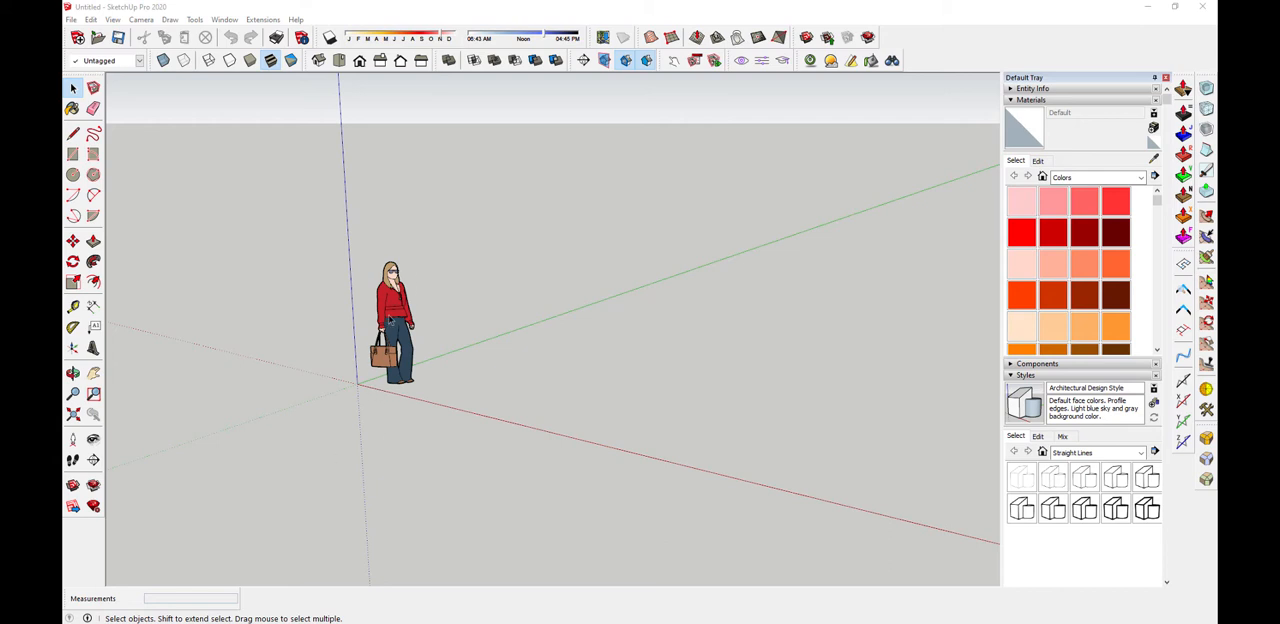
Delete the default scale figure of the woman standing near the origin
left_click(390, 324)
key("Delete")
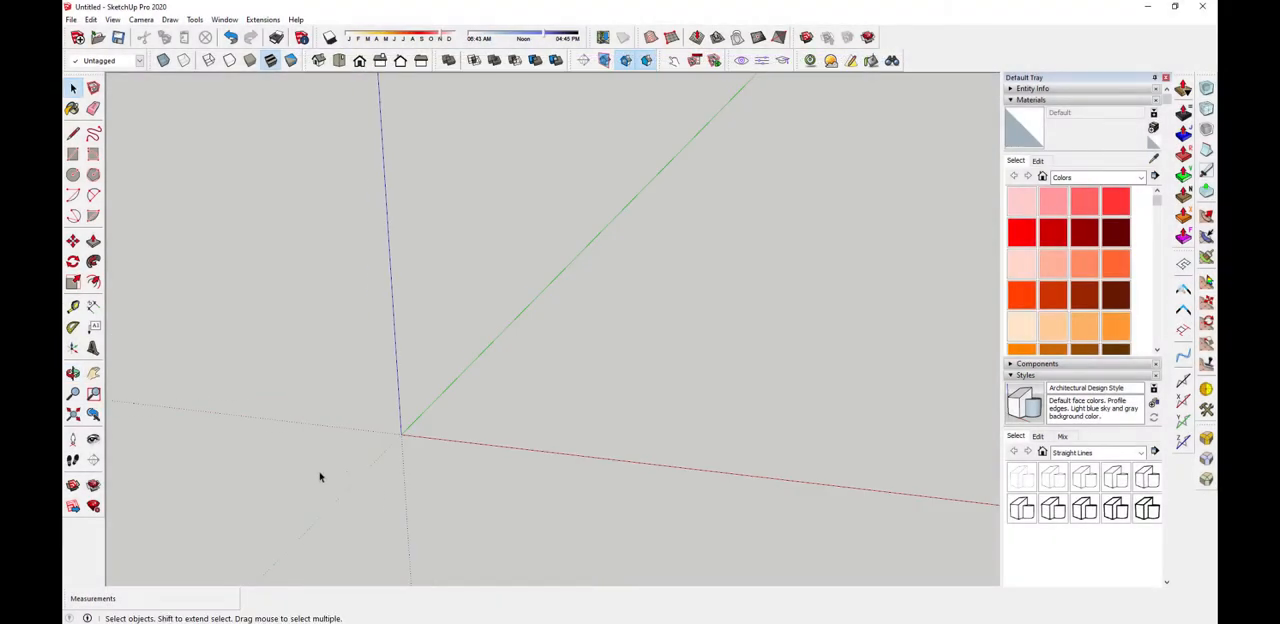
Draw a vertical rectangle from the origin in the red-blue plane, 36 inches wide along the red axis
middle_click_drag(320, 472, 434, 415)
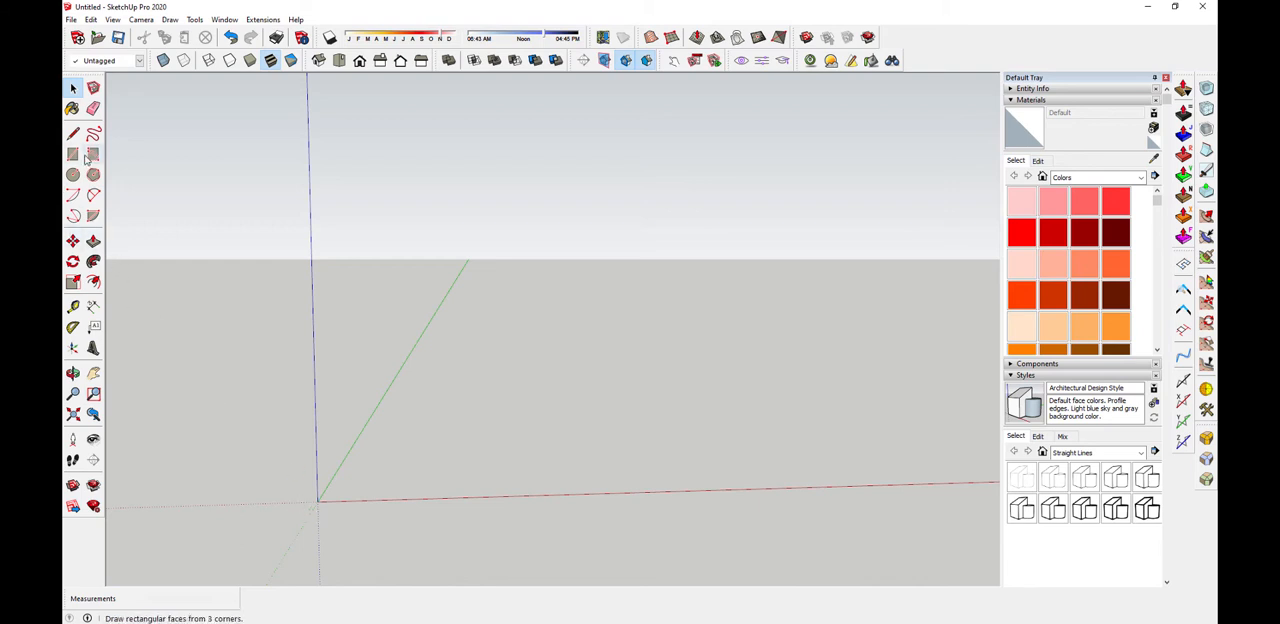
middle_click_drag(346, 421, 396, 557)
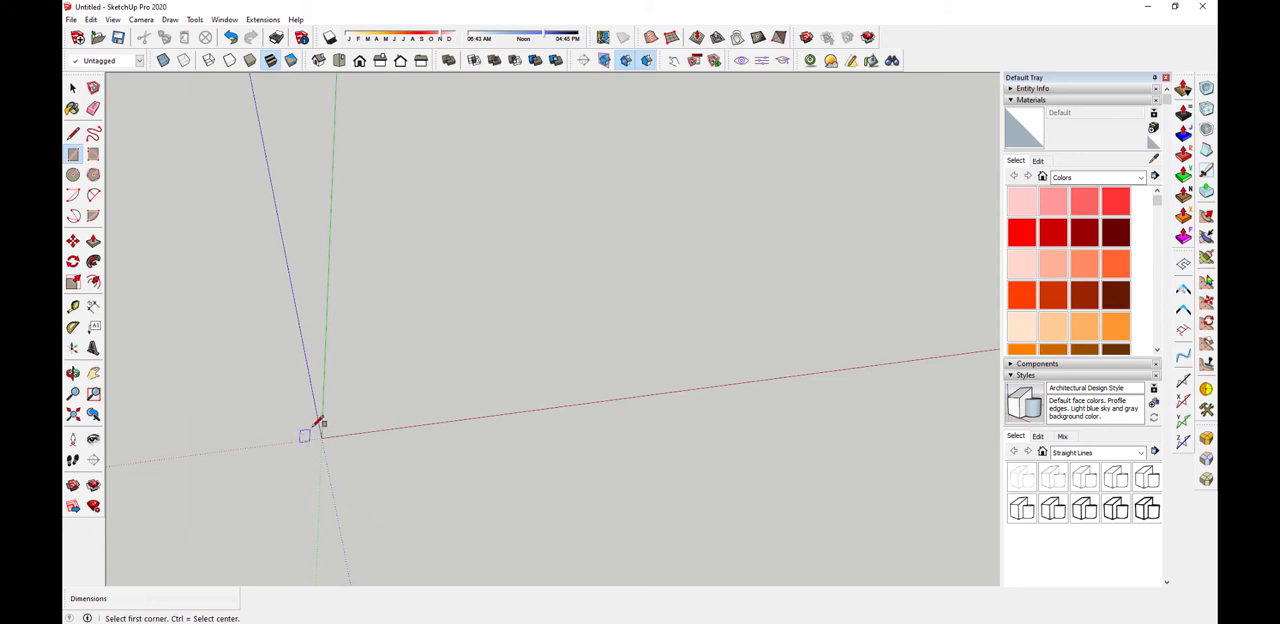
middle_click_drag(421, 470, 443, 209)
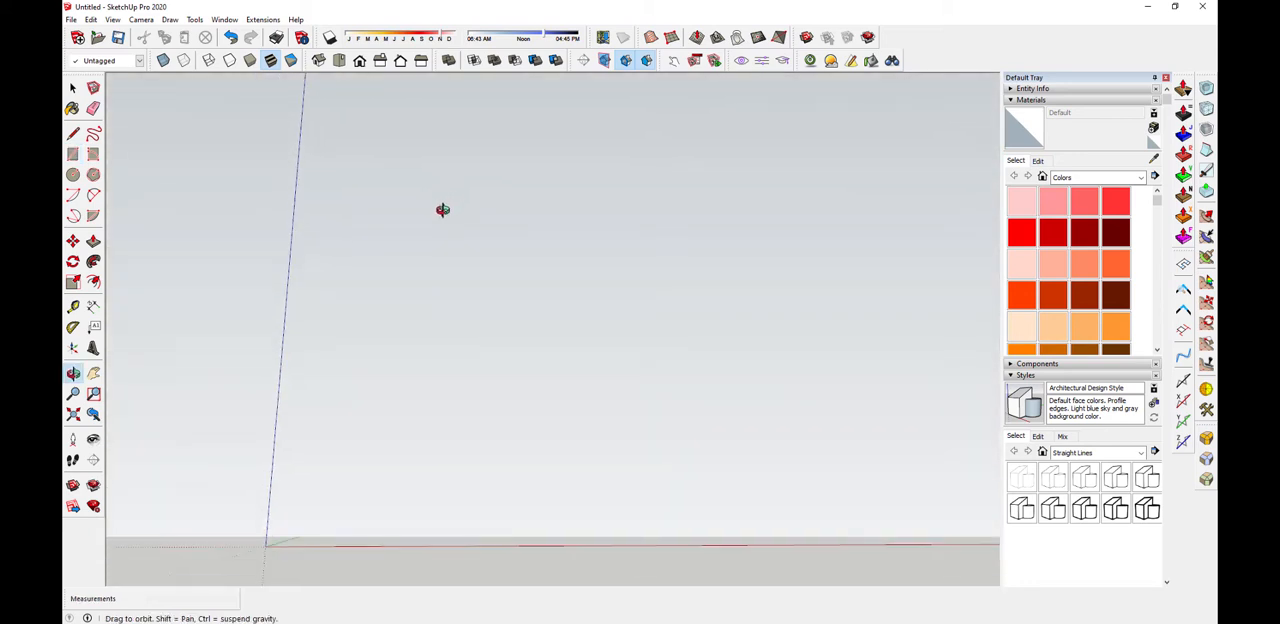
left_click(264, 546)
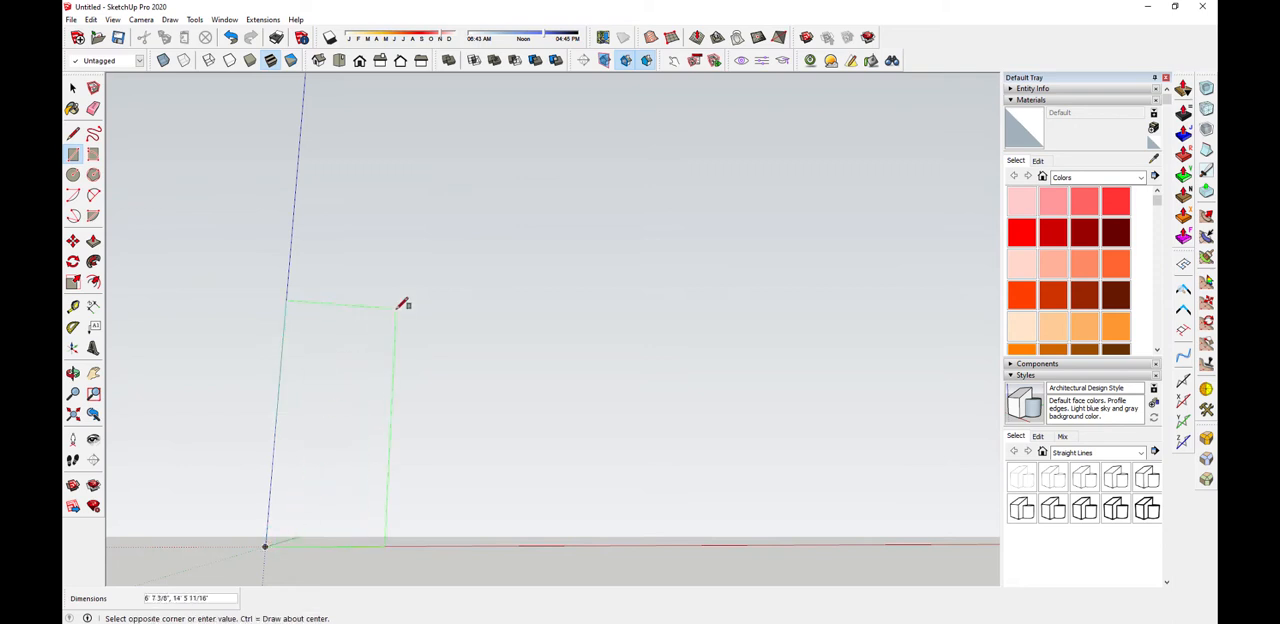
type("36,80")
key("Return")
Push/Pull the door-shaped rectangle back along the green axis into a box about 5' 7" deep
middle_click_drag(277, 394, 383, 537)
scroll(321, 553, "up", 2)
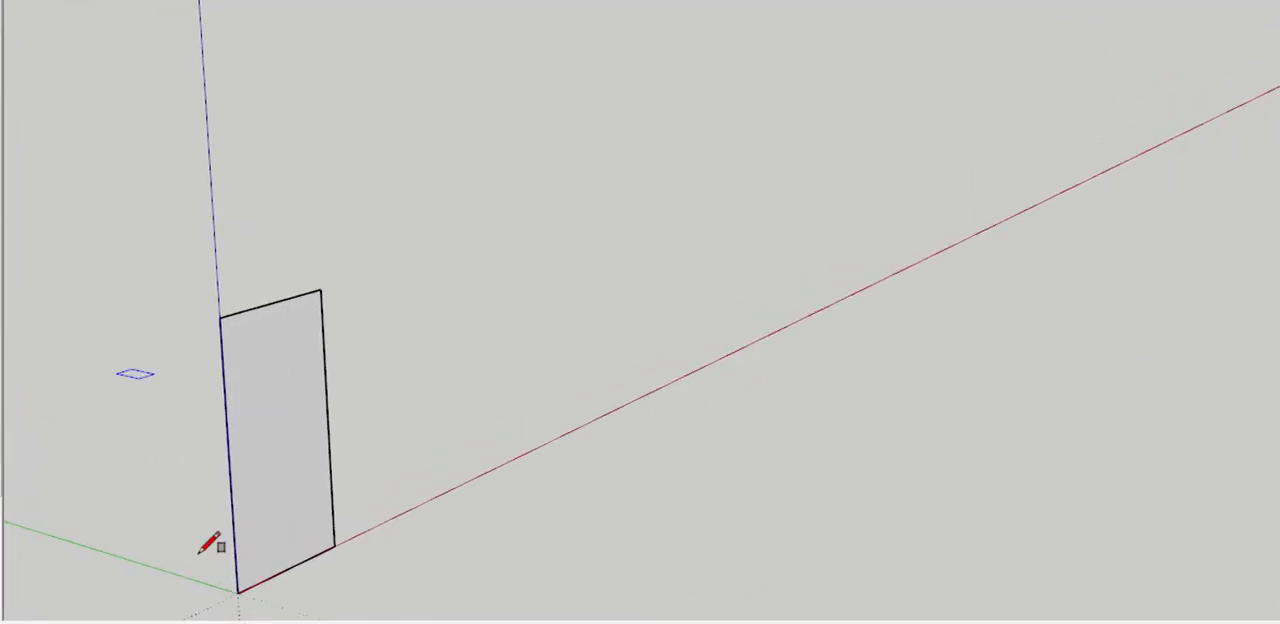
scroll(388, 482, "down", 4)
scroll(265, 528, "up", 3)
scroll(288, 570, "up", 2)
middle_click_drag(251, 591, 113, 510)
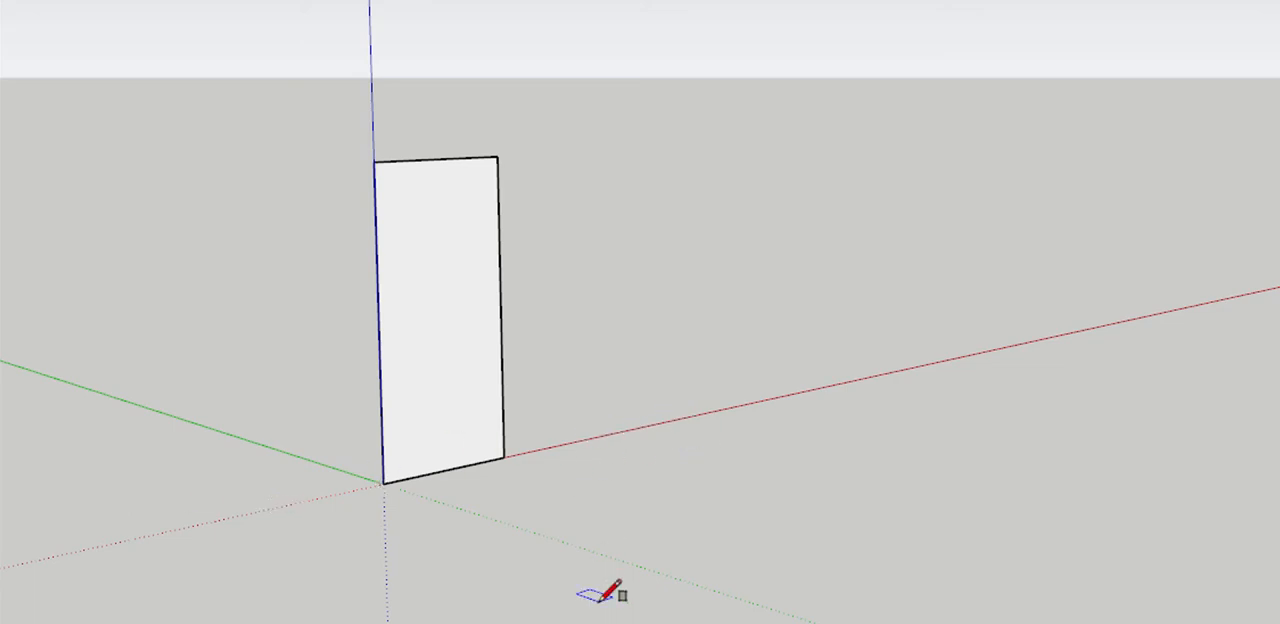
key("p")
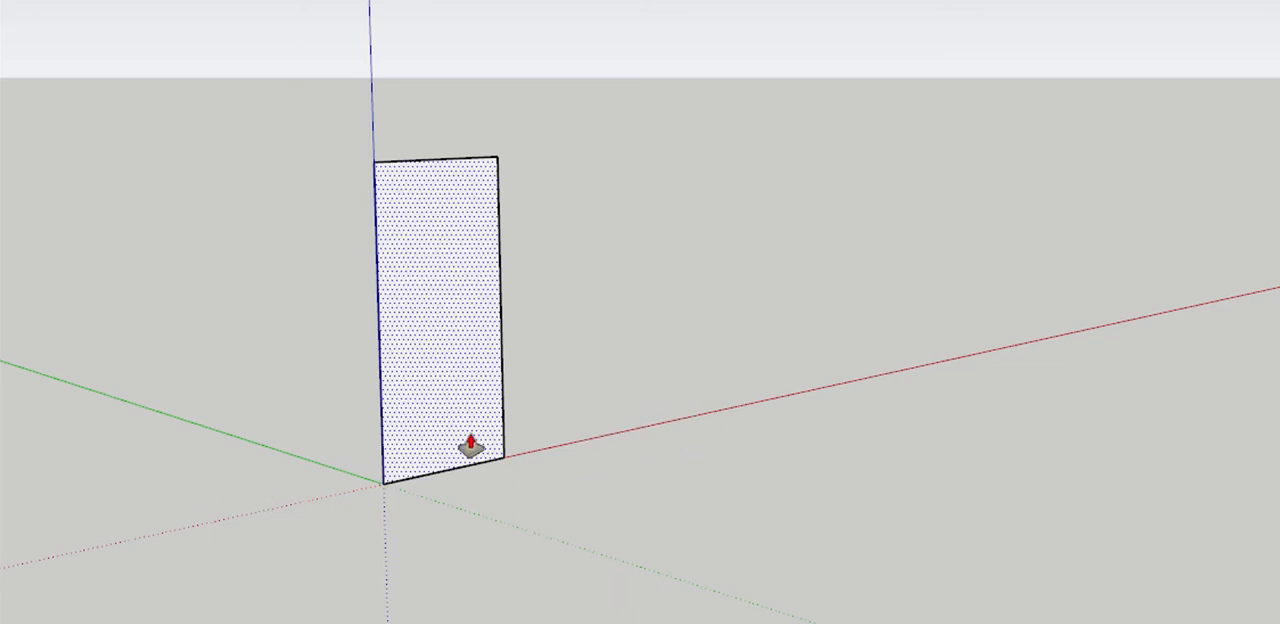
left_click_drag(470, 447, 323, 437)
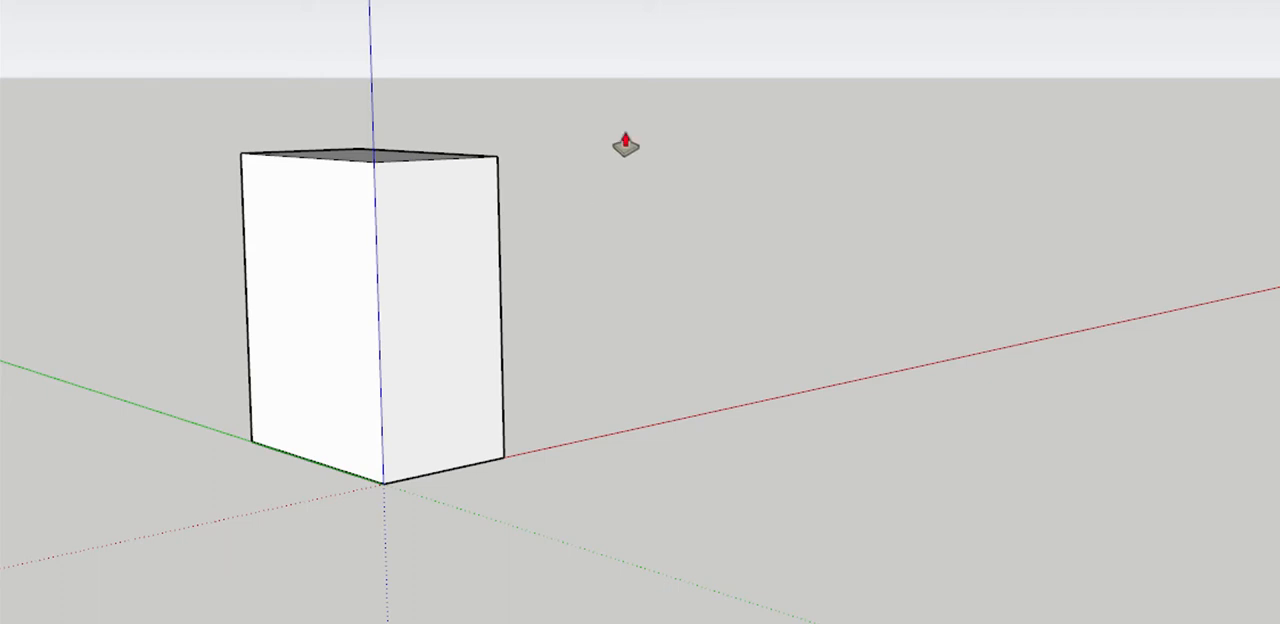
Edit the in-model Architectural Design Style so that edges are coloured by axis
mouse_move(626, 143)
middle_mouse_down()
mouse_move(557, 243)
mouse_move(532, 319)
middle_mouse_up()
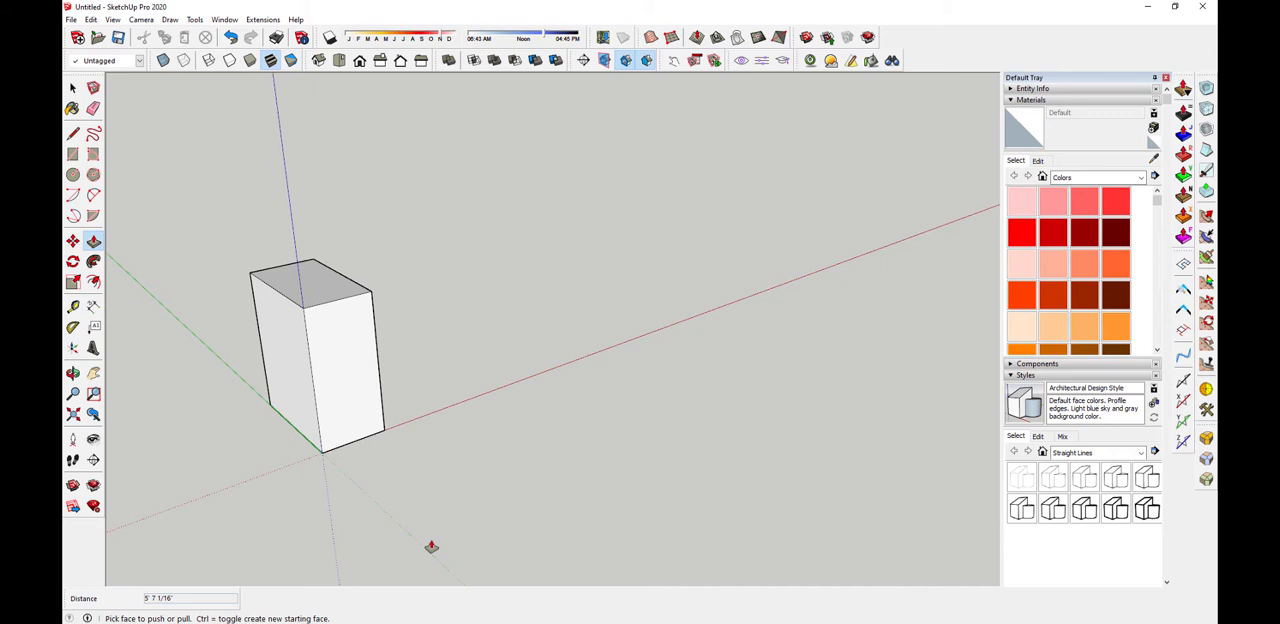
left_click(1014, 100)
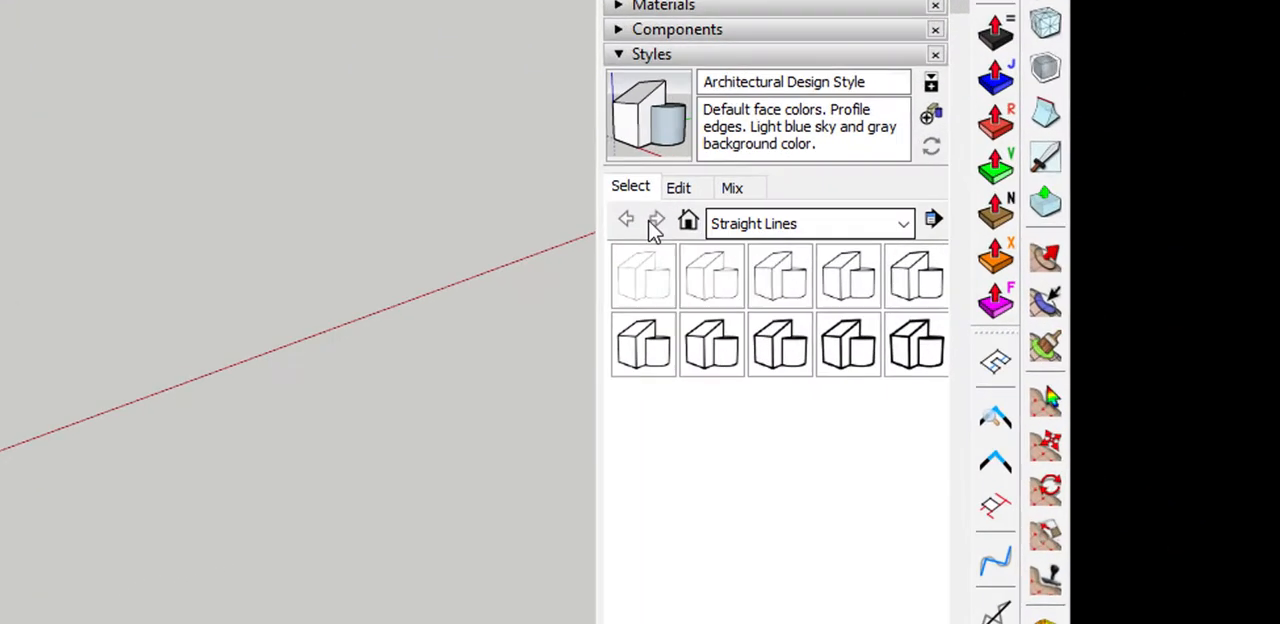
left_click(675, 222)
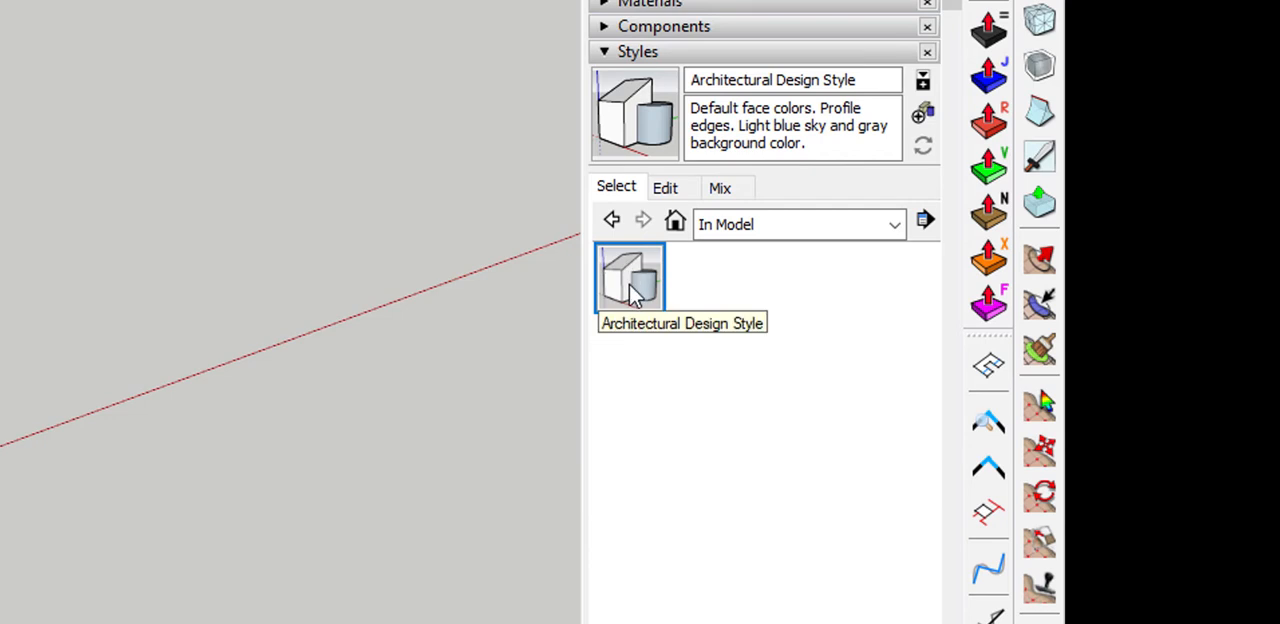
left_click(666, 189)
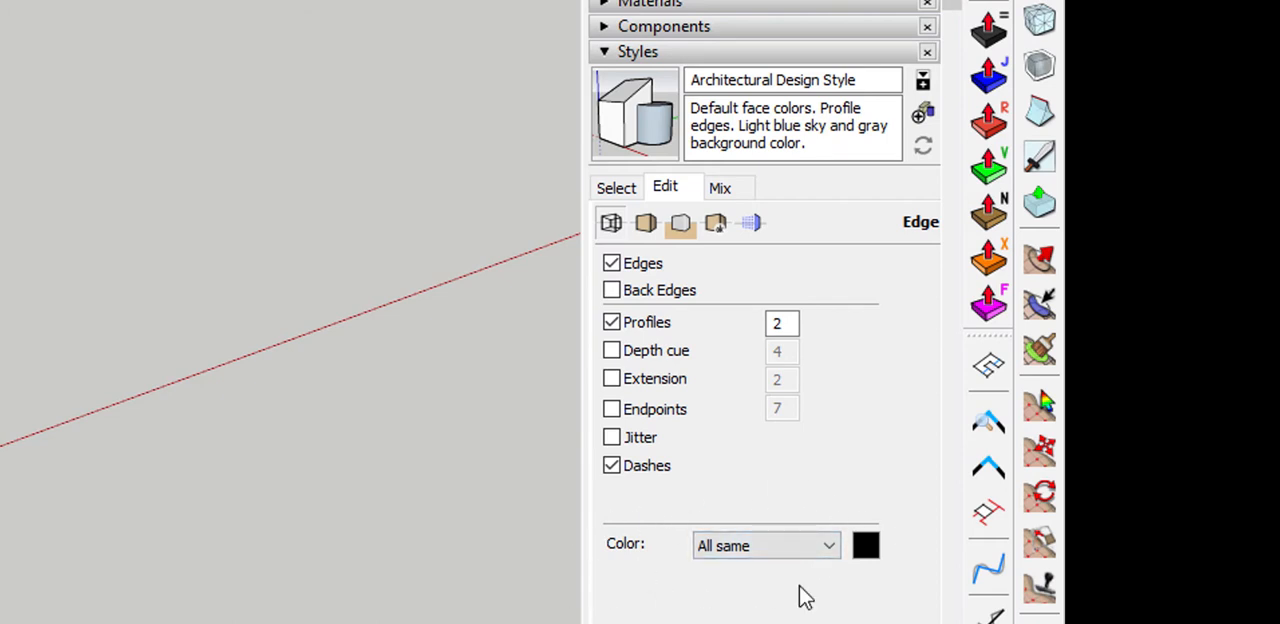
left_click(831, 553)
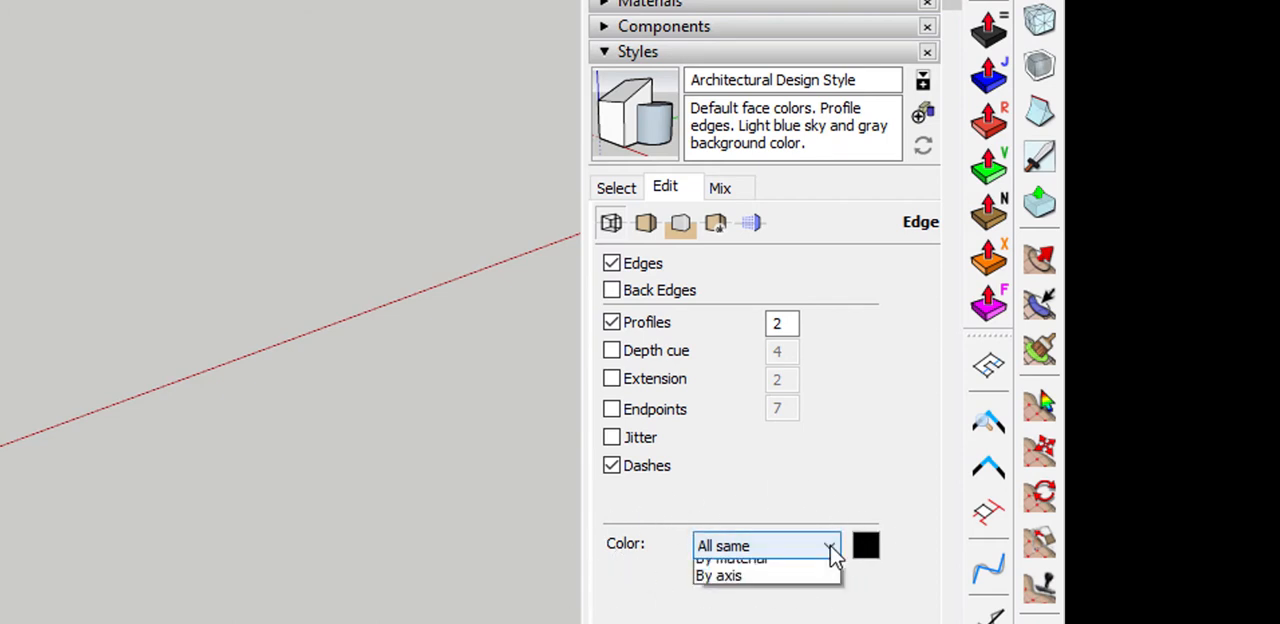
left_click(787, 606)
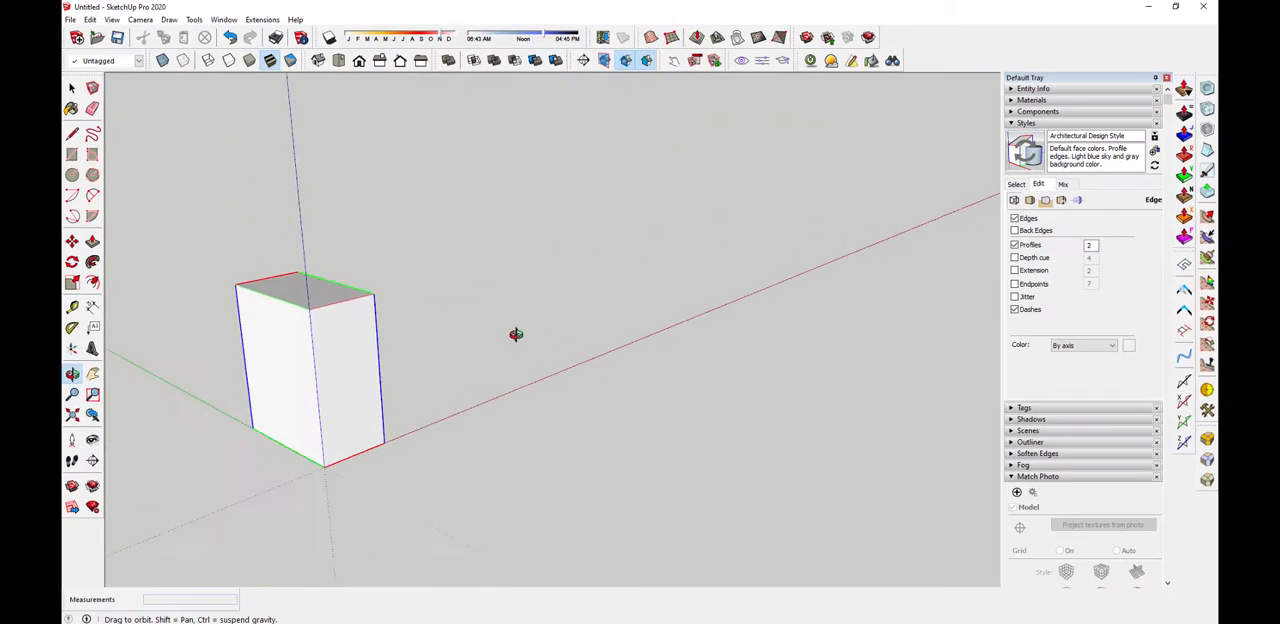
Draw a diagonal test line on the front face of the box
left_click_drag(515, 334, 759, 309)
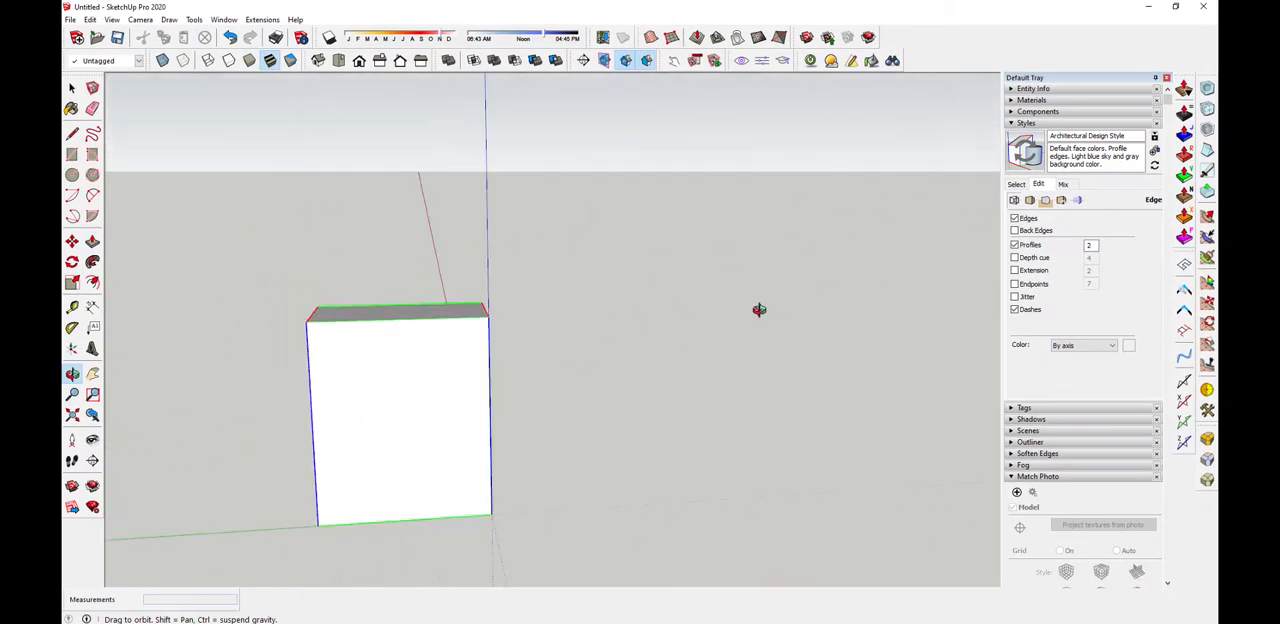
key("p")
middle_click_drag(759, 309, 534, 234)
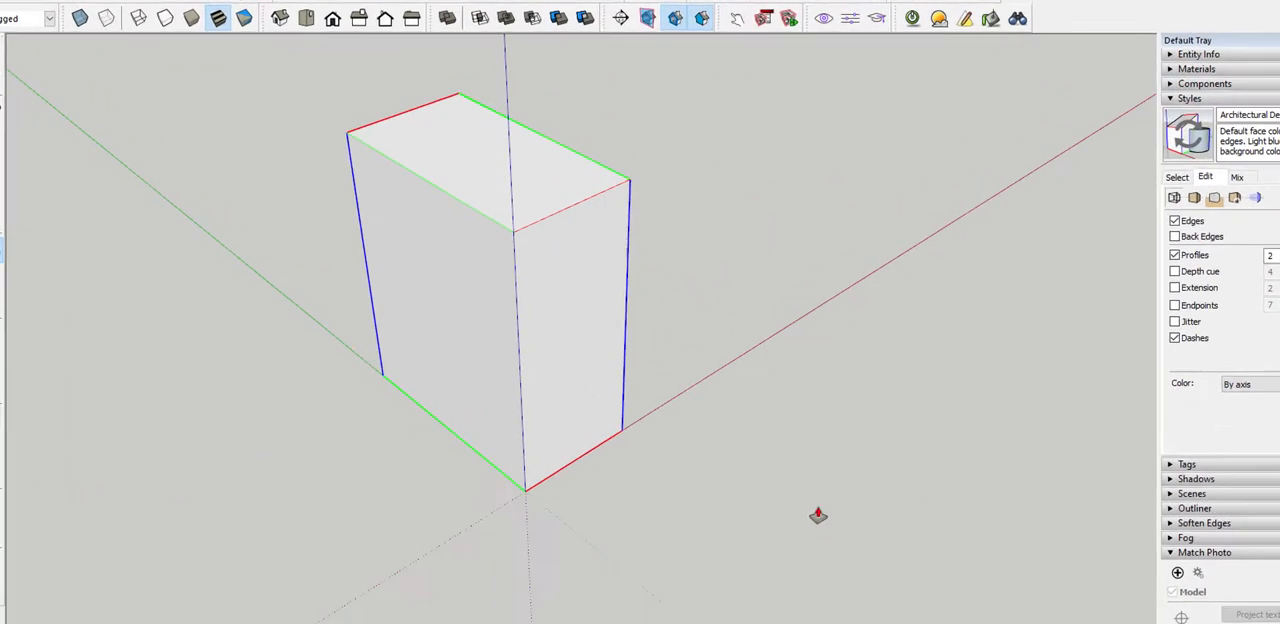
middle_click_drag(611, 406, 456, 357)
middle_click_drag(461, 444, 525, 452)
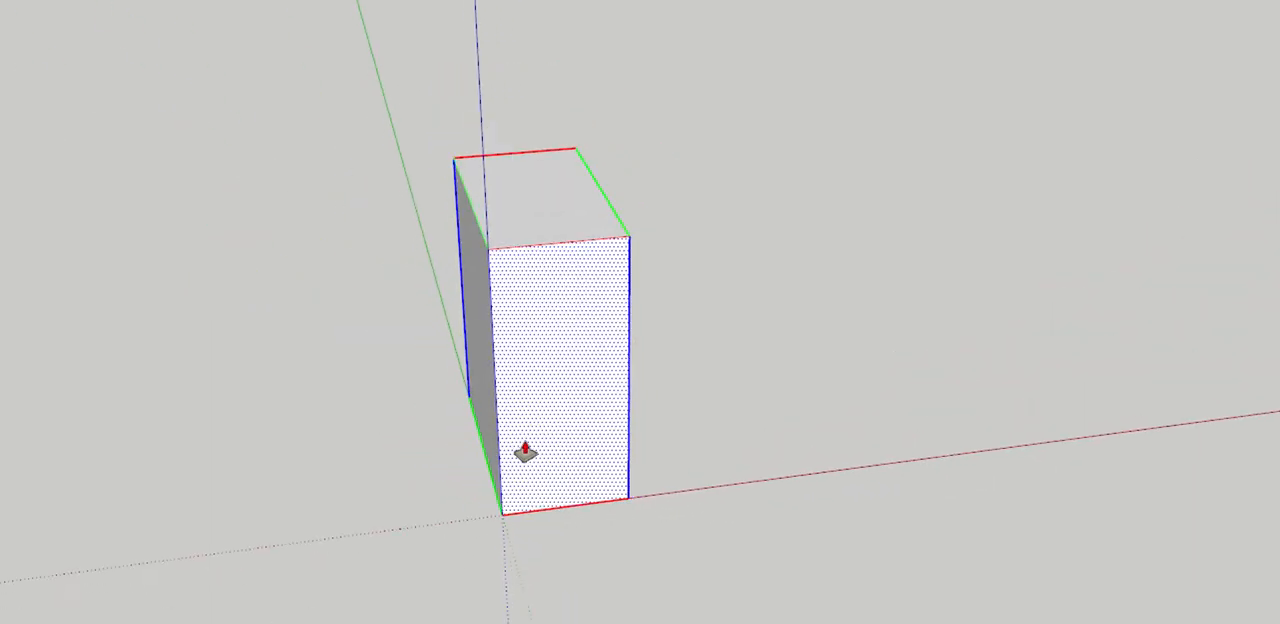
key("l")
left_click(533, 426)
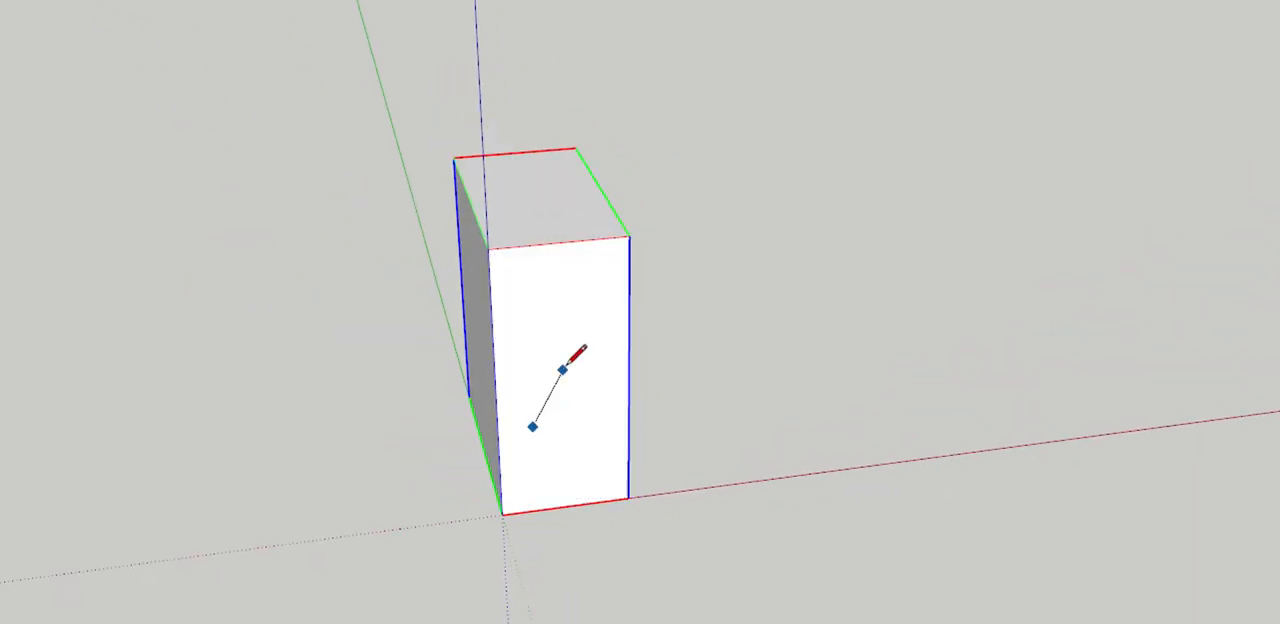
left_click(580, 345)
Delete the diagonal line from the box's front face
key("space")
middle_click_drag(409, 483, 626, 337)
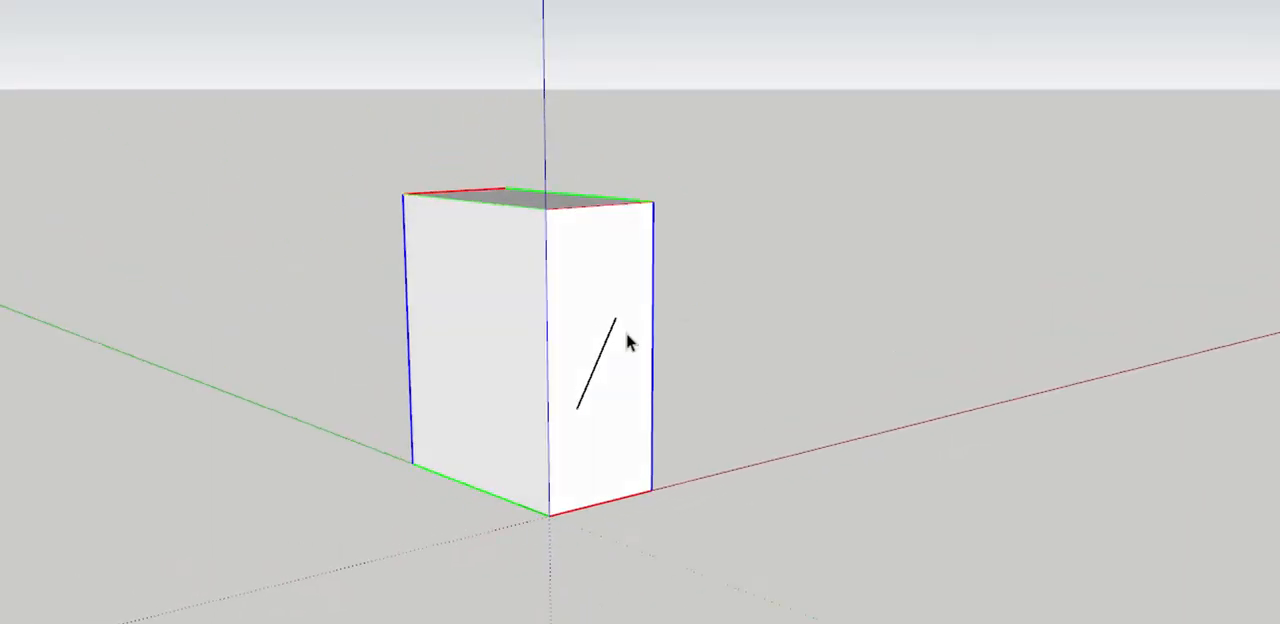
scroll(615, 340, "up", 4)
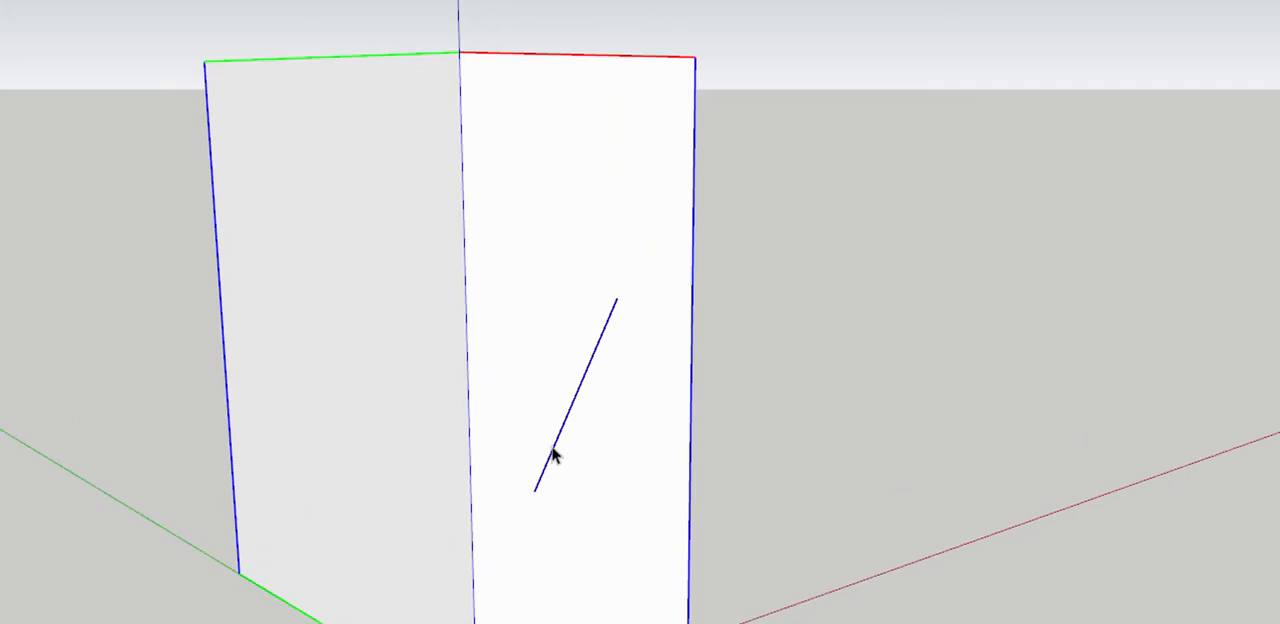
key("Delete")
scroll(659, 392, "down", 5)
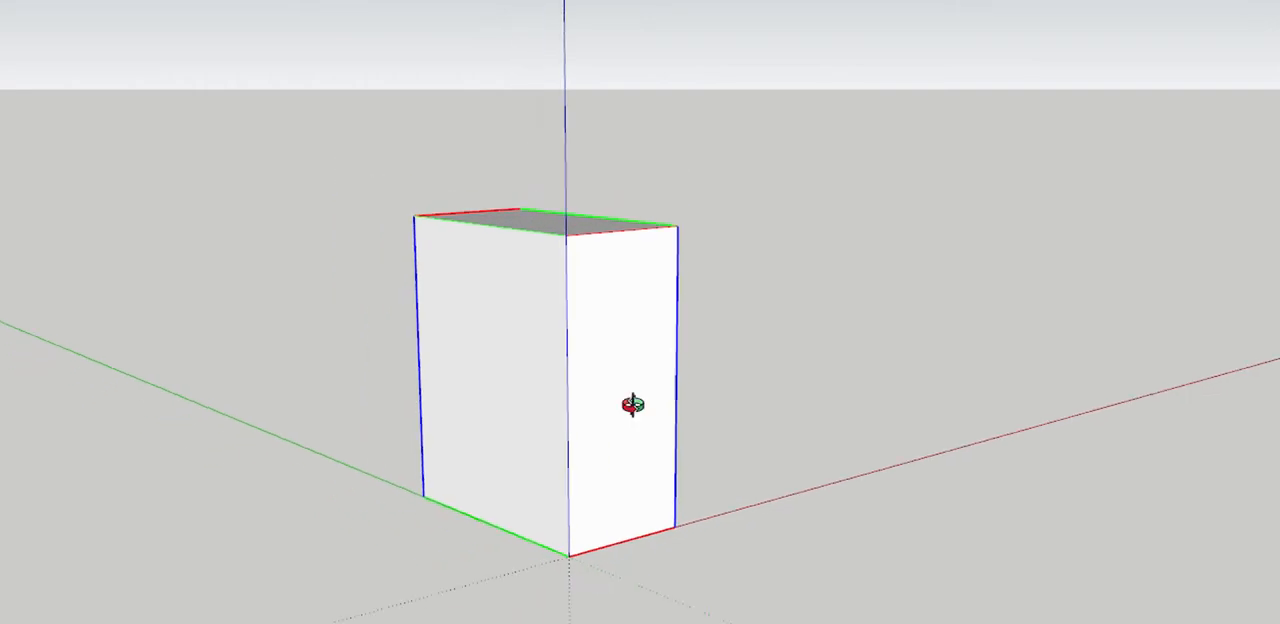
Import IMG_20200806_162112372.jpg as a new matched photo, with All Supported Image Types as the file filter
middle_click_drag(632, 403, 631, 415)
scroll(582, 588, "up", 2)
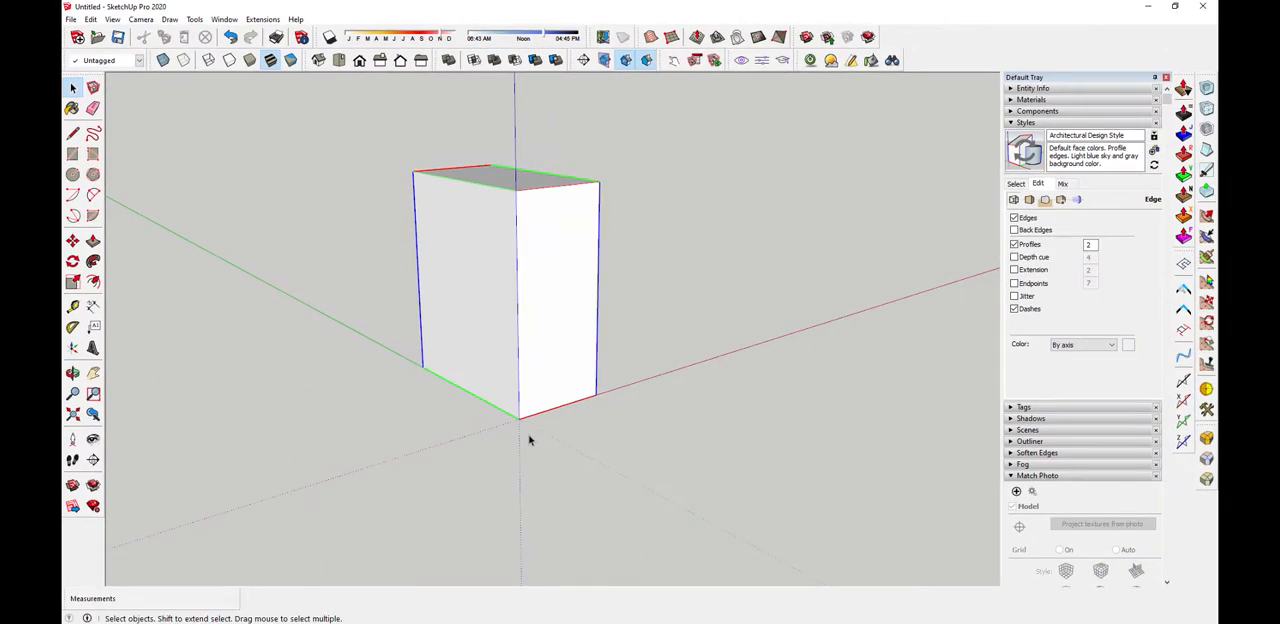
left_click(71, 19)
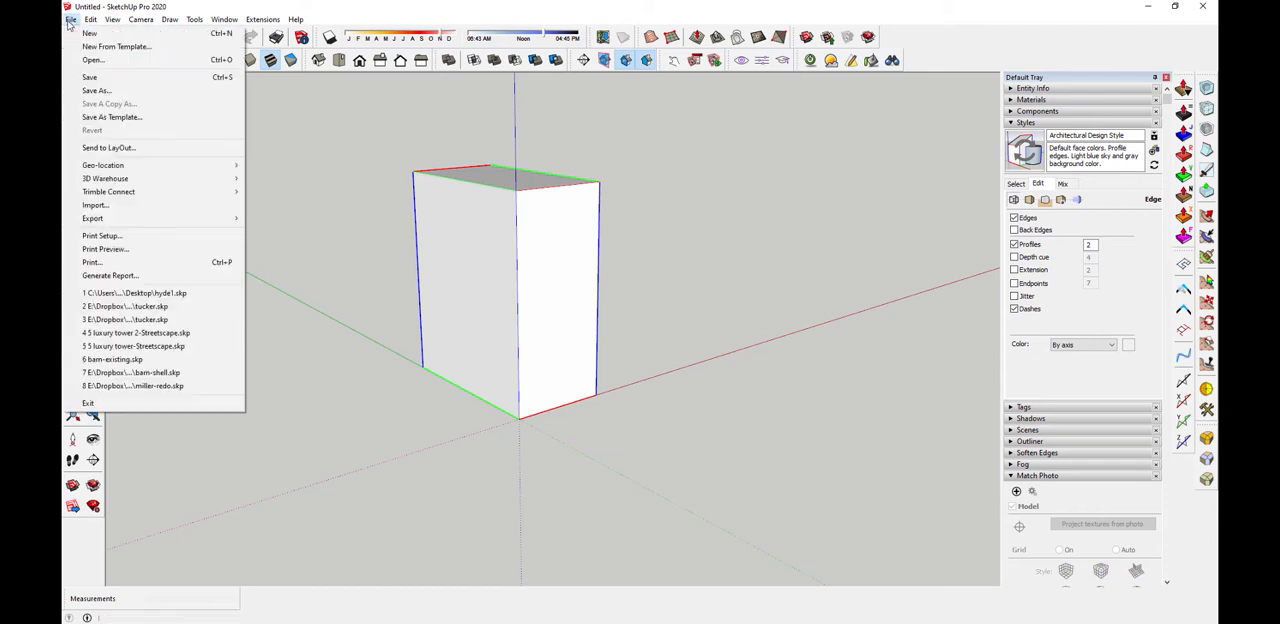
left_click(113, 204)
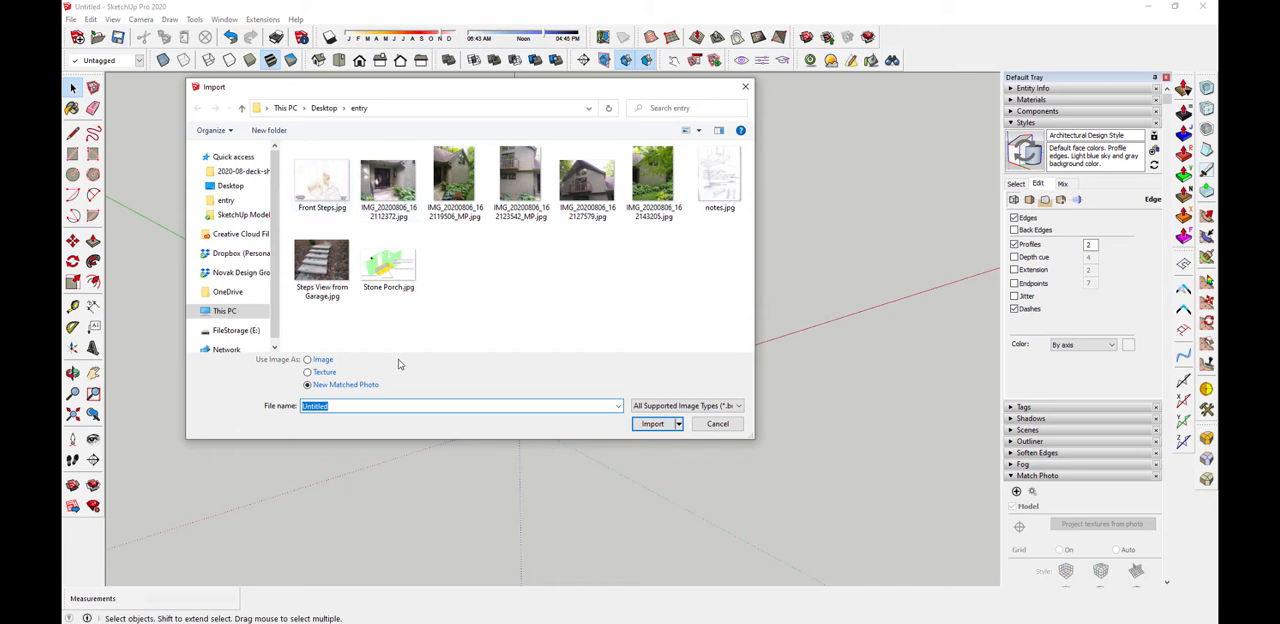
left_click(395, 187)
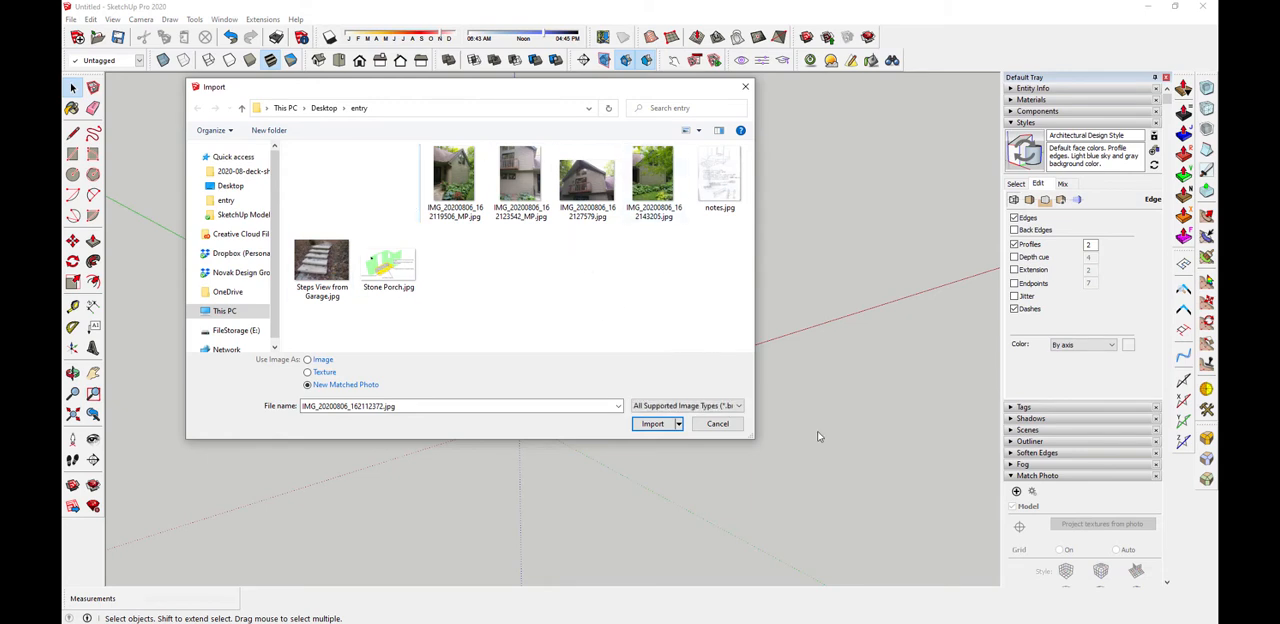
left_click(735, 406)
left_click(694, 418)
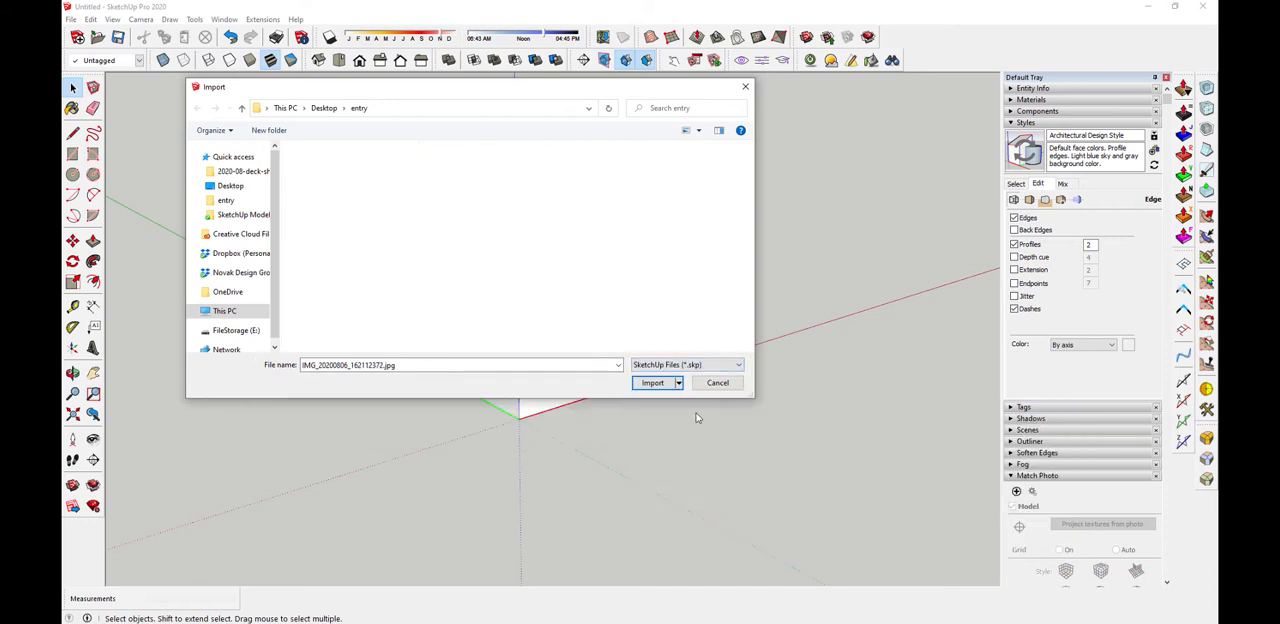
left_click(740, 365)
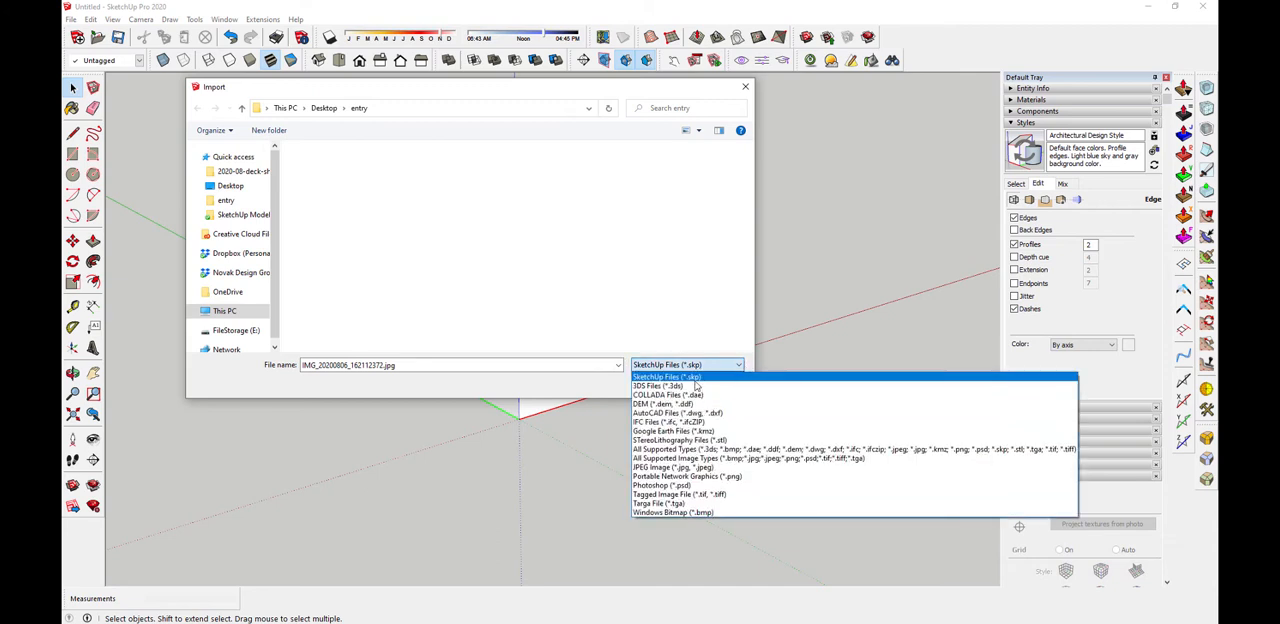
left_click(693, 458)
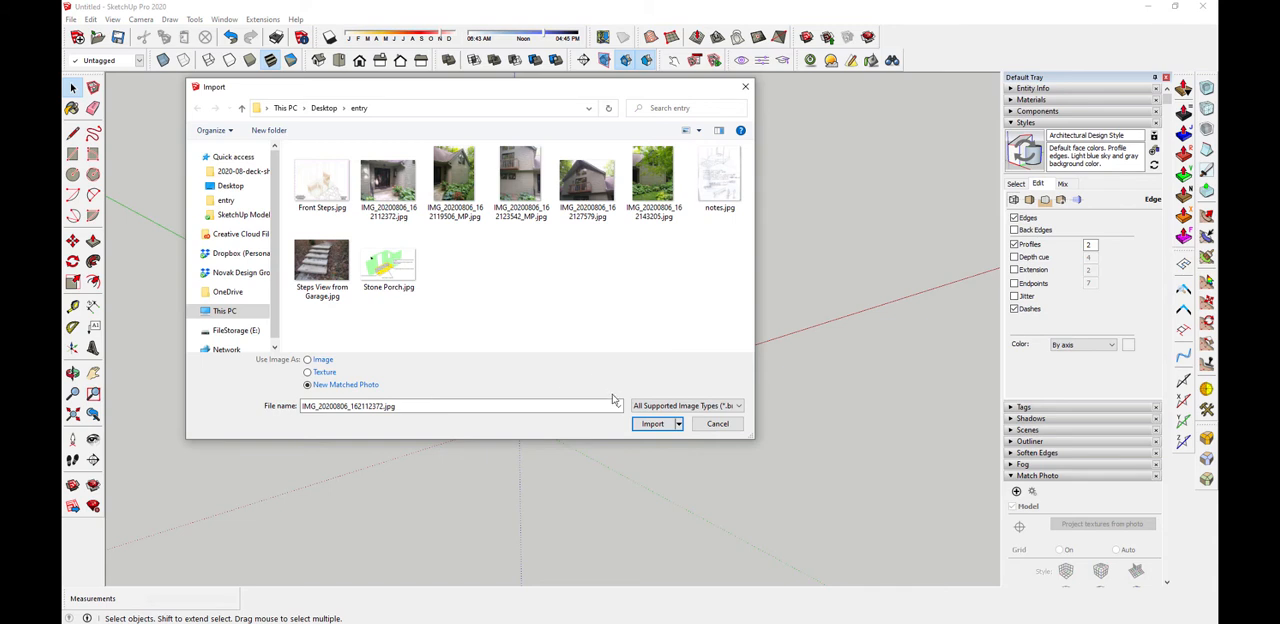
left_click(652, 424)
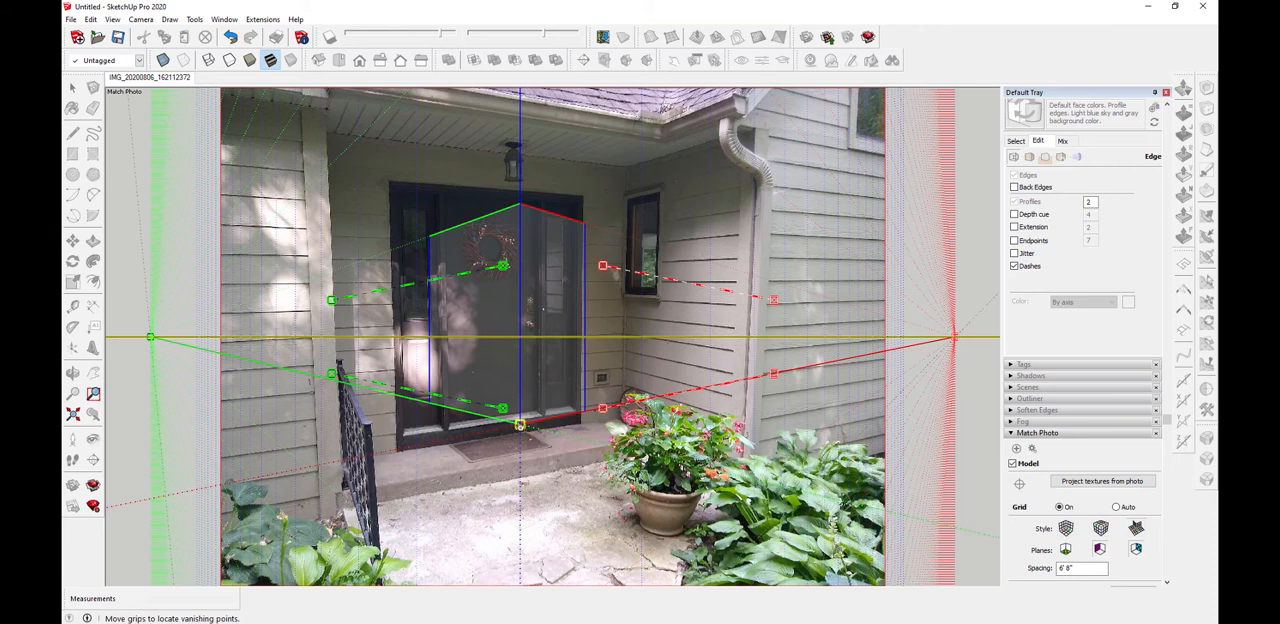
Move the Match Photo axis origin to the door's lower-left corner, just above the threshold
left_click_drag(520, 425, 449, 427)
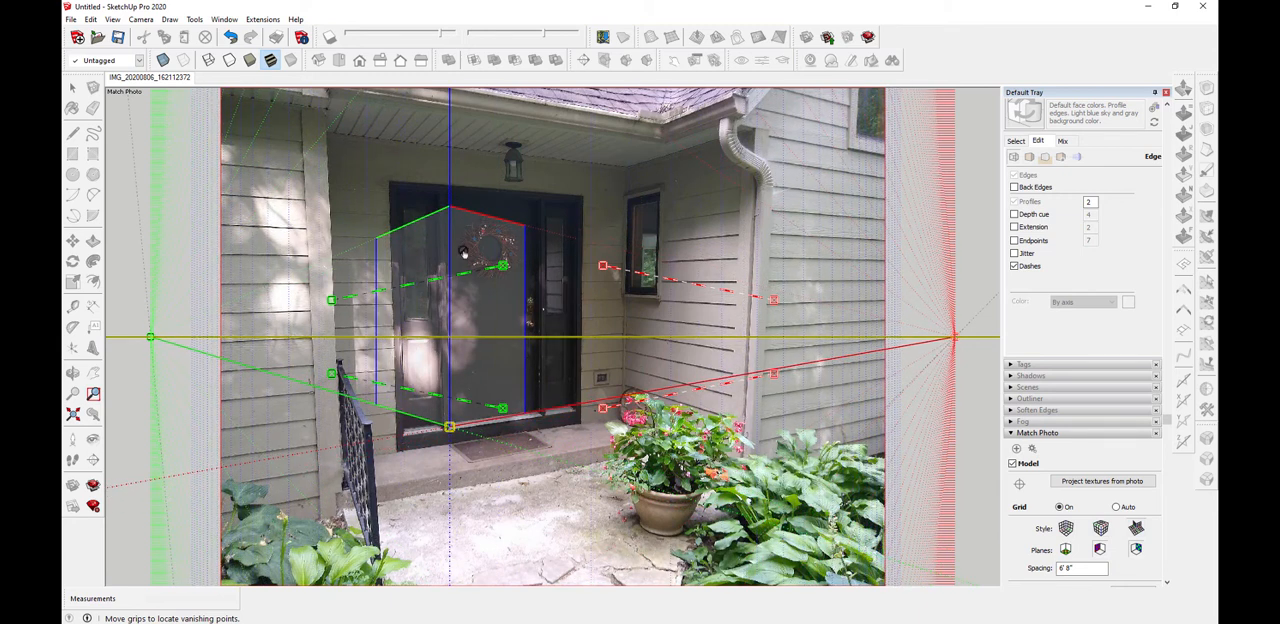
scroll(465, 220, "up", 3)
scroll(600, 500, "down", 3)
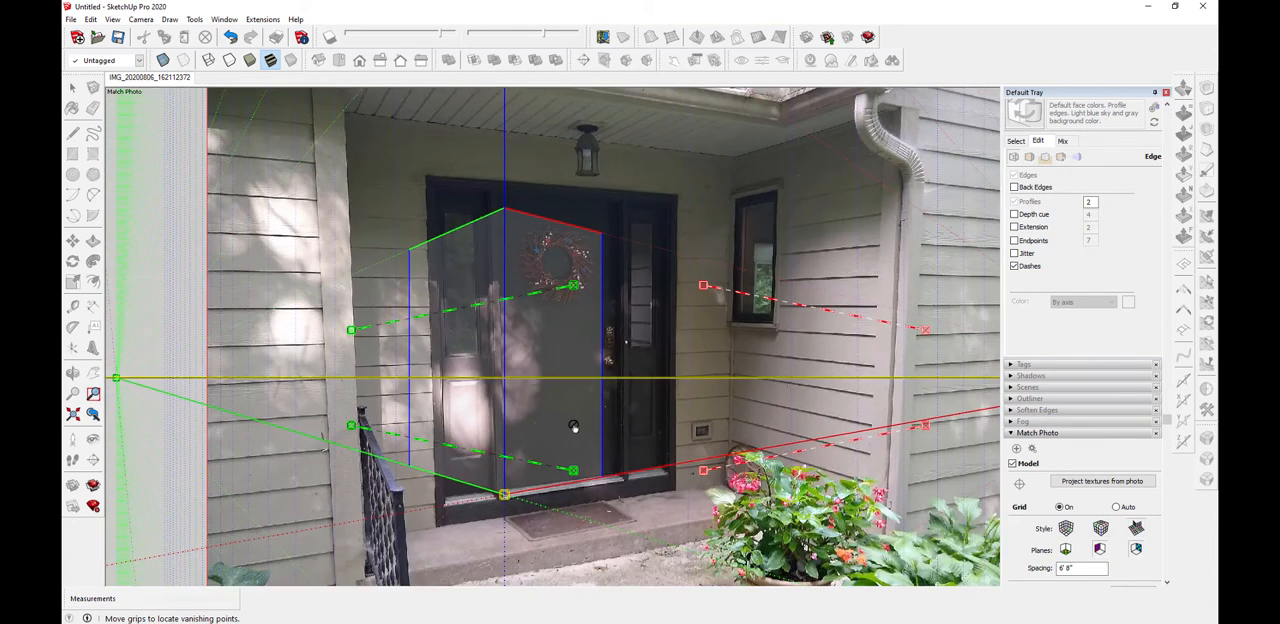
scroll(515, 485, "up", 5)
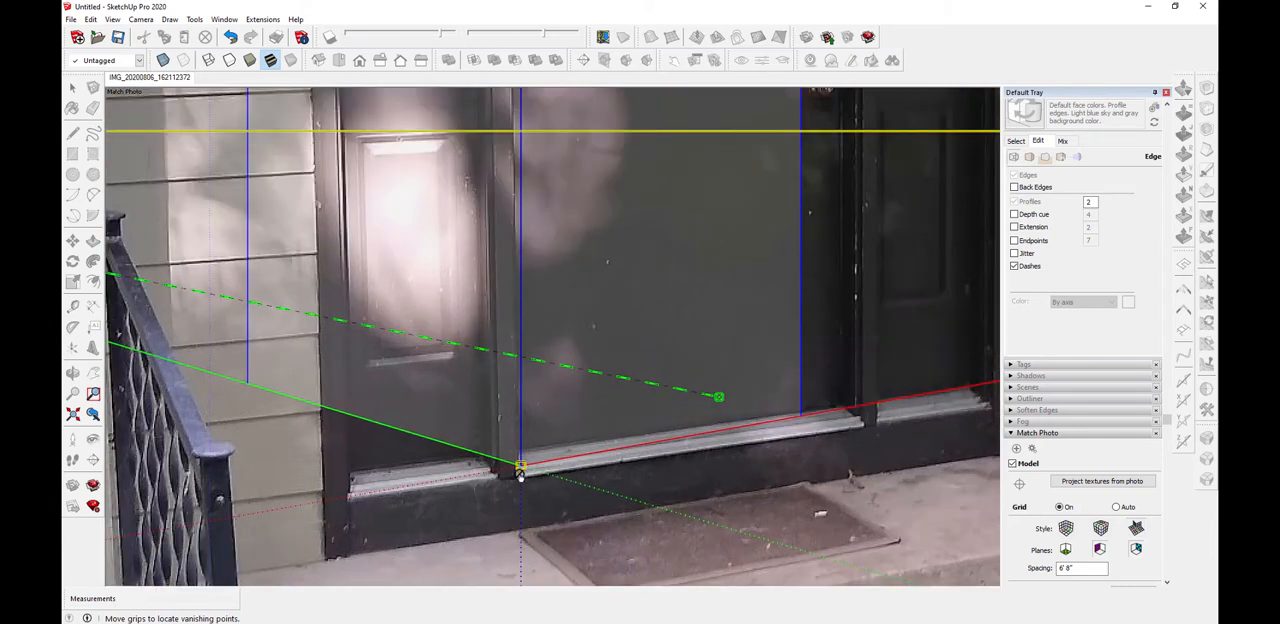
left_click_drag(520, 476, 518, 453)
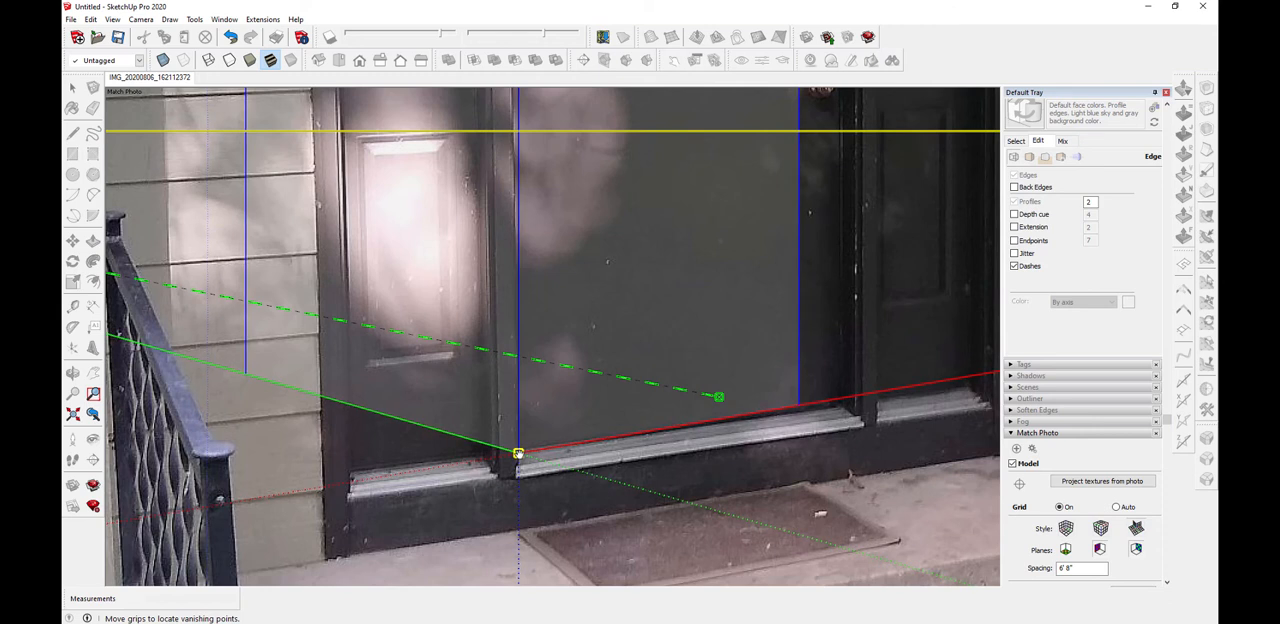
scroll(522, 462, "down", 6)
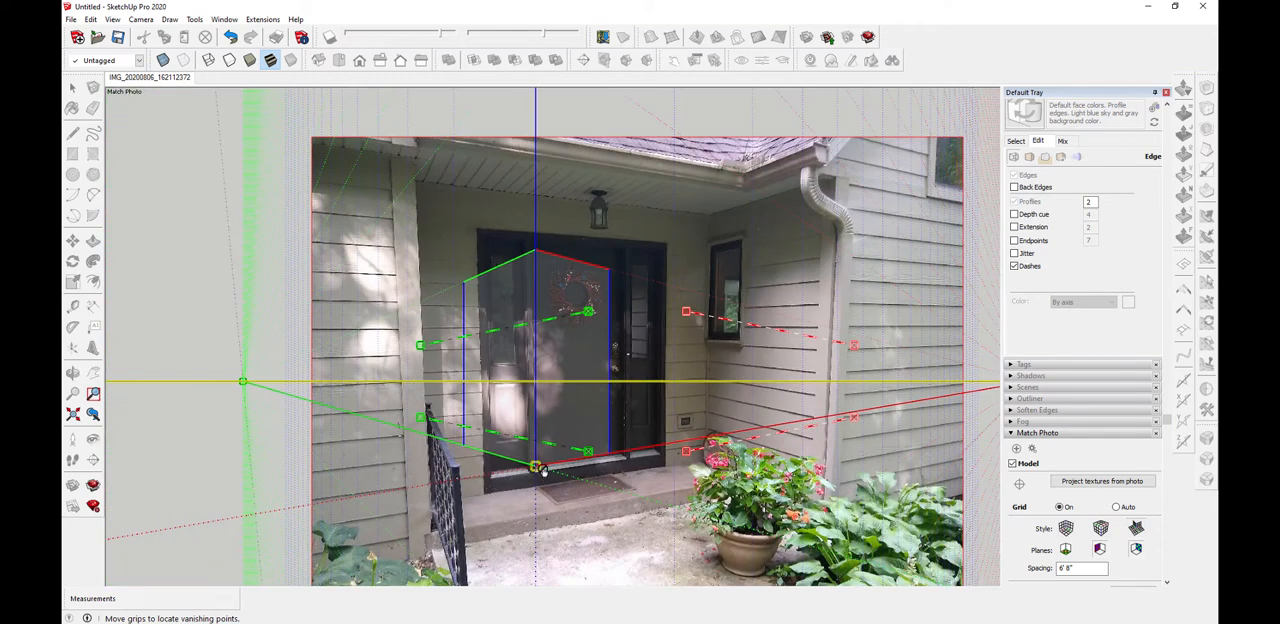
Fine-tune the axis origin so the blue axis follows the left edge of the door
scroll(540, 468, "up", 3)
scroll(541, 472, "up", 2)
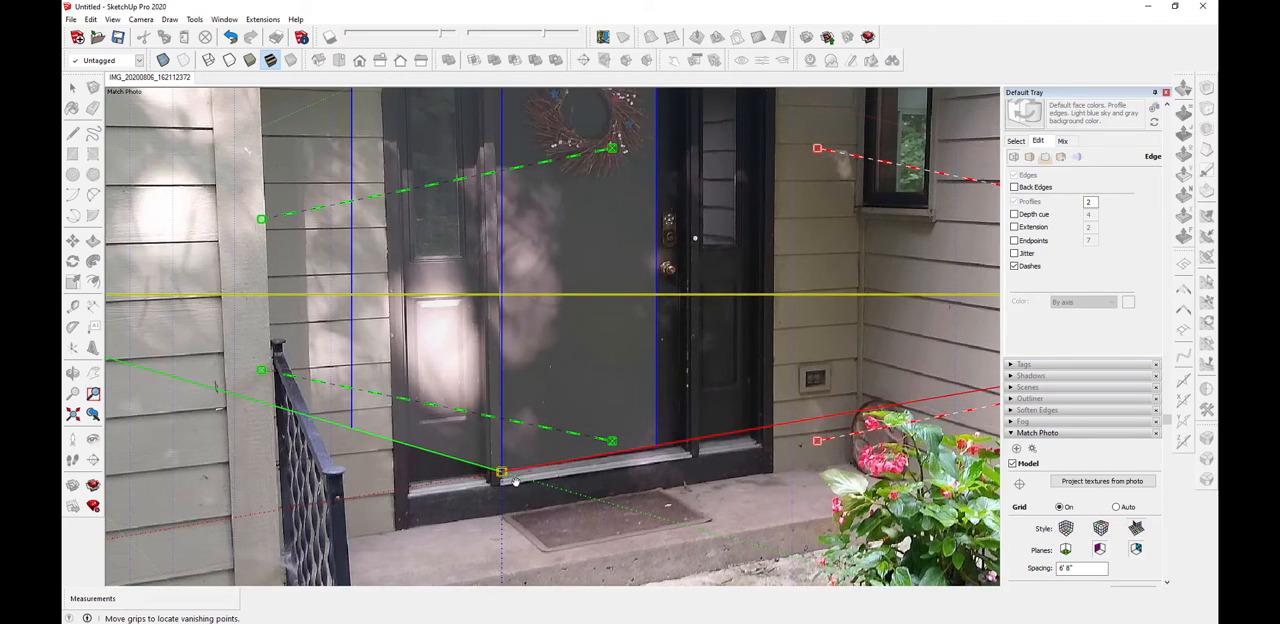
scroll(512, 483, "up", 1)
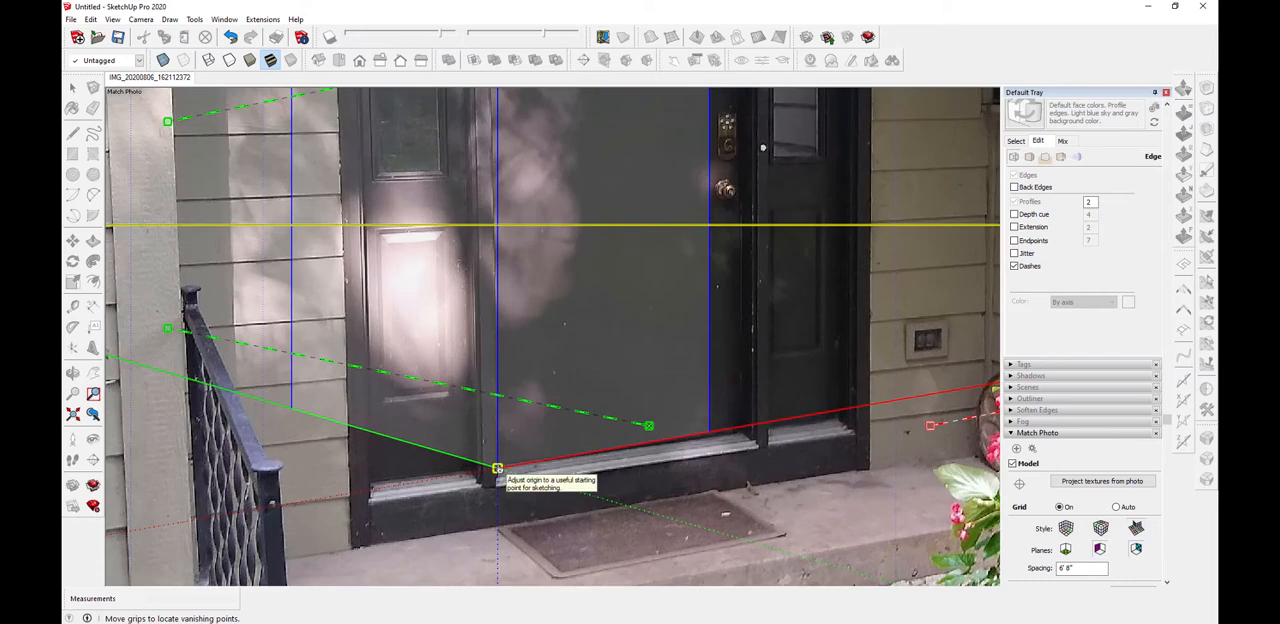
left_click_drag(497, 468, 493, 467)
scroll(493, 467, "up", 3)
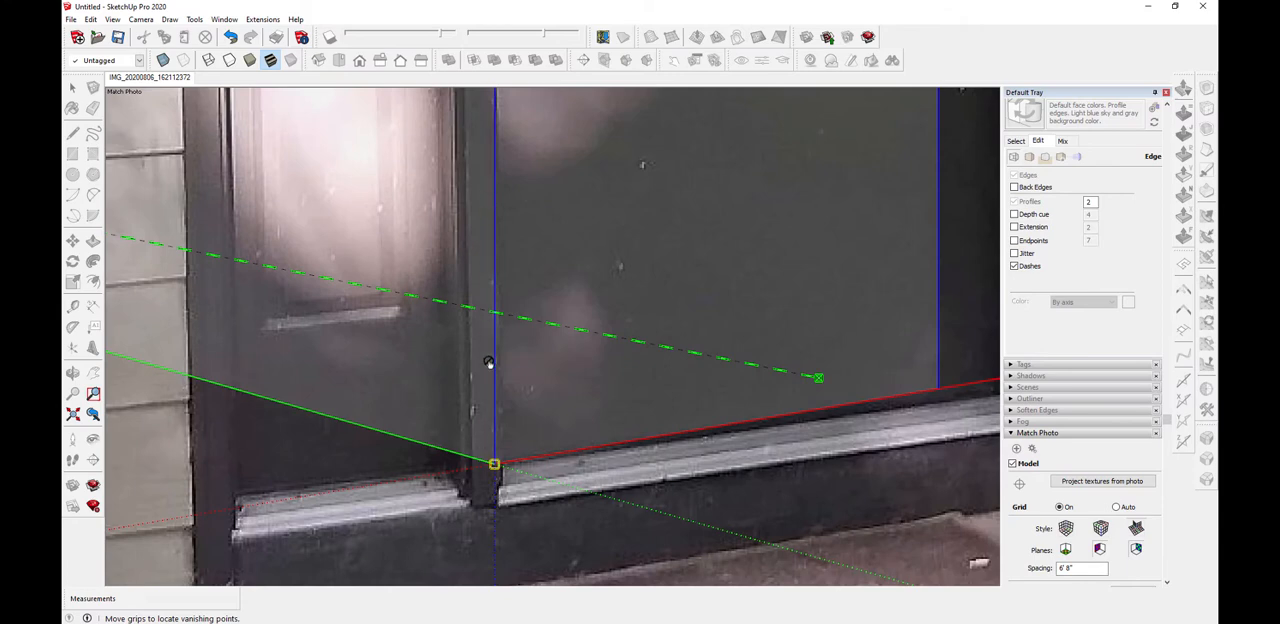
scroll(477, 380, "down", 2)
scroll(502, 509, "down", 5)
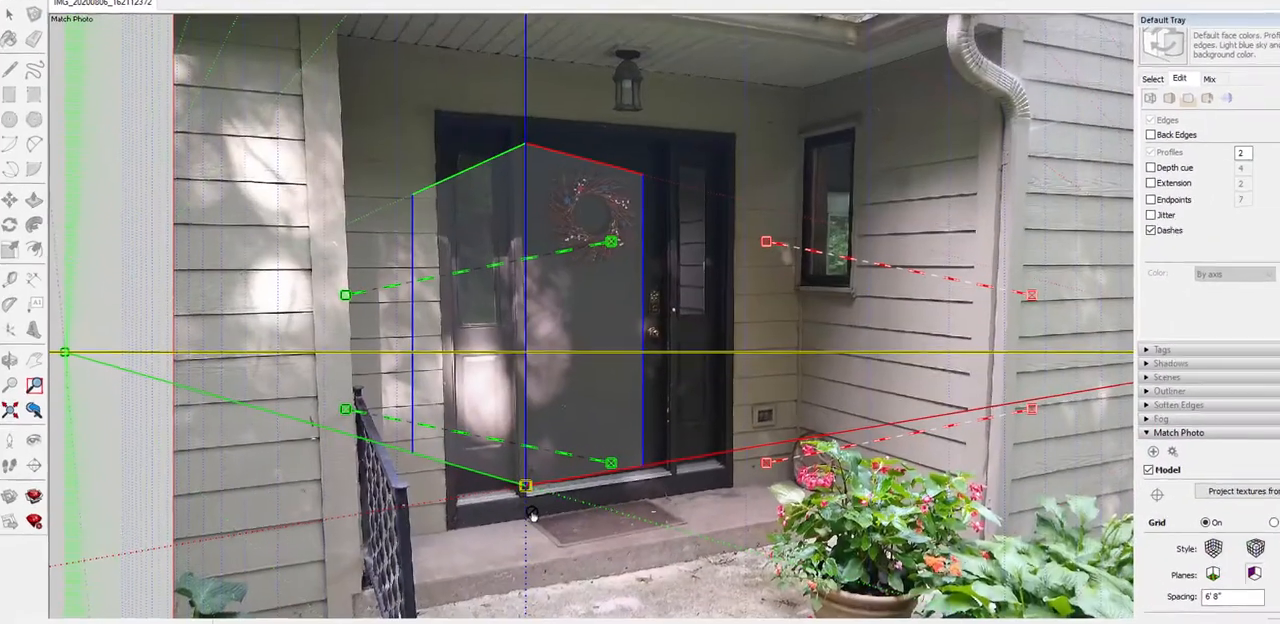
scroll(573, 487, "down", 5)
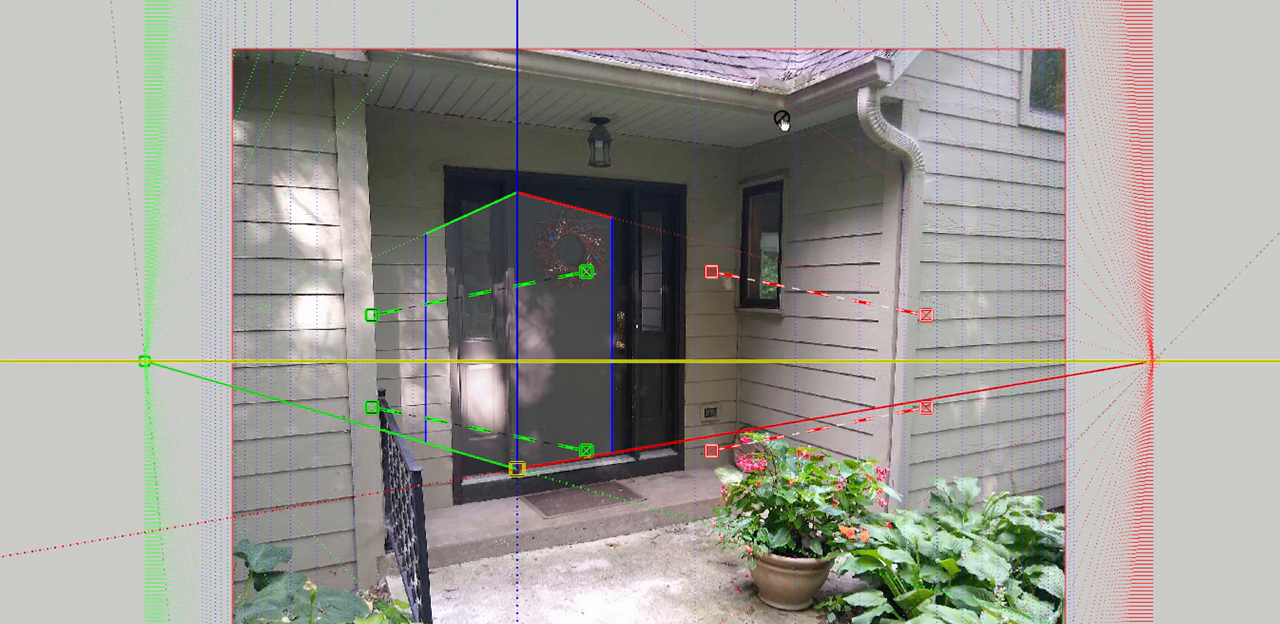
Relocate the green vanishing-point bars to the porch side wall and ceiling, fitting the first bar along a siding joint below the small window
left_click_drag(469, 298, 821, 332)
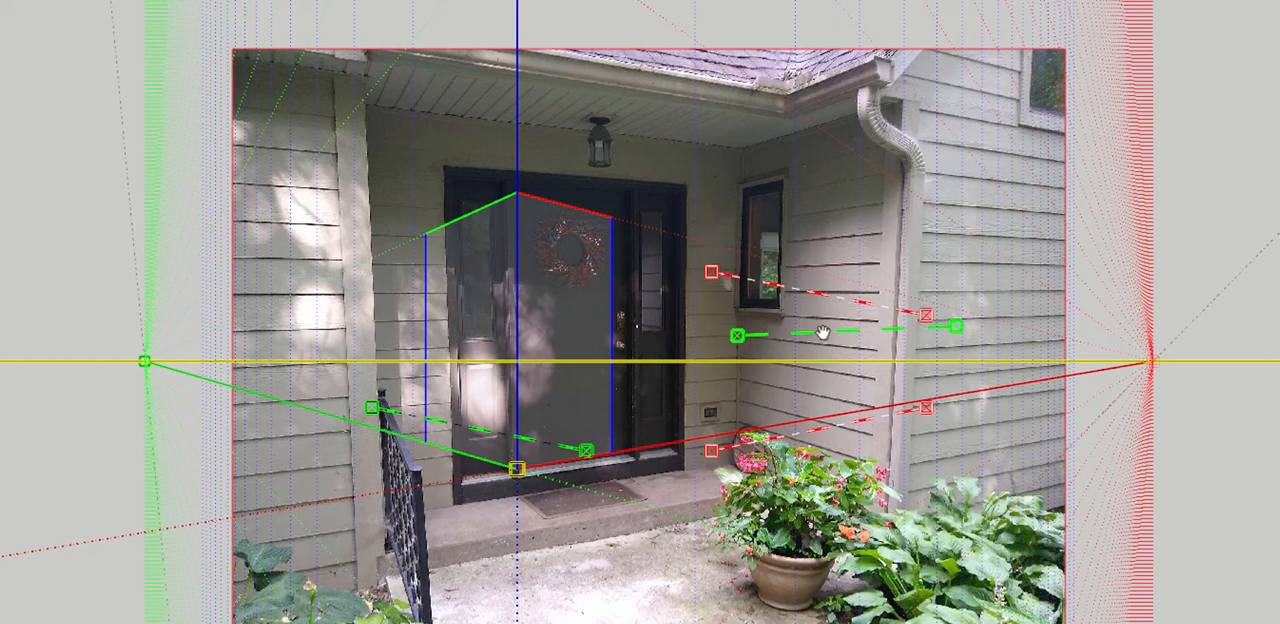
left_click_drag(437, 424, 463, 102)
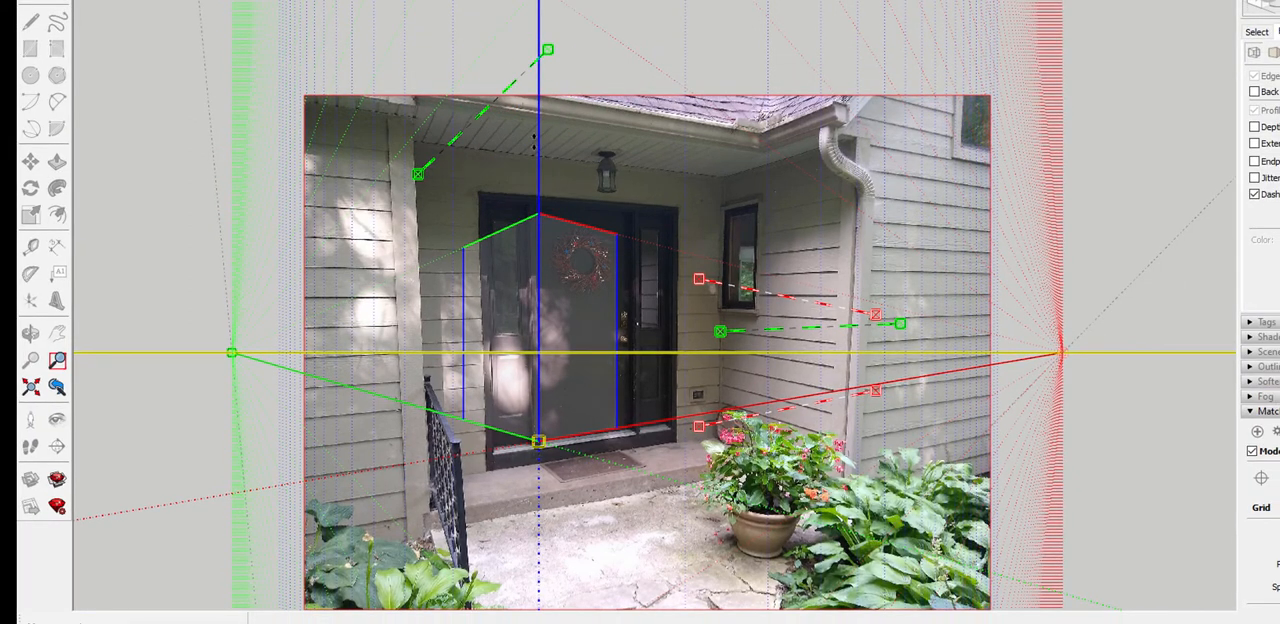
scroll(800, 340, "up", 10)
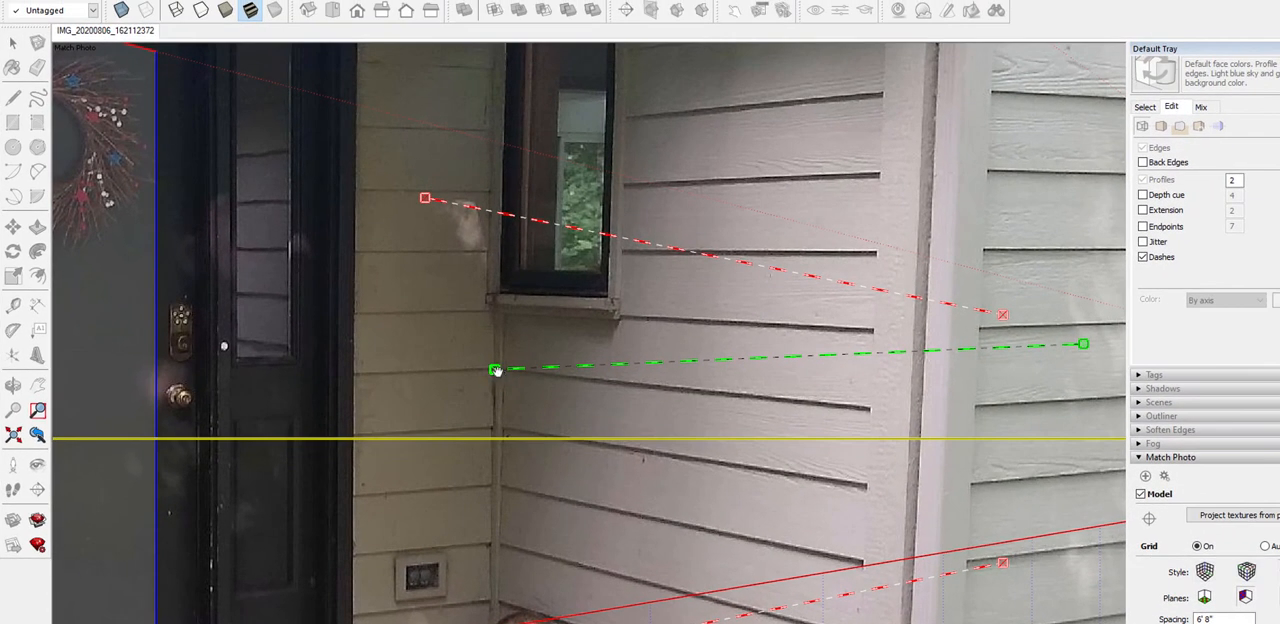
left_click_drag(495, 370, 502, 369)
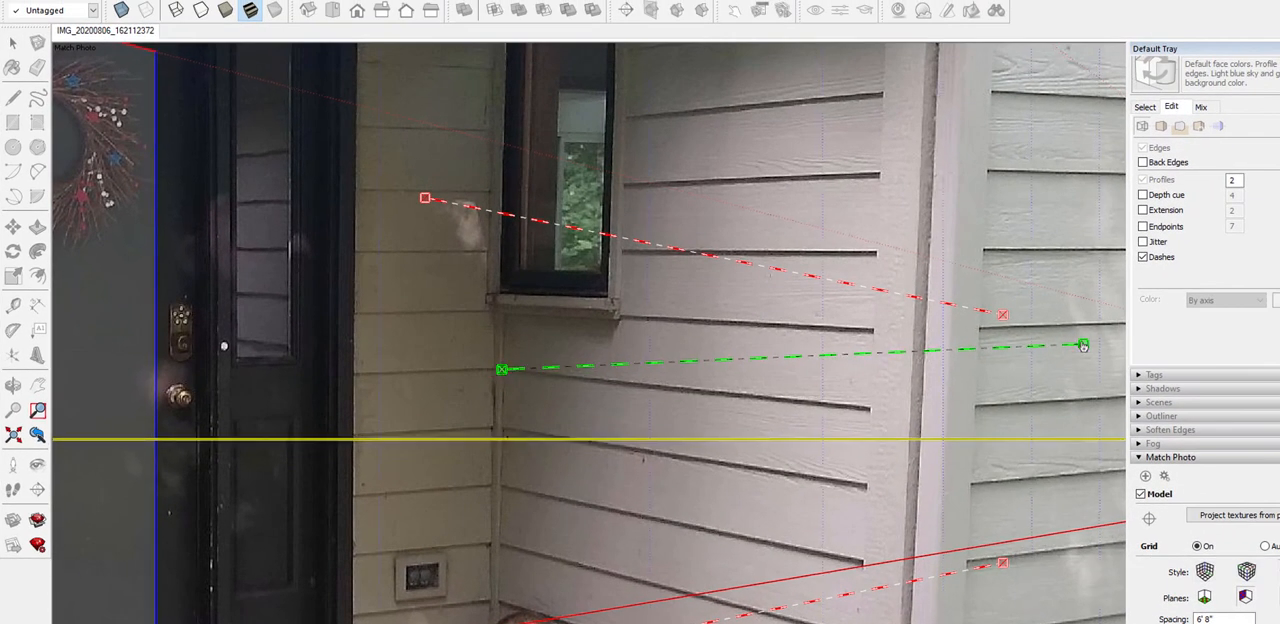
left_click_drag(1083, 345, 867, 406)
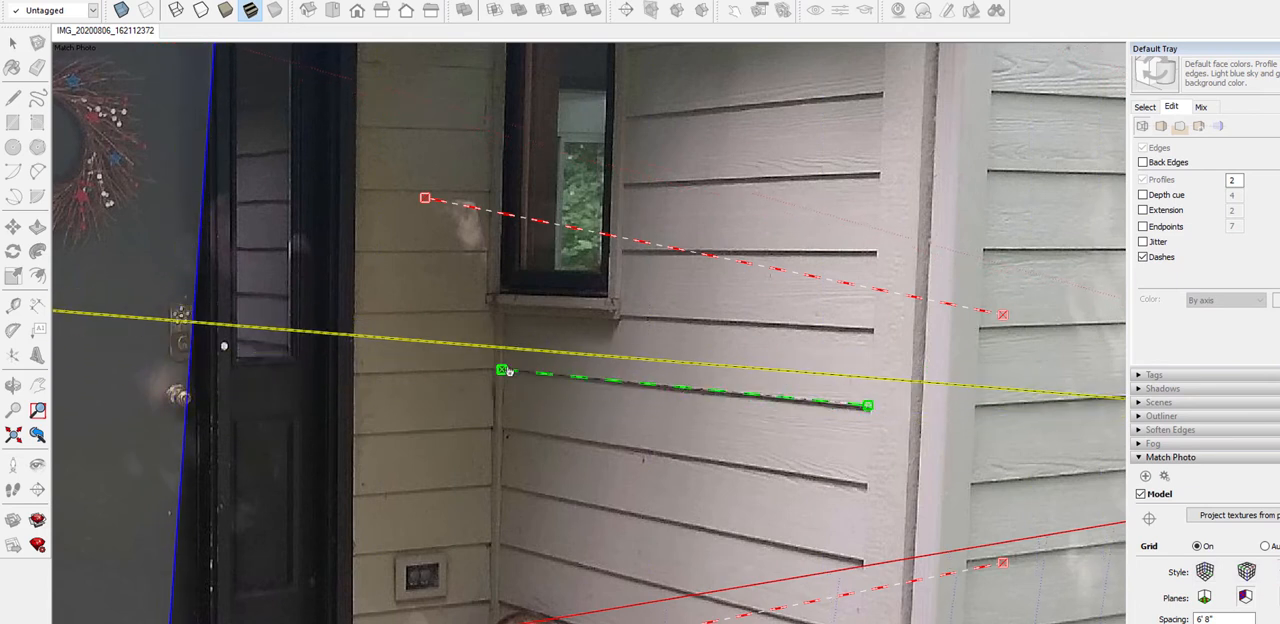
left_click_drag(508, 371, 505, 370)
scroll(505, 370, "down", 5)
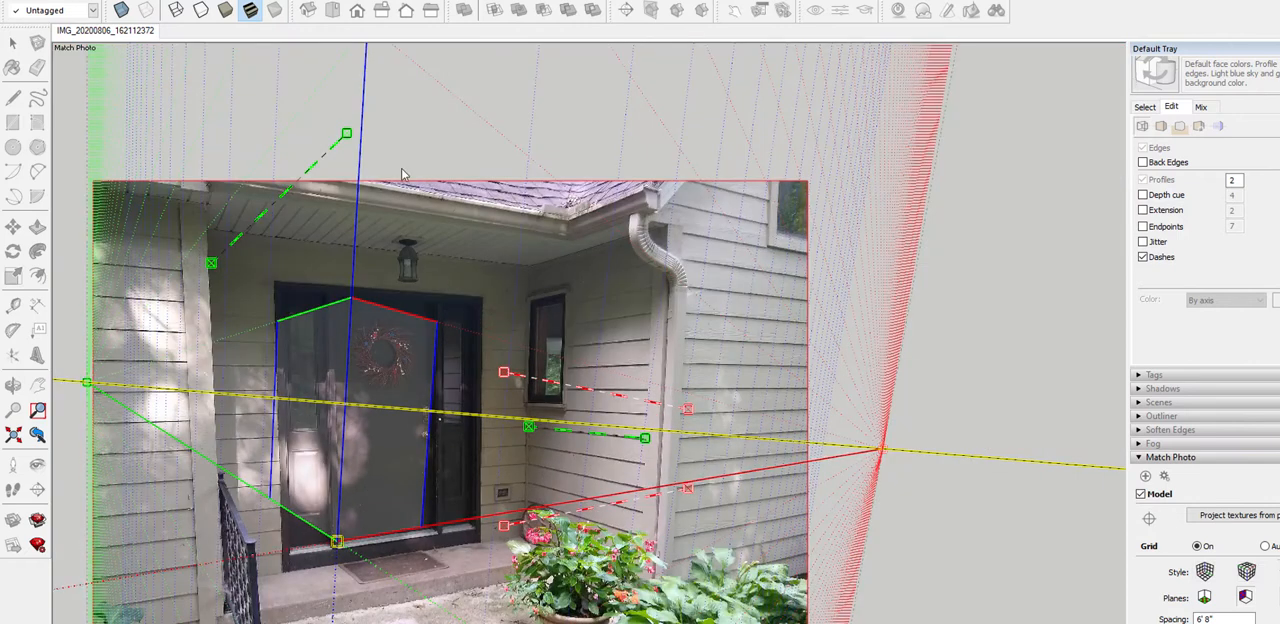
Align both ends of the second green bar with a groove between the porch ceiling panels
scroll(255, 175, "up", 5)
scroll(135, 378, "up", 2)
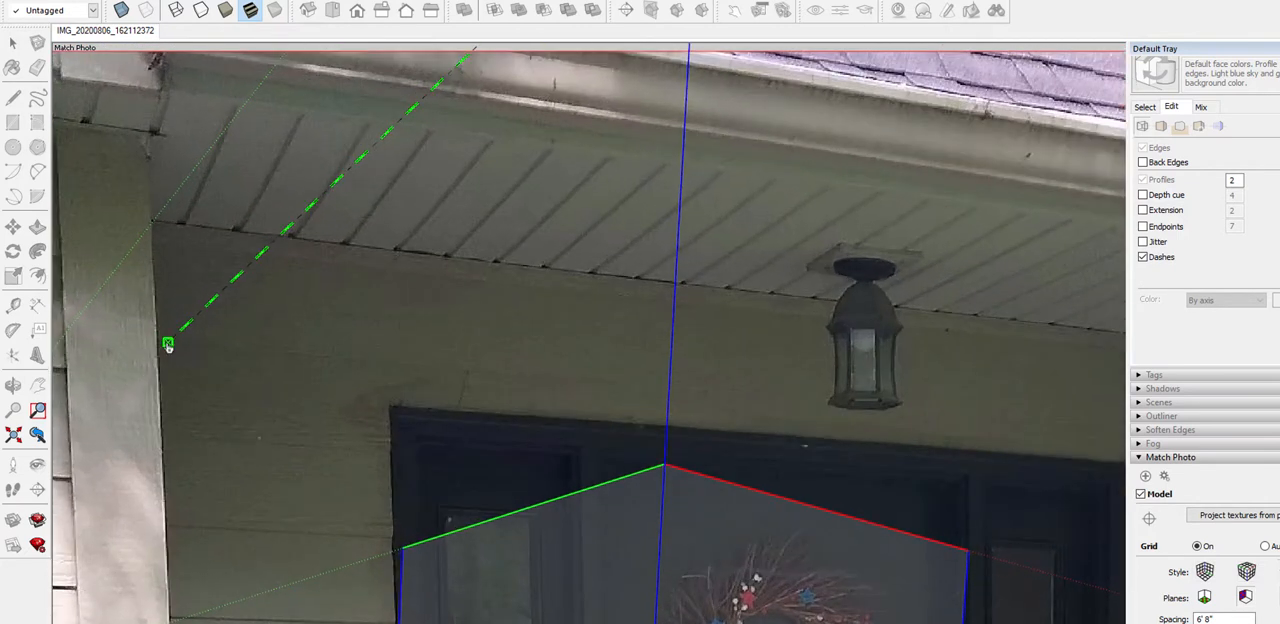
left_click_drag(166, 345, 291, 248)
left_click_drag(301, 237, 295, 239)
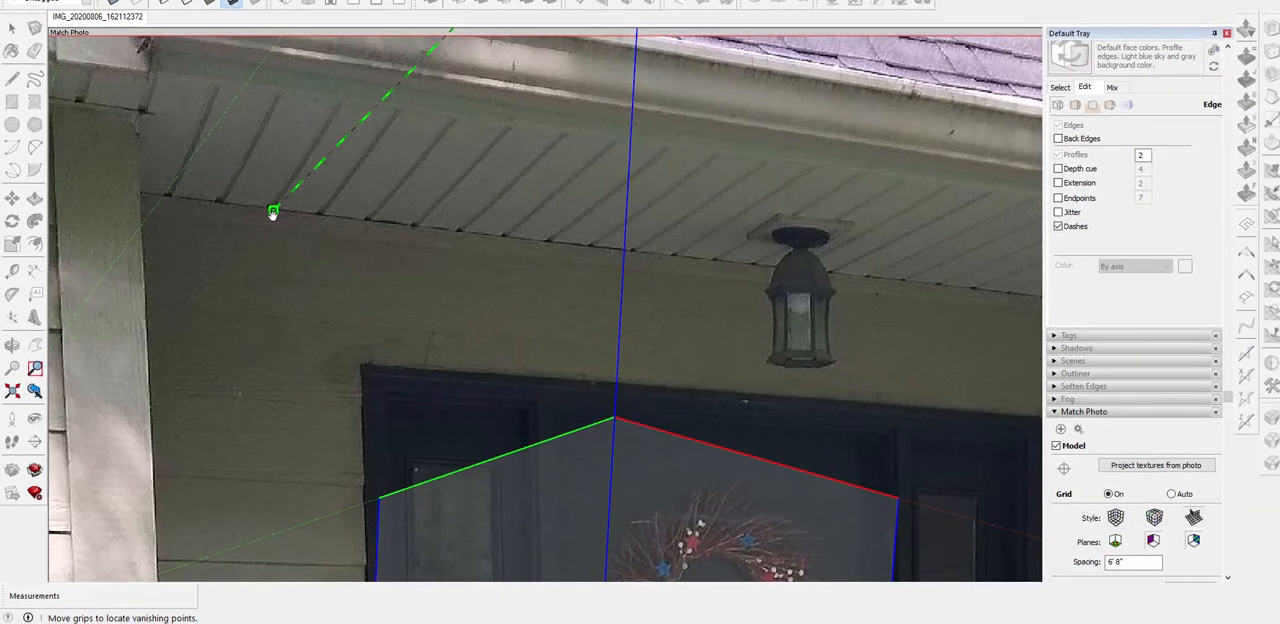
scroll(380, 316, "down", 4)
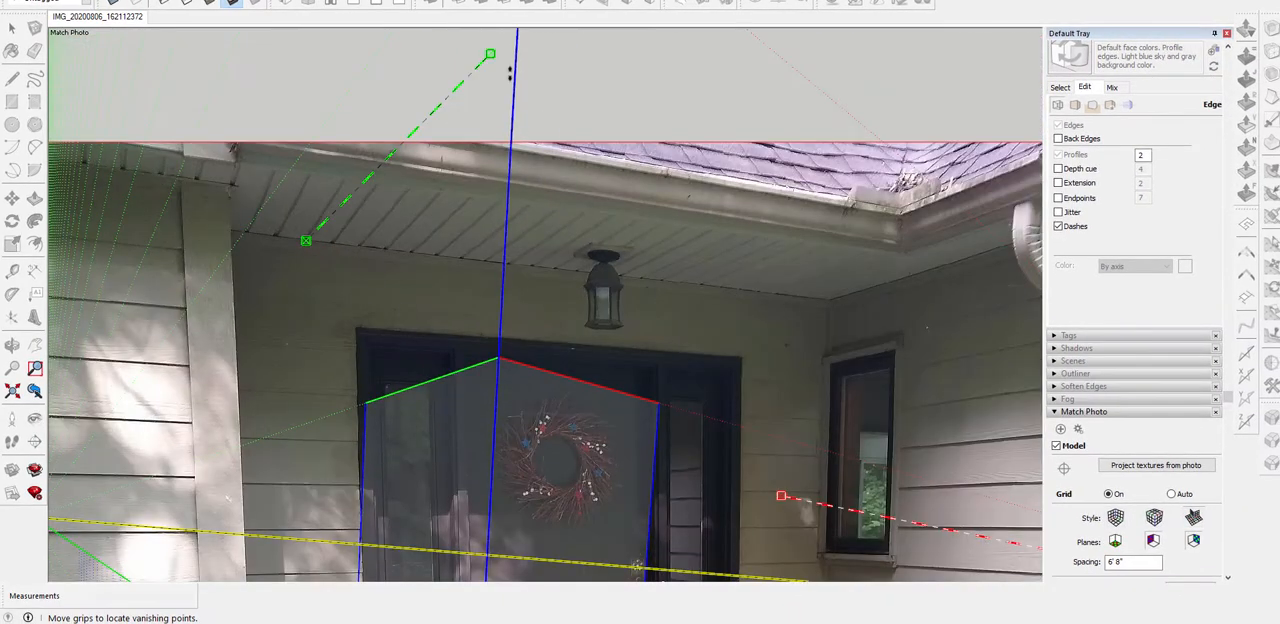
left_click_drag(490, 53, 342, 180)
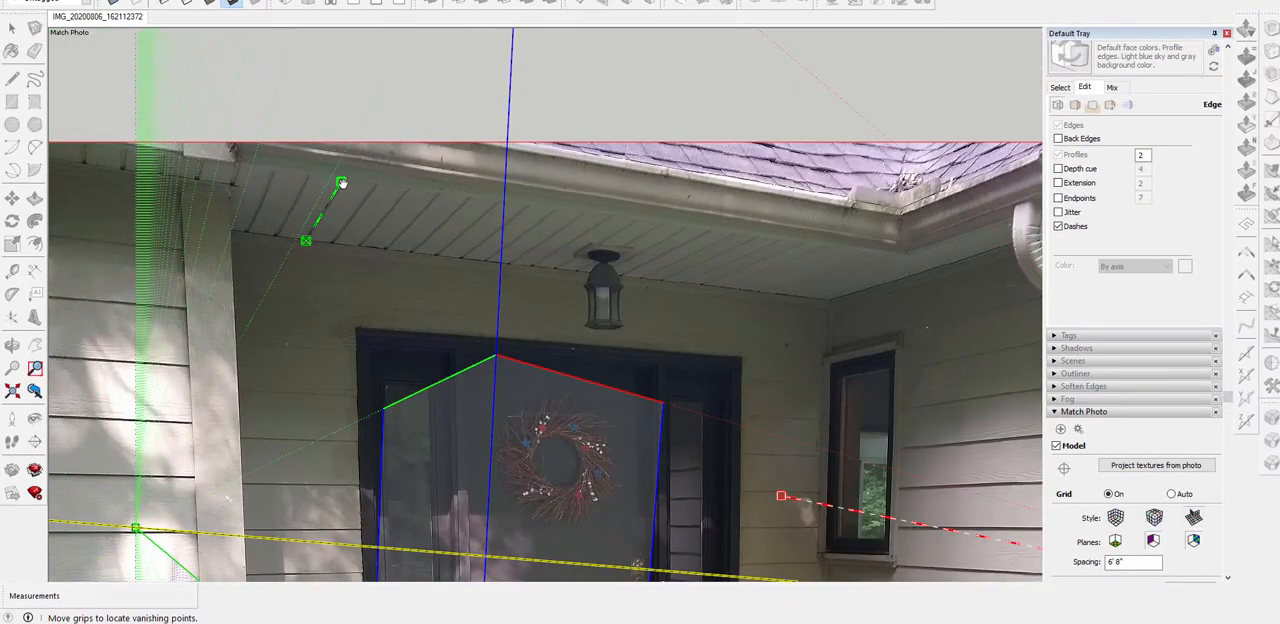
scroll(340, 185, "up", 5)
scroll(338, 193, "up", 2)
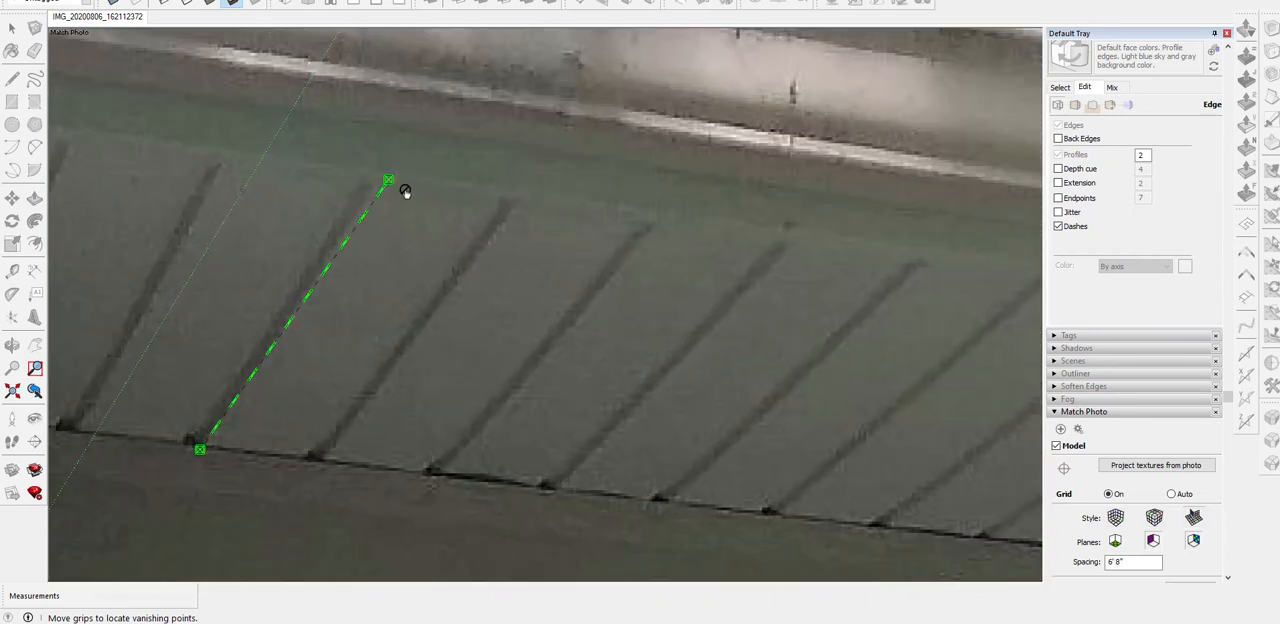
left_click_drag(388, 184, 379, 184)
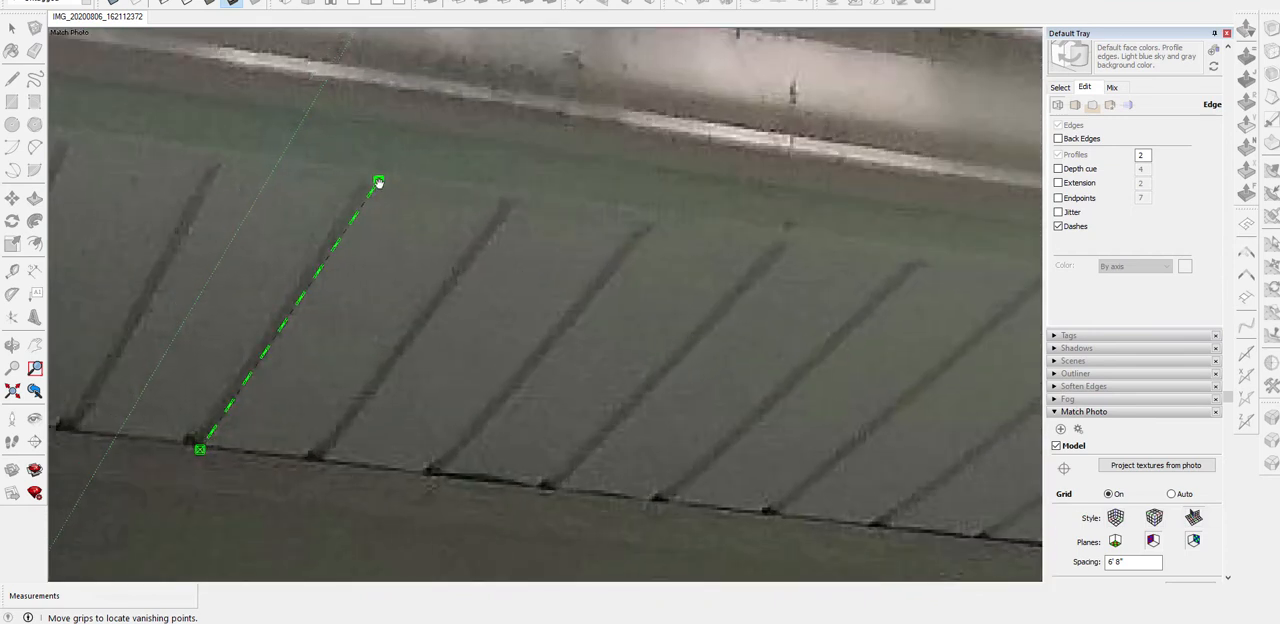
scroll(417, 197, "down", 8)
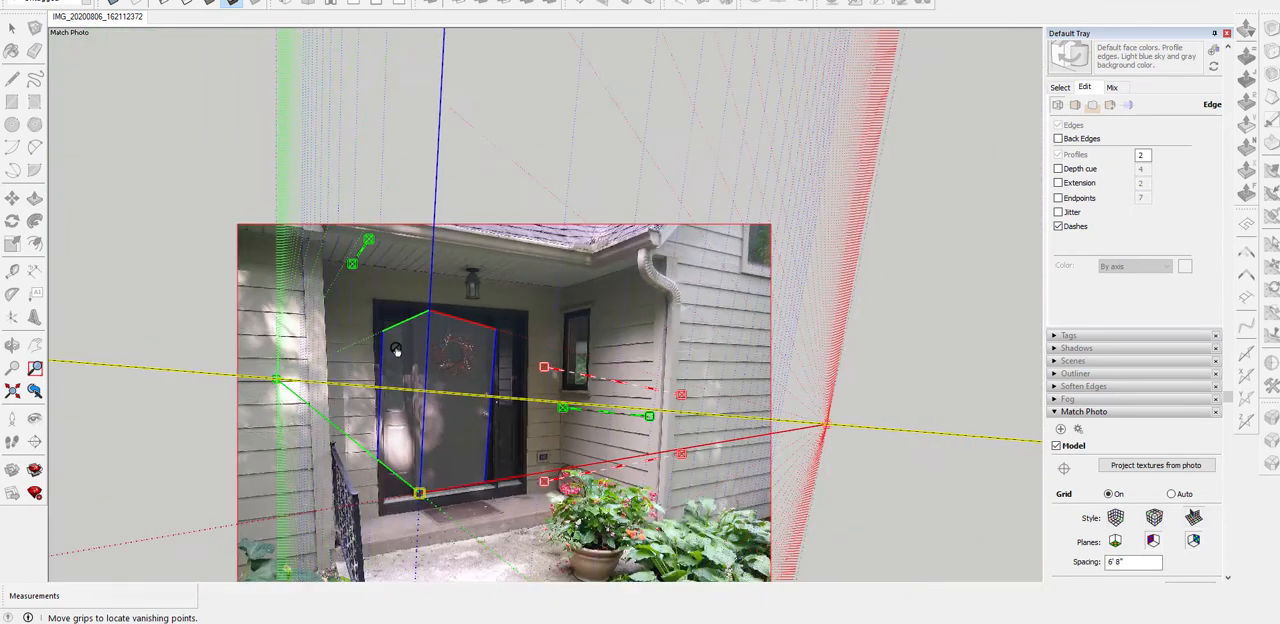
scroll(587, 320, "up", 6)
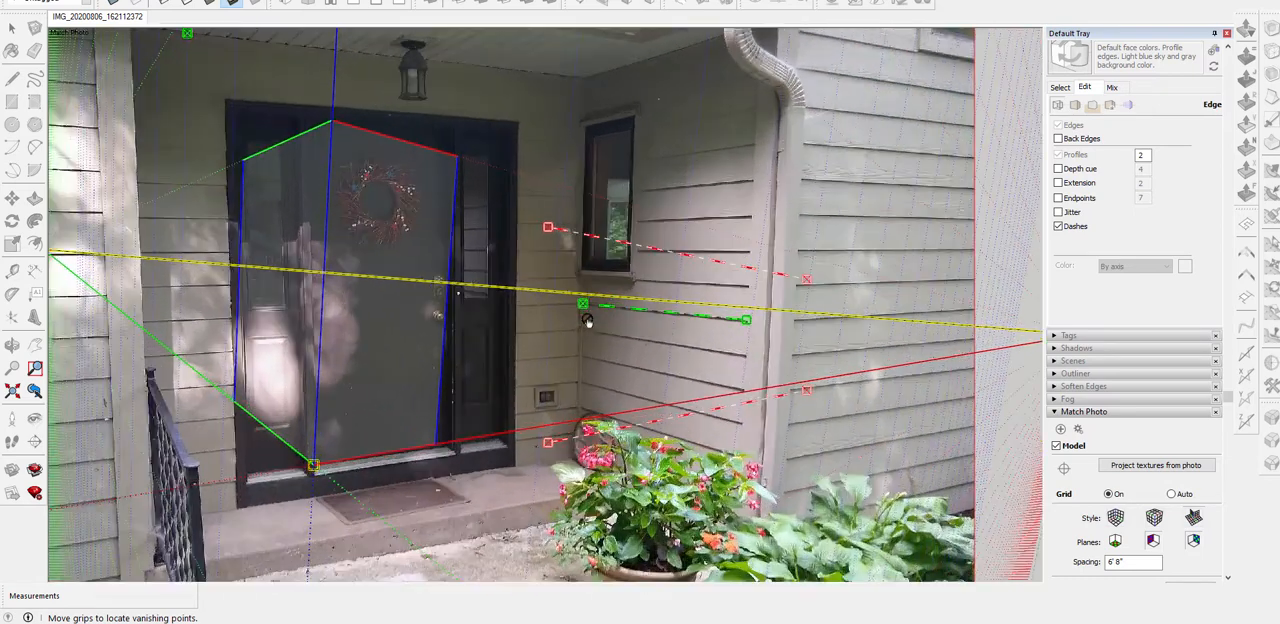
scroll(584, 321, "down", 3)
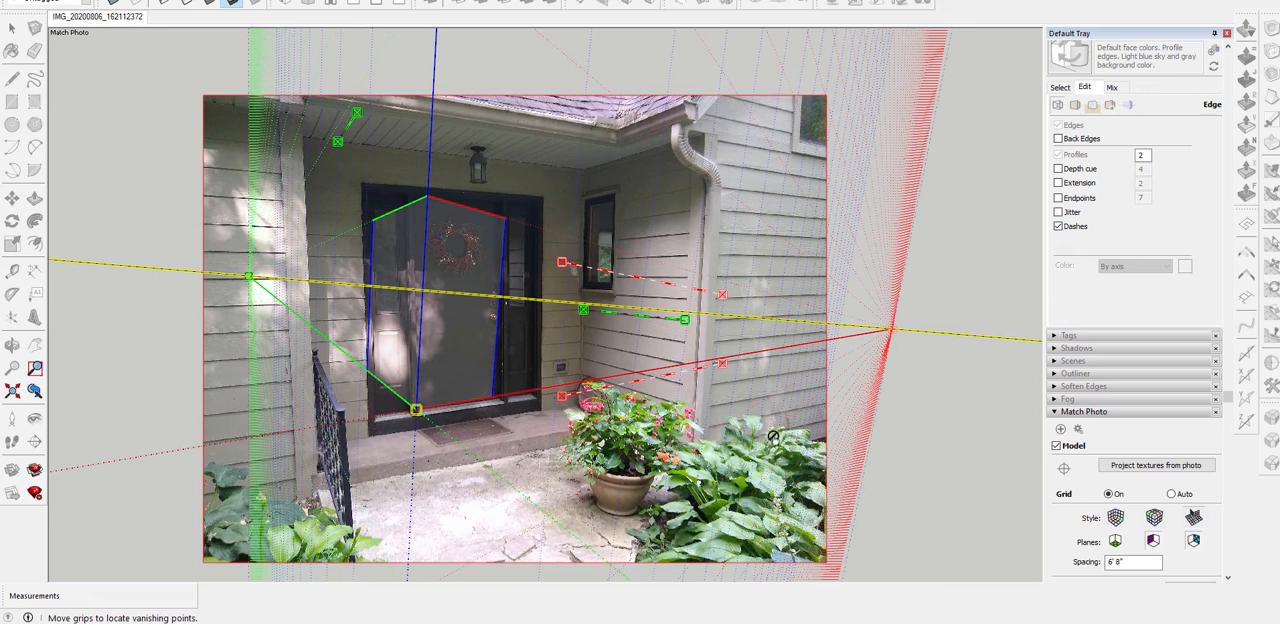
Move one red bar onto a siding joint of the outer wall beyond the downspout and the other onto the siding left of the door
left_click_drag(562, 262, 676, 197)
left_click_drag(722, 295, 817, 250)
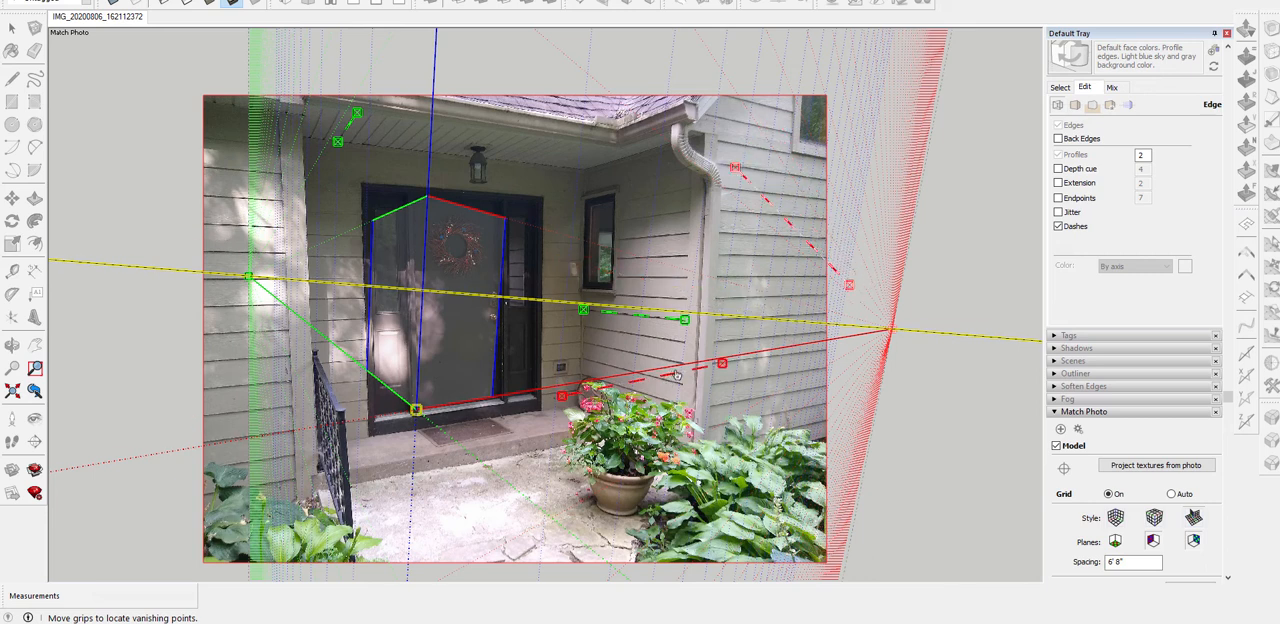
left_click_drag(676, 375, 434, 338)
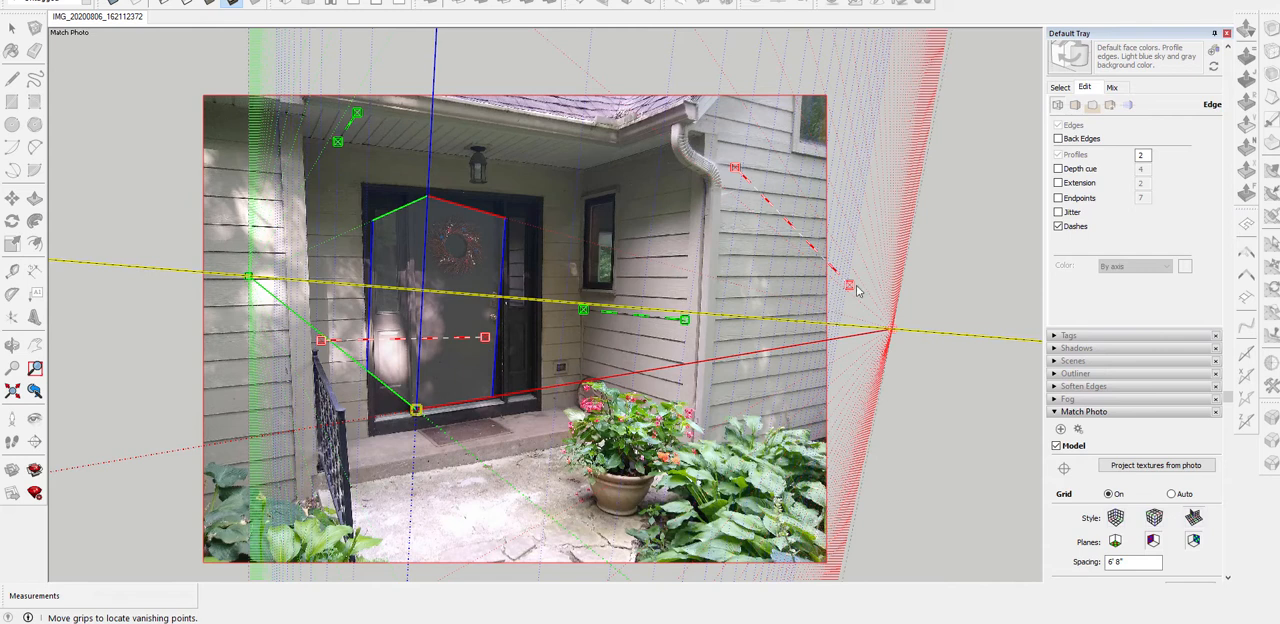
left_click_drag(857, 290, 829, 182)
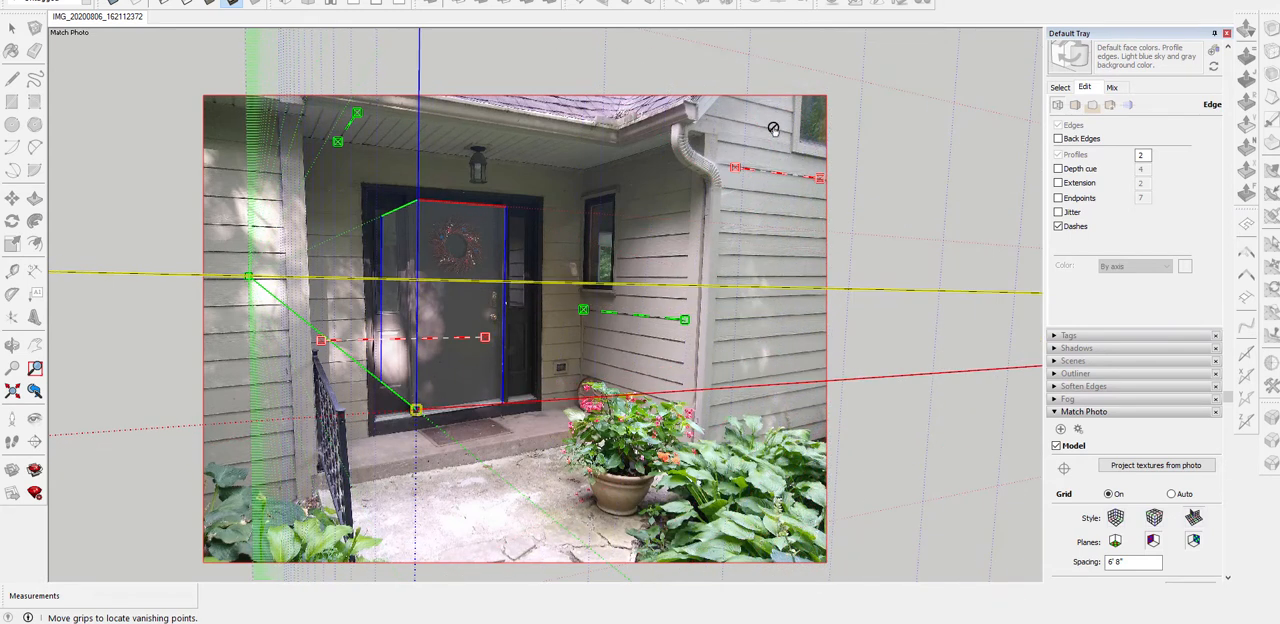
Extend the outer-wall red bar along its siding joint from the corner trim to the right edge of the photo
scroll(773, 128, "up", 6)
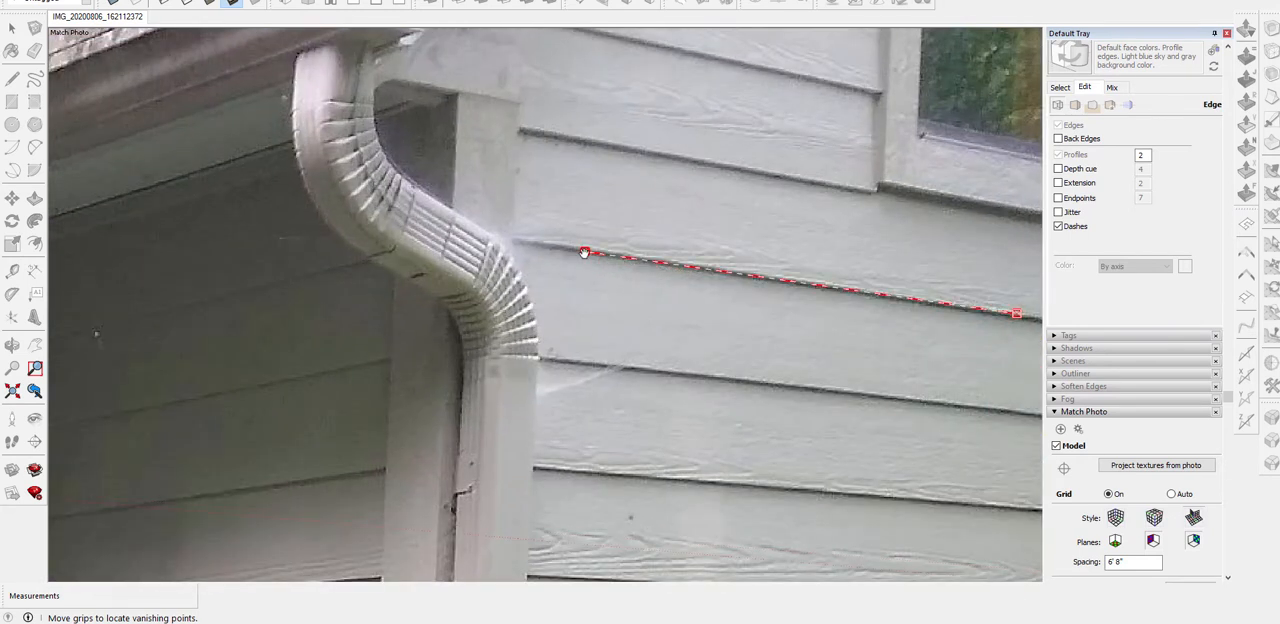
left_click_drag(585, 252, 516, 241)
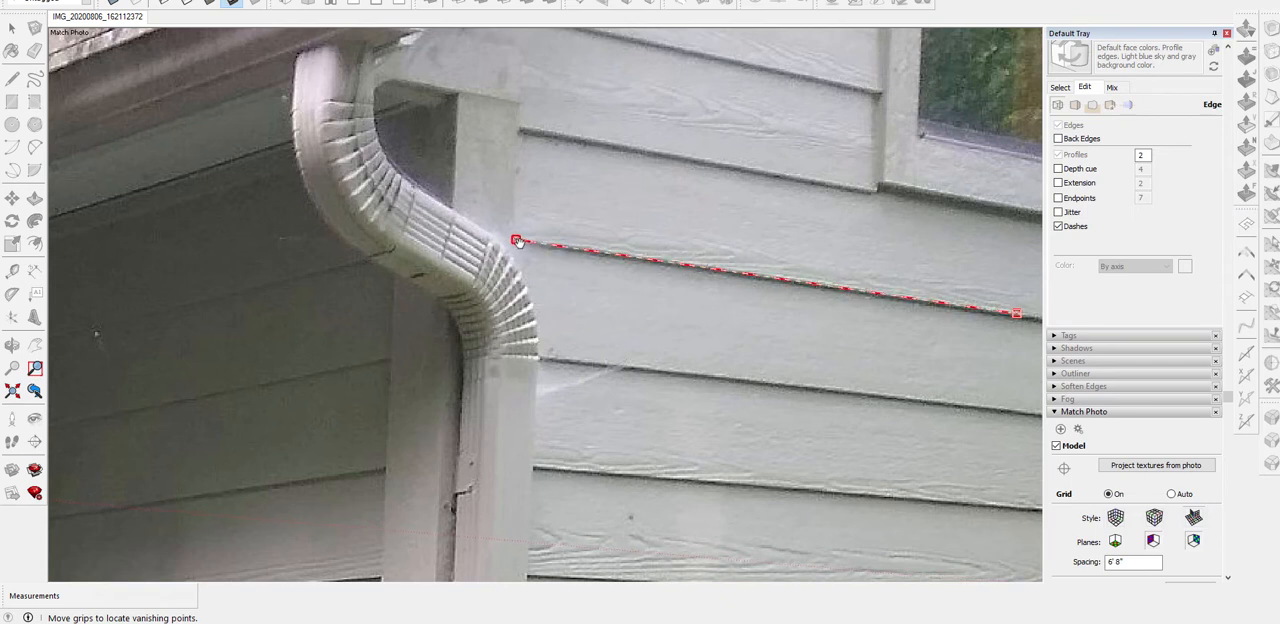
scroll(503, 257, "down", 5)
scroll(700, 282, "up", 5)
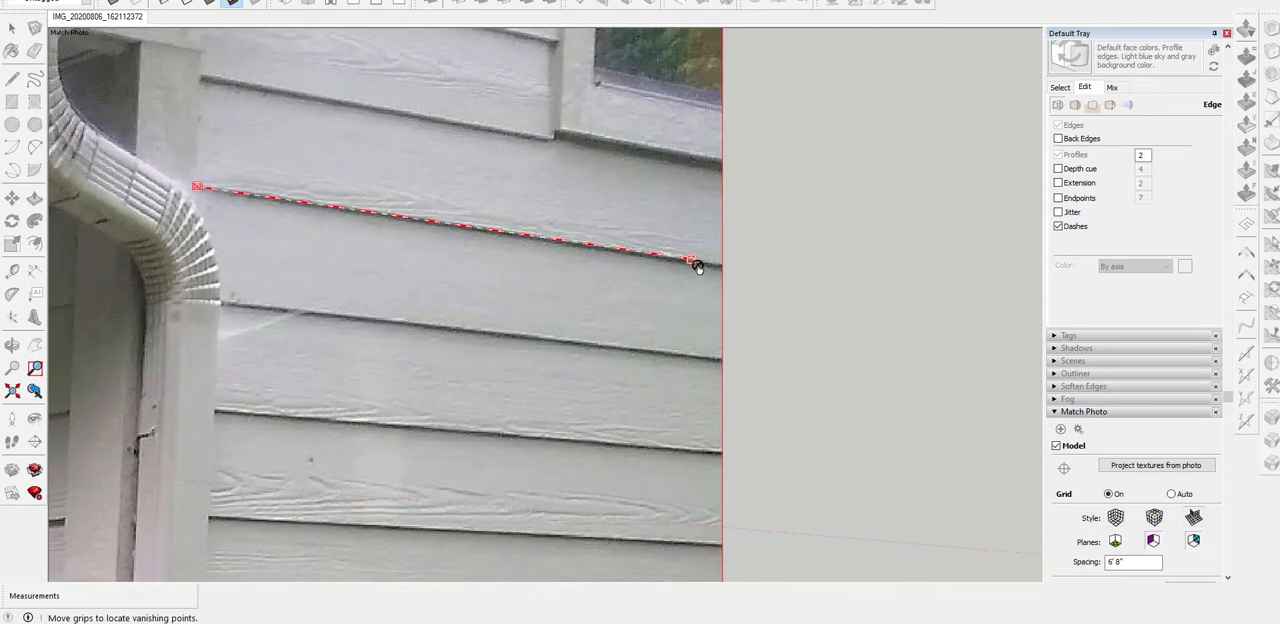
left_click_drag(697, 267, 722, 264)
scroll(605, 258, "up", 8)
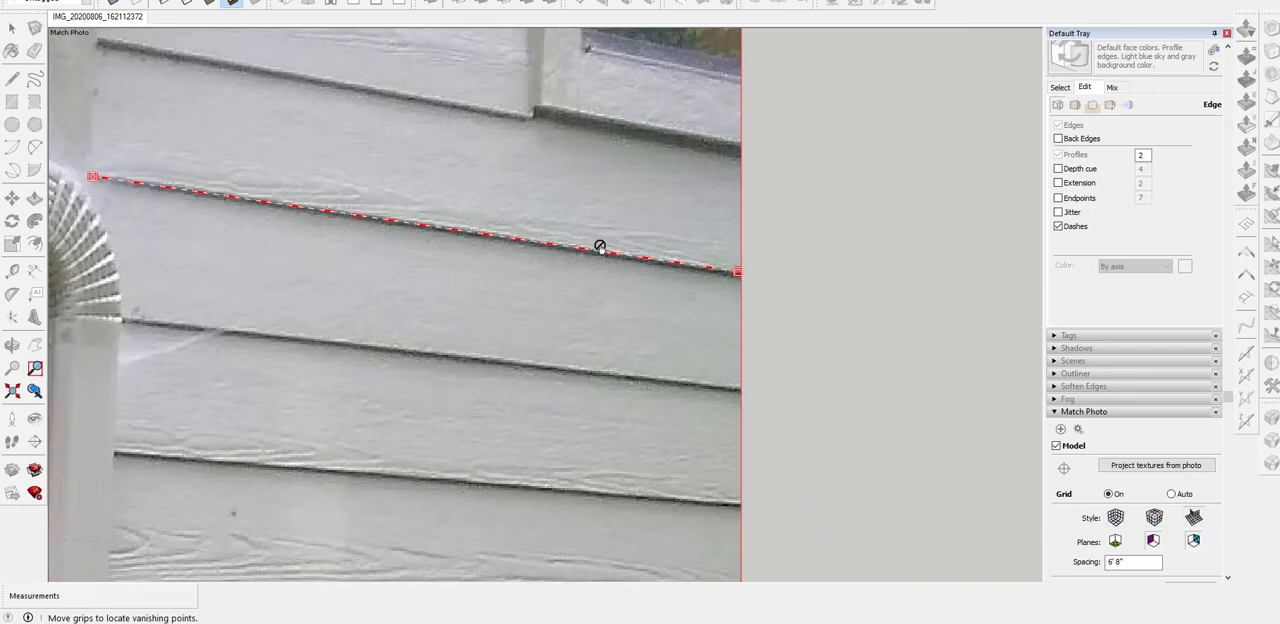
scroll(605, 263, "down", 8)
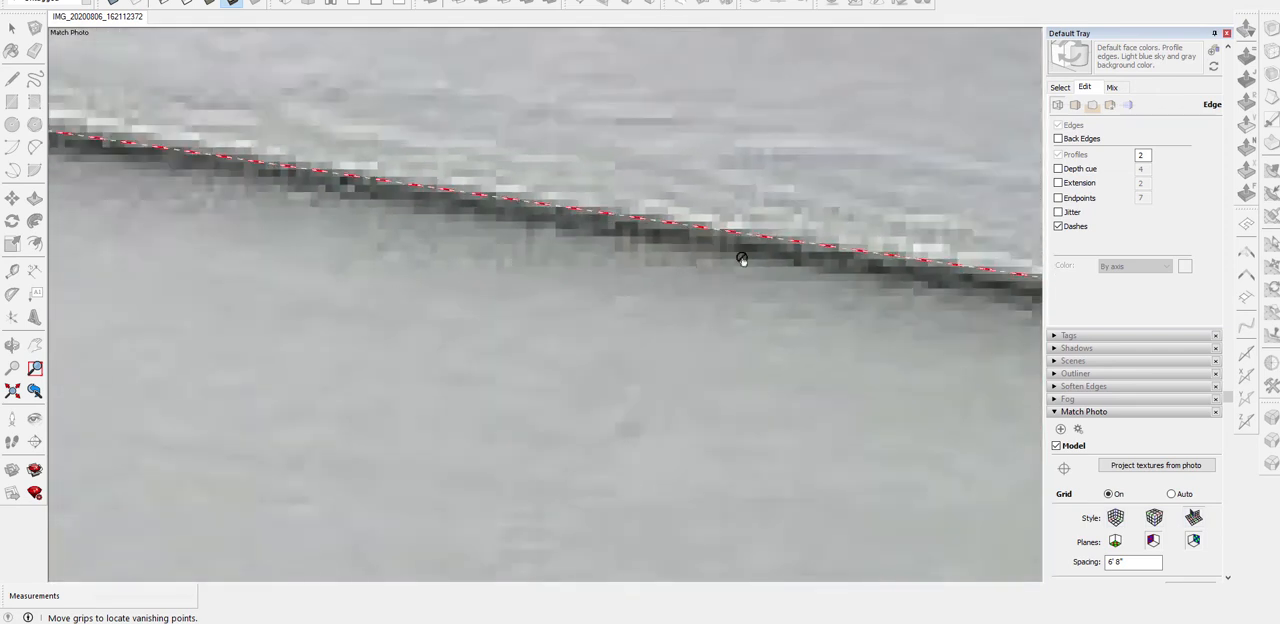
scroll(841, 262, "down", 6)
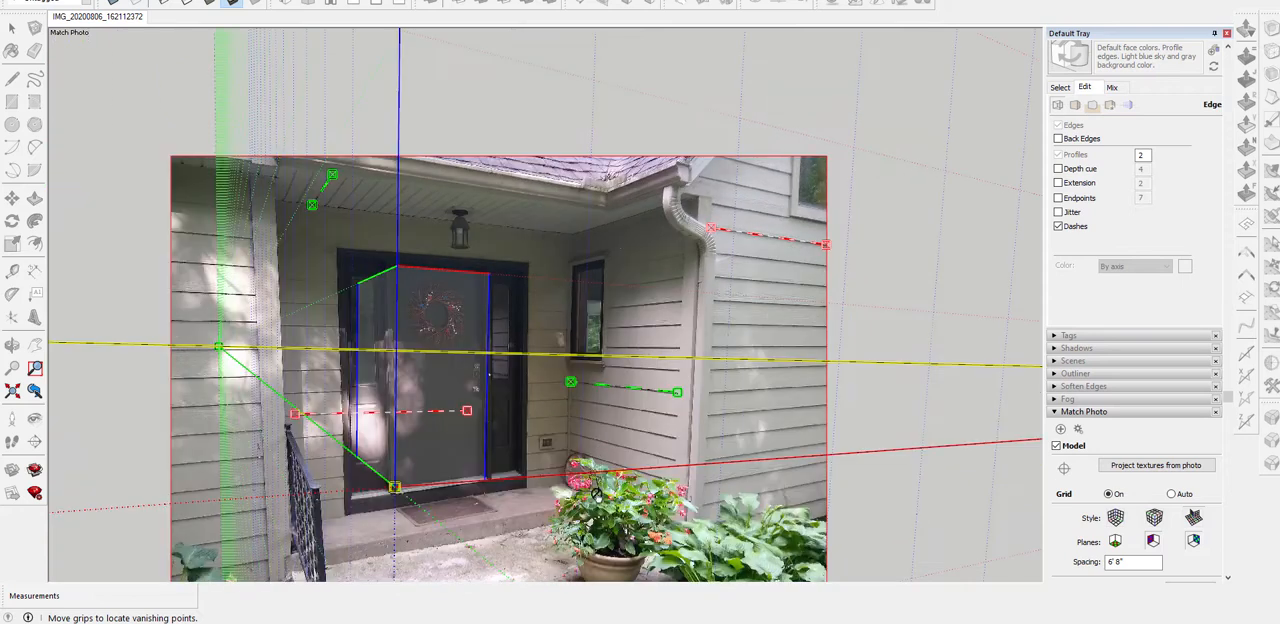
Fit the second red bar along the siding joint between the porch post and the left door frame
scroll(294, 442, "up", 5)
scroll(214, 366, "up", 4)
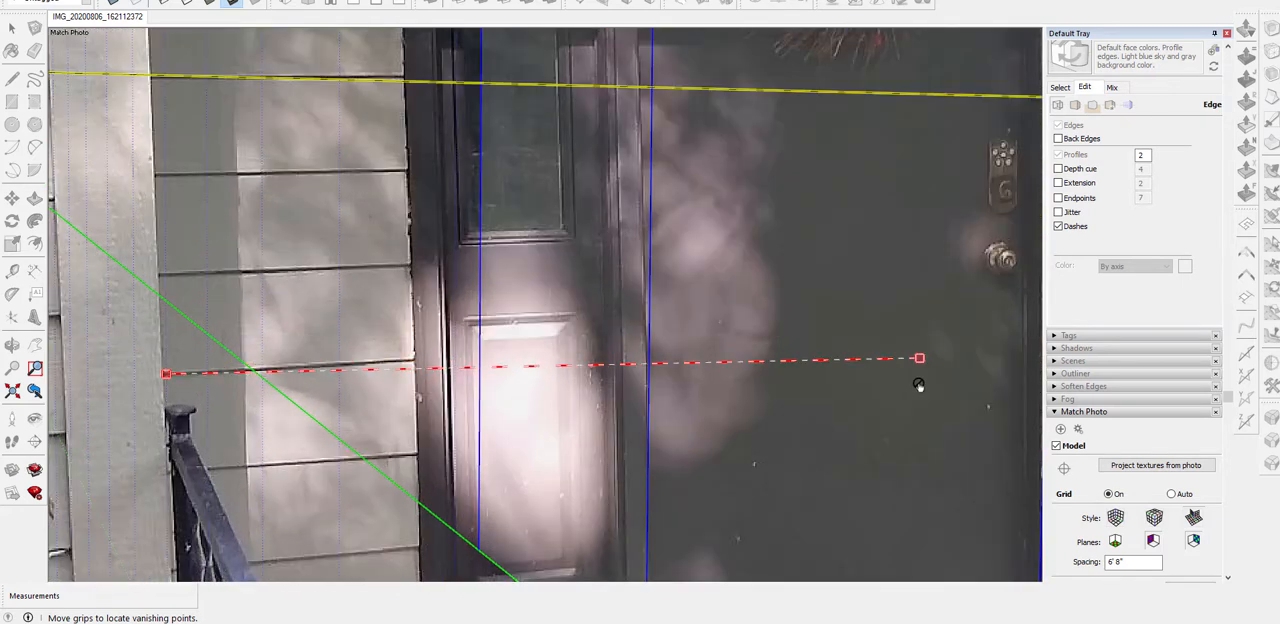
left_click_drag(909, 366, 412, 357)
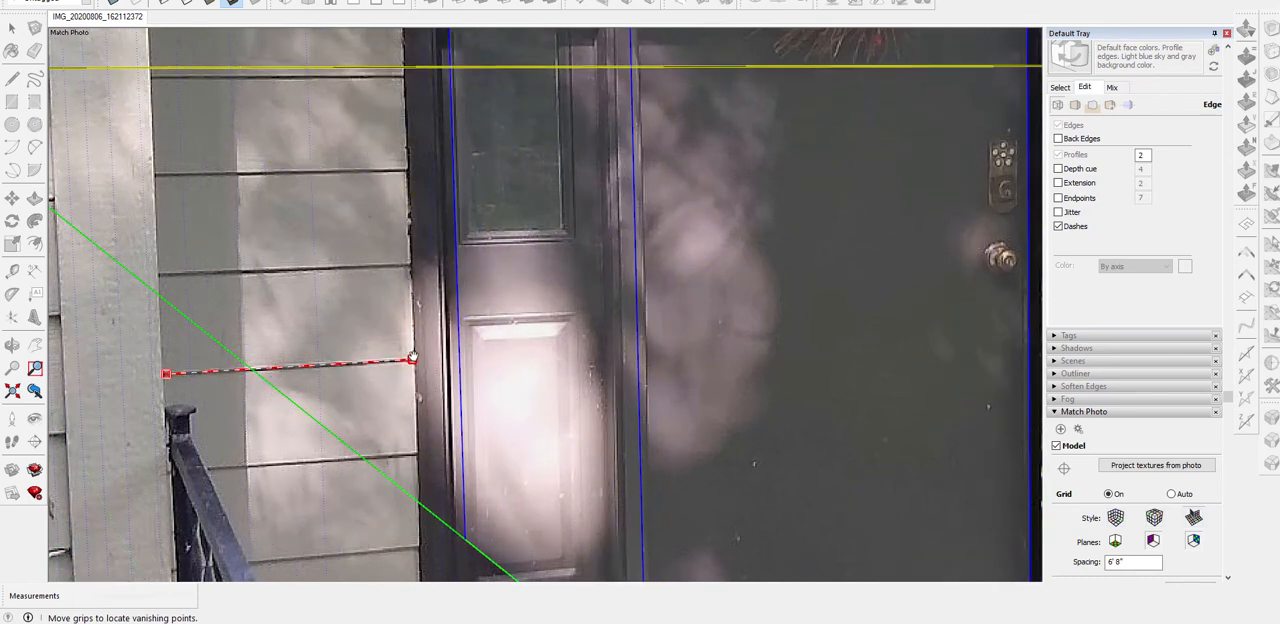
Nudge the porch-post end of the second red bar onto the siding joint and check the alignment across the photo
left_click_drag(166, 374, 164, 372)
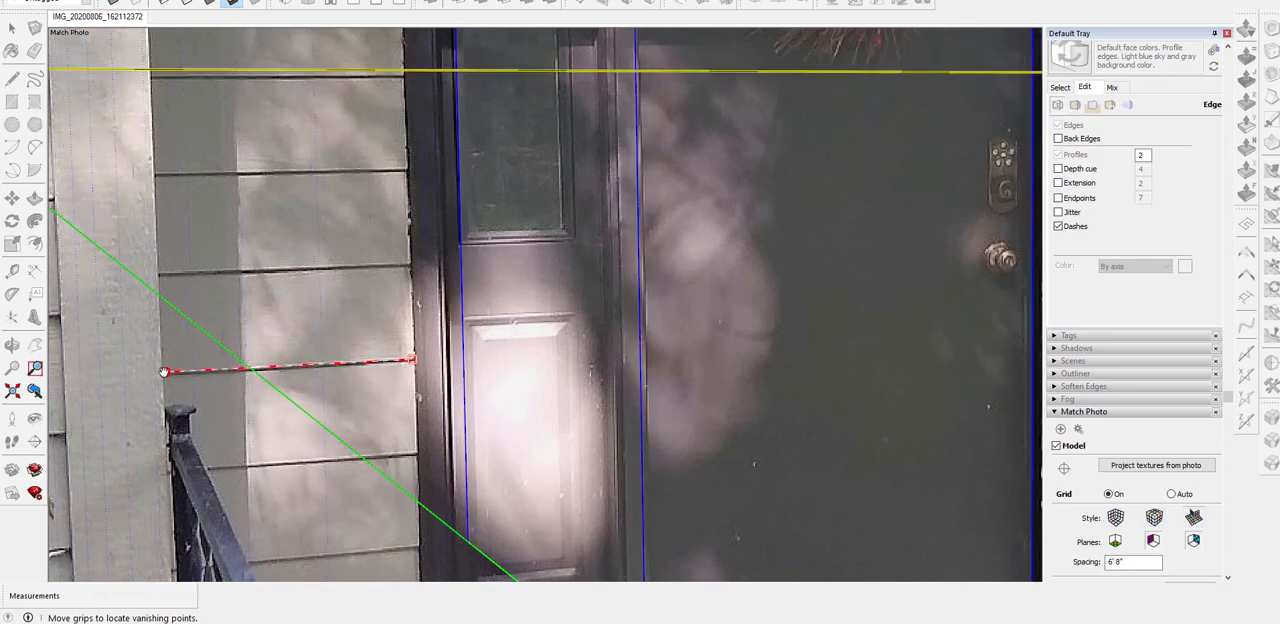
scroll(349, 329, "down", 5)
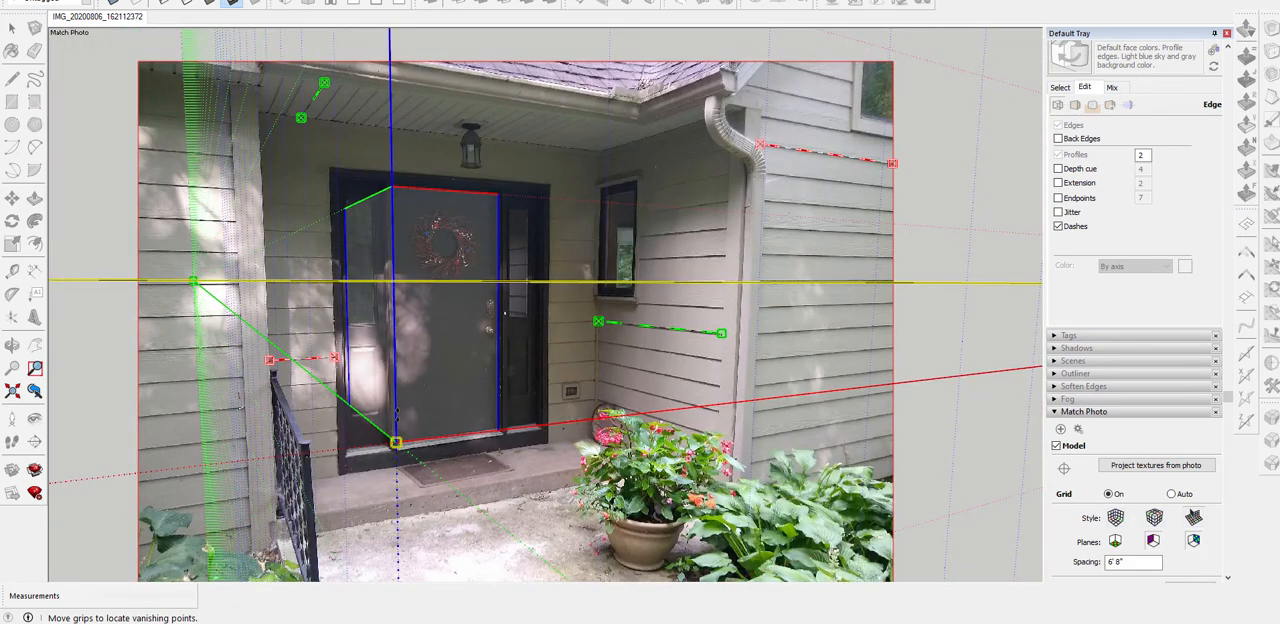
scroll(395, 212, "up", 3)
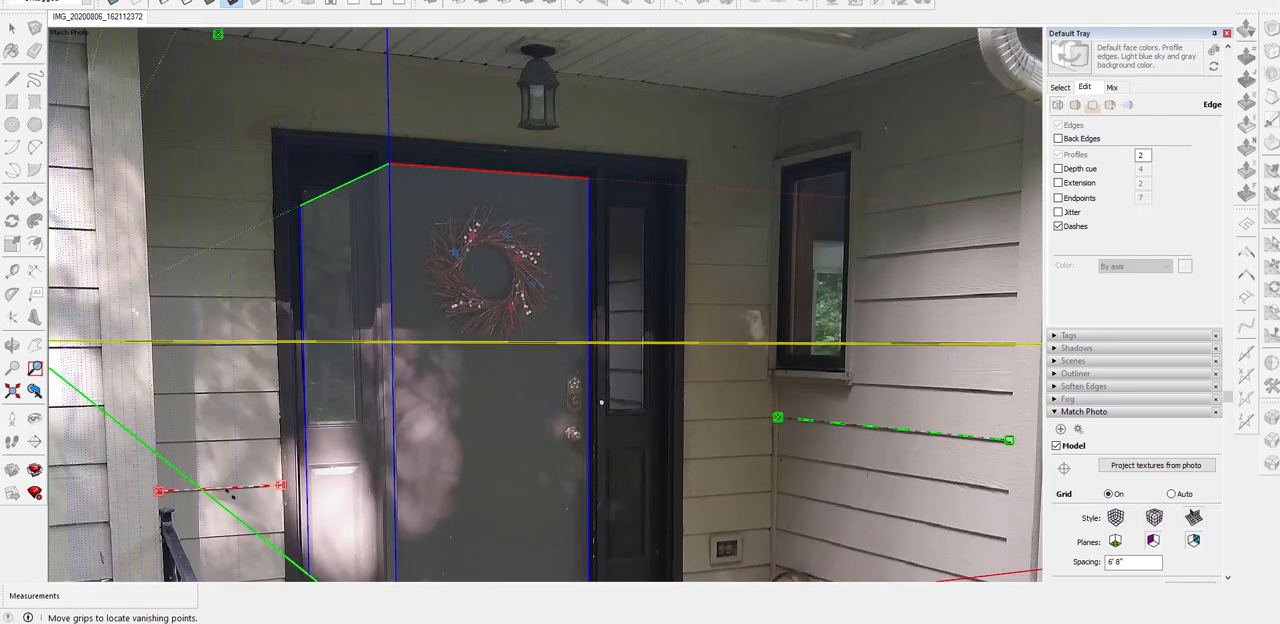
scroll(463, 319, "down", 3)
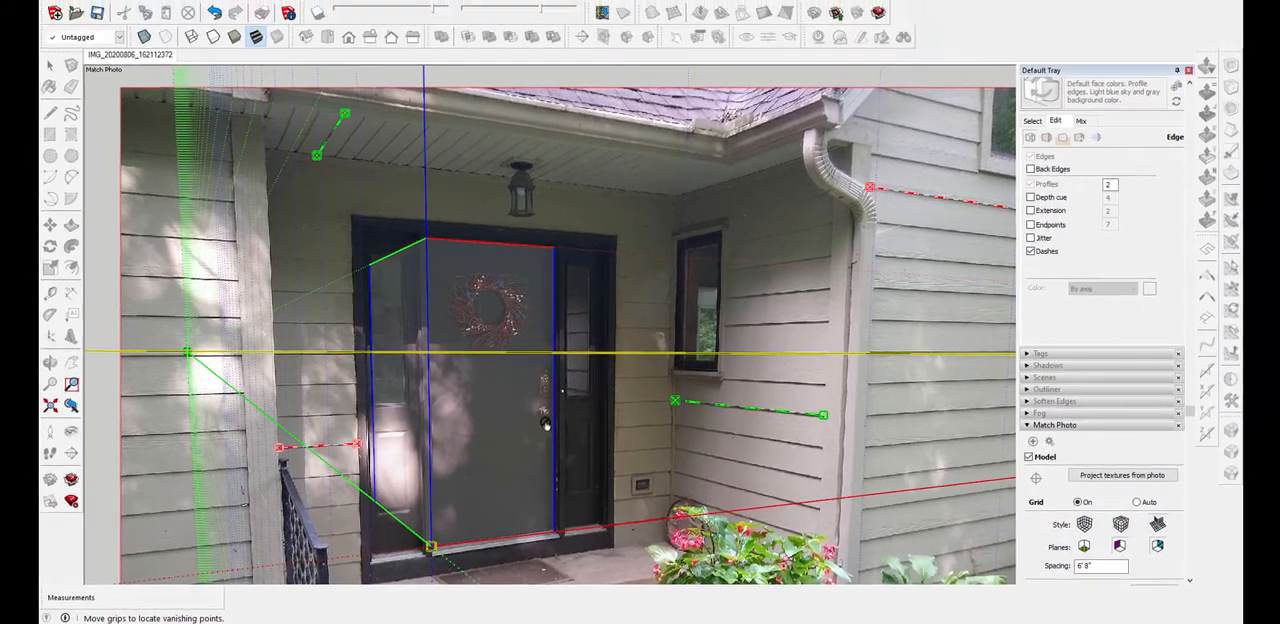
scroll(545, 423, "down", 2)
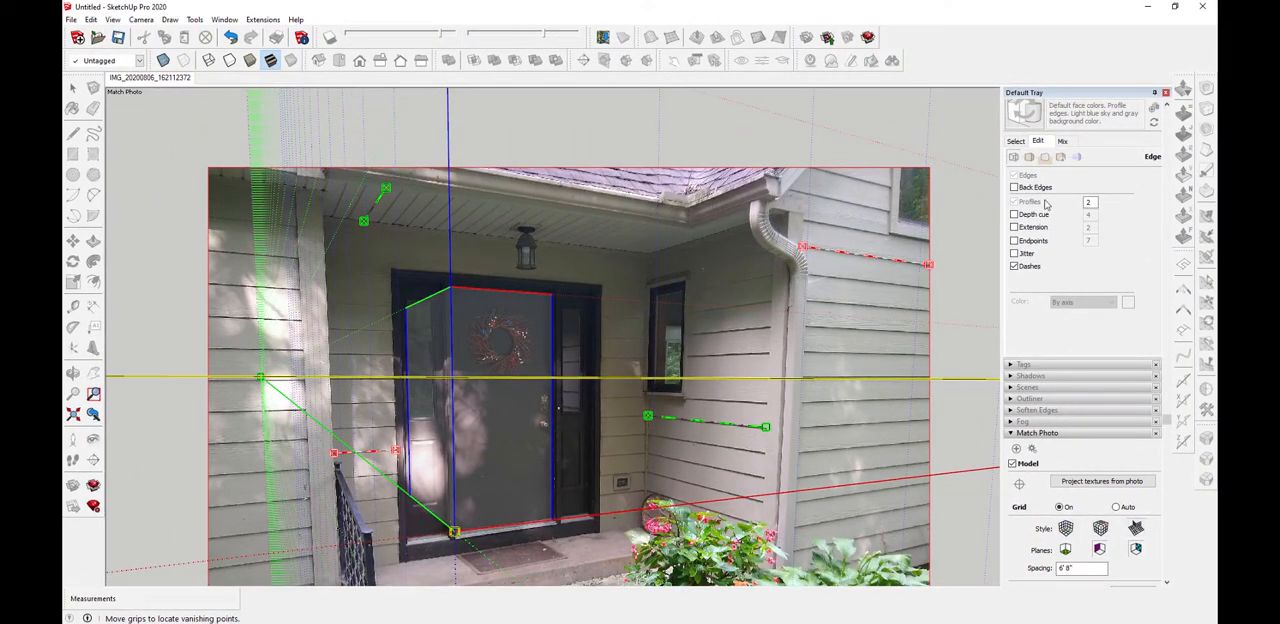
scroll(1050, 341, "down", 1)
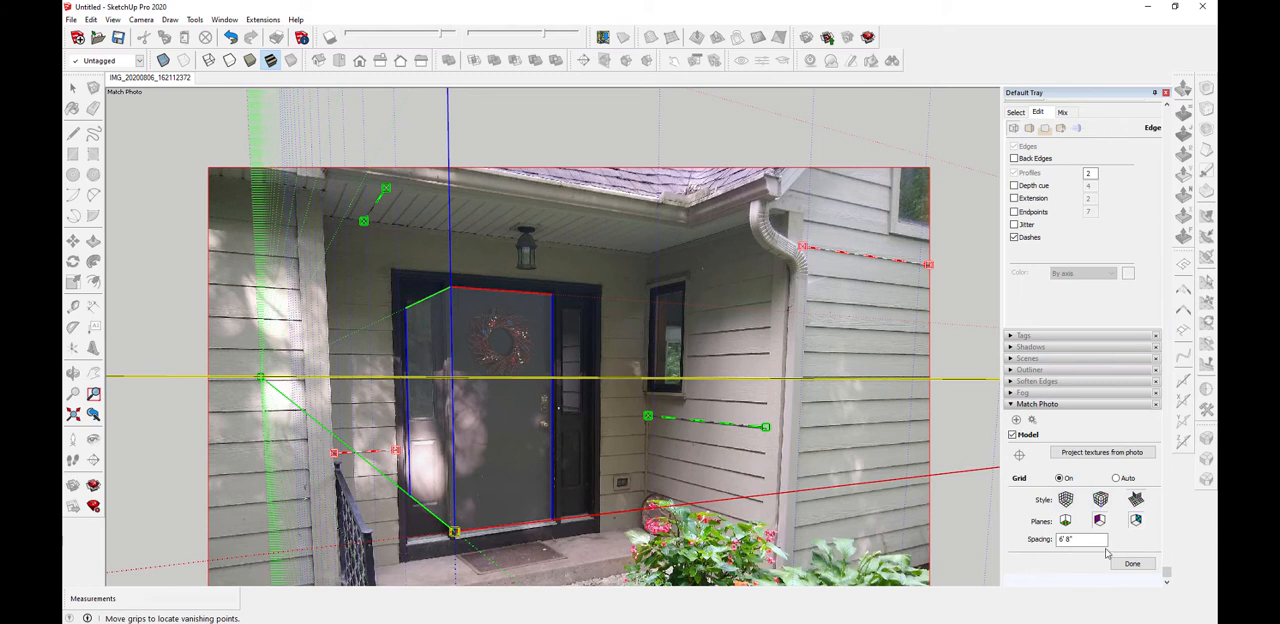
scroll(532, 310, "down", 3)
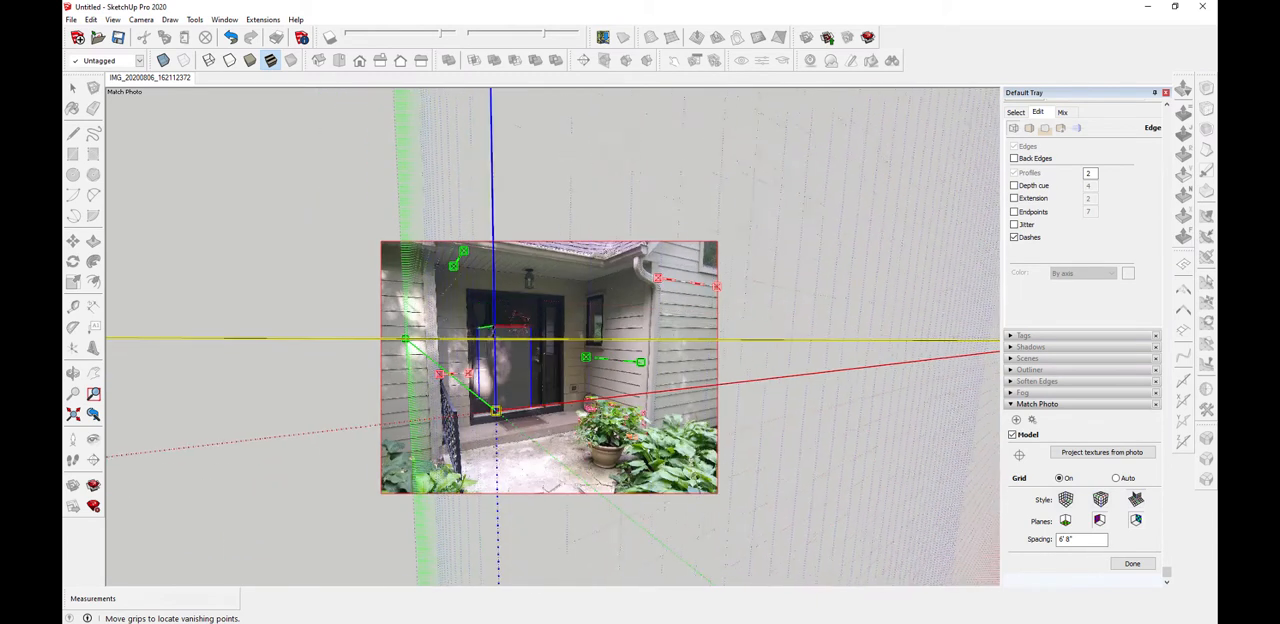
Scale the match down along the blue axis so the box covers only the lower part of the door
left_click_drag(493, 325, 494, 349)
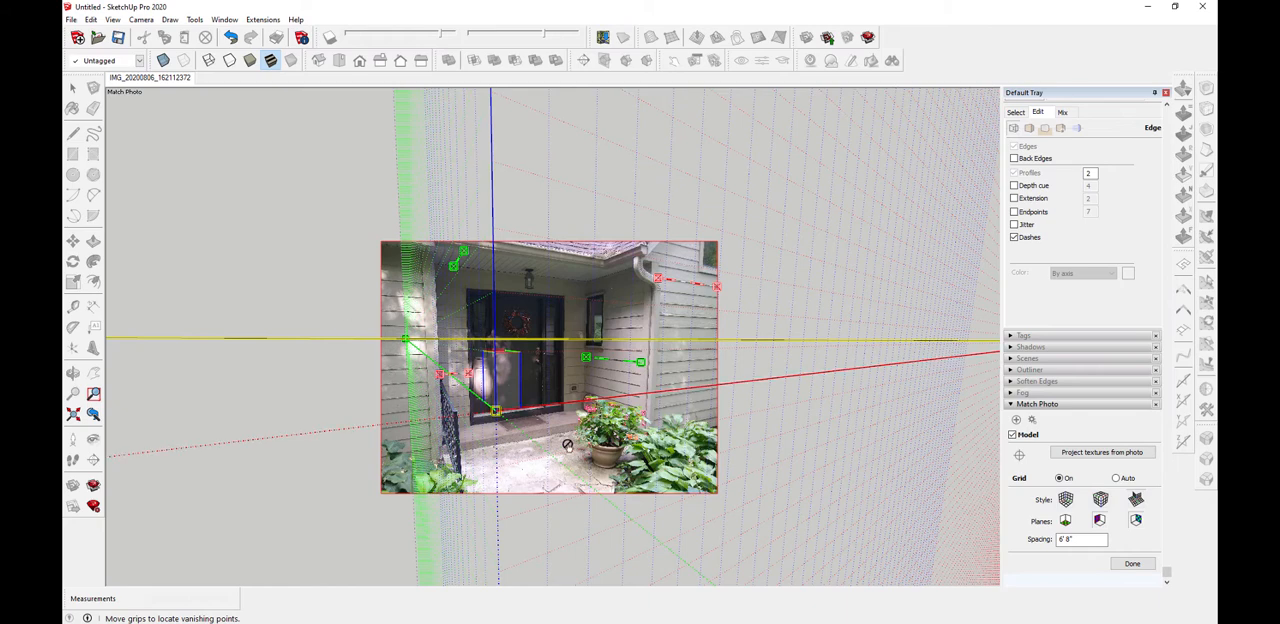
mouse_move(494, 350)
left_mouse_down()
mouse_move(493, 298)
mouse_move(494, 342)
left_mouse_up()
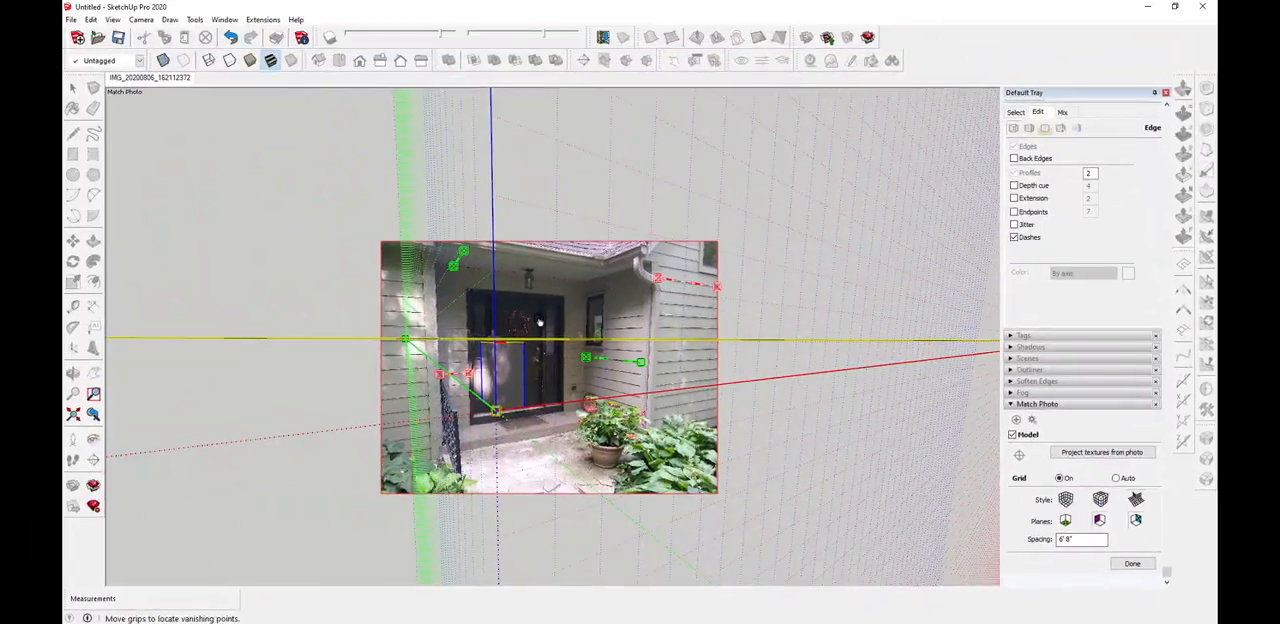
scroll(539, 322, "up", 4)
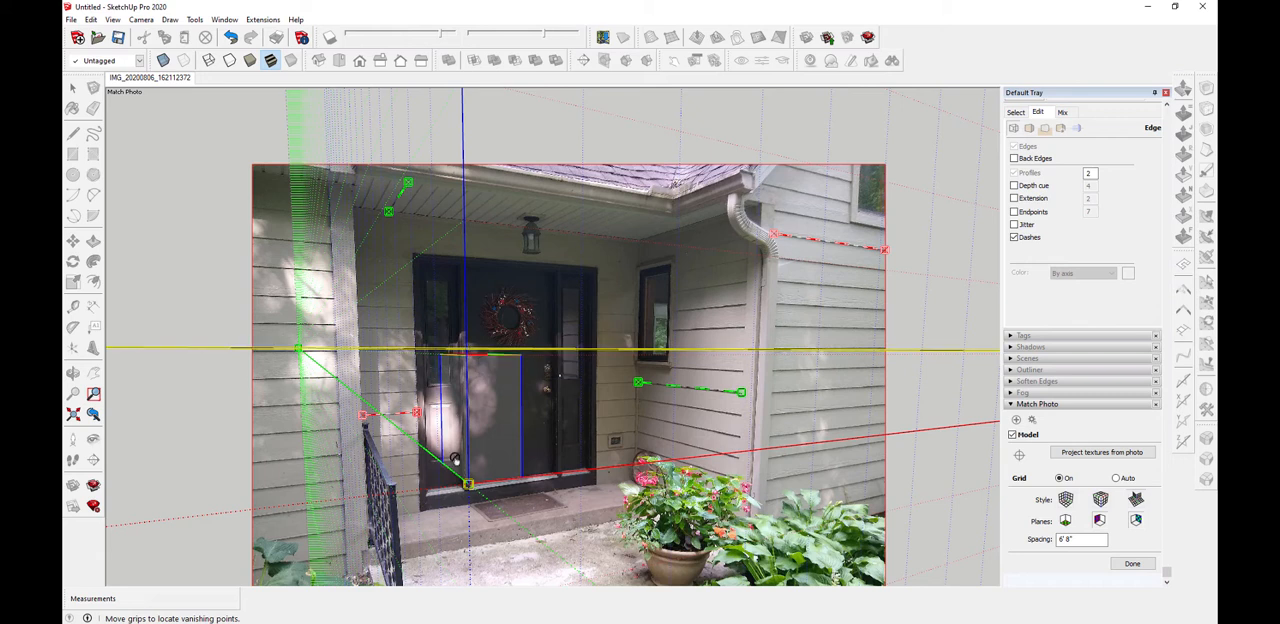
scroll(456, 458, "down", 2)
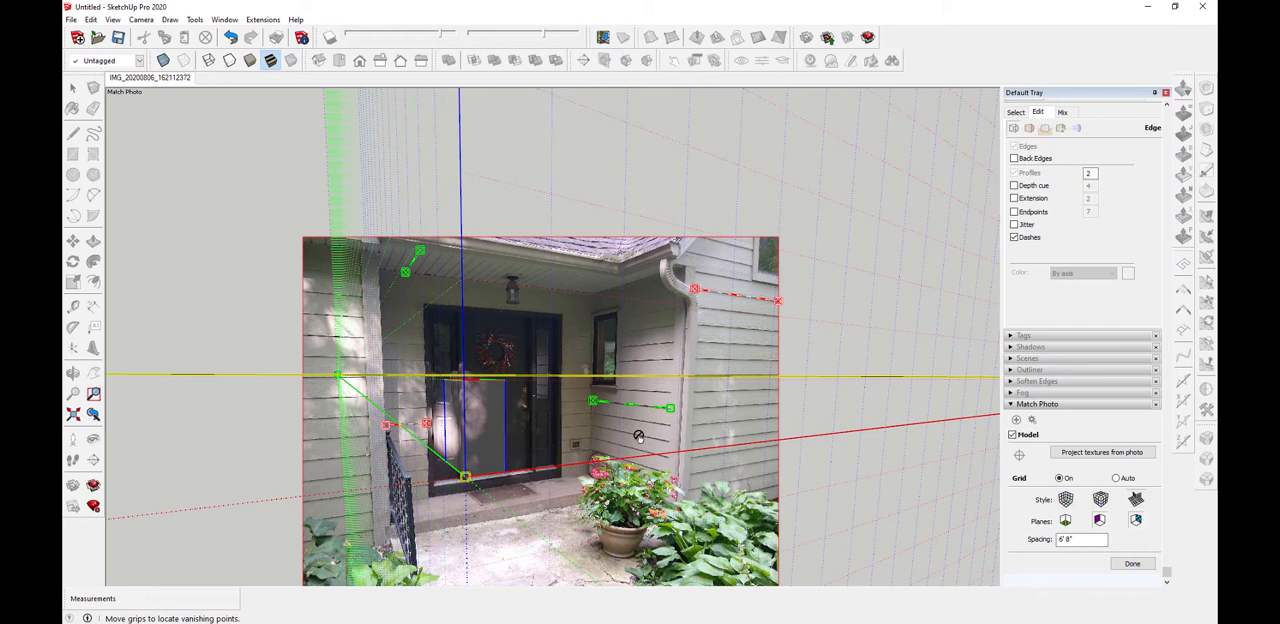
Scale the match up along the blue axis until the box's top corner meets the top of the door
scroll(508, 384, "up", 4)
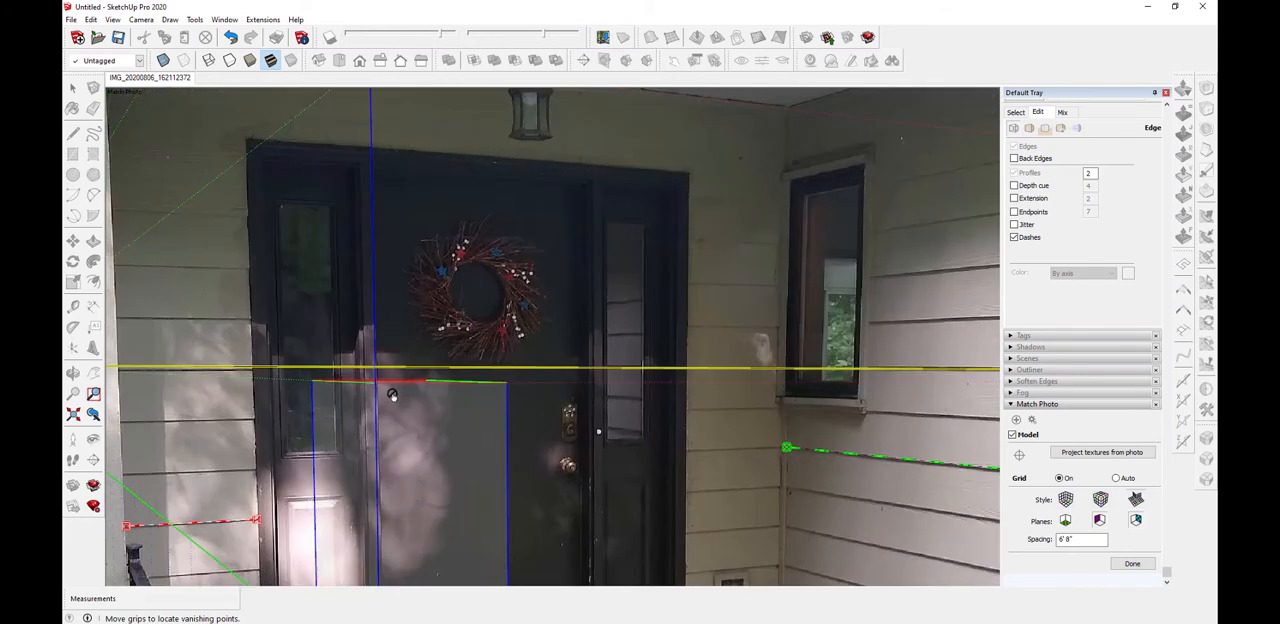
left_click_drag(378, 384, 378, 171)
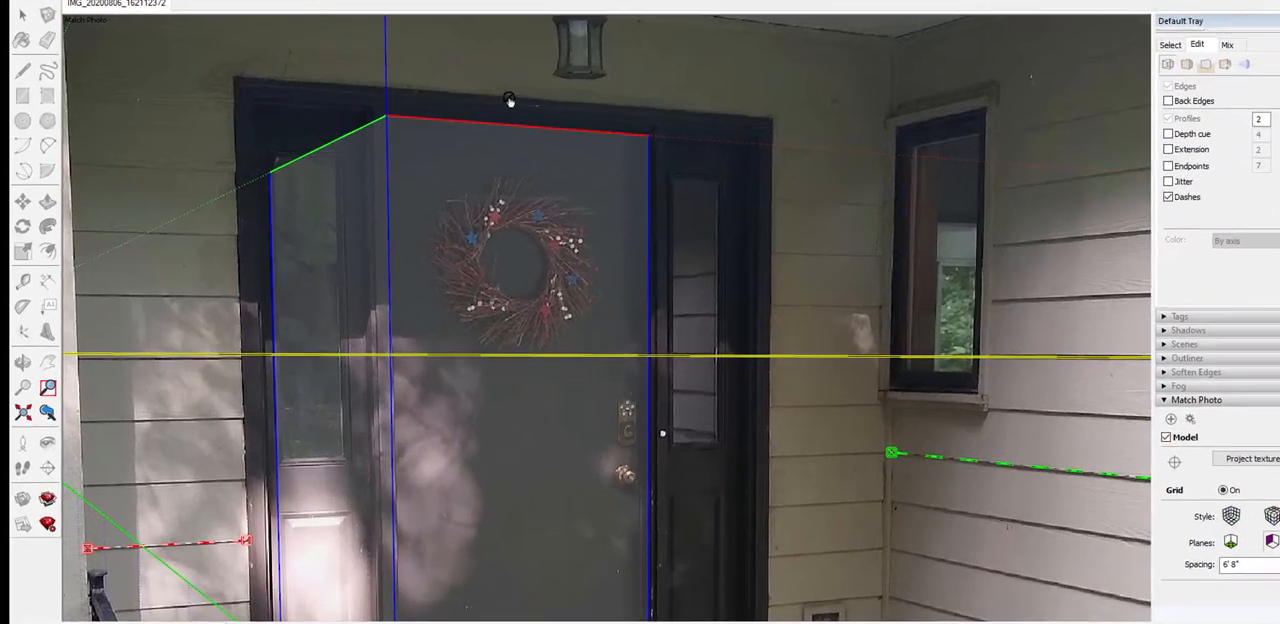
scroll(335, 185, "up", 5)
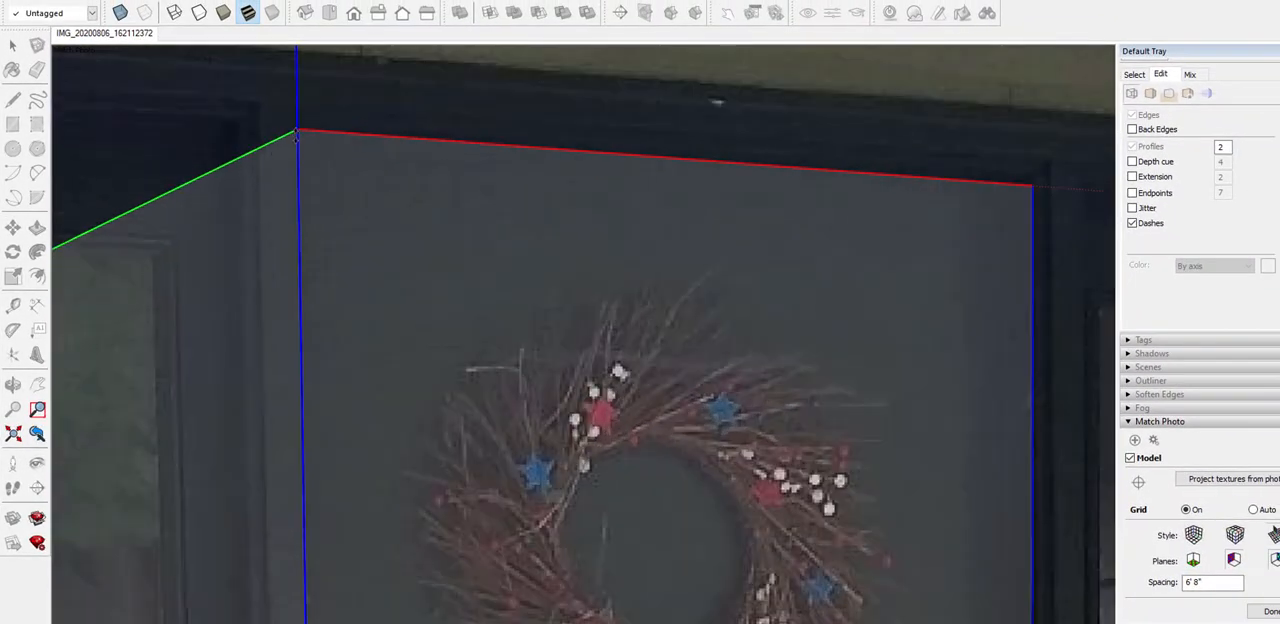
left_click_drag(304, 180, 349, 157)
scroll(975, 218, "down", 2)
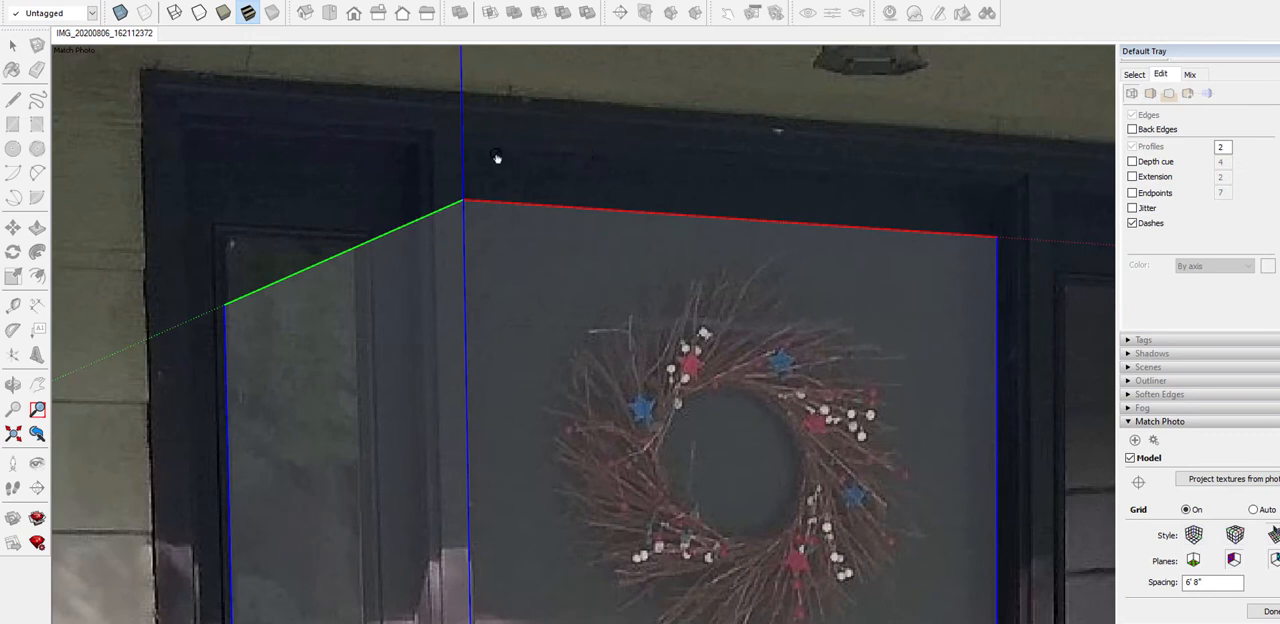
left_click_drag(465, 200, 471, 155)
scroll(471, 155, "down", 5)
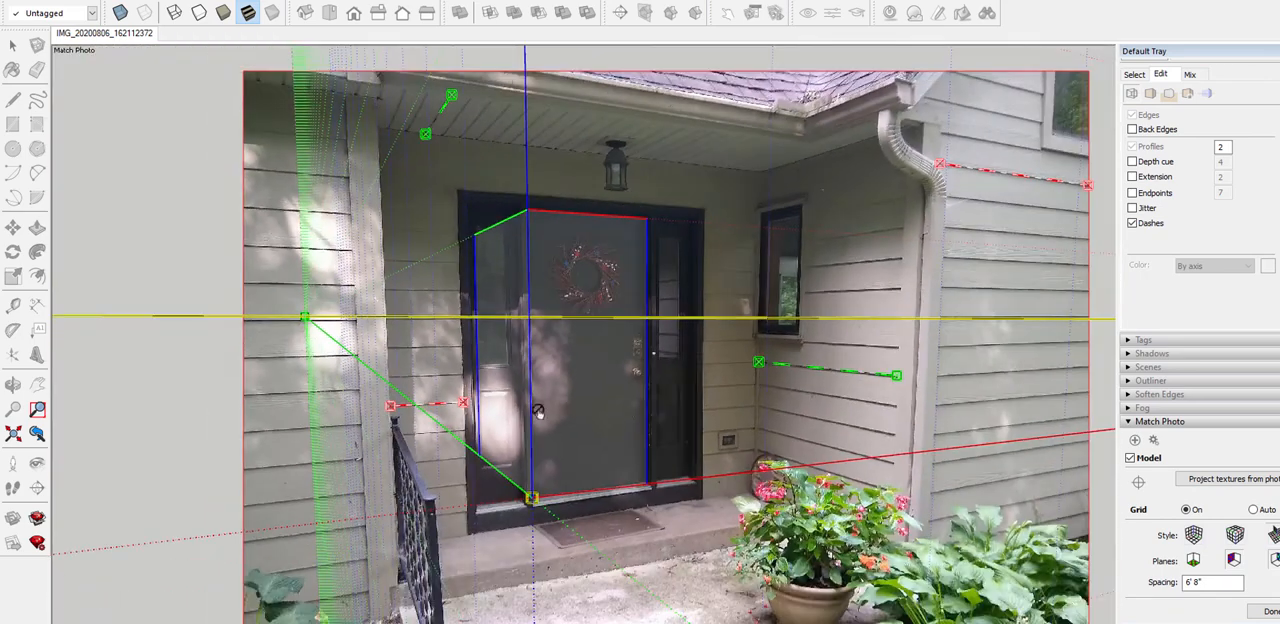
Check the box against the door's threshold and top edge, and finish the photo match
scroll(515, 440, "up", 5)
scroll(538, 430, "up", 3)
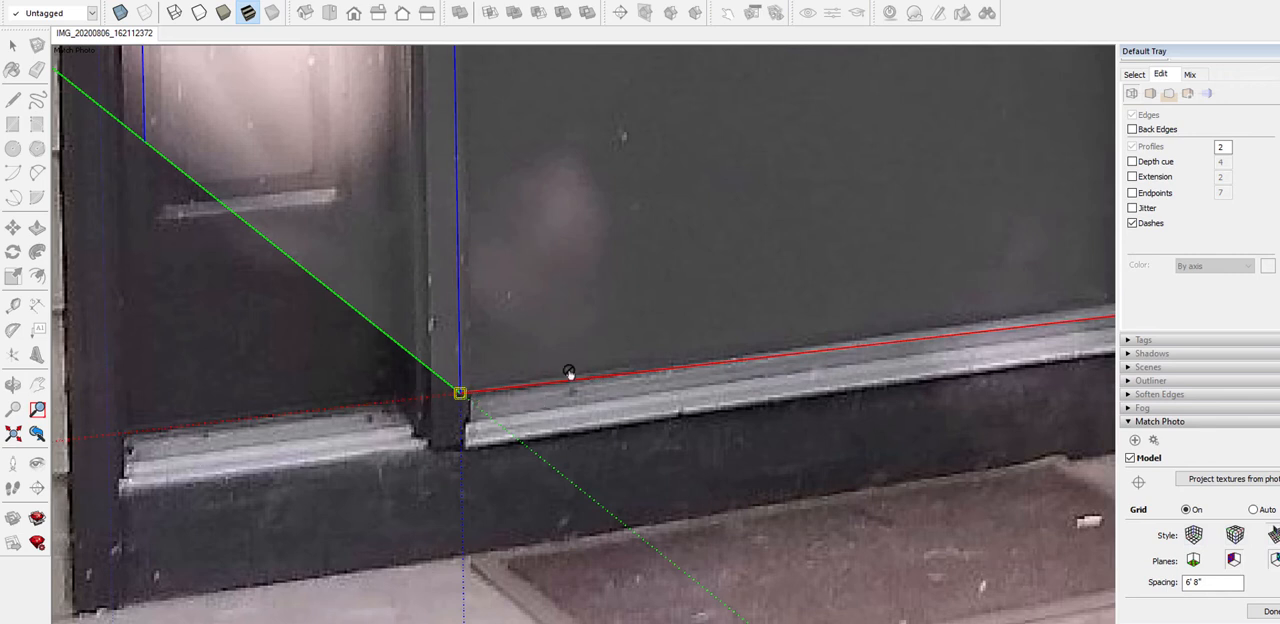
scroll(383, 423, "down", 6)
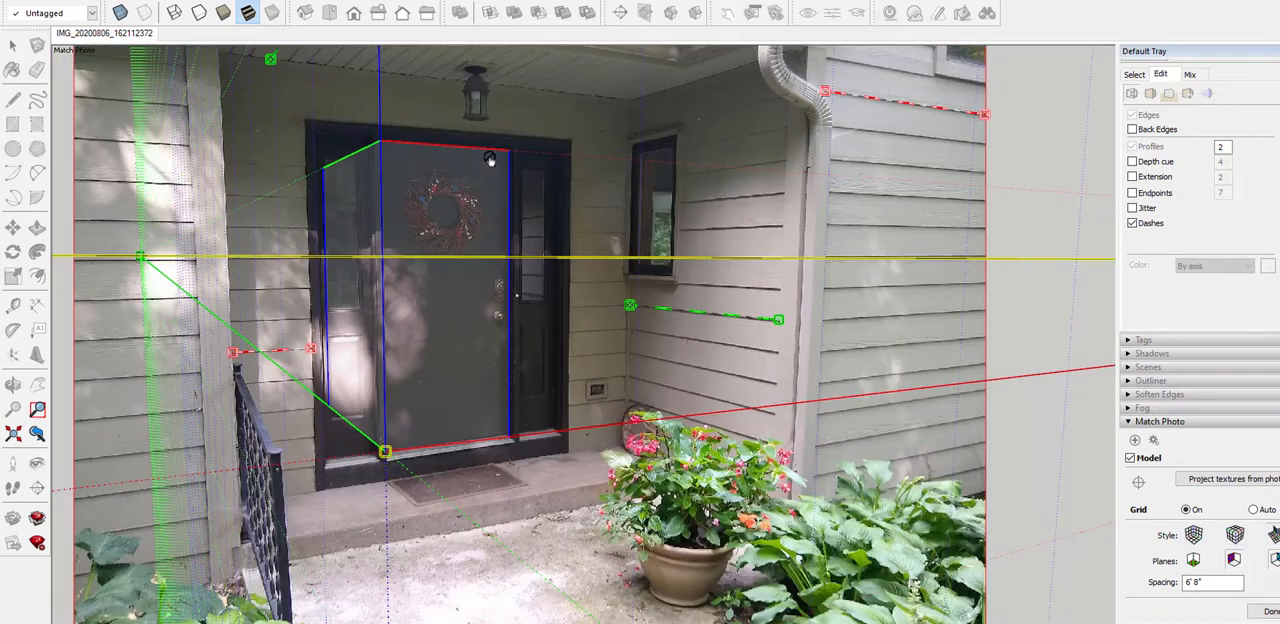
scroll(491, 163, "up", 1)
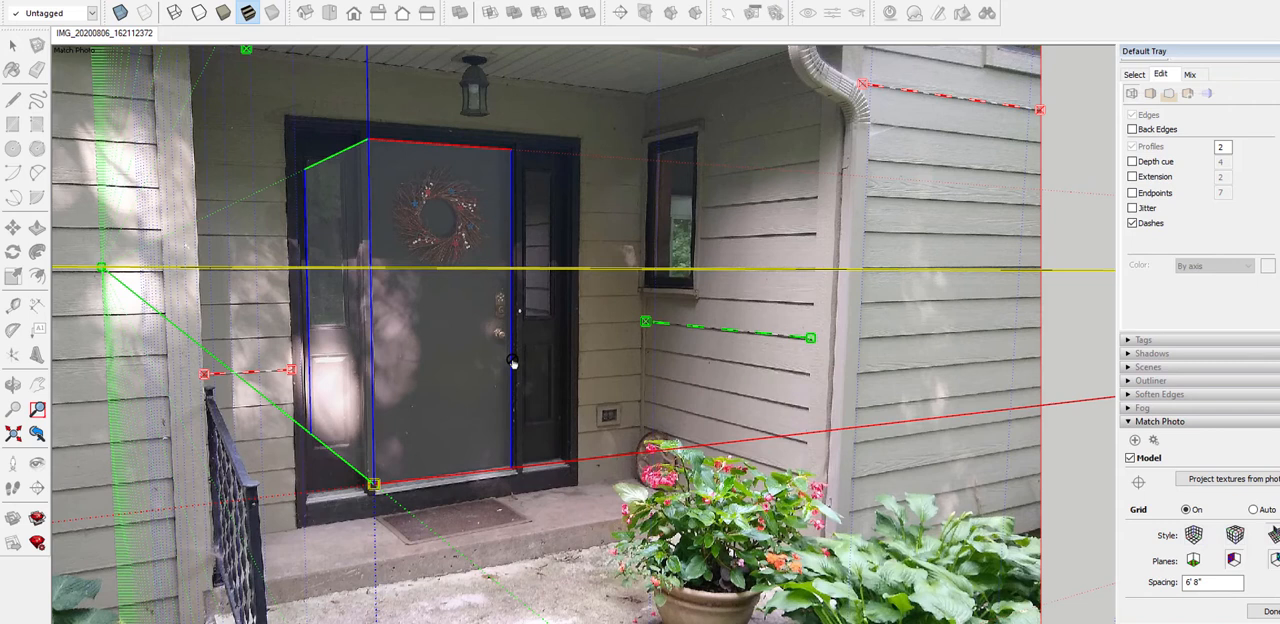
scroll(491, 246, "down", 2)
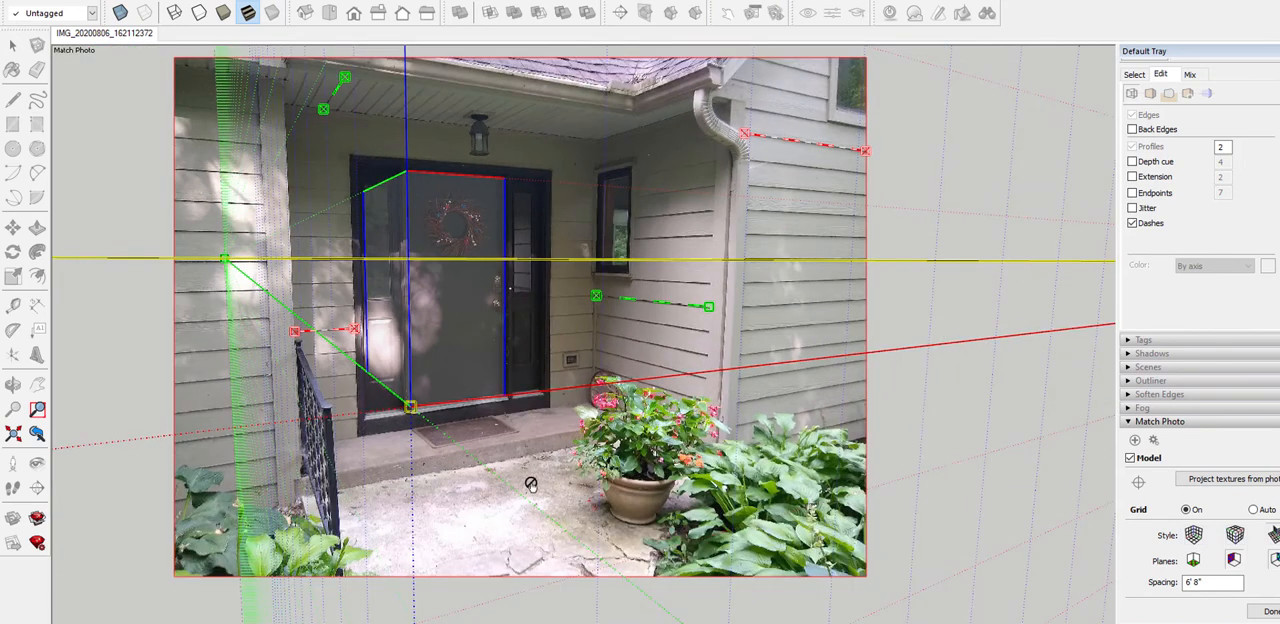
right_click(550, 217)
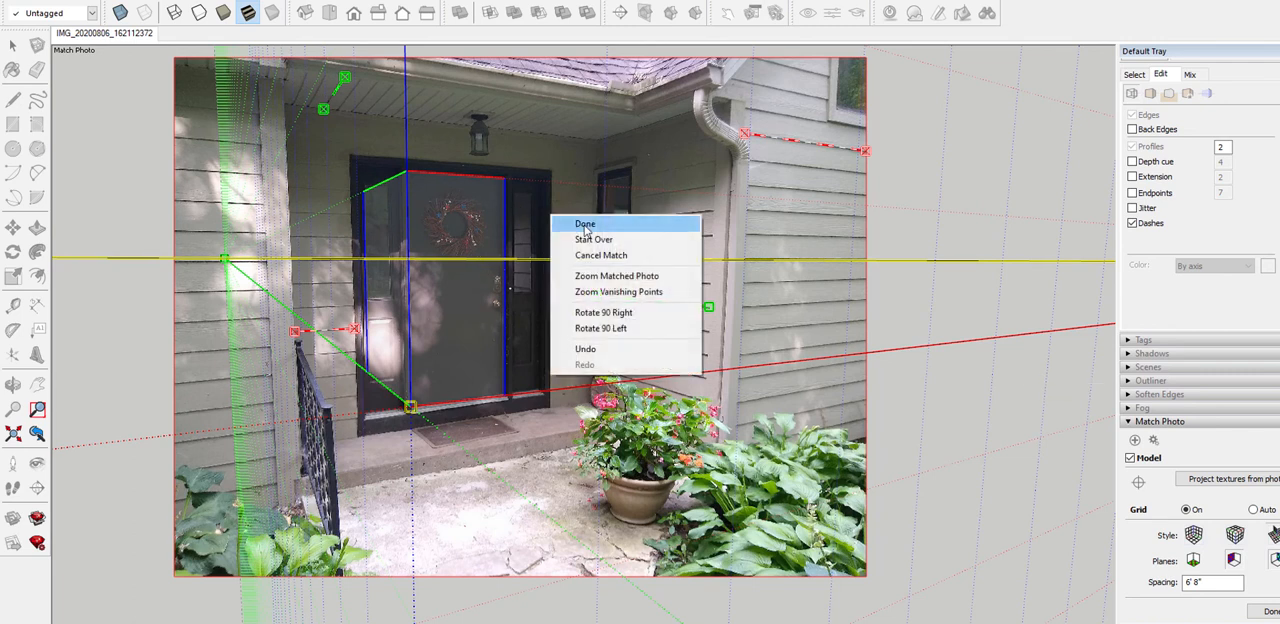
left_click(585, 225)
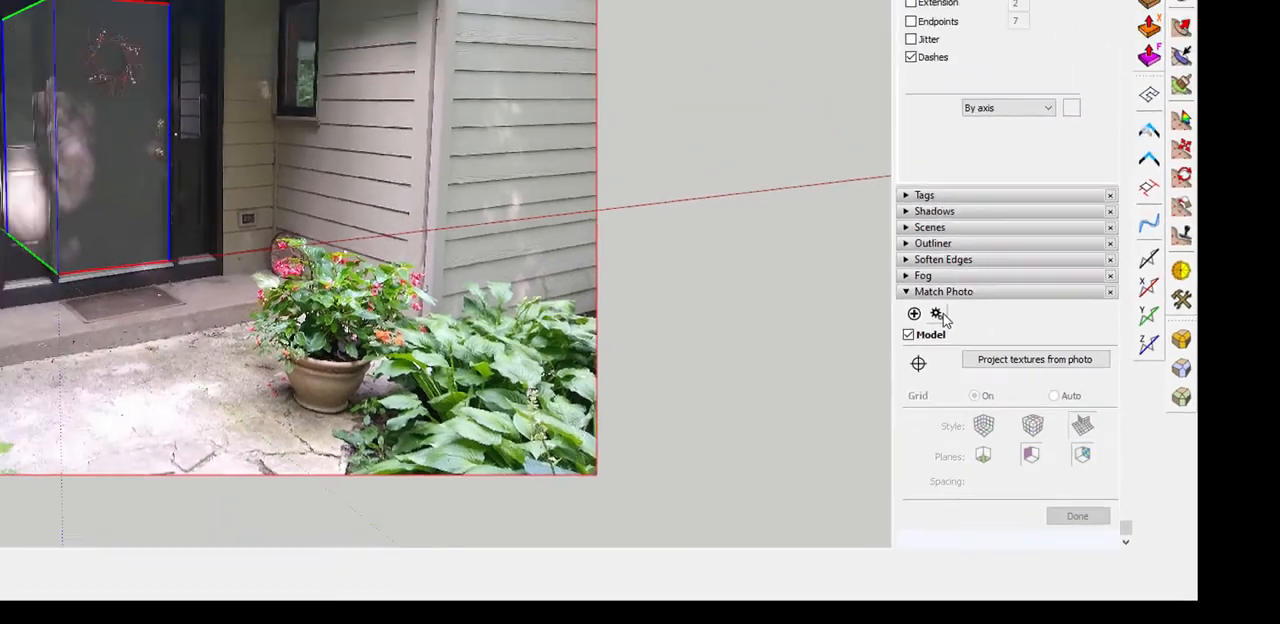
Reopen the matched photo for editing, toggle the model off and on to compare it with the door, and finish the match
left_click(843, 209)
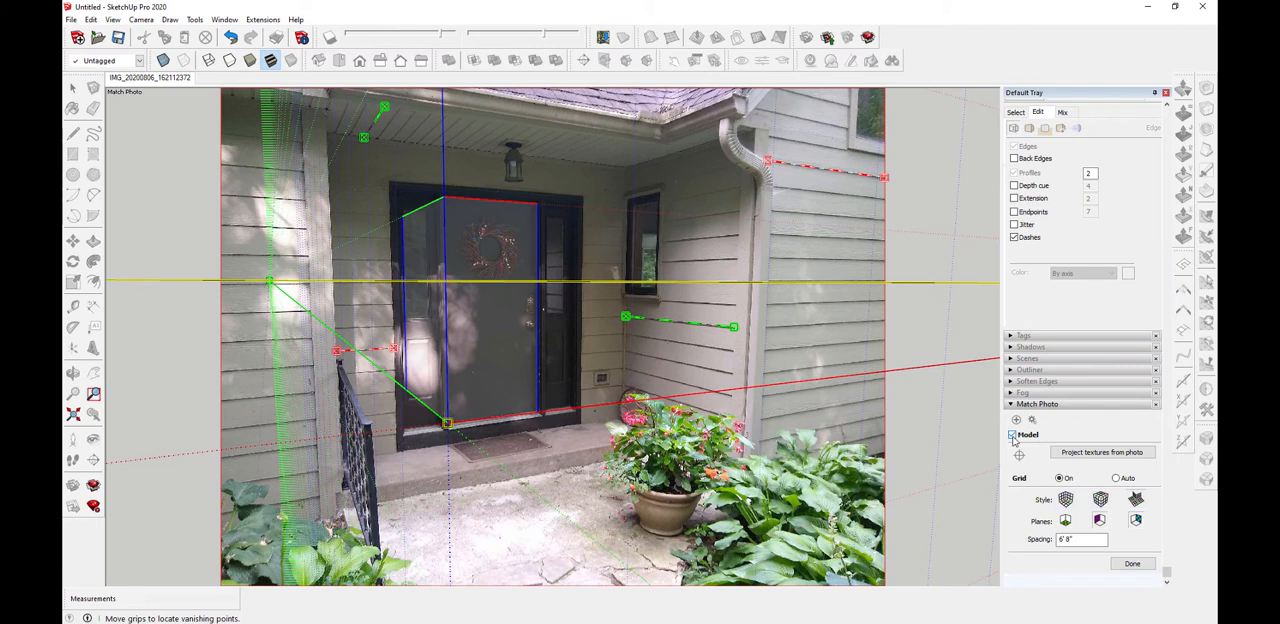
left_click(1013, 436)
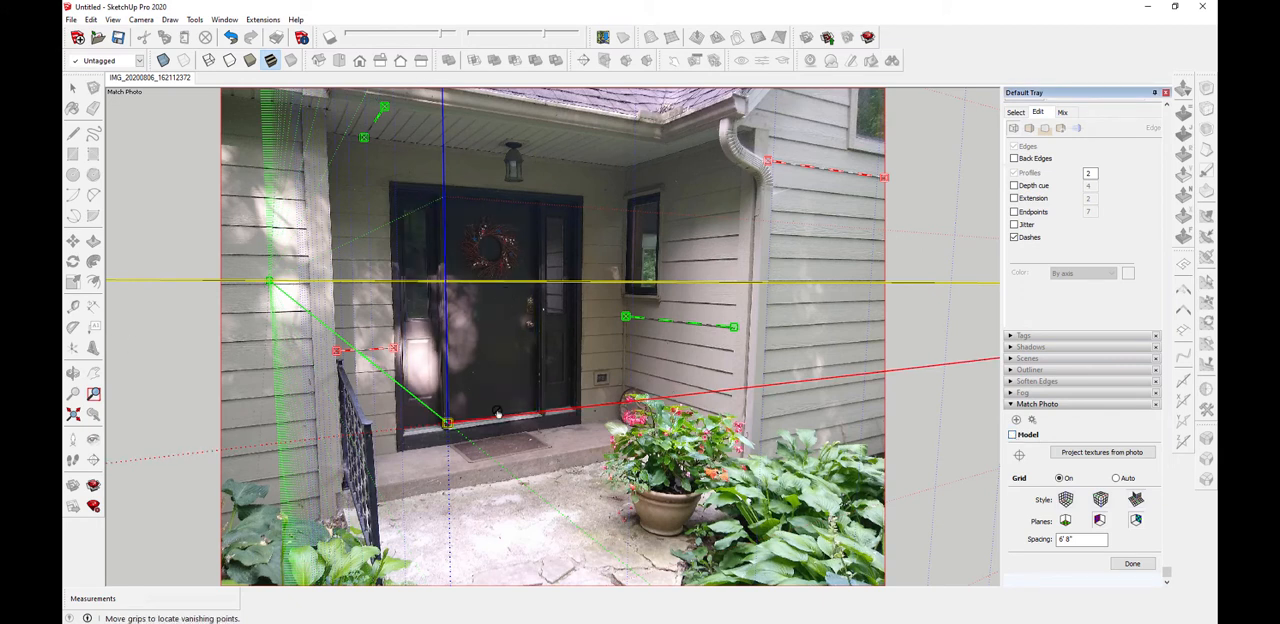
left_click(1013, 436)
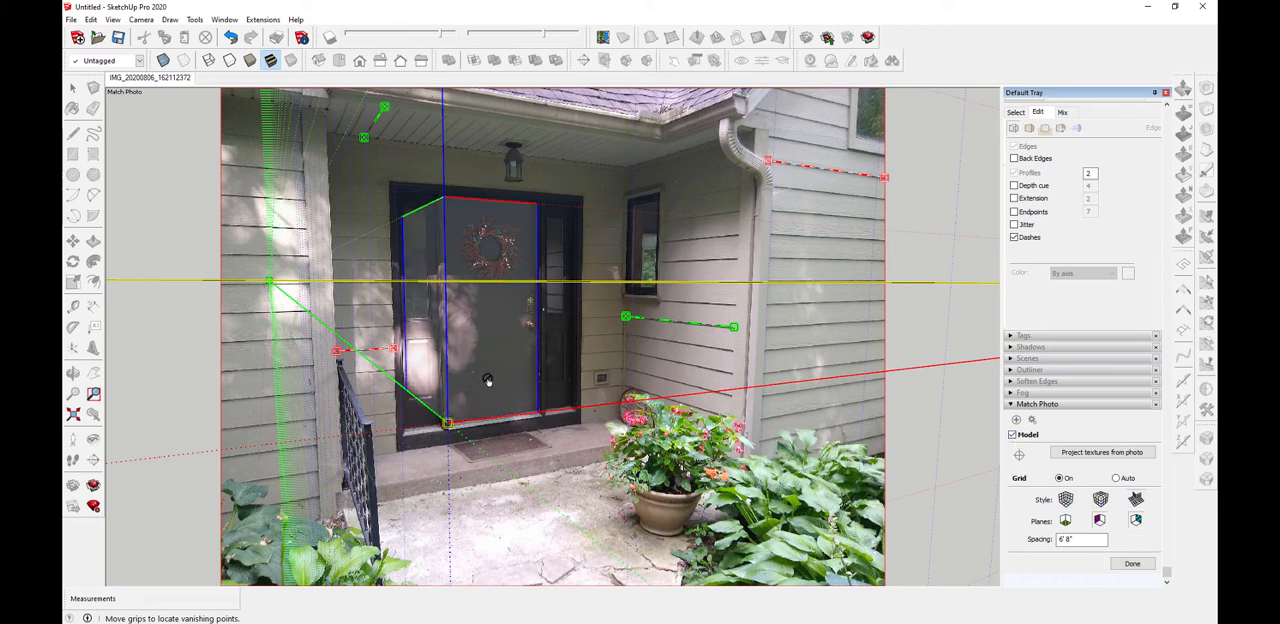
scroll(487, 380, "down", 3)
scroll(487, 380, "up", 3)
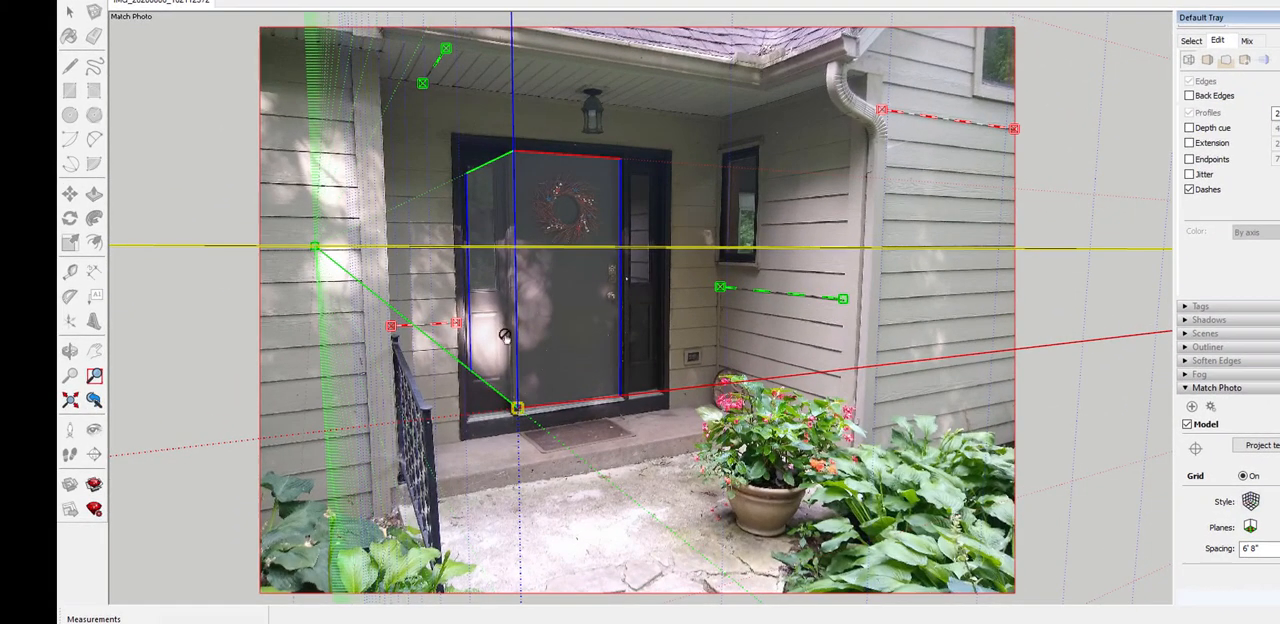
right_click(643, 328)
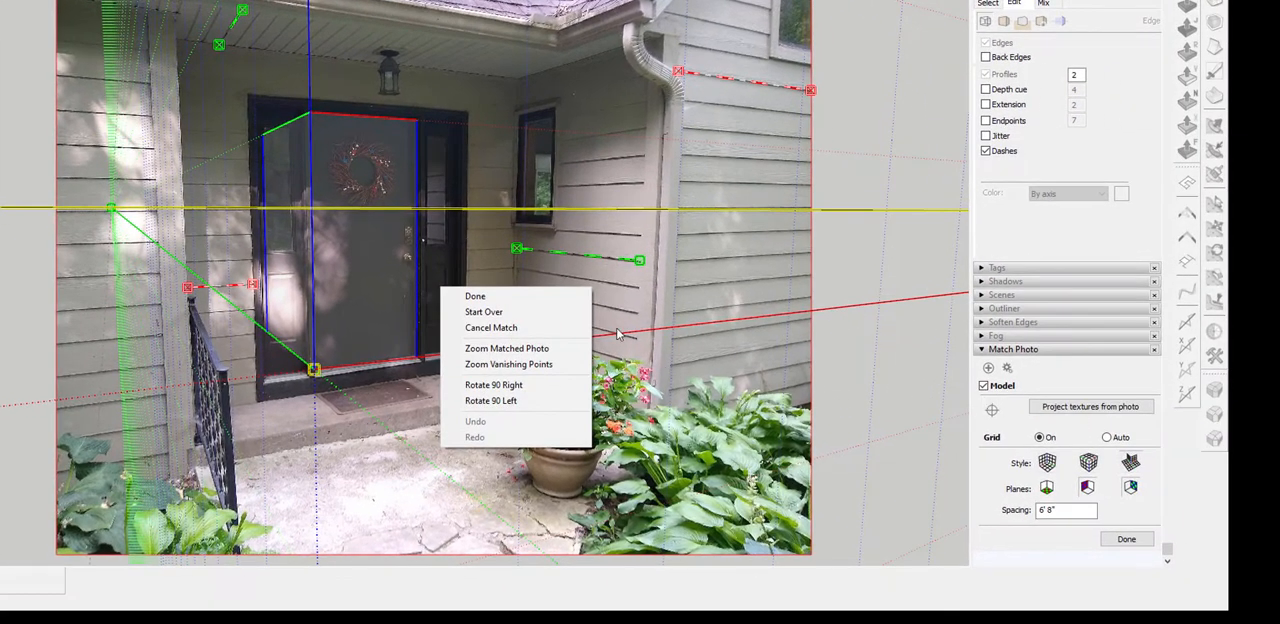
left_click(1125, 540)
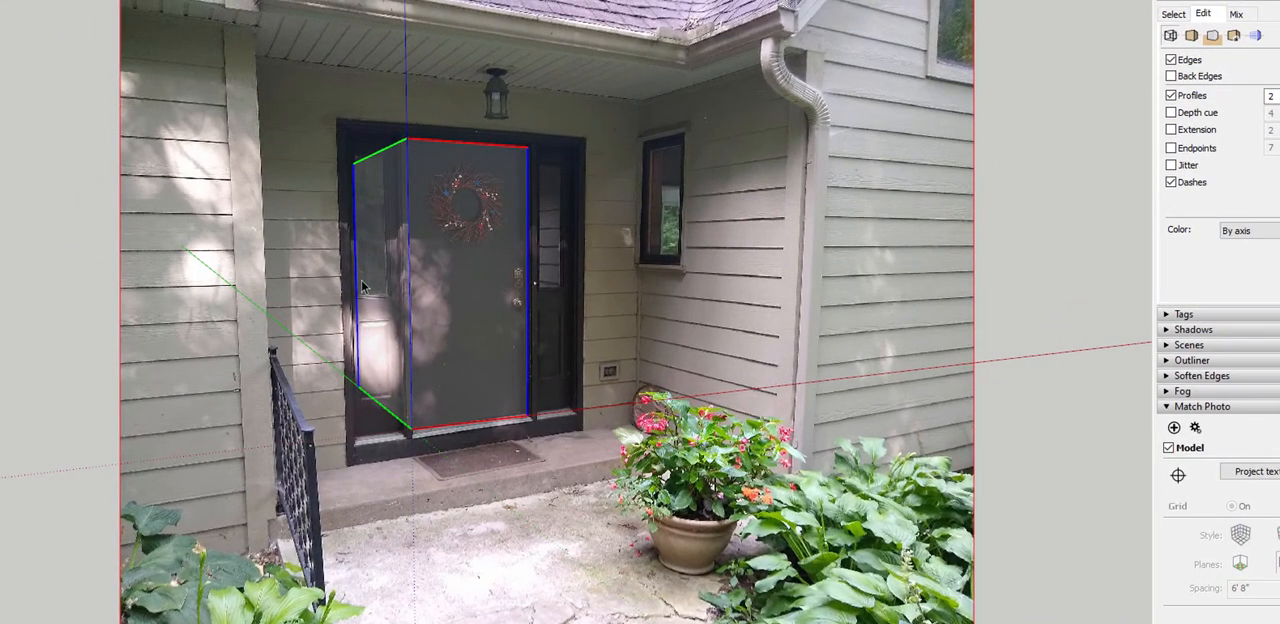
Push/Pull the box's left face out about 3' 6 1/4" to the porch post and its right face out about 5' 7 13/16"
left_click_drag(362, 287, 240, 401)
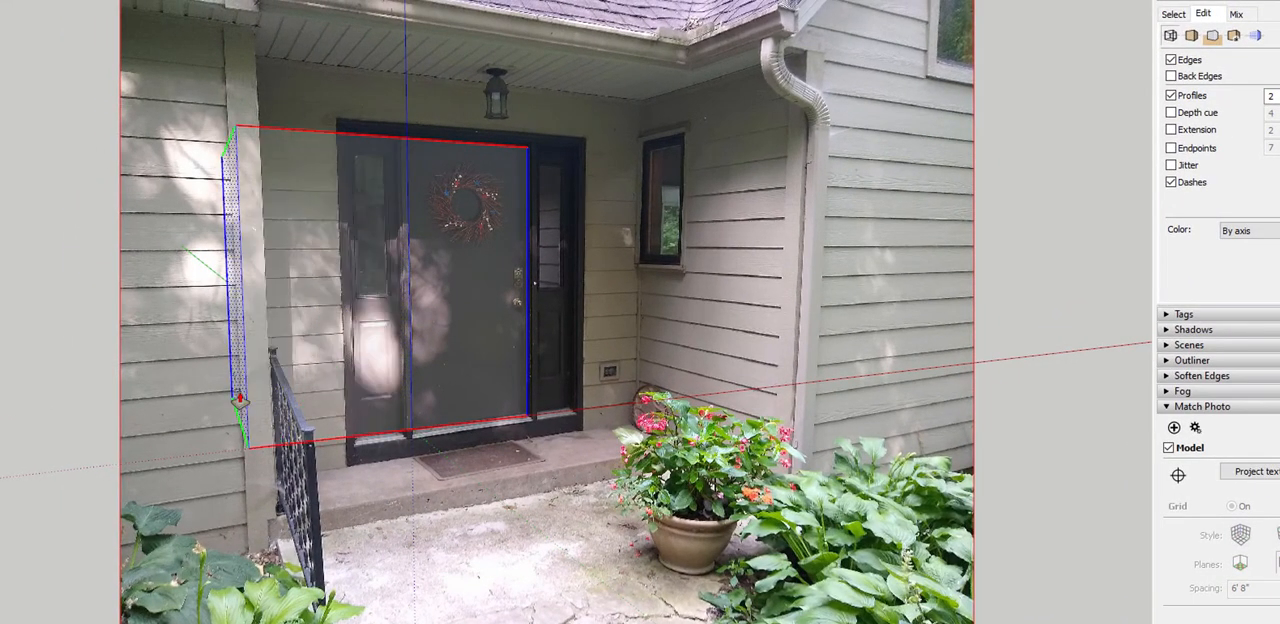
middle_click_drag(652, 364, 285, 457)
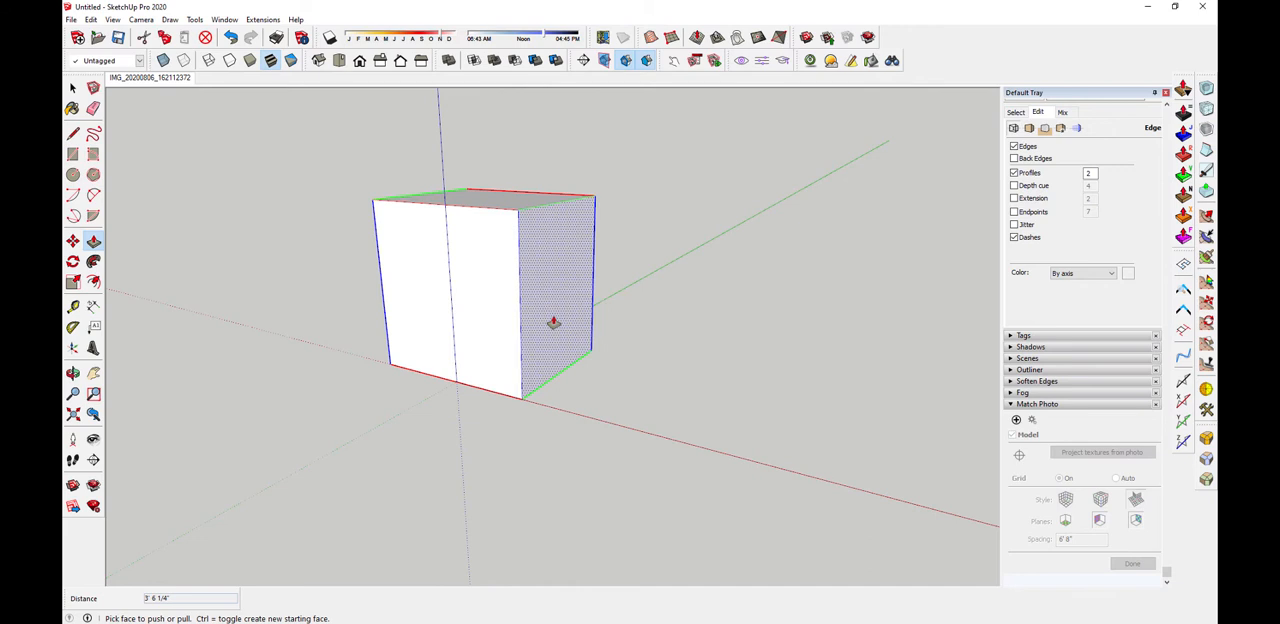
left_click_drag(551, 320, 695, 387)
middle_click_drag(695, 387, 884, 345)
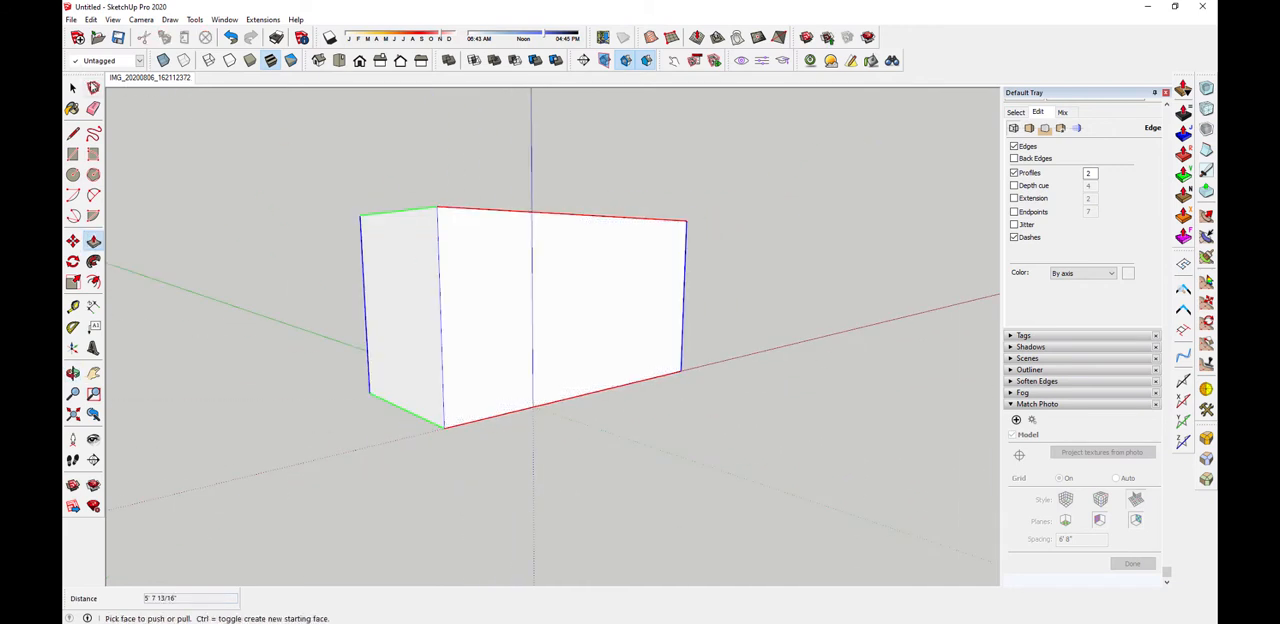
Push/Pull the box's top face up to the gutter and its bottom face down about 3' 3 3/4" past the porch step
left_click(148, 77)
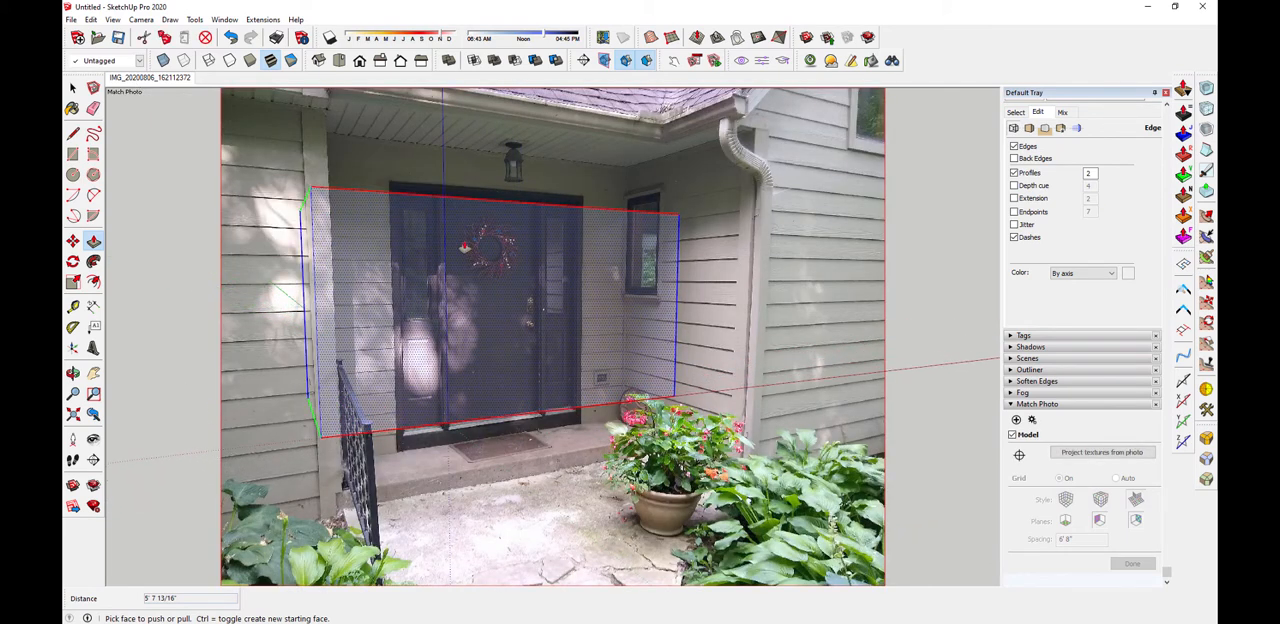
middle_click_drag(477, 194, 468, 426)
left_click_drag(468, 426, 460, 545)
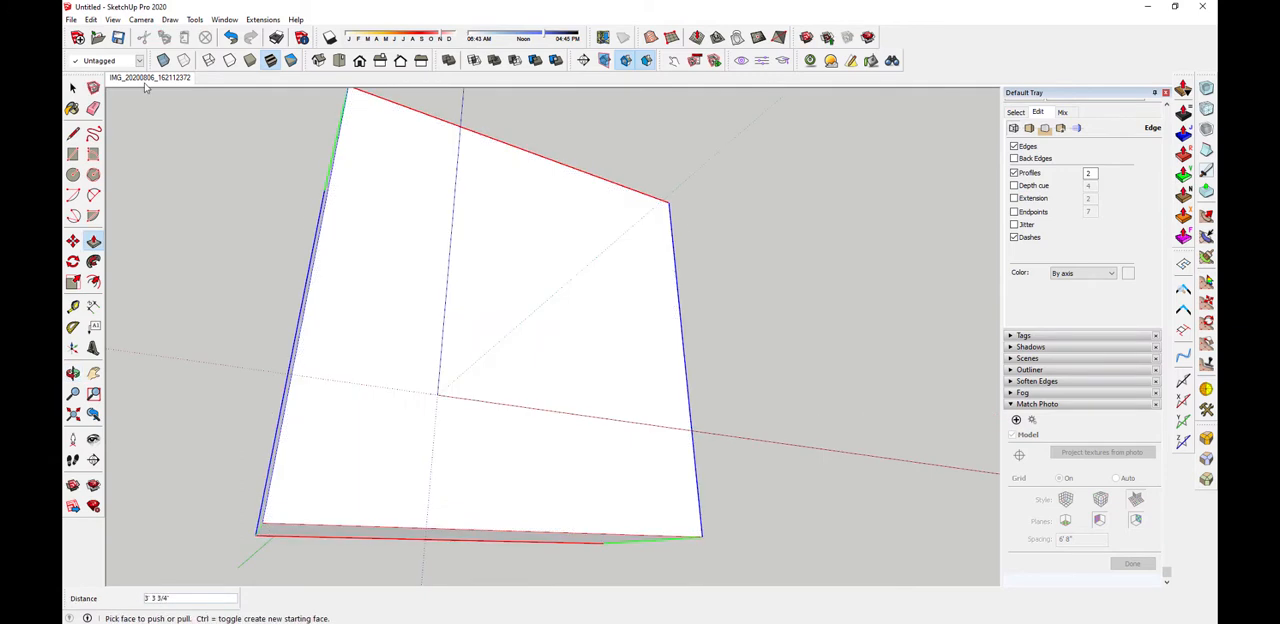
Return to the matched photo view and project the photo onto the box's front face without trimming partially visible faces
left_click(145, 80)
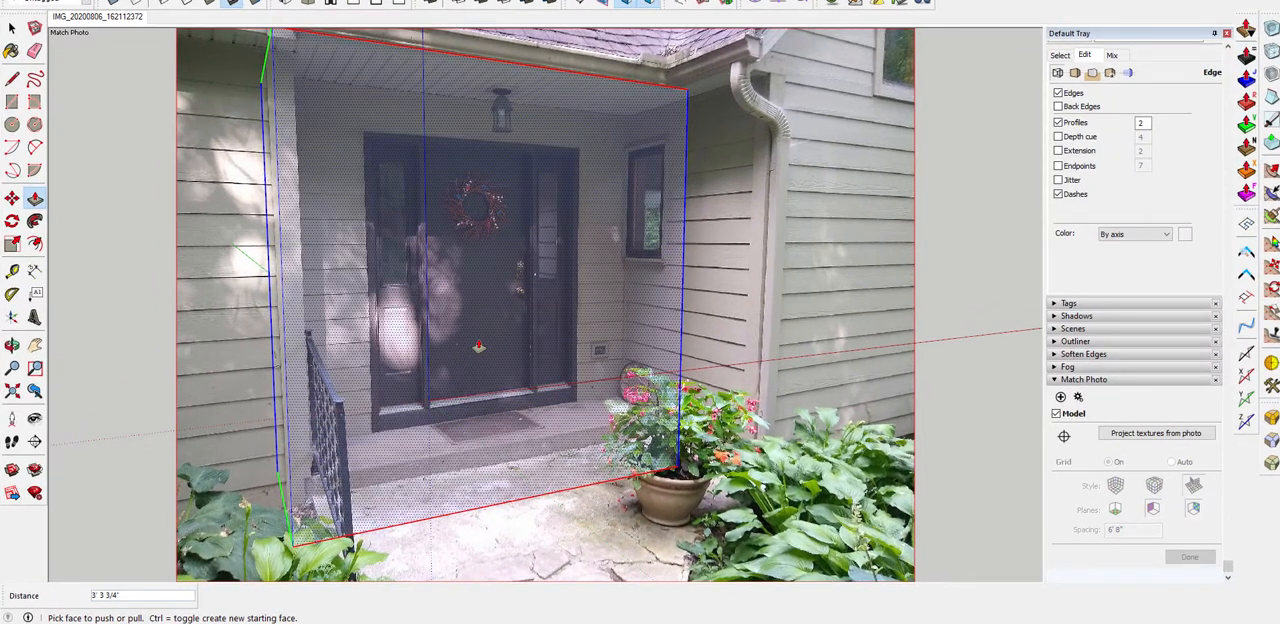
right_click(481, 337)
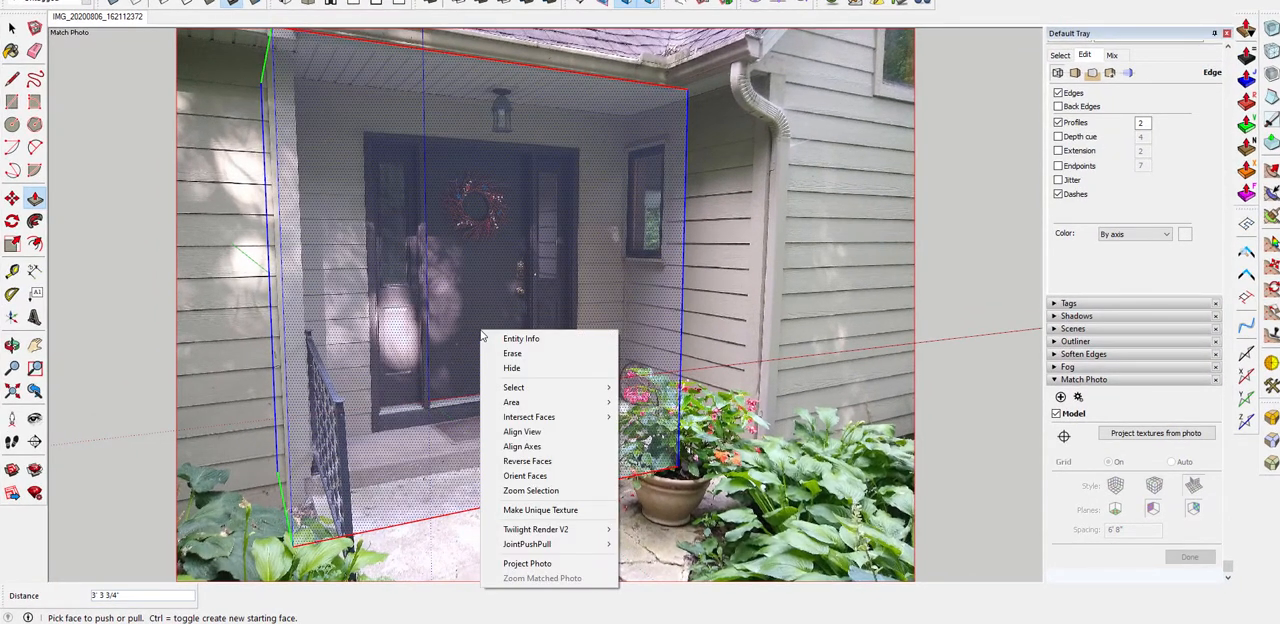
left_click(541, 565)
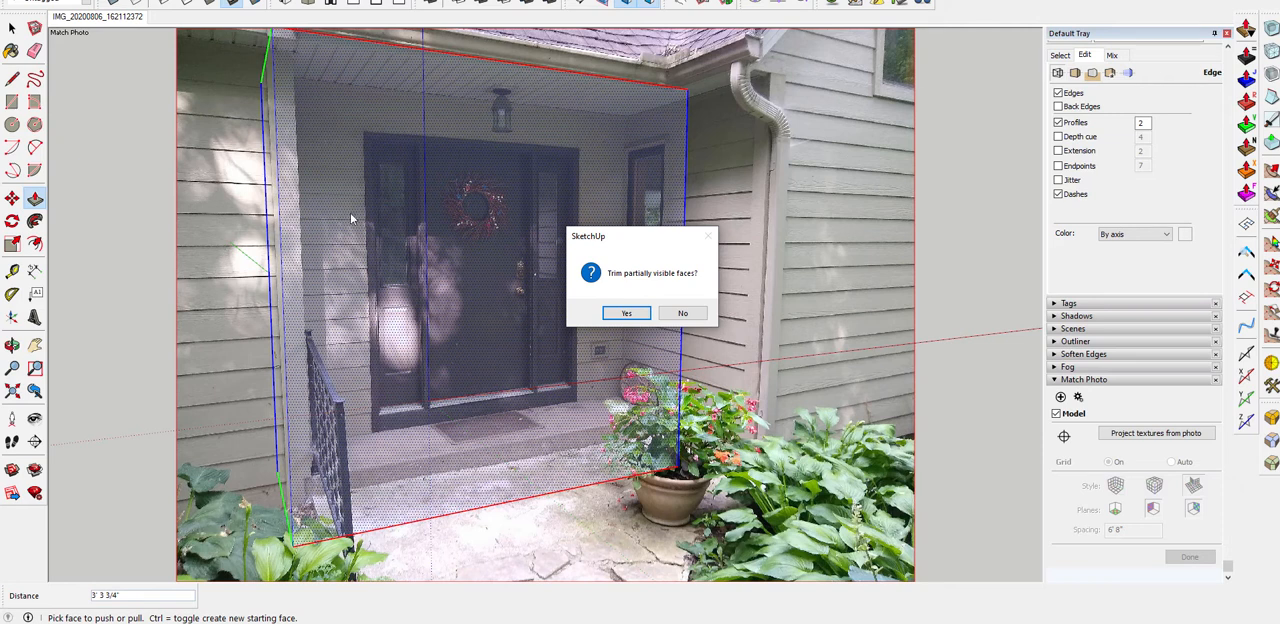
left_click(681, 314)
Push/Pull the box's left face out about 13' 4 3/4" to extend the photo-textured front
scroll(552, 340, "down", 5)
middle_click_drag(552, 340, 613, 329)
key("p")
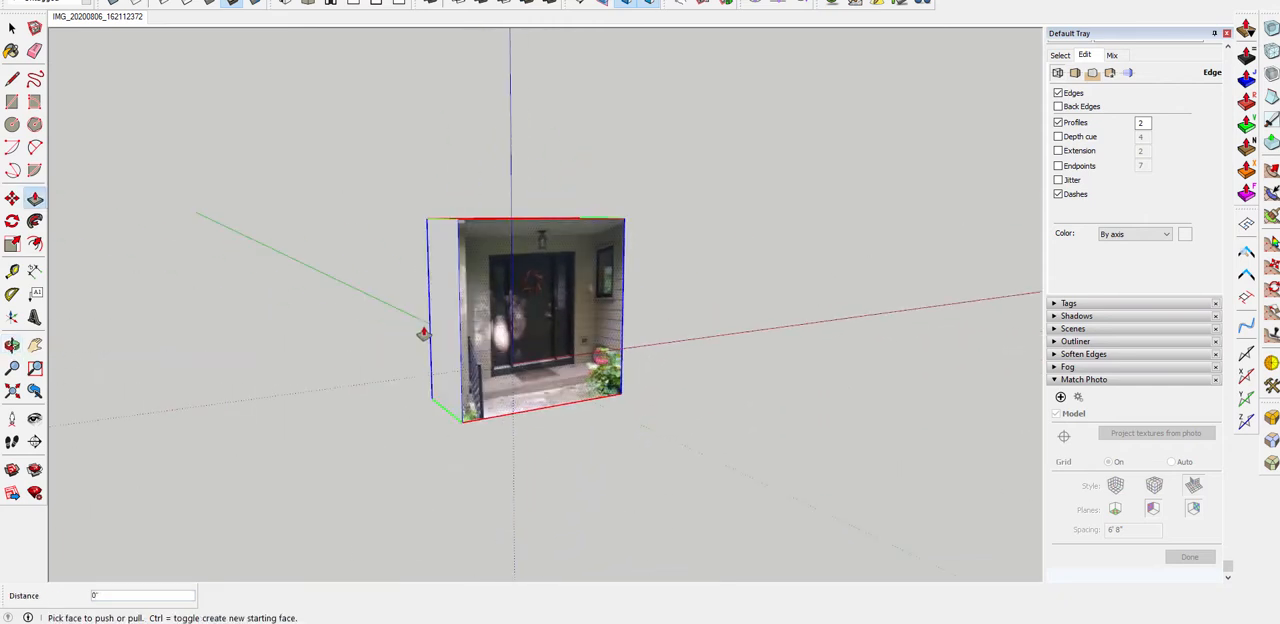
left_click_drag(423, 335, 298, 390)
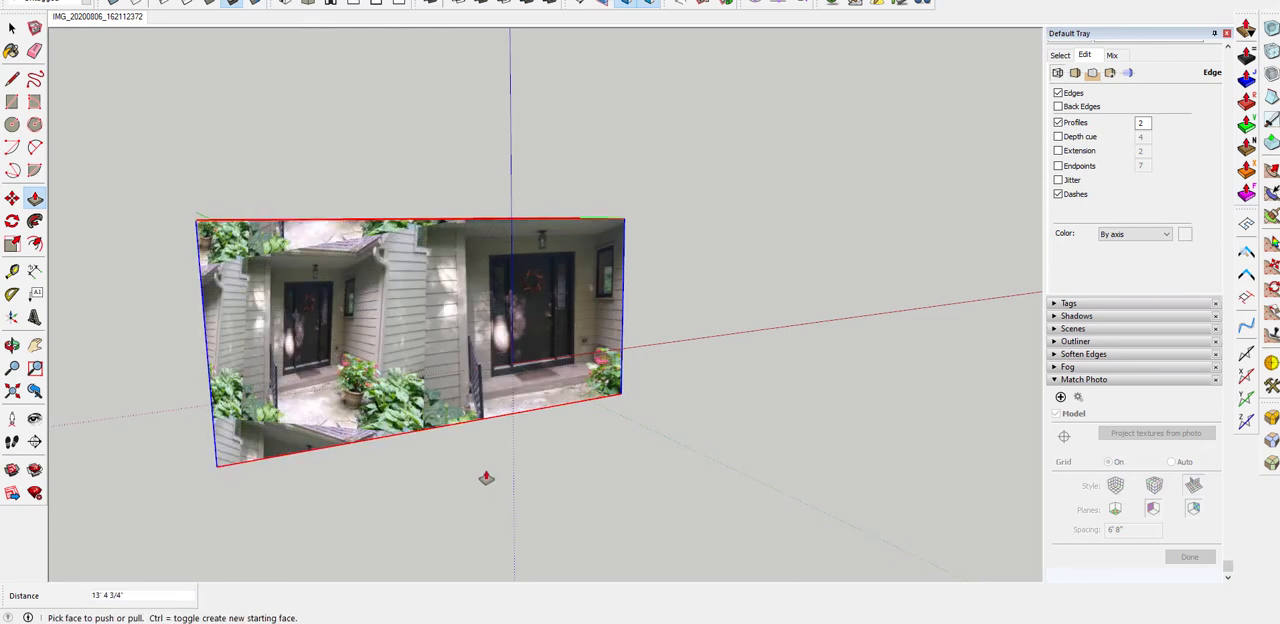
Push/Pull the box's right face in to the entry's inside corner, just past the door
middle_click_drag(616, 425, 661, 413)
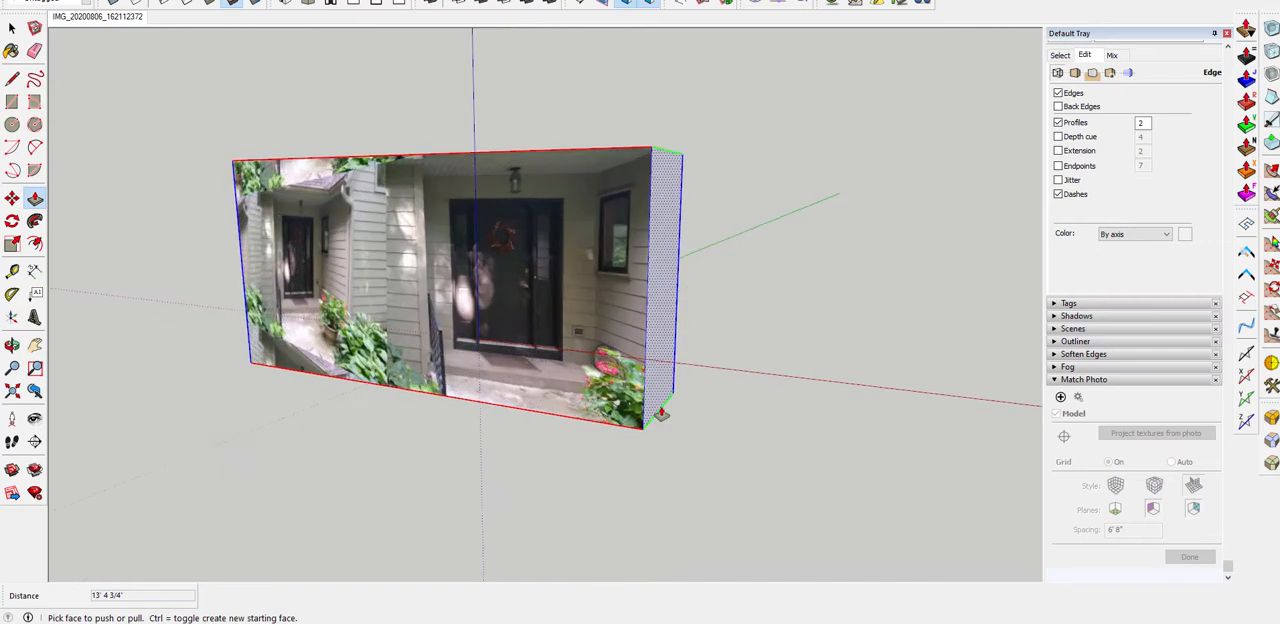
left_click_drag(657, 357, 589, 375)
scroll(605, 366, "up", 3)
scroll(616, 372, "up", 2)
middle_click_drag(614, 404, 770, 459)
scroll(114, 442, "down", 2)
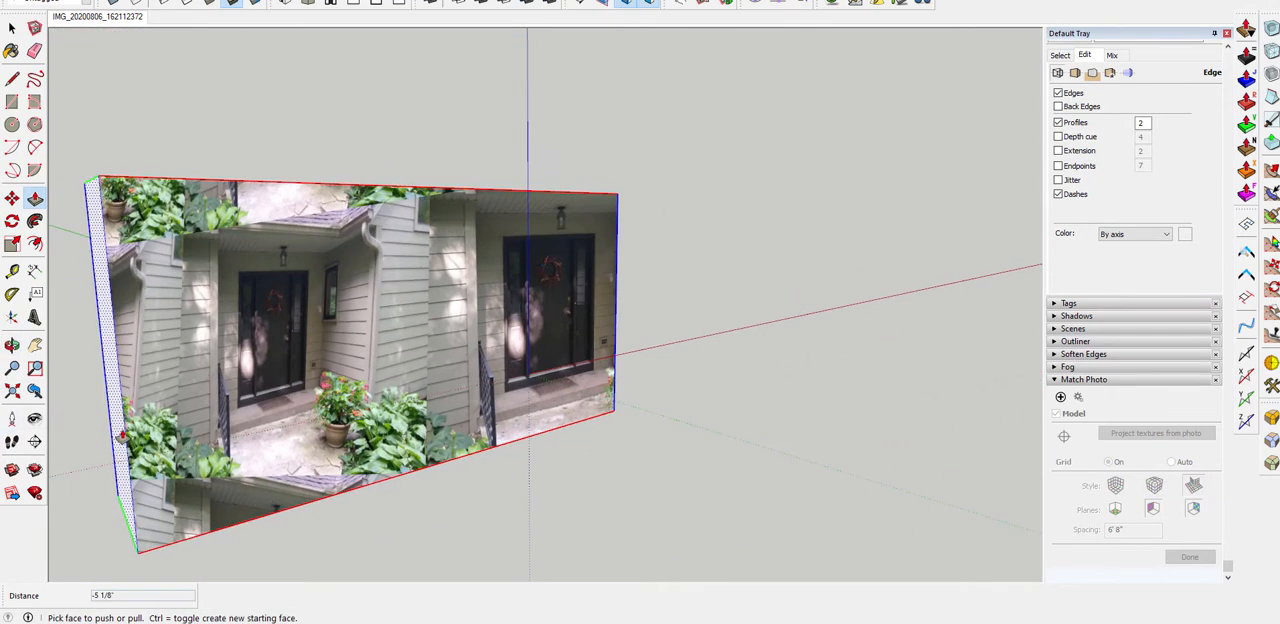
Push/Pull the box's left face back in about 11' 8 1/8", leaving only a narrow strip beyond the porch post
left_click_drag(122, 436, 434, 409)
middle_click_drag(434, 409, 309, 379)
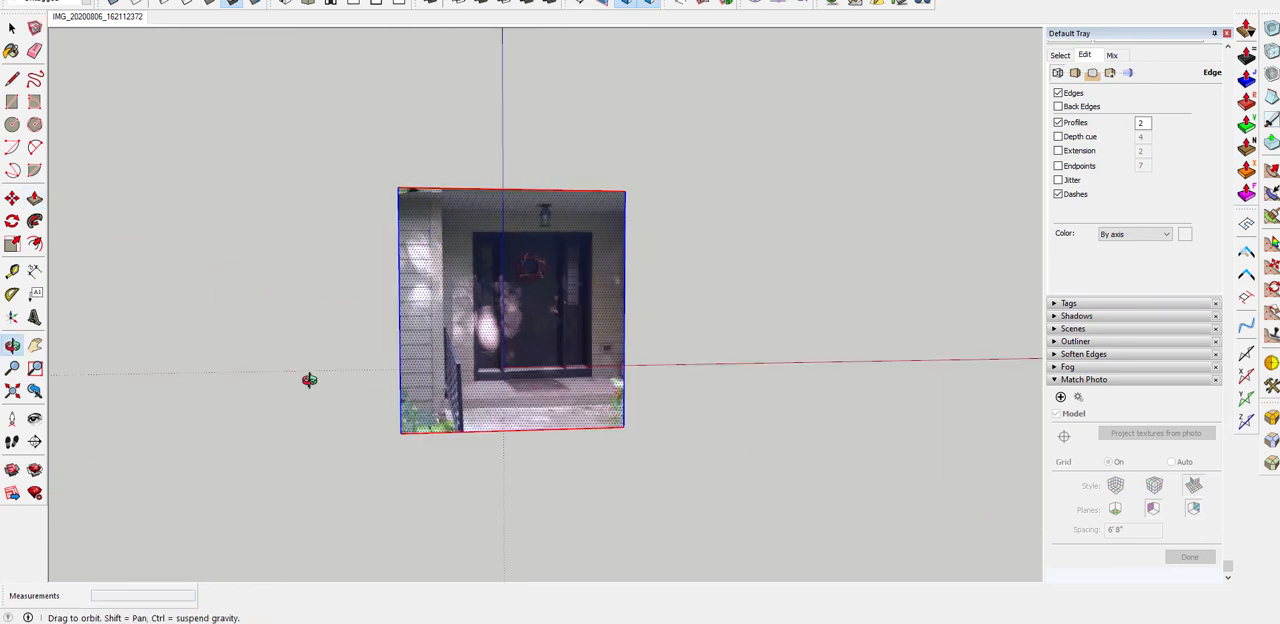
scroll(555, 385, "up", 2)
Push/Pull the right face out as a new section, and pull that section's front face forward to form a projecting wing
middle_click_drag(555, 385, 659, 381)
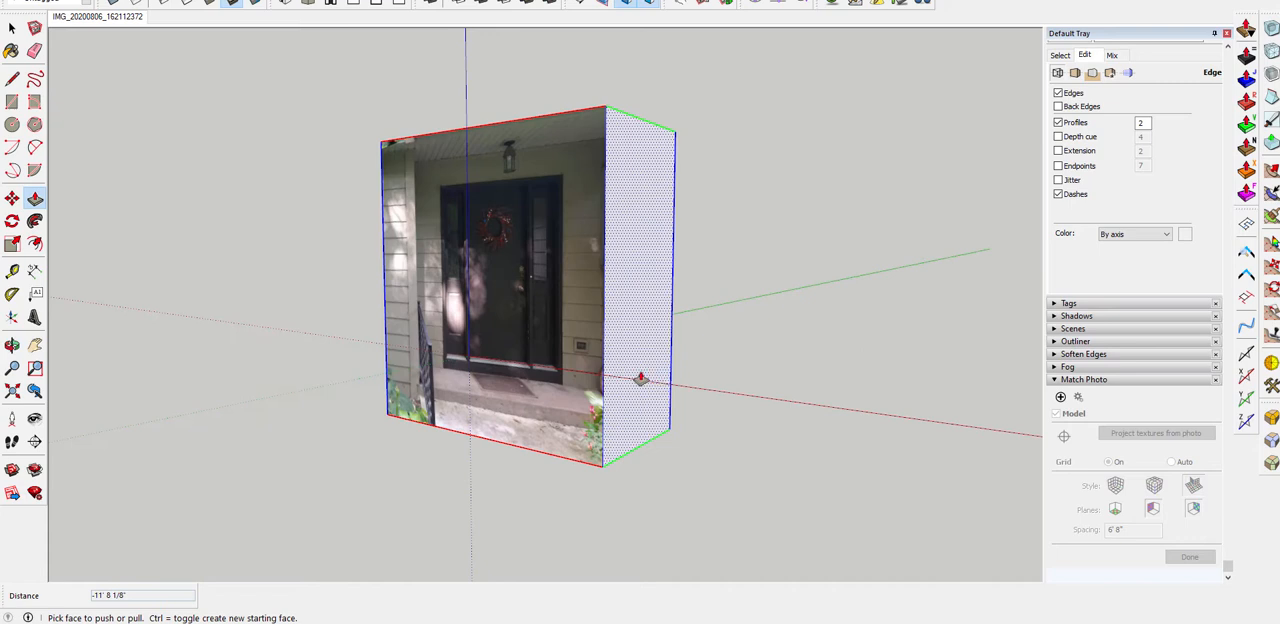
left_click_drag(641, 379, 789, 435)
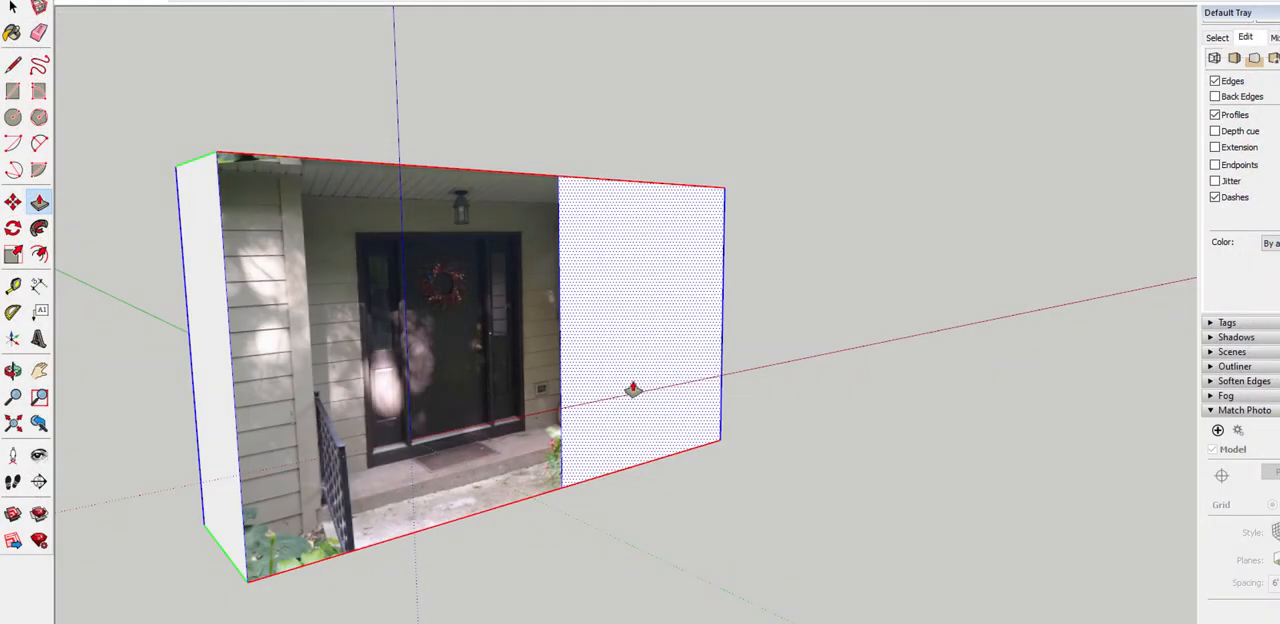
left_click_drag(632, 388, 824, 466)
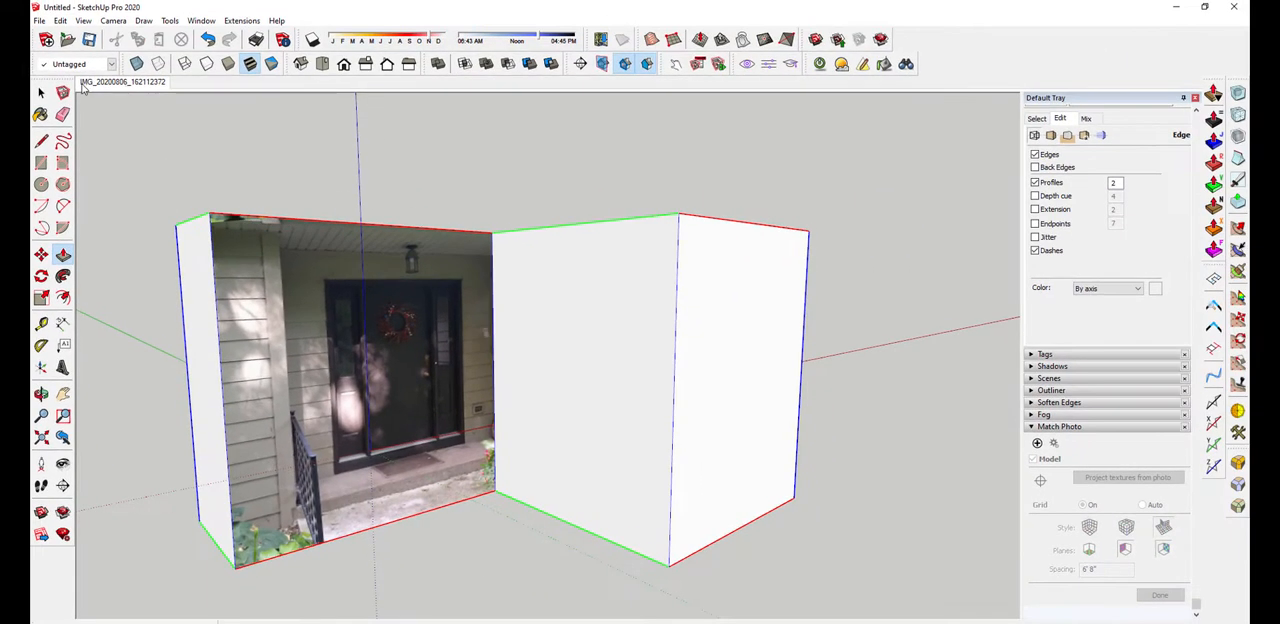
Return to the matched photo view and project the photo onto the wing's side face without trimming partially visible faces
left_click(88, 82)
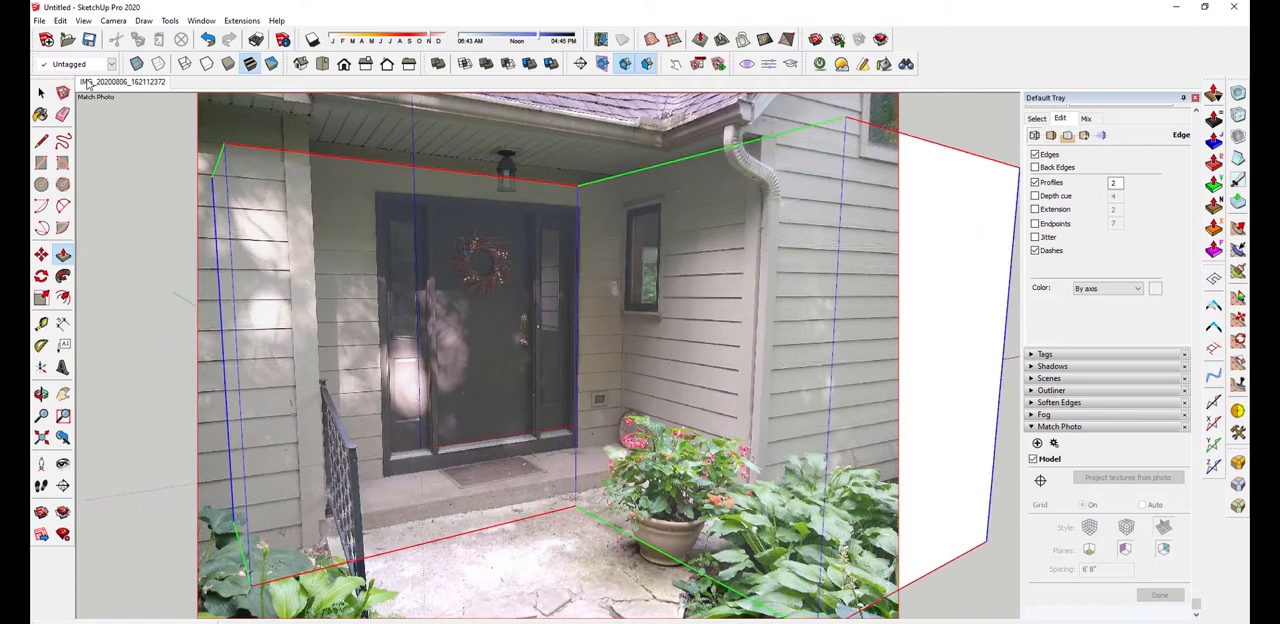
right_click(730, 318)
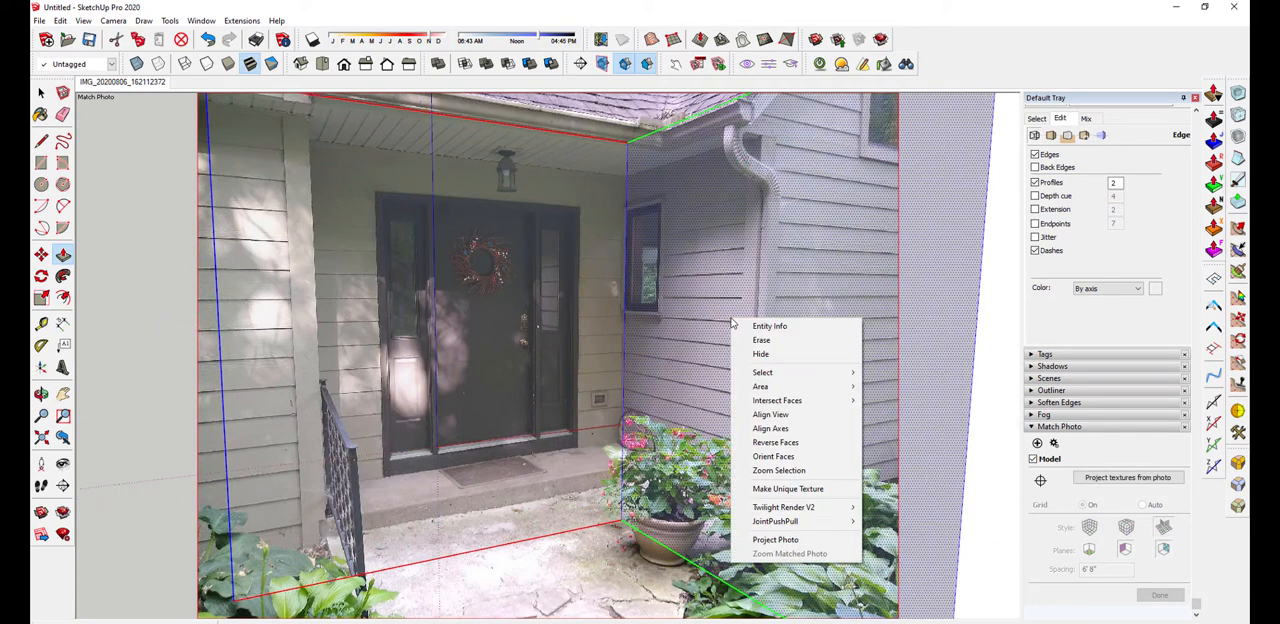
left_click(785, 541)
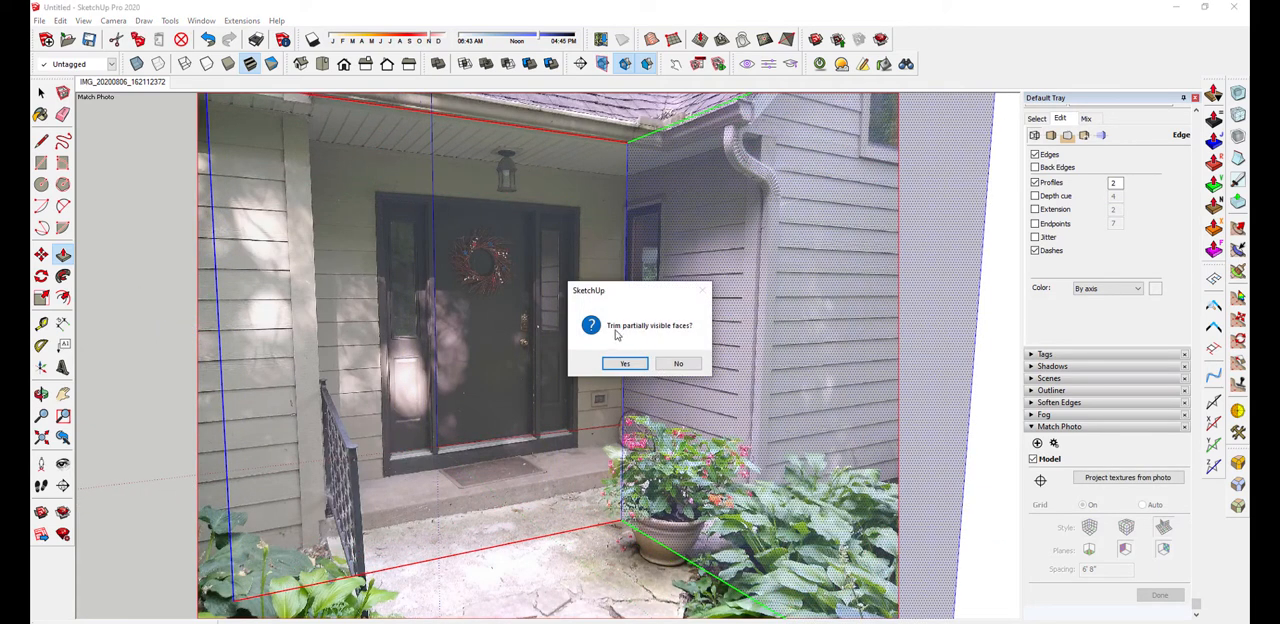
left_click(676, 363)
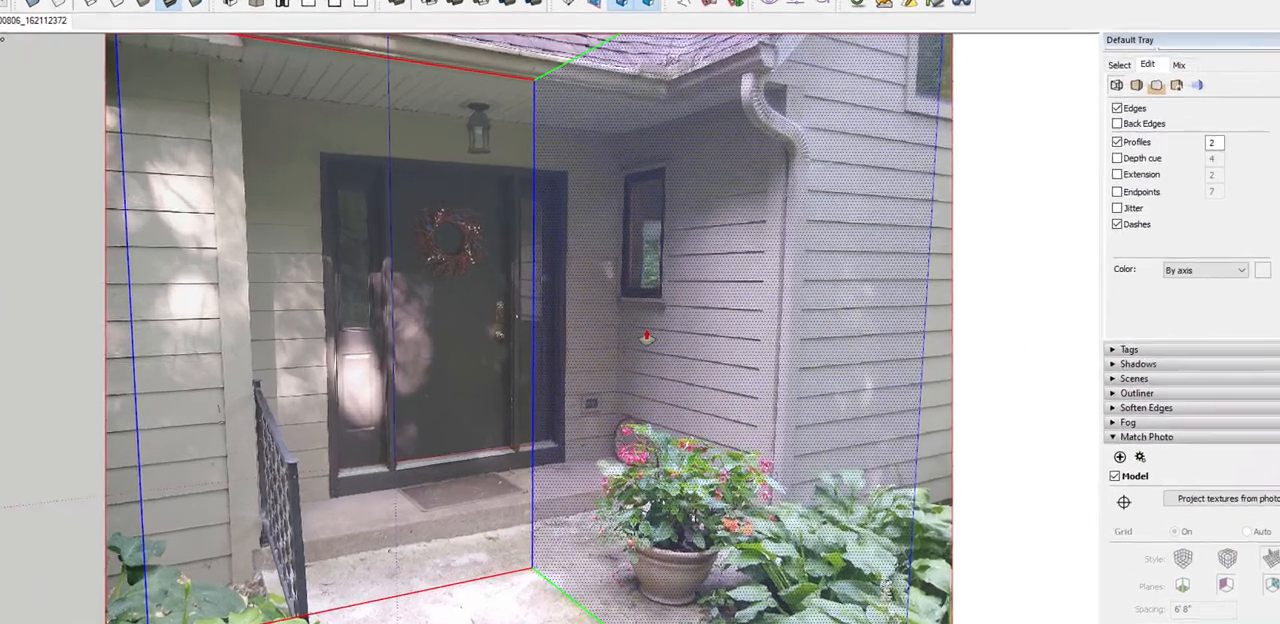
Push/Pull the textured side face to the inside corner beside the window, and push the wing's front face back to the downspout
left_click_drag(647, 337, 687, 382)
scroll(687, 382, "down", 4)
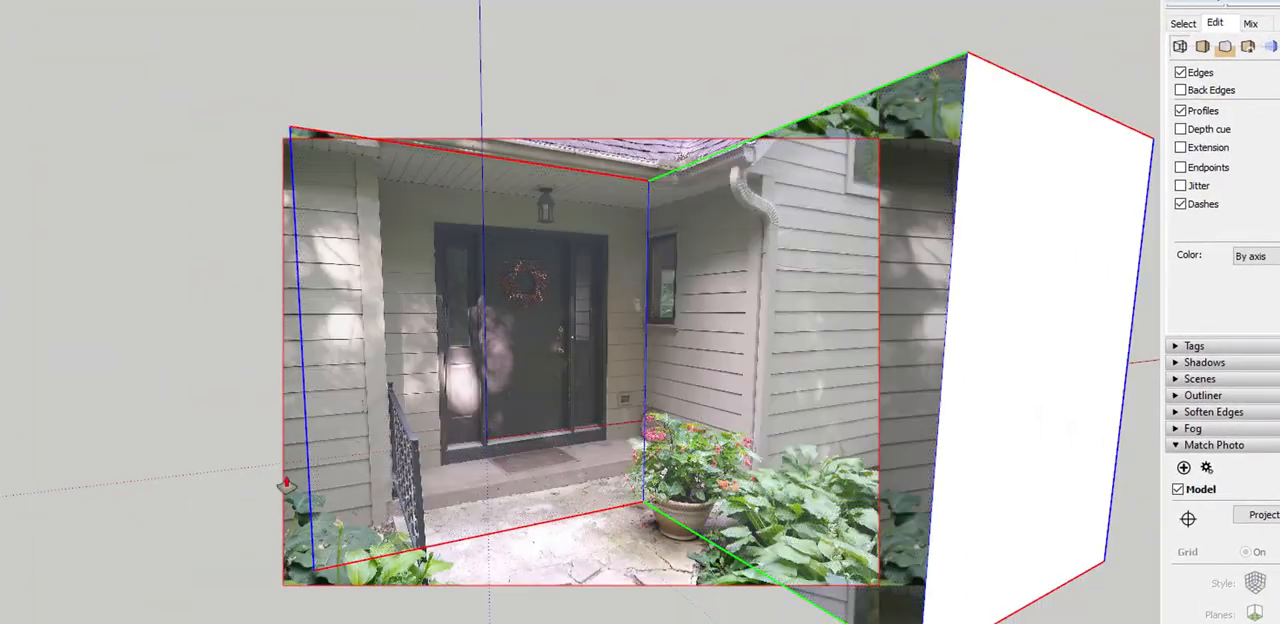
scroll(160, 231, "down", 2)
middle_click_drag(160, 231, 474, 315)
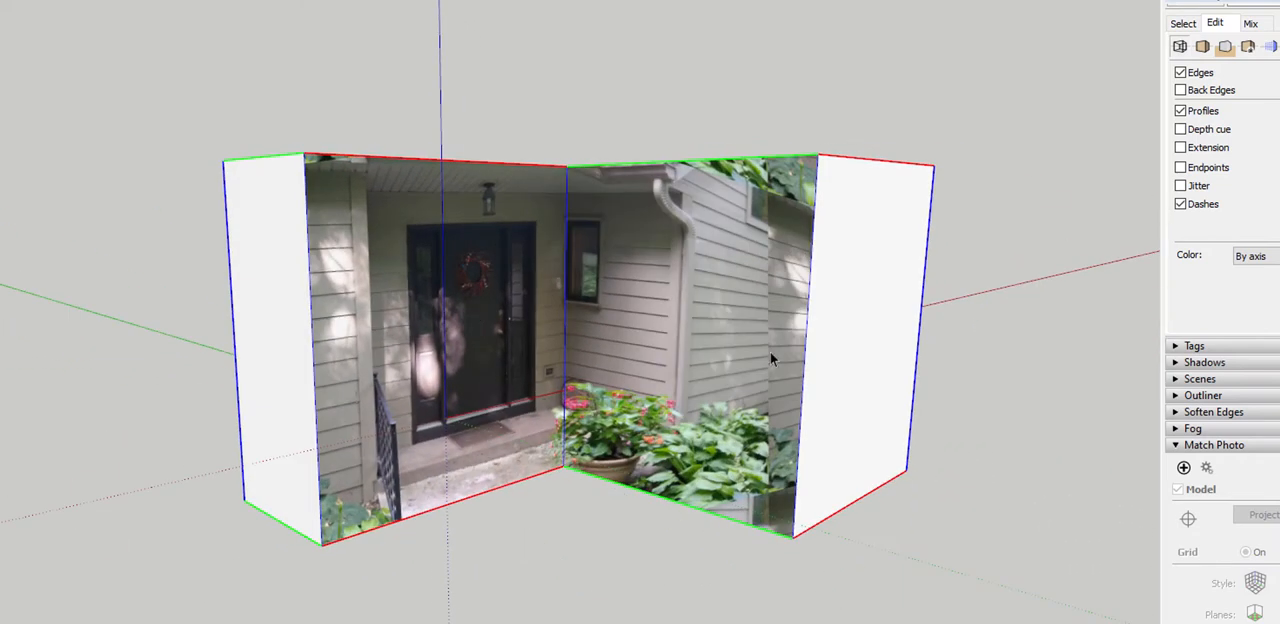
key("p")
left_click_drag(871, 363, 748, 390)
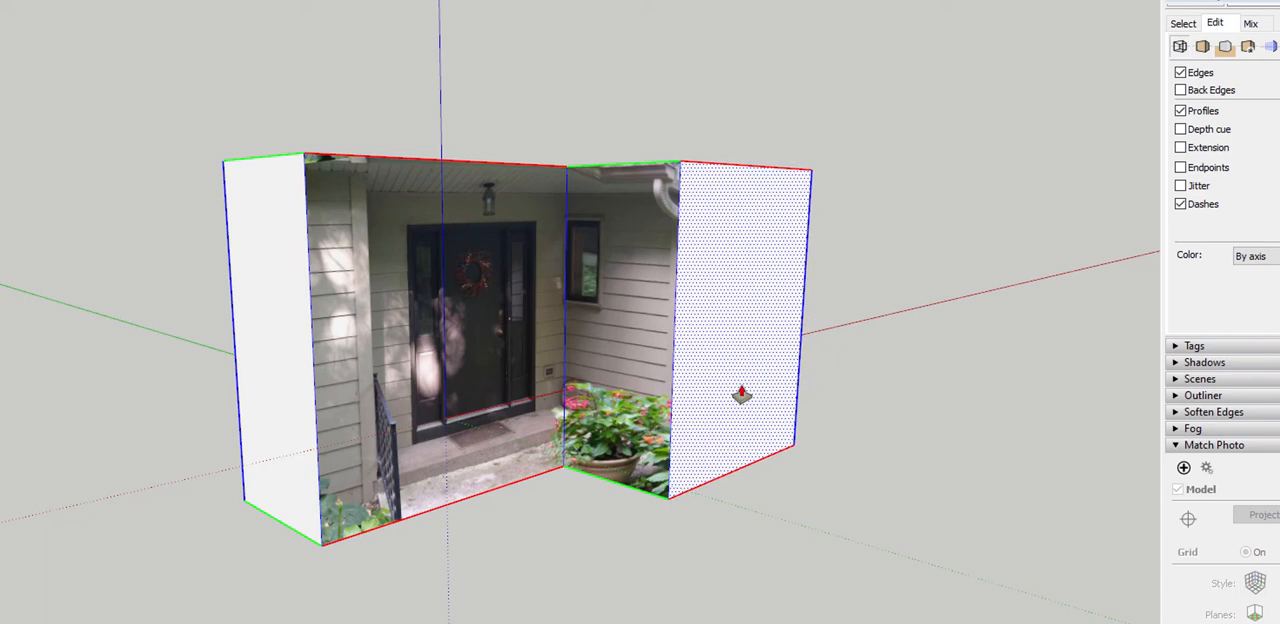
Erase the seam edges between the wing and the door section on the back, top and bottom of the model
middle_click_drag(740, 390, 506, 387)
key("e")
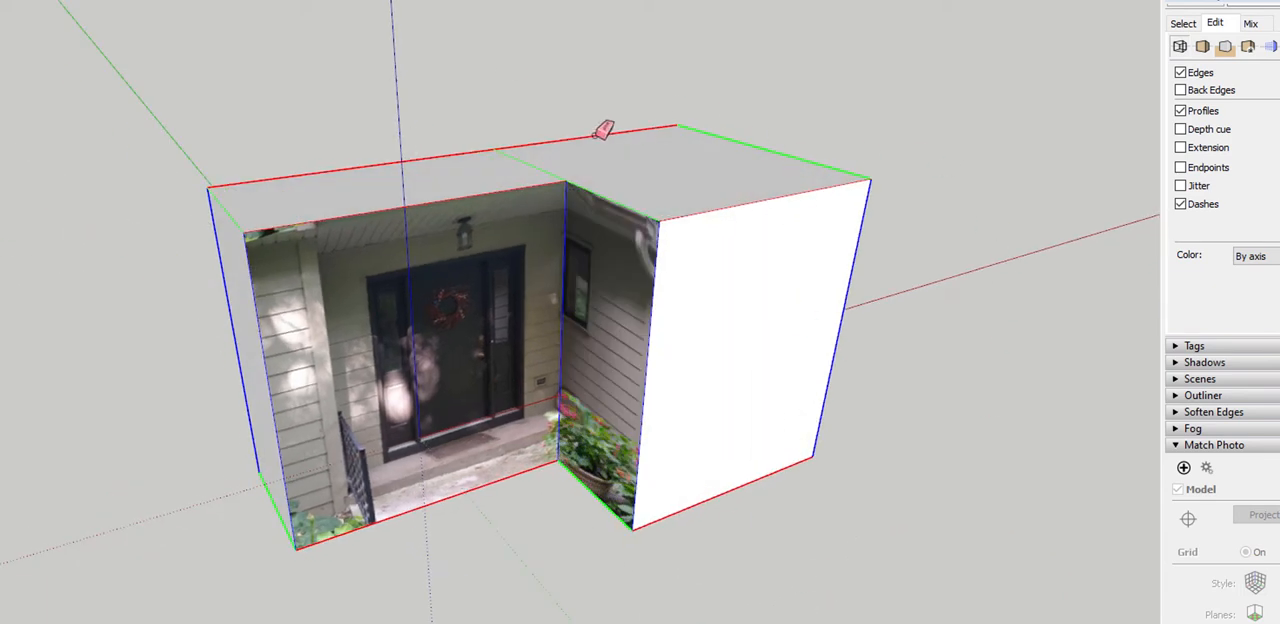
mouse_move(600, 130)
middle_mouse_down()
mouse_move(620, 180)
mouse_move(502, 245)
middle_mouse_up()
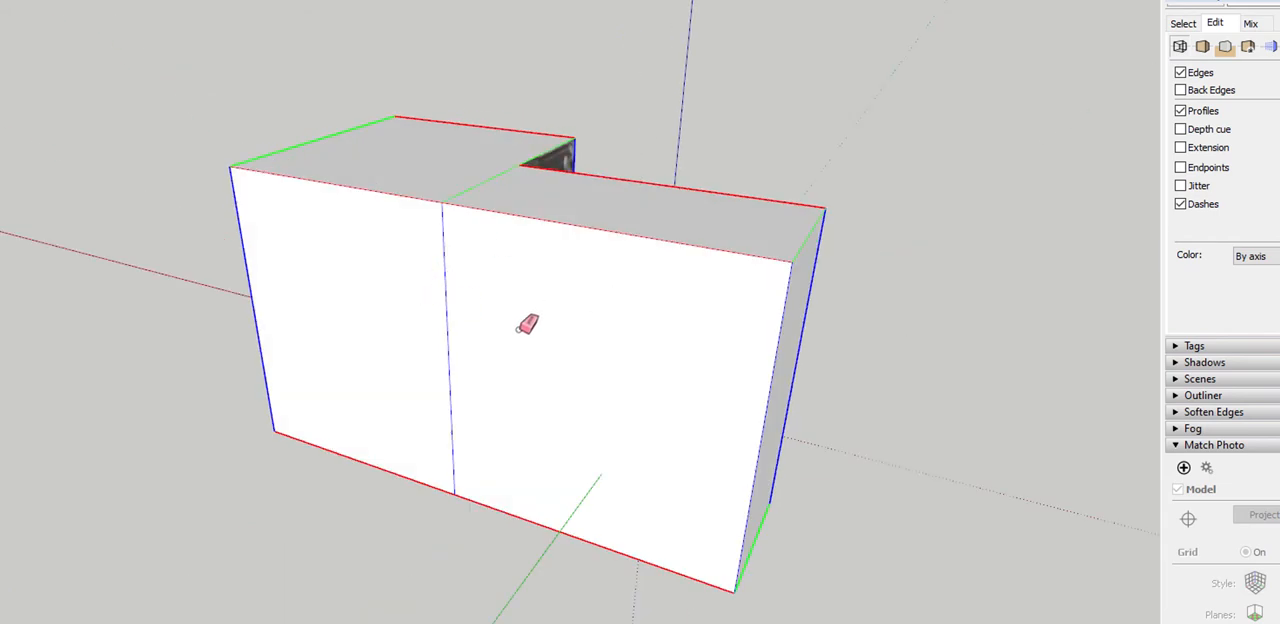
middle_click_drag(526, 323, 652, 186)
mouse_move(446, 188)
middle_mouse_down()
mouse_move(443, 517)
mouse_move(530, 530)
middle_mouse_up()
left_click(487, 377)
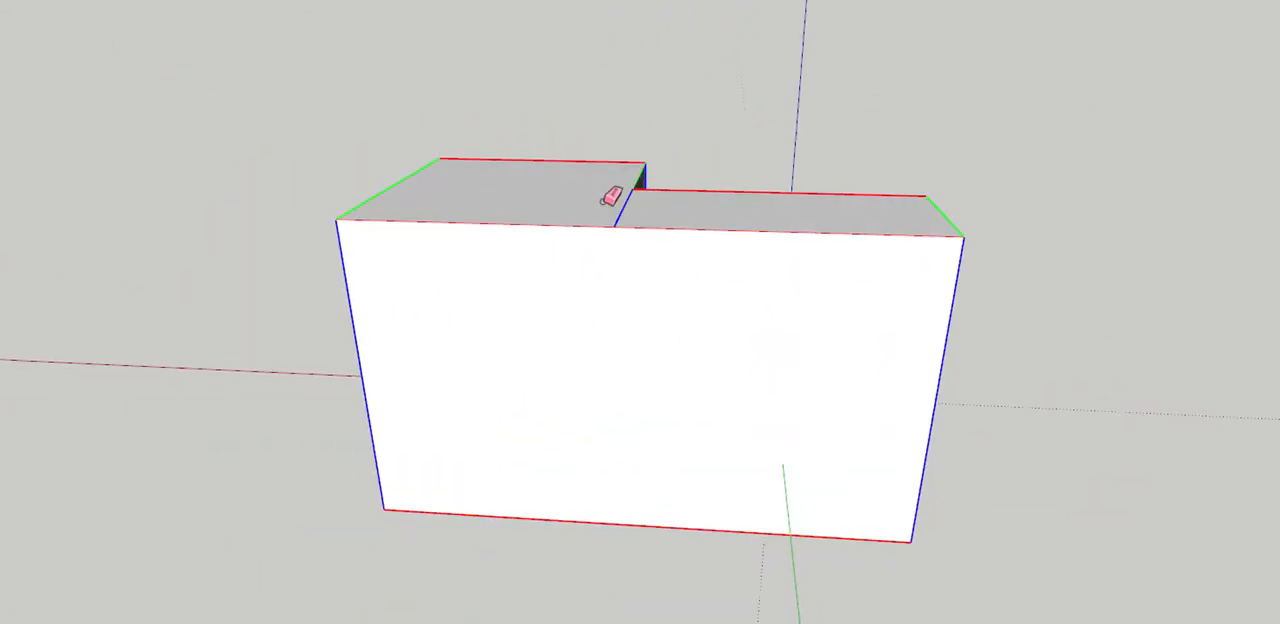
mouse_move(906, 371)
middle_mouse_down()
mouse_move(680, 477)
mouse_move(600, 420)
middle_mouse_up()
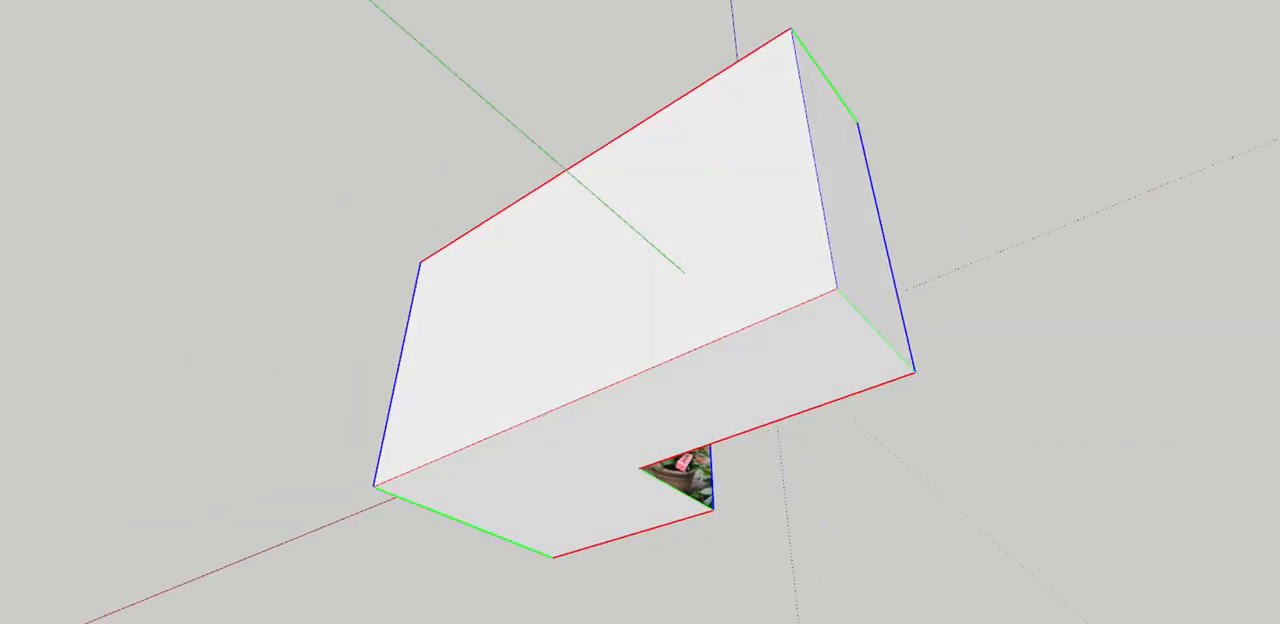
mouse_move(684, 462)
middle_mouse_down()
mouse_move(266, 547)
mouse_move(654, 152)
mouse_move(623, 114)
mouse_move(612, 284)
mouse_move(793, 178)
middle_mouse_up()
mouse_move(620, 224)
middle_mouse_down()
mouse_move(500, 260)
mouse_move(513, 325)
middle_mouse_up()
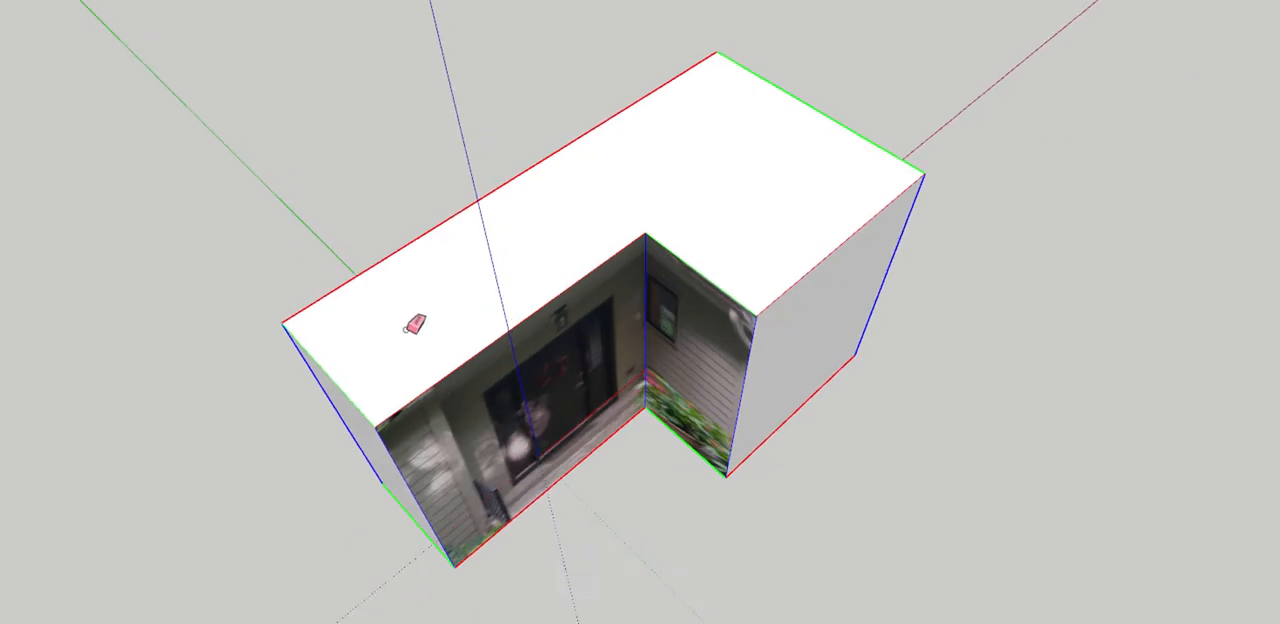
middle_click_drag(920, 311, 795, 52)
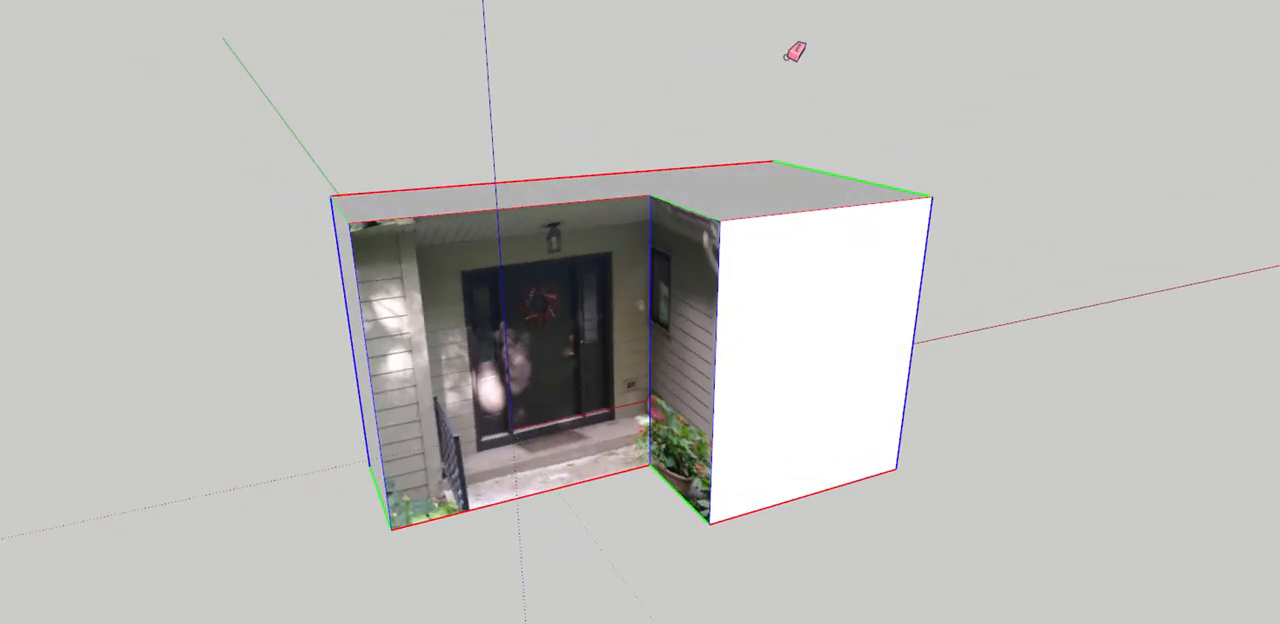
Push/Pull the model's top face down to just above the porch light, below the soffit
middle_click_drag(633, 165, 782, 166)
key("p")
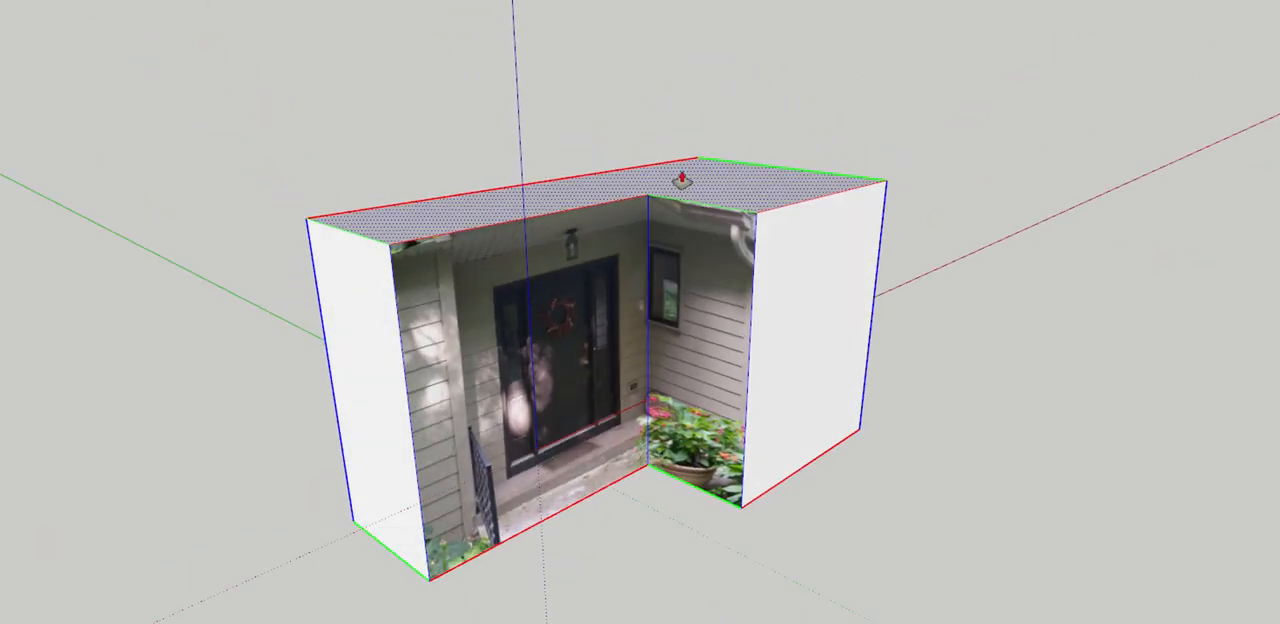
scroll(686, 180, "up", 3)
left_click_drag(690, 209, 694, 214)
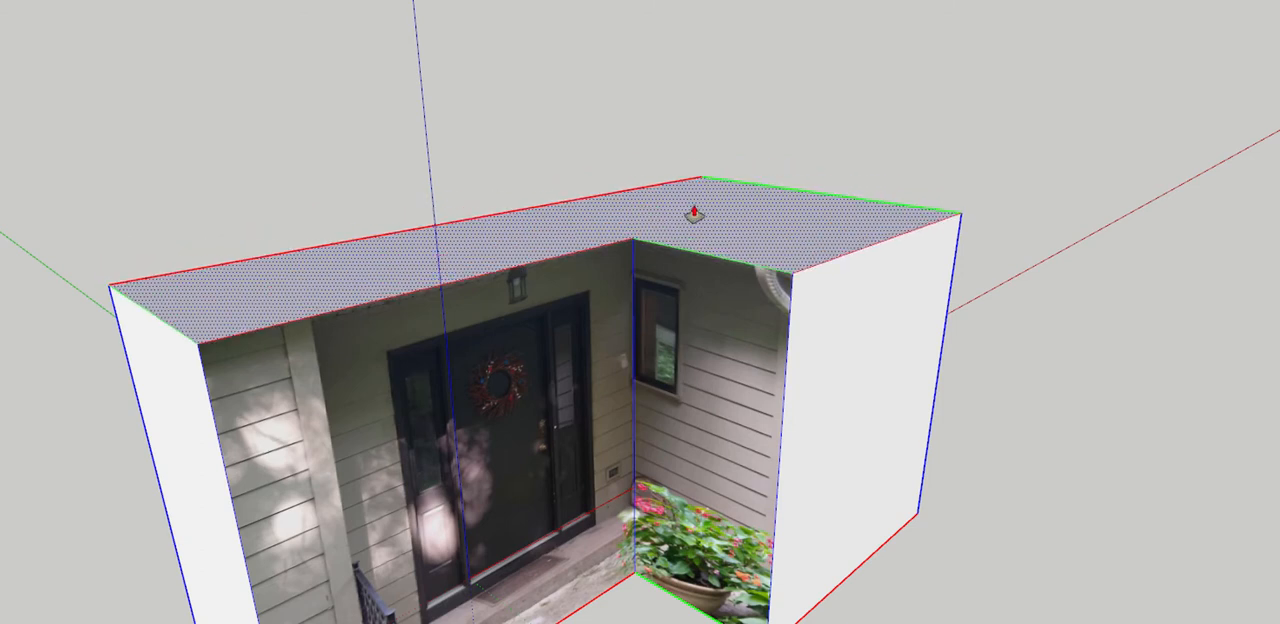
middle_click_drag(701, 218, 636, 133)
scroll(659, 230, "up", 4)
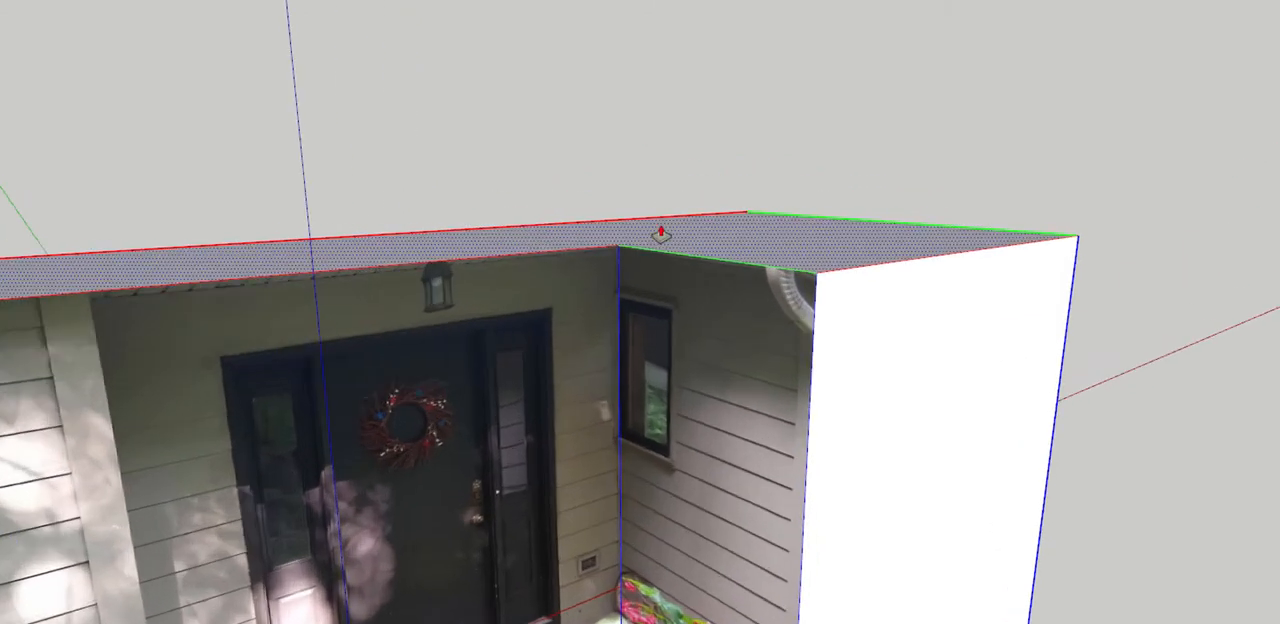
left_click_drag(676, 254, 676, 257)
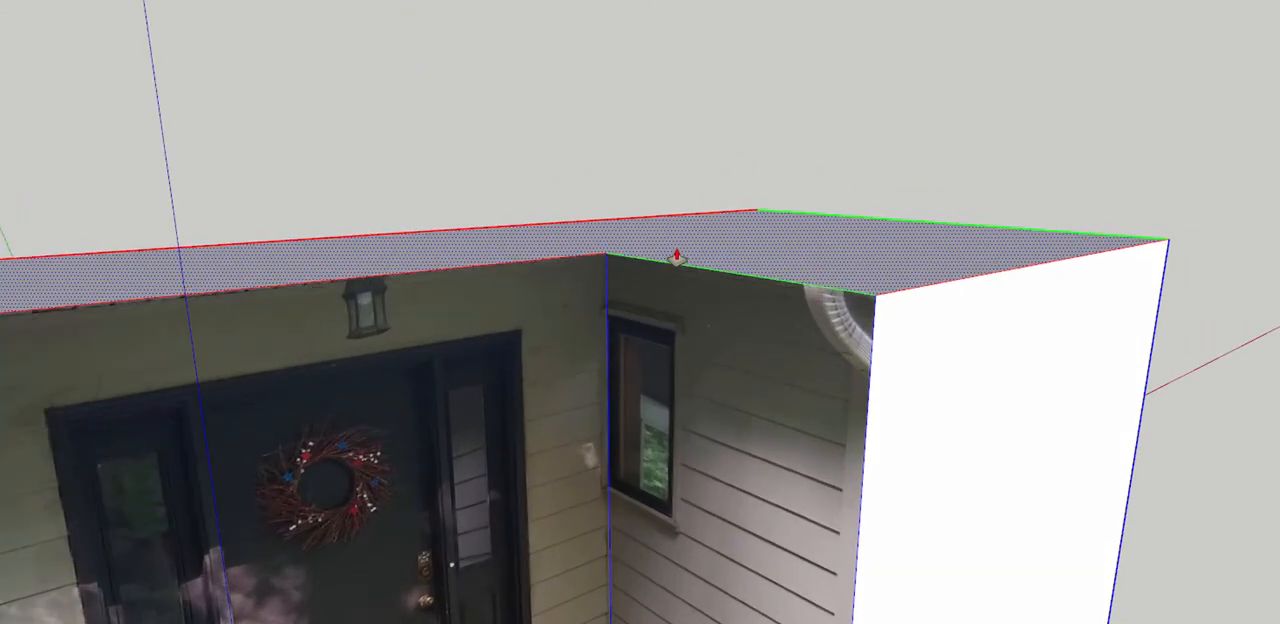
From the matched photo view, project the photo onto the wing's front face with partially visible faces trimmed
scroll(676, 257, "down", 5)
middle_click_drag(777, 251, 855, 341)
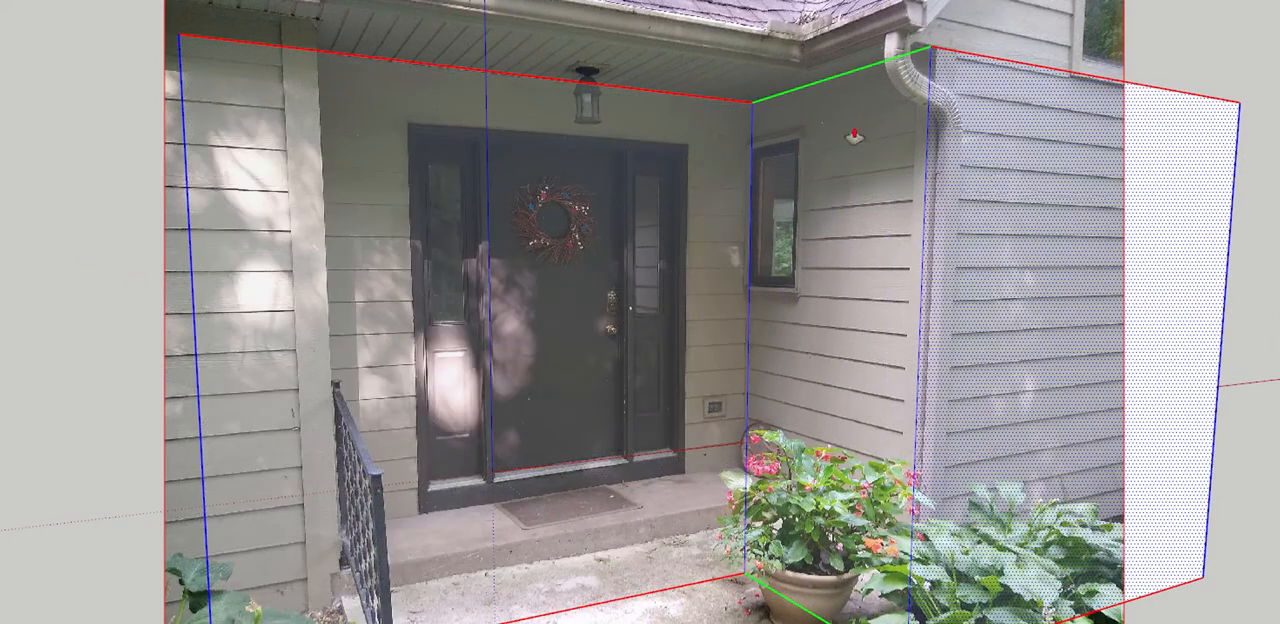
right_click(1046, 265)
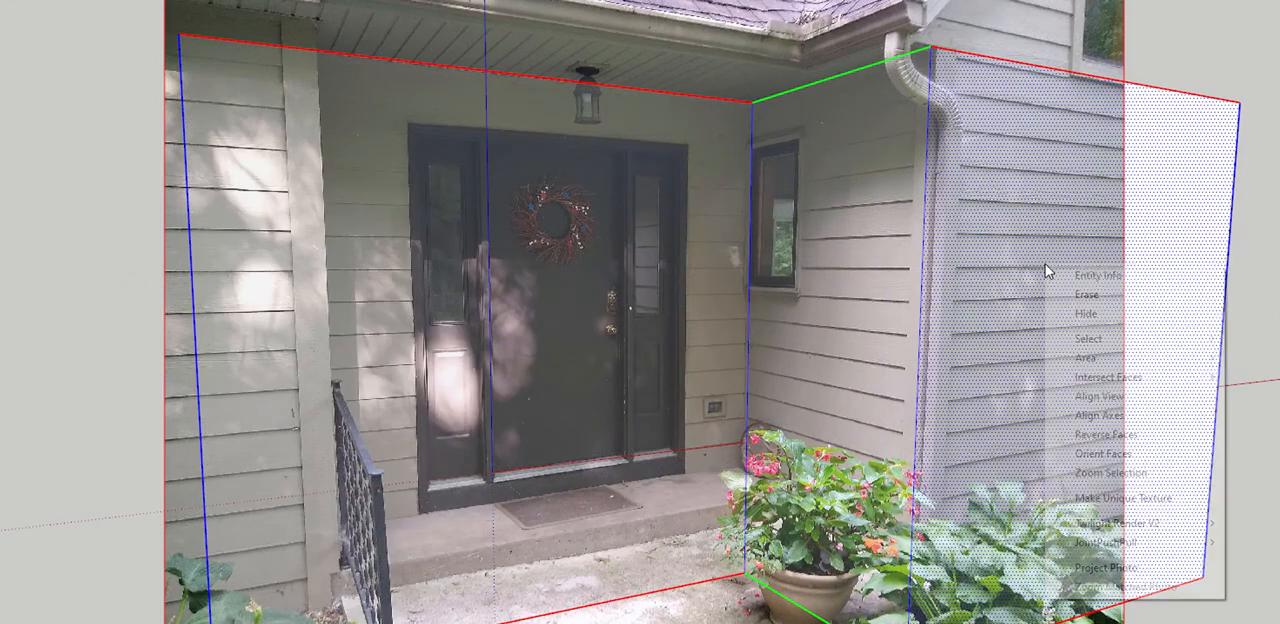
left_click(1104, 568)
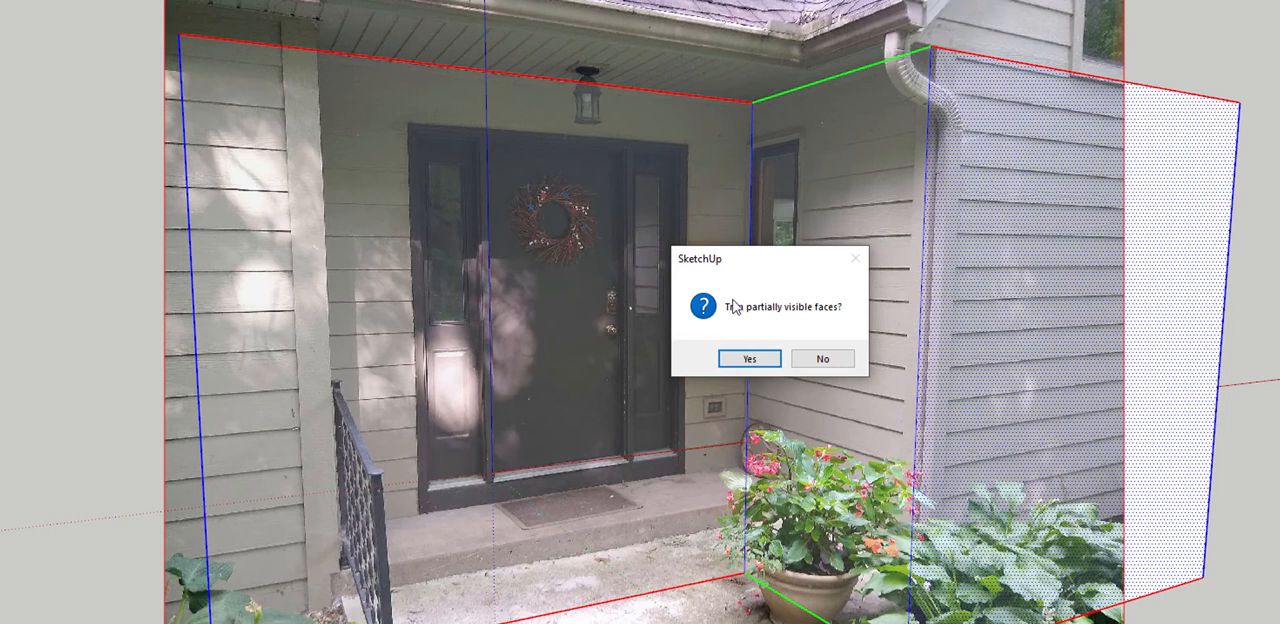
left_click(748, 362)
scroll(600, 335, "down", 3)
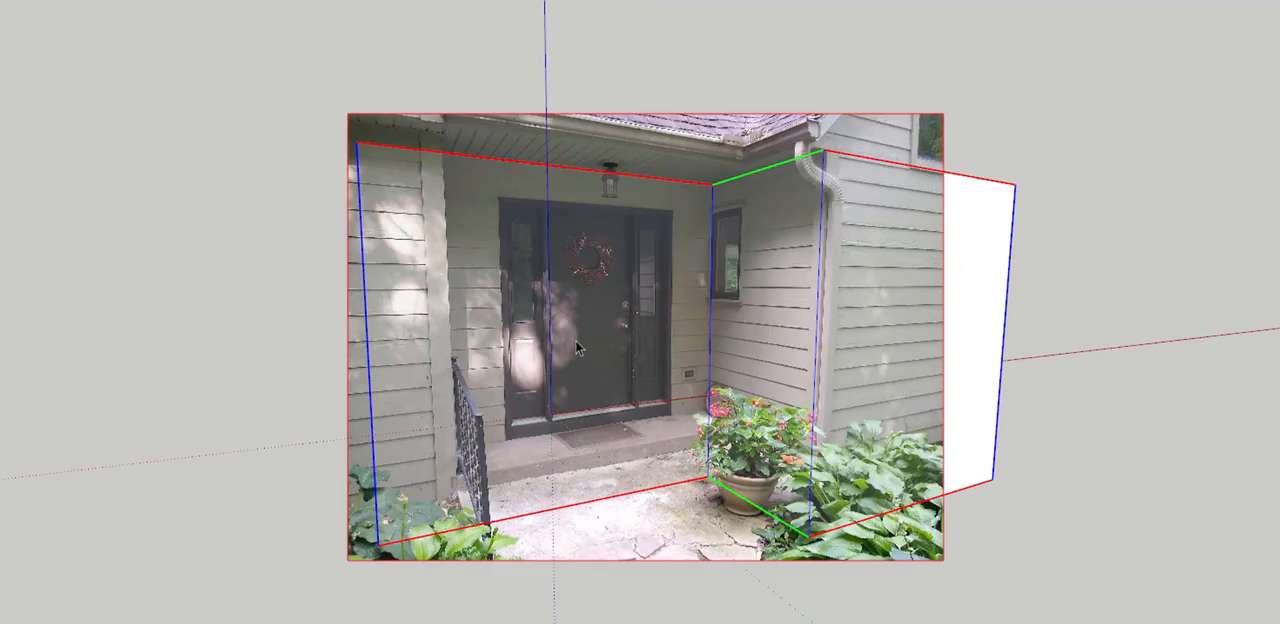
Pull the untextured strip of the wing's front face forward, and undo both that pull and the trimmed photo projection
left_click_drag(970, 395, 1044, 431)
mouse_move(897, 448)
middle_mouse_down()
mouse_move(601, 543)
mouse_move(796, 456)
mouse_move(391, 234)
mouse_move(820, 289)
middle_mouse_up()
middle_click_drag(1060, 386, 1177, 442)
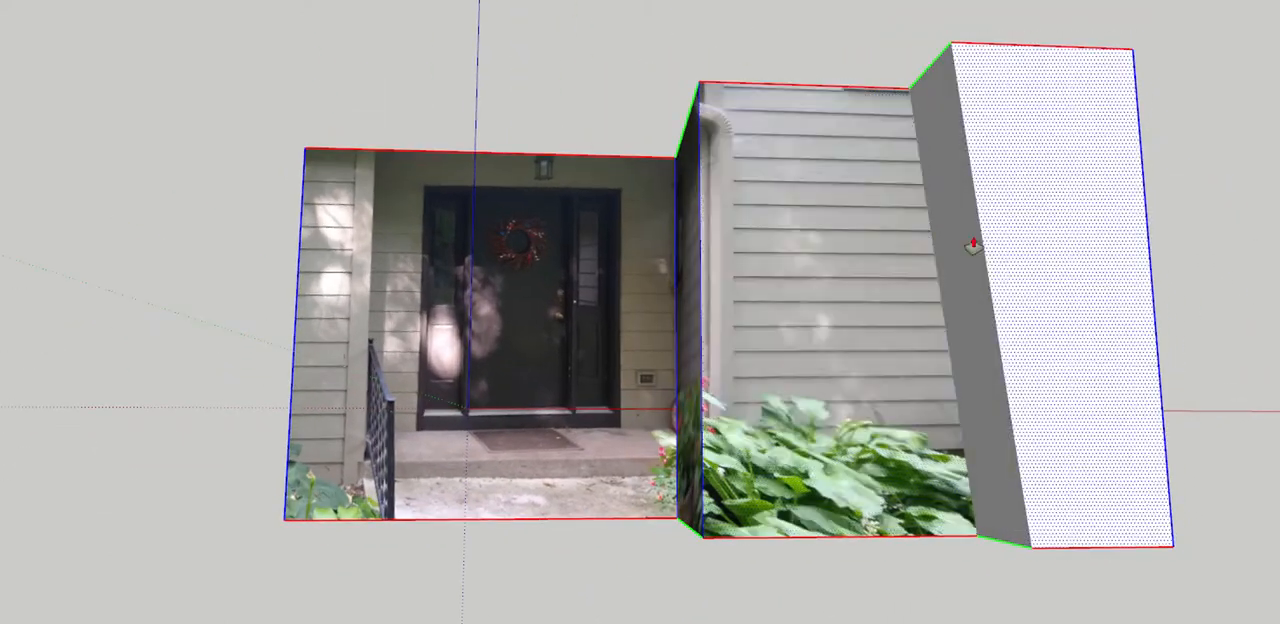
middle_click_drag(972, 245, 1048, 417)
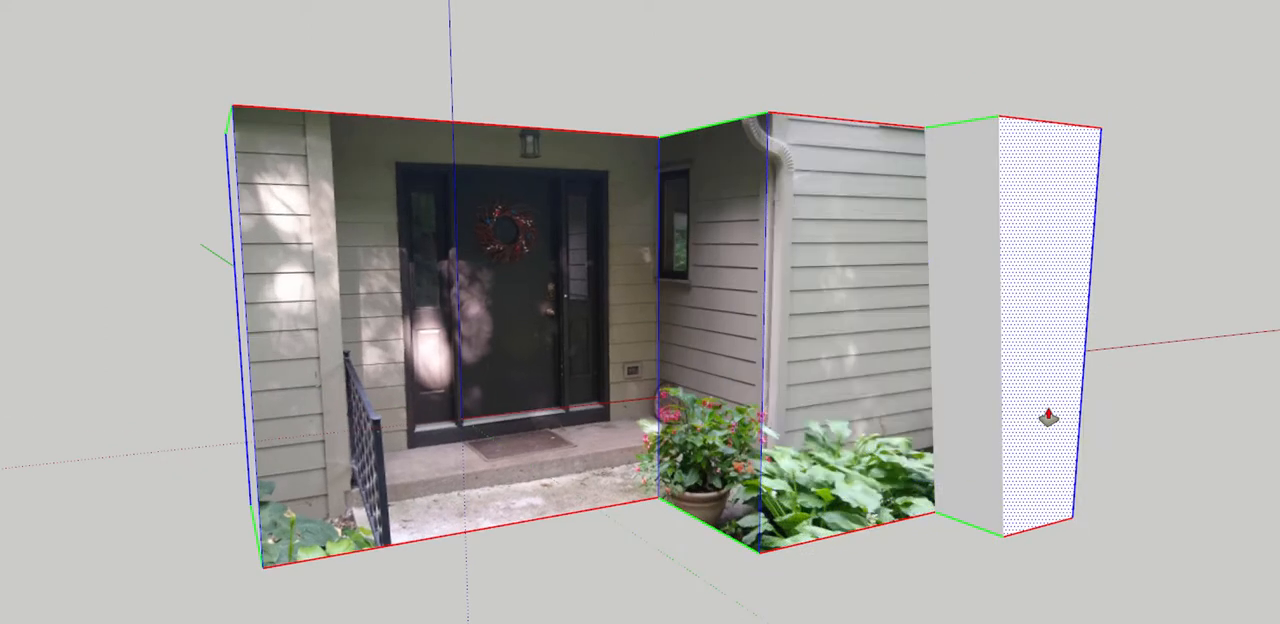
key("ctrl+z")
key("ctrl+z")
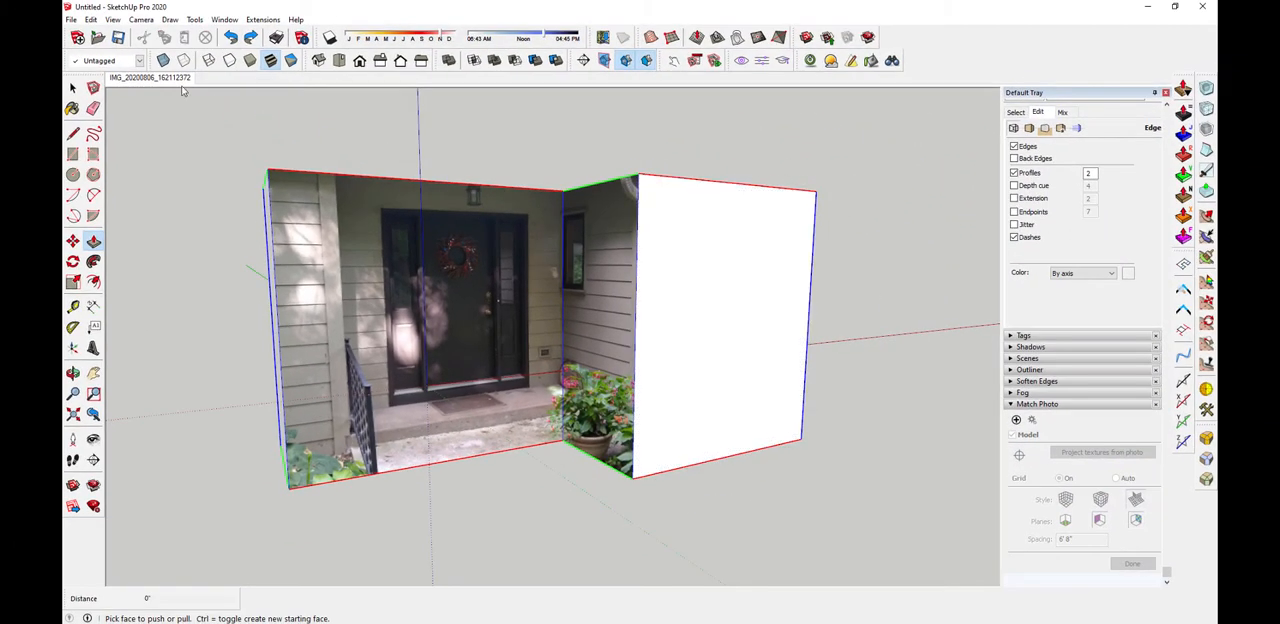
From the matched photo view, project the photo onto the wing's front face without trimming partially visible faces
left_click(178, 79)
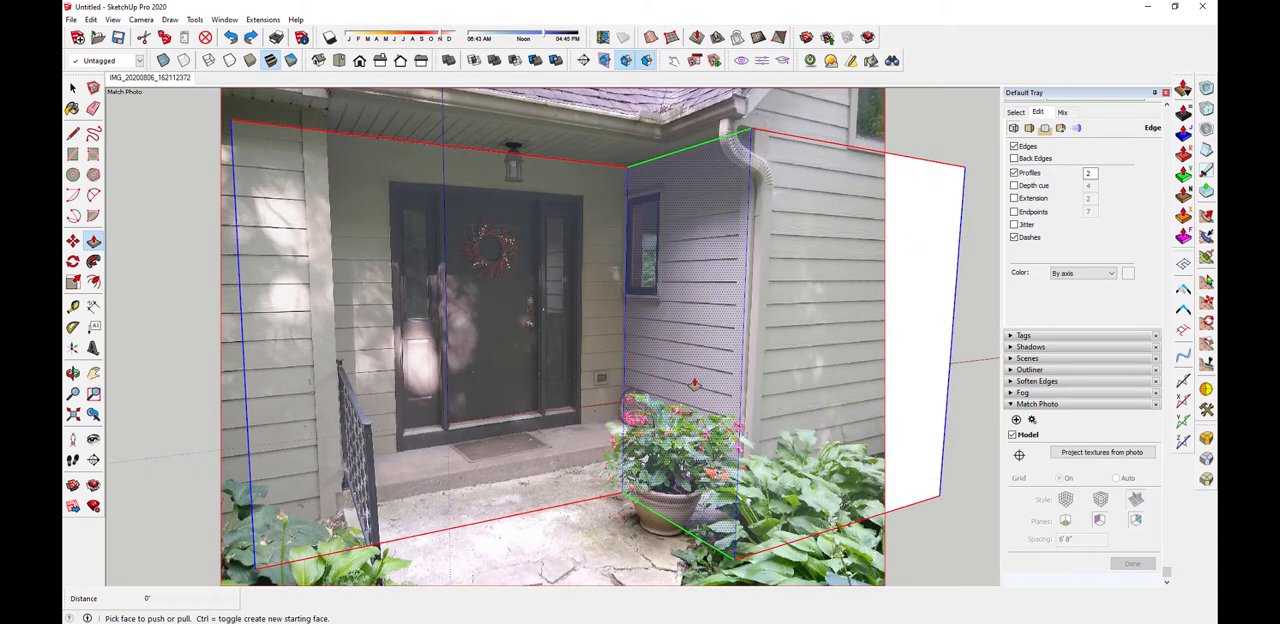
left_click(781, 290)
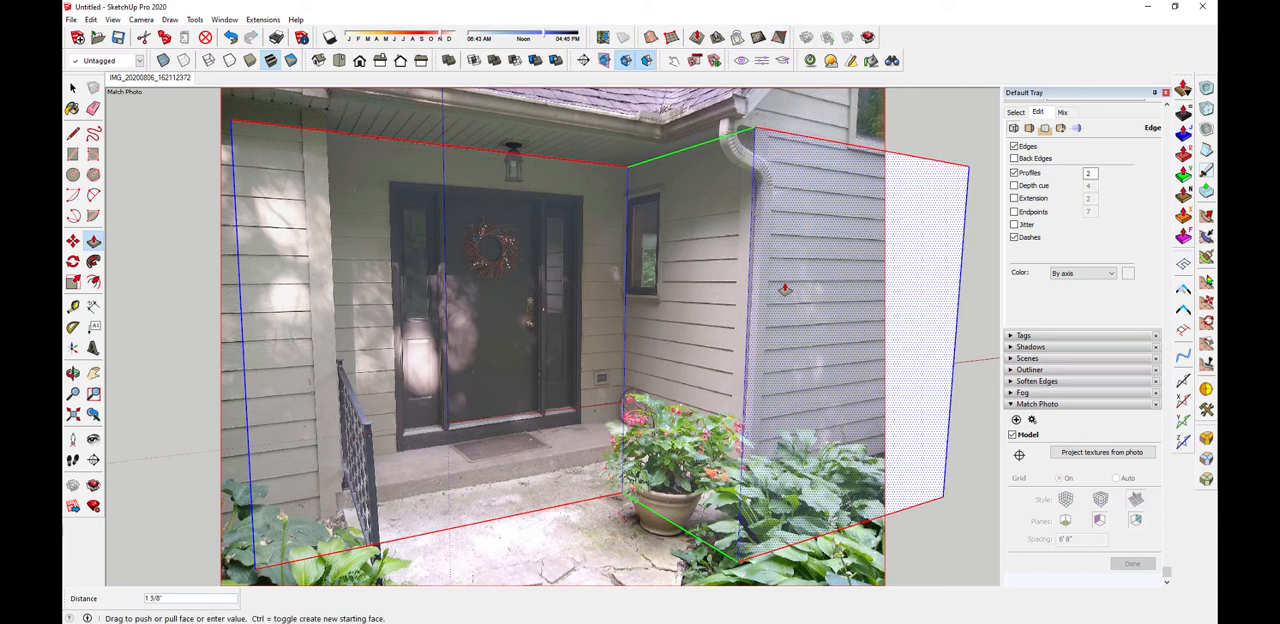
right_click(784, 289)
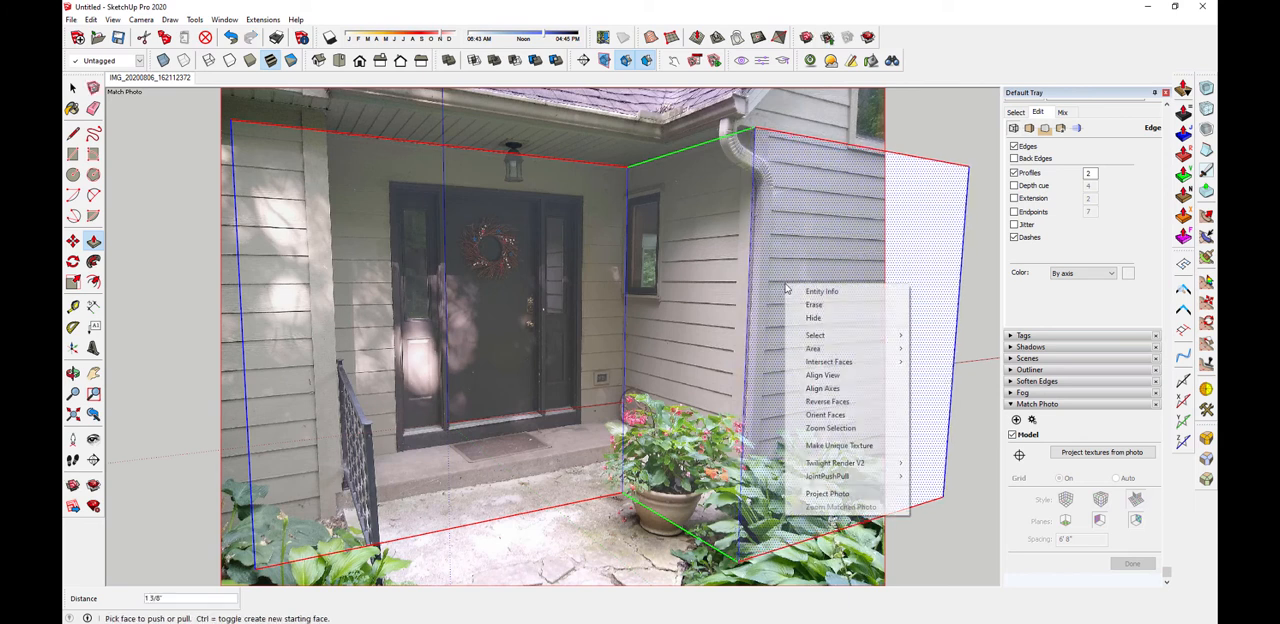
left_click(840, 493)
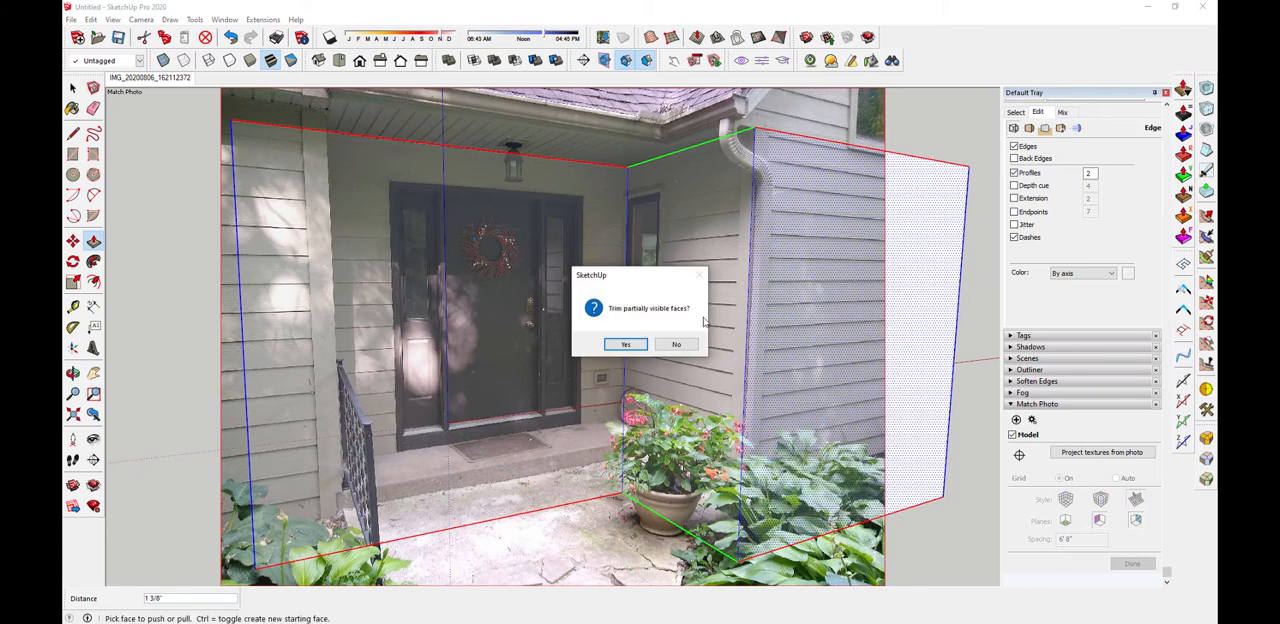
left_click(686, 349)
Push/Pull the wing's outer side face outward by about 1' 1" to lengthen the wing's textured front wall
middle_click_drag(812, 290, 705, 325)
scroll(795, 285, "down", 3)
key("p")
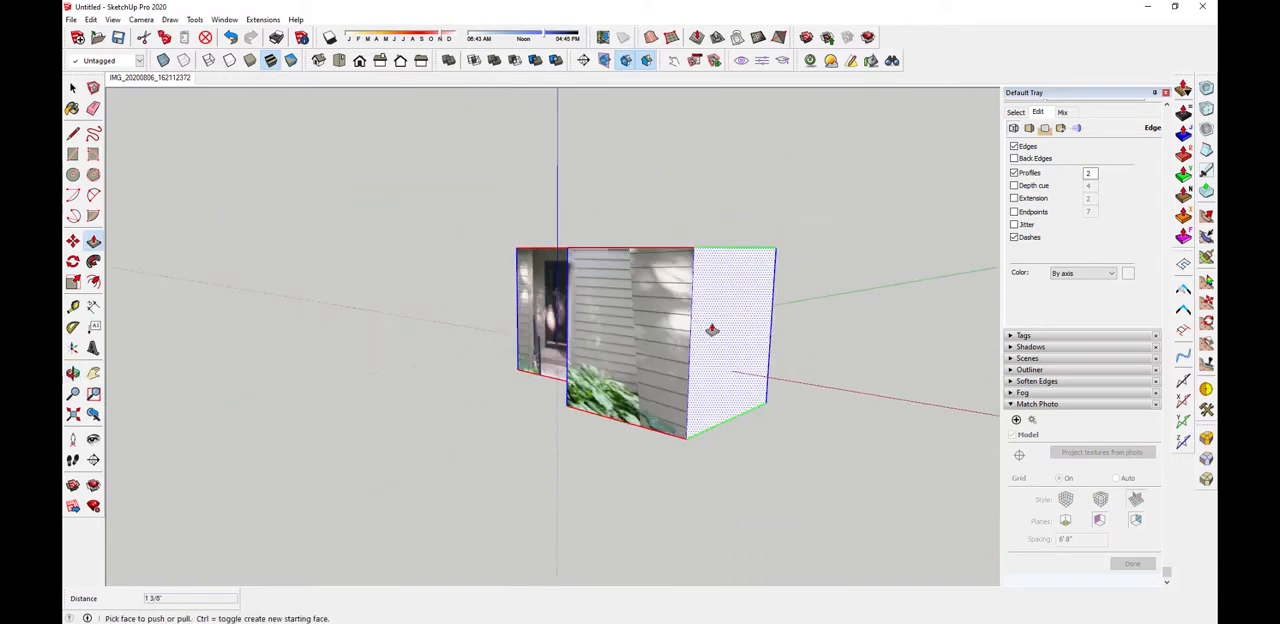
left_click_drag(711, 329, 983, 396)
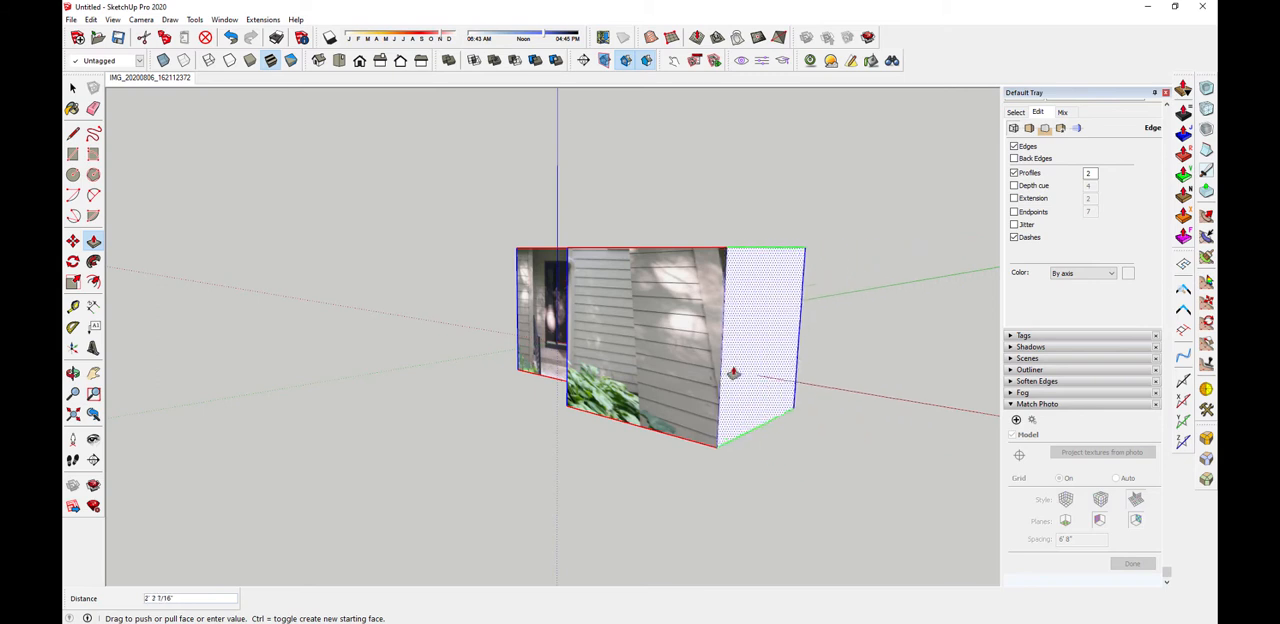
left_click(723, 372)
Examine the projected photo on the door wall and the wing from several angles and against the matched photo
middle_click_drag(694, 370, 830, 354)
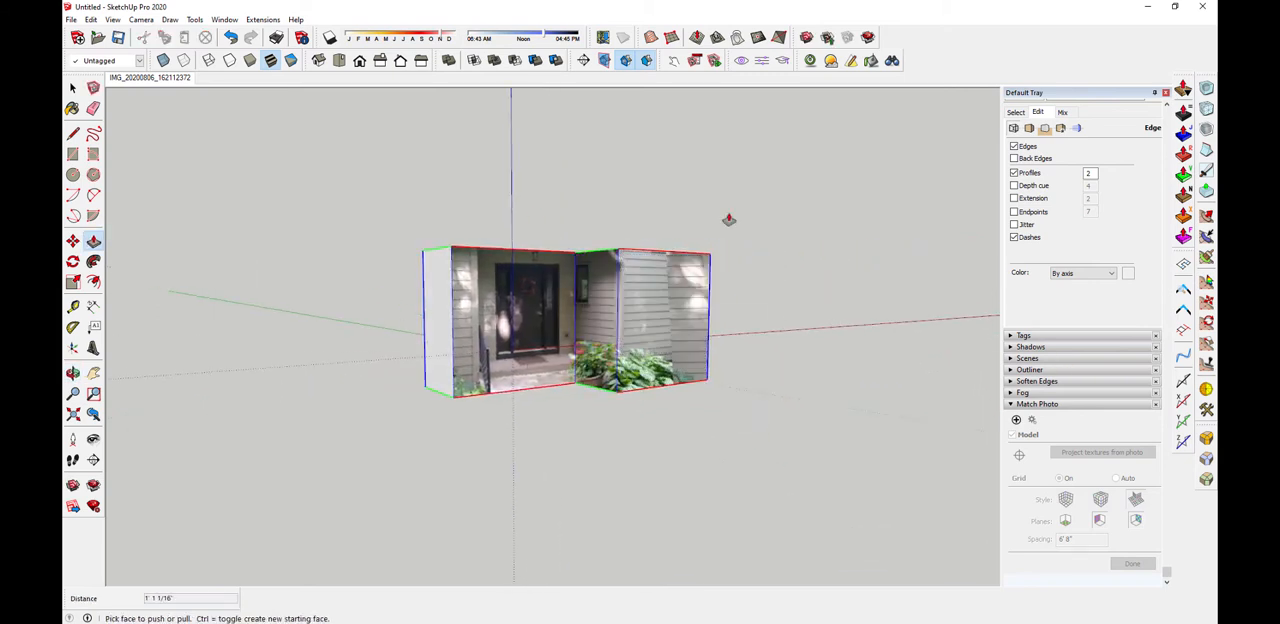
scroll(586, 352, "up", 4)
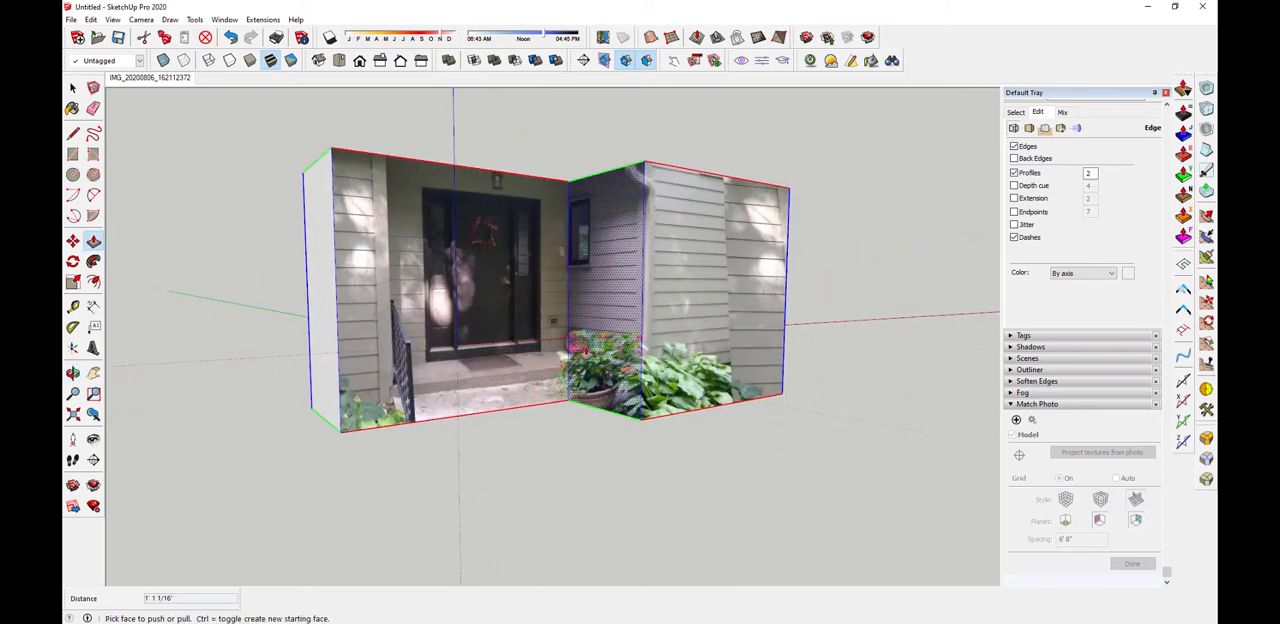
scroll(551, 385, "up", 5)
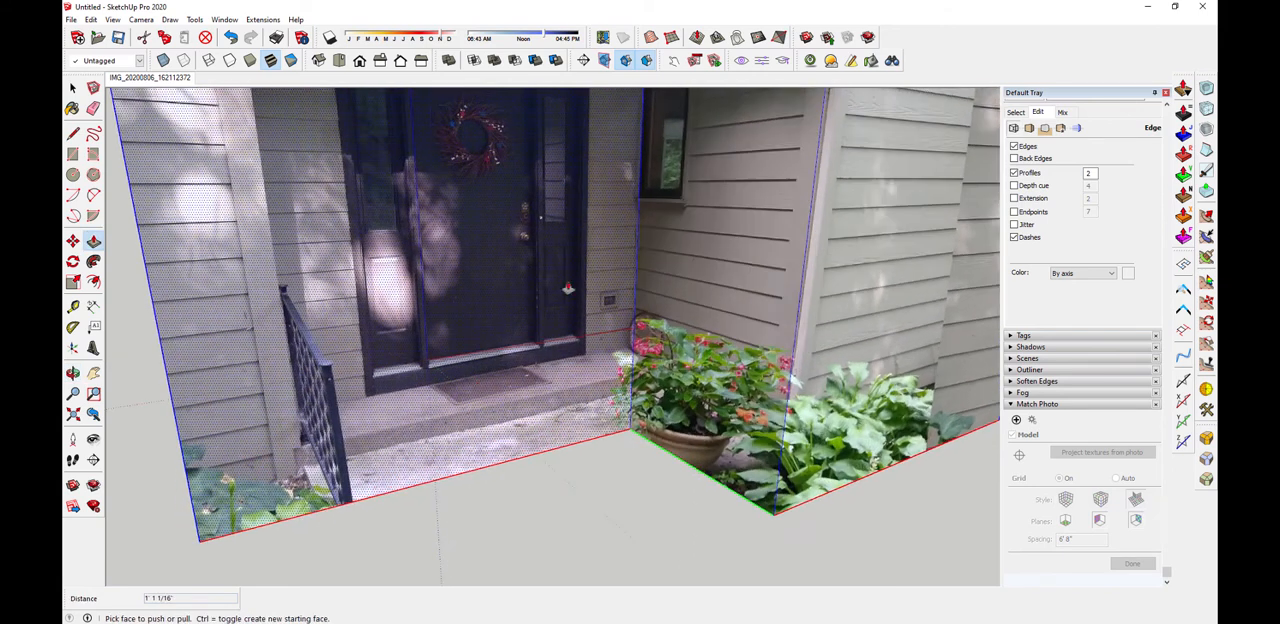
scroll(503, 377, "down", 5)
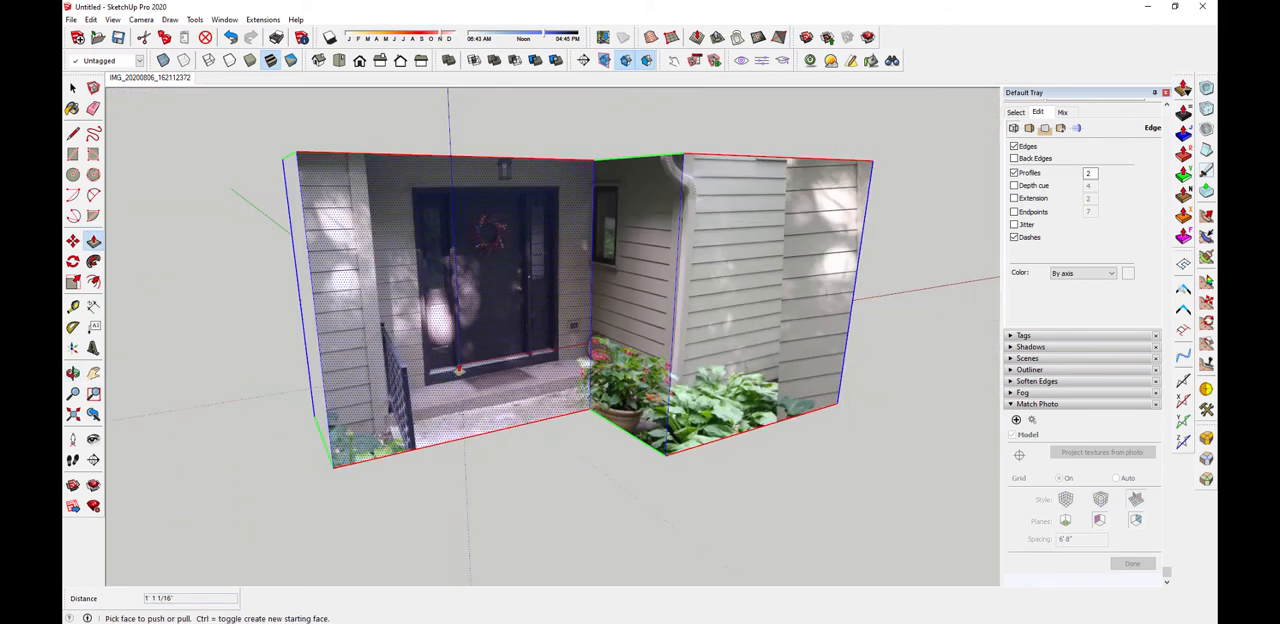
scroll(463, 370, "up", 5)
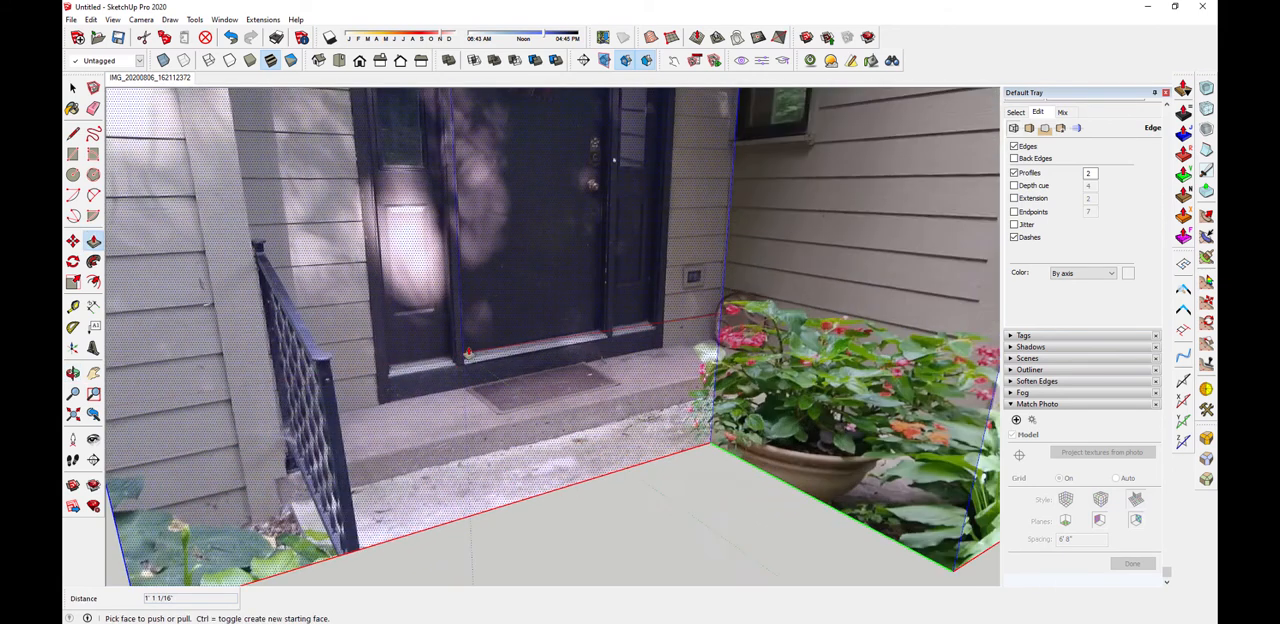
scroll(465, 360, "down", 5)
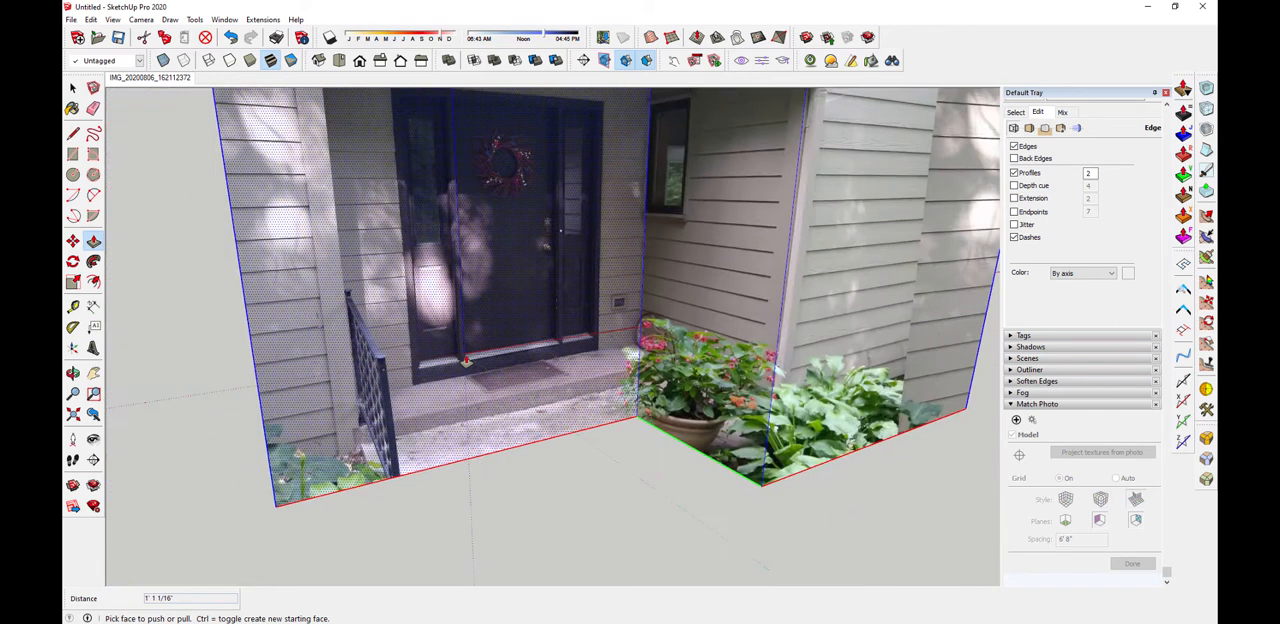
middle_click_drag(465, 360, 690, 220)
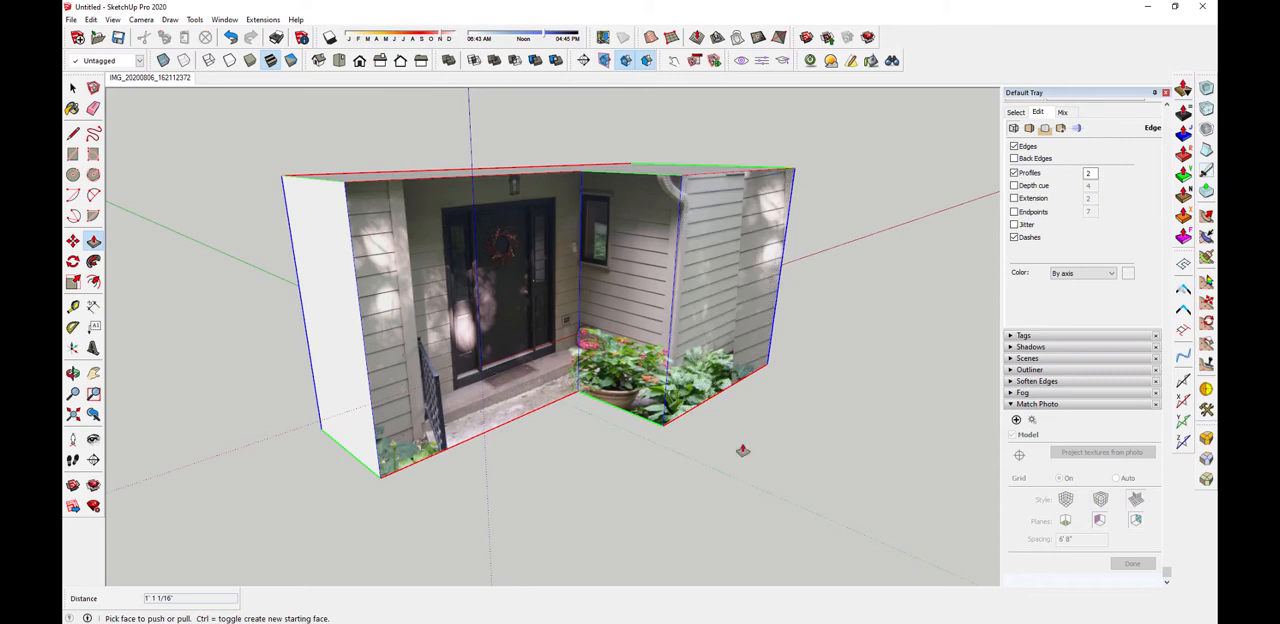
left_click(150, 78)
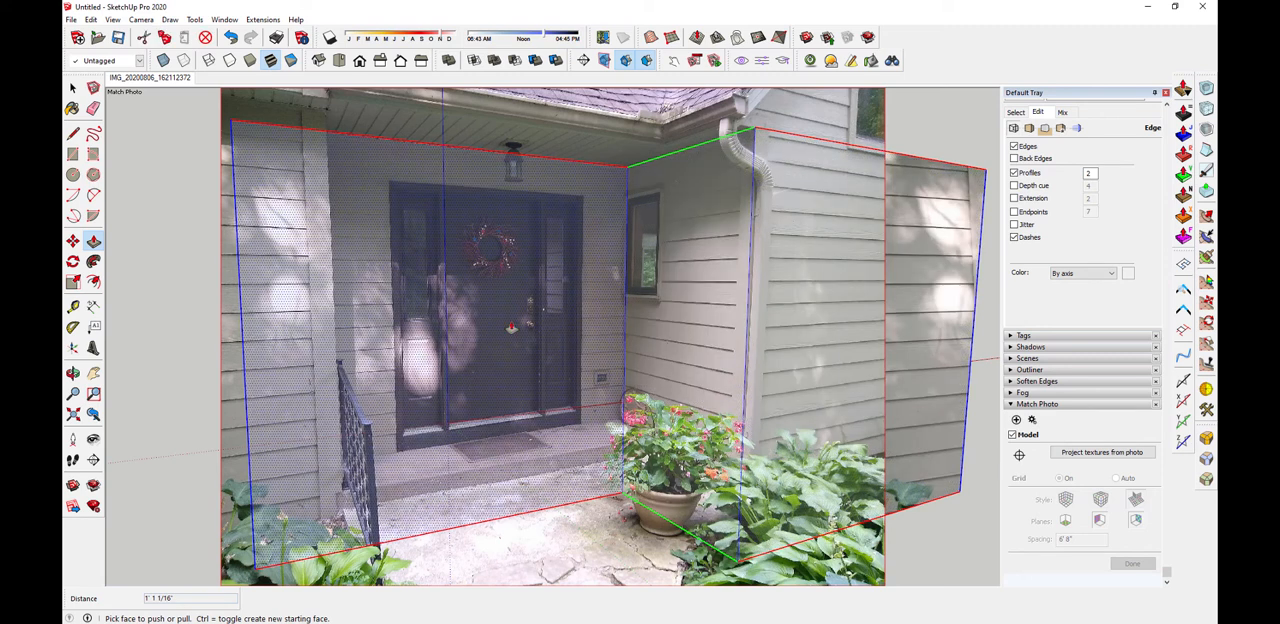
scroll(465, 438, "down", 3)
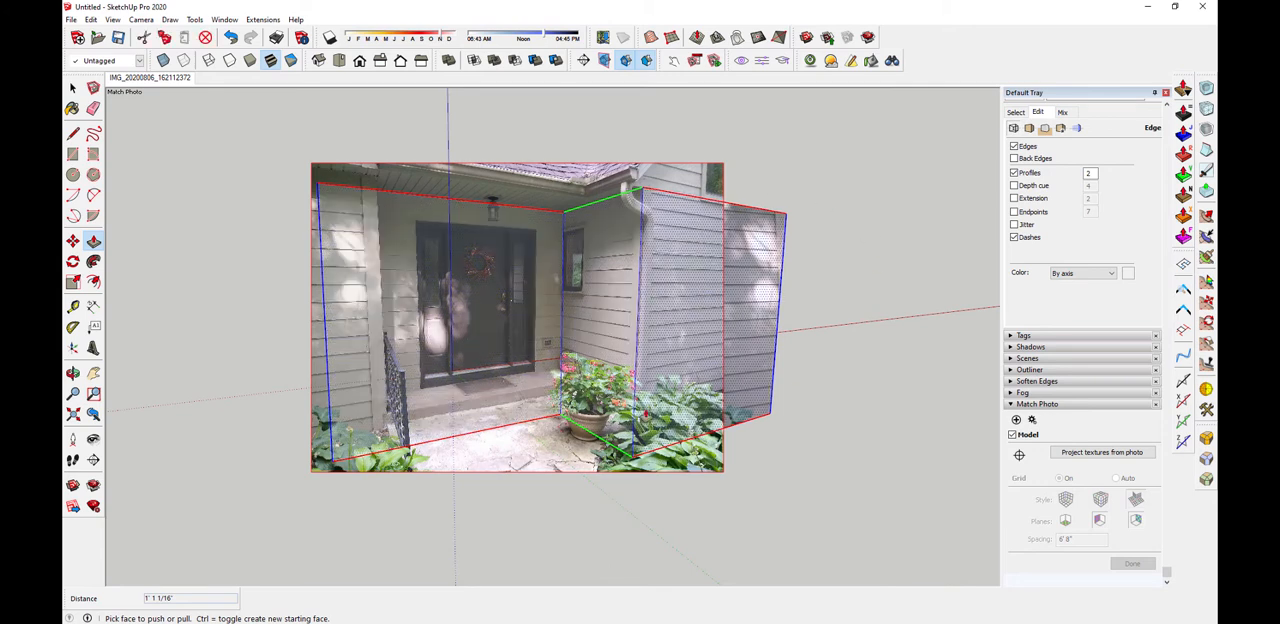
middle_click_drag(644, 410, 718, 355)
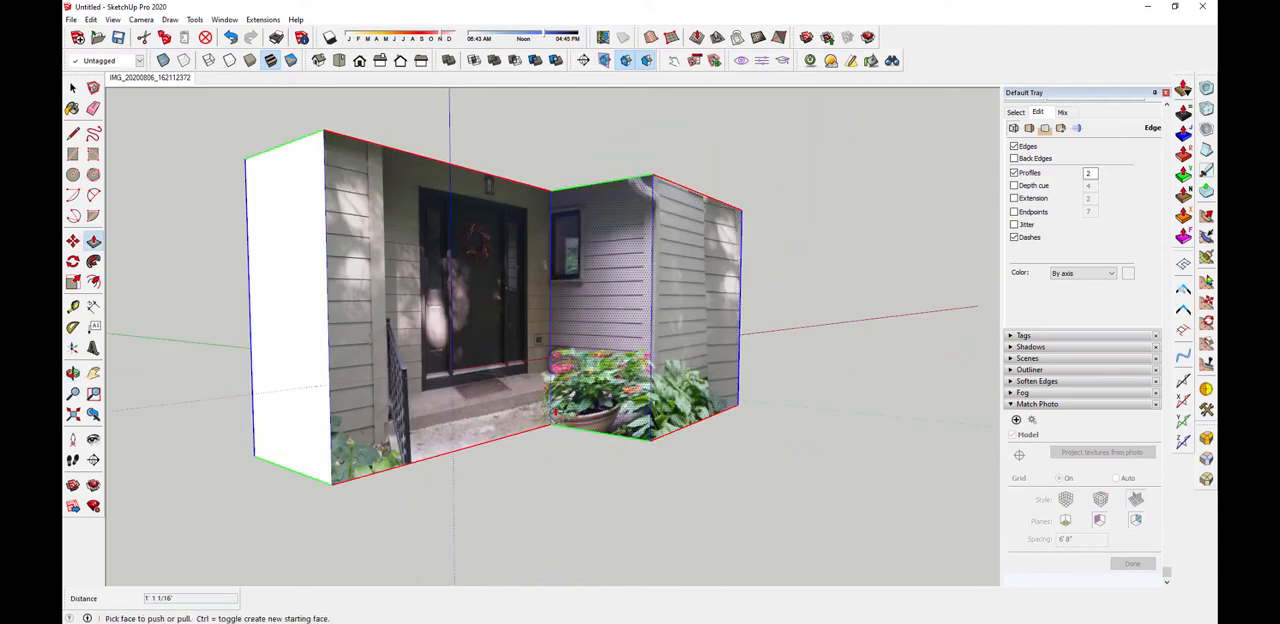
middle_click_drag(530, 408, 484, 410)
scroll(478, 404, "up", 4)
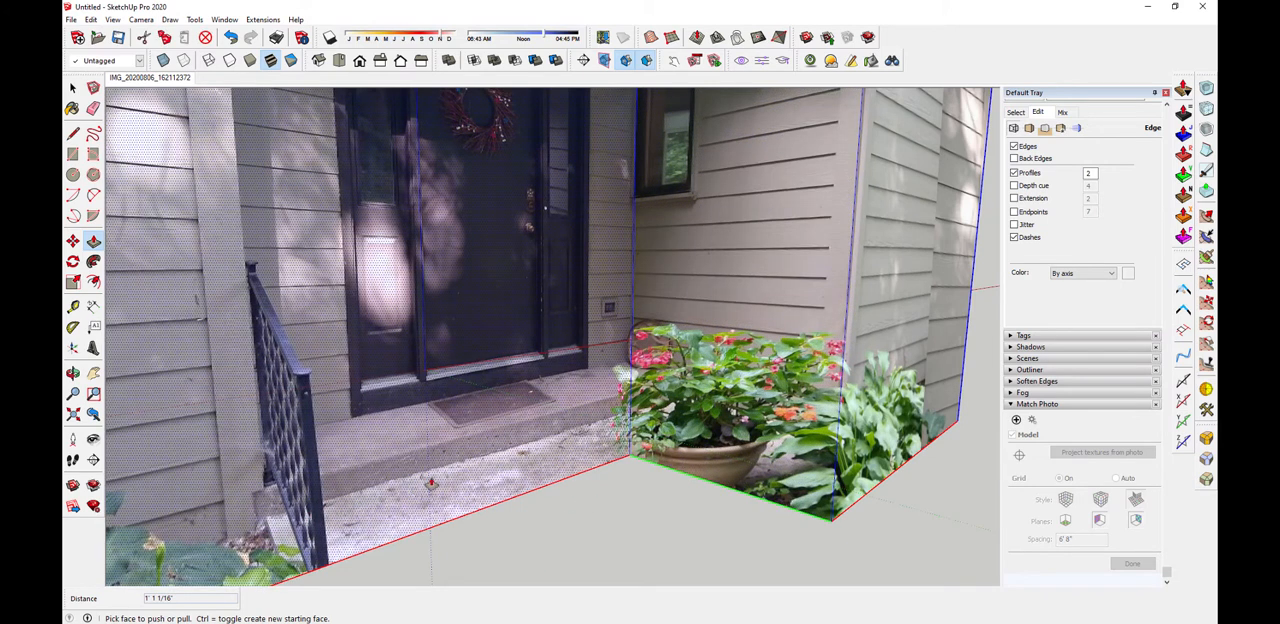
scroll(253, 524, "down", 3)
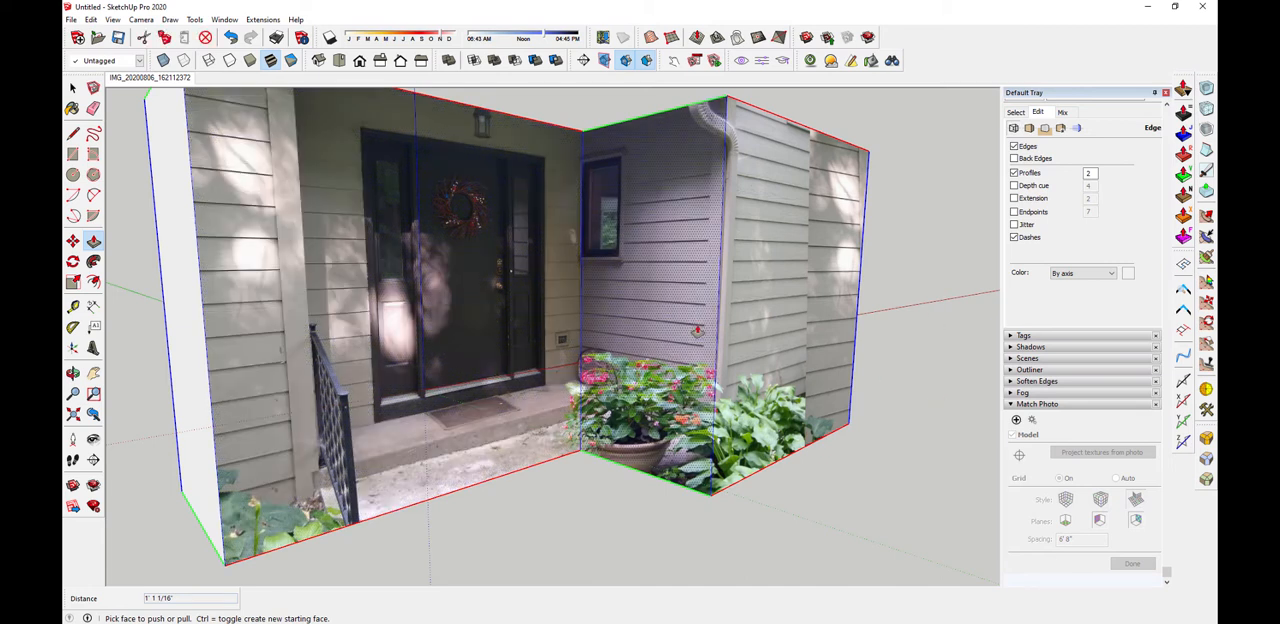
scroll(628, 368, "down", 4)
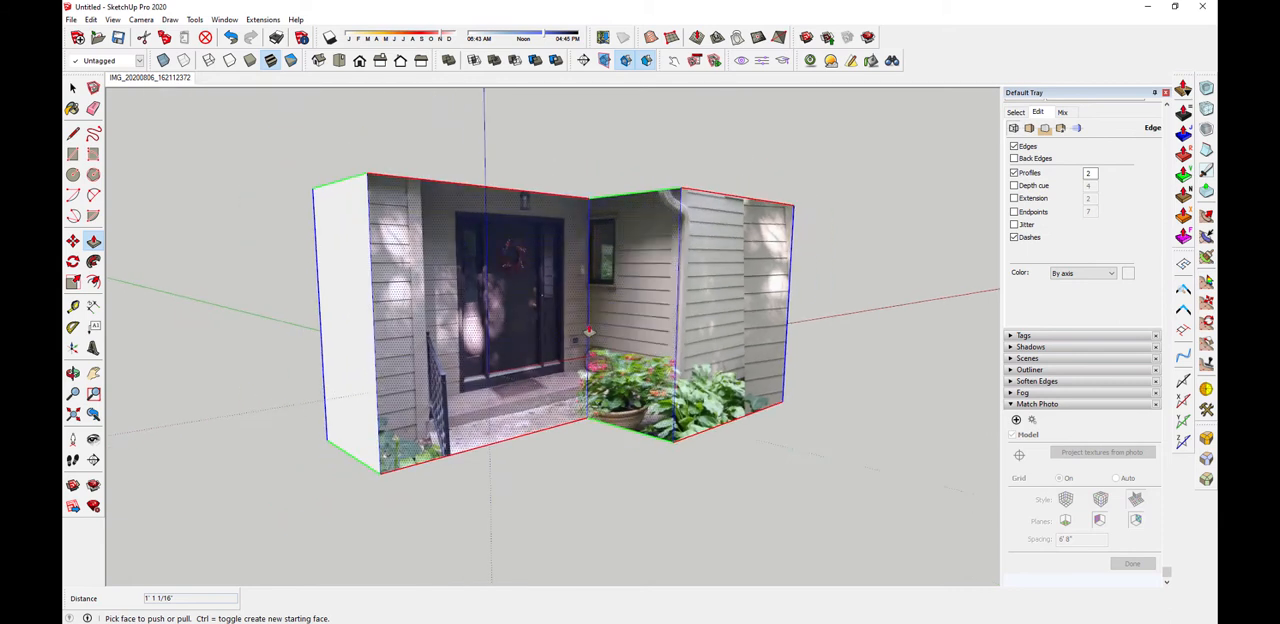
middle_click_drag(692, 272, 647, 300)
scroll(588, 196, "up", 3)
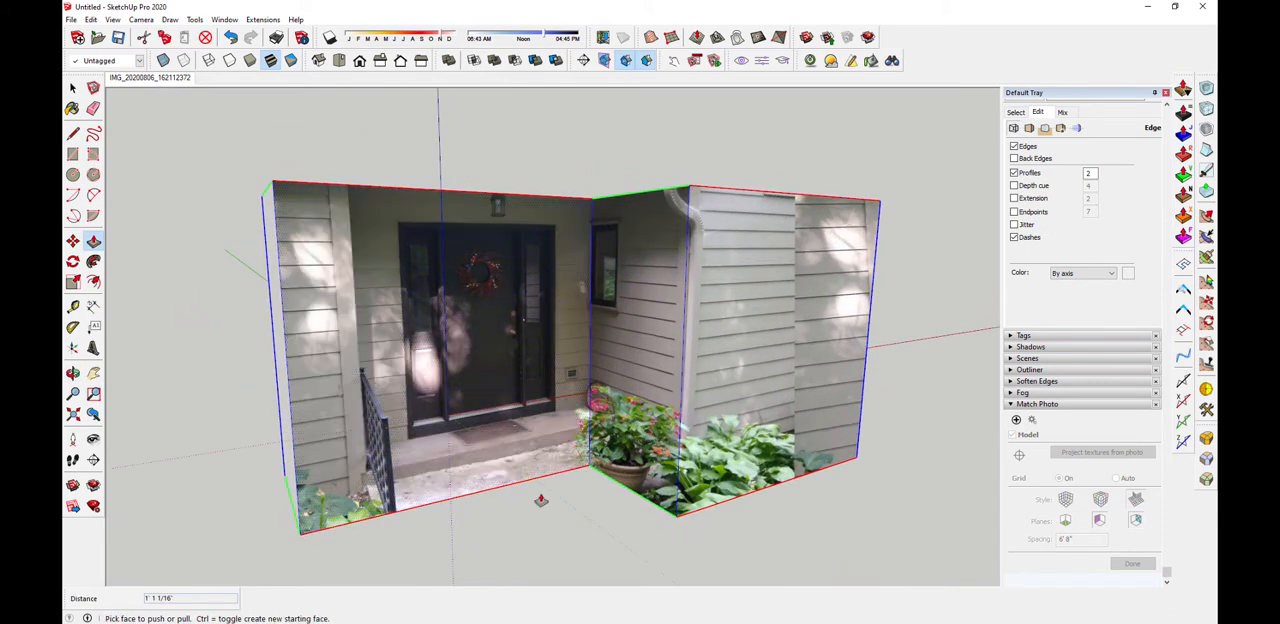
middle_click_drag(540, 500, 556, 484)
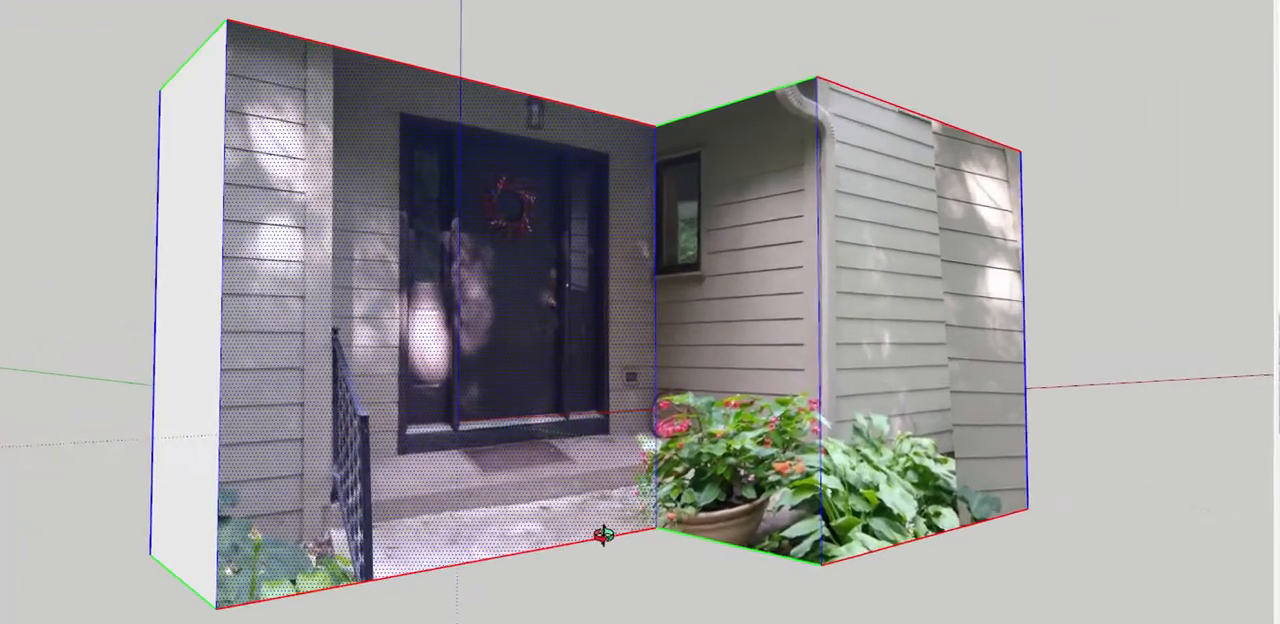
Push the model's bottom face up to the door's base, and pull it down from a new starting face to form a thin base band
mouse_move(604, 536)
middle_mouse_down()
mouse_move(671, 563)
mouse_move(586, 546)
mouse_move(541, 575)
middle_mouse_up()
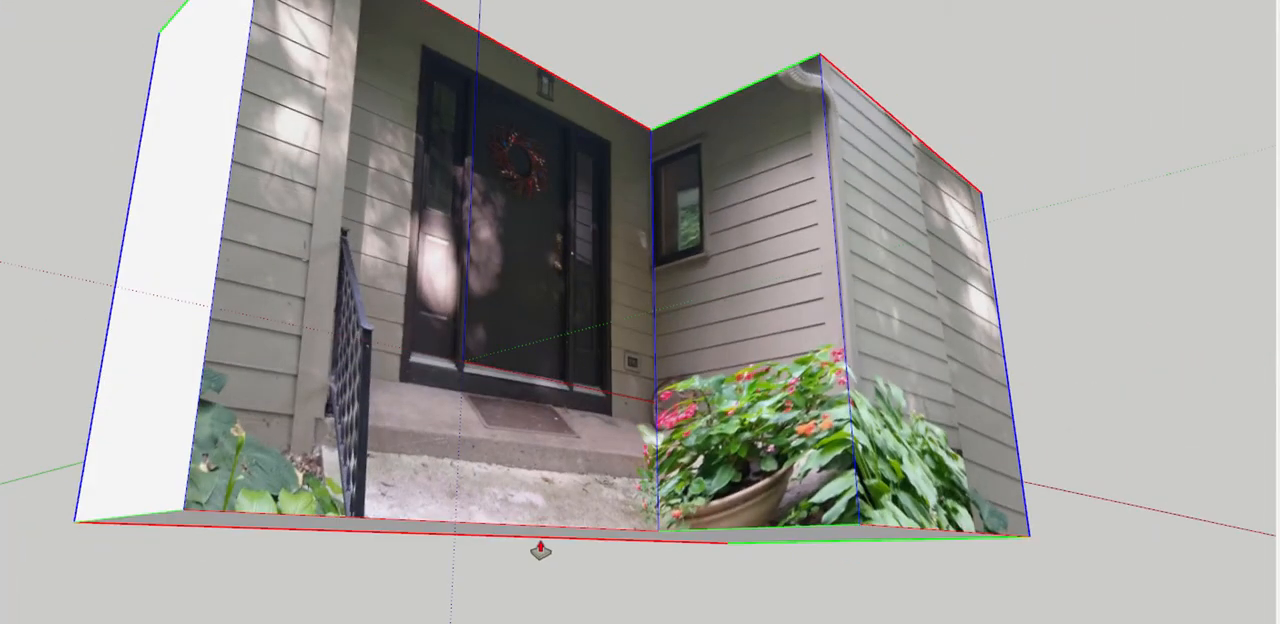
left_click_drag(537, 529, 541, 423)
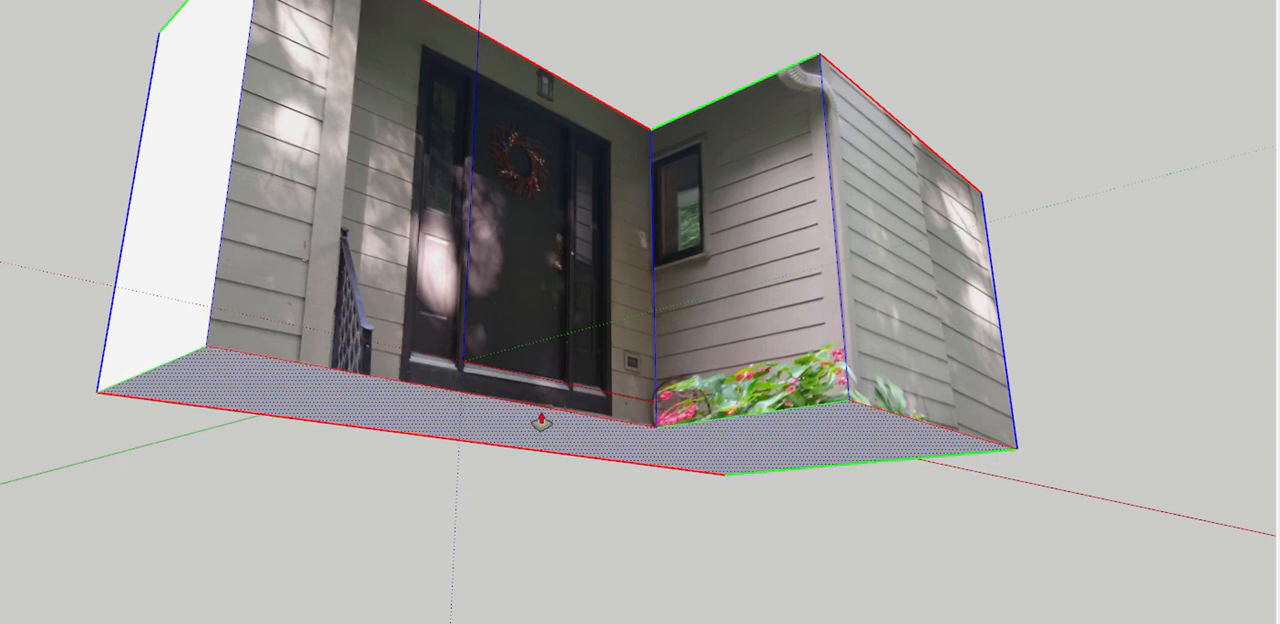
left_click_drag(541, 423, 546, 460)
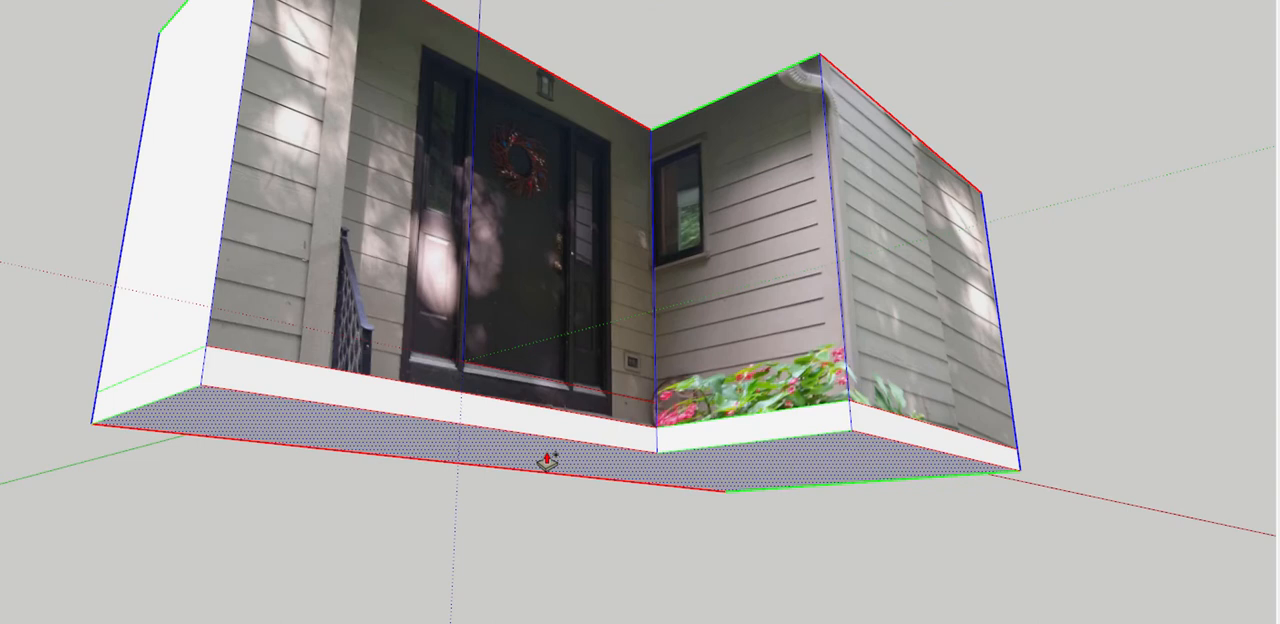
left_click_drag(546, 460, 543, 452)
Pull the band below the door wall forward 5' 5 3/4", flush with the wing's front, to form the porch floor slab
middle_click_drag(523, 457, 455, 573)
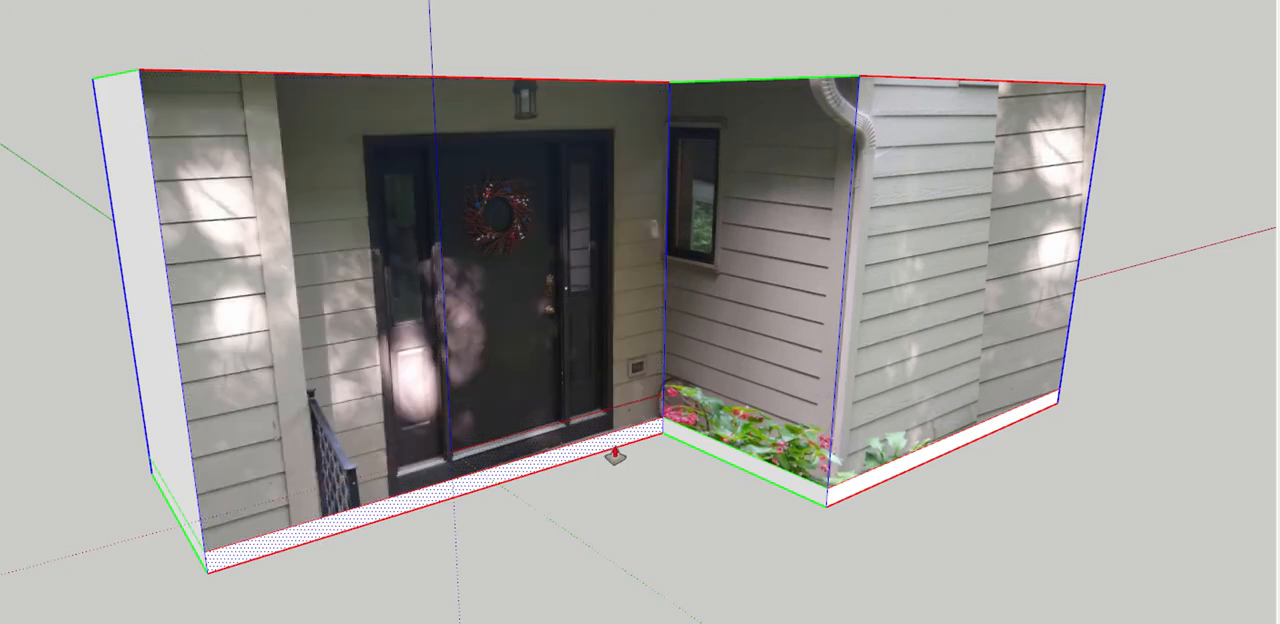
left_click(555, 472)
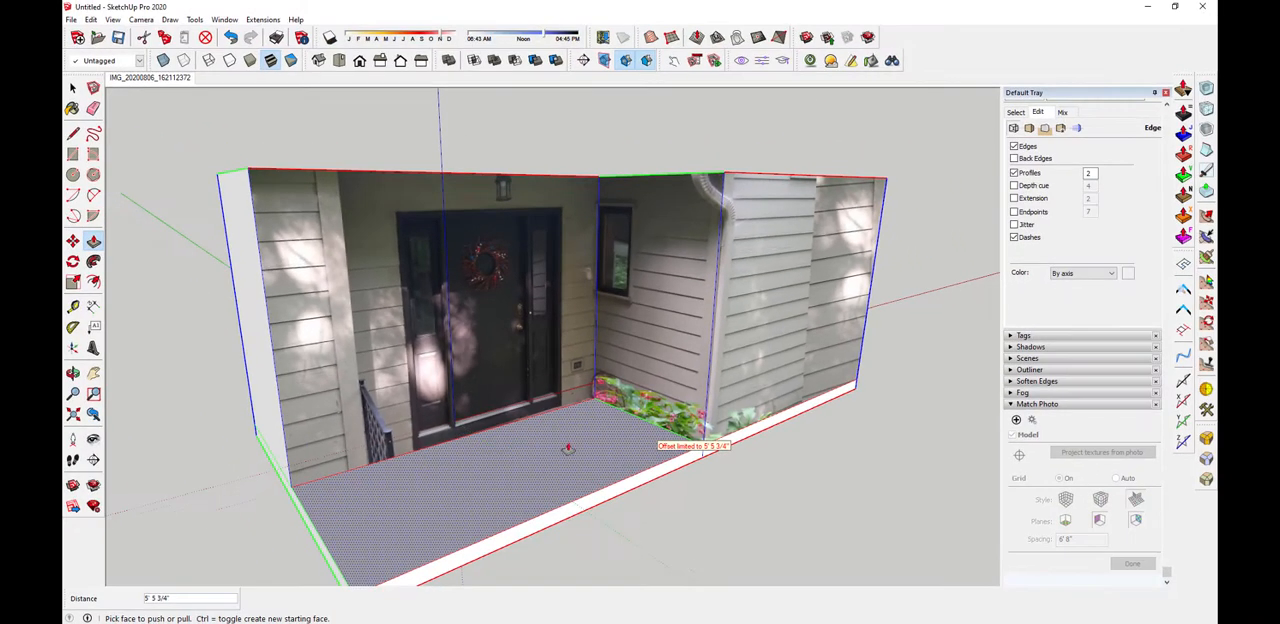
left_click(567, 449)
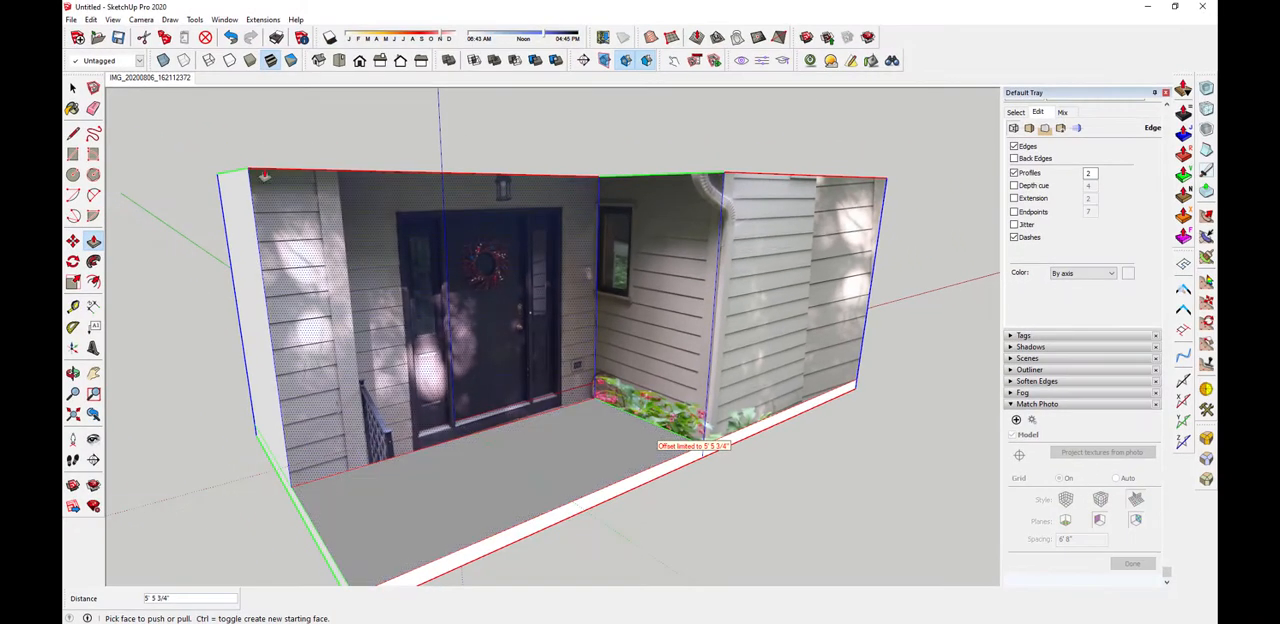
From the matched photo view, project the photo onto the top face of the porch floor slab
left_click(152, 78)
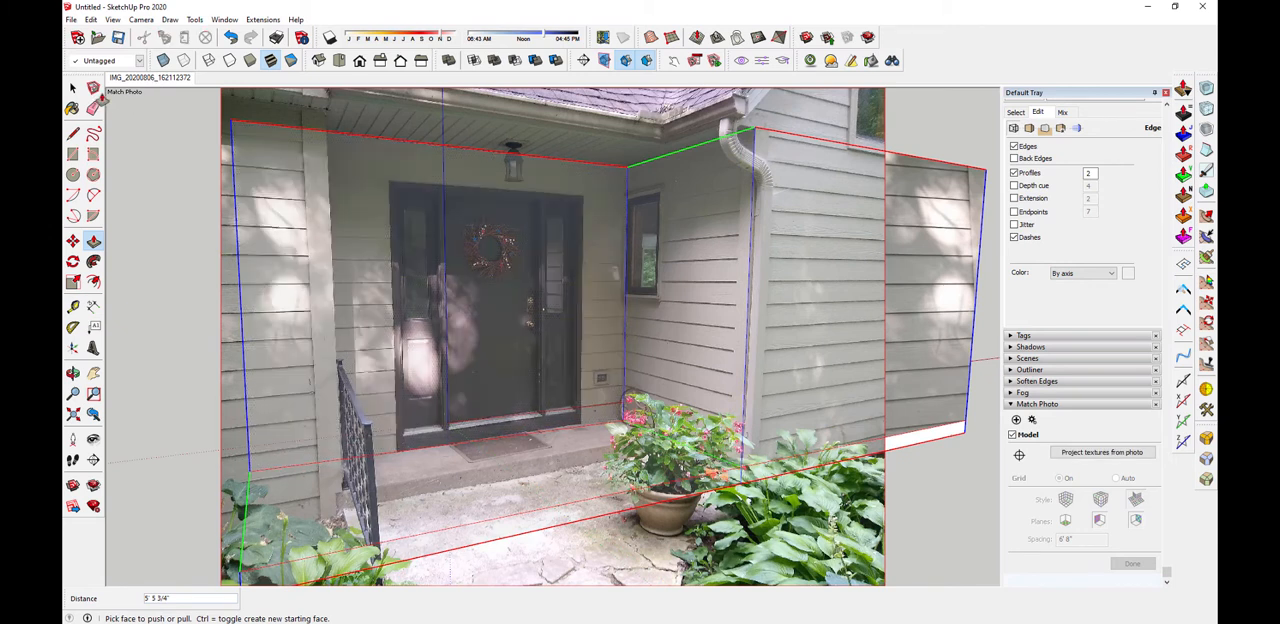
left_click(74, 89)
right_click(492, 494)
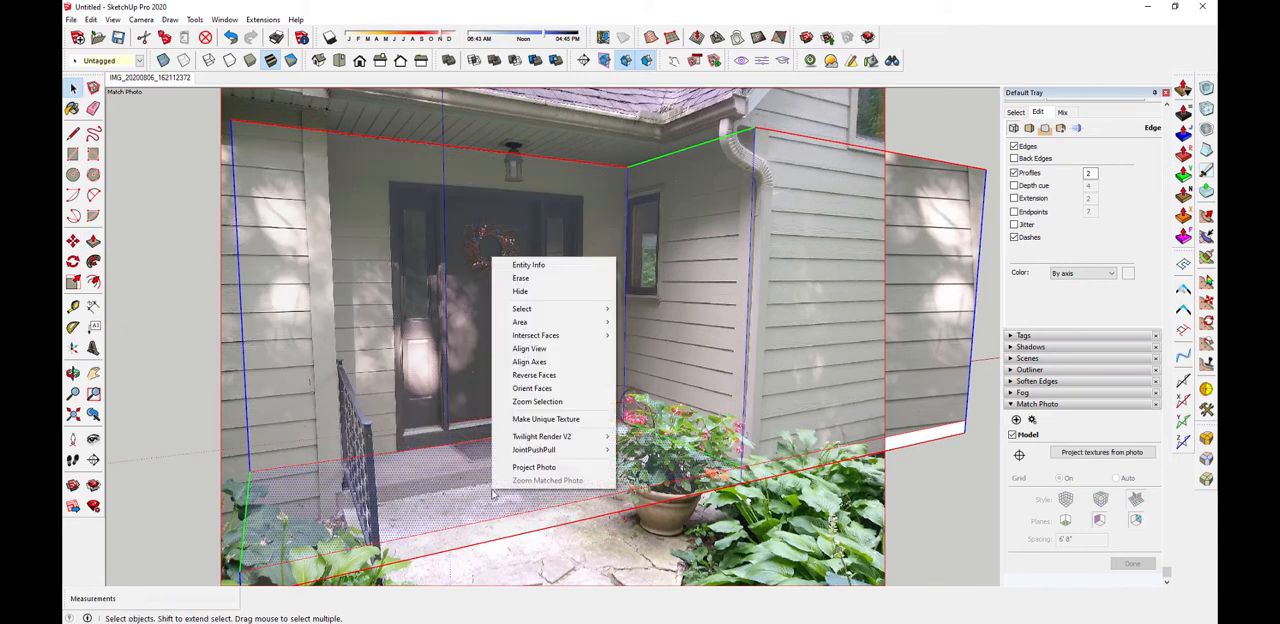
left_click(543, 468)
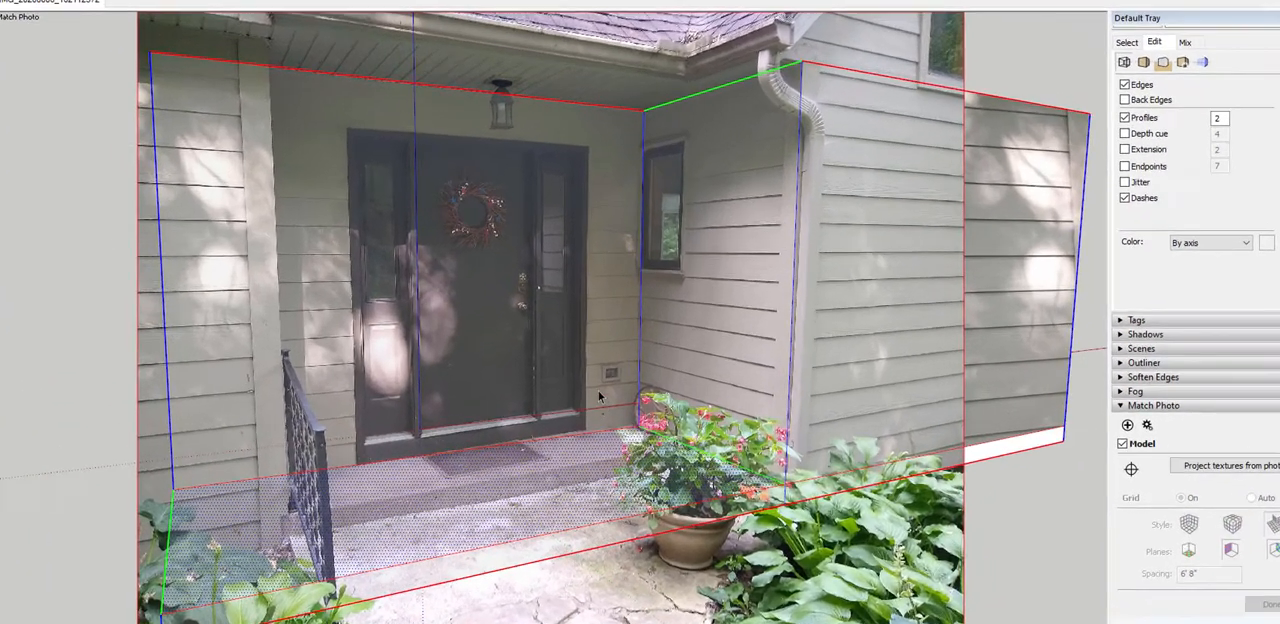
mouse_move(545, 469)
middle_mouse_down()
mouse_move(576, 499)
mouse_move(665, 373)
mouse_move(745, 467)
middle_mouse_up()
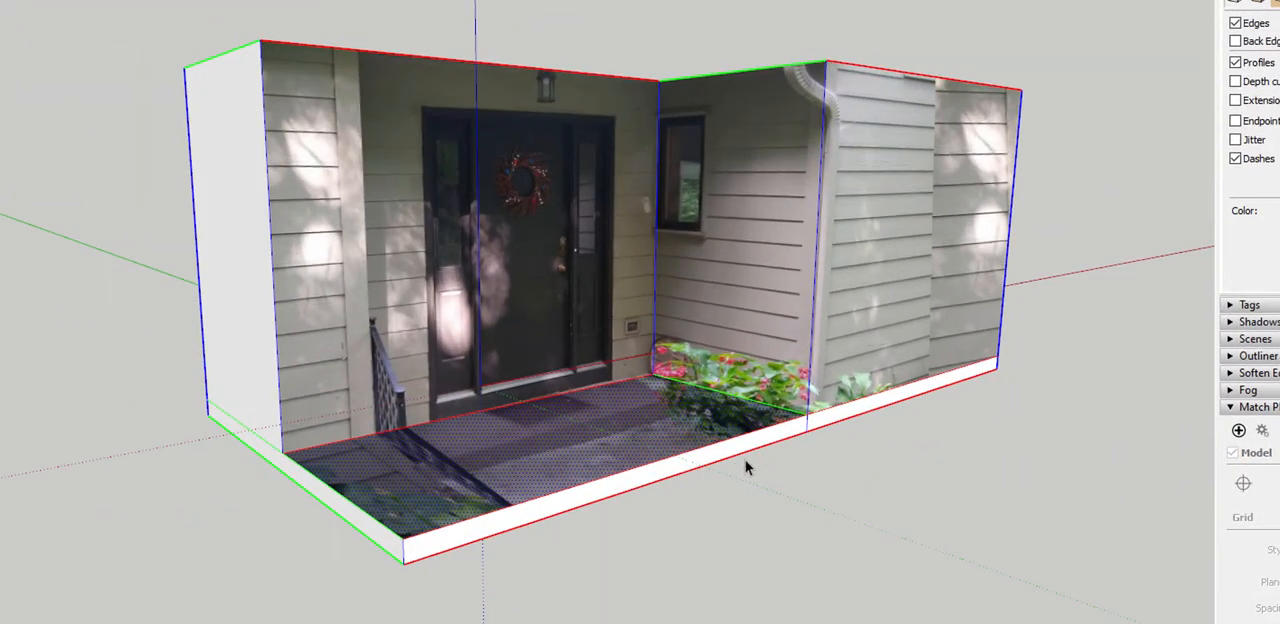
Pull the porch floor's top face up slightly, and push the slab's front face back to the edge of the photographed step
key("b")
left_click(755, 453)
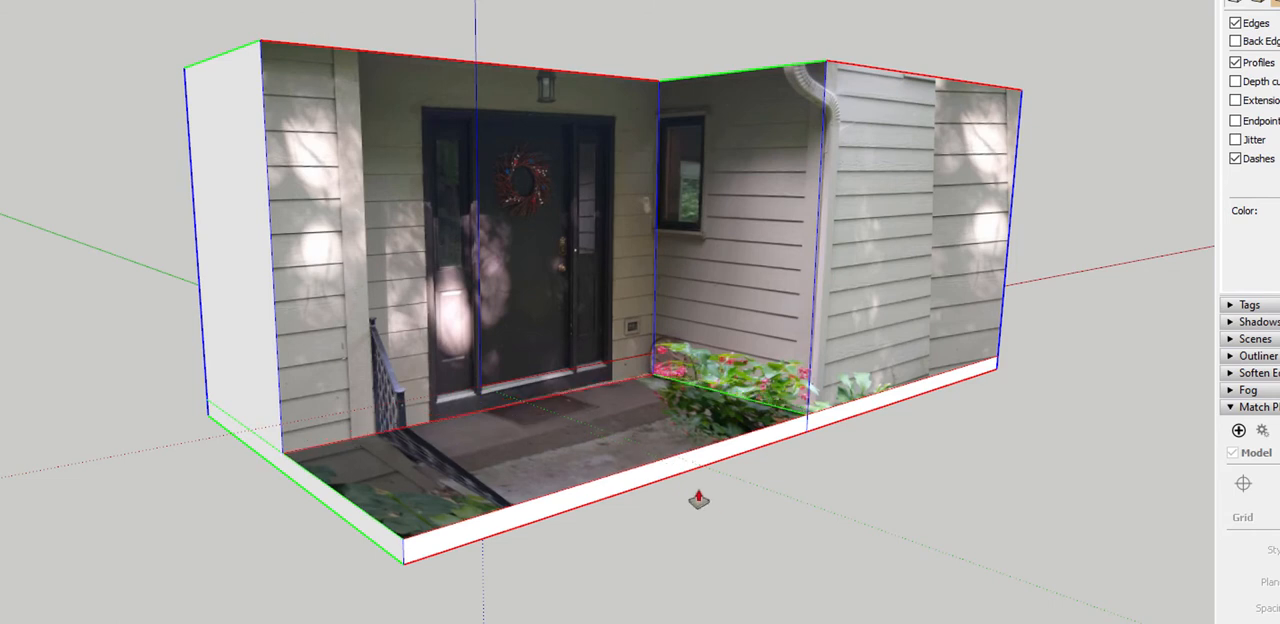
left_click_drag(681, 469, 594, 431)
middle_click_drag(594, 431, 823, 516)
scroll(663, 387, "up", 6)
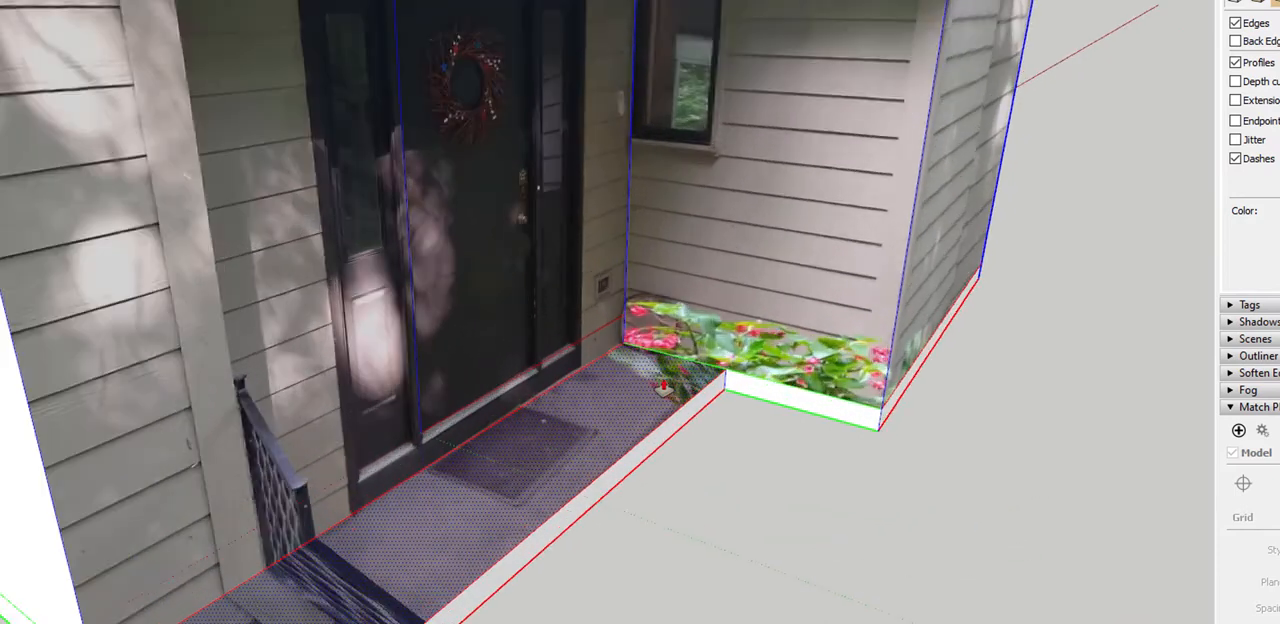
Pull the porch floor slab's front face slightly forward along the photographed step
key("l")
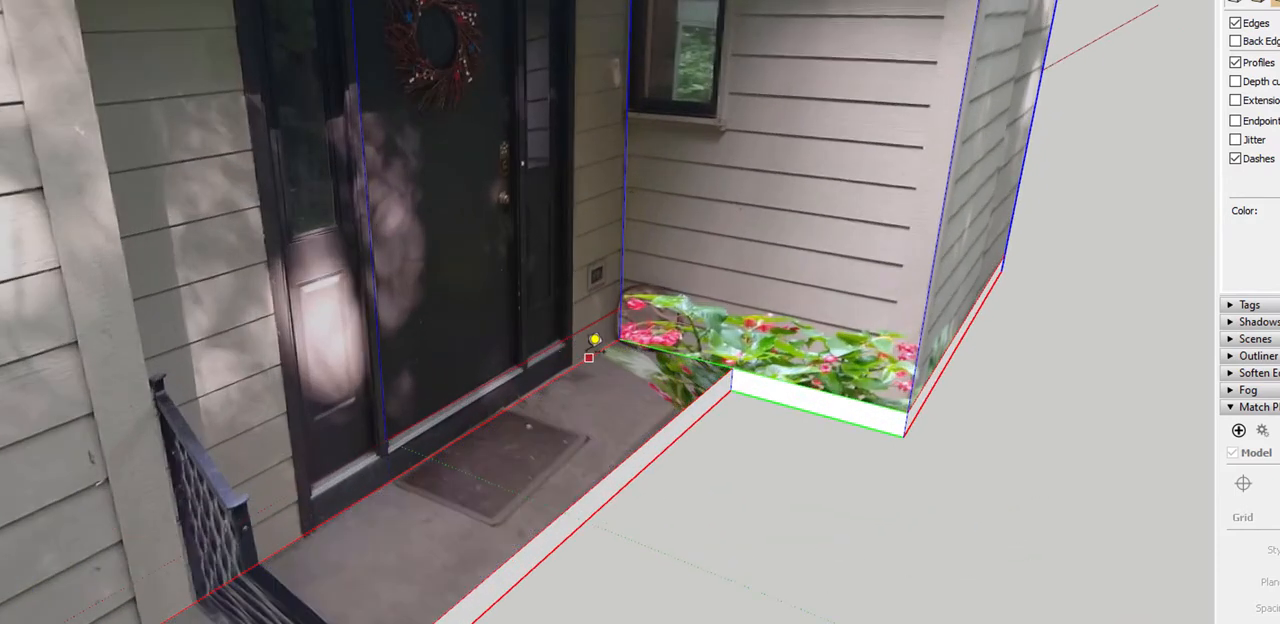
left_click(589, 358)
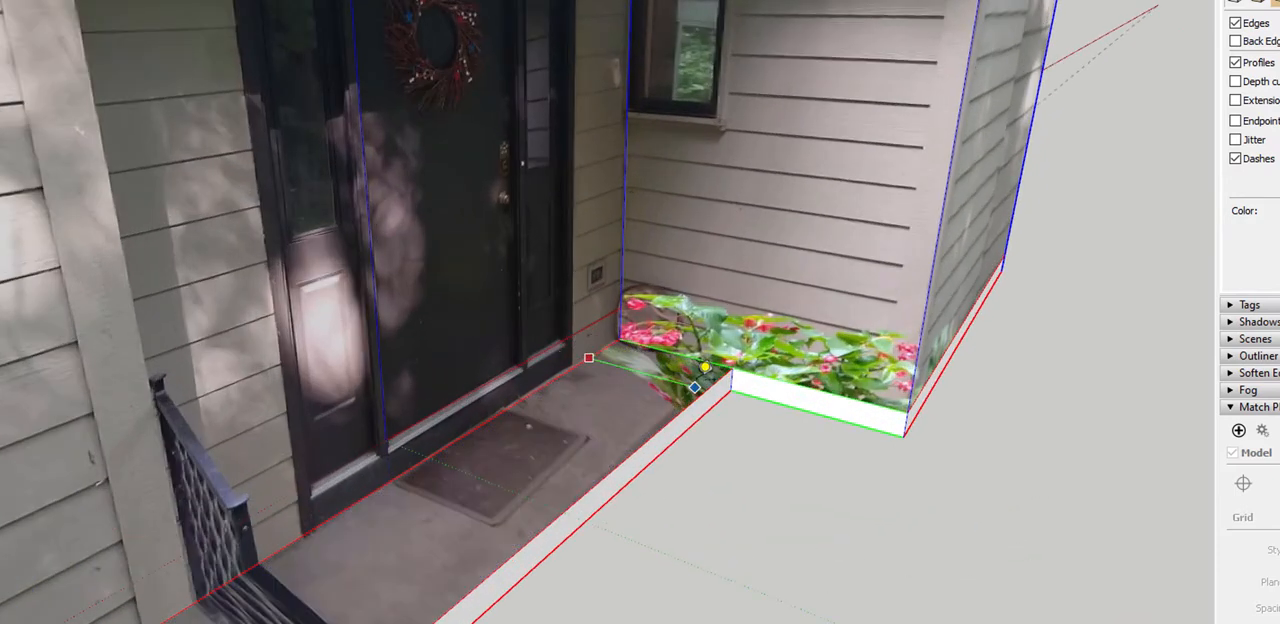
left_click(717, 373)
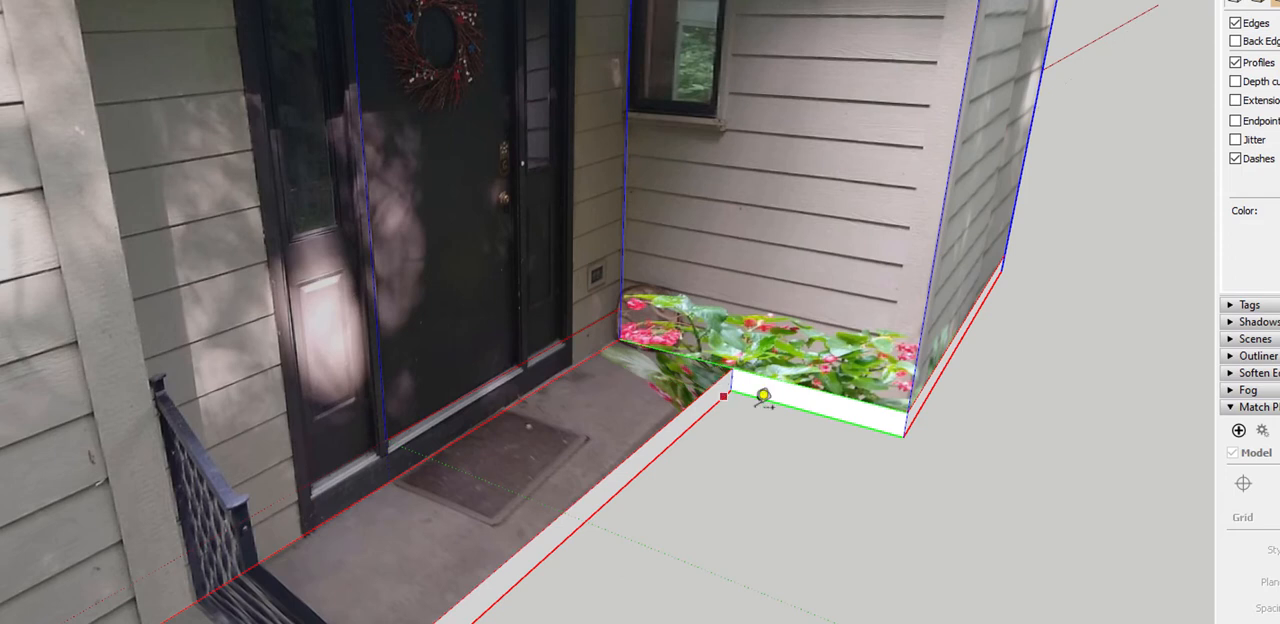
key("p")
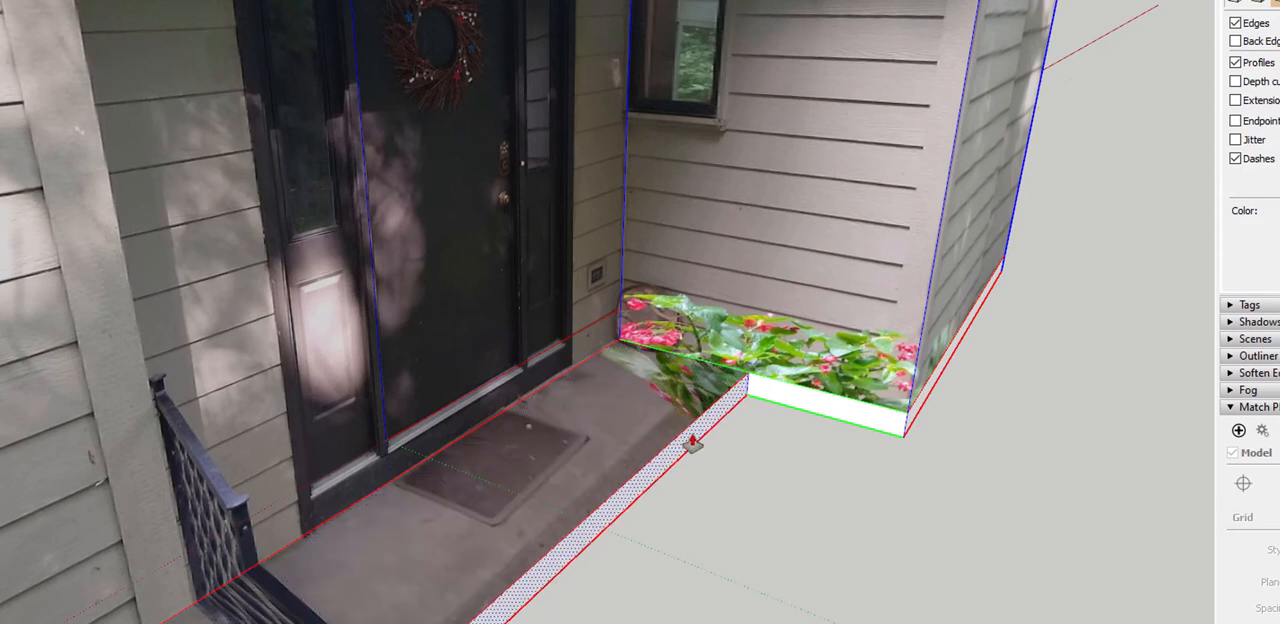
Erase the leftover base band edges across the outer side and back walls of the model
mouse_move(771, 503)
middle_mouse_down()
mouse_move(789, 560)
mouse_move(385, 508)
middle_mouse_up()
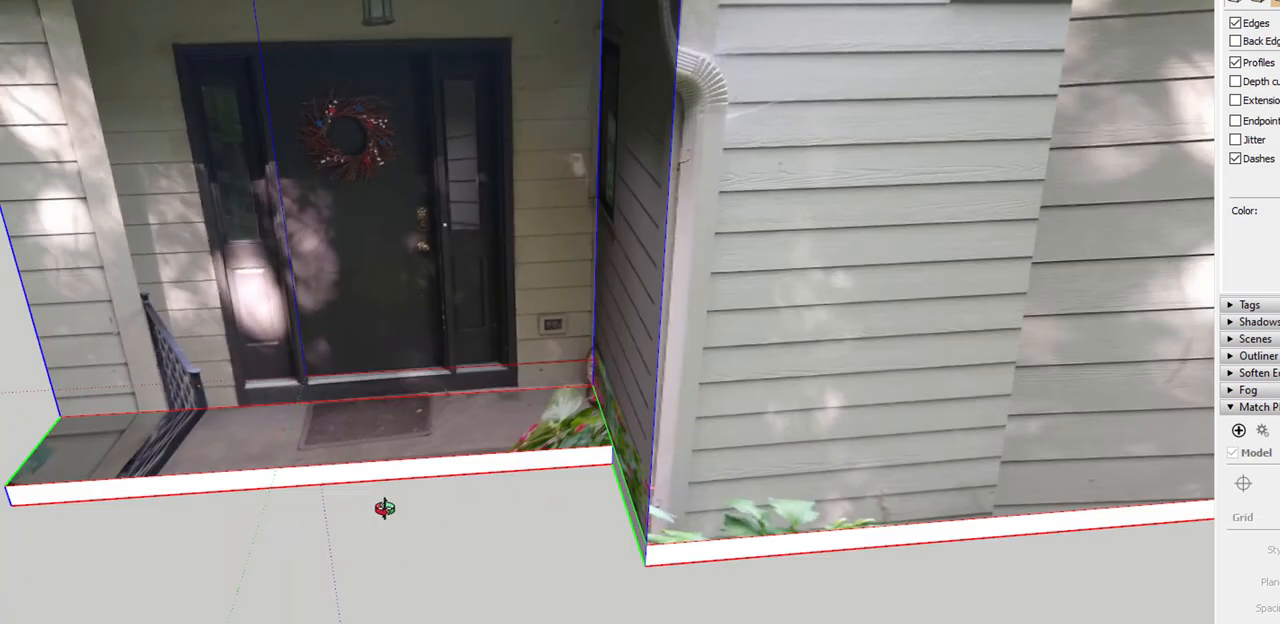
mouse_move(471, 517)
middle_mouse_down()
mouse_move(811, 477)
mouse_move(651, 523)
mouse_move(582, 527)
mouse_move(606, 363)
mouse_move(571, 546)
mouse_move(572, 203)
mouse_move(1026, 389)
mouse_move(1131, 391)
mouse_move(917, 495)
middle_mouse_up()
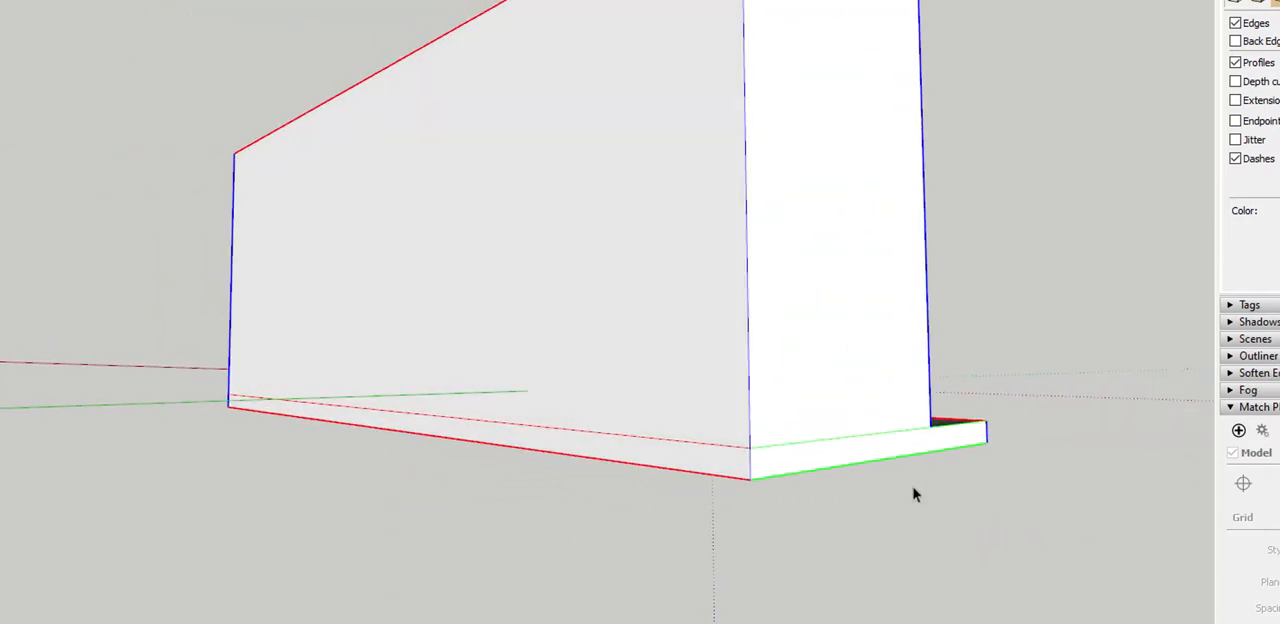
key("e")
left_click(817, 441)
left_click(707, 444)
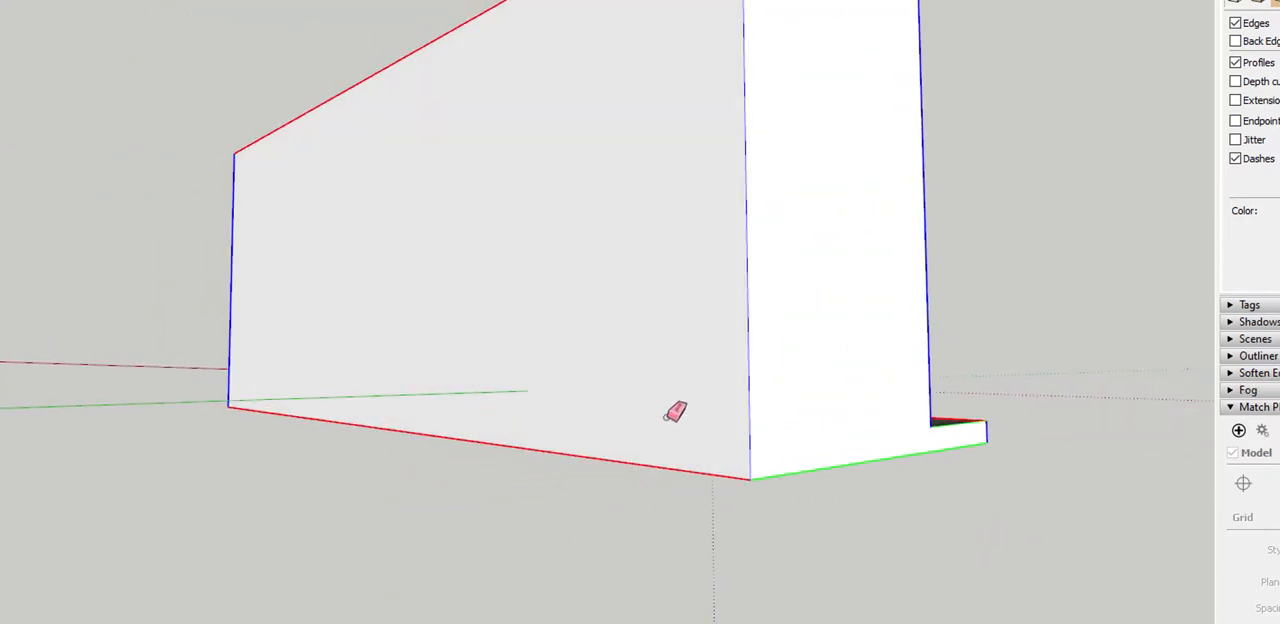
middle_click_drag(667, 418, 1247, 416)
scroll(842, 426, "down", 2)
left_click(196, 441)
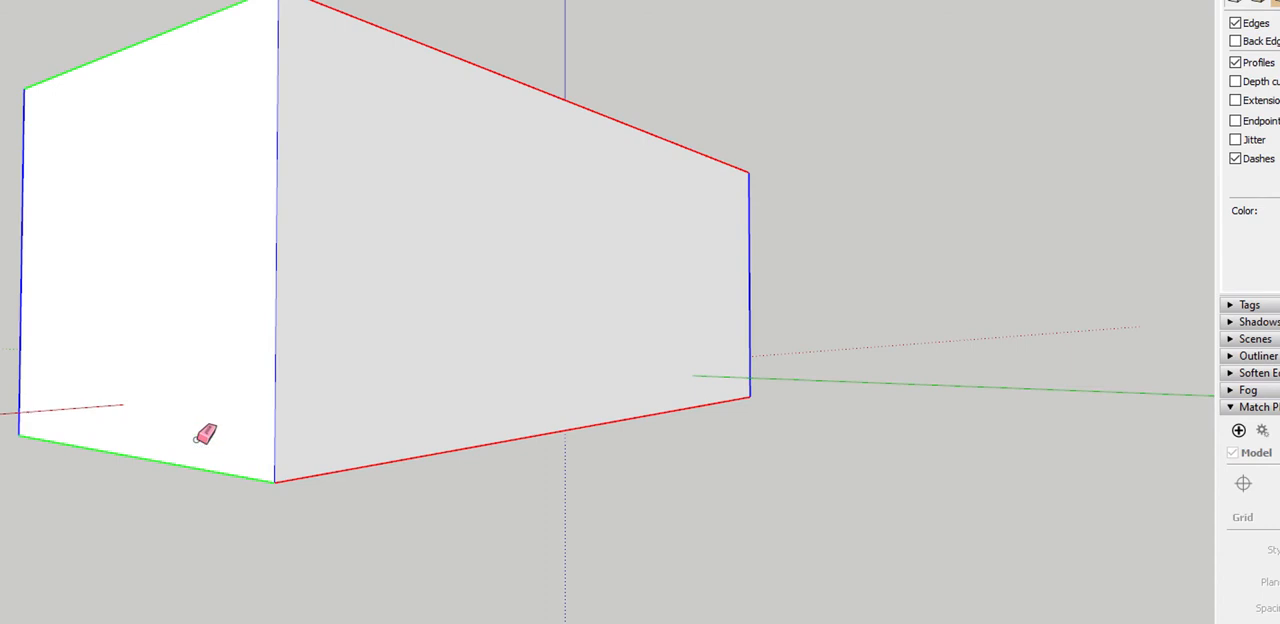
Erase the base band edges along the wing's front face and its porch-side wall
middle_click_drag(205, 433, 657, 449)
scroll(700, 495, "up", 2)
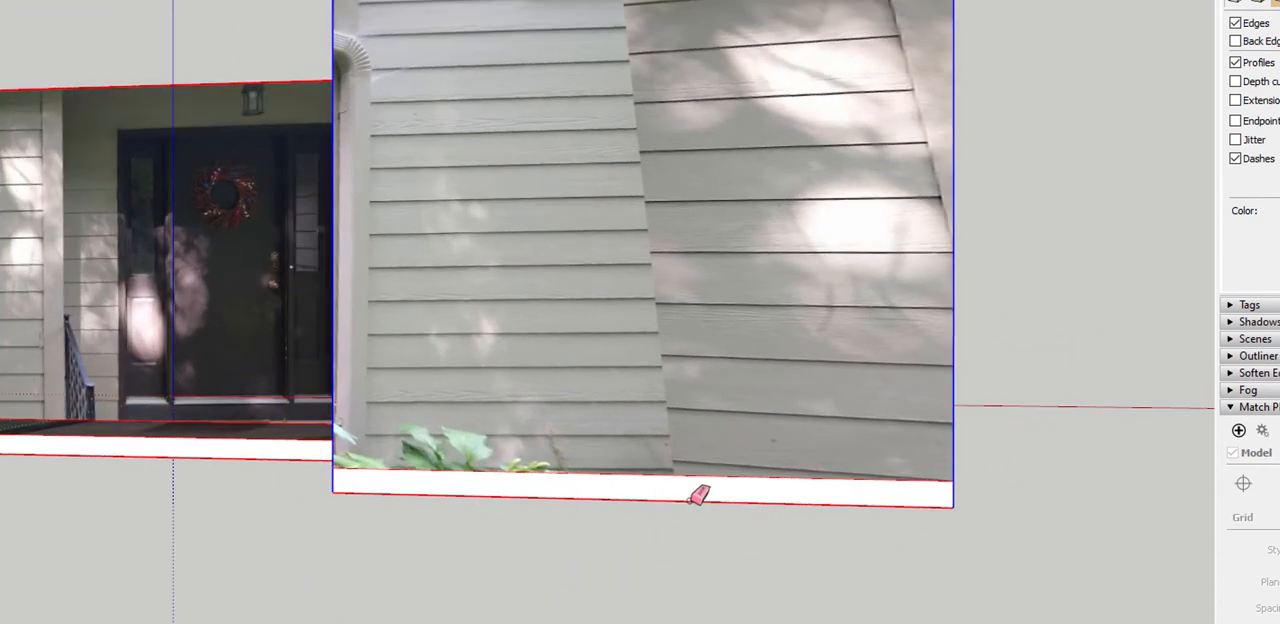
left_click(678, 475)
middle_click_drag(541, 416, 1135, 455)
left_click(660, 485)
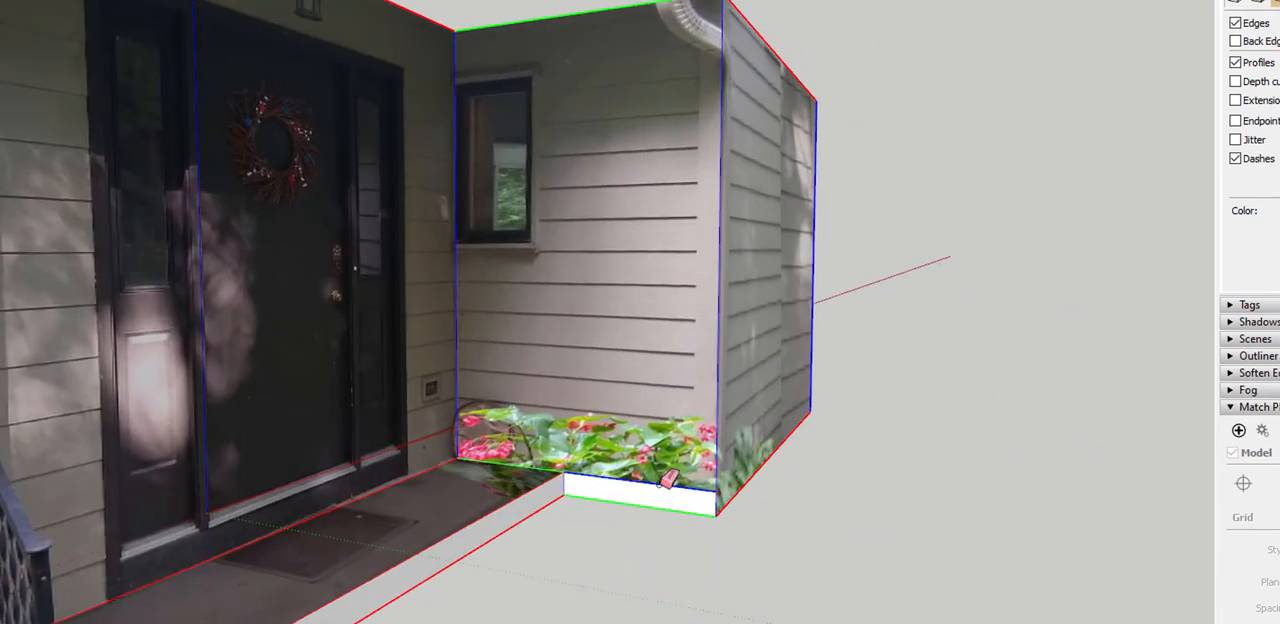
left_click(667, 481)
From the matched photo view, project the photo onto the wing's porch-side wall
scroll(560, 505, "down", 2)
scroll(535, 509, "up", 1)
scroll(529, 509, "down", 2)
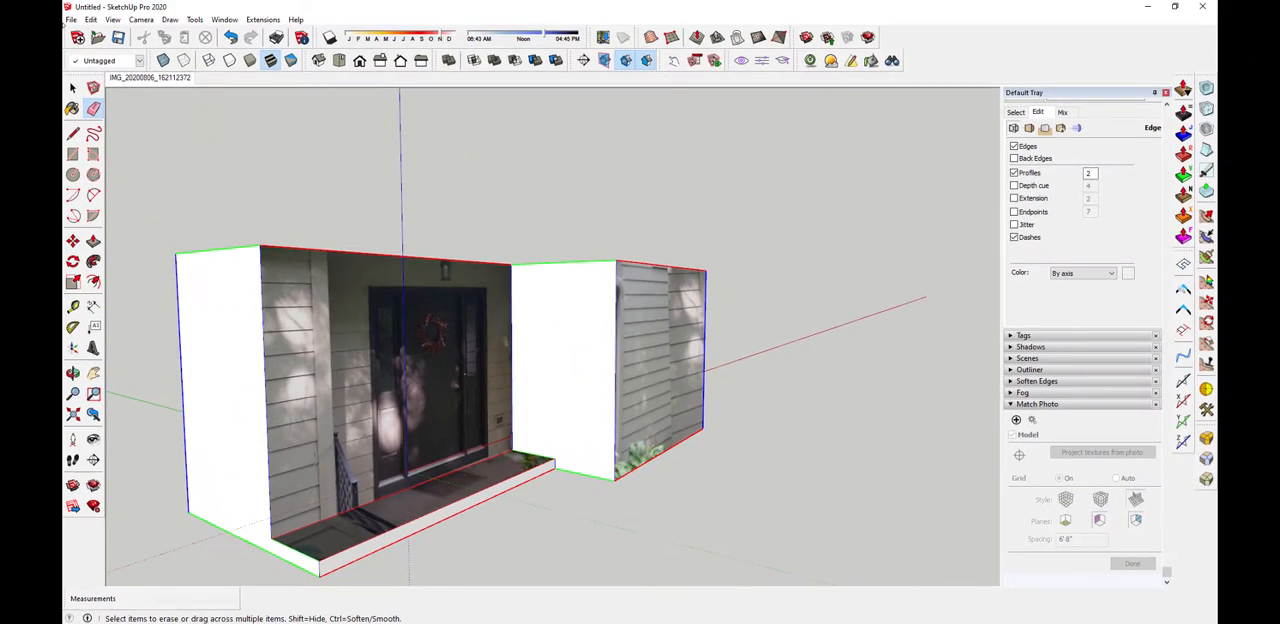
left_click(155, 79)
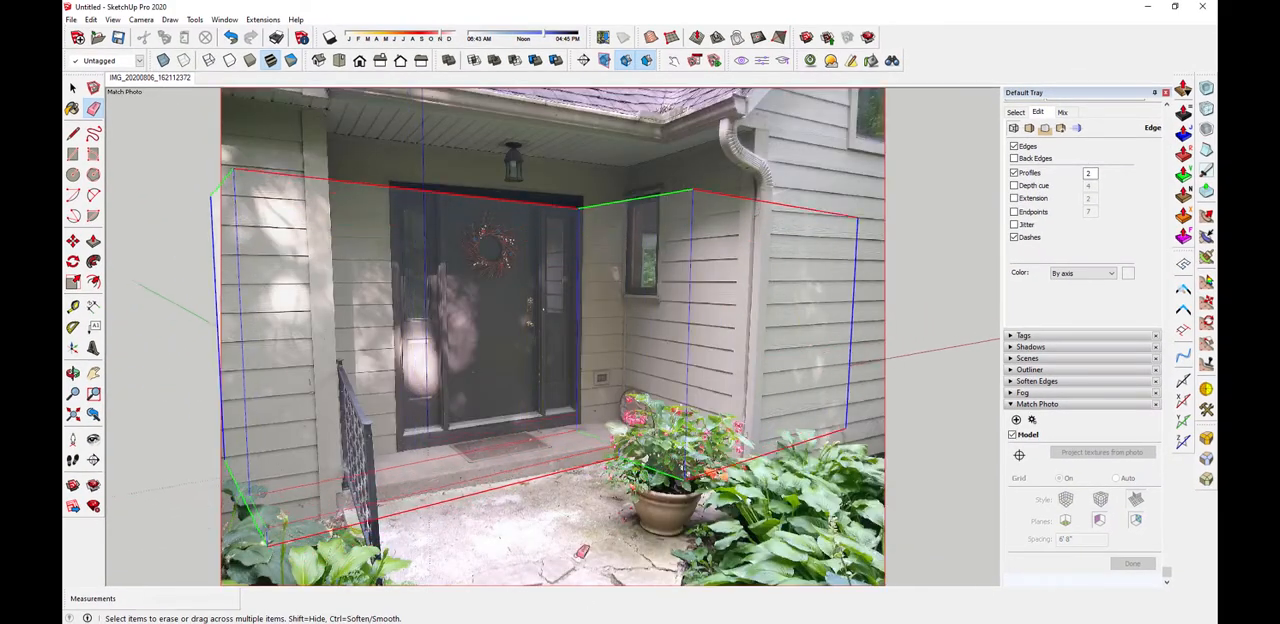
key("space")
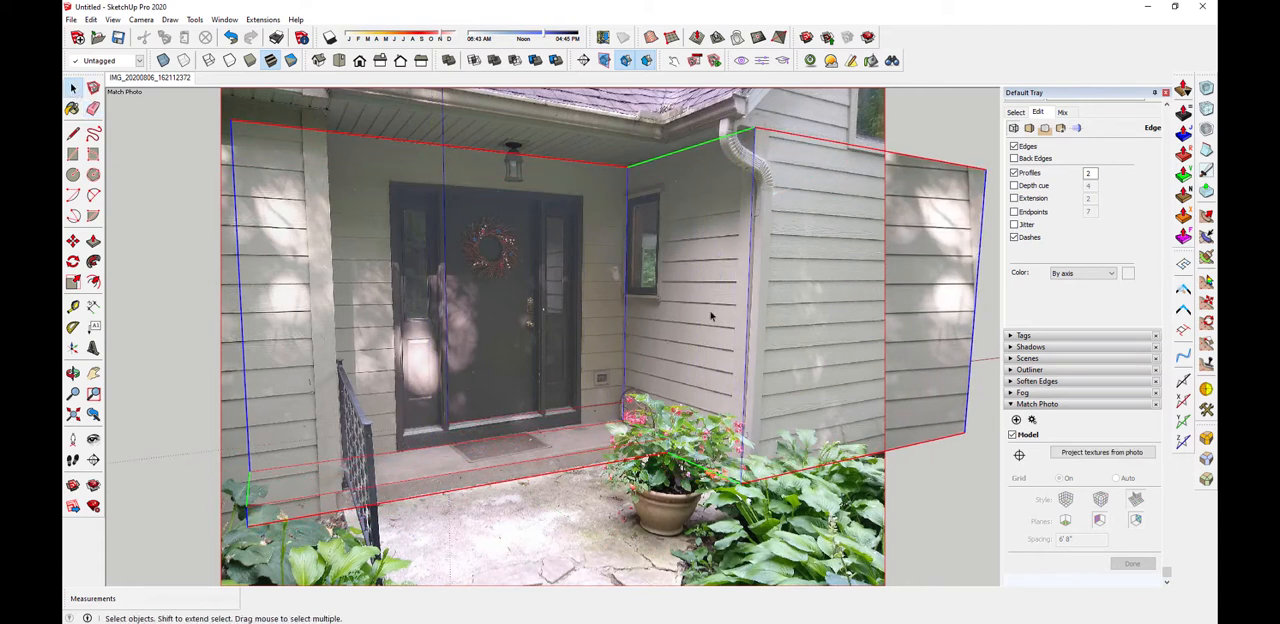
right_click(711, 316)
left_click(757, 517)
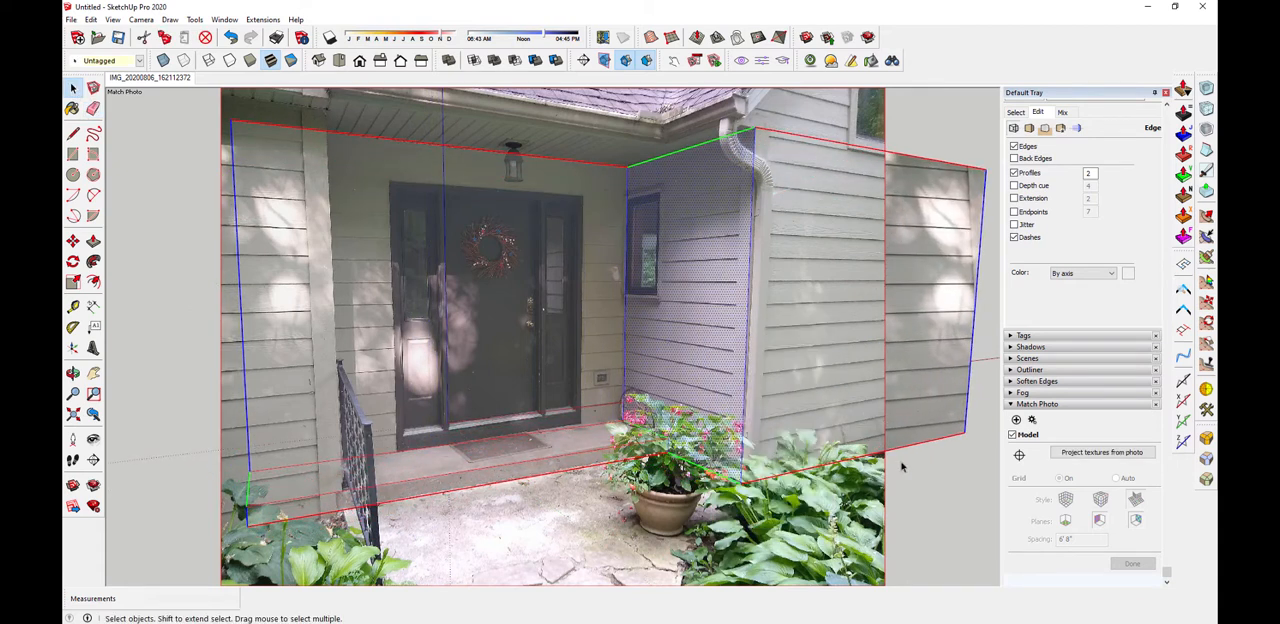
Examine the photo textures on the entry walls and porch floor from several angles, and compare the wing with the second photo
scroll(632, 338, "down", 2)
middle_click_drag(632, 338, 606, 368)
scroll(606, 368, "up", 2)
scroll(600, 368, "down", 2)
middle_click_drag(530, 362, 459, 358)
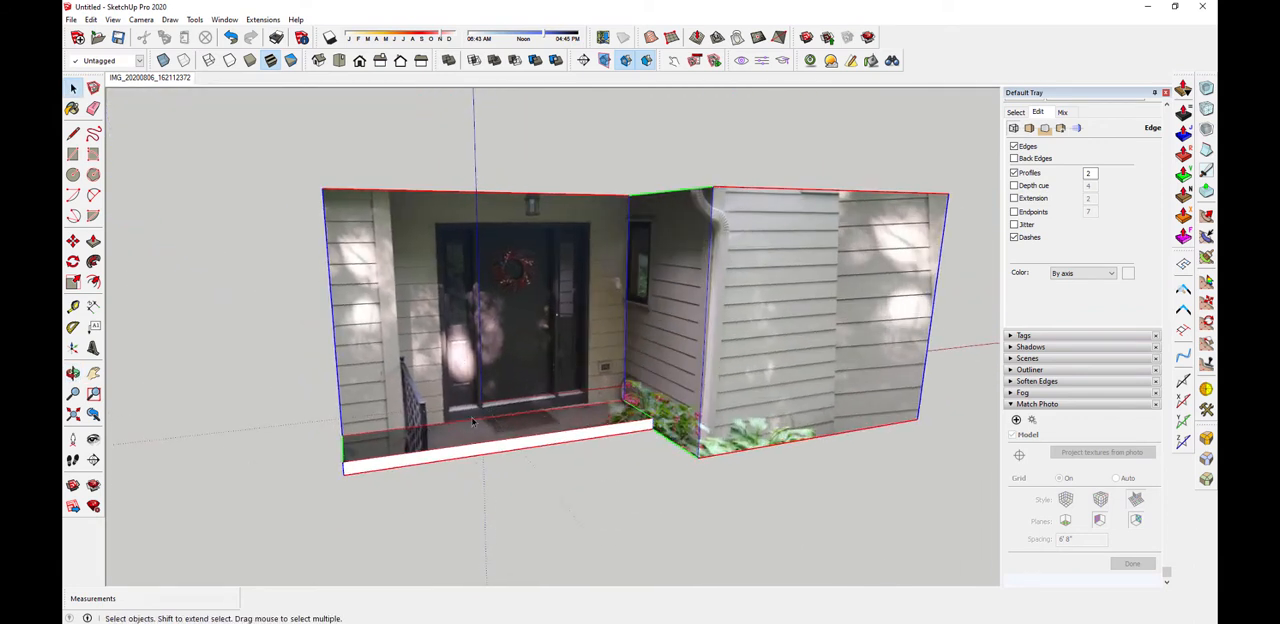
middle_click_drag(473, 421, 694, 472)
scroll(726, 450, "up", 2)
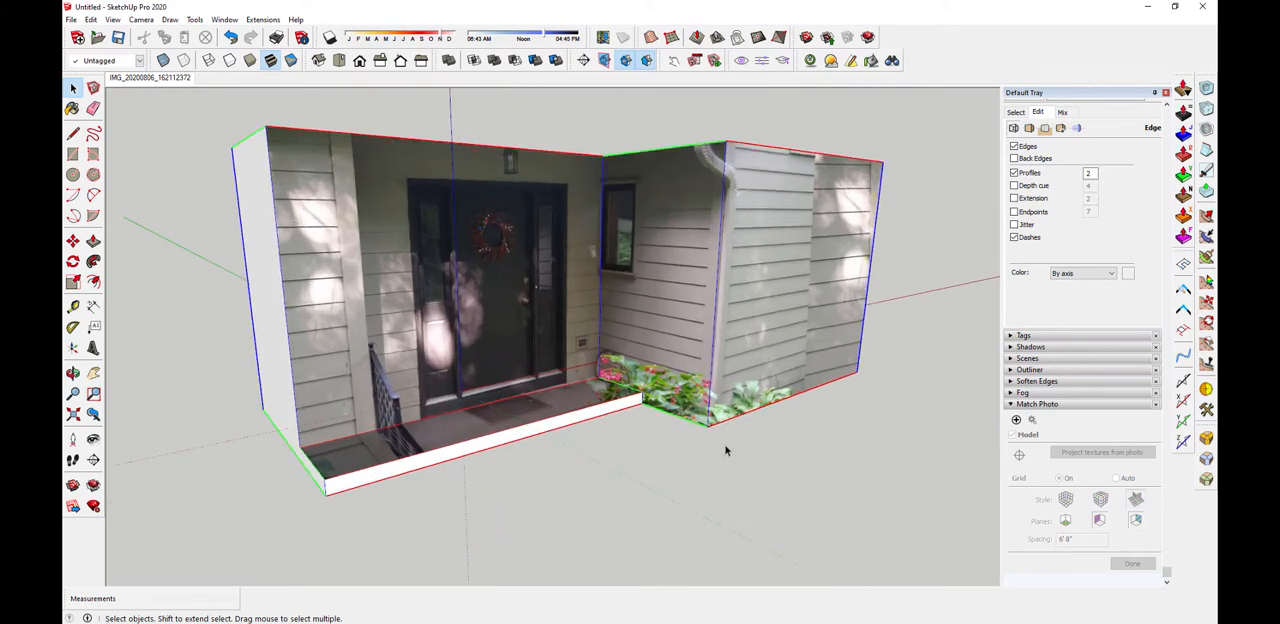
scroll(474, 397, "down", 3)
middle_click_drag(474, 397, 552, 333)
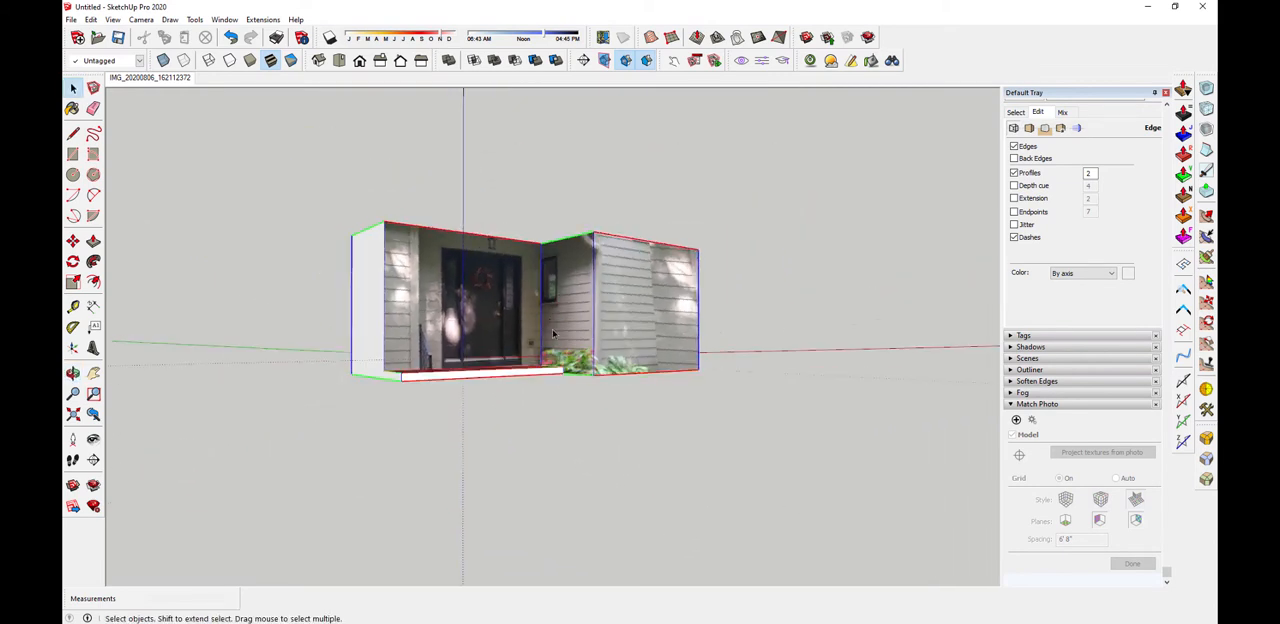
scroll(614, 212, "up", 2)
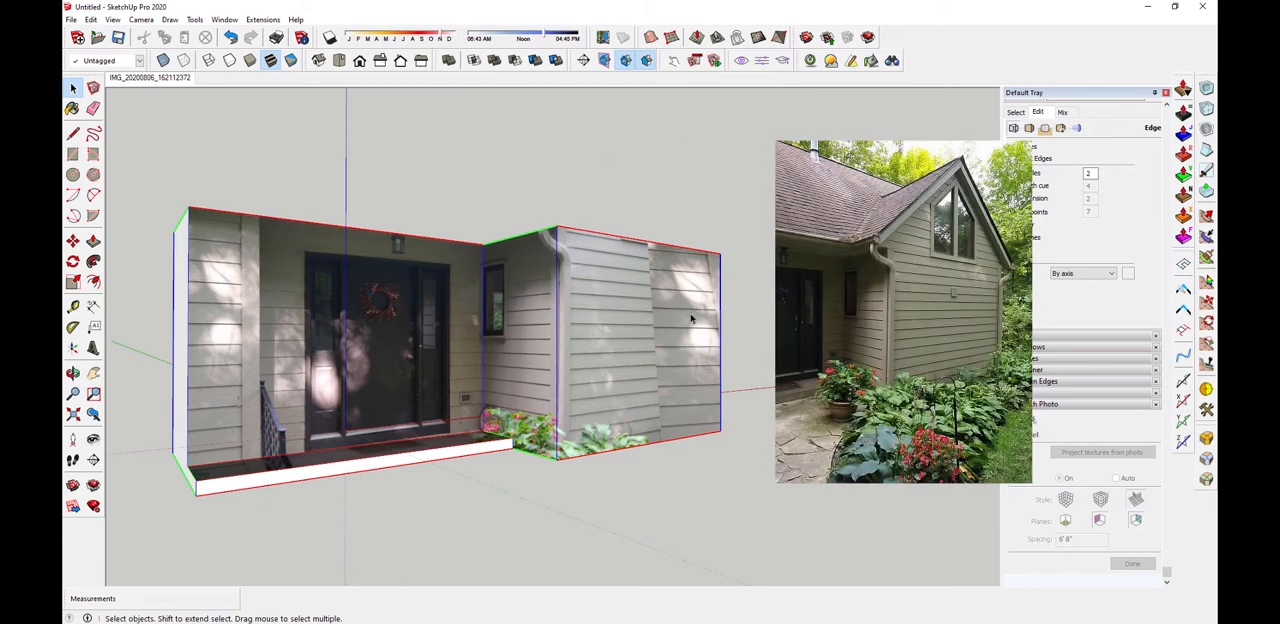
middle_click_drag(450, 410, 449, 413)
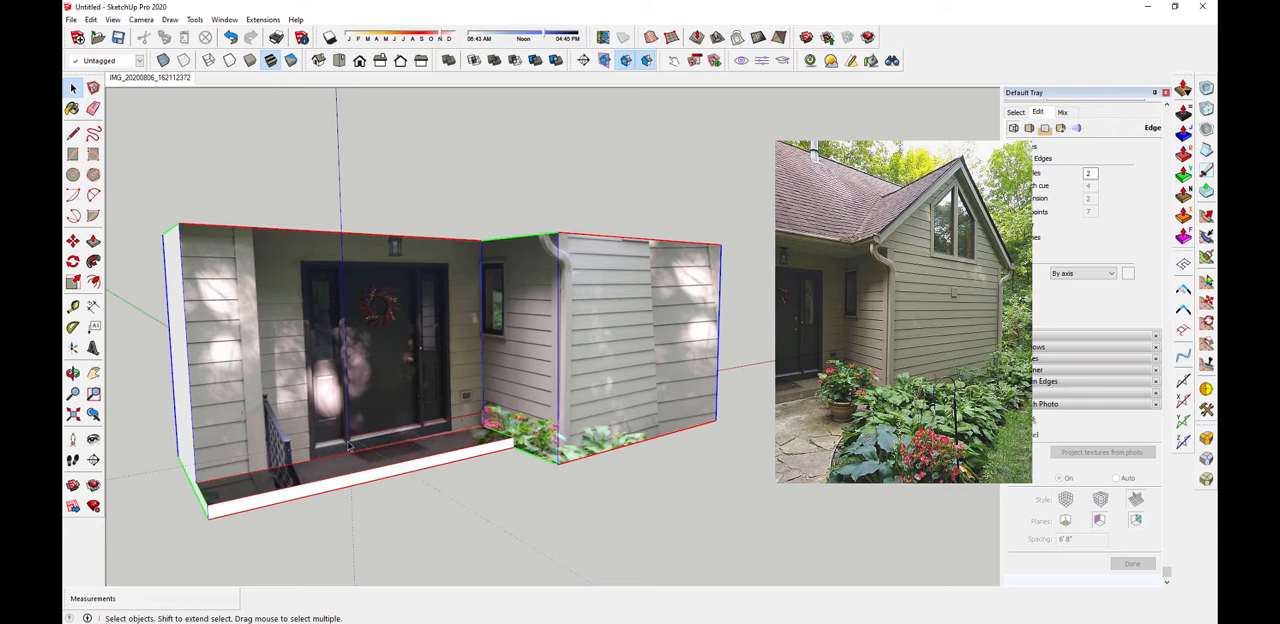
scroll(352, 456, "up", 3)
scroll(352, 456, "up", 1)
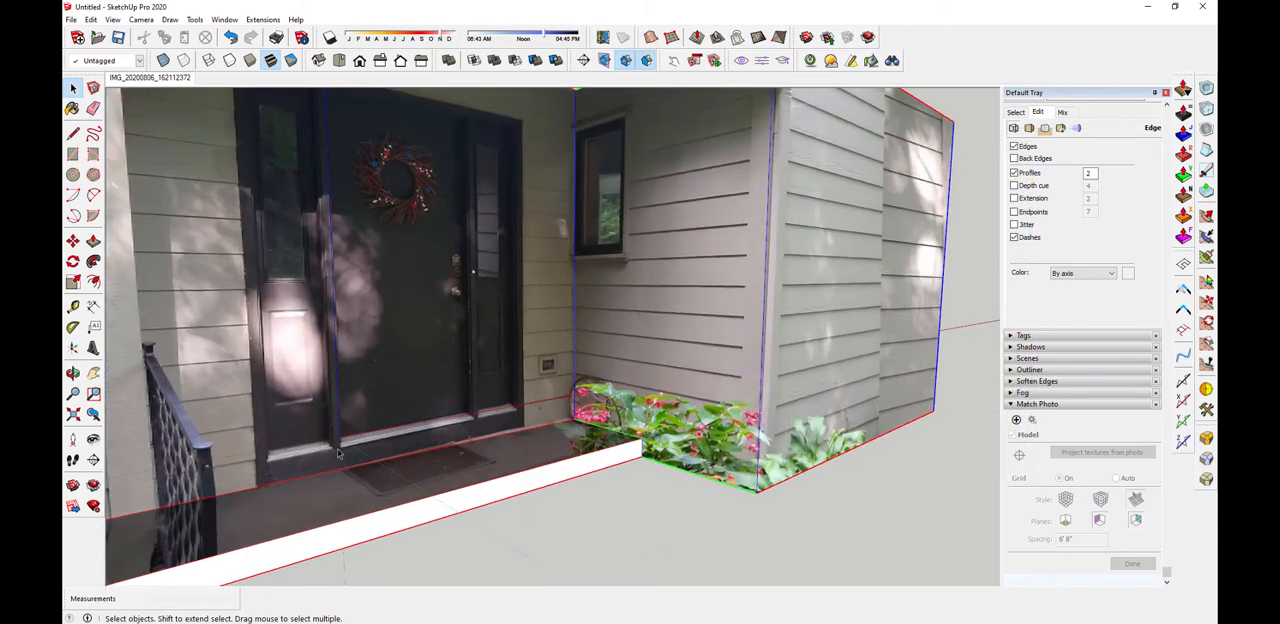
scroll(329, 452, "down", 5)
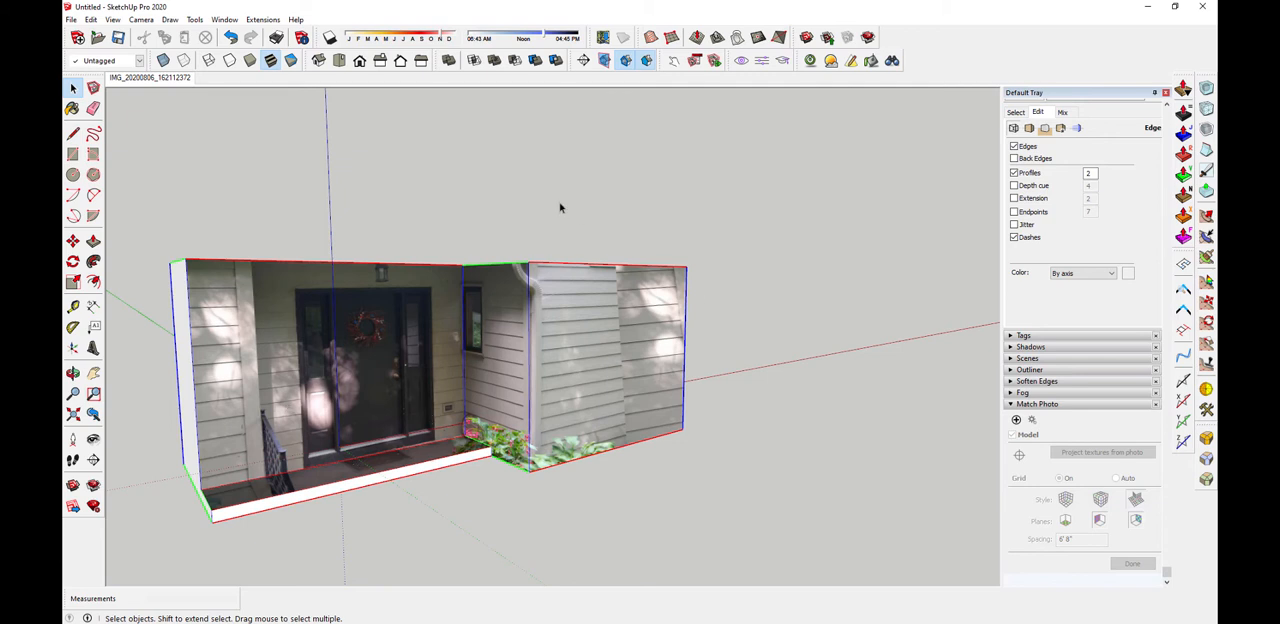
Move the drawing axes' origin to the wing's upper front corner beside the porch, with the red axis along the front top edge
middle_click_drag(543, 296, 543, 313)
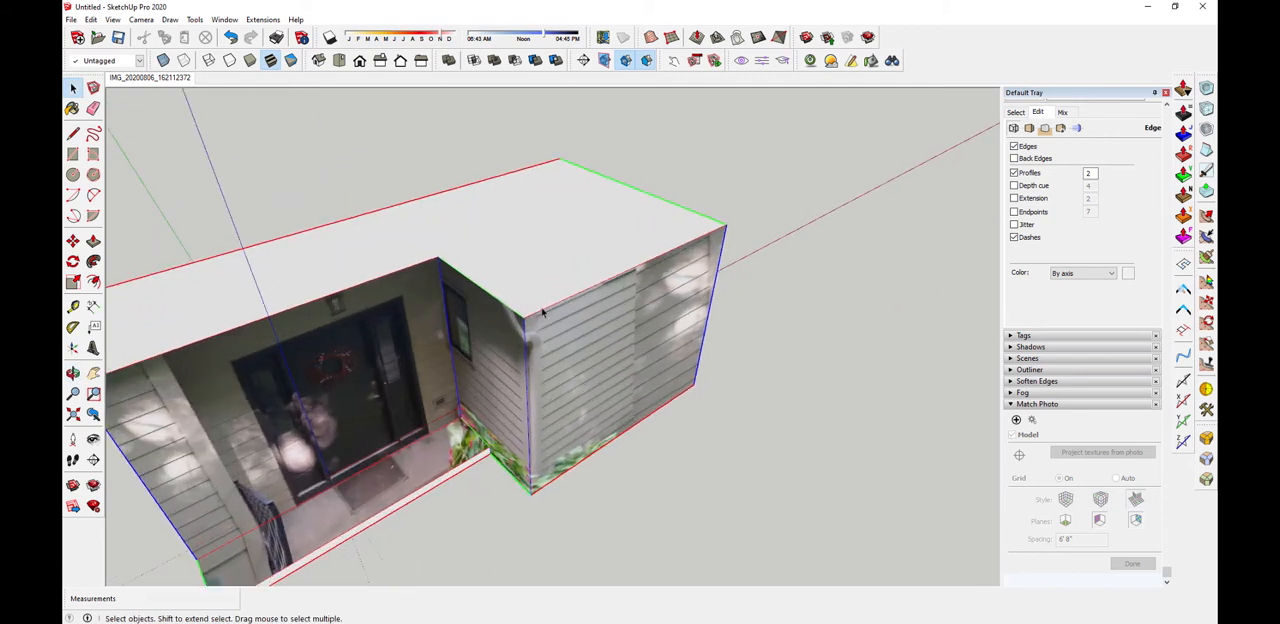
left_click(73, 347)
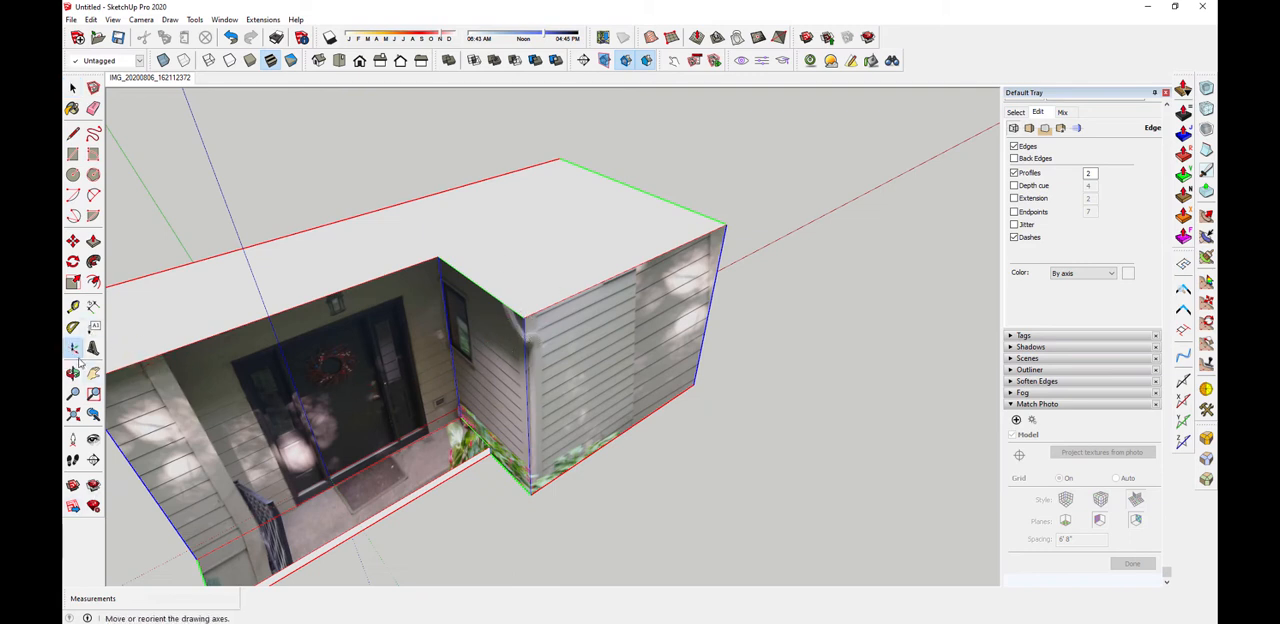
left_click(524, 318)
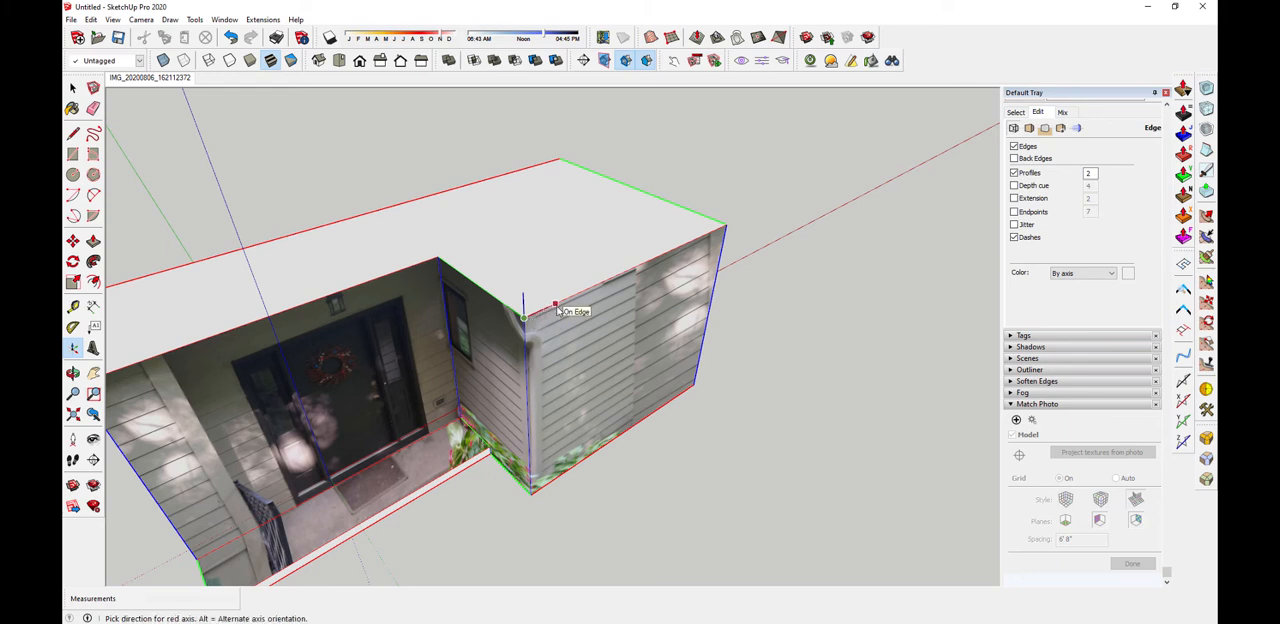
left_click(557, 311)
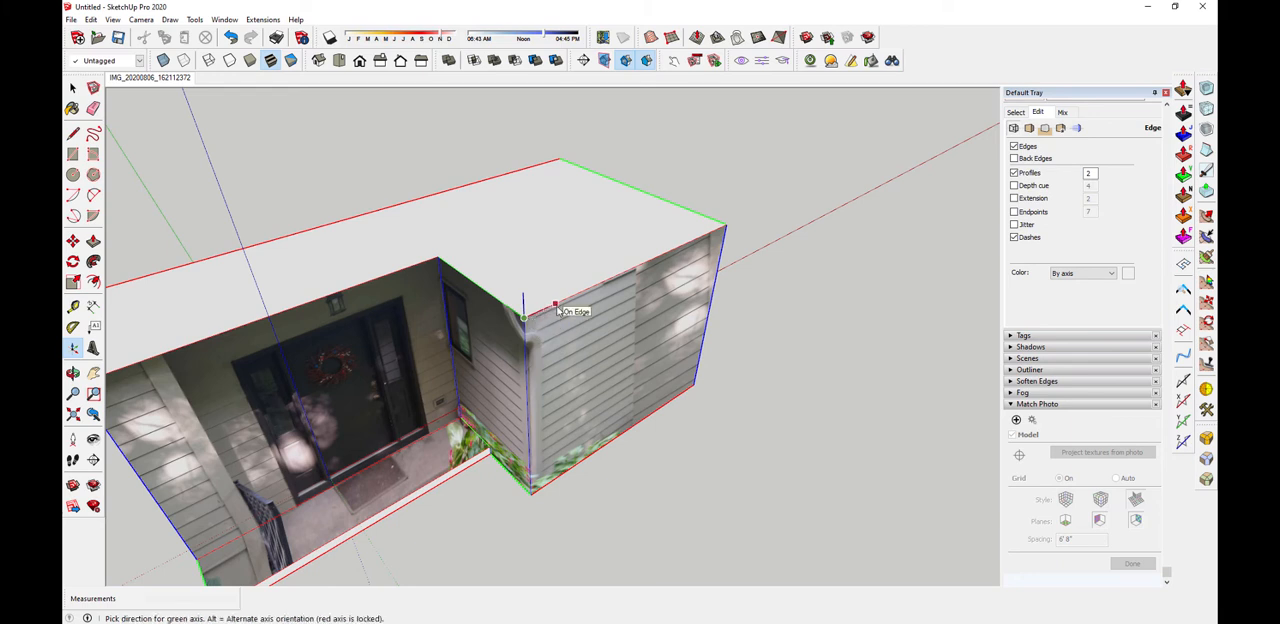
left_click(558, 312)
middle_click_drag(562, 314, 524, 432)
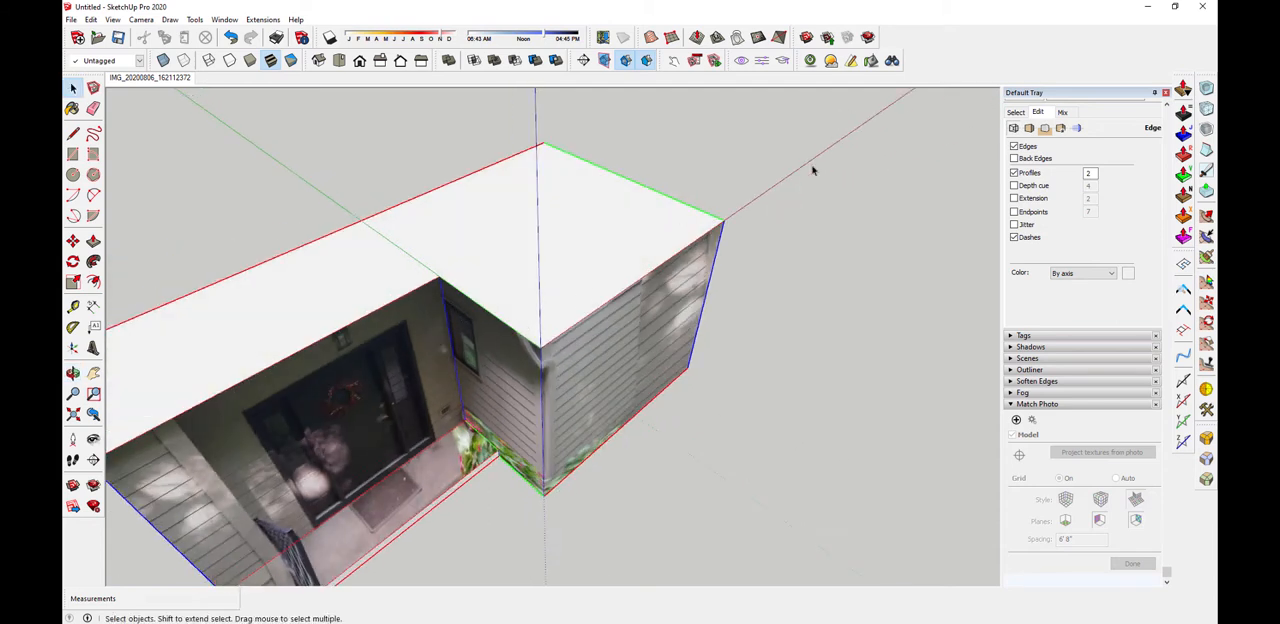
Turn the model to roughly the second photo's angle and import IMG_20200806_162119506_MP.jpg as a new matched photo
scroll(482, 446, "down", 5)
middle_click_drag(506, 557, 515, 308)
scroll(529, 423, "up", 2)
middle_click_drag(529, 423, 528, 392)
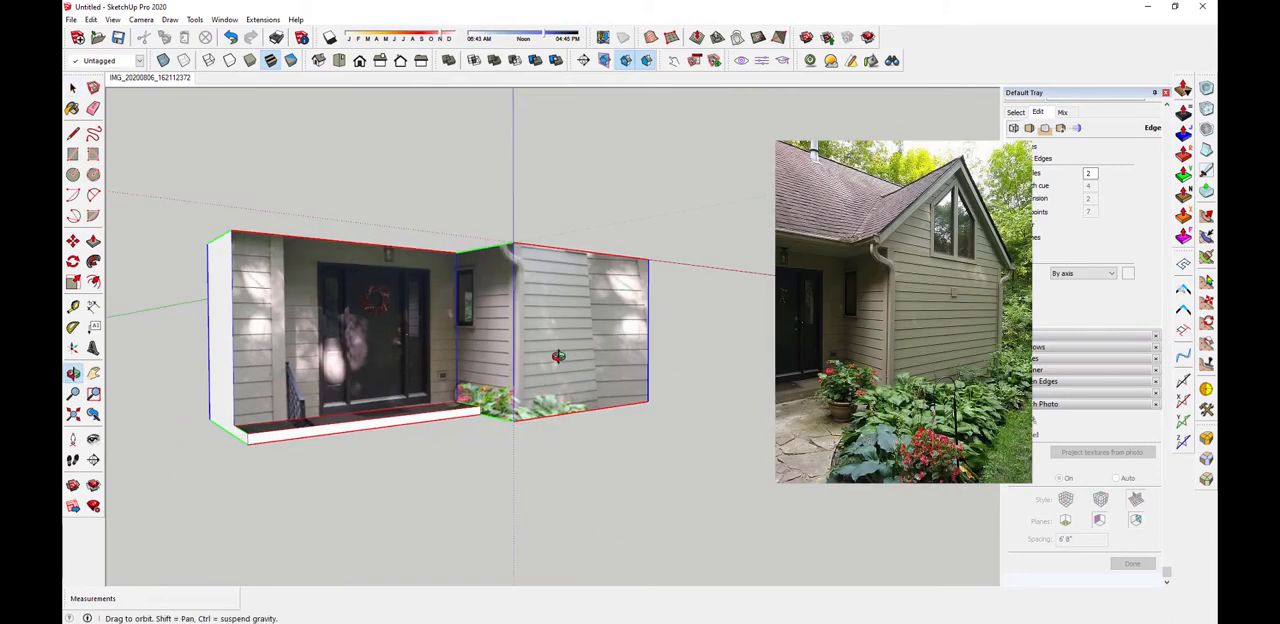
middle_click_drag(627, 352, 555, 384)
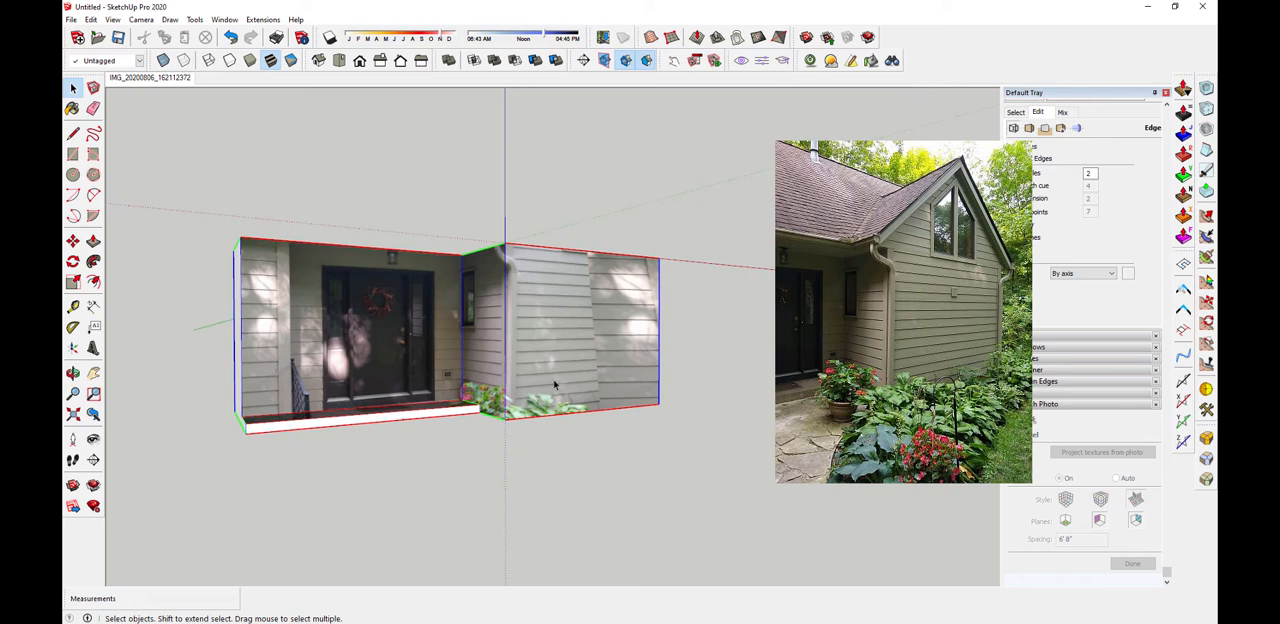
left_click(71, 19)
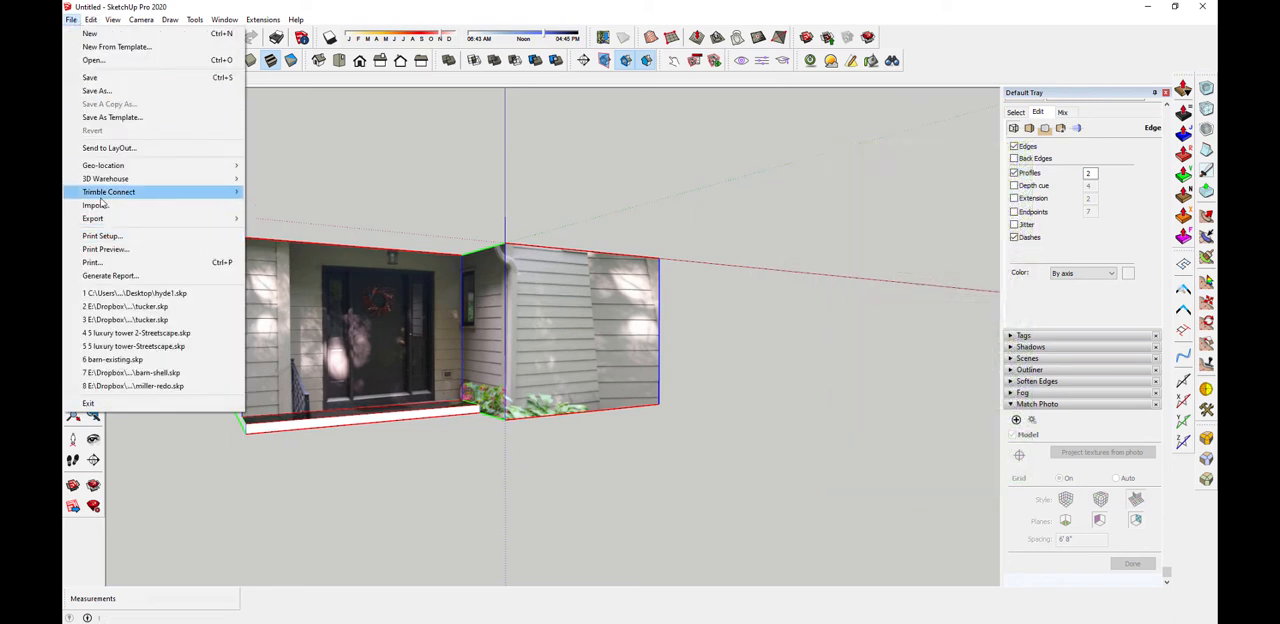
left_click(97, 205)
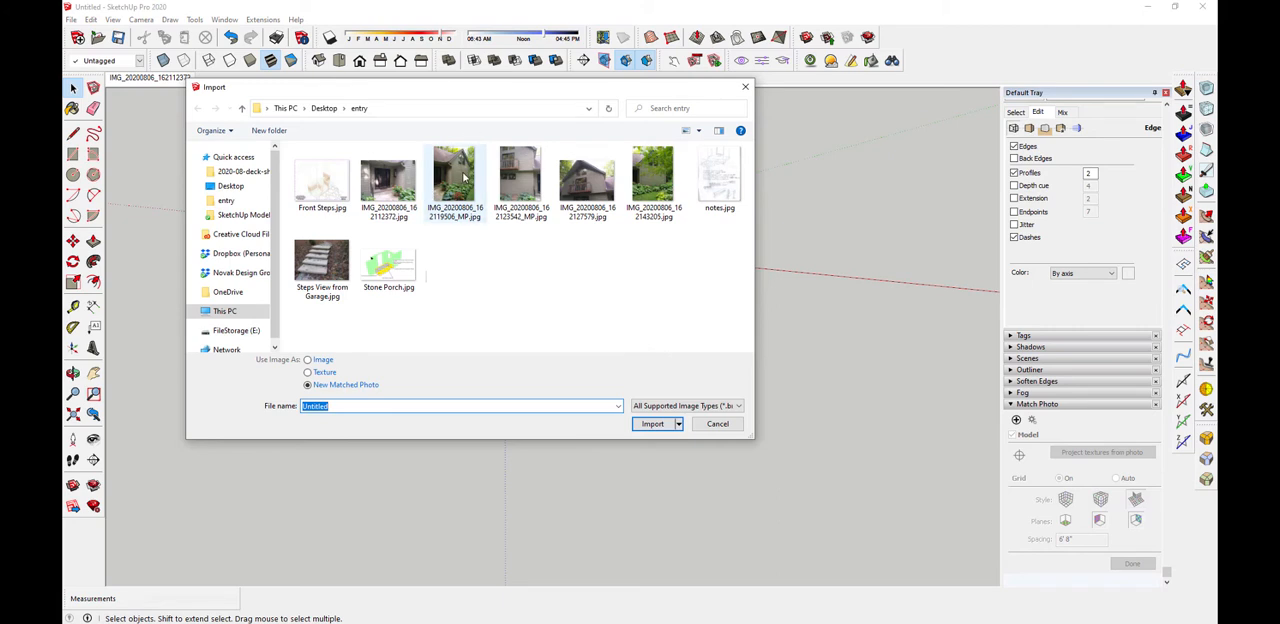
left_click_drag(512, 87, 463, 141)
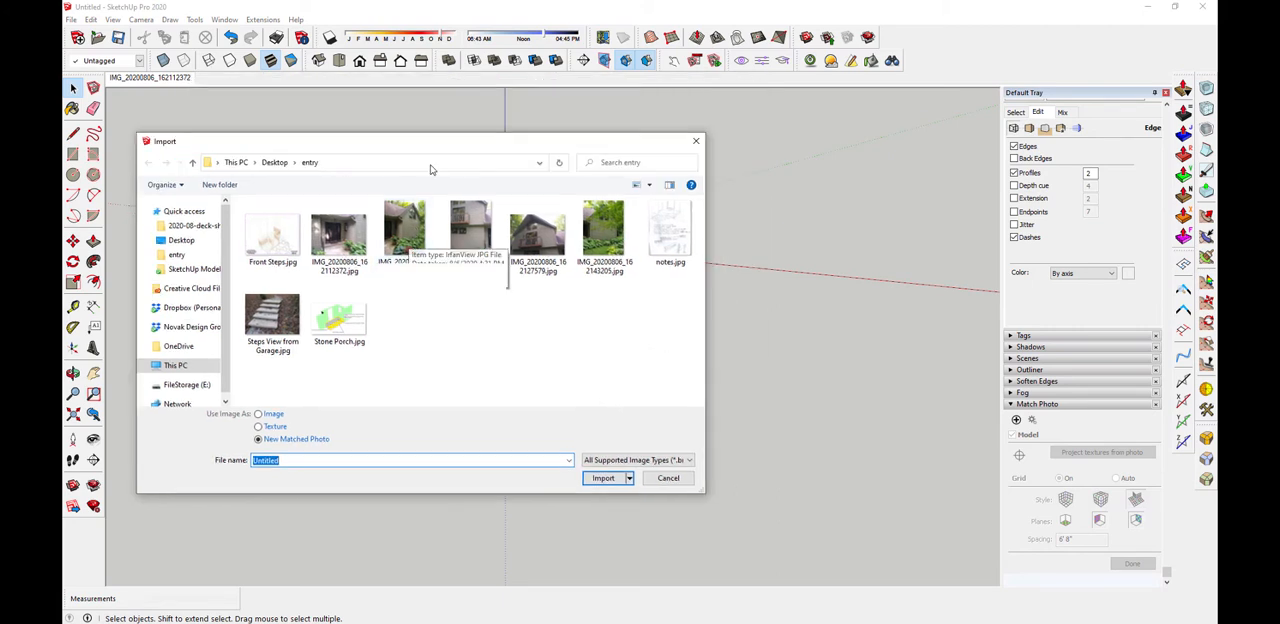
left_click(416, 225)
left_click(603, 478)
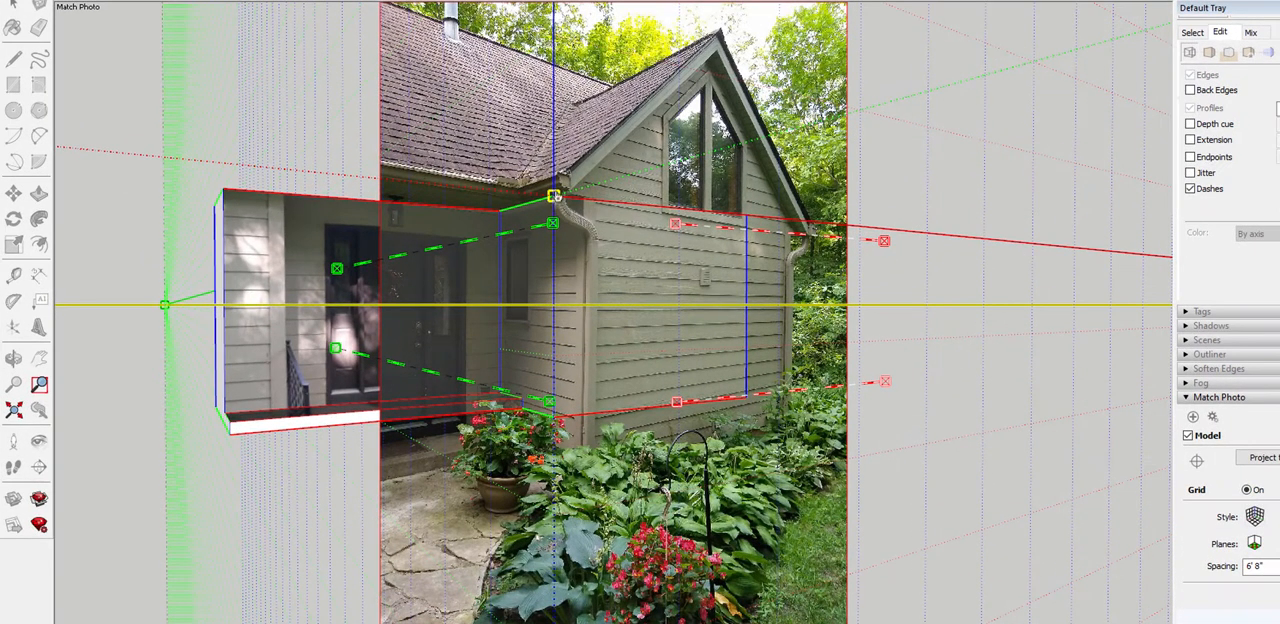
Align the upper red perspective bar with the siding line below the gable window on the wing's front wall
left_click_drag(555, 196, 580, 178)
scroll(582, 201, "up", 3)
scroll(586, 204, "up", 4)
scroll(580, 179, "down", 6)
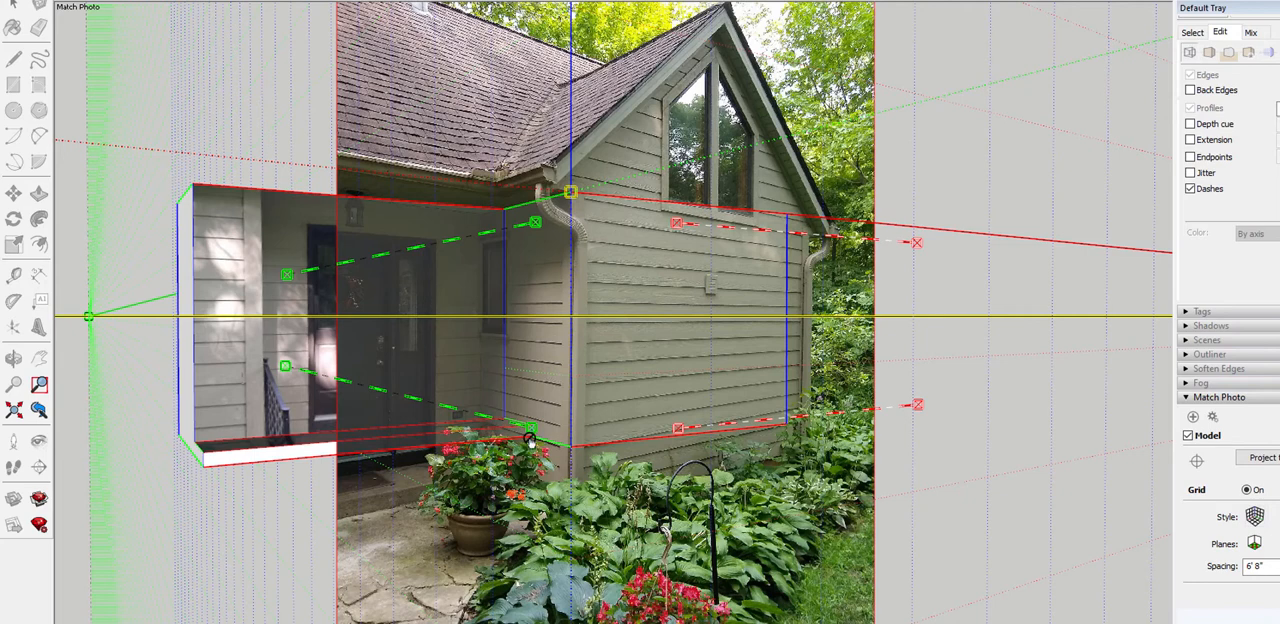
scroll(555, 265, "up", 5)
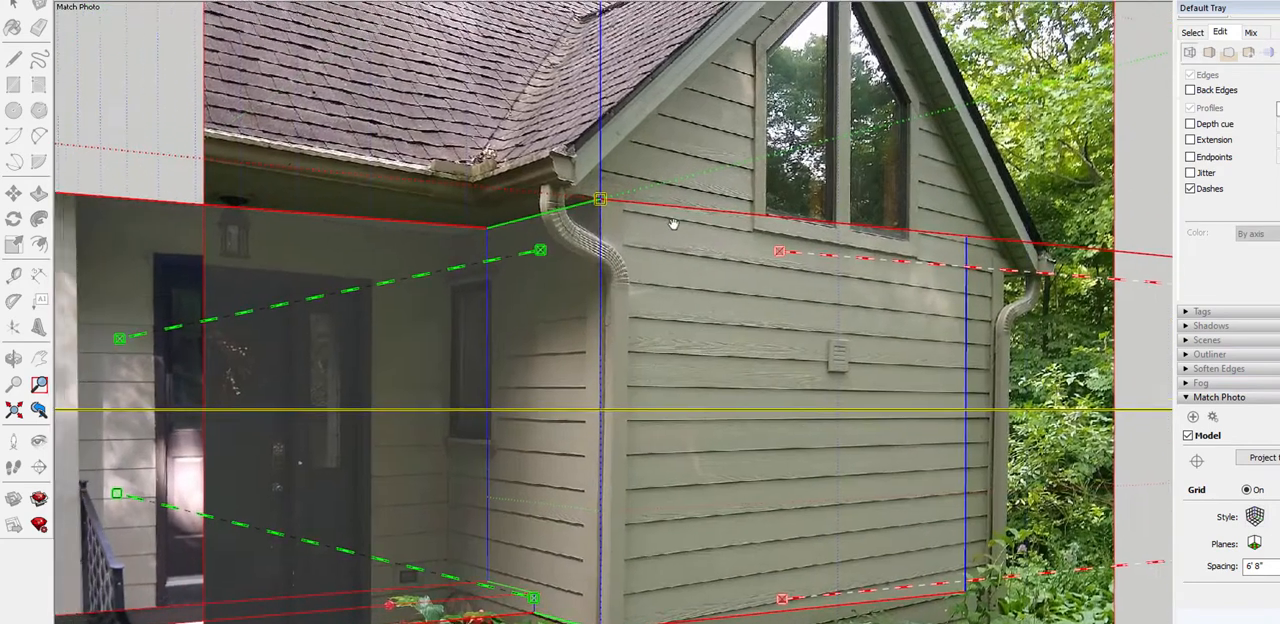
scroll(492, 322, "down", 3)
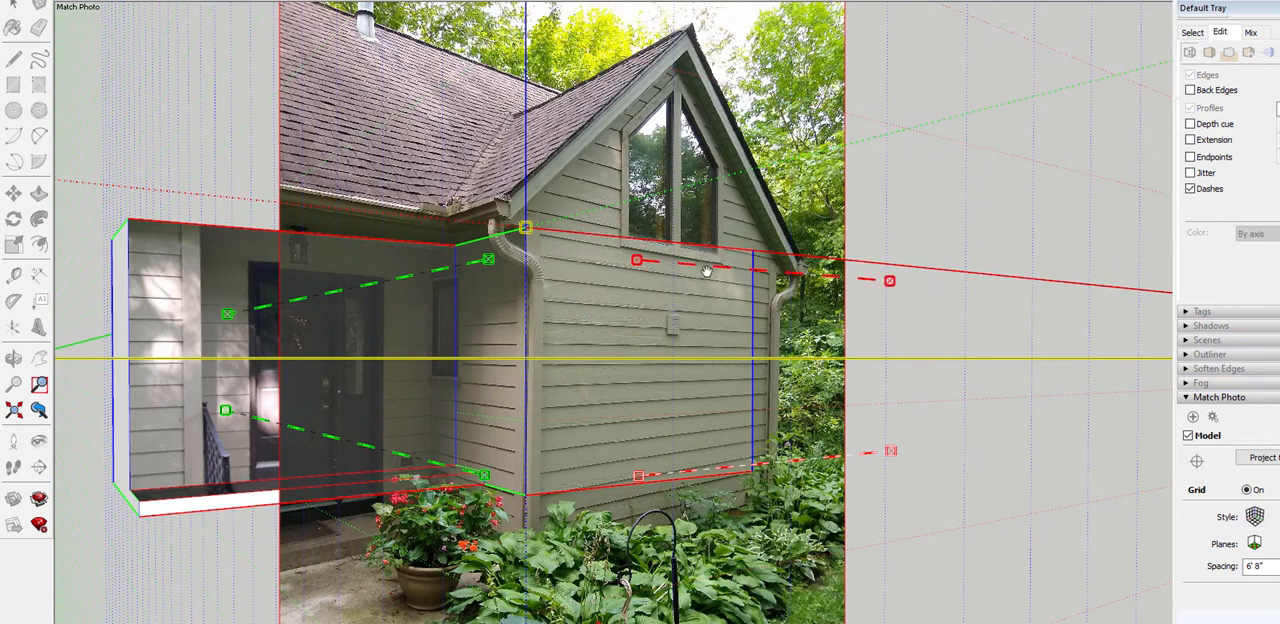
left_click_drag(709, 266, 615, 243)
scroll(880, 290, "up", 2)
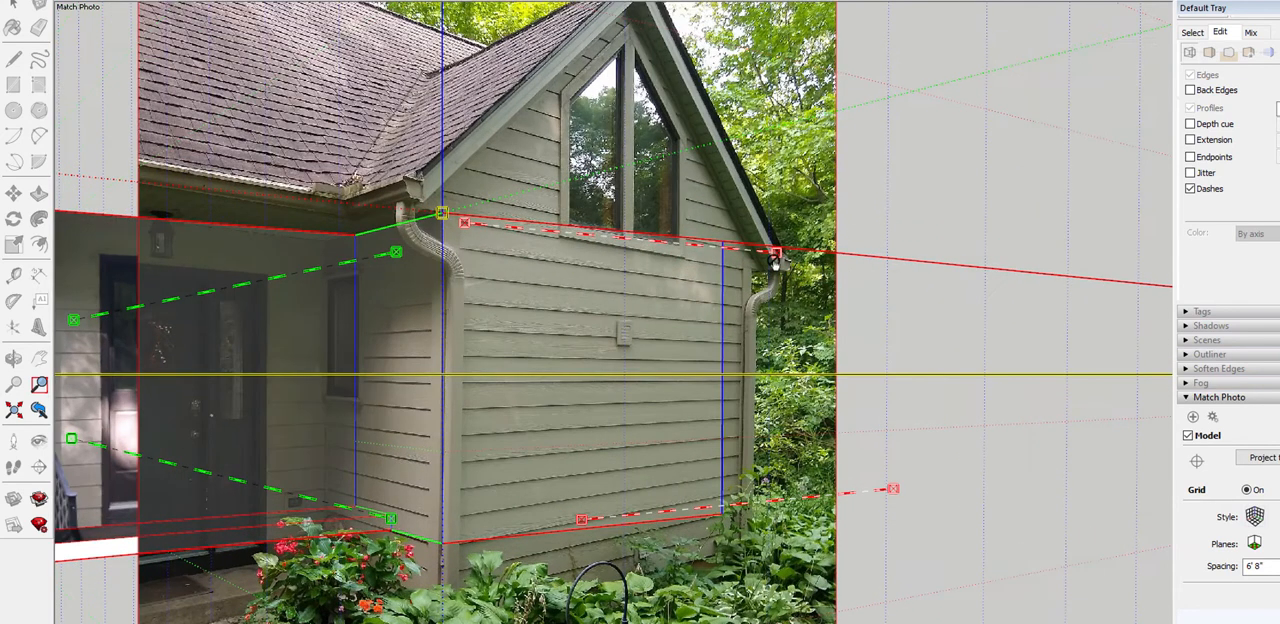
left_click_drag(776, 254, 735, 268)
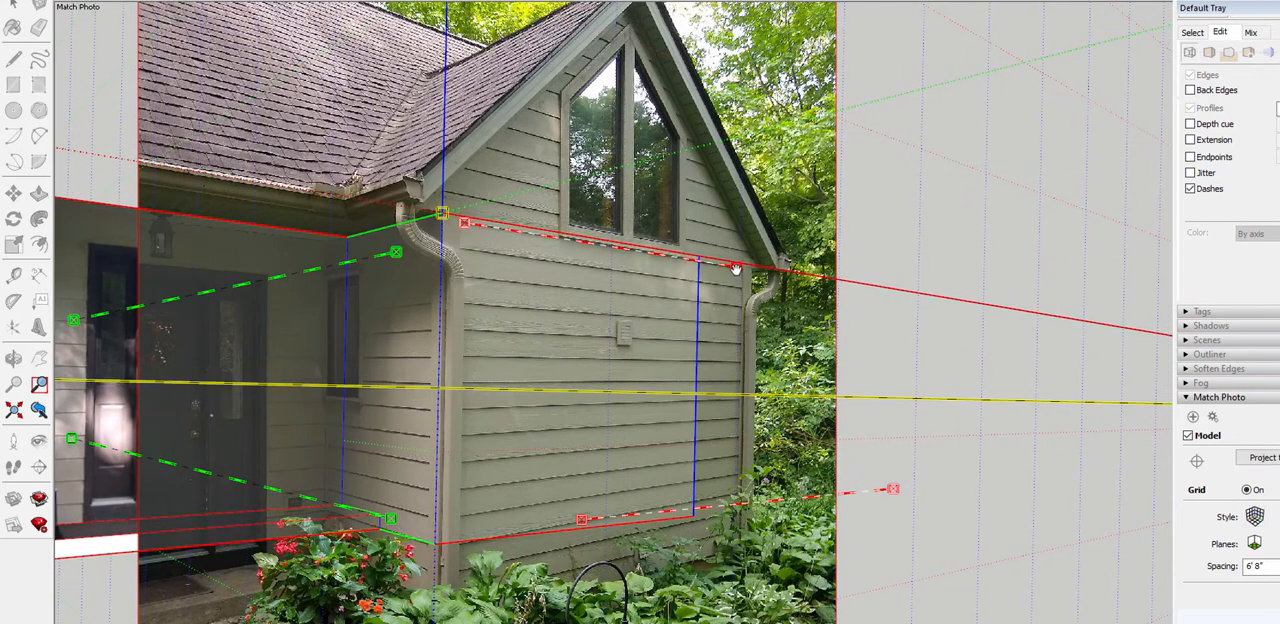
Fine-tune both ends of the upper red perspective bar along the siding line beneath the gable window
scroll(557, 251, "up", 5)
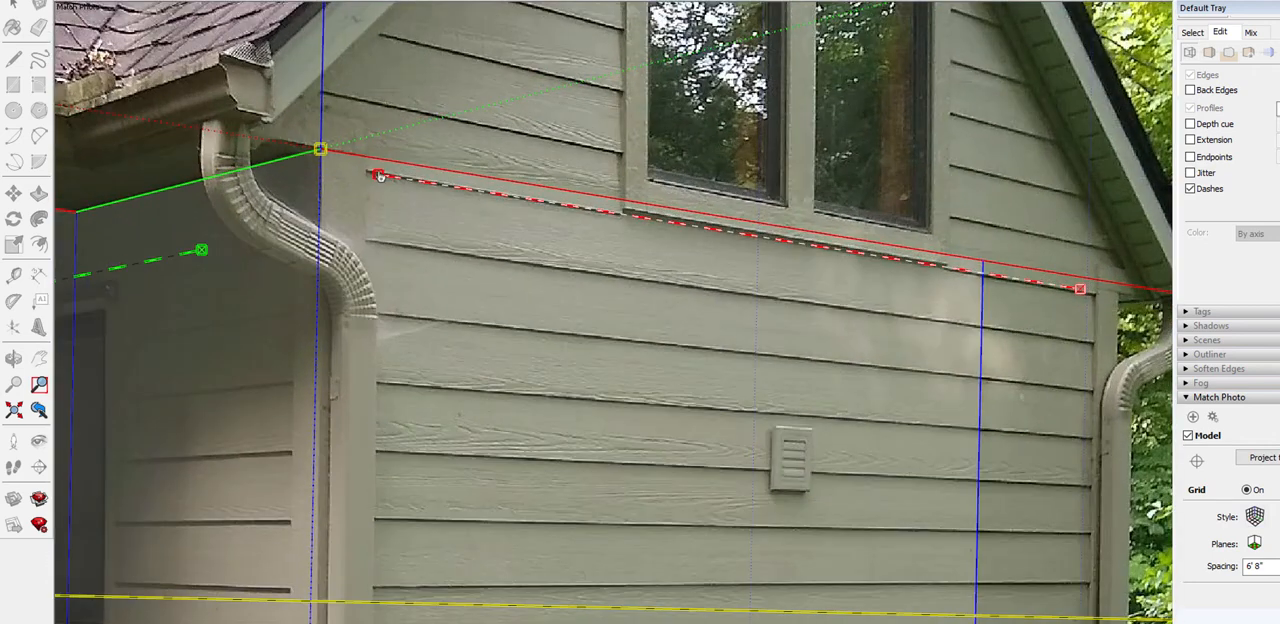
left_click_drag(386, 167, 380, 173)
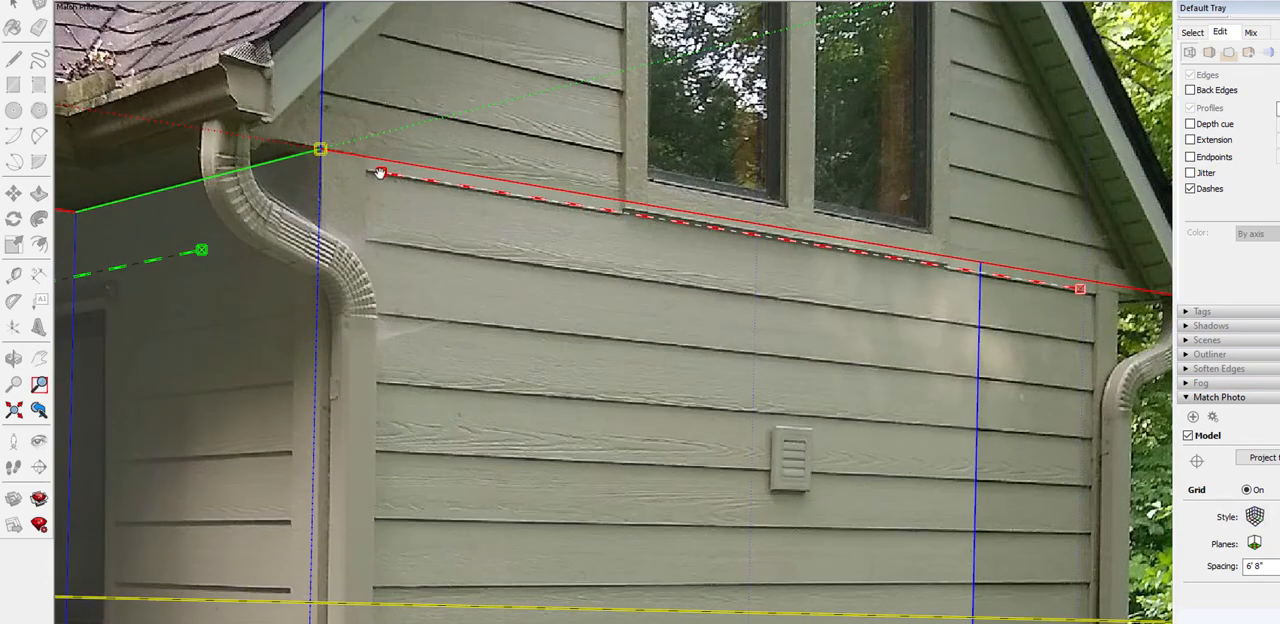
left_click_drag(1080, 290, 1086, 294)
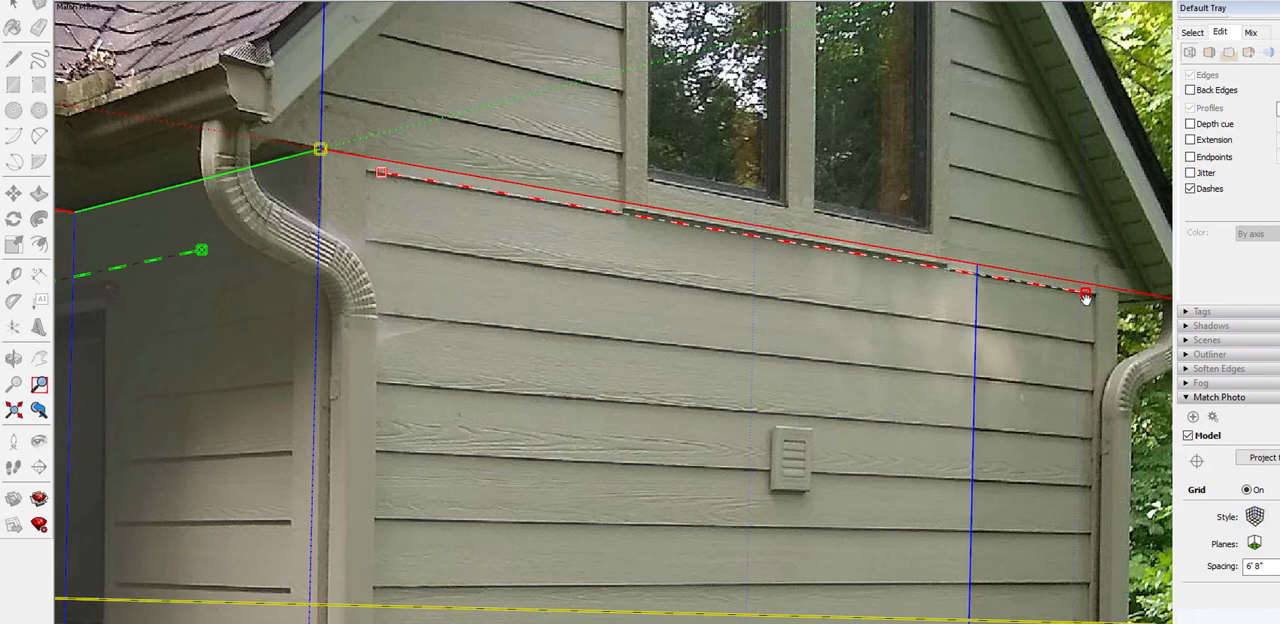
Align the lower red perspective bar with a low siding line on the wing's front wall, ending at its far corner
scroll(1031, 302, "down", 5)
scroll(768, 528, "up", 5)
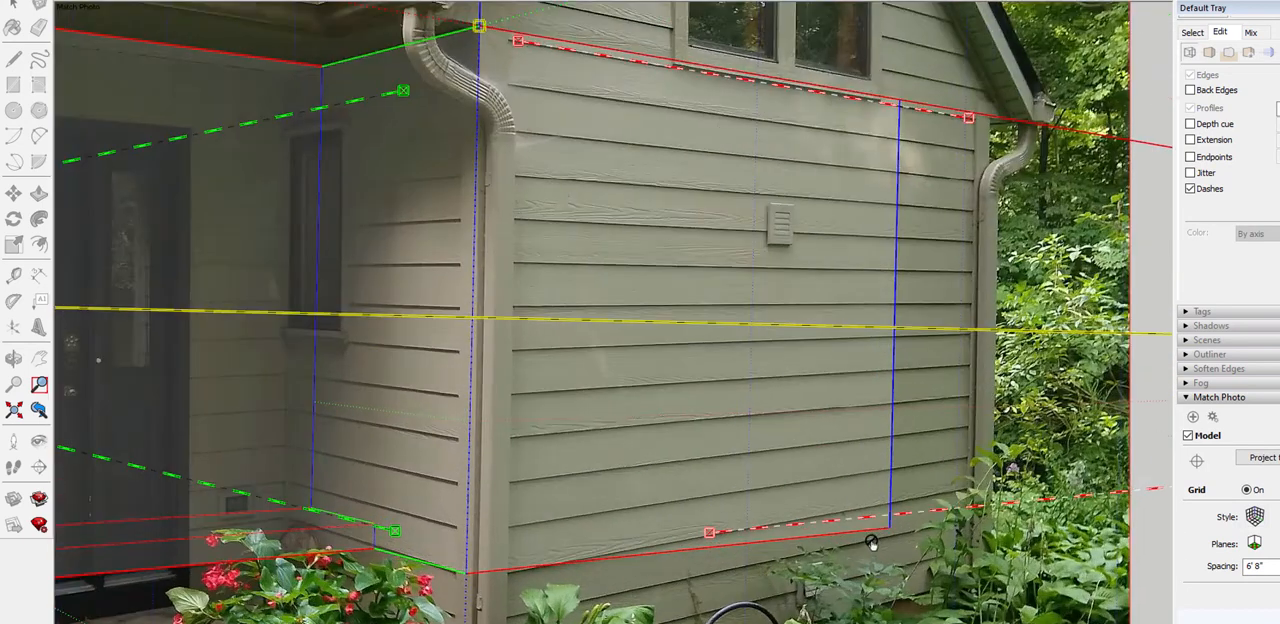
left_click_drag(932, 514, 665, 500)
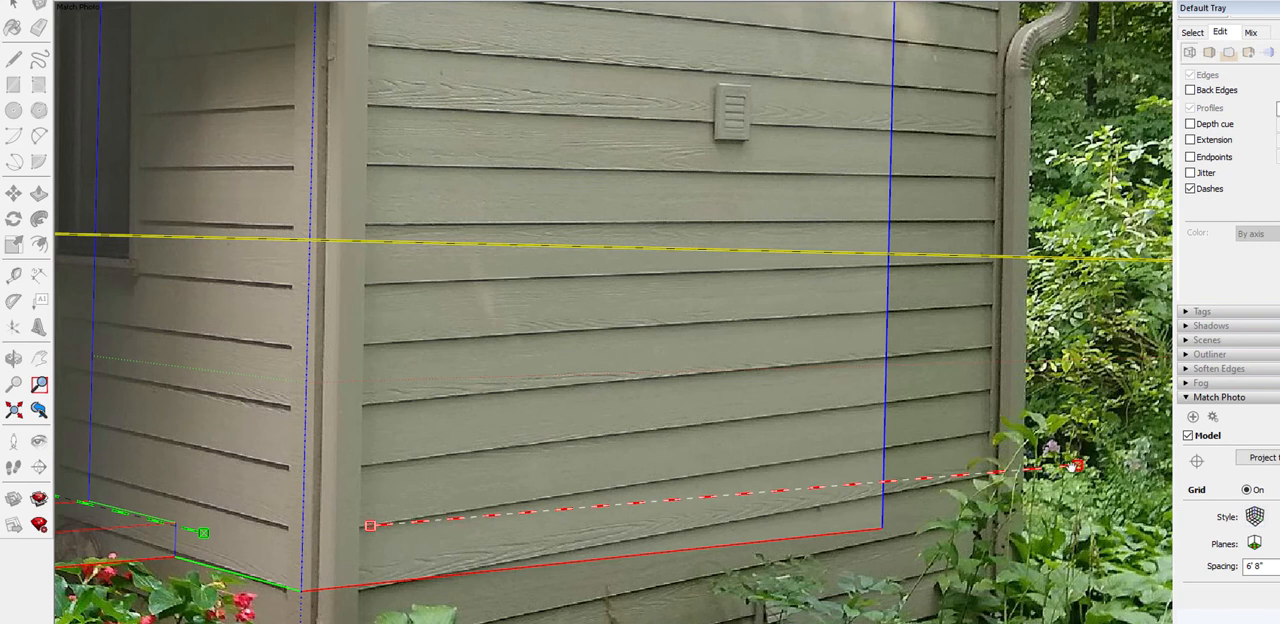
left_click_drag(1076, 465, 980, 433)
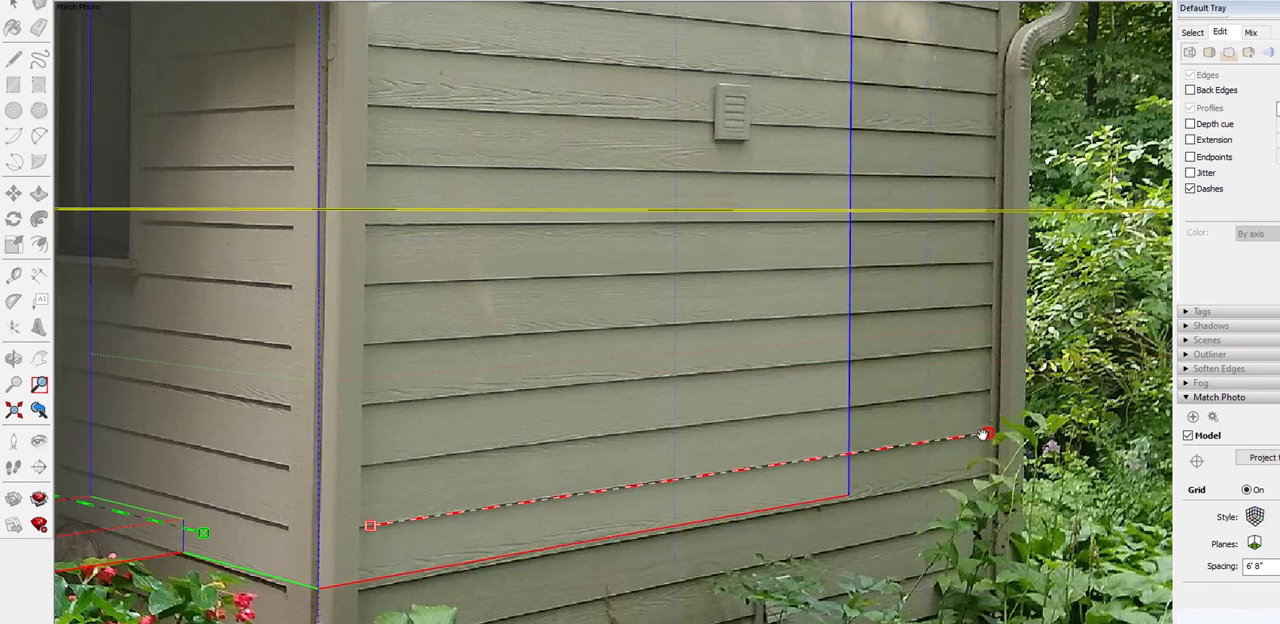
Align the lower green perspective bar with a low siding line on the wing's porch-side wall, from the inner corner to the corner trim
scroll(727, 521, "down", 2)
scroll(826, 541, "down", 2)
scroll(430, 515, "up", 3)
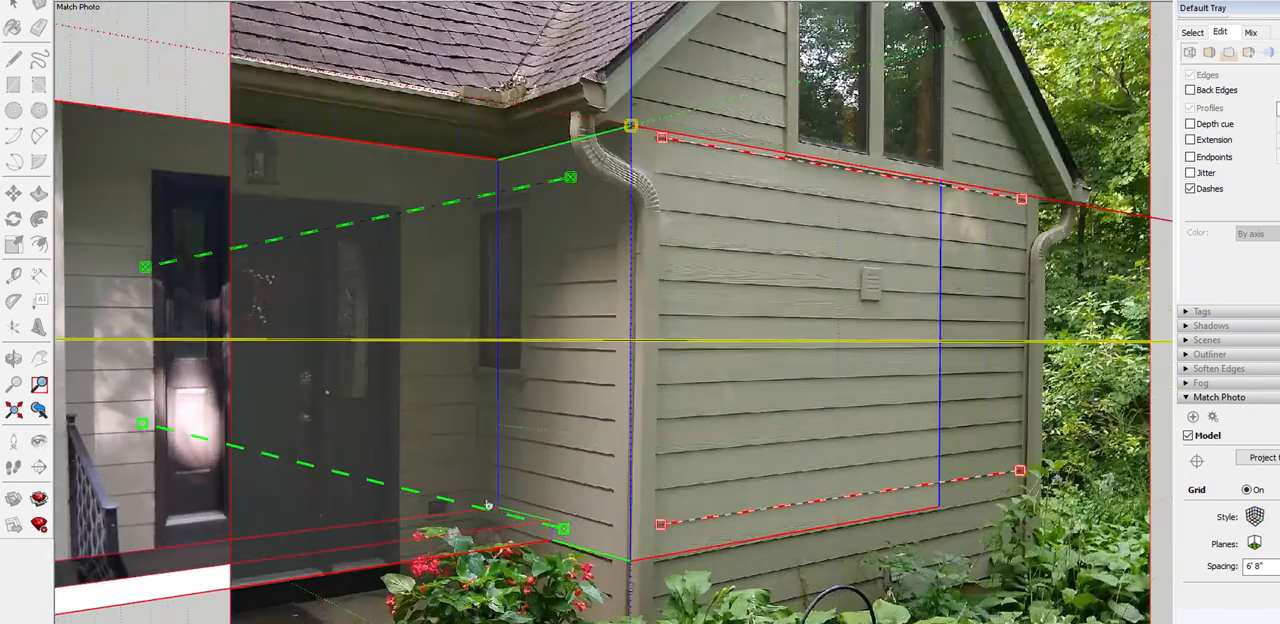
left_click_drag(393, 490, 449, 485)
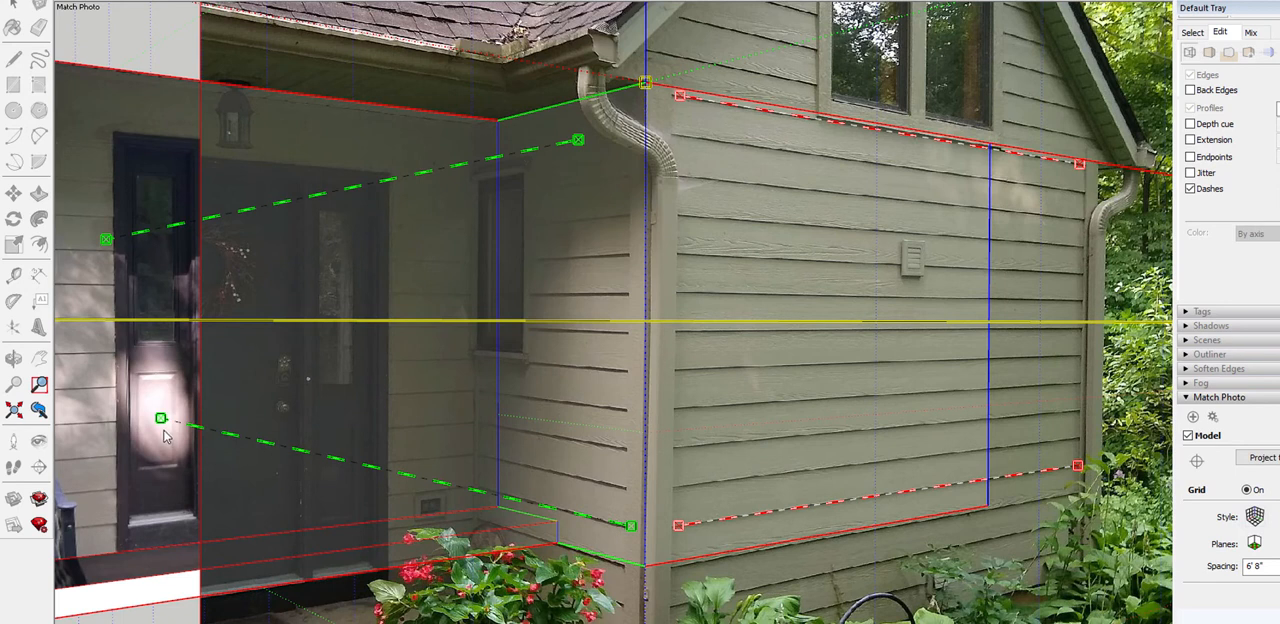
left_click_drag(162, 417, 477, 491)
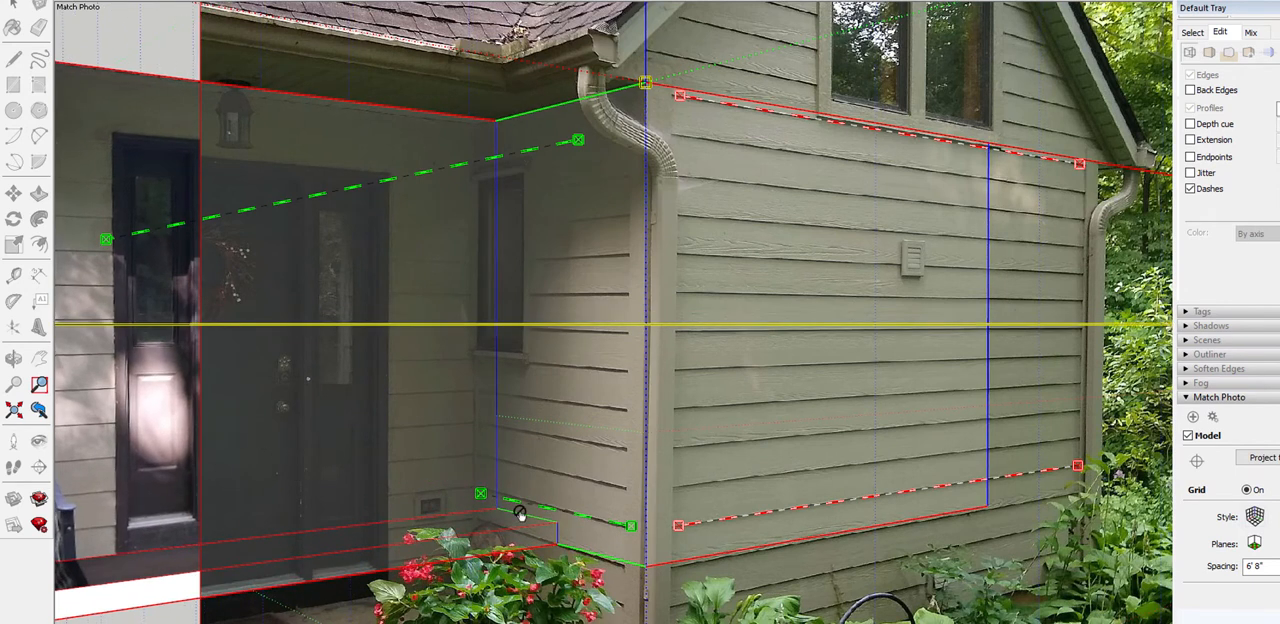
scroll(522, 513, "up", 3)
scroll(510, 506, "up", 7)
left_click_drag(384, 458, 373, 432)
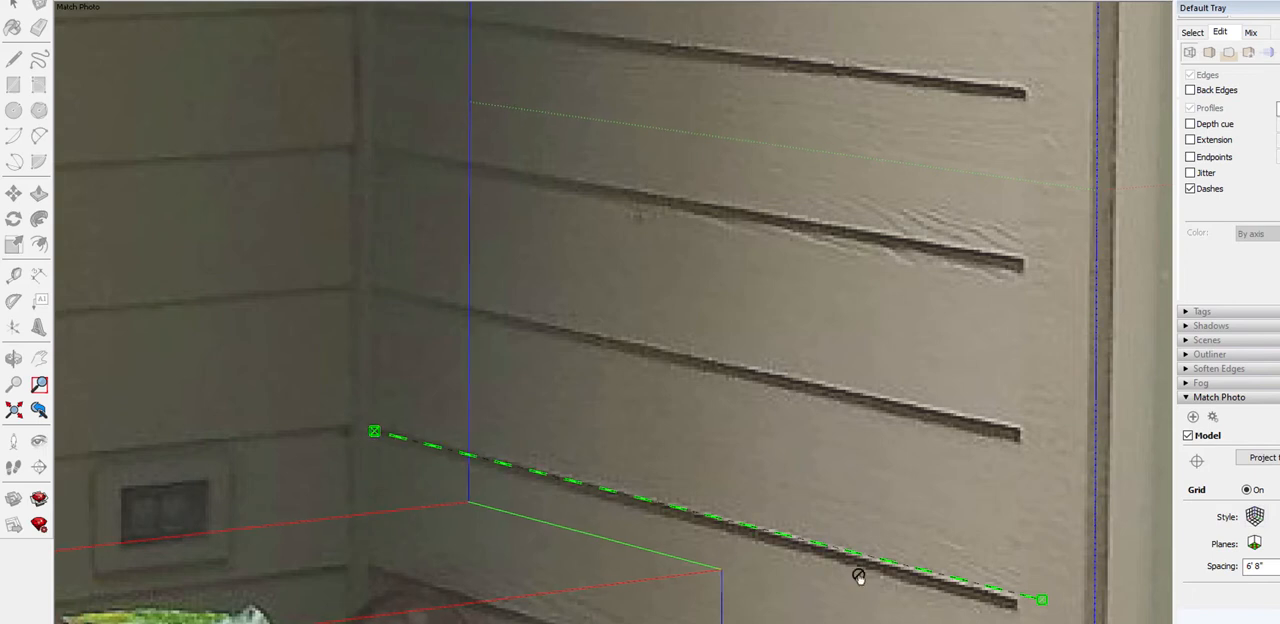
left_click_drag(1041, 605, 1011, 603)
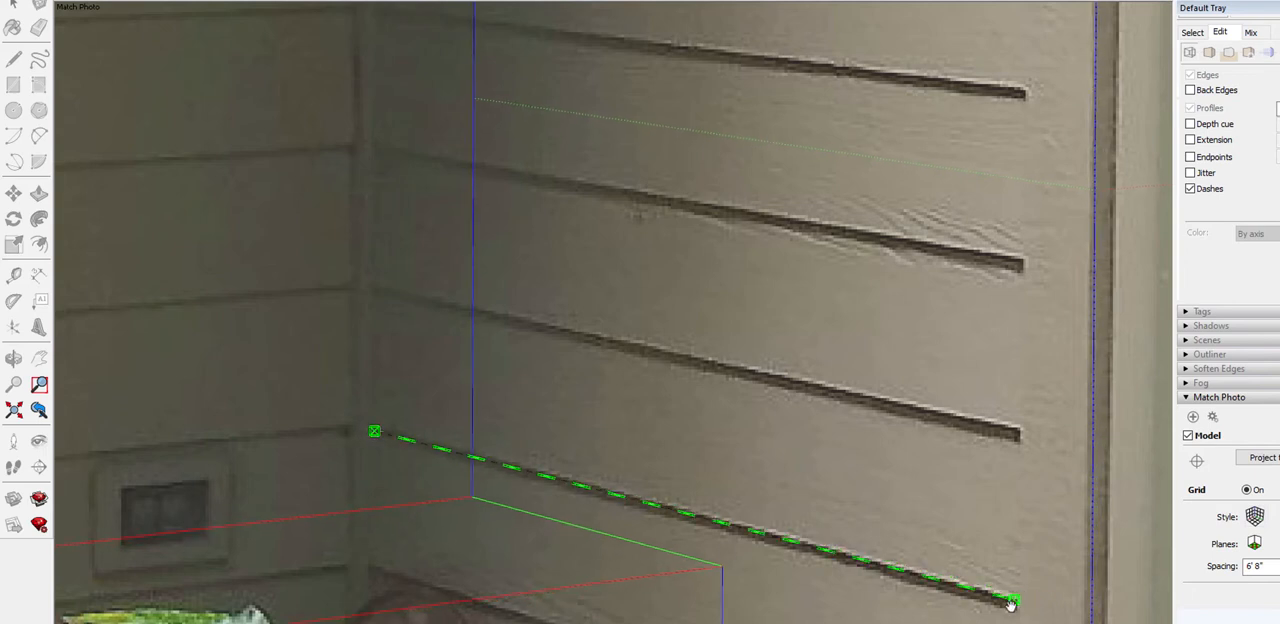
Align the upper green perspective bar with the siding line below the small window on the wing's porch-side wall
scroll(1005, 598, "down", 5)
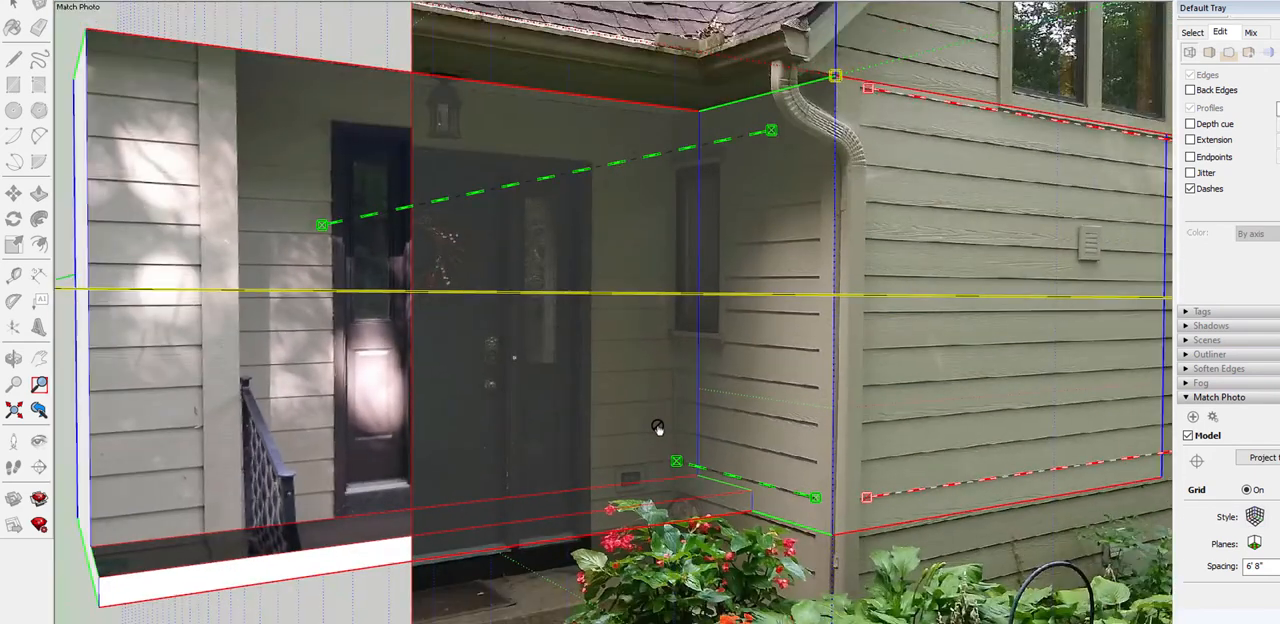
left_click_drag(553, 179, 586, 354)
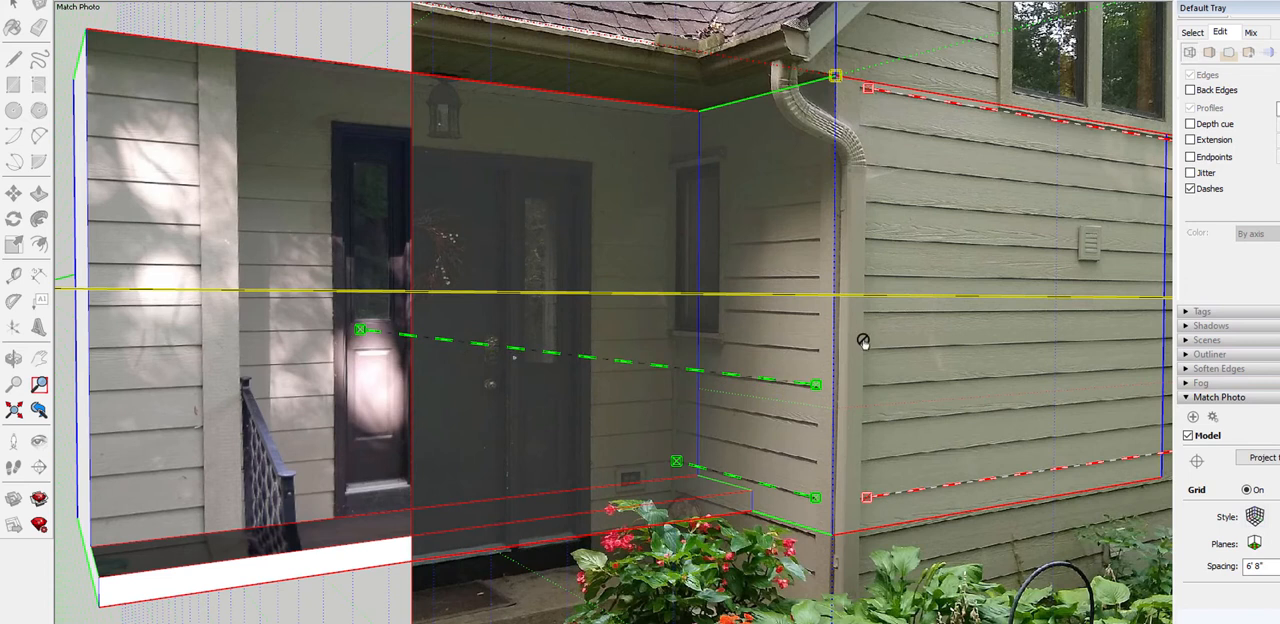
scroll(863, 341, "up", 5)
left_click_drag(803, 355, 807, 363)
scroll(915, 372, "down", 4)
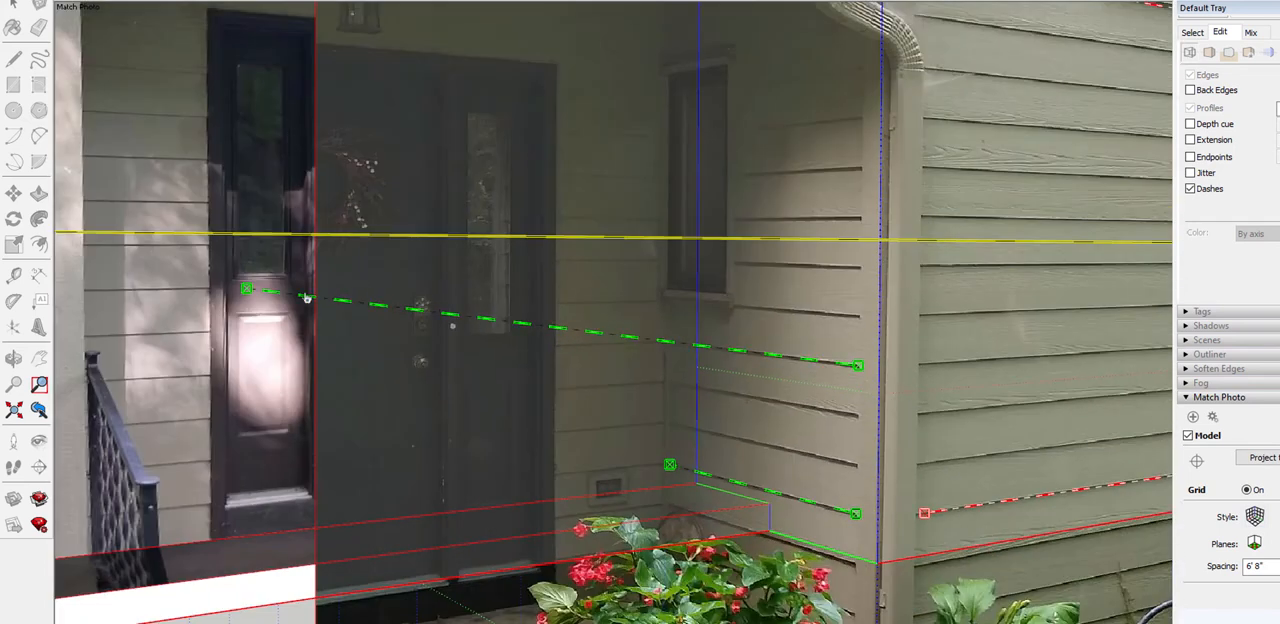
left_click_drag(245, 289, 644, 333)
scroll(673, 342, "up", 4)
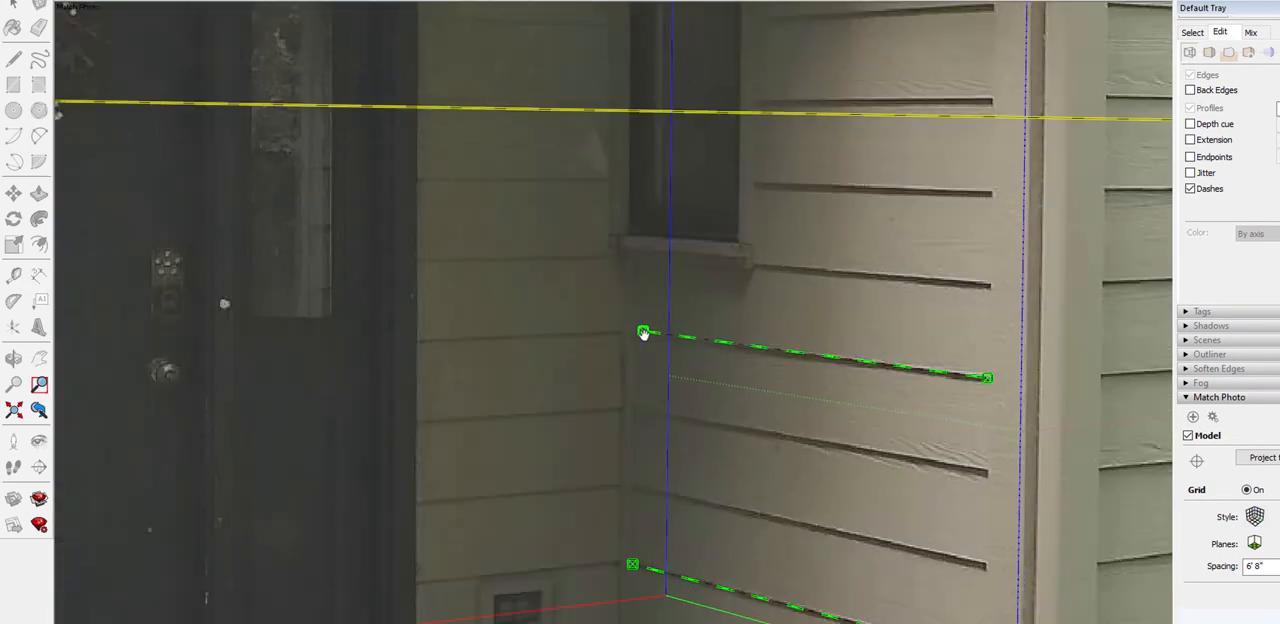
Hide the model overlay and show it again to compare the perspective alignment with the bare photo
scroll(926, 343, "down", 5)
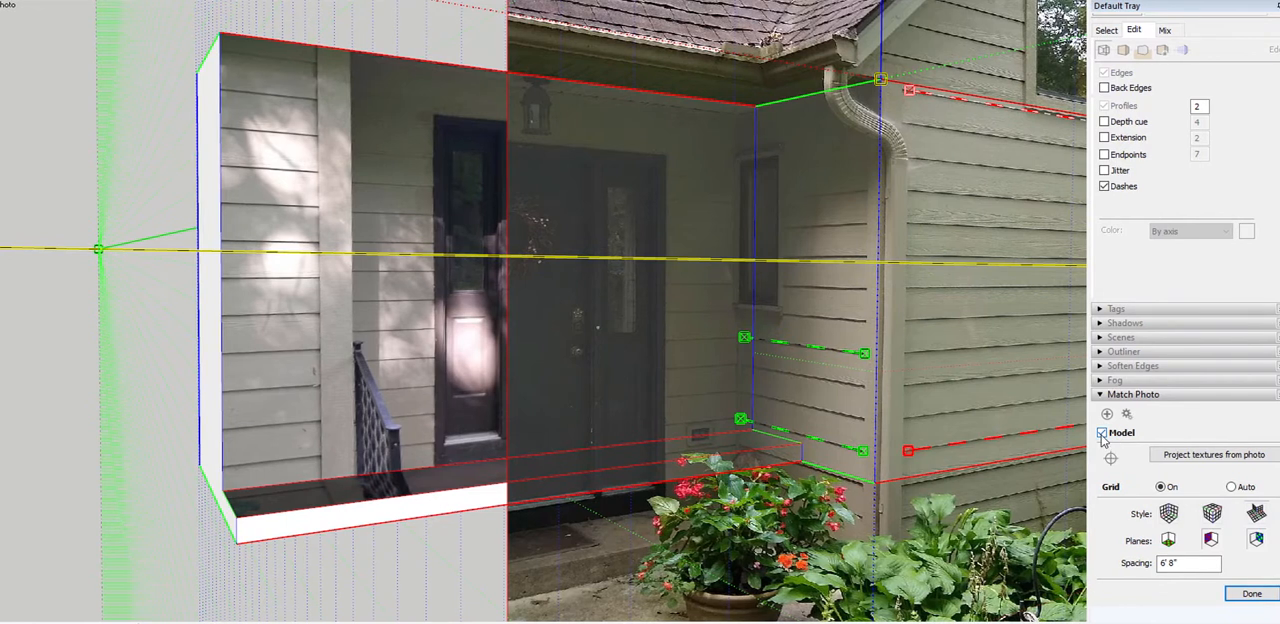
left_click(1104, 434)
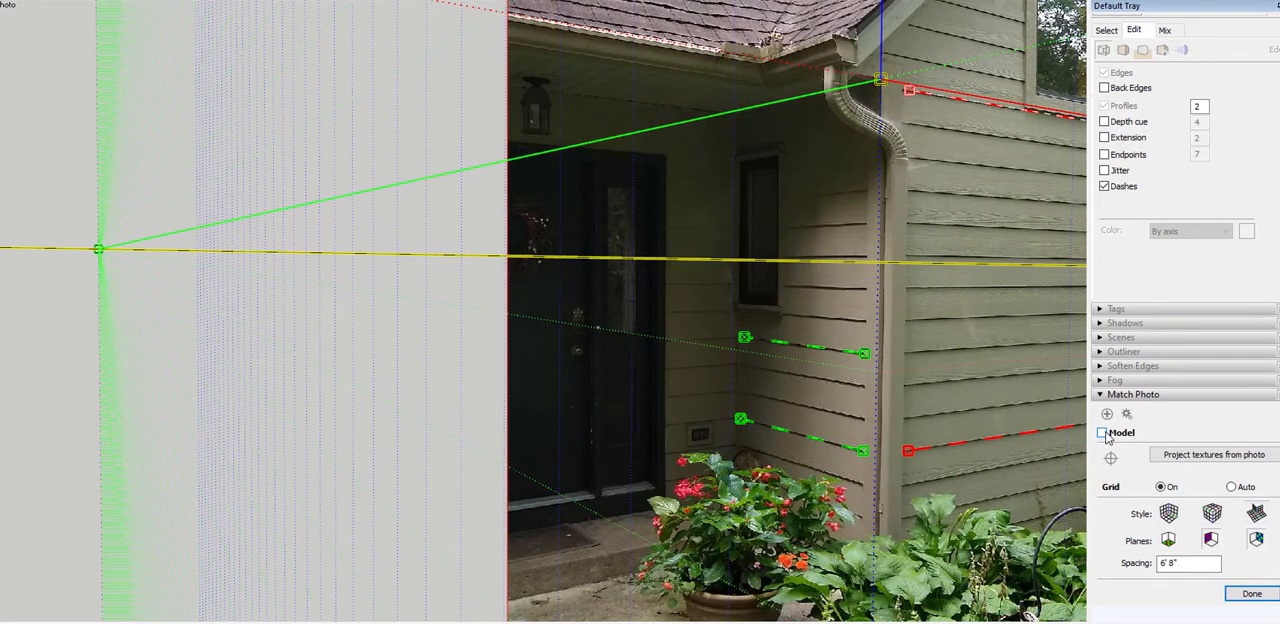
left_click(1103, 434)
scroll(287, 371, "down", 2)
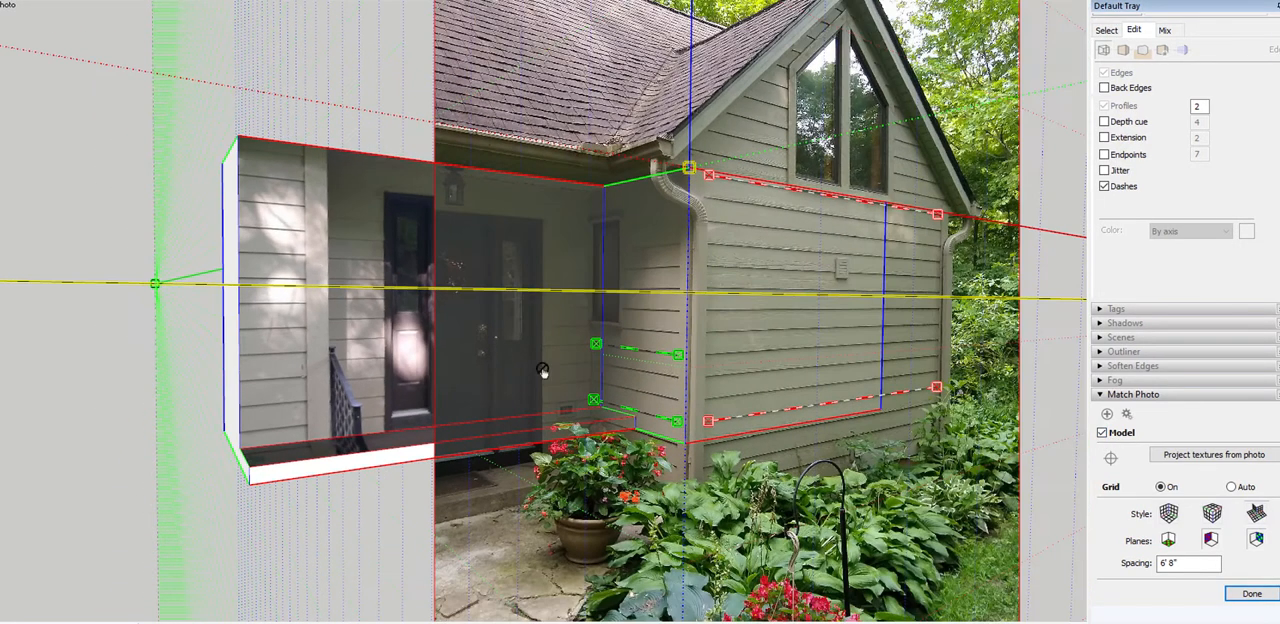
scroll(630, 395, "down", 1)
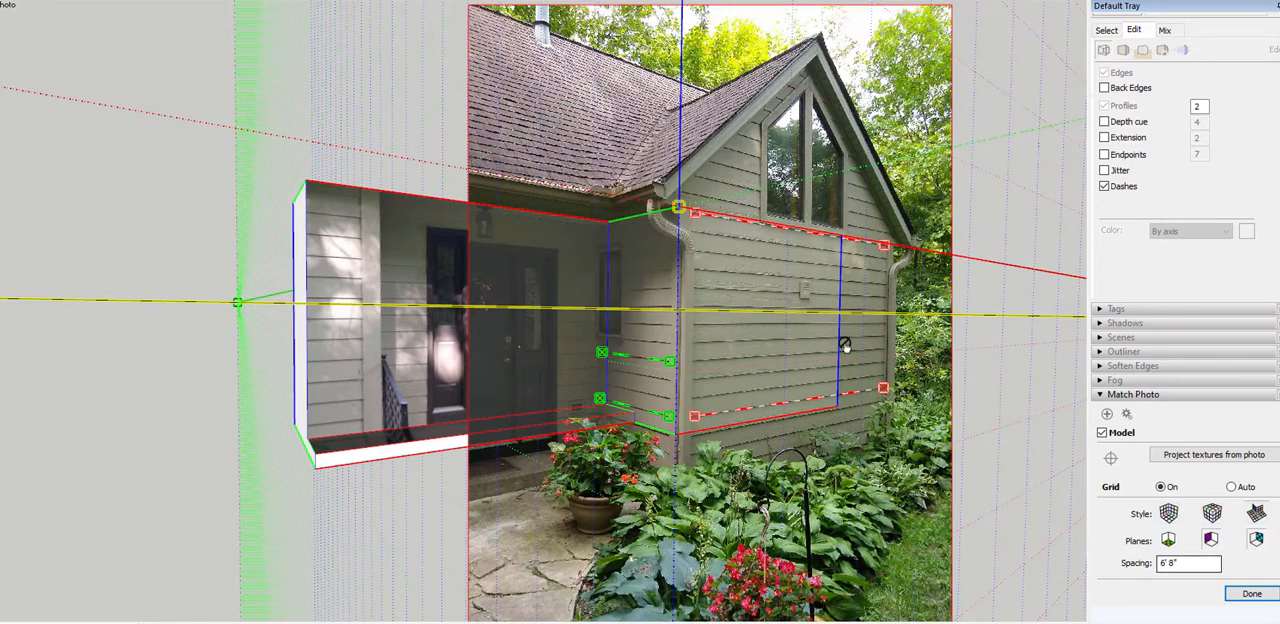
Scale the matched view along the vertical blue axis until the model's front door and wing walls fit the photo
scroll(700, 225, "up", 3)
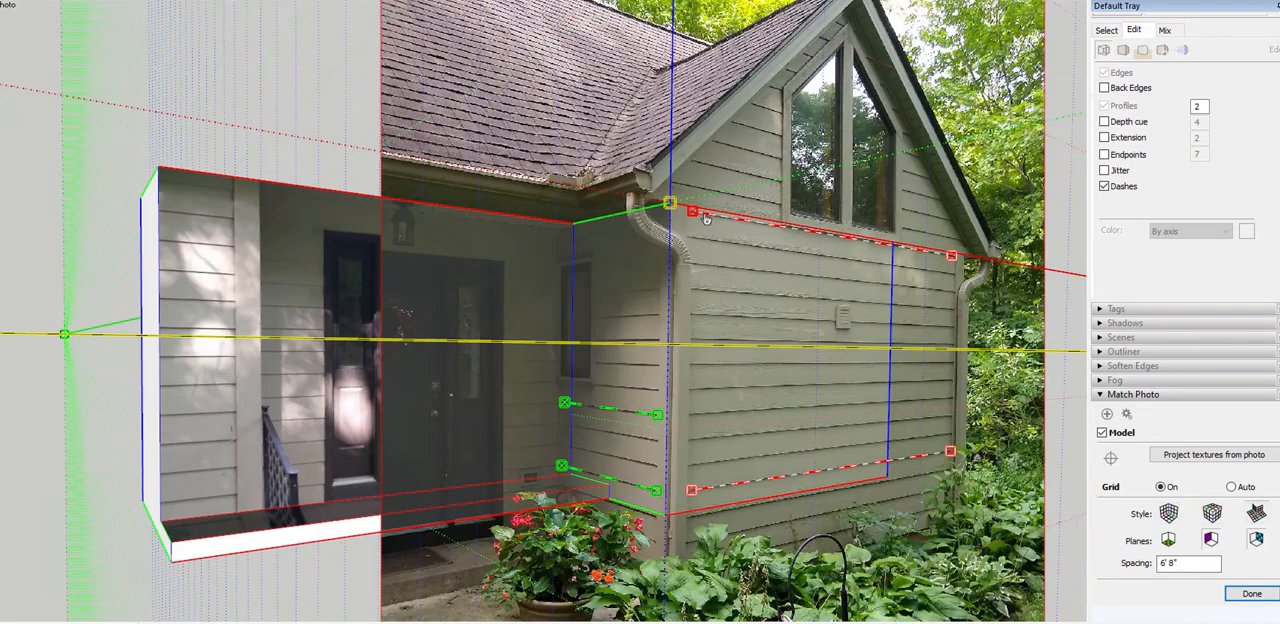
scroll(340, 218, "down", 3)
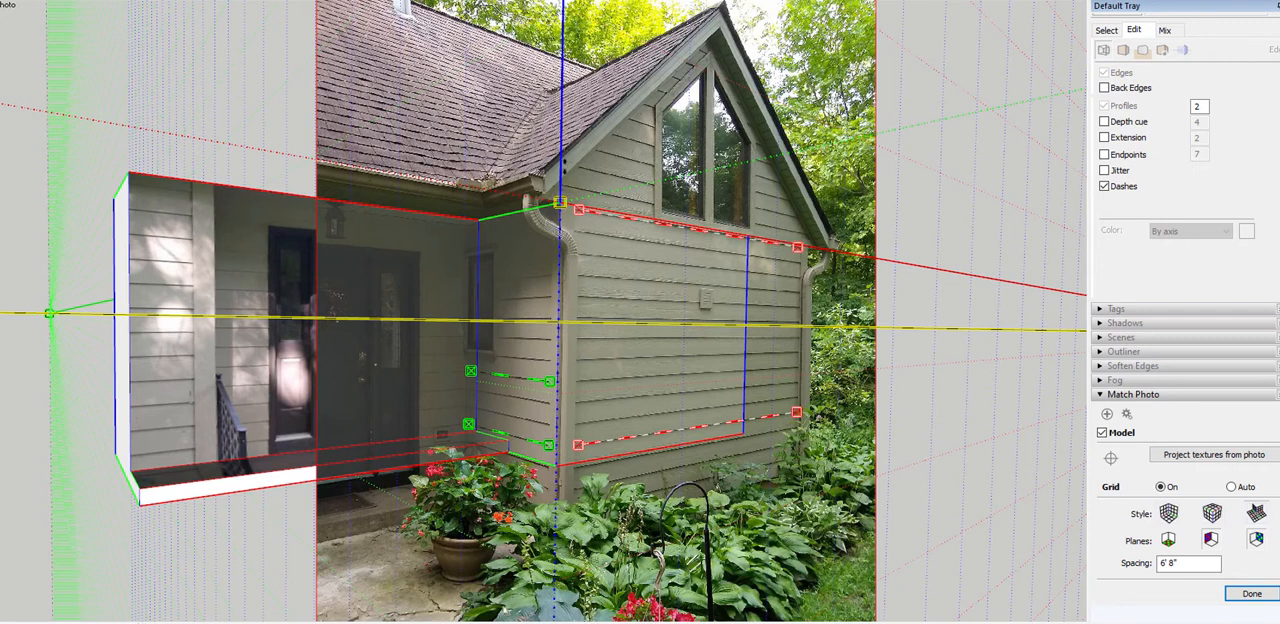
mouse_move(555, 257)
left_mouse_down()
mouse_move(562, 293)
mouse_move(574, 269)
left_mouse_up()
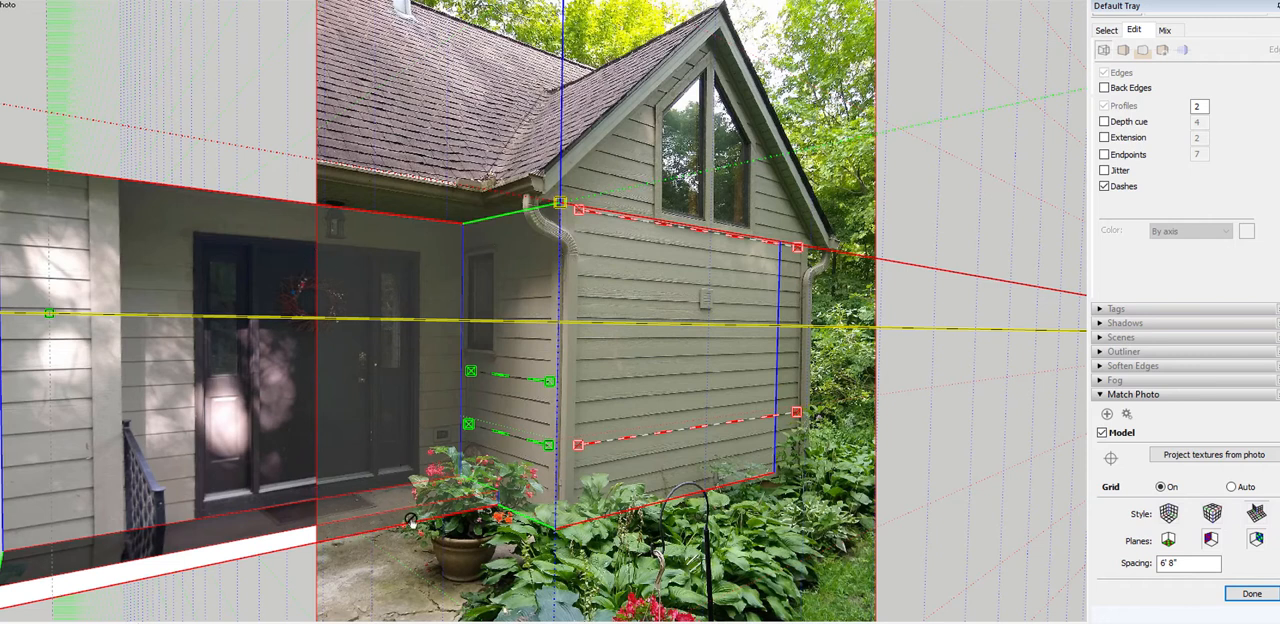
left_click_drag(559, 296, 559, 297)
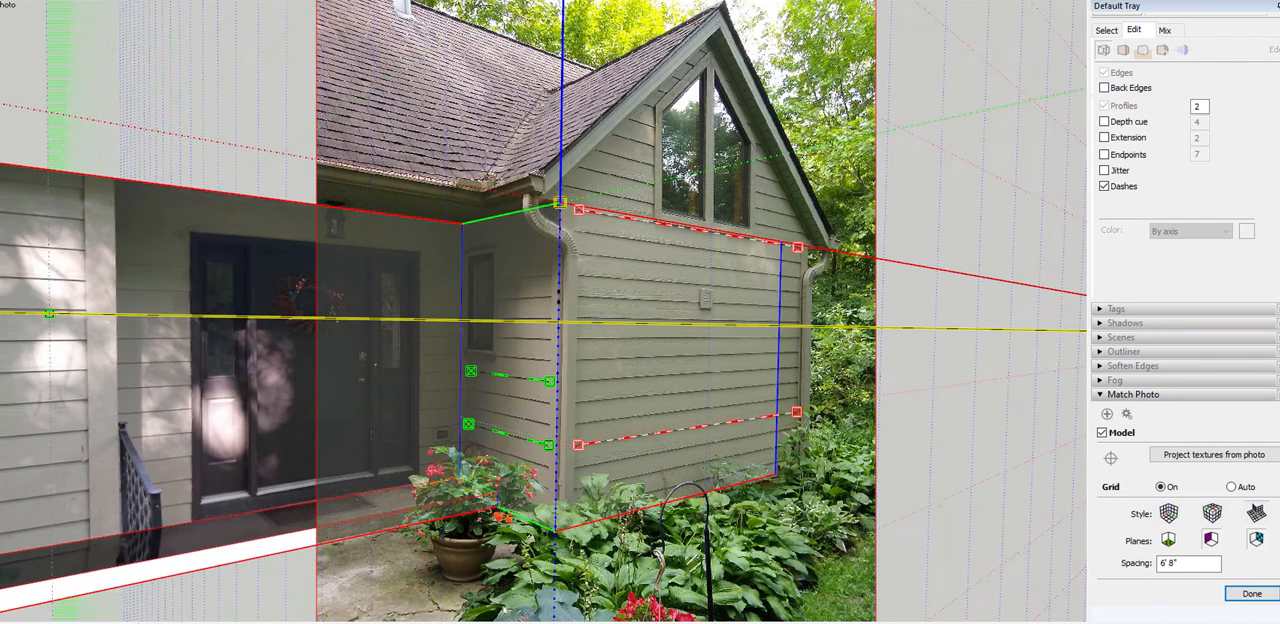
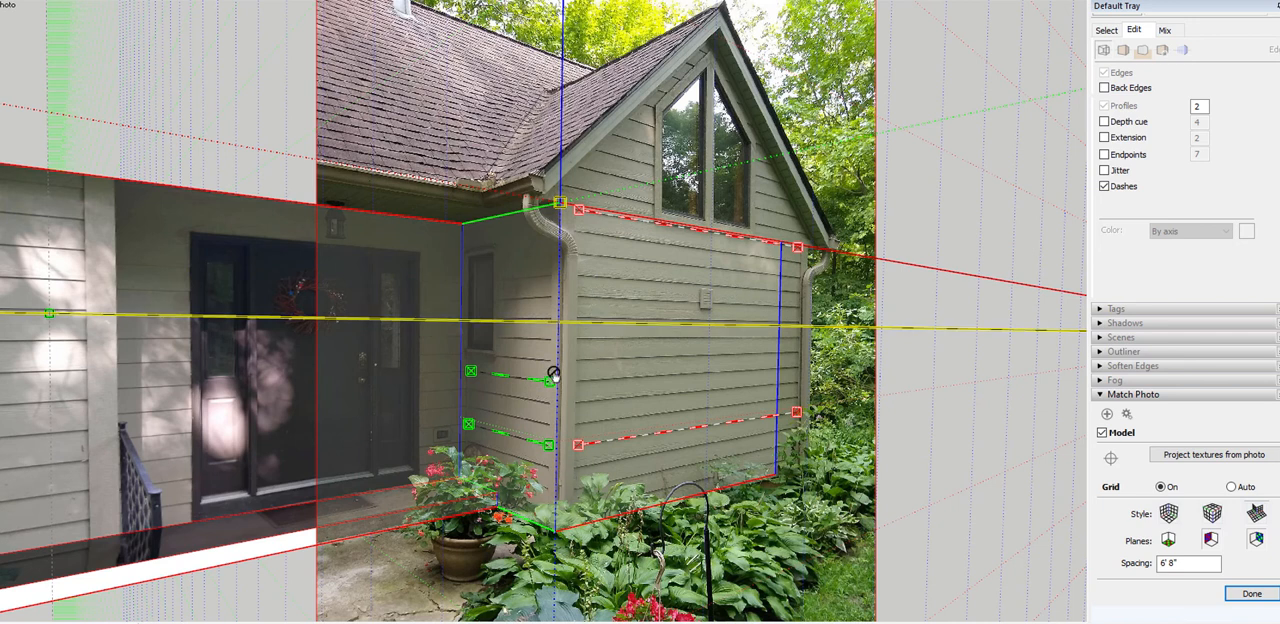
Fine-tune the near-corner ends of the lower green and lower red perspective bars along their siding lines on the wing
scroll(563, 443, "up", 5)
scroll(563, 445, "down", 3)
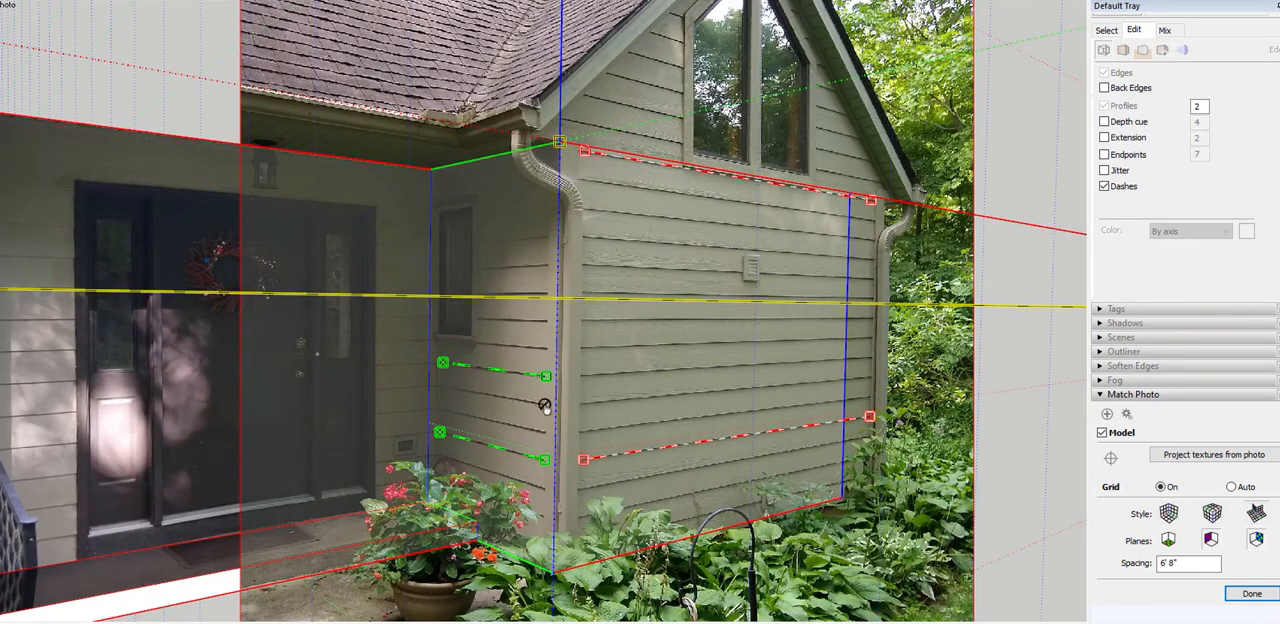
scroll(556, 442, "up", 5)
scroll(566, 430, "down", 5)
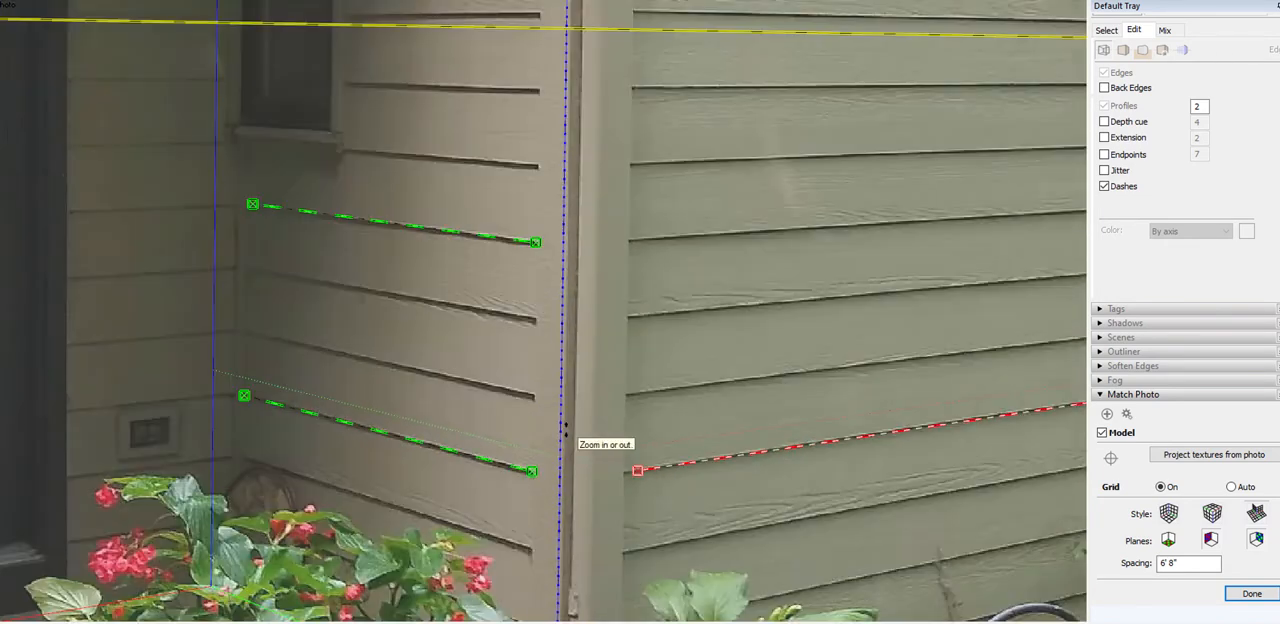
scroll(577, 172, "up", 3)
scroll(577, 143, "down", 6)
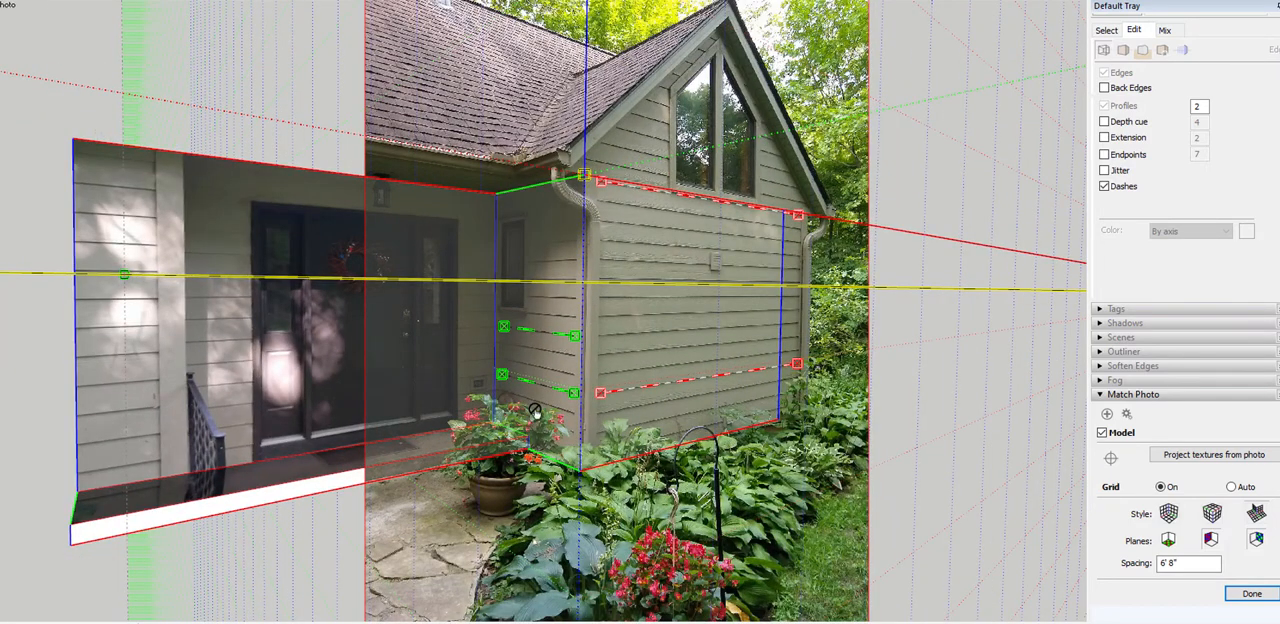
scroll(671, 387, "up", 4)
scroll(520, 488, "up", 2)
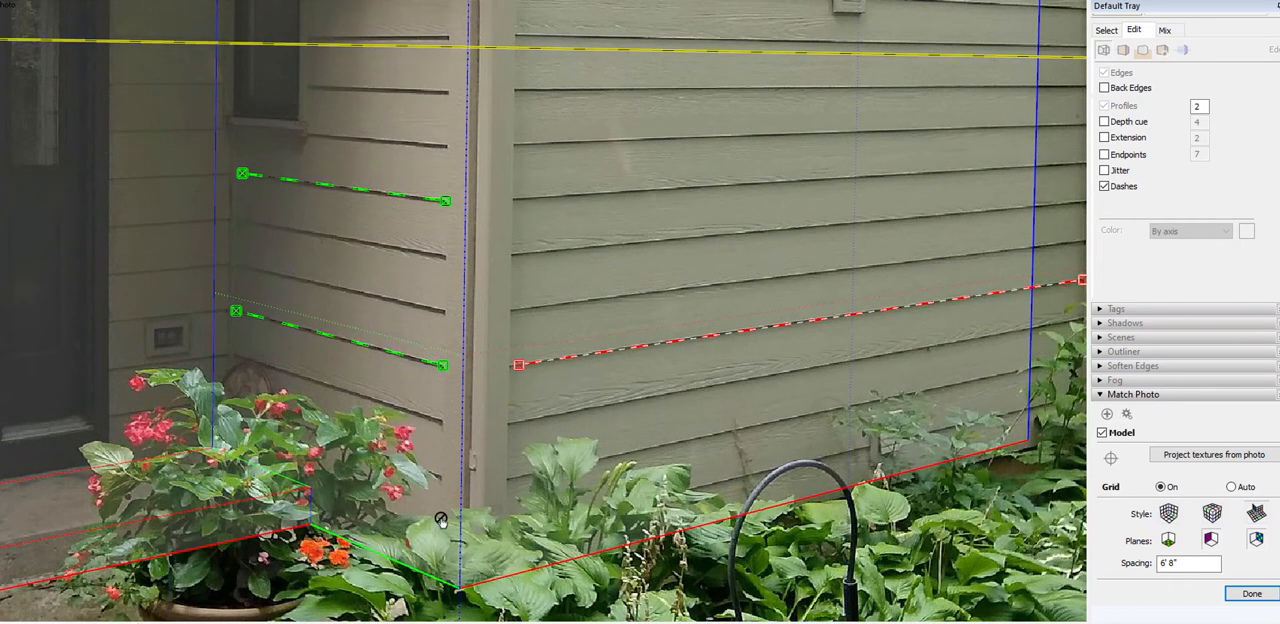
scroll(441, 519, "down", 3)
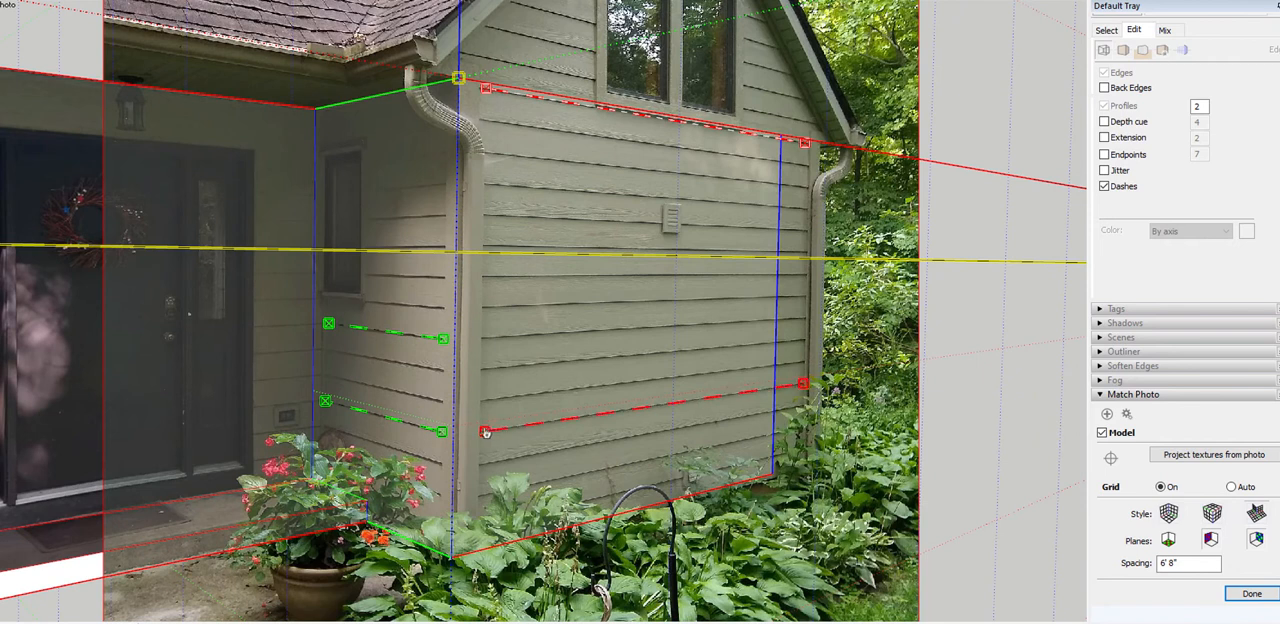
scroll(392, 449, "up", 3)
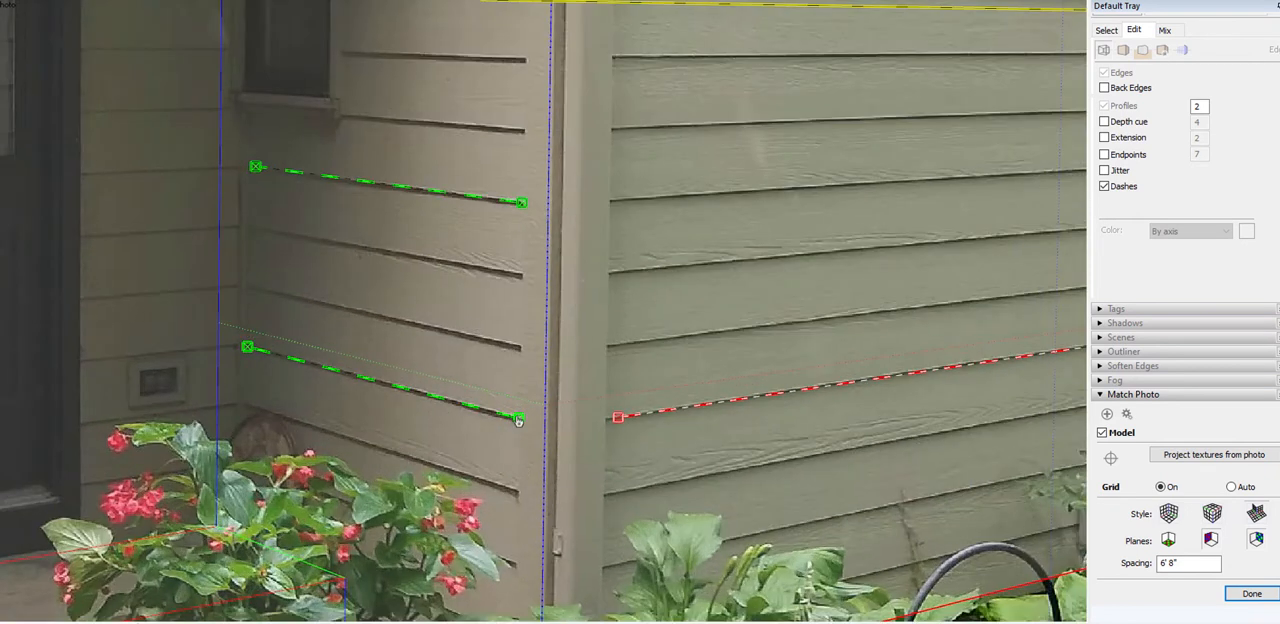
left_click_drag(519, 420, 515, 419)
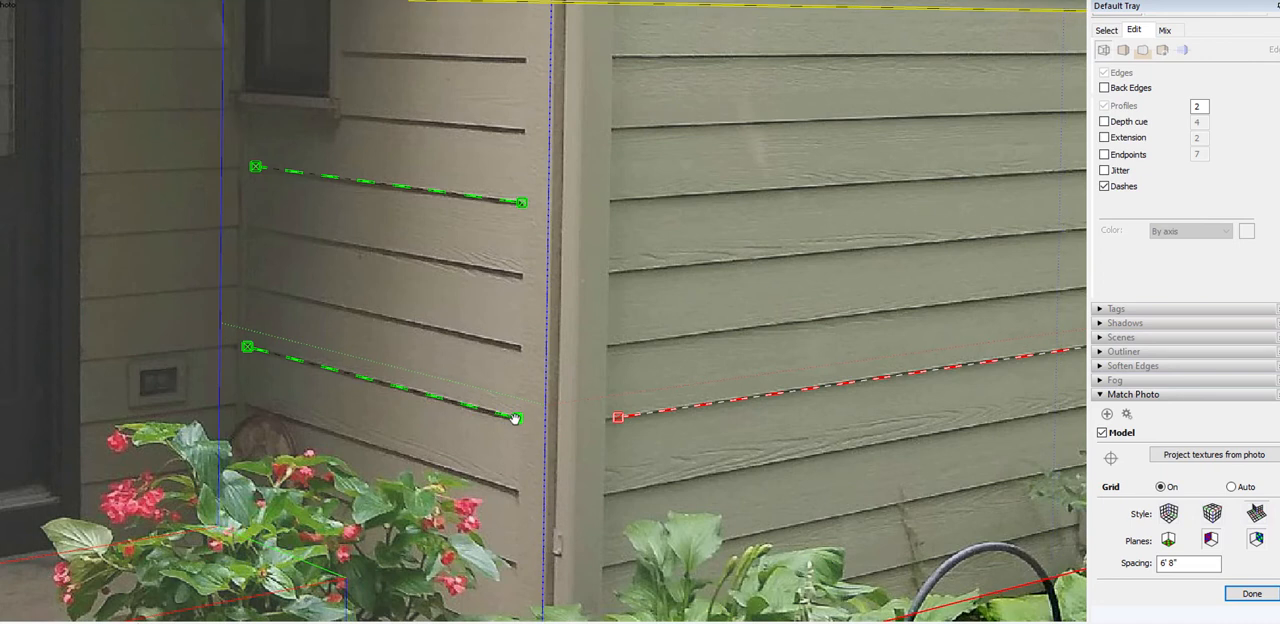
left_click_drag(618, 418, 617, 421)
scroll(571, 443, "down", 5)
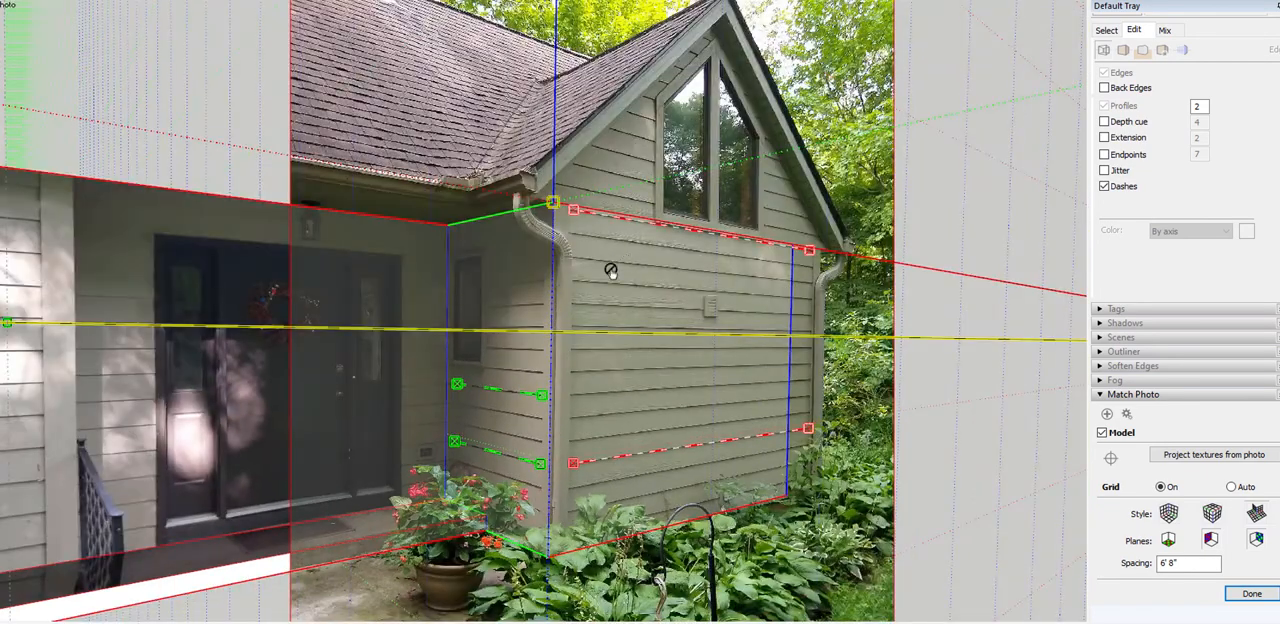
Check the overall alignment against the photo and finish editing the match
scroll(610, 270, "up", 3)
scroll(529, 334, "up", 1)
scroll(529, 334, "down", 6)
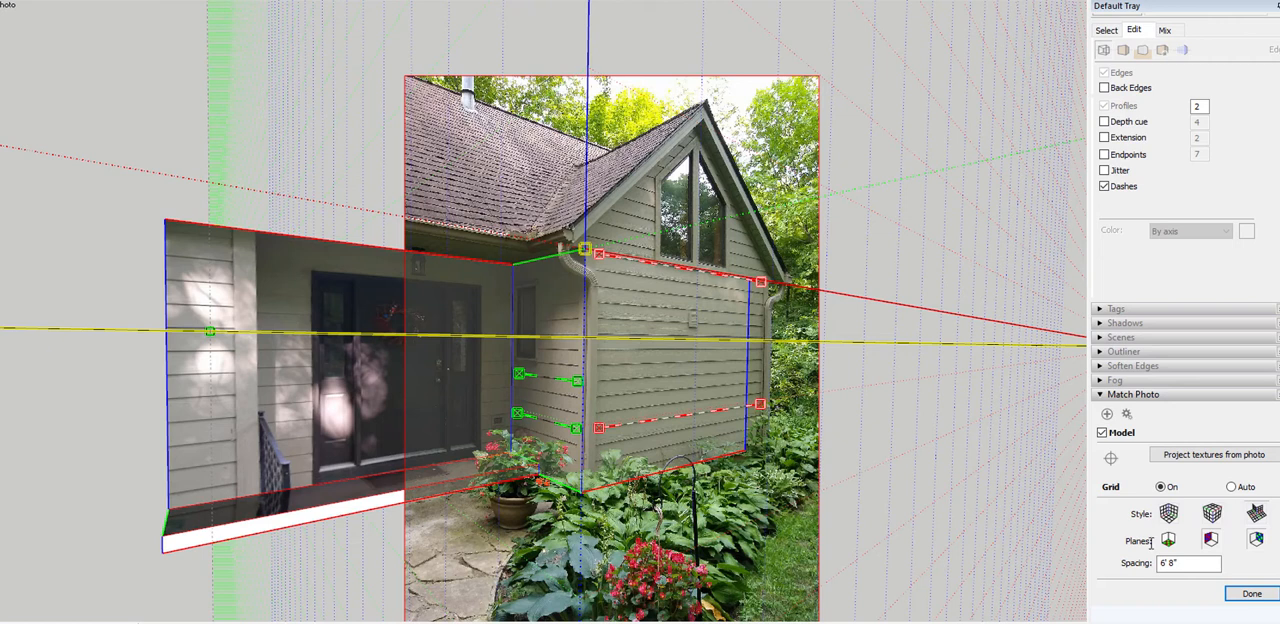
right_click(630, 362)
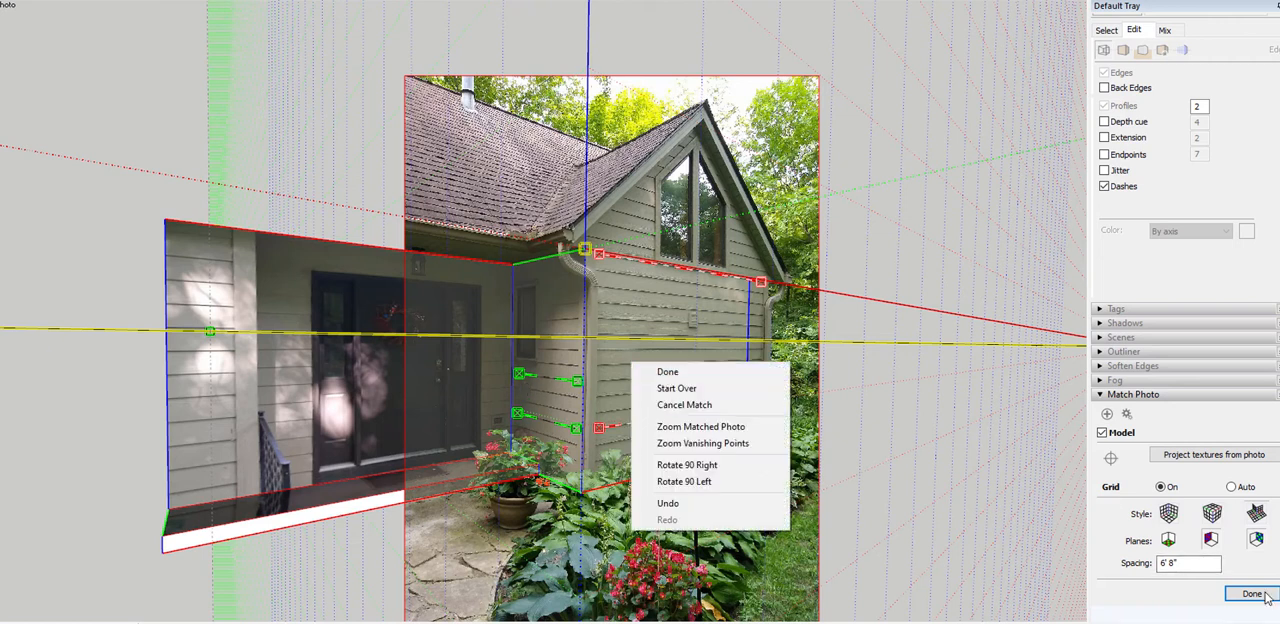
left_click(717, 375)
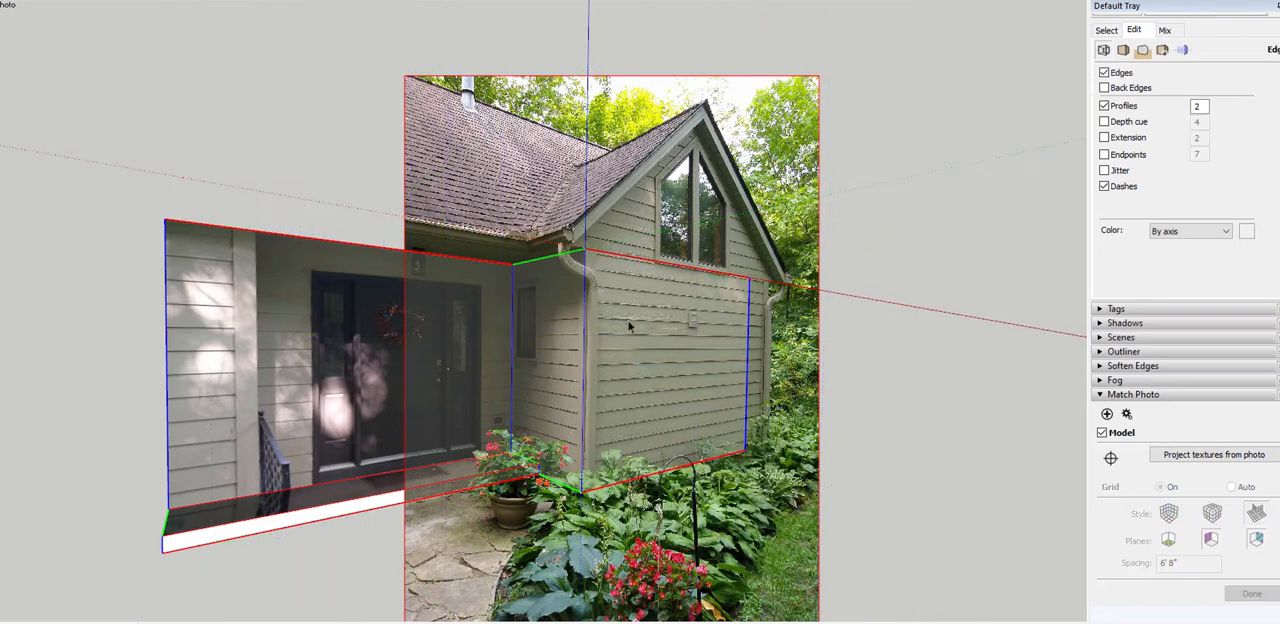
Project the matched photo onto the wing's front siding wall, overwriting the existing materials
right_click(666, 347)
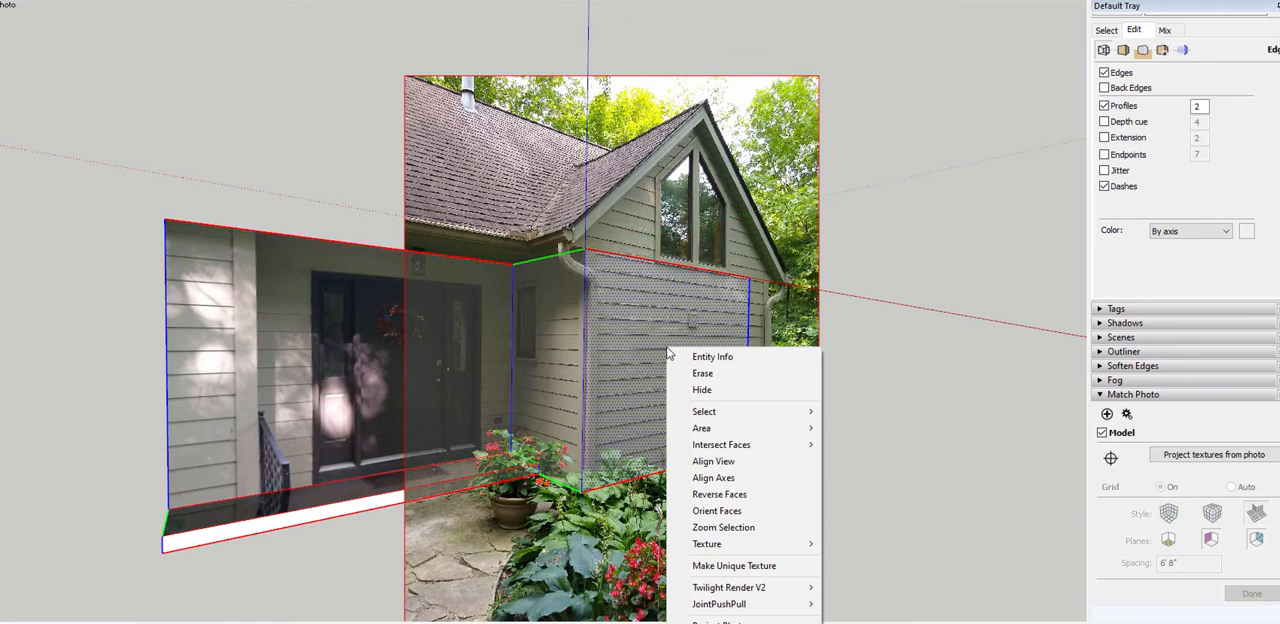
left_click(717, 621)
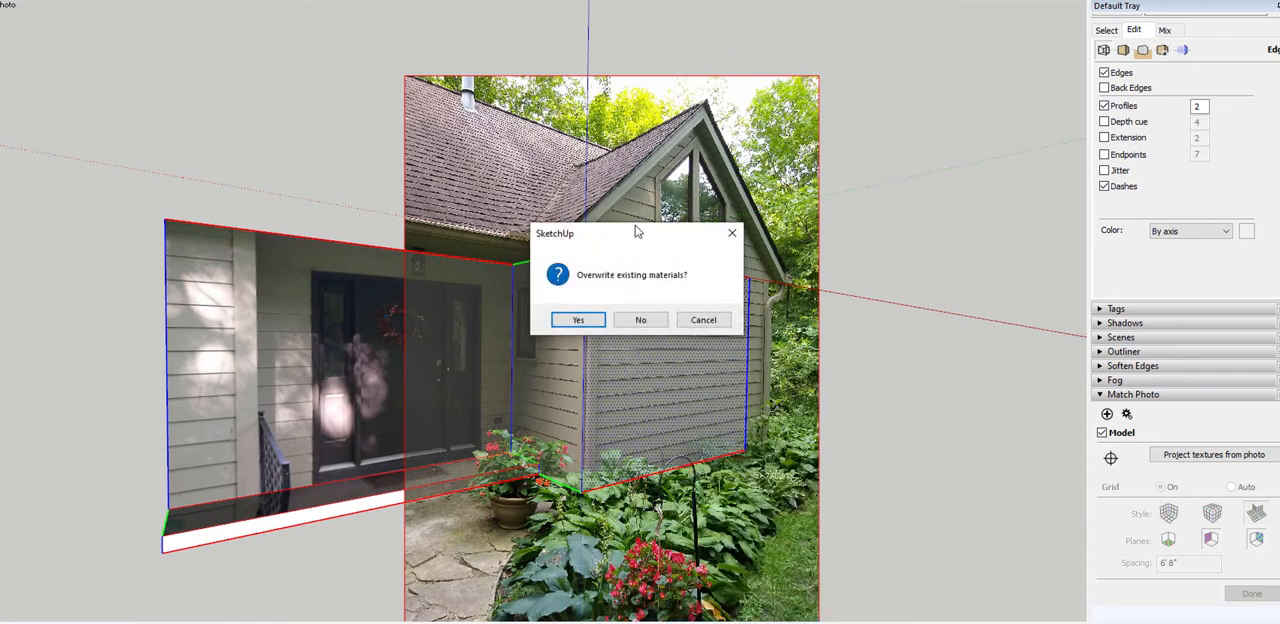
left_click_drag(635, 226, 310, 154)
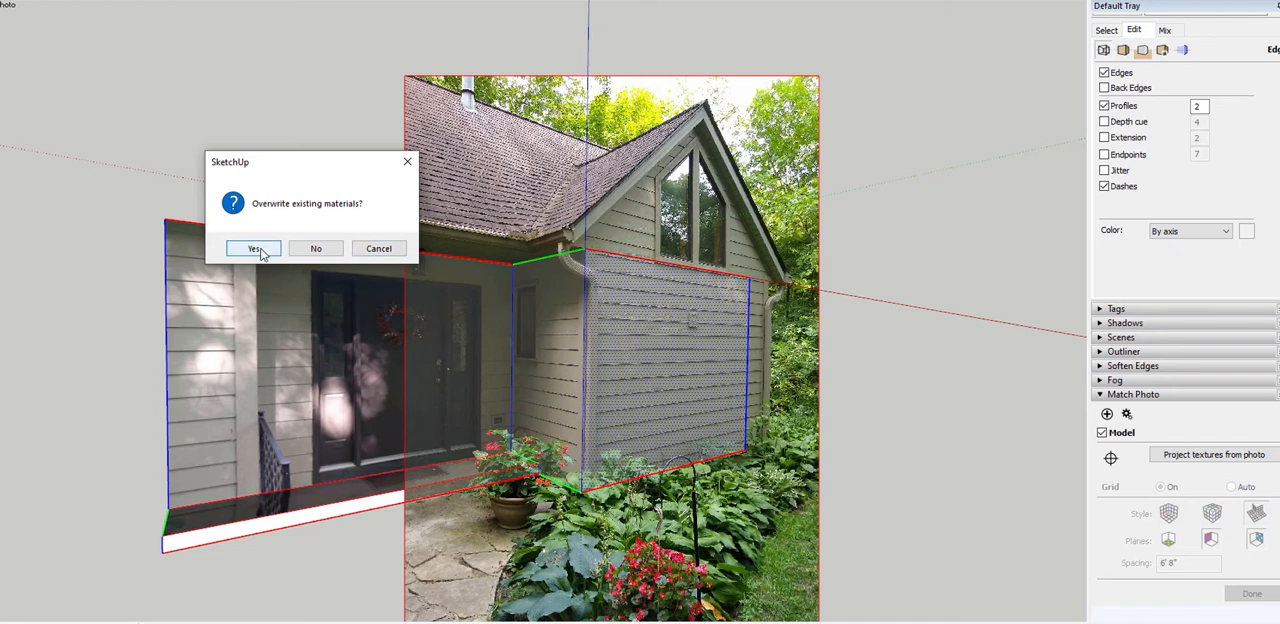
left_click(257, 249)
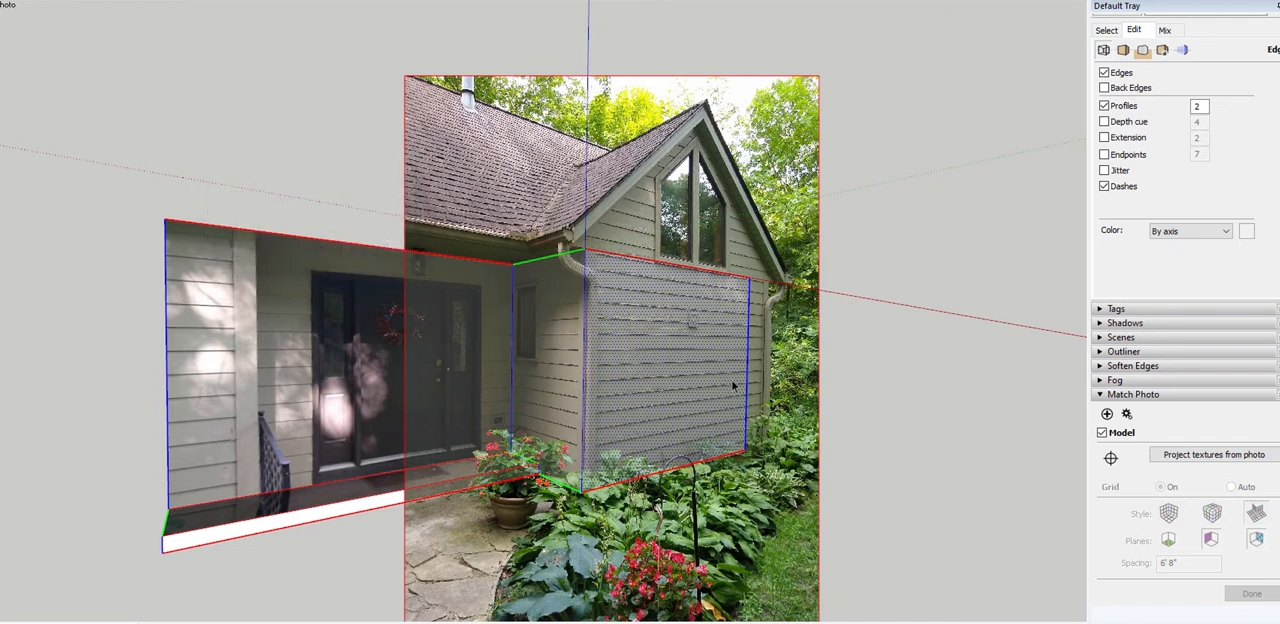
Push/Pull the wing's far side face outward until the textured front wall reaches the photo's outer corner trim
middle_click_drag(733, 386, 204, 378)
scroll(357, 371, "down", 3)
middle_click_drag(418, 398, 508, 447)
key("p")
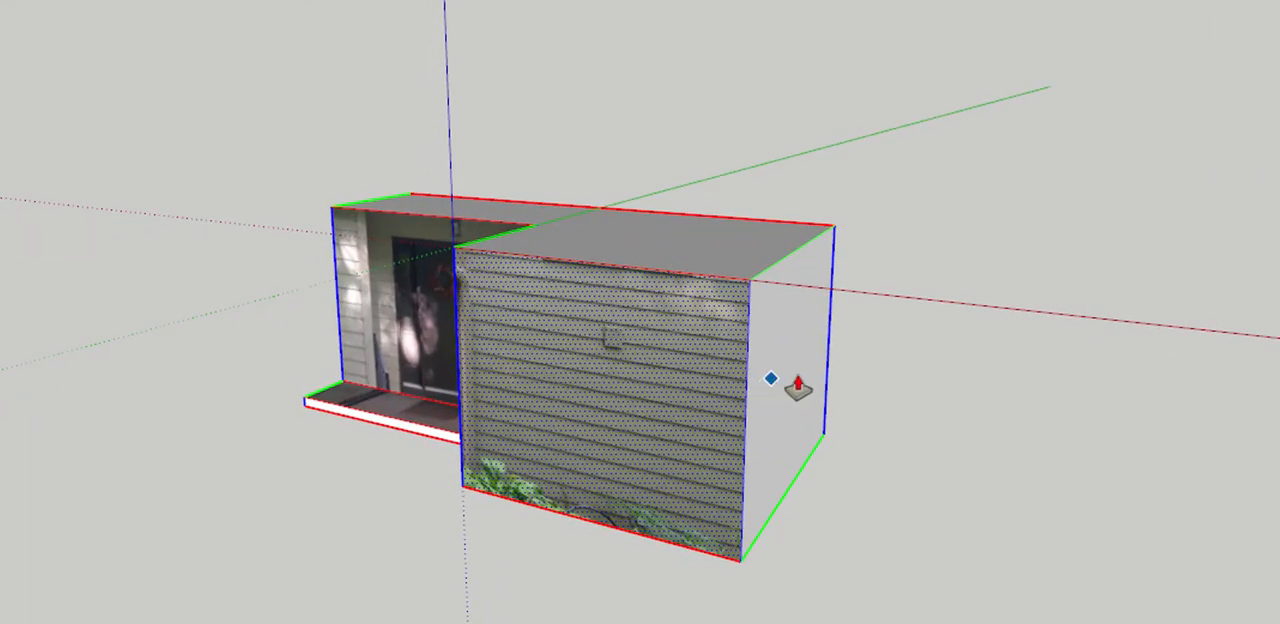
key("space")
left_click(783, 375)
key("p")
left_click_drag(800, 381, 831, 389)
middle_click_drag(746, 446, 694, 459)
left_click_drag(873, 408, 537, 429)
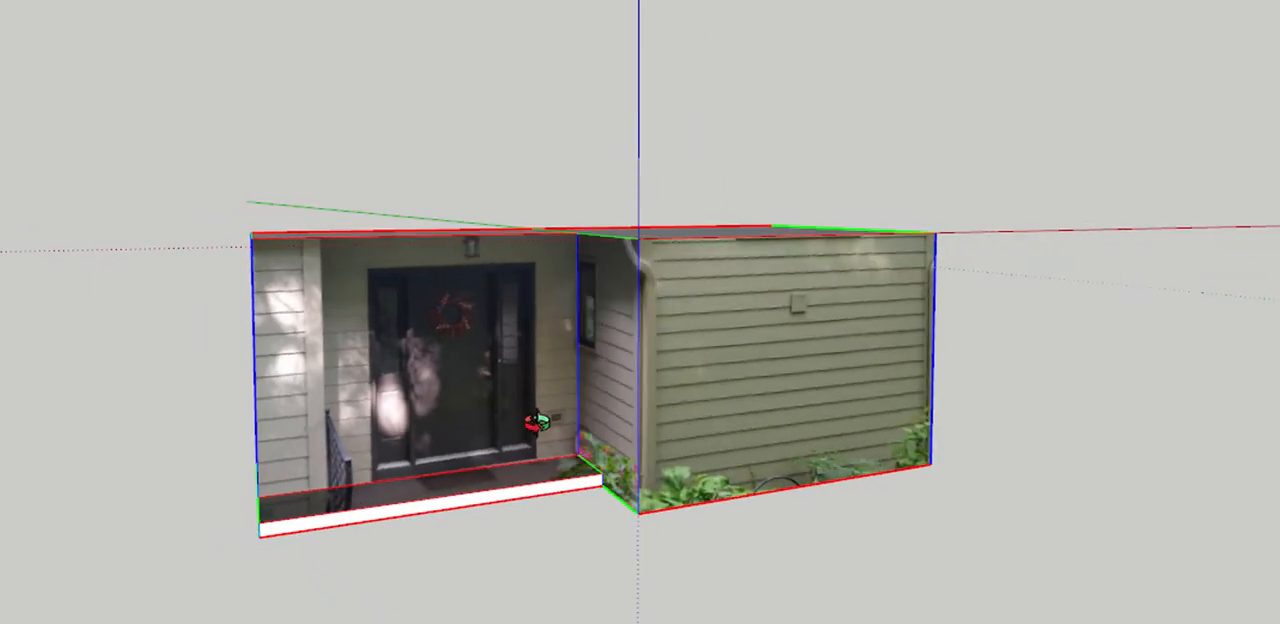
Inspect the extended wing and return to the IMG_20200806_162119506_MP scene to compare it with the photo's gable
left_click_drag(329, 366, 527, 572)
middle_click_drag(526, 572, 649, 58)
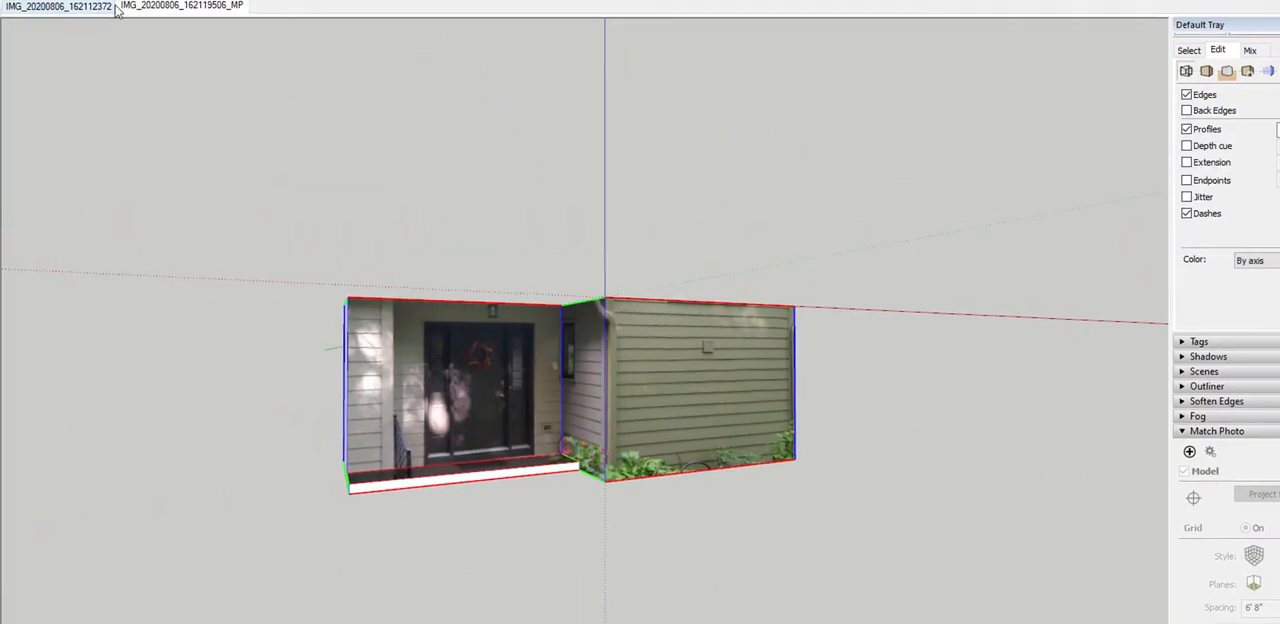
left_click(191, 11)
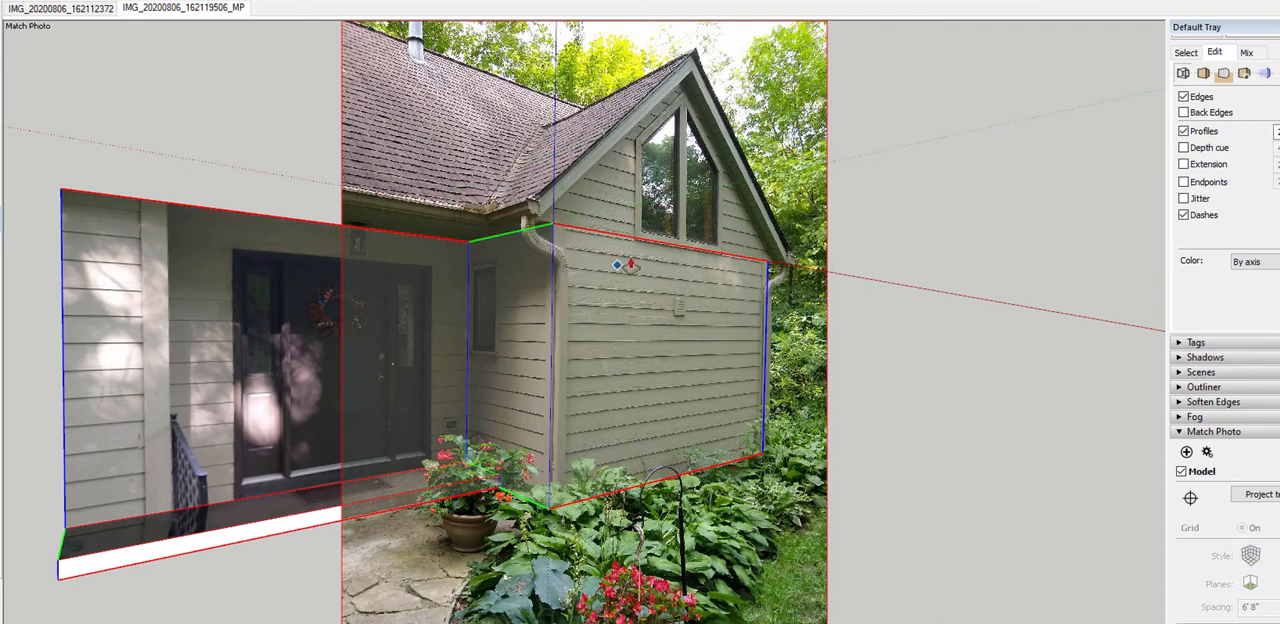
scroll(719, 211, "up", 4)
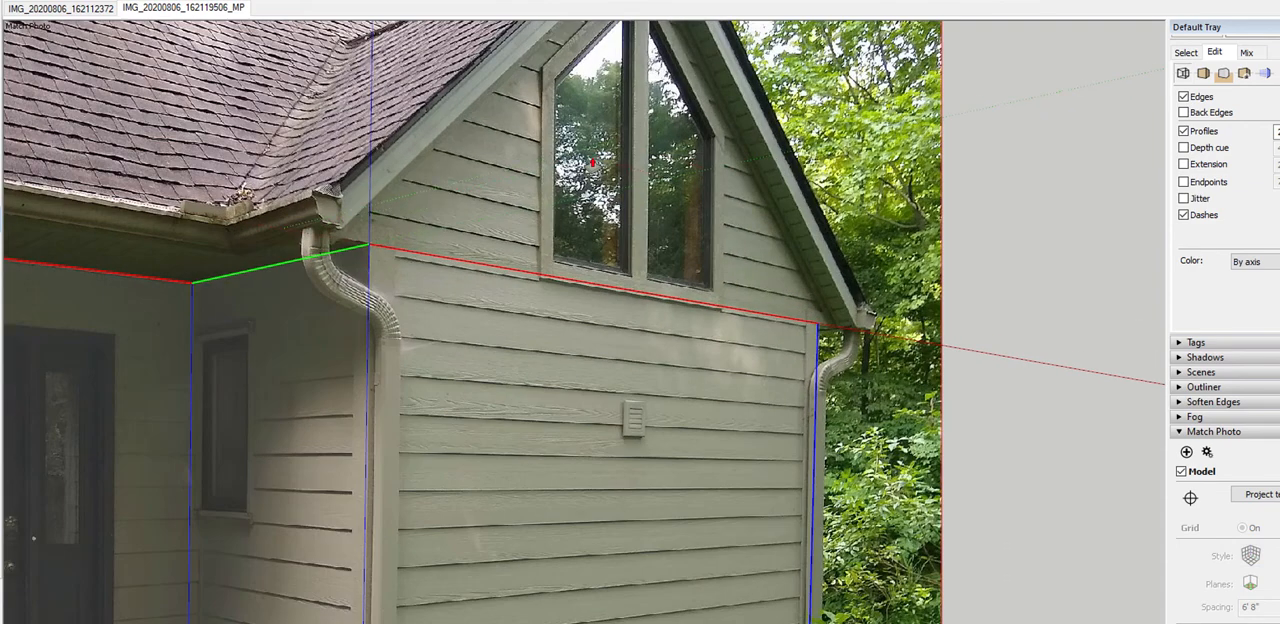
scroll(586, 181, "down", 4)
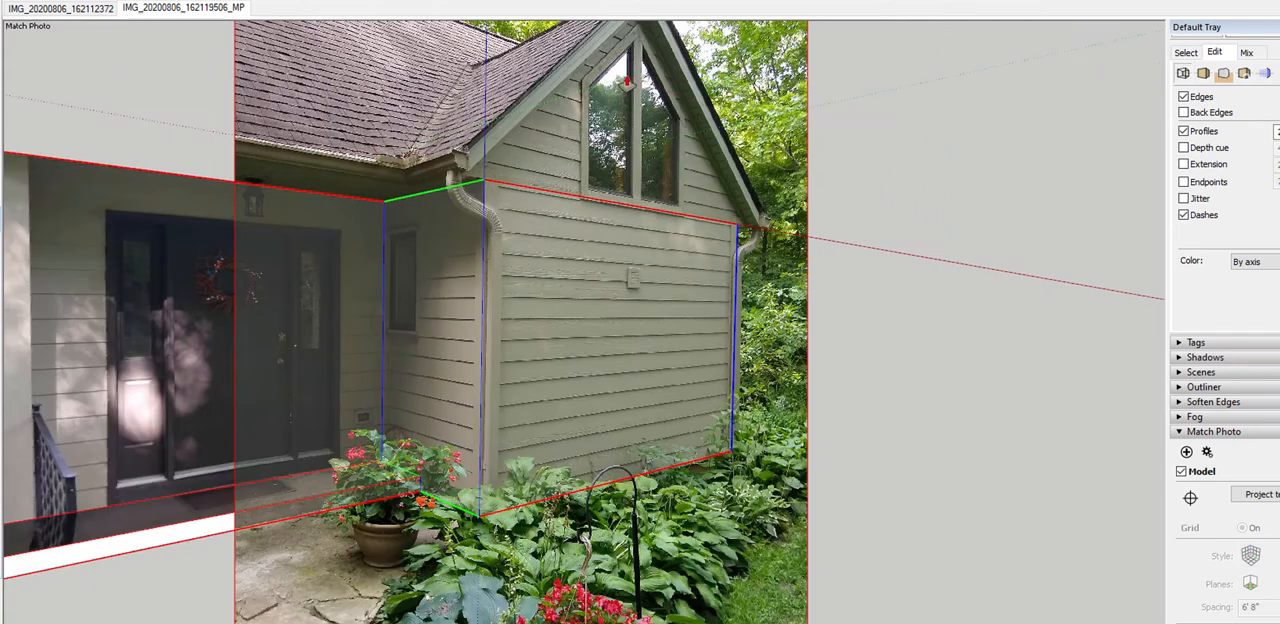
Draw a line across the model's top from the porch's inner corner to the back edge, separating the wing's top face
middle_click_drag(737, 240, 482, 286)
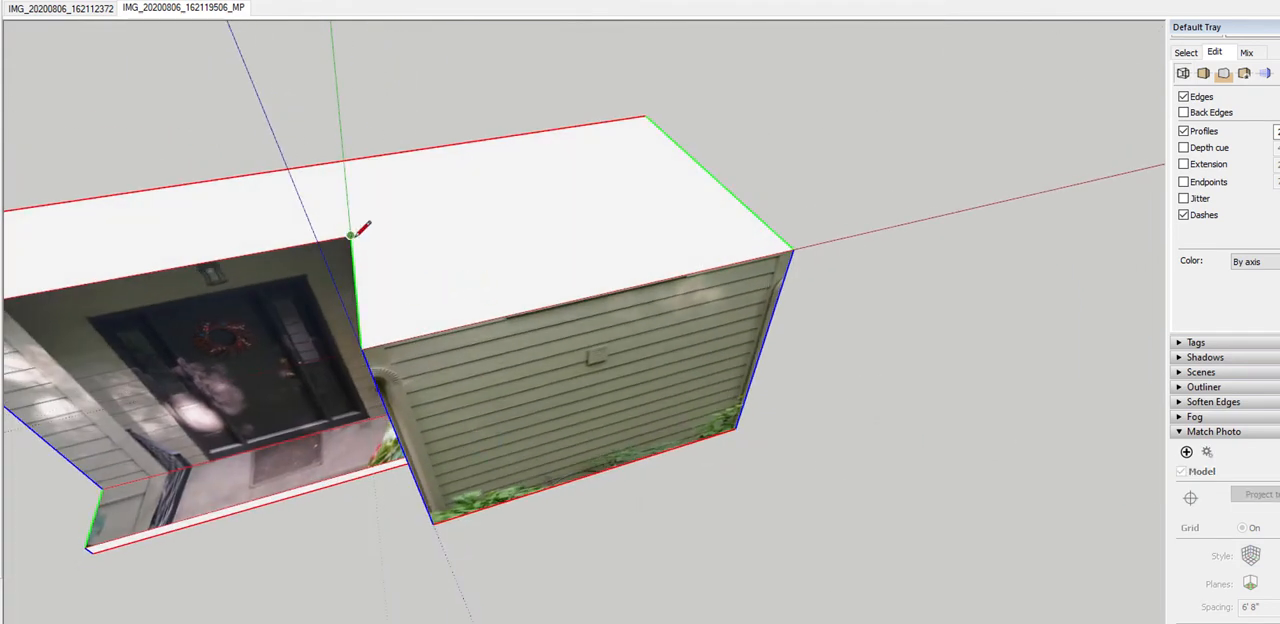
key("space")
key("ctrl+z")
key("ctrl+y")
Push/Pull the wing's top face up until its front edge meets the gable peak in the projected photo
key("space")
key("p")
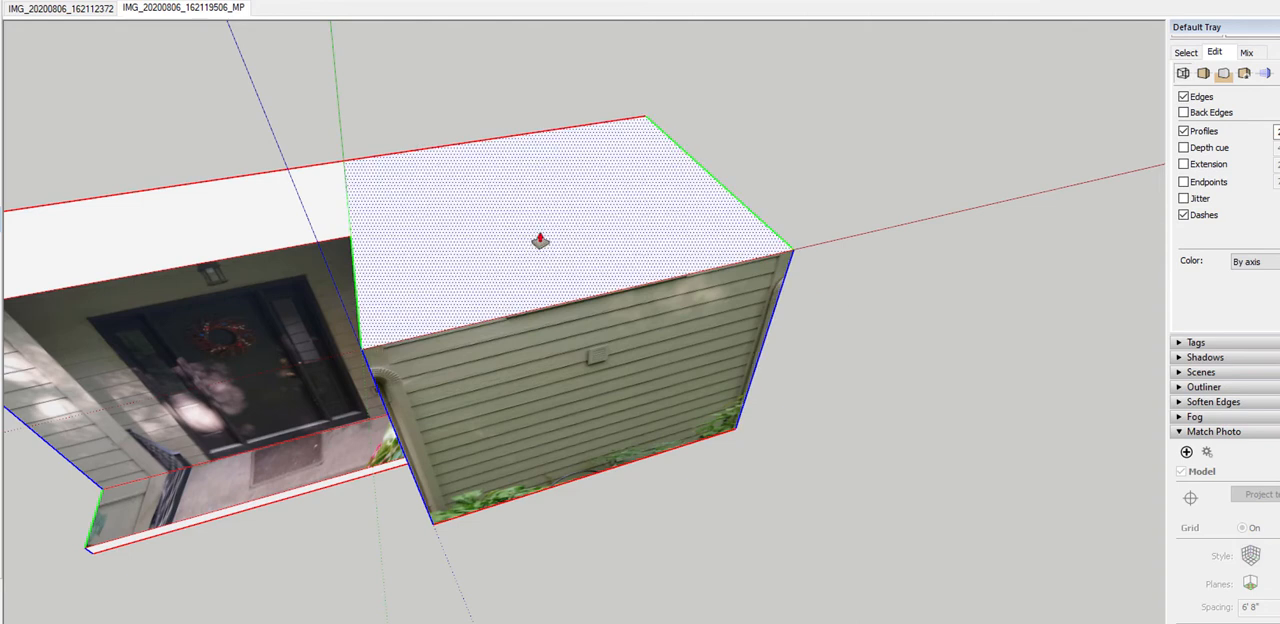
middle_click_drag(540, 240, 556, 95)
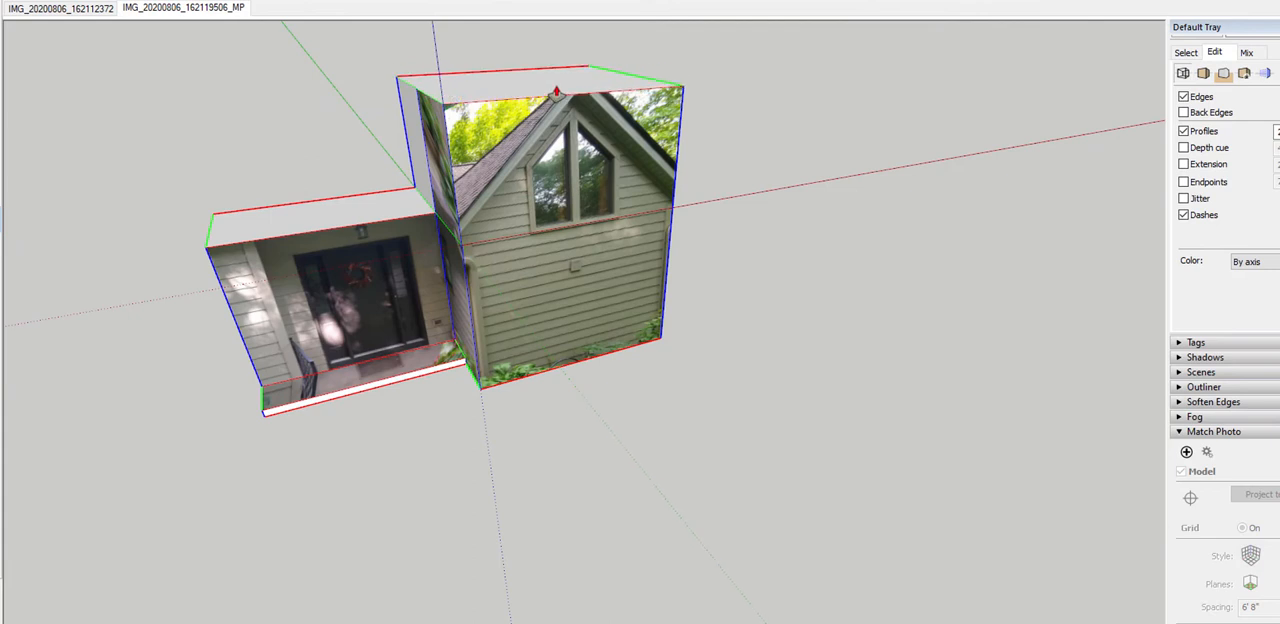
scroll(558, 93, "up", 8)
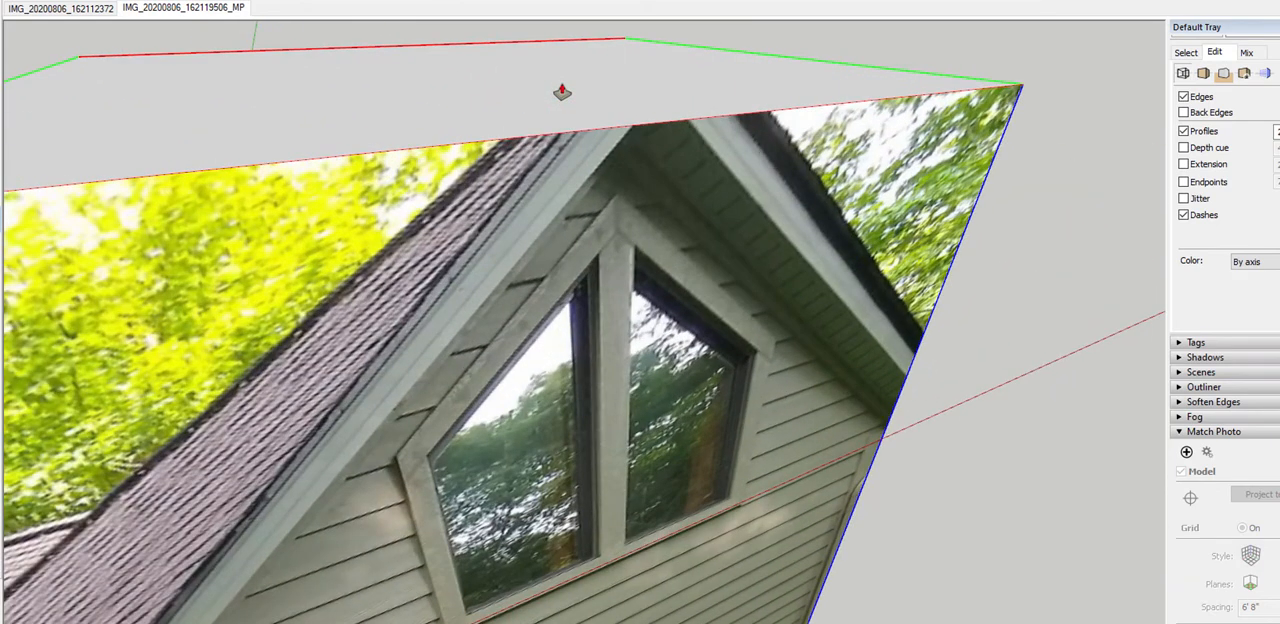
mouse_move(562, 92)
middle_mouse_down()
mouse_move(563, 106)
mouse_move(563, 77)
mouse_move(563, 102)
middle_mouse_up()
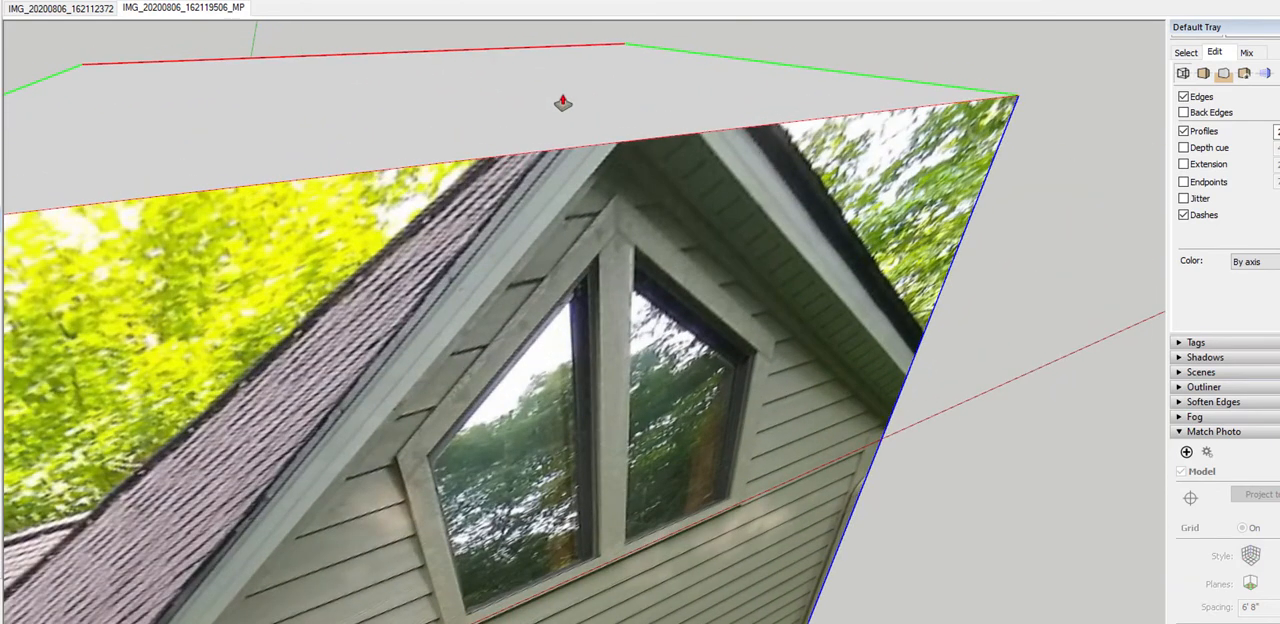
left_click(571, 123)
left_click(683, 212)
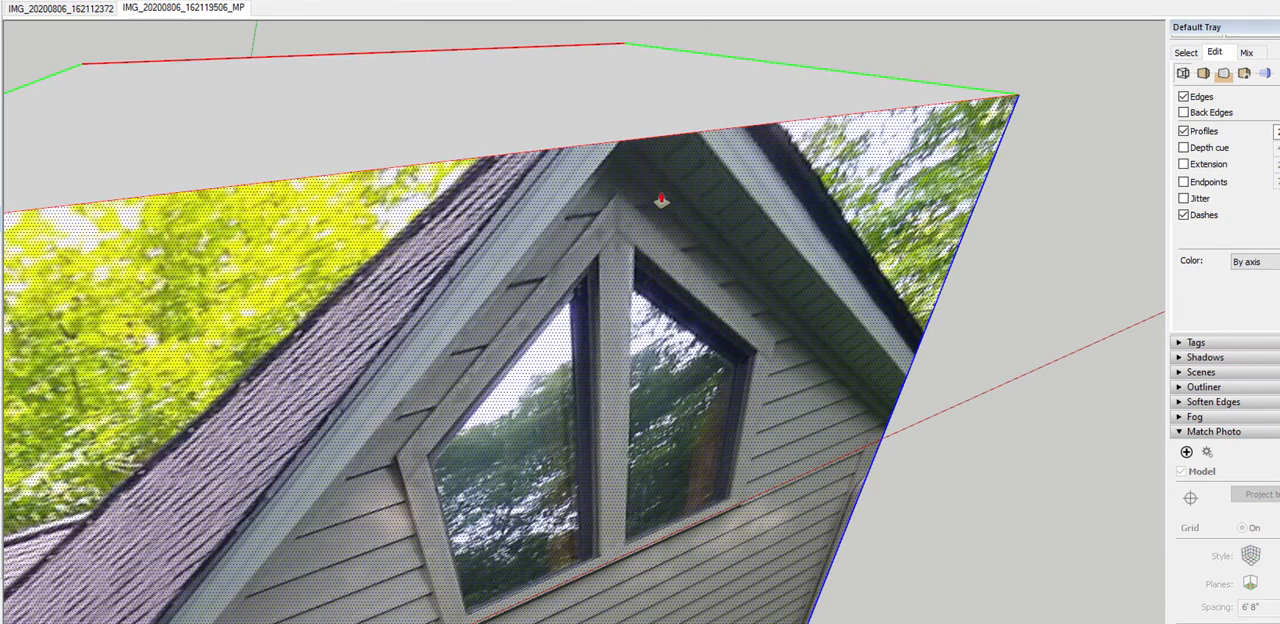
scroll(686, 179, "down", 3)
mouse_move(638, 139)
left_mouse_down()
mouse_move(631, 101)
mouse_move(650, 73)
mouse_move(640, 34)
mouse_move(635, 130)
left_mouse_up()
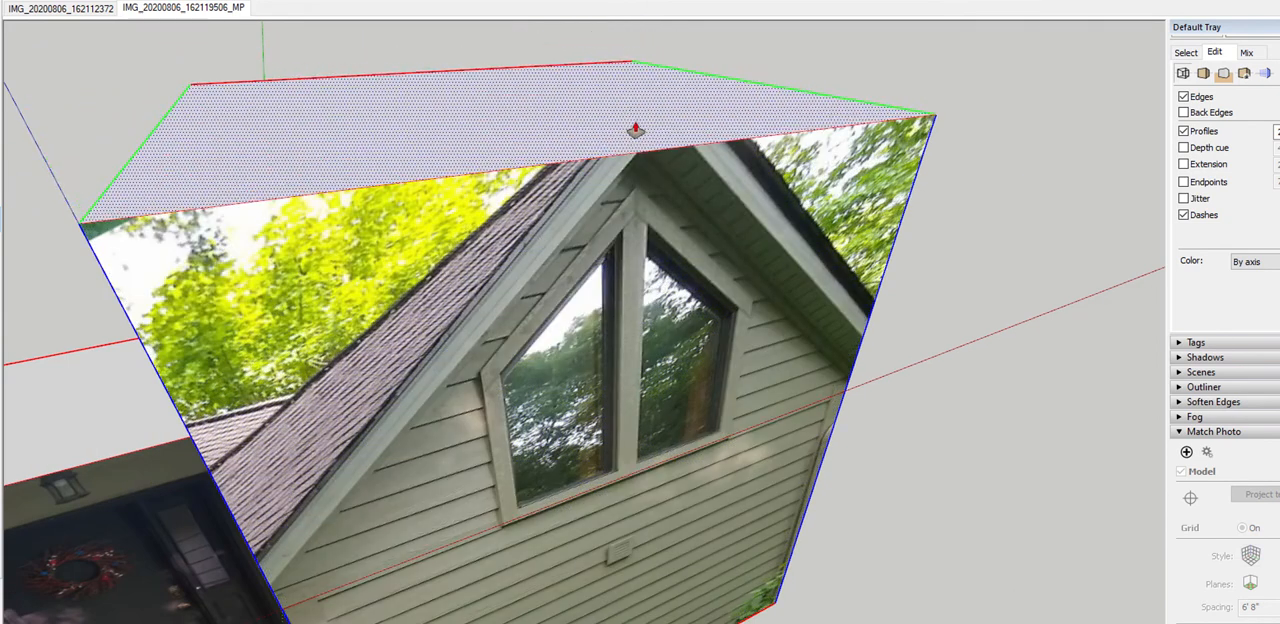
left_click(635, 130)
Inspect the wing's porch-side wall and switch the face style to Monochrome to hide the textures
middle_click_drag(635, 130, 783, 393)
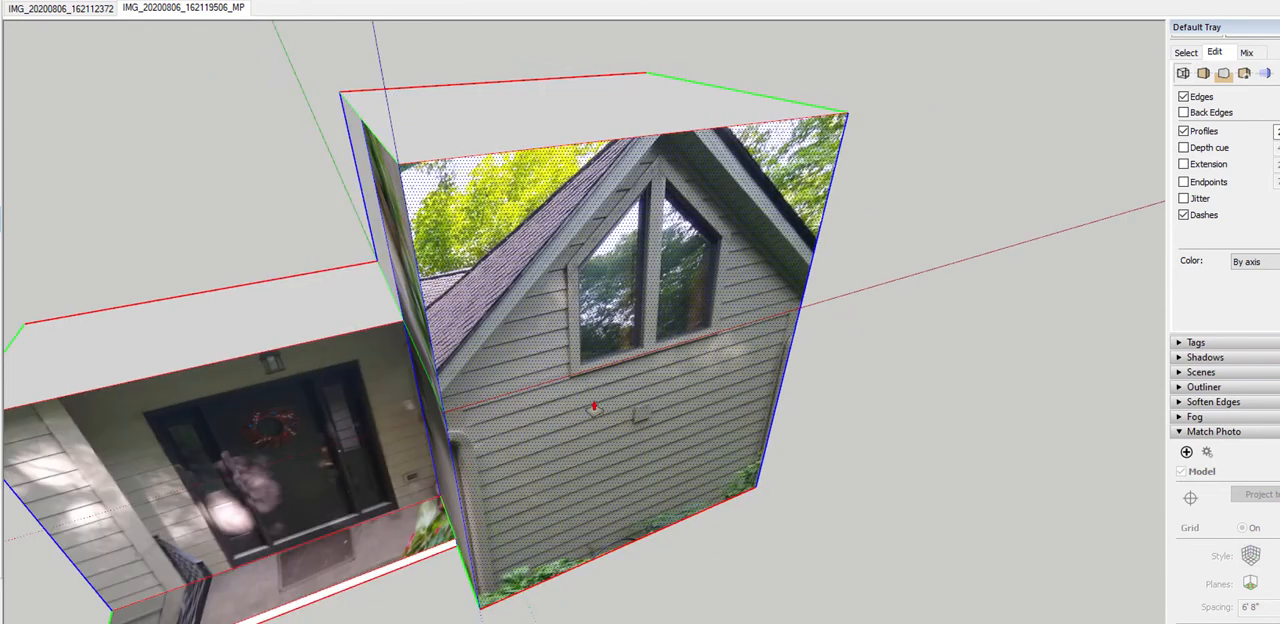
middle_click_drag(707, 400, 466, 262)
mouse_move(537, 137)
middle_mouse_down()
mouse_move(503, 263)
mouse_move(611, 320)
mouse_move(554, 420)
middle_mouse_up()
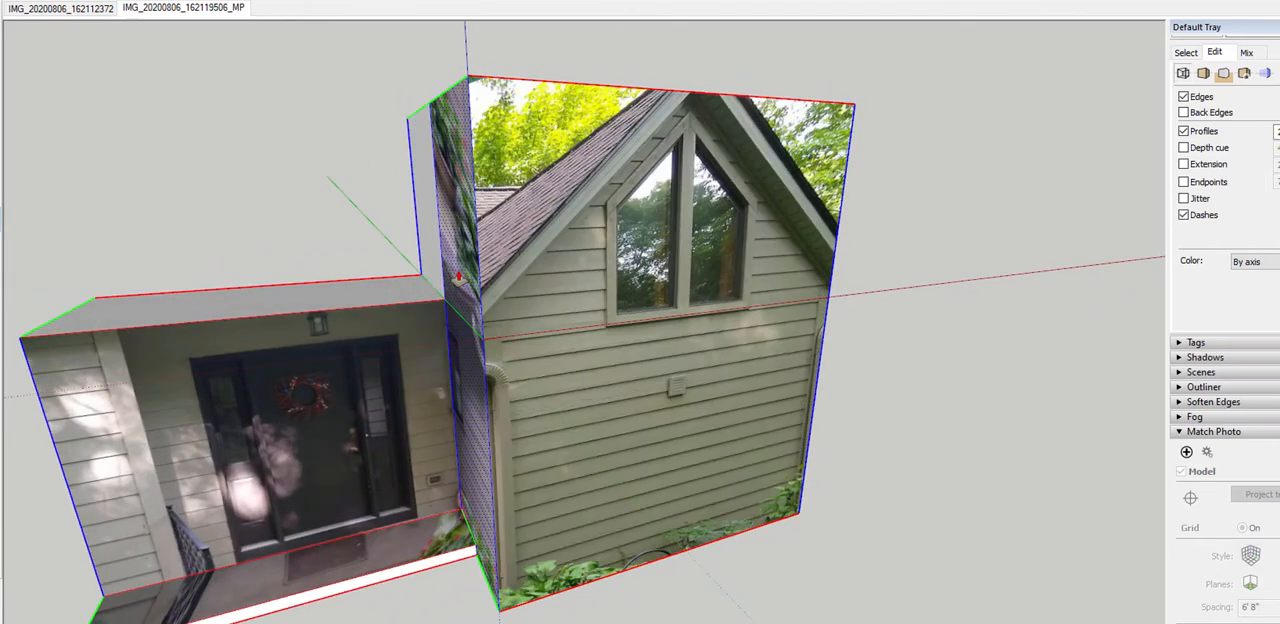
middle_click_drag(467, 262, 610, 285)
middle_click_drag(570, 250, 555, 320)
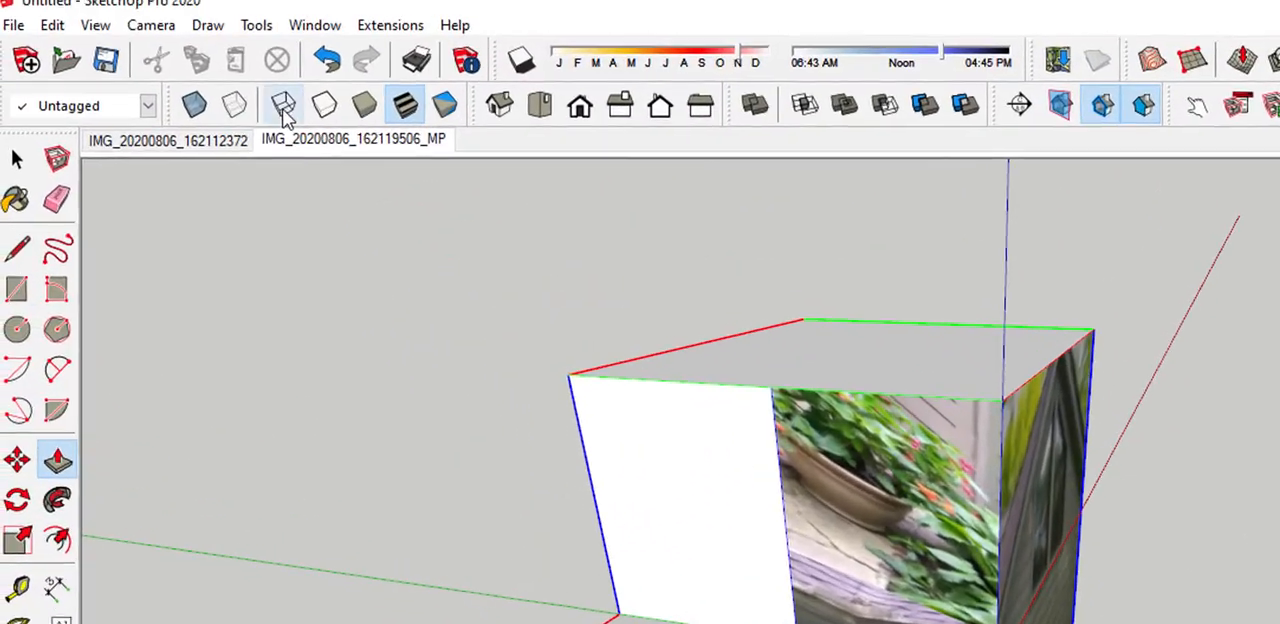
left_click(460, 118)
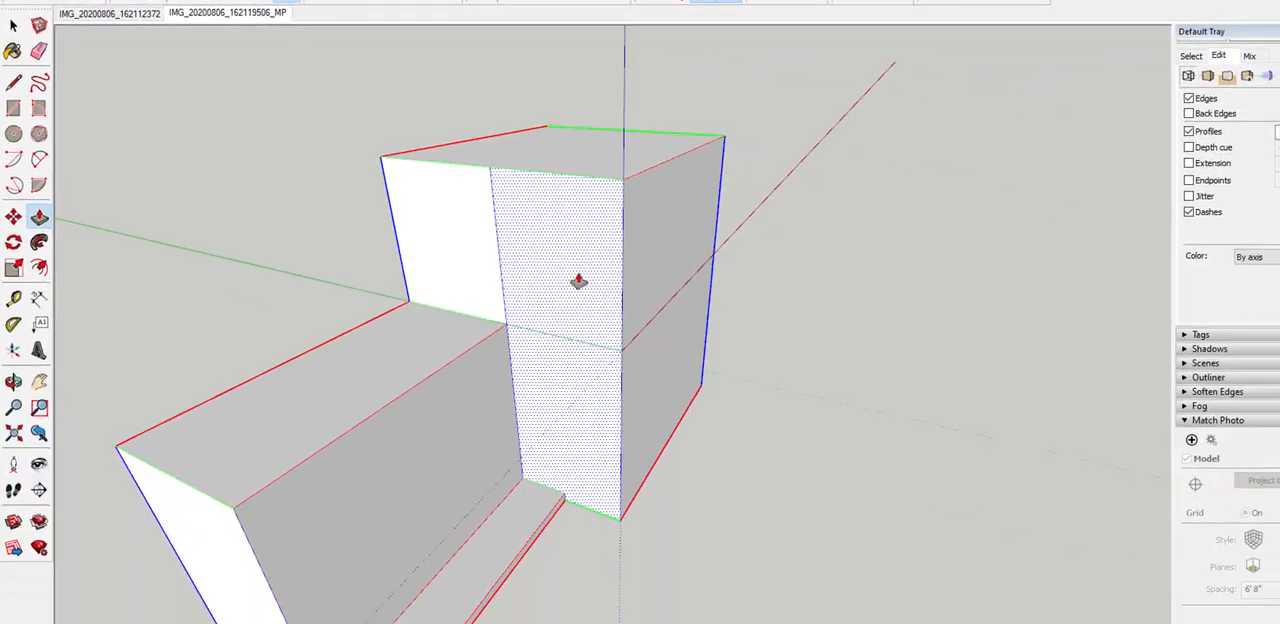
Erase the vertical edge that divides the upper part of the wing's porch-side wall
scroll(538, 350, "up", 5)
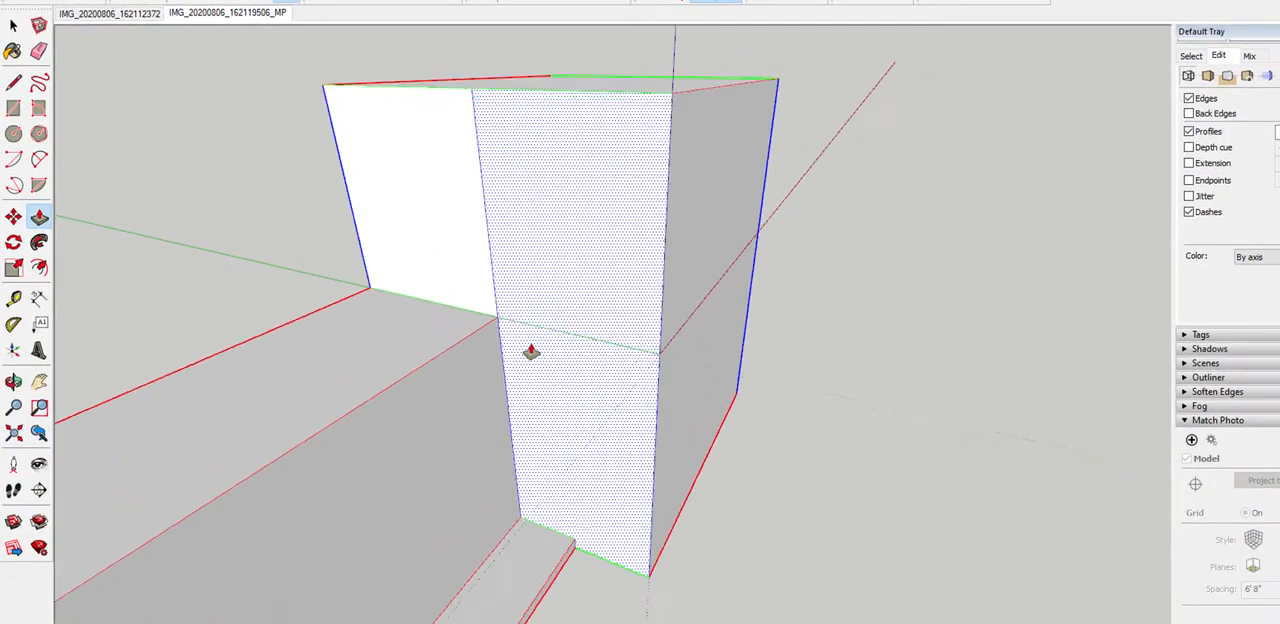
scroll(531, 309, "down", 3)
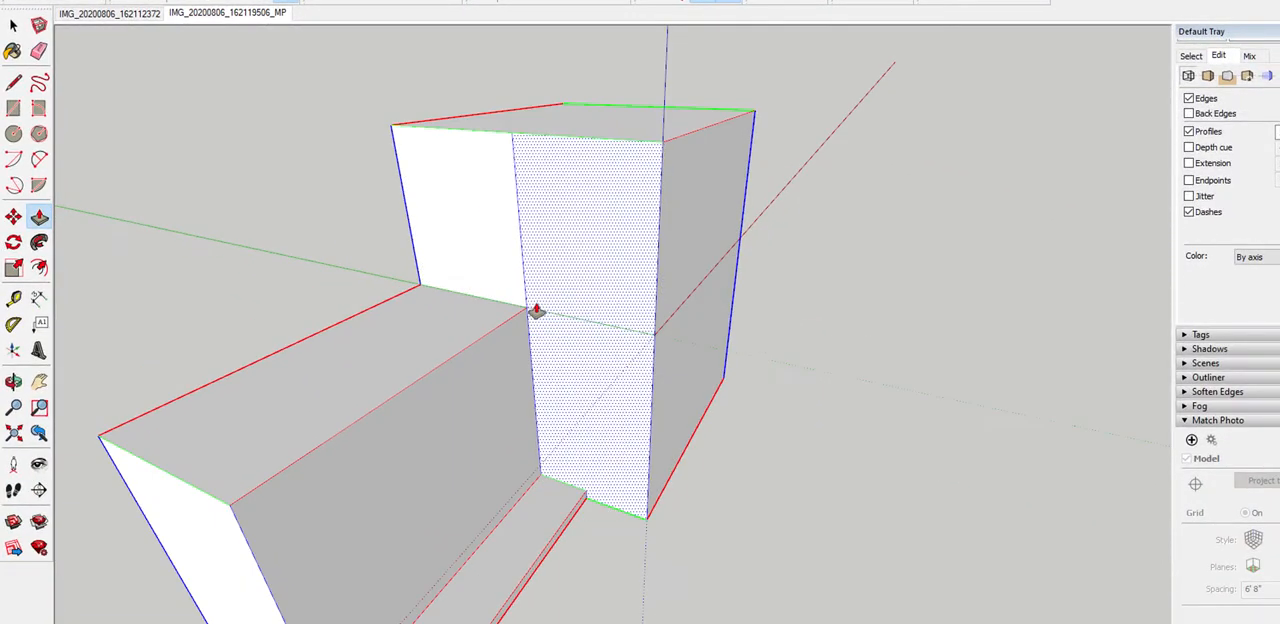
scroll(516, 307, "up", 2)
key("l")
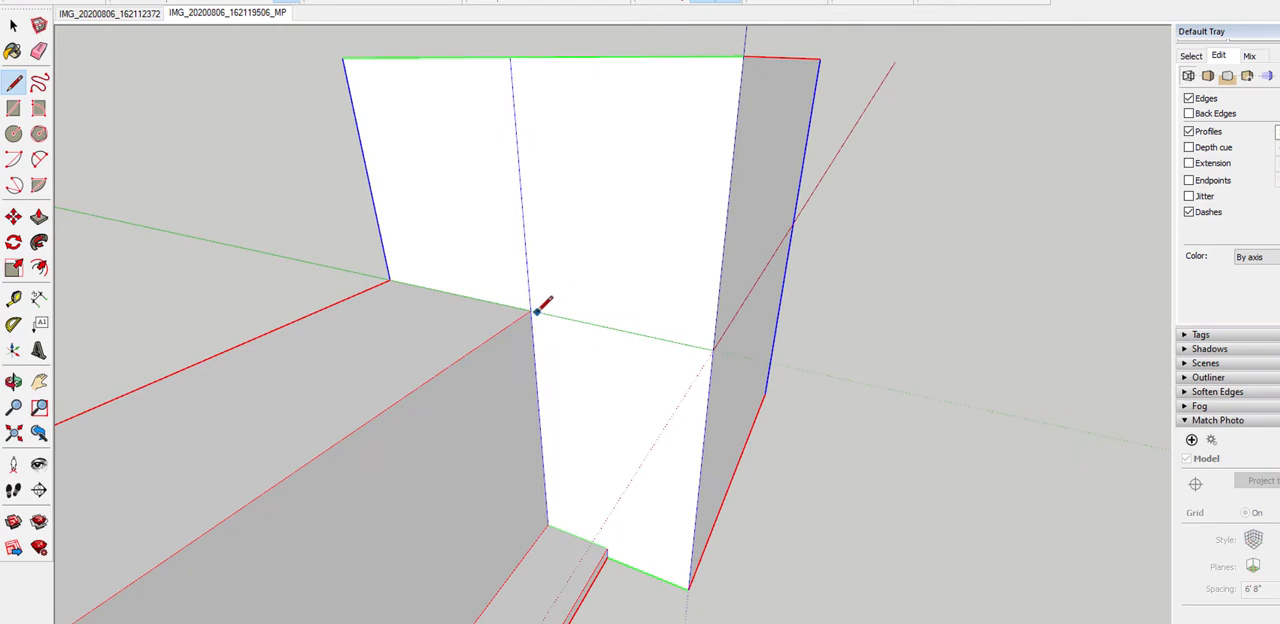
key("space")
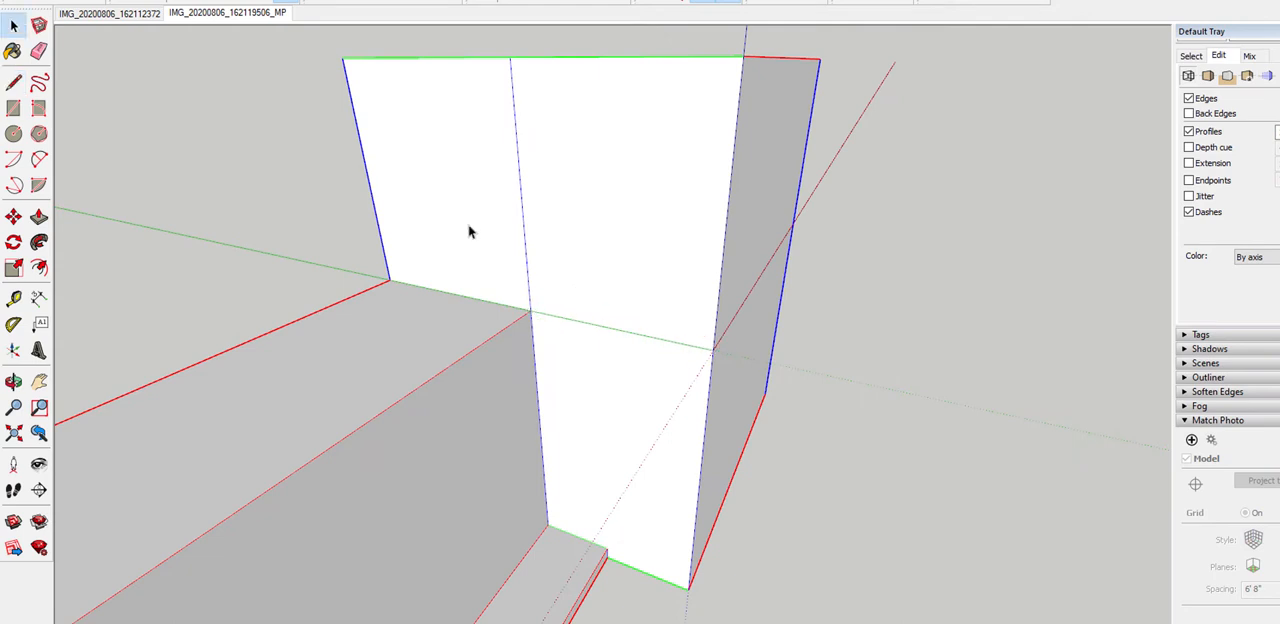
key("e")
left_click(522, 214)
middle_click_drag(522, 214, 578, 249)
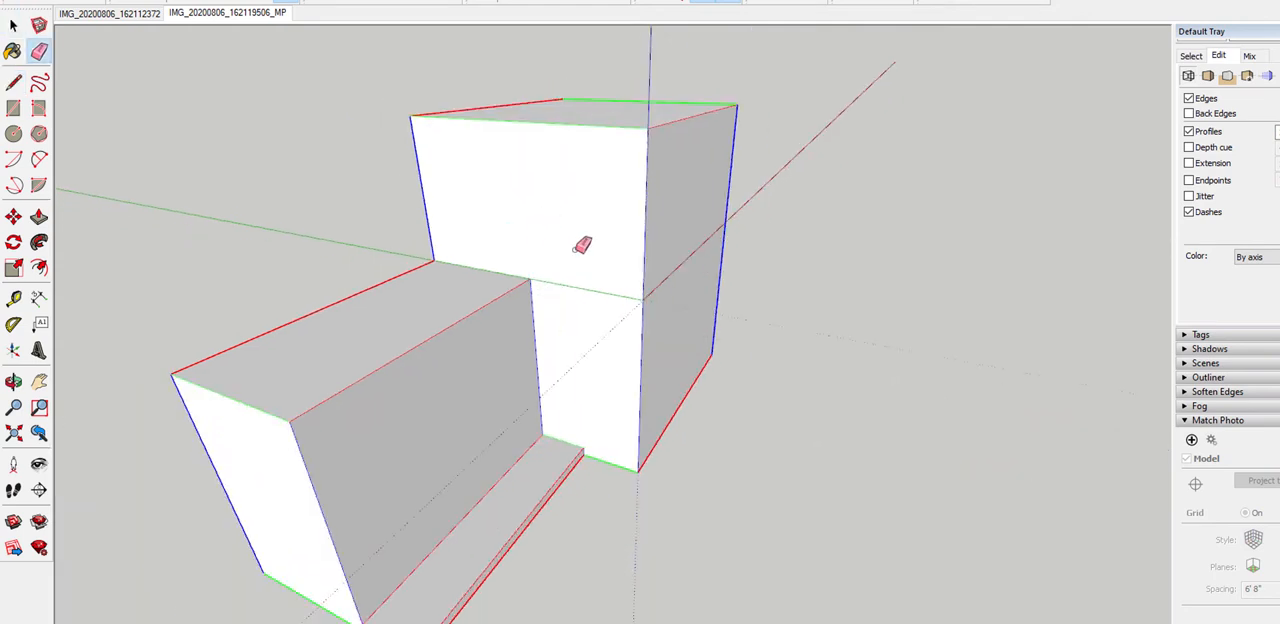
Push/Pull the upper part of the wing's porch-side wall outward so it overhangs the porch
mouse_move(537, 145)
middle_mouse_down()
mouse_move(346, 191)
mouse_move(390, 210)
middle_mouse_up()
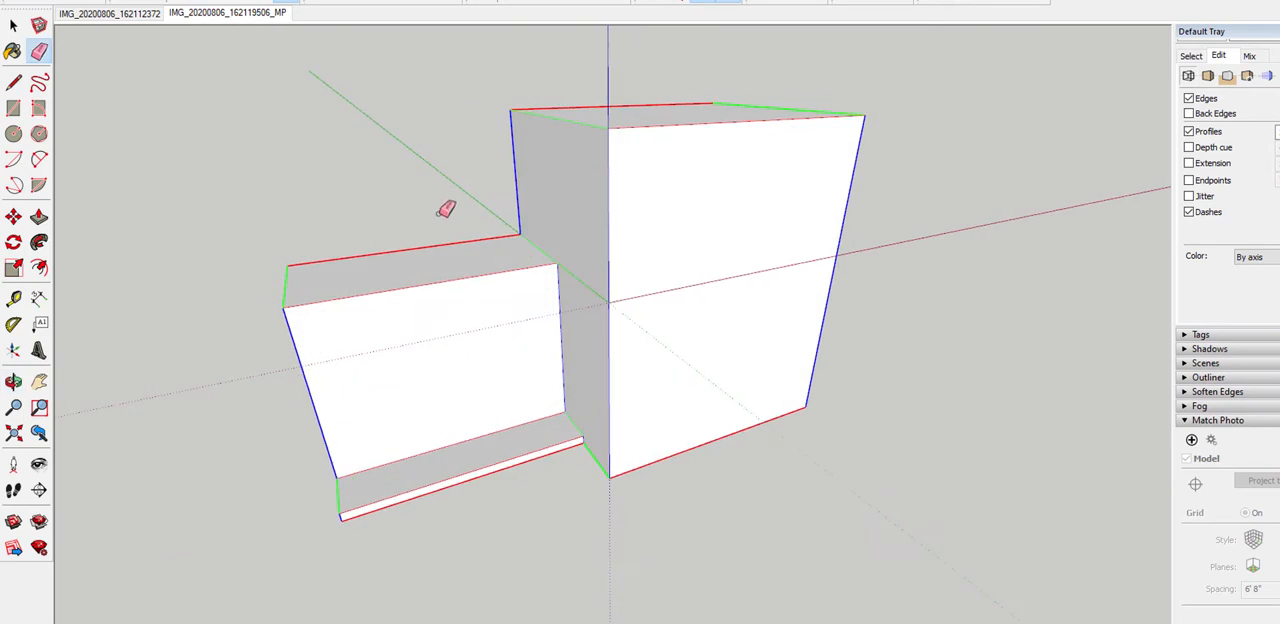
key("p")
left_click_drag(569, 221, 486, 240)
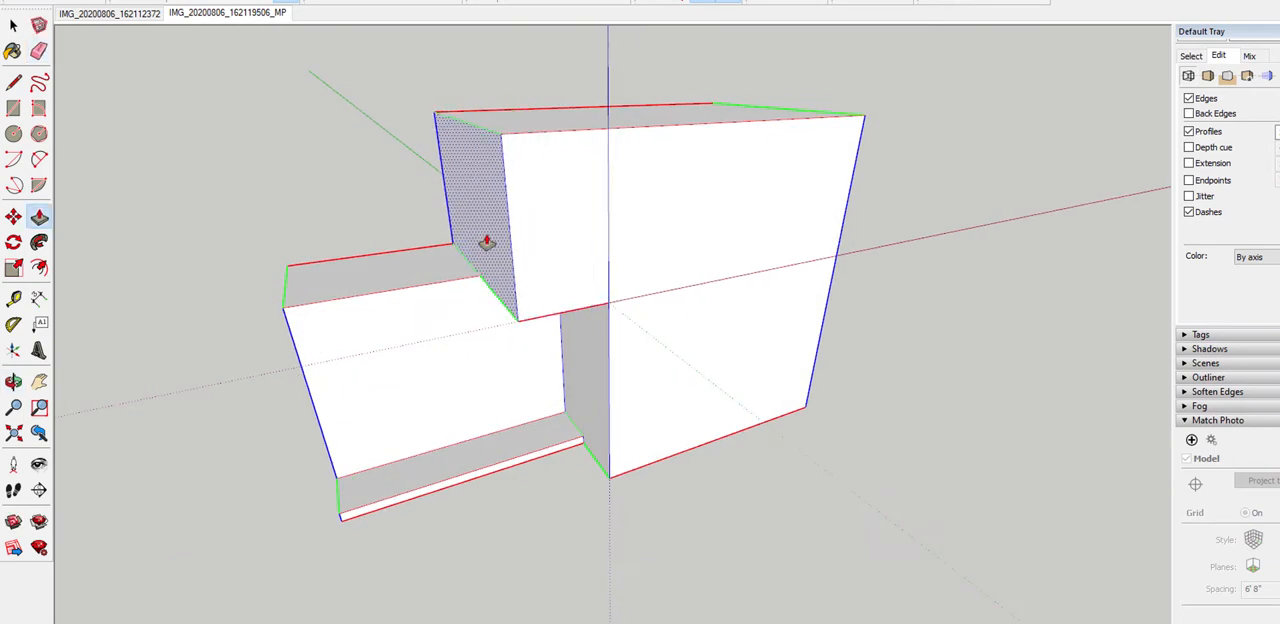
Draw lines at porch-roof height across the gable wall and around the wing's far side wall to its back edge
middle_click_drag(486, 240, 786, 271)
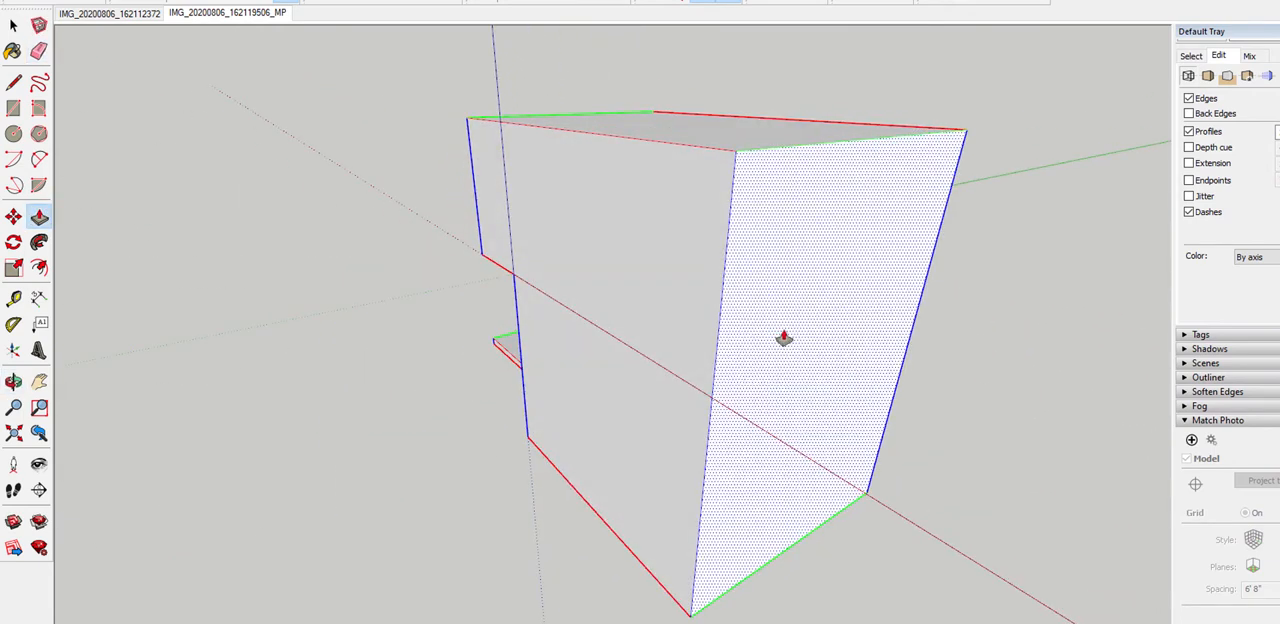
key("l")
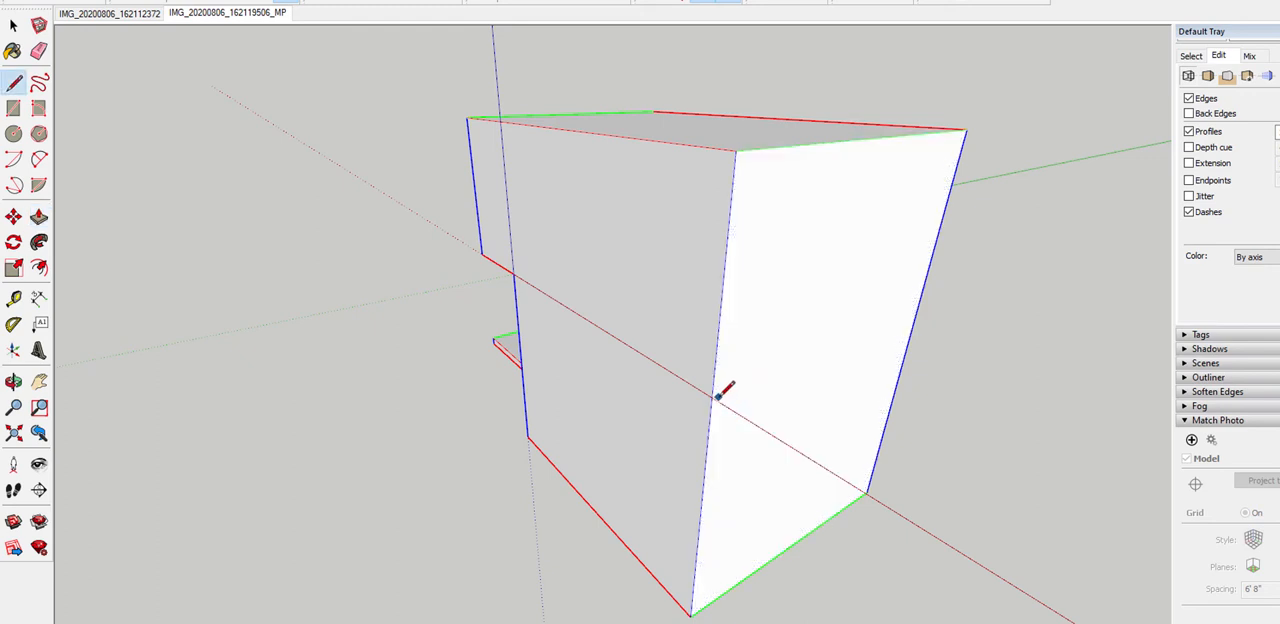
scroll(706, 346, "down", 2)
key("space")
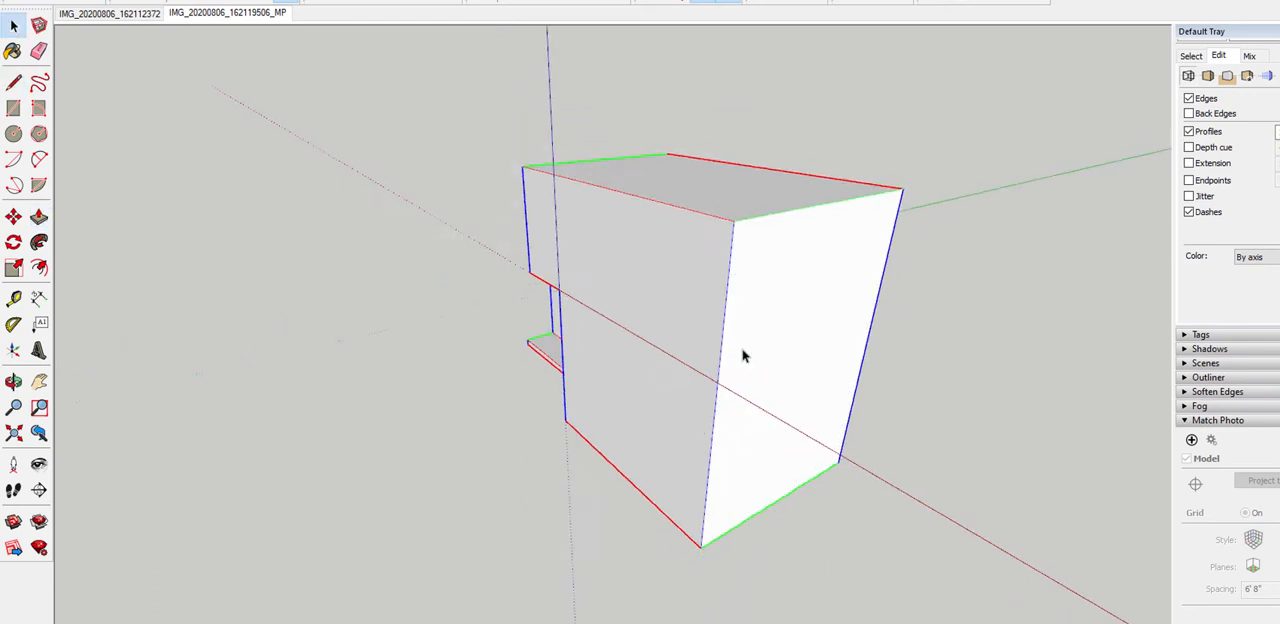
scroll(743, 352, "up", 2)
scroll(737, 416, "up", 2)
key("l")
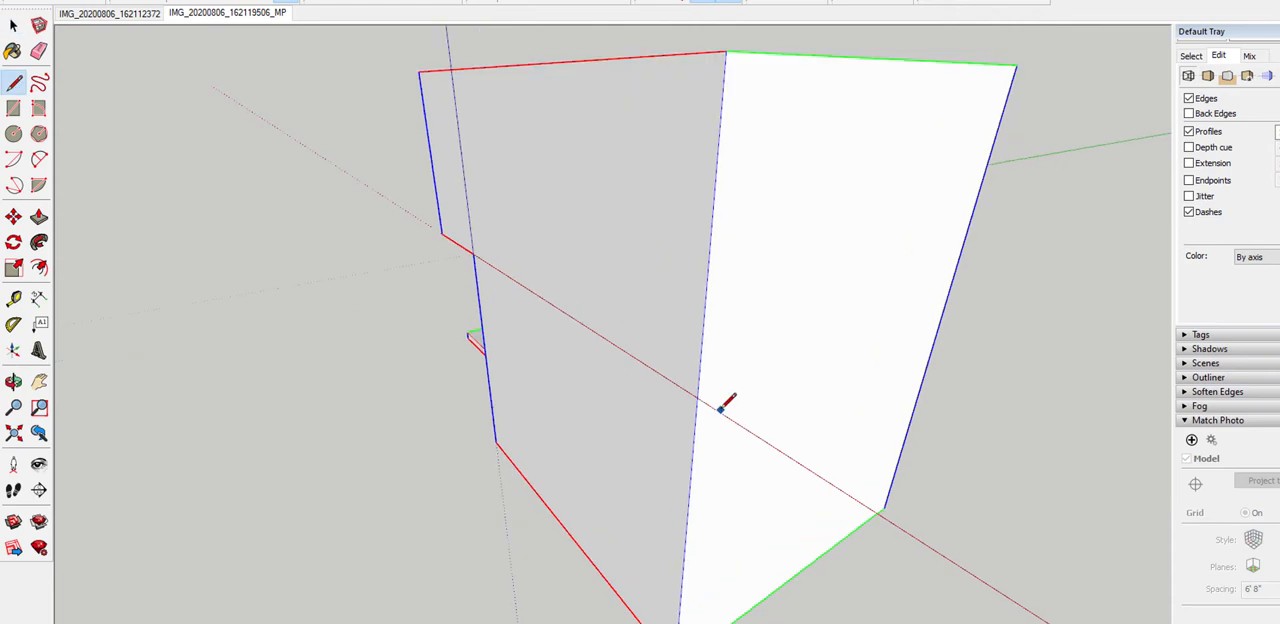
left_click(474, 254)
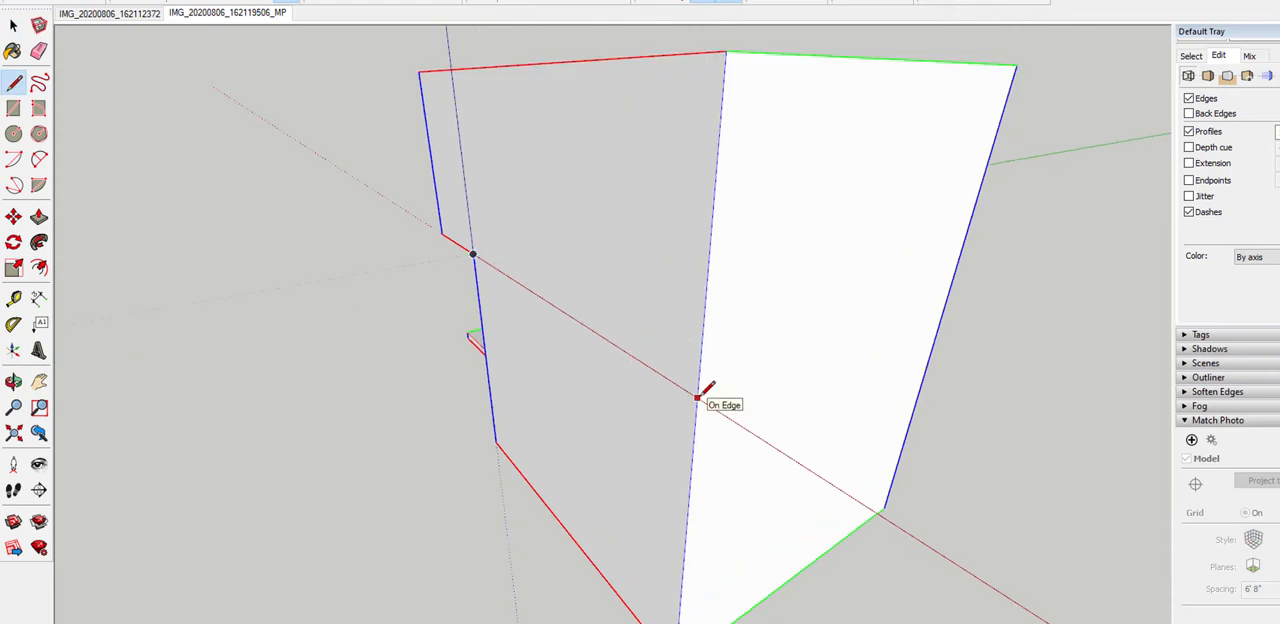
left_click(697, 398)
left_click(946, 295)
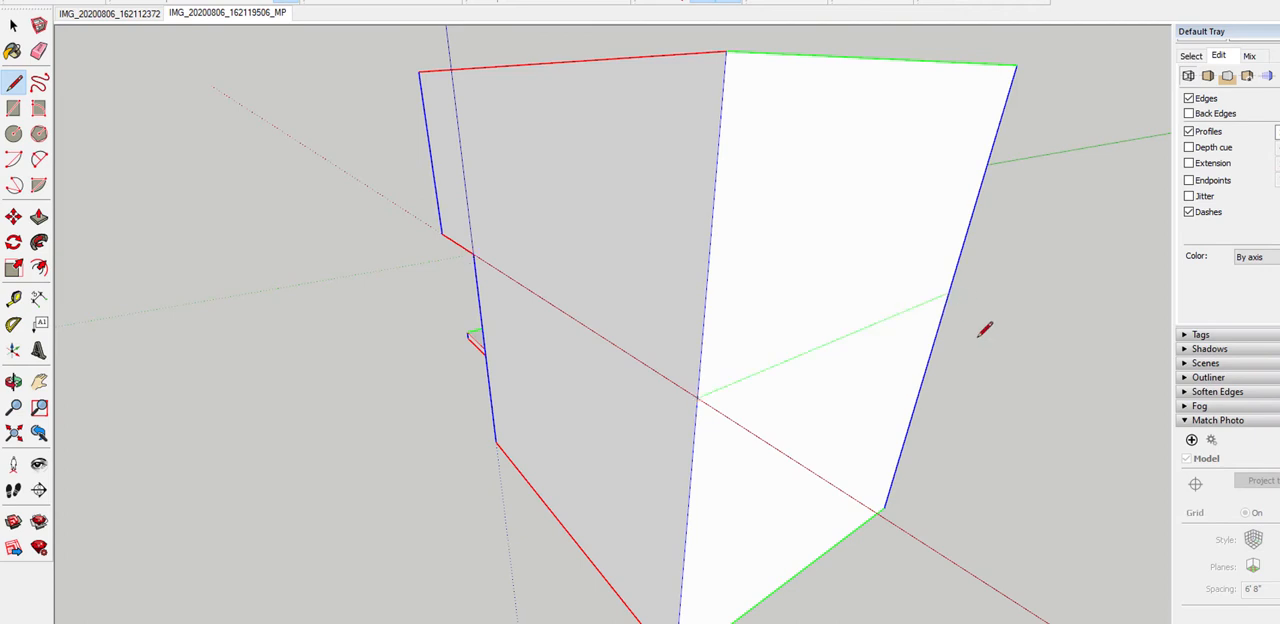
Push/Pull the wing's upper far-side face outward past the wall below, and switch the face style to Shaded With Textures
scroll(985, 330, "down", 2)
mouse_move(877, 296)
middle_mouse_down()
mouse_move(906, 306)
mouse_move(674, 371)
mouse_move(1117, 291)
mouse_move(880, 288)
middle_mouse_up()
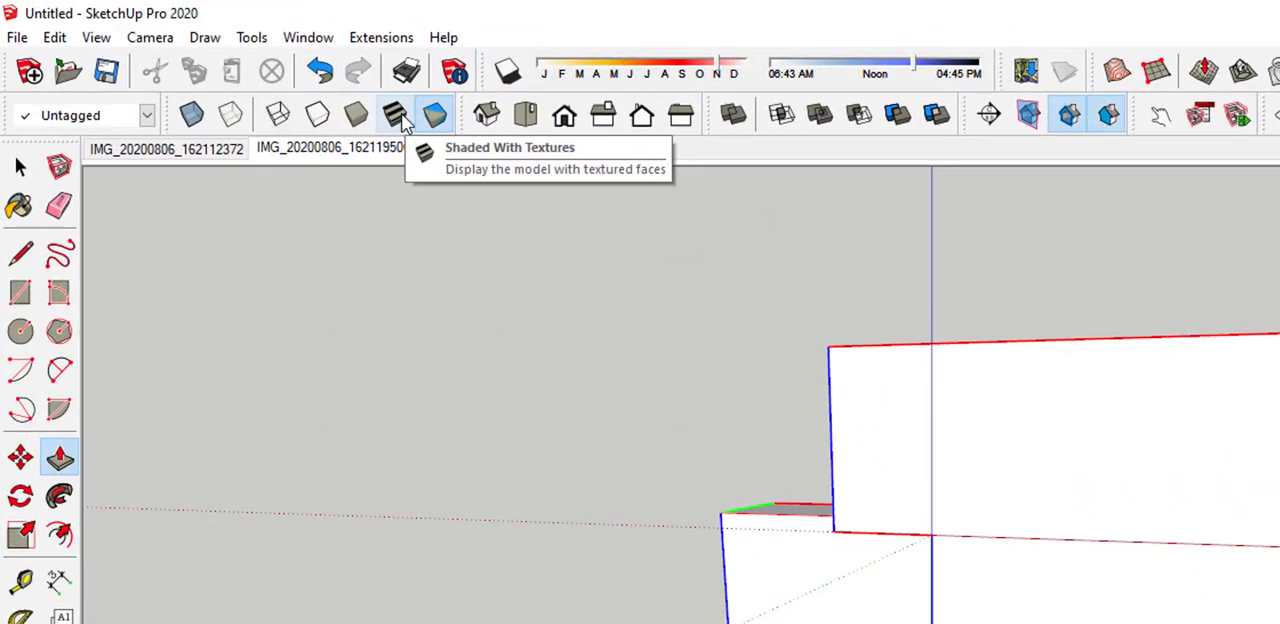
left_click(396, 116)
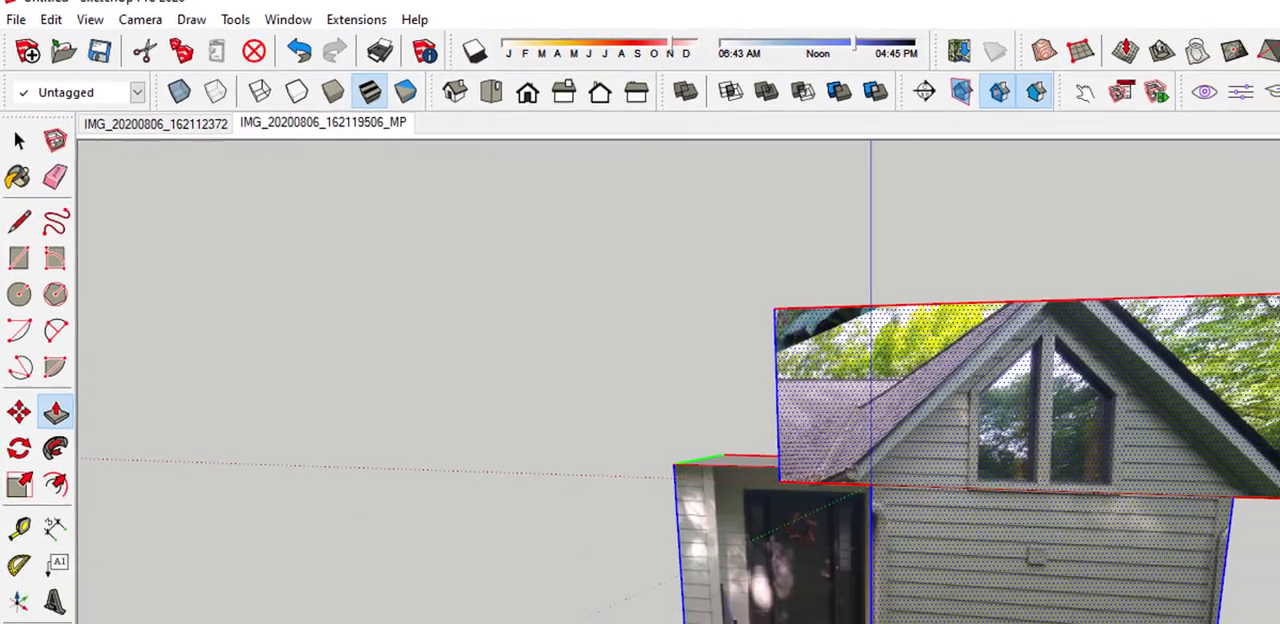
scroll(954, 289, "up", 4)
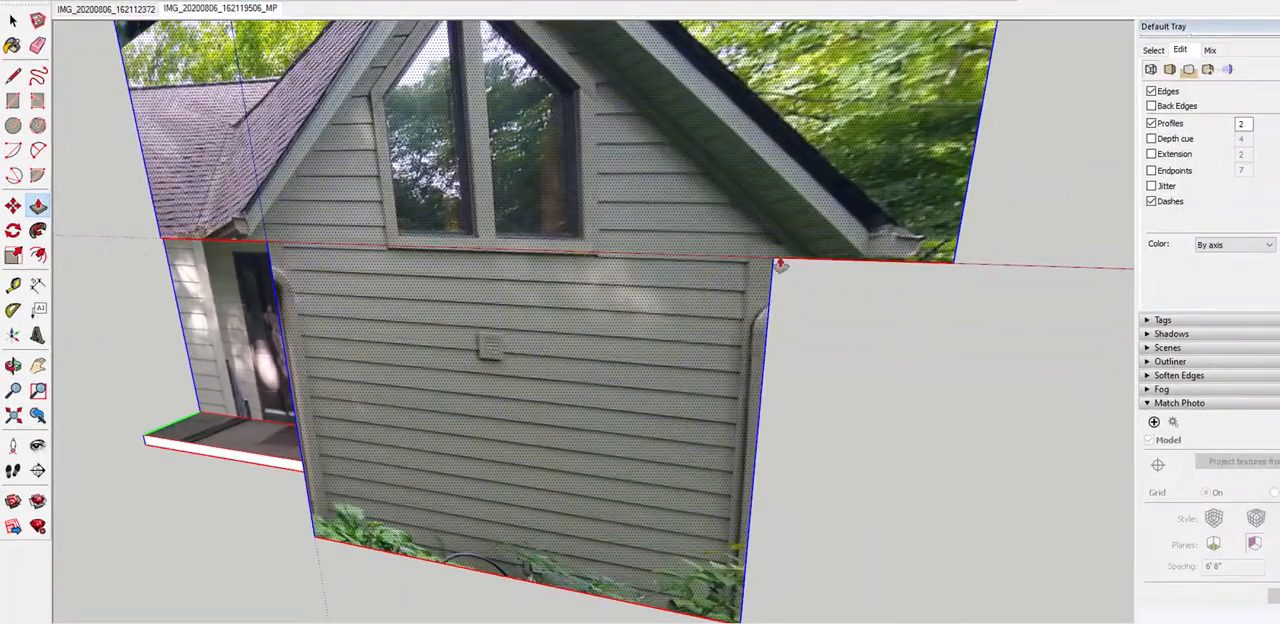
middle_click_drag(600, 258, 709, 238)
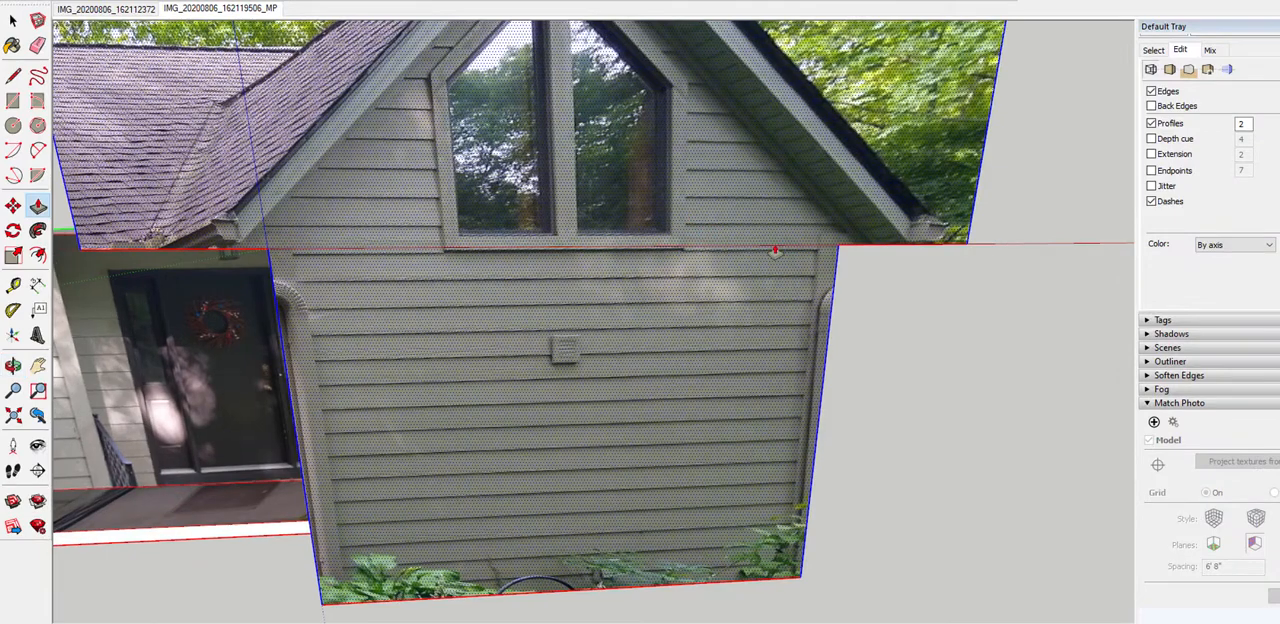
Measure the roof overhang from the wing's porch-side corner to the eave end in the gable photo
scroll(906, 248, "up", 2)
scroll(906, 248, "down", 4)
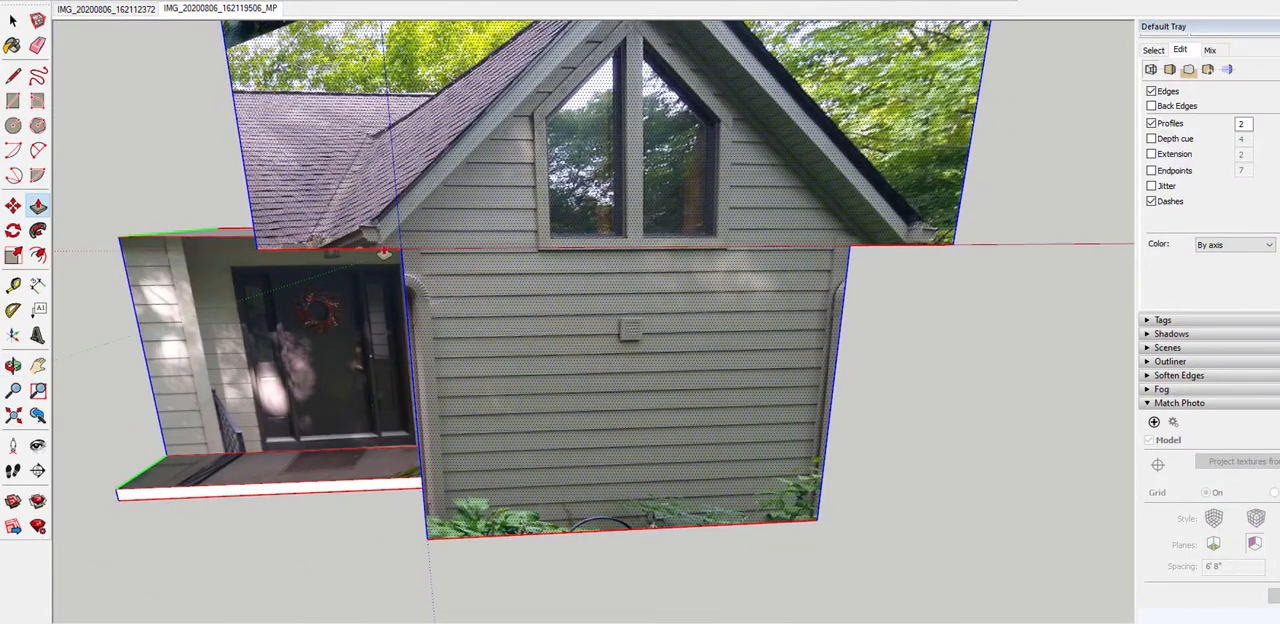
scroll(383, 253, "up", 5)
scroll(410, 205, "down", 3)
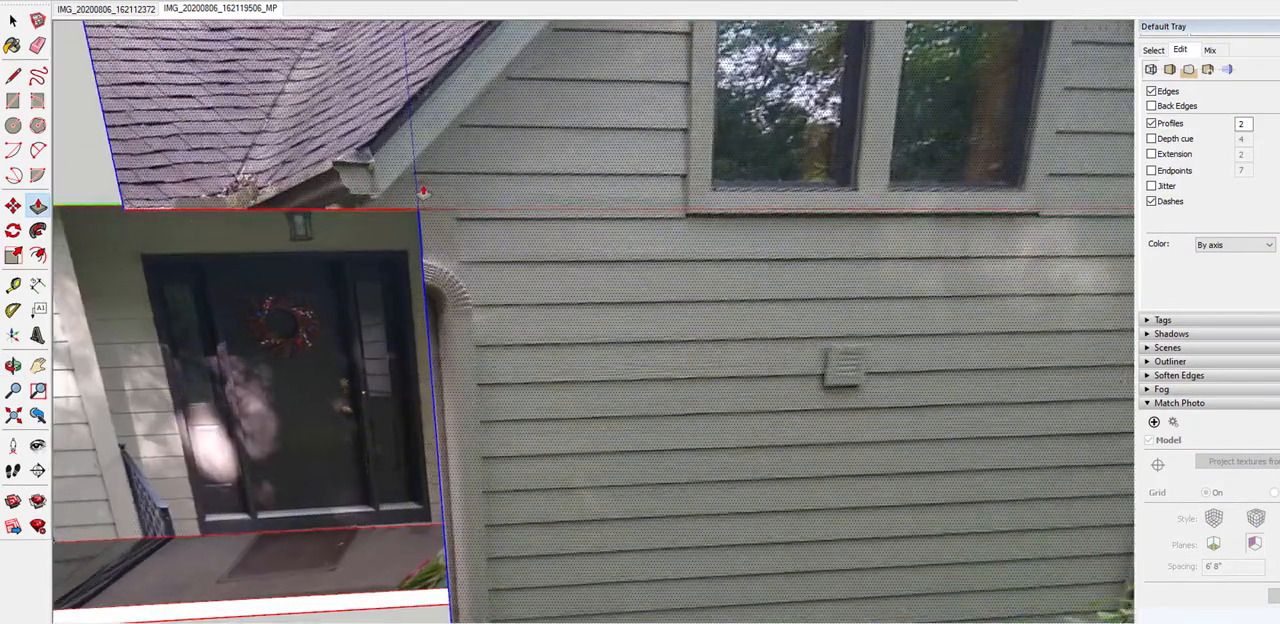
scroll(406, 259, "up", 2)
key("t")
scroll(418, 212, "up", 2)
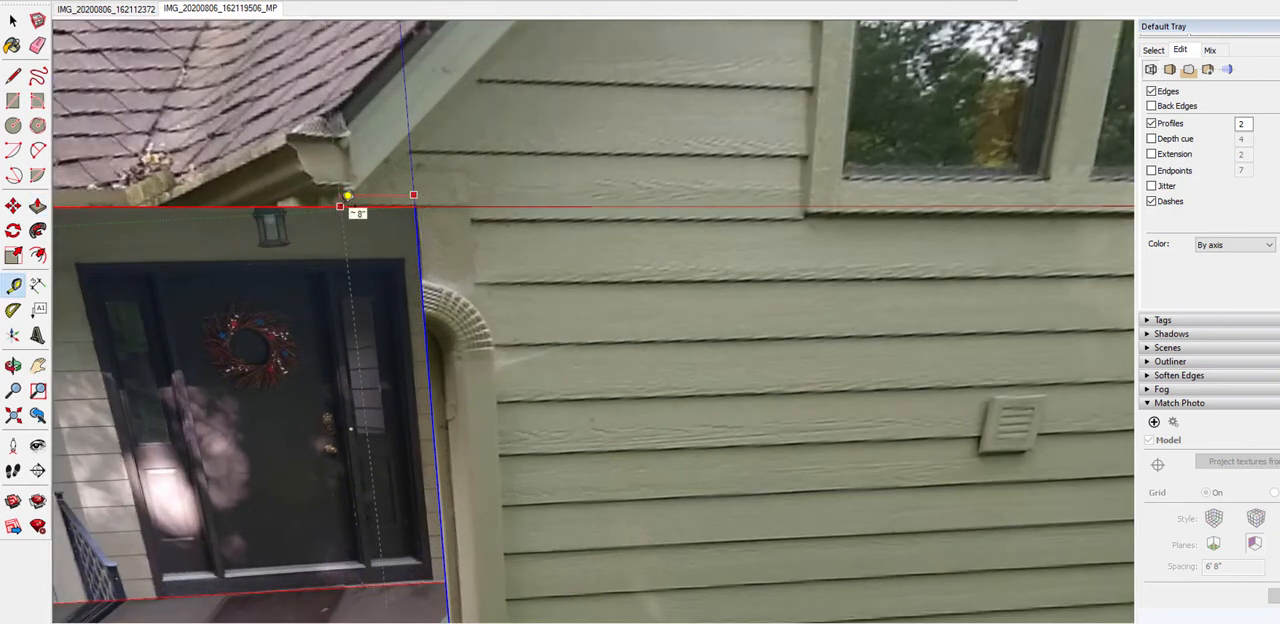
Measure the soffit overhang outward from the far corner of the gable wall along the red axis
key("space")
scroll(347, 197, "down", 4)
middle_click_drag(955, 213, 681, 220, "shift")
scroll(674, 224, "up", 3)
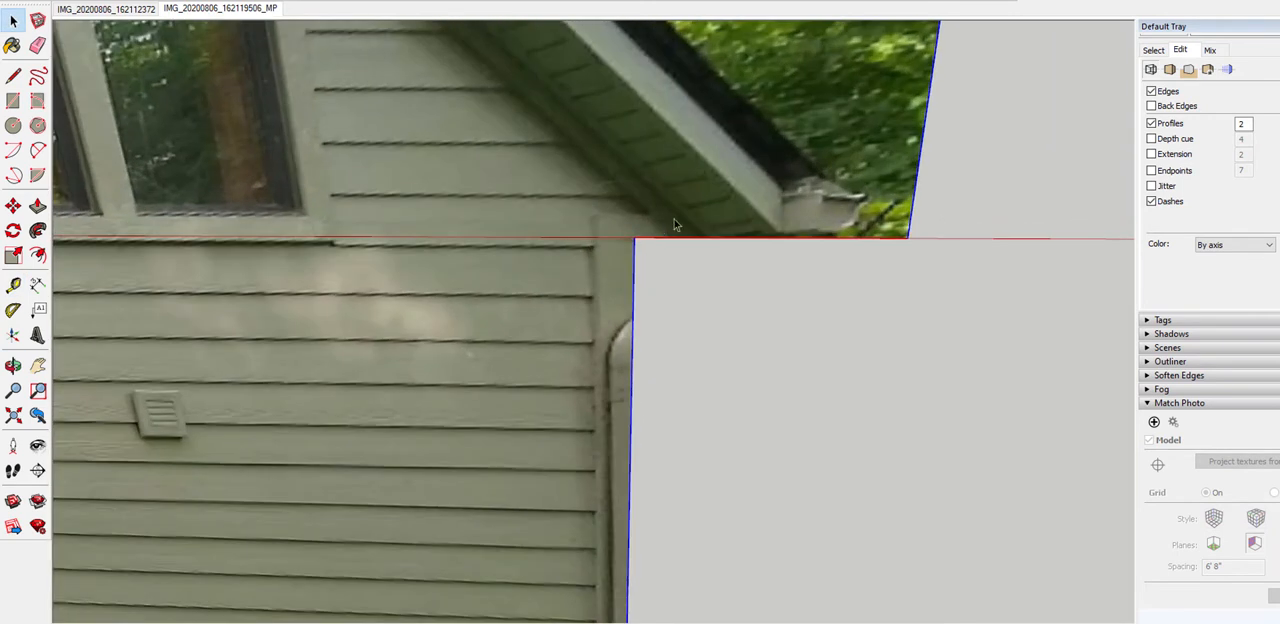
key("t")
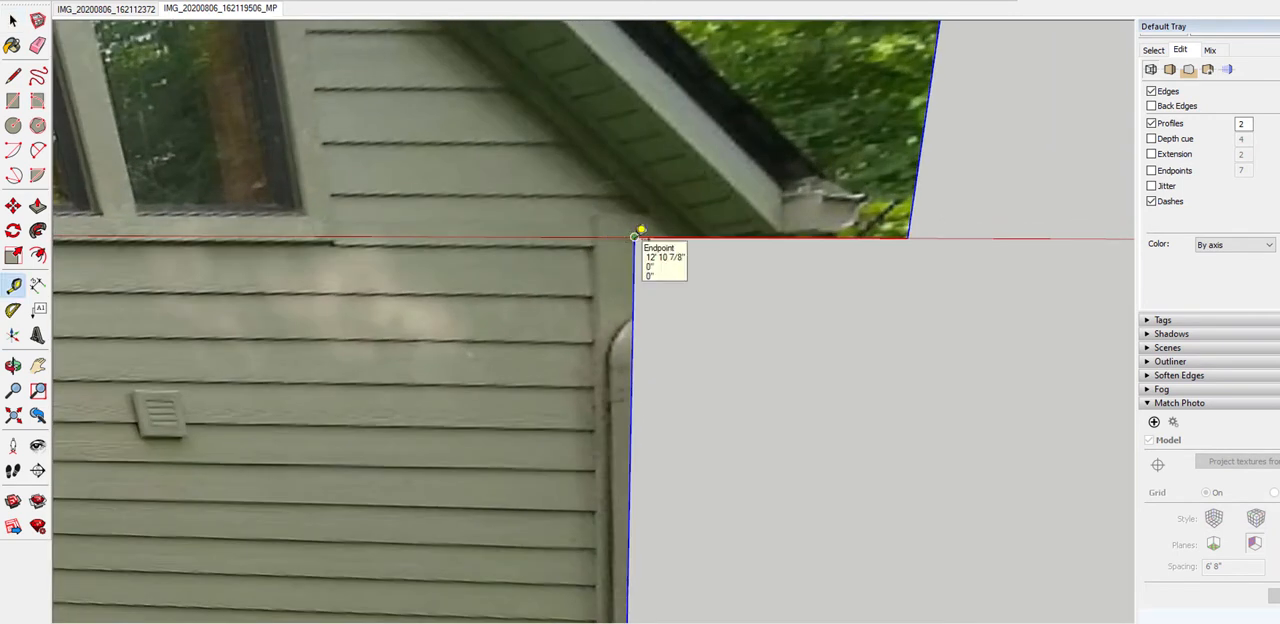
left_click(634, 237)
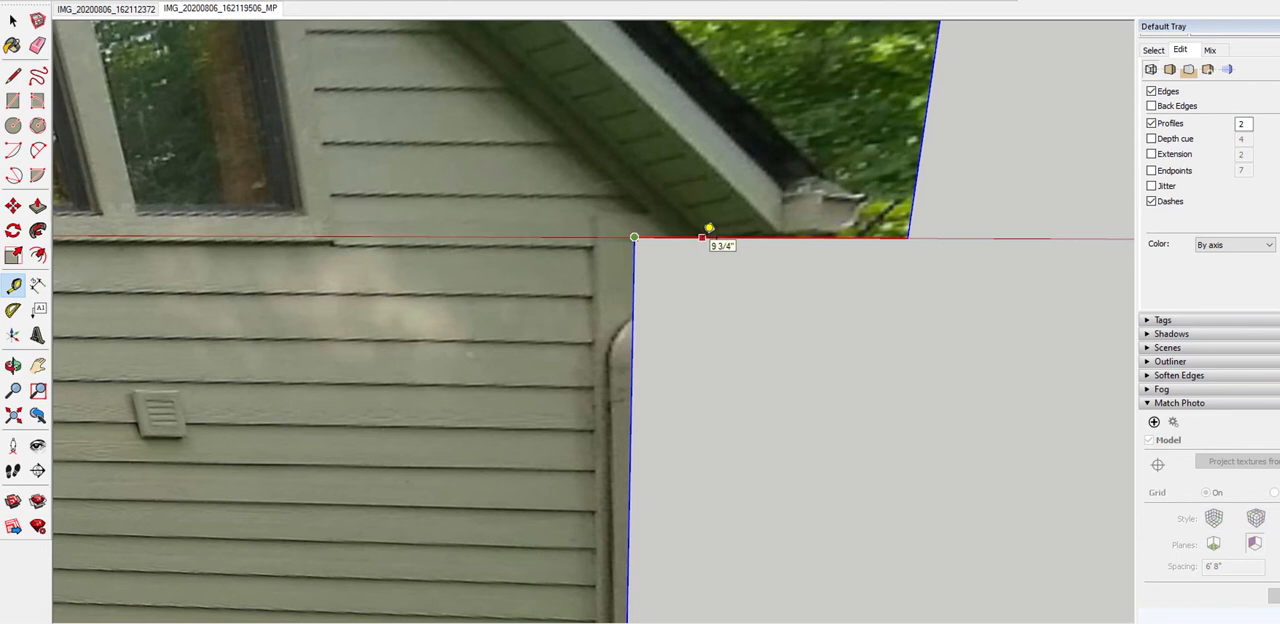
Push/Pull the upper far-side face flush with the wall below, and back out to a short overhang matching the photo's soffit
key("space")
scroll(706, 246, "down", 6)
middle_click_drag(434, 239, 651, 332)
scroll(651, 332, "up", 3)
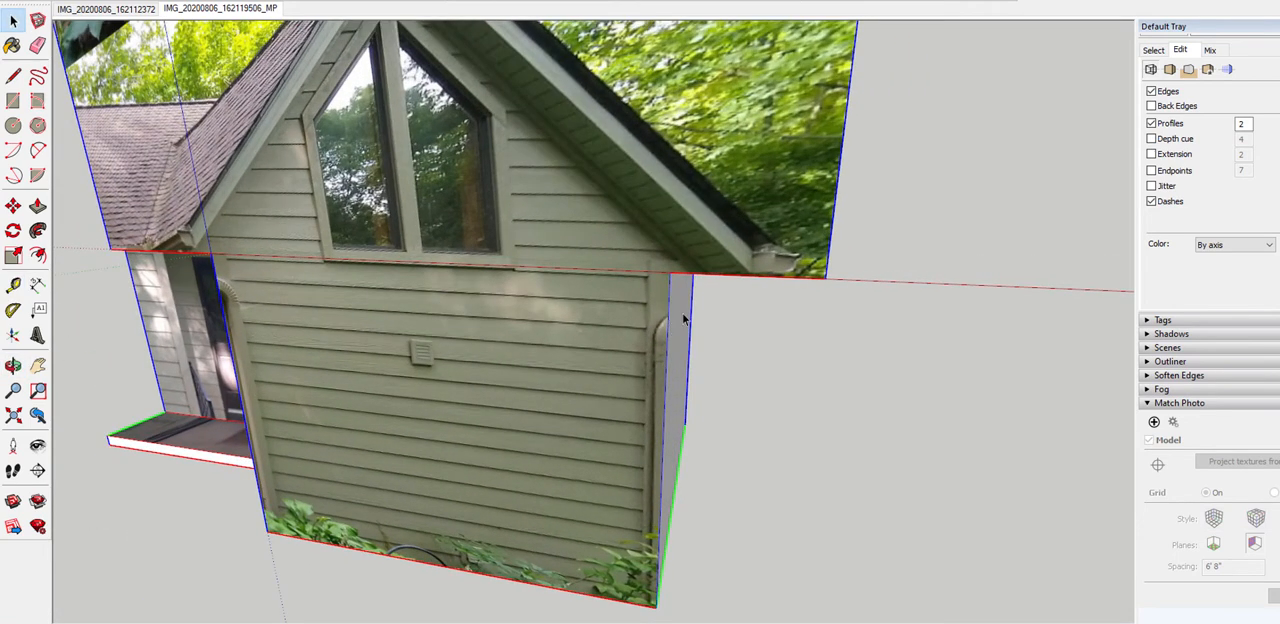
middle_click_drag(325, 280, 474, 257)
scroll(343, 271, "down", 2)
middle_click_drag(872, 214, 700, 243)
key("p")
left_click(701, 243)
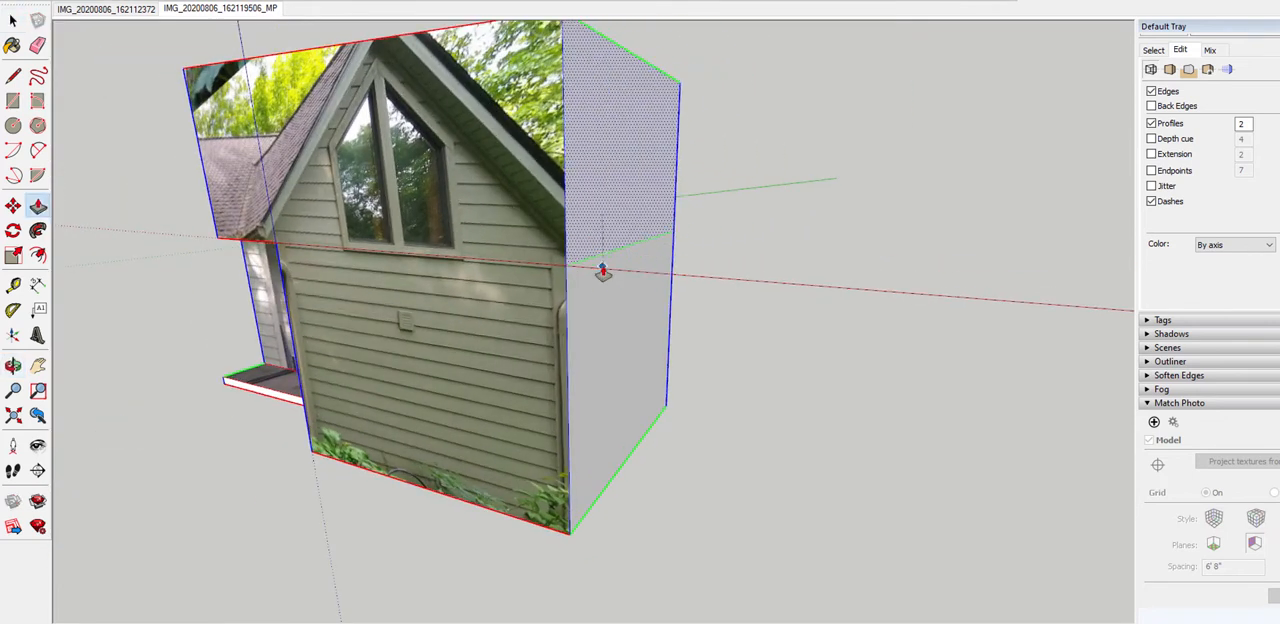
left_click(594, 284)
left_click(592, 231)
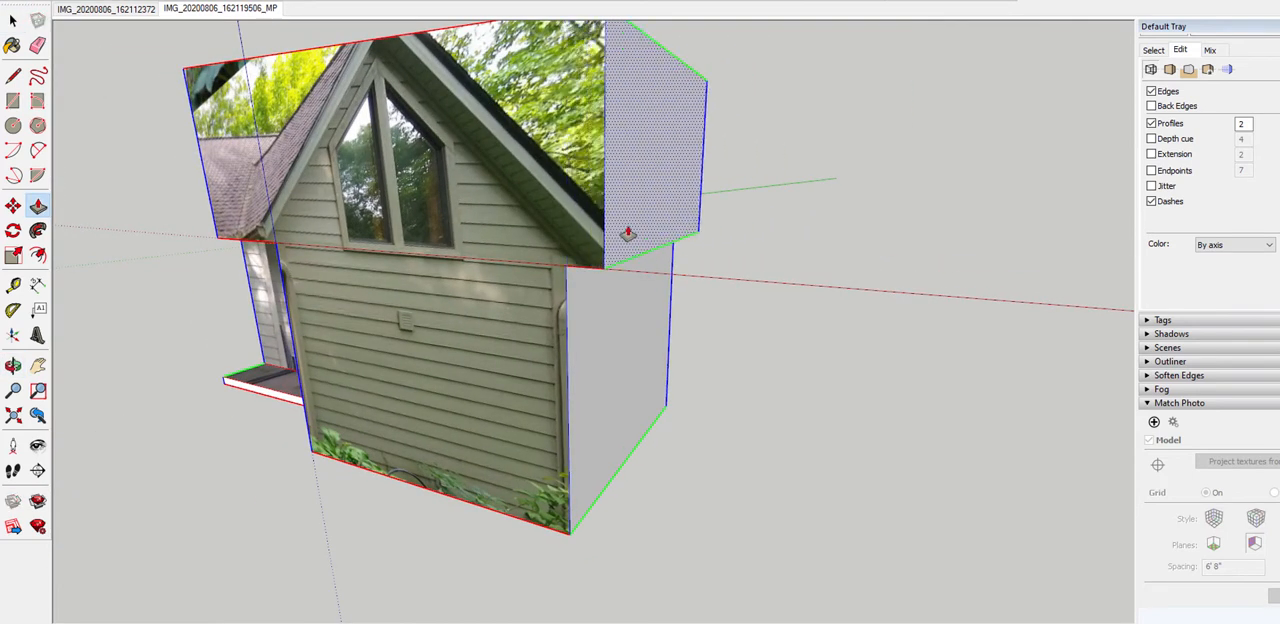
left_click(628, 234)
Push/Pull the overhanging upper porch-side face back flush with the wing wall below it
middle_click_drag(787, 215, 688, 507)
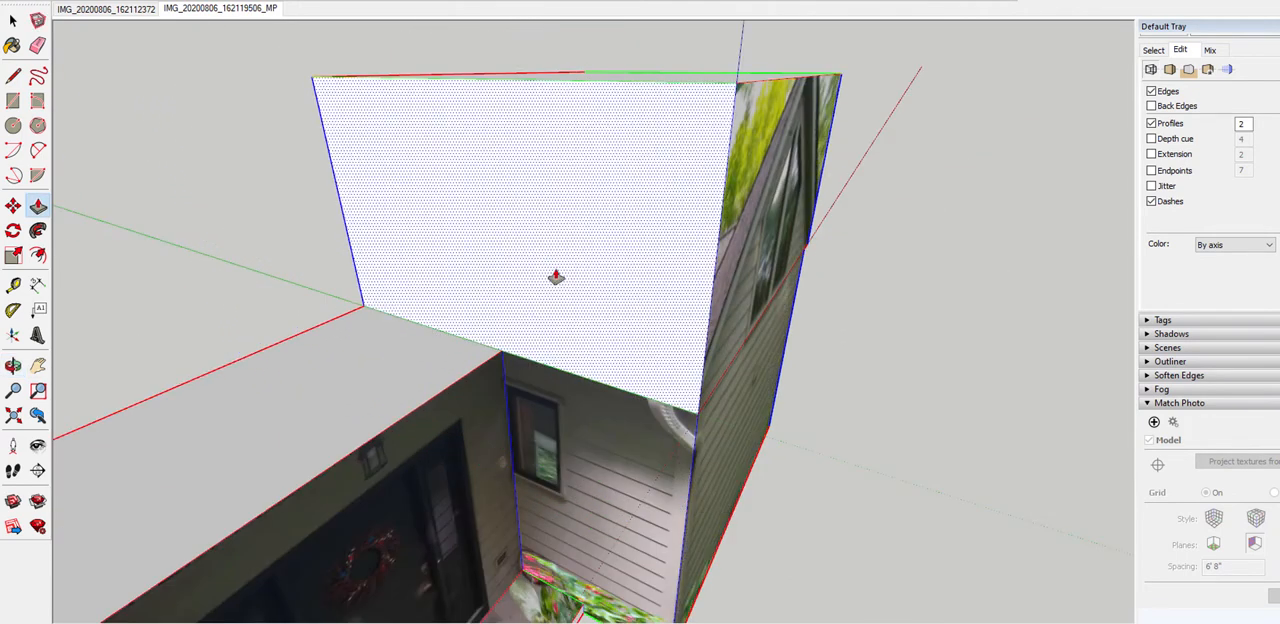
key("ctrl+z")
scroll(291, 227, "down", 2)
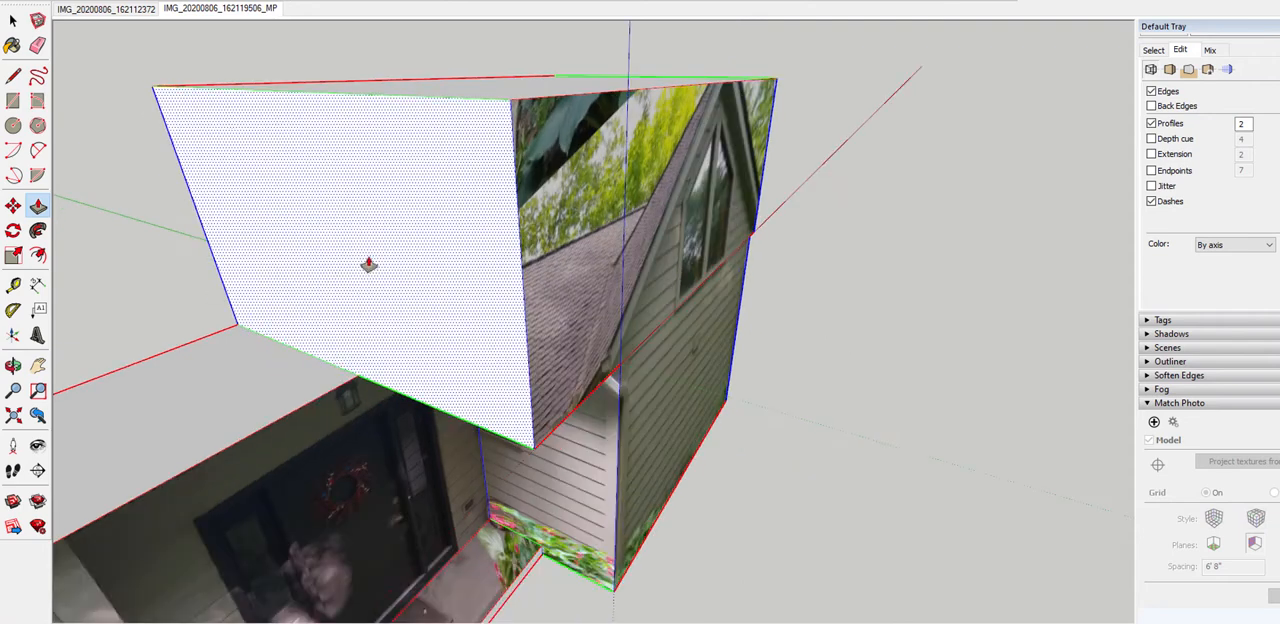
scroll(369, 264, "down", 2)
left_click(410, 320)
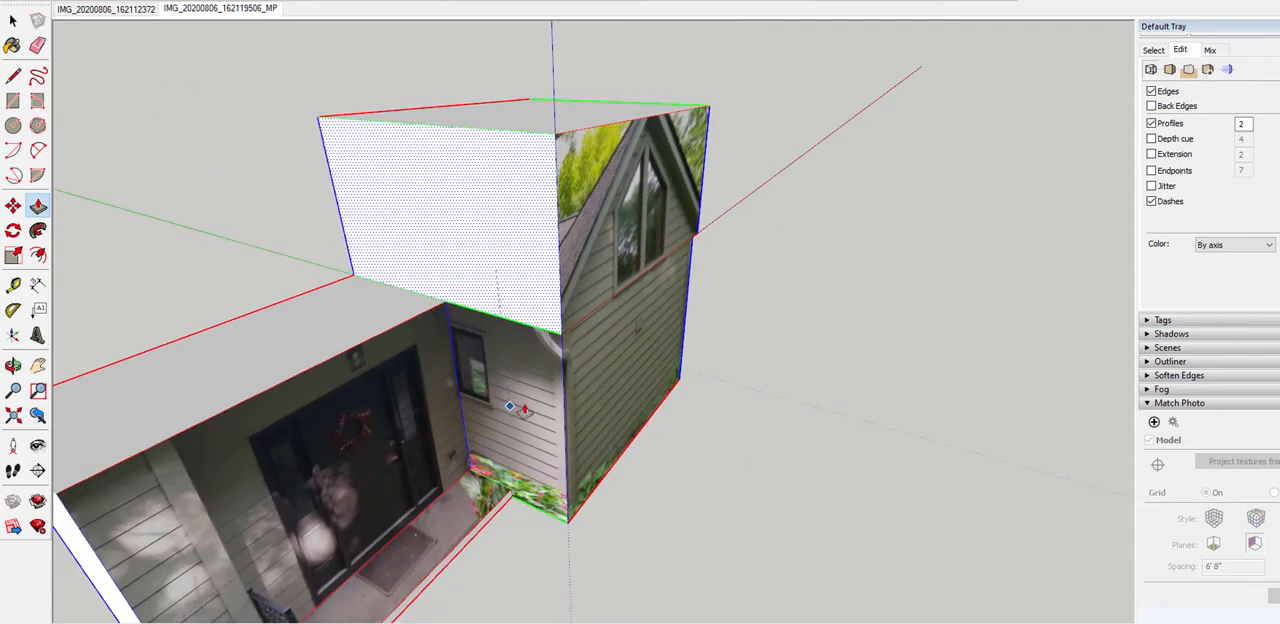
middle_click_drag(507, 412, 456, 278)
Push/Pull the upper porch-side face outward to a short overhang at the photo's eave end and check its lower corner
left_click(458, 270)
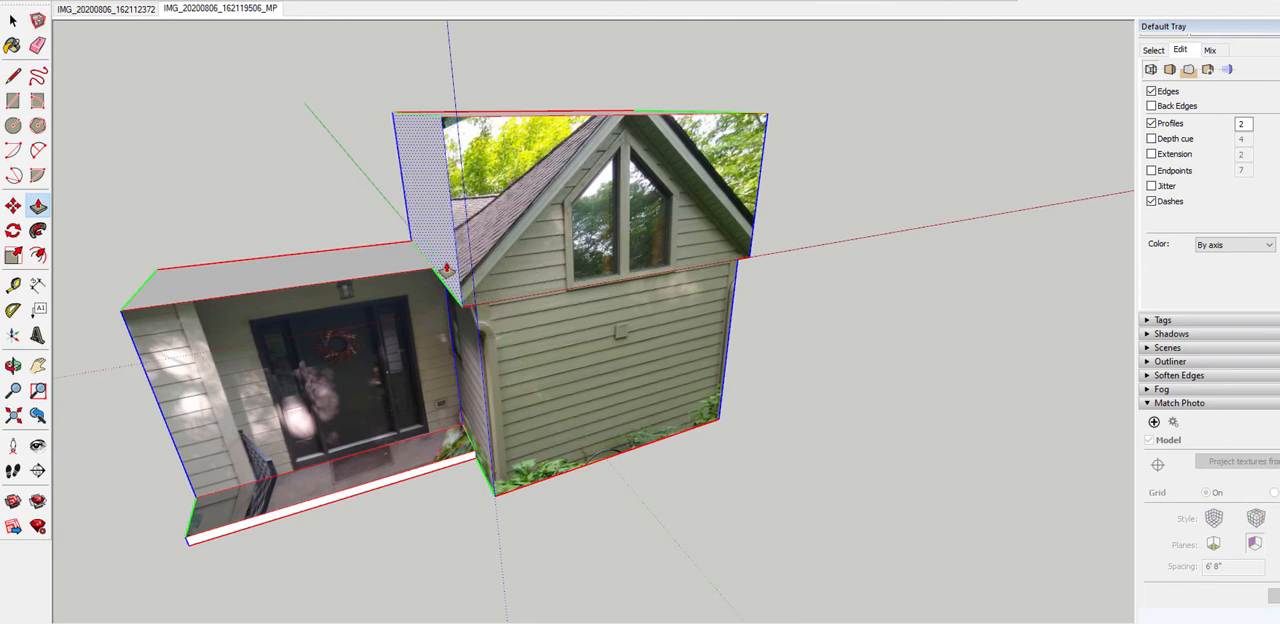
left_click(435, 270)
key("space")
middle_click_drag(440, 270, 433, 218)
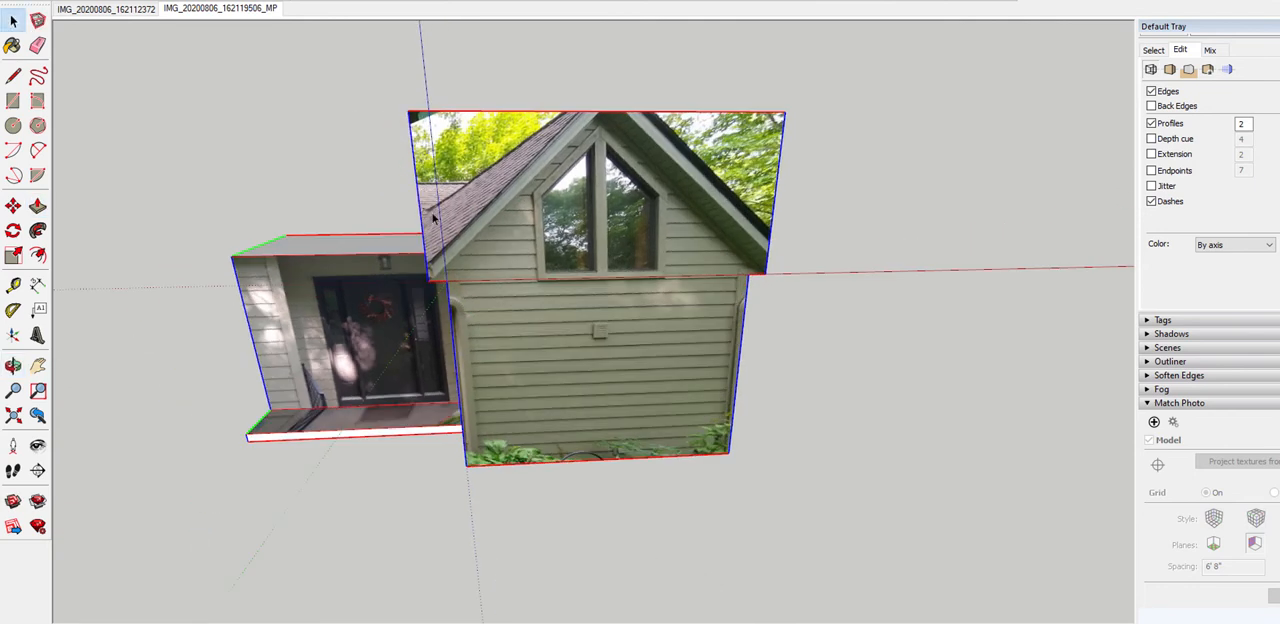
scroll(428, 278, "up", 6)
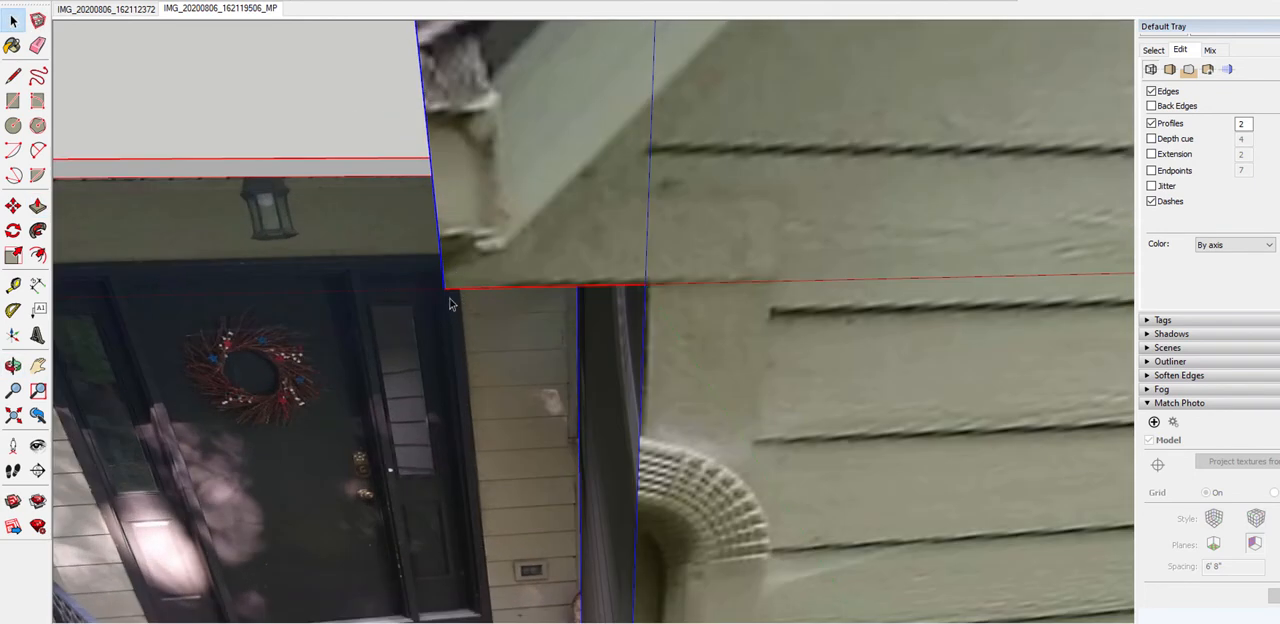
scroll(355, 262, "down", 6)
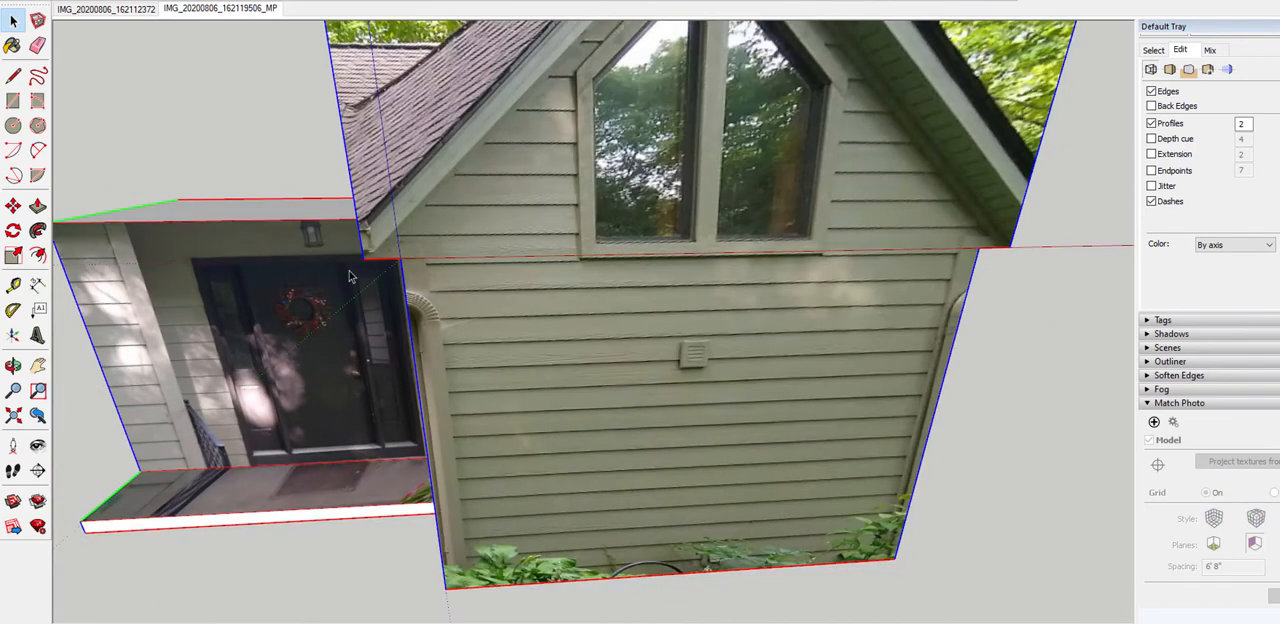
scroll(723, 260, "up", 3)
scroll(767, 284, "down", 3)
Place a guide parallel to the bottom edge of the upper porch-side face, about 2 1/4" above it at the eave
middle_click_drag(767, 284, 611, 235)
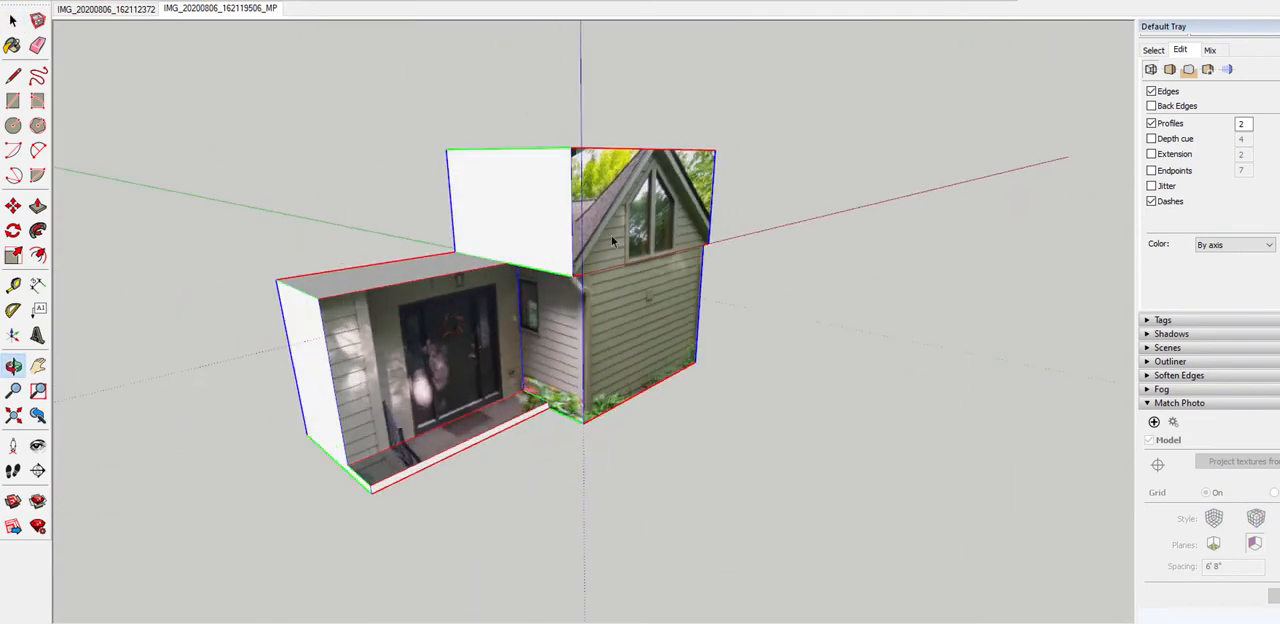
scroll(820, 320, "up", 8)
scroll(505, 256, "up", 1)
key("t")
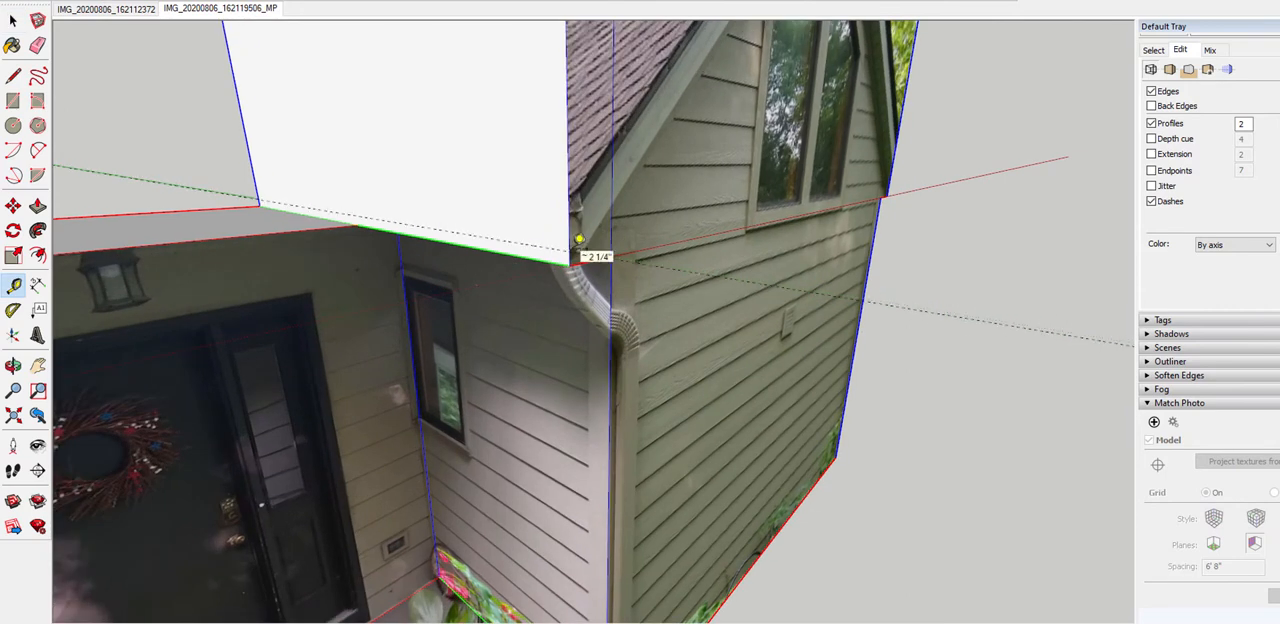
left_click(576, 244)
Place a guide parallel to the bottom edge of the far-side upper face, just above its eave
scroll(490, 260, "down", 3)
middle_click_drag(142, 356, 756, 284)
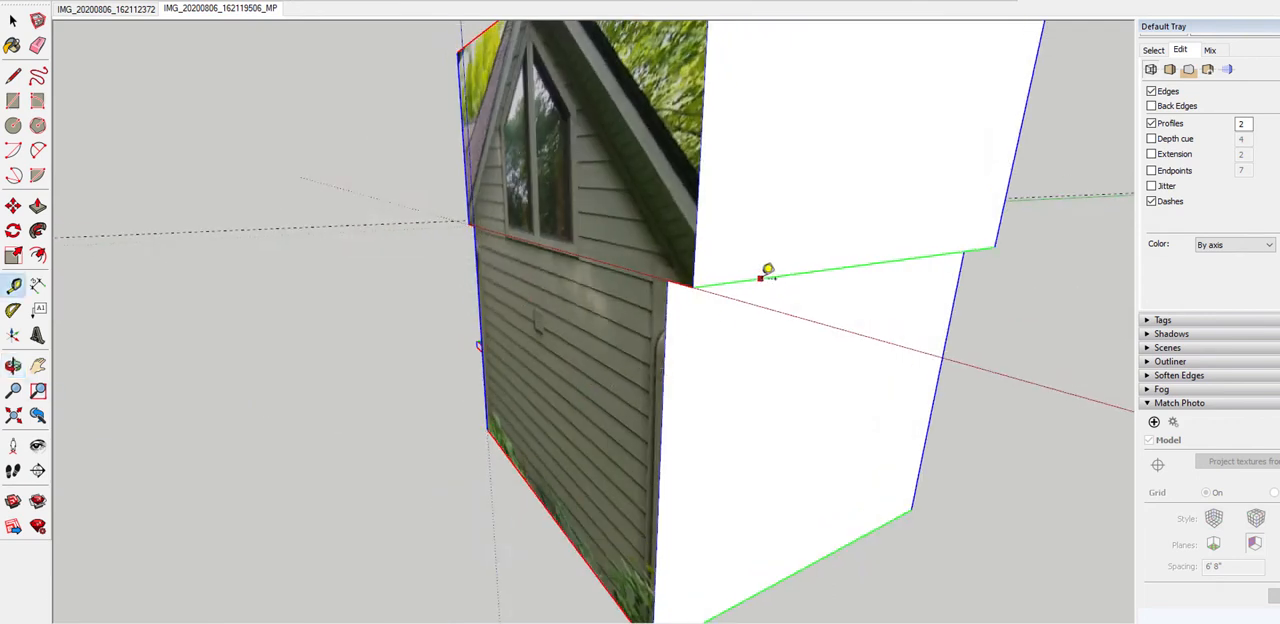
left_click(767, 270)
middle_click_drag(773, 253, 680, 300)
middle_click_drag(735, 272, 567, 431)
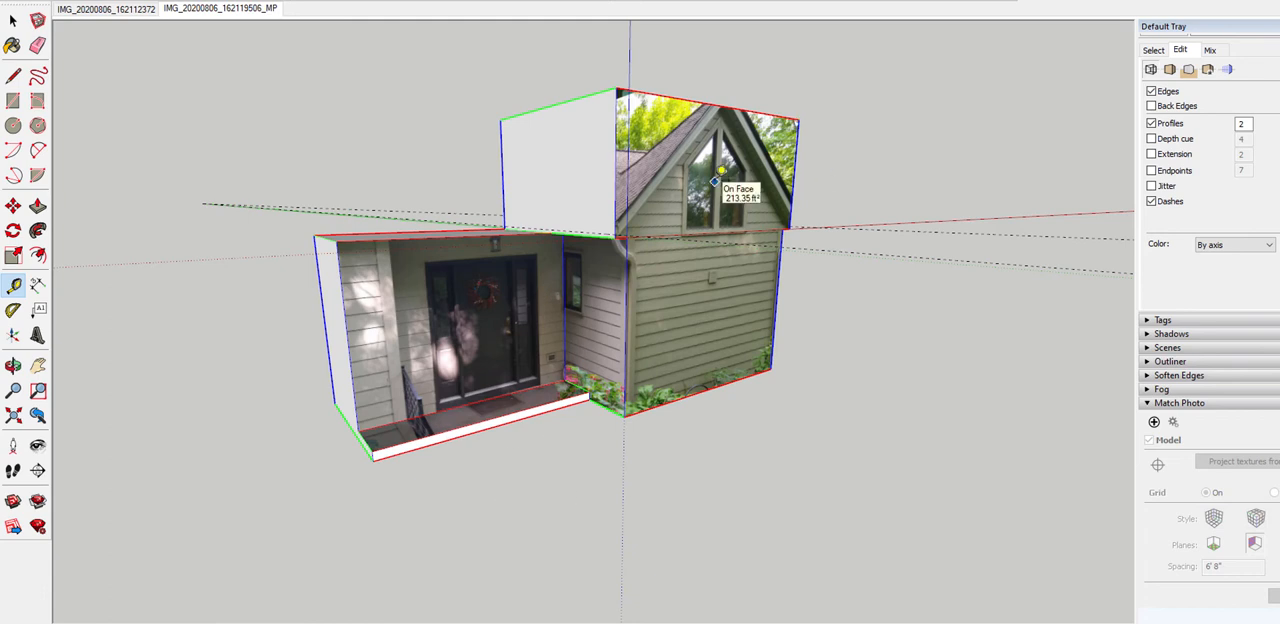
Draw a ridge line across the wing's top face, from the midpoint of its front edge to the midpoint of its back edge
middle_click_drag(713, 183, 613, 210)
scroll(613, 210, "up", 4)
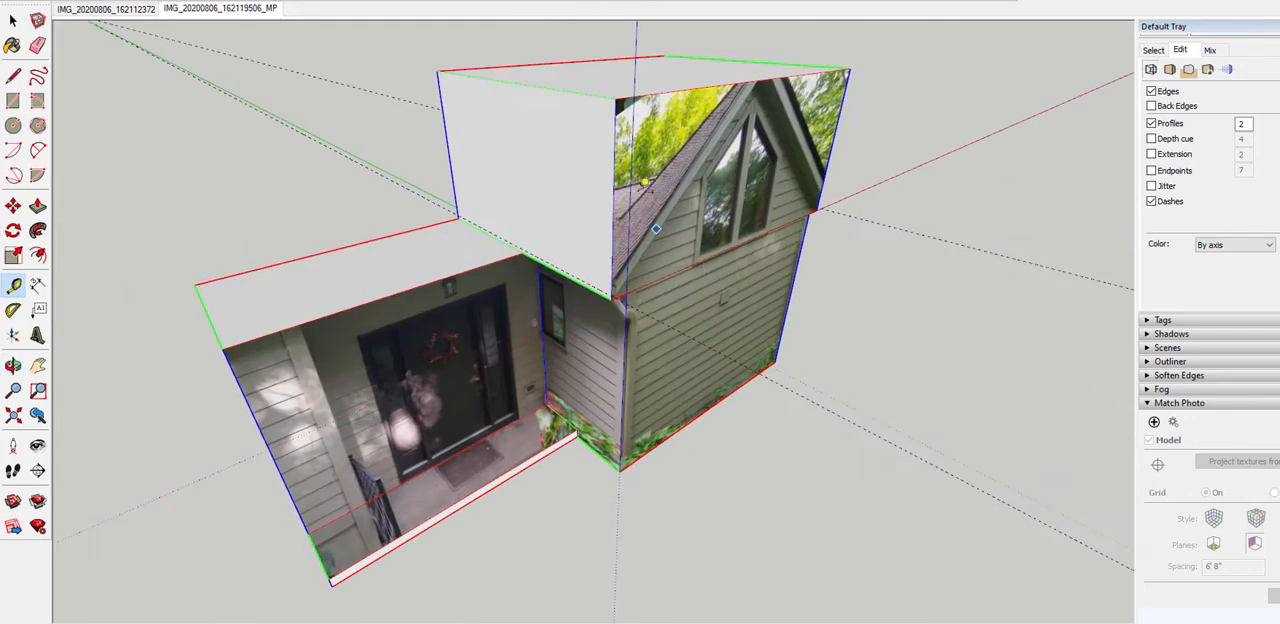
middle_click_drag(586, 86, 466, 189)
scroll(700, 170, "down", 3)
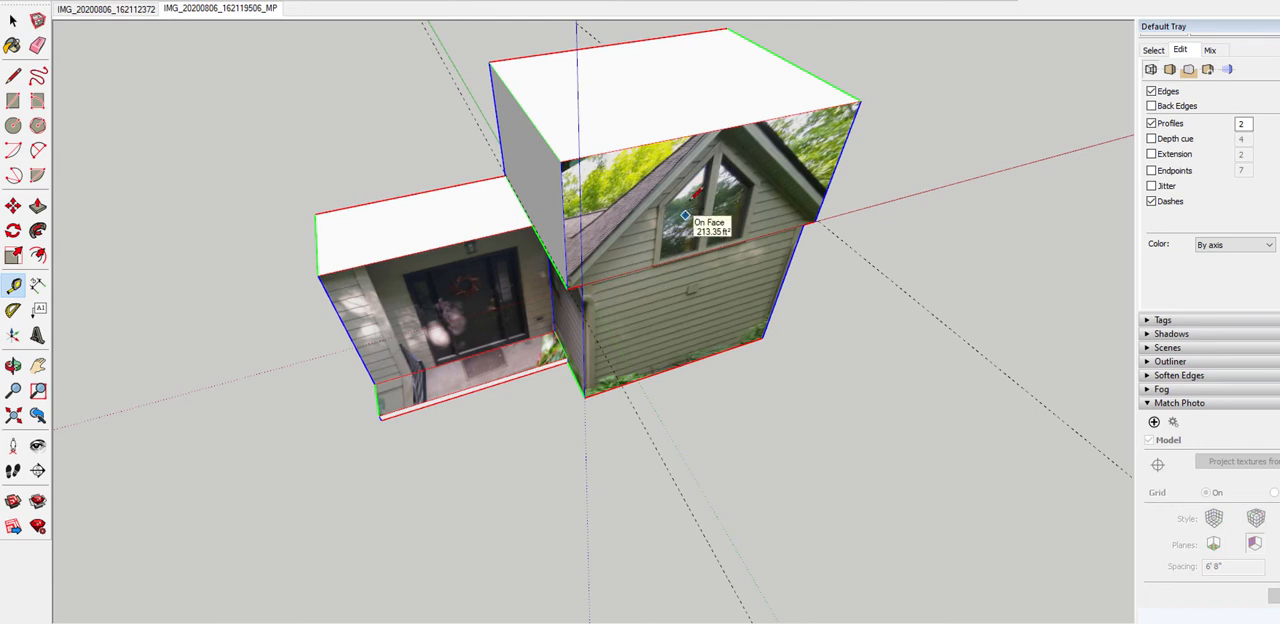
key("l")
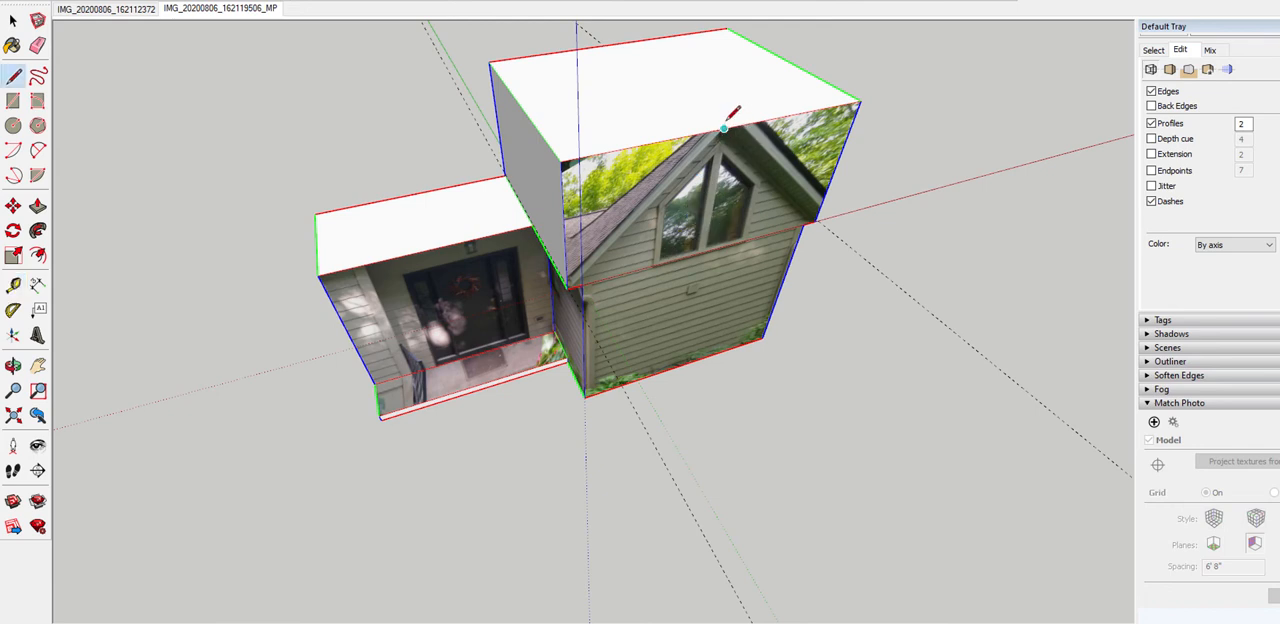
left_click(723, 127)
left_click(617, 44)
scroll(617, 44, "down", 2)
middle_click_drag(740, 80, 490, 238)
Examine the ridge line and the wing's upper block from above and against the projected gable photo
key("space")
scroll(687, 138, "up", 3)
middle_click_drag(648, 133, 654, 237)
scroll(654, 237, "up", 5)
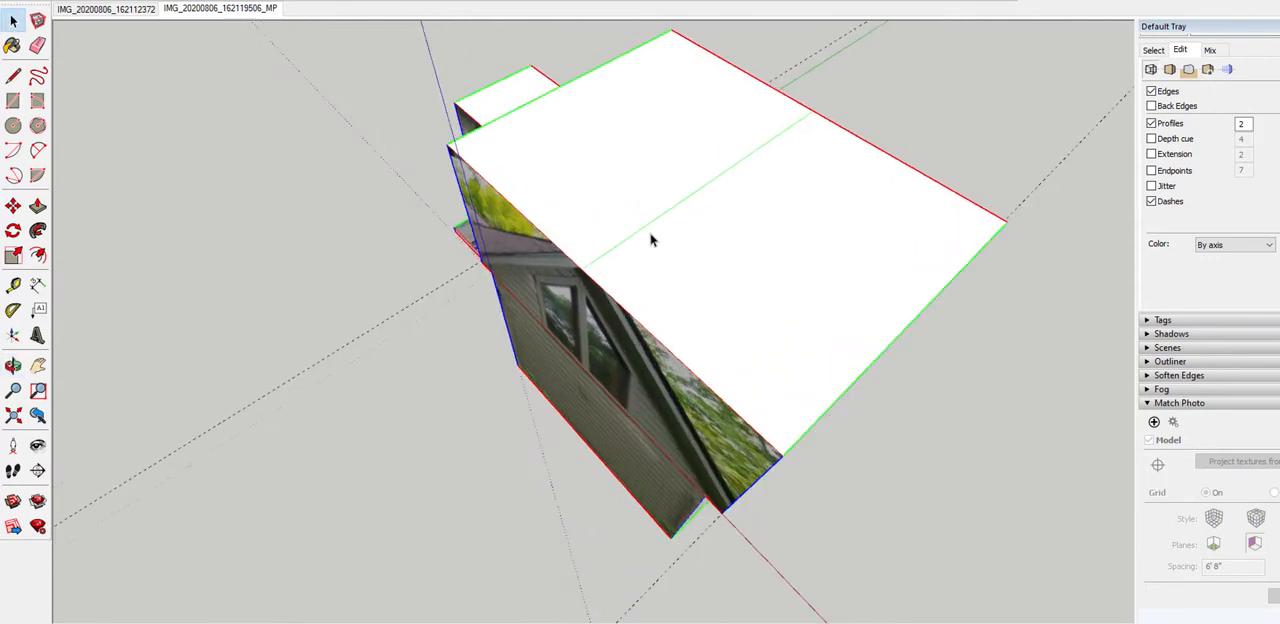
scroll(630, 250, "down", 5)
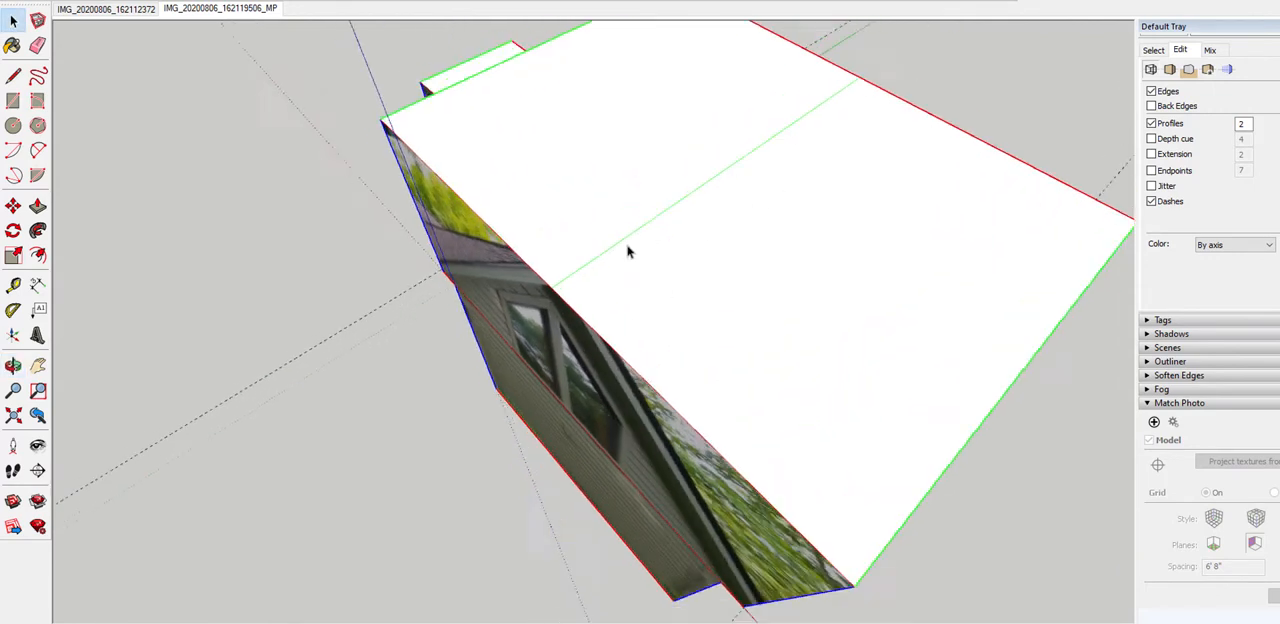
middle_click_drag(592, 226, 733, 220)
middle_click_drag(580, 170, 670, 156)
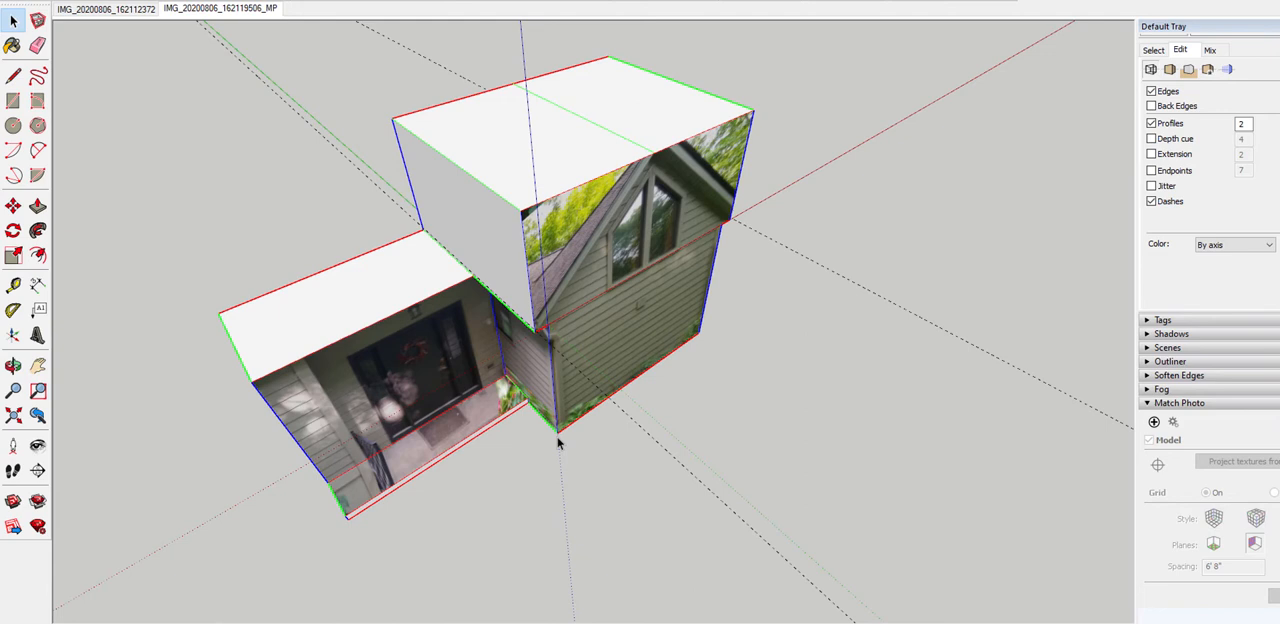
scroll(464, 232, "down", 3)
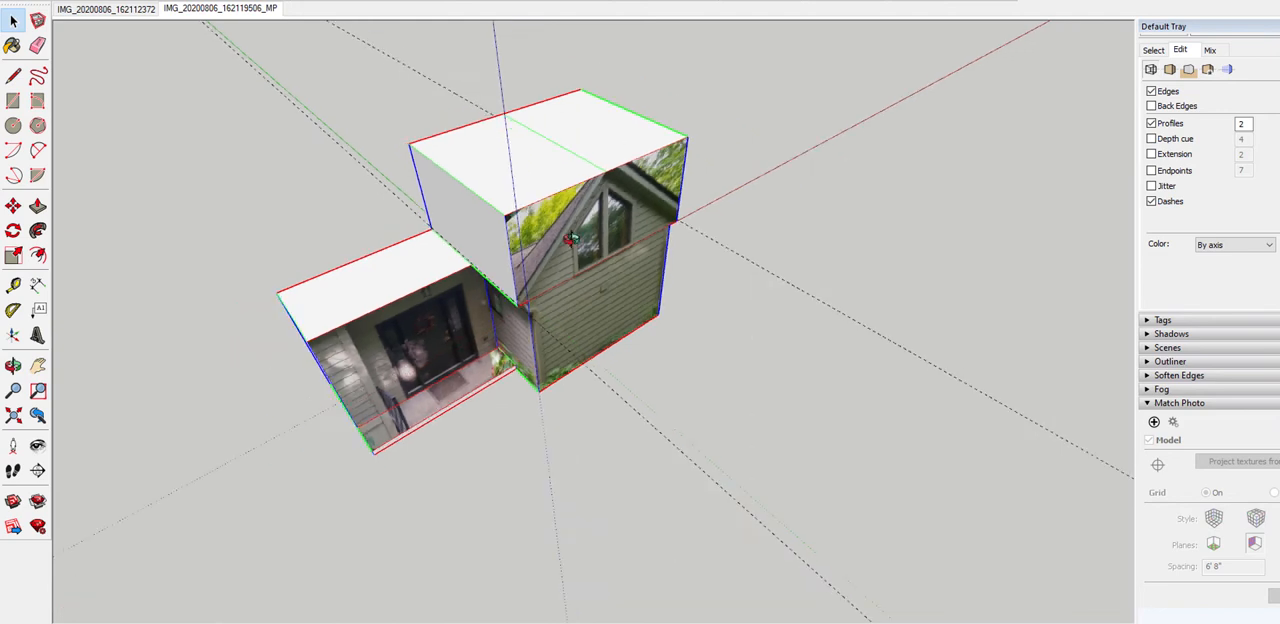
middle_click_drag(464, 226, 502, 195)
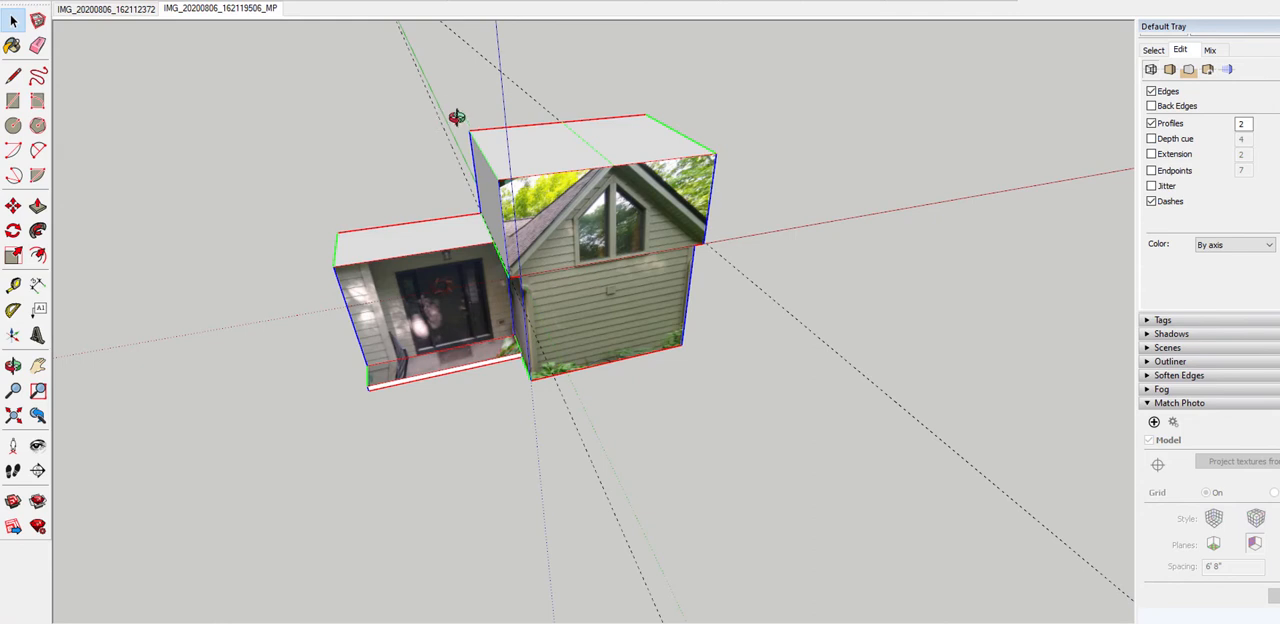
middle_click_drag(456, 117, 520, 160)
scroll(537, 178, "up", 3)
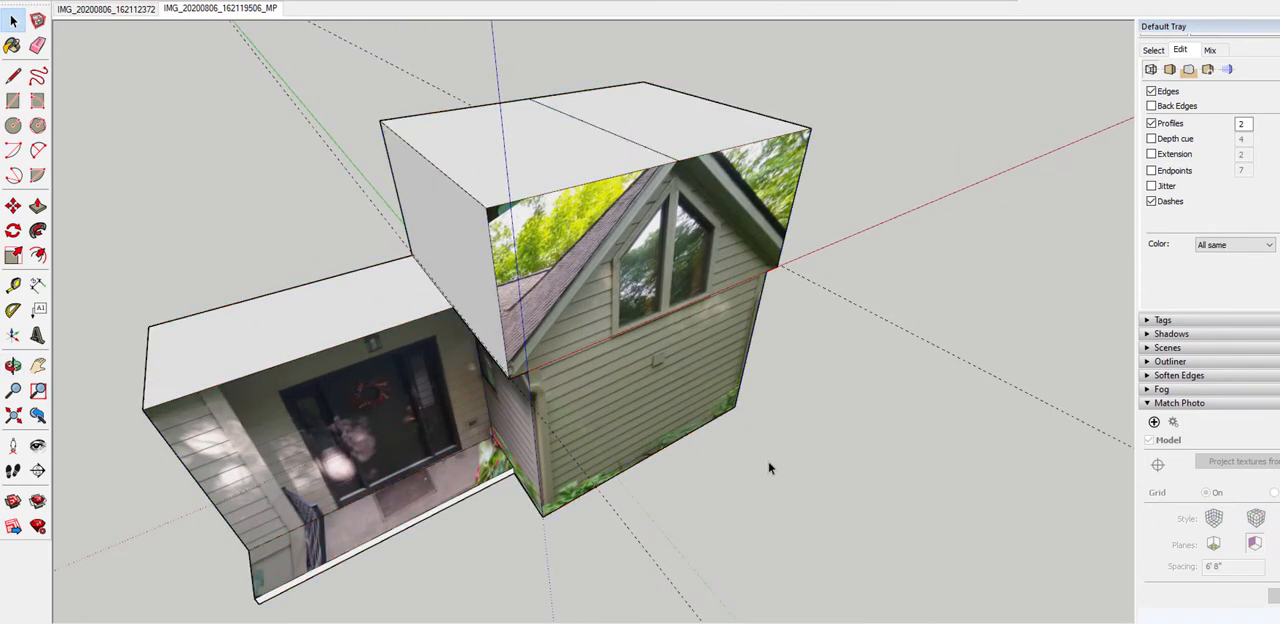
Switch the edge color to All same and back to By axis
key("shift+a")
key("shift+a")
key("shift+a")
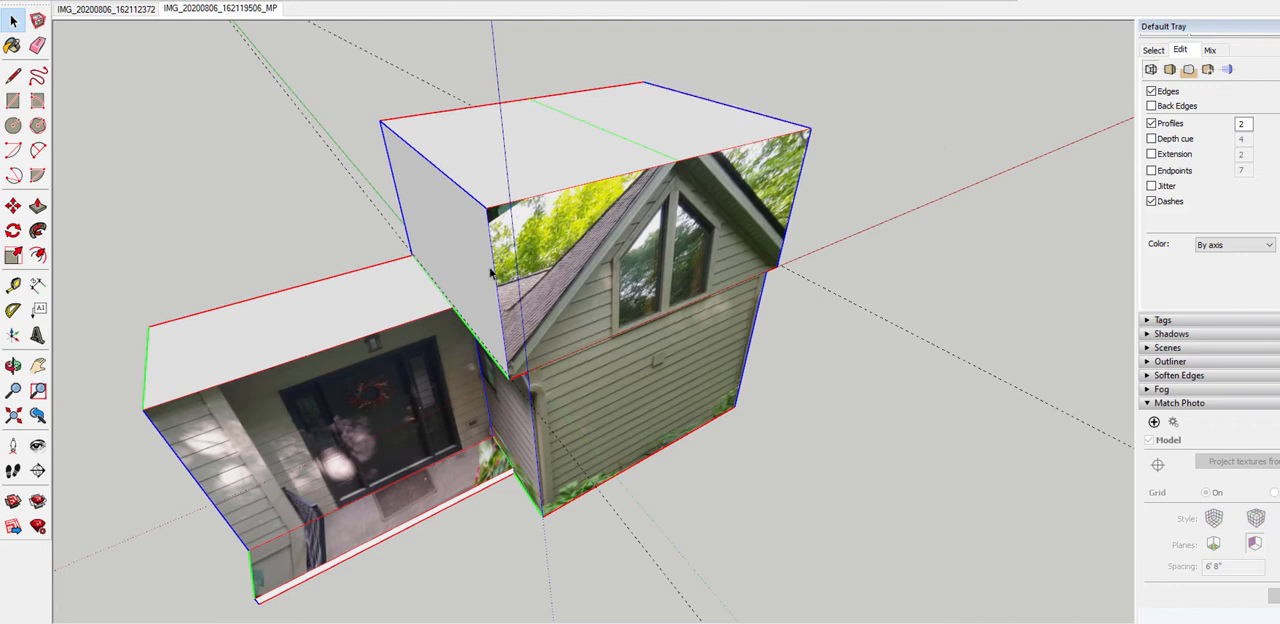
Move both outer top edges of the wing straight down the blue axis to the eave guide, forming the gable roof slopes
left_click(487, 209)
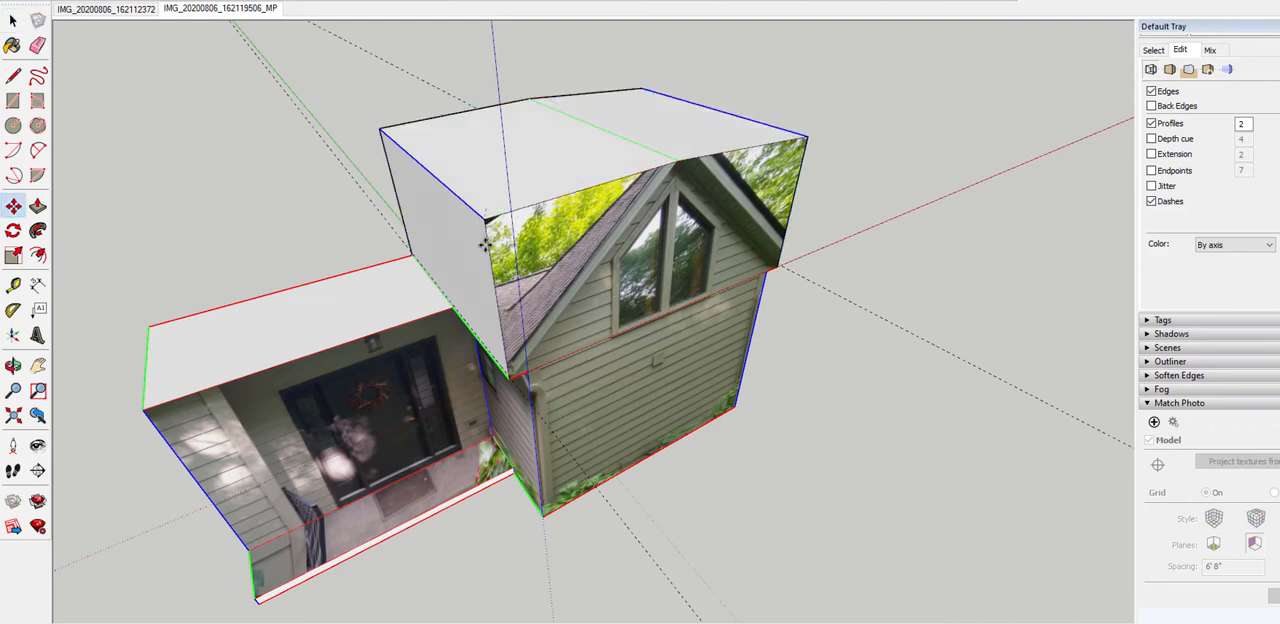
scroll(490, 285, "up", 1)
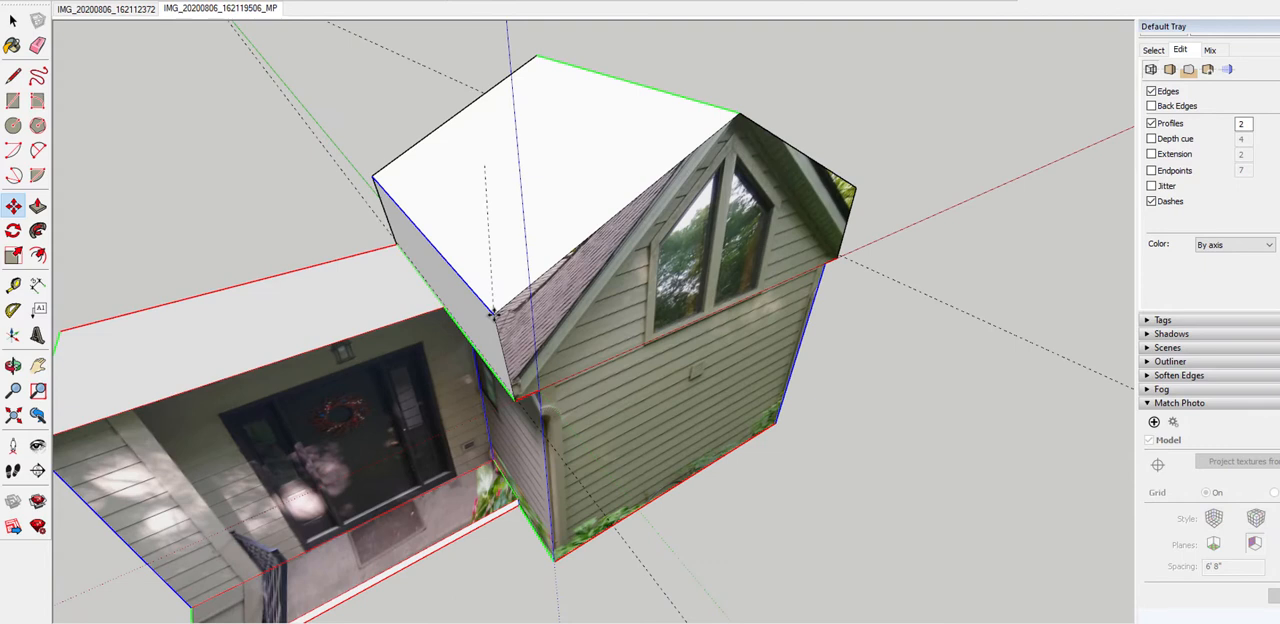
scroll(492, 330, "up", 2)
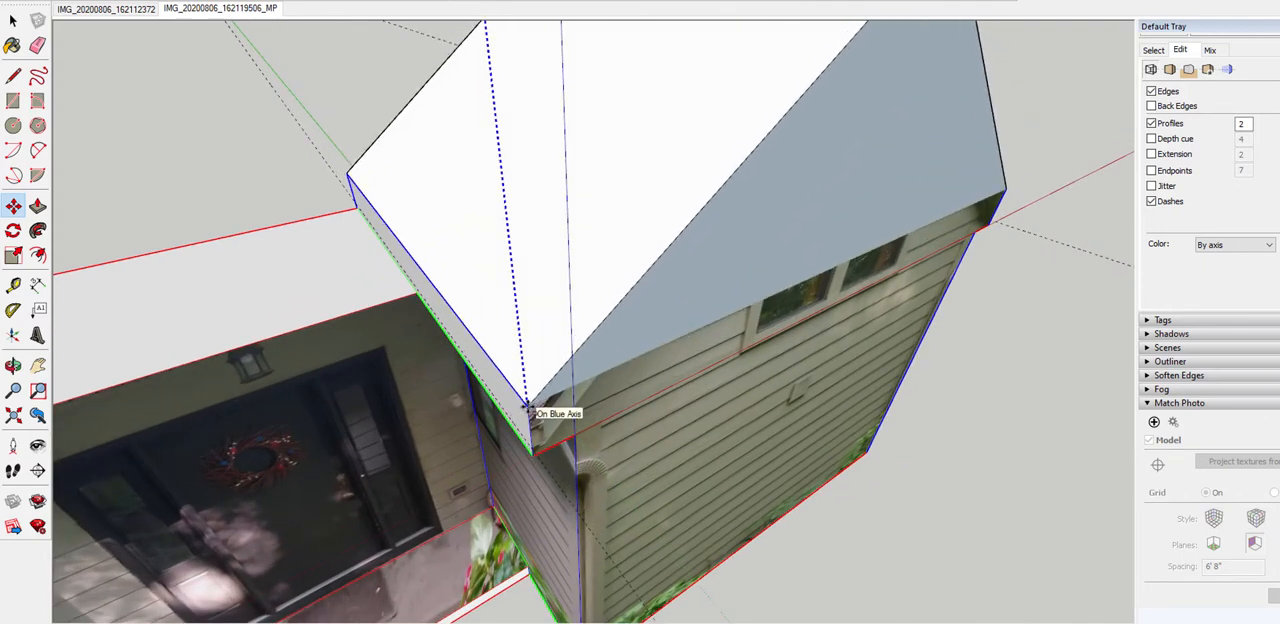
scroll(535, 425, "up", 3)
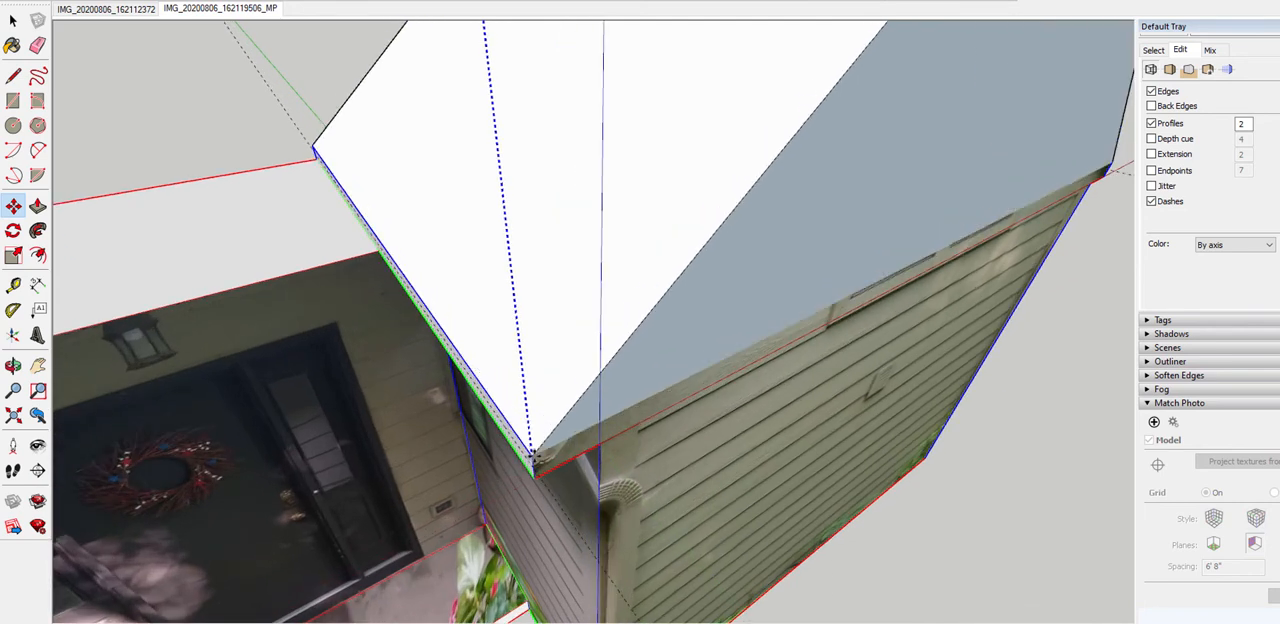
scroll(535, 465, "up", 1)
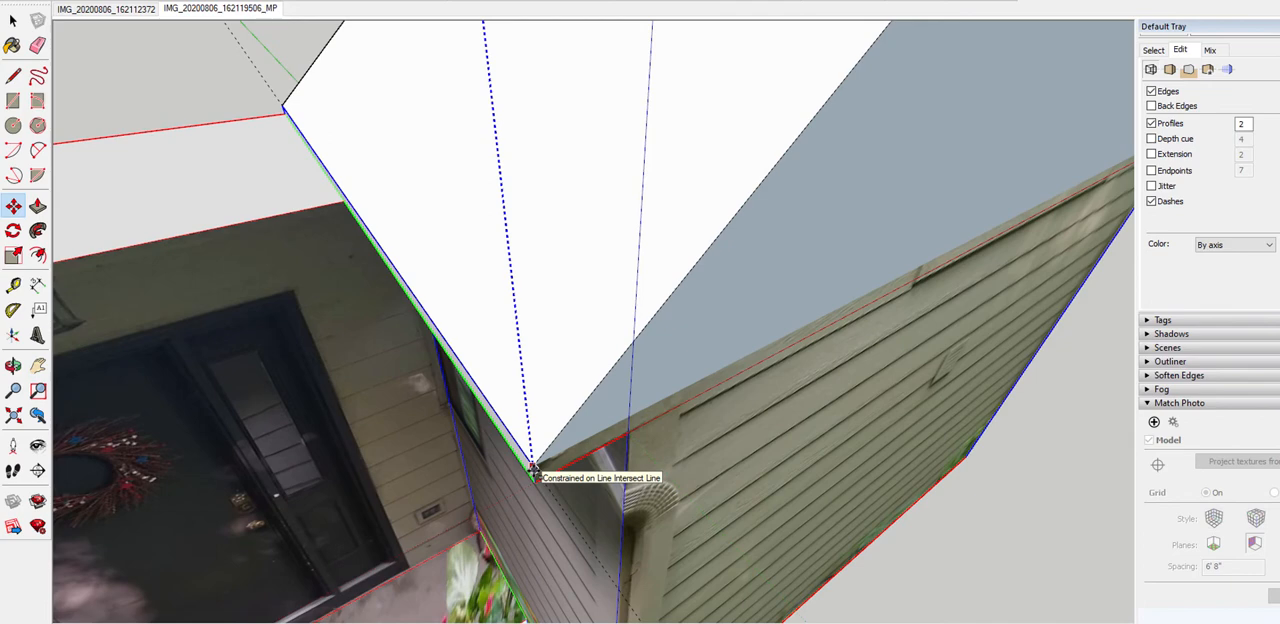
left_click(534, 470)
Examine the gable roof slopes and eave overhangs from the front, the far side and the porch side
scroll(532, 460, "down", 8)
mouse_move(531, 403)
middle_mouse_down()
mouse_move(289, 251)
mouse_move(240, 253)
mouse_move(334, 206)
mouse_move(734, 209)
mouse_move(507, 287)
mouse_move(495, 390)
mouse_move(471, 191)
mouse_move(512, 247)
mouse_move(640, 305)
middle_mouse_up()
scroll(668, 303, "down", 4)
middle_click_drag(797, 297, 417, 260)
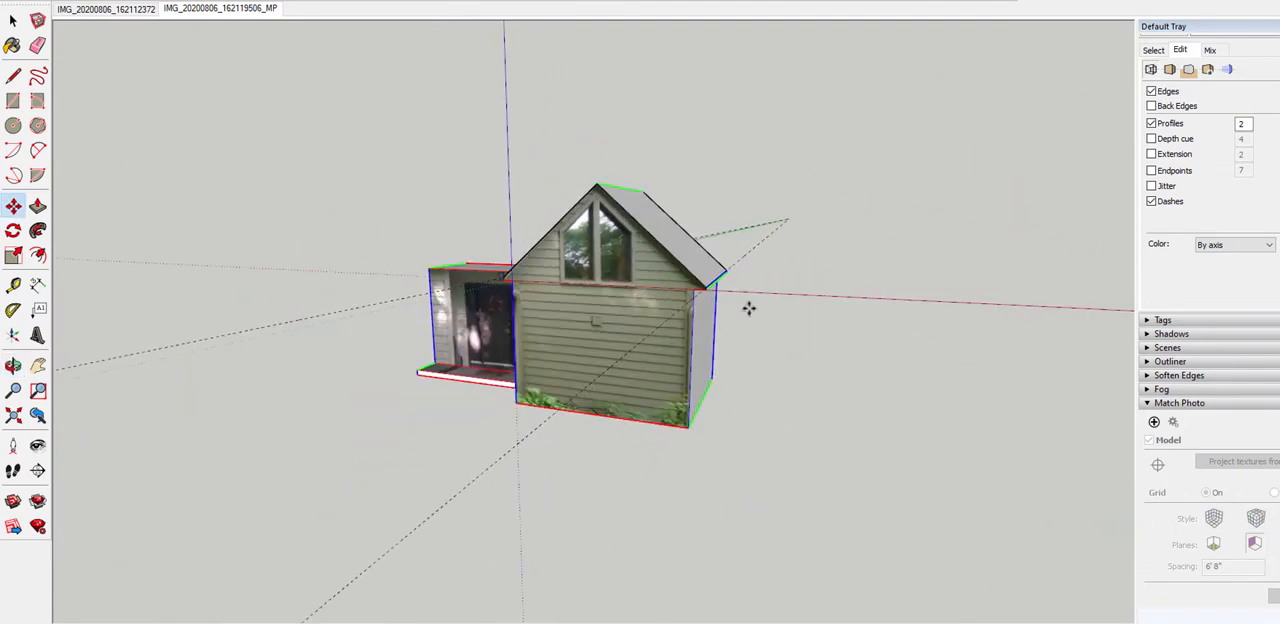
scroll(521, 297, "up", 6)
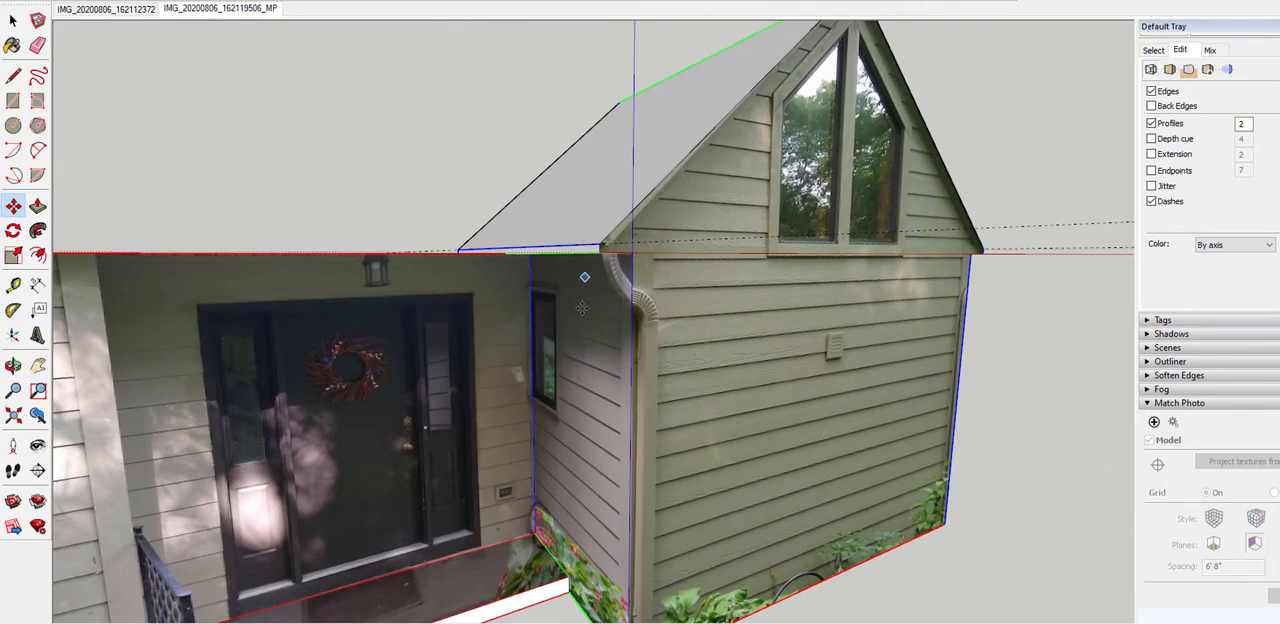
middle_click_drag(1019, 234, 1078, 410)
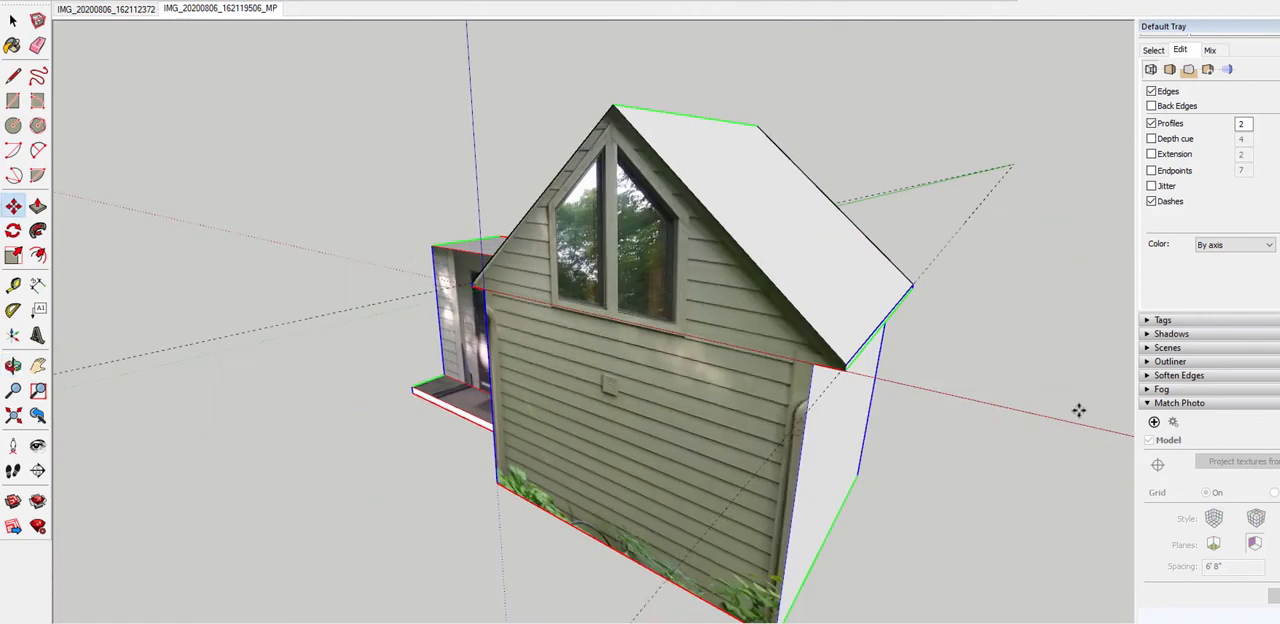
middle_click_drag(659, 368, 970, 362)
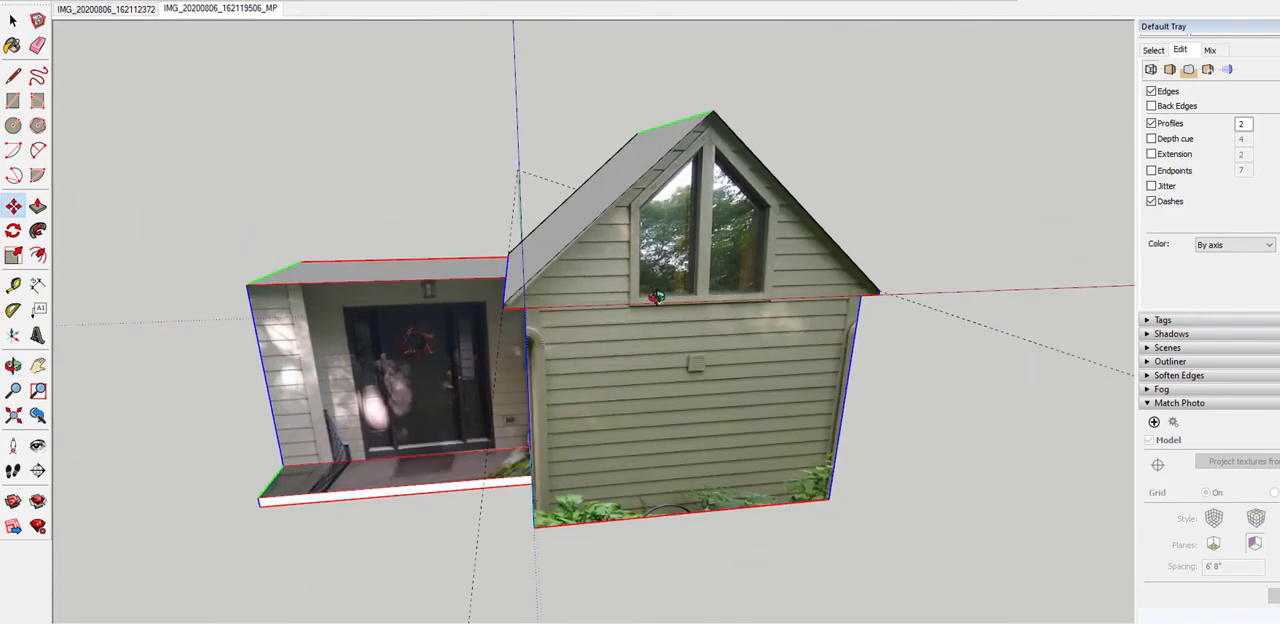
middle_click_drag(655, 297, 767, 305)
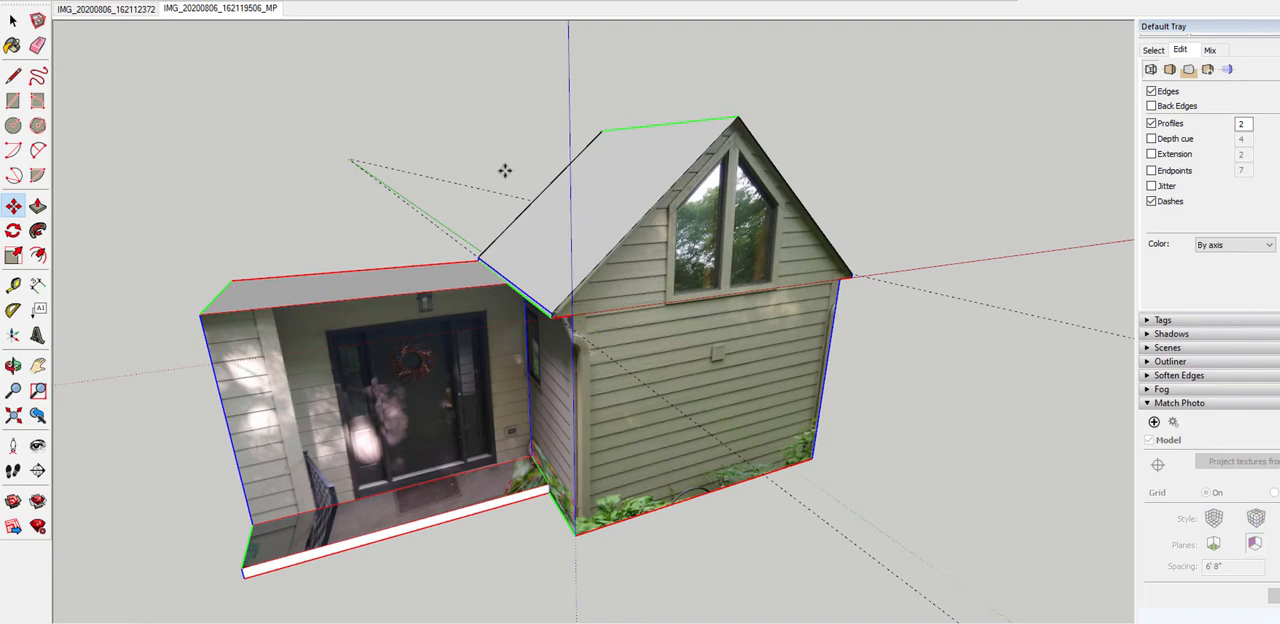
middle_click_drag(517, 297, 814, 281)
middle_click_drag(555, 322, 548, 362)
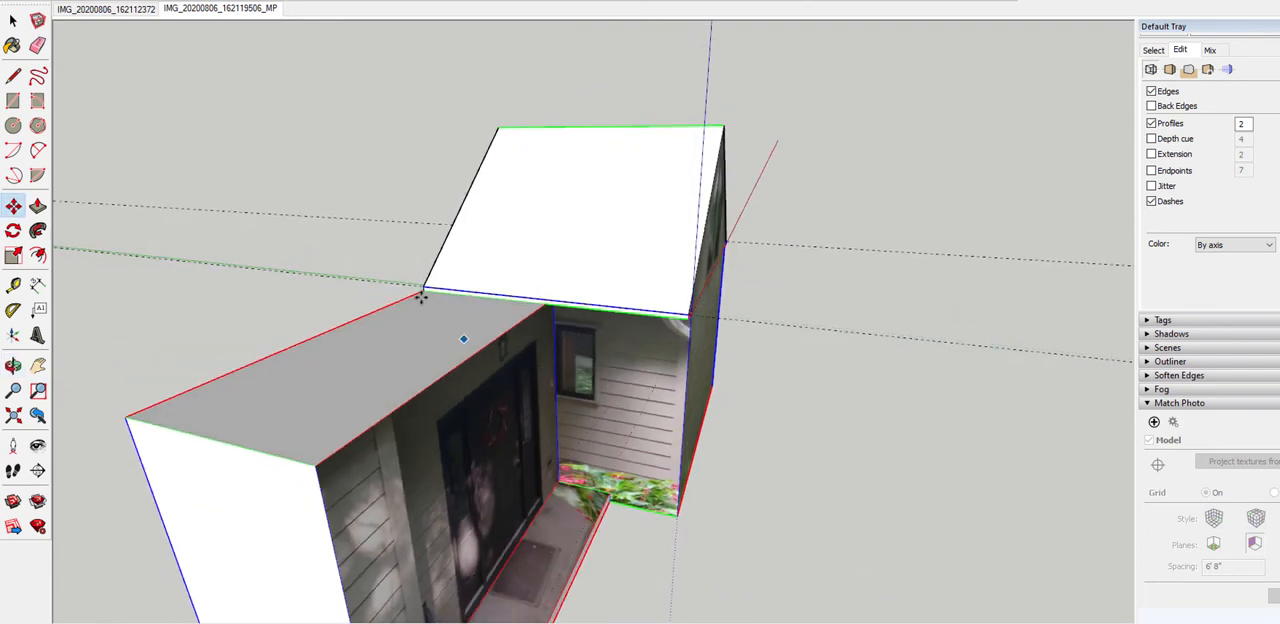
Push/Pull the porch's top face up to the upper edge of the wing's eave, giving the porch roof a thin front fascia
middle_click_drag(422, 372, 351, 357)
scroll(400, 345, "up", 3)
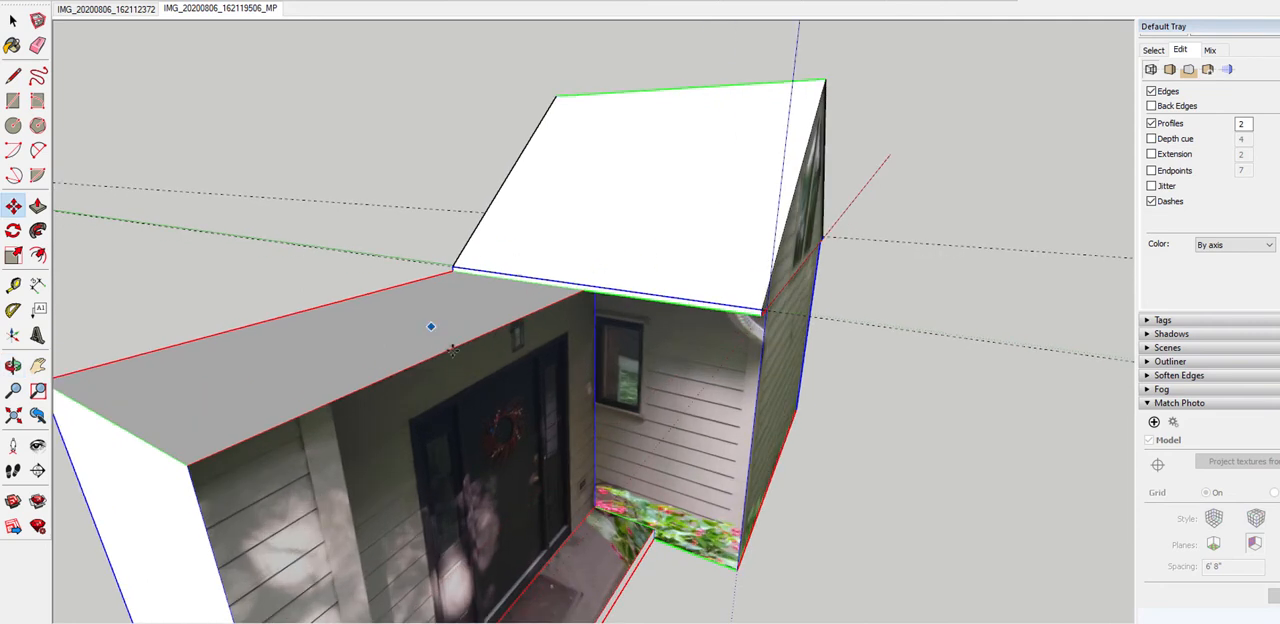
left_click(489, 323)
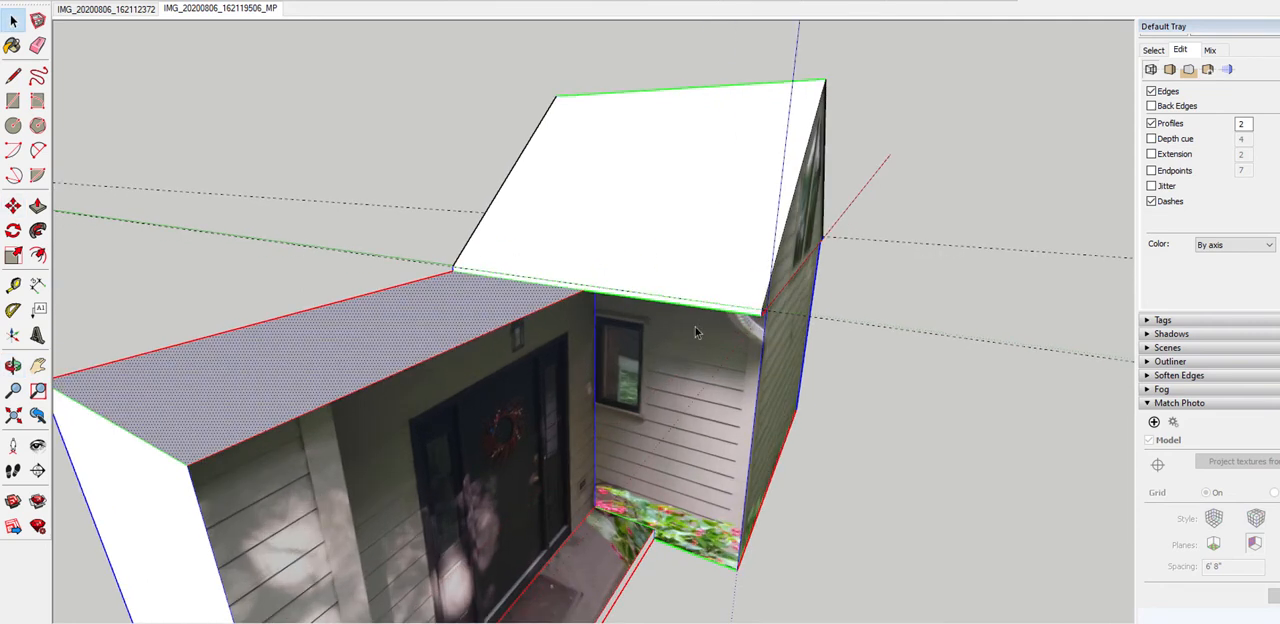
middle_click_drag(695, 326, 690, 296)
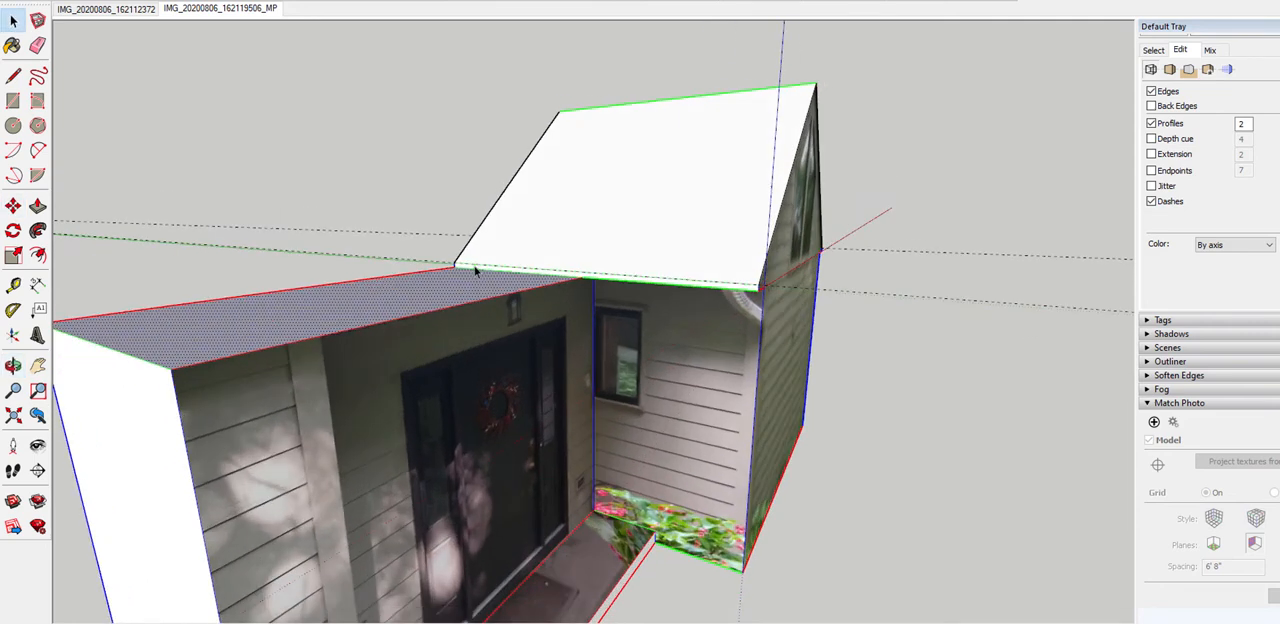
scroll(688, 308, "up", 3)
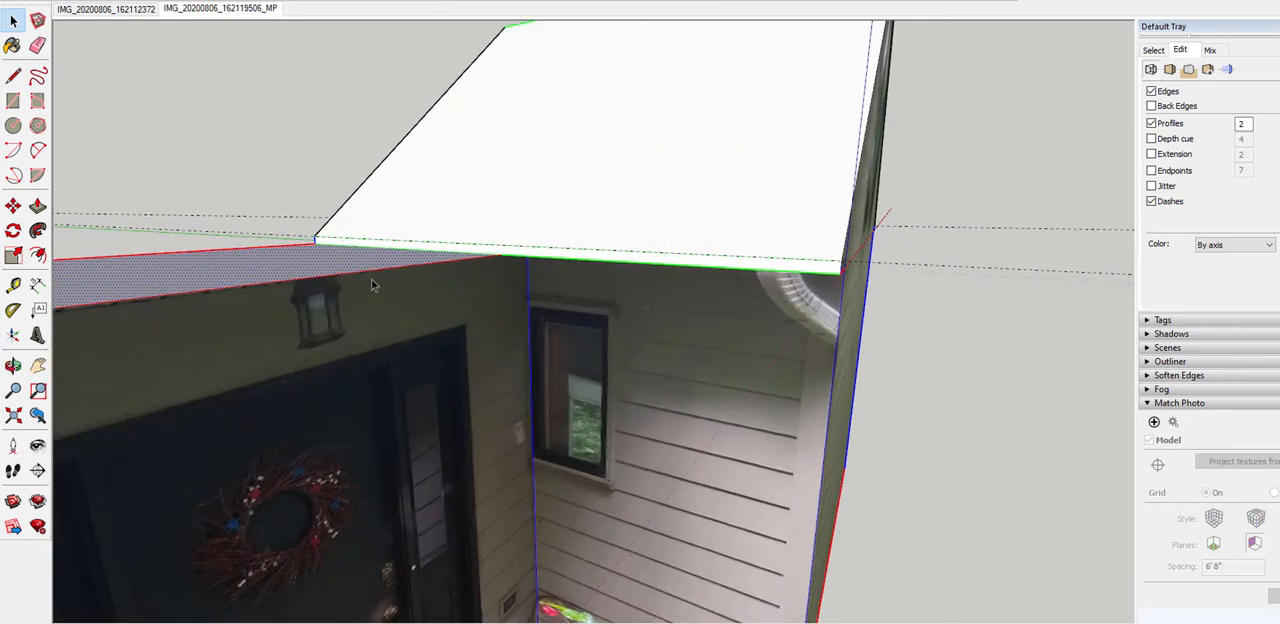
mouse_move(371, 285)
middle_mouse_down()
mouse_move(402, 328)
mouse_move(390, 300)
middle_mouse_up()
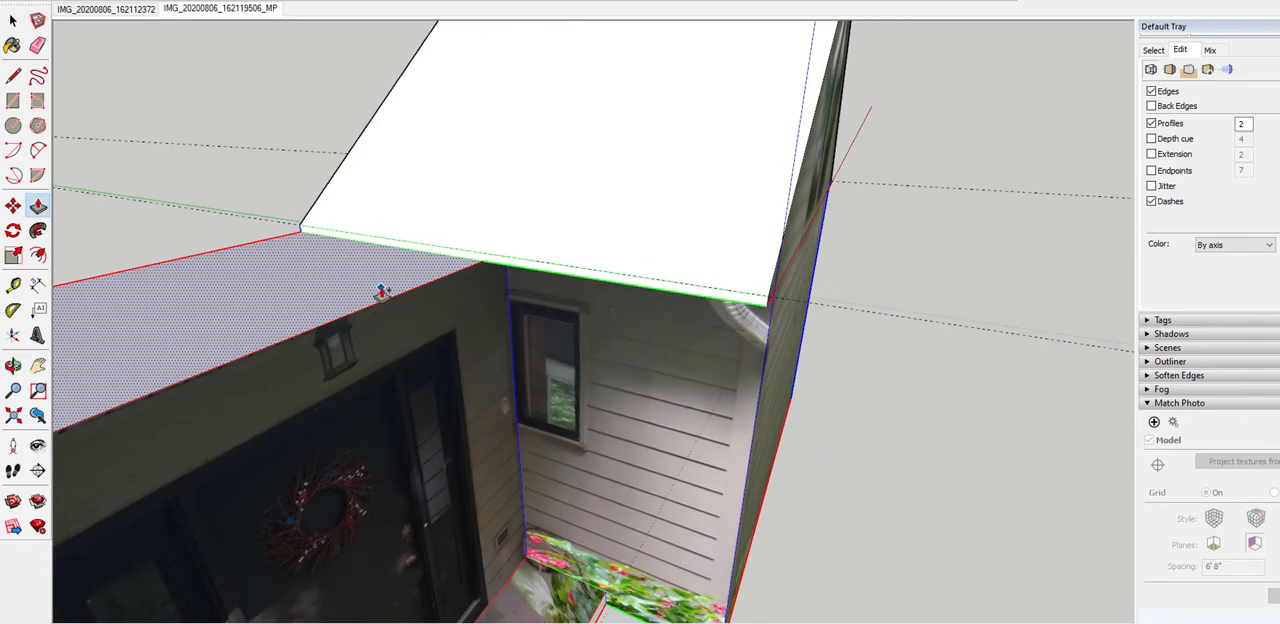
left_click(381, 291)
scroll(589, 298, "down", 2)
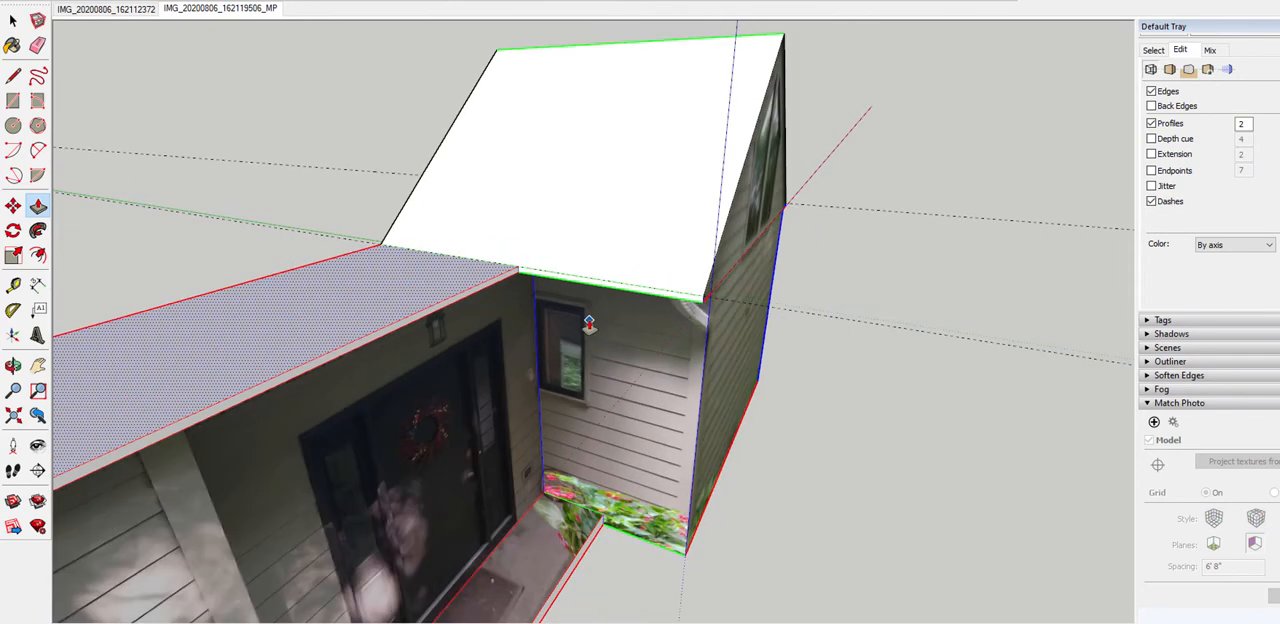
Push/Pull the porch roof's thin front fascia outward to the front corner of the porch step and check the overhang
mouse_move(580, 347)
middle_mouse_down()
mouse_move(512, 246)
mouse_move(500, 188)
mouse_move(487, 259)
middle_mouse_up()
scroll(505, 212, "up", 2)
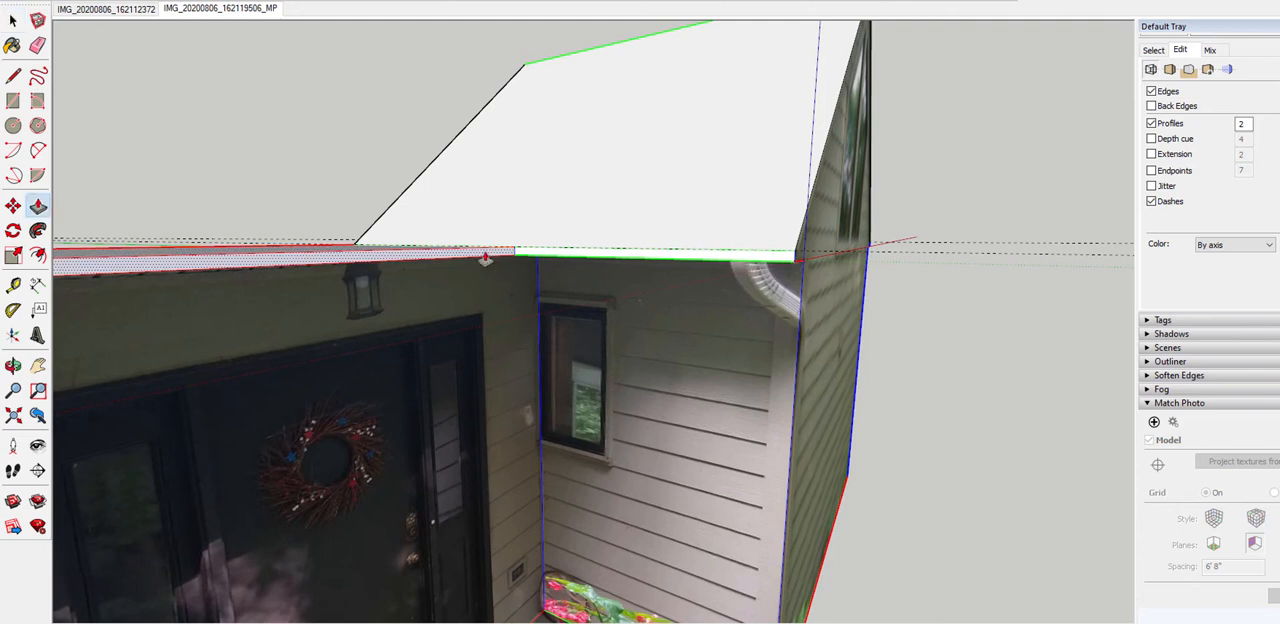
left_click(485, 259)
scroll(537, 262, "down", 2)
left_click(607, 553)
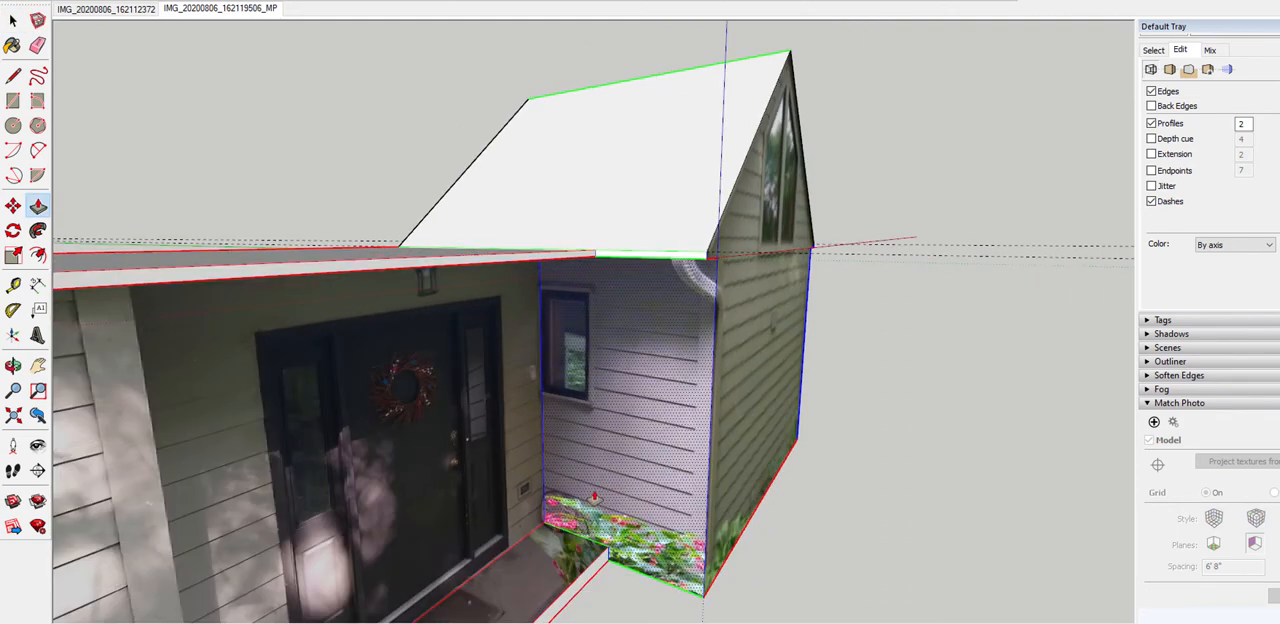
scroll(590, 535, "down", 2)
mouse_move(590, 535)
middle_mouse_down()
mouse_move(494, 360)
mouse_move(369, 263)
mouse_move(594, 428)
middle_mouse_up()
middle_click_drag(600, 533, 393, 417)
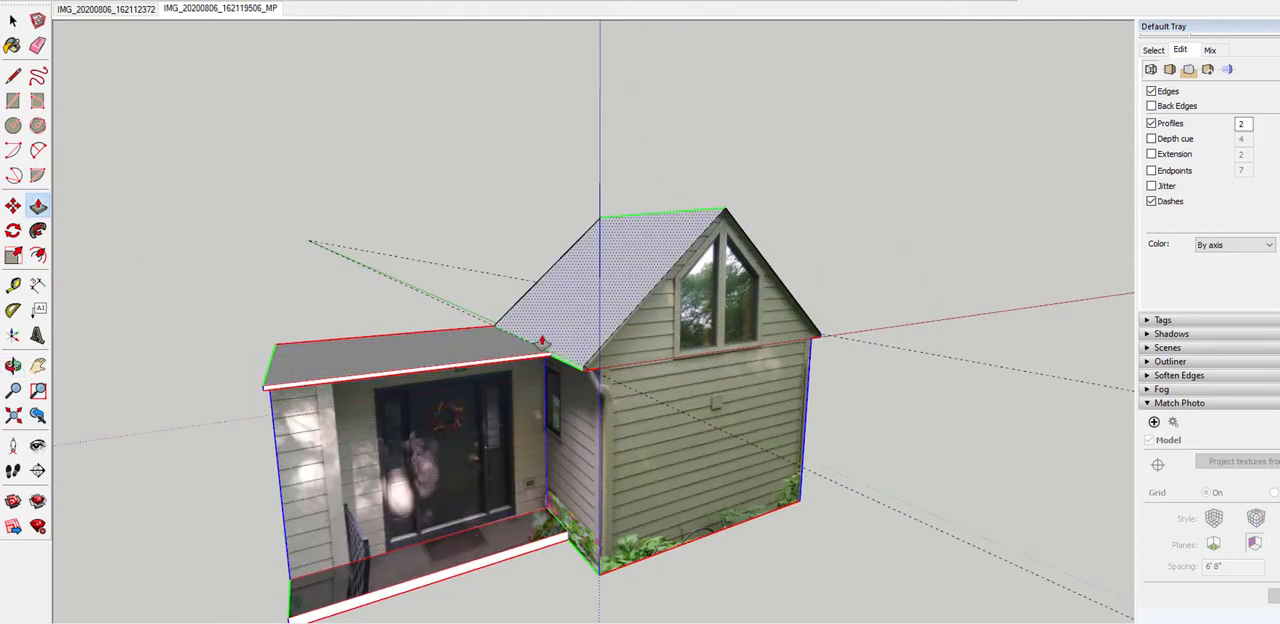
Try to Push/Pull the porch roof's front fascia in the IMG_20200806_162112372 matched photo view, and undo the change
left_click(118, 10)
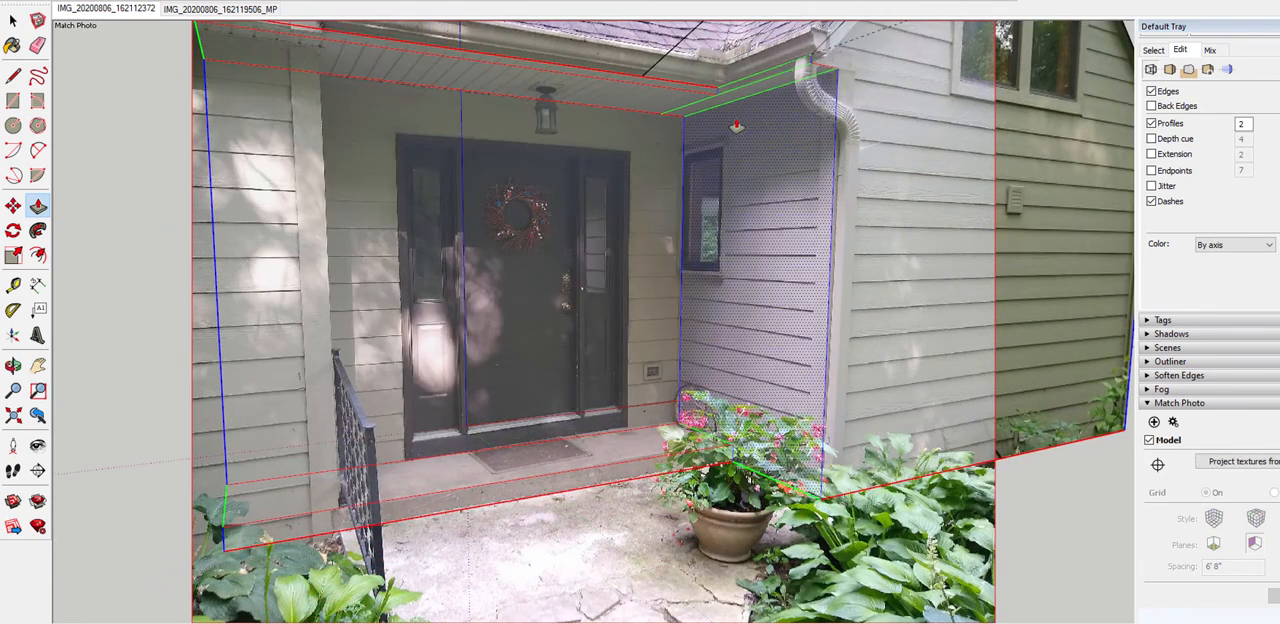
scroll(689, 91, "up", 1)
left_click(689, 91)
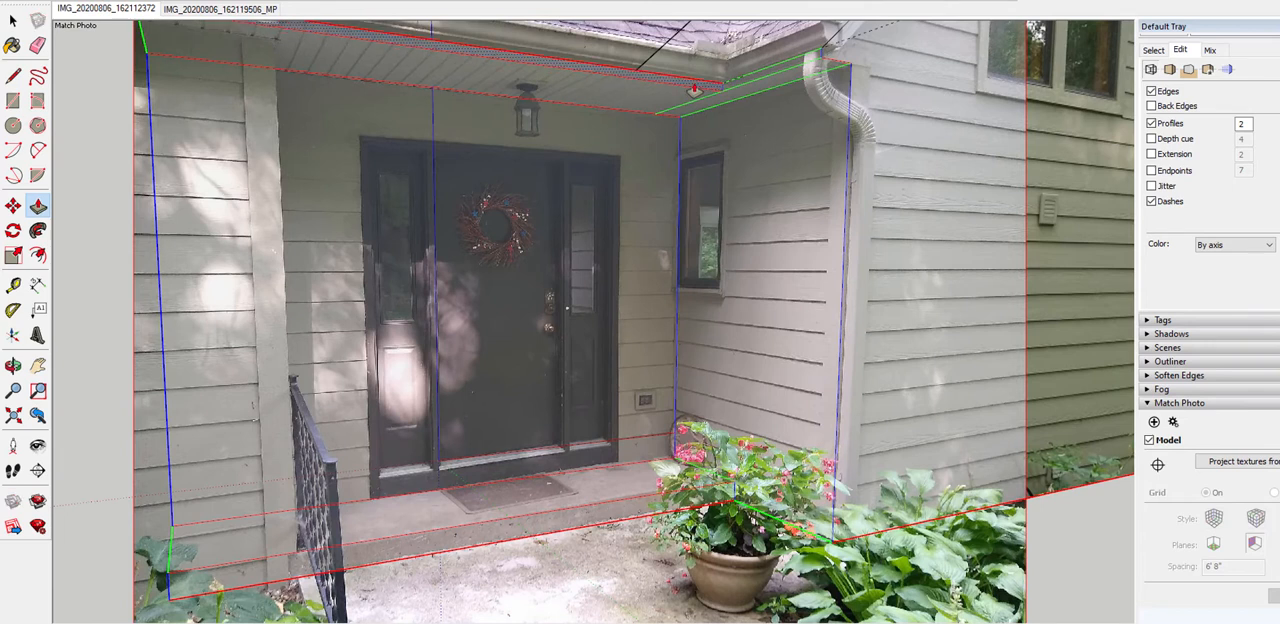
left_click(642, 117)
left_click(645, 112)
left_click(676, 112)
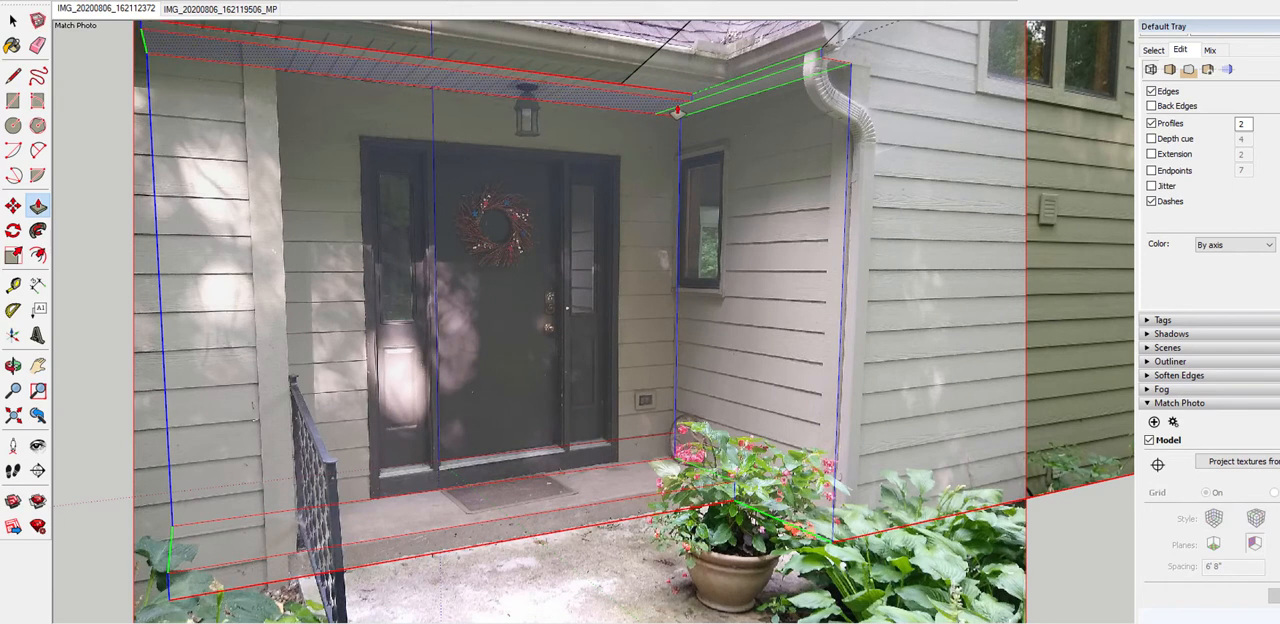
key("ctrl+z")
scroll(395, 72, "down", 3)
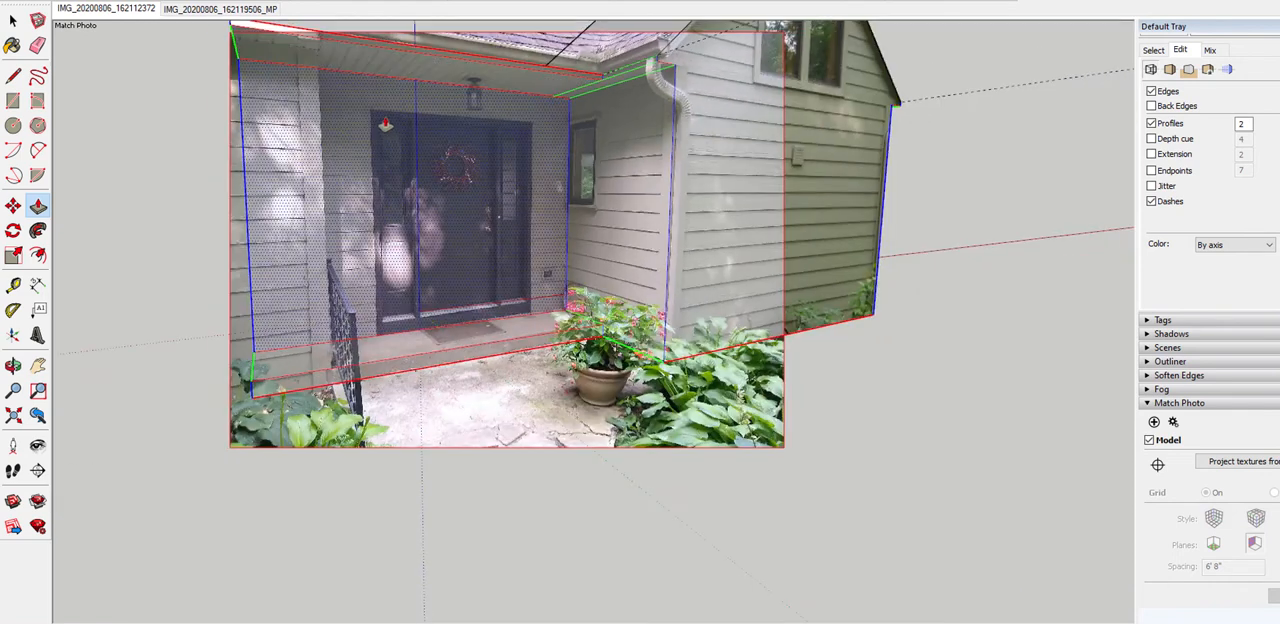
scroll(386, 128, "up", 3)
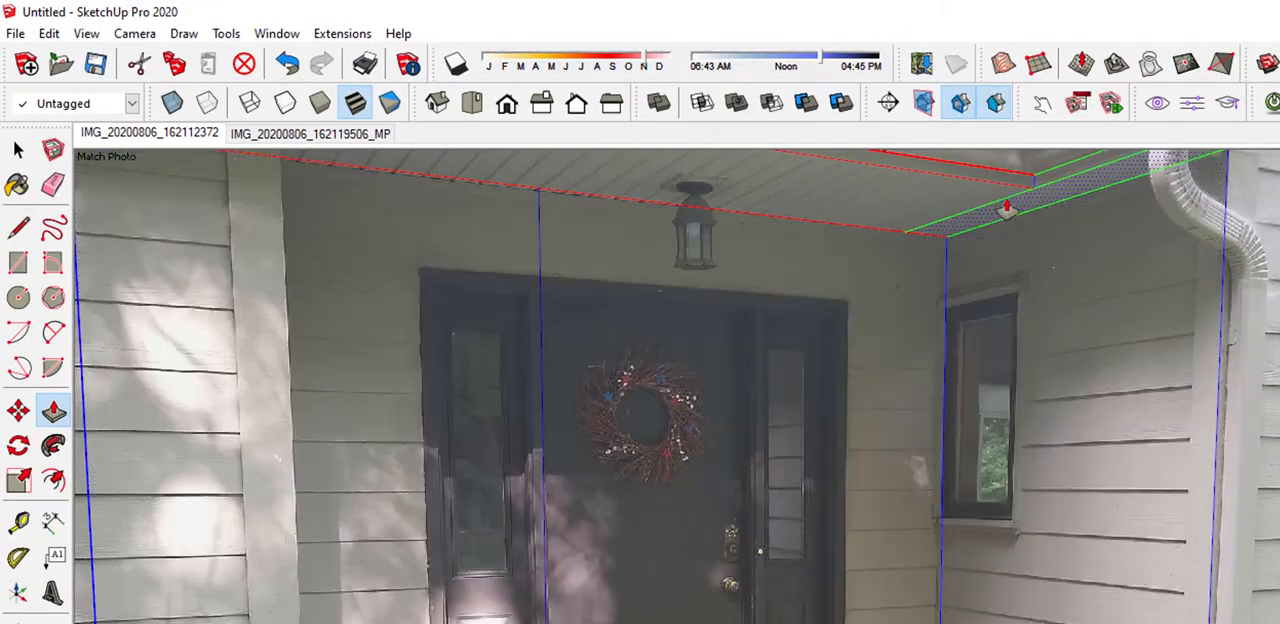
Display the model in monochrome and examine the porch roof, back wall and step from above and from both sides
key("e")
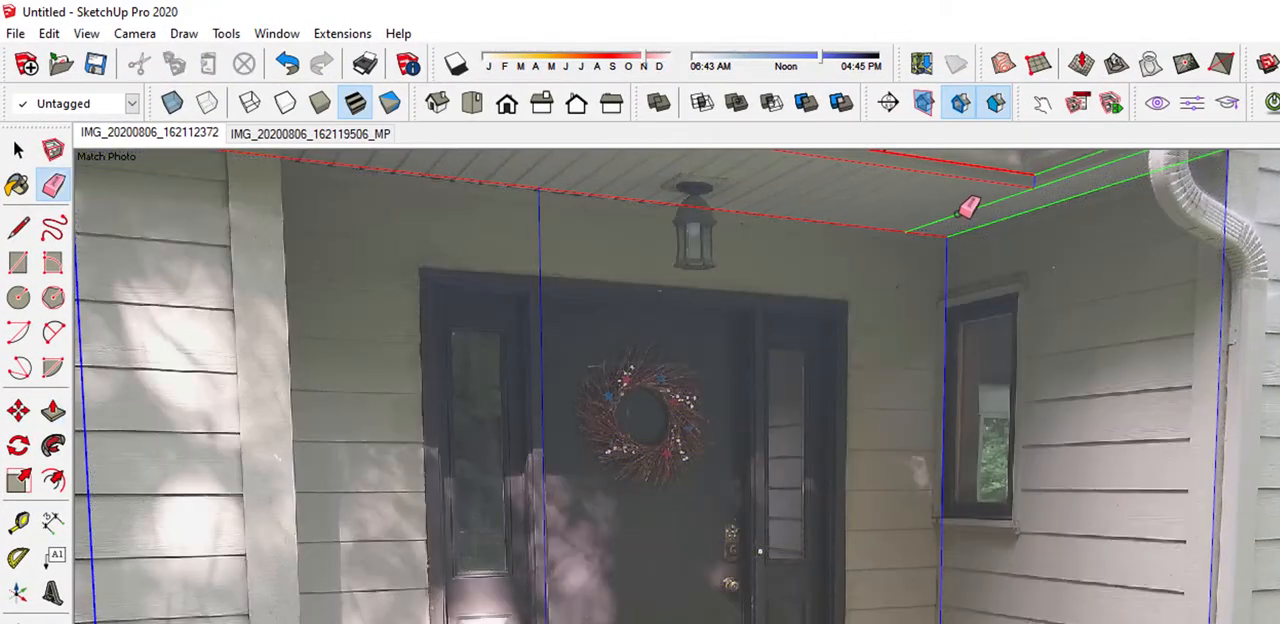
scroll(957, 212, "down", 4)
middle_click_drag(972, 250, 922, 317)
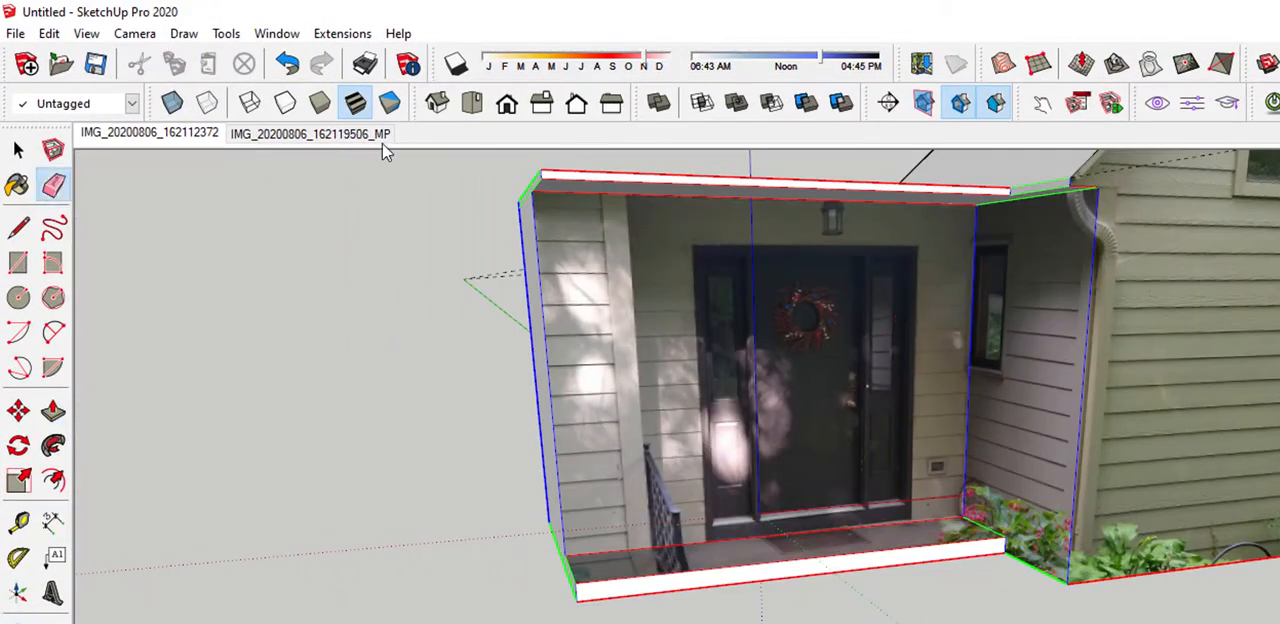
left_click(388, 103)
middle_click_drag(1080, 471, 1020, 595)
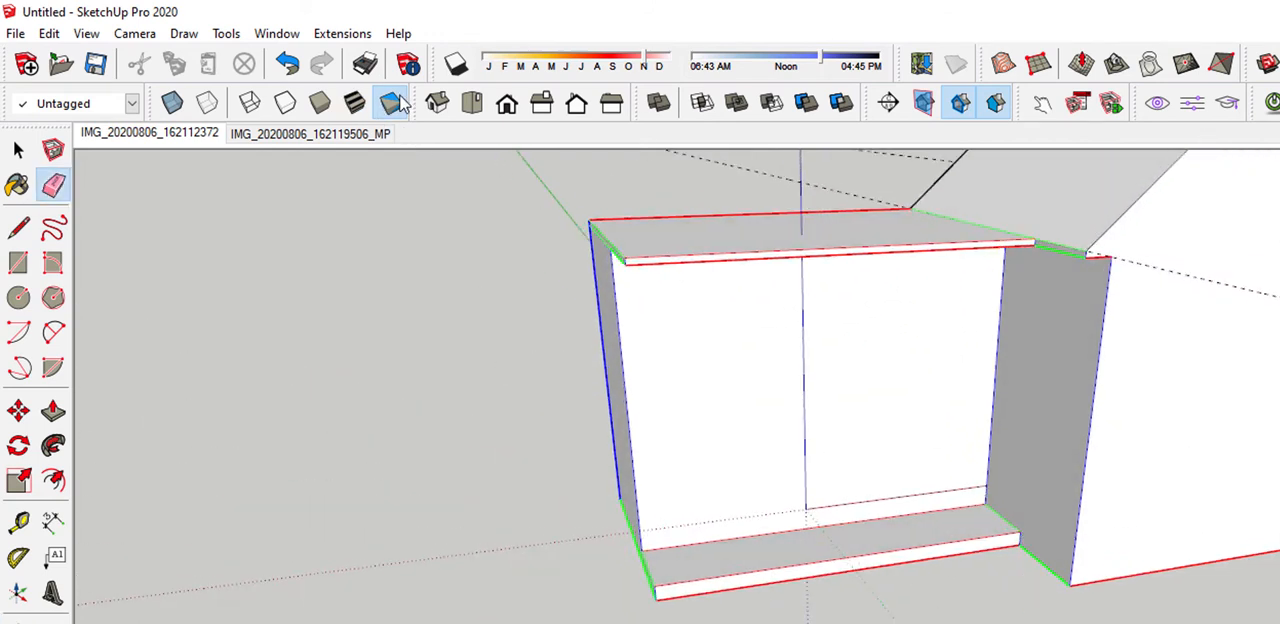
mouse_move(974, 234)
middle_mouse_down()
mouse_move(909, 414)
mouse_move(754, 360)
mouse_move(1101, 206)
mouse_move(1260, 152)
mouse_move(1235, 195)
middle_mouse_up()
scroll(903, 478, "up", 4)
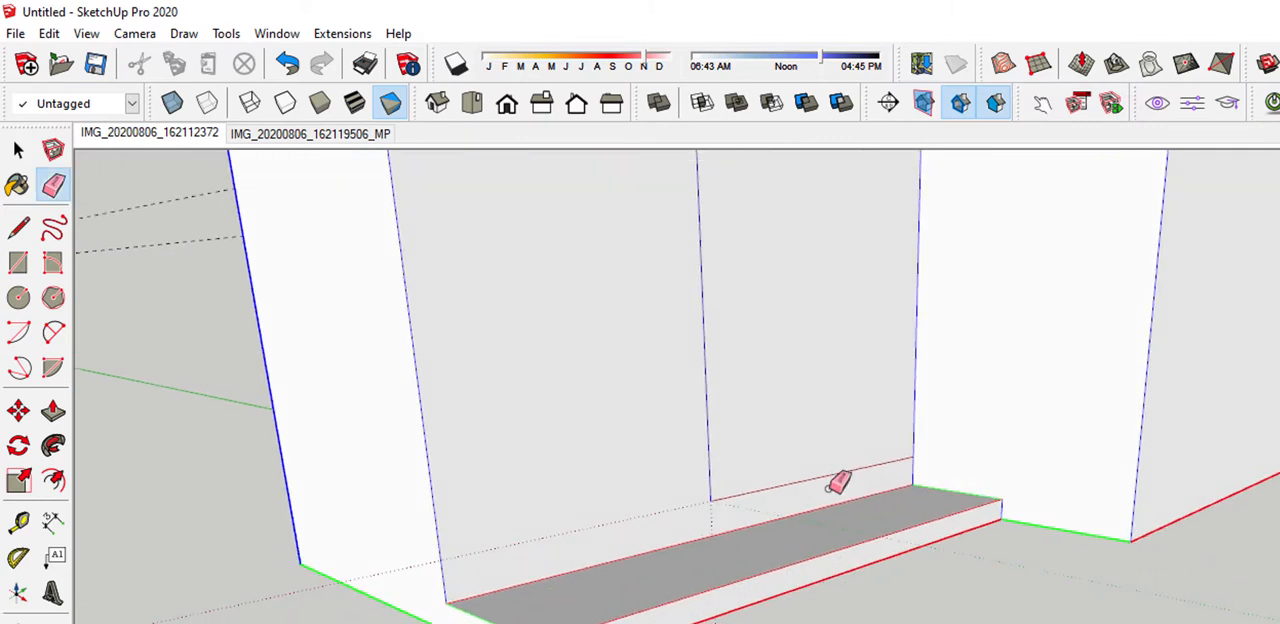
scroll(828, 488, "down", 2)
middle_click_drag(789, 557, 1163, 581)
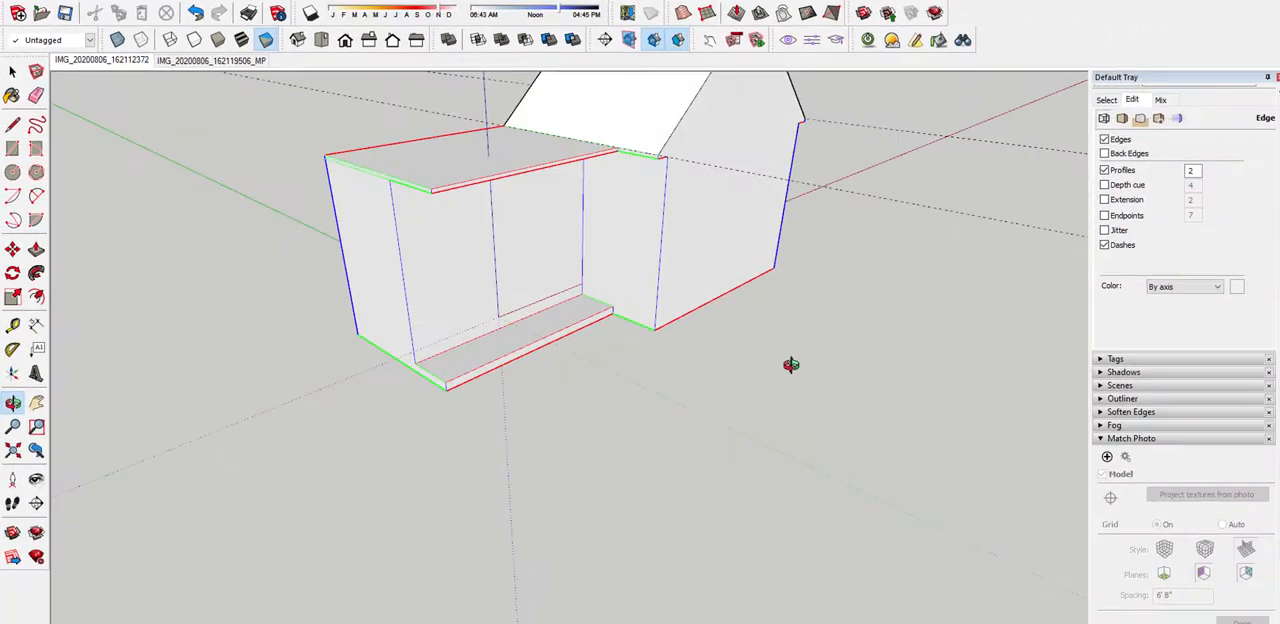
Compare the wing with the IMG_20200806_162119506_MP photo, then examine where the gable eave meets the porch roof
left_click(207, 62)
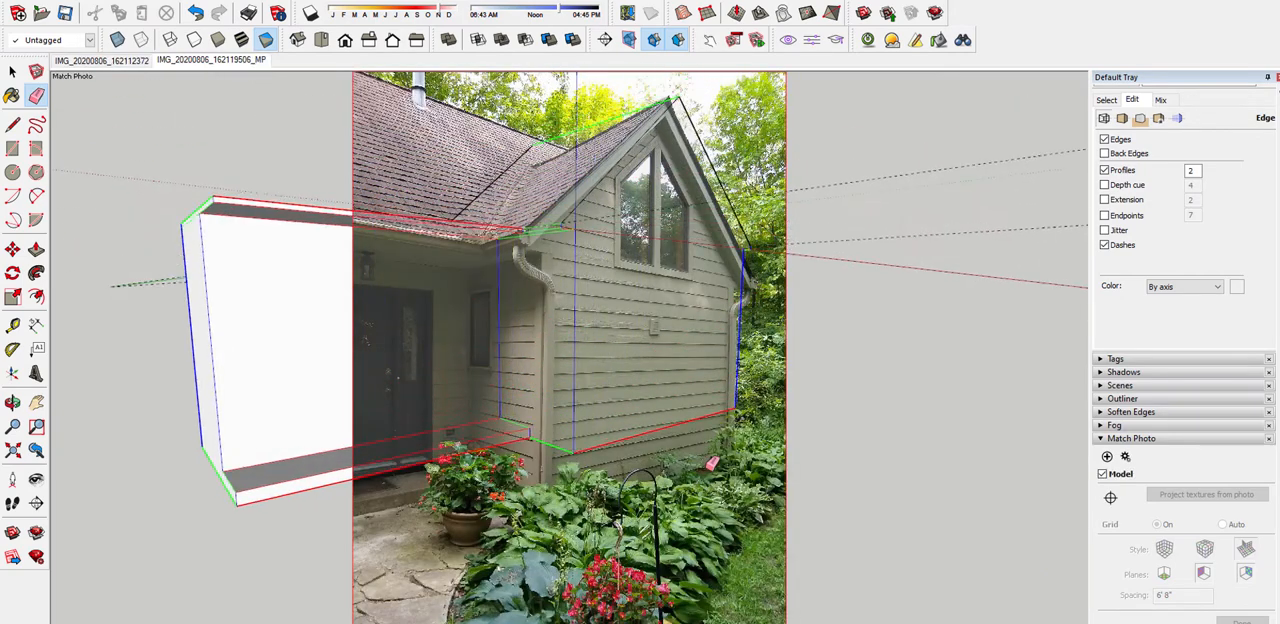
middle_click_drag(711, 463, 491, 314)
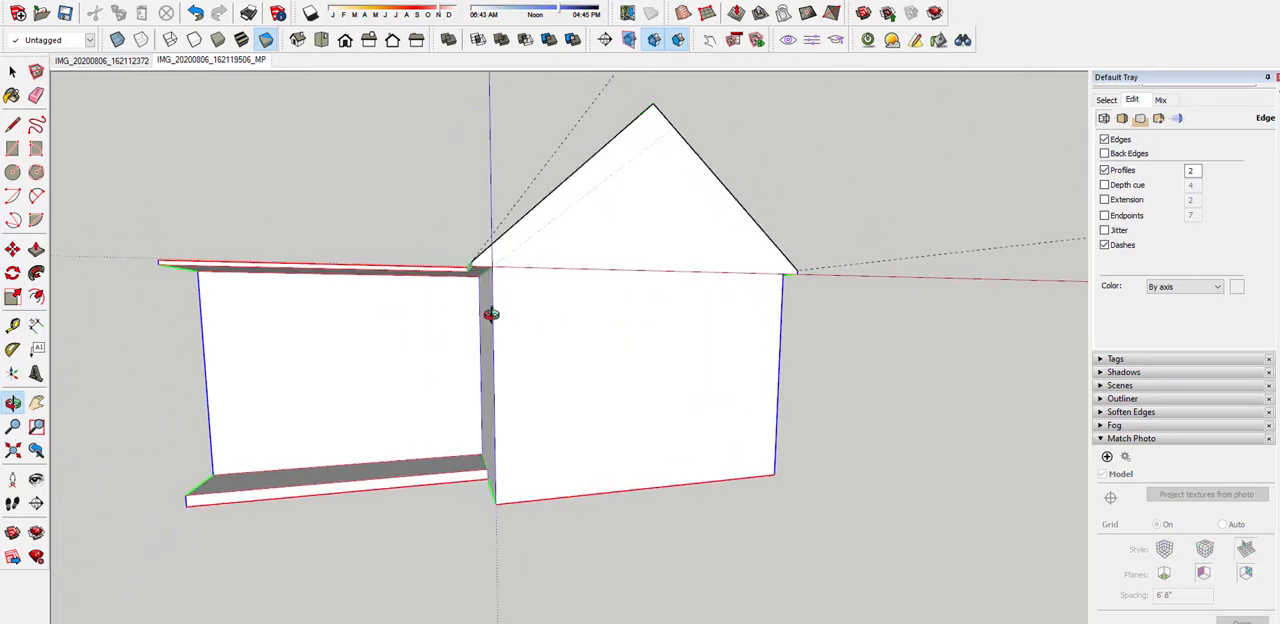
mouse_move(613, 275)
middle_mouse_down()
mouse_move(909, 429)
mouse_move(997, 317)
mouse_move(1011, 317)
mouse_move(199, 327)
mouse_move(529, 234)
mouse_move(94, 380)
mouse_move(625, 375)
mouse_move(723, 263)
middle_mouse_up()
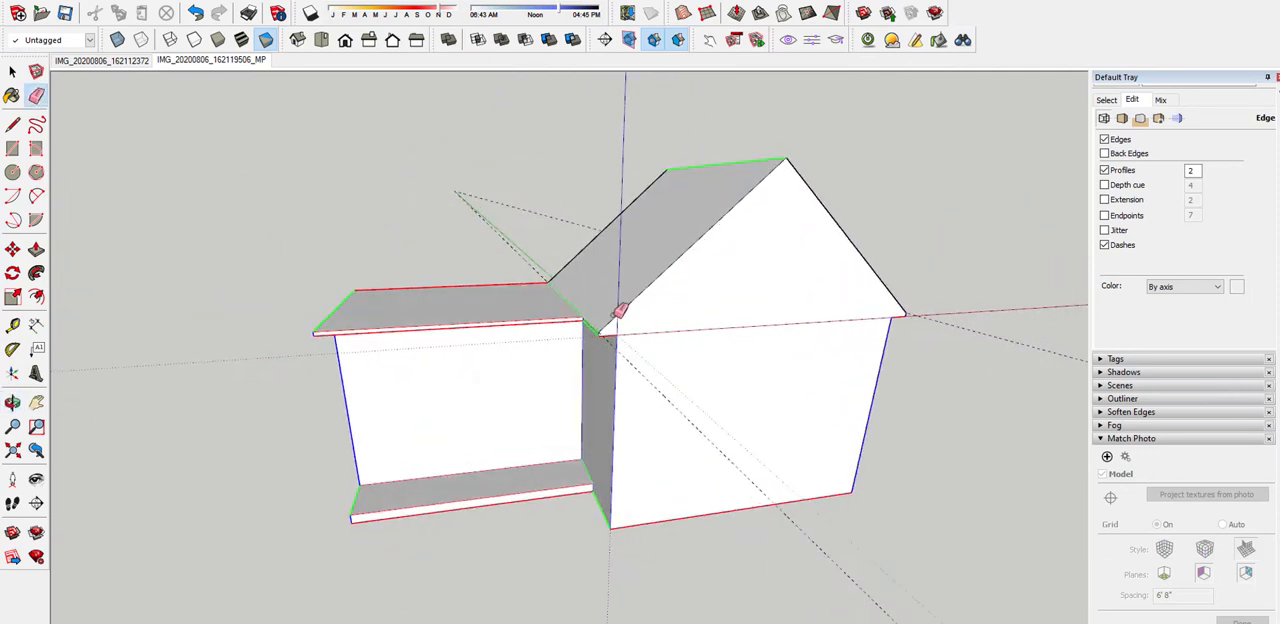
middle_click_drag(618, 311, 628, 338)
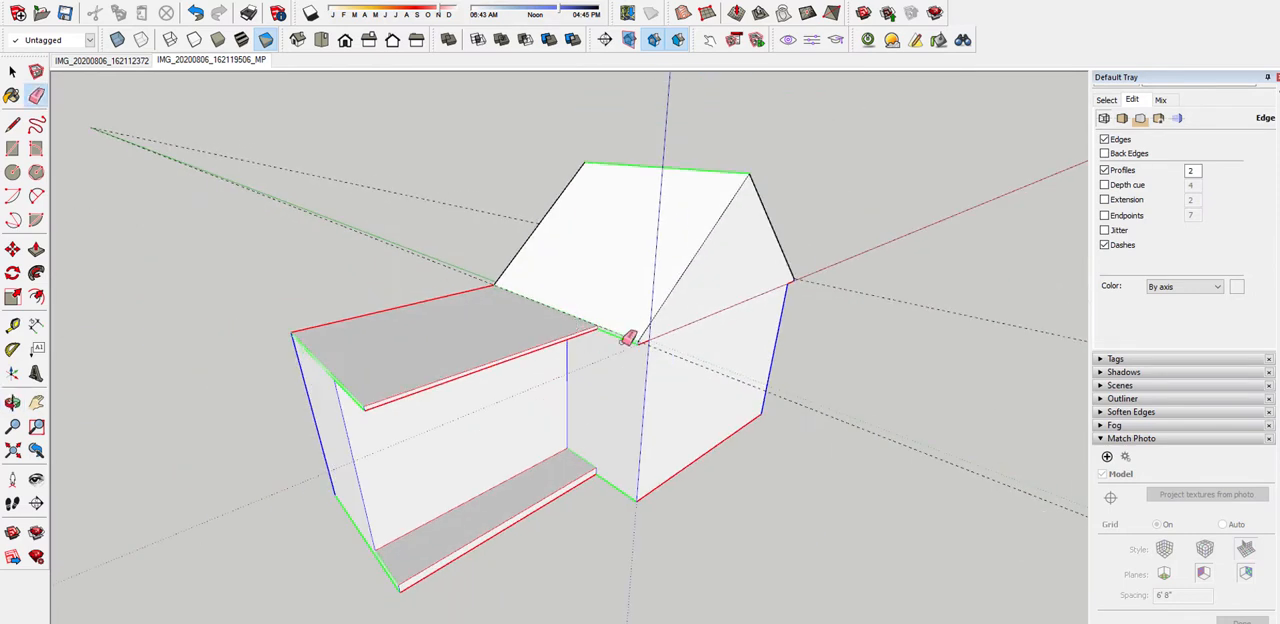
middle_click_drag(683, 290, 416, 319)
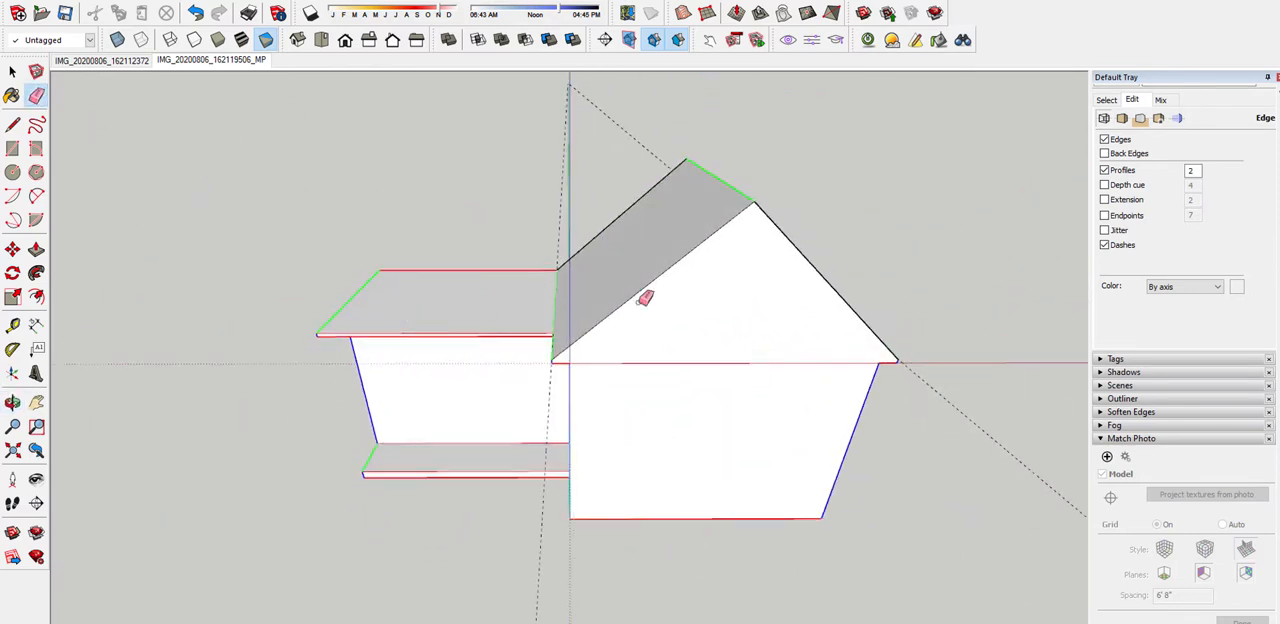
middle_click_drag(645, 298, 793, 289)
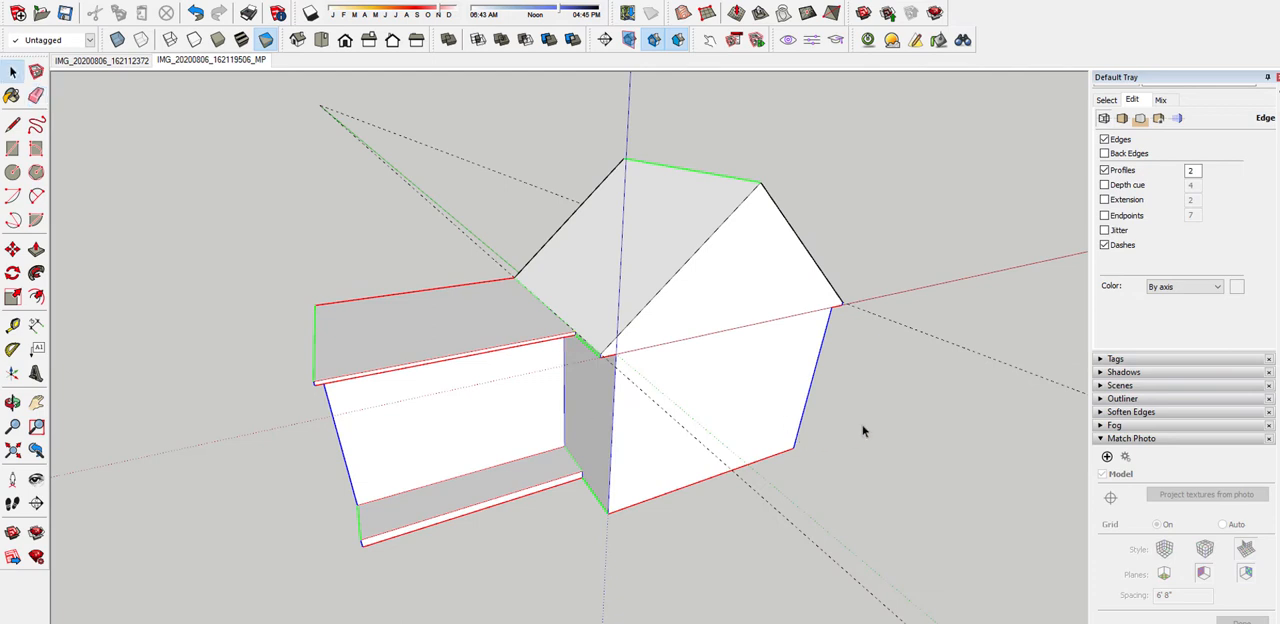
Check the wing against its matched photo again, restore the textured display, and examine the porch's outer side
left_click(190, 63)
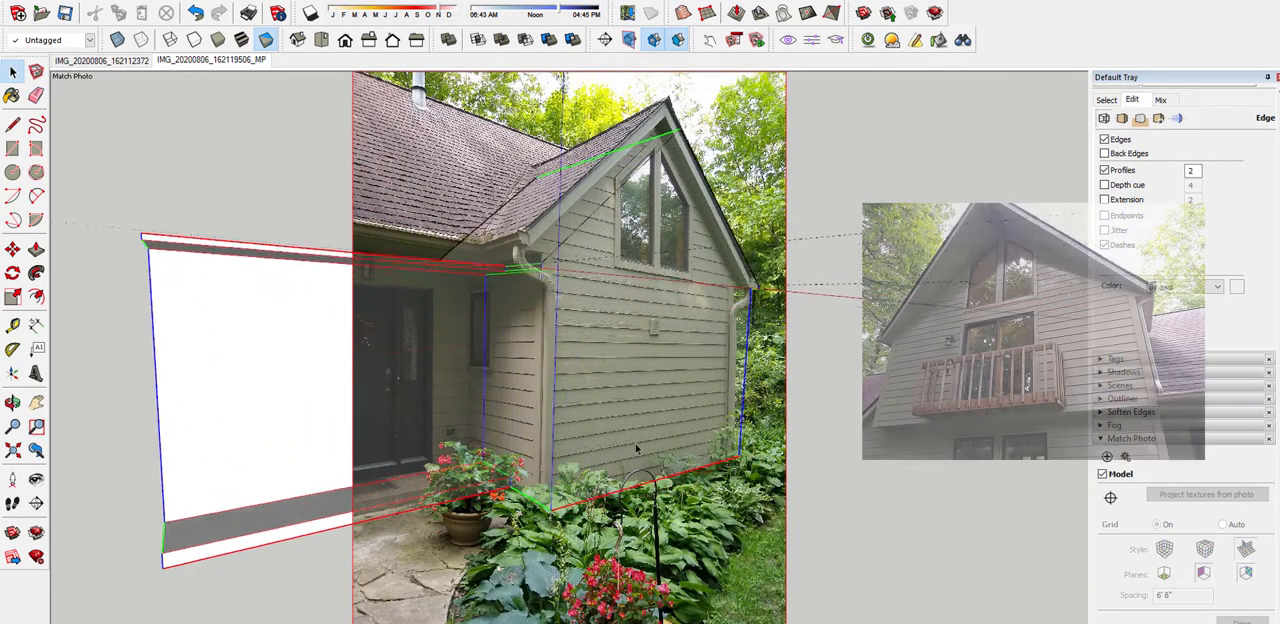
middle_click_drag(657, 374, 793, 404)
scroll(794, 404, "down", 4)
middle_click_drag(647, 397, 622, 444)
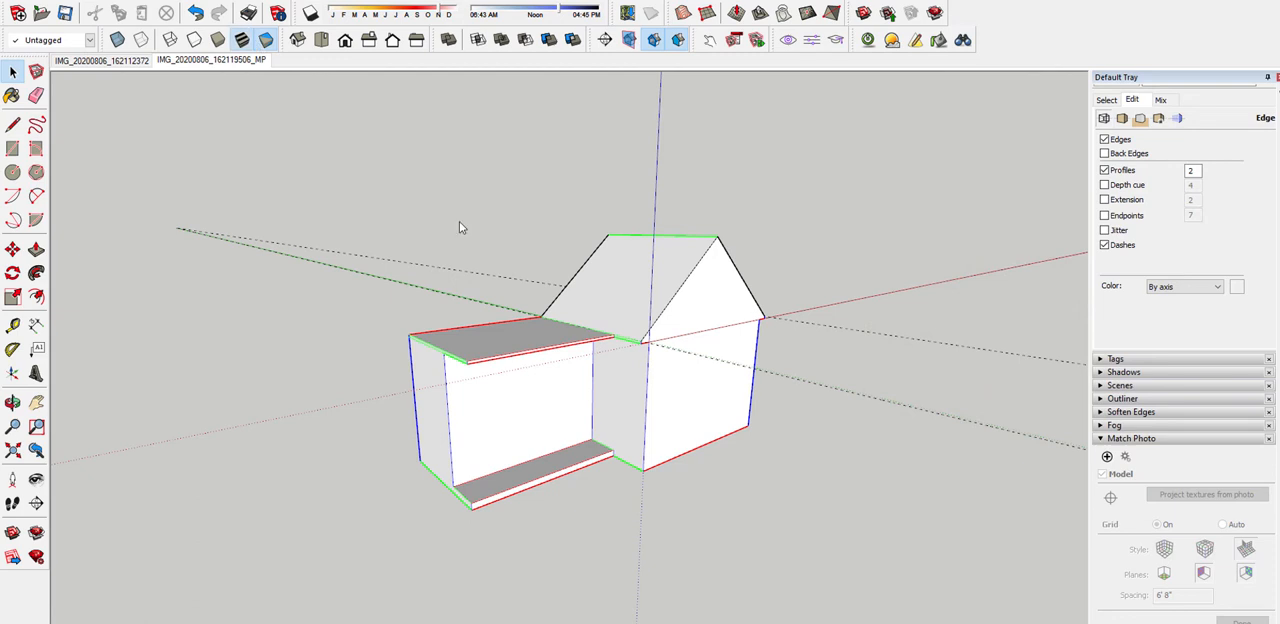
middle_click_drag(572, 448, 446, 308)
scroll(420, 325, "up", 4)
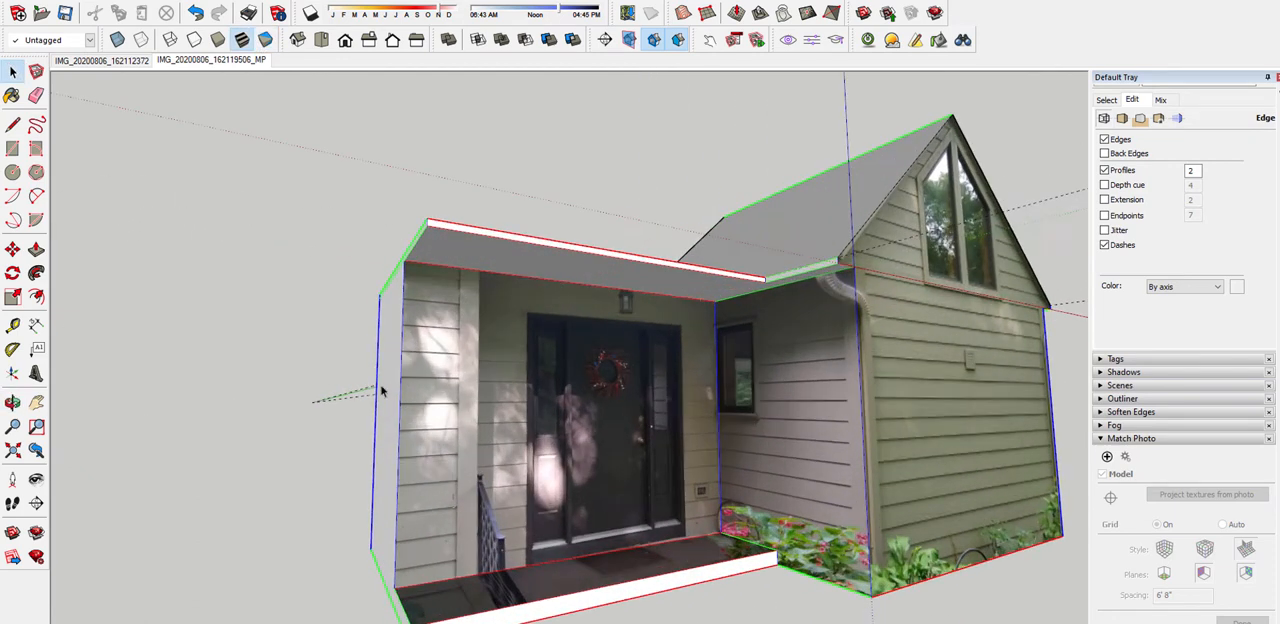
middle_click_drag(381, 391, 630, 345)
scroll(484, 315, "up", 5)
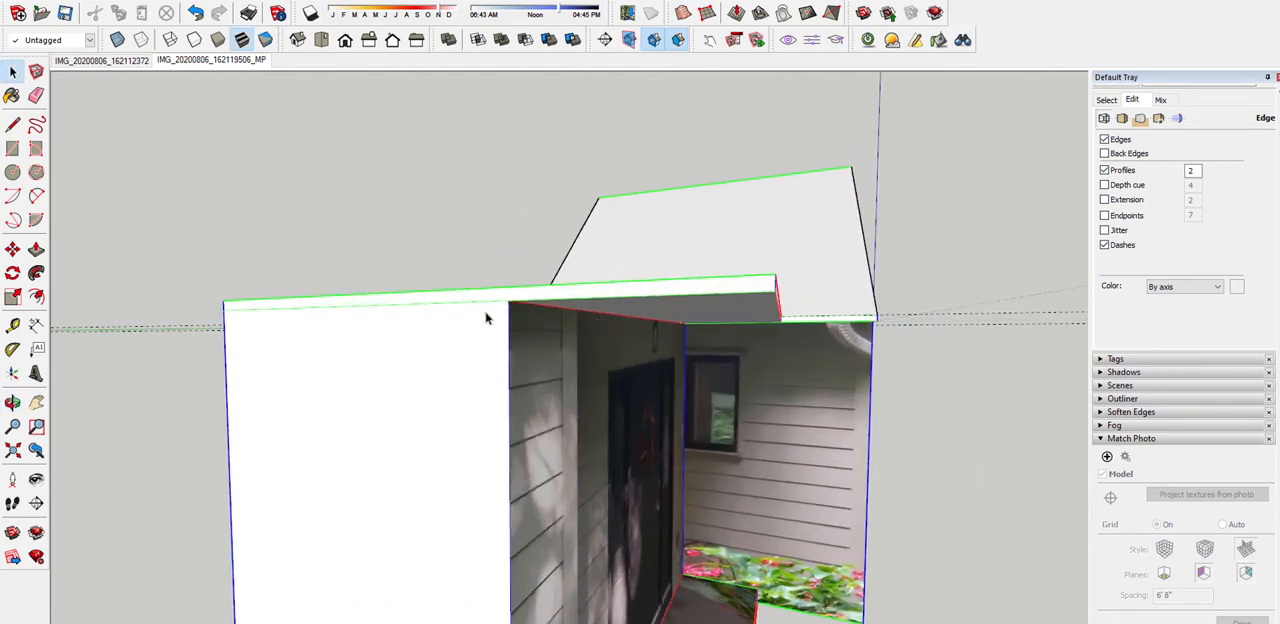
Examine the porch's outer side wall and roof edge, and view the whole entry from the front and from above
scroll(488, 302, "down", 3)
key("p")
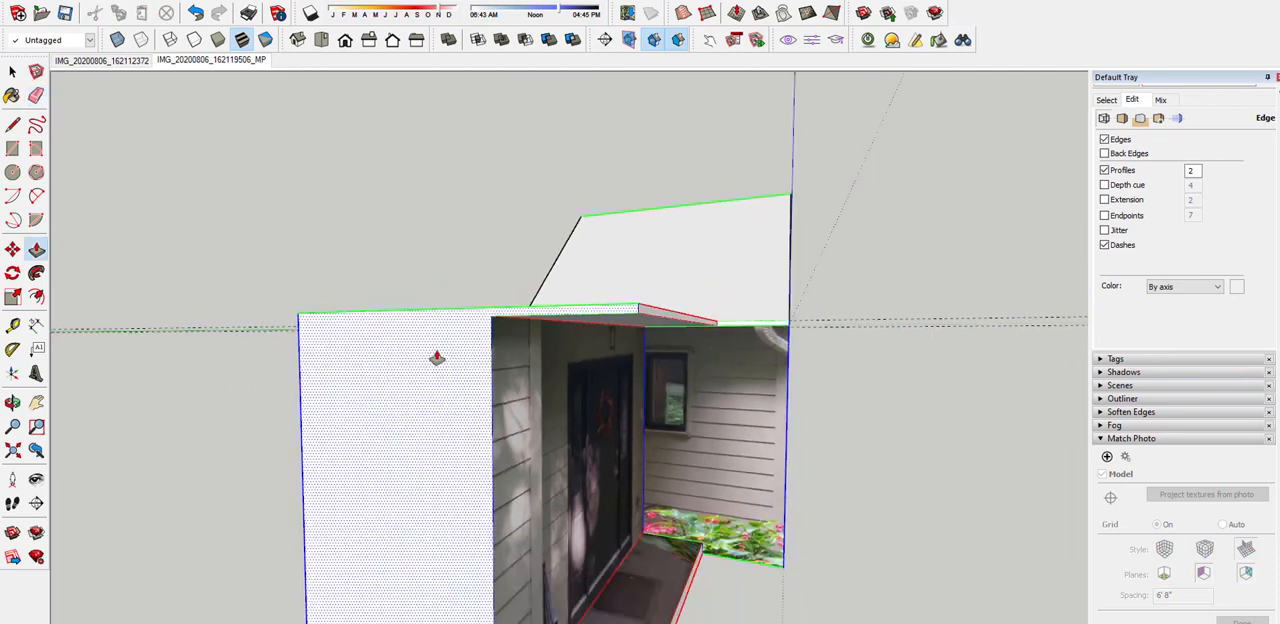
scroll(429, 392, "down", 3)
middle_click_drag(451, 391, 363, 357)
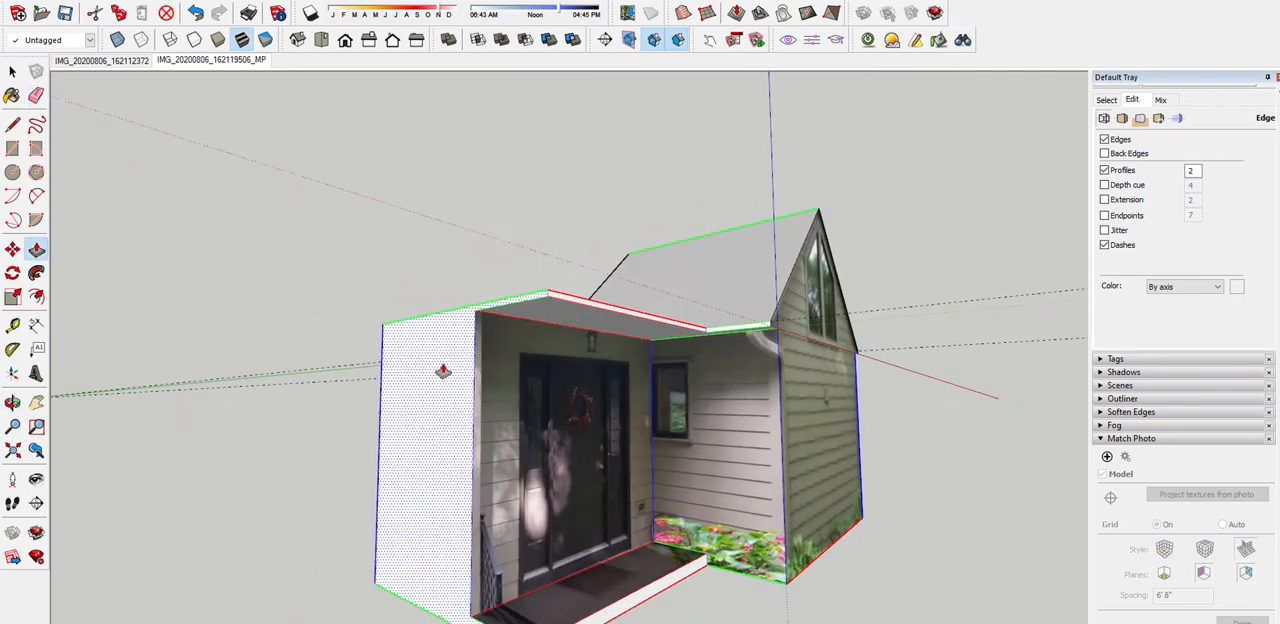
scroll(405, 449, "up", 4)
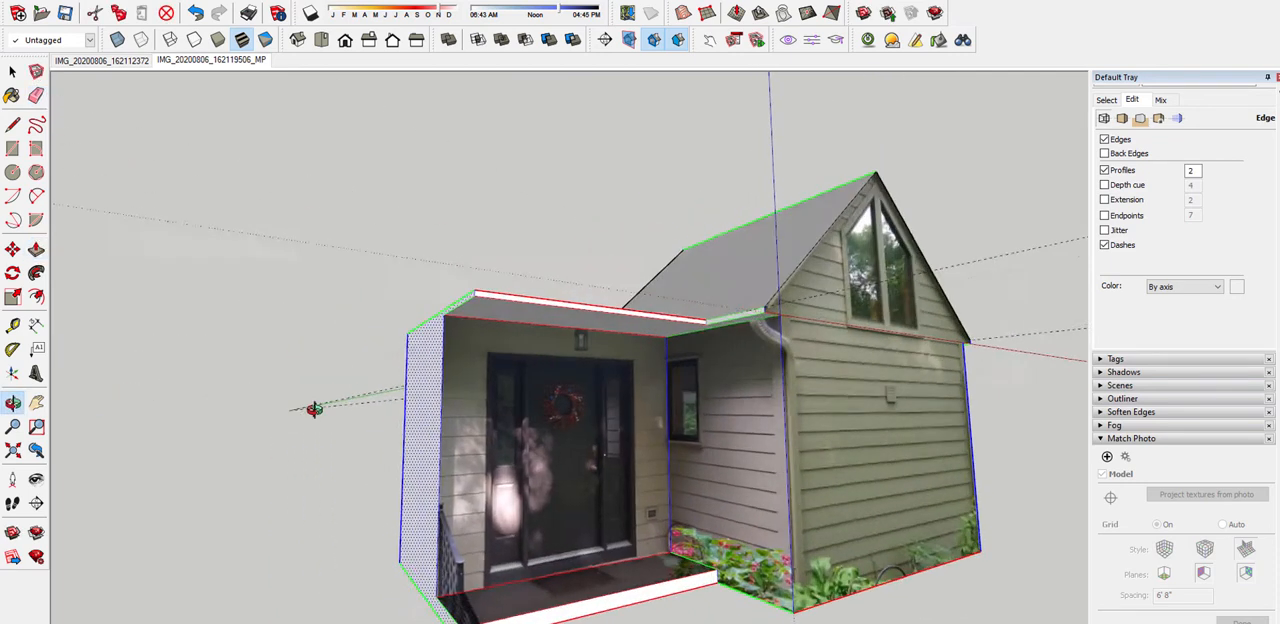
scroll(405, 450, "up", 1)
middle_click_drag(438, 461, 442, 329)
scroll(470, 490, "down", 4)
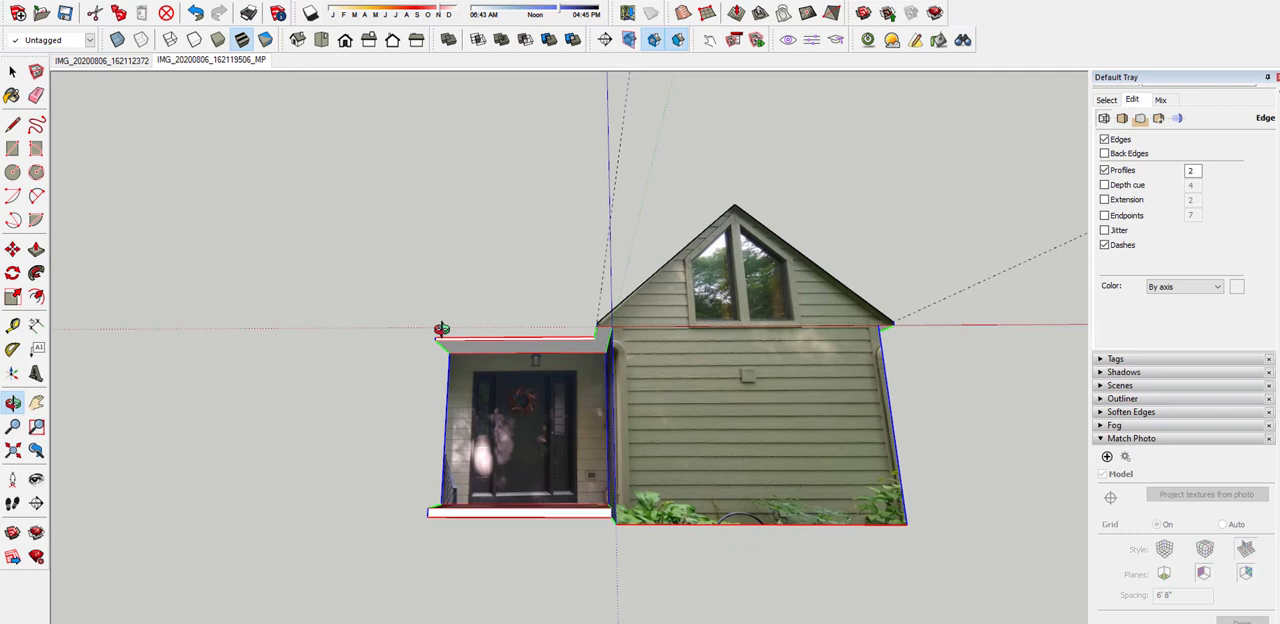
middle_click_drag(511, 279, 432, 440)
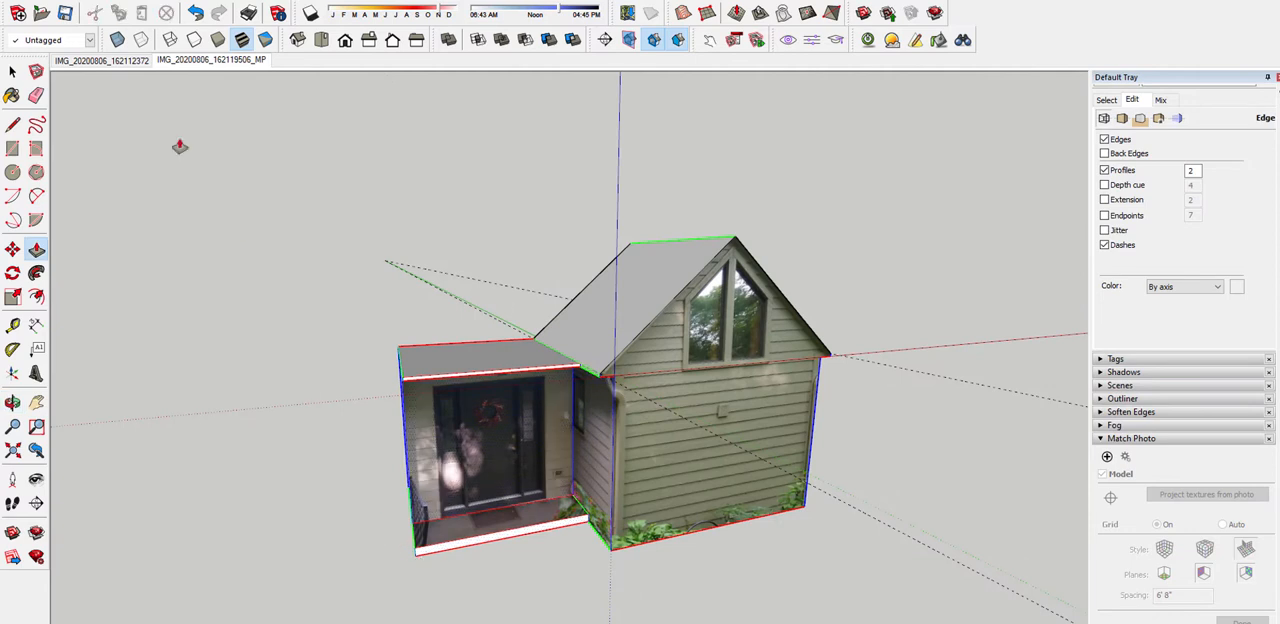
Relocate the drawing axes' origin to the lower outer front corner of the porch roof, with red running along the fascia
left_click(12, 373)
scroll(400, 370, "up", 5)
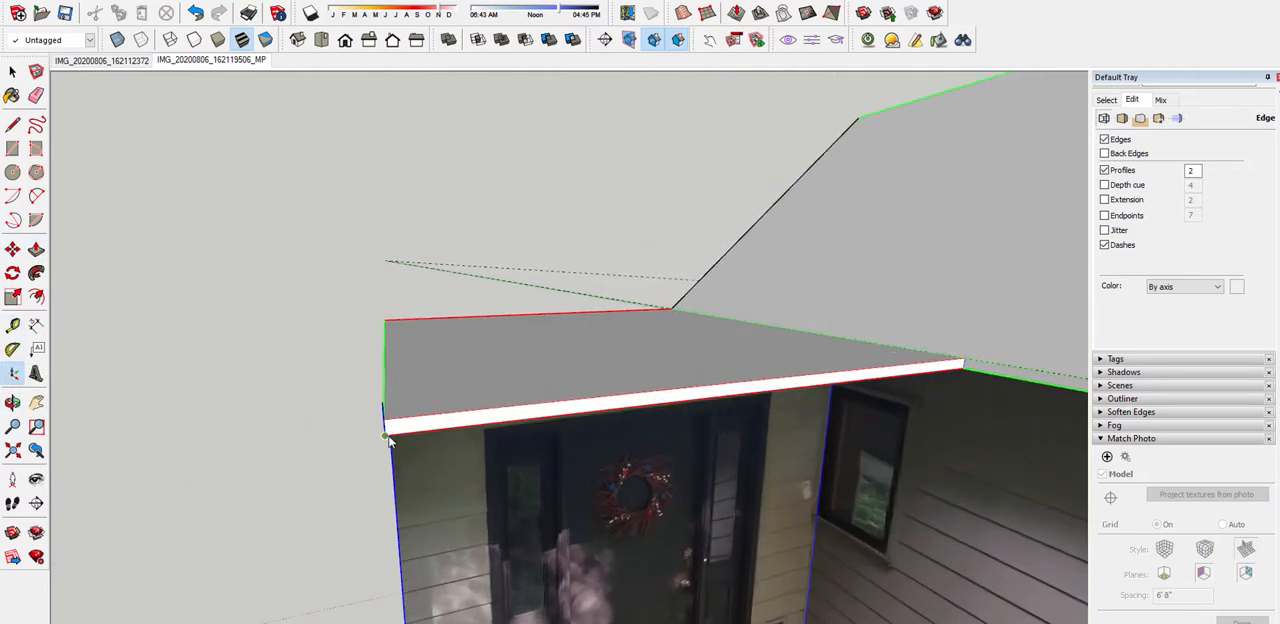
middle_click_drag(390, 441, 497, 428)
double_click(506, 424)
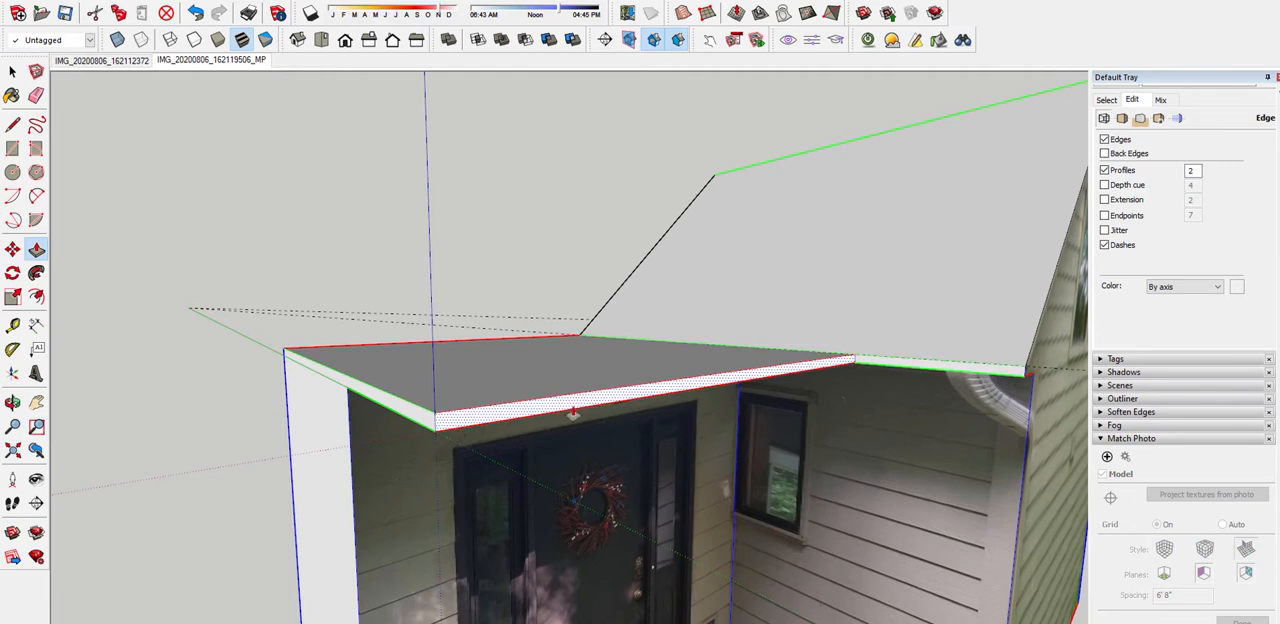
Orient the view to look up at the porch front and import IMG_20200806_162123542_MP.jpg as a new matched photo
scroll(663, 373, "down", 5)
middle_click_drag(572, 416, 481, 326)
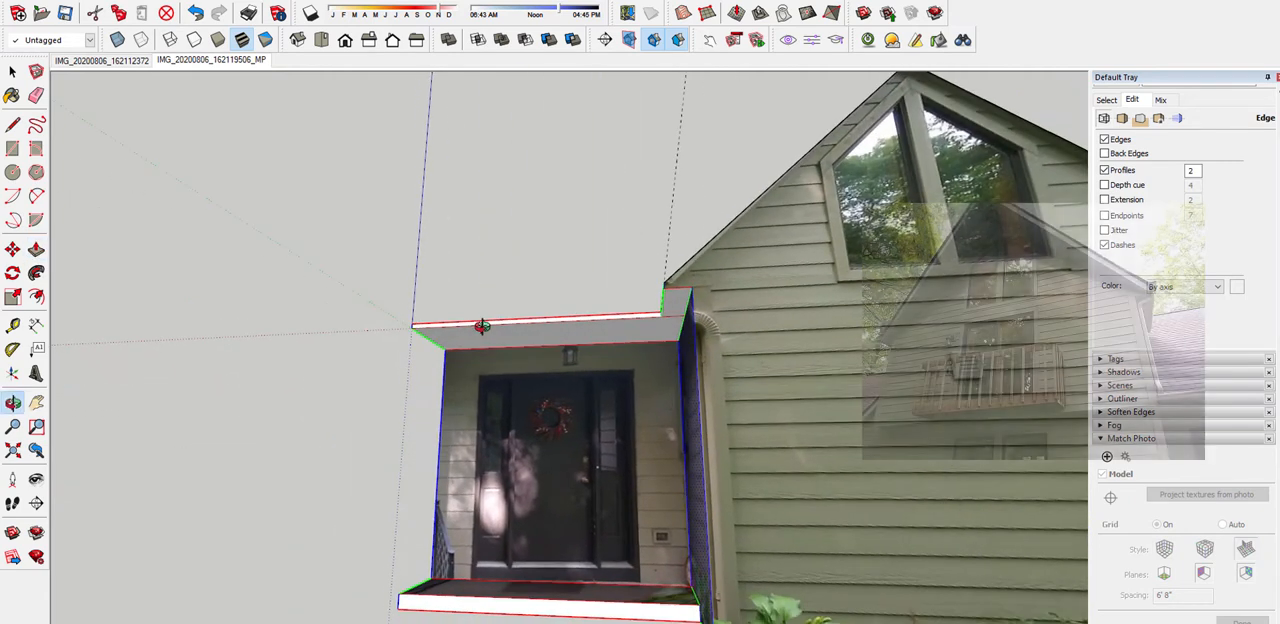
scroll(548, 374, "down", 3)
scroll(420, 395, "up", 3)
middle_click_drag(365, 398, 342, 386)
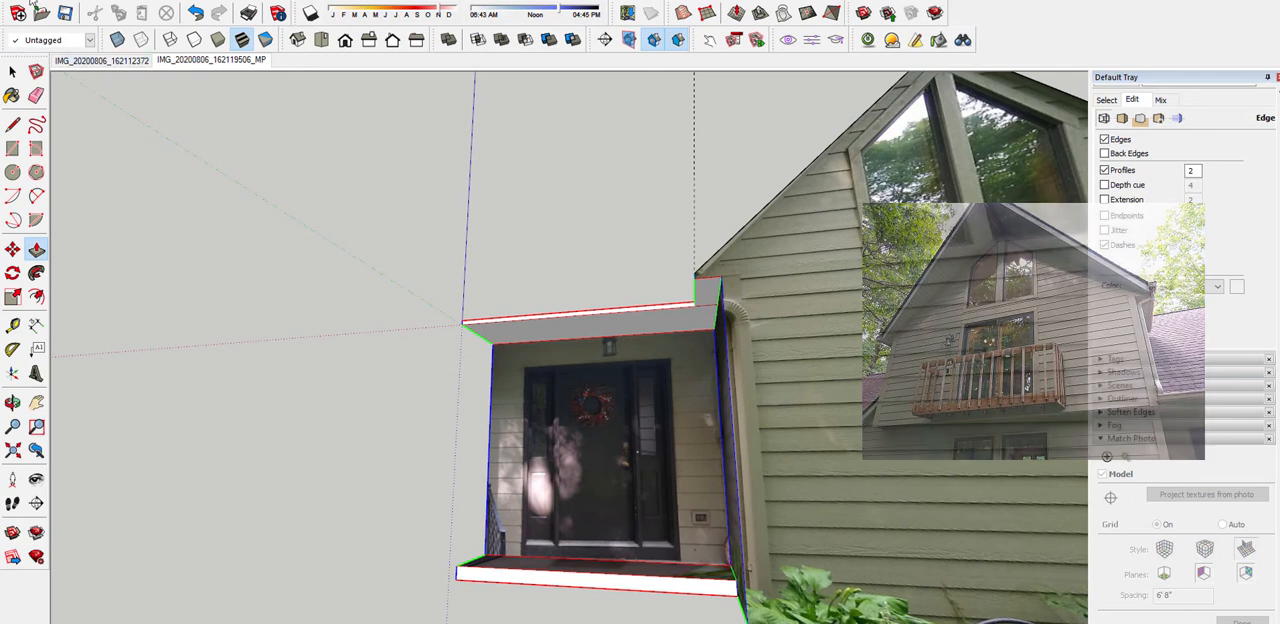
left_click(14, 1)
left_click(74, 217)
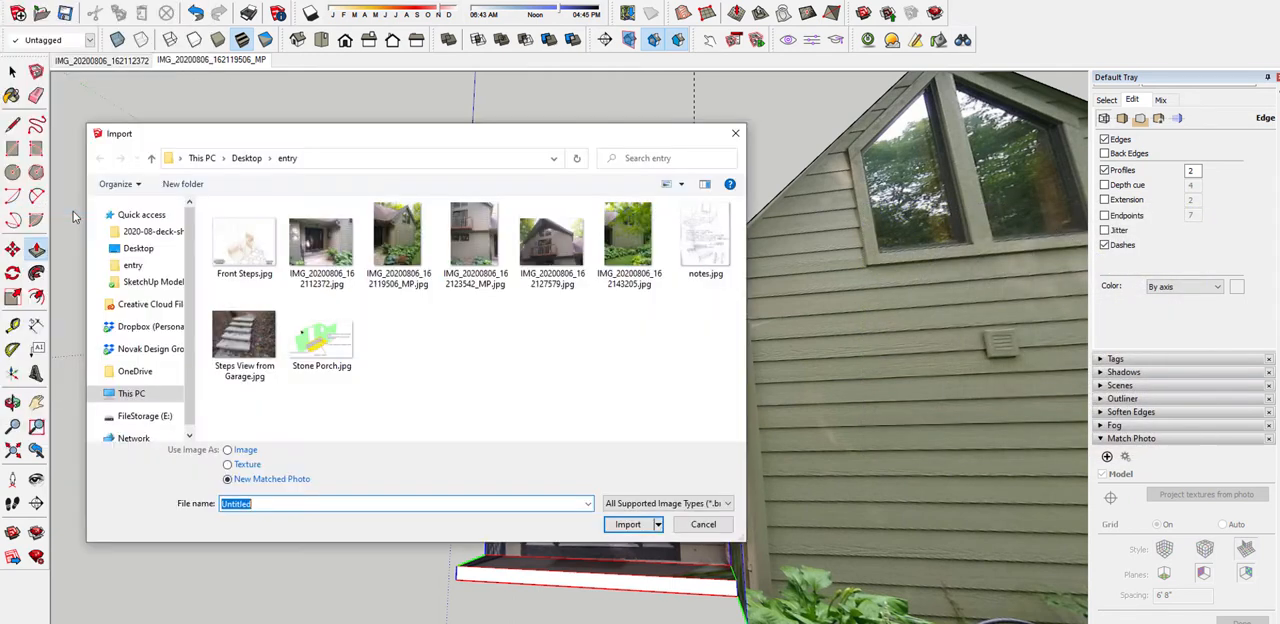
left_click(490, 241)
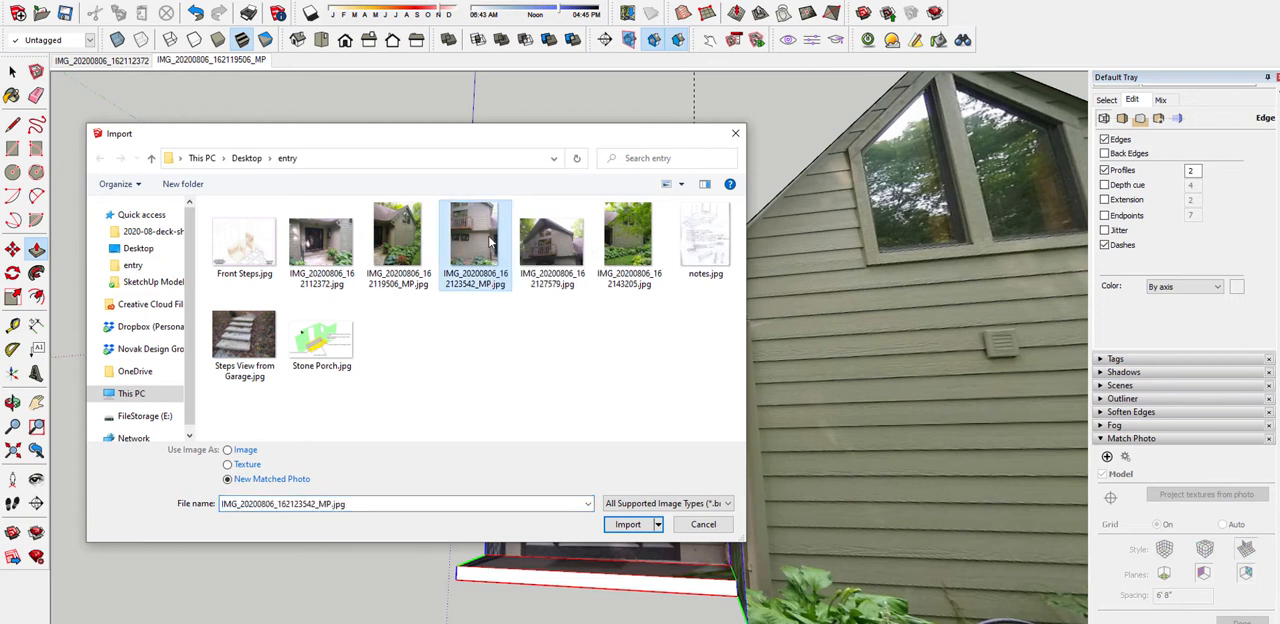
left_click(627, 525)
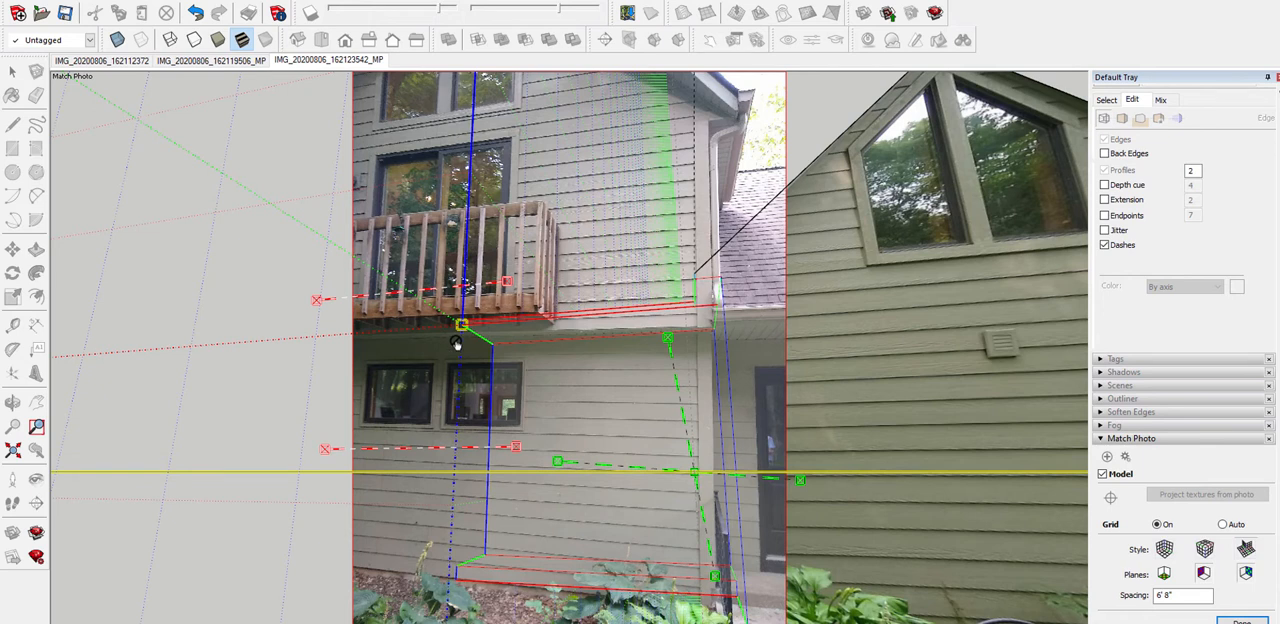
Position the matched photo's axis origin on the house corner where the porch roof's eave meets the wall below the balcony
left_click_drag(461, 327, 711, 330)
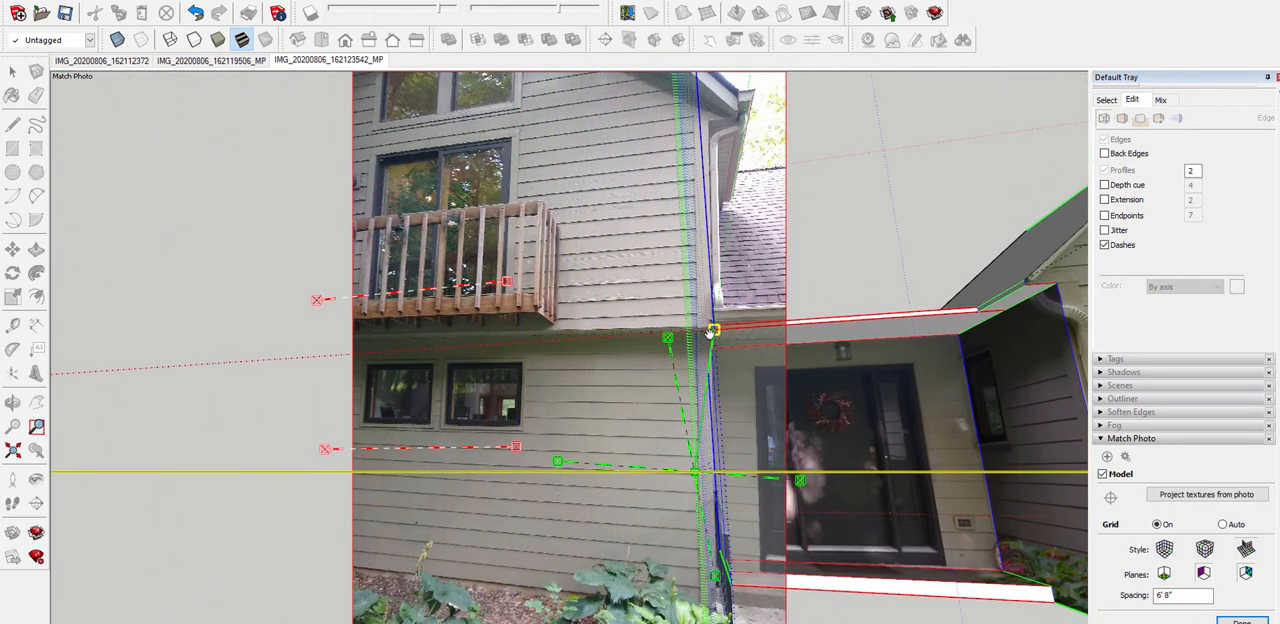
scroll(717, 338, "up", 6)
middle_click_drag(734, 340, 579, 400, "shift")
scroll(571, 374, "up", 2)
mouse_move(513, 373)
left_mouse_down()
mouse_move(598, 417)
mouse_move(557, 426)
mouse_move(509, 346)
mouse_move(526, 354)
mouse_move(512, 351)
left_mouse_up()
scroll(512, 351, "down", 6)
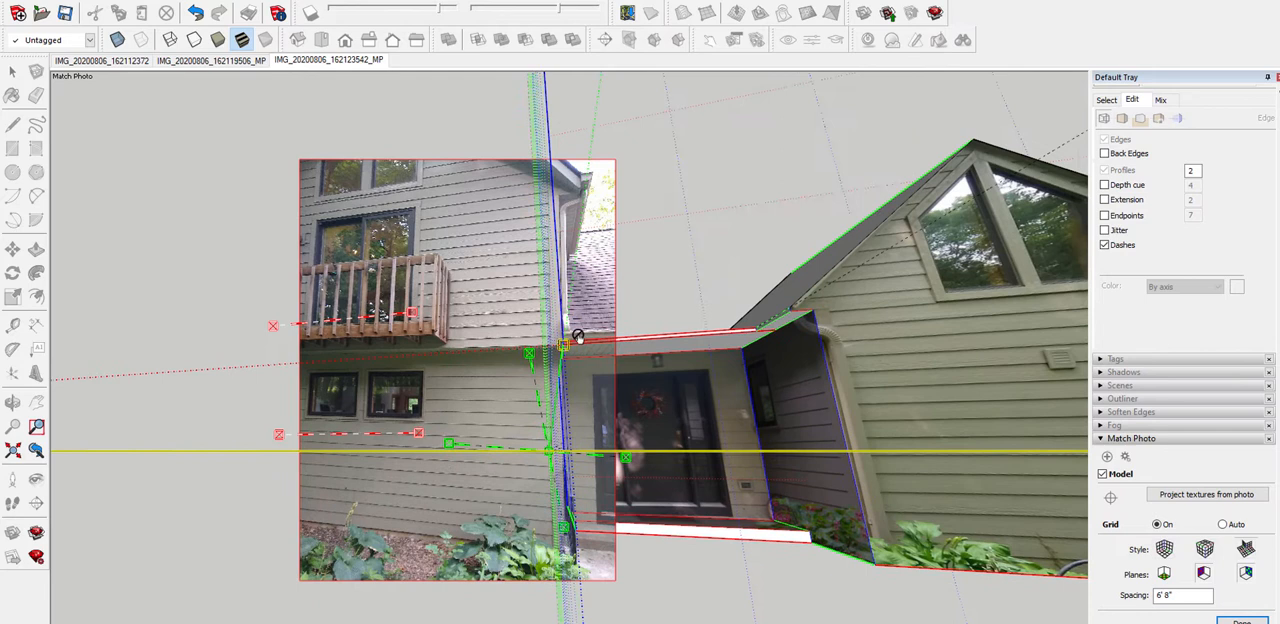
middle_click_drag(578, 337, 586, 333)
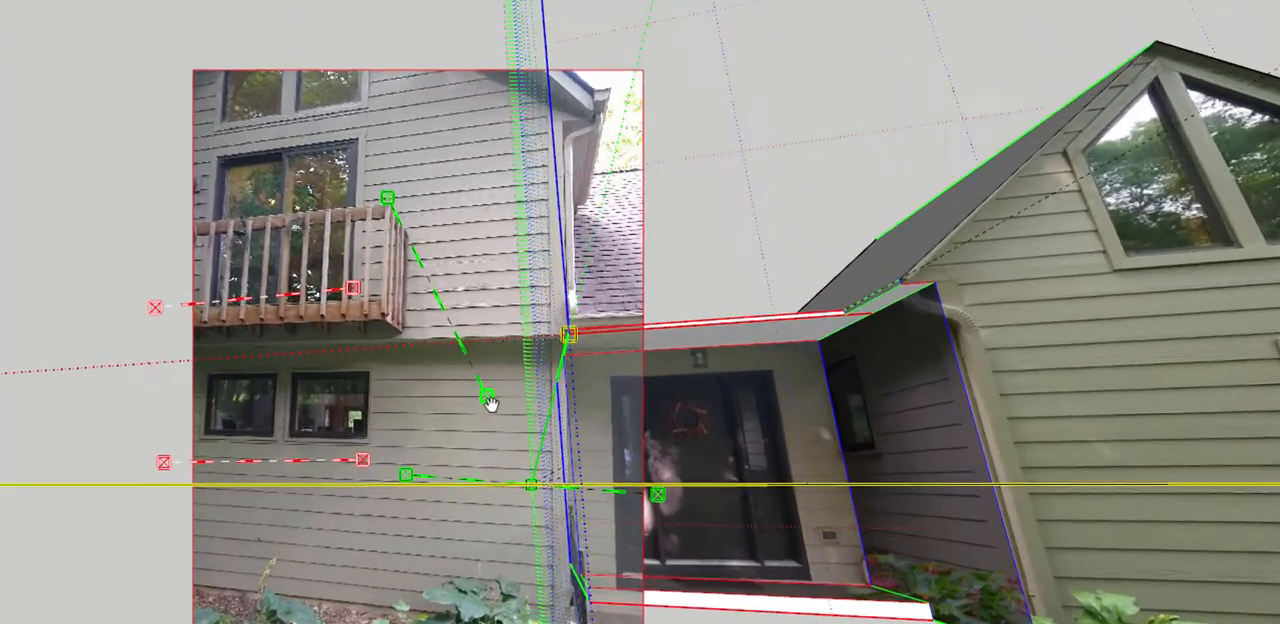
Align the first green vanishing-point bar with the side edge of the balcony's top rail, from its outer corner back towards the wall
left_click_drag(540, 411, 449, 268)
left_click_drag(355, 205, 373, 207)
scroll(323, 160, "up", 6)
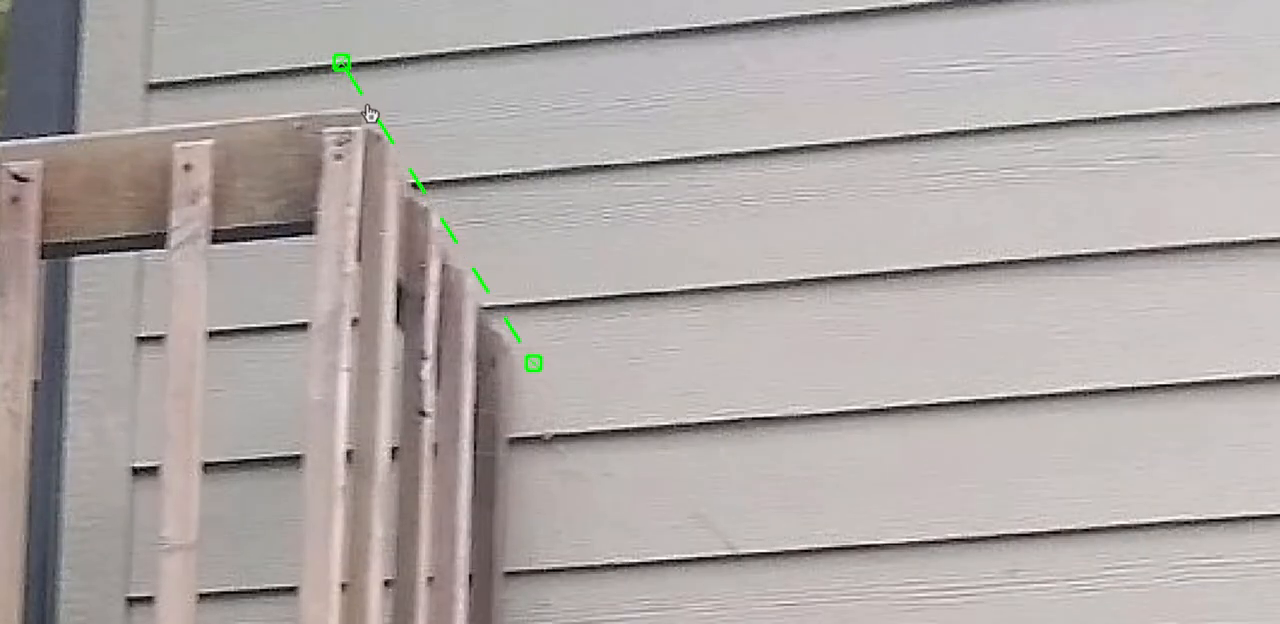
mouse_move(370, 113)
left_mouse_down()
mouse_move(374, 129)
mouse_move(366, 120)
left_mouse_up()
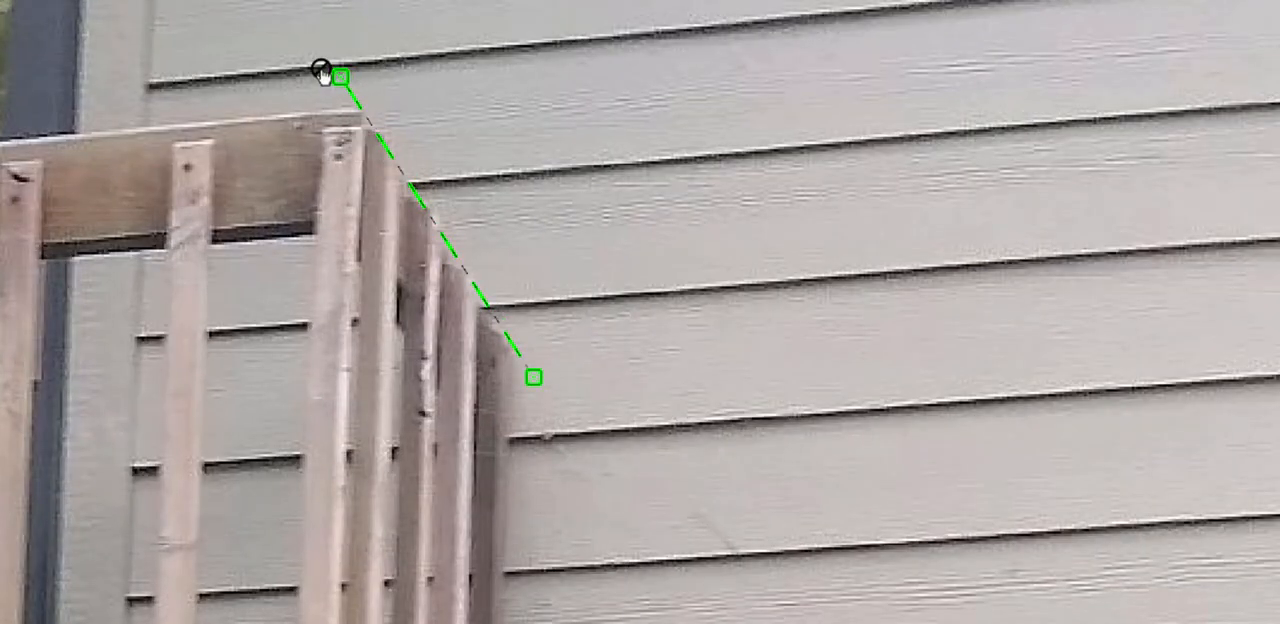
left_click_drag(343, 78, 365, 108)
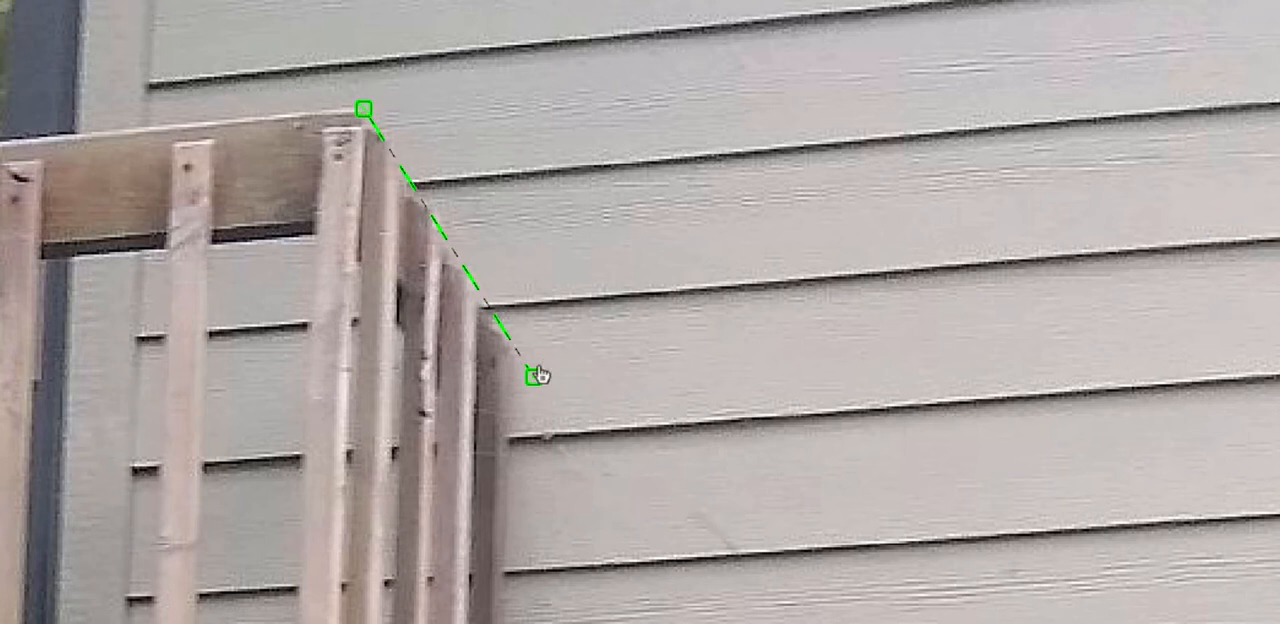
left_click_drag(538, 374, 493, 342)
scroll(423, 266, "down", 5)
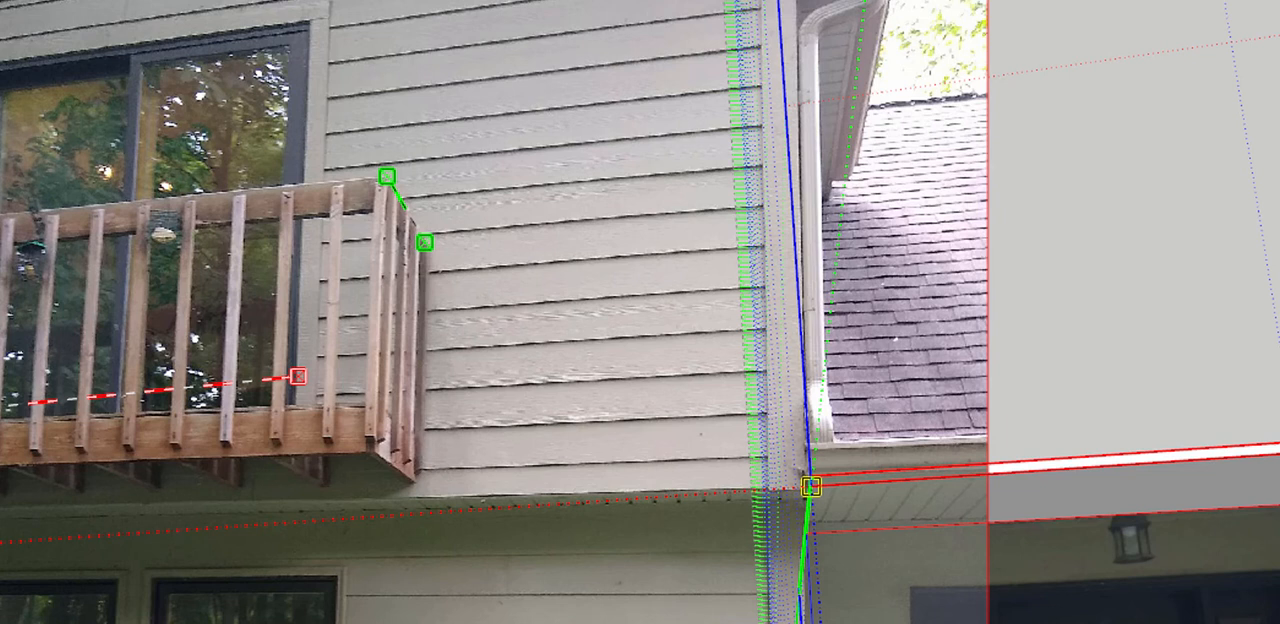
Align the second green vanishing-point bar with the balcony's lower side edge, from its outer bottom corner back to the wall
left_click_drag(465, 600, 440, 518)
scroll(704, 615, "down", 1)
left_click_drag(570, 622, 470, 518)
scroll(470, 518, "up", 7)
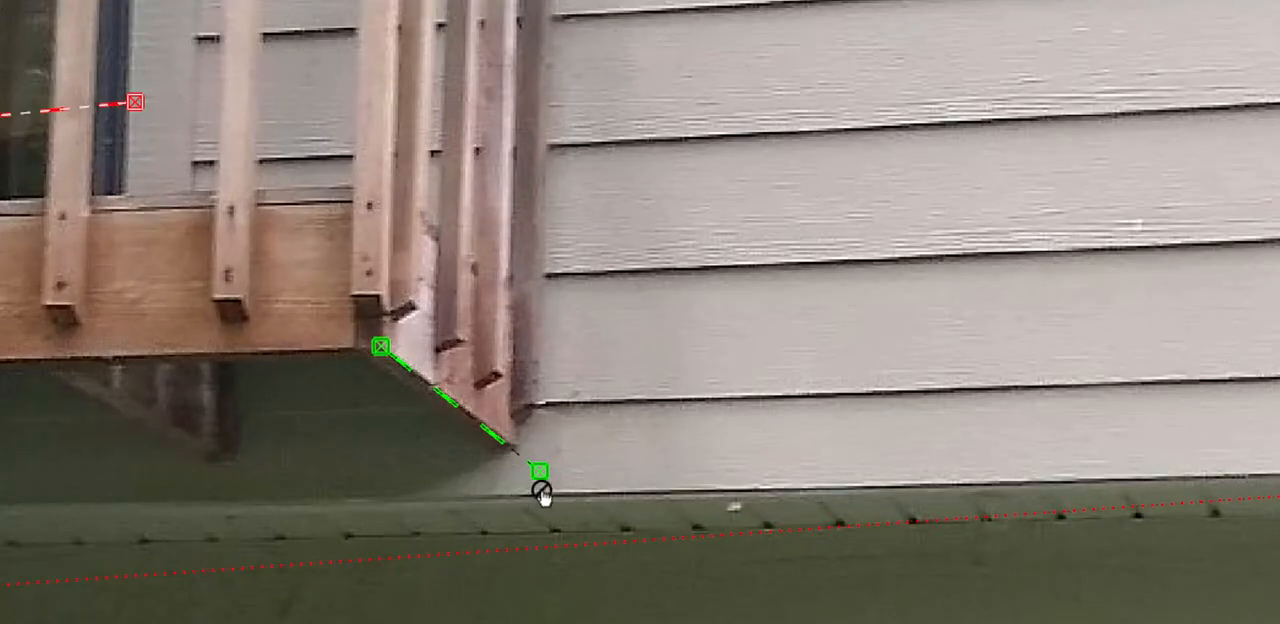
left_click_drag(536, 480, 515, 448)
scroll(536, 456, "down", 7)
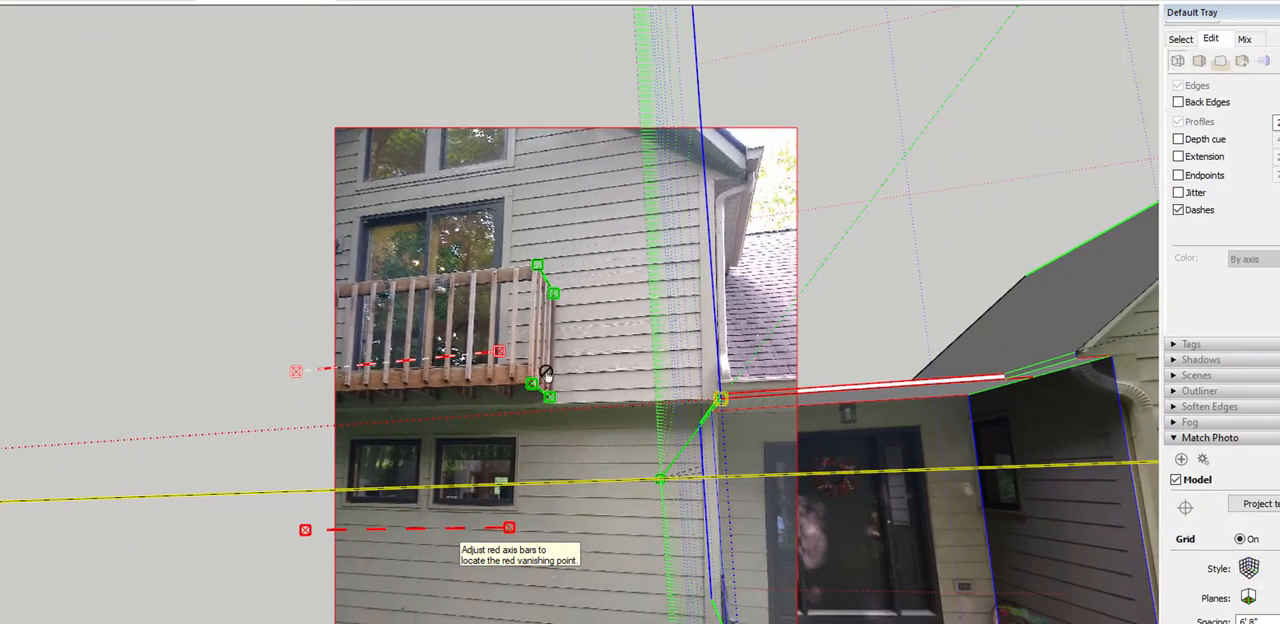
Align the upper red vanishing-point bar with the siding line above the balcony door, stretching it across the wall towards the roof overhang
left_click_drag(395, 366, 410, 201)
scroll(433, 253, "up", 4)
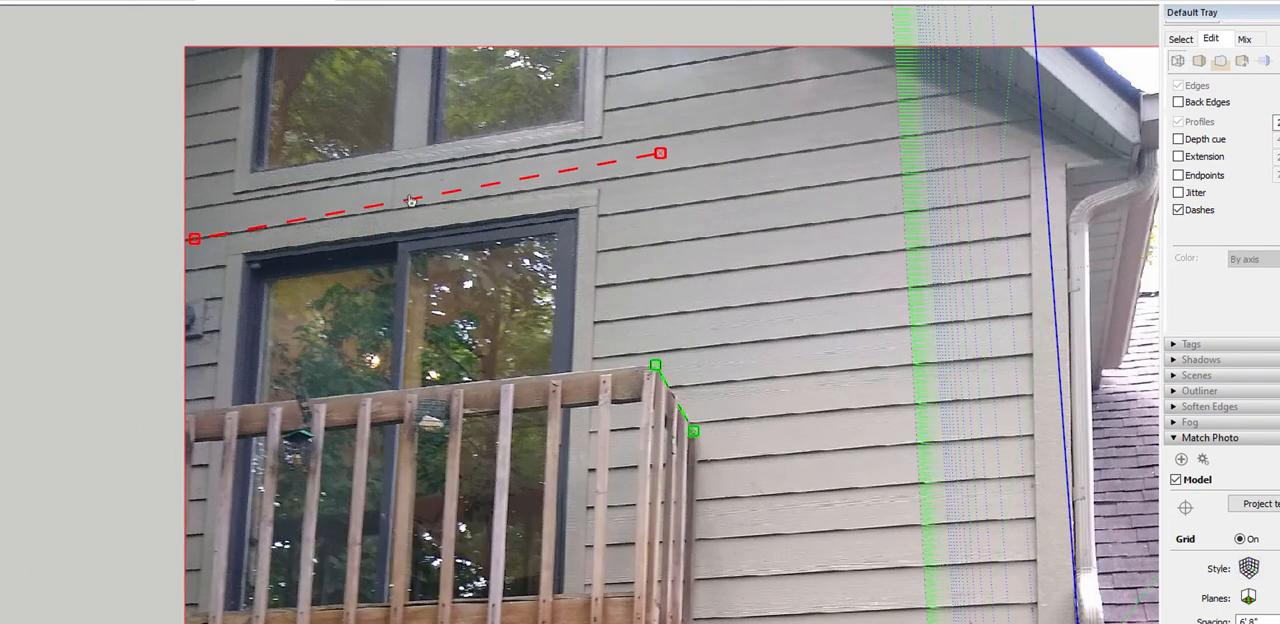
left_click_drag(660, 153, 975, 127)
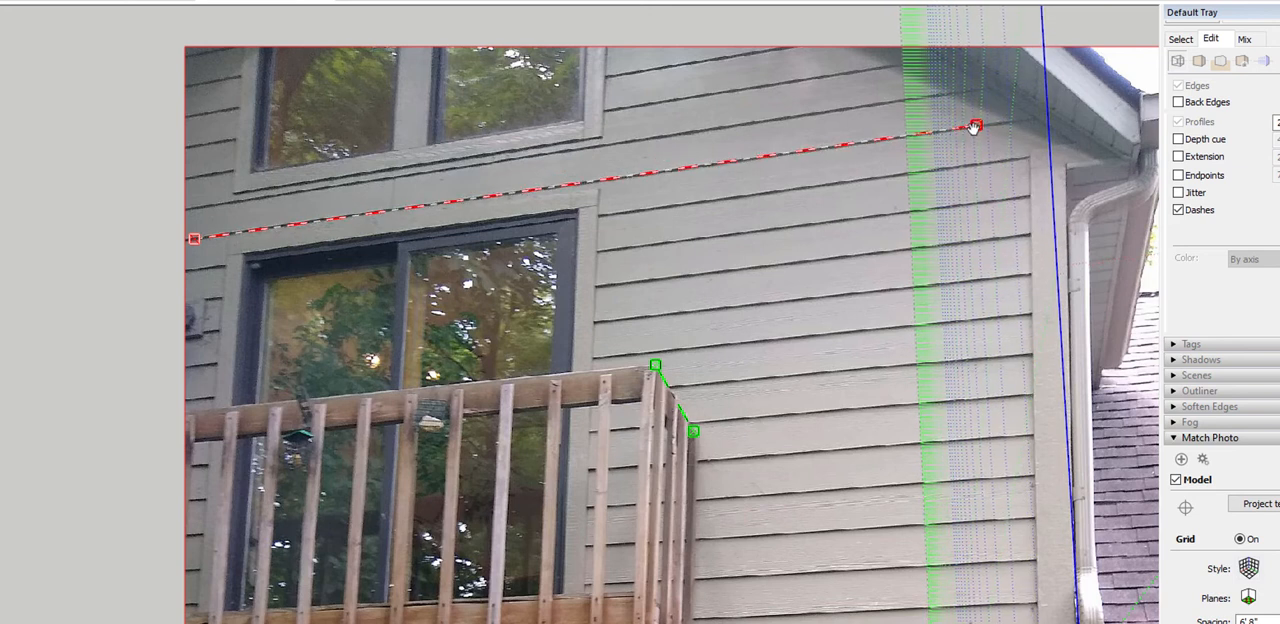
scroll(306, 177, "up", 5)
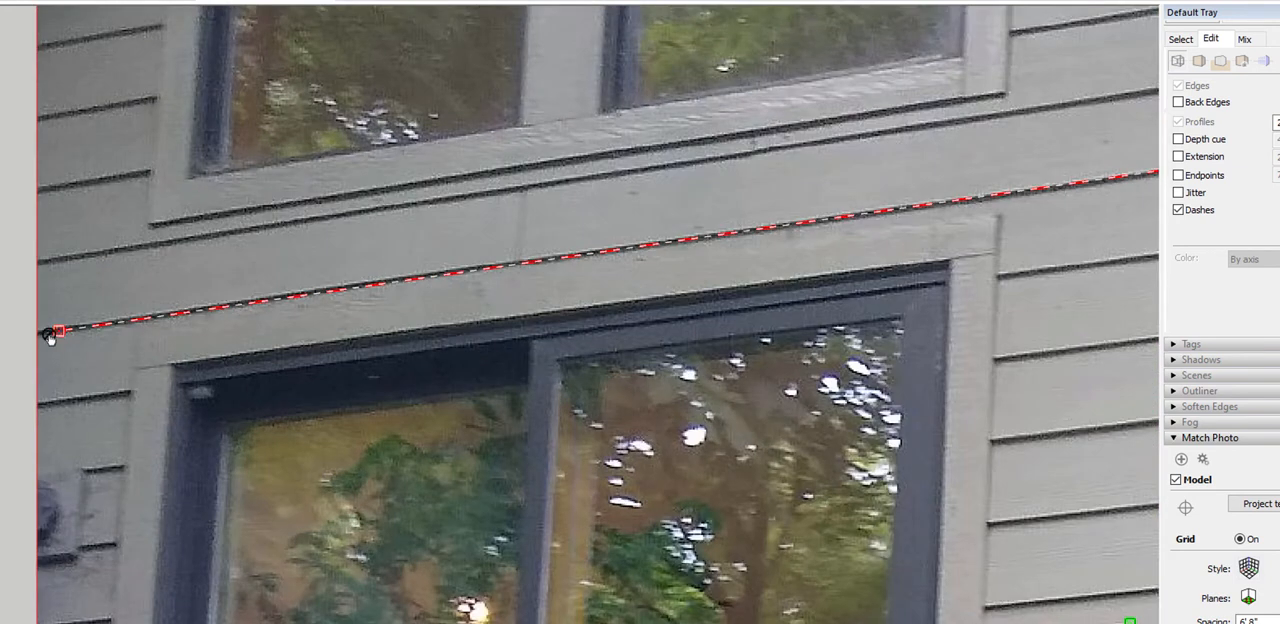
left_click_drag(61, 332, 61, 330)
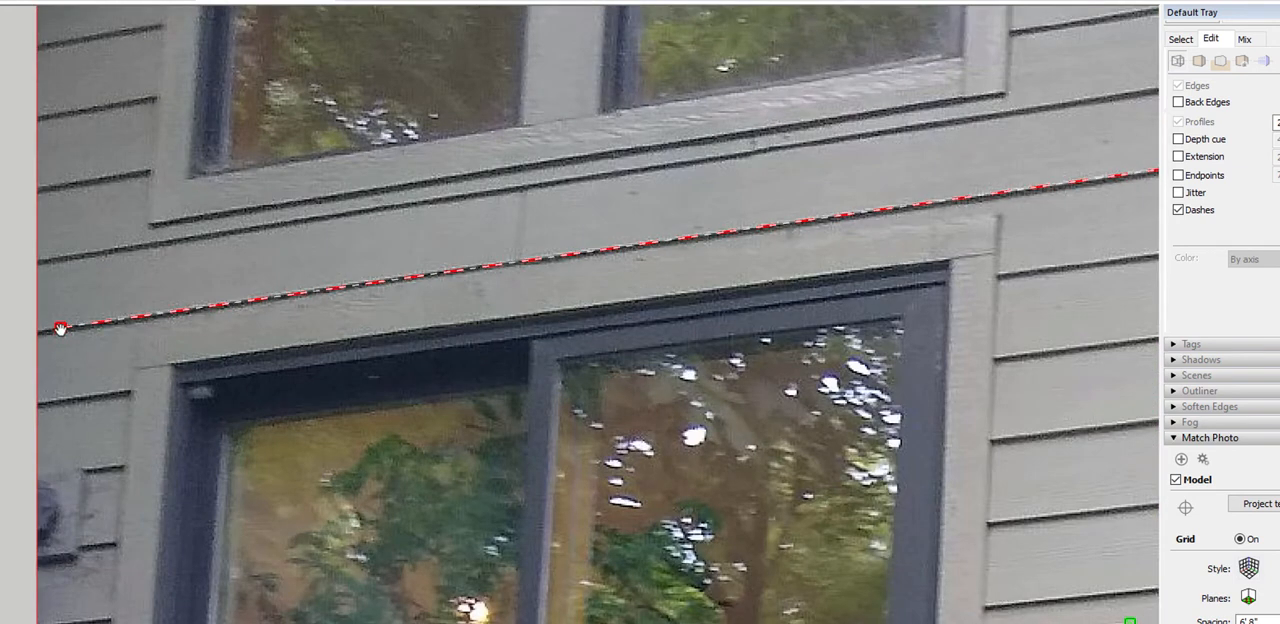
scroll(30, 335, "down", 3)
scroll(42, 350, "down", 3)
scroll(716, 270, "up", 6)
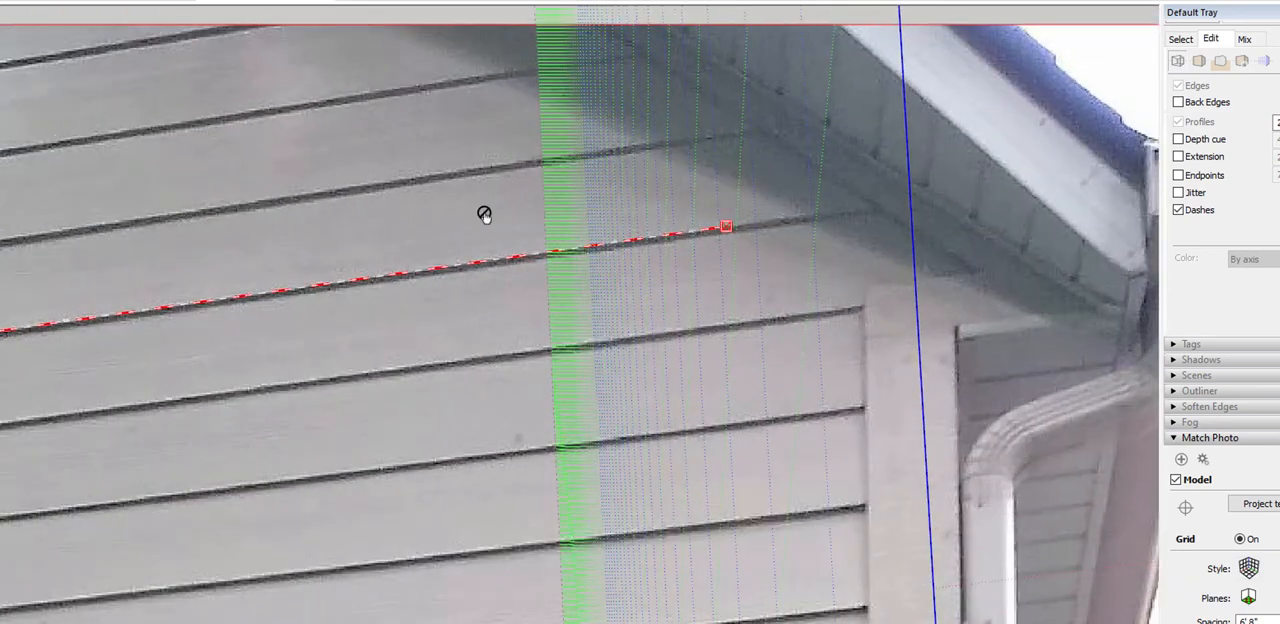
scroll(474, 363, "down", 6)
scroll(361, 422, "up", 3)
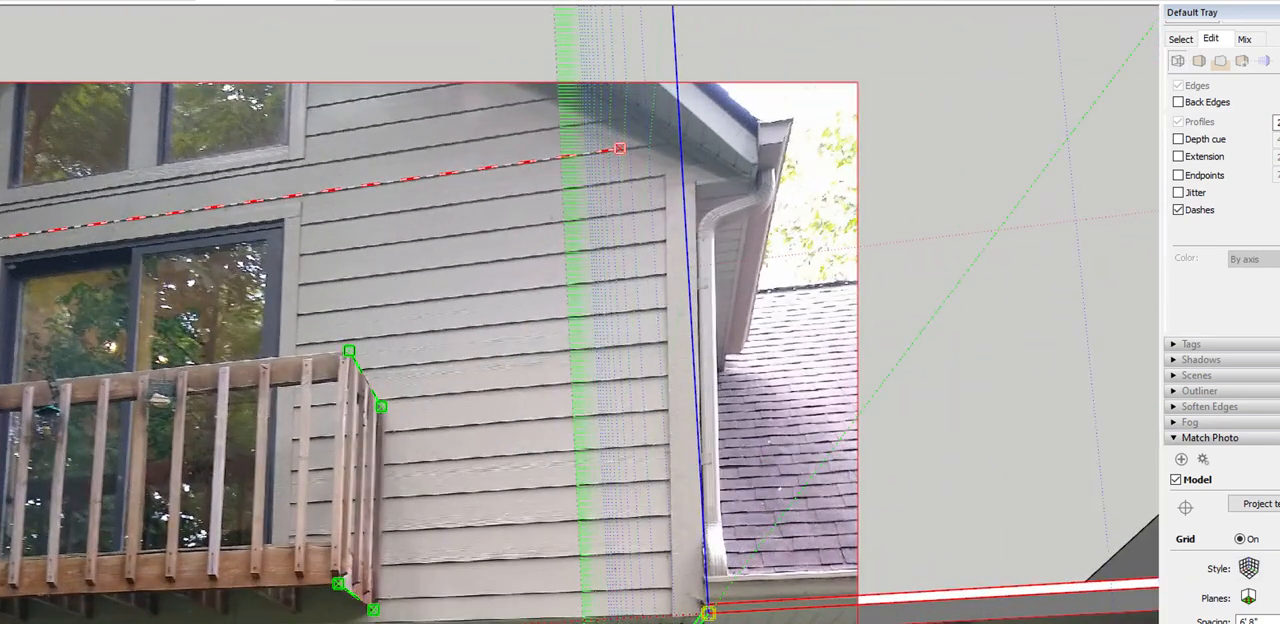
Align the lower red vanishing-point bar with a siding line just below the two small windows, stretching it across the lower wall
scroll(485, 360, "down", 4)
scroll(402, 550, "up", 4)
scroll(330, 612, "down", 4)
scroll(345, 615, "up", 3)
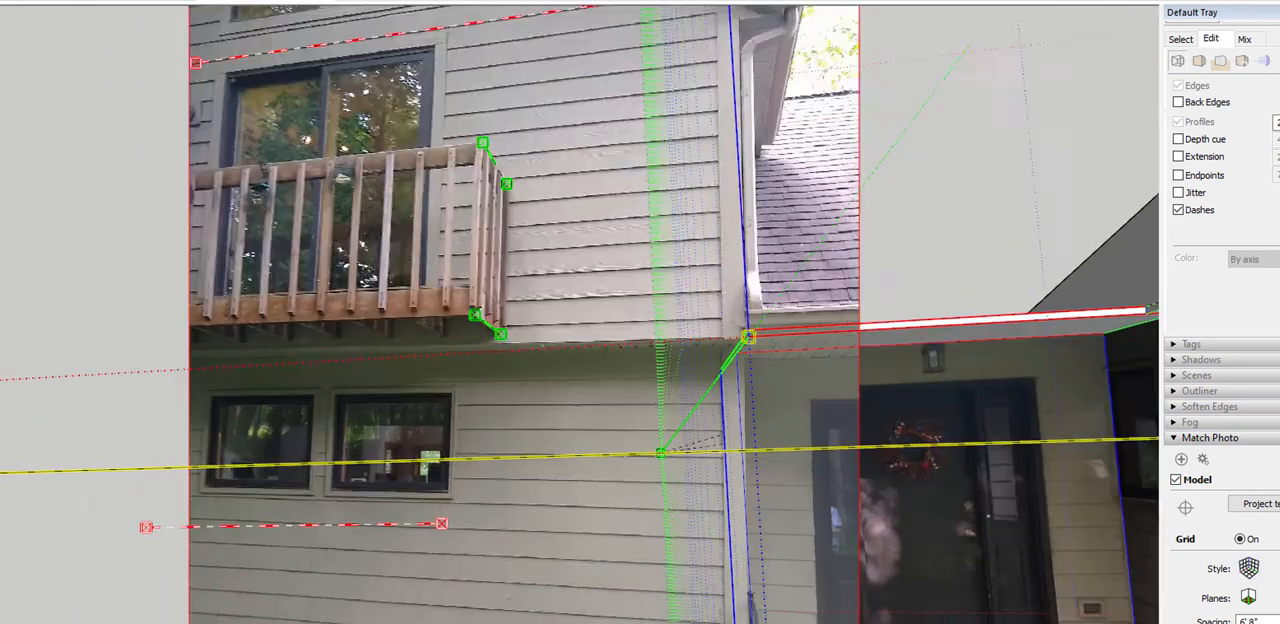
scroll(330, 615, "up", 1)
left_click_drag(285, 512, 342, 504)
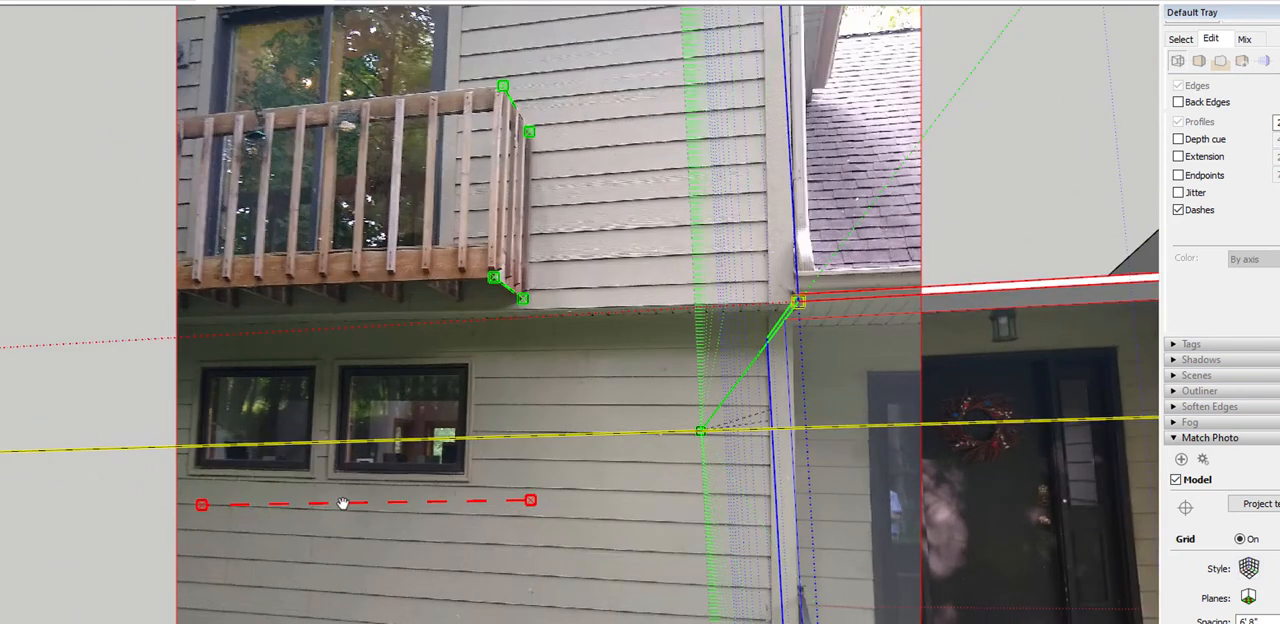
left_click_drag(531, 501, 763, 503)
scroll(700, 522, "up", 5)
scroll(893, 409, "down", 1)
scroll(893, 409, "down", 6)
scroll(207, 487, "up", 4)
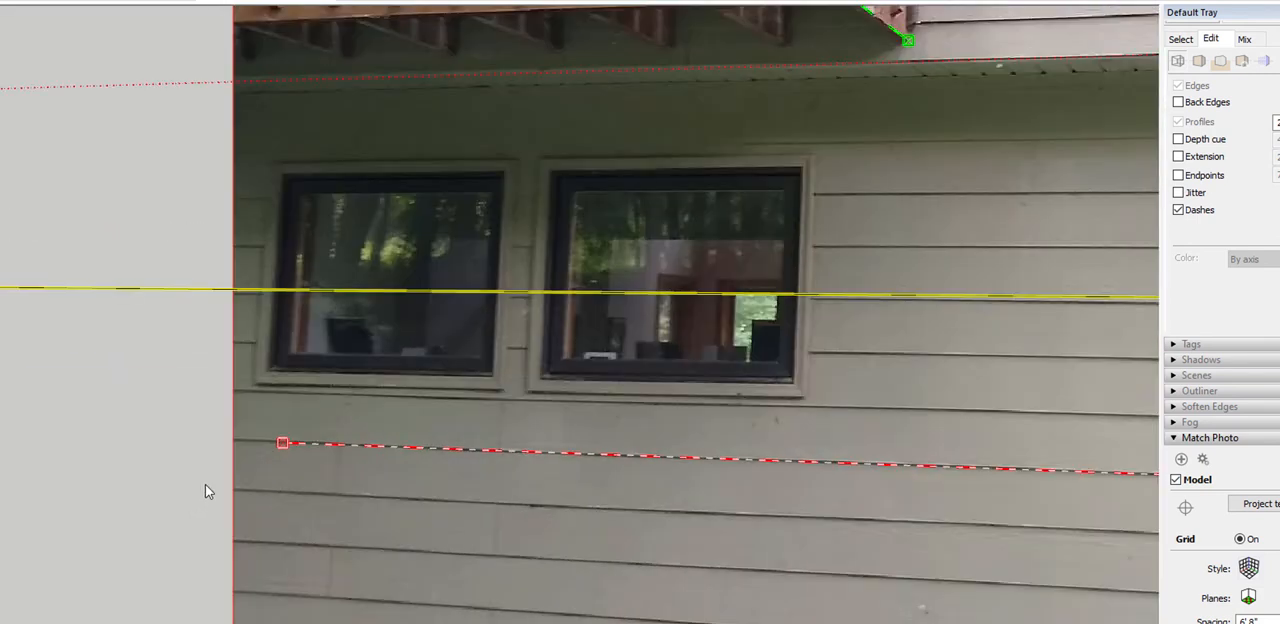
left_click_drag(304, 430, 306, 428)
scroll(330, 470, "down", 5)
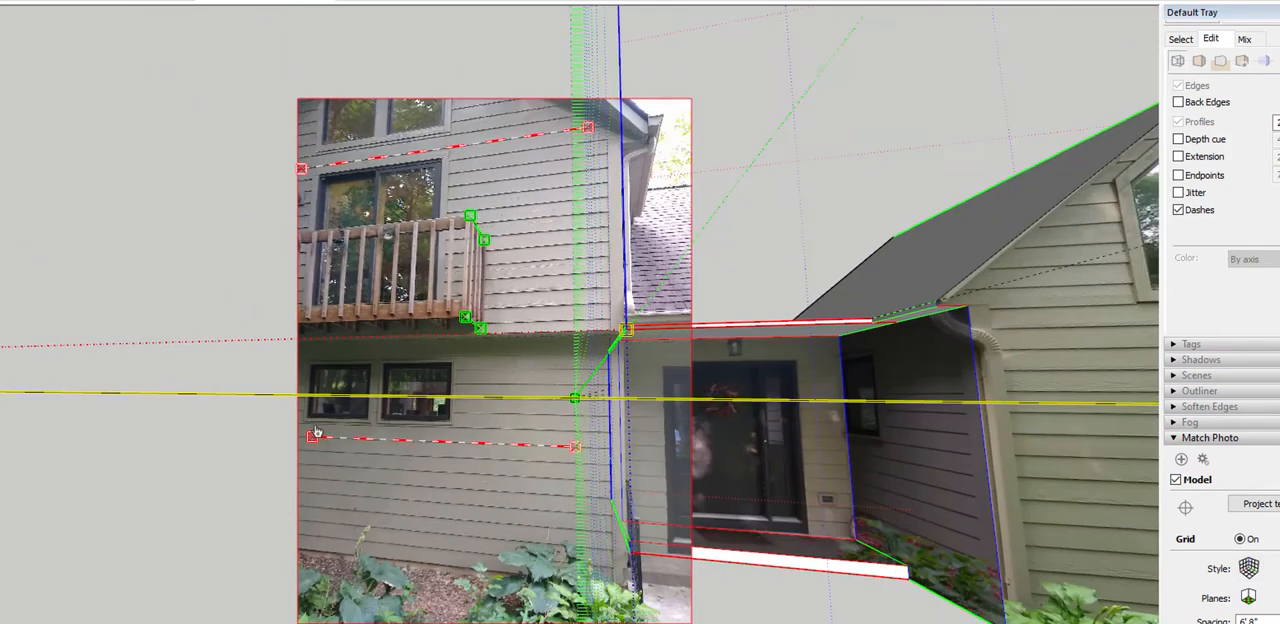
Scale the matched view along the blue axis so the model's porch floor corner meets the stoop corner in the photo
scroll(668, 412, "up", 2)
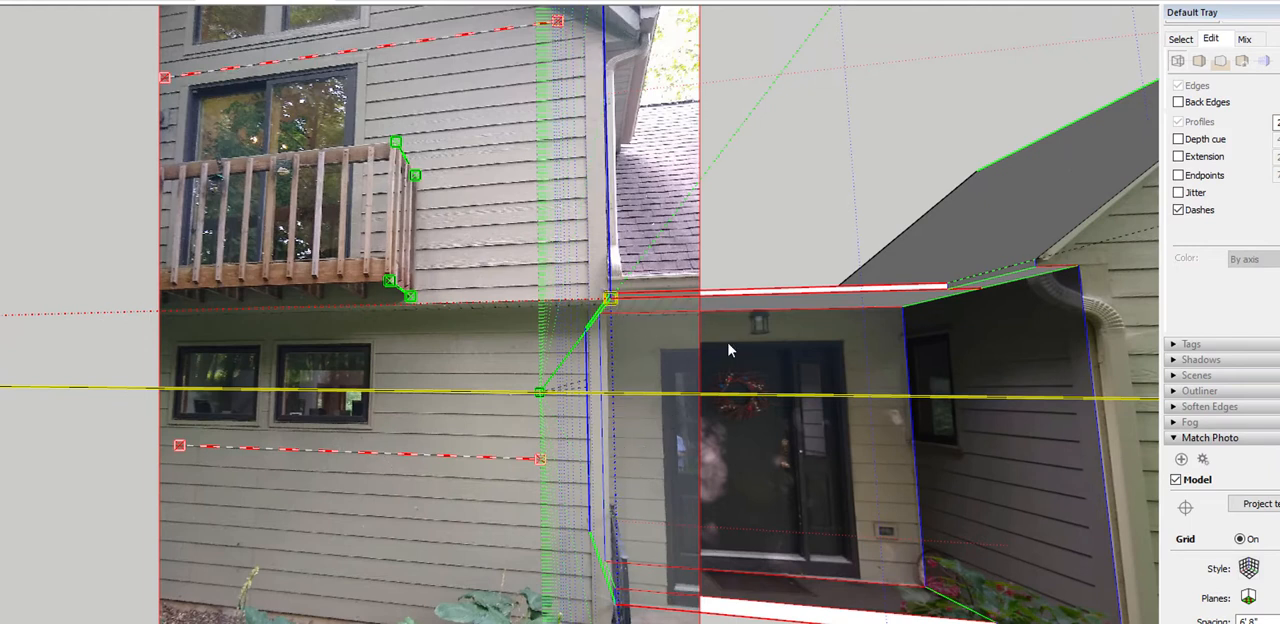
scroll(730, 314, "down", 2)
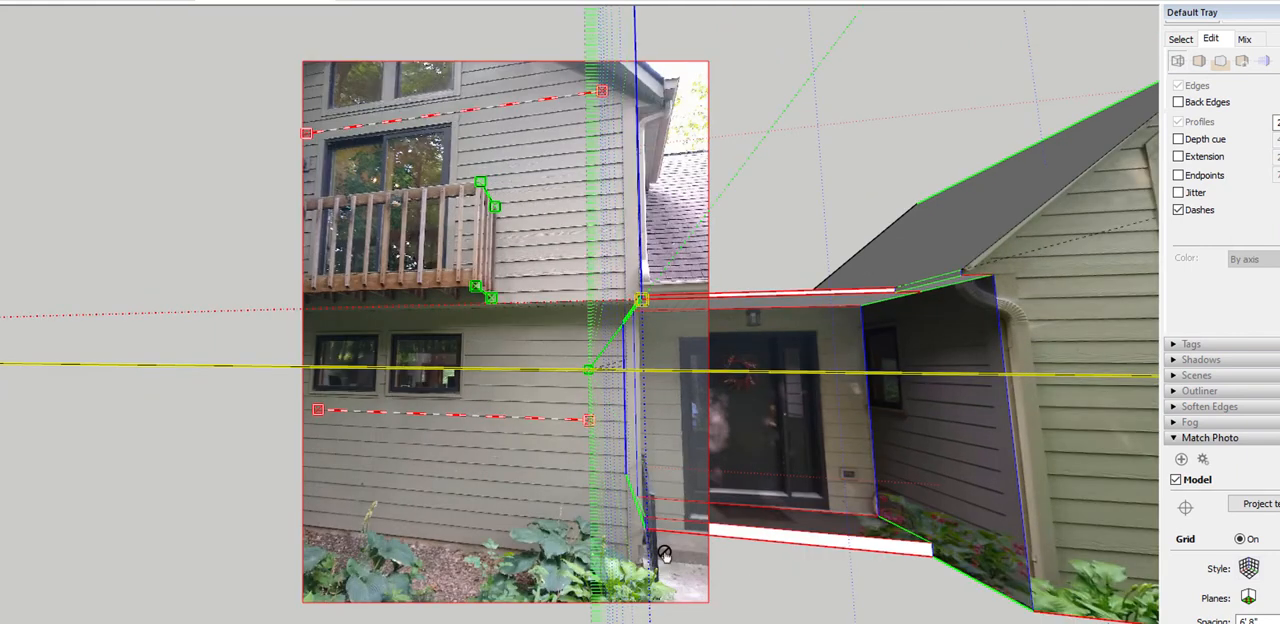
scroll(698, 510, "up", 2)
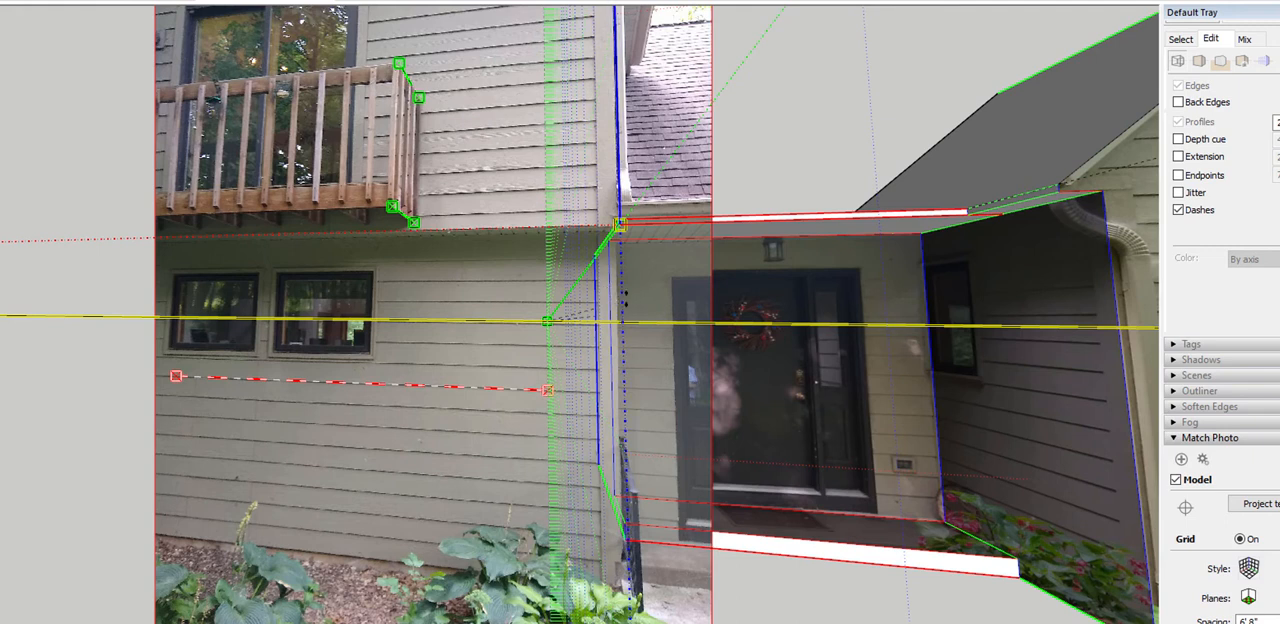
left_click_drag(621, 299, 621, 313)
scroll(665, 590, "up", 6)
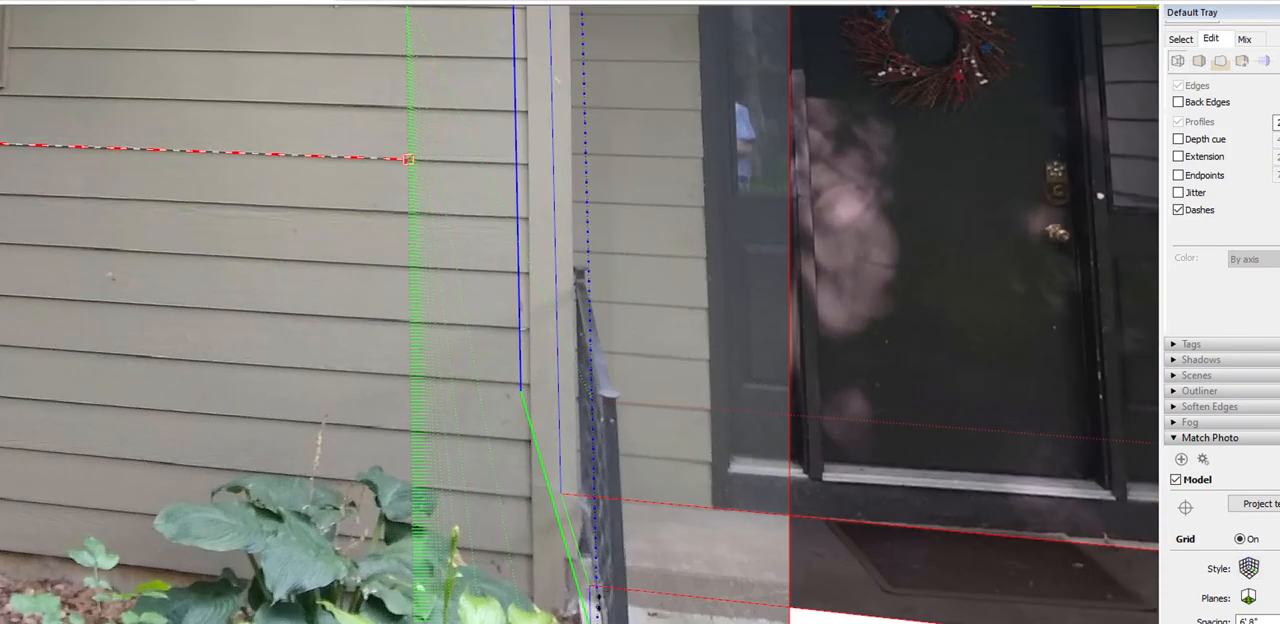
left_click_drag(599, 603, 602, 574)
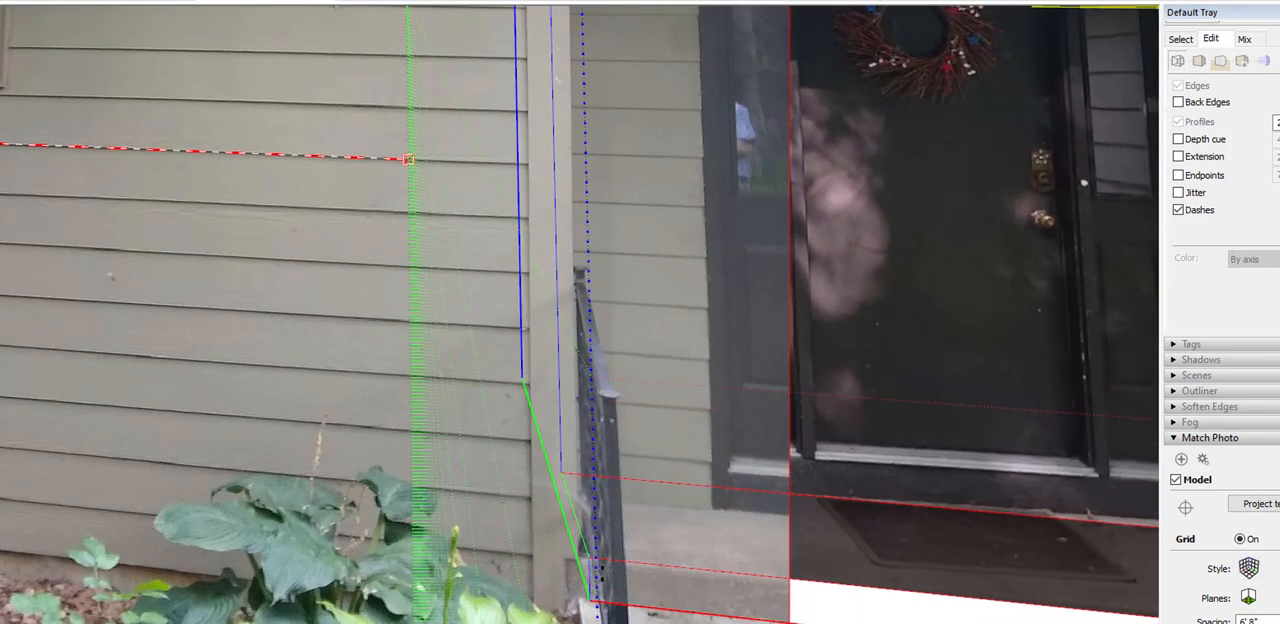
scroll(603, 580, "down", 5)
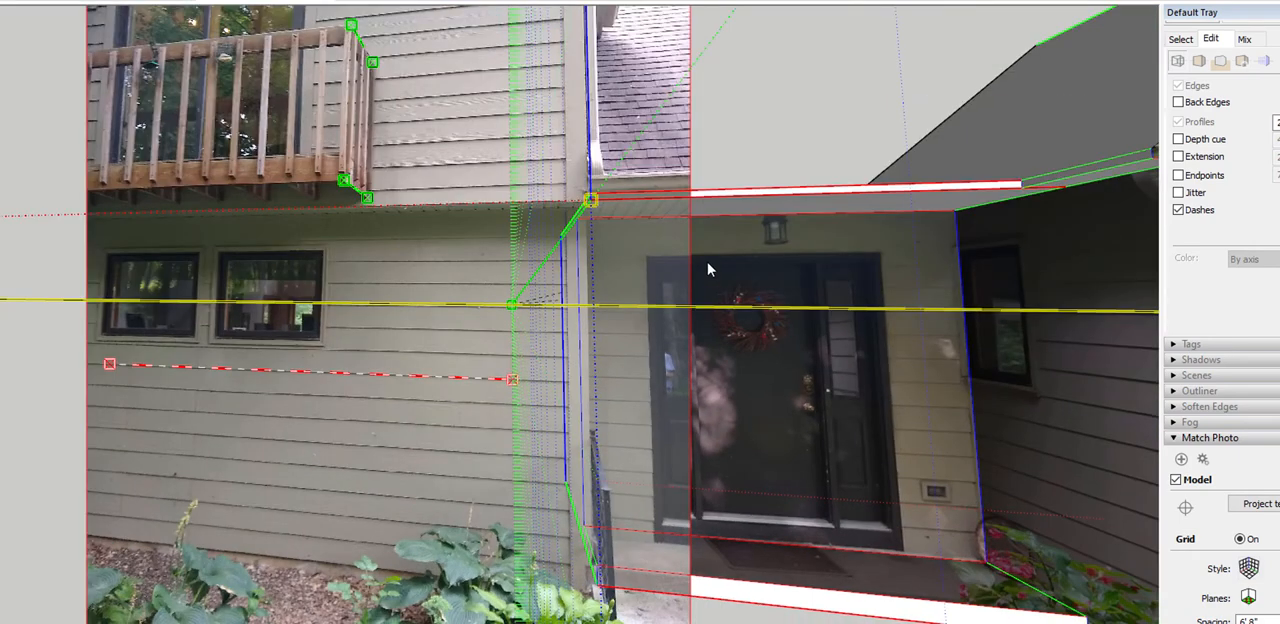
Check the porch roof corner at the axis origin and fine-tune the blue-axis scale against the porch height in the photo
scroll(604, 207, "up", 5)
scroll(598, 210, "up", 2)
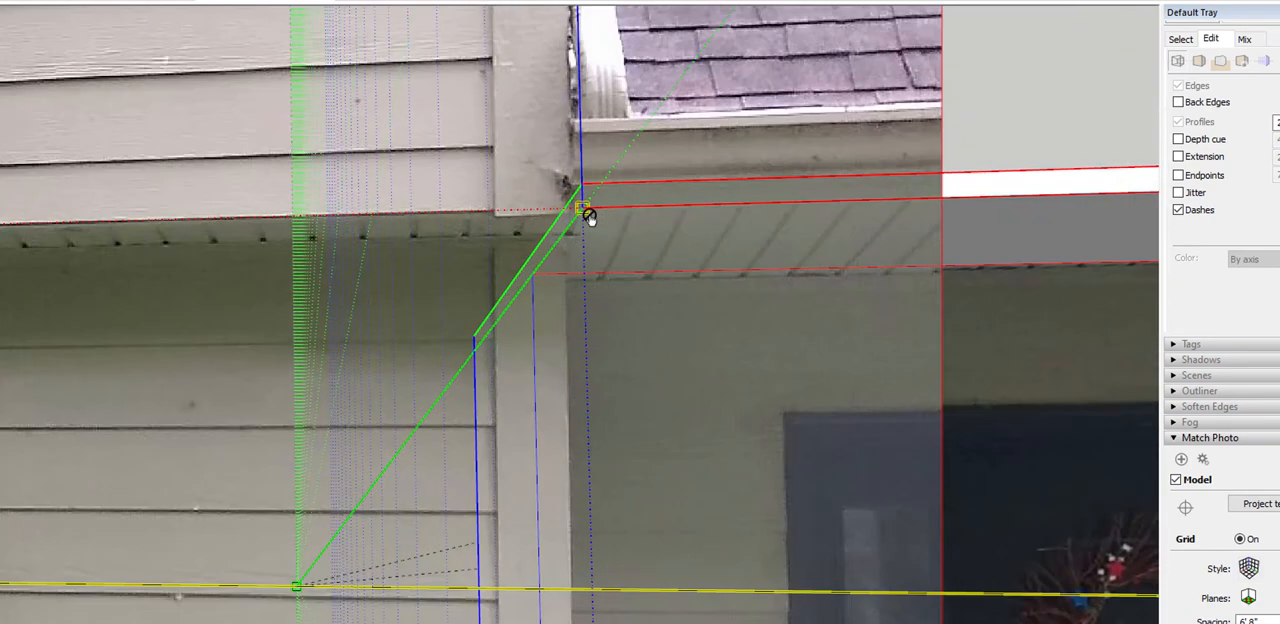
scroll(593, 218, "down", 4)
scroll(593, 218, "down", 2)
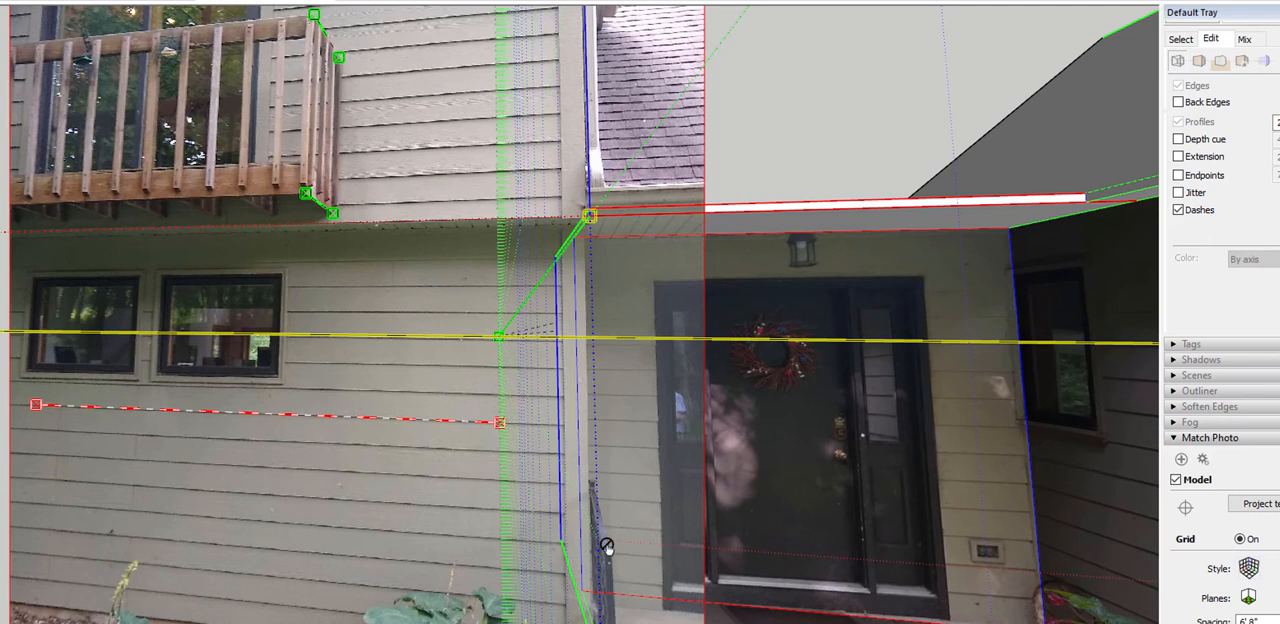
left_click_drag(597, 550, 601, 561)
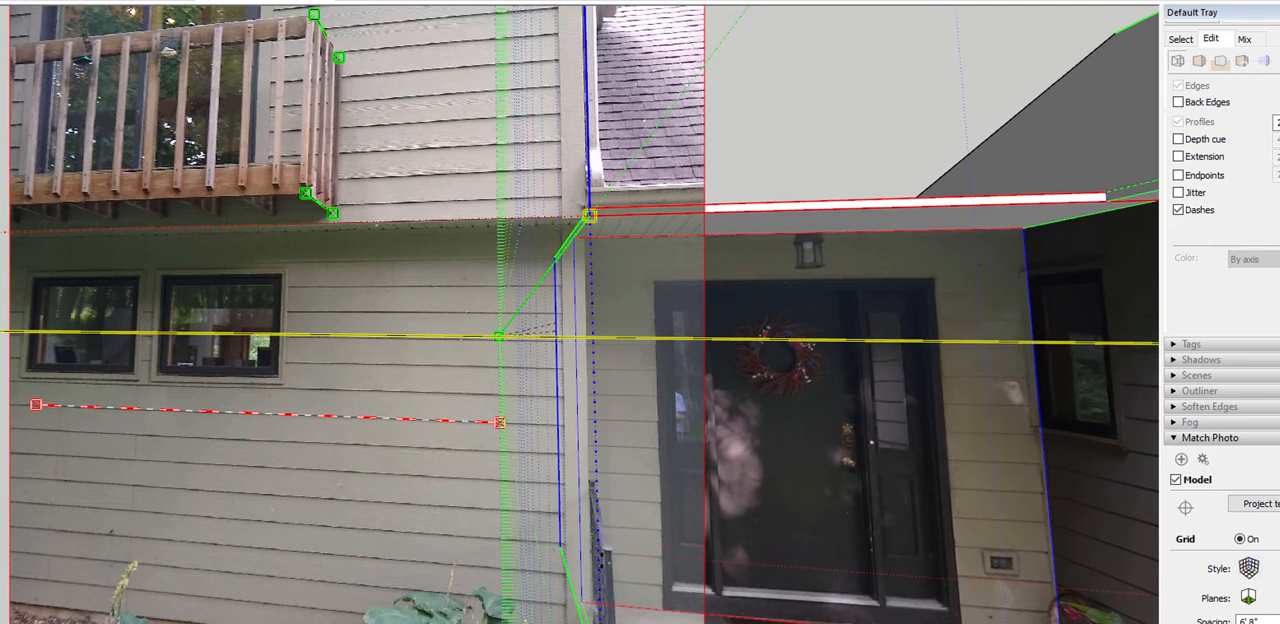
Compare the model's roof corner, porch wall and floor edges with the matched photo around the entry and balcony
scroll(670, 510, "down", 3)
scroll(664, 461, "up", 4)
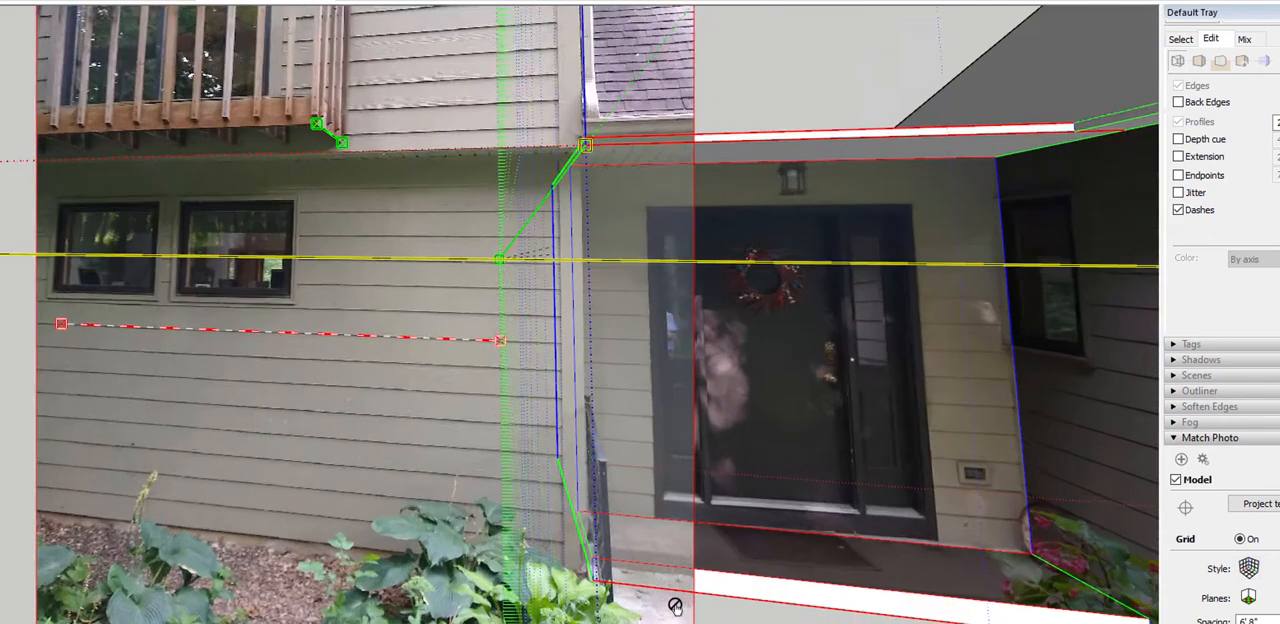
scroll(650, 570, "down", 3)
scroll(674, 289, "up", 4)
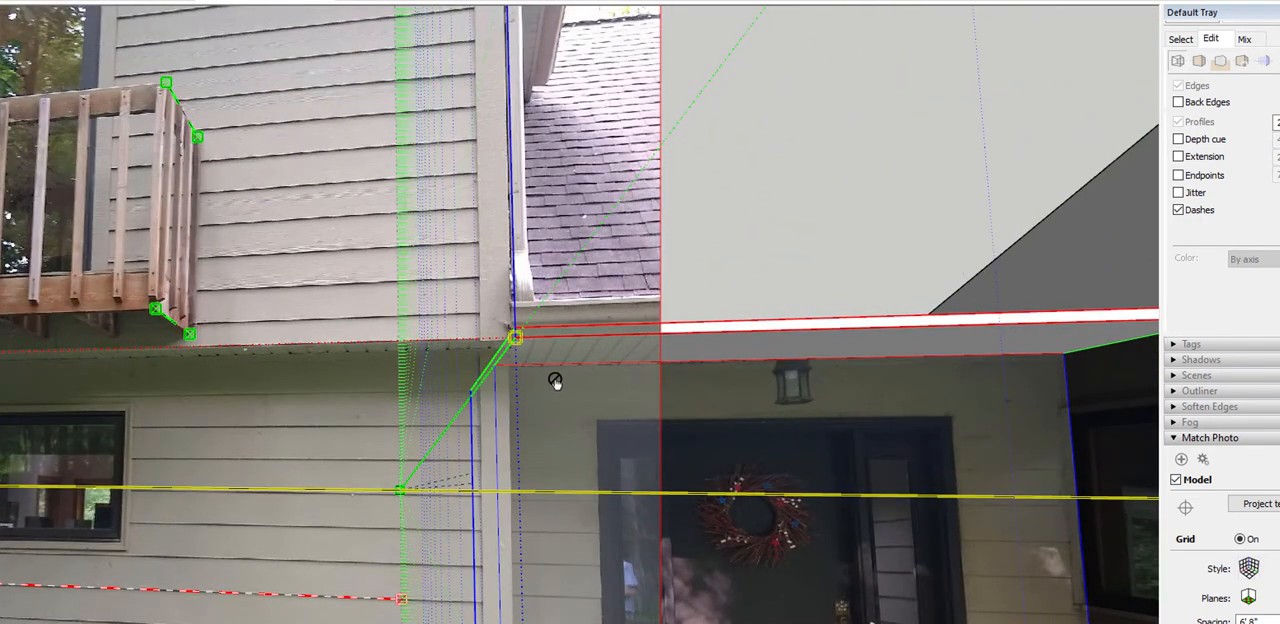
scroll(630, 325, "down", 5)
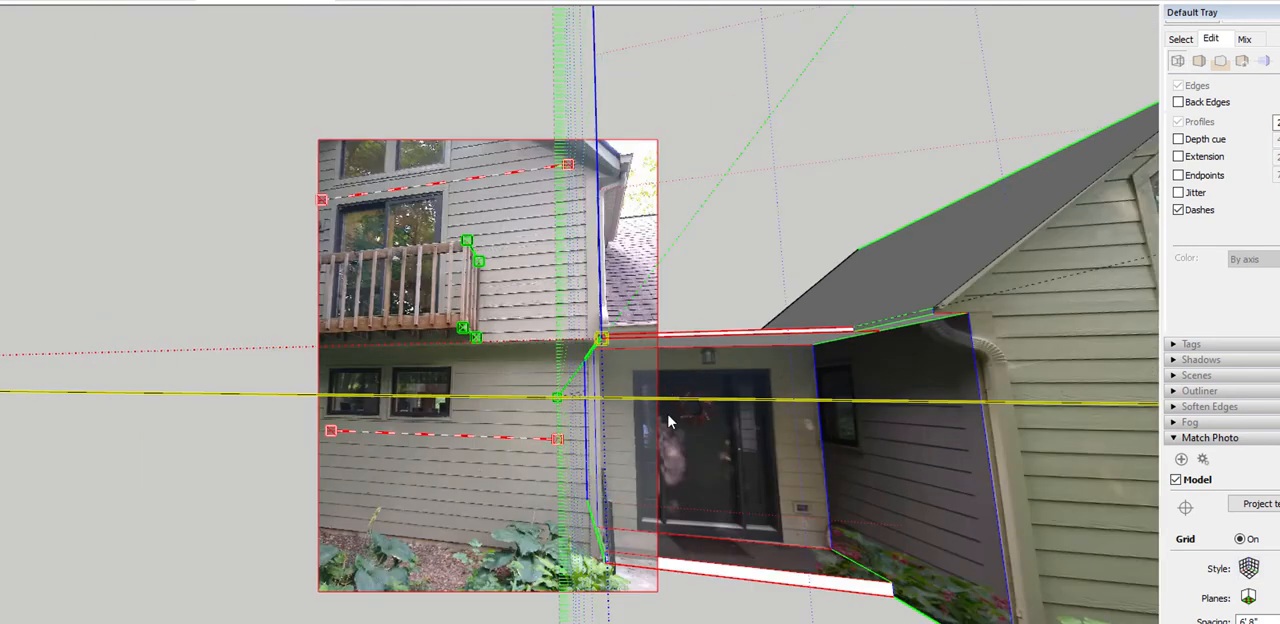
scroll(641, 346, "up", 4)
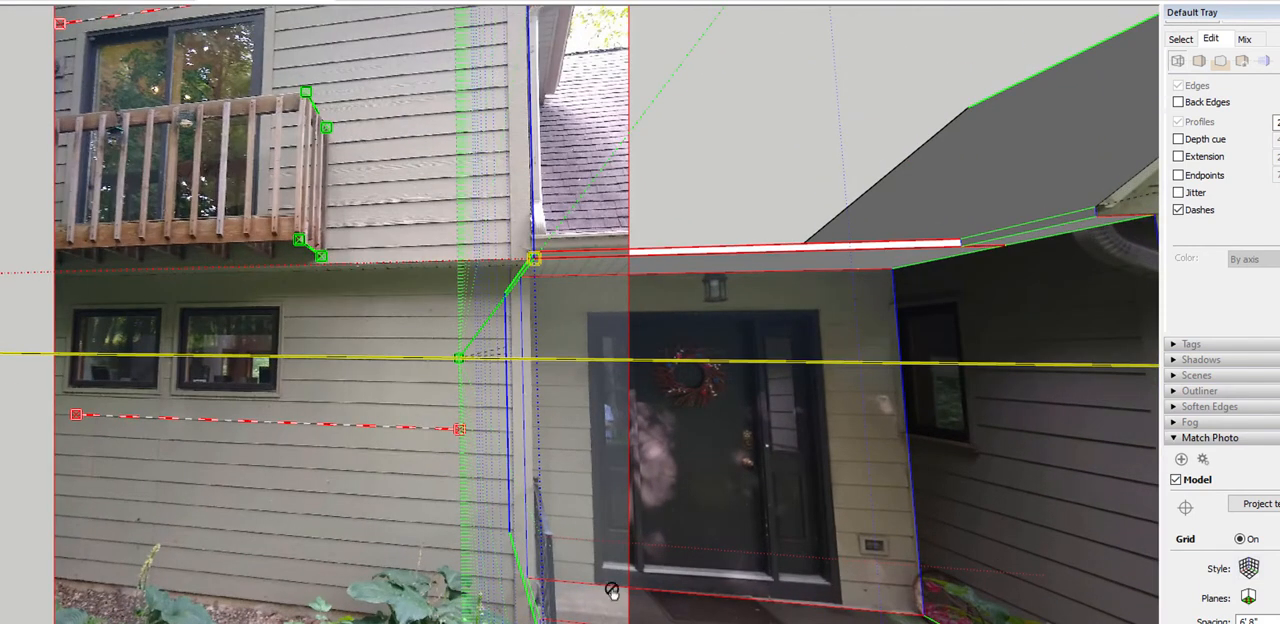
scroll(700, 578, "down", 2)
scroll(648, 590, "up", 4)
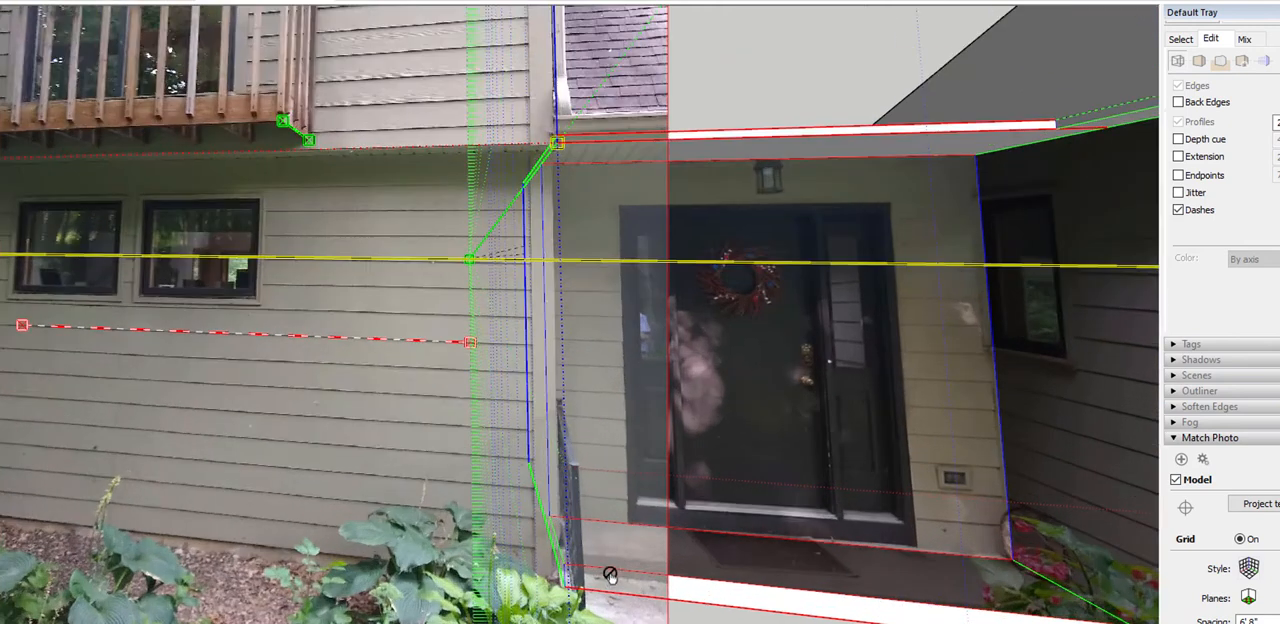
scroll(632, 612, "down", 3)
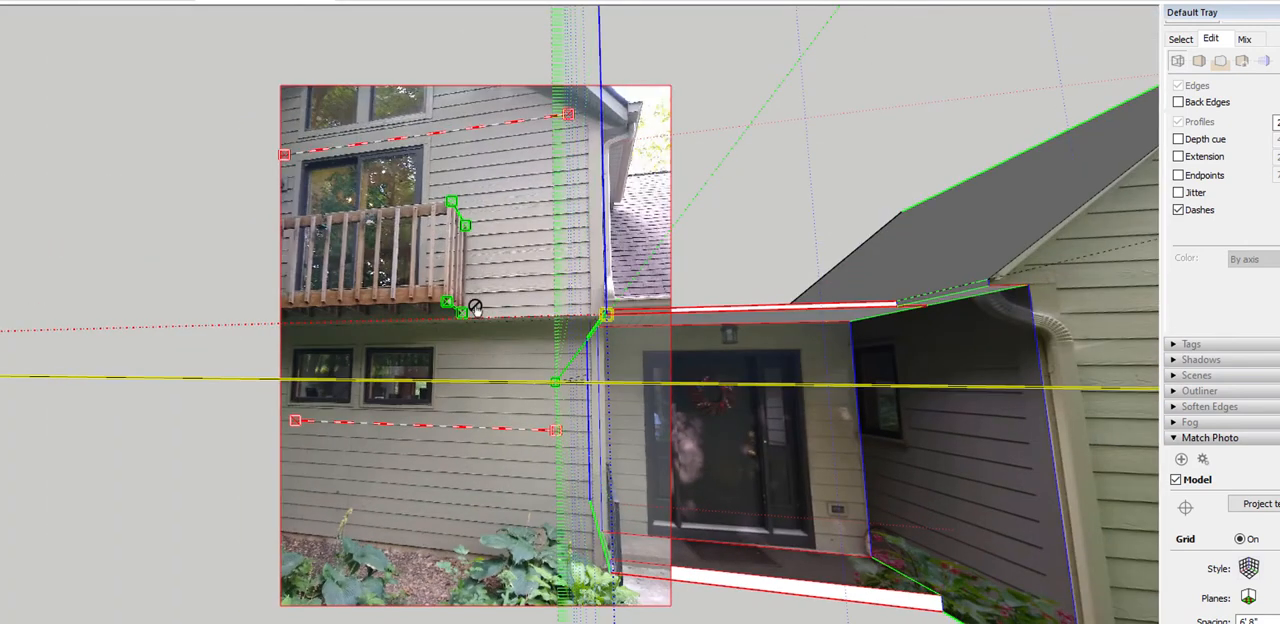
scroll(600, 340, "up", 3)
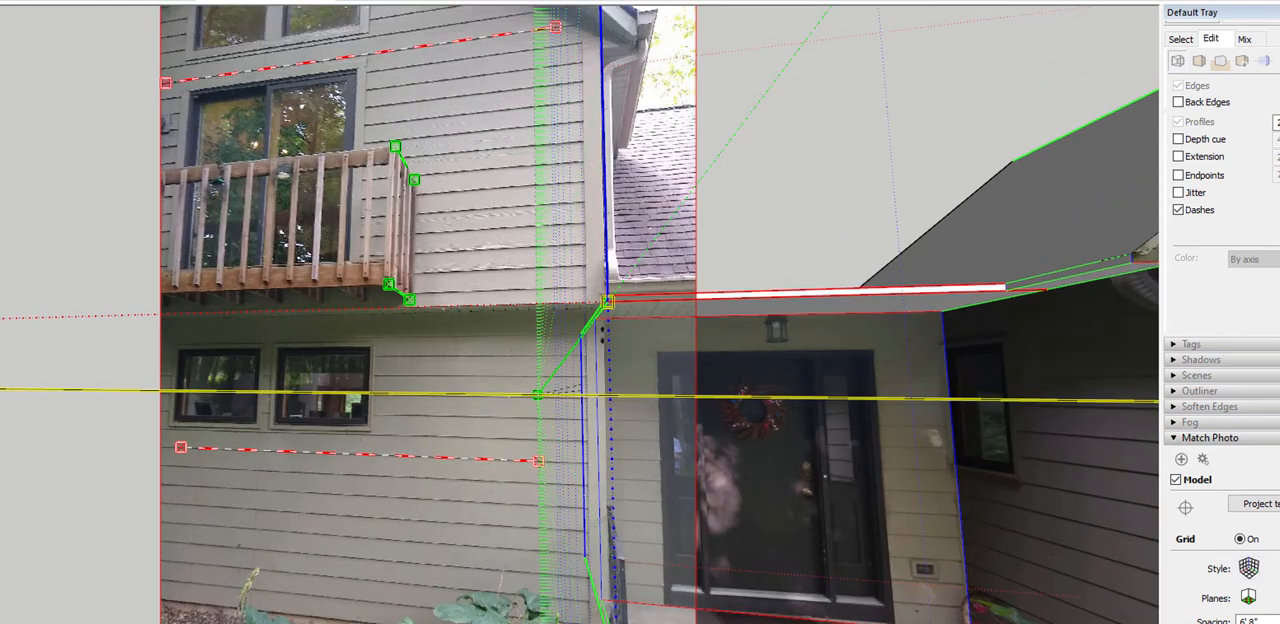
scroll(602, 340, "down", 4)
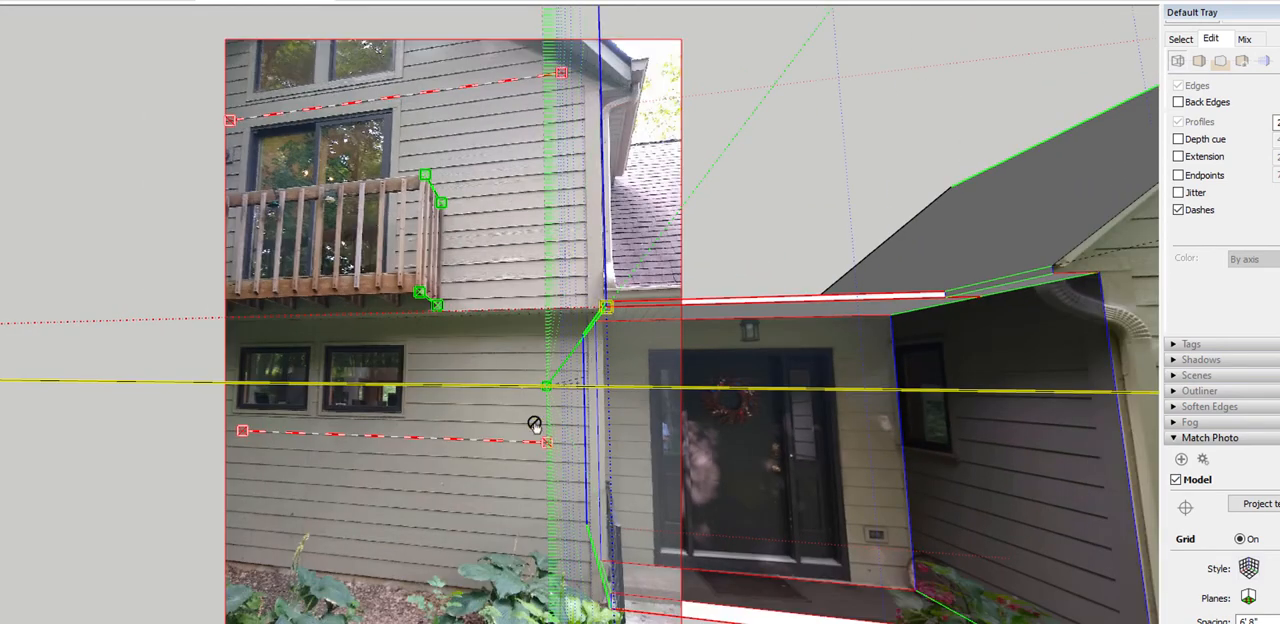
scroll(655, 278, "up", 5)
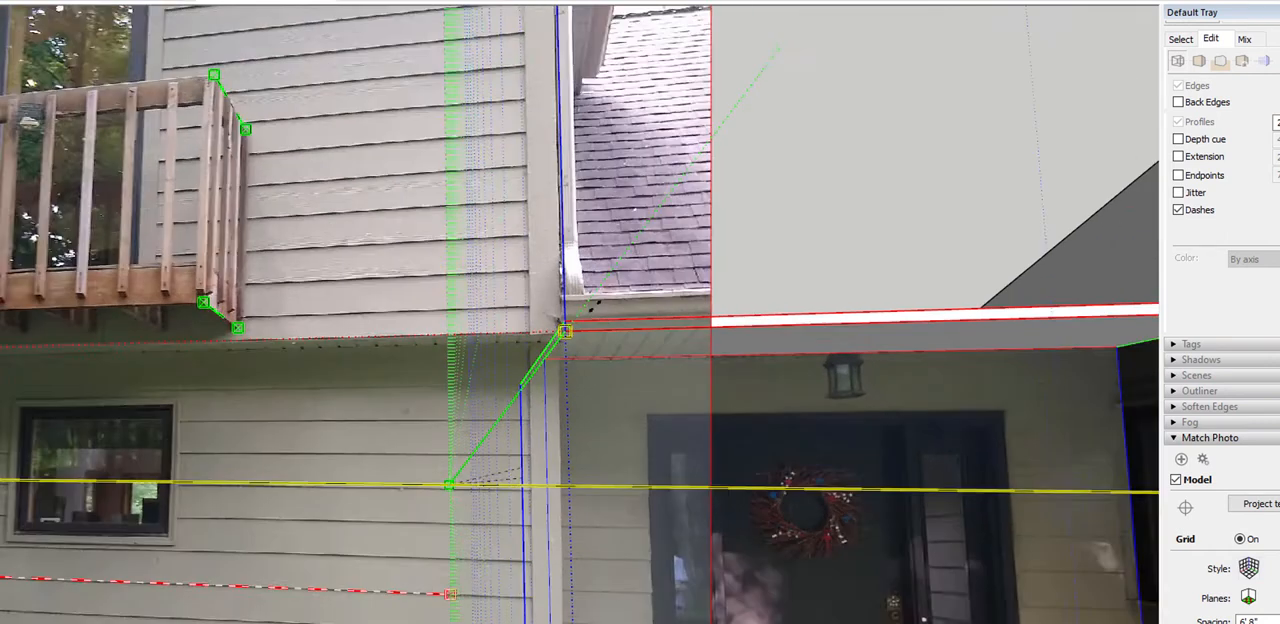
Finish calibrating the third matched photo
scroll(565, 330, "down", 4)
right_click(398, 373)
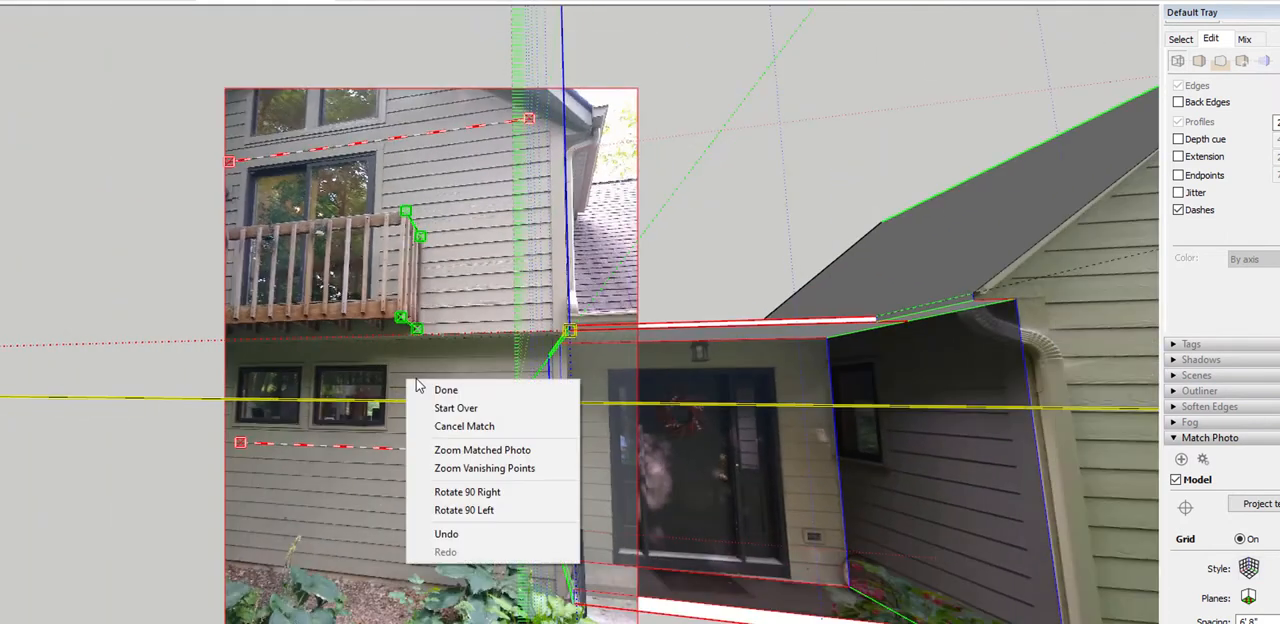
left_click(443, 397)
Extend the porch end outward along the red axis toward the balcony side with Push/Pull as a new section, and compare it with the third matched photo
middle_click_drag(441, 390, 637, 501)
scroll(537, 346, "up", 6)
key("p")
left_click(553, 382)
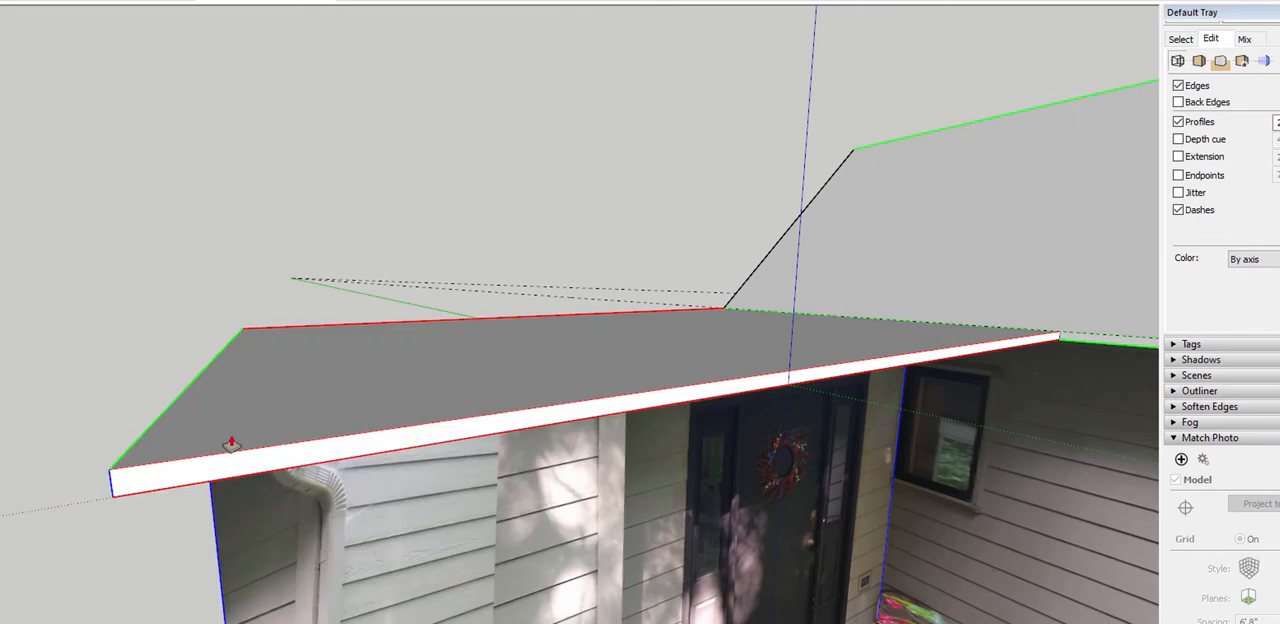
key("ctrl")
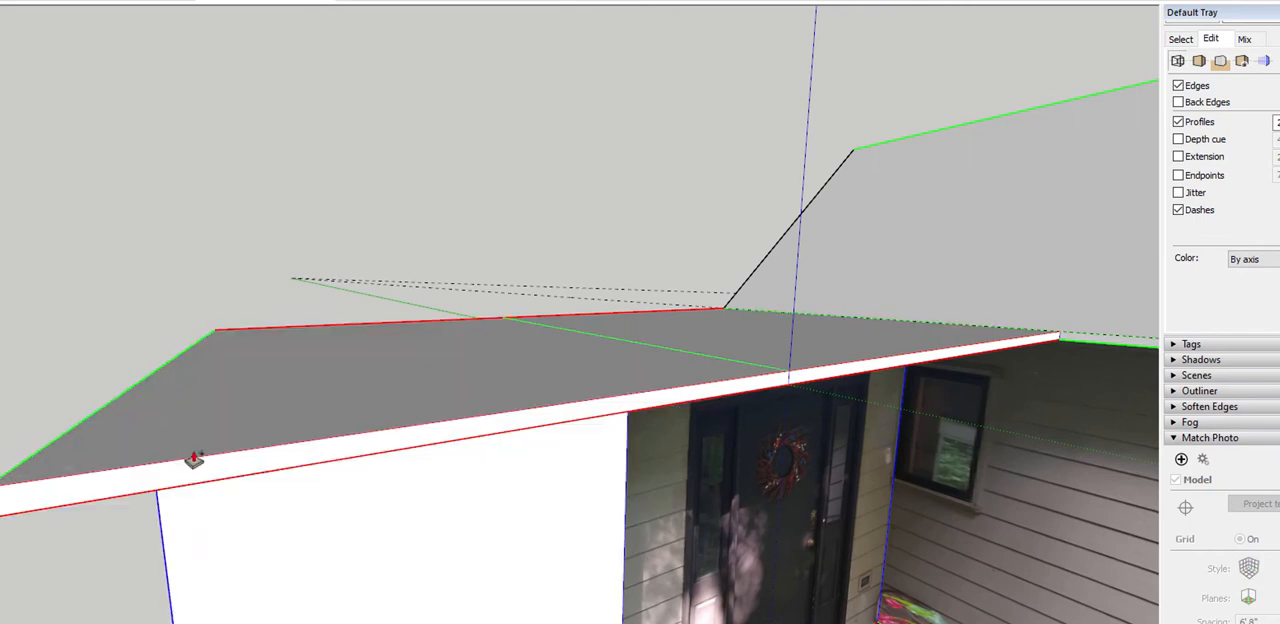
scroll(223, 429, "down", 5)
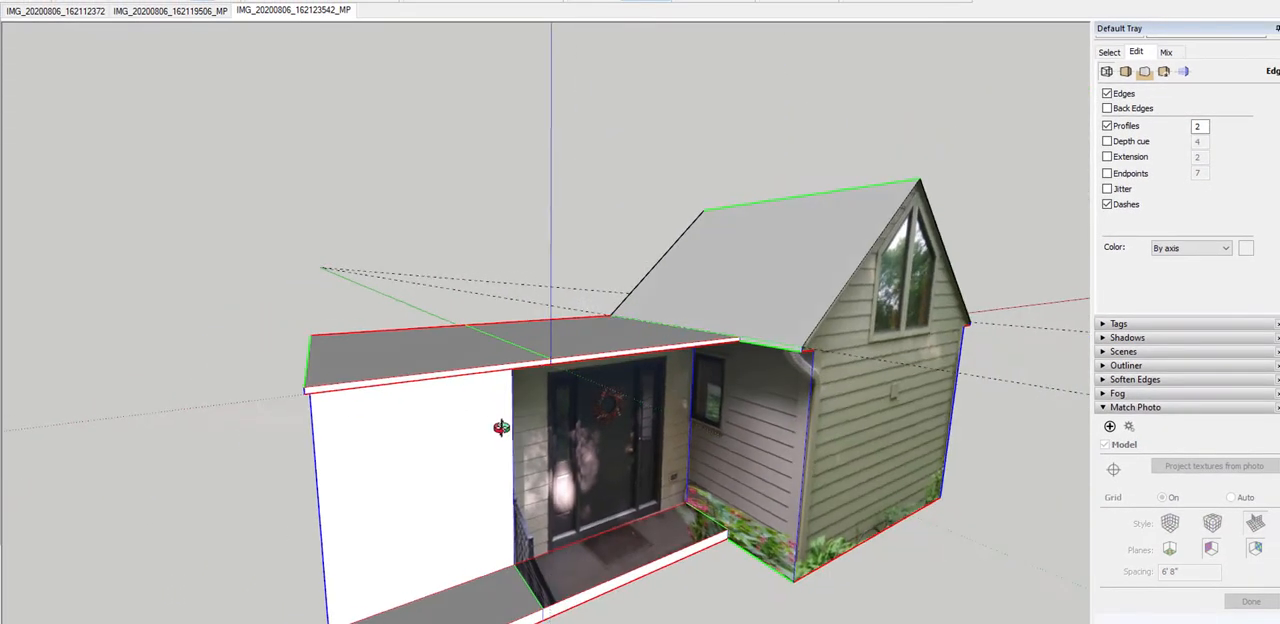
middle_click_drag(501, 428, 373, 285)
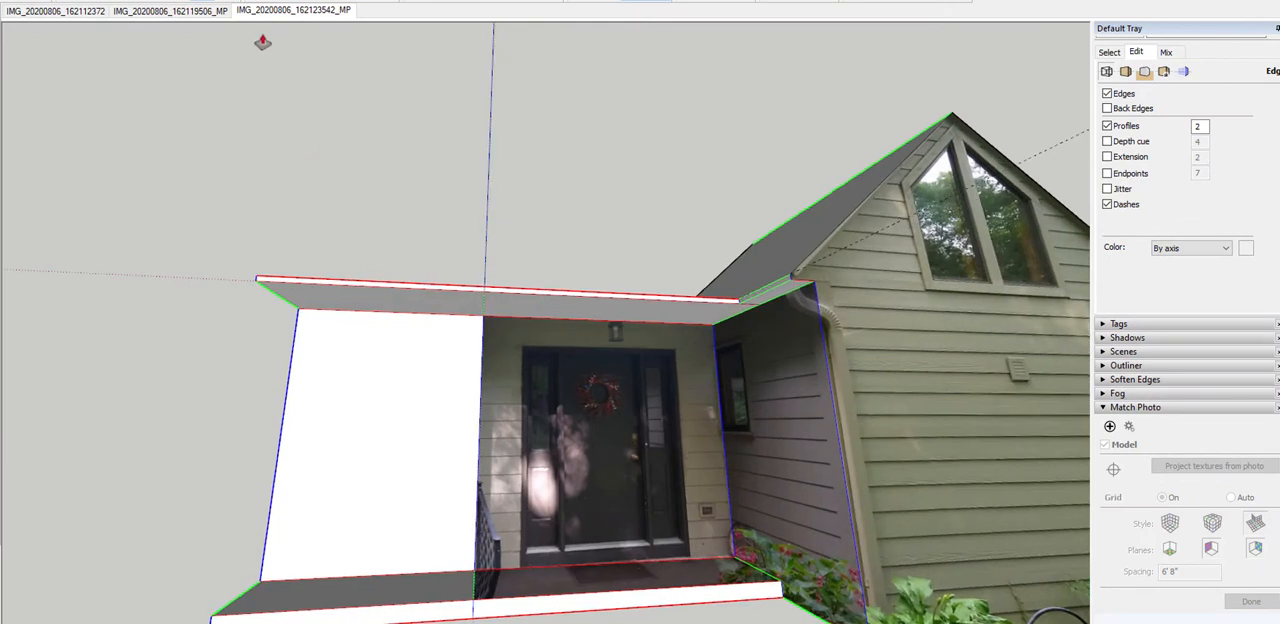
left_click(296, 12)
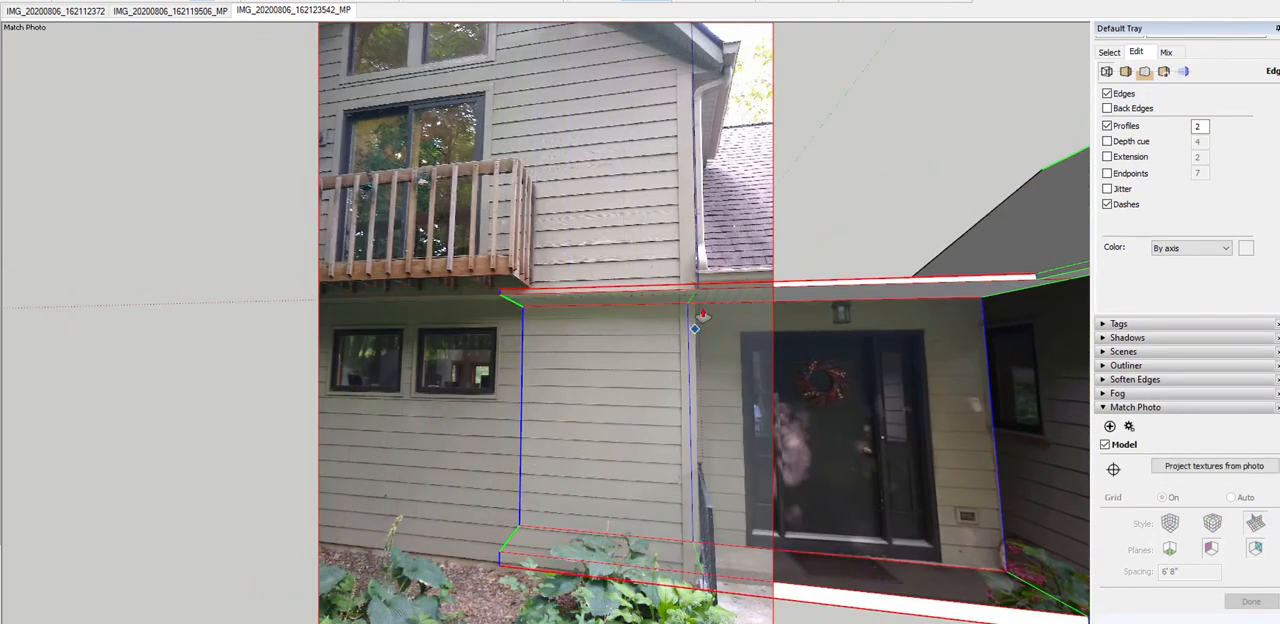
Push/Pull the new roof section upward into an upper-storey block beside the porch and check its edges against the matched photo
scroll(698, 268, "up", 2)
scroll(698, 268, "up", 3)
middle_click_drag(660, 300, 619, 400)
left_click(616, 401)
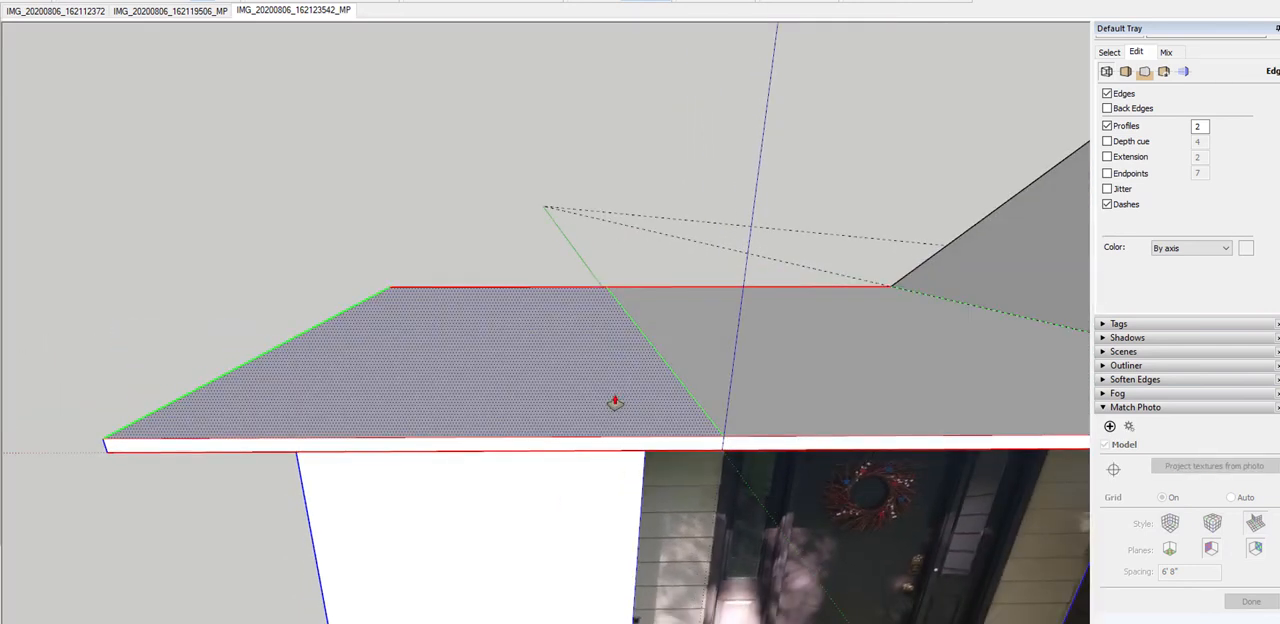
left_click(615, 402)
scroll(627, 330, "down", 5)
left_click(635, 44)
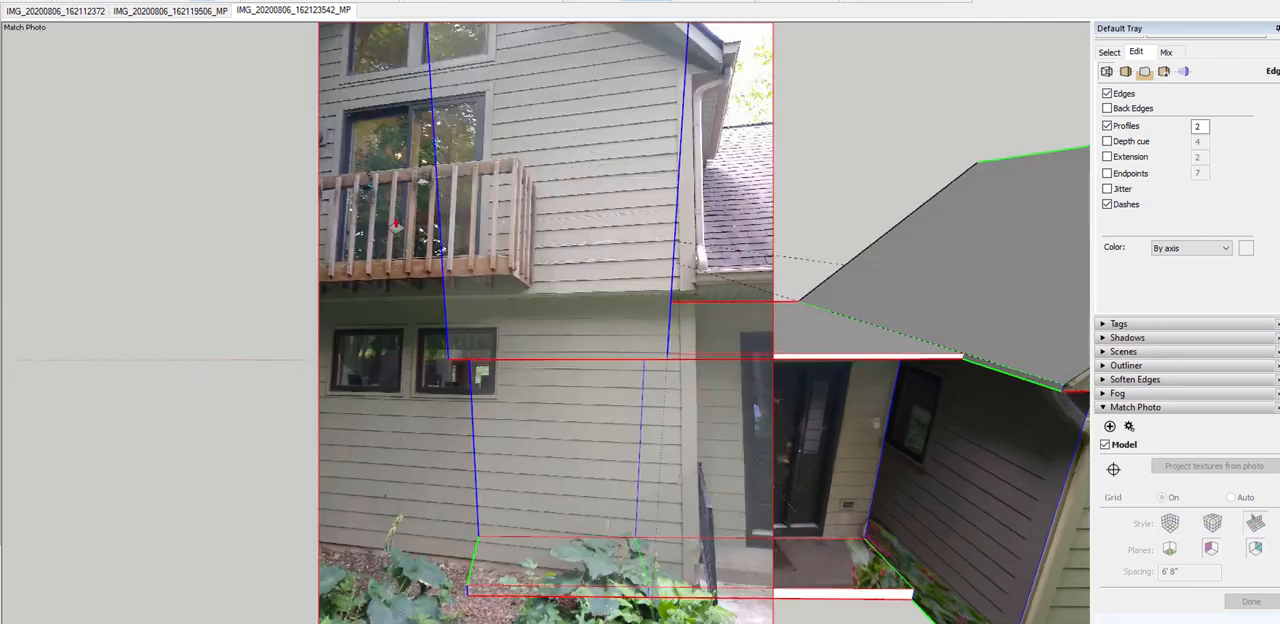
left_click(279, 14)
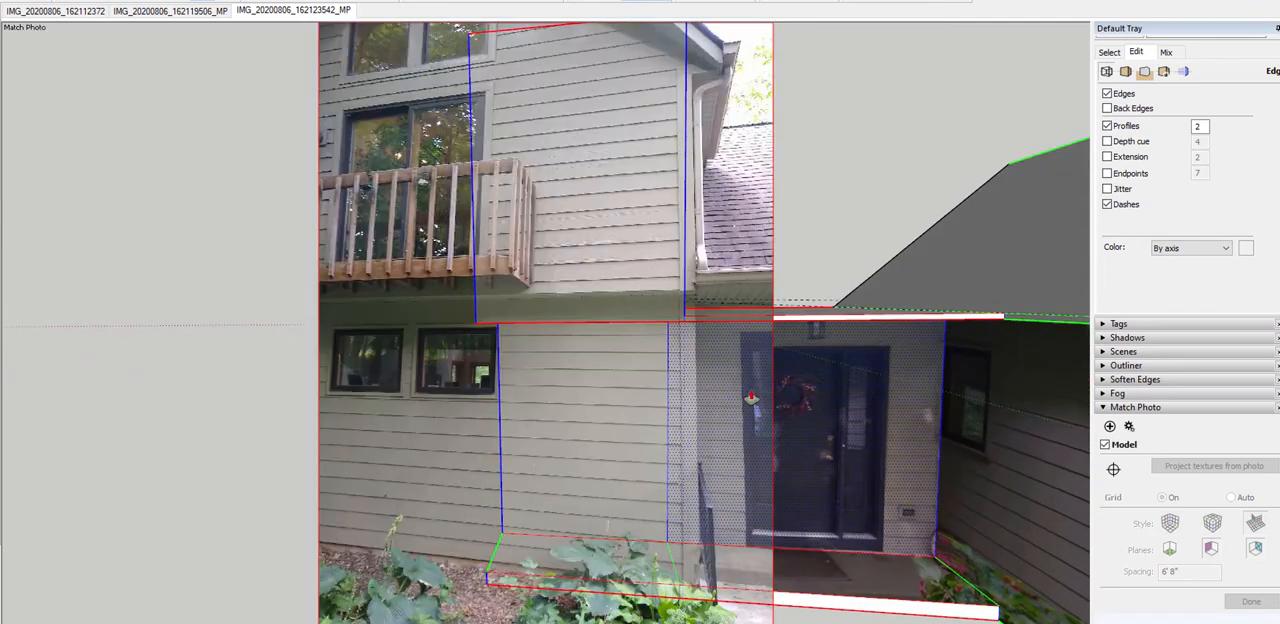
scroll(708, 298, "up", 2)
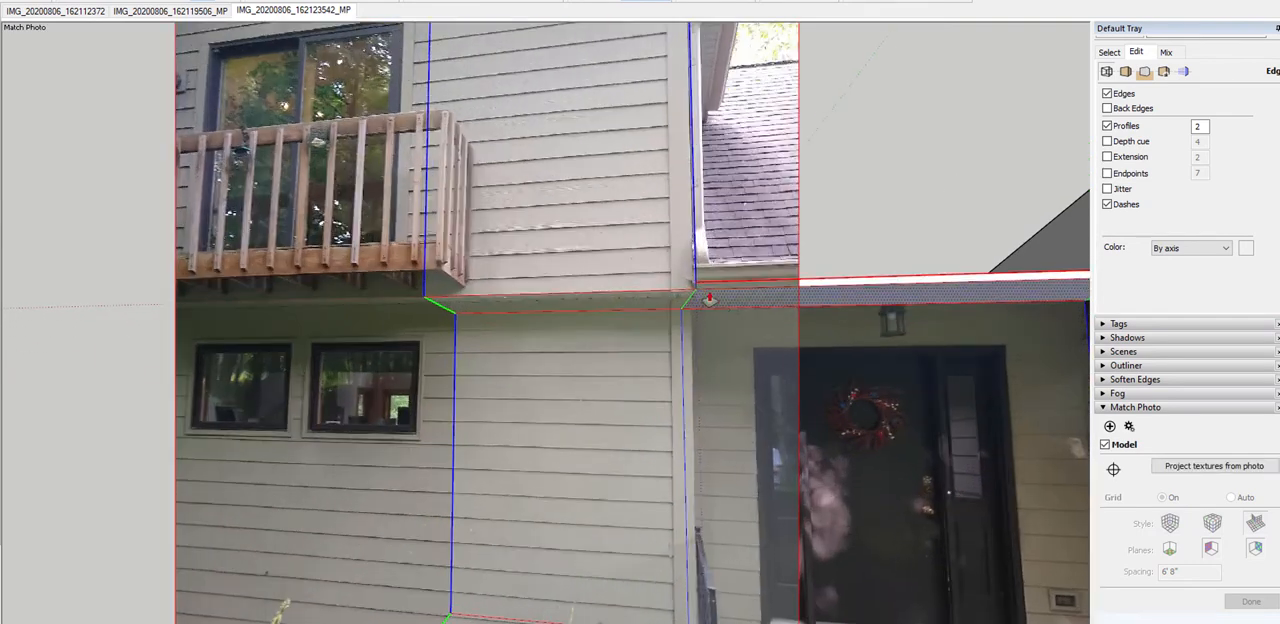
middle_click_drag(709, 299, 597, 368)
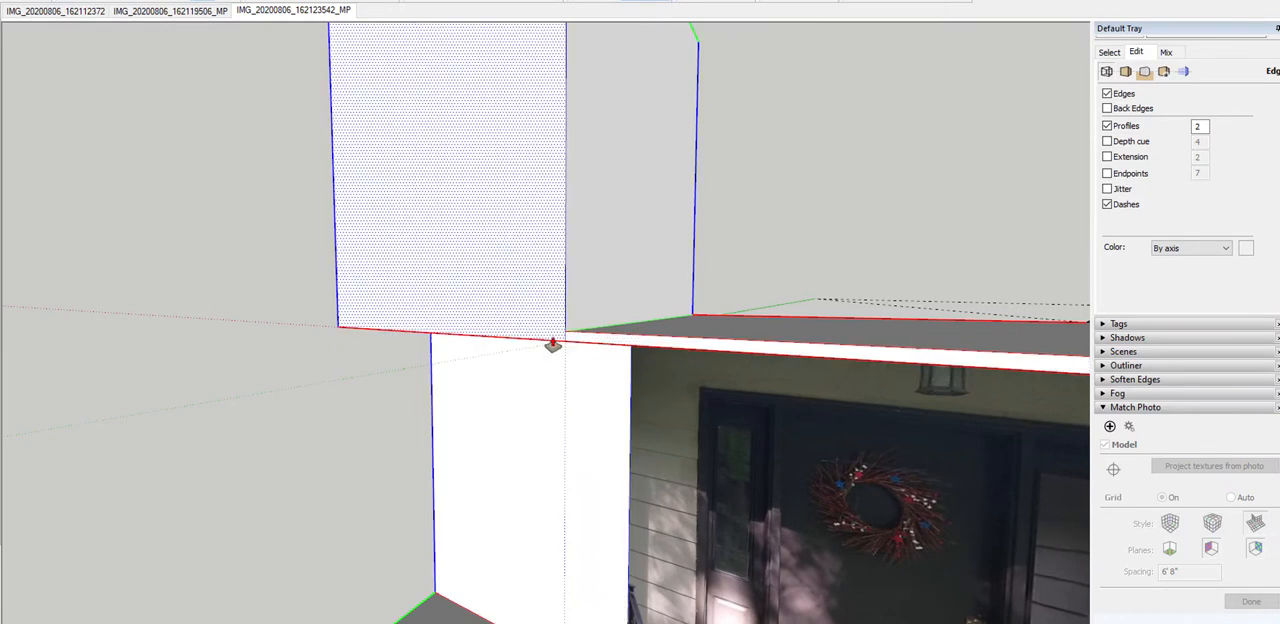
left_click(267, 14)
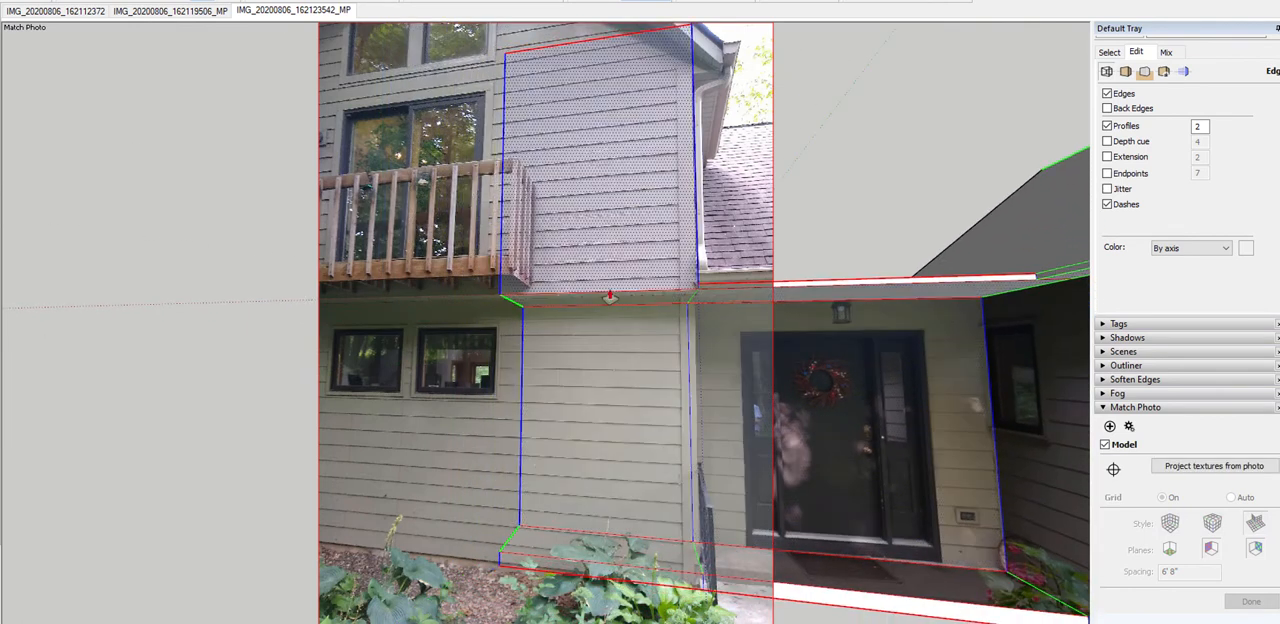
Push/Pull the block's outer end face along the red axis until the walls extend past the matched photo's edge on the balcony side
scroll(690, 300, "down", 4)
middle_click_drag(676, 289, 888, 318)
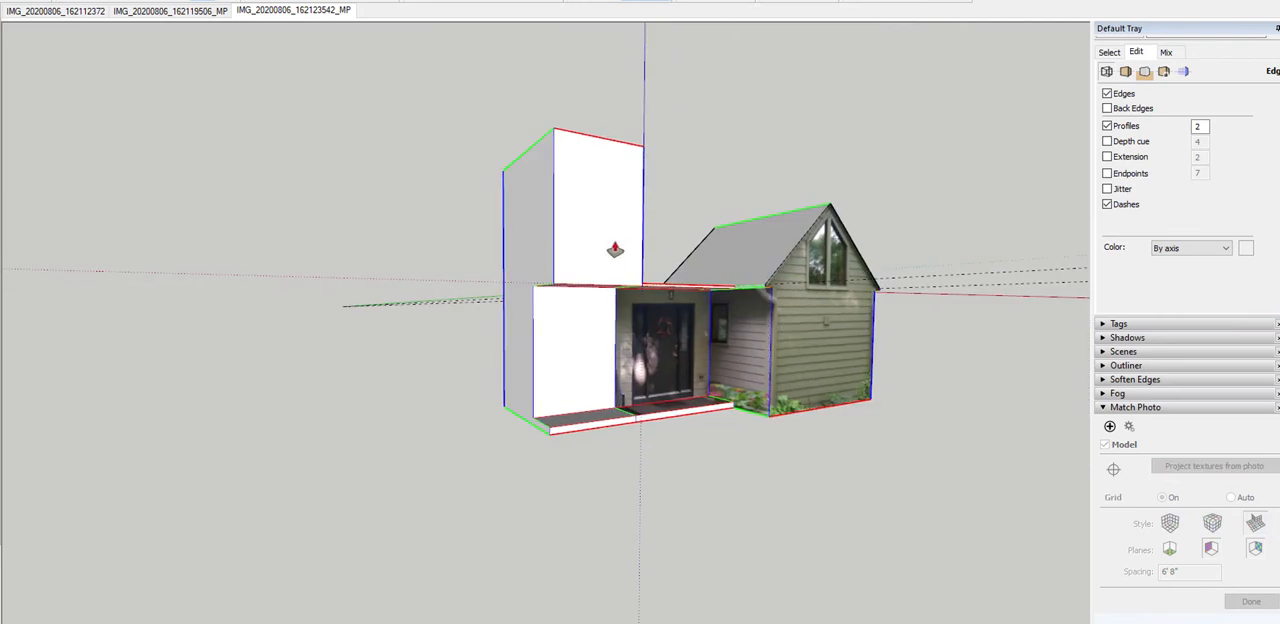
left_click(520, 261)
left_click(274, 289)
middle_click_drag(412, 331, 267, 30)
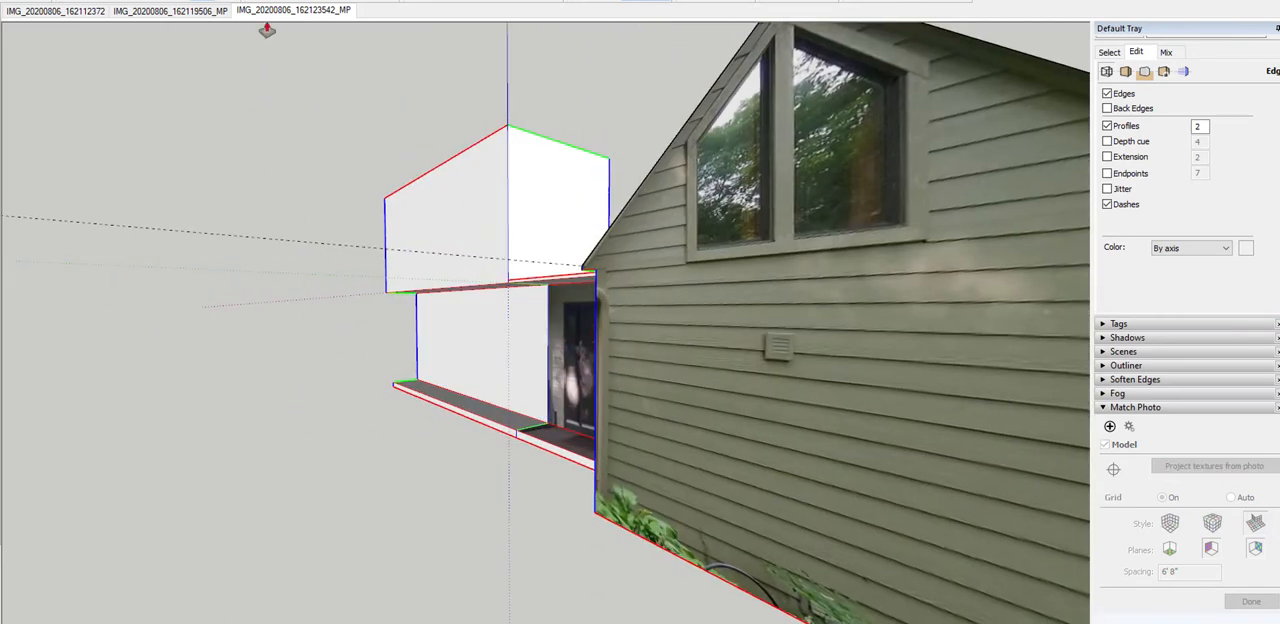
left_click(296, 12)
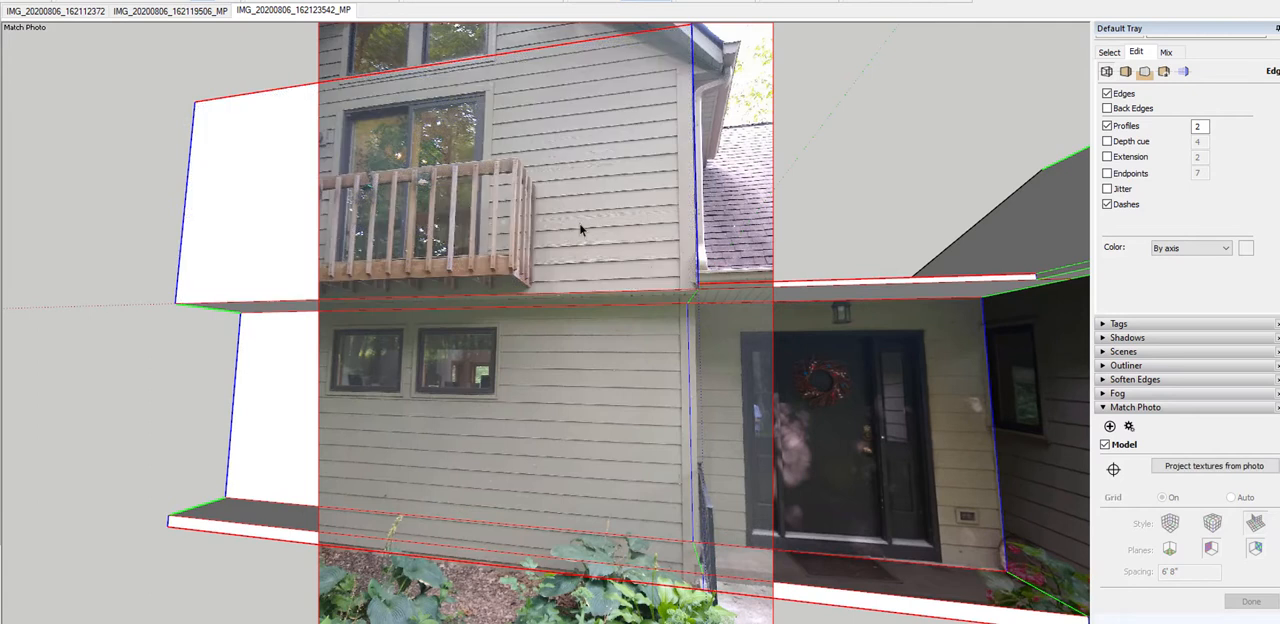
Project the matched photo onto the upper balcony wall and the lower window wall without trimming partially visible faces
left_click(580, 230)
right_click(499, 179)
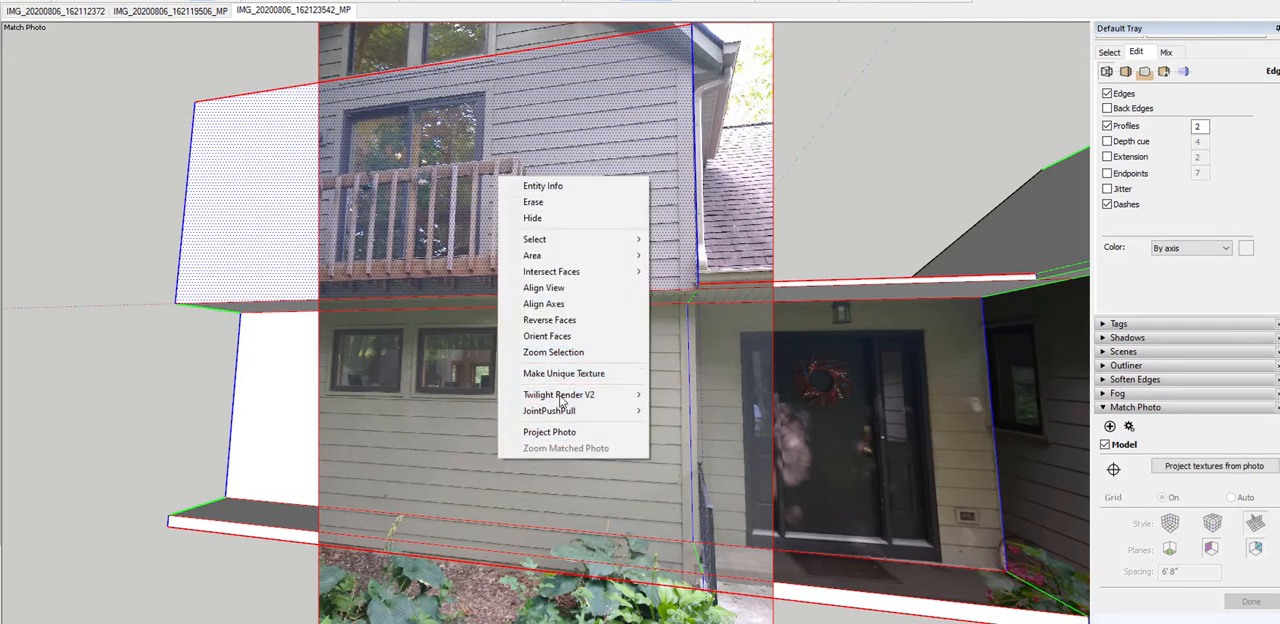
left_click(560, 436)
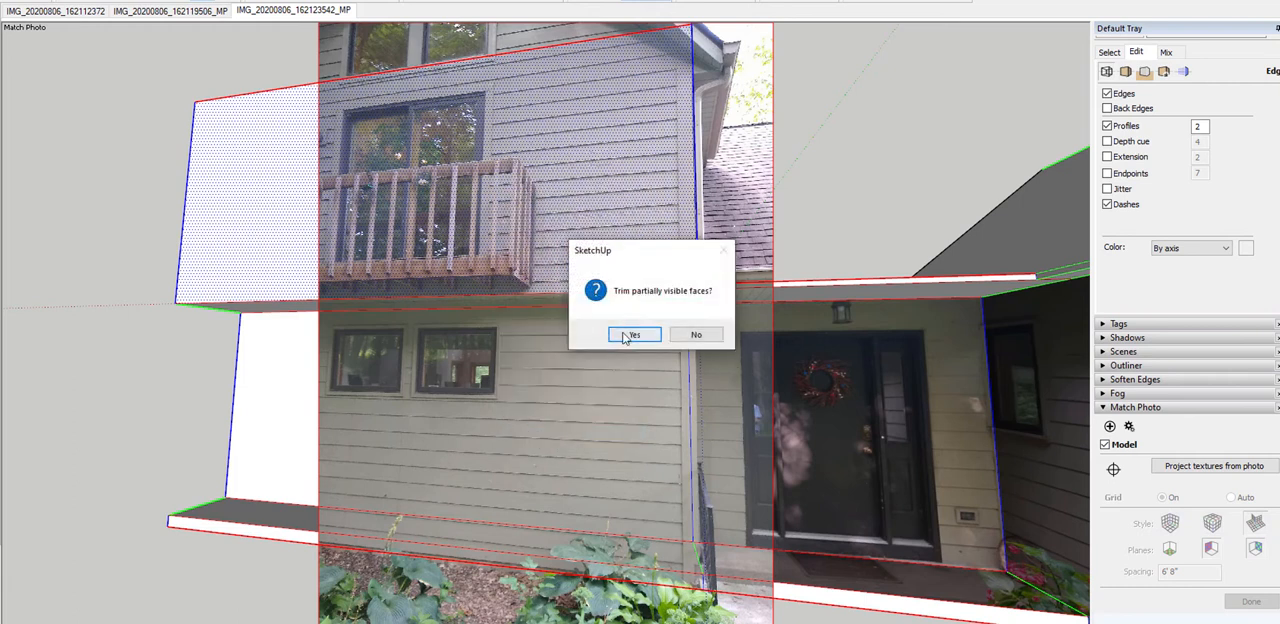
left_click(712, 336)
right_click(572, 410)
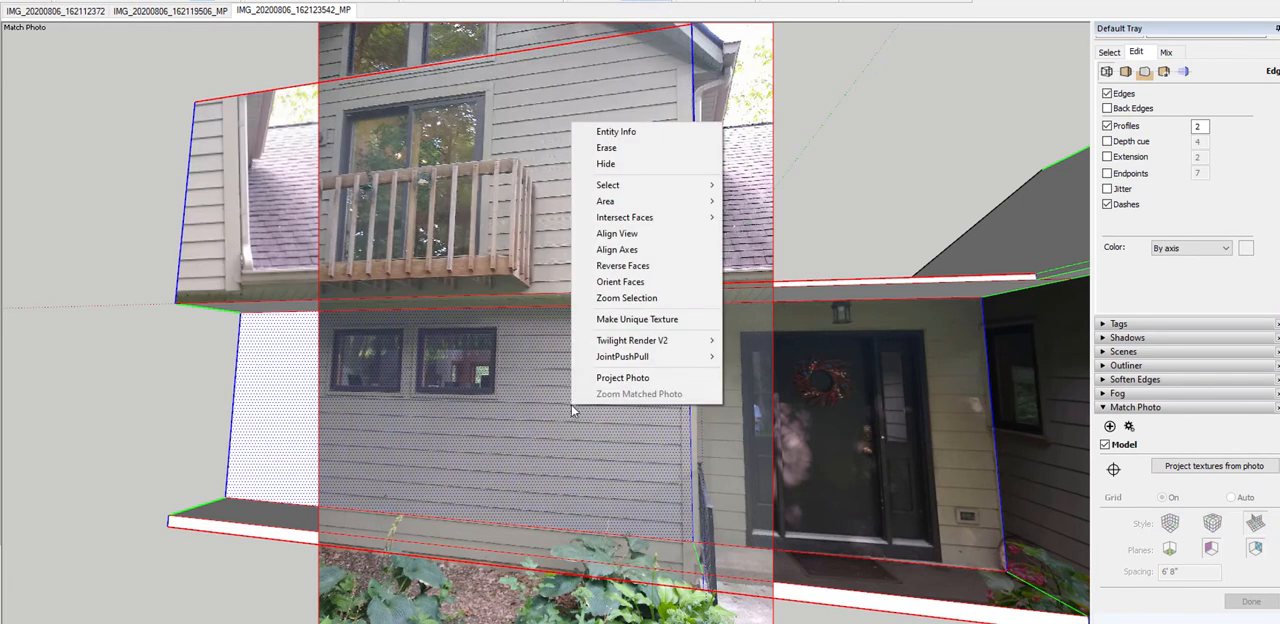
left_click(617, 378)
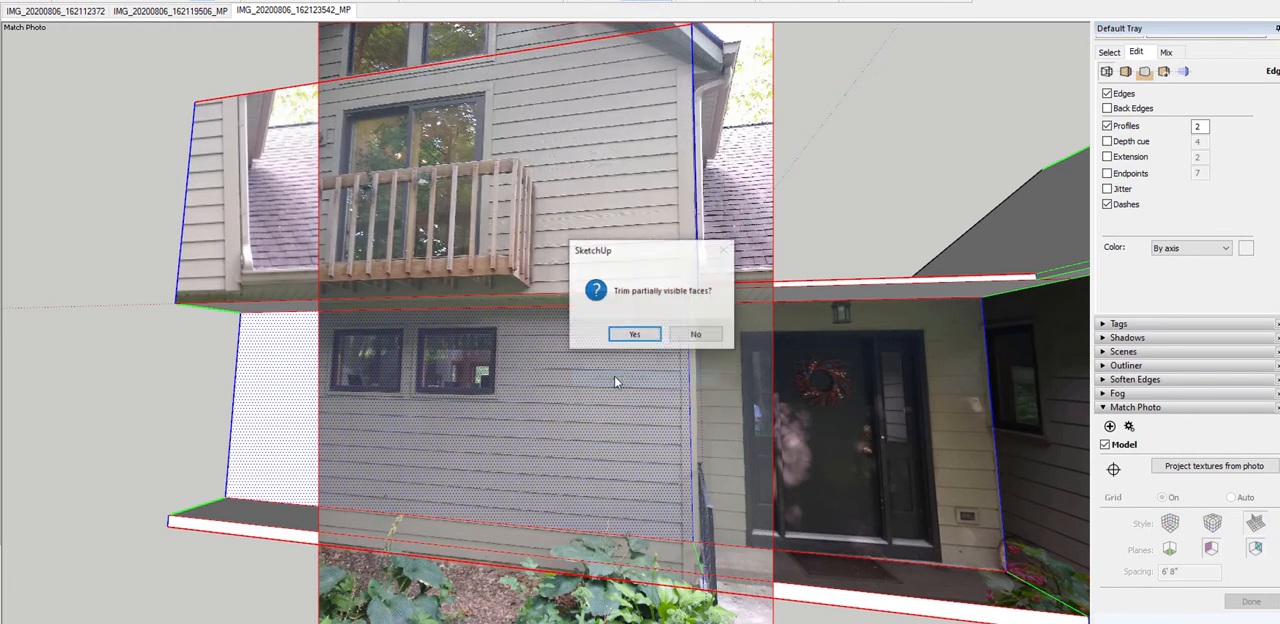
left_click(681, 335)
Push/Pull the lower window wall outward to the front edge of the floor slab, beneath the upper wall
scroll(557, 385, "down", 2)
mouse_move(557, 385)
middle_mouse_down()
mouse_move(520, 358)
mouse_move(591, 364)
mouse_move(430, 350)
mouse_move(250, 311)
mouse_move(503, 170)
mouse_move(565, 378)
middle_mouse_up()
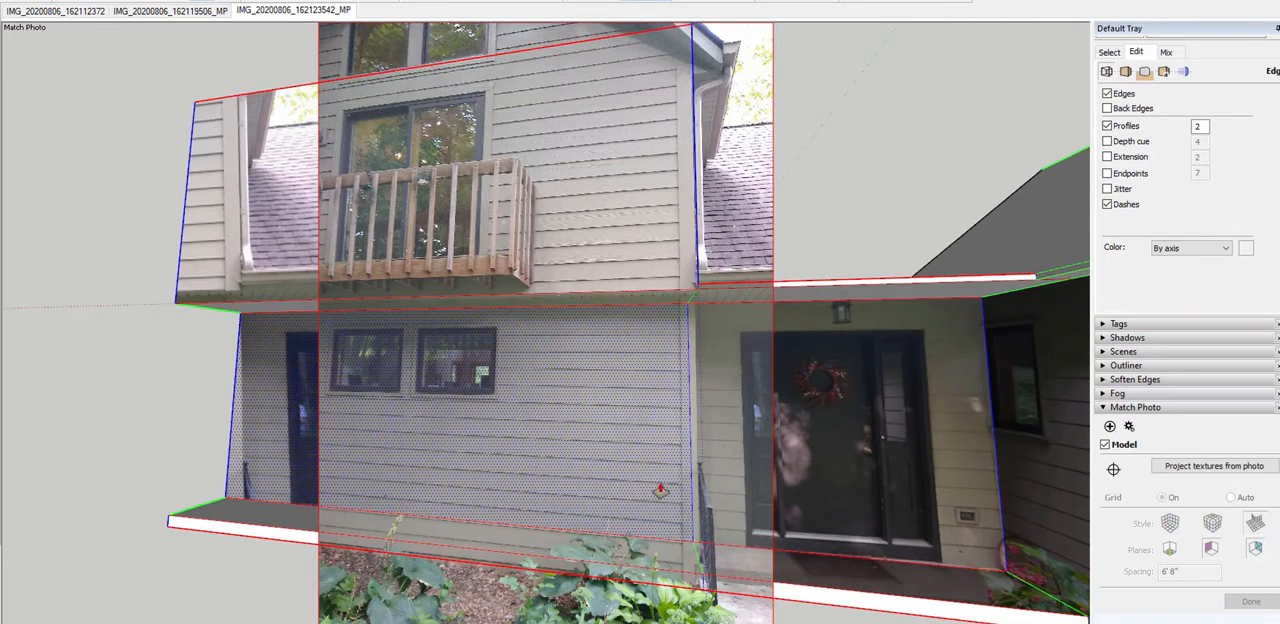
left_click_drag(655, 482, 704, 513)
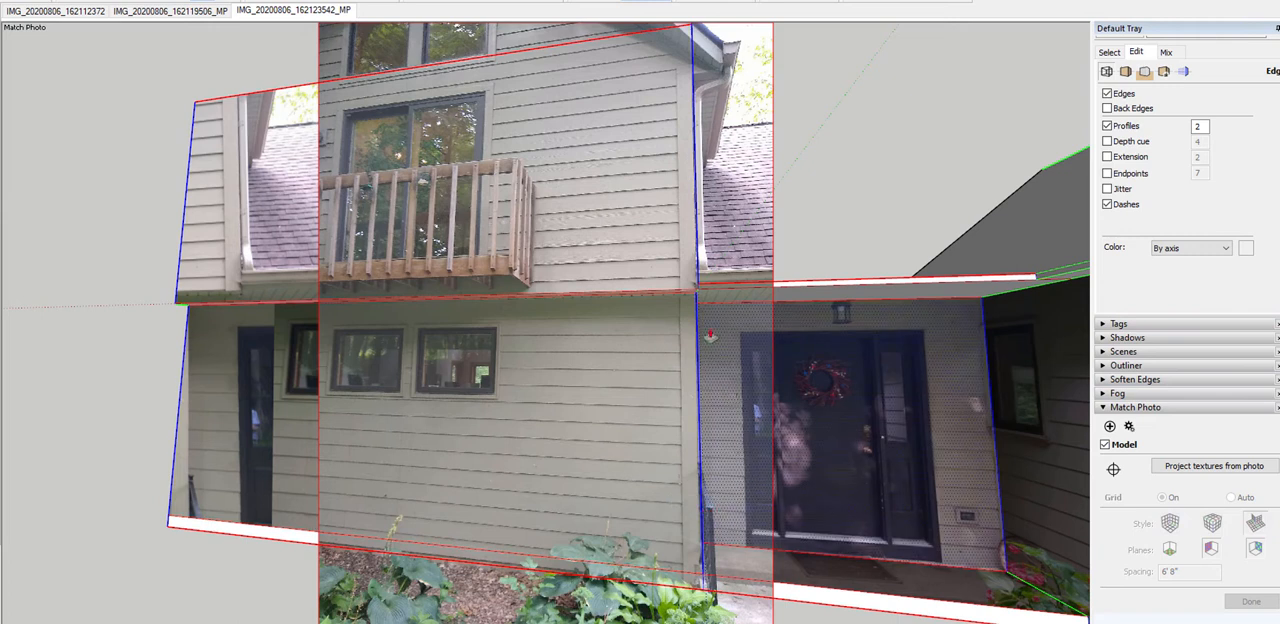
mouse_move(570, 535)
middle_mouse_down()
mouse_move(443, 517)
mouse_move(509, 517)
mouse_move(405, 538)
mouse_move(603, 537)
middle_mouse_up()
key("space")
Examine the projected textures on the balcony and window walls from several angles and compare them with the third matched photo
scroll(612, 421, "down", 3)
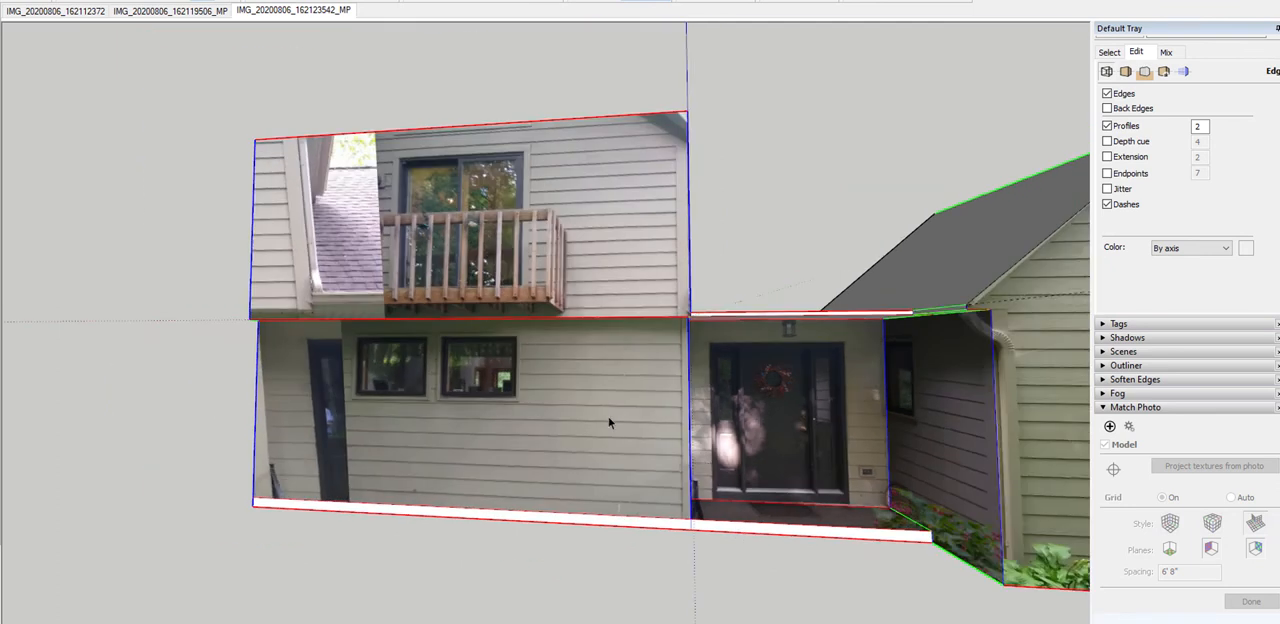
middle_click_drag(729, 463, 458, 468)
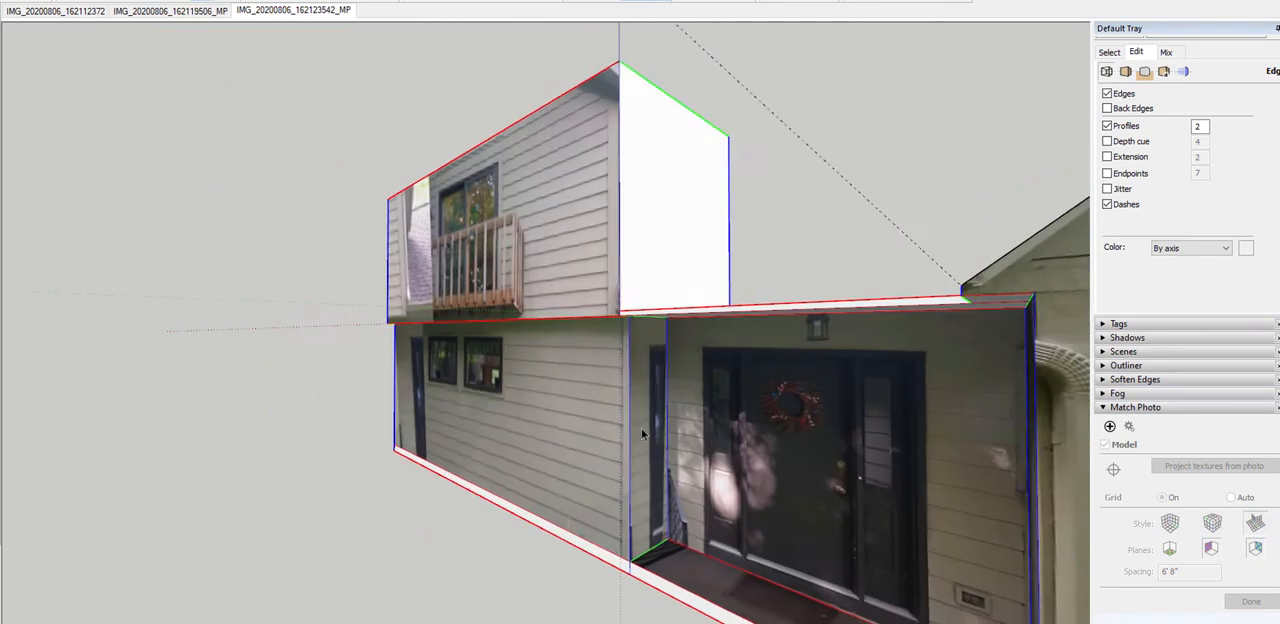
middle_click_drag(637, 472, 952, 426)
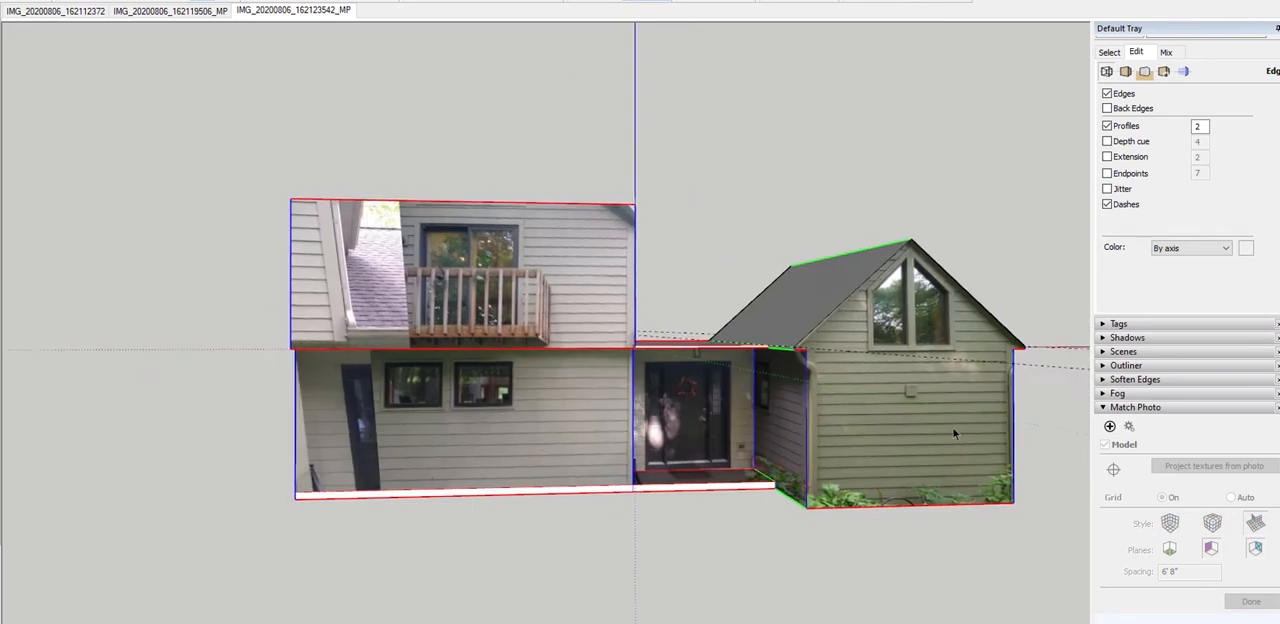
scroll(630, 382, "up", 1)
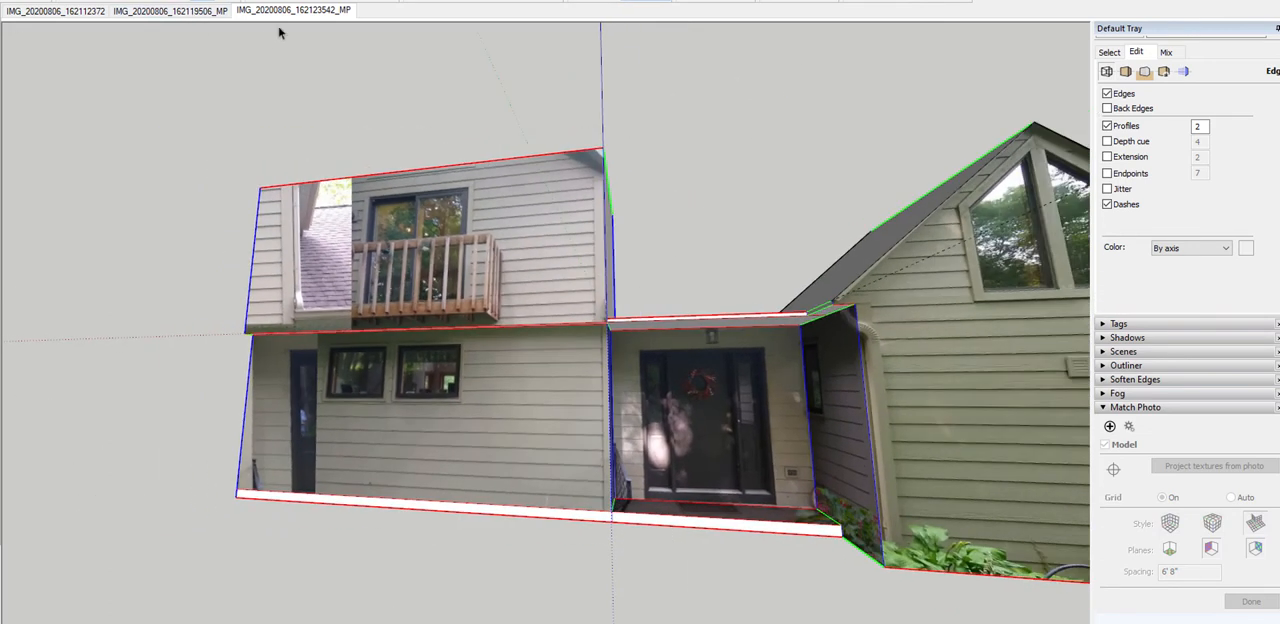
left_click(281, 17)
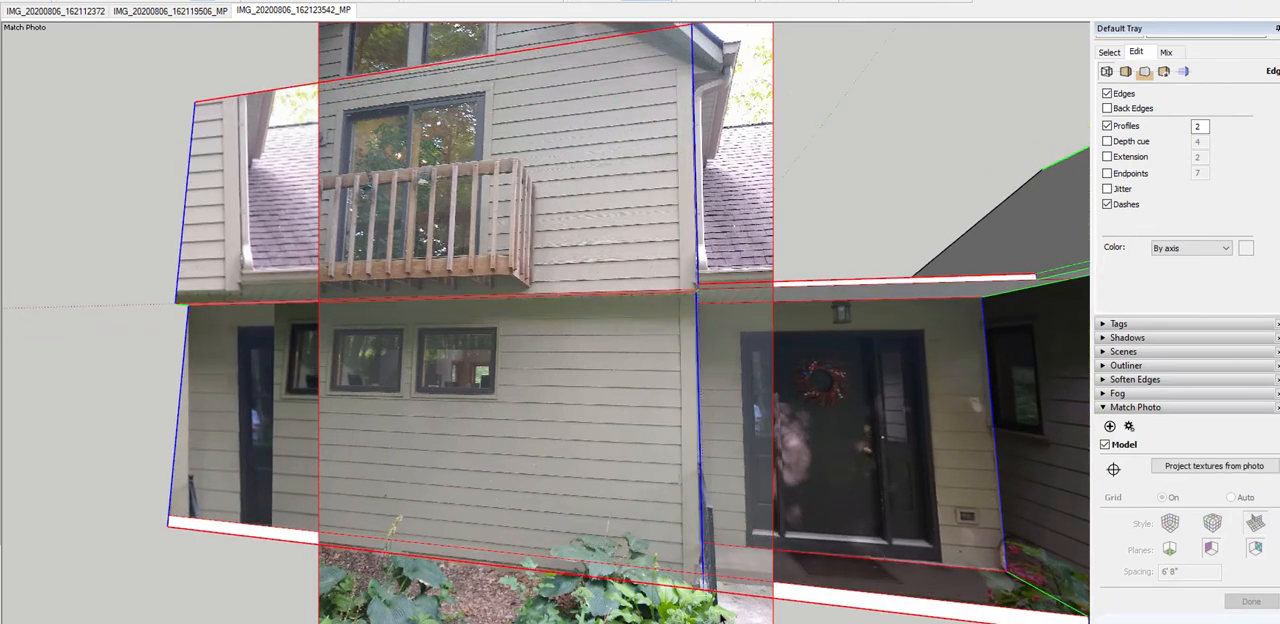
scroll(754, 578, "up", 2)
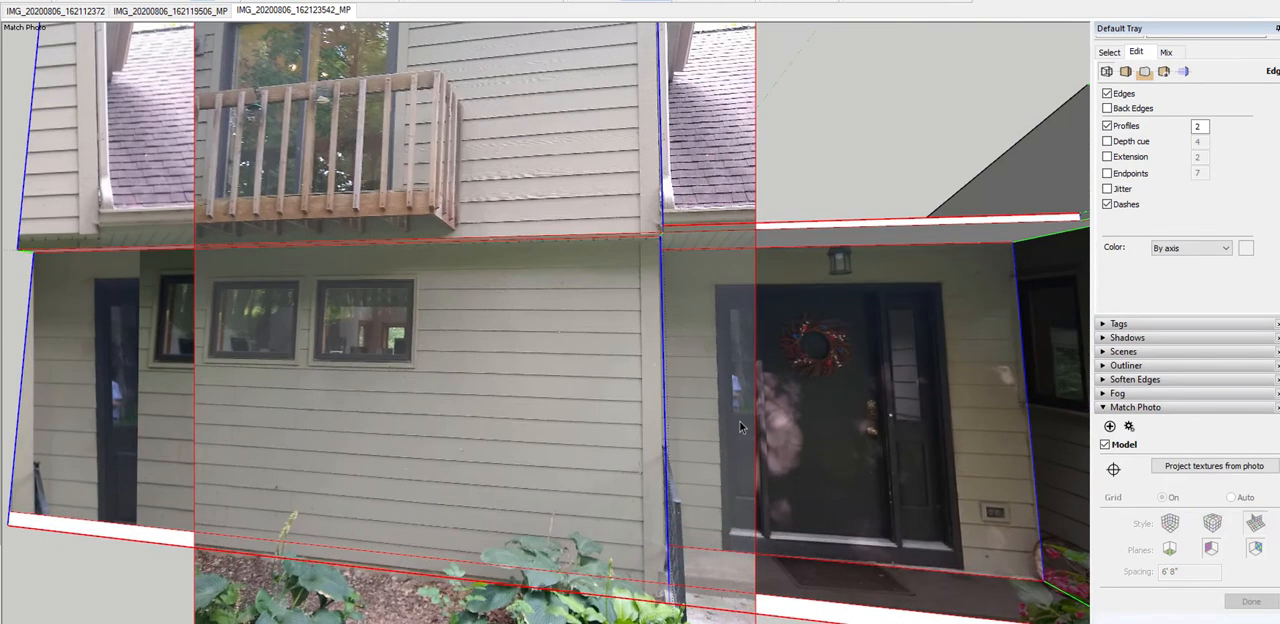
Inspect the offset between the upper and lower walls at the porch corner and the overall massing from both sides
scroll(506, 229, "down", 2)
middle_click_drag(620, 362, 545, 216)
scroll(545, 216, "up", 1)
scroll(545, 216, "up", 3)
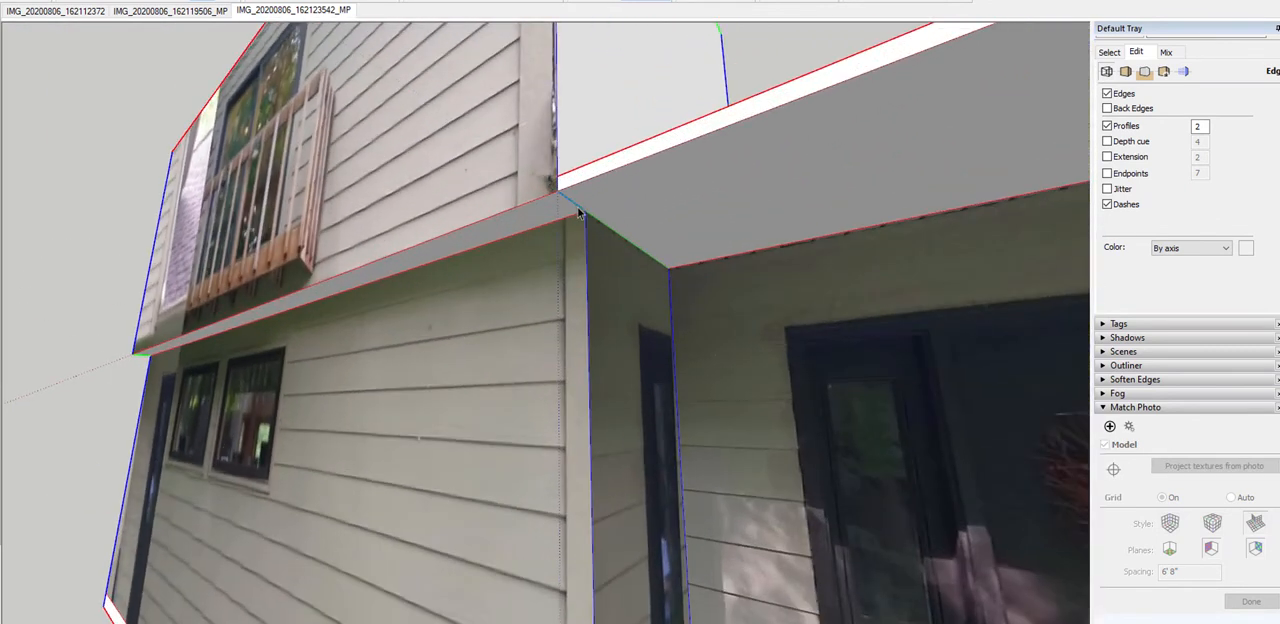
scroll(578, 212, "down", 8)
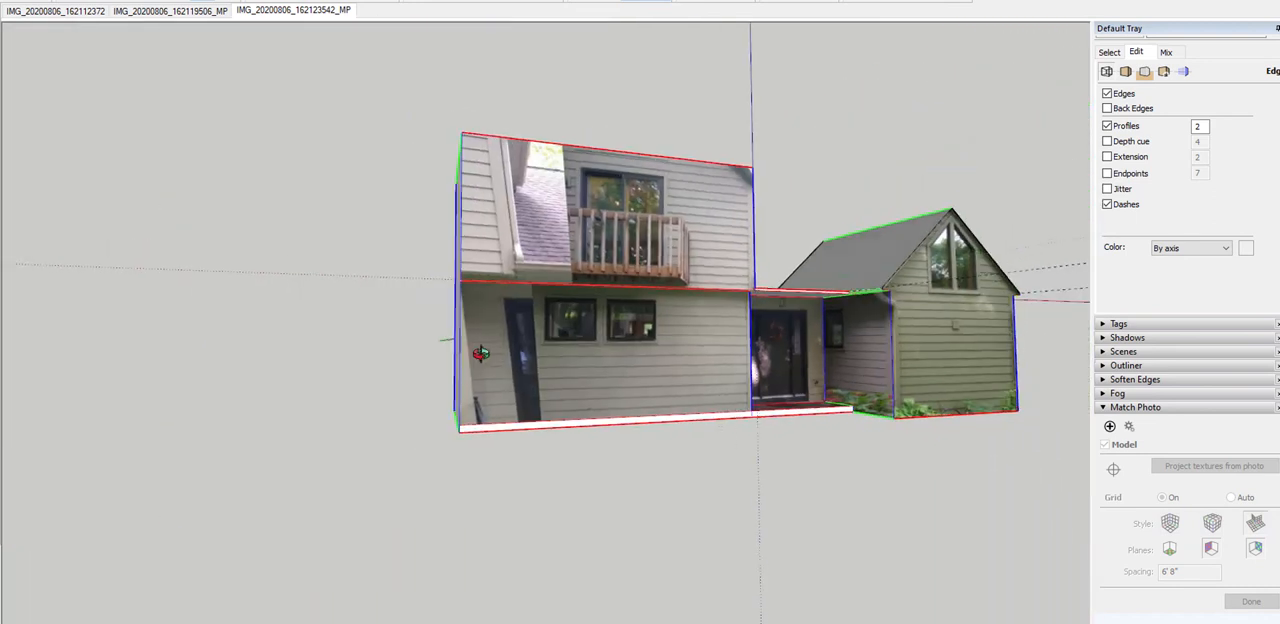
middle_click_drag(480, 353, 608, 374)
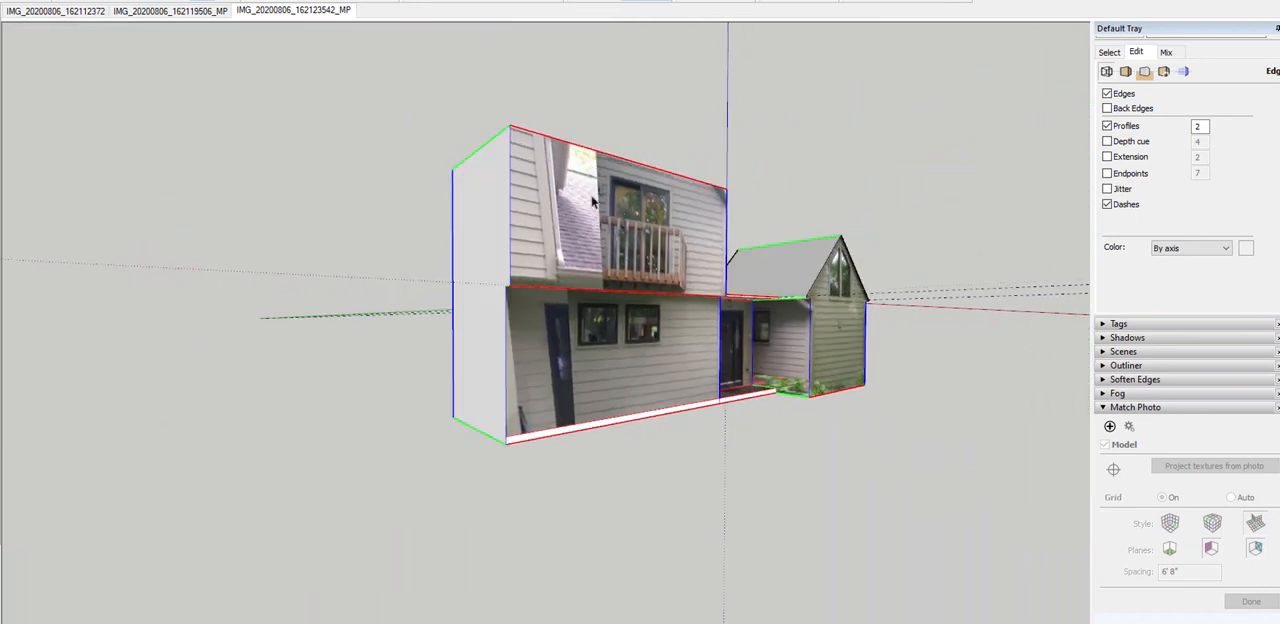
middle_click_drag(616, 276, 160, 246)
middle_click_drag(632, 220, 612, 255)
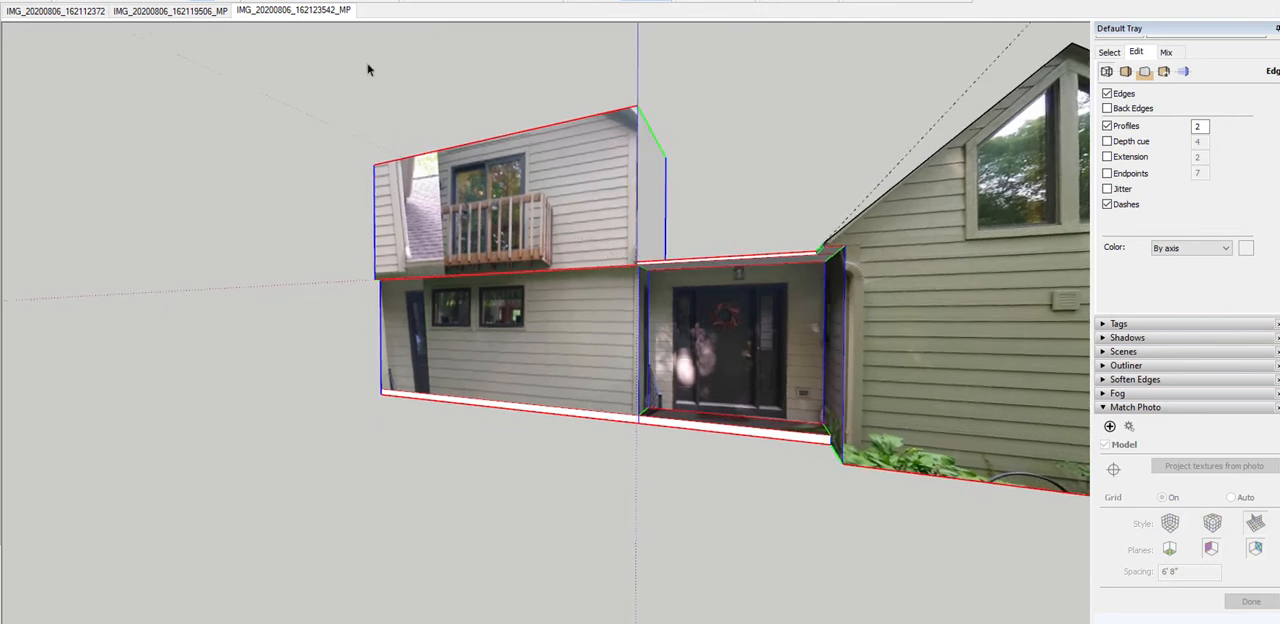
Lower the top face of the upper-storey block with Push/Pull to the wall corner under the eave and check it against the matched photo
left_click(258, 14)
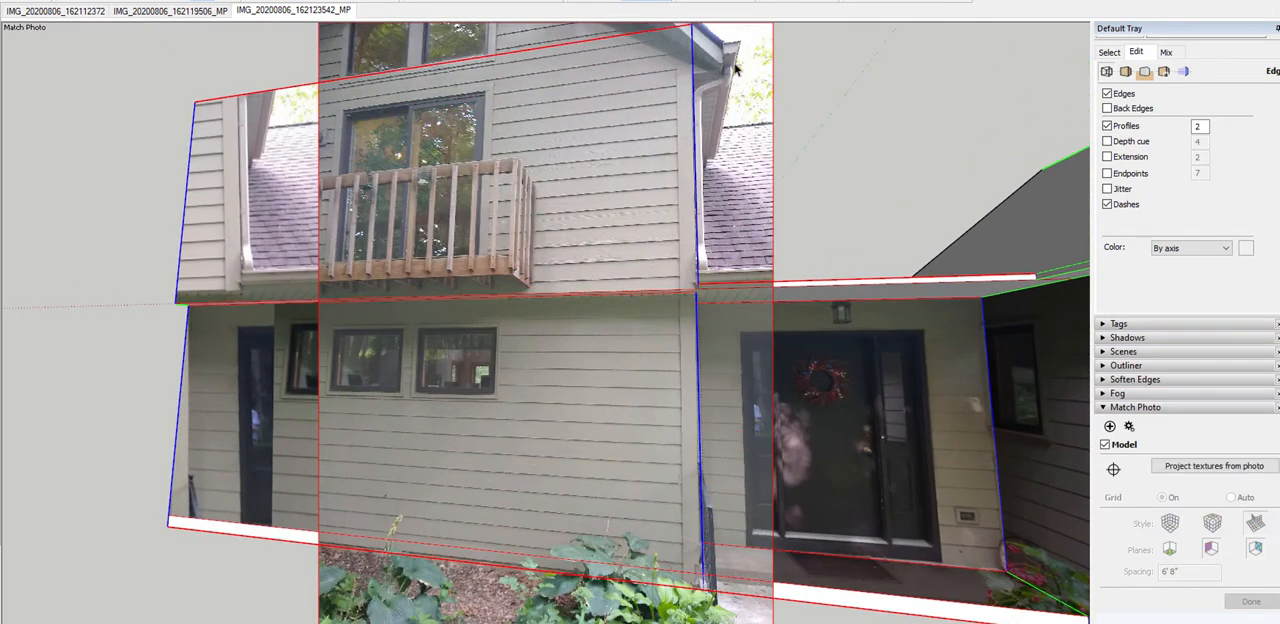
middle_click_drag(622, 83, 652, 85)
key("p")
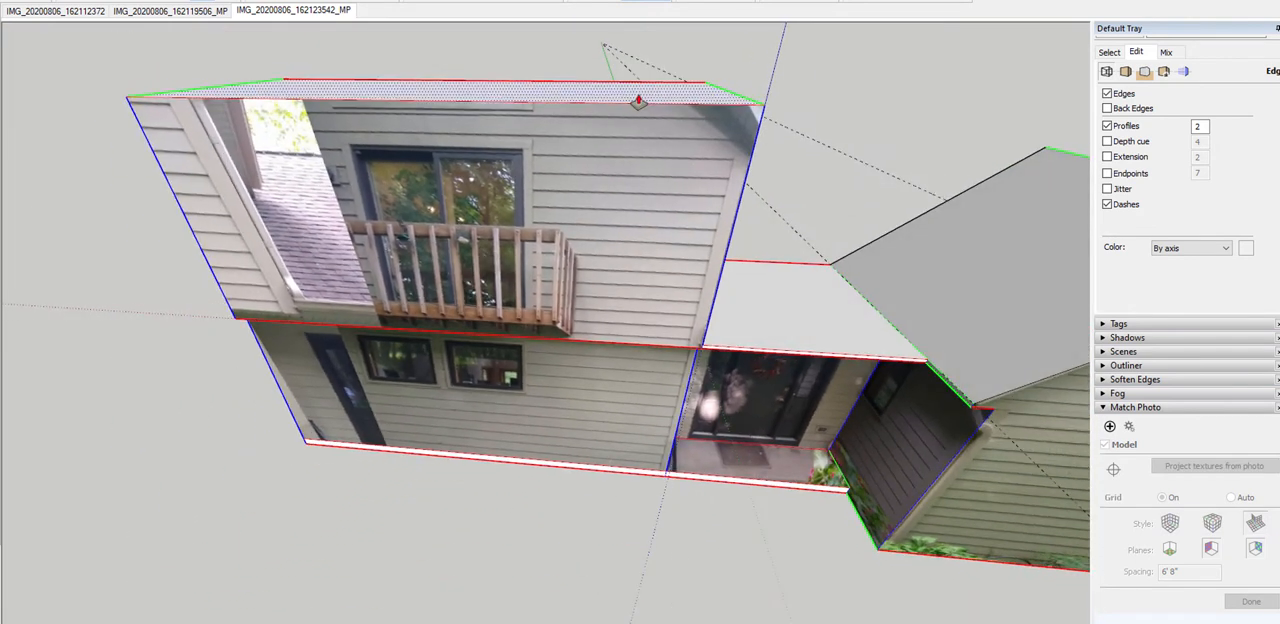
left_click(639, 98)
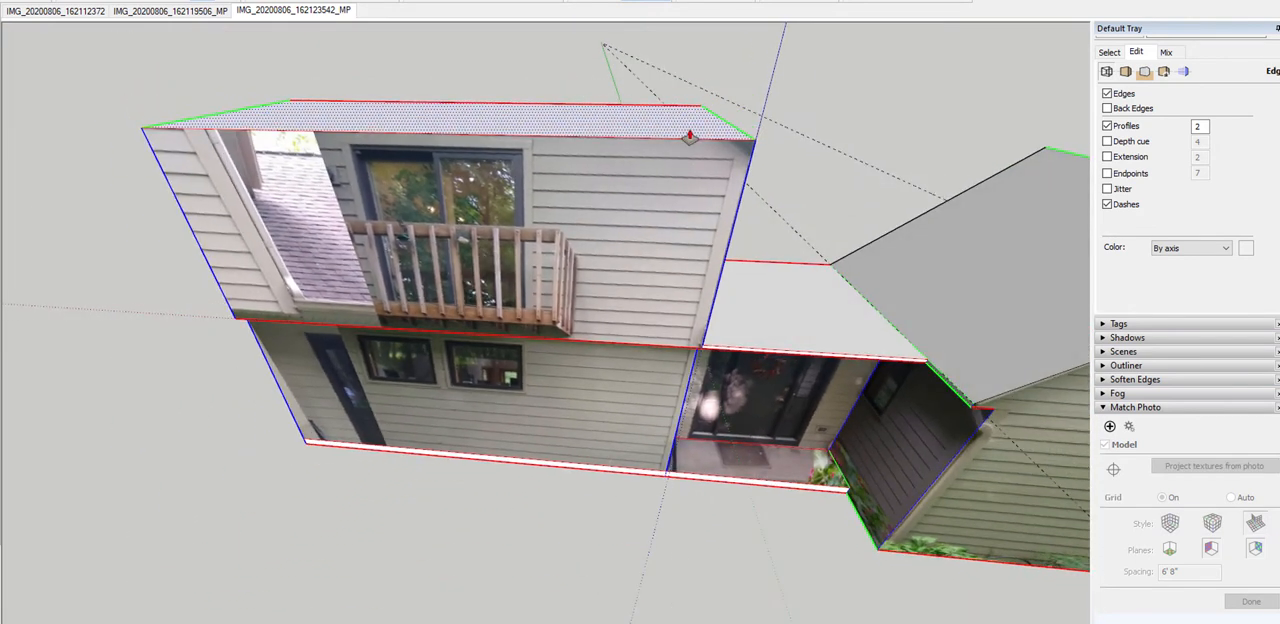
left_click(771, 157)
left_click(260, 12)
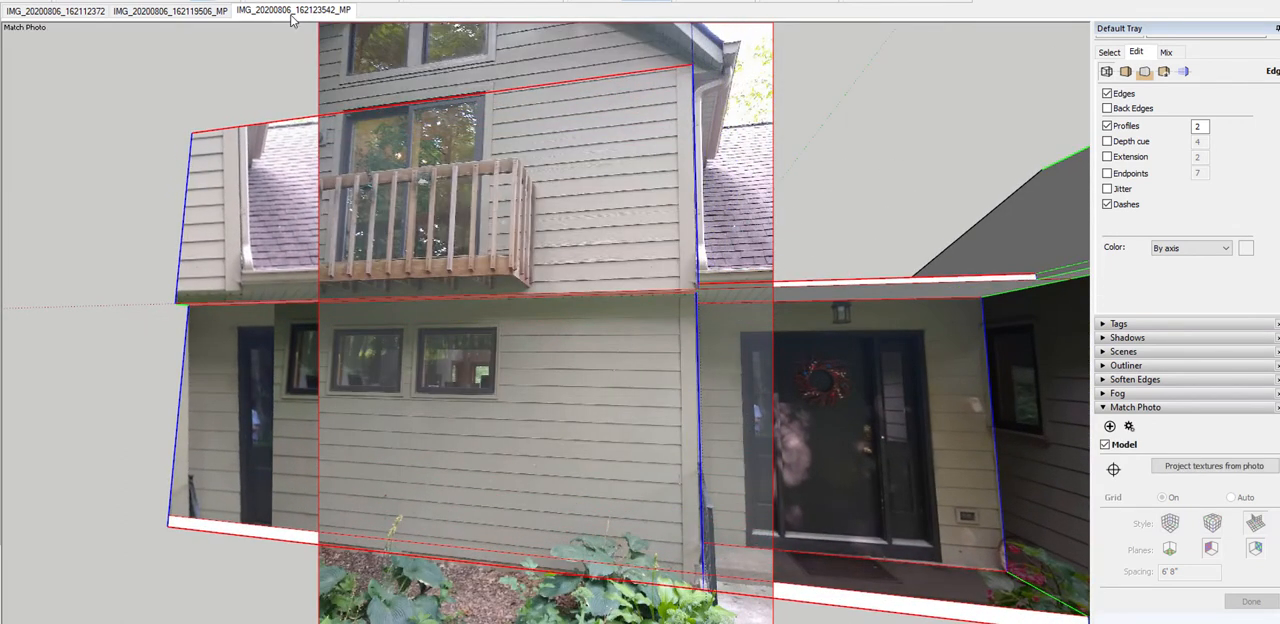
Raise the upper-storey block with Push/Pull and extend the added band past the side wall above the porch as an overhang
middle_click_drag(702, 86, 665, 160)
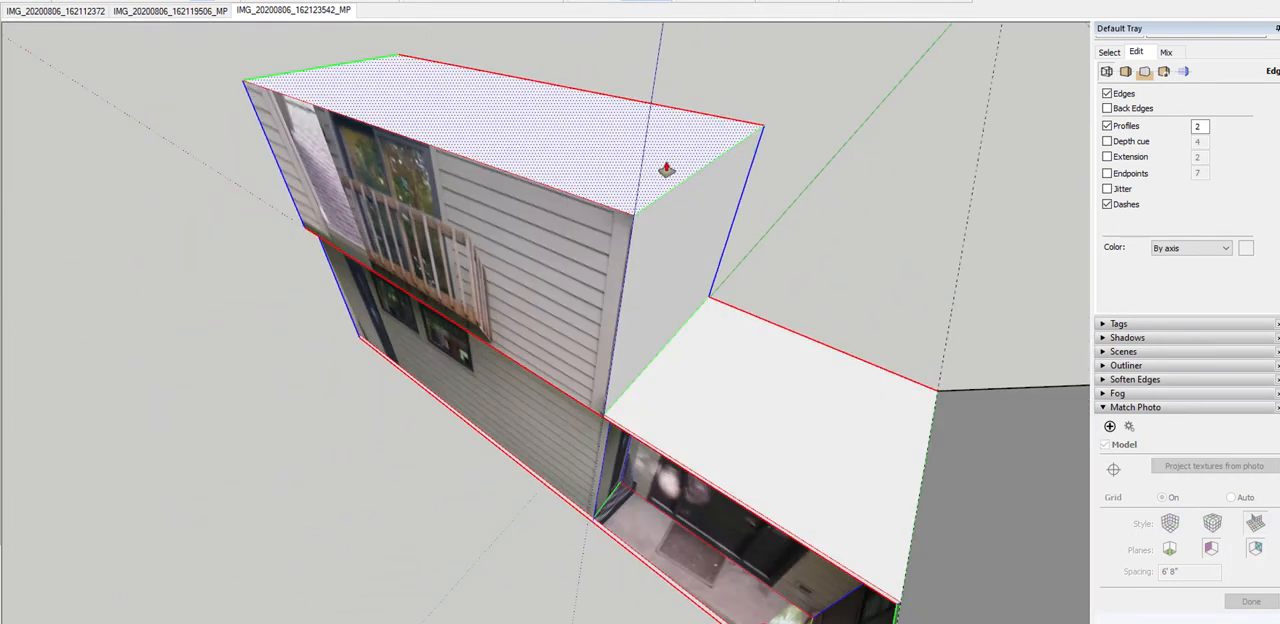
left_click_drag(666, 163, 724, 191)
middle_click_drag(671, 262, 688, 178)
Paint the blank front band with the photo texture sampled from the balcony wall and erase the edge dividing the two faces
key("b")
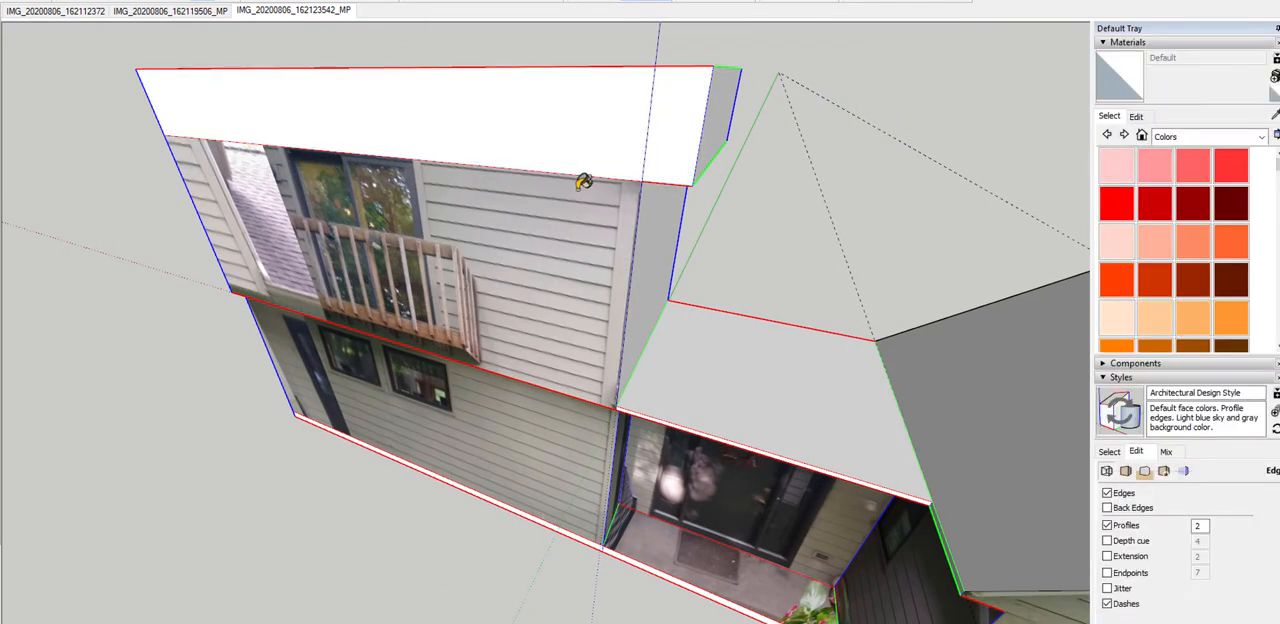
left_click(277, 11)
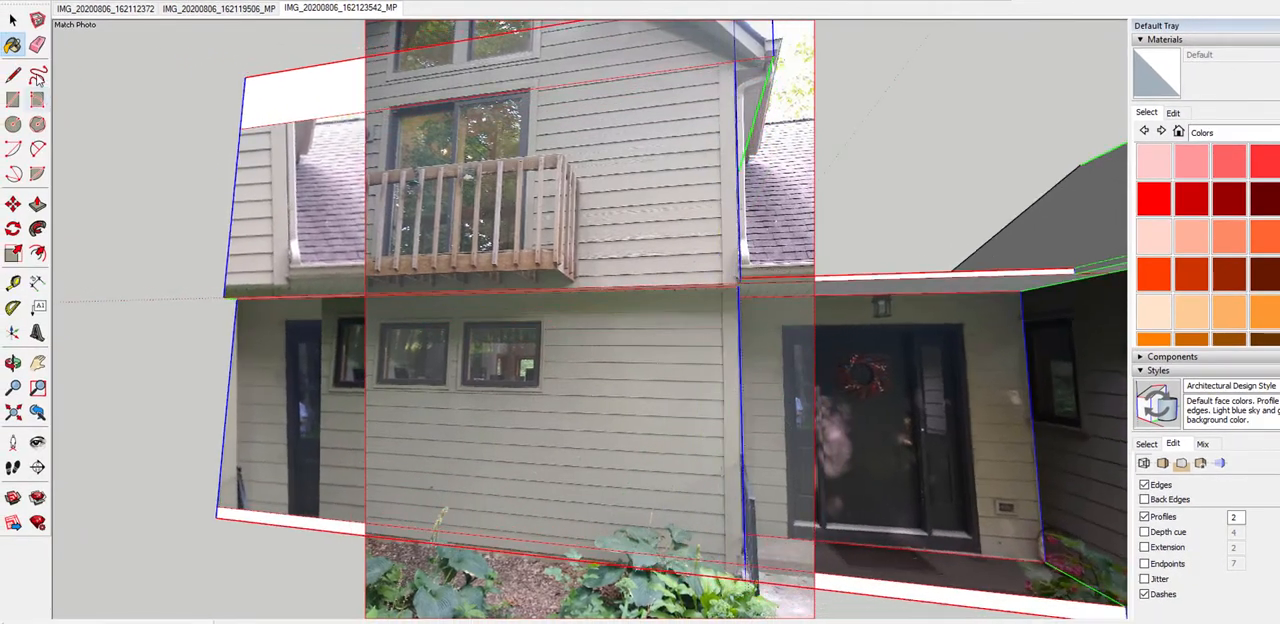
middle_click_drag(490, 130, 609, 216)
scroll(656, 198, "down", 4)
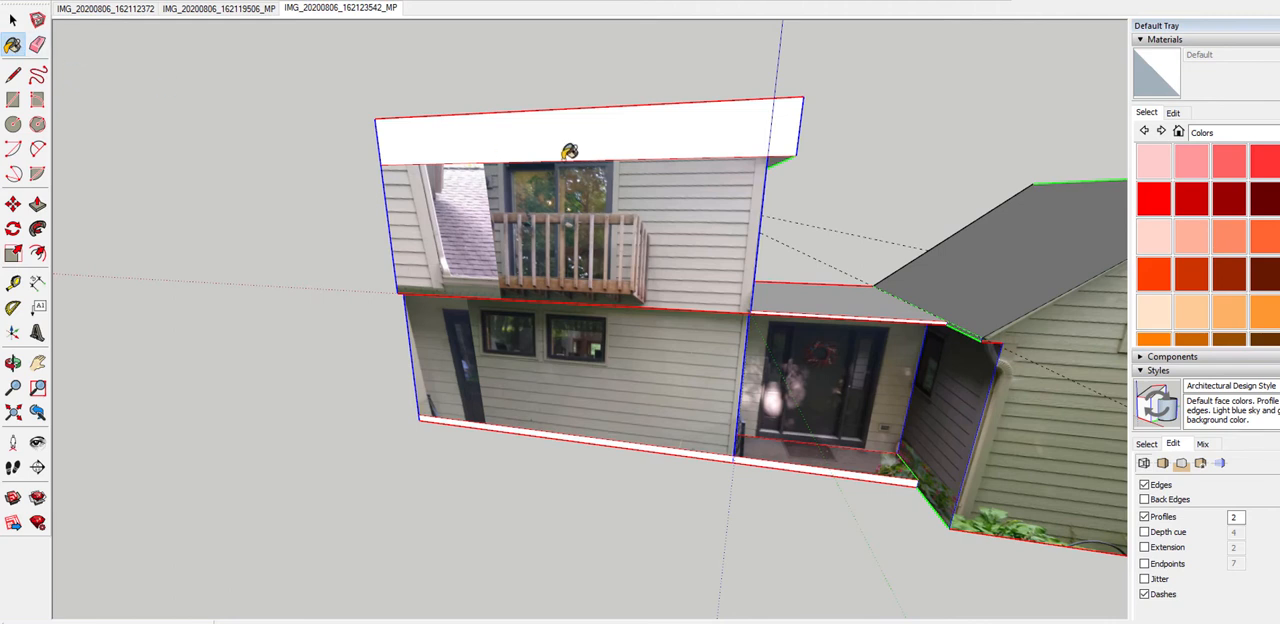
left_click(690, 187, "alt")
left_click(744, 132)
mouse_move(807, 124)
middle_mouse_down()
mouse_move(560, 140)
mouse_move(670, 142)
mouse_move(694, 119)
middle_mouse_up()
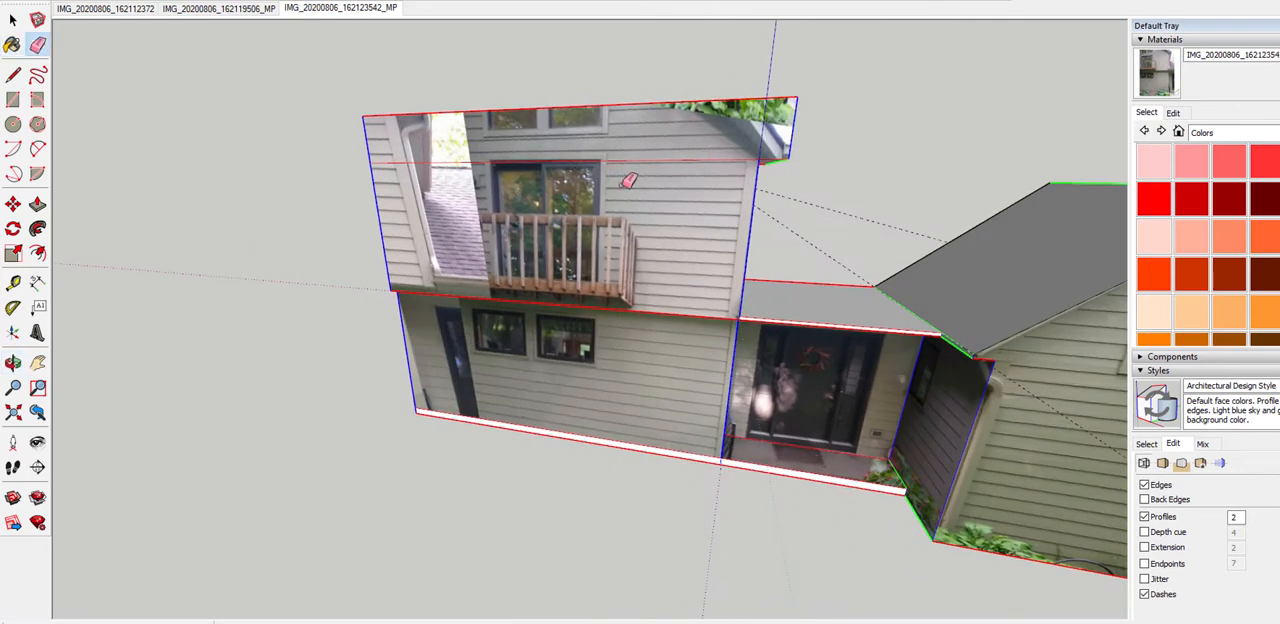
mouse_move(660, 149)
middle_mouse_down()
mouse_move(658, 132)
mouse_move(575, 140)
middle_mouse_up()
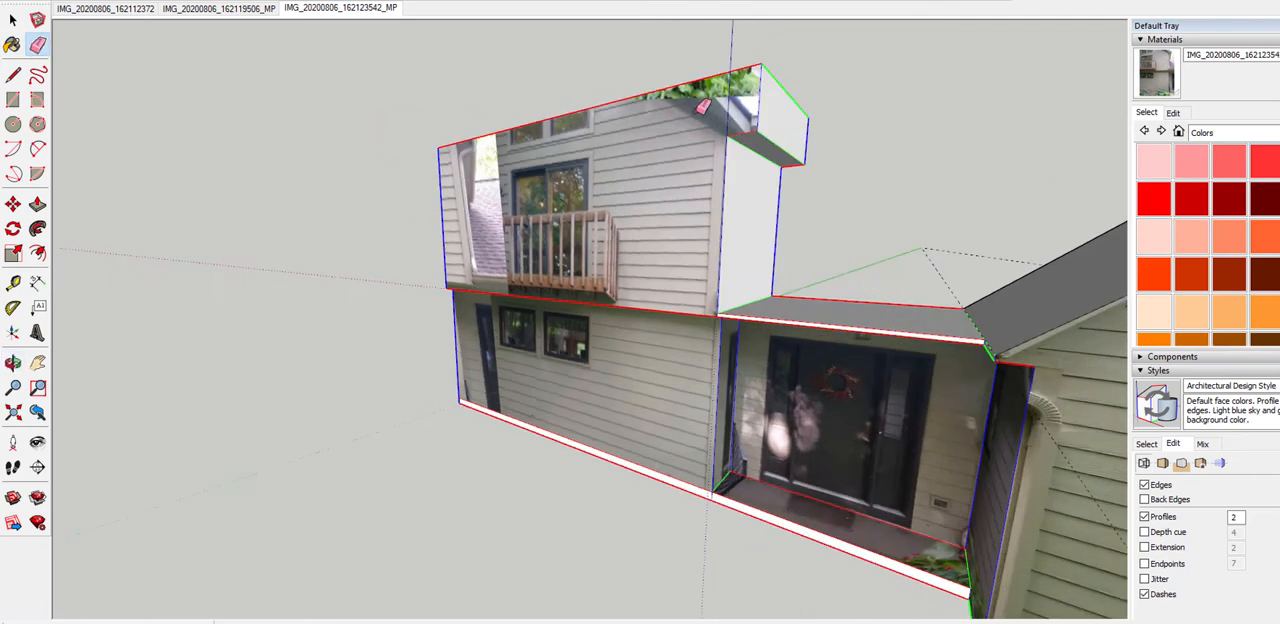
Lower the underside of the upper-storey overhang slightly with Push/Pull to match the eave in the photo texture
scroll(771, 157, "up", 4)
key("p")
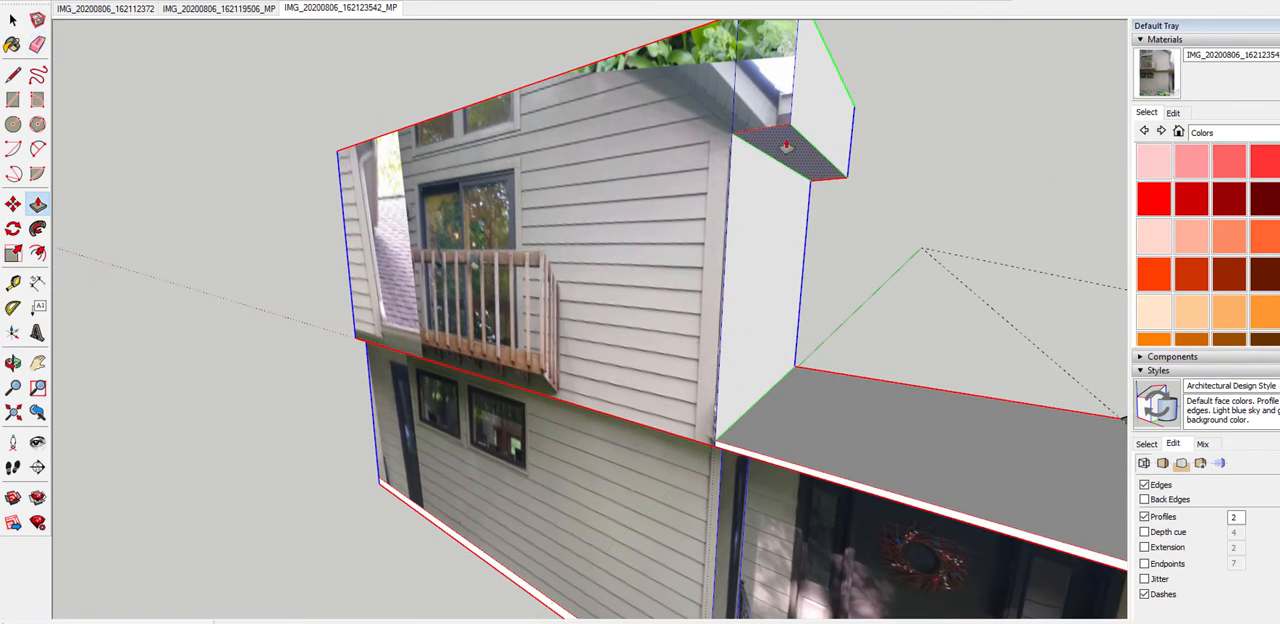
mouse_move(787, 149)
left_mouse_down()
mouse_move(802, 170)
mouse_move(808, 157)
left_mouse_up()
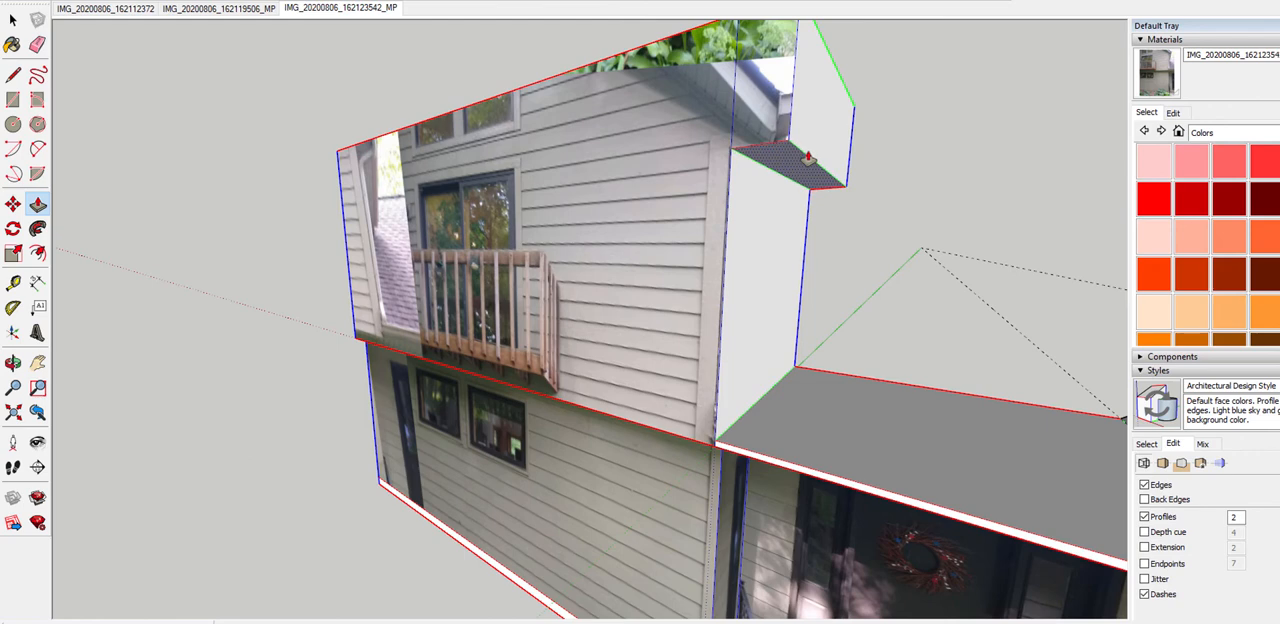
Measure the height of the sliding balcony door on the textured upper wall
scroll(677, 163, "down", 2)
middle_click_drag(677, 163, 774, 238)
scroll(774, 238, "down", 3)
scroll(598, 256, "up", 2)
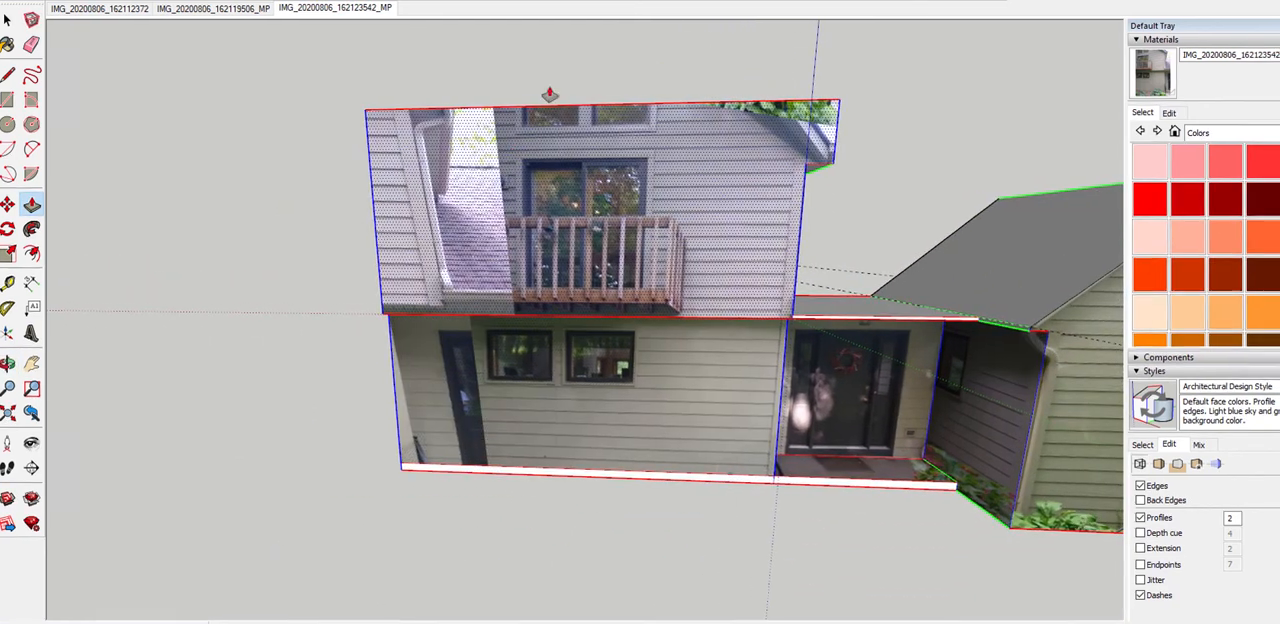
scroll(545, 140, "up", 3)
scroll(541, 172, "up", 2)
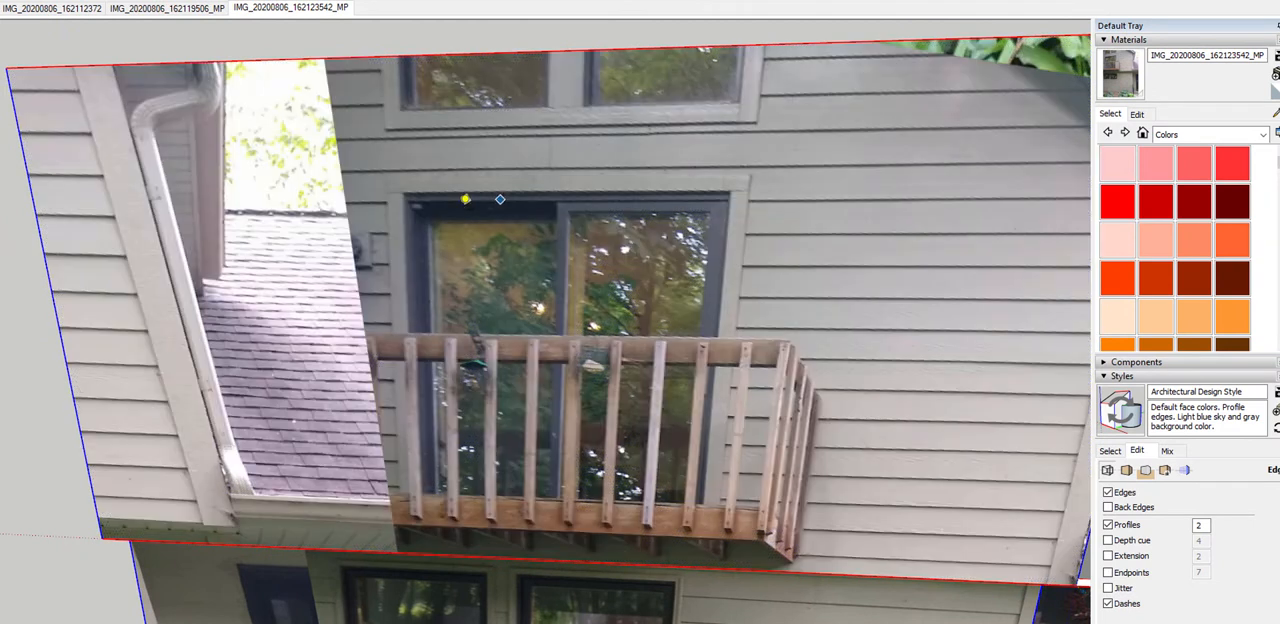
left_click(410, 198)
left_click(426, 499)
scroll(480, 254, "down", 5)
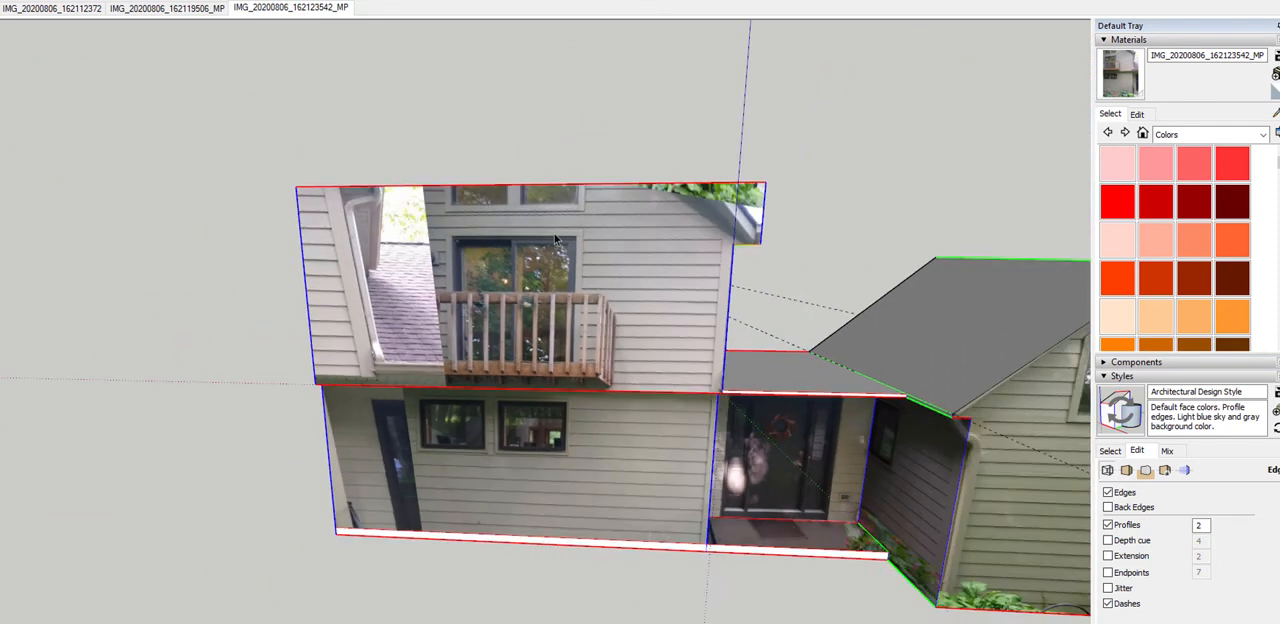
Reproject the third matched photo onto the upper balcony wall face, overwriting its existing material
middle_click_drag(609, 252, 620, 321)
left_click(599, 283)
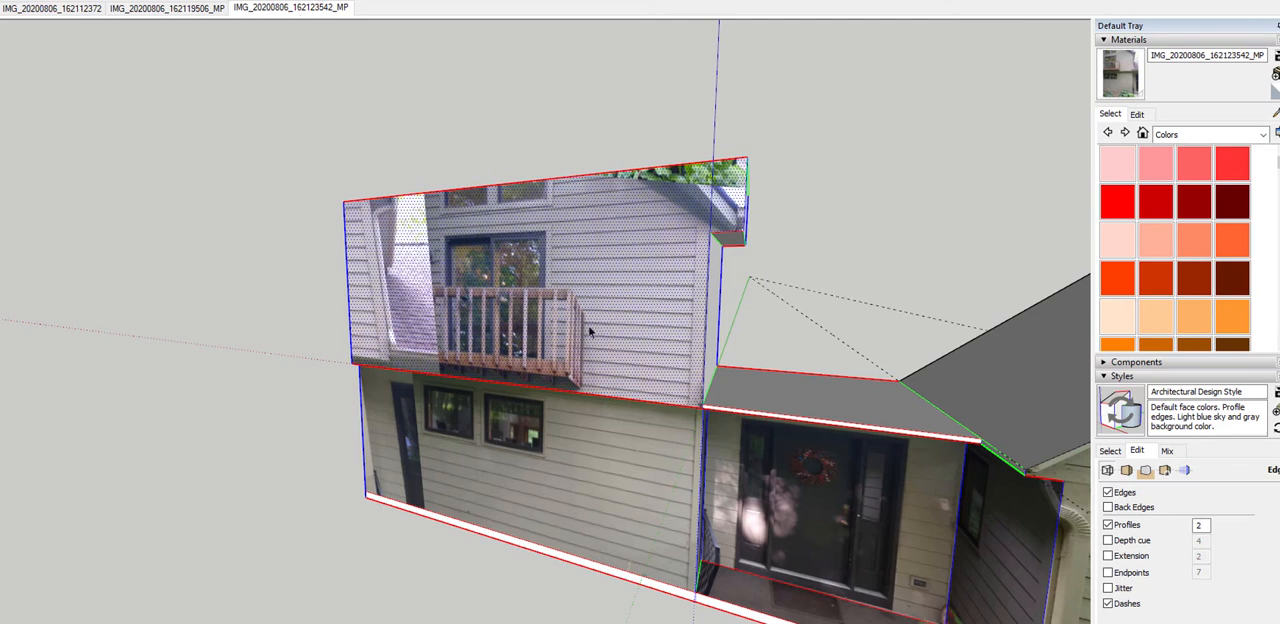
left_click(310, 20)
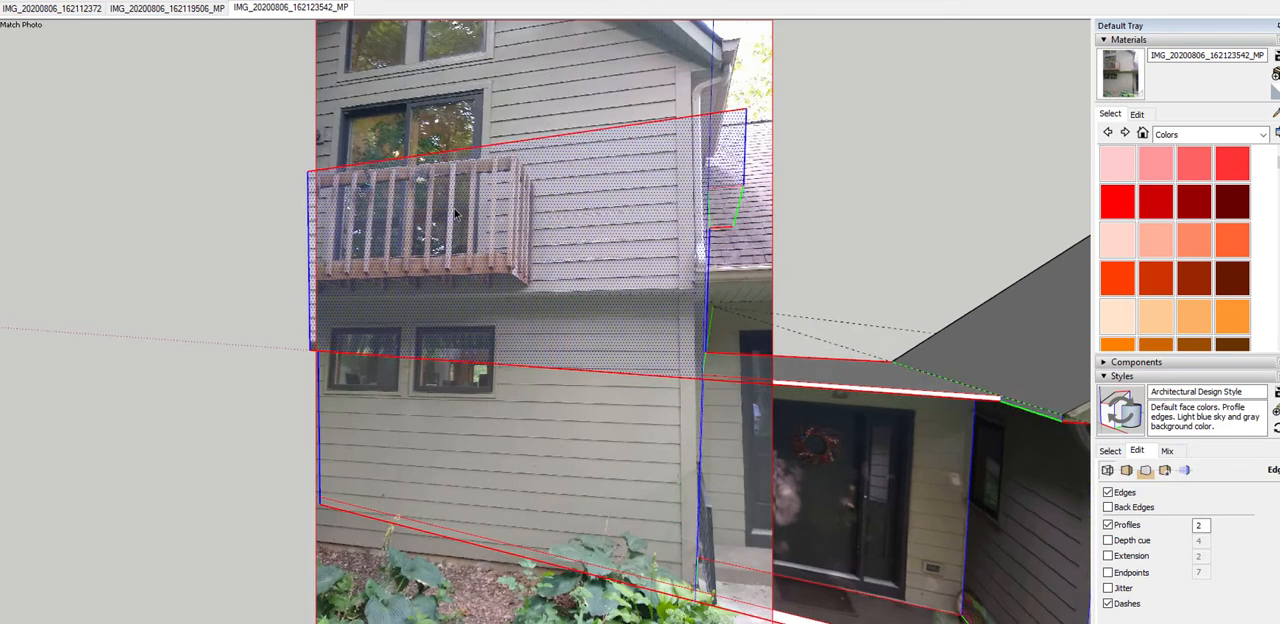
right_click(588, 214)
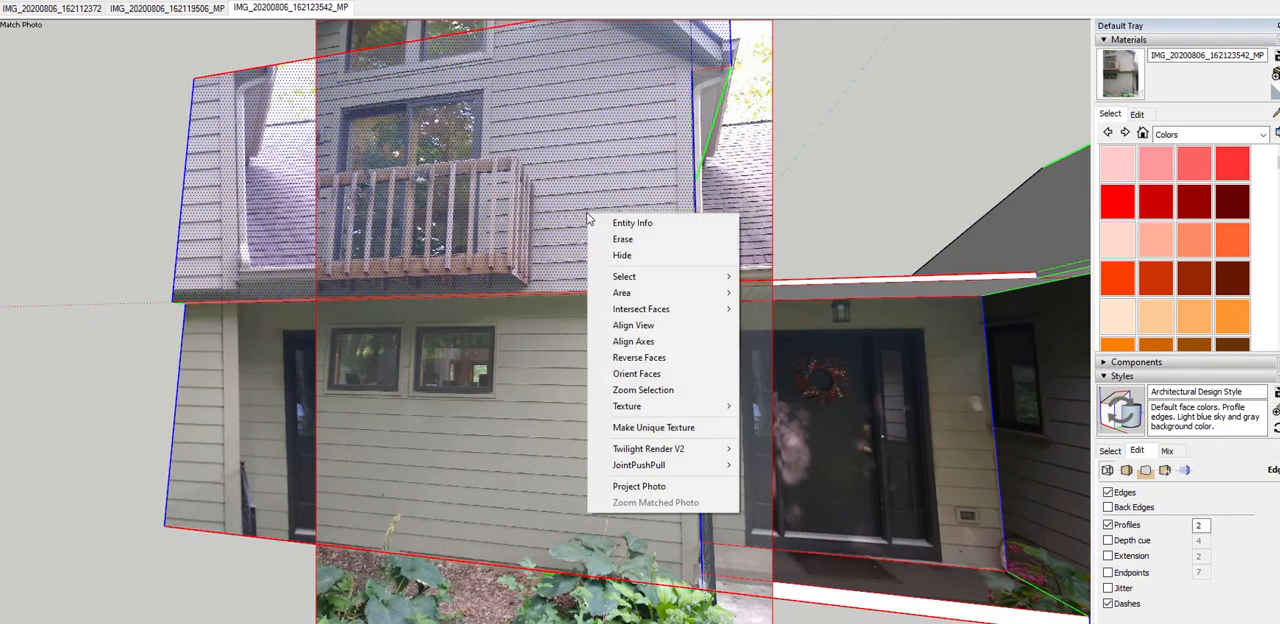
left_click(640, 486)
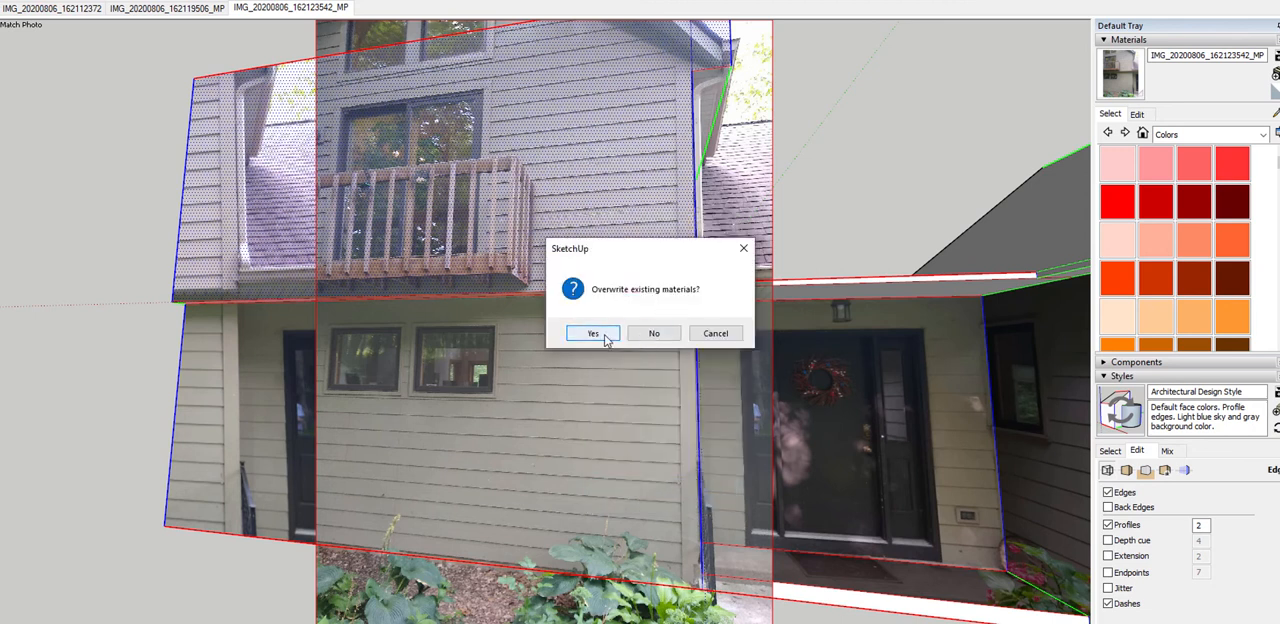
left_click(604, 337)
left_click(697, 335)
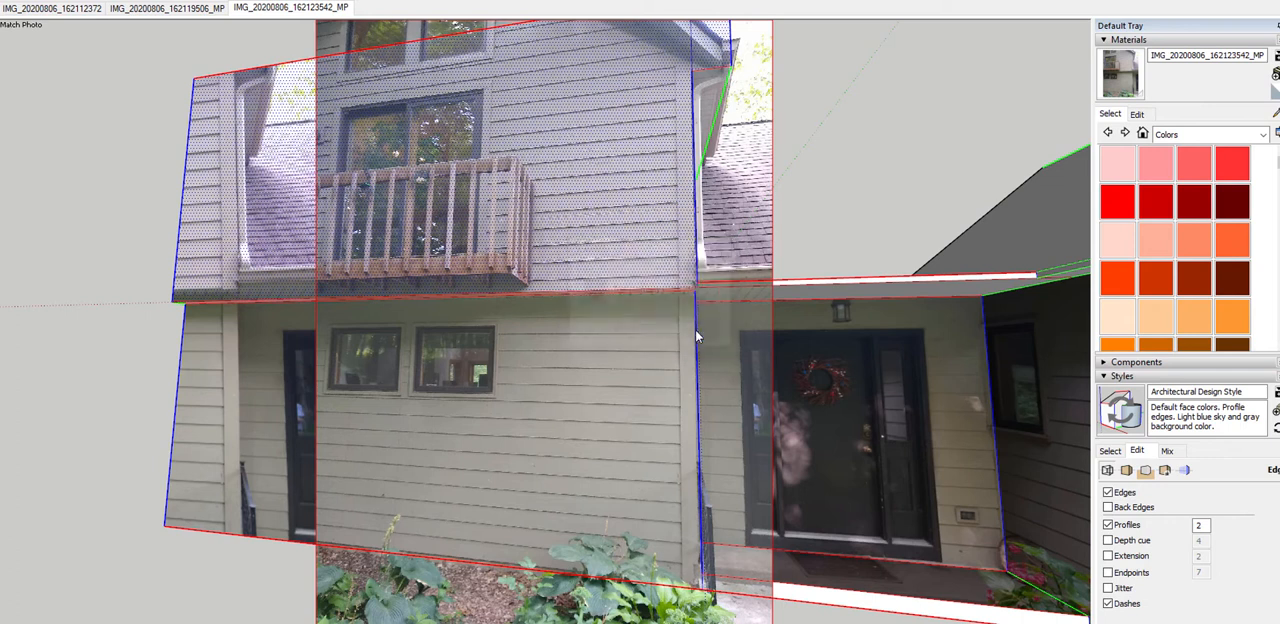
Undo the mistaken push of the upper front wall and raise the block's top face with Push/Pull well above the upper windows
scroll(559, 352, "down", 4)
middle_click_drag(559, 354, 677, 554)
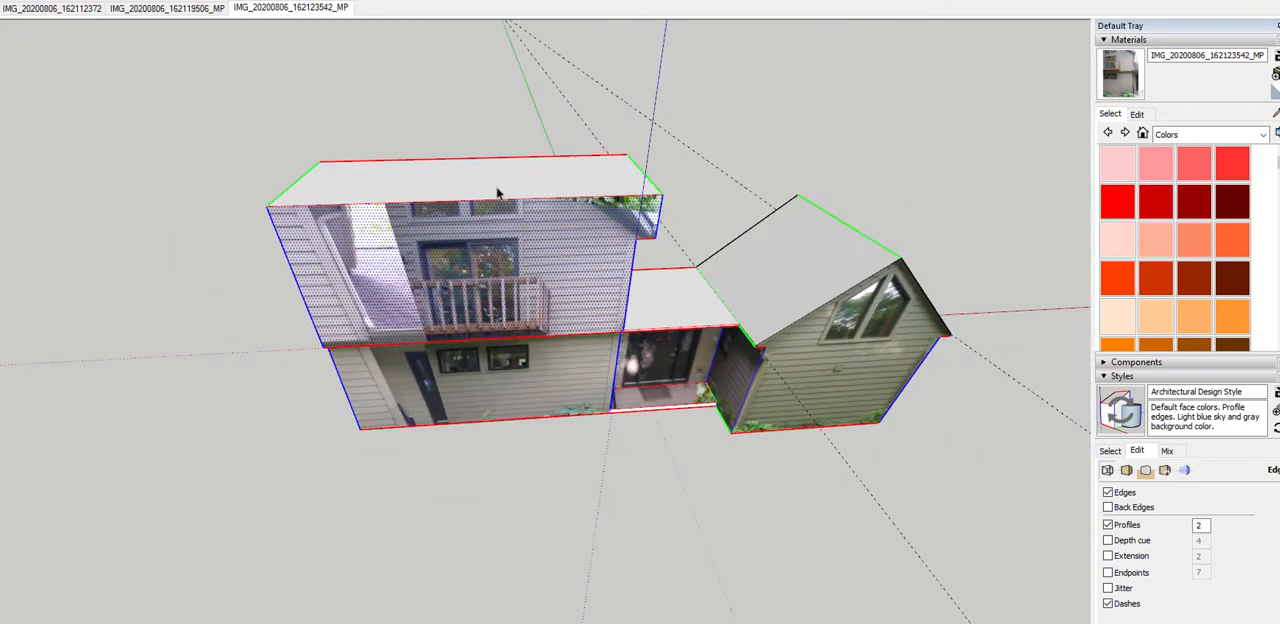
left_click(495, 196)
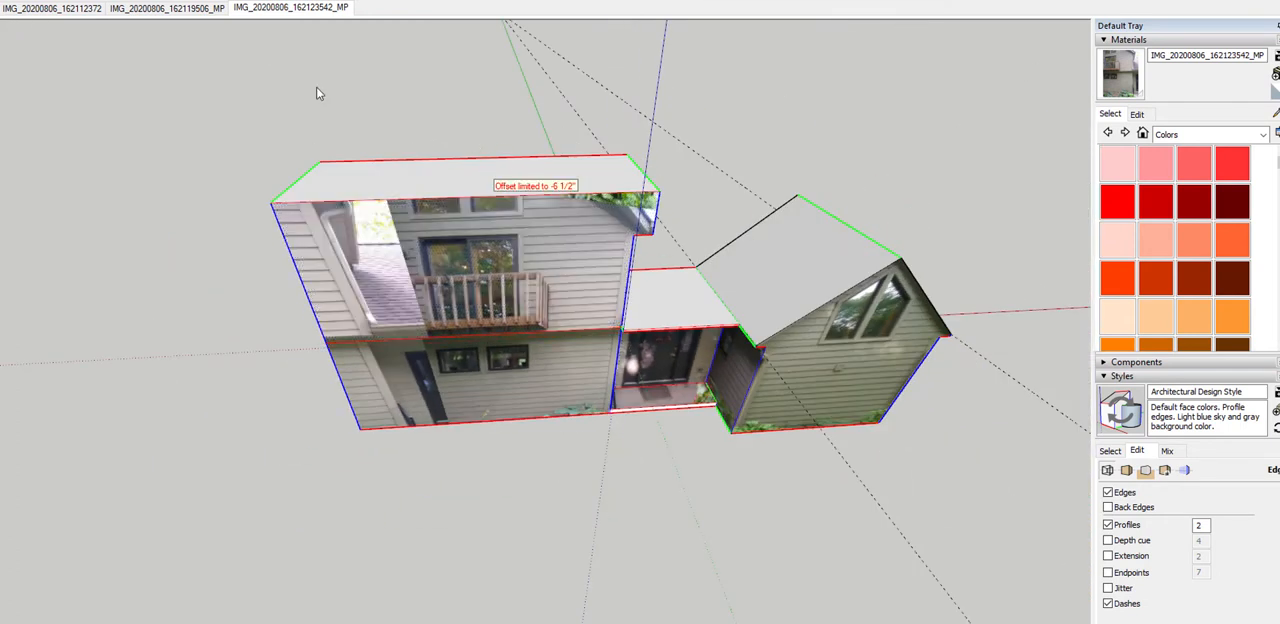
key("ctrl+z")
left_click(465, 185)
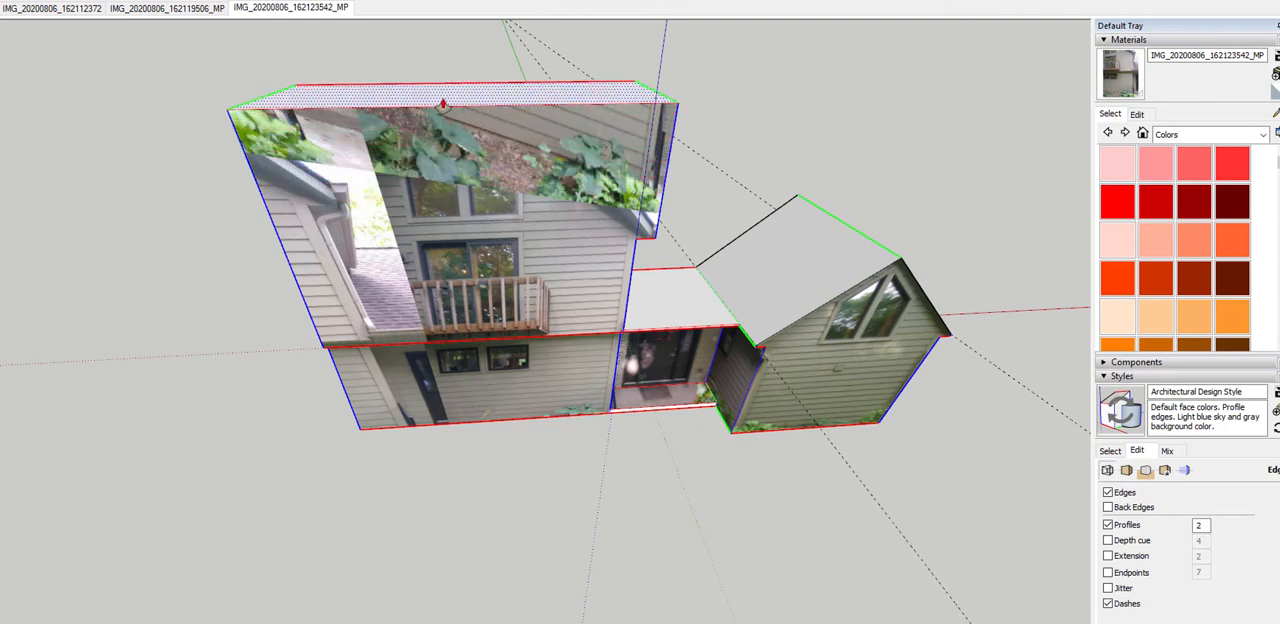
middle_click_drag(443, 104, 660, 272)
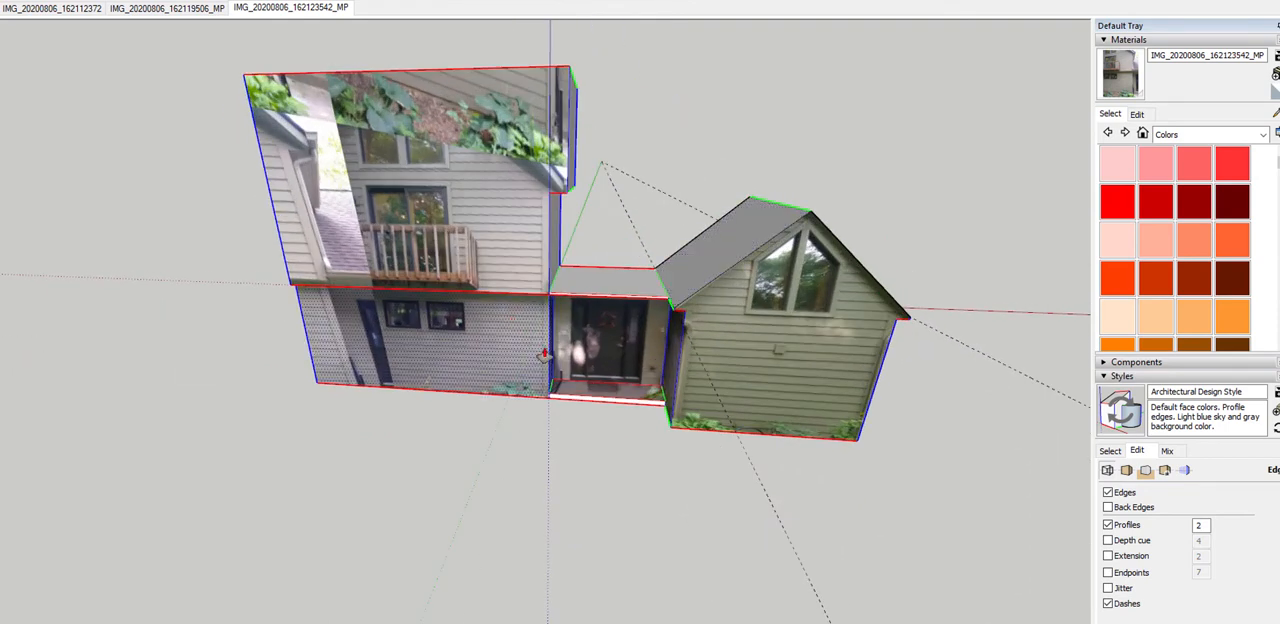
middle_click_drag(438, 435, 400, 220)
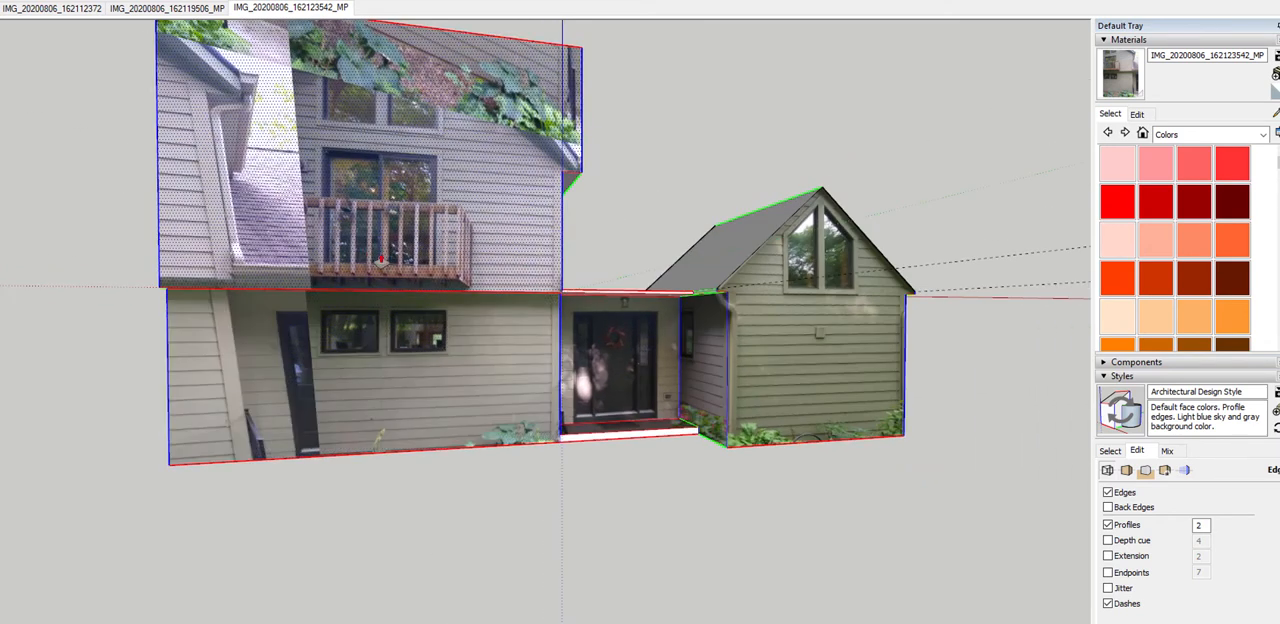
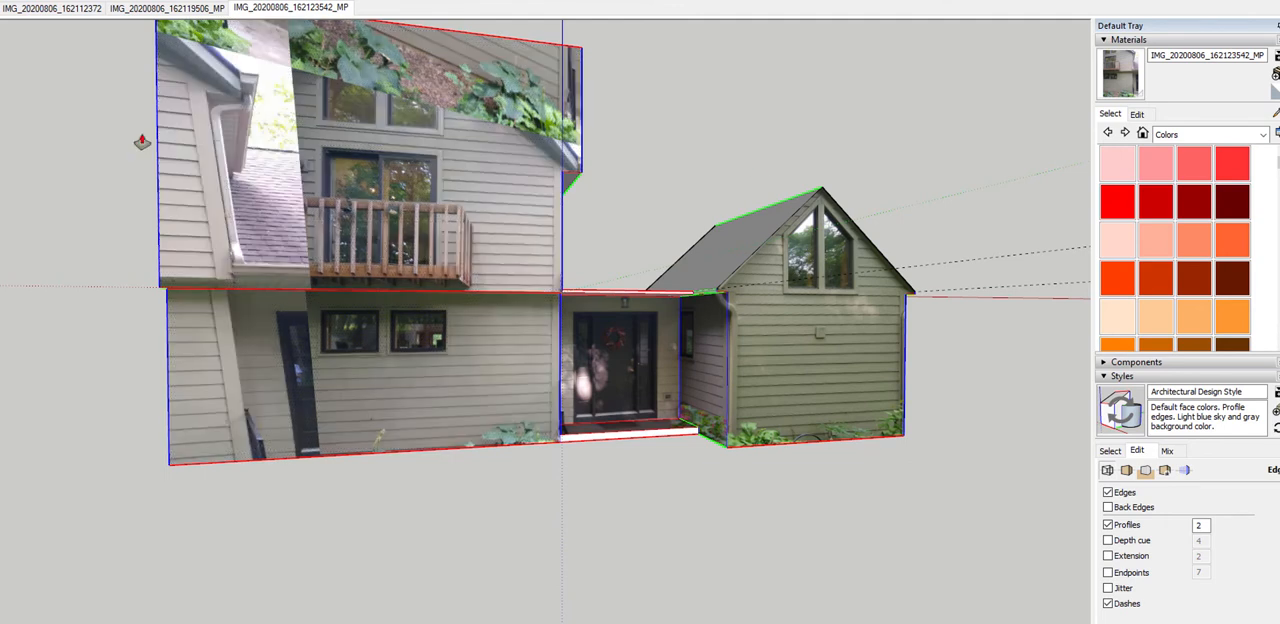
Measure the width and height of the sliding balcony door on the textured upper wall
scroll(296, 100, "up", 5)
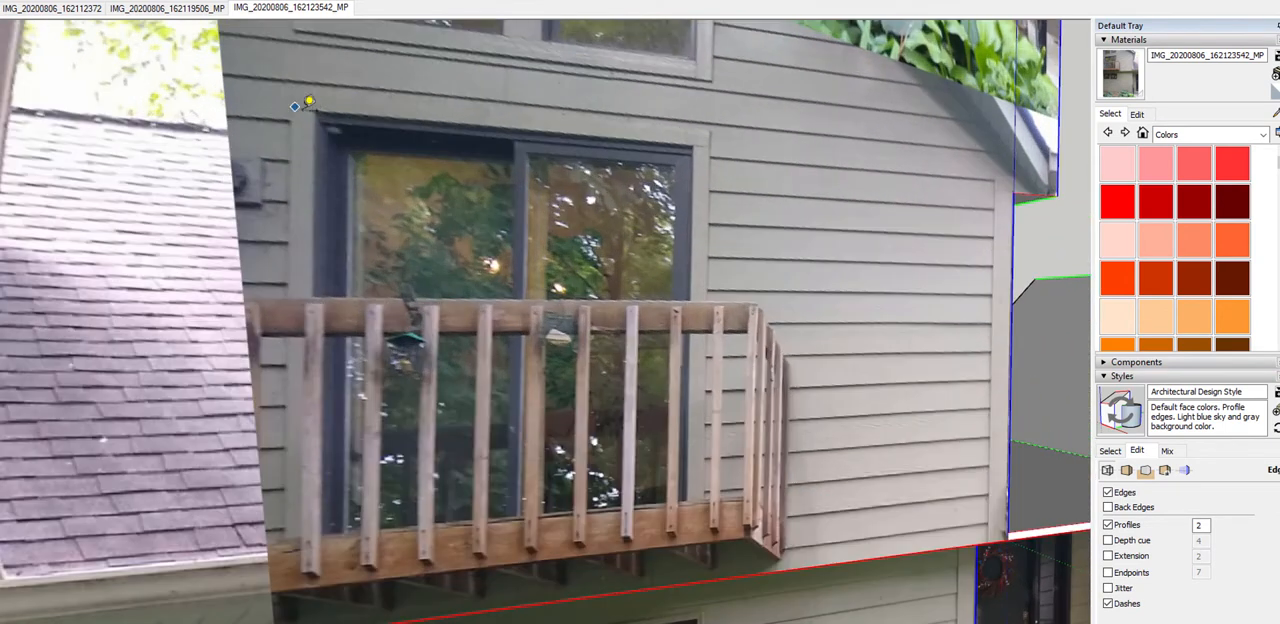
left_click(333, 115)
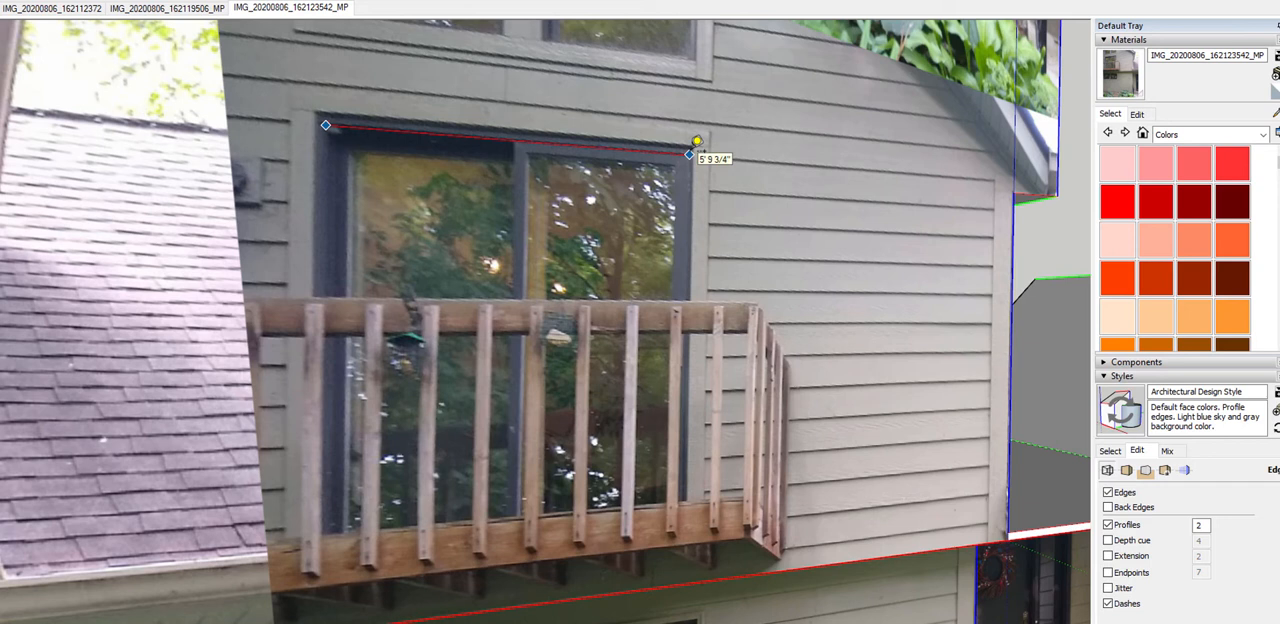
scroll(662, 160, "down", 3)
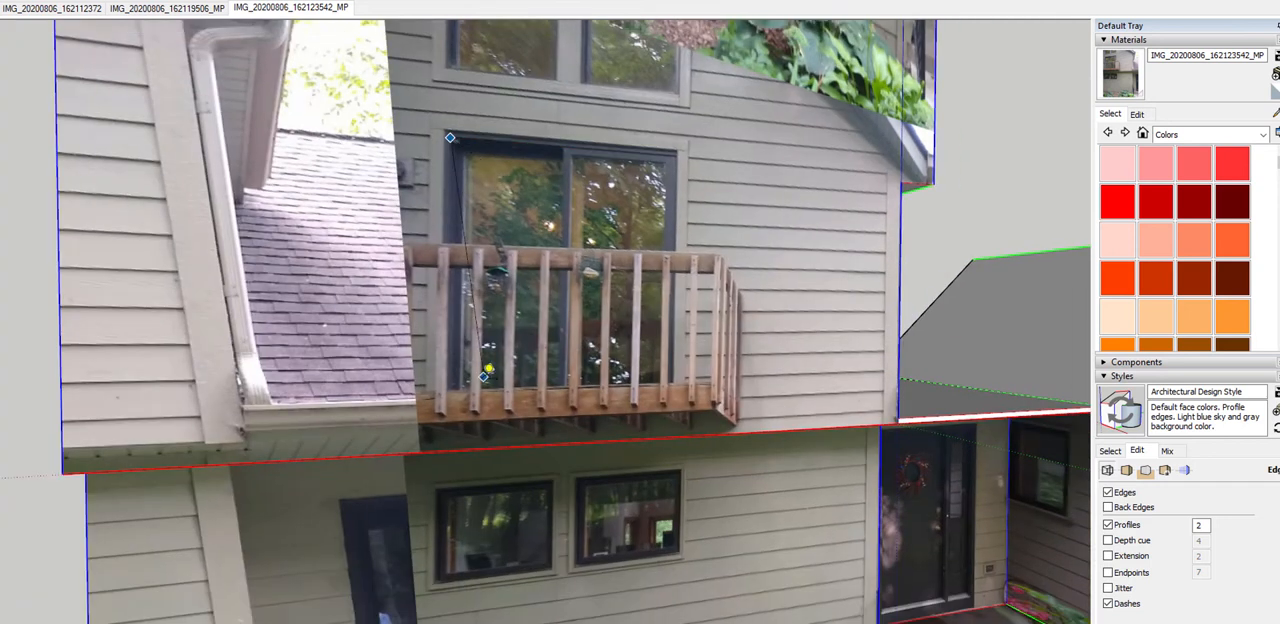
scroll(445, 406, "up", 3)
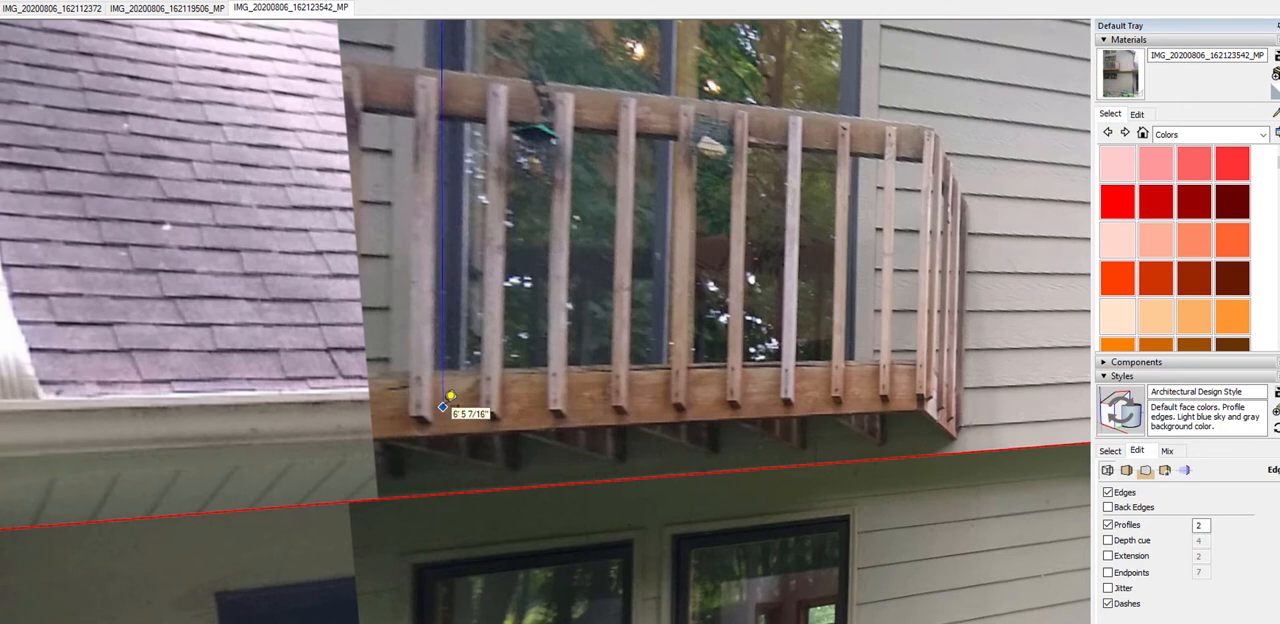
scroll(444, 406, "down", 1)
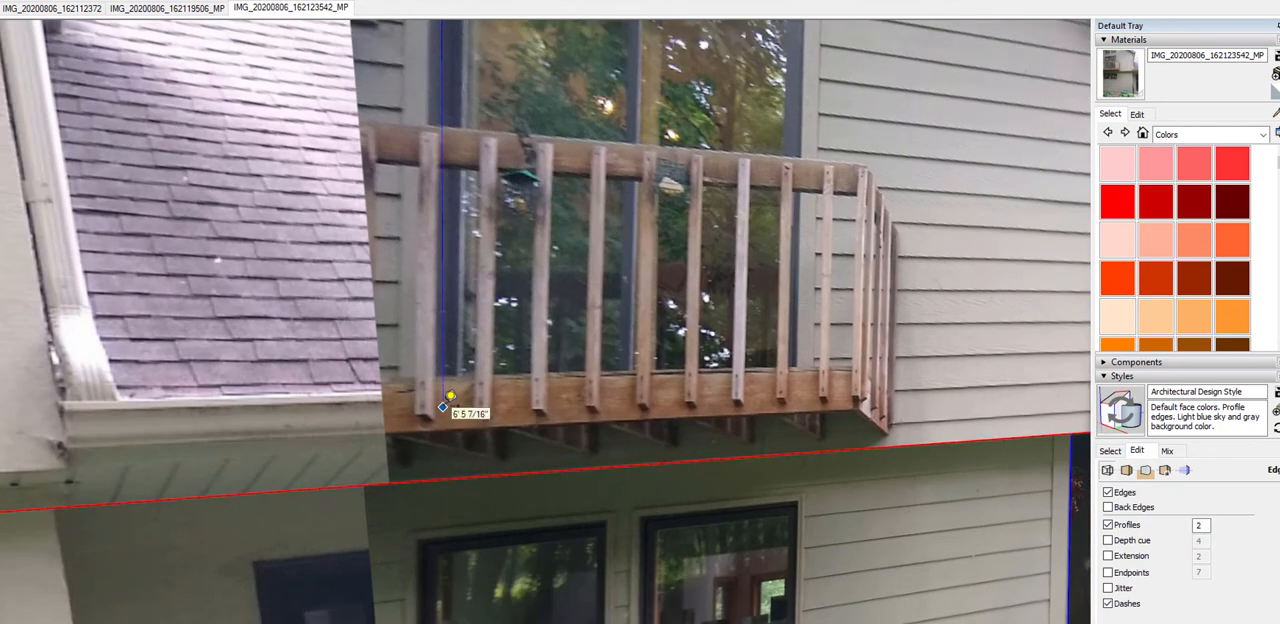
scroll(444, 406, "down", 3)
scroll(404, 311, "down", 2)
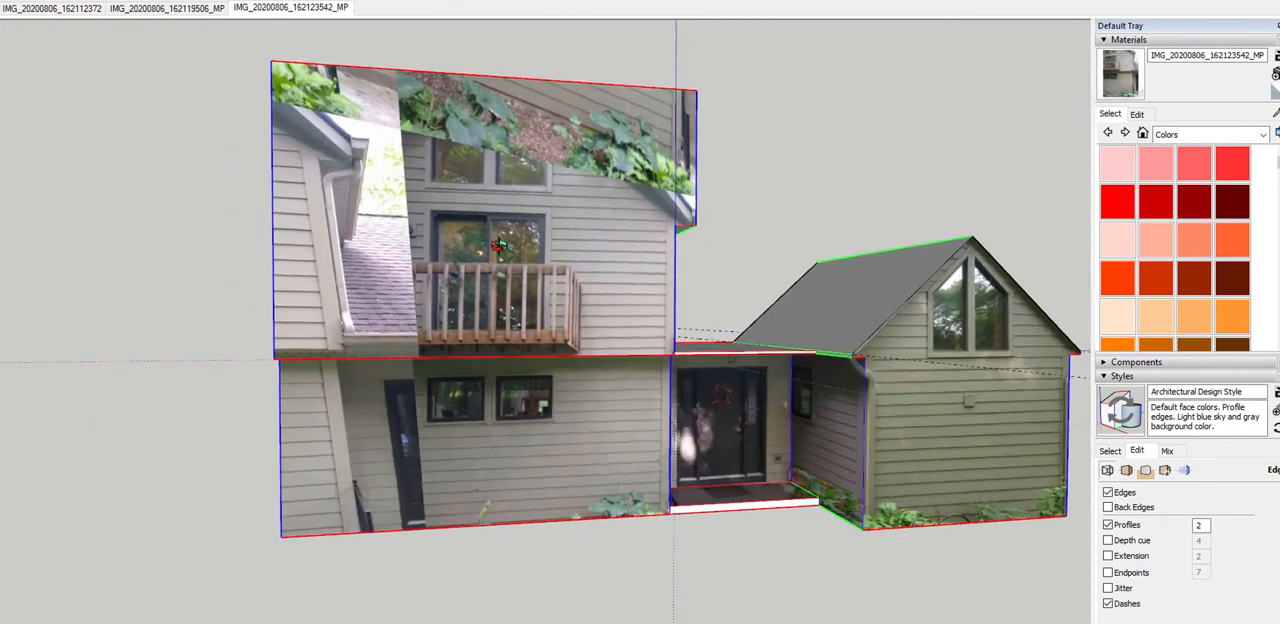
middle_click_drag(499, 245, 463, 246)
middle_click_drag(751, 260, 436, 198)
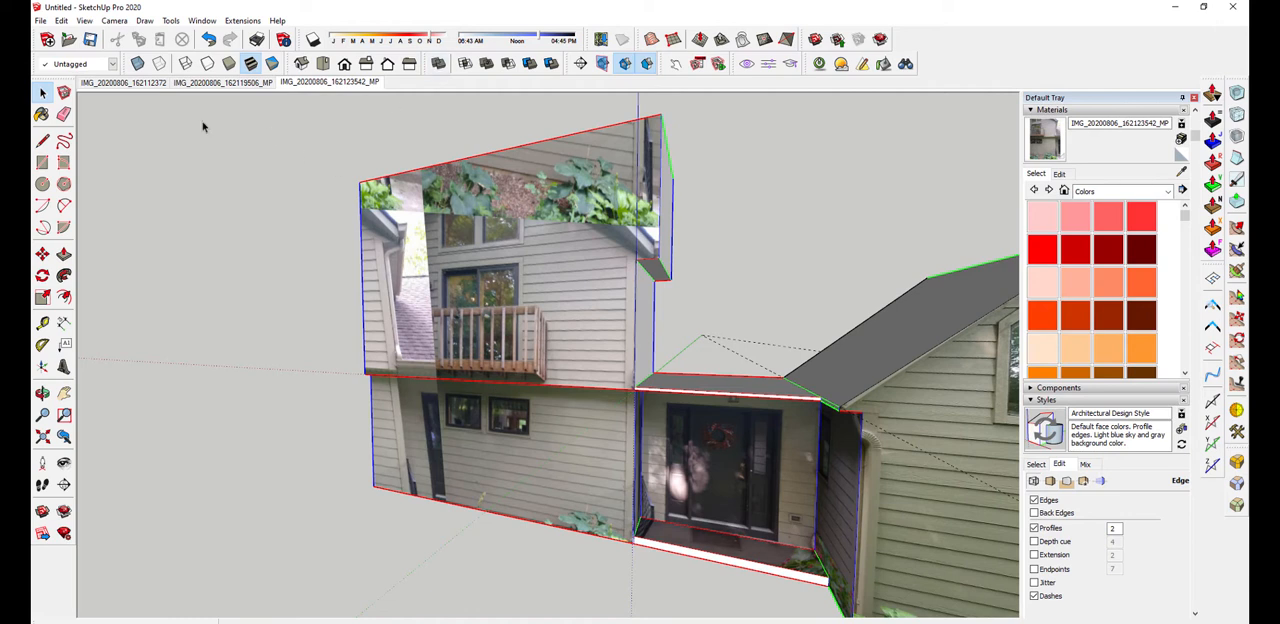
left_click(40, 21)
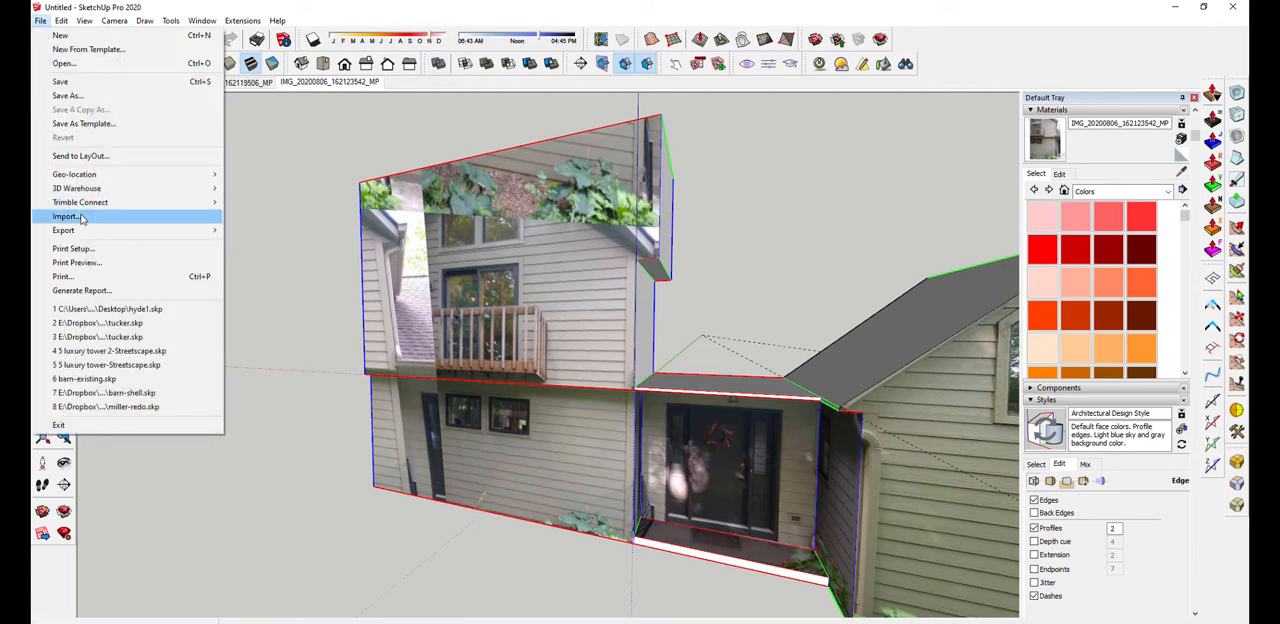
left_click(113, 216)
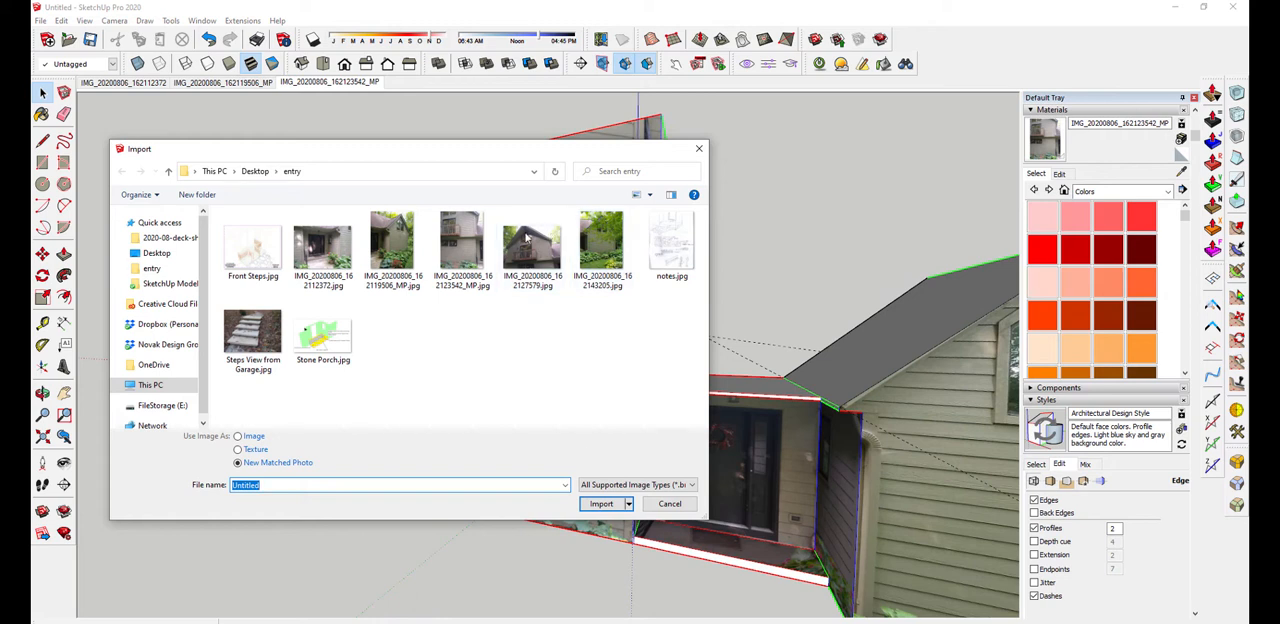
left_click_drag(501, 146, 239, 157)
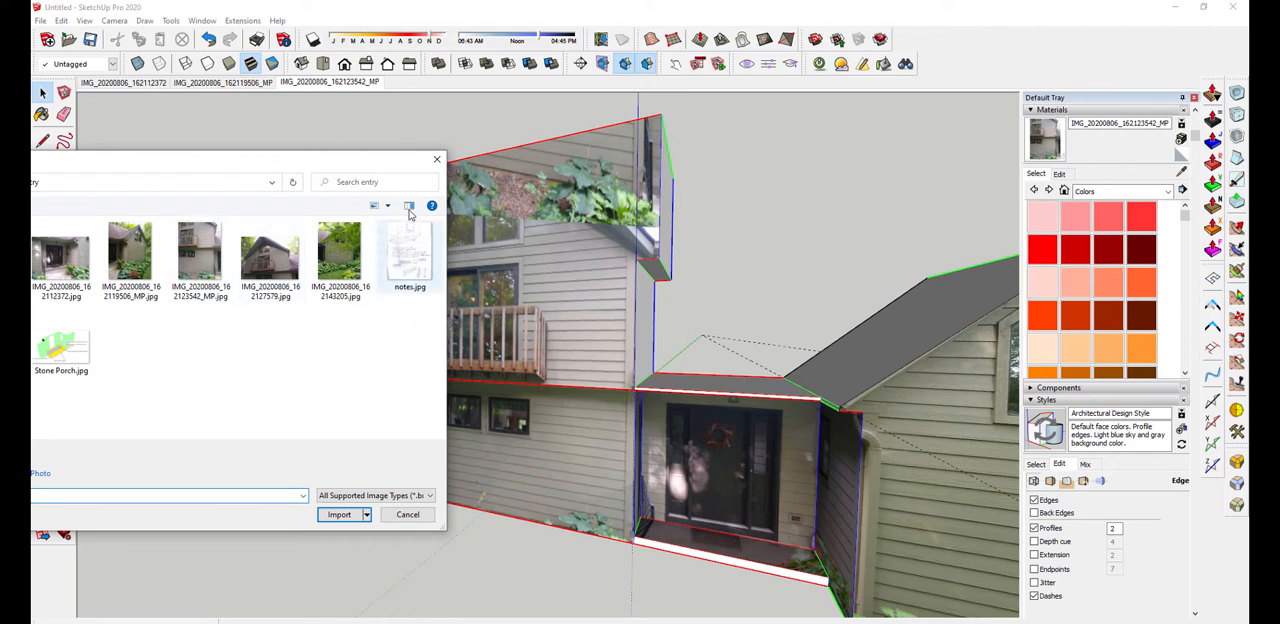
left_click_drag(259, 168, 447, 168)
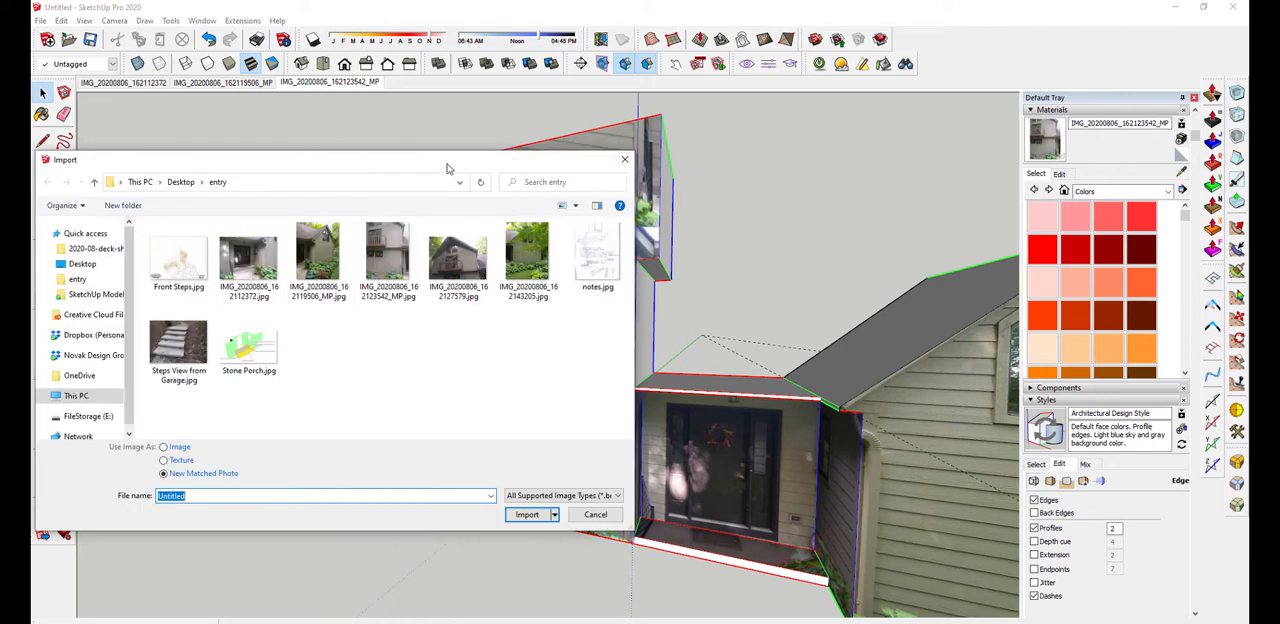
left_click(595, 515)
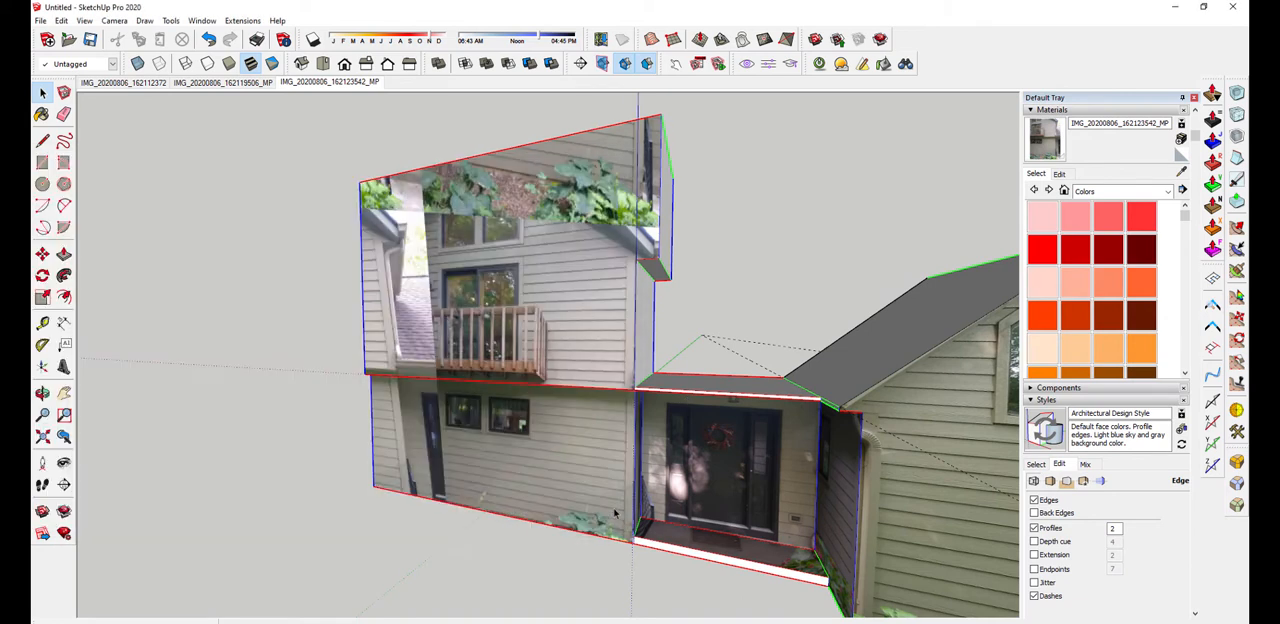
Import IMG_20200806_162127579.jpg from the entry folder as a new matched photo
middle_click_drag(613, 507, 628, 320)
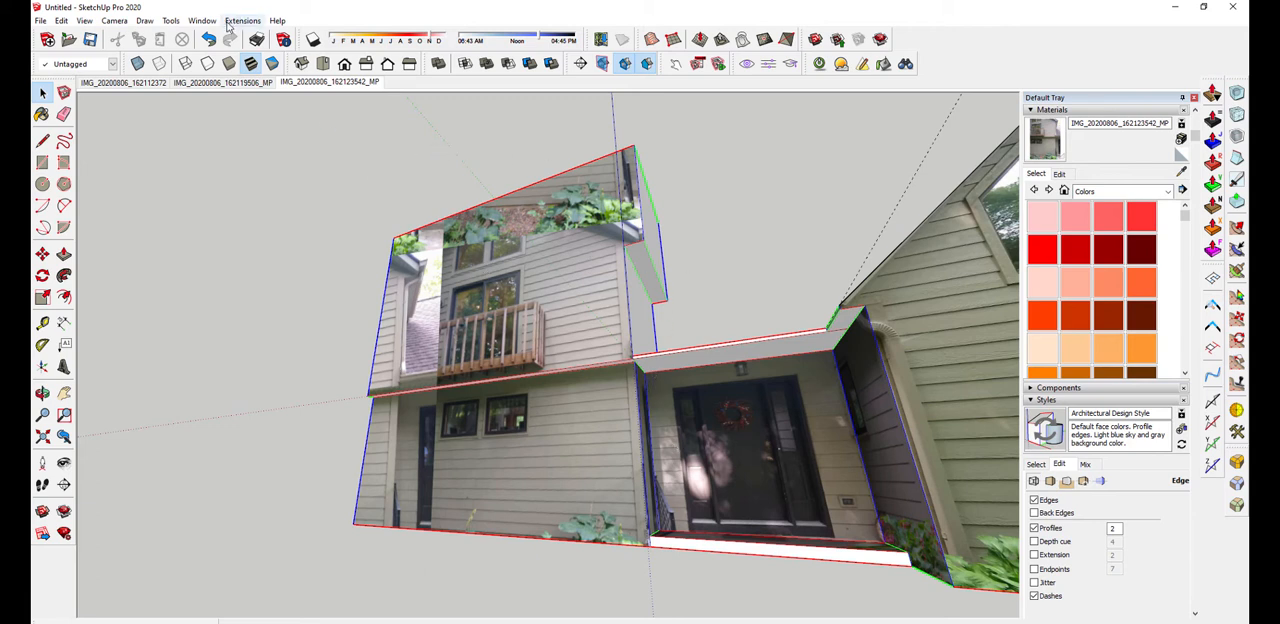
left_click(41, 21)
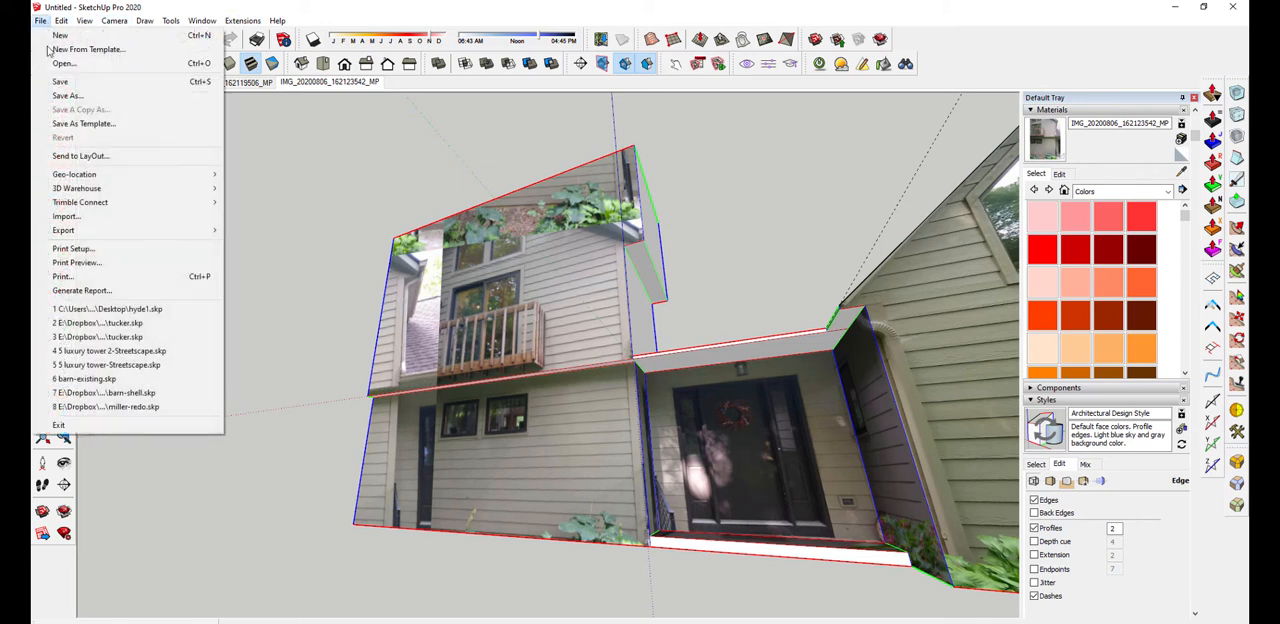
left_click(97, 220)
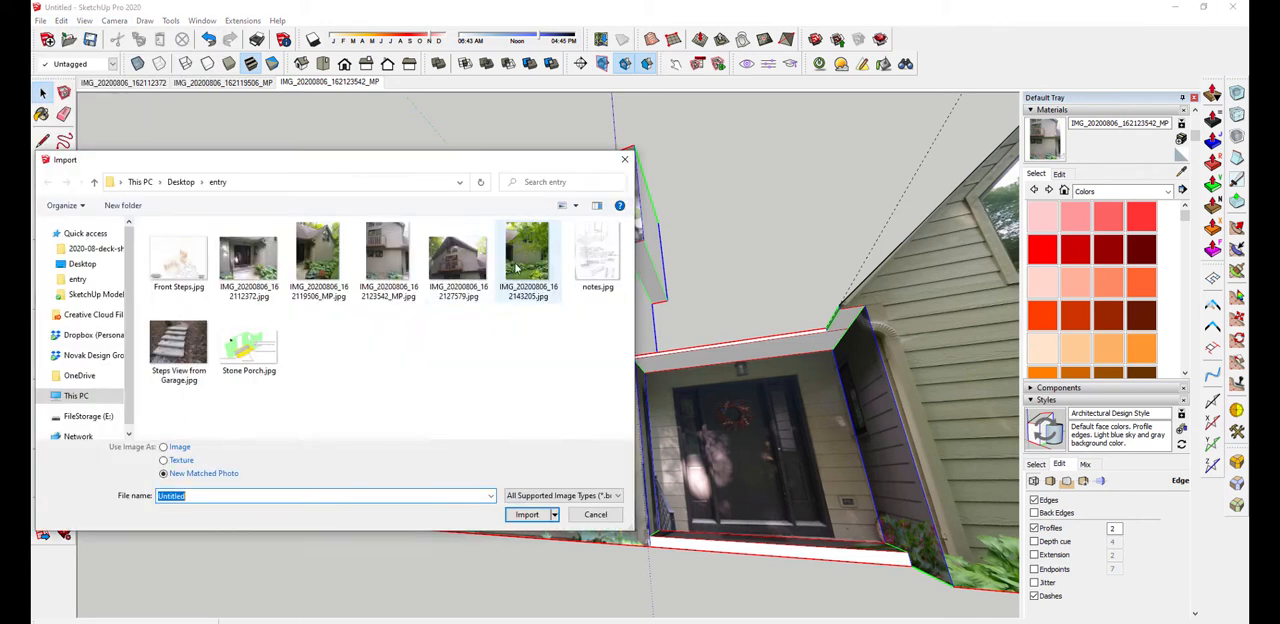
left_click(480, 268)
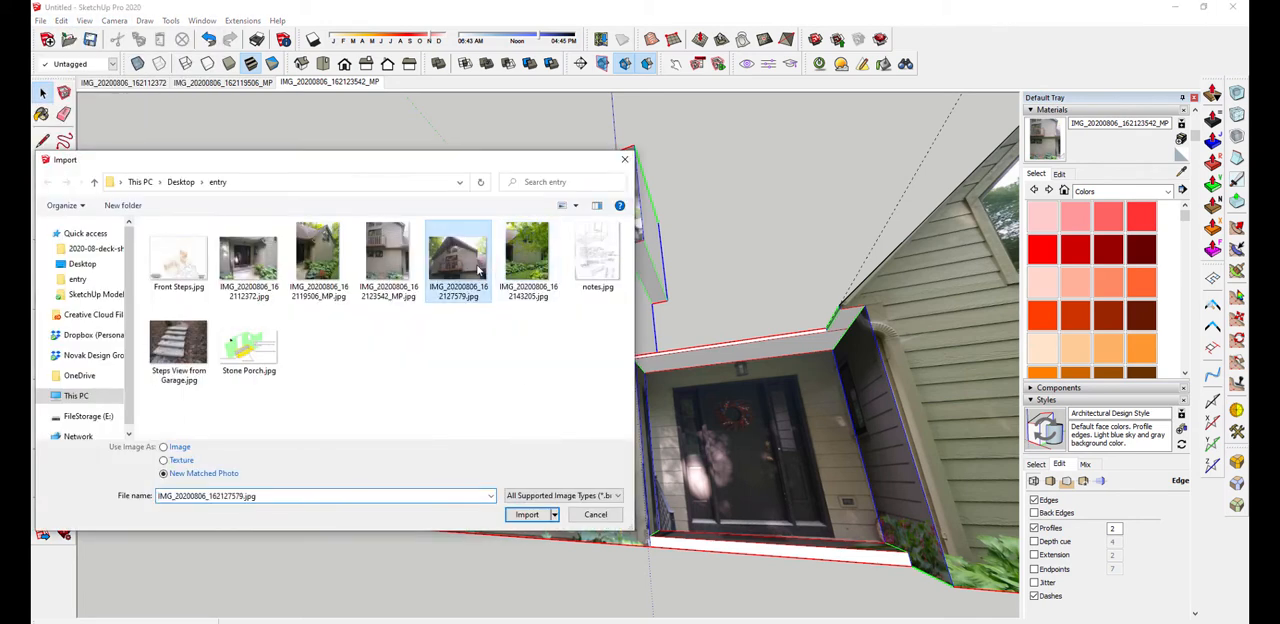
left_click(527, 514)
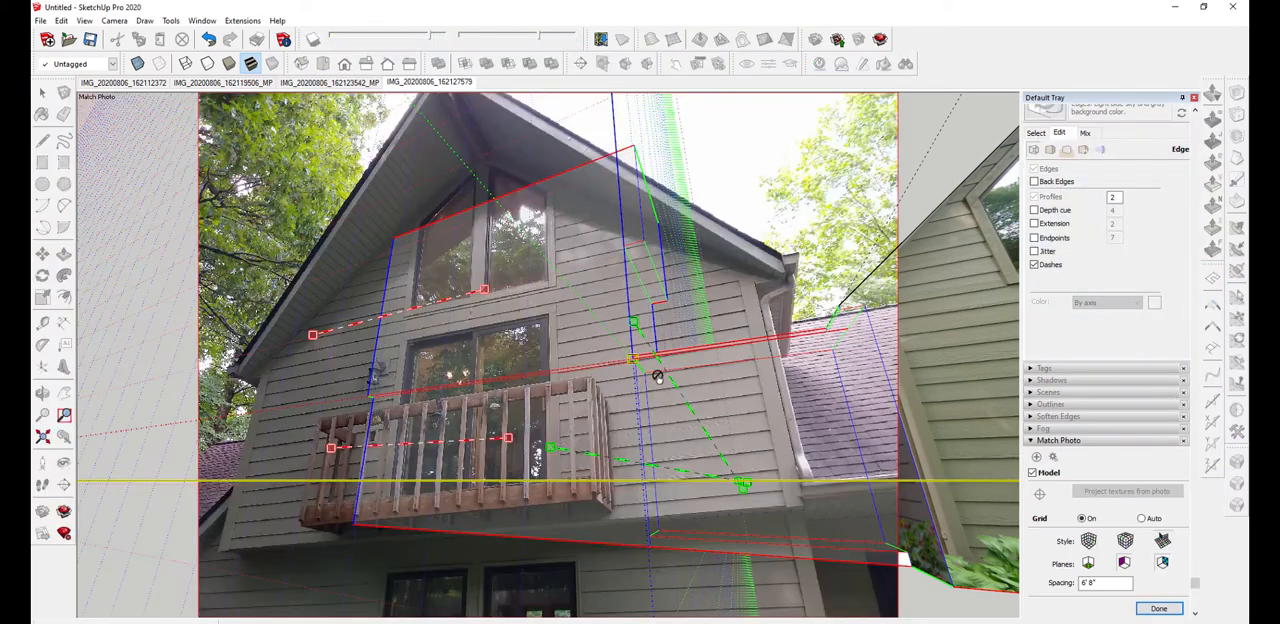
Place the match photo's axis origin on the lower corner of the upper balcony wall, just below the adjoining roof's gutter
left_click_drag(630, 362, 756, 450)
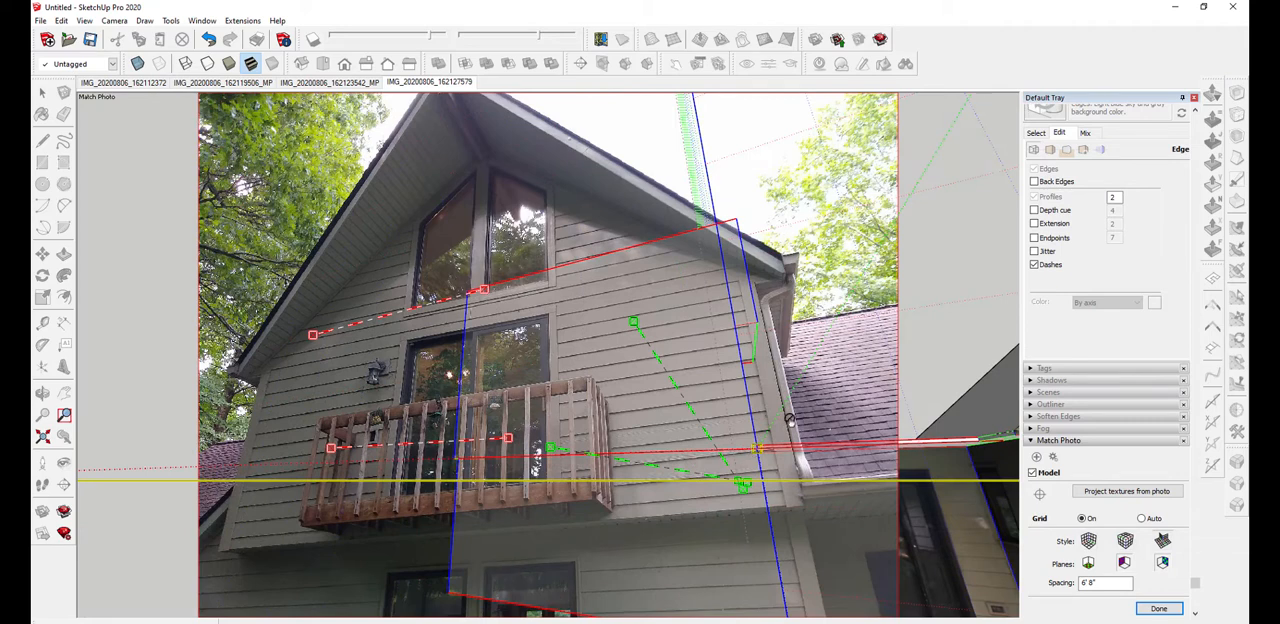
scroll(790, 420, "down", 5)
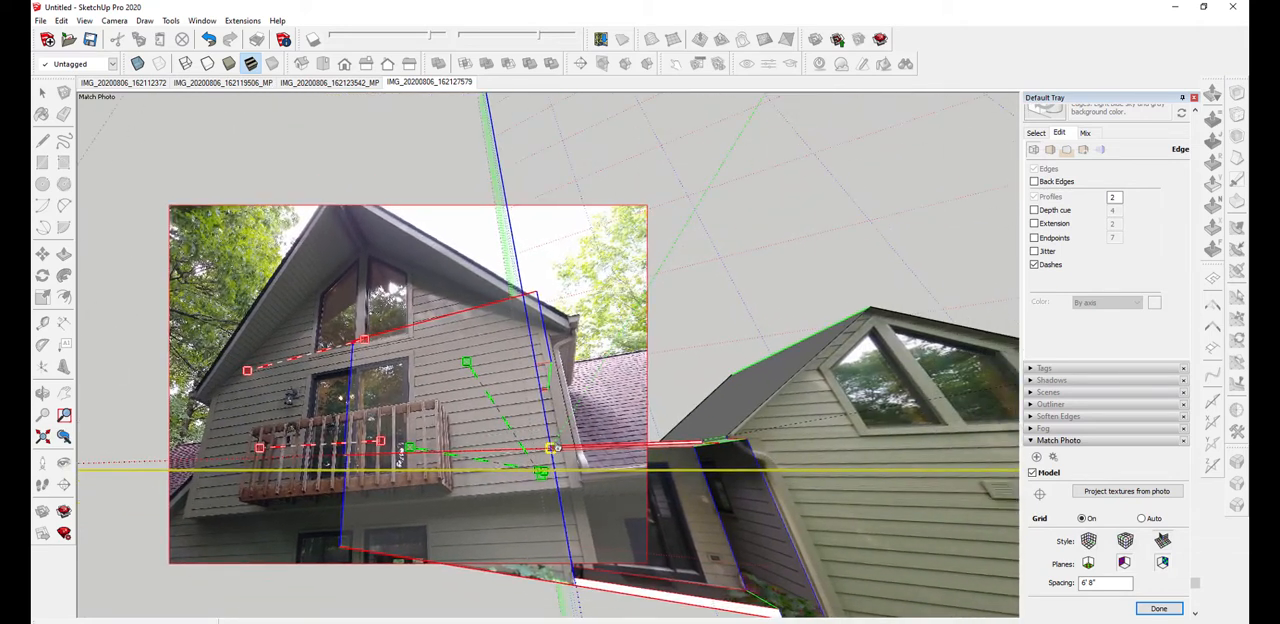
scroll(553, 448, "up", 3)
left_click_drag(543, 431, 607, 513)
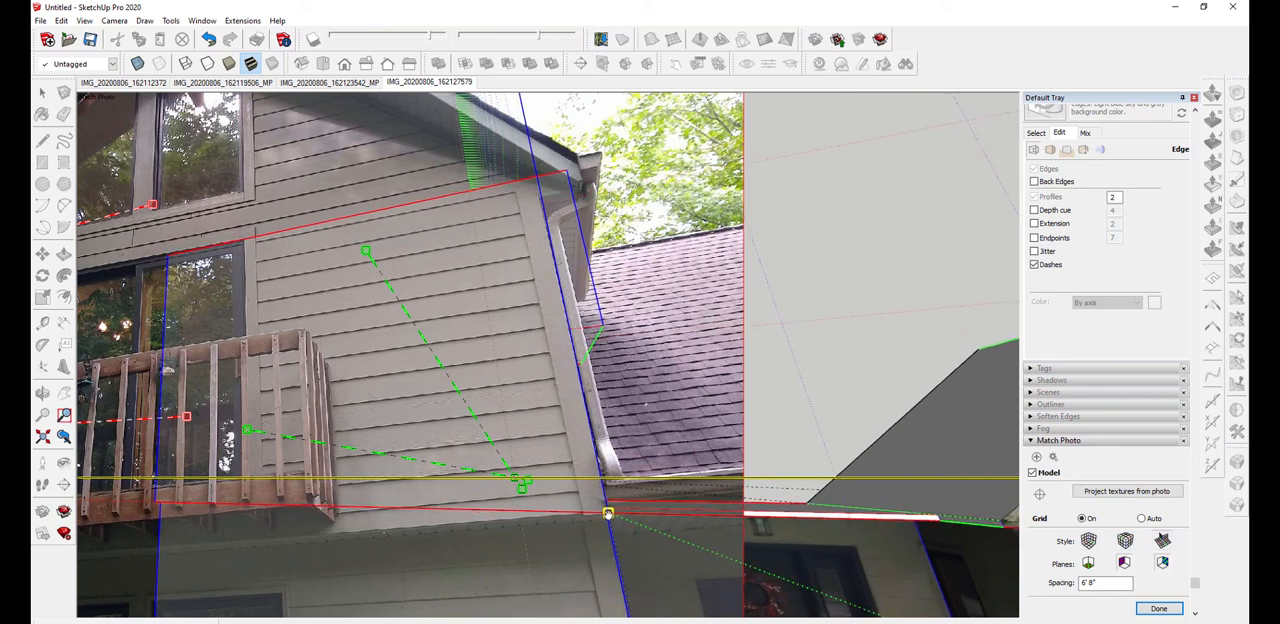
scroll(579, 286, "down", 4)
middle_click_drag(532, 352, 490, 380, "shift")
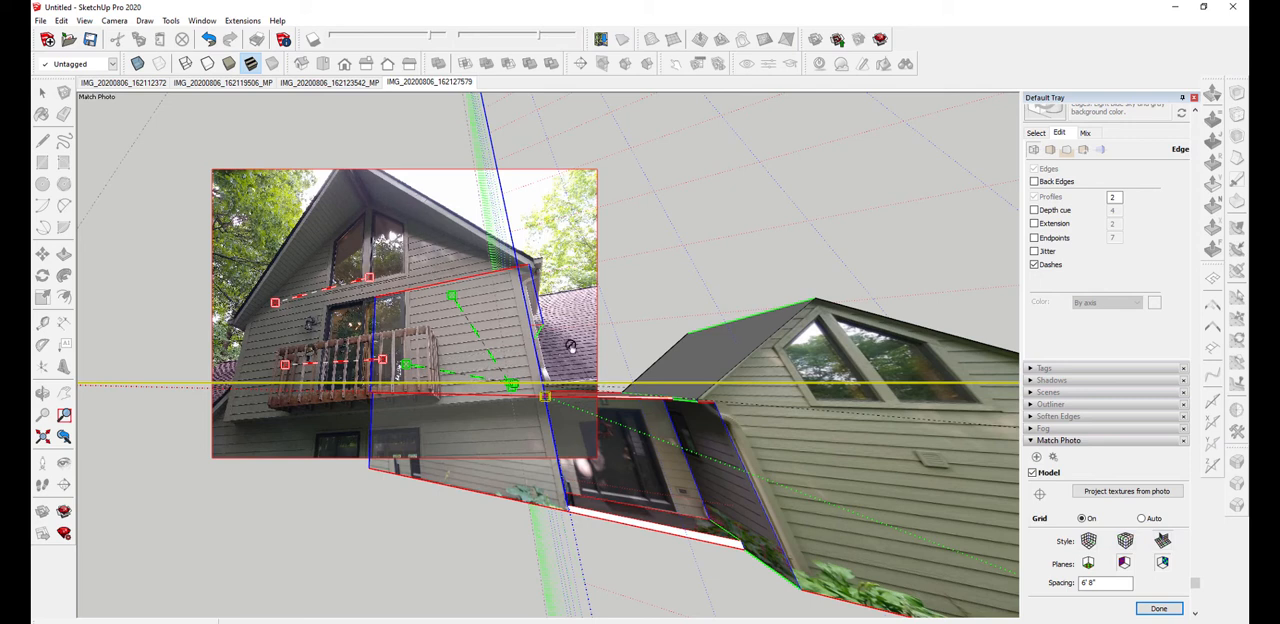
Align the lower green perspective bar with the receding bottom edge at the near end of the balcony
scroll(455, 346, "up", 2)
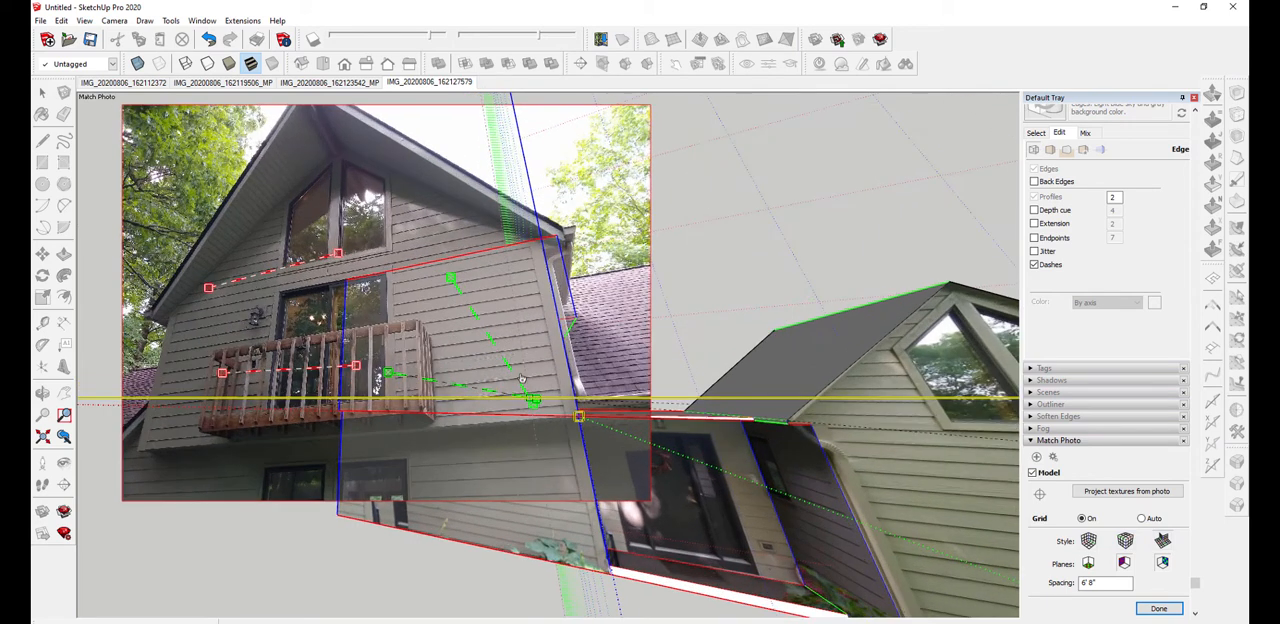
scroll(450, 390, "up", 3)
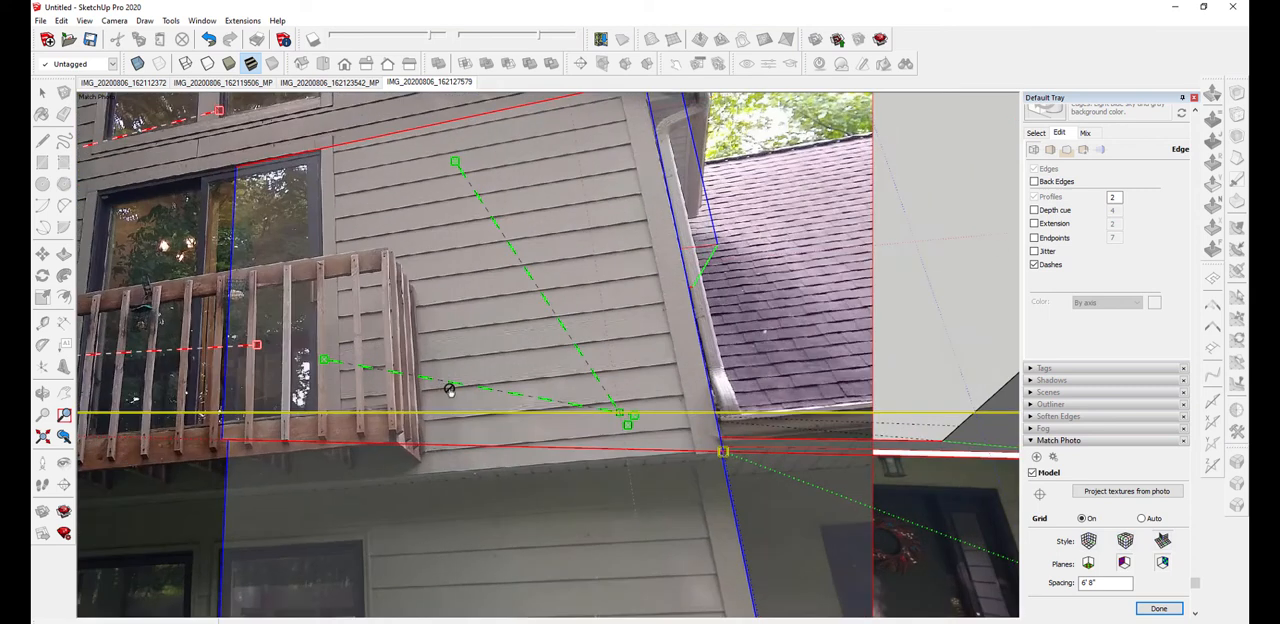
left_click_drag(457, 384, 439, 427)
left_click_drag(620, 415, 474, 471)
scroll(614, 380, "down", 5)
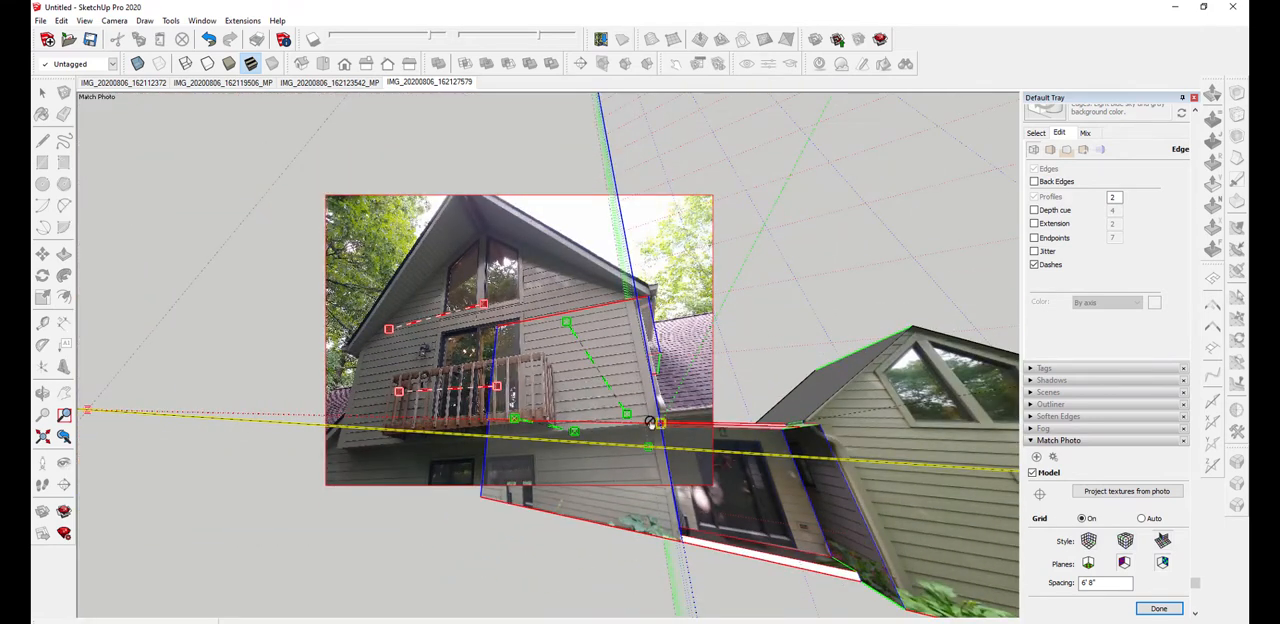
scroll(580, 415, "up", 5)
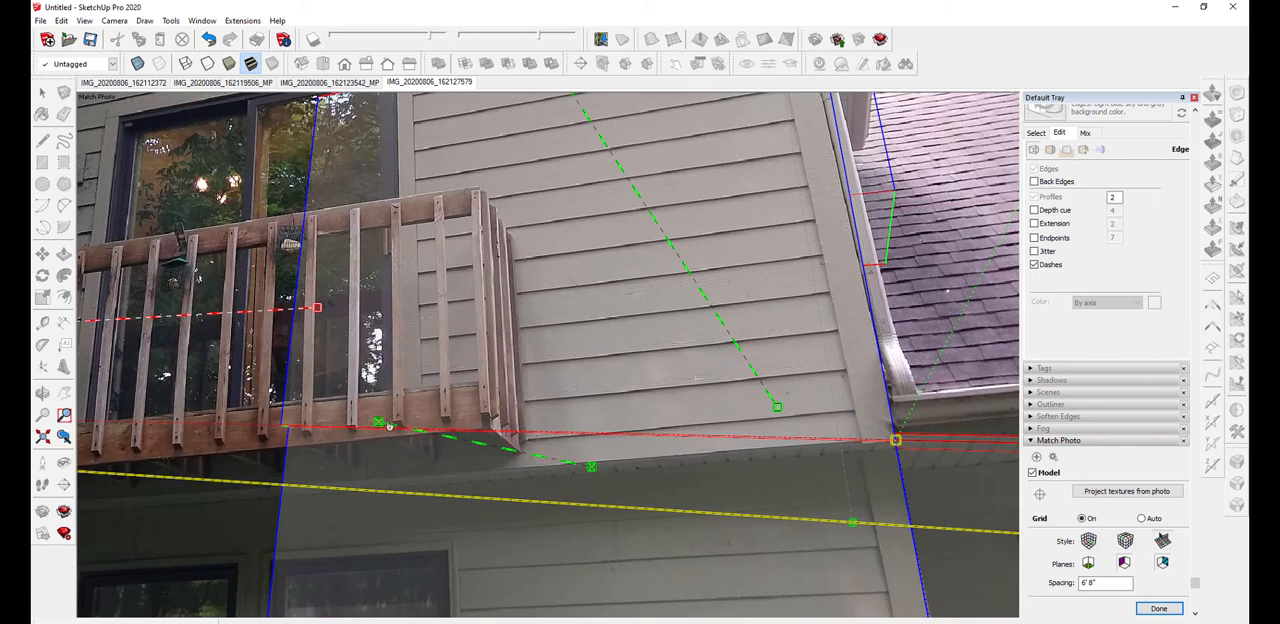
left_click_drag(389, 425, 494, 428)
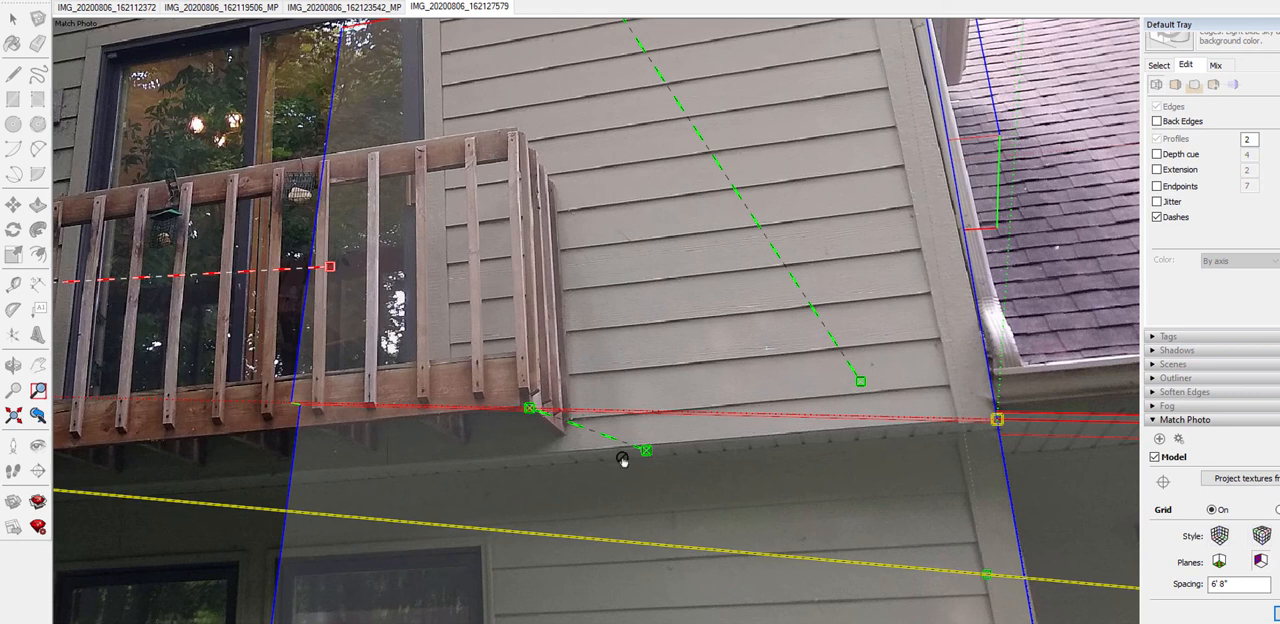
left_click_drag(648, 453, 565, 436)
scroll(566, 437, "up", 5)
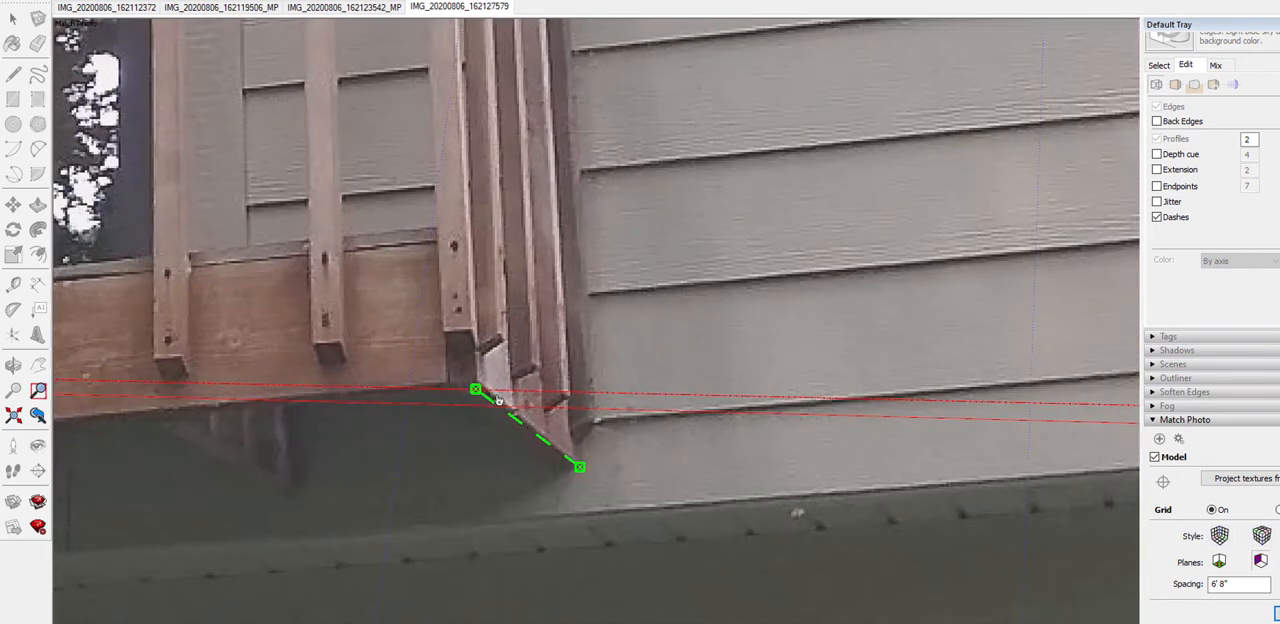
left_click_drag(471, 391, 471, 384)
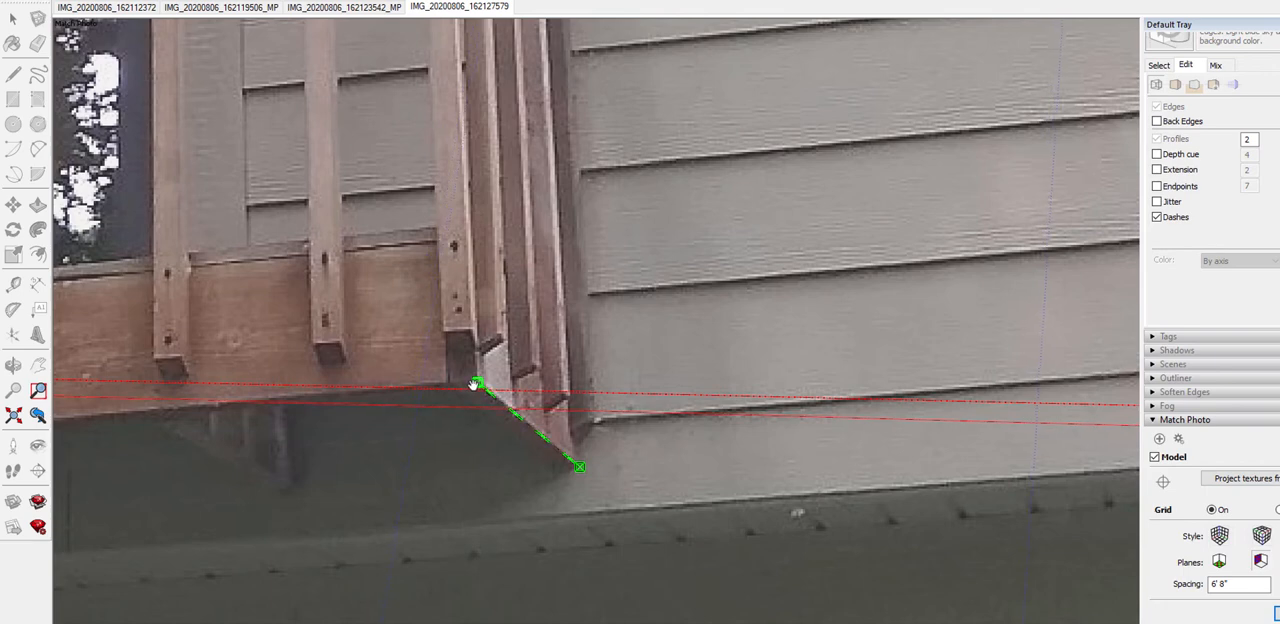
scroll(477, 386, "down", 5)
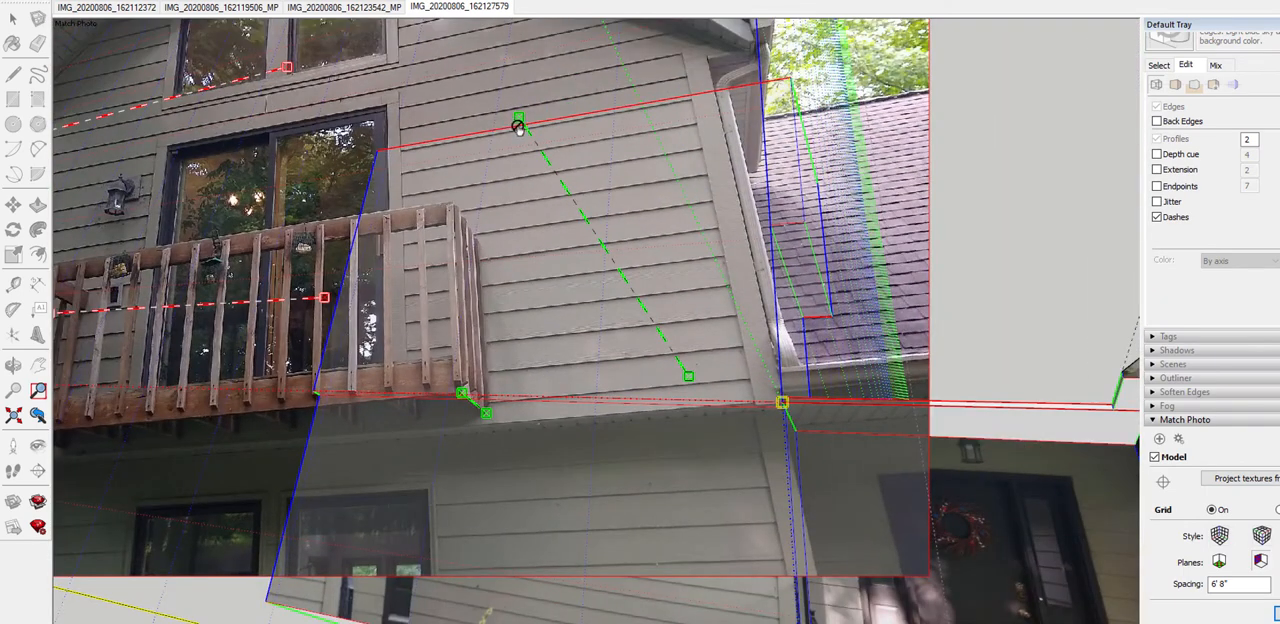
Align the upper green perspective bar with the receding top edge of the railing at the balcony's near end
left_click_drag(525, 120, 459, 206)
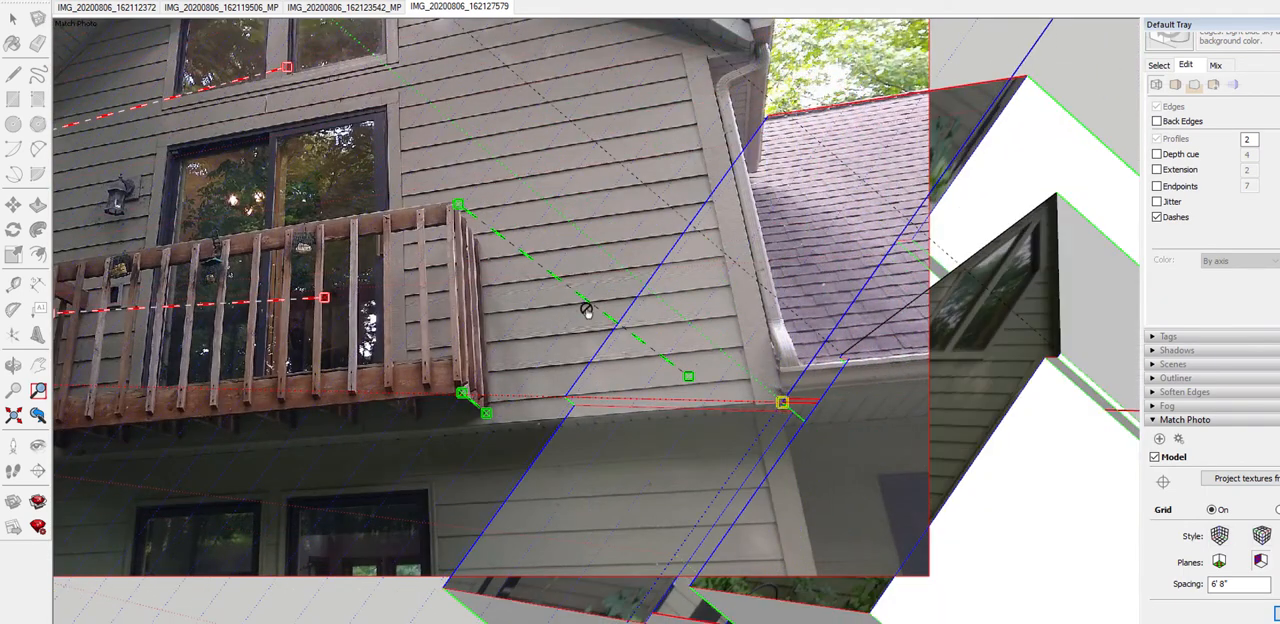
left_click_drag(688, 377, 477, 244)
scroll(477, 244, "up", 6)
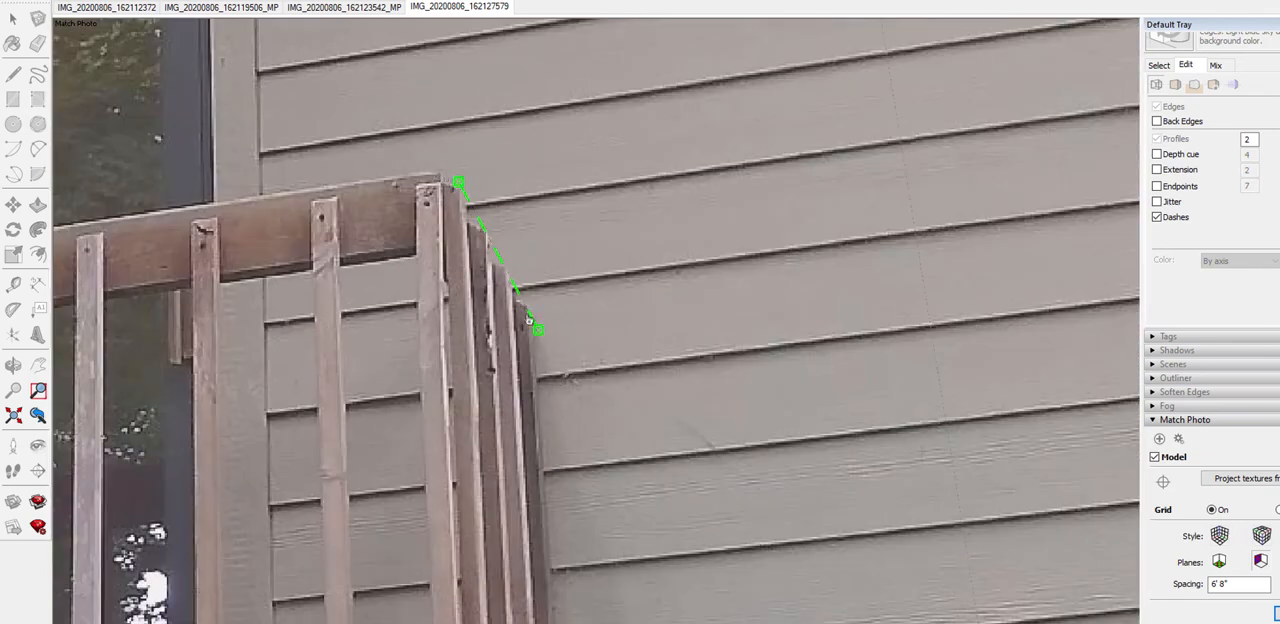
scroll(443, 197, "up", 2)
scroll(443, 198, "down", 3)
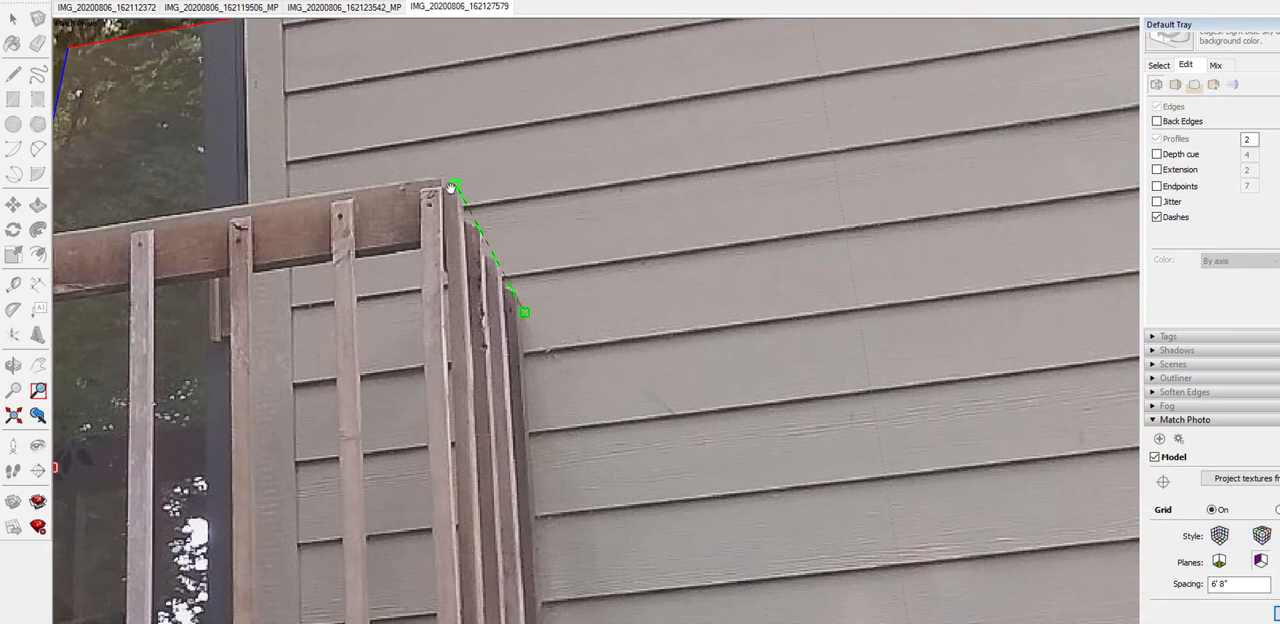
left_click_drag(451, 188, 441, 186)
left_click_drag(525, 316, 515, 311)
scroll(515, 311, "down", 6)
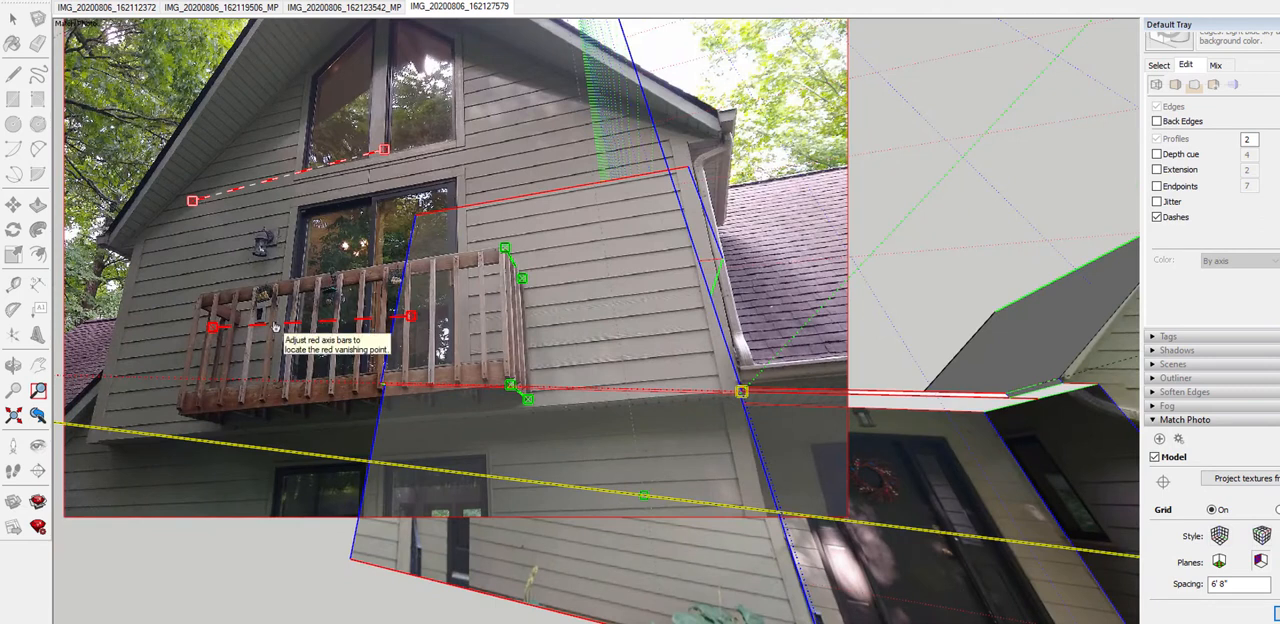
Align the lower red perspective bar with a siding line running across the wall behind the balcony, from its far end to the near corner
left_click_drag(275, 327, 200, 351)
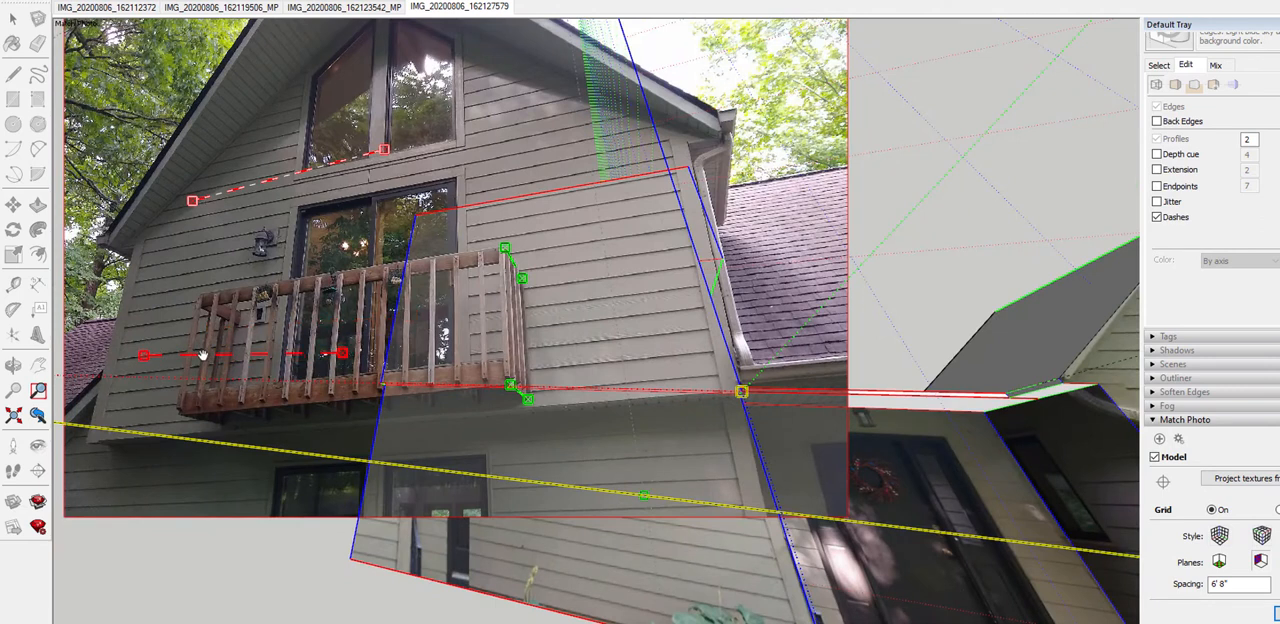
left_click_drag(345, 352, 695, 290)
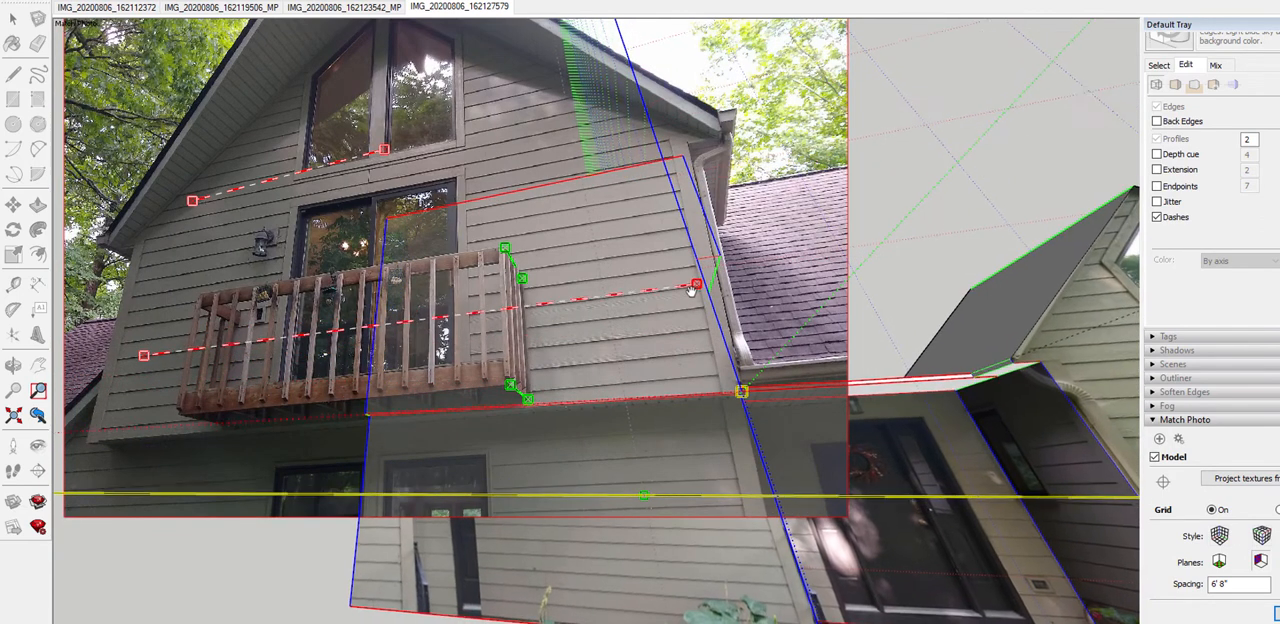
scroll(690, 289, "up", 3)
scroll(690, 289, "up", 3)
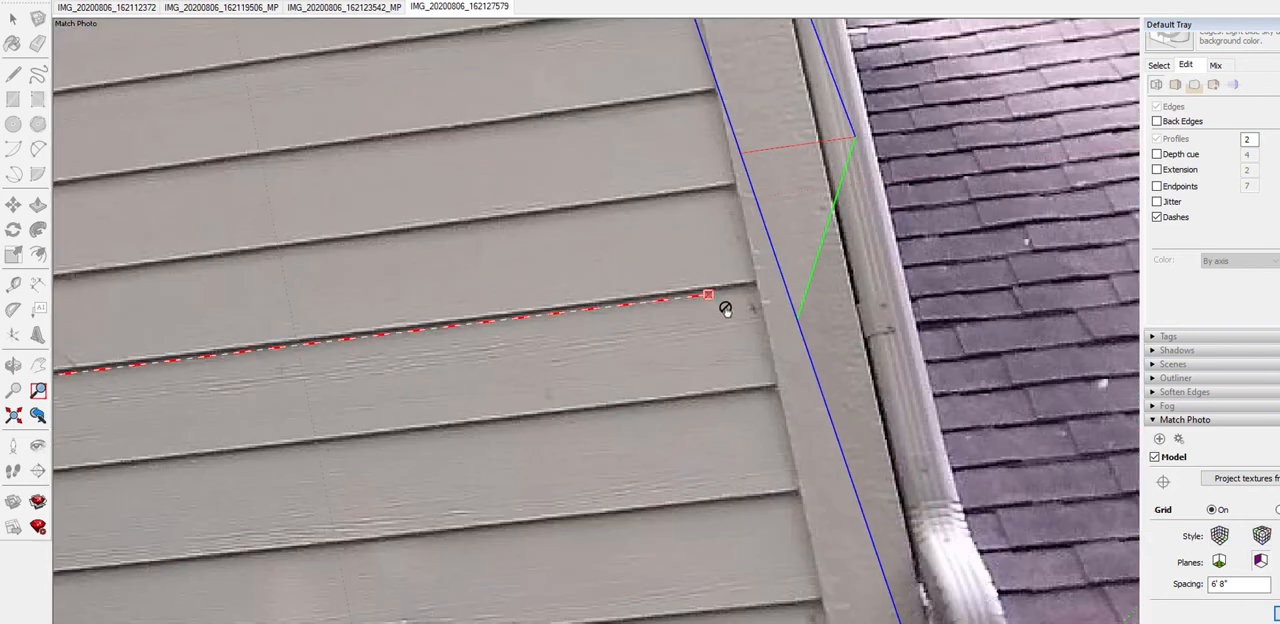
left_click_drag(705, 293, 706, 287)
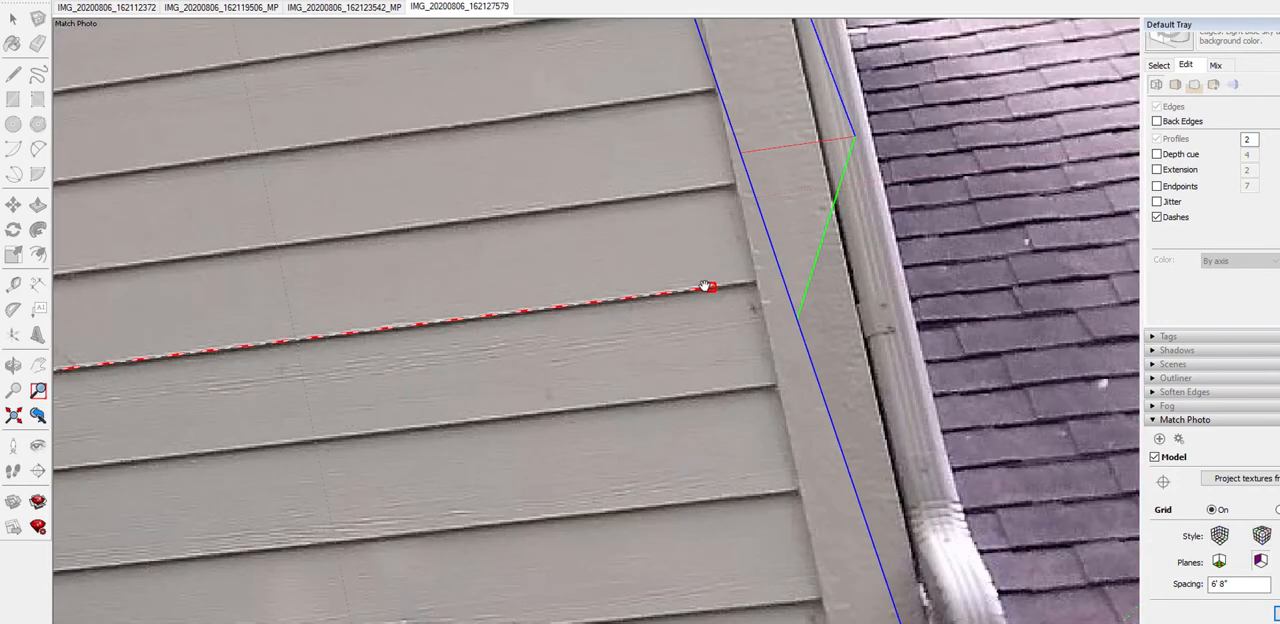
scroll(714, 284, "down", 6)
scroll(280, 392, "up", 6)
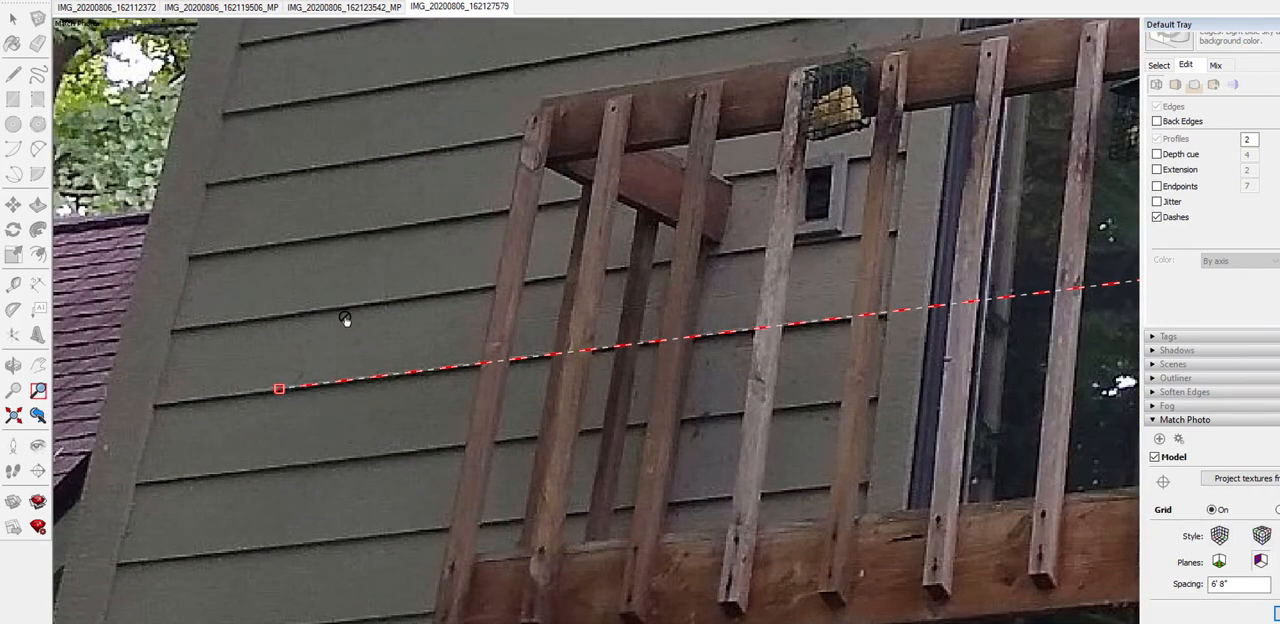
Align the upper red perspective bar with the siding line running just beneath the gable windows, stretching it across the wall
scroll(344, 318, "down", 5)
scroll(378, 345, "up", 5)
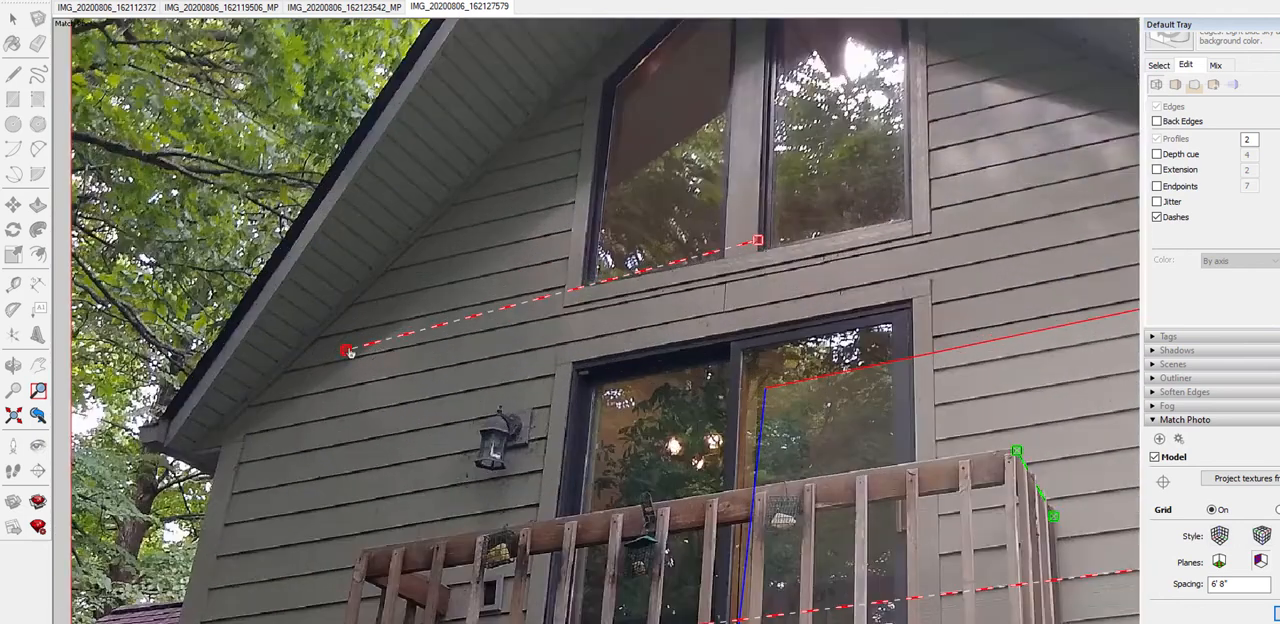
left_click_drag(346, 351, 348, 358)
scroll(376, 351, "down", 2)
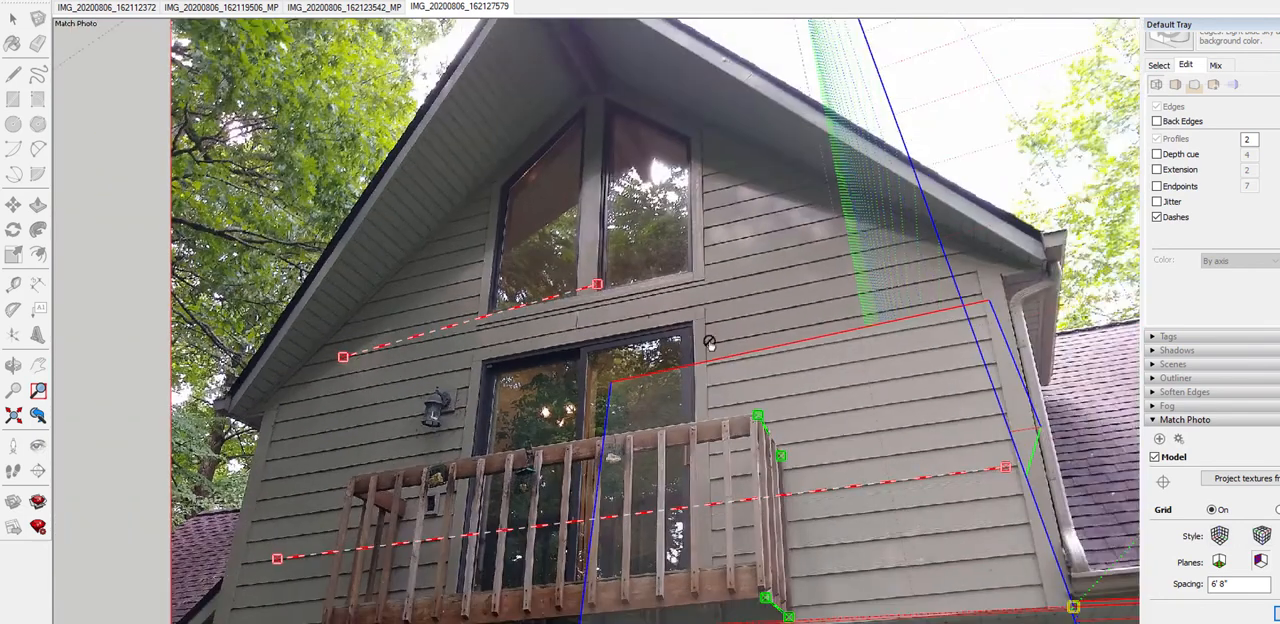
left_click_drag(597, 284, 860, 252)
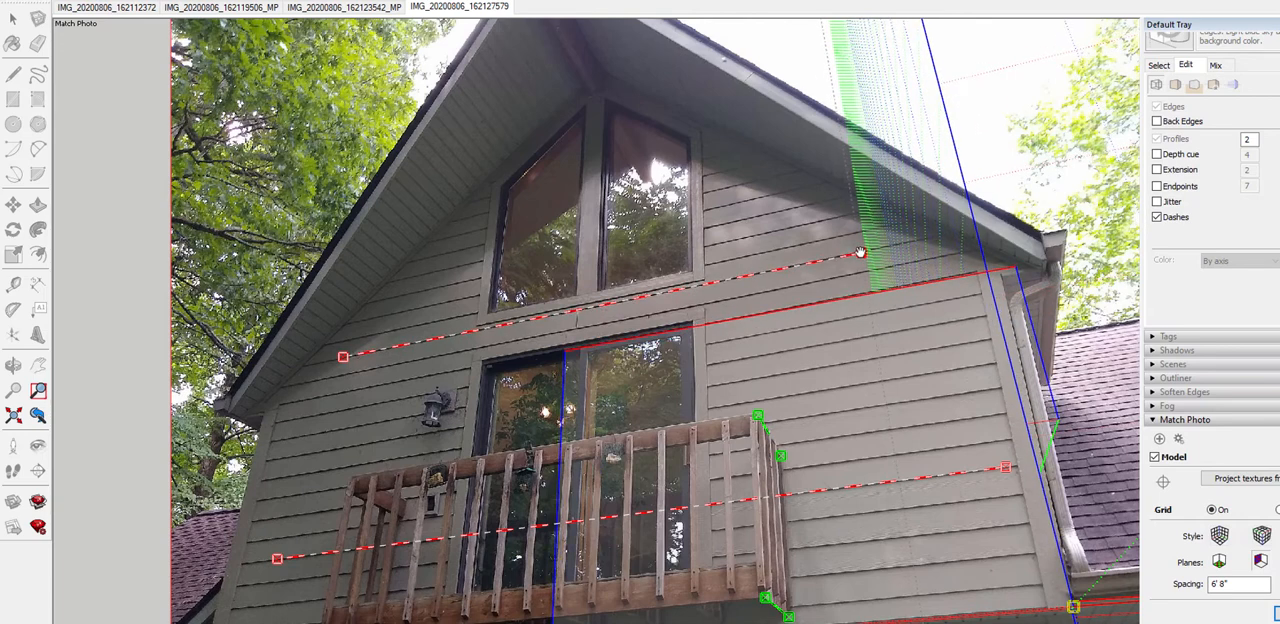
scroll(856, 260, "up", 3)
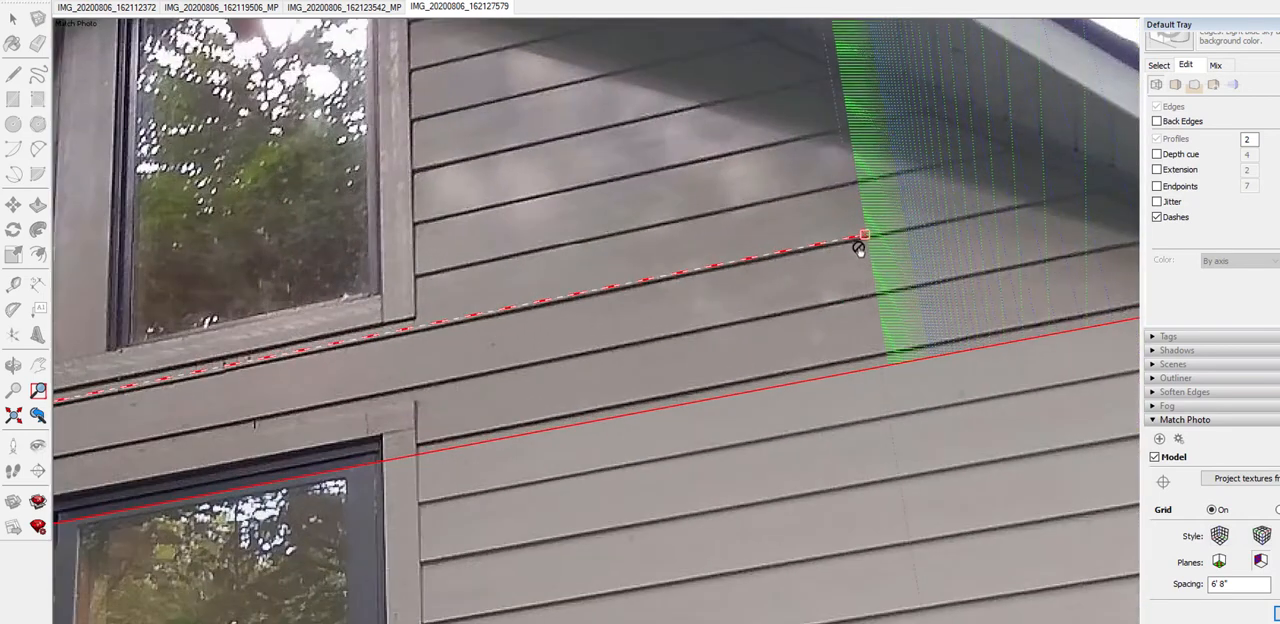
scroll(775, 278, "down", 3)
scroll(826, 252, "up", 5)
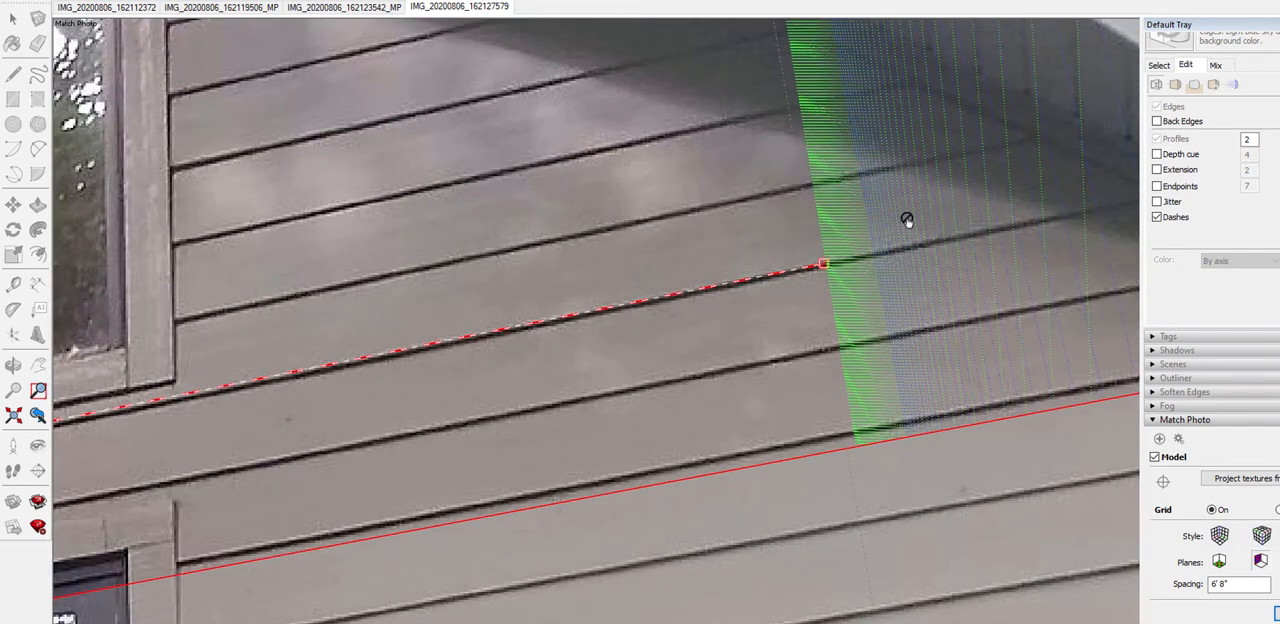
scroll(906, 220, "down", 5)
scroll(174, 390, "up", 5)
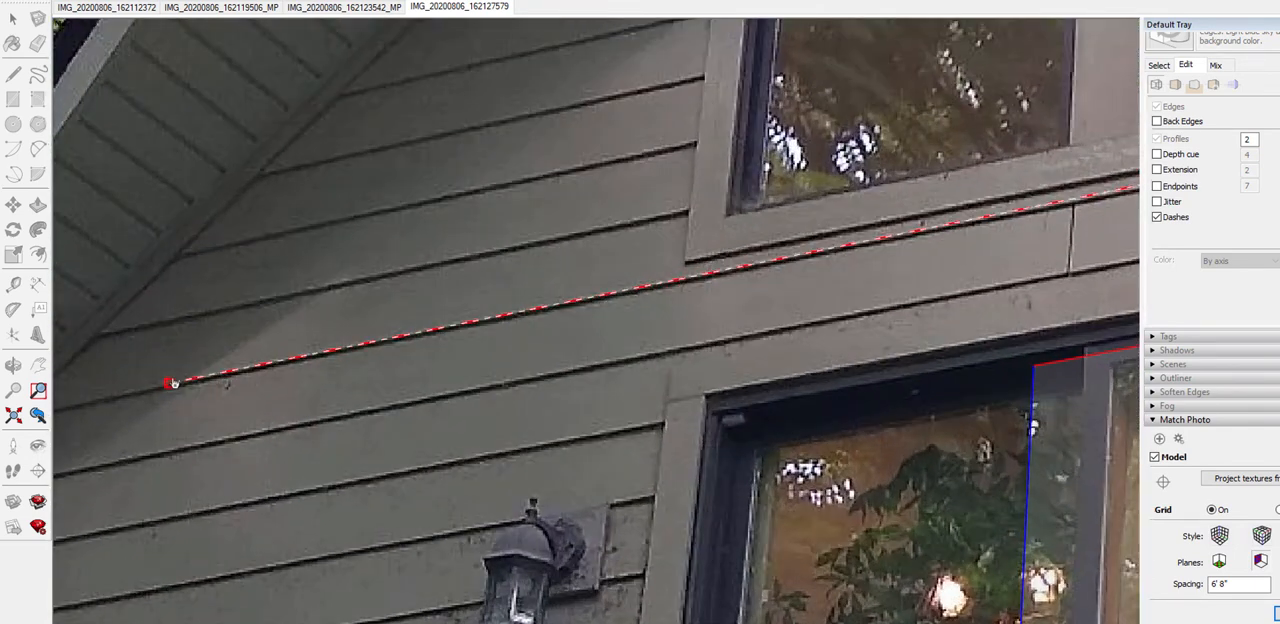
scroll(182, 382, "down", 6)
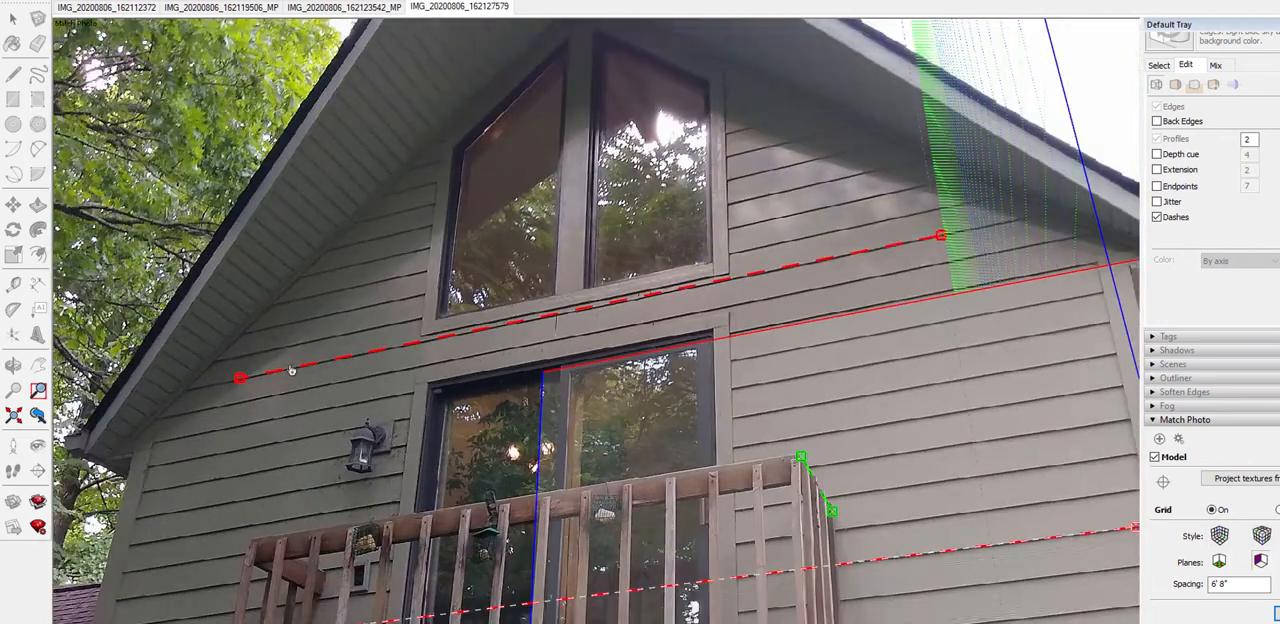
Scale the model in the match photo until the upper wall's far edge meets the far corner of the balcony wall
scroll(561, 263, "down", 3)
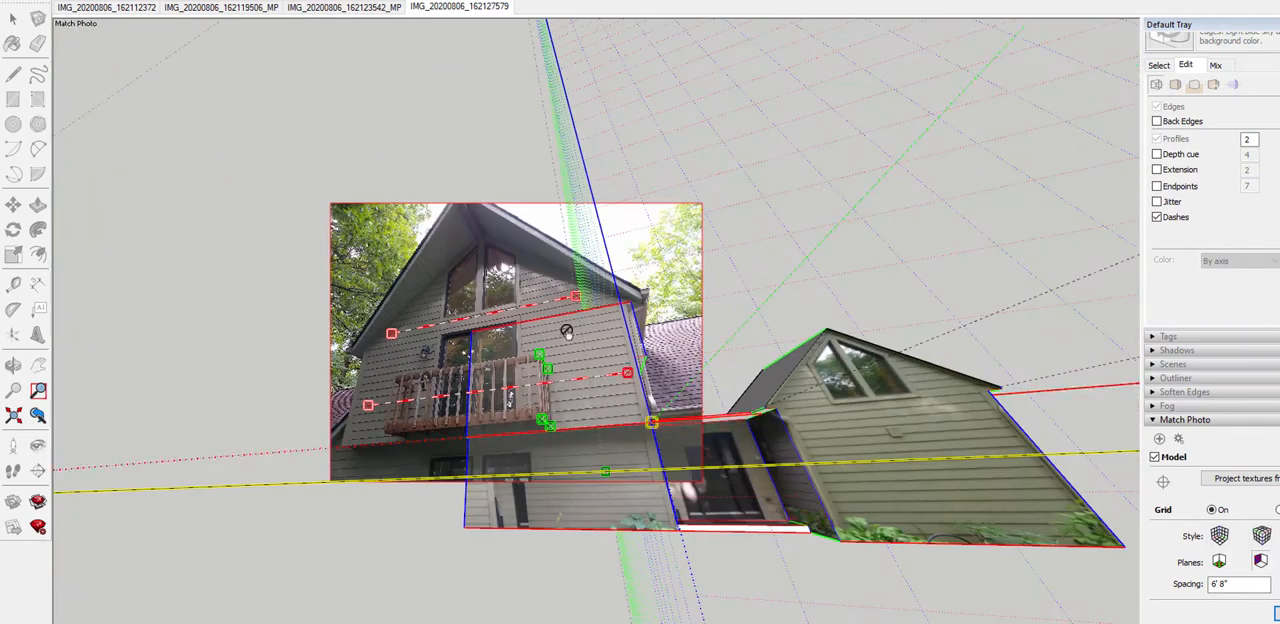
middle_click_drag(589, 384, 541, 401, "shift")
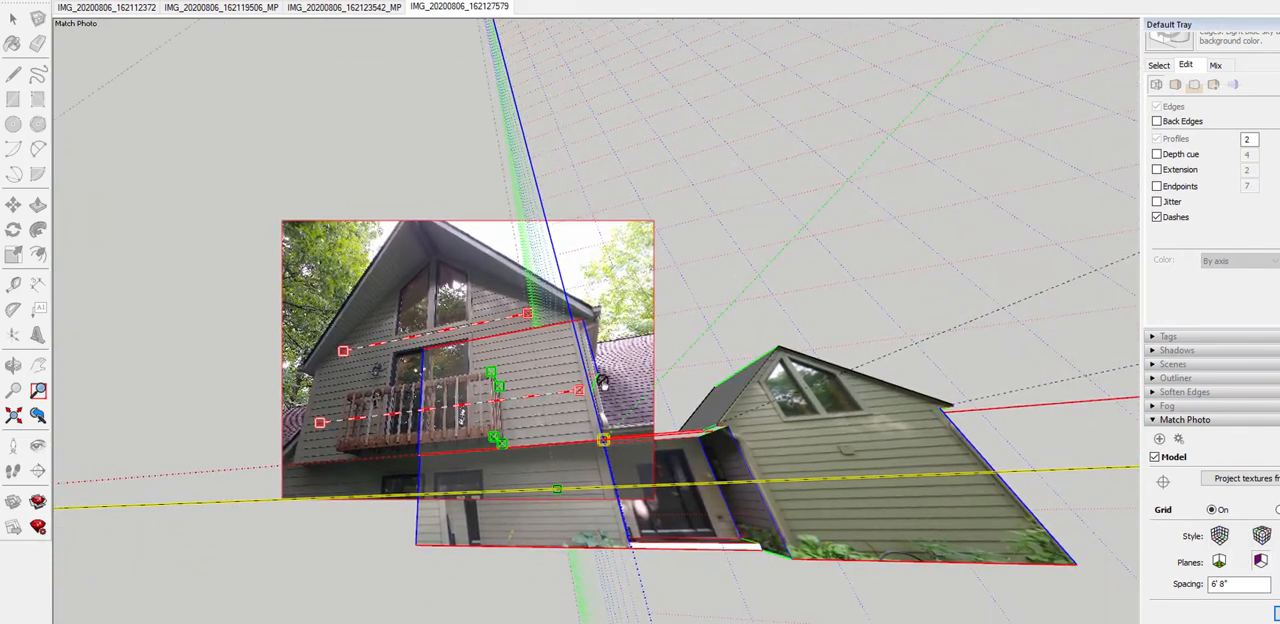
left_click_drag(586, 375, 586, 334)
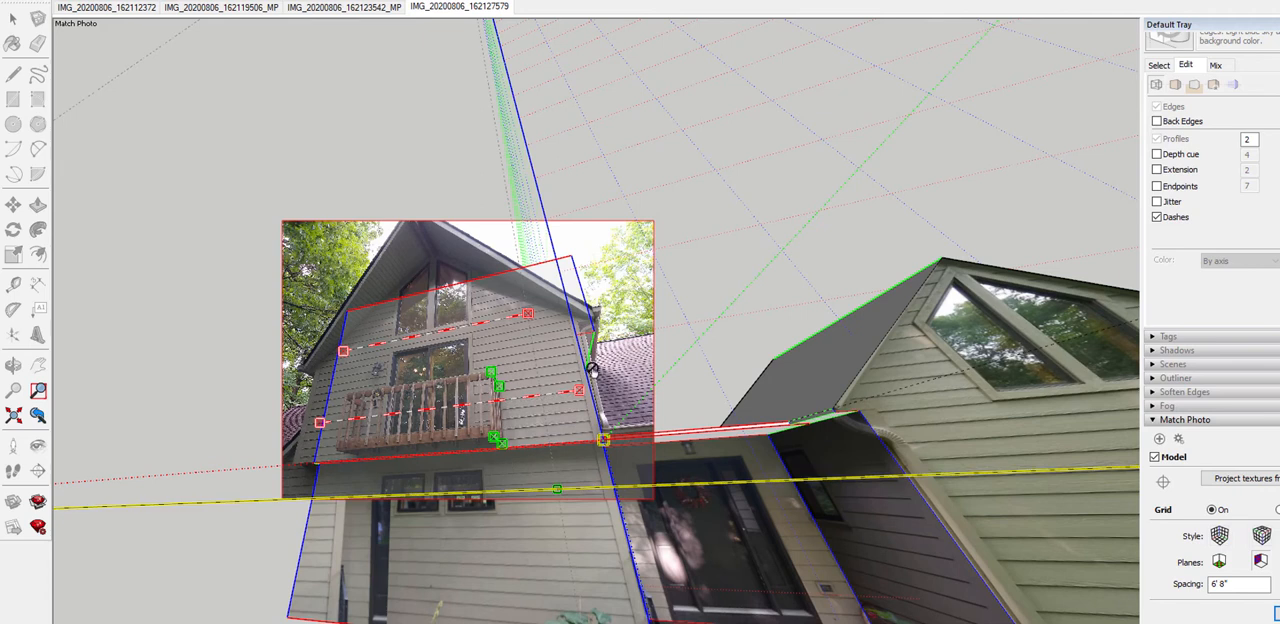
left_click_drag(587, 377, 583, 392)
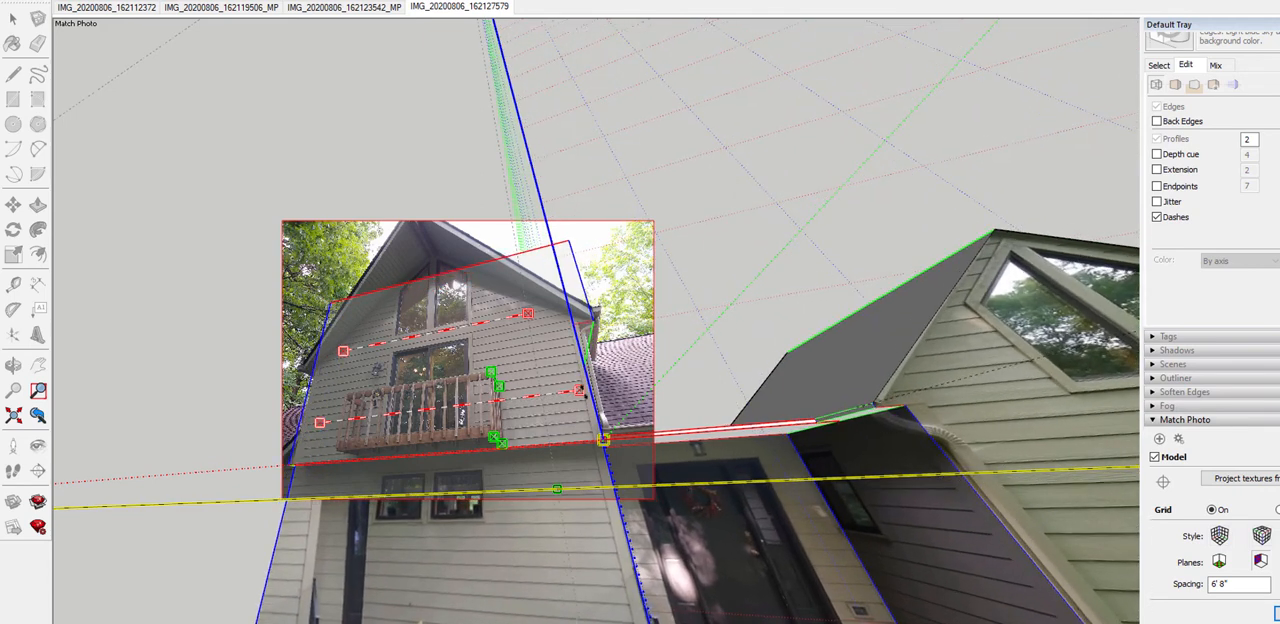
scroll(583, 392, "up", 5)
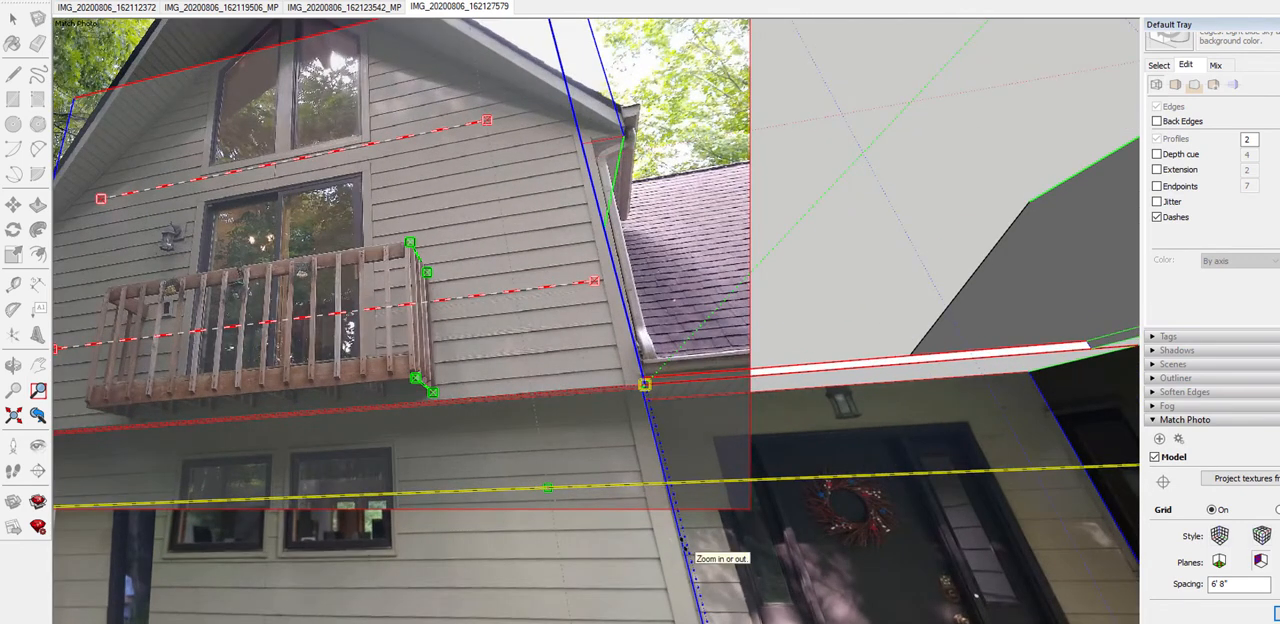
left_click_drag(683, 535, 684, 539)
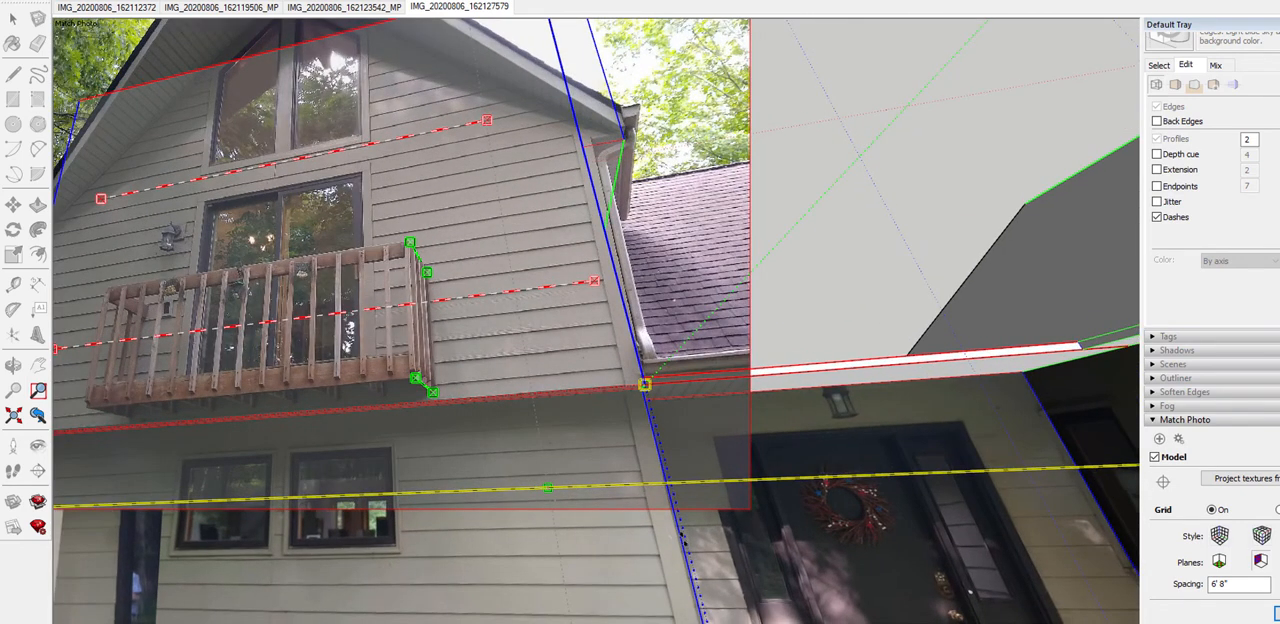
left_click_drag(684, 539, 683, 539)
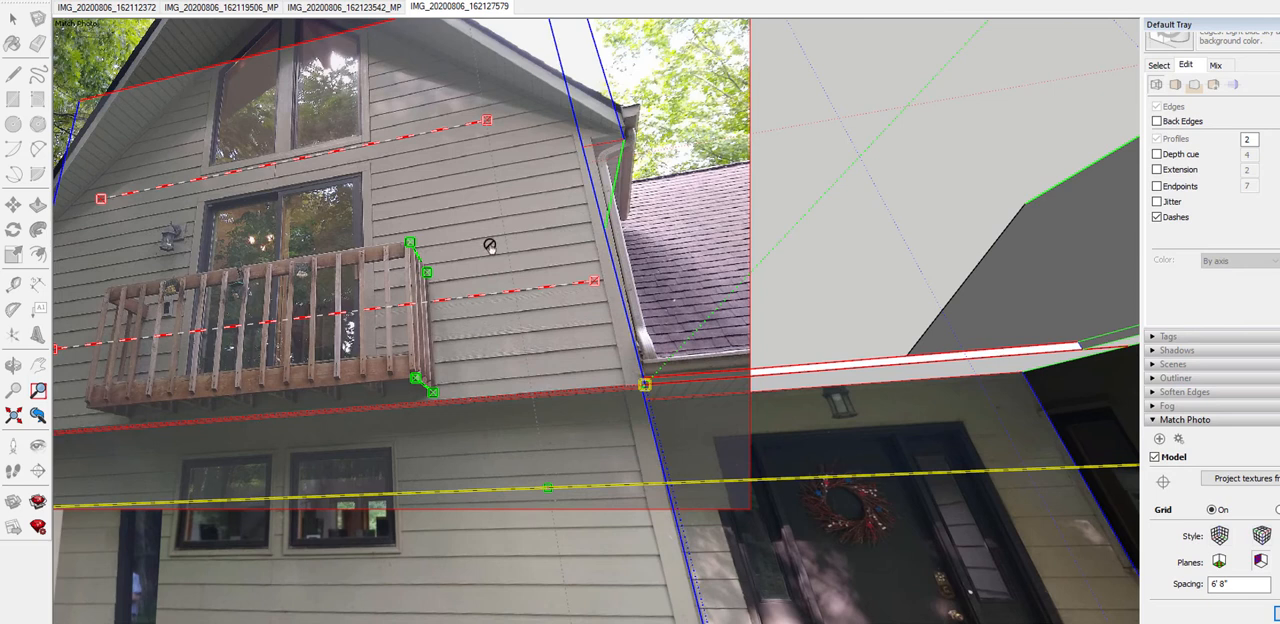
middle_click_drag(489, 246, 496, 245)
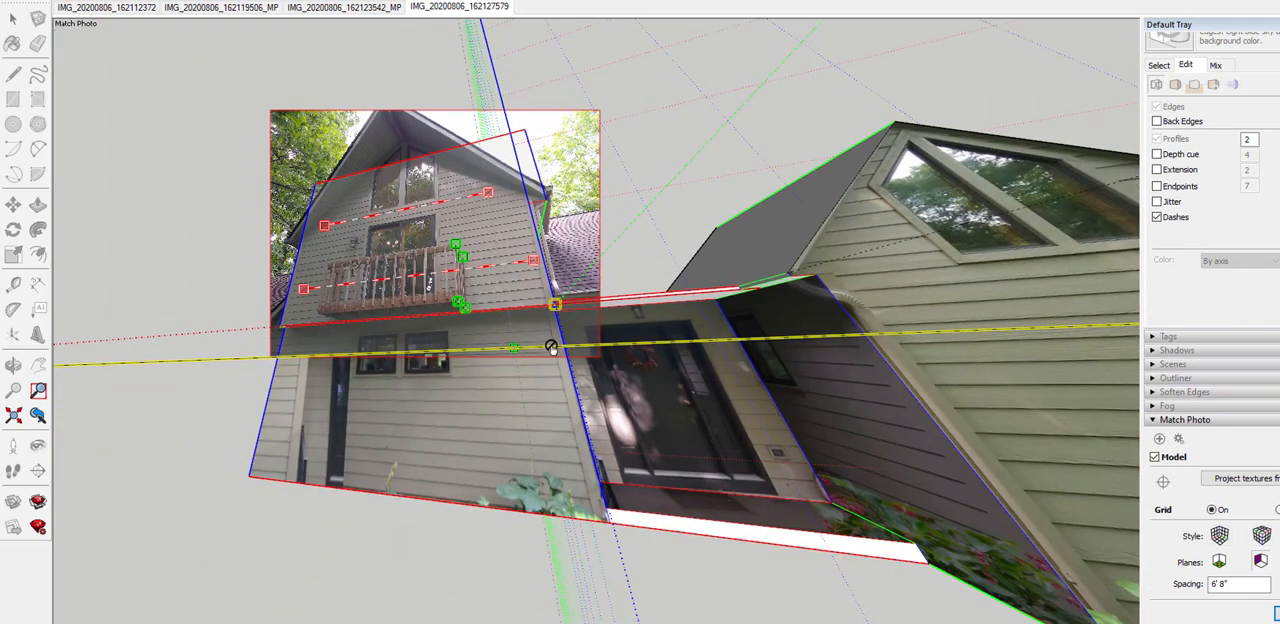
scroll(468, 287, "up", 4)
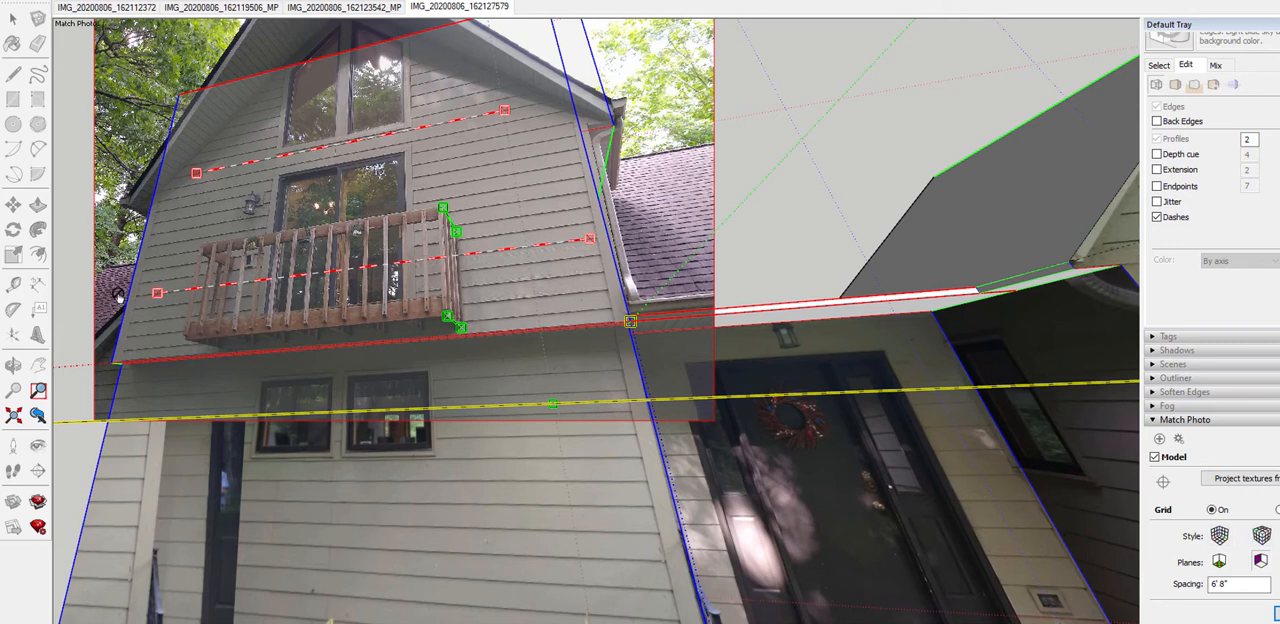
Finish the photo match and check the whole model against it in 3D
right_click(523, 290)
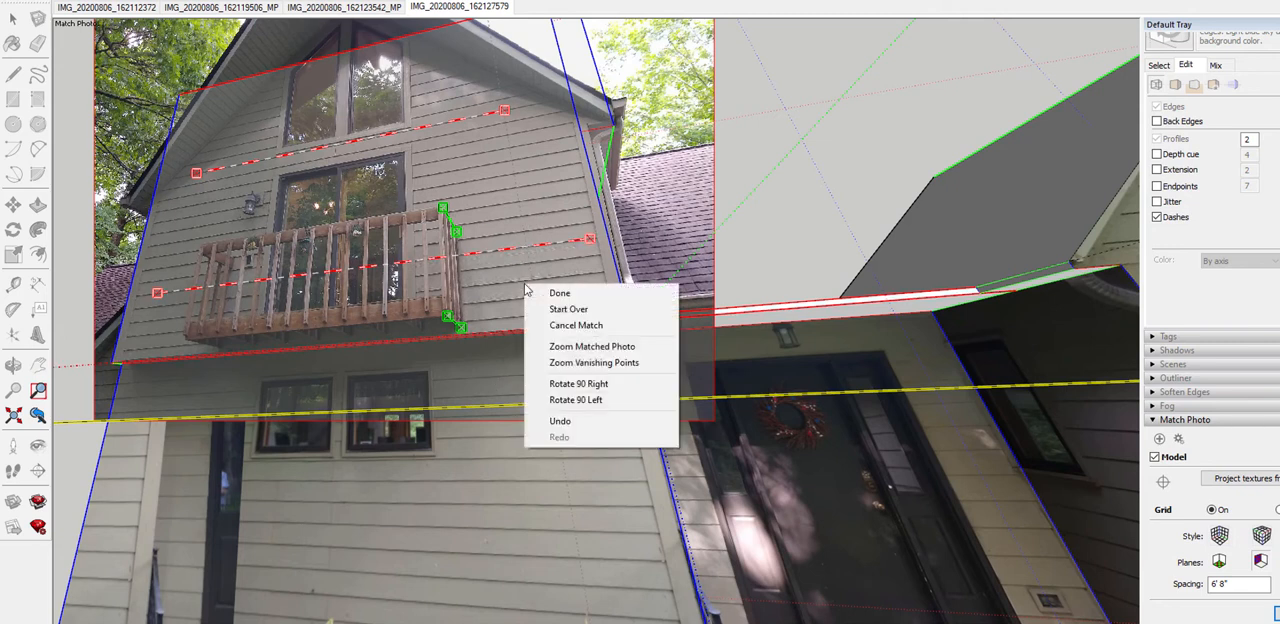
left_click(590, 298)
scroll(508, 228, "down", 4)
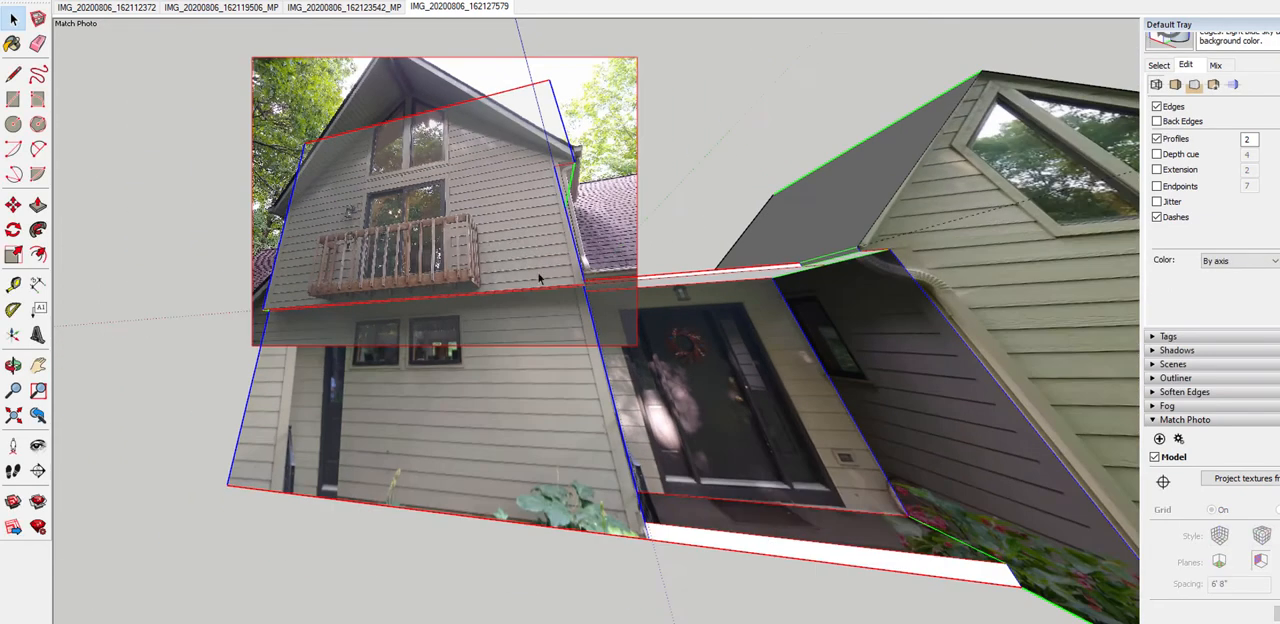
middle_click_drag(540, 278, 580, 381)
scroll(580, 381, "down", 2)
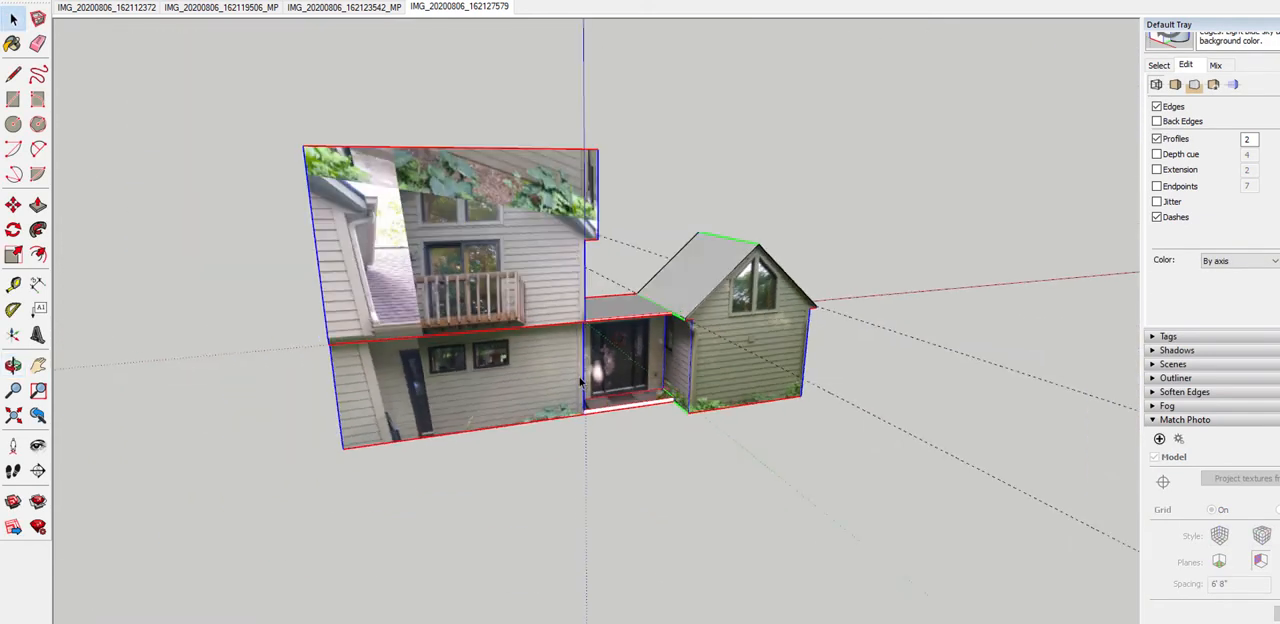
Return to the IMG_20200806_162127579 scene and project its photo onto the upper balcony wall face, overwriting the existing materials
left_click(480, 6)
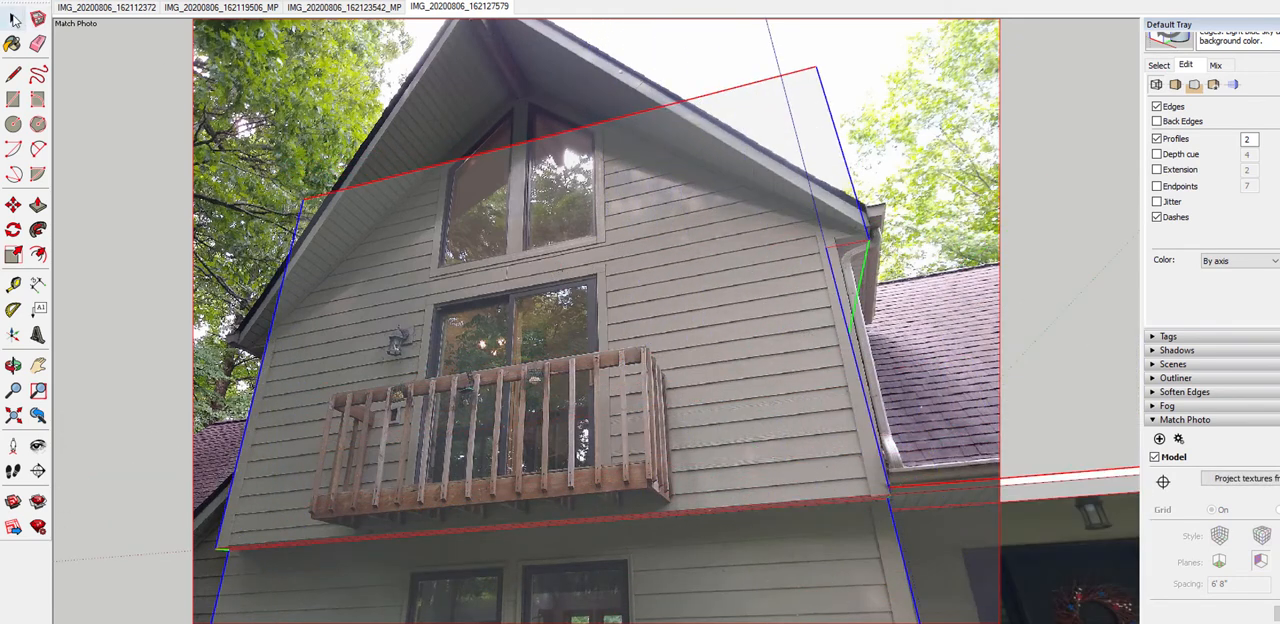
left_click(480, 205)
right_click(482, 202)
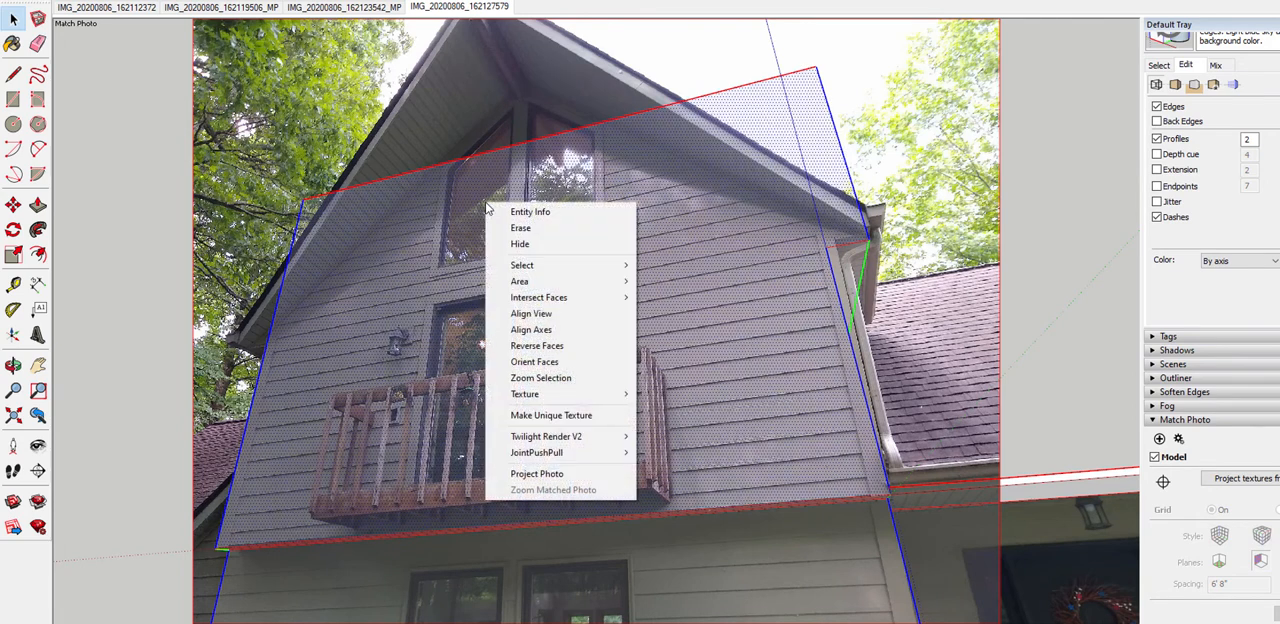
left_click(564, 473)
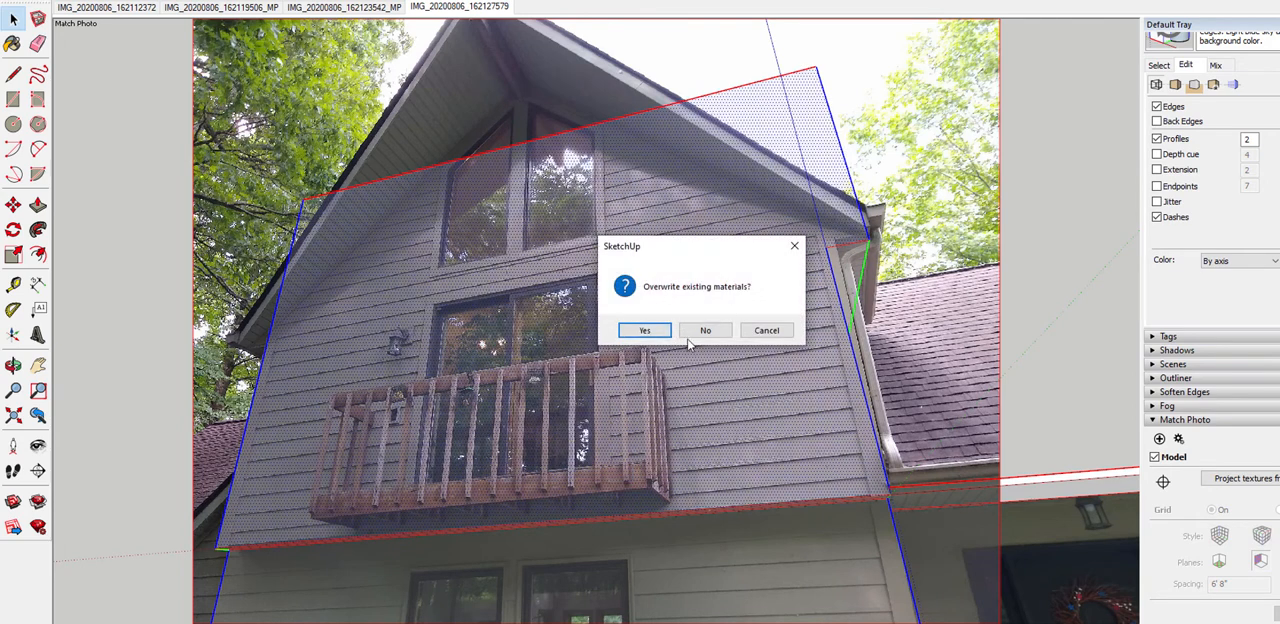
left_click(645, 331)
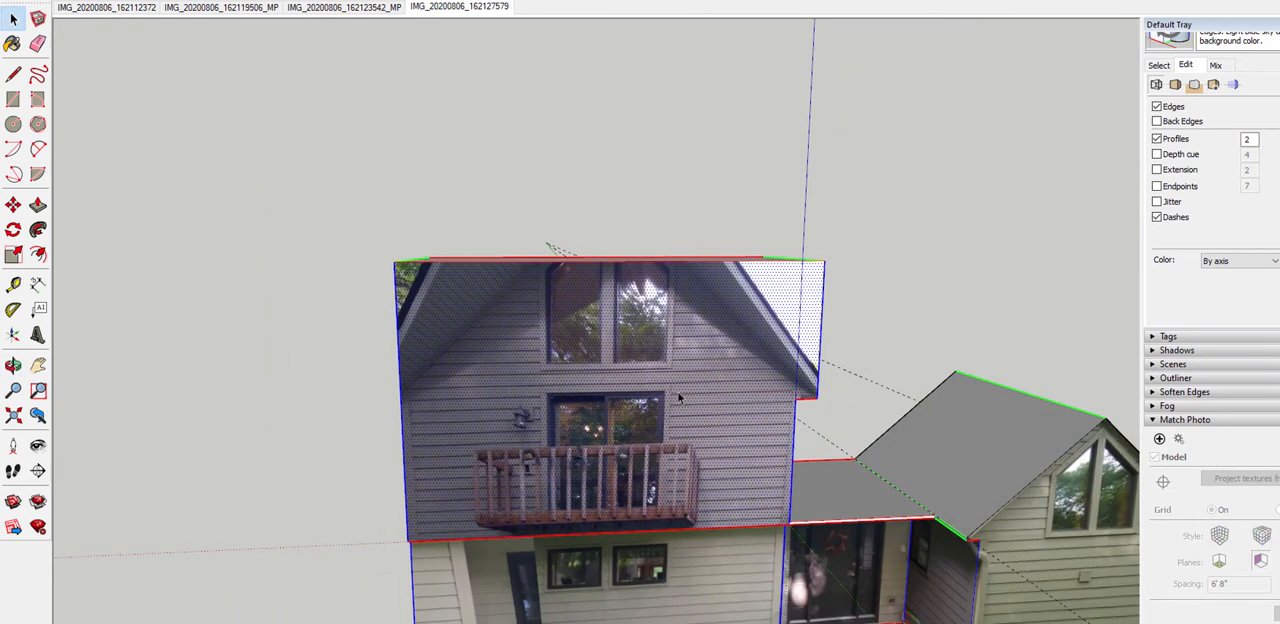
Raise the top face of the upper balcony block with Push/Pull to the gable's peak in the projected photo
middle_click_drag(640, 353, 636, 380)
key("f")
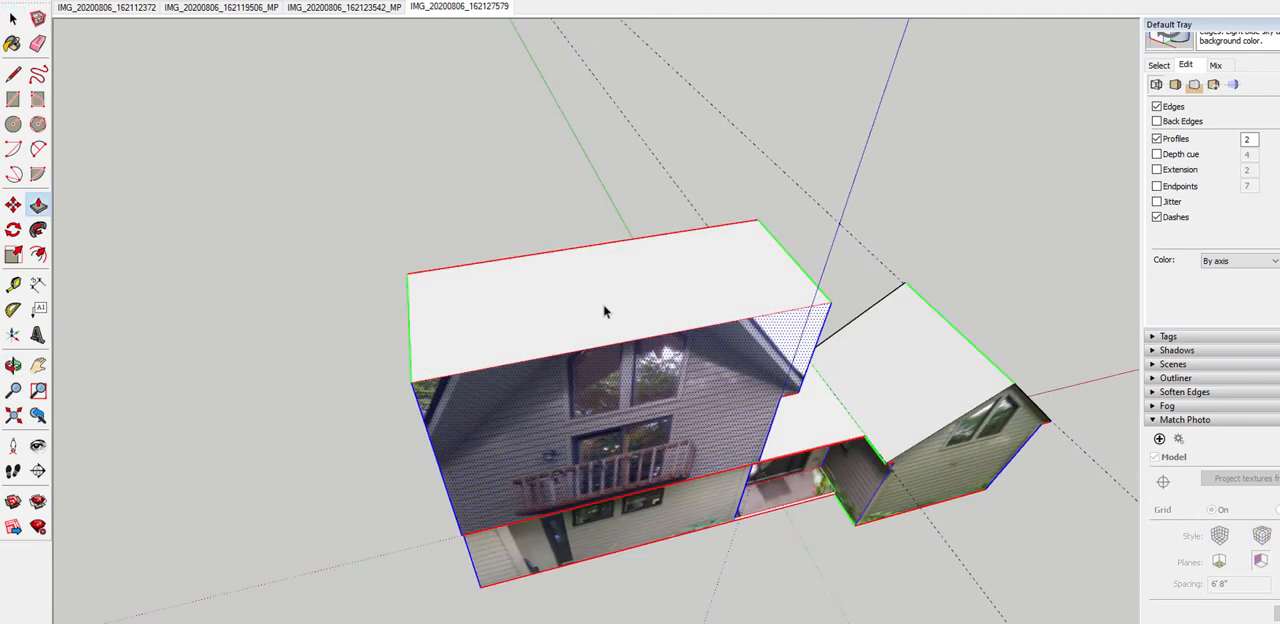
left_click(603, 308)
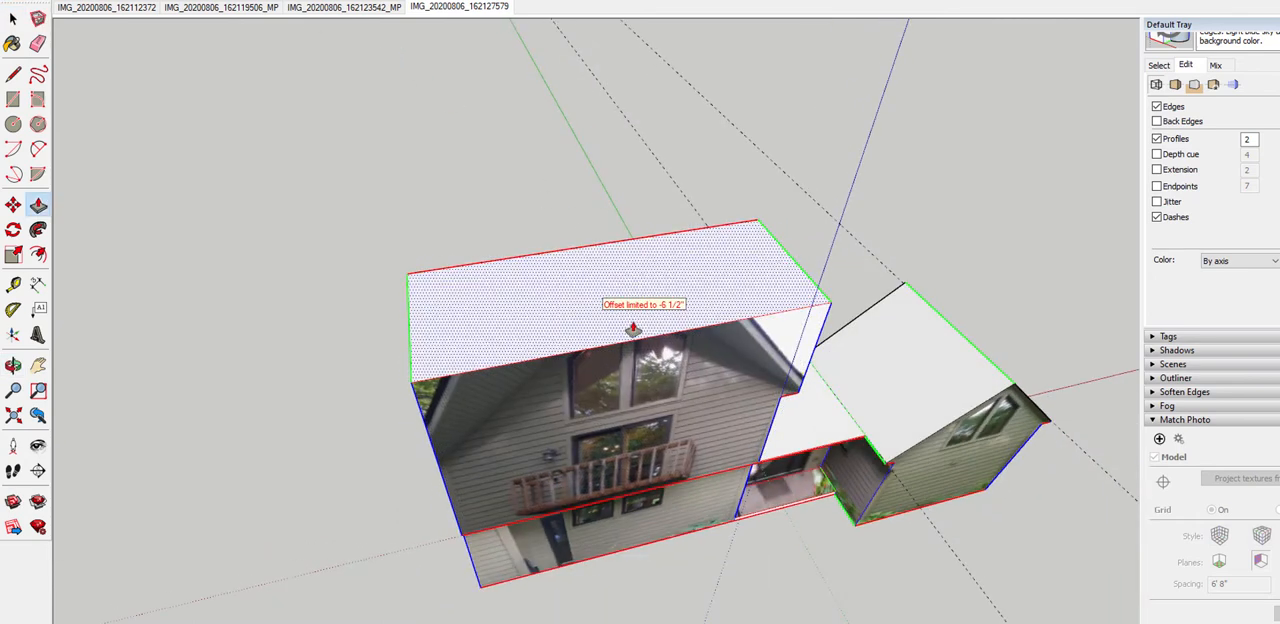
left_click(586, 260)
scroll(650, 357, "up", 5)
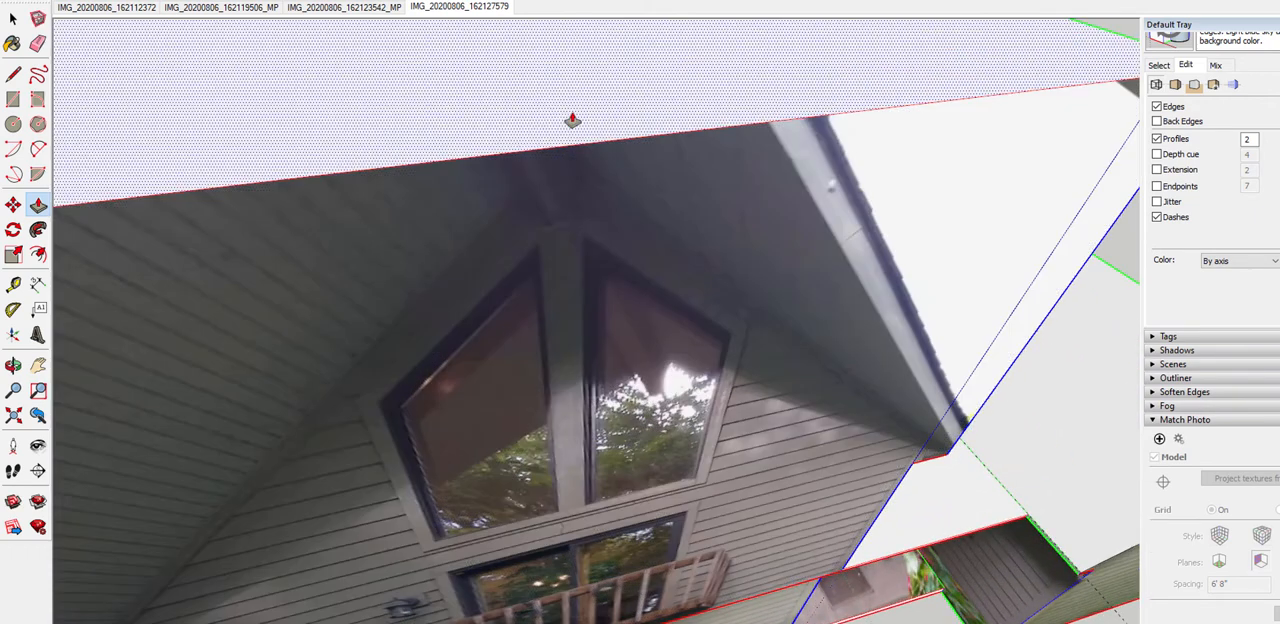
left_click(574, 122)
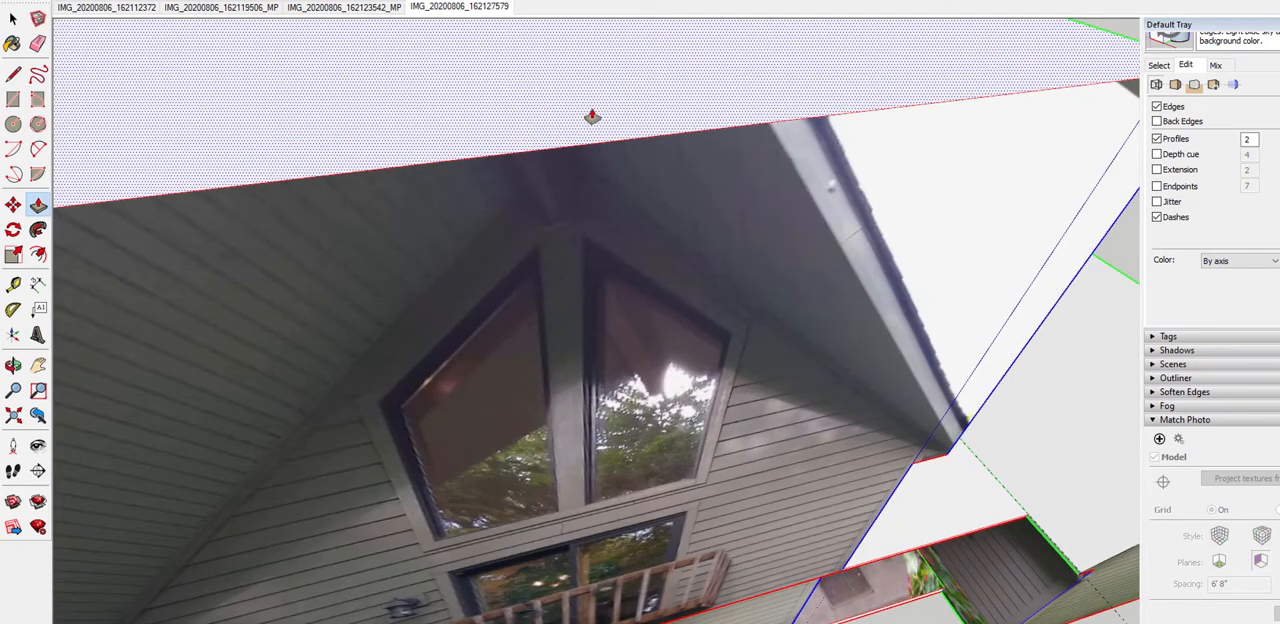
Pull the left side face of the upper balcony block outward with Push/Pull to the roof eave in the projected photo
scroll(602, 124, "down", 5)
middle_click_drag(628, 216, 418, 190)
middle_click_drag(723, 242, 600, 202)
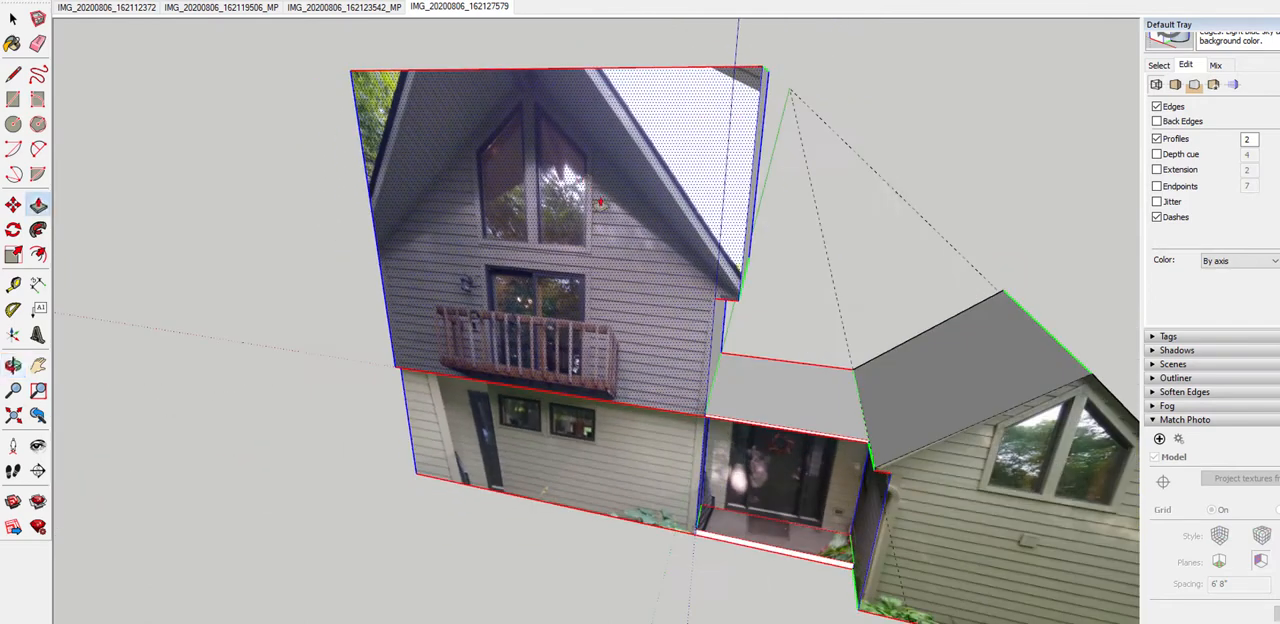
middle_click_drag(501, 277, 668, 214)
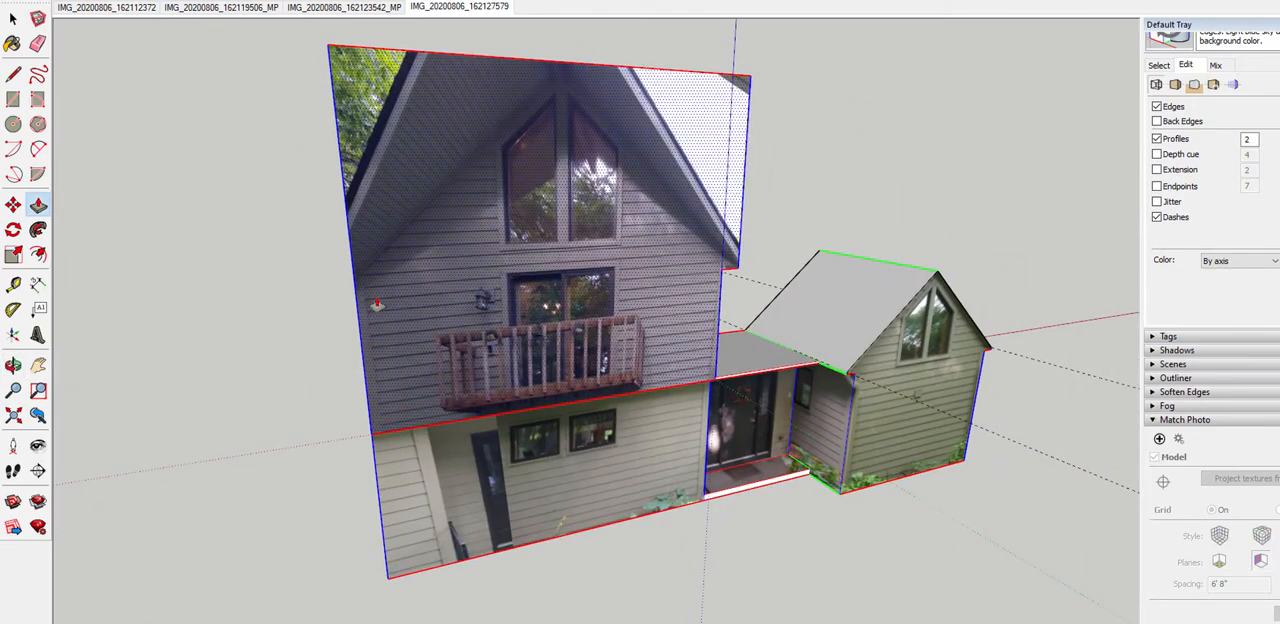
middle_click_drag(277, 357, 490, 307)
scroll(449, 306, "up", 4)
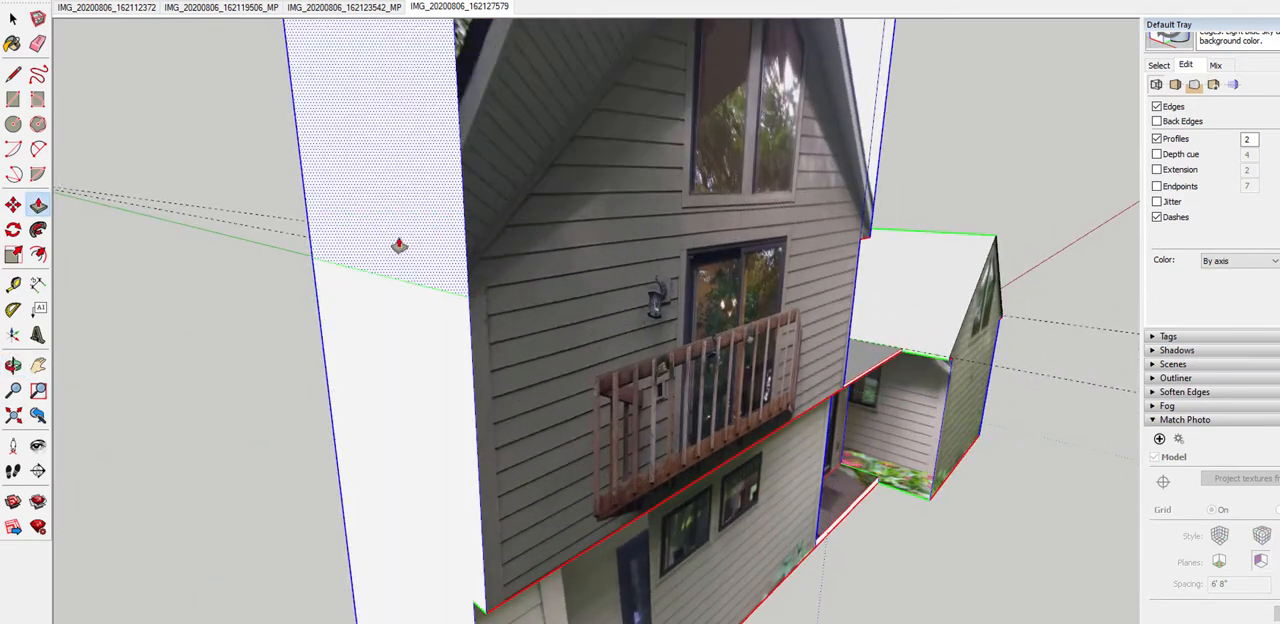
middle_click_drag(398, 245, 421, 245)
left_click_drag(410, 245, 358, 263)
scroll(463, 394, "up", 2)
middle_click_drag(463, 394, 354, 243)
Measure the eave overhang beside the front door on the small gable with the Tape Measure
scroll(236, 278, "down", 4)
scroll(236, 280, "down", 2)
scroll(659, 232, "up", 8)
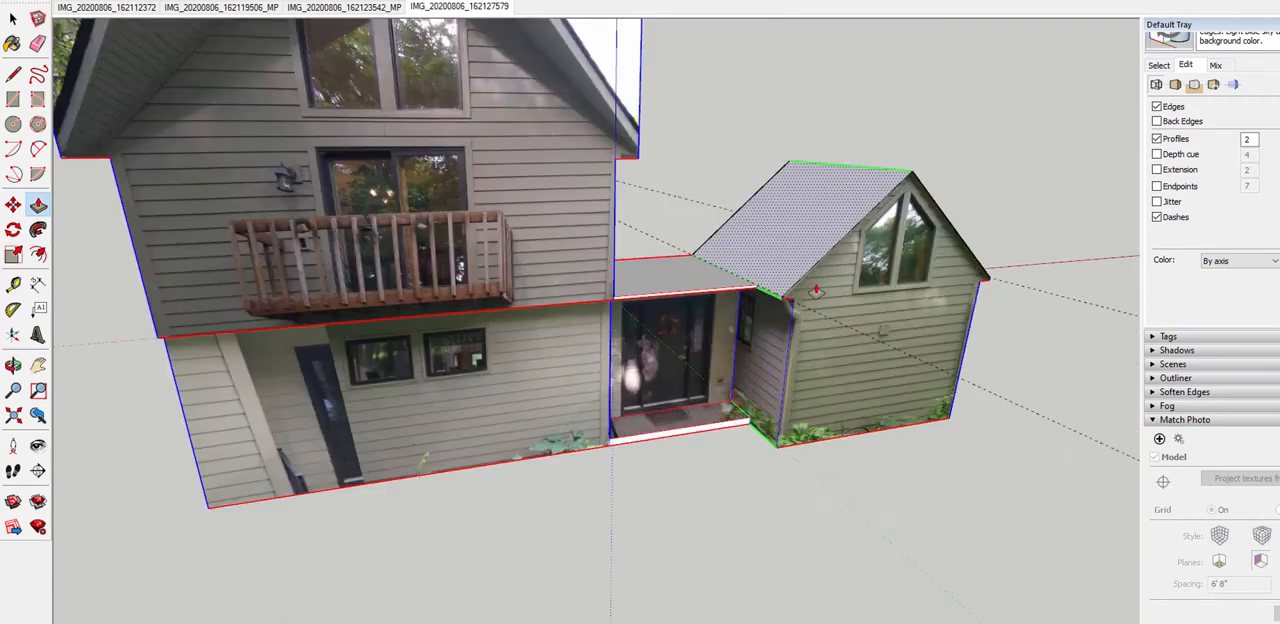
scroll(659, 232, "up", 2)
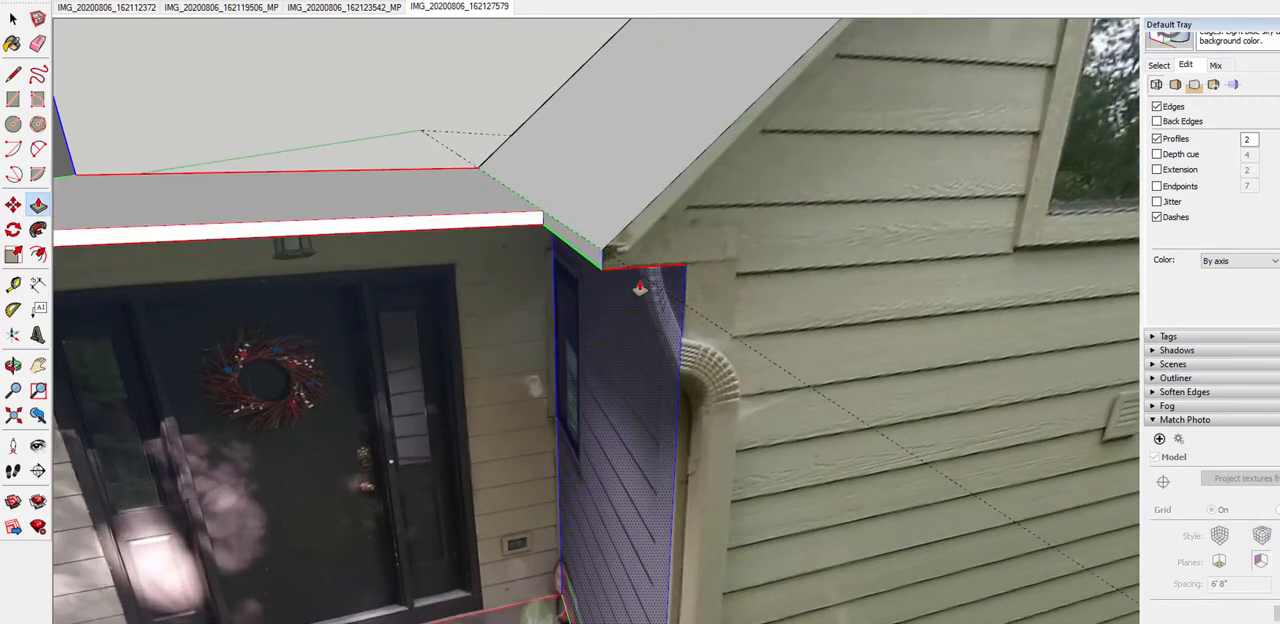
scroll(640, 288, "up", 1)
key("t")
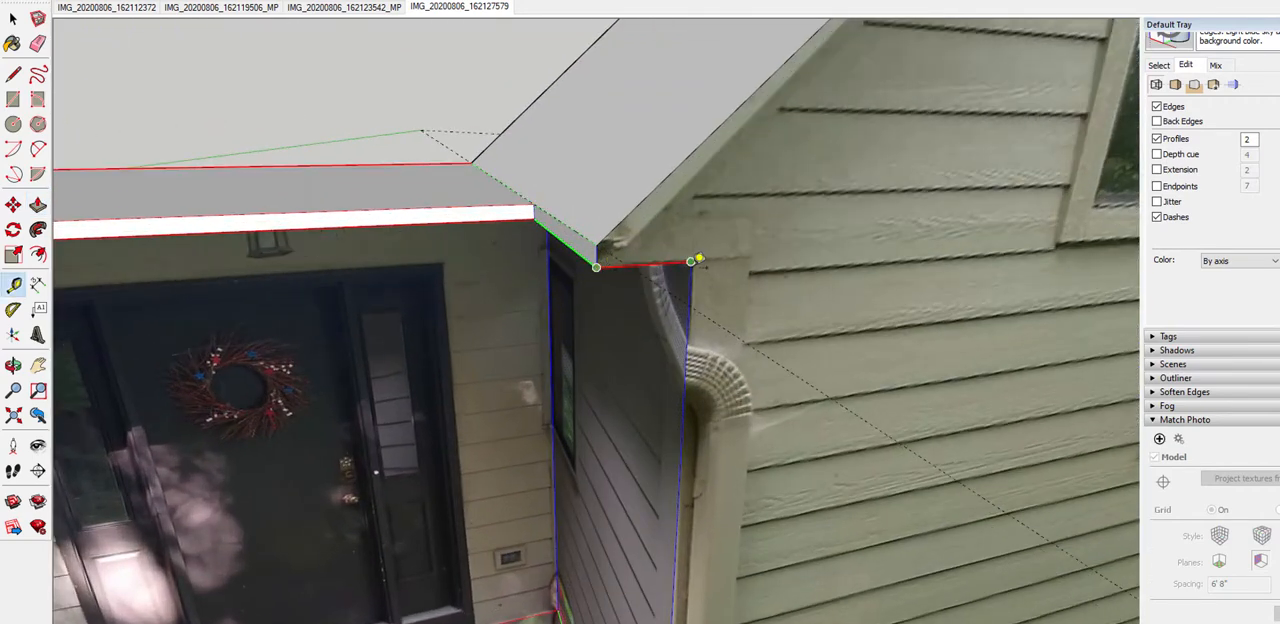
middle_click_drag(697, 260, 632, 274)
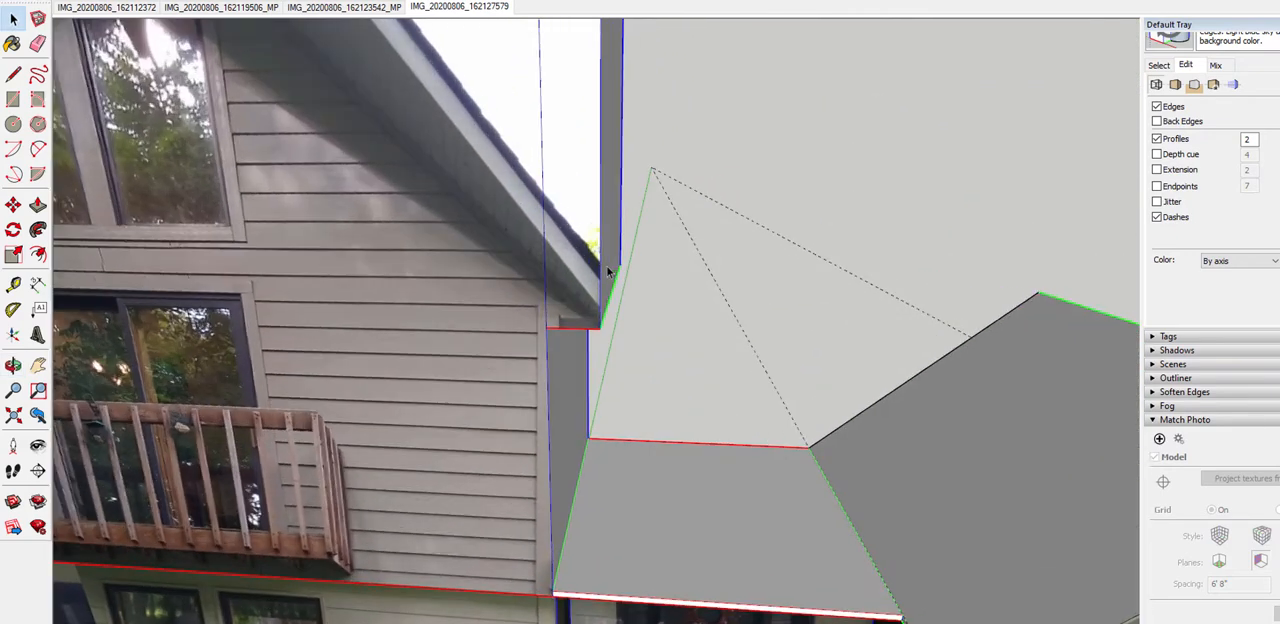
Push the upper block's right overhang back flush with the wall and pull it out again to the small gable's overhang distance
key("p")
left_click(608, 274)
left_click(561, 367)
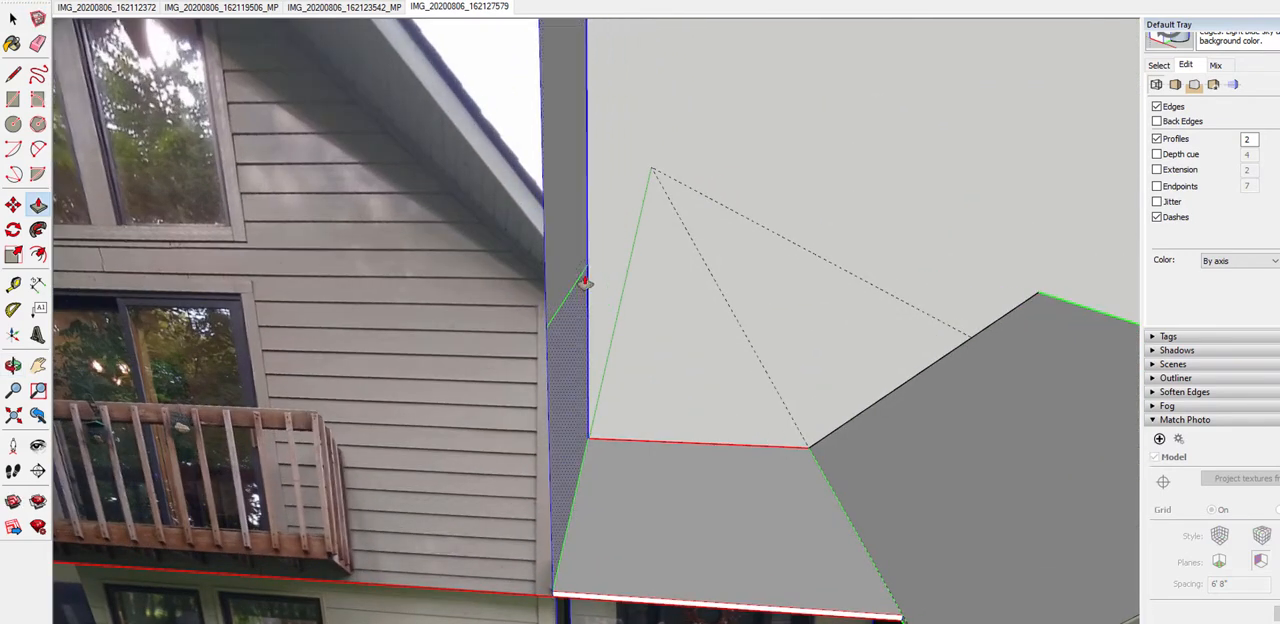
left_click(572, 278)
left_click(606, 279)
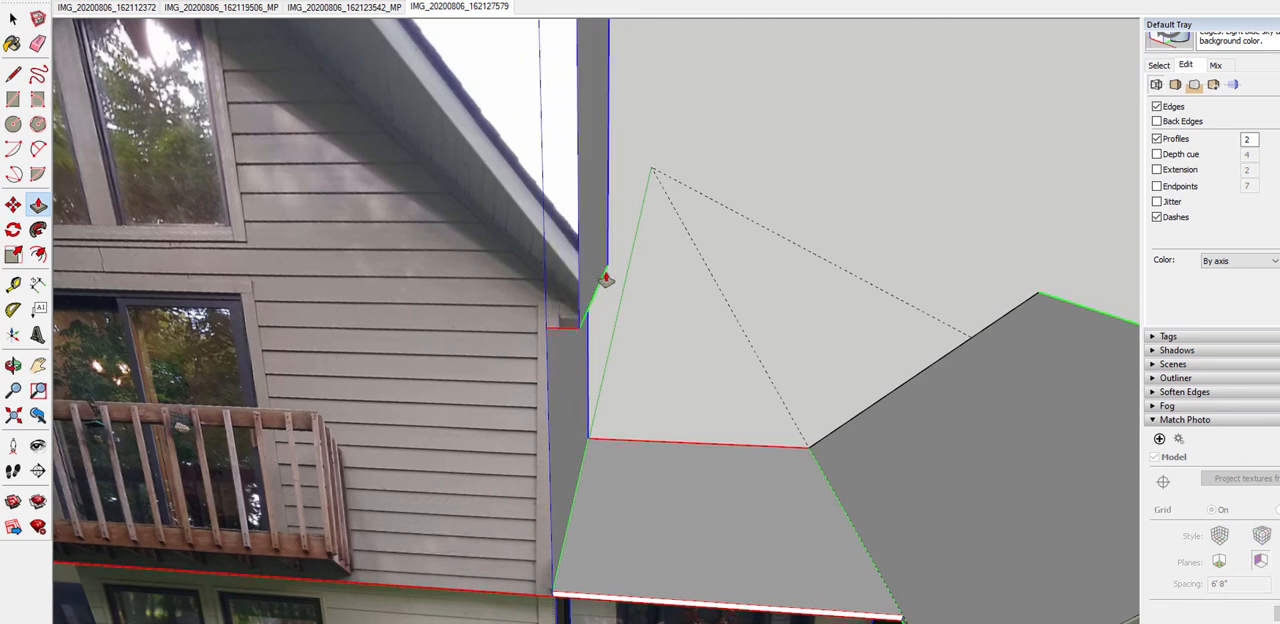
Pull the upper block's left side face outward from the wall with Push/Pull to match the right overhang, and check both eaves
scroll(680, 249, "down", 8)
middle_click_drag(290, 262, 500, 280)
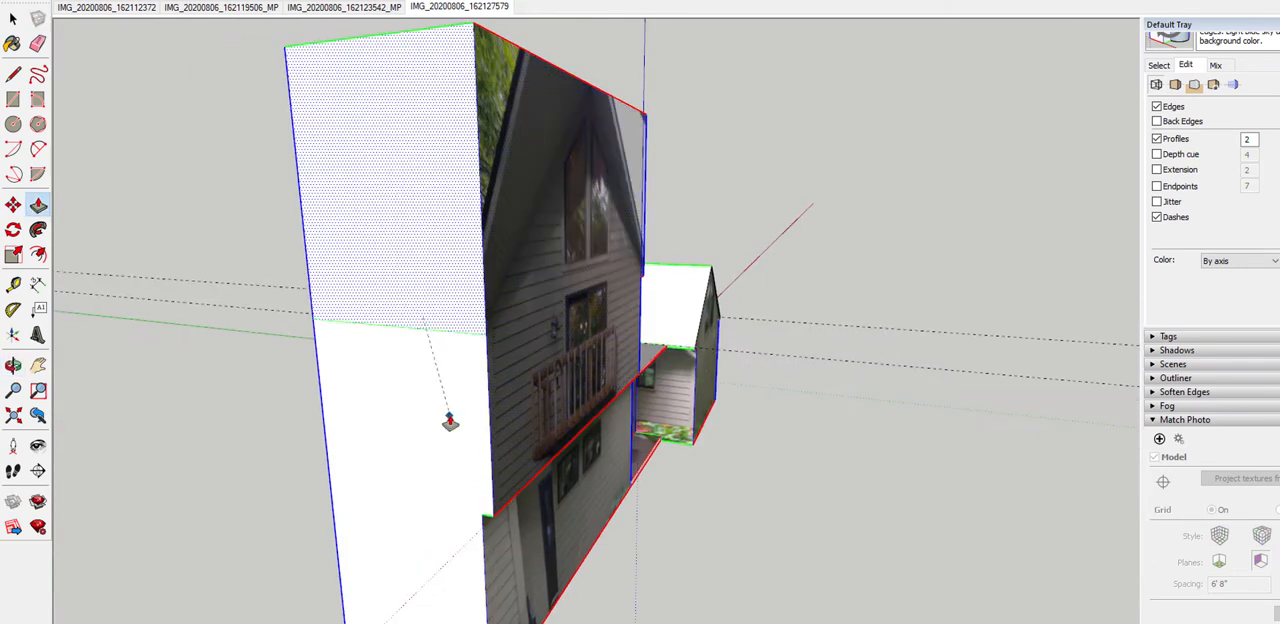
middle_click_drag(454, 328, 672, 297)
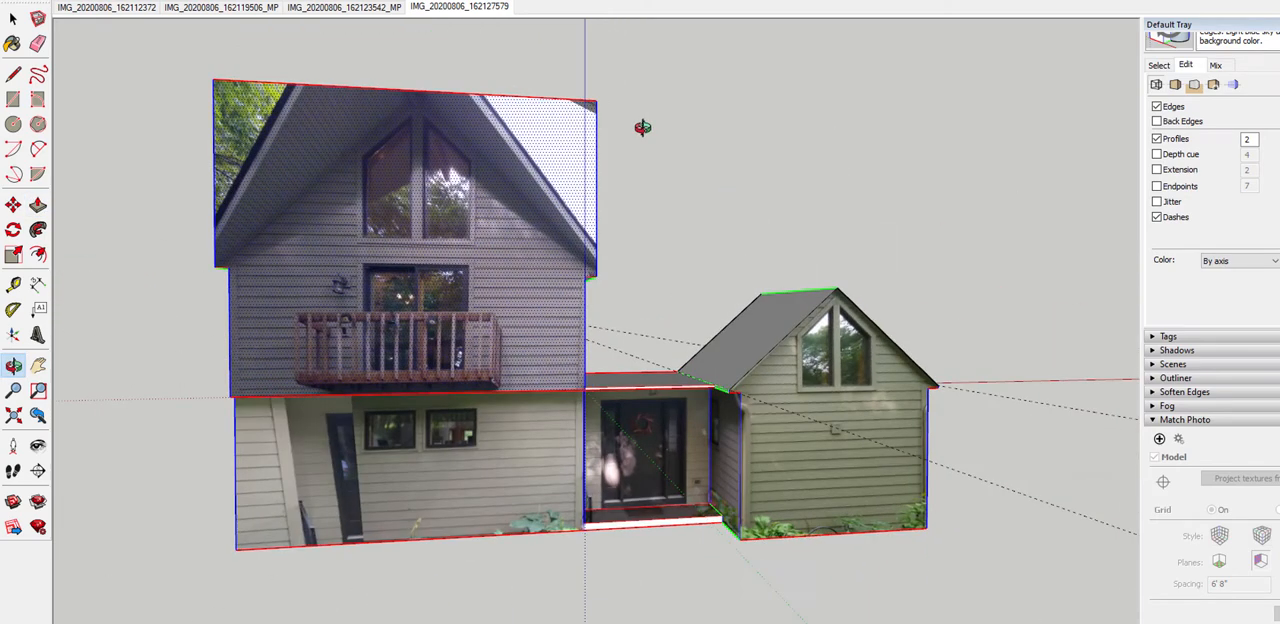
scroll(672, 297, "up", 4)
middle_click_drag(543, 343, 485, 338)
scroll(485, 338, "down", 2)
scroll(487, 339, "up", 2)
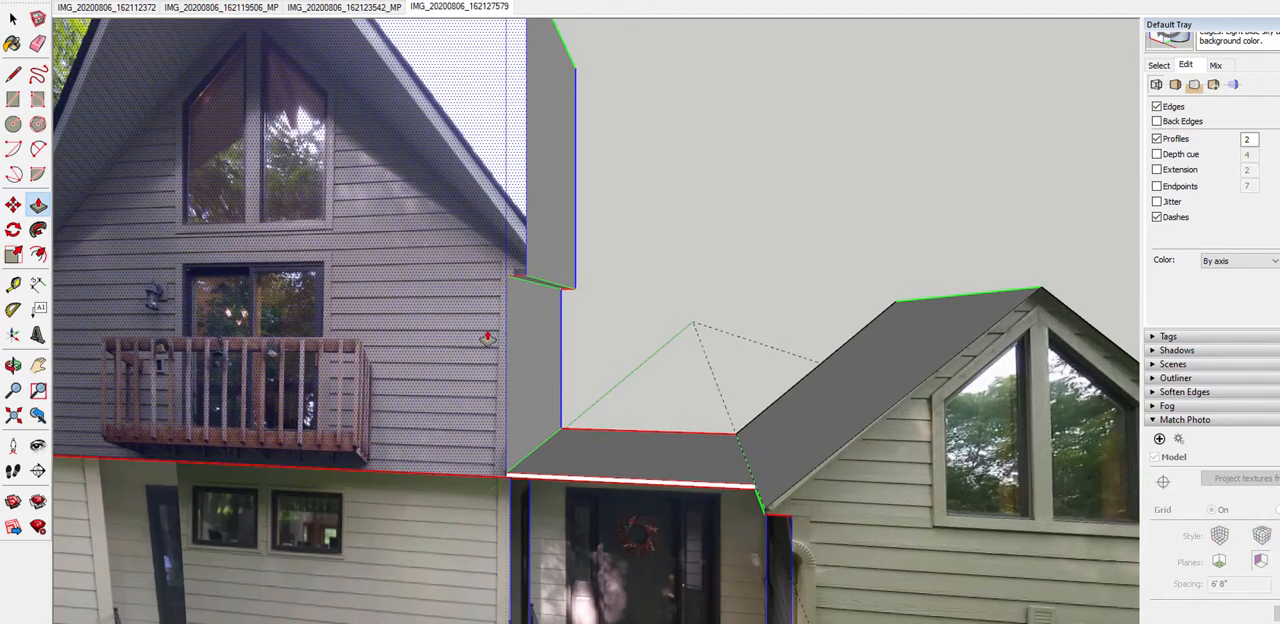
scroll(487, 338, "down", 2)
key("space")
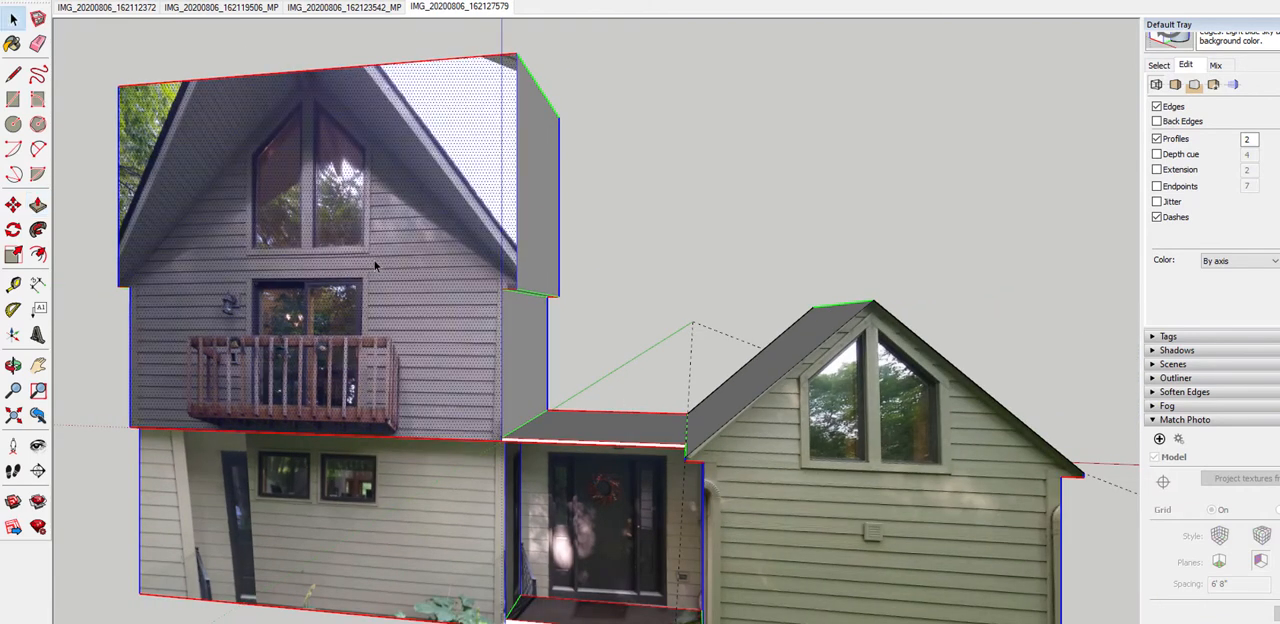
Reopen the matched photo in the IMG_20200806_162127579 scene and align the lower green vanishing bar with the balcony's bottom side edge
left_click(450, 8)
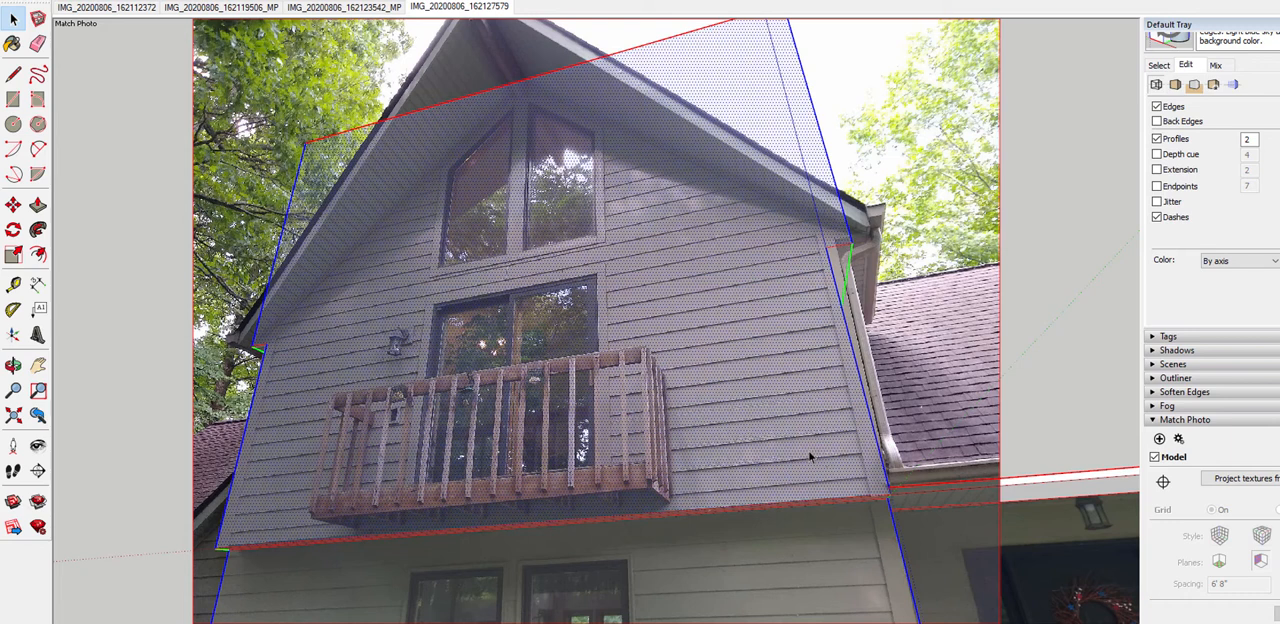
left_click(1178, 440)
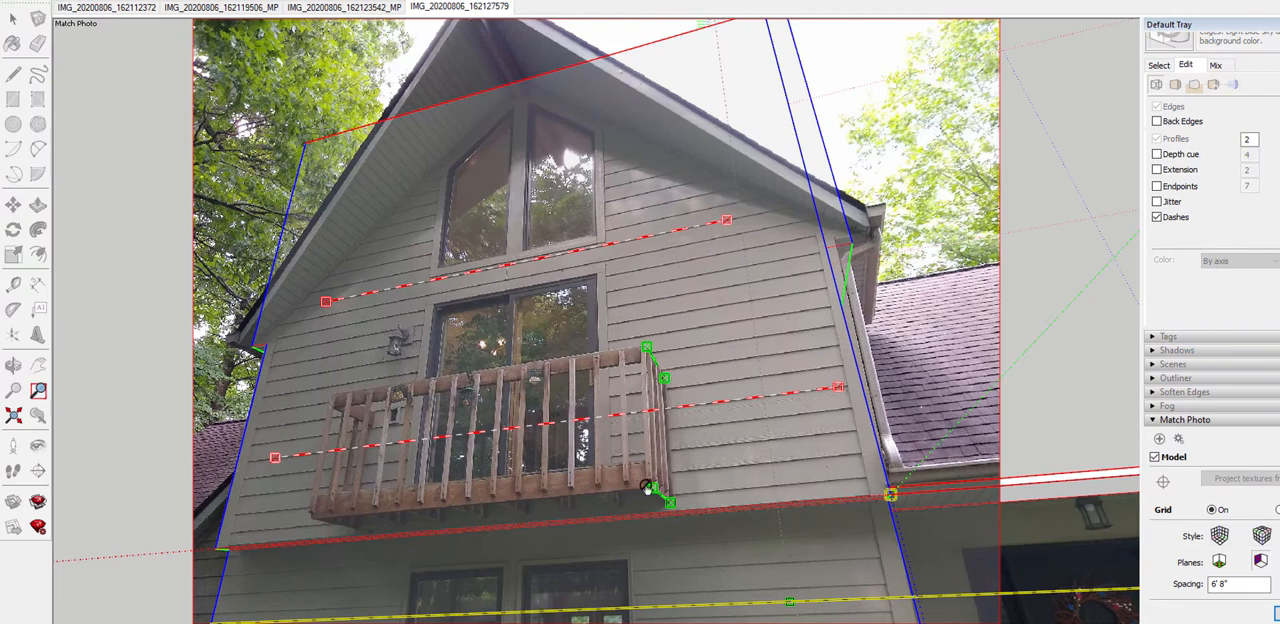
left_click_drag(655, 492, 652, 487)
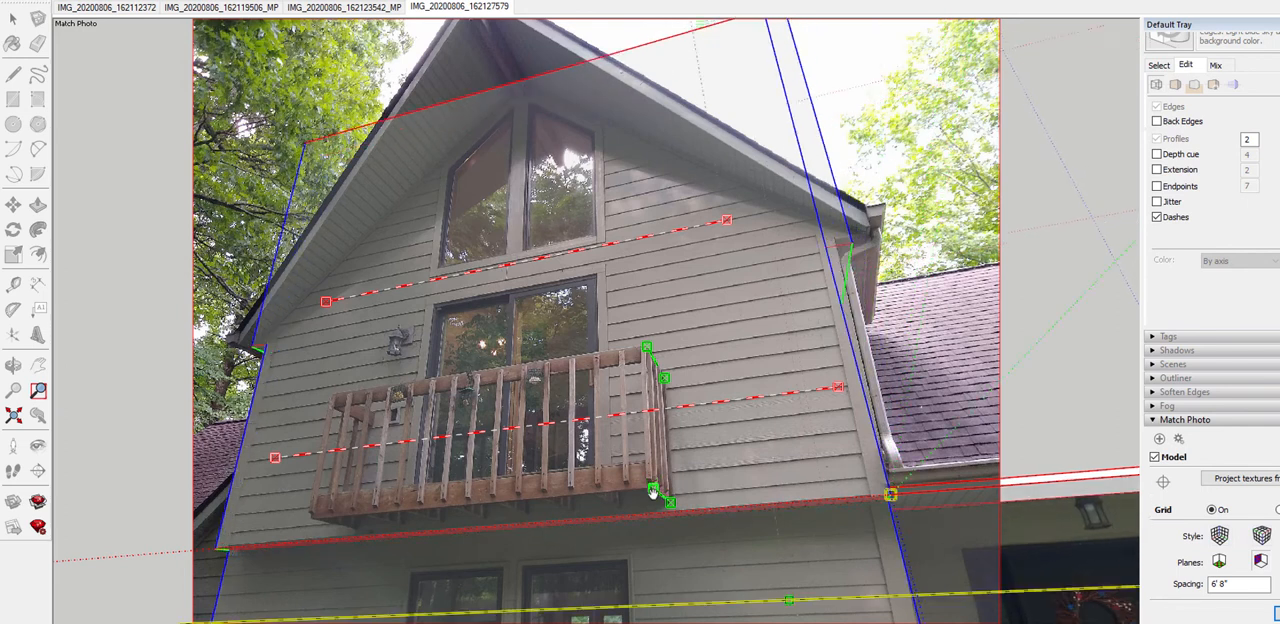
scroll(652, 487, "up", 5)
scroll(656, 486, "up", 2)
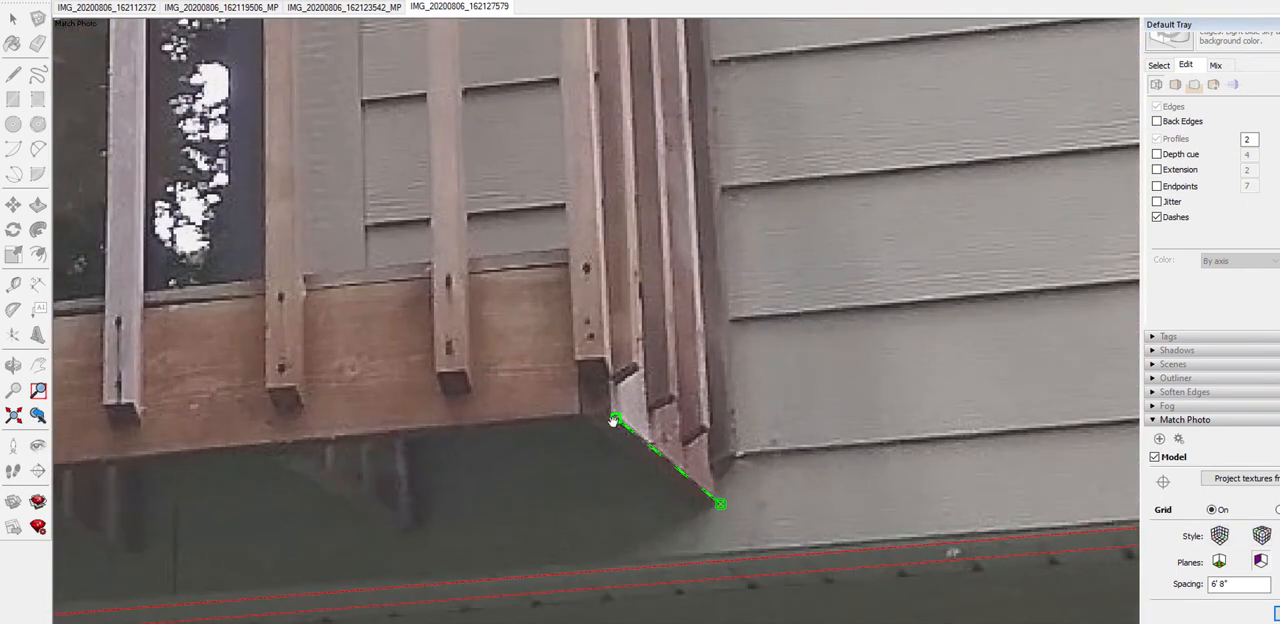
left_click_drag(613, 421, 611, 413)
scroll(660, 485, "down", 1)
scroll(729, 531, "up", 2)
left_click_drag(712, 496, 709, 490)
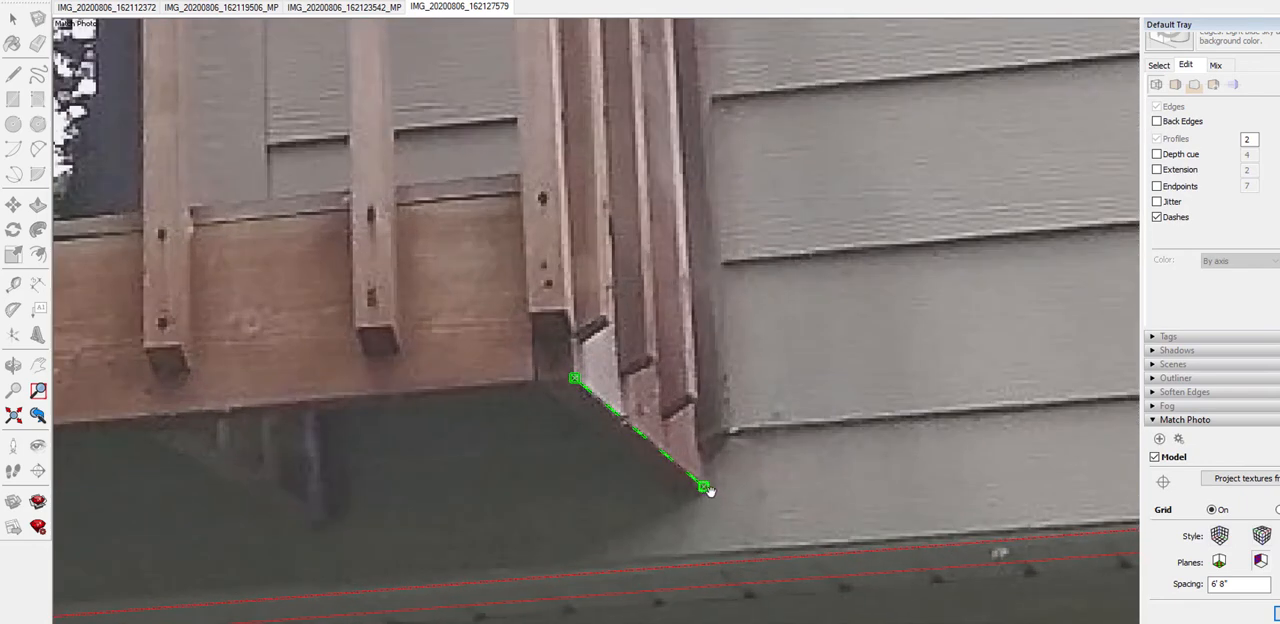
Align the upper green vanishing bar with the balcony's top side rail, check the wall alignment and finish the photo match
scroll(714, 494, "down", 5)
scroll(720, 471, "up", 2)
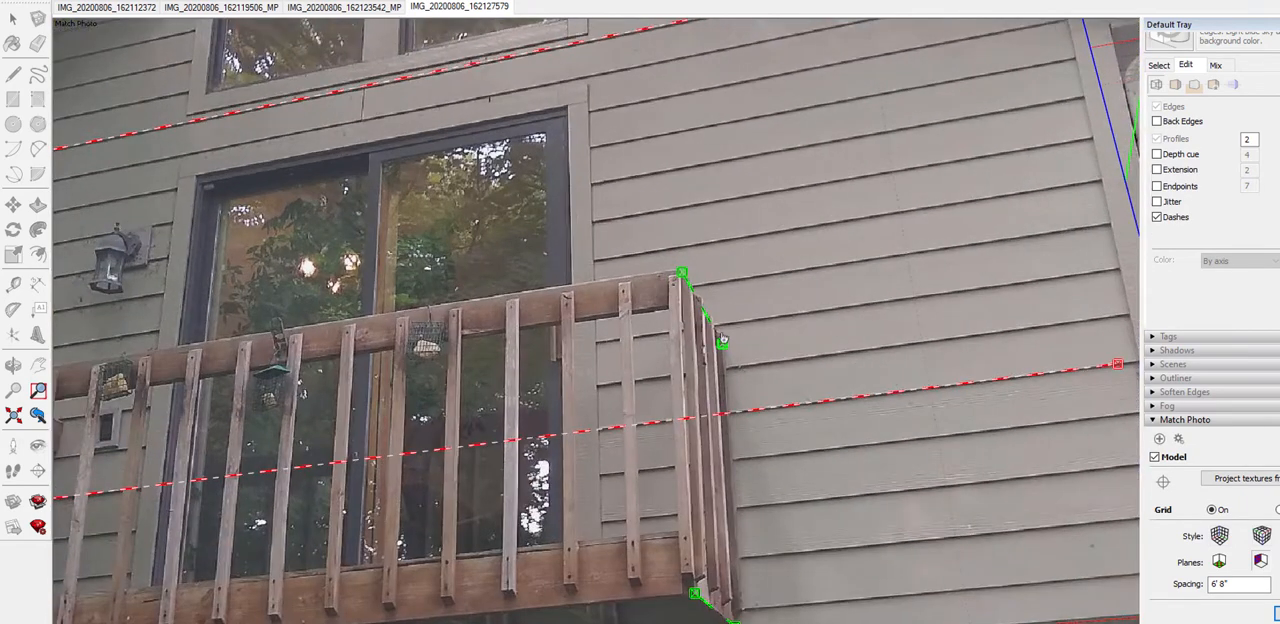
scroll(712, 300, "down", 2)
left_click_drag(713, 333, 716, 336)
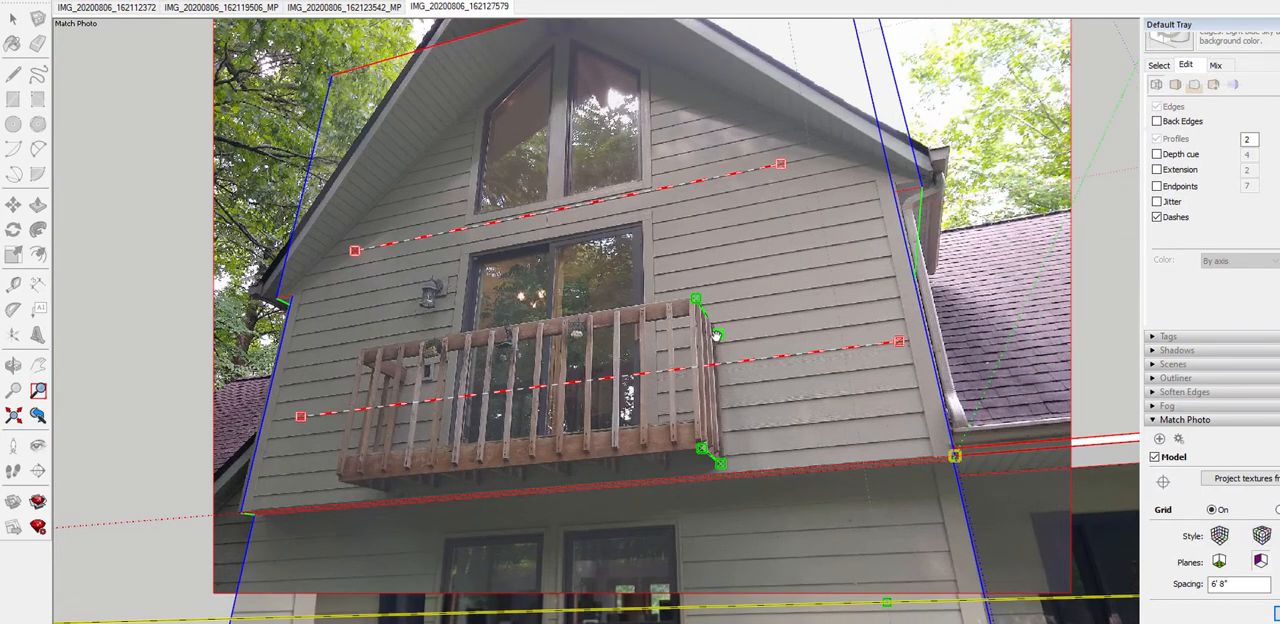
left_click_drag(716, 334, 716, 333)
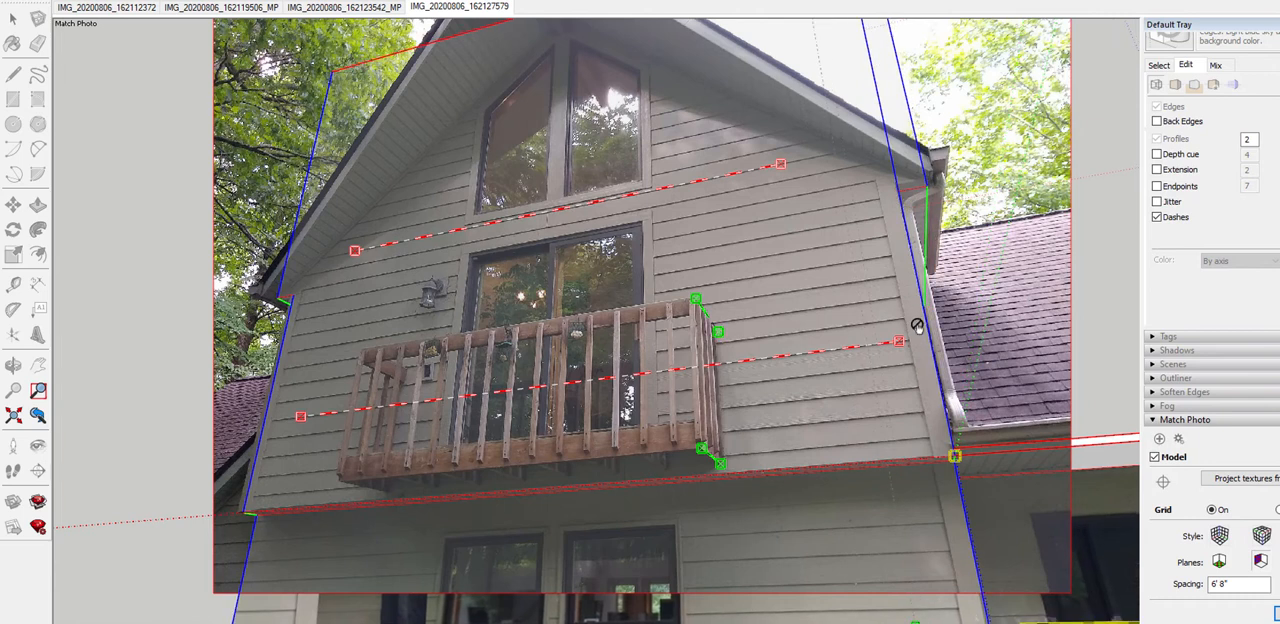
left_click_drag(929, 326, 929, 326)
scroll(583, 578, "down", 4)
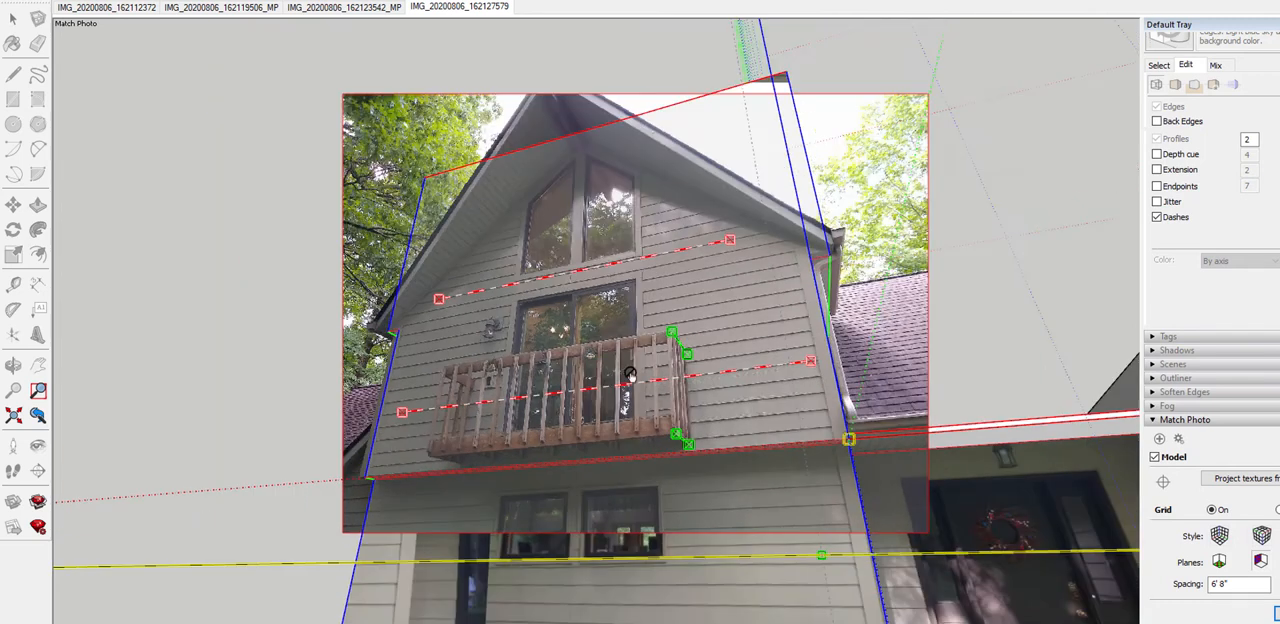
scroll(815, 555, "up", 4)
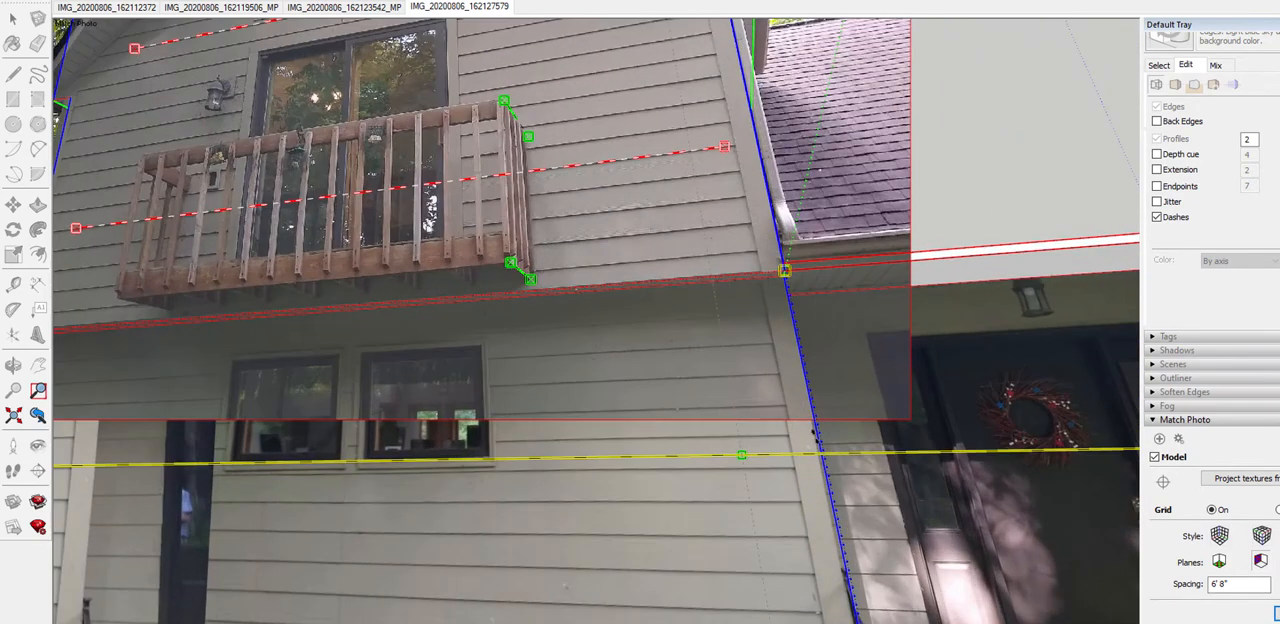
scroll(717, 309, "down", 2)
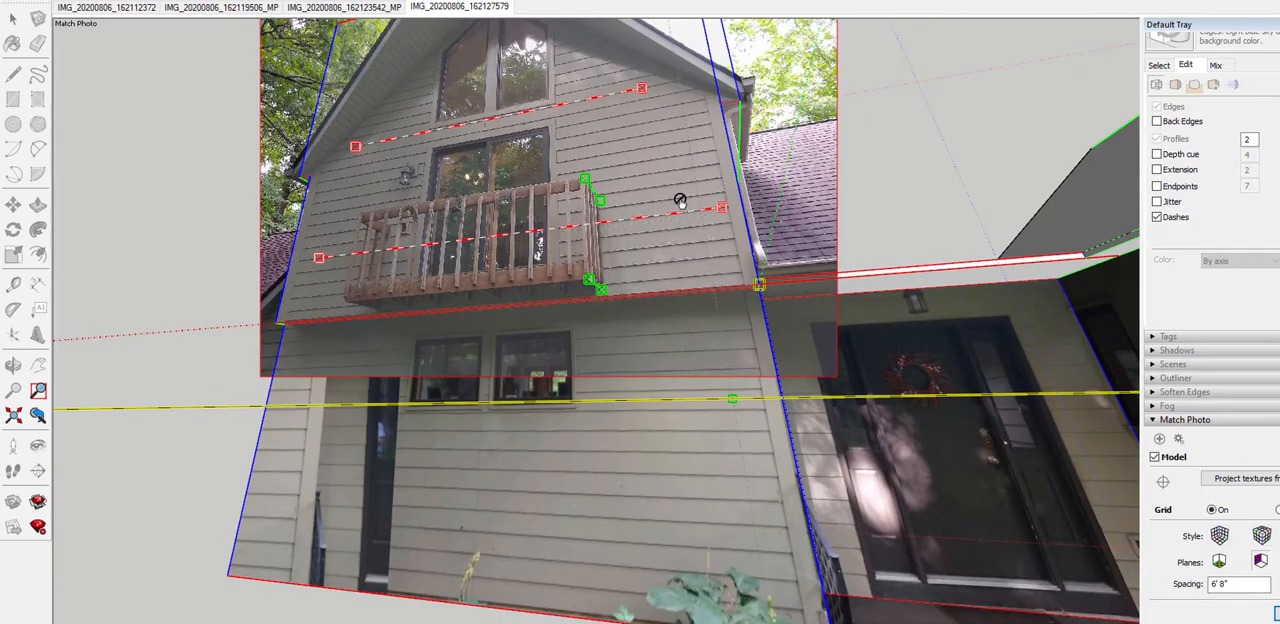
right_click(672, 184)
left_click(697, 195)
Project the realigned photo onto the upper balcony wall face, overwriting the existing materials
scroll(706, 180, "down", 3)
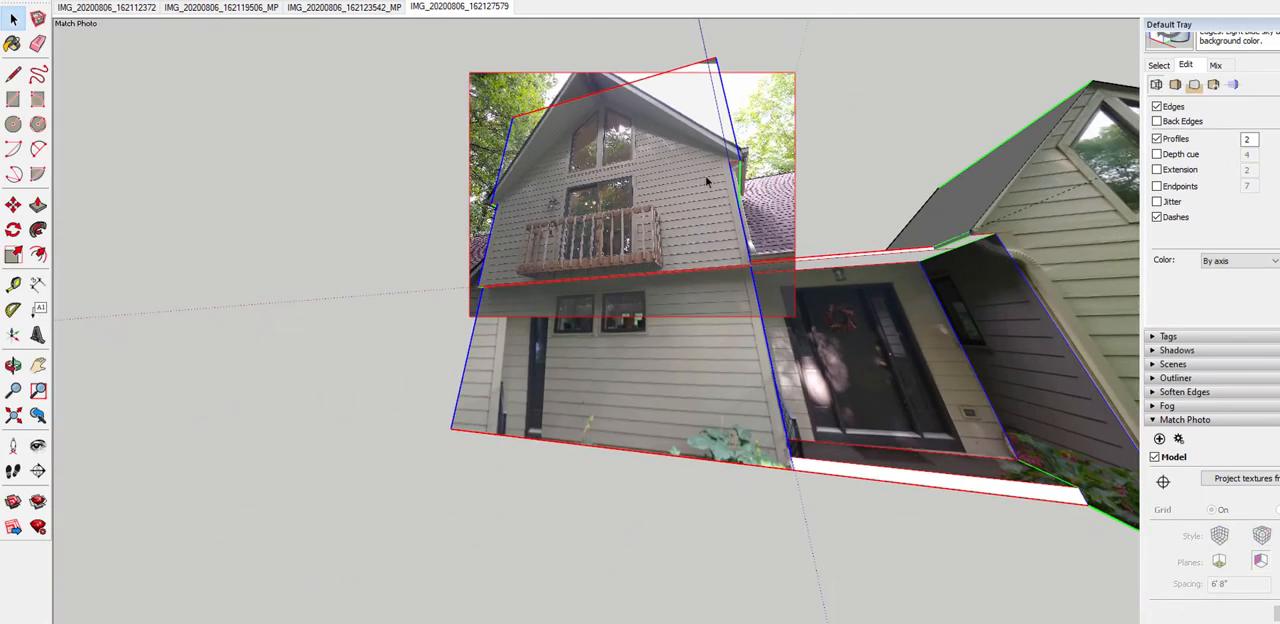
scroll(728, 188, "up", 4)
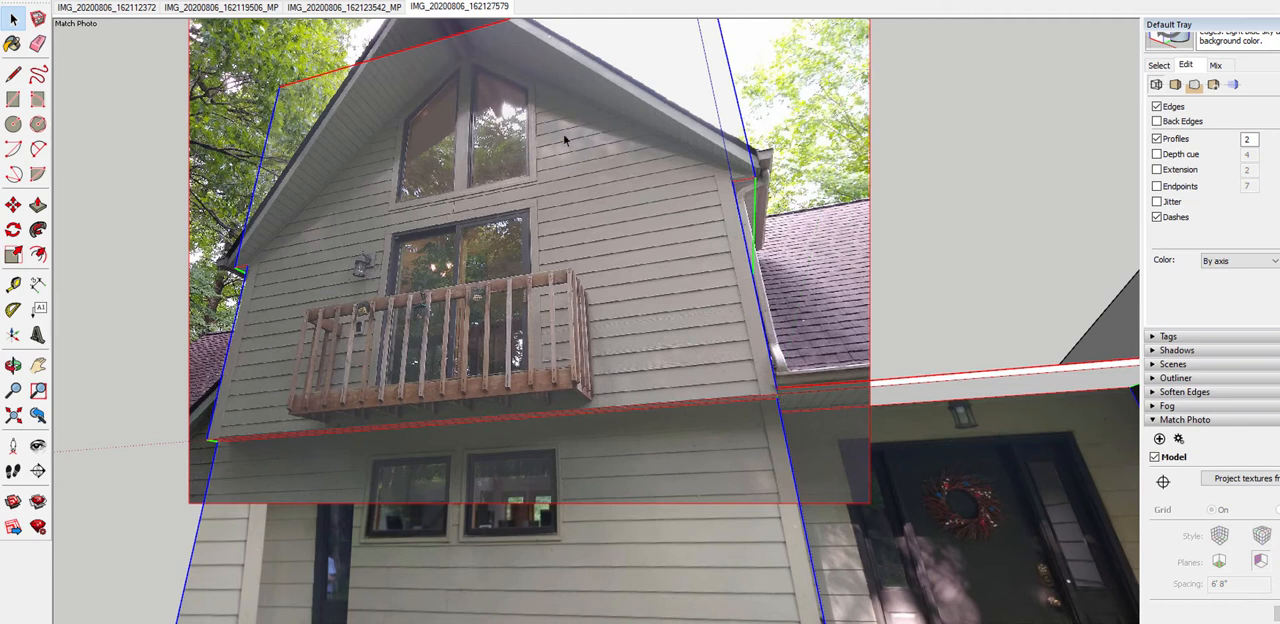
scroll(460, 42, "up", 2)
scroll(473, 88, "down", 3)
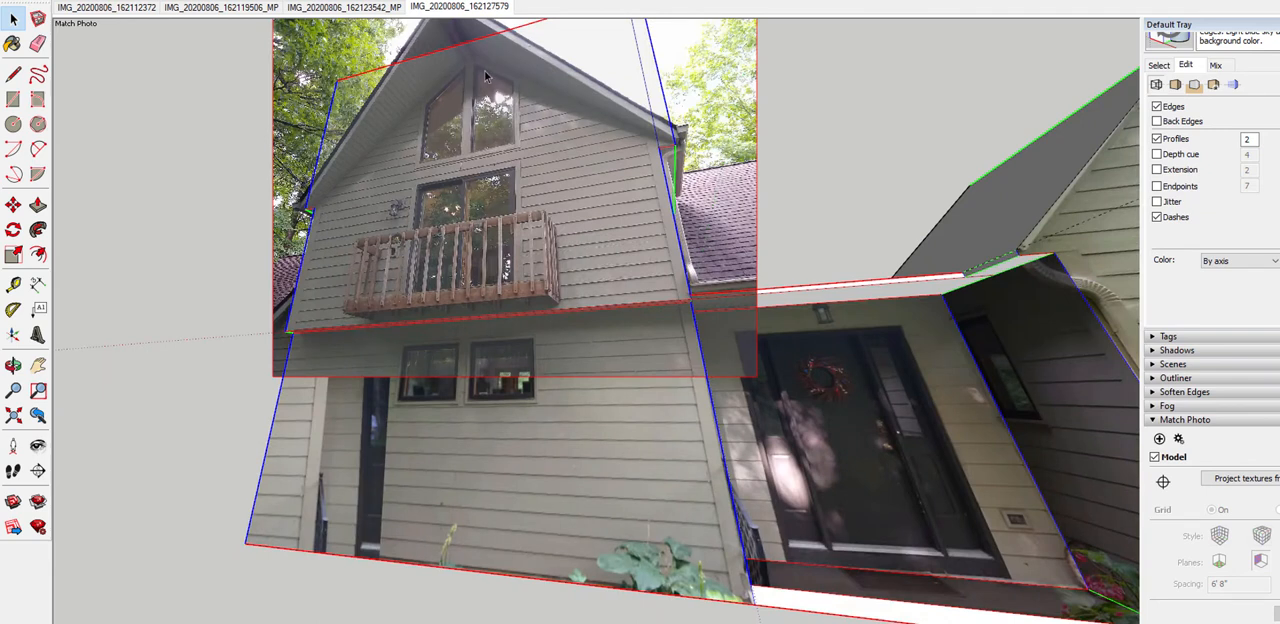
scroll(487, 76, "up", 2)
scroll(540, 190, "down", 2)
right_click(538, 188)
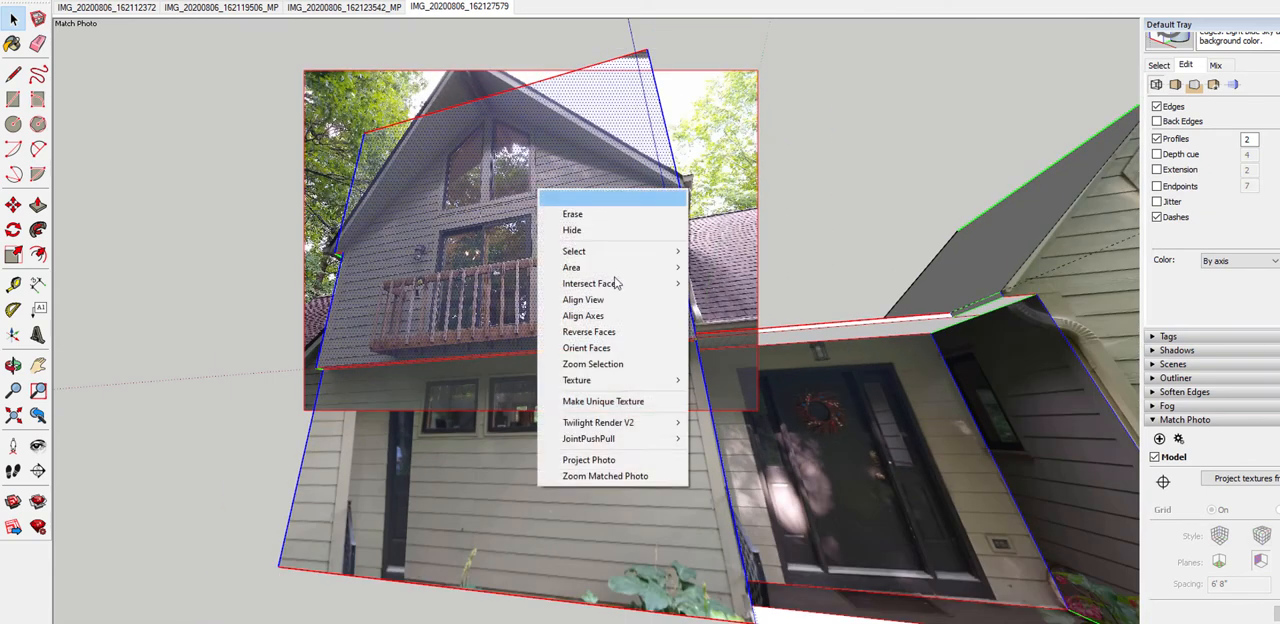
left_click(635, 460)
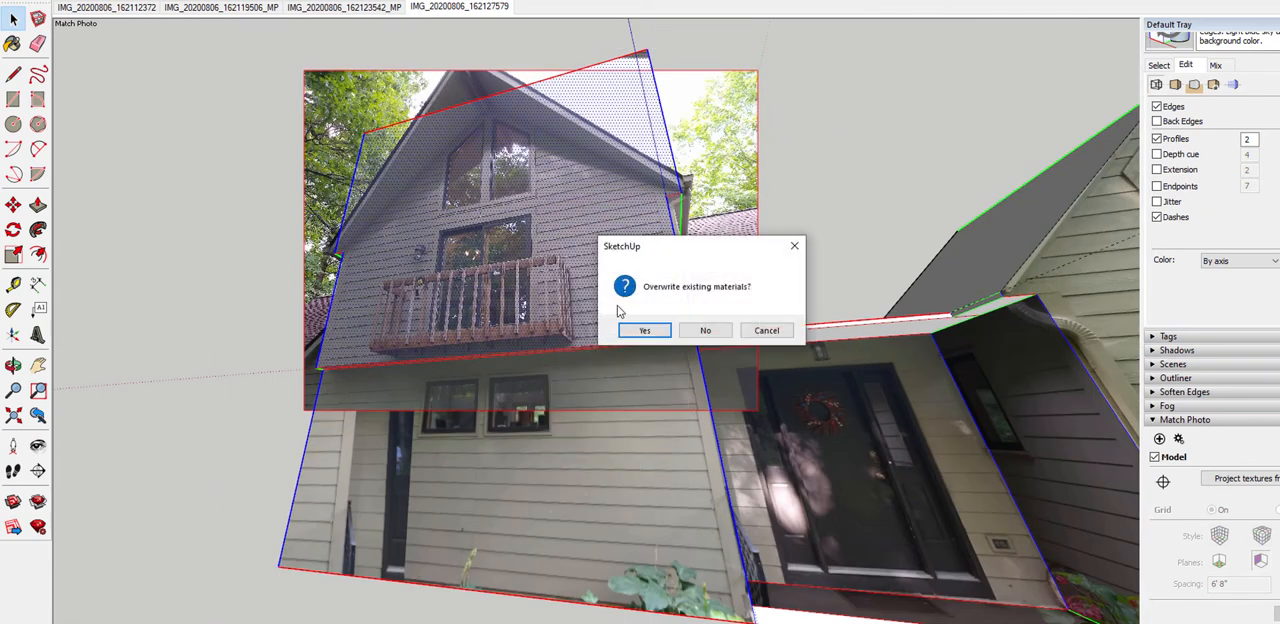
left_click(643, 335)
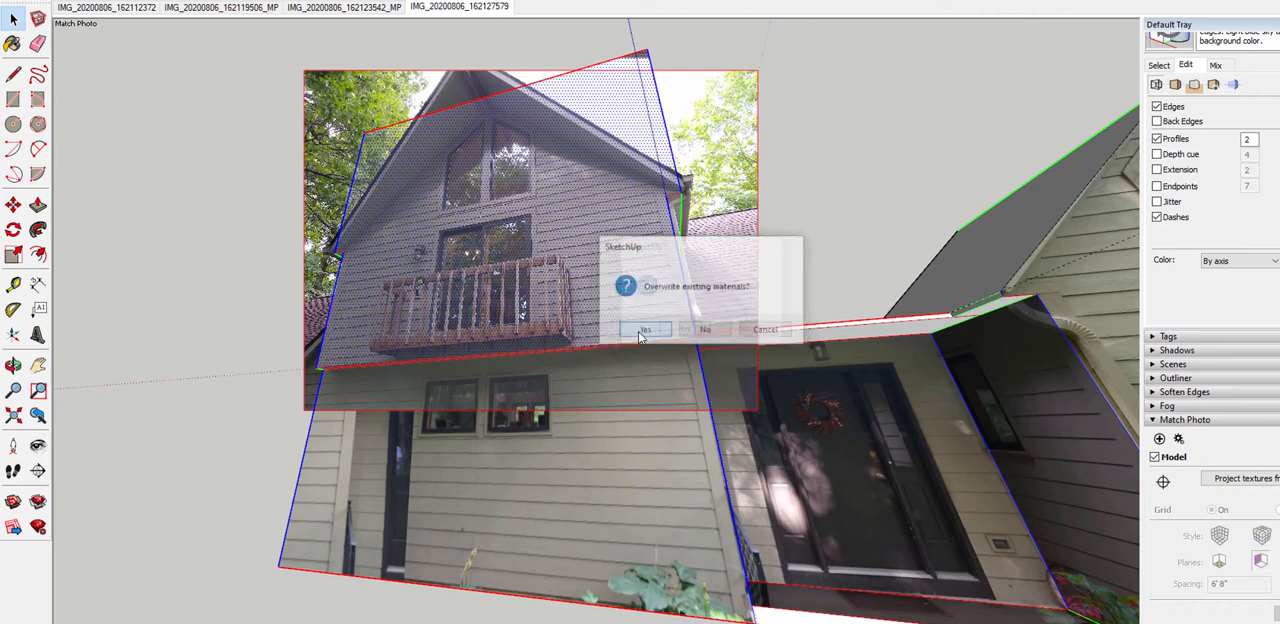
left_click(745, 331)
Adjust the top face of the upper balcony block with Push/Pull to the gable's peak in the newly projected photo
middle_click_drag(461, 162, 530, 255)
scroll(535, 255, "down", 3)
middle_click_drag(515, 150, 598, 190)
scroll(558, 102, "up", 3)
middle_click_drag(558, 102, 520, 207)
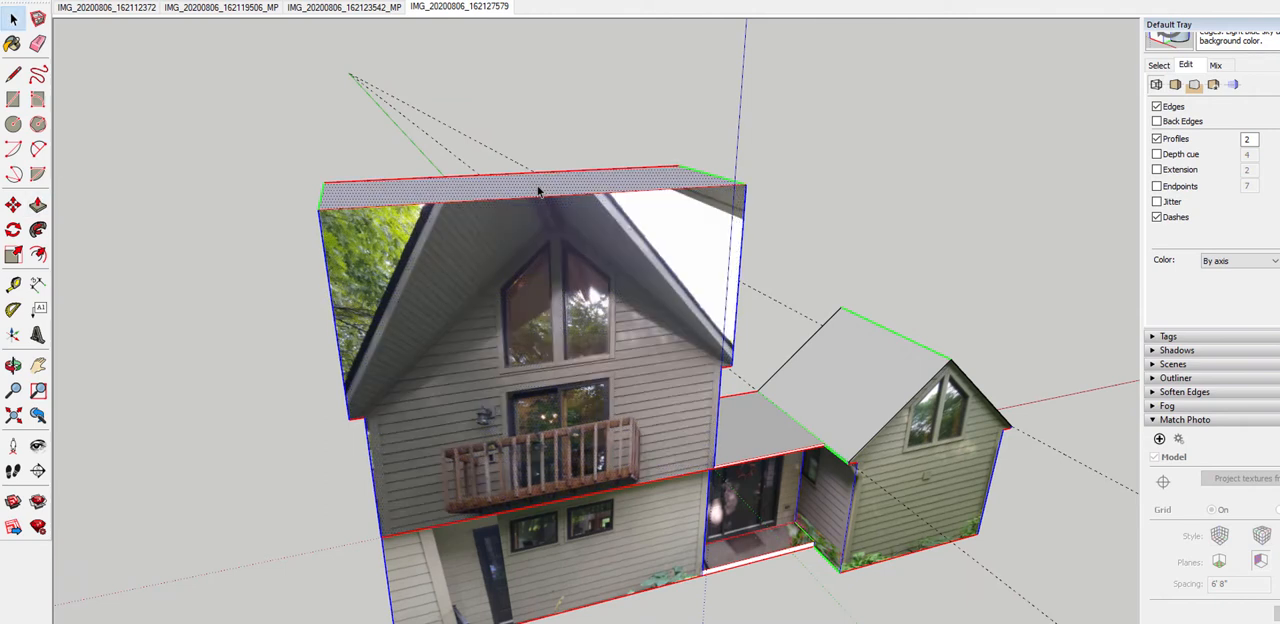
key("p")
left_click_drag(538, 194, 575, 210)
middle_click_drag(655, 325, 603, 400)
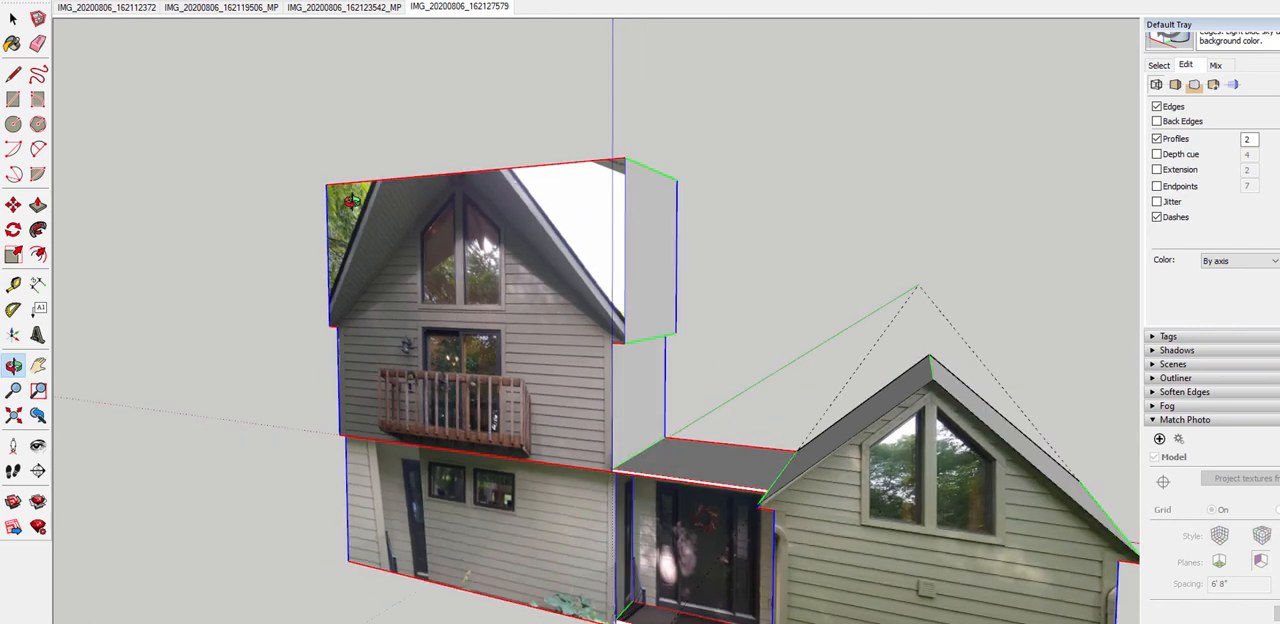
Place a horizontal guide line with the Tape Measure just above the bottom edge of each side overhang on the upper balcony block
scroll(651, 357, "up", 3)
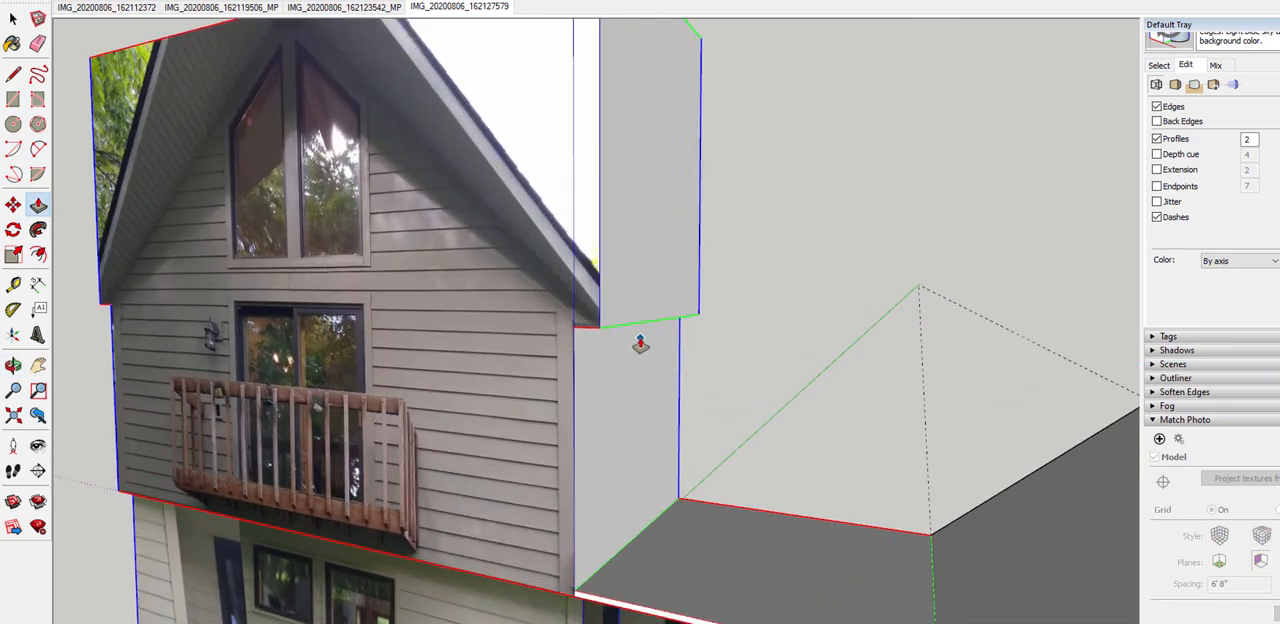
scroll(641, 344, "up", 1)
key("t")
left_click(648, 317)
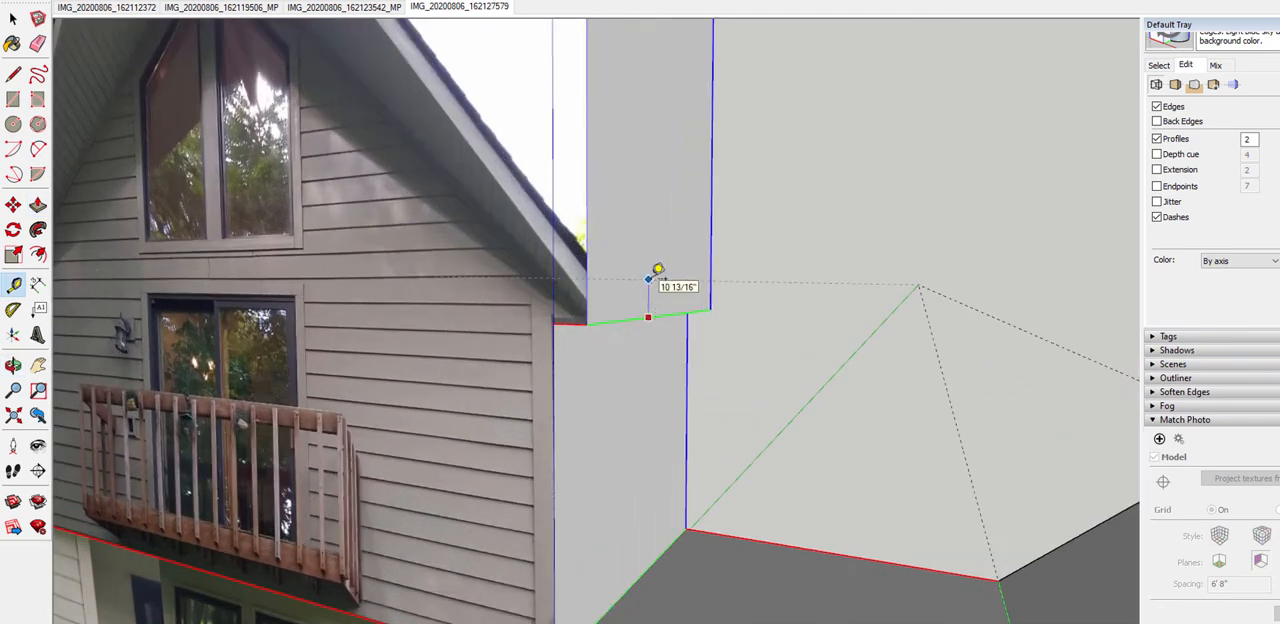
scroll(671, 271, "down", 5)
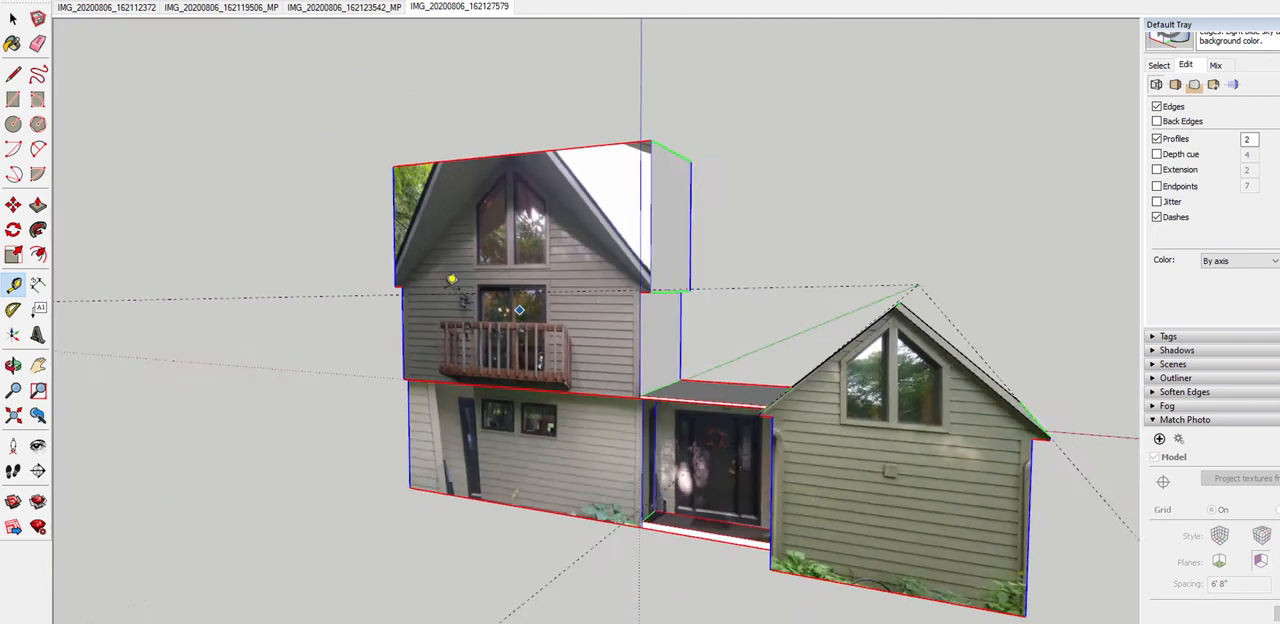
middle_click_drag(451, 277, 905, 251)
scroll(560, 260, "up", 3)
left_click(234, 285)
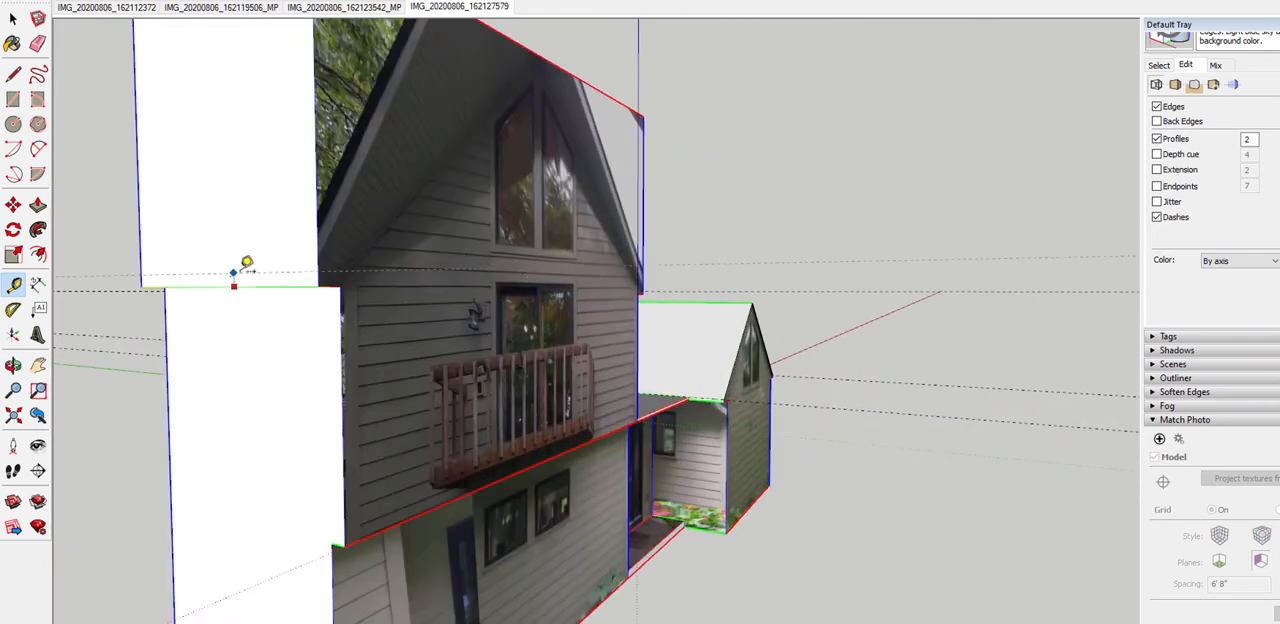
Draw a ridge line across the top face of the upper balcony block, from front-edge midpoint to back-edge midpoint
scroll(265, 258, "down", 2)
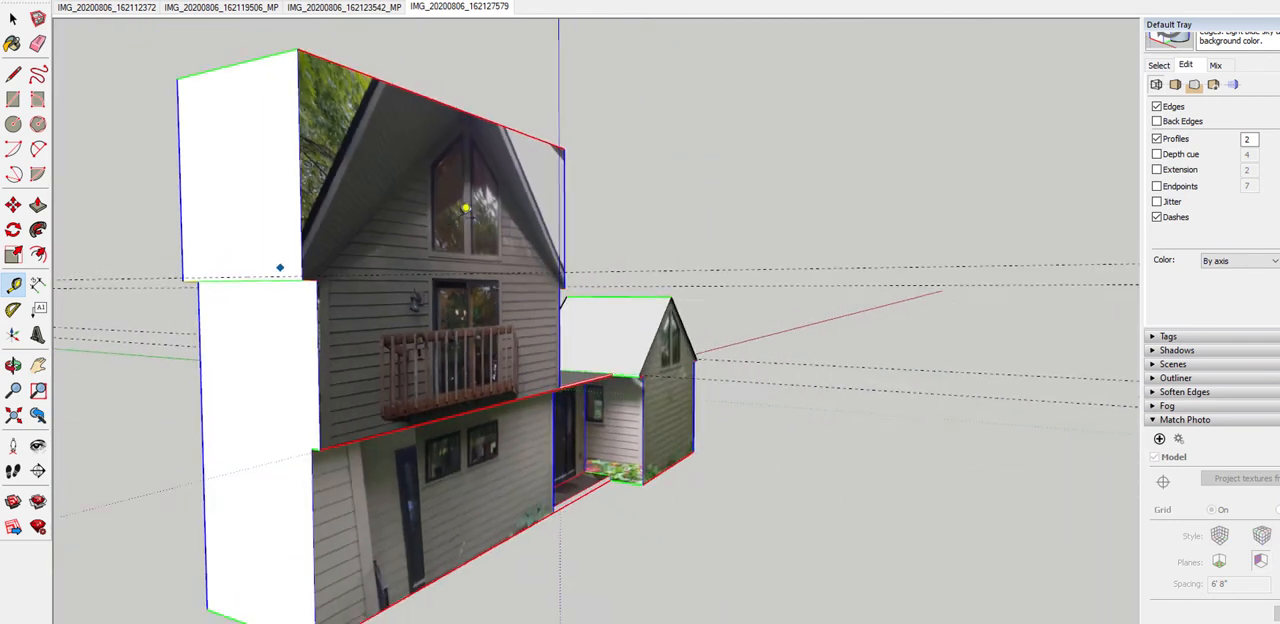
middle_click_drag(281, 266, 197, 342)
scroll(340, 245, "up", 3)
key("l")
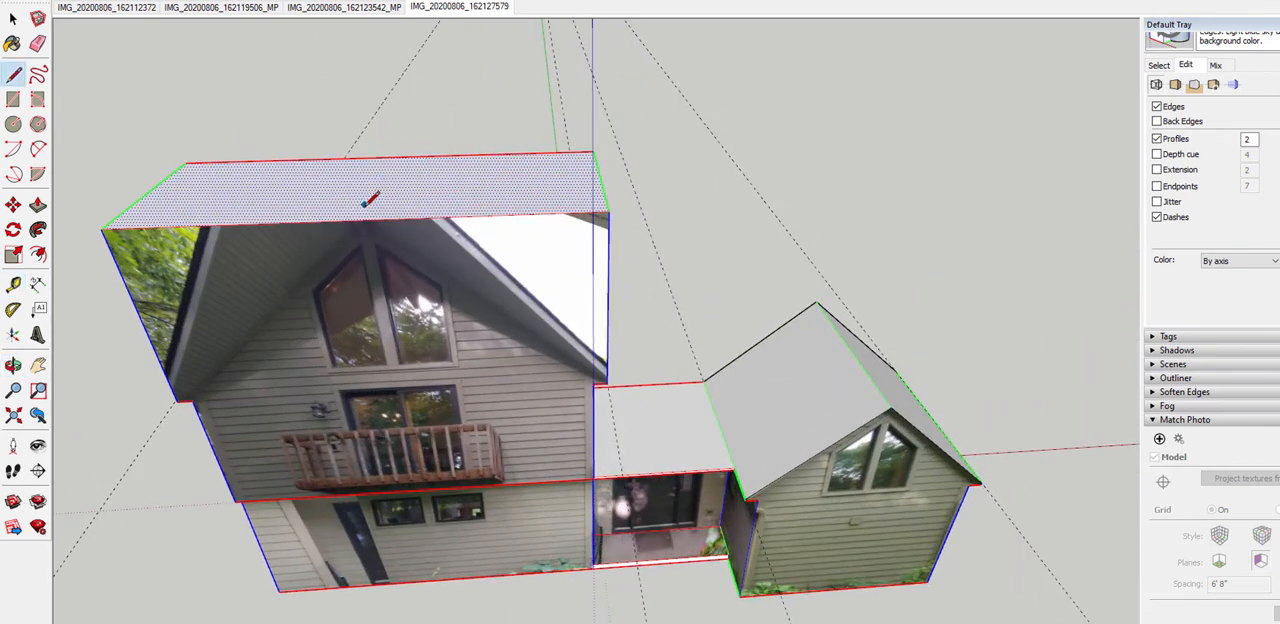
left_click(394, 158)
middle_click_drag(439, 193, 354, 212)
Move both outer side edges of the upper block's top face straight down to the guide at the overhang to slope the roof
key("space")
scroll(408, 140, "up", 2)
scroll(588, 200, "down", 4)
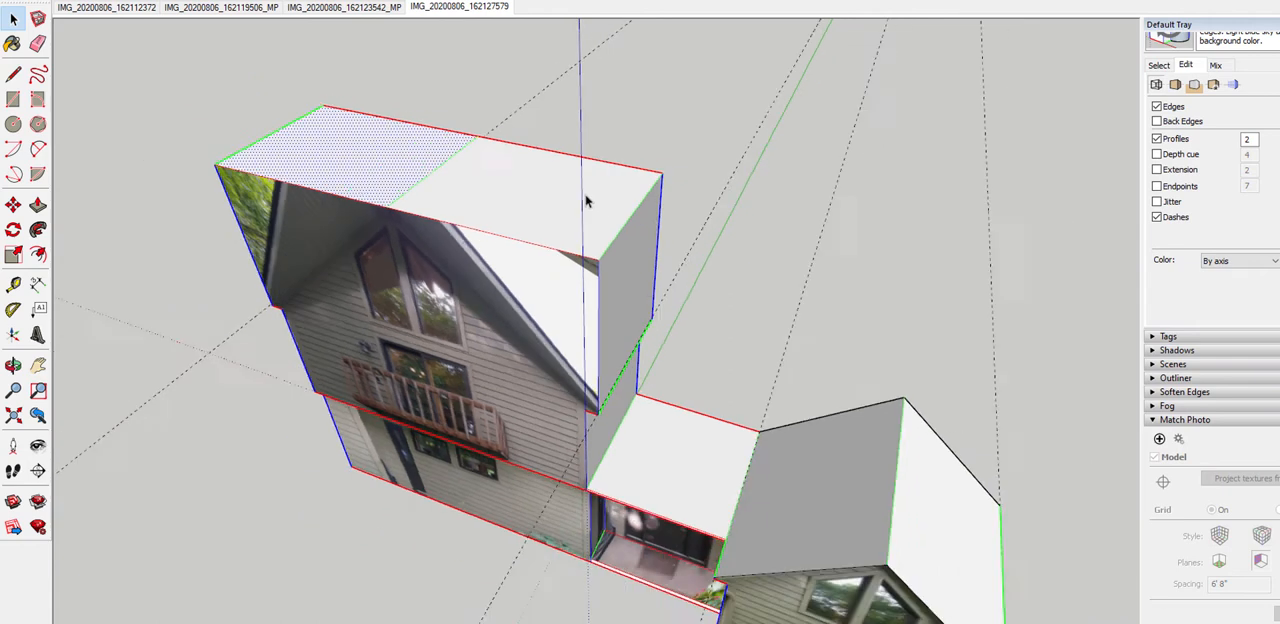
left_click(617, 230)
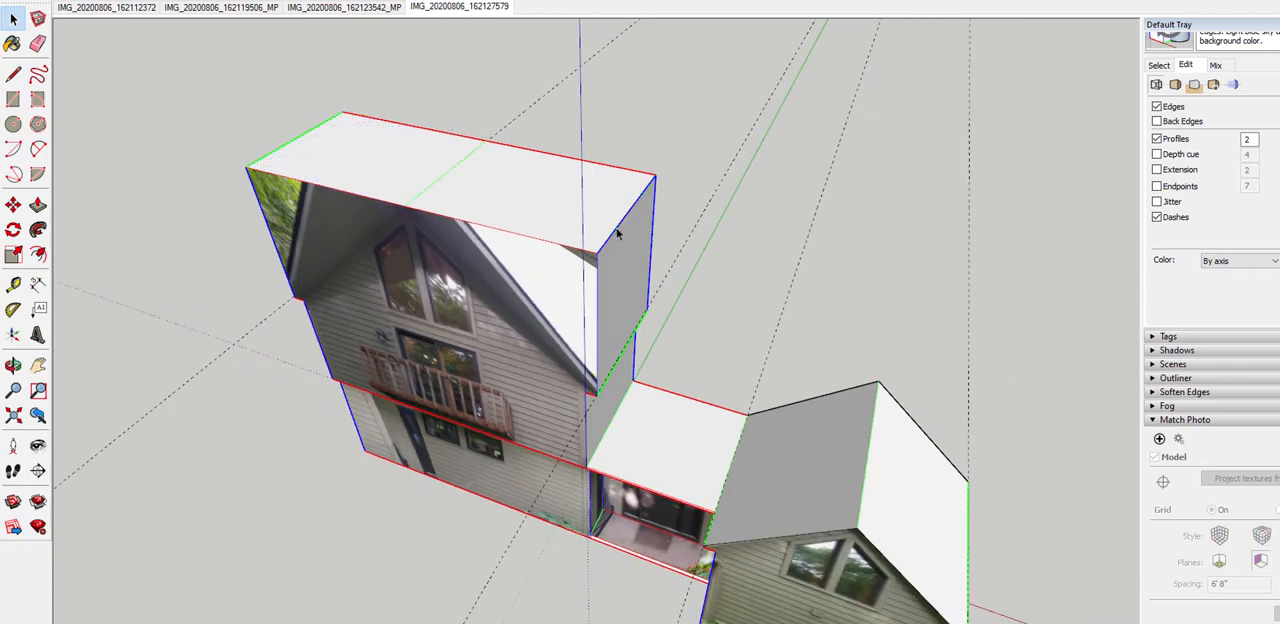
left_click(283, 150, "ctrl")
key("m")
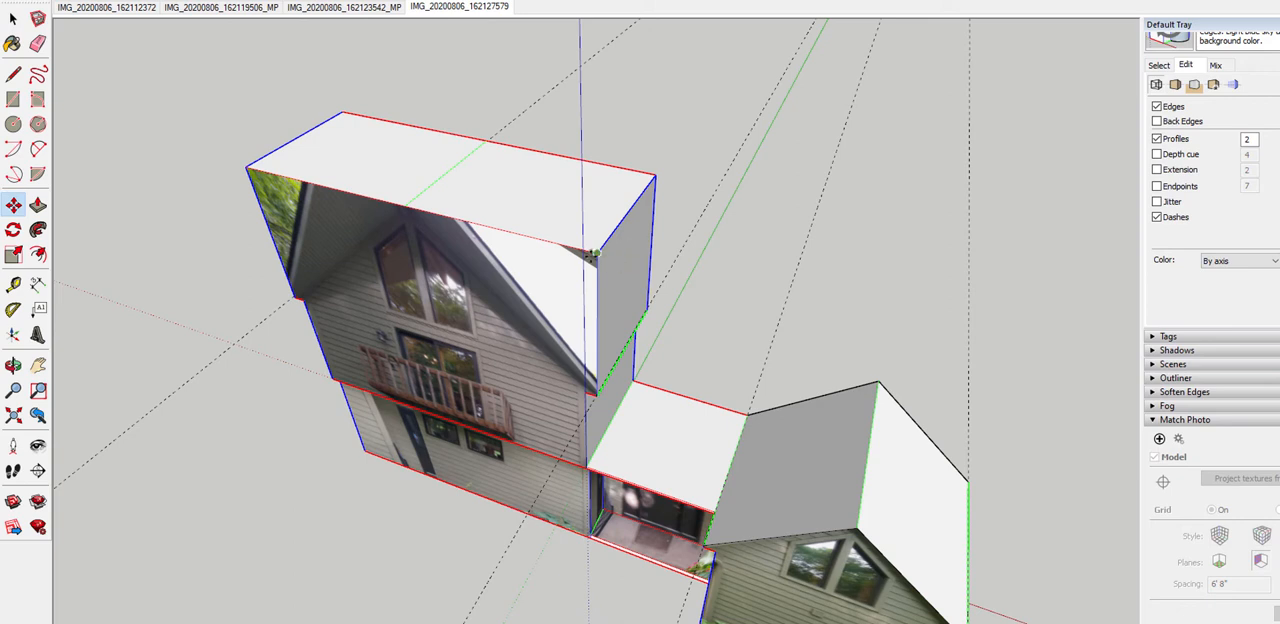
left_click(592, 255)
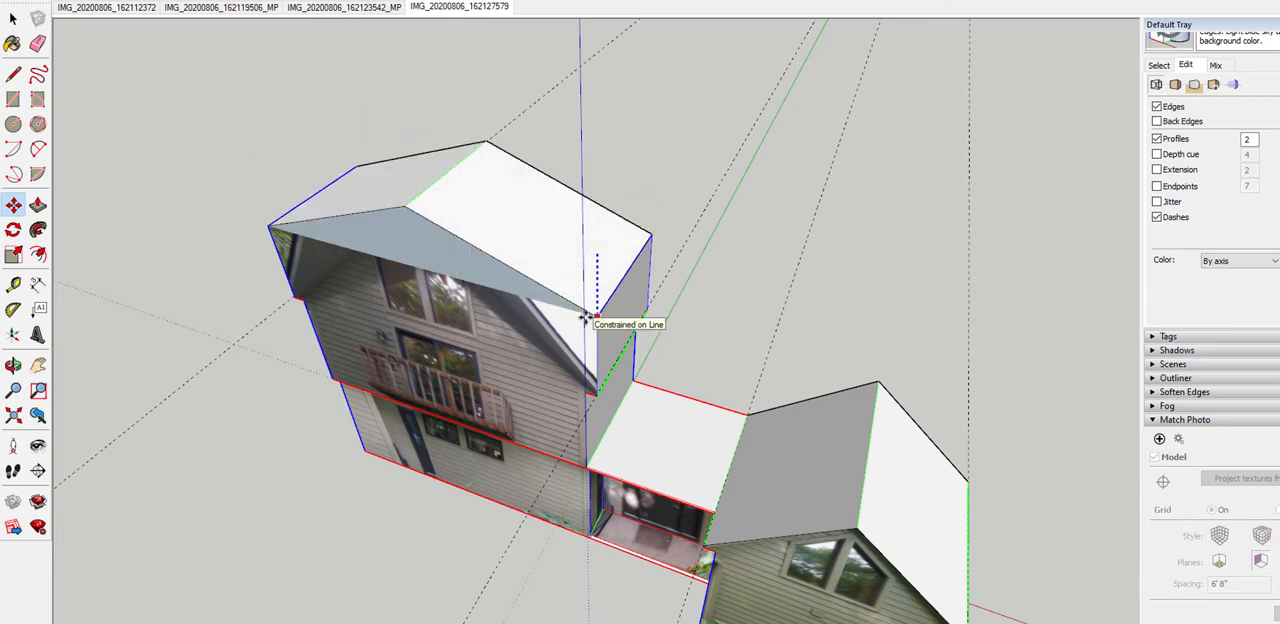
scroll(597, 360, "up", 3)
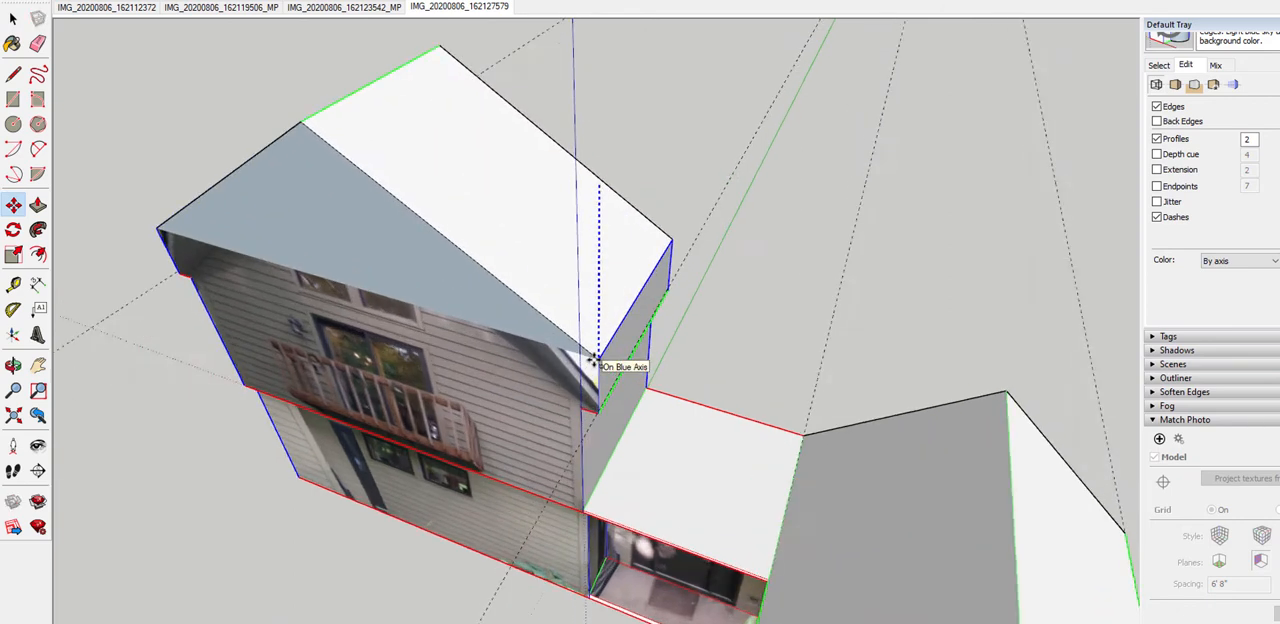
scroll(612, 346, "up", 2)
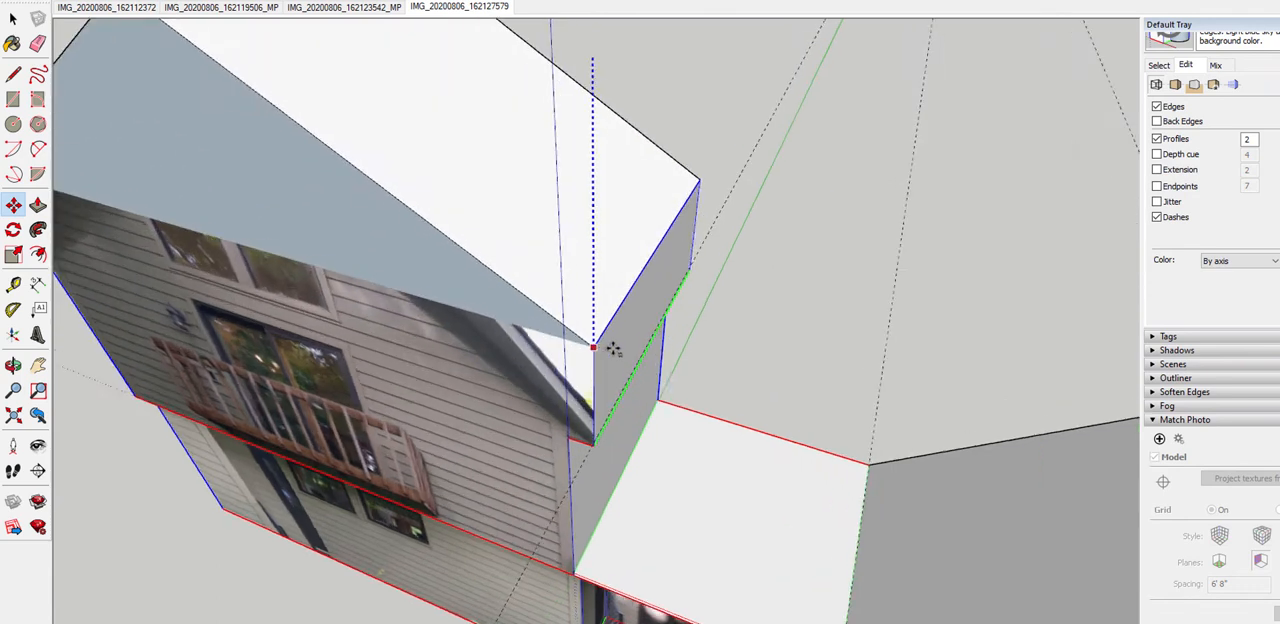
scroll(614, 360, "down", 3)
scroll(625, 450, "up", 4)
scroll(592, 430, "up", 4)
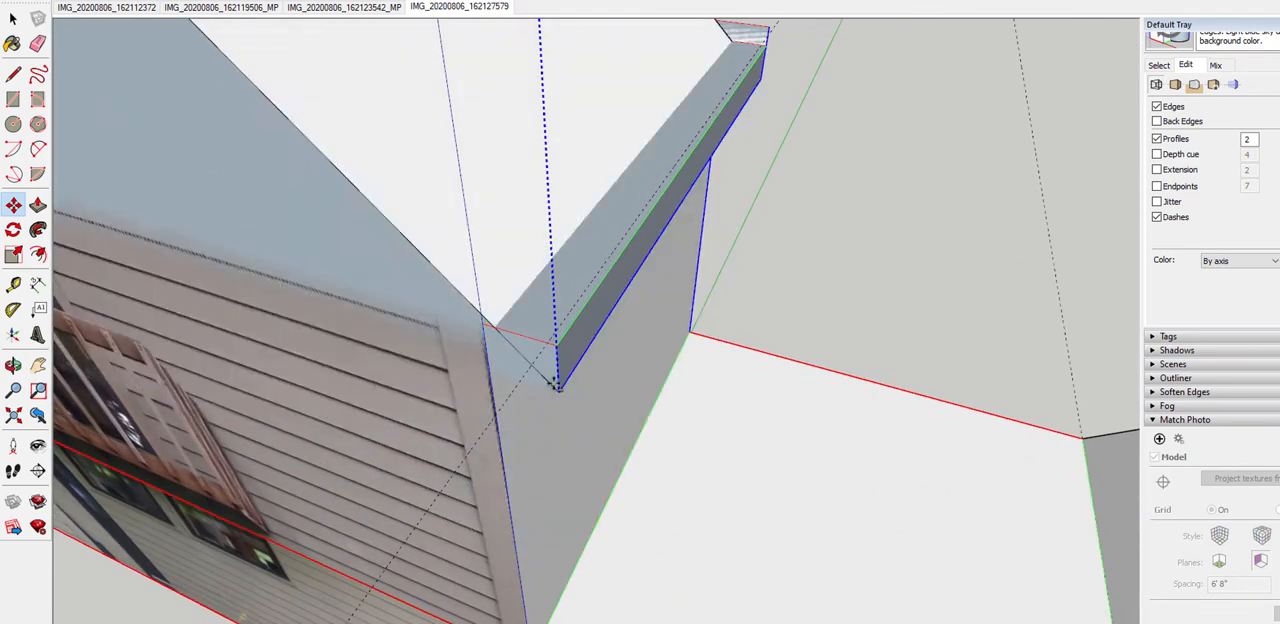
left_click(557, 334)
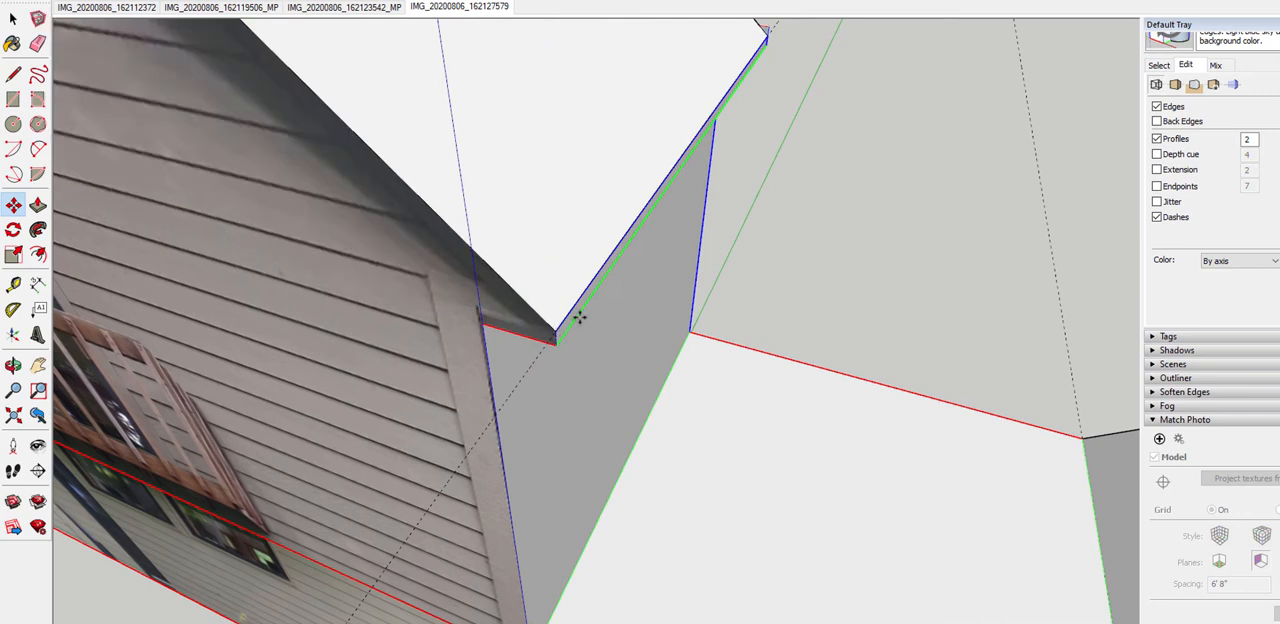
Delete all guide lines from the model
scroll(698, 351, "down", 6)
mouse_move(731, 389)
middle_mouse_down()
mouse_move(659, 301)
mouse_move(763, 137)
mouse_move(640, 66)
mouse_move(737, 200)
mouse_move(689, 272)
mouse_move(761, 241)
mouse_move(504, 145)
middle_mouse_up()
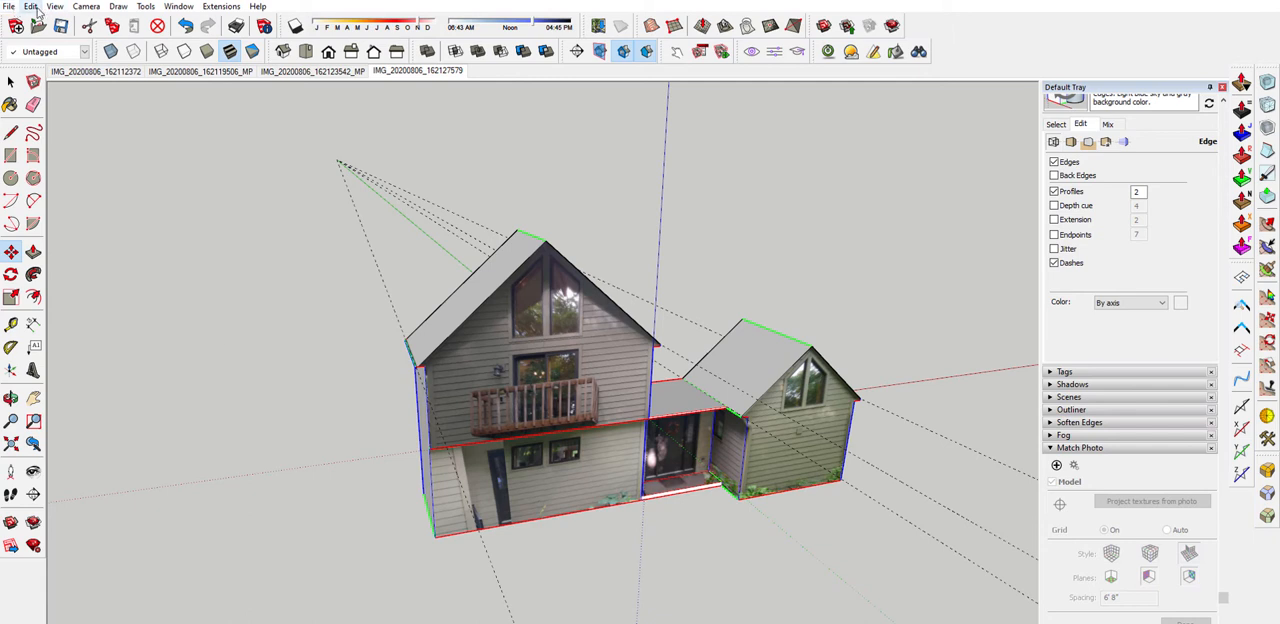
left_click(33, 7)
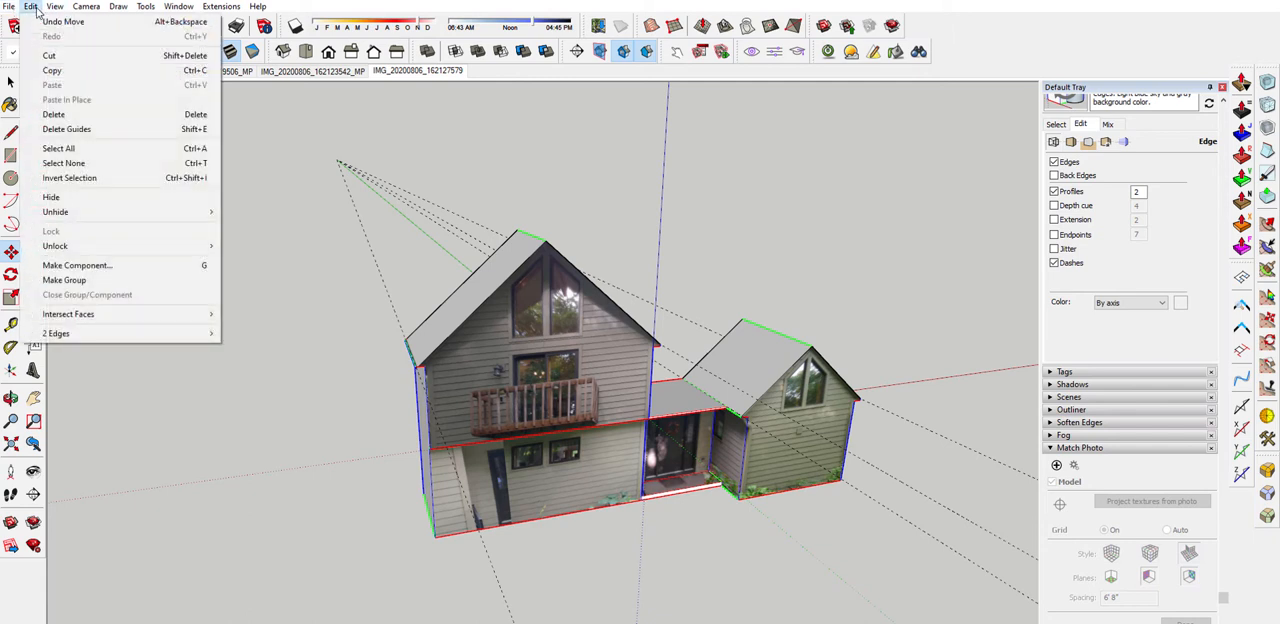
left_click(129, 139)
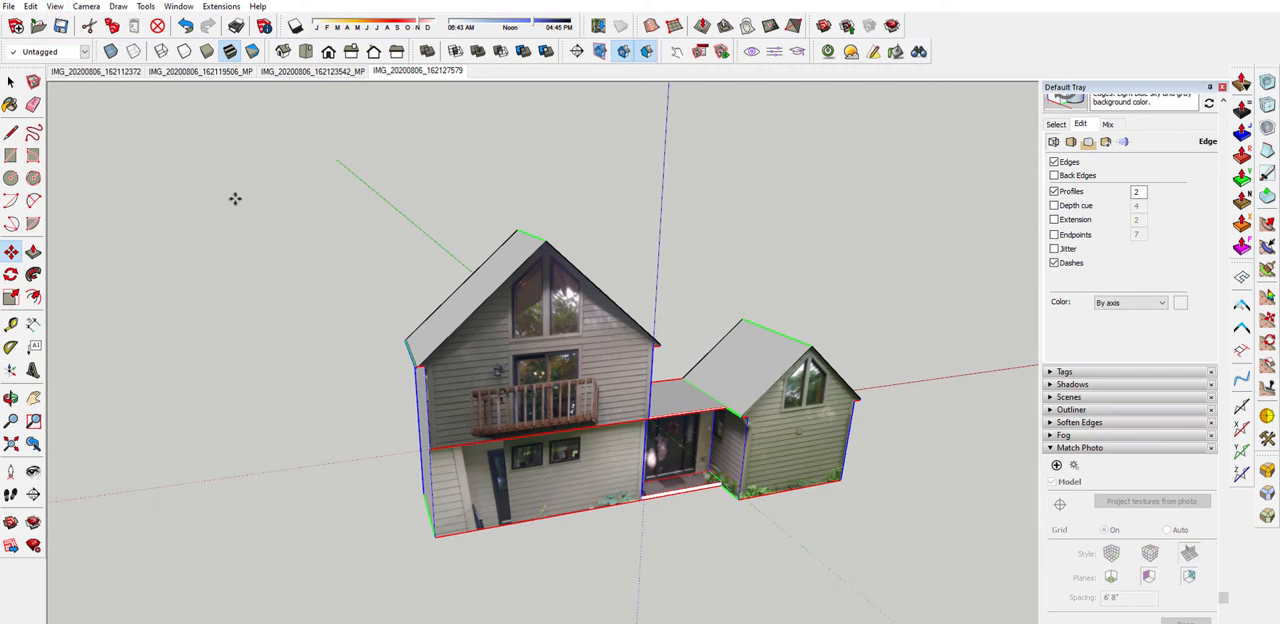
left_click(31, 6)
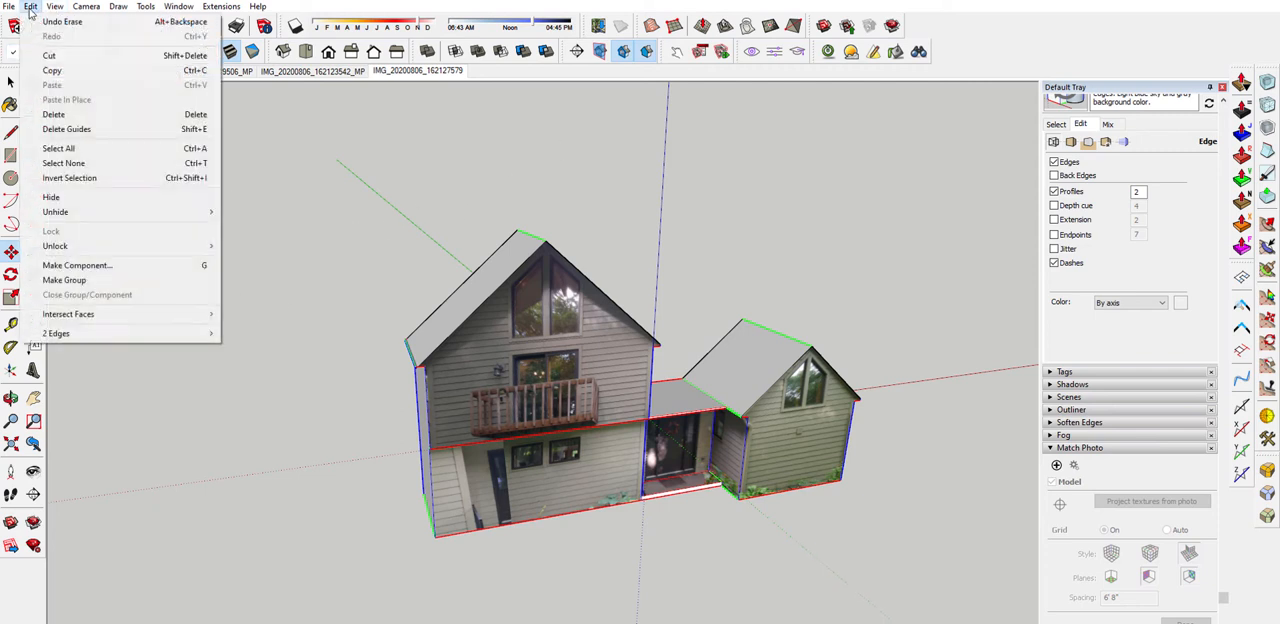
left_click(398, 155)
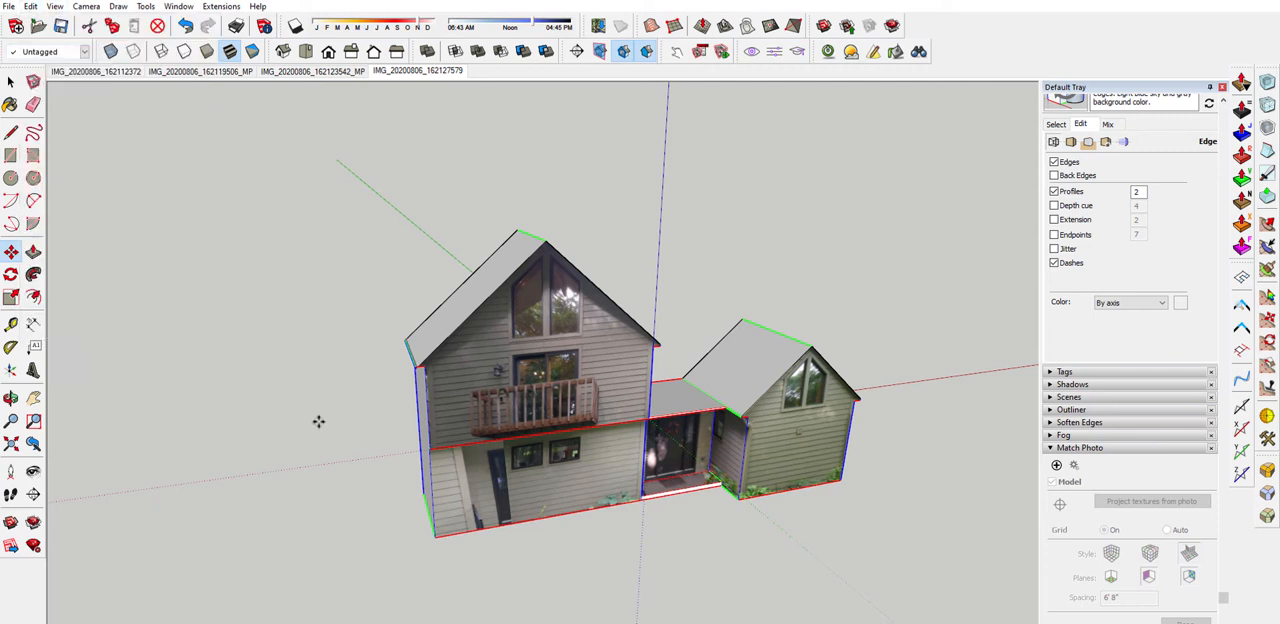
Switch the model's face style to monochrome
scroll(302, 382, "down", 2)
middle_click_drag(534, 428, 451, 168)
left_click(252, 51)
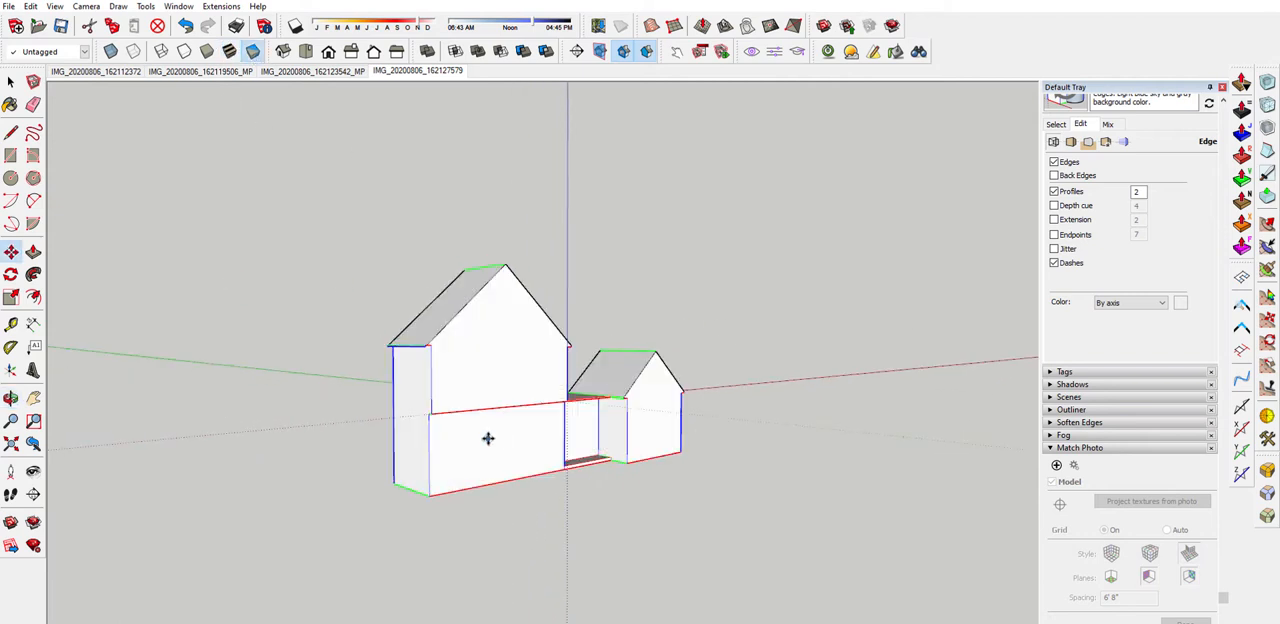
middle_click_drag(489, 434, 587, 342)
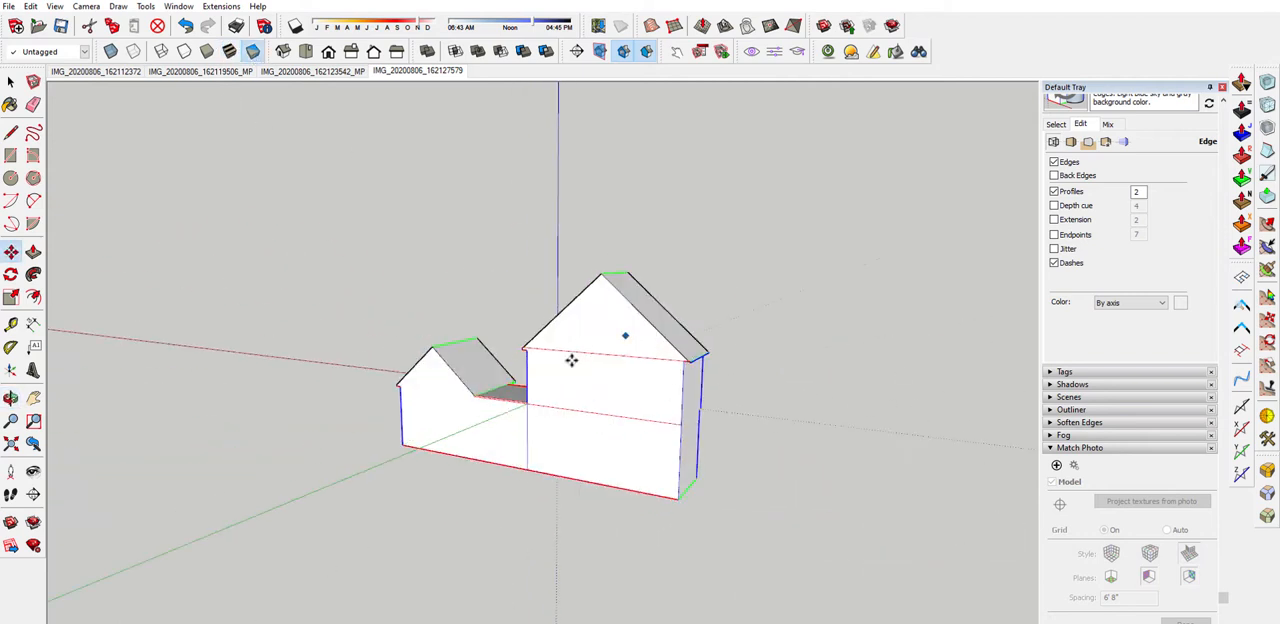
Examine the upper roof overhangs from the back and front to compare their heights on both sides
scroll(571, 360, "up", 3)
scroll(785, 362, "up", 5)
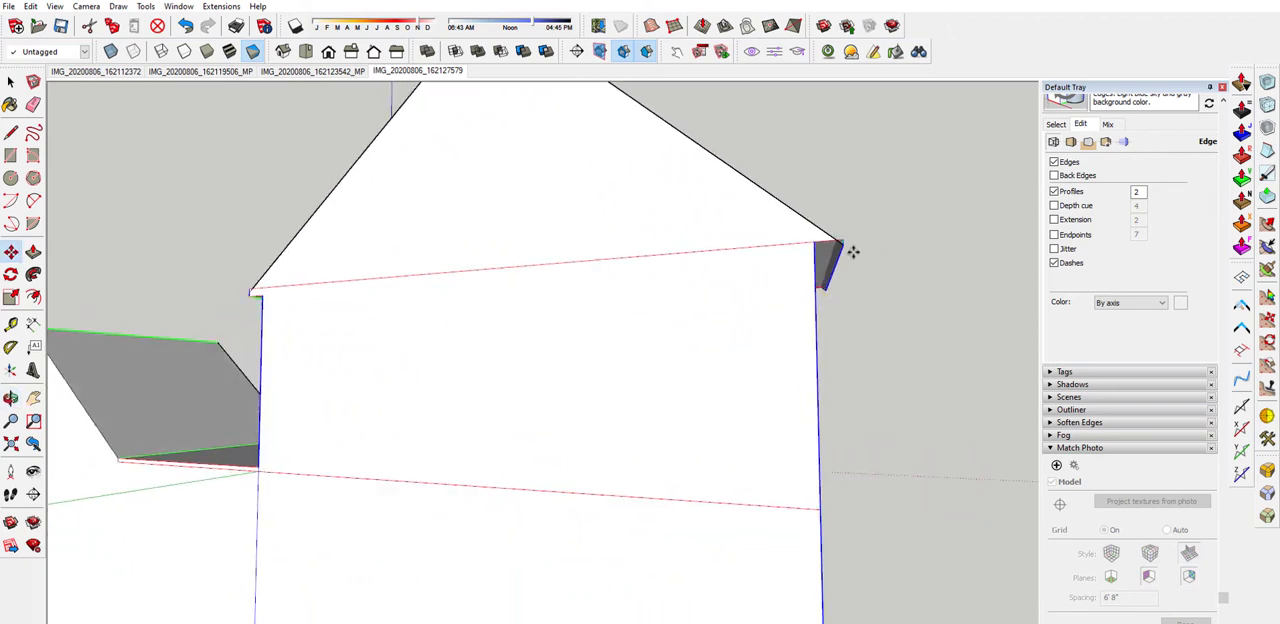
scroll(751, 297, "down", 3)
middle_click_drag(743, 306, 150, 388)
middle_click_drag(455, 360, 577, 318)
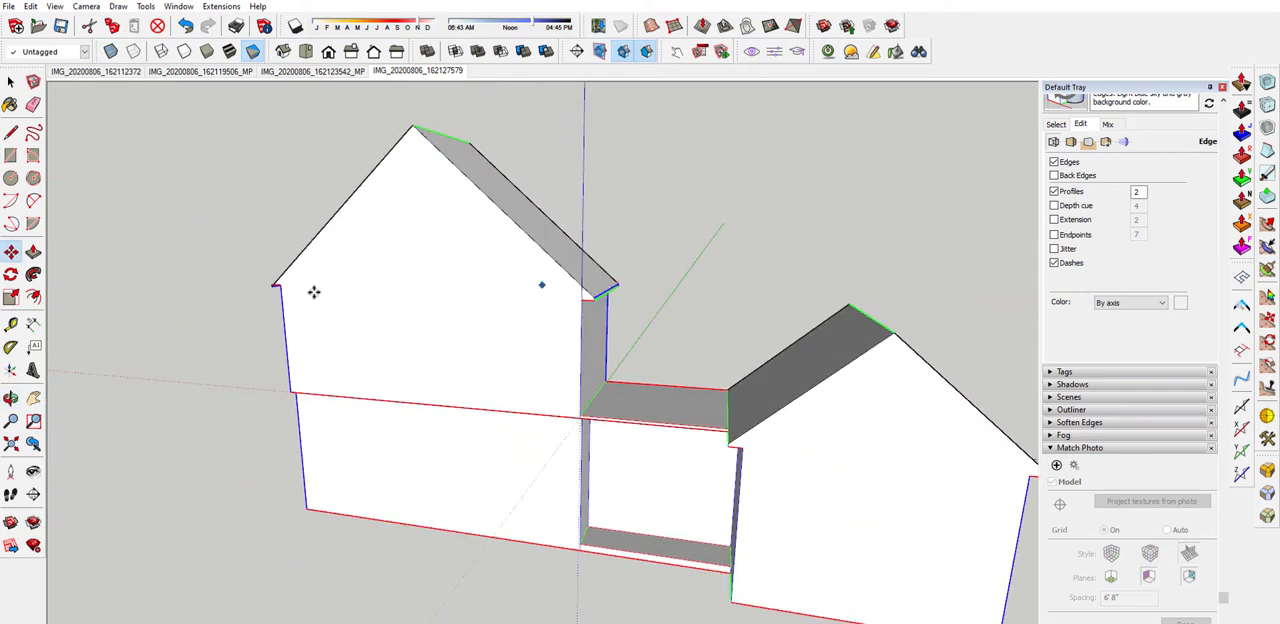
middle_click_drag(314, 291, 257, 272)
scroll(222, 207, "up", 3)
scroll(360, 246, "down", 3)
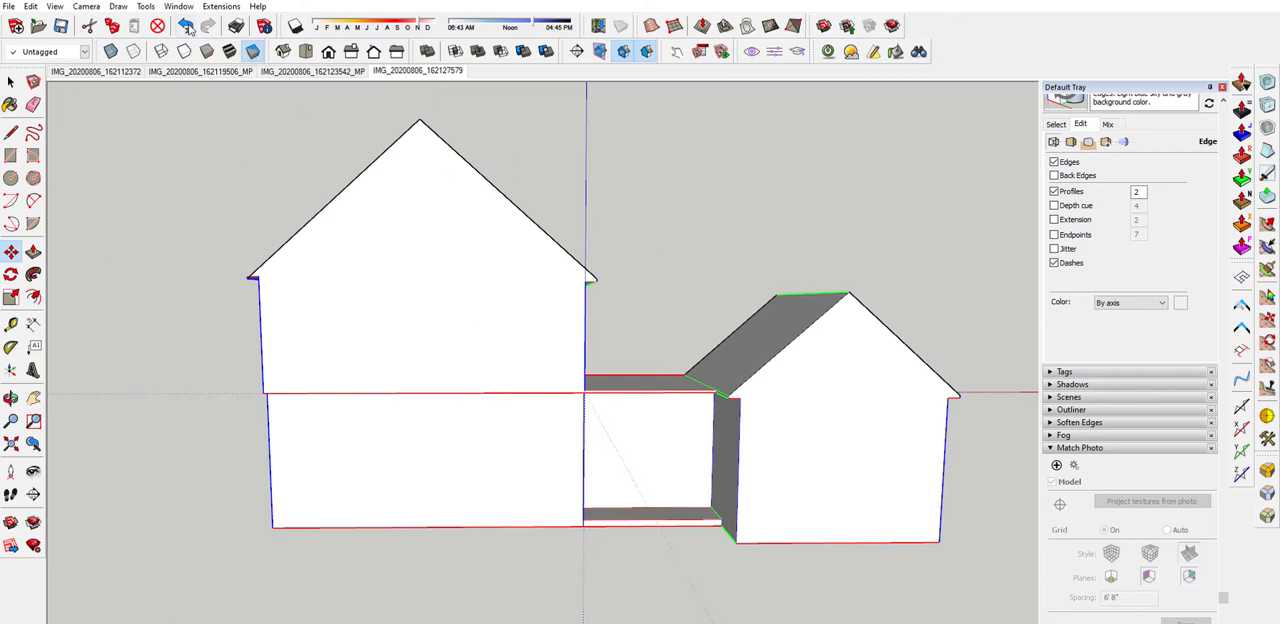
Undo the guide deletion, the roof edge move and the ridge line on the upper balcony block
left_click(187, 26)
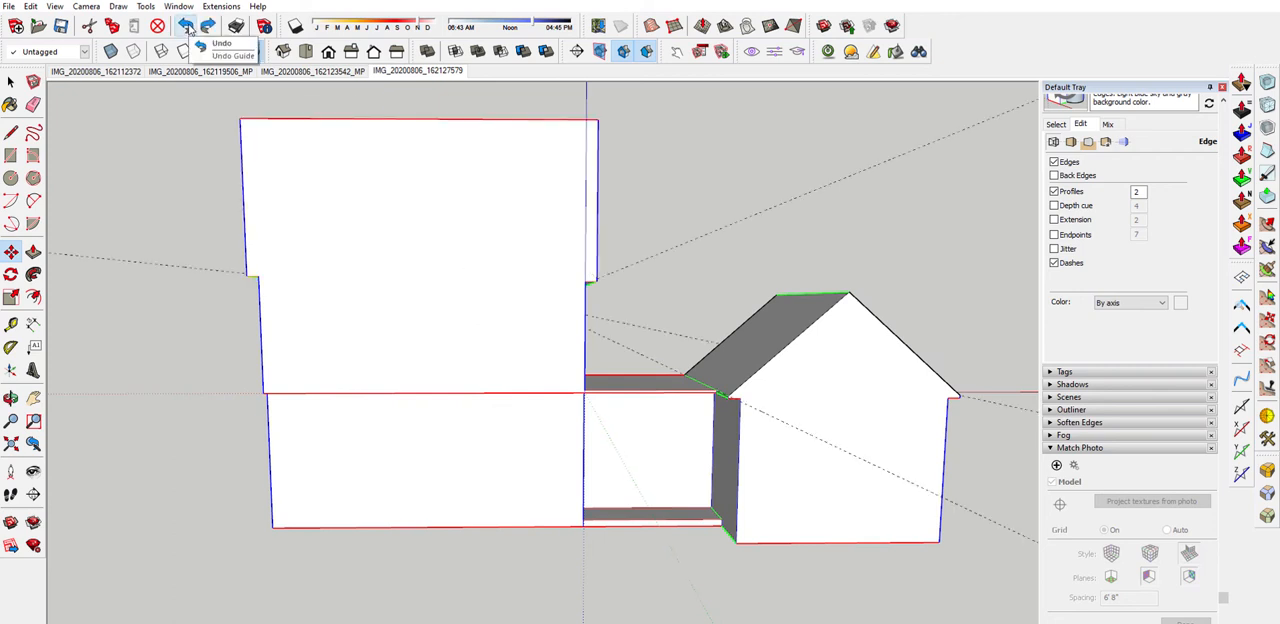
middle_click_drag(418, 225, 389, 217)
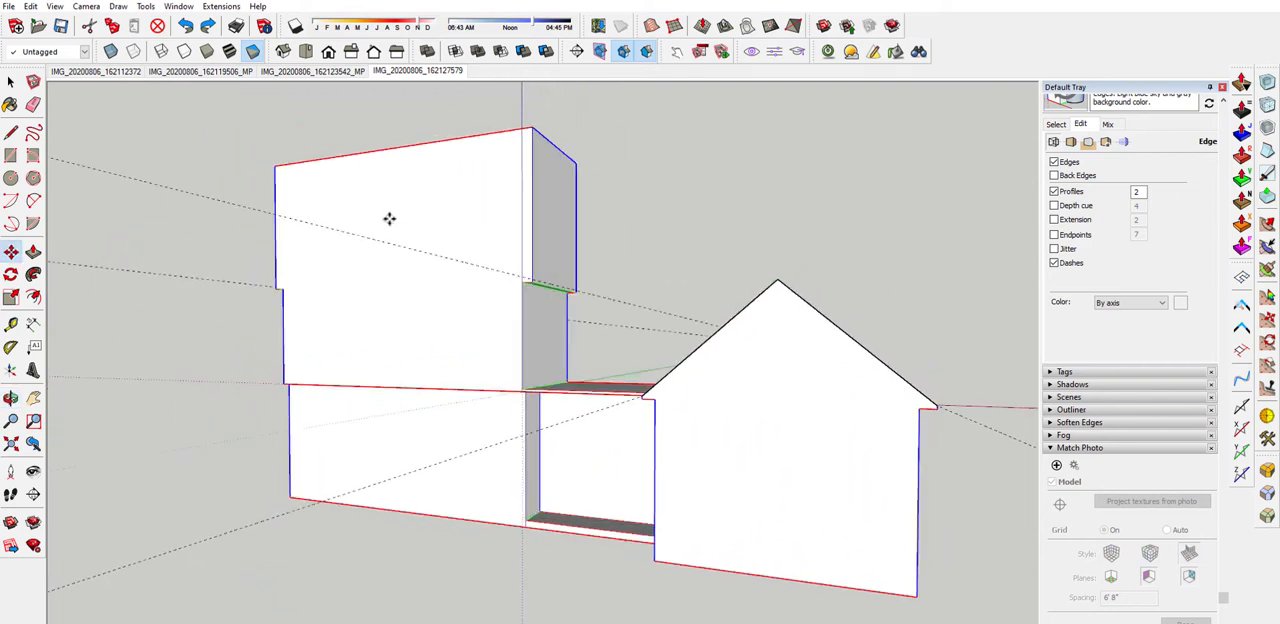
scroll(567, 311, "up", 5)
scroll(567, 311, "down", 5)
Push/Pull the underside of the overhang farthest from the entry level with the underside of the overhang on the entry side
middle_click_drag(586, 277, 526, 329)
scroll(571, 286, "up", 3)
mouse_move(563, 286)
middle_mouse_down()
mouse_move(531, 263)
mouse_move(249, 259)
mouse_move(329, 223)
mouse_move(448, 199)
middle_mouse_up()
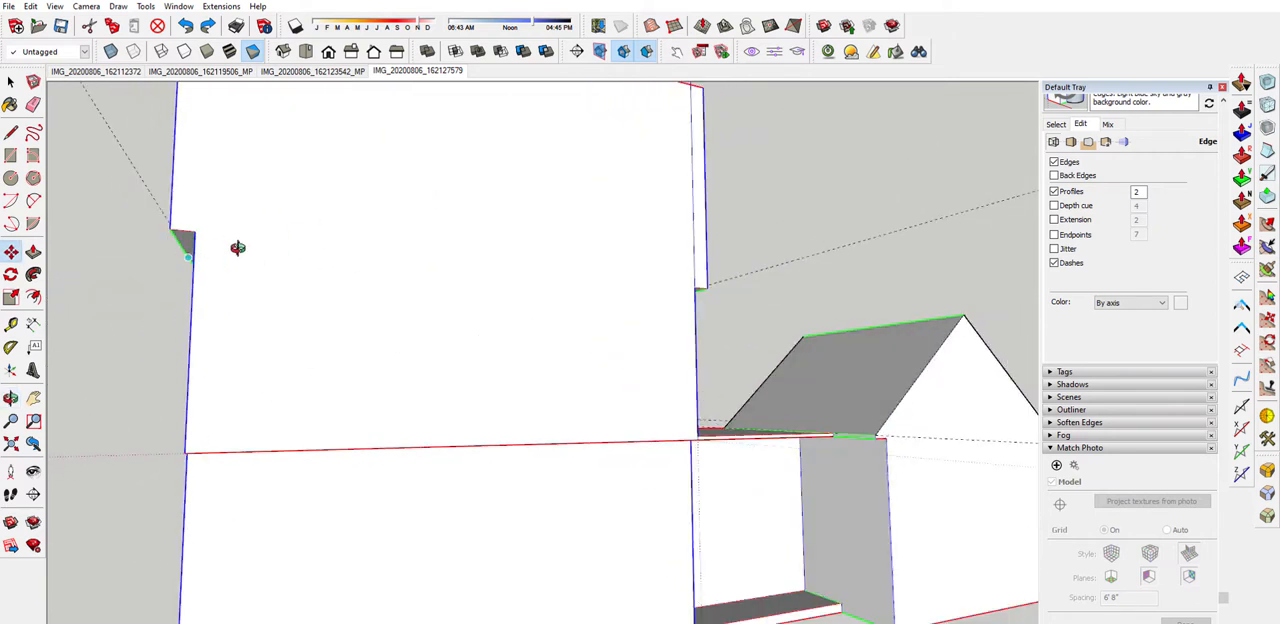
middle_click_drag(237, 248, 335, 228)
key("space")
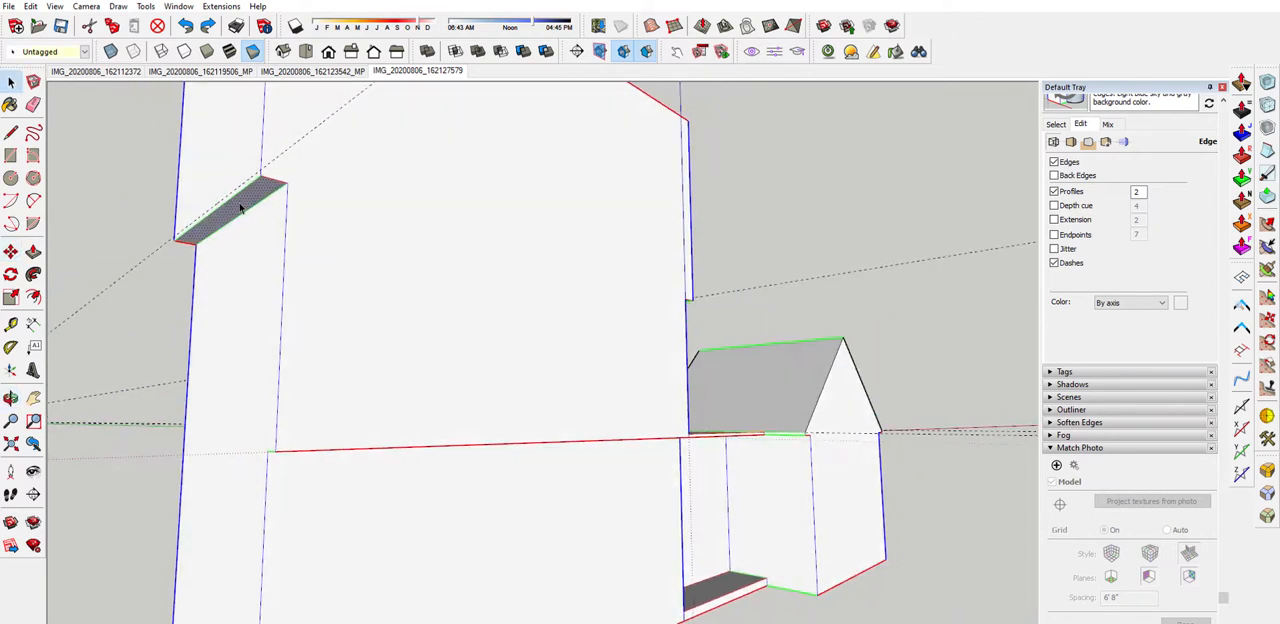
key("p")
double_click(240, 209)
middle_click_drag(585, 270, 503, 316)
left_click(627, 307)
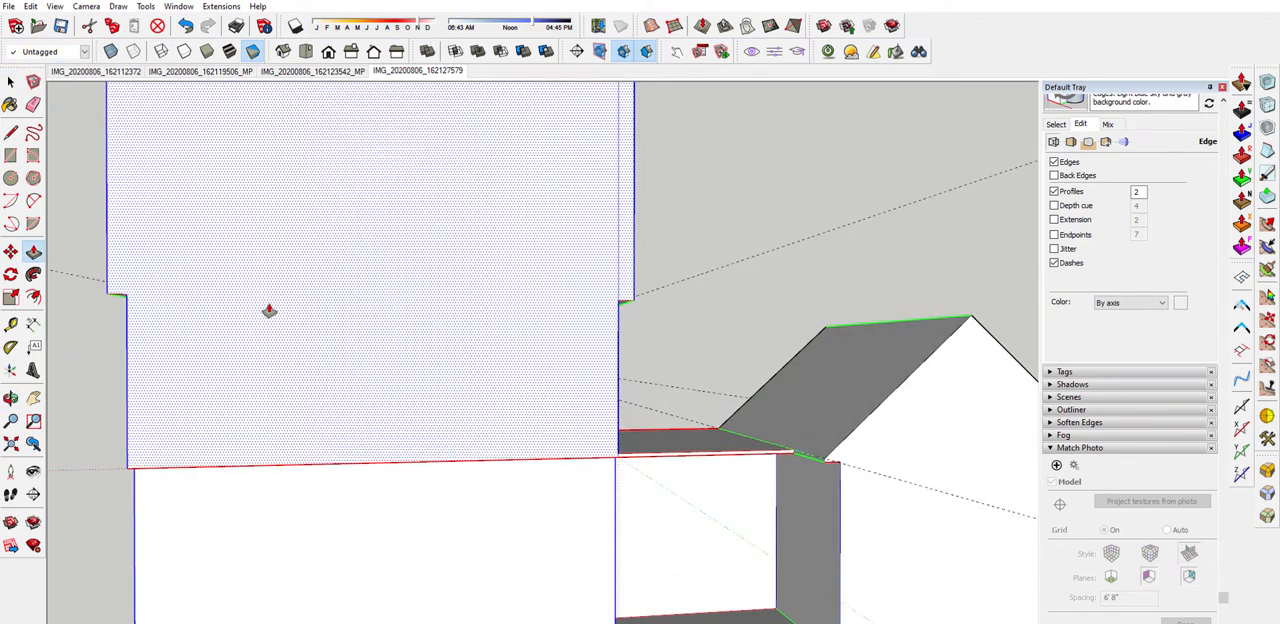
Delete the guide line at the overhang farthest from the entry
middle_click_drag(269, 310, 557, 304)
scroll(455, 312, "down", 2)
key("space")
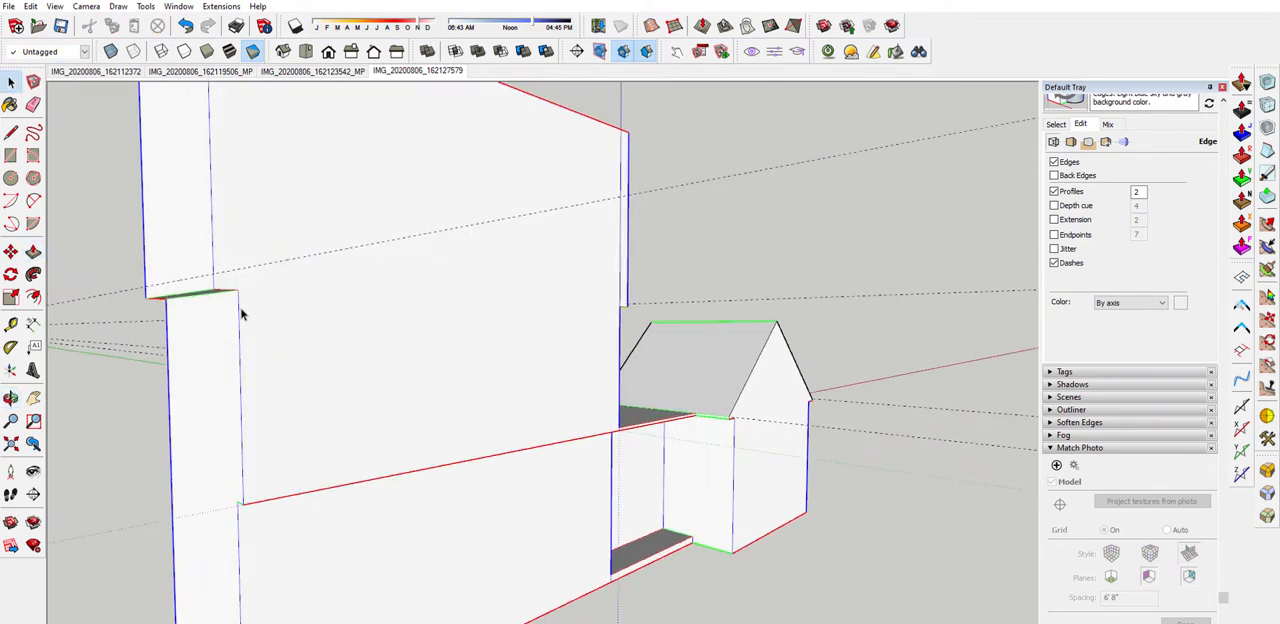
left_click(177, 287)
mouse_move(177, 287)
middle_mouse_down()
mouse_move(297, 395)
mouse_move(297, 435)
mouse_move(368, 347)
mouse_move(309, 289)
mouse_move(206, 294)
mouse_move(211, 307)
mouse_move(229, 286)
mouse_move(286, 277)
mouse_move(323, 311)
mouse_move(192, 315)
middle_mouse_up()
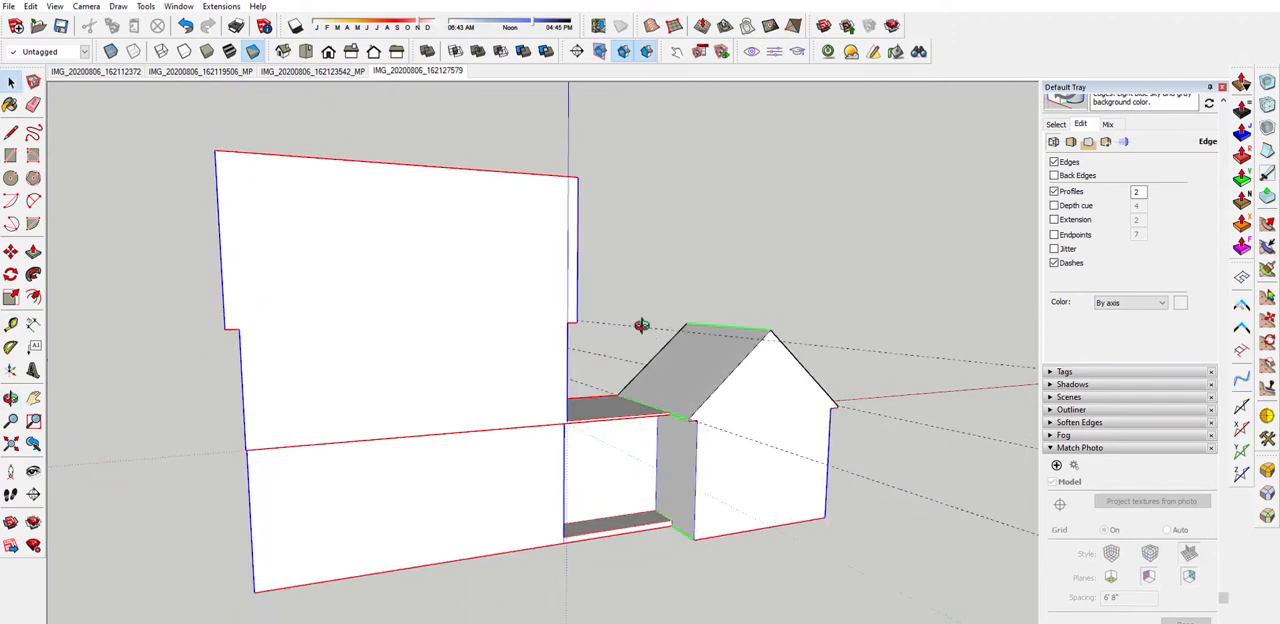
Redraw the ridge line across the middle of the upper block's top face, connecting its front and back edges
mouse_move(643, 323)
middle_mouse_down()
mouse_move(449, 314)
mouse_move(566, 185)
mouse_move(580, 317)
mouse_move(590, 292)
middle_mouse_up()
key("l")
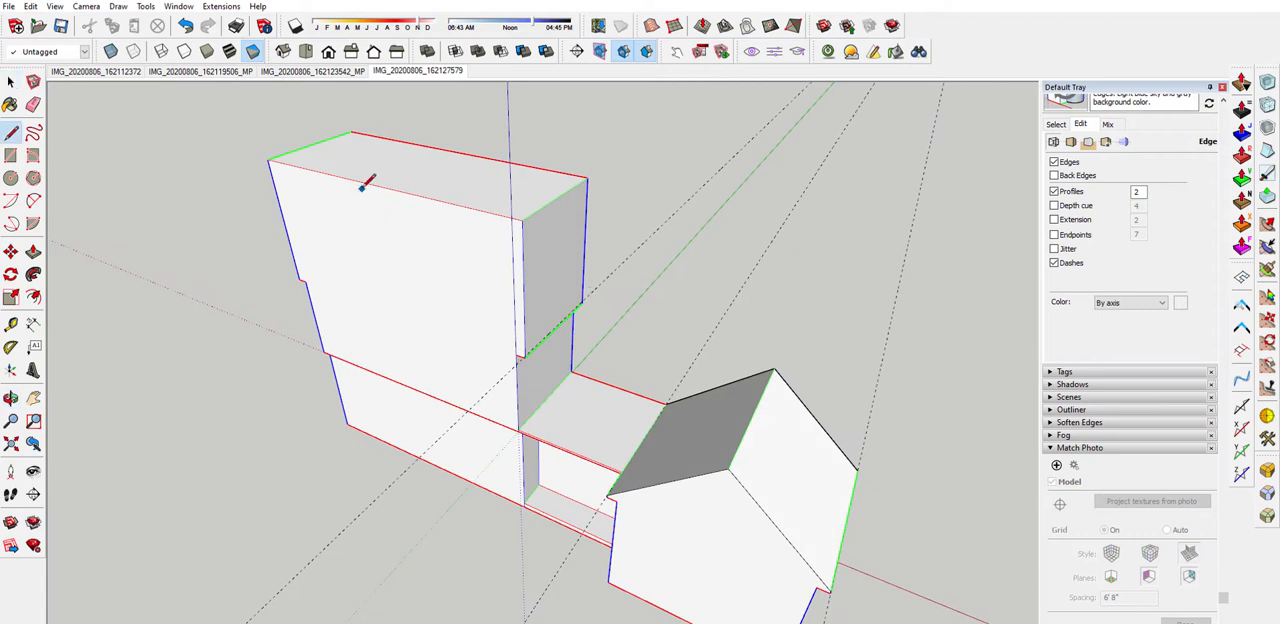
left_click(380, 186)
key("space")
Move the upper block's two outer top edges down to the overhang undersides so the top forms a gable roof
left_click(558, 205)
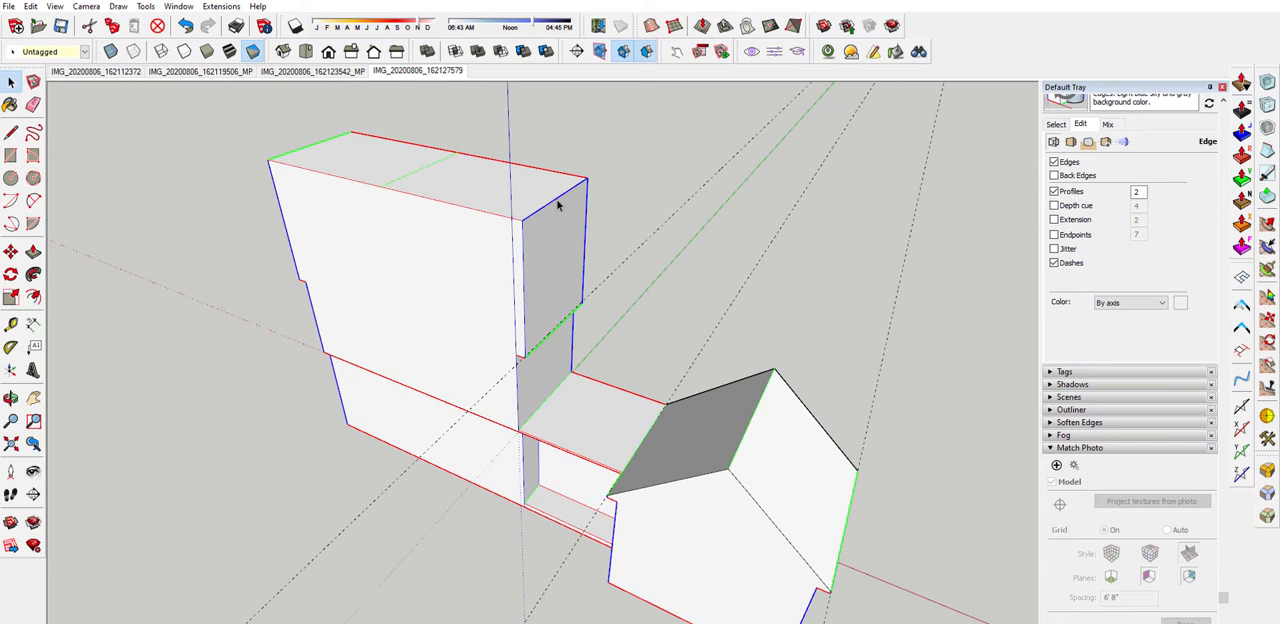
left_click(305, 151, "ctrl")
key("m")
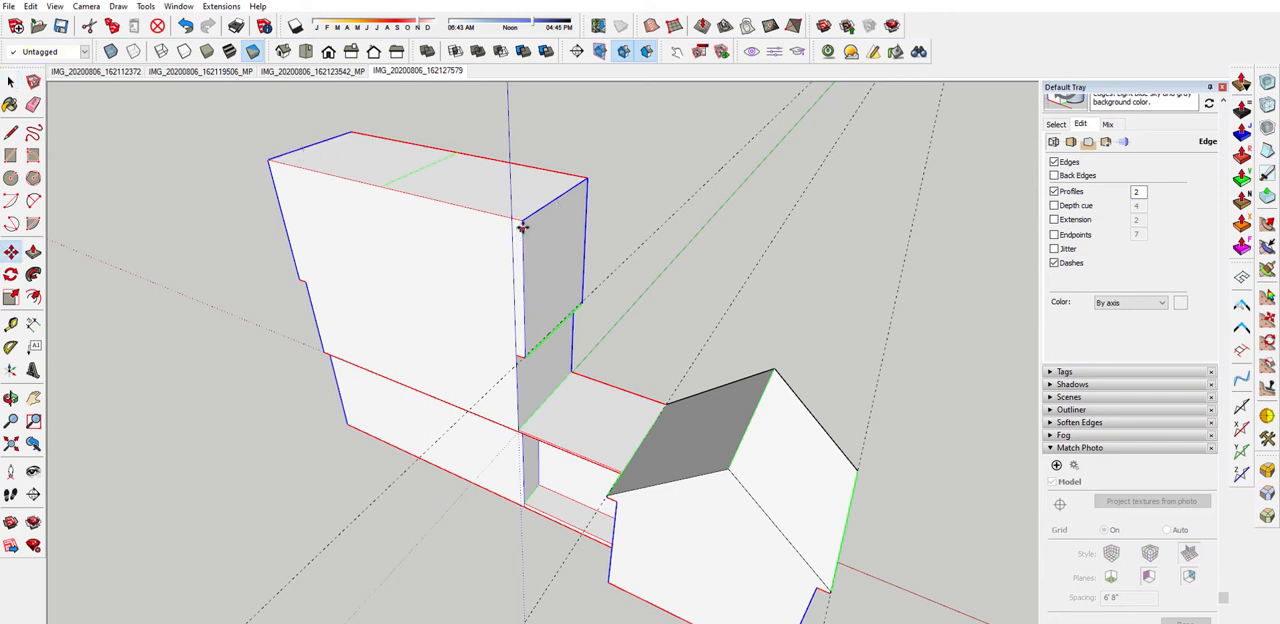
left_click(521, 222)
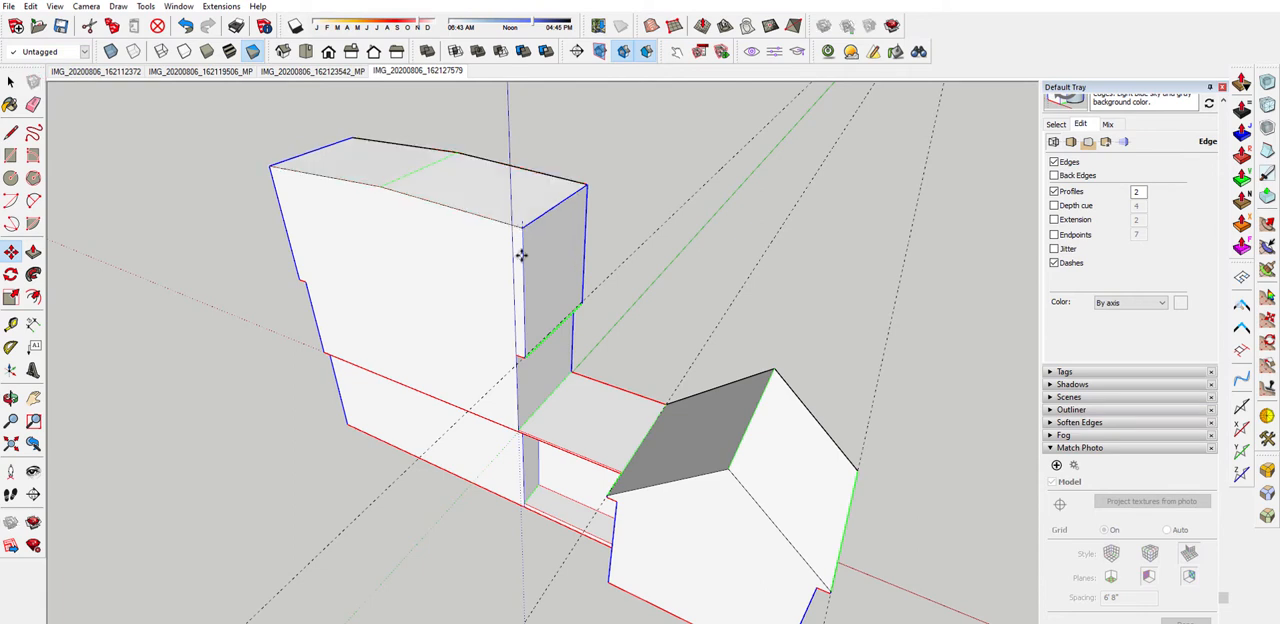
scroll(517, 297, "up", 6)
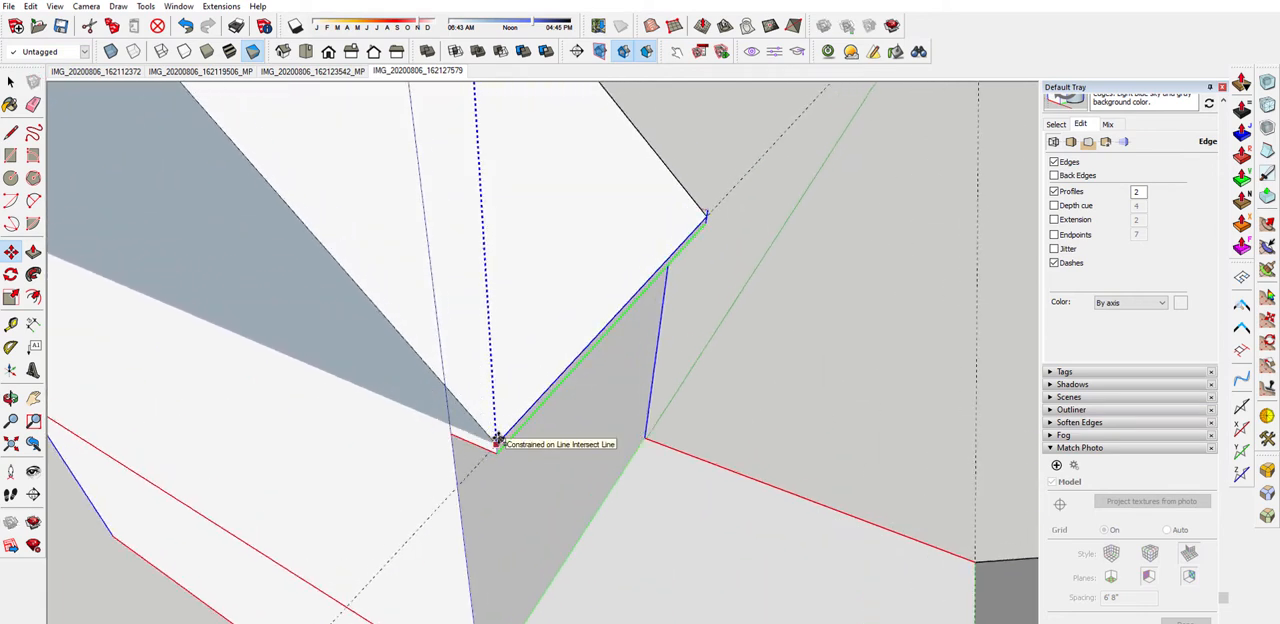
left_click(500, 429)
scroll(534, 423, "down", 3)
scroll(608, 402, "down", 3)
middle_click_drag(352, 480, 691, 289)
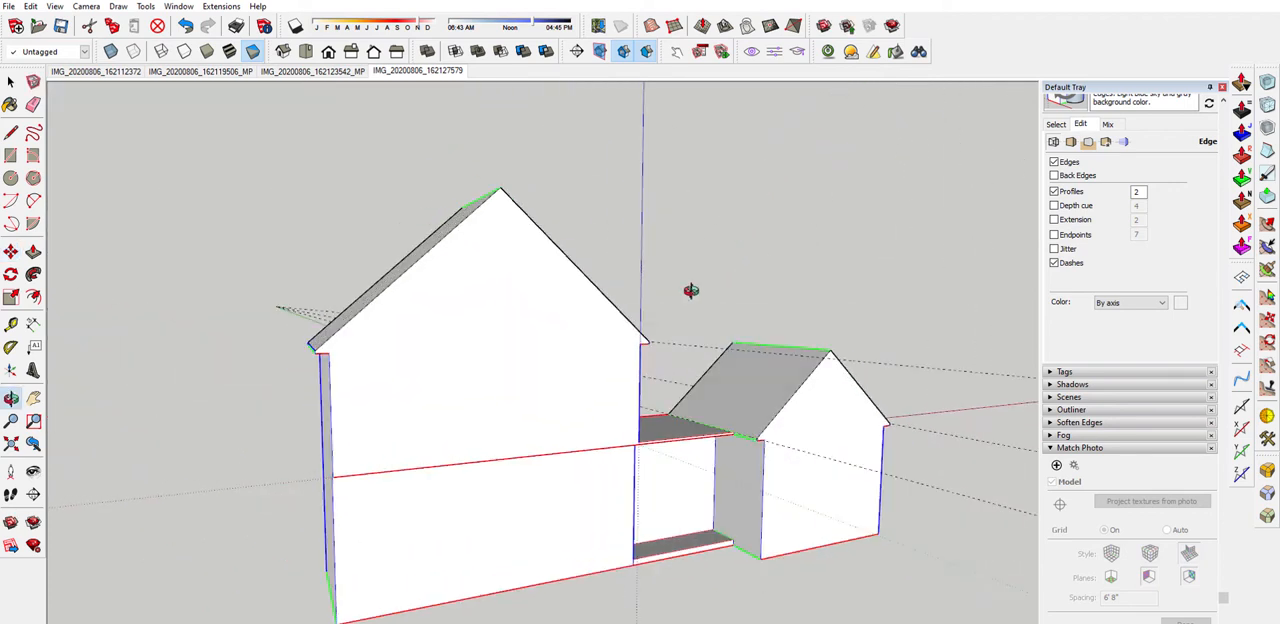
scroll(374, 355, "up", 3)
scroll(305, 365, "down", 4)
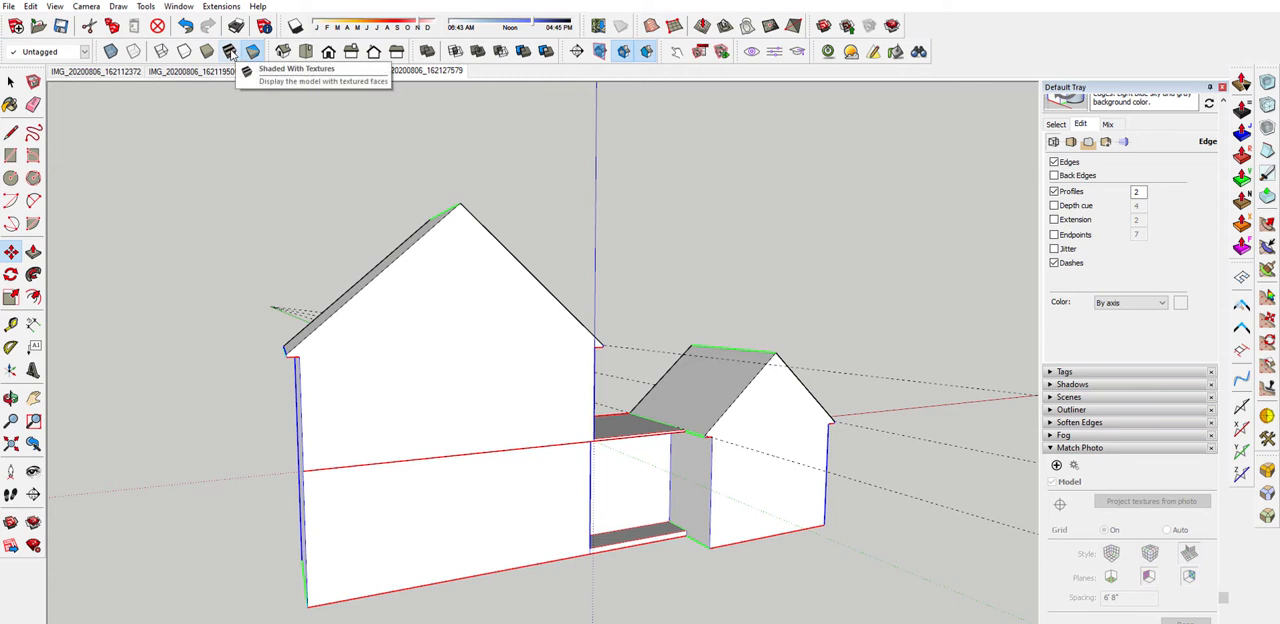
Display the model with Shaded With Textures so the faces show their projected photos
left_click(229, 51)
middle_click_drag(425, 543, 465, 437)
scroll(392, 345, "up", 4)
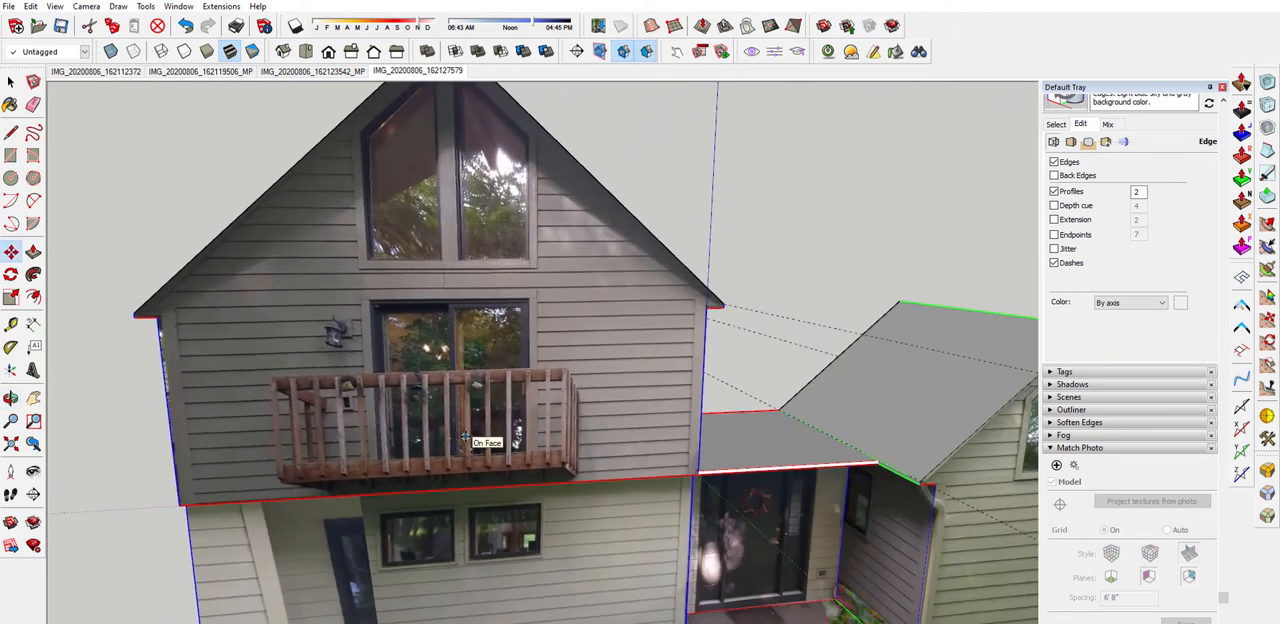
Measure the sliding door behind the balcony with the Tape Measure tool
key("t")
scroll(460, 430, "up", 4)
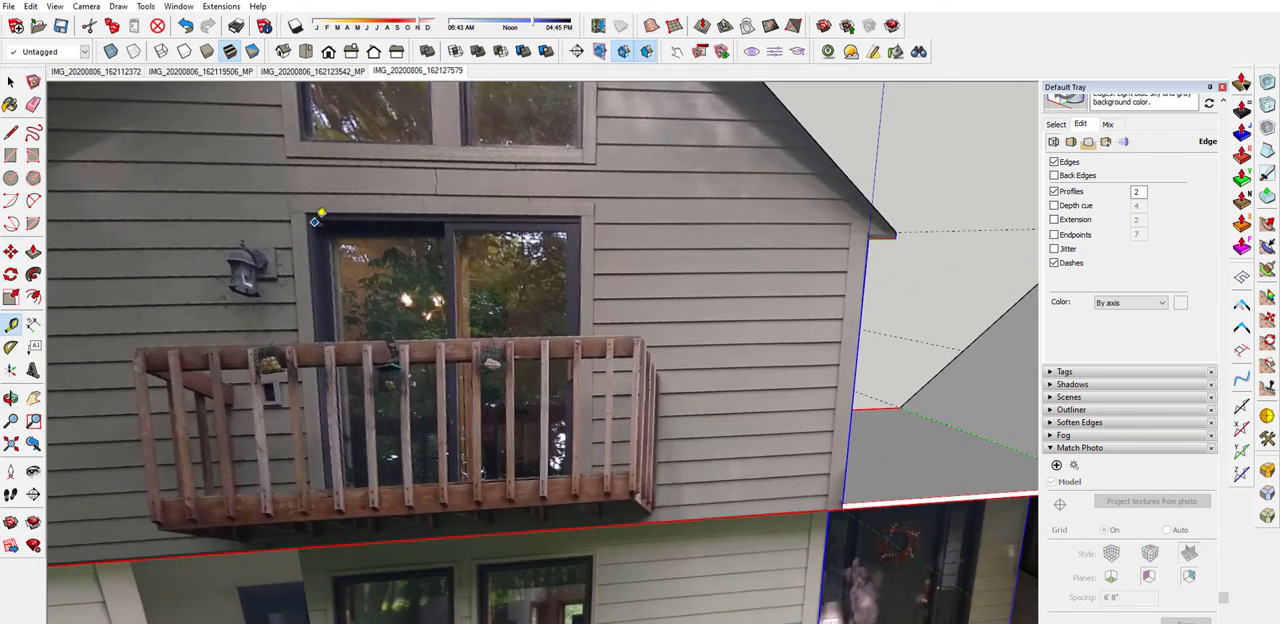
left_click(313, 218)
scroll(327, 425, "up", 1)
middle_click_drag(334, 500, 315, 515)
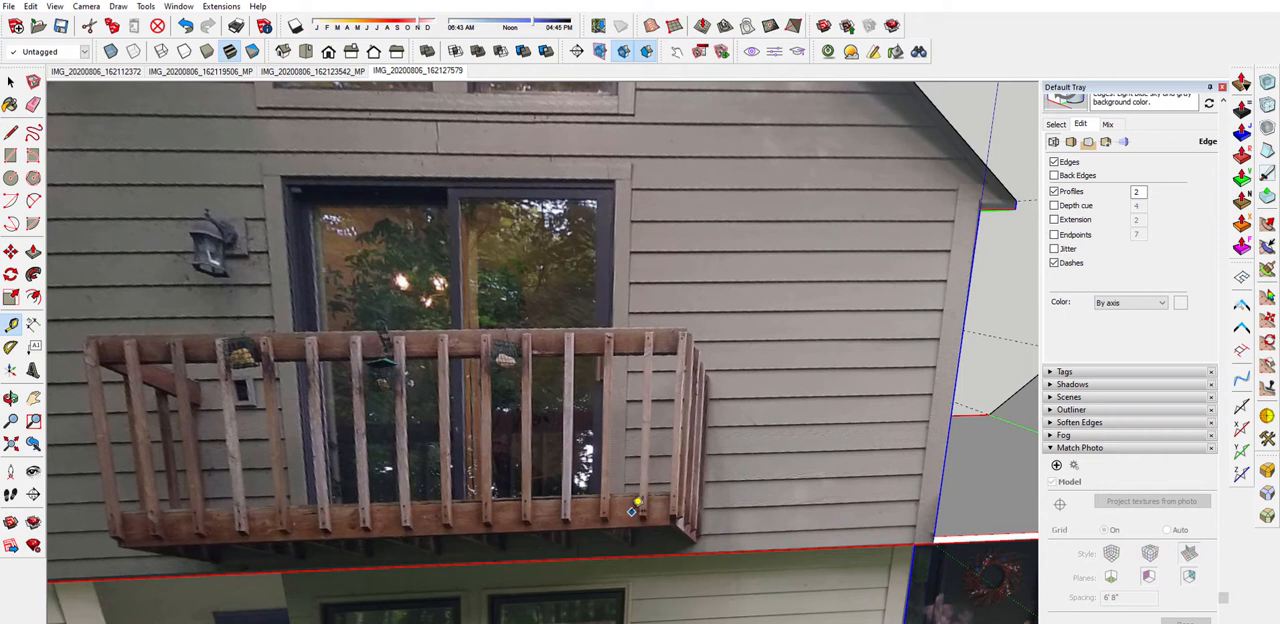
scroll(354, 316, "down", 5)
key("space")
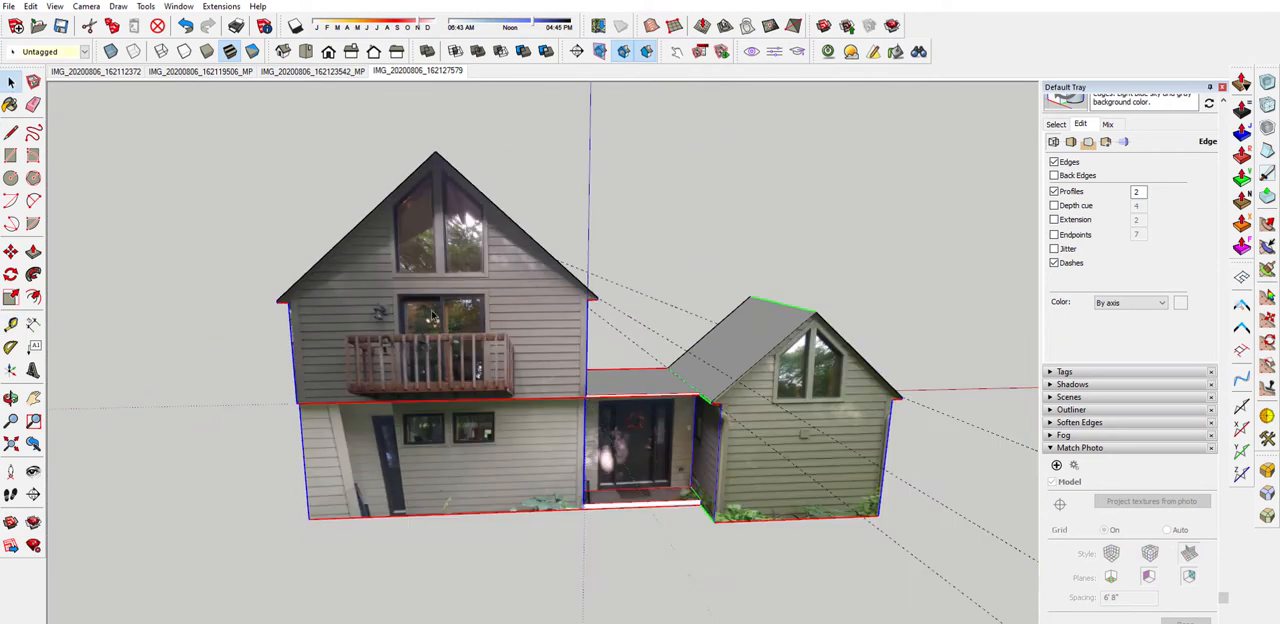
Delete all the guides in the model
scroll(354, 267, "down", 2)
middle_click_drag(511, 297, 575, 232)
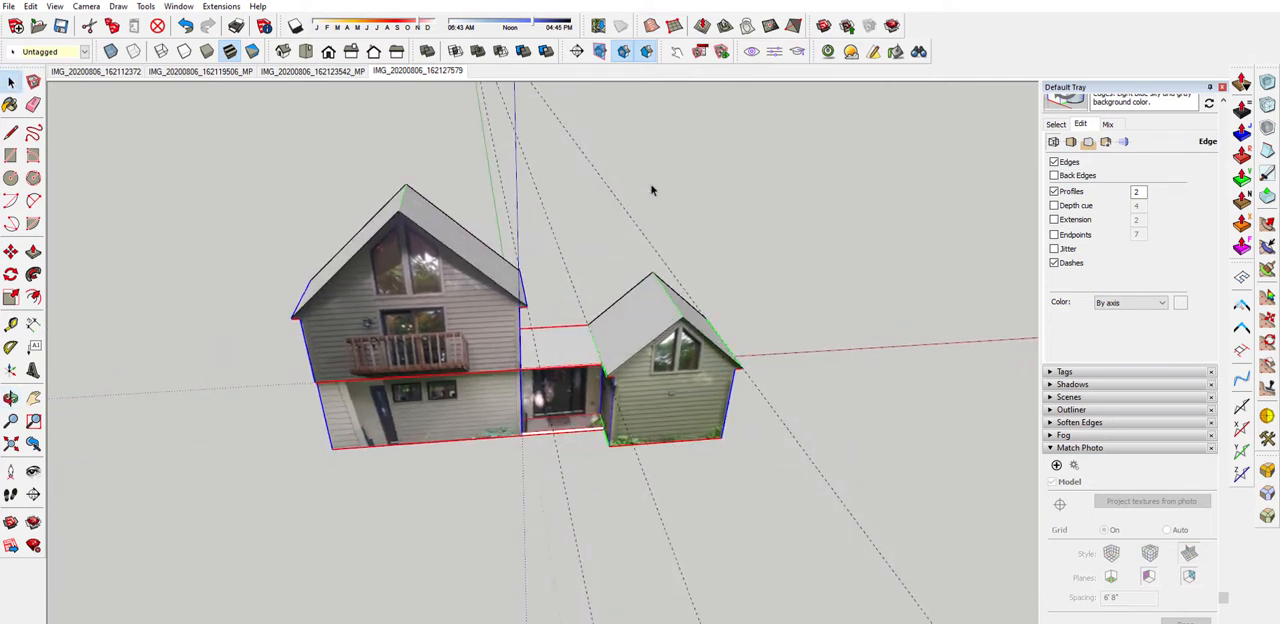
left_click(31, 6)
left_click(66, 129)
Examine the textured house from several angles, checking the gable fronts, roof slopes and recessed entry between the blocks
middle_click_drag(223, 192, 616, 220)
middle_click_drag(330, 358, 440, 399)
middle_click_drag(390, 302, 302, 298)
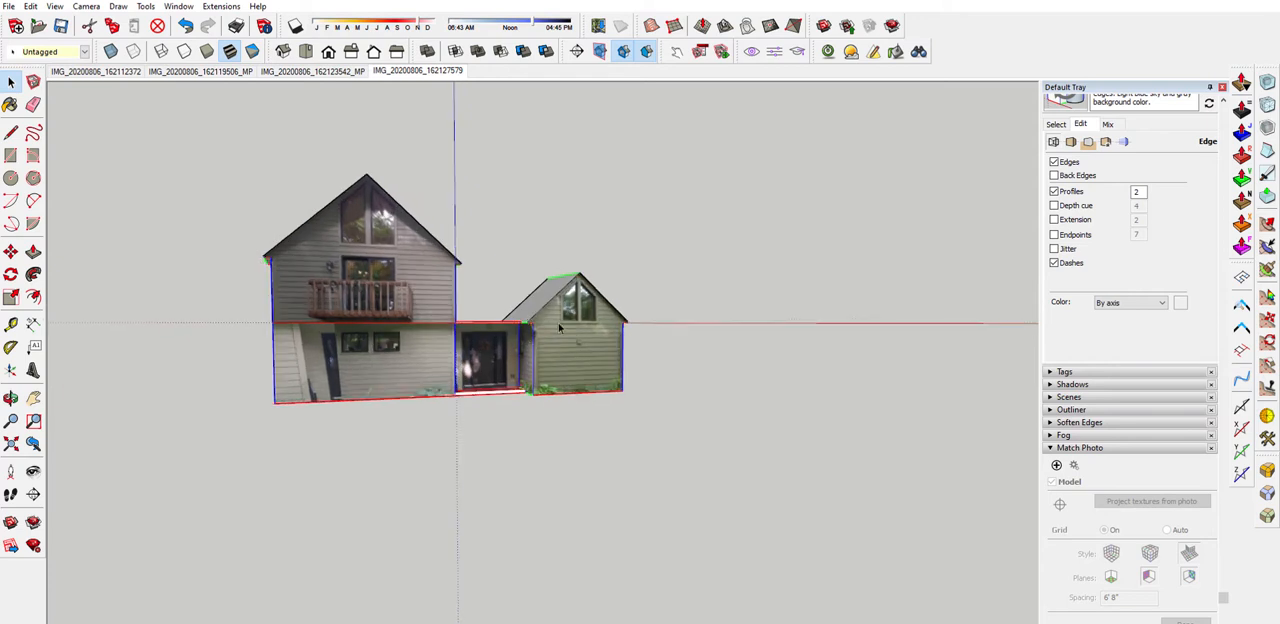
scroll(606, 322, "up", 5)
middle_click_drag(486, 381, 410, 390)
scroll(473, 305, "up", 1)
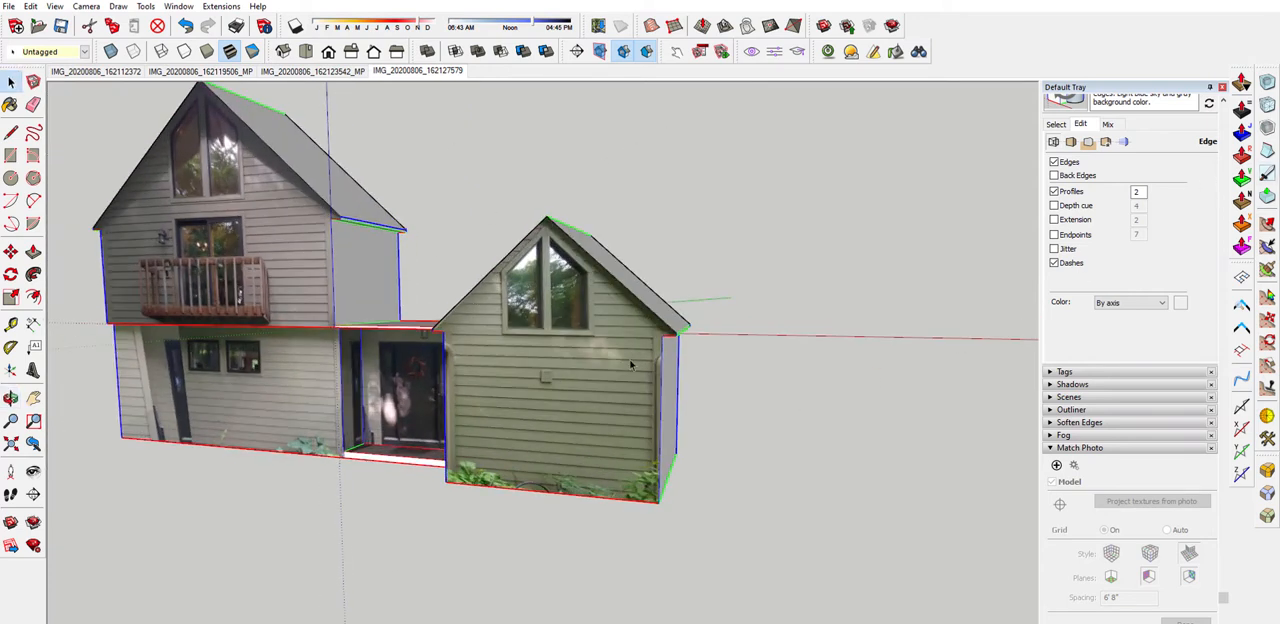
middle_click_drag(631, 365, 694, 334)
middle_click_drag(456, 304, 568, 343)
scroll(568, 343, "down", 4)
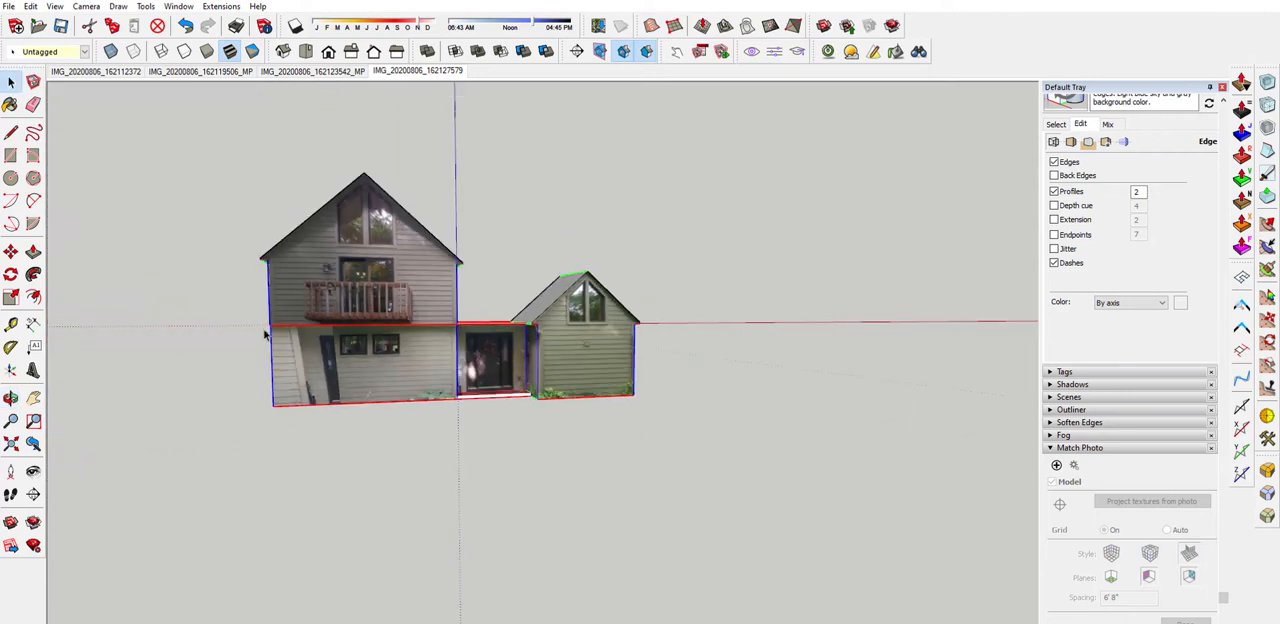
middle_click_drag(265, 336, 402, 330)
scroll(575, 340, "up", 5)
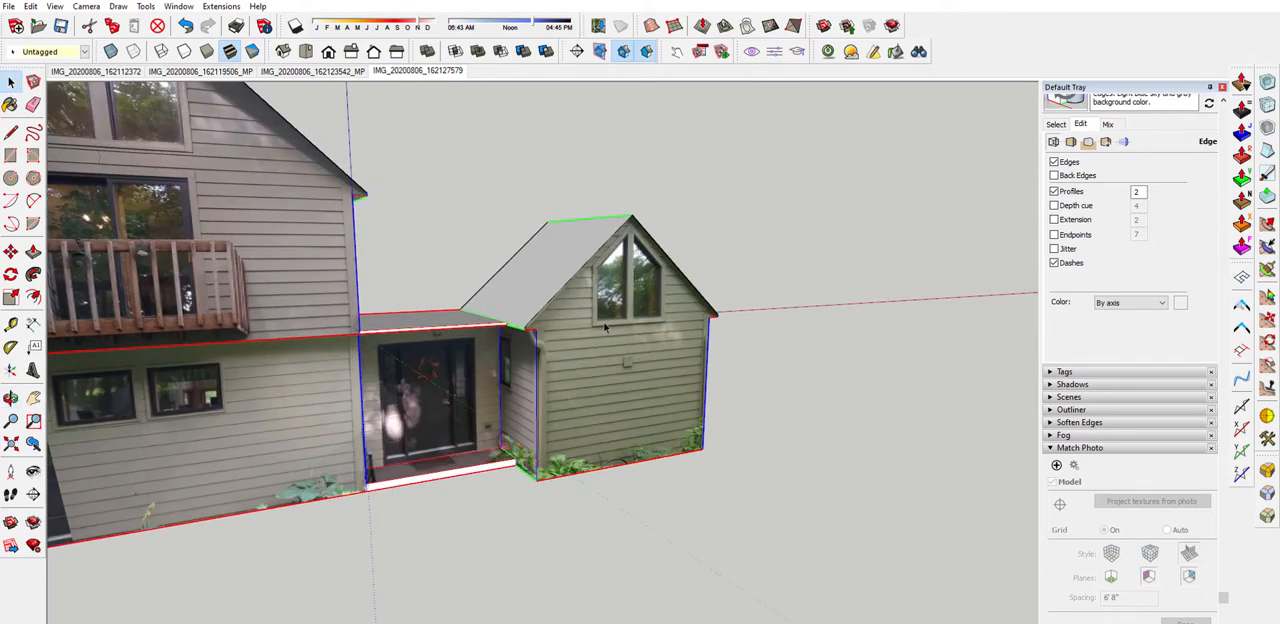
middle_click_drag(402, 295, 325, 362)
middle_click_drag(411, 283, 500, 240)
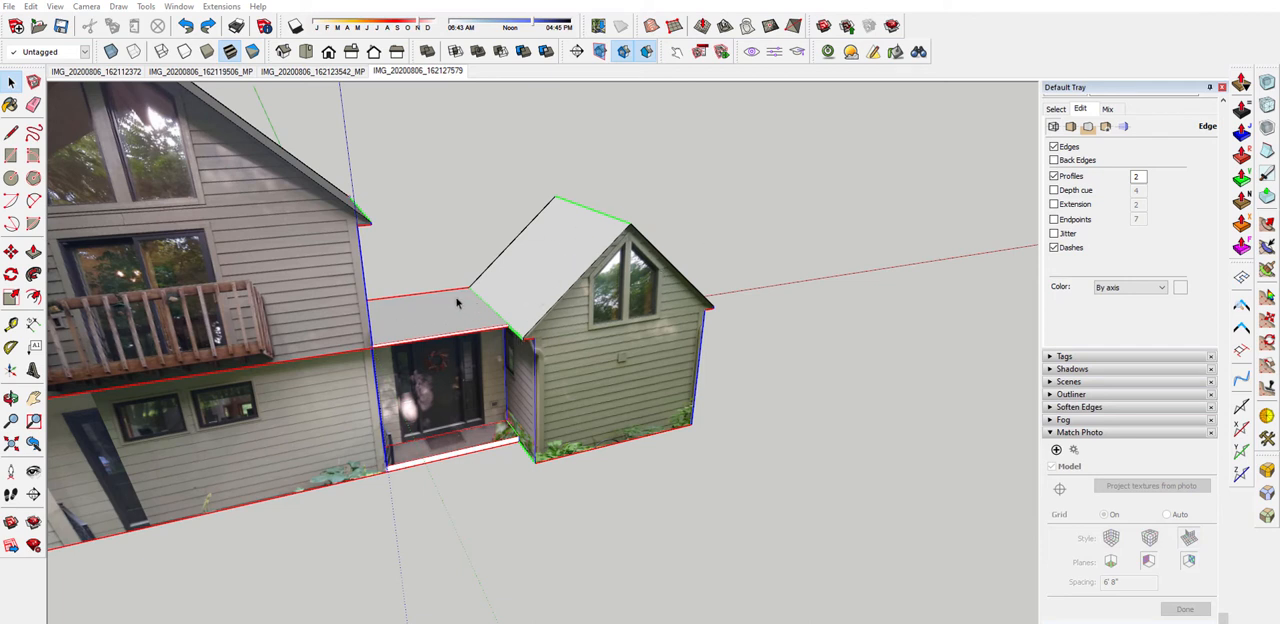
middle_click_drag(447, 314, 374, 302)
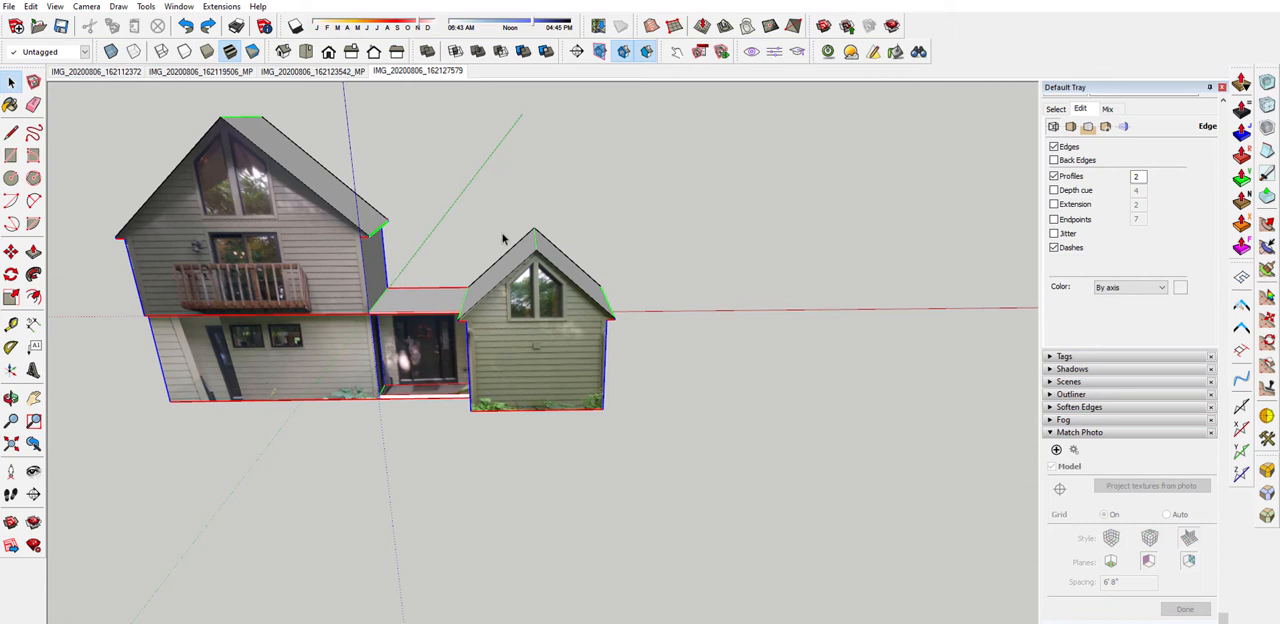
Push/Pull both roof slopes of the smaller gabled block outward by the same thin amount to give the roof thickness
scroll(597, 249, "up", 5)
key("m")
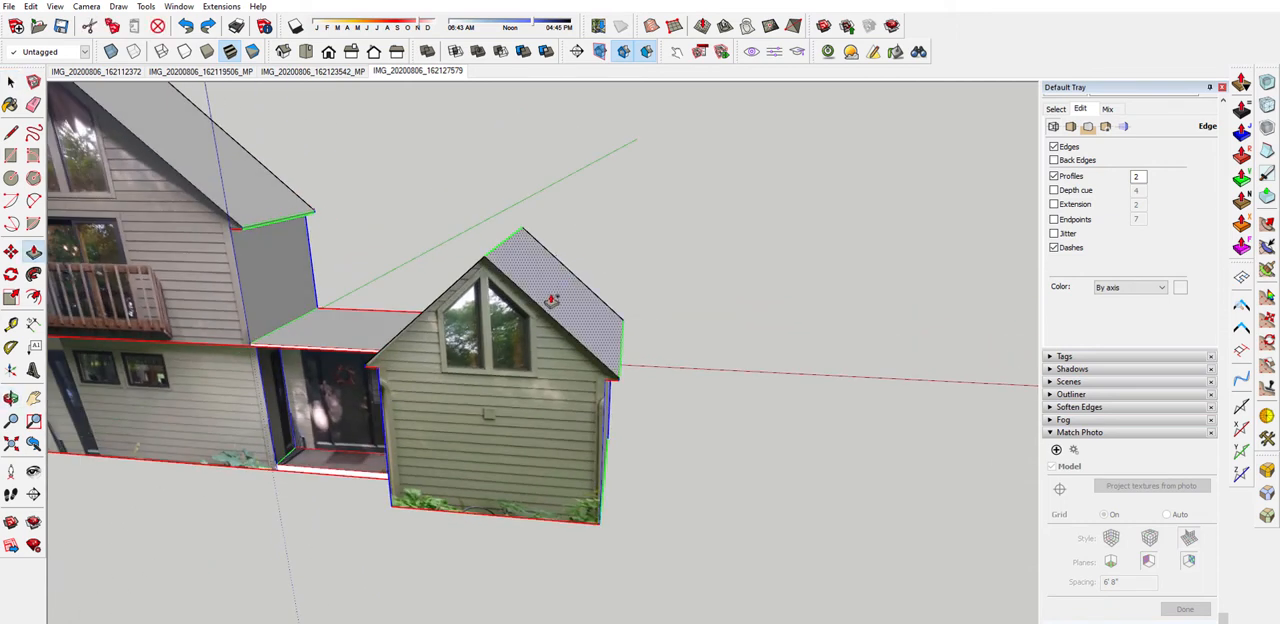
left_click_drag(551, 299, 557, 285)
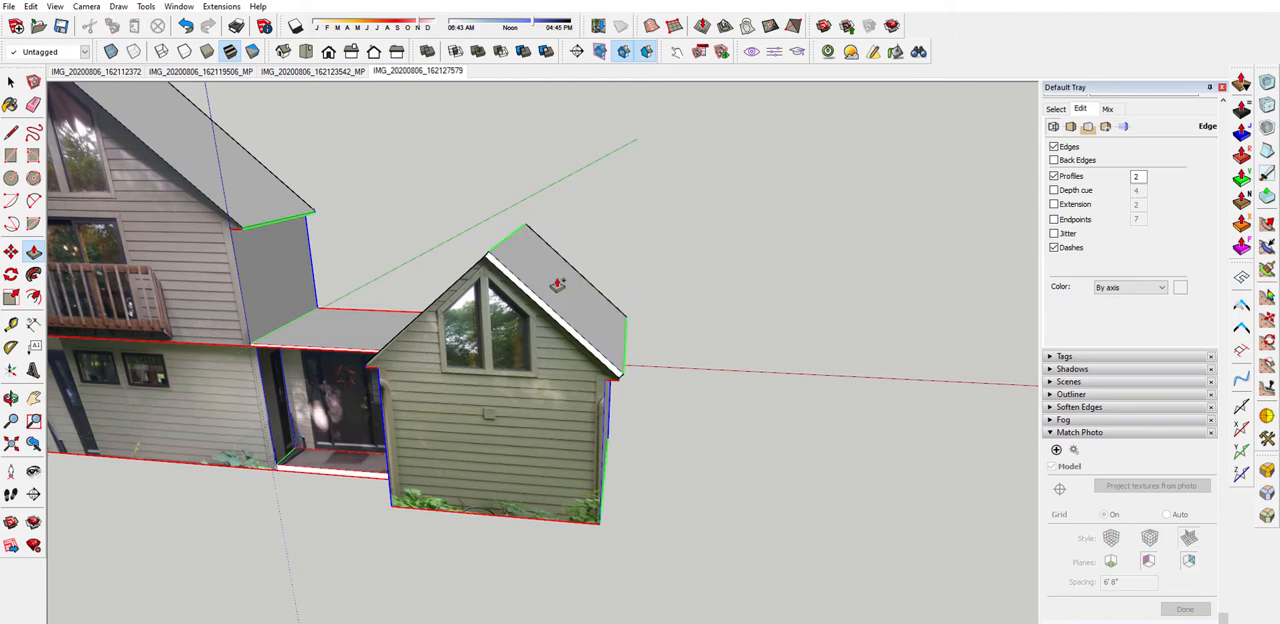
middle_click_drag(557, 285, 763, 295)
left_click_drag(467, 329, 462, 319)
scroll(462, 319, "up", 1)
middle_click_drag(461, 318, 365, 262)
scroll(575, 220, "up", 3)
mouse_move(589, 291)
middle_mouse_down()
mouse_move(582, 230)
mouse_move(588, 286)
middle_mouse_up()
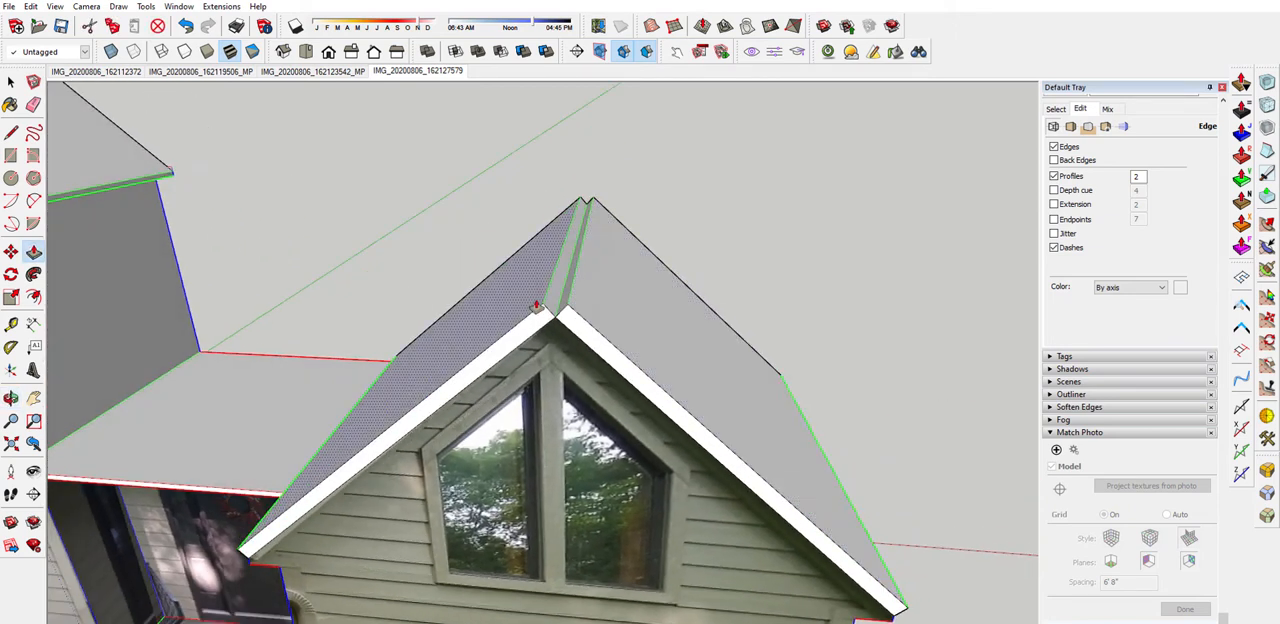
scroll(540, 306, "up", 1)
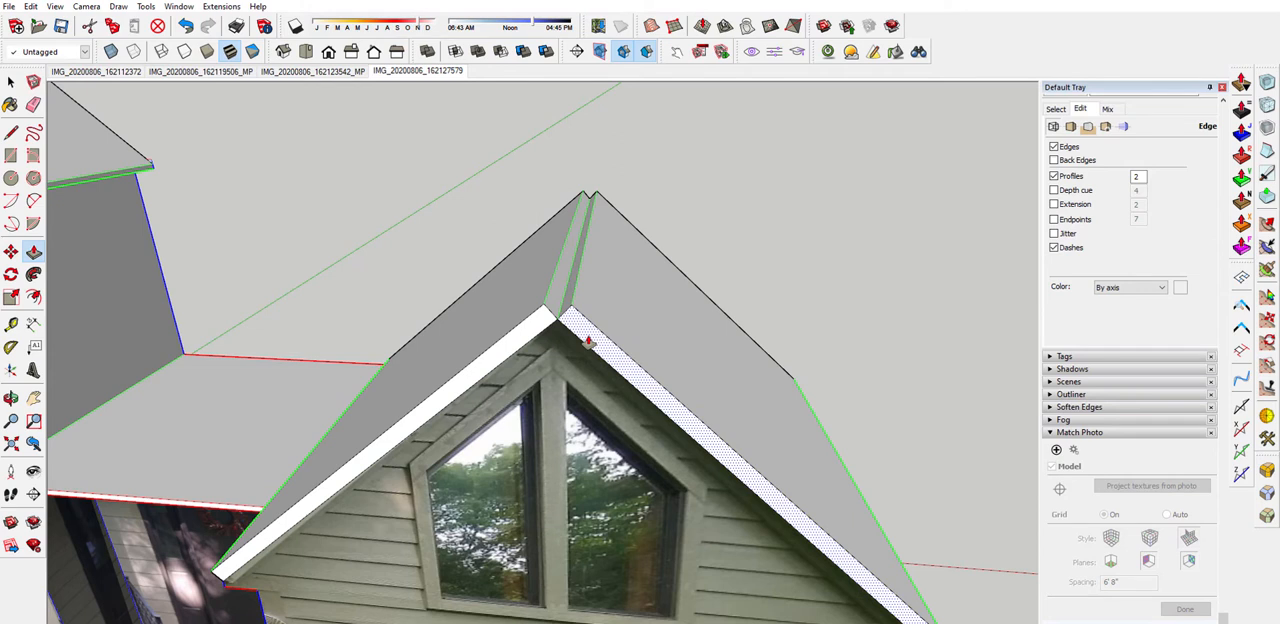
Outline the front of the smaller roof's ridge gap with lines to a peak and Push/Pull it along the whole ridge
key("l")
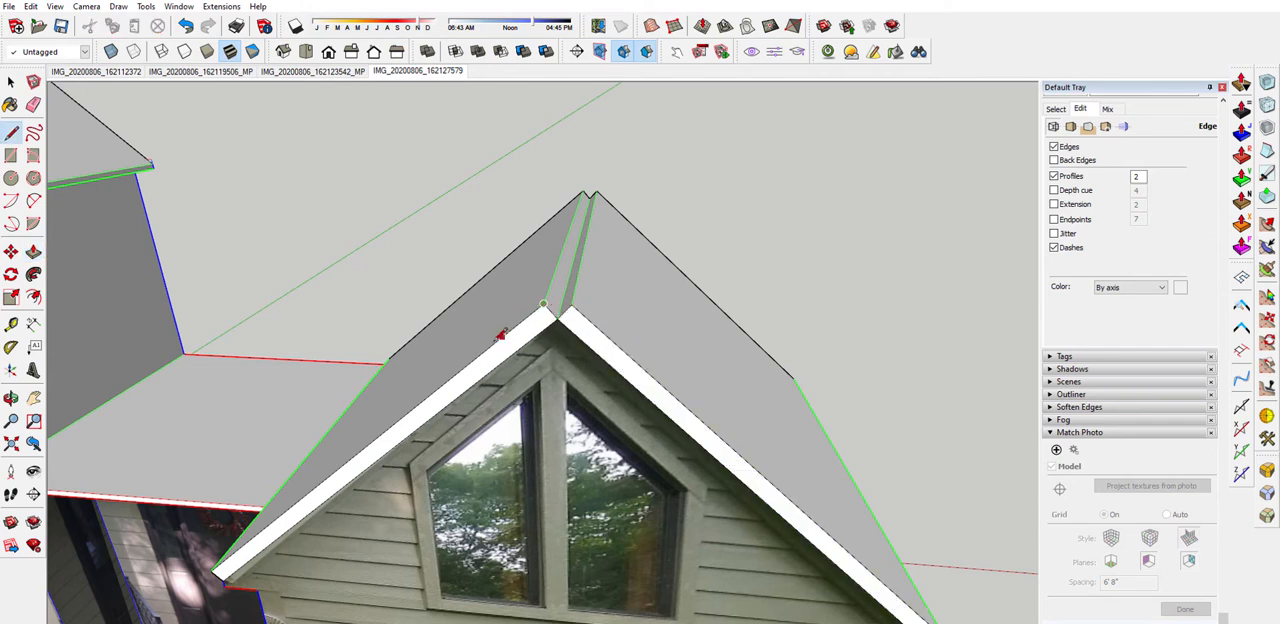
left_click(543, 303)
left_click(615, 343, "shift")
middle_click_drag(663, 346, 474, 328)
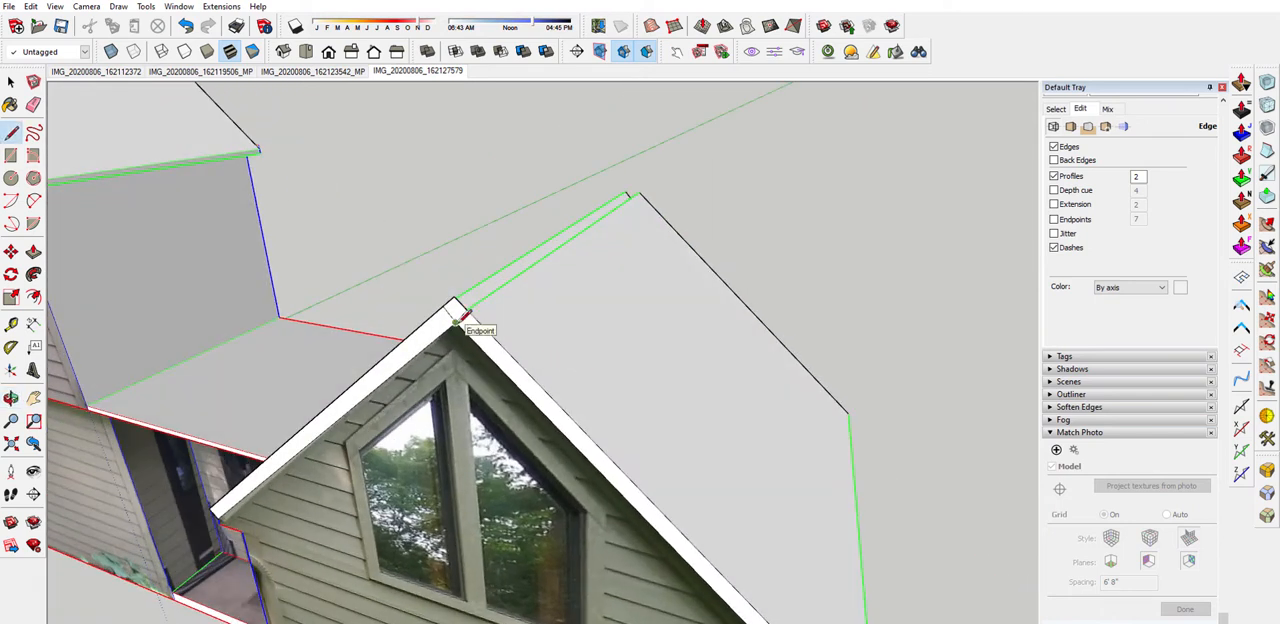
left_click(458, 318)
key("p")
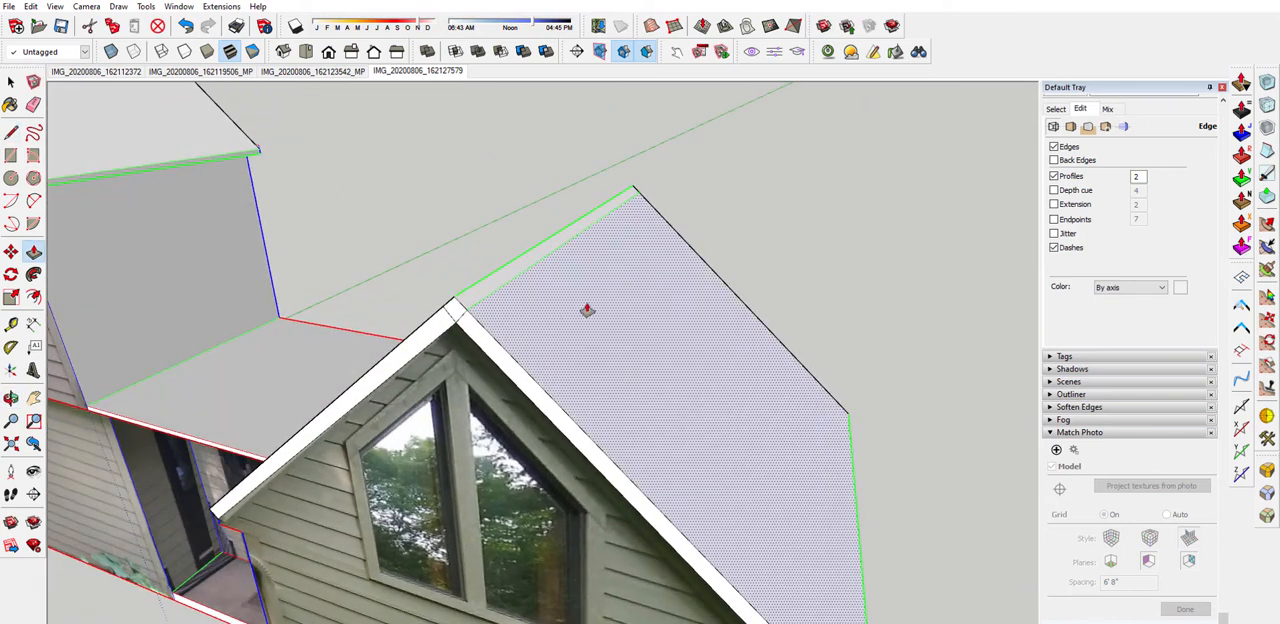
middle_click_drag(587, 310, 634, 251)
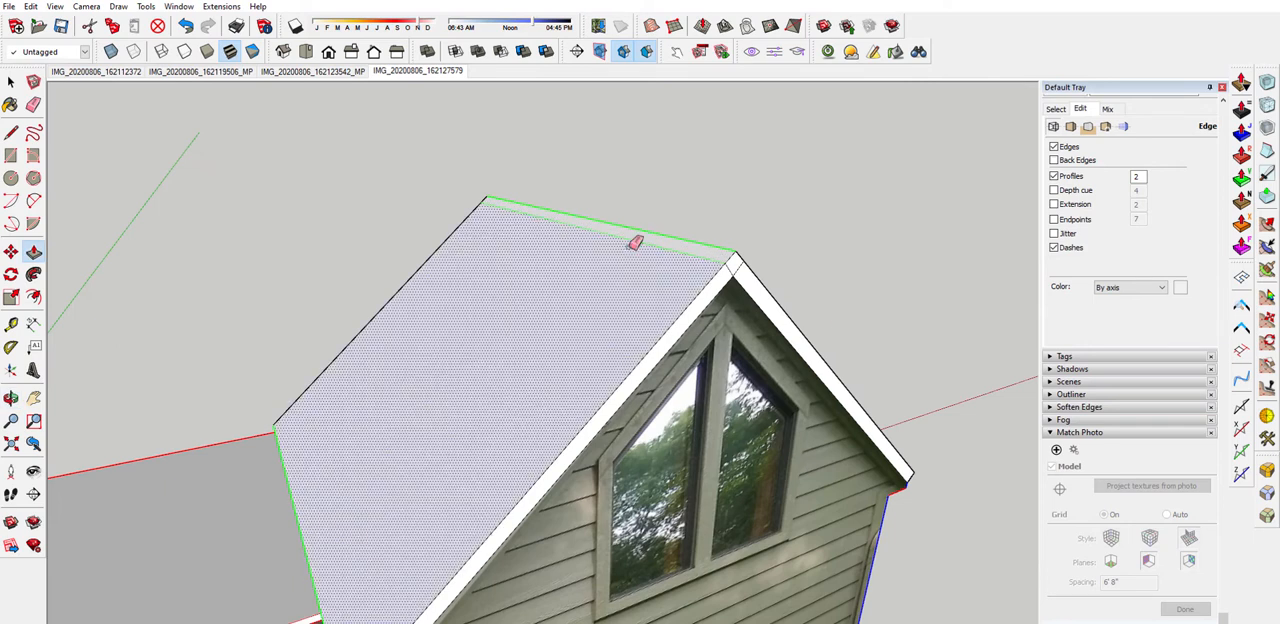
Erase the leftover edges along the ridge and at the front peak of the smaller roof
key("e")
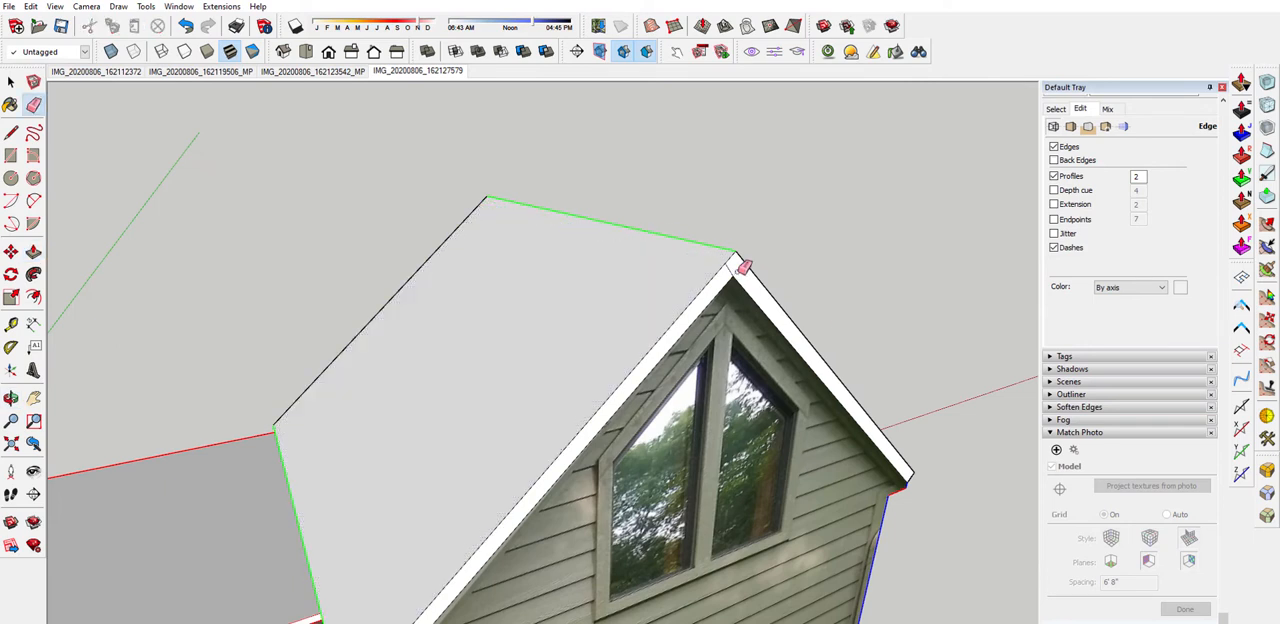
mouse_move(789, 249)
middle_mouse_down()
mouse_move(449, 289)
mouse_move(943, 266)
mouse_move(591, 278)
mouse_move(668, 266)
middle_mouse_up()
scroll(780, 270, "down", 5)
scroll(948, 437, "down", 3)
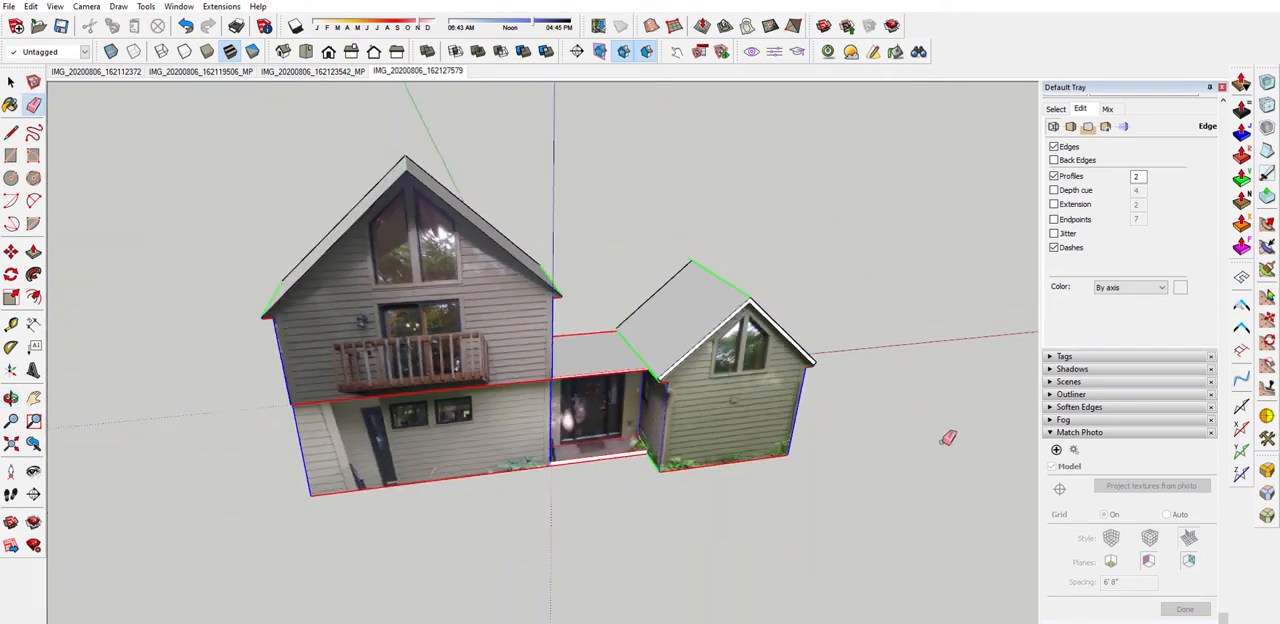
Push/Pull both roof slopes of the taller balcony block outward by the same amount to give the roof thickness
scroll(360, 222, "up", 4)
key("space")
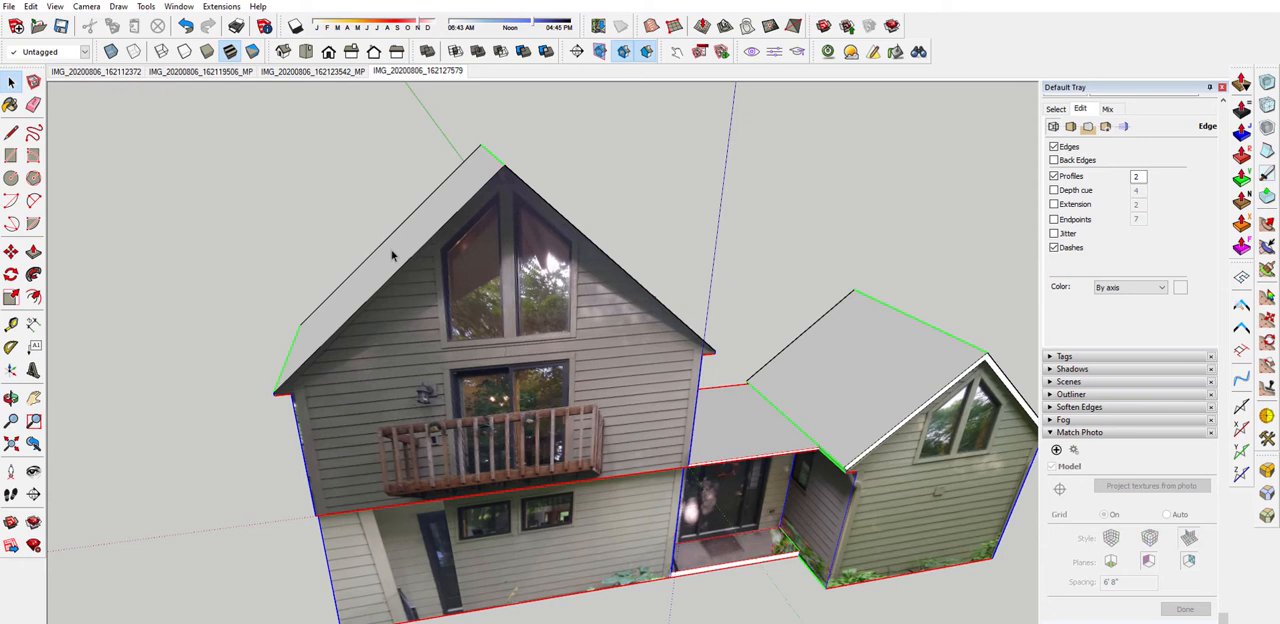
left_click(393, 257)
key("p")
left_click_drag(393, 257, 381, 252)
left_click(381, 252)
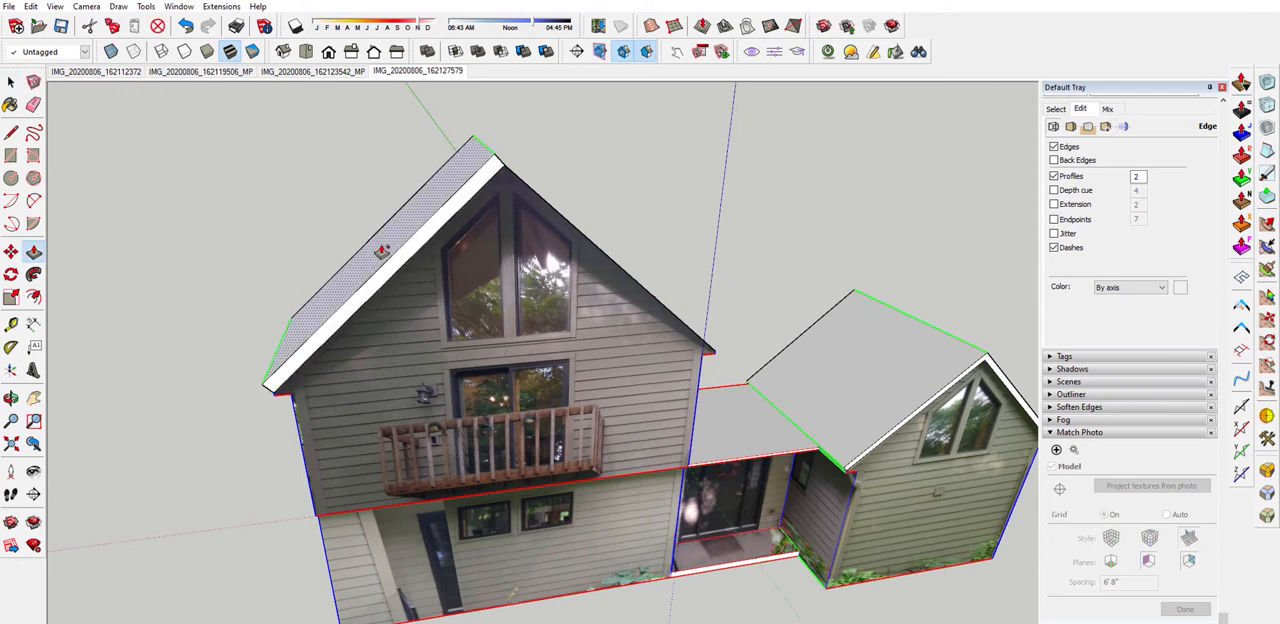
middle_click_drag(381, 252, 566, 224)
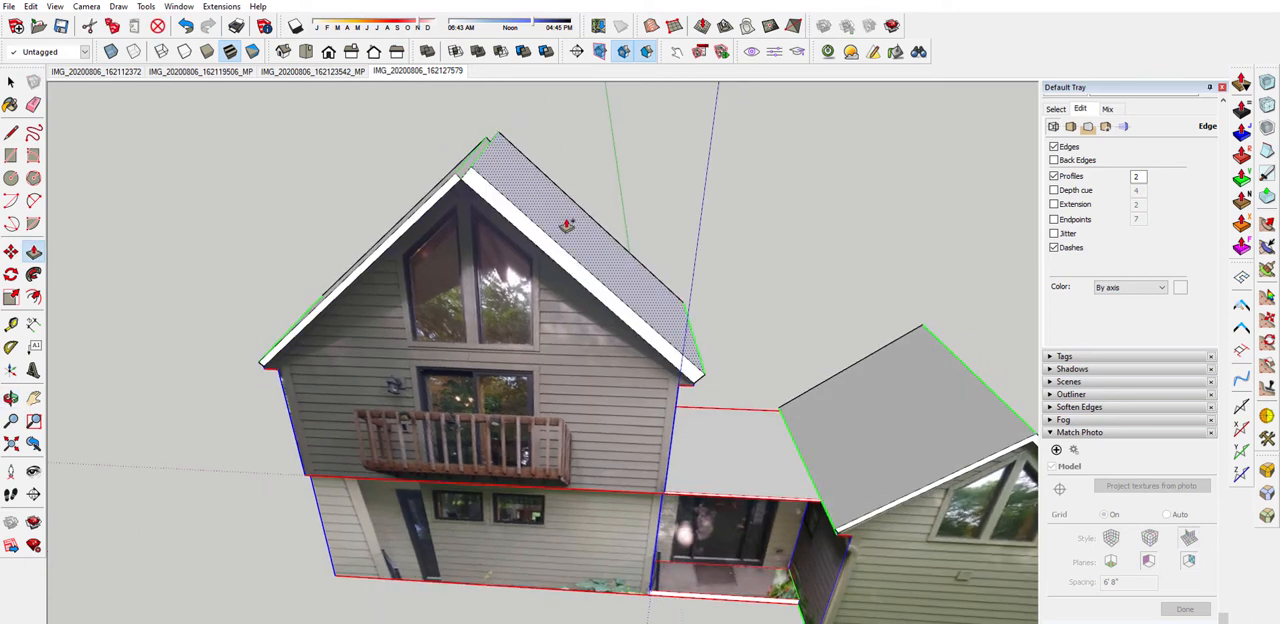
double_click(567, 222)
scroll(500, 174, "up", 7)
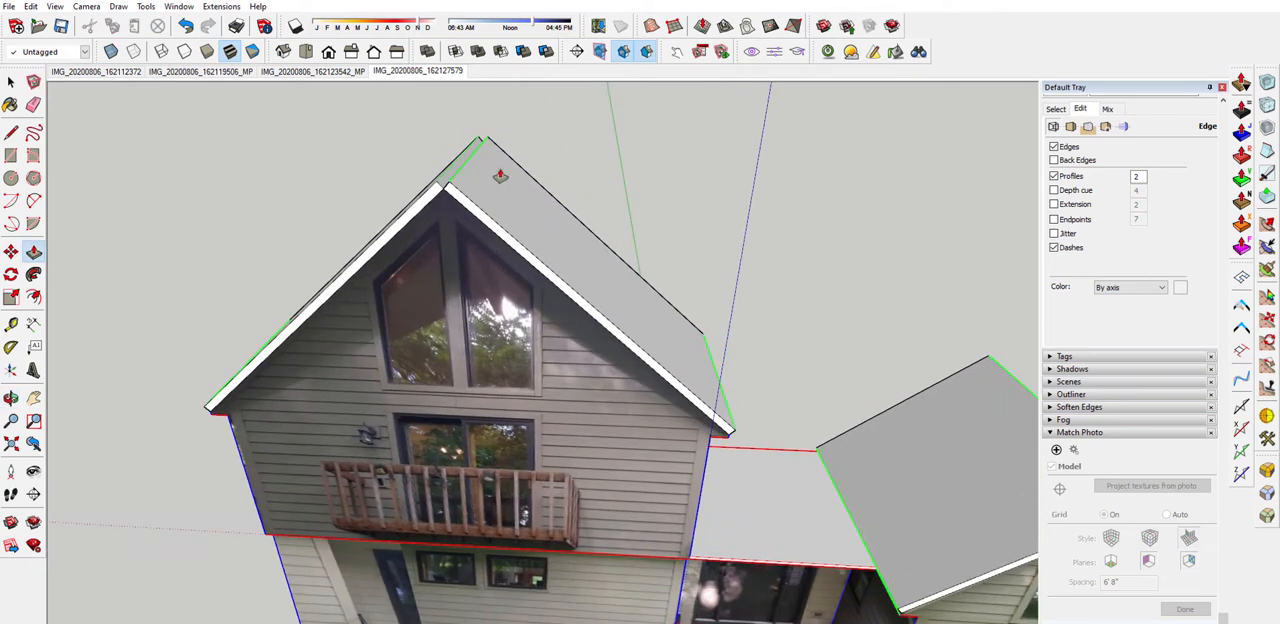
Outline the front of the taller roof's ridge gap with lines to a peak and Push/Pull it along the whole ridge
key("l")
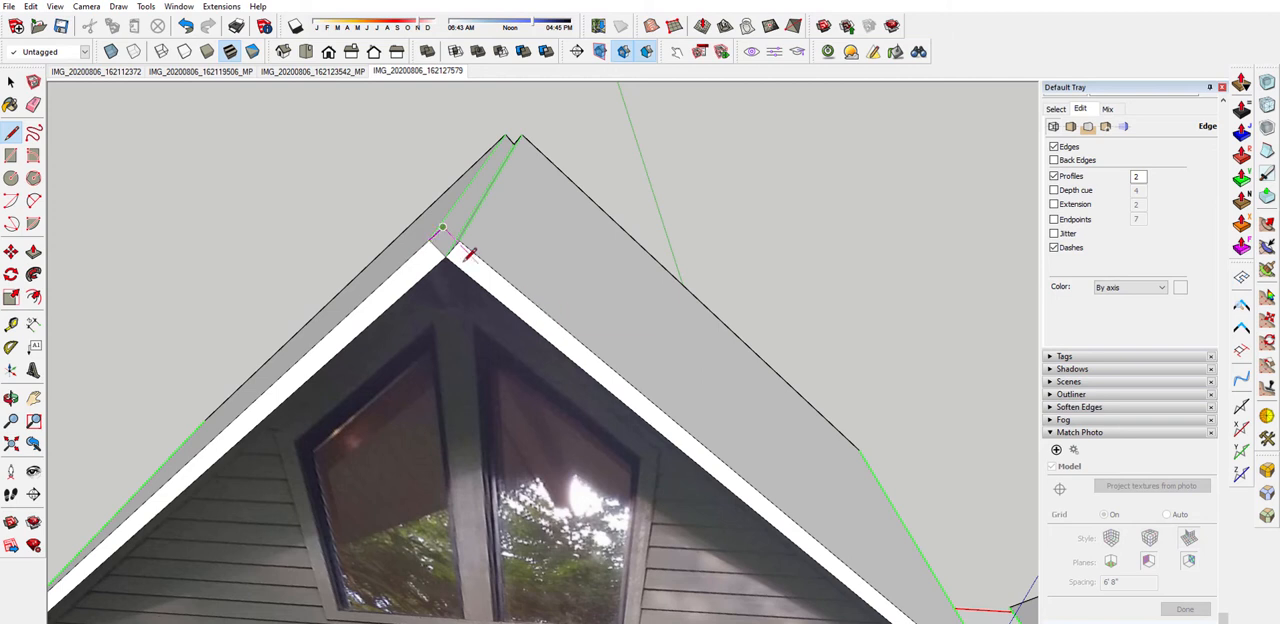
middle_click_drag(530, 252, 423, 266)
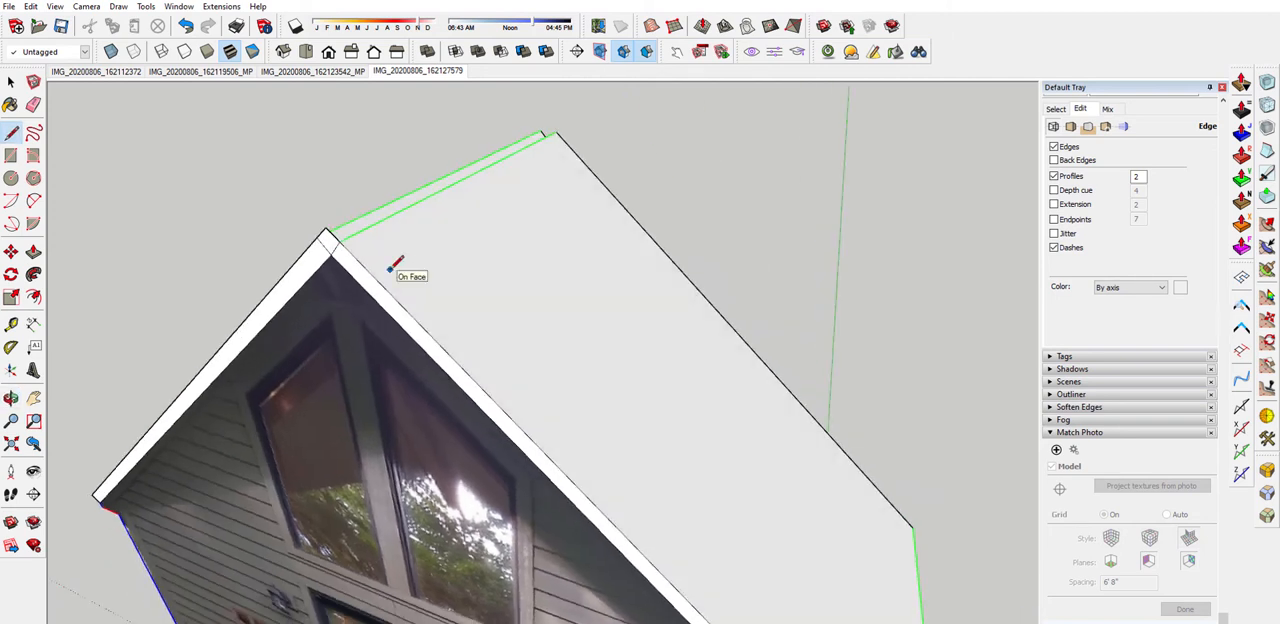
key("m")
left_click(326, 245)
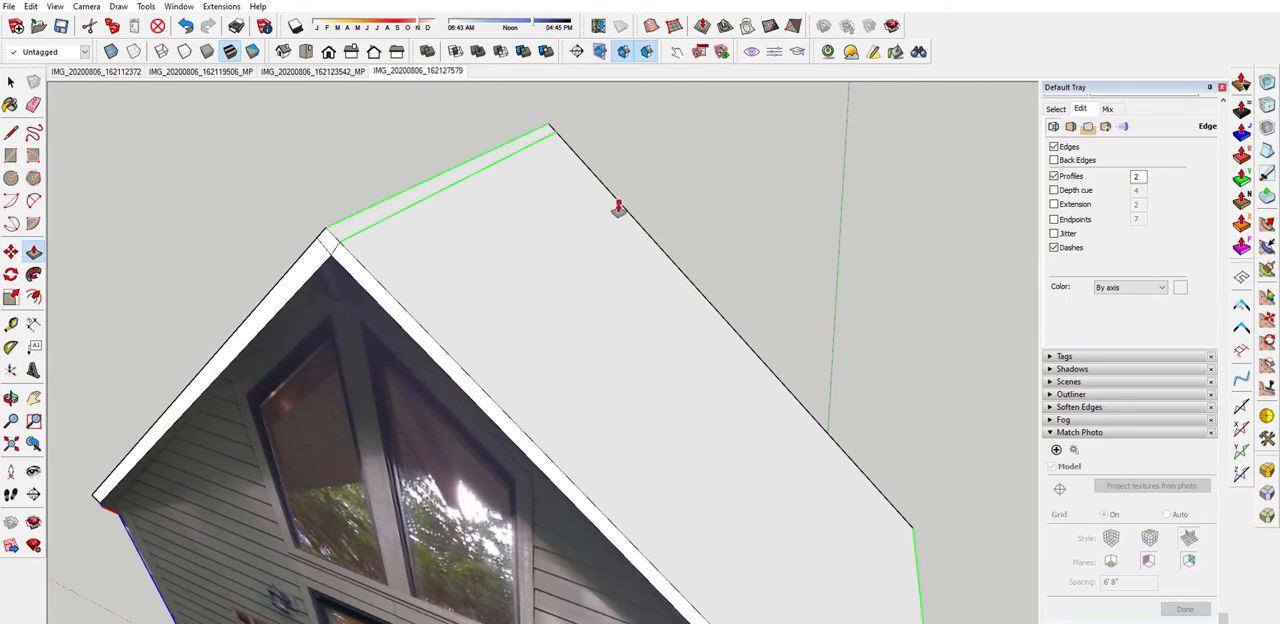
left_click(635, 212)
Erase the leftover edges along the ridge and at the front peak of the taller roof
key("e")
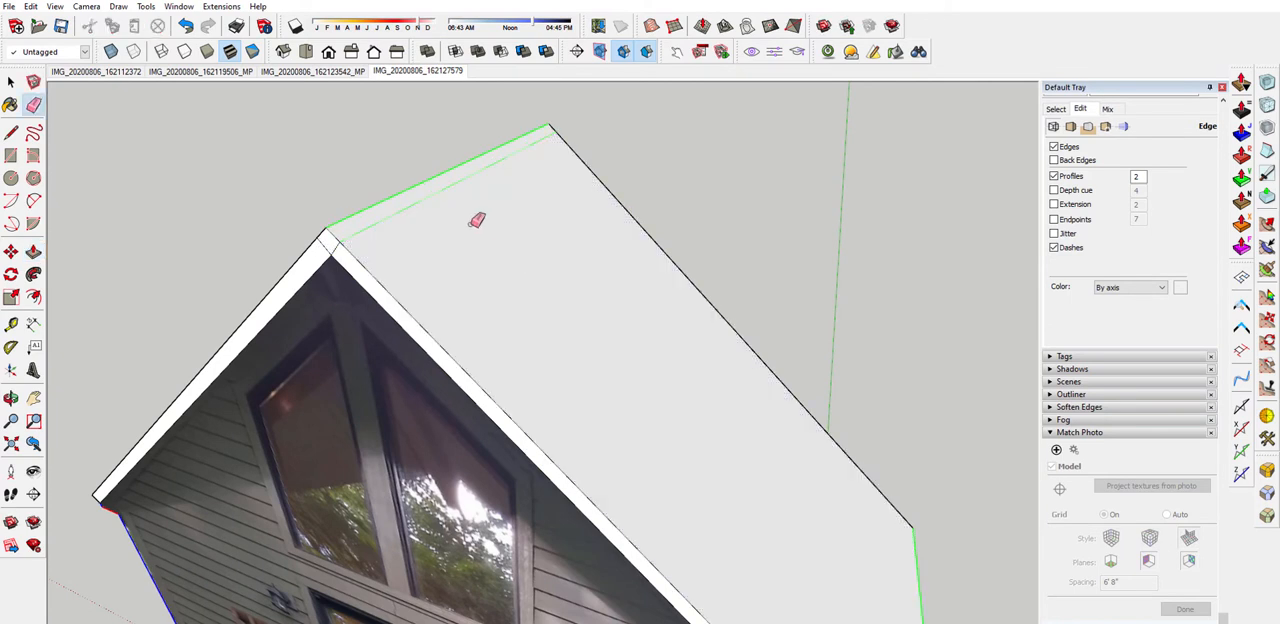
left_click(385, 216)
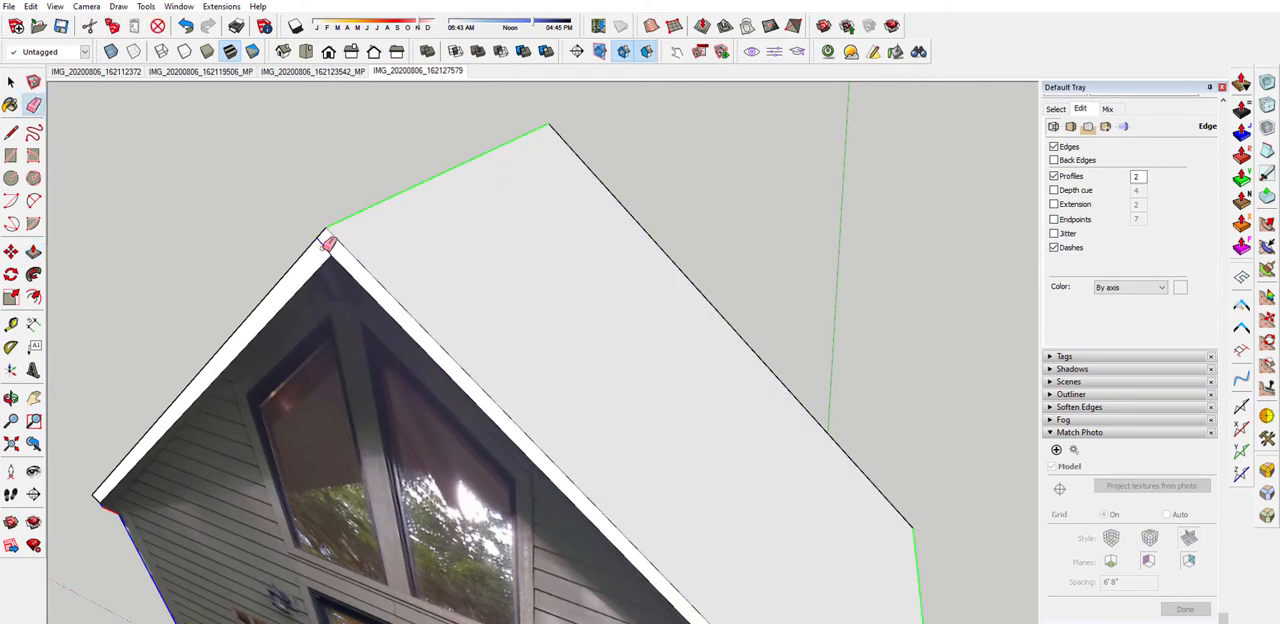
middle_click_drag(337, 250, 580, 241)
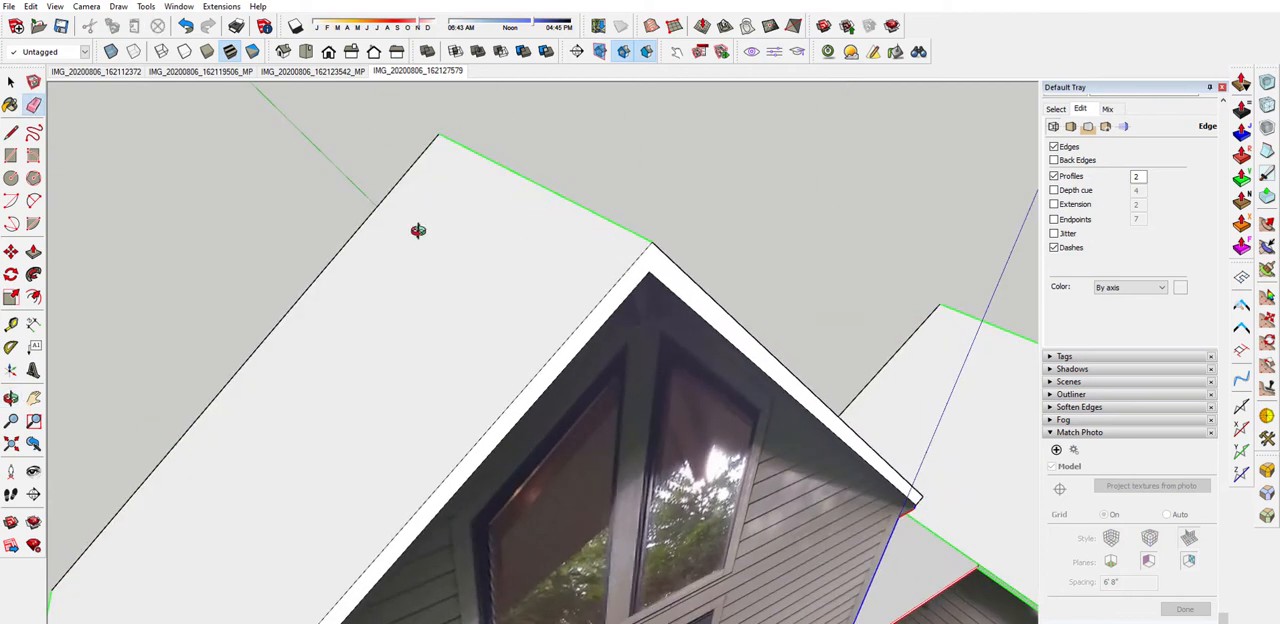
Erase the leftover edges on the back gable of the smaller block so roof ends and wall form one face
mouse_move(420, 231)
middle_mouse_down()
mouse_move(1040, 286)
mouse_move(636, 141)
middle_mouse_up()
left_click_drag(624, 206, 646, 220)
mouse_move(646, 220)
middle_mouse_down()
mouse_move(443, 375)
mouse_move(571, 303)
middle_mouse_up()
scroll(420, 377, "up", 5)
scroll(670, 348, "down", 3)
scroll(262, 296, "up", 5)
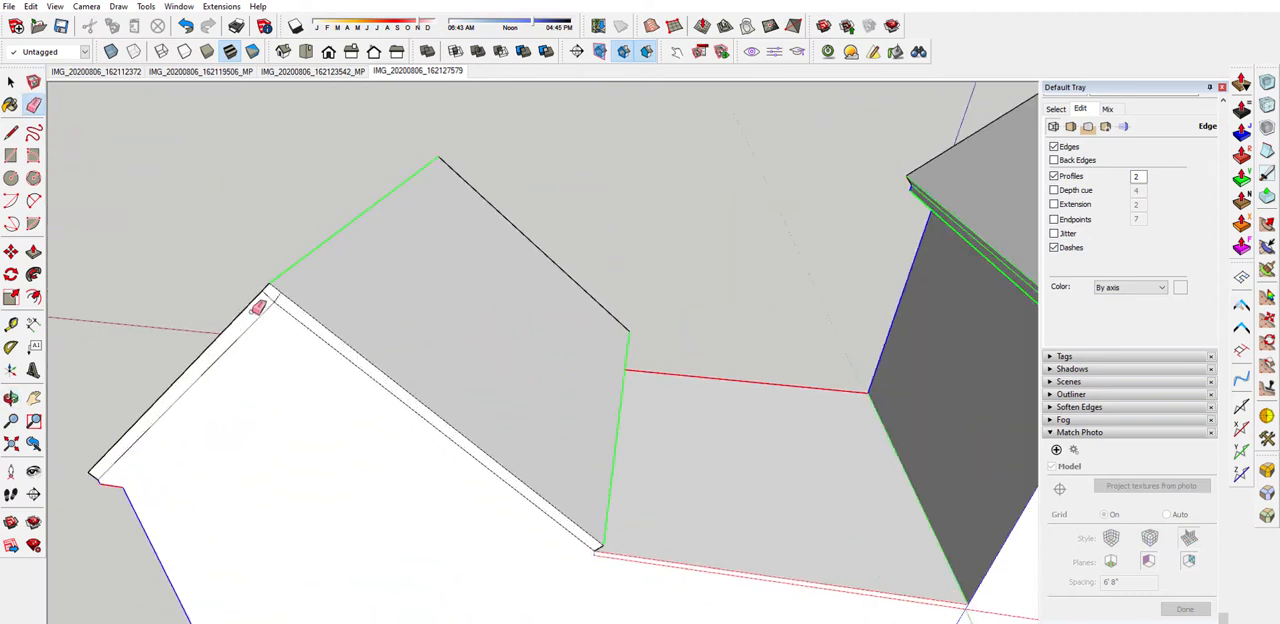
left_click_drag(276, 301, 272, 305)
scroll(240, 359, "down", 3)
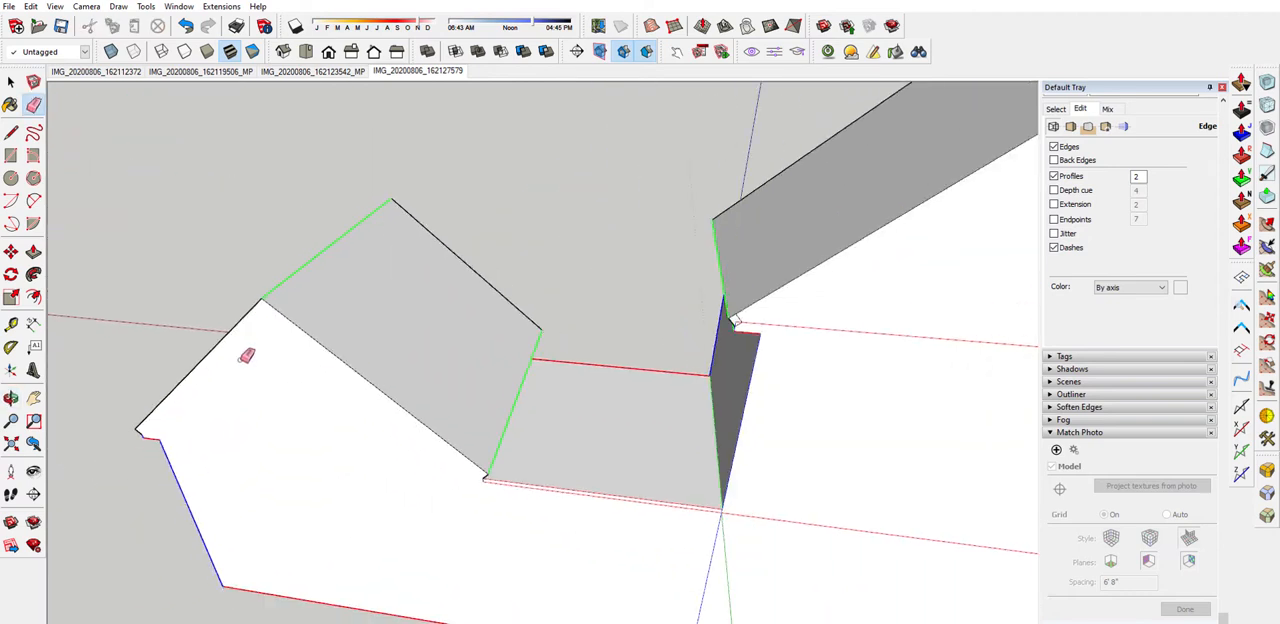
Try to erase the leftover edges at the back eave corner of the taller roof, and undo the erasure
scroll(304, 428, "down", 3)
scroll(609, 332, "up", 2)
scroll(613, 328, "up", 3)
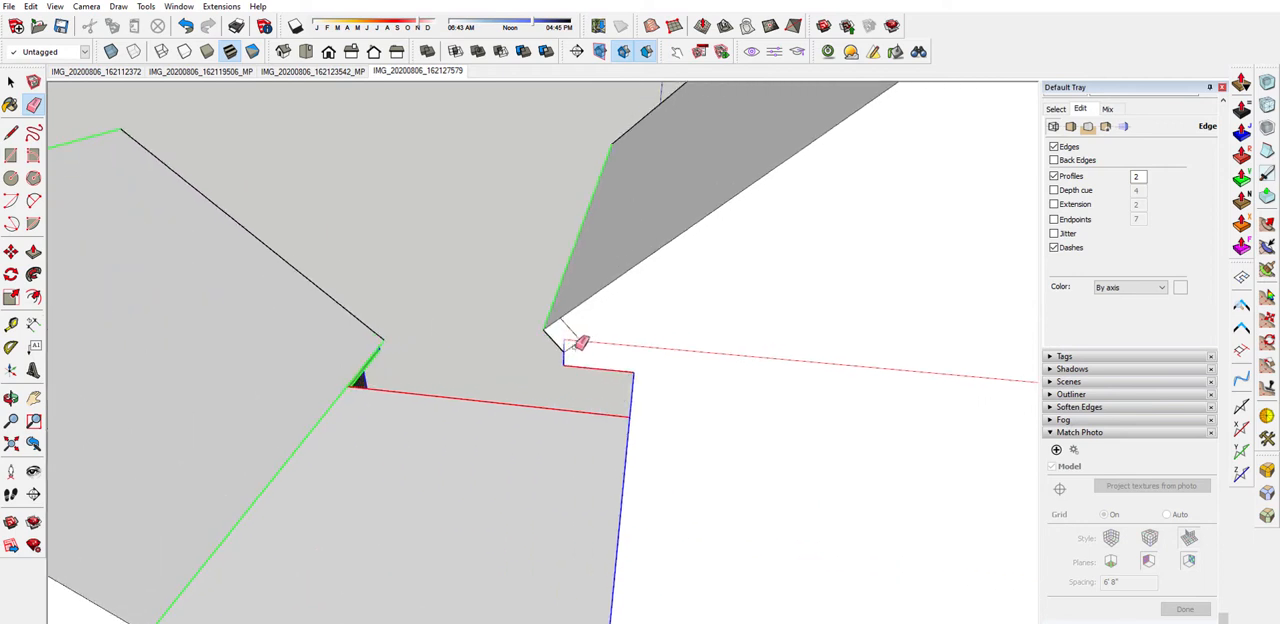
left_click(587, 341)
left_click(574, 343)
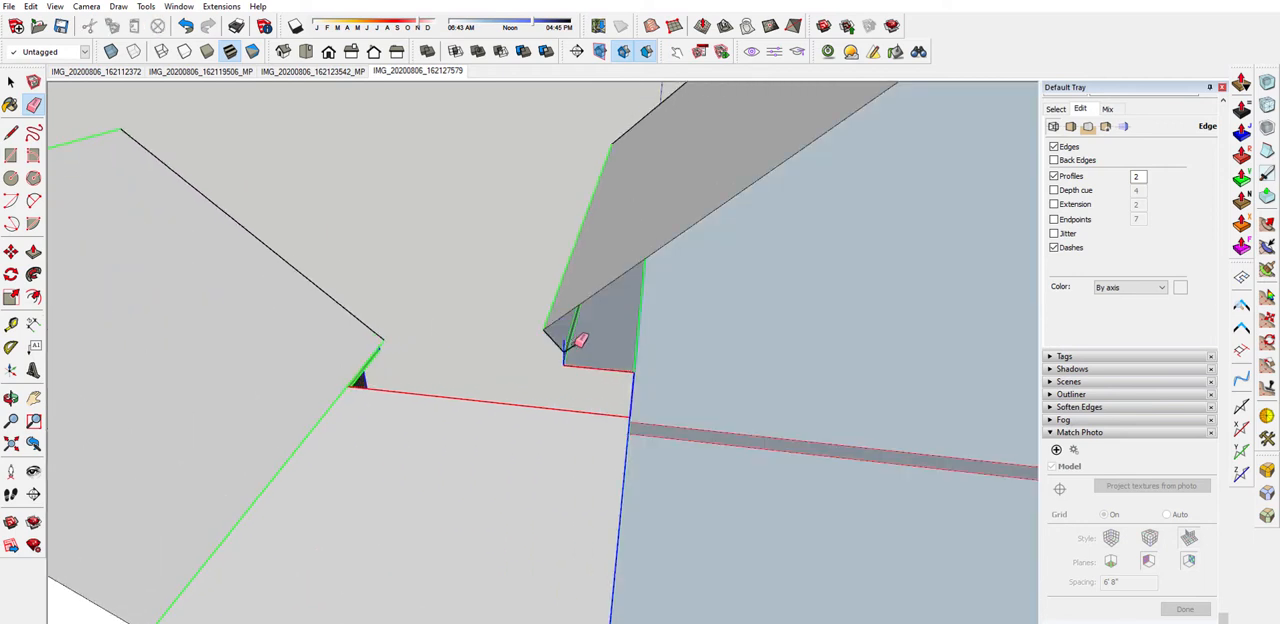
left_click(185, 26)
Erase the stray short edges at the back eave corners of the taller roof while keeping the back face intact
scroll(580, 358, "up", 2)
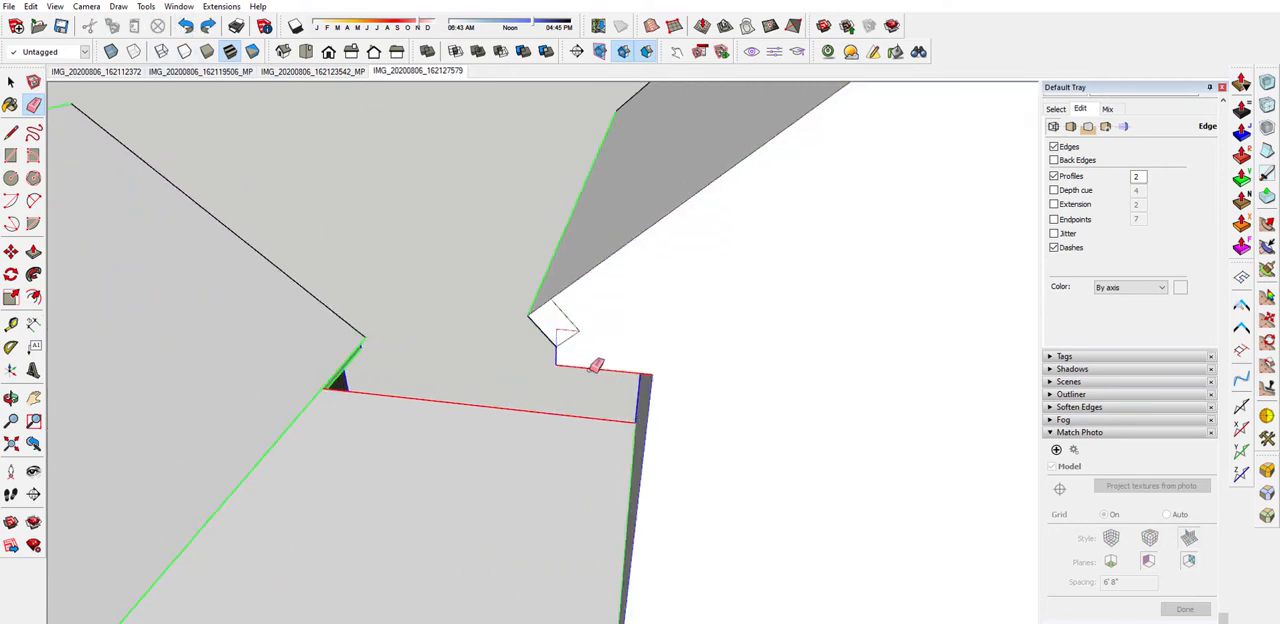
left_click(565, 324)
left_click(558, 318)
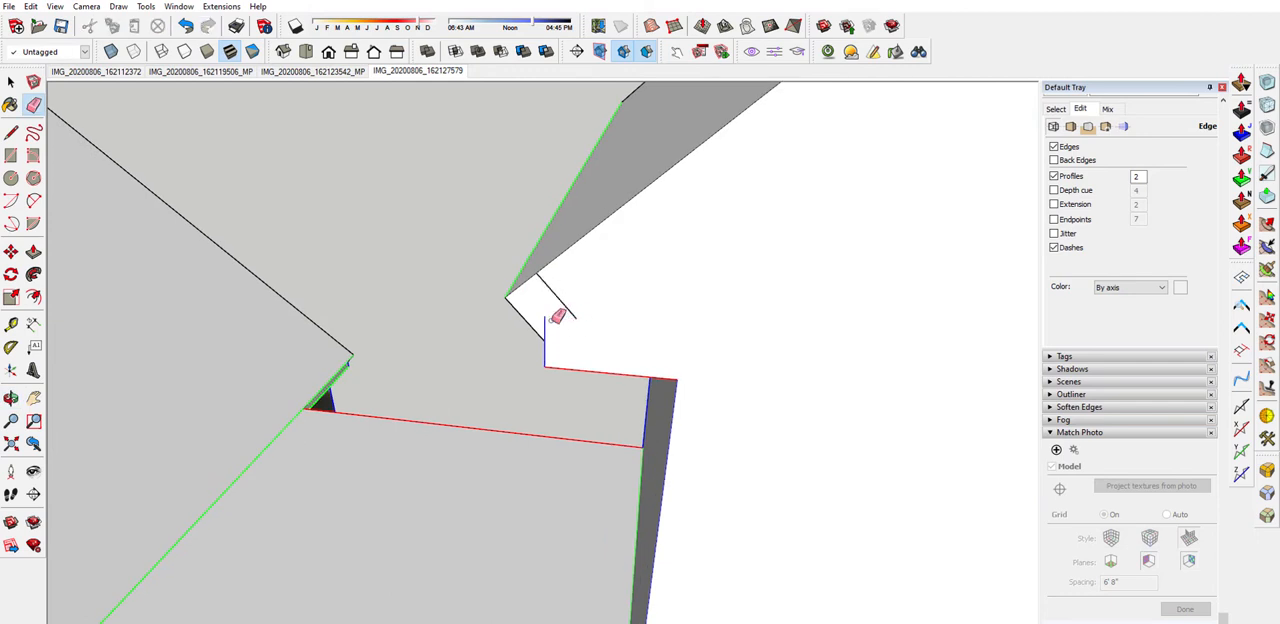
left_click(568, 310)
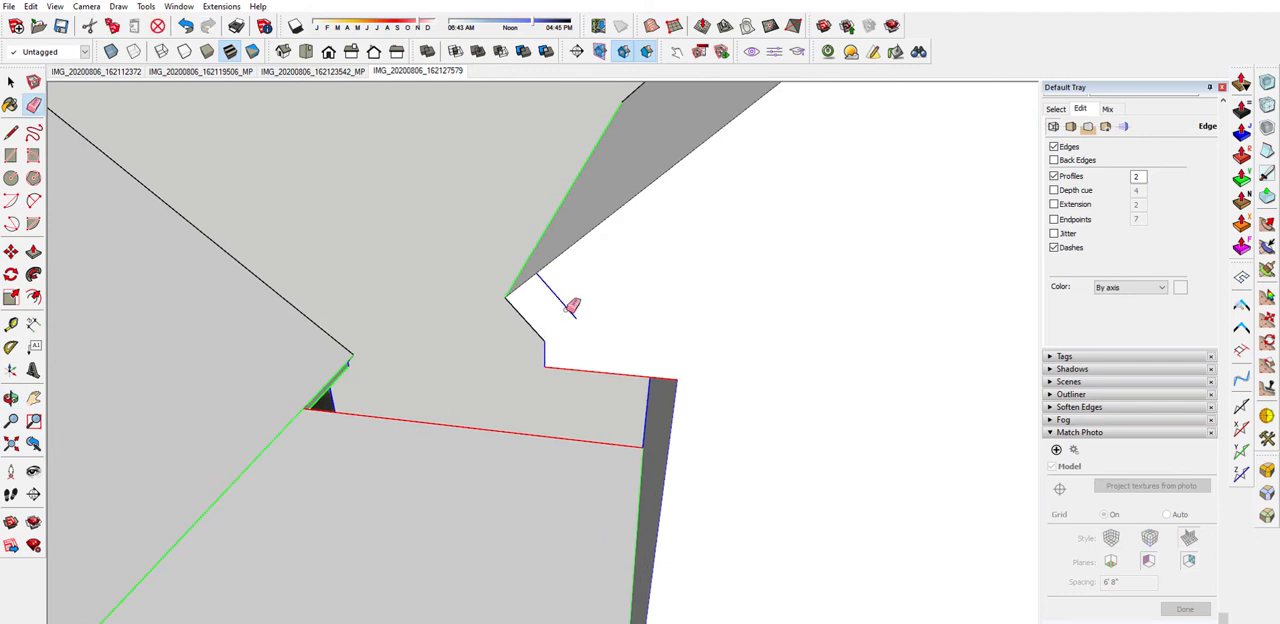
scroll(632, 298, "down", 5)
scroll(438, 346, "down", 2)
mouse_move(432, 348)
middle_mouse_down()
mouse_move(540, 323)
mouse_move(430, 330)
middle_mouse_up()
scroll(432, 248, "down", 3)
scroll(807, 272, "up", 2)
scroll(640, 292, "up", 3)
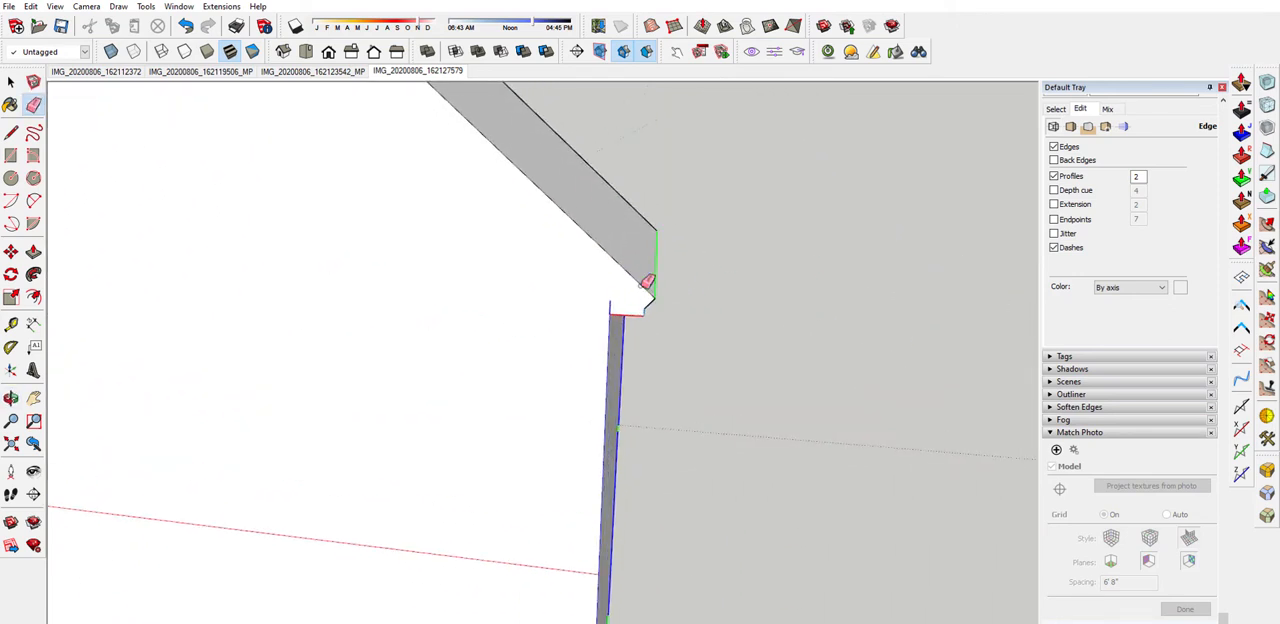
Compare the modelled roof eaves with the matched photos IMG_20200806_162112372 and IMG_20200806_162119506_MP
scroll(700, 377, "down", 2)
middle_click_drag(703, 379, 175, 385)
scroll(417, 334, "down", 4)
middle_click_drag(785, 338, 590, 335)
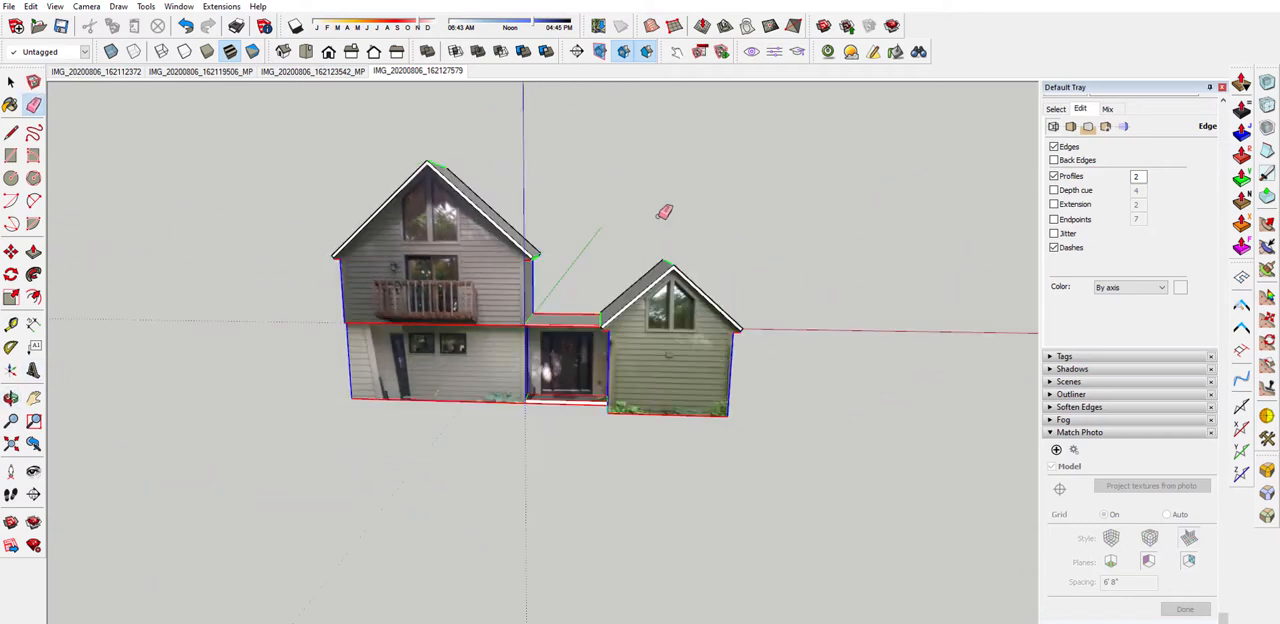
scroll(662, 286, "up", 5)
scroll(552, 374, "up", 4)
scroll(566, 371, "up", 2)
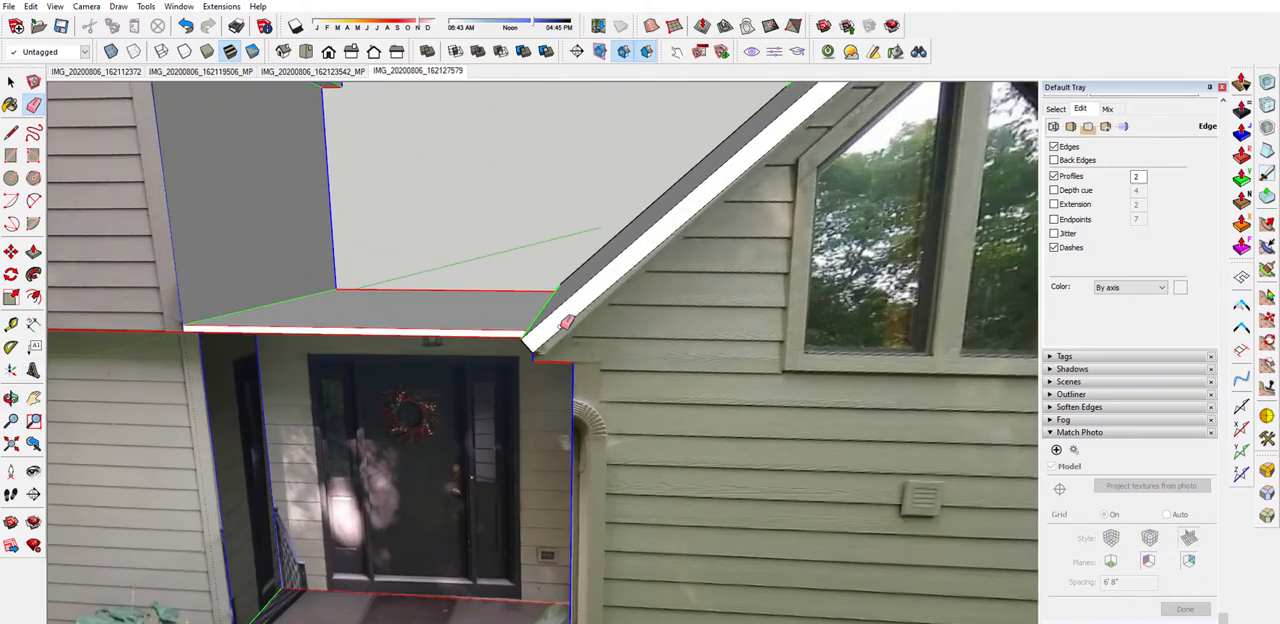
scroll(557, 301, "down", 5)
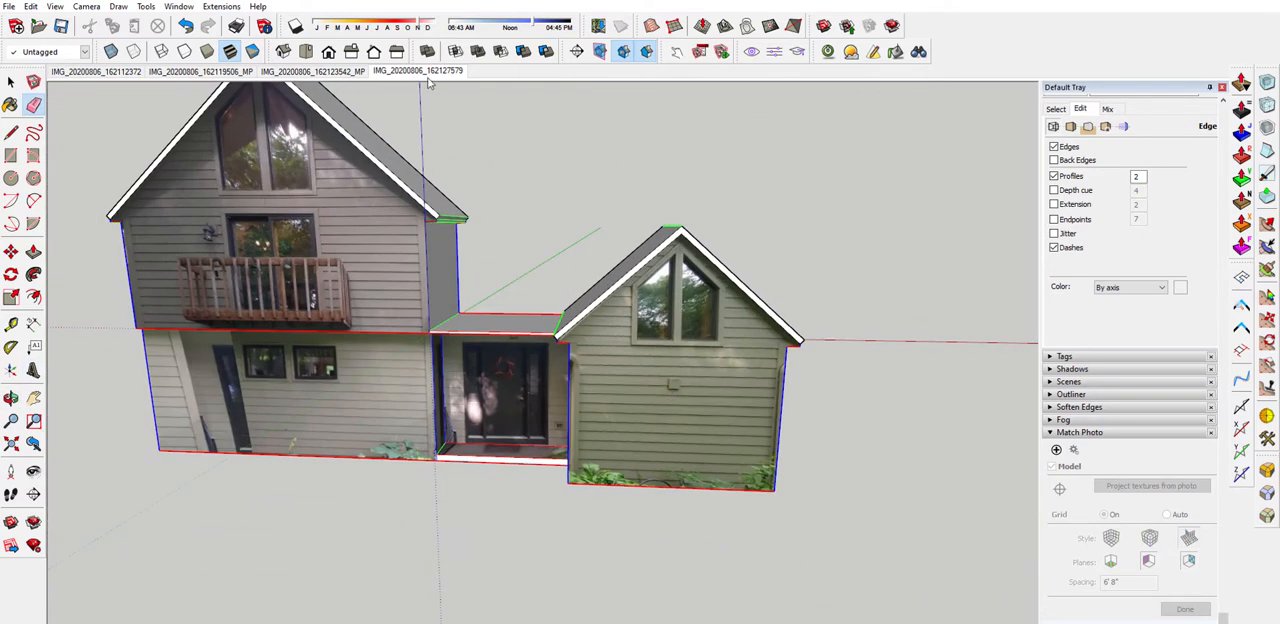
left_click(92, 72)
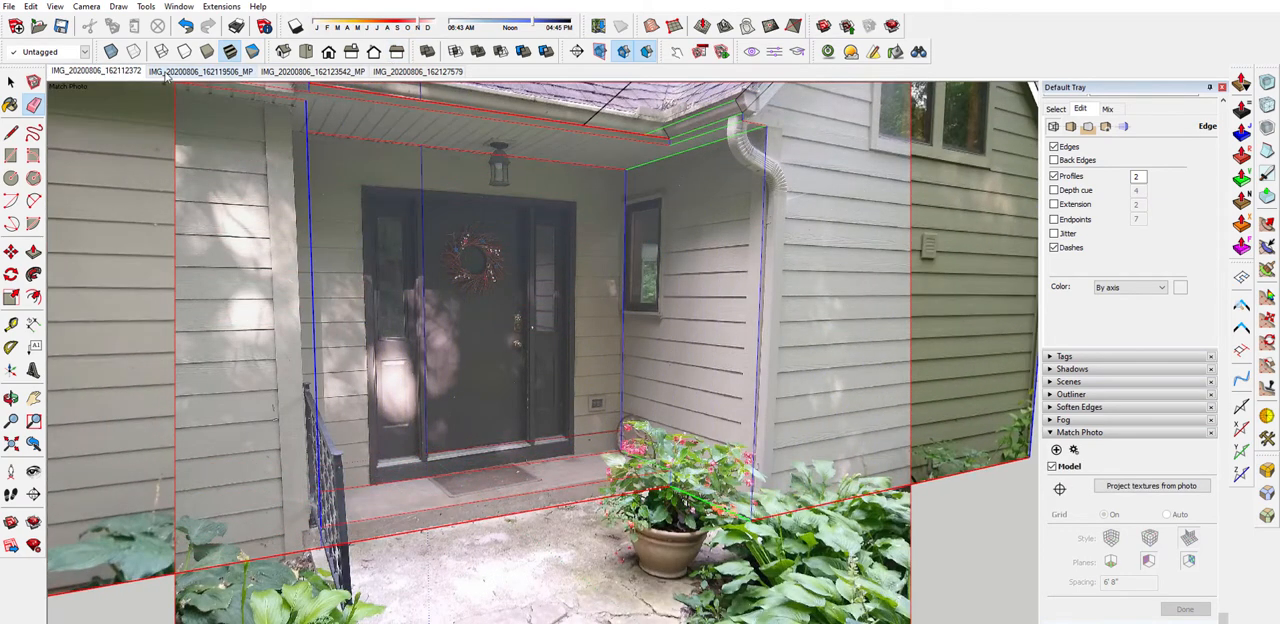
left_click(200, 72)
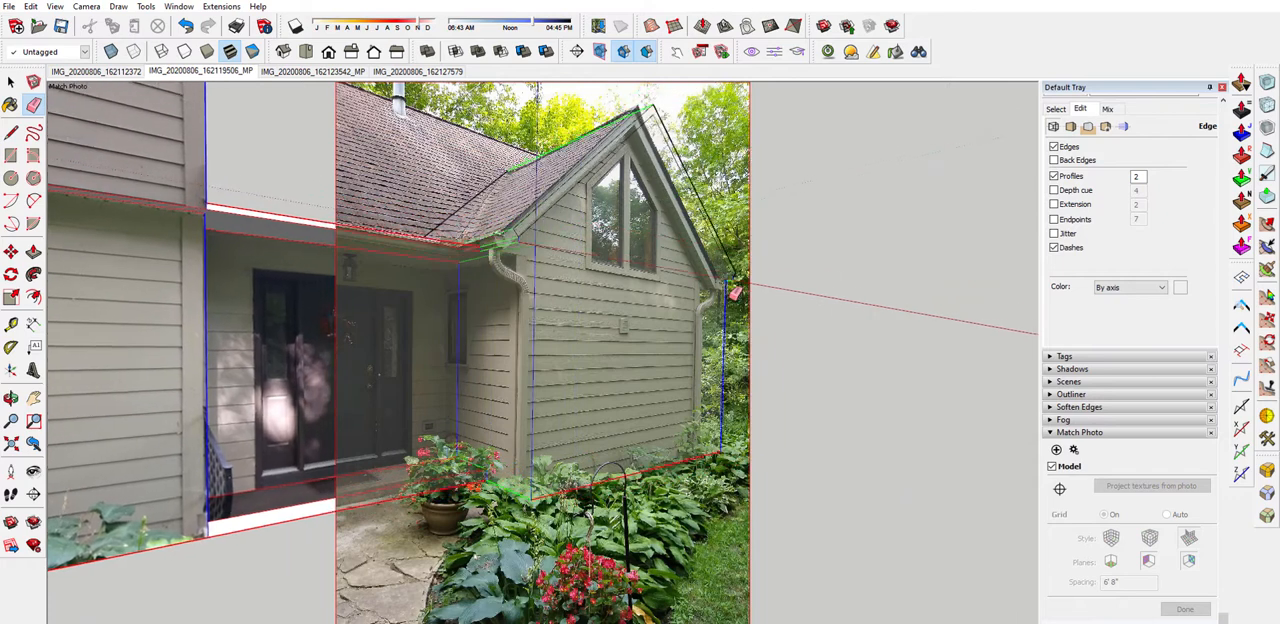
scroll(716, 250, "up", 3)
scroll(716, 250, "up", 3)
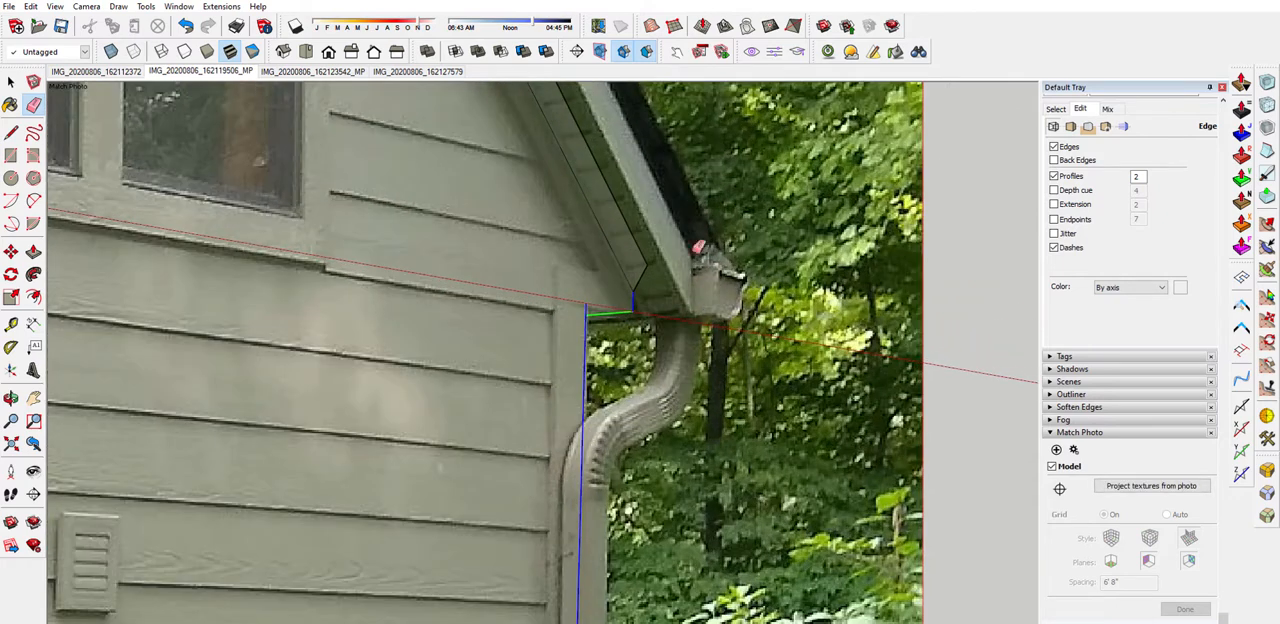
scroll(692, 325, "down", 10)
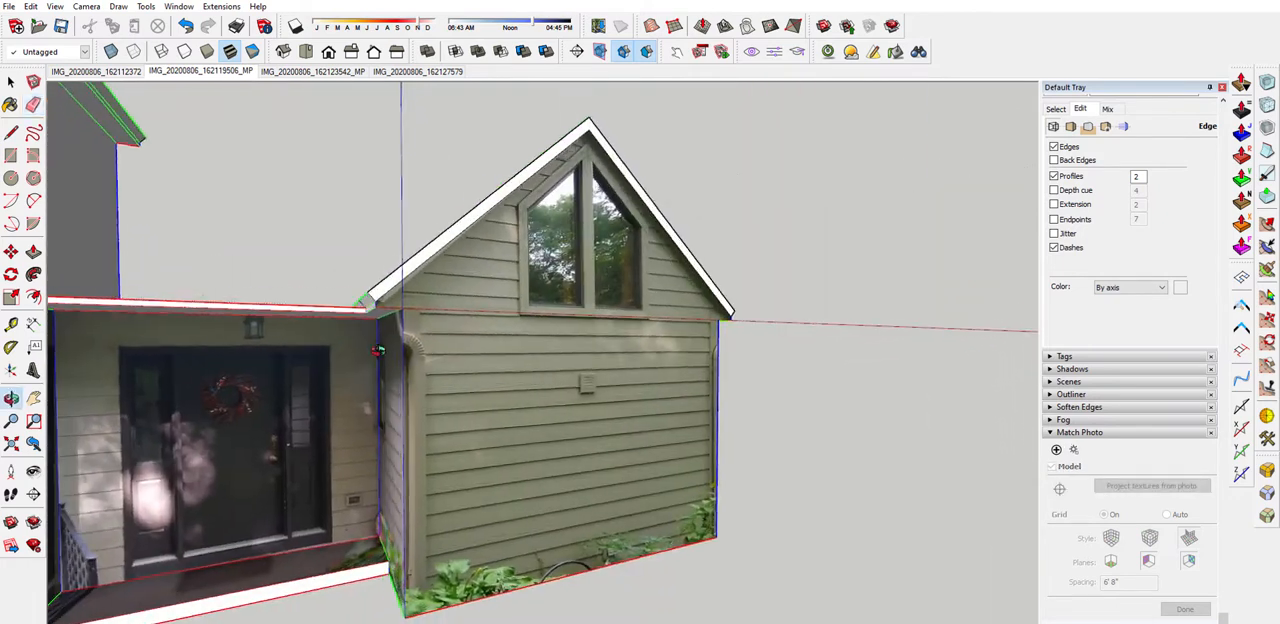
Draw a vertical line across the smaller roof's outer front eave end and Push/Pull the cut-off corner away along the eave
scroll(716, 315, "up", 6)
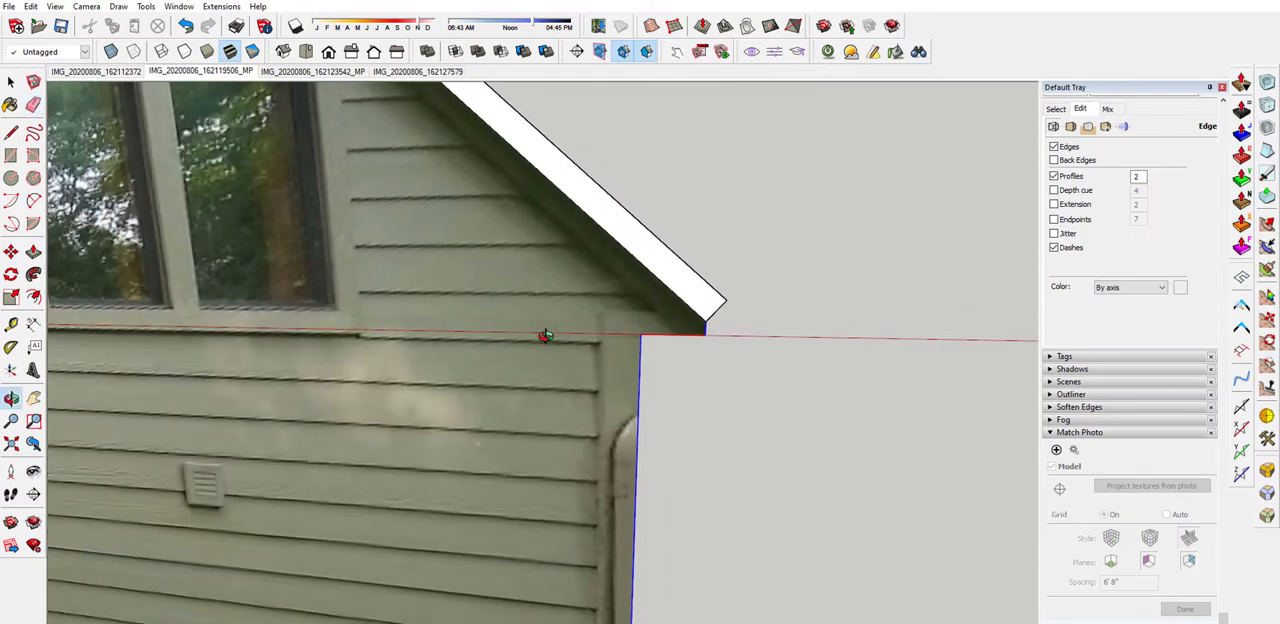
key("l")
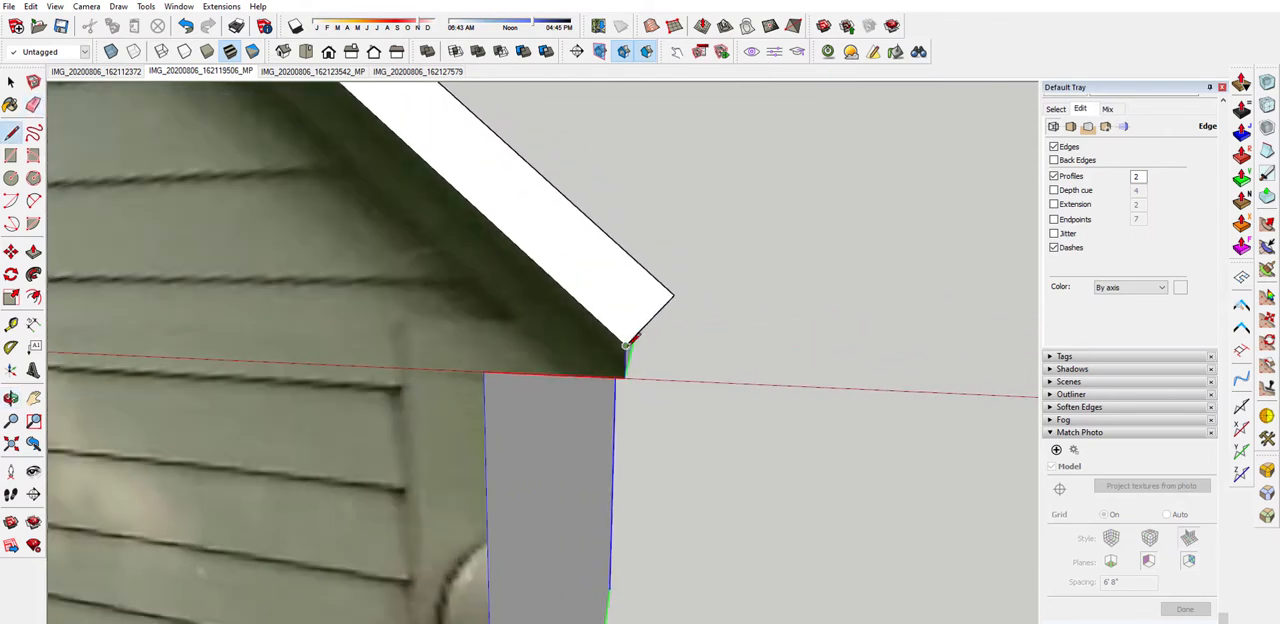
scroll(630, 280, "down", 5)
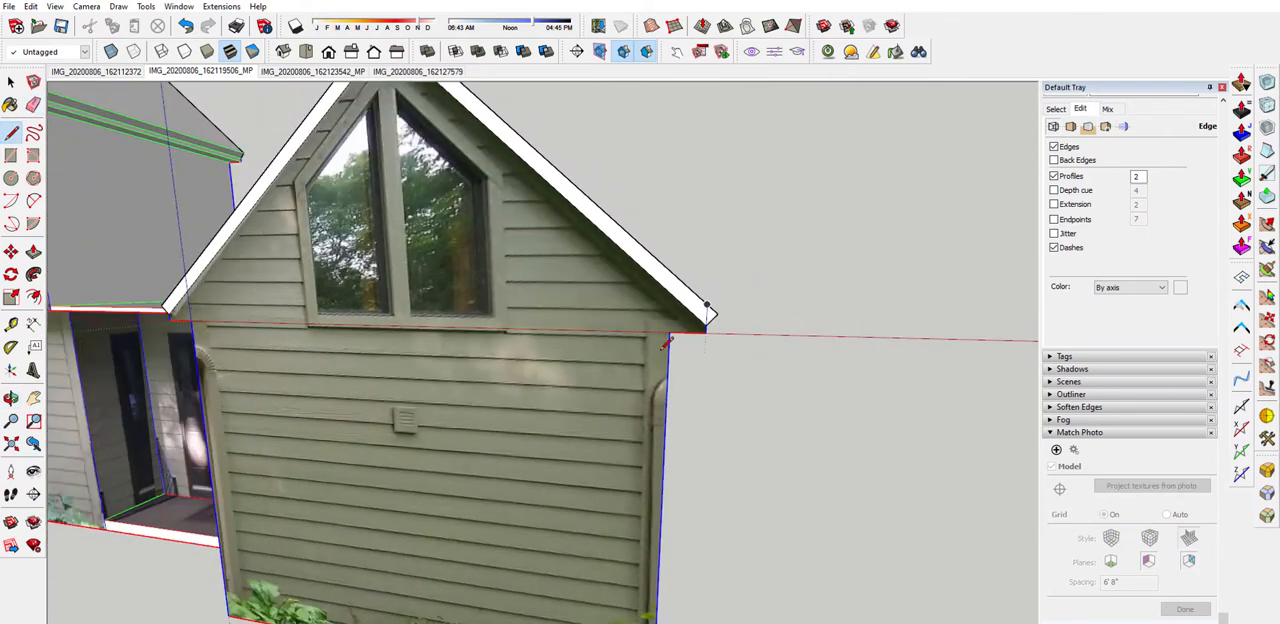
middle_click_drag(690, 320, 465, 404)
scroll(465, 404, "up", 2)
key("p")
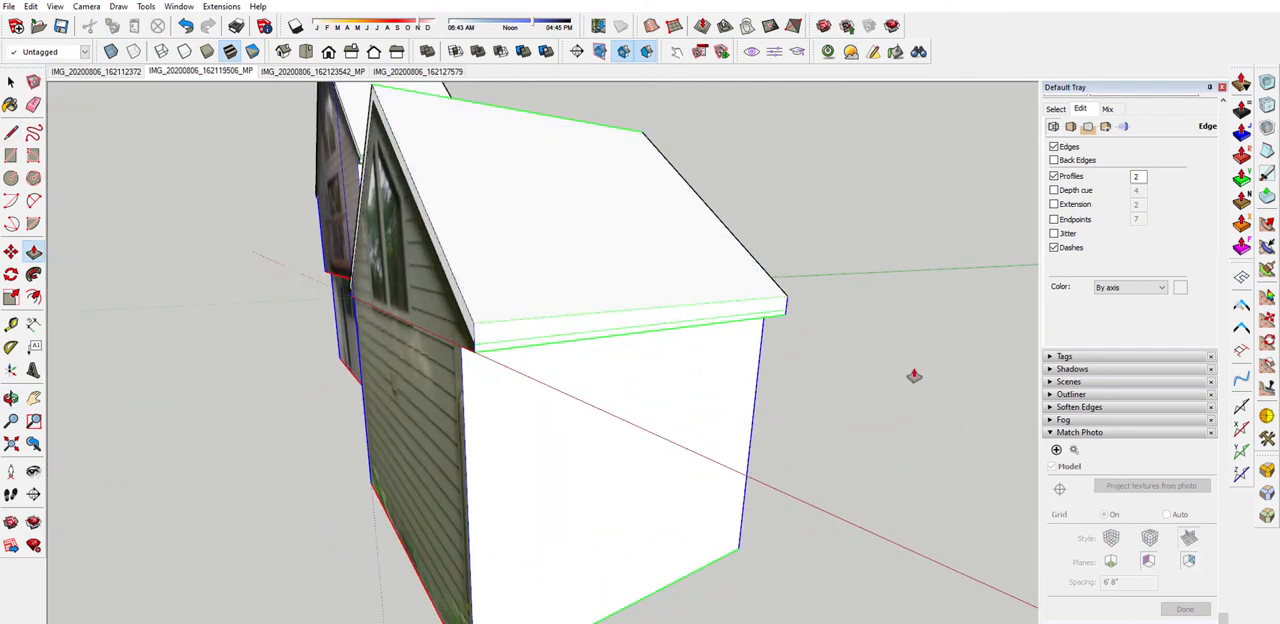
Cut the smaller roof's eave beside the entry plumb with a vertical line and Push/Pull its corner away along the eave
scroll(740, 415, "down", 3)
middle_click_drag(740, 415, 915, 345)
scroll(555, 326, "up", 5)
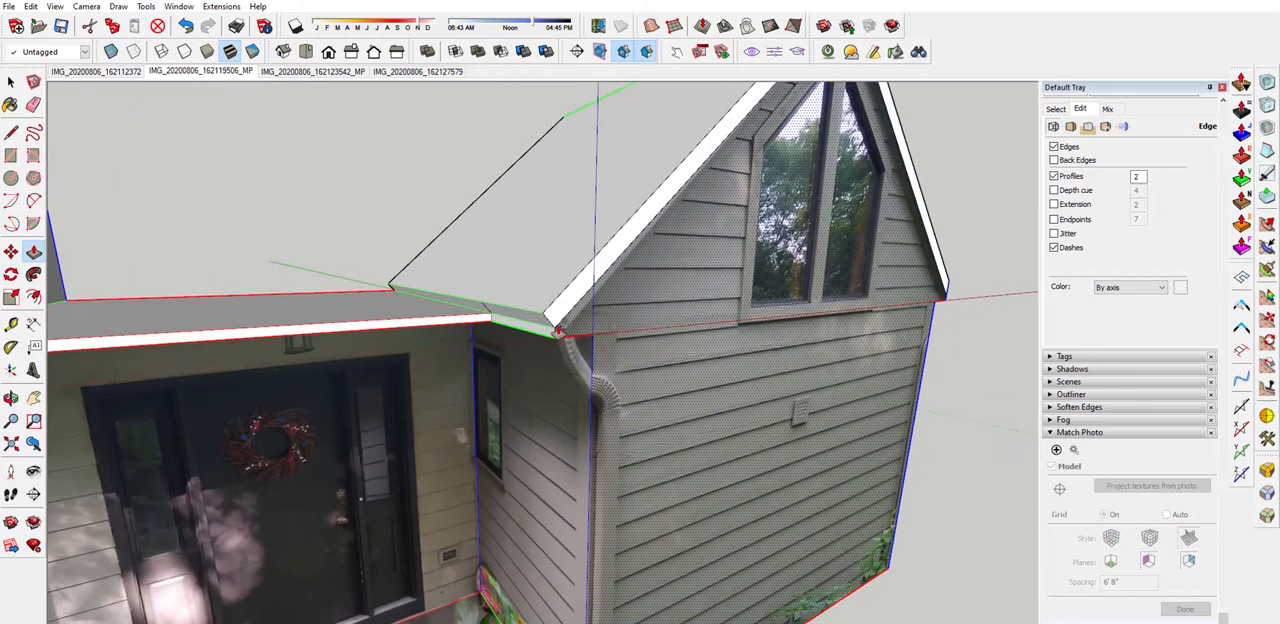
key("l")
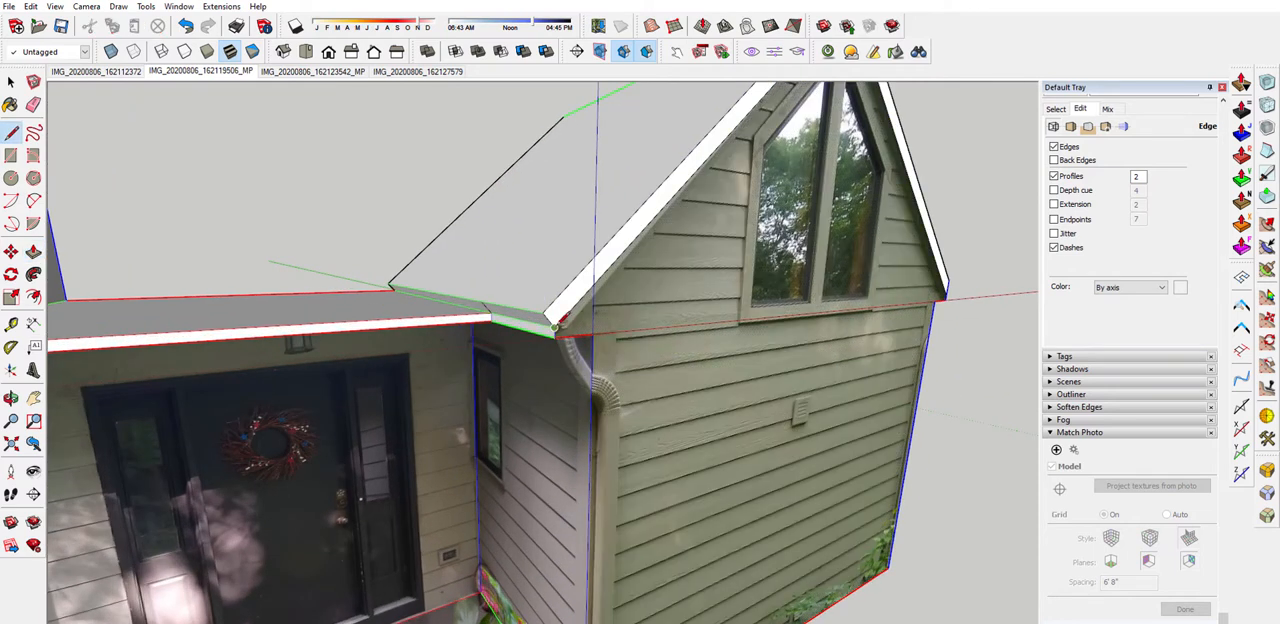
key("p")
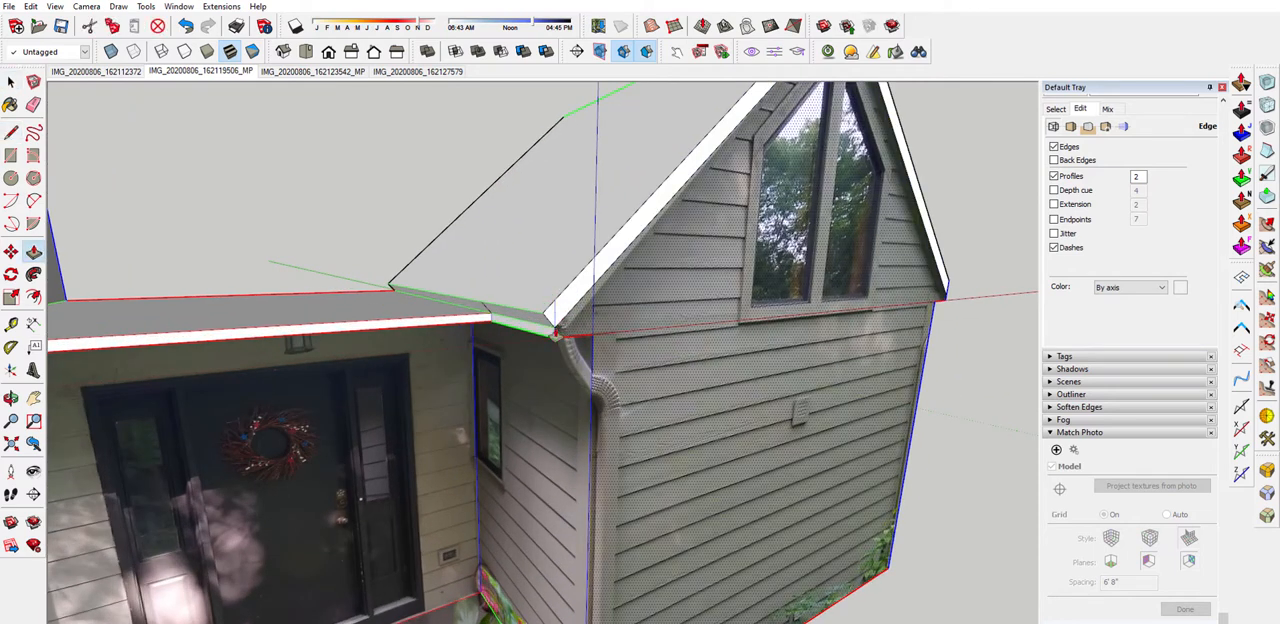
left_click(543, 319)
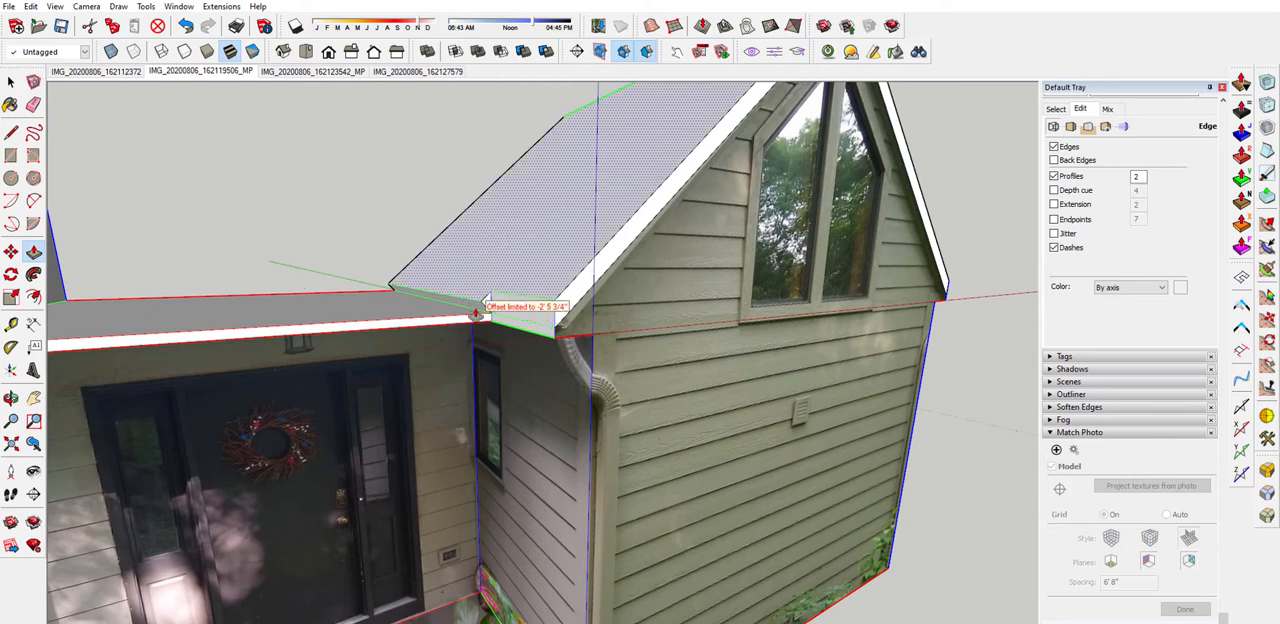
left_click(480, 303)
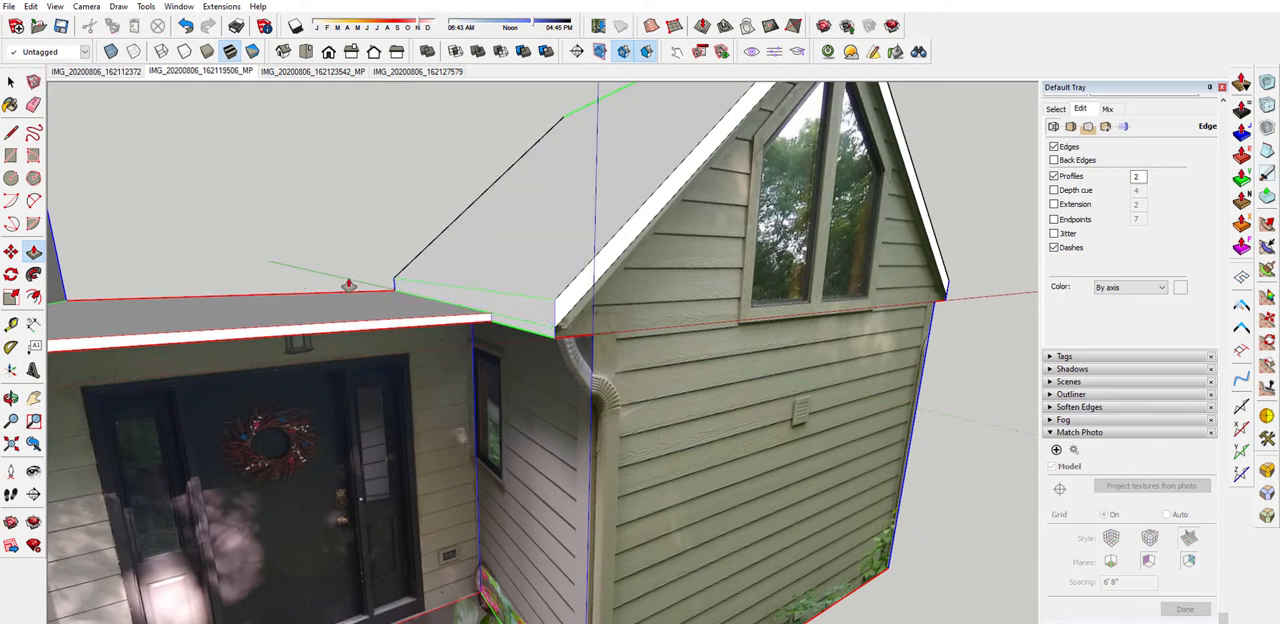
Draw a vertical line across the taller roof's eave end facing the entry and Push/Pull the corner away along the eave
scroll(380, 190, "down", 5)
scroll(383, 158, "up", 2)
scroll(383, 158, "up", 5)
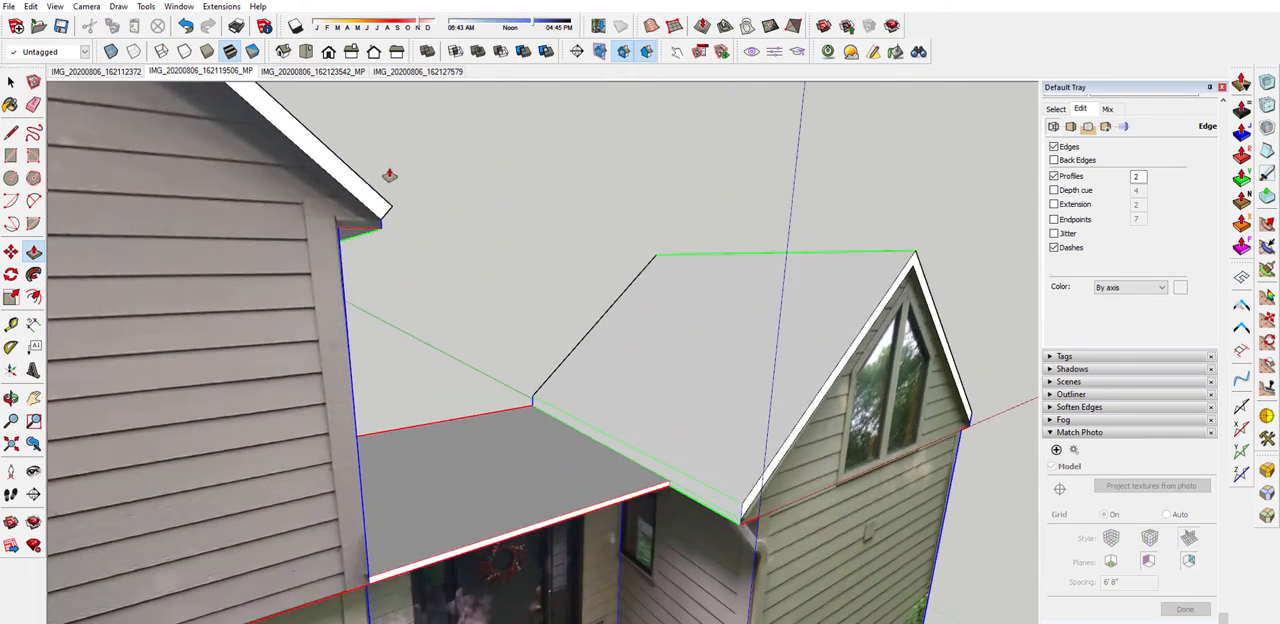
key("l")
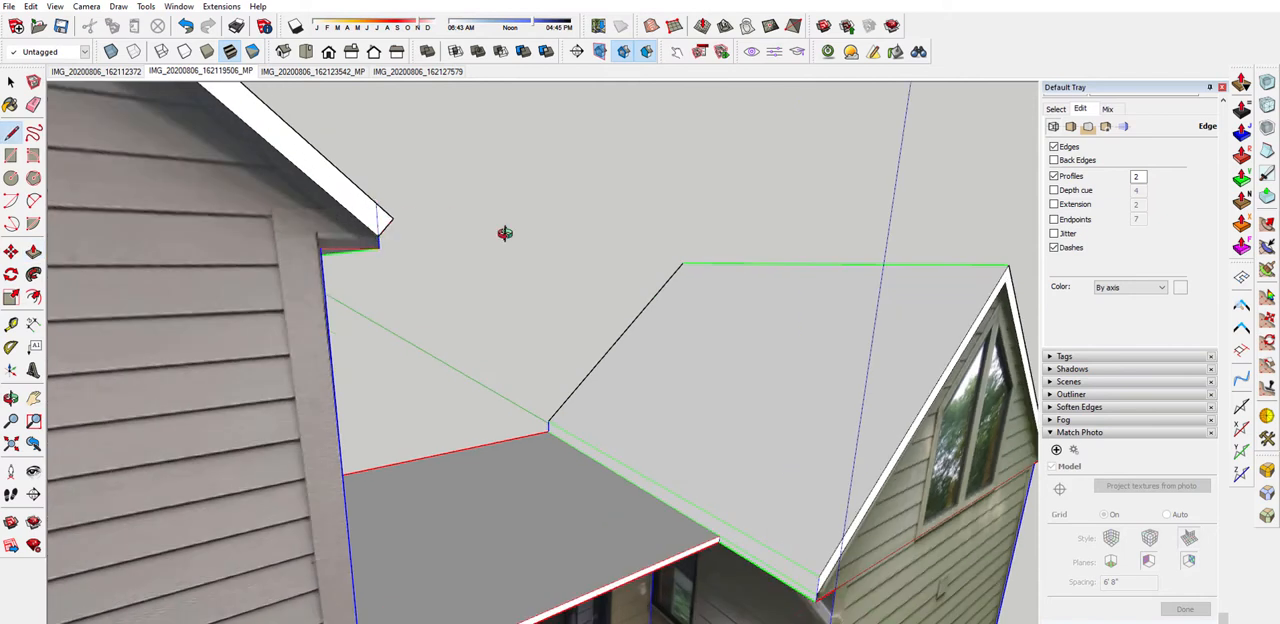
middle_click_drag(505, 233, 246, 323)
key("m")
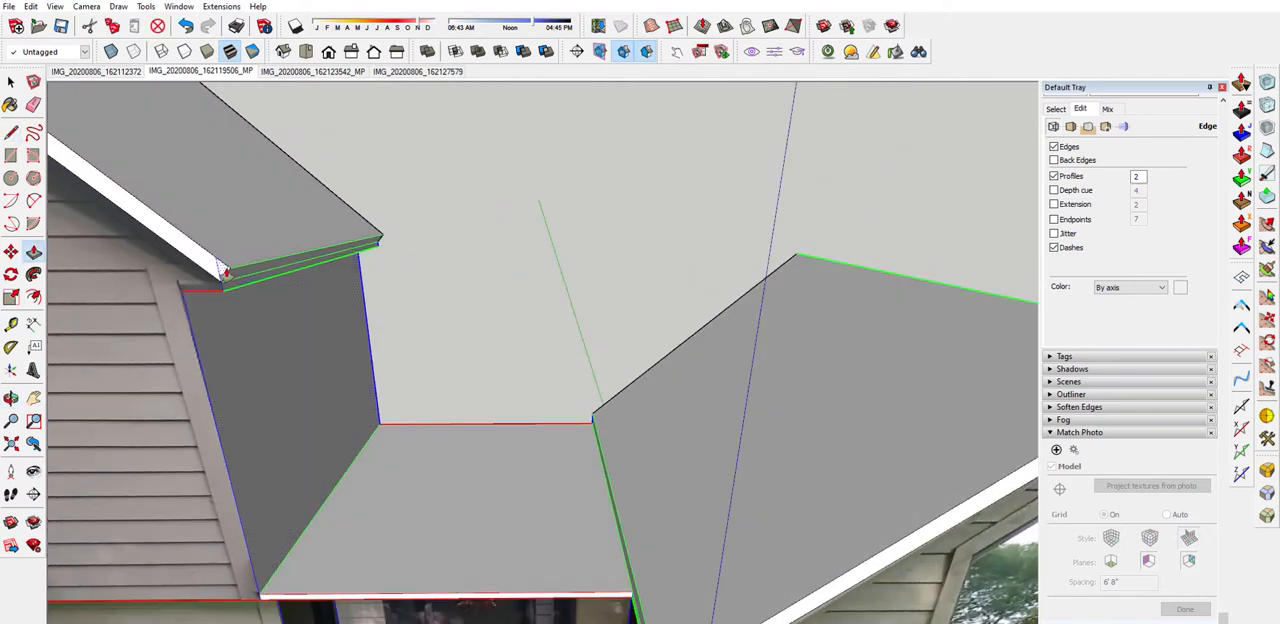
left_click(227, 272)
left_click(397, 190)
Draw a vertical line across the taller roof's outer eave end and Push/Pull the cut-off corner away along the eave
scroll(667, 281, "down", 5)
scroll(169, 297, "up", 2)
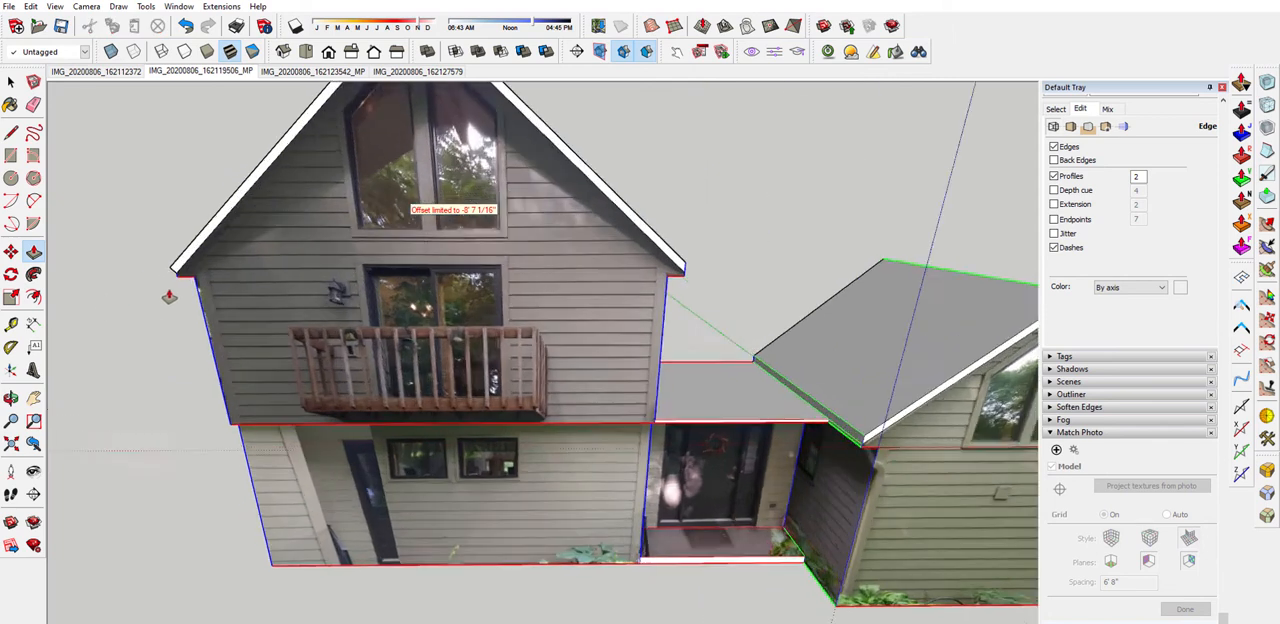
middle_click_drag(169, 297, 294, 296)
scroll(201, 295, "up", 4)
key("l")
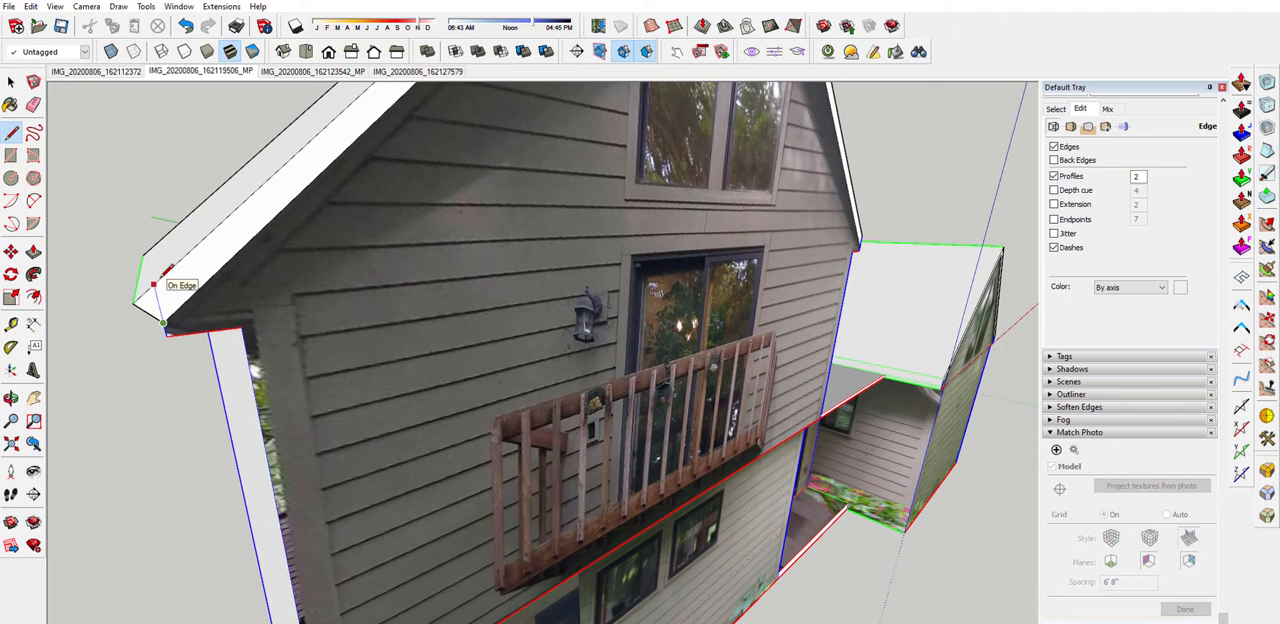
left_click(159, 279)
middle_click_drag(228, 306, 399, 298)
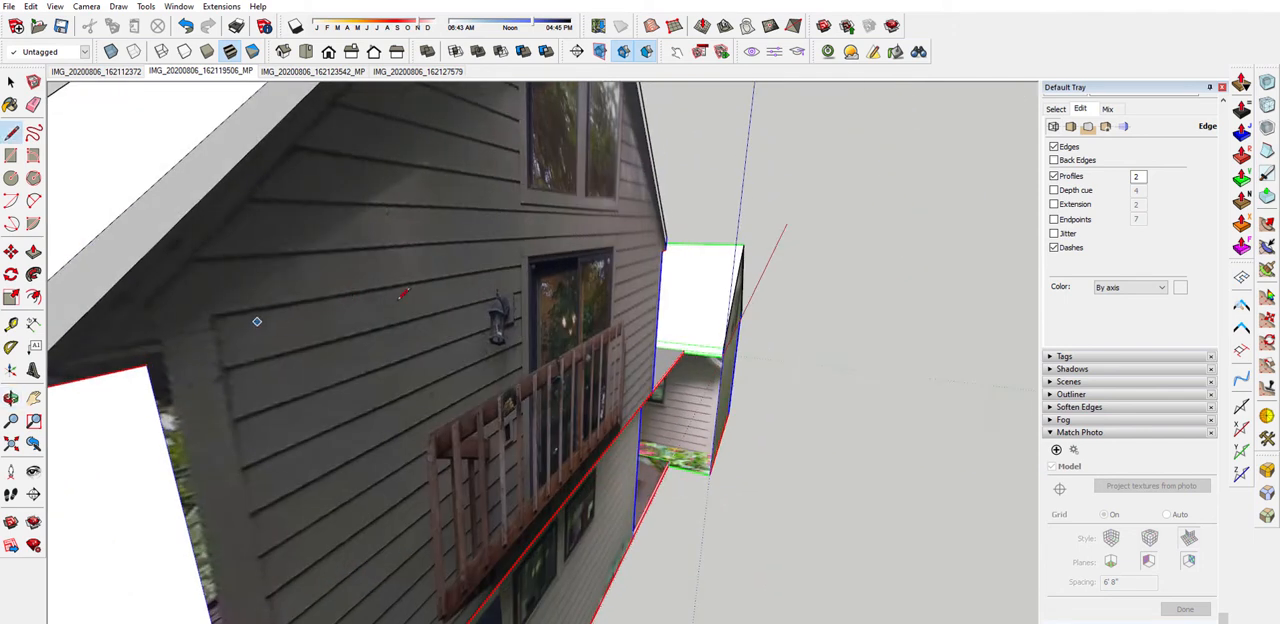
scroll(399, 298, "down", 4)
scroll(360, 300, "up", 2)
key("p")
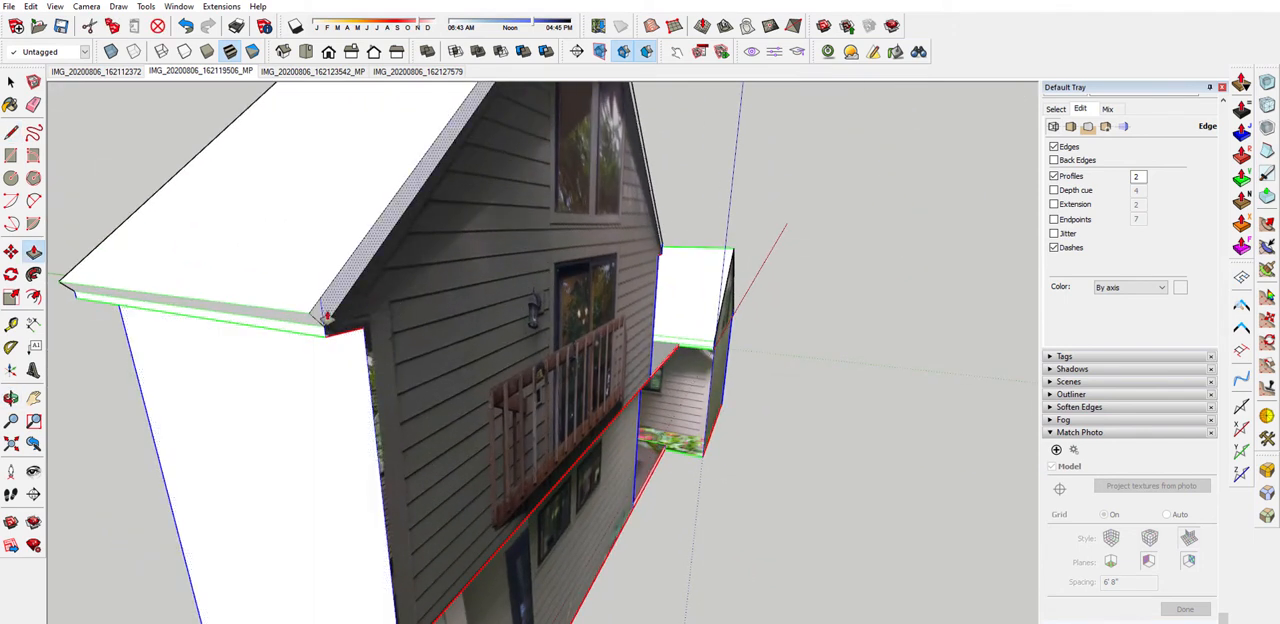
left_click_drag(314, 319, 62, 303)
middle_click_drag(62, 303, 203, 374)
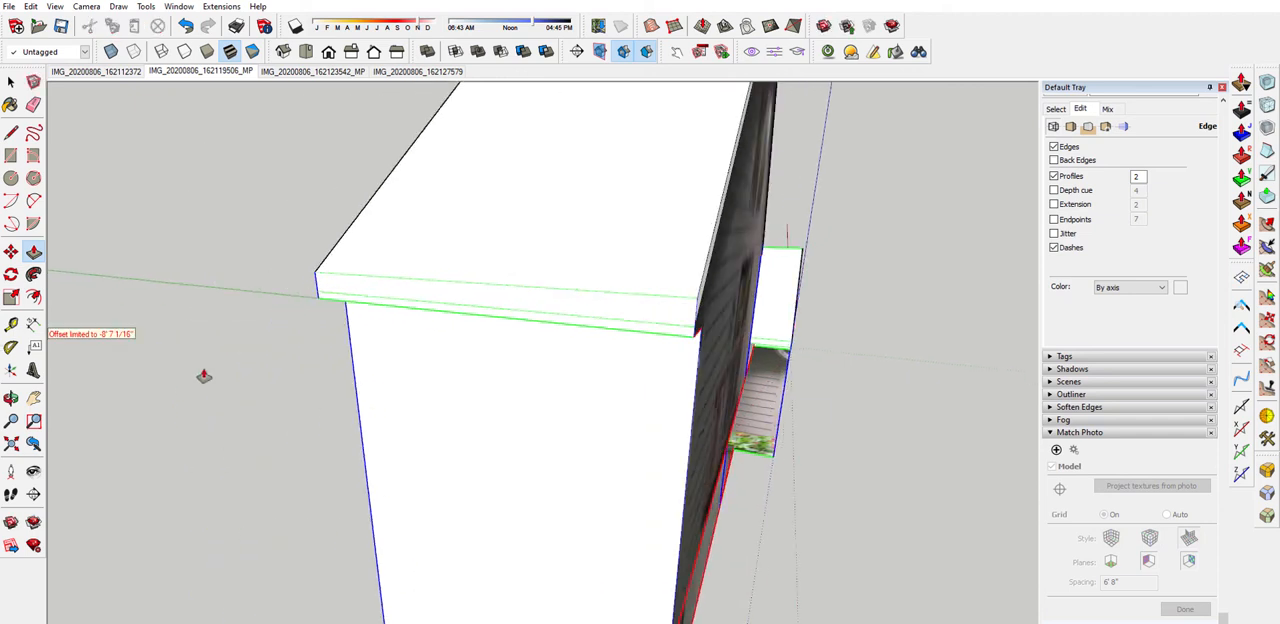
Inspect both gable roofs' eave cuts and the flat area above the entry between the two gables
middle_click_drag(580, 395, 156, 387)
scroll(400, 381, "down", 5)
middle_click_drag(420, 383, 180, 352)
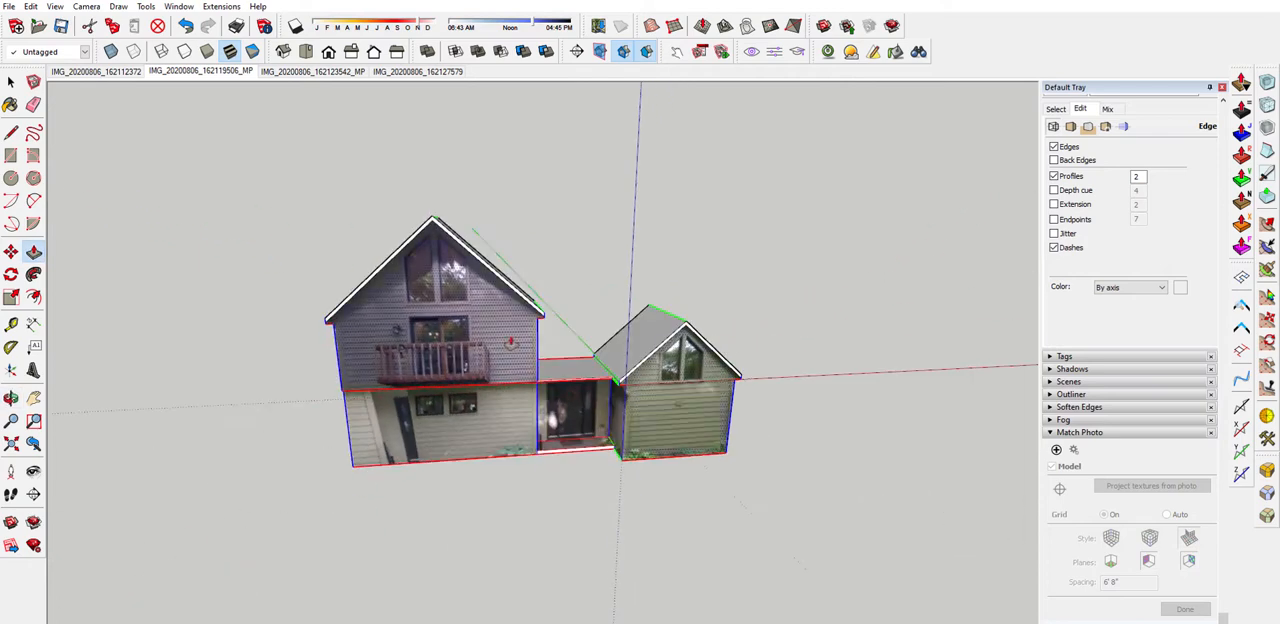
scroll(616, 404, "up", 6)
middle_click_drag(616, 404, 313, 408)
scroll(400, 412, "down", 4)
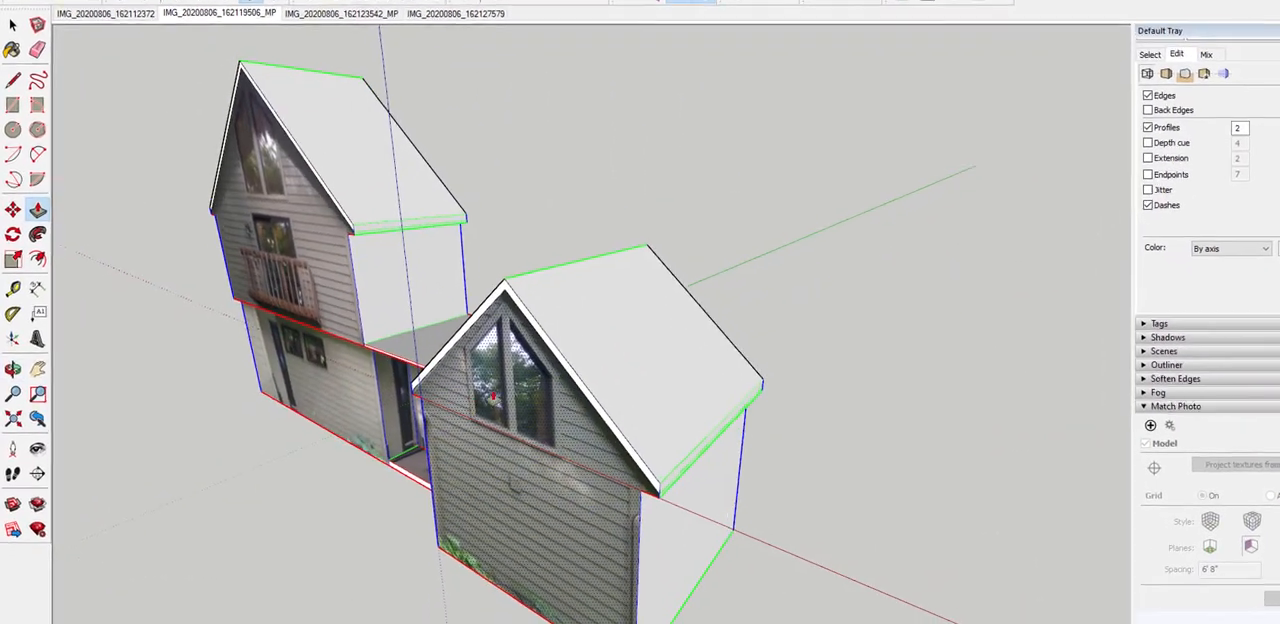
middle_click_drag(428, 415, 770, 382)
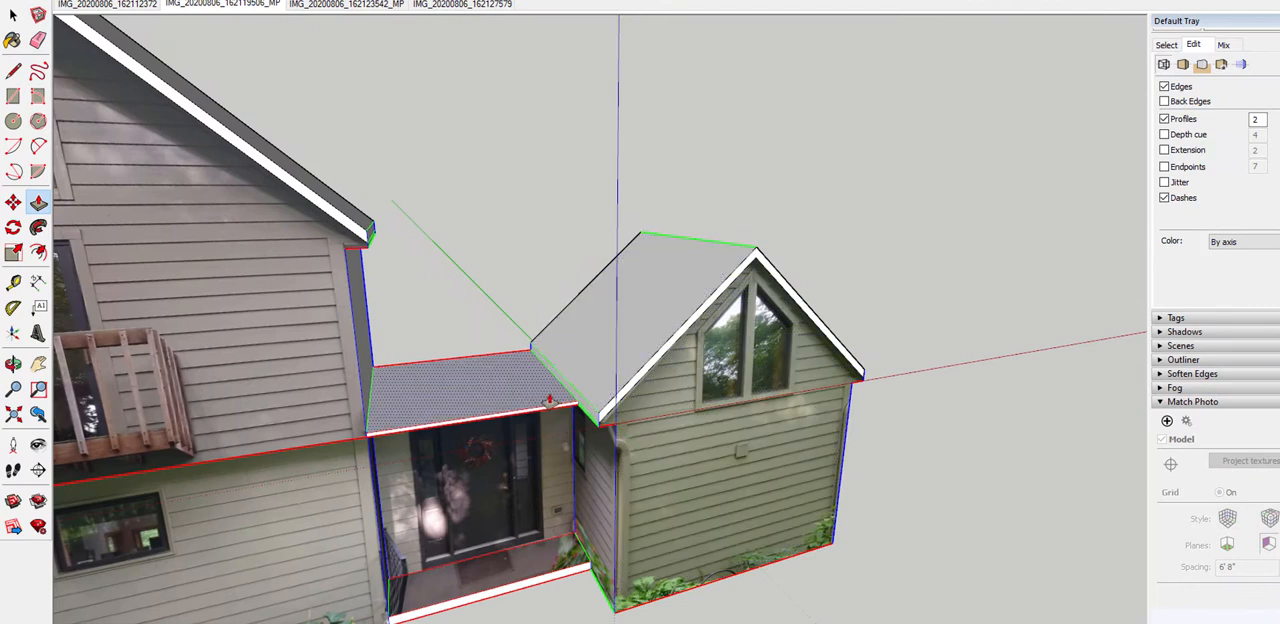
scroll(550, 401, "up", 1)
scroll(560, 421, "up", 2)
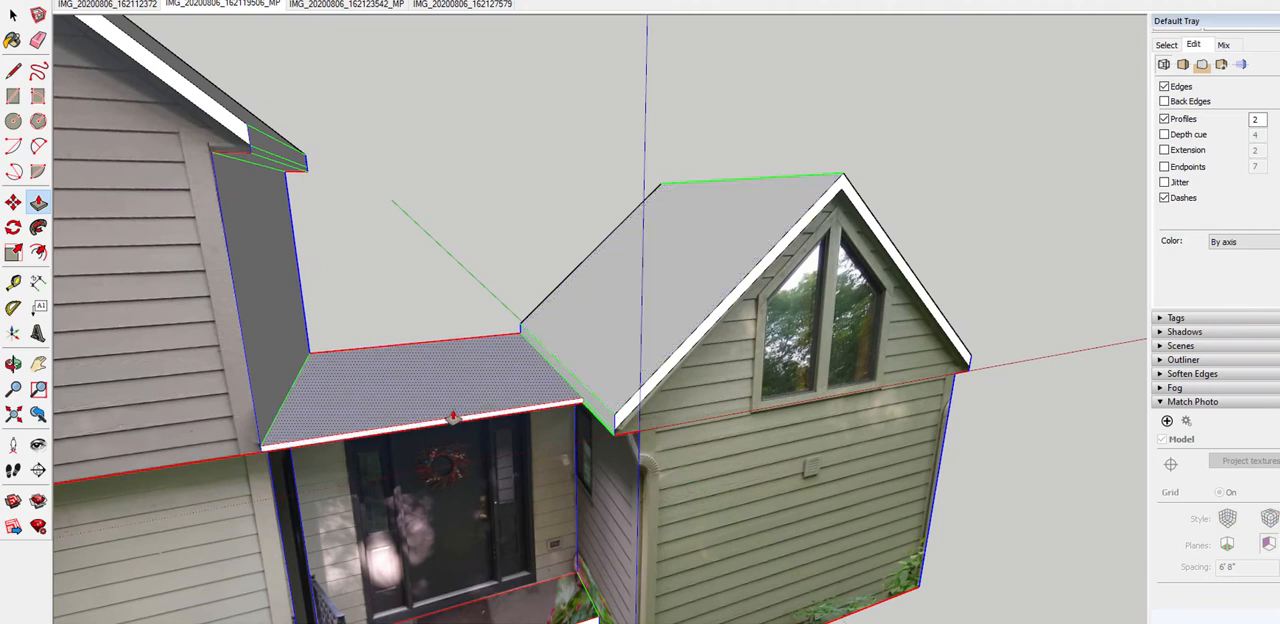
Copy the smaller roof's slope facing the entry, together with its eave face, into the empty space beyond the smaller gable
key("space")
left_click(631, 316)
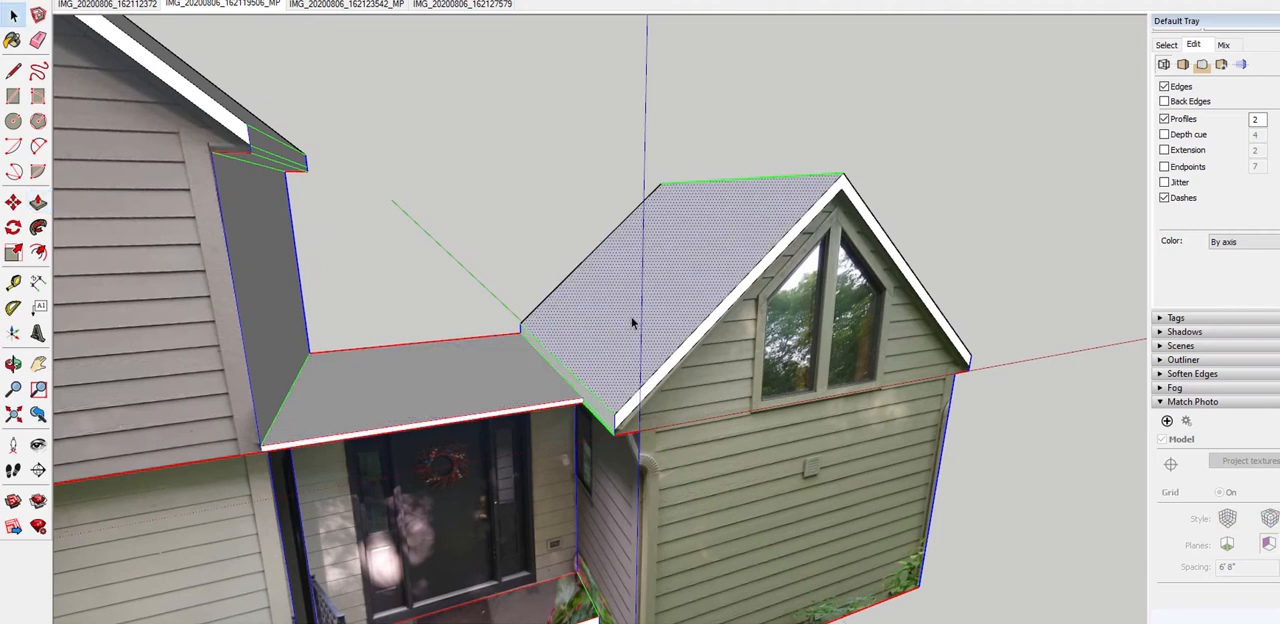
scroll(585, 422, "up", 1)
scroll(595, 414, "up", 1)
scroll(612, 402, "down", 3)
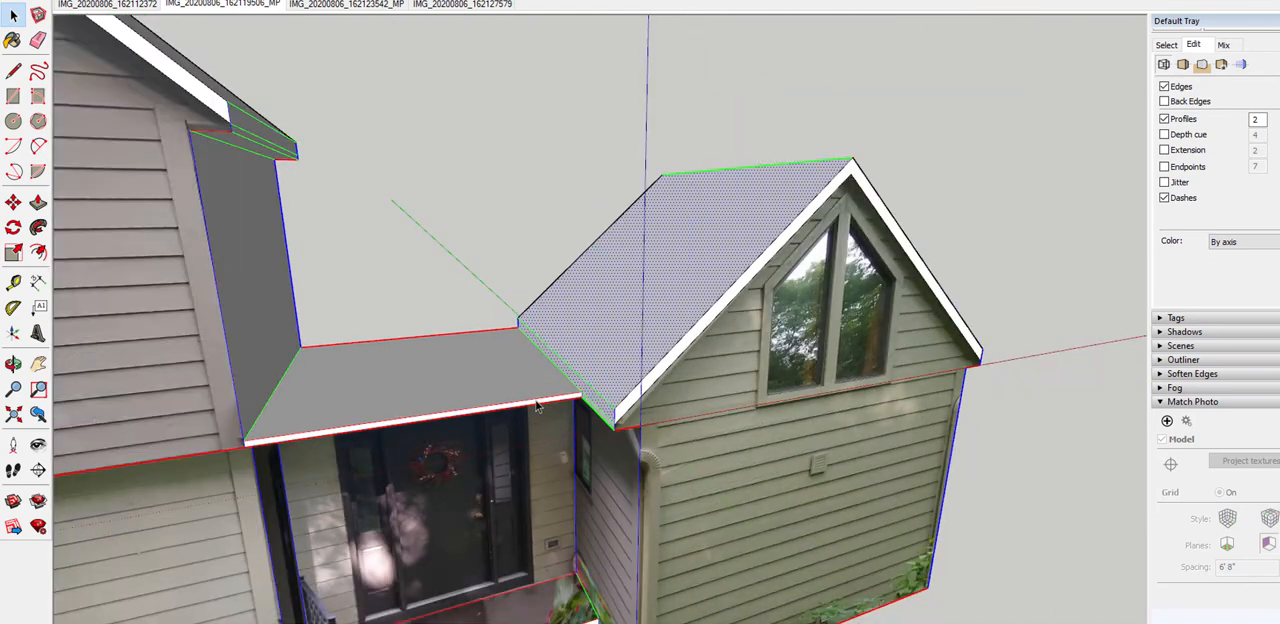
key("m")
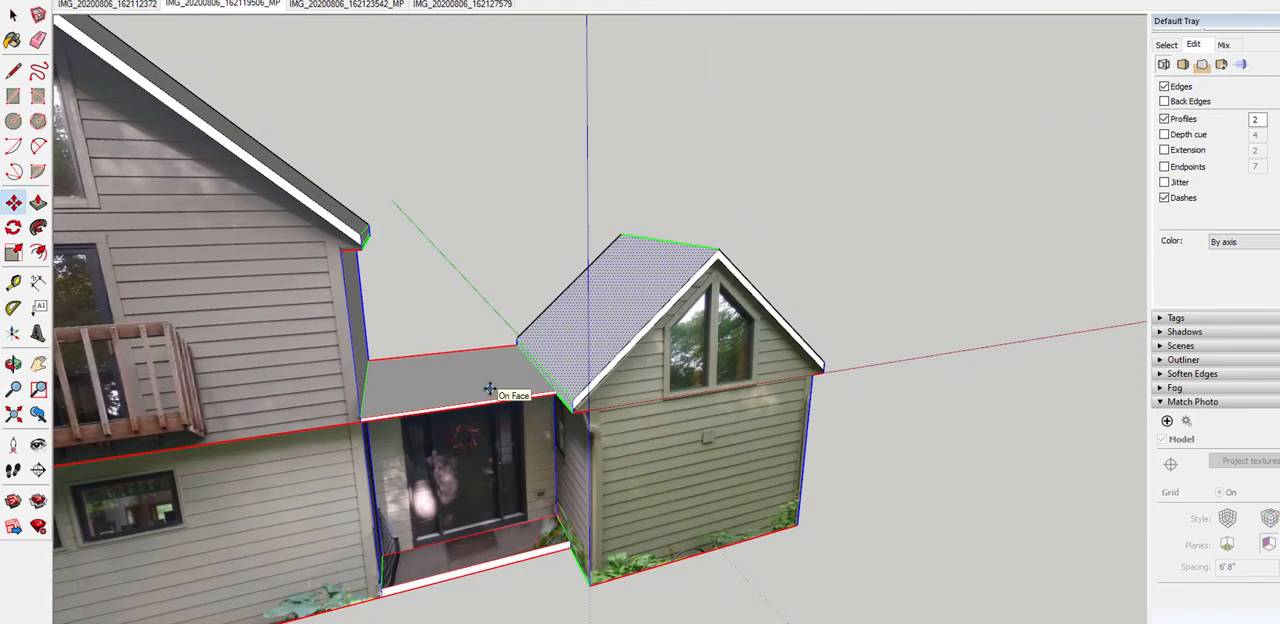
left_click_drag(489, 389, 883, 351)
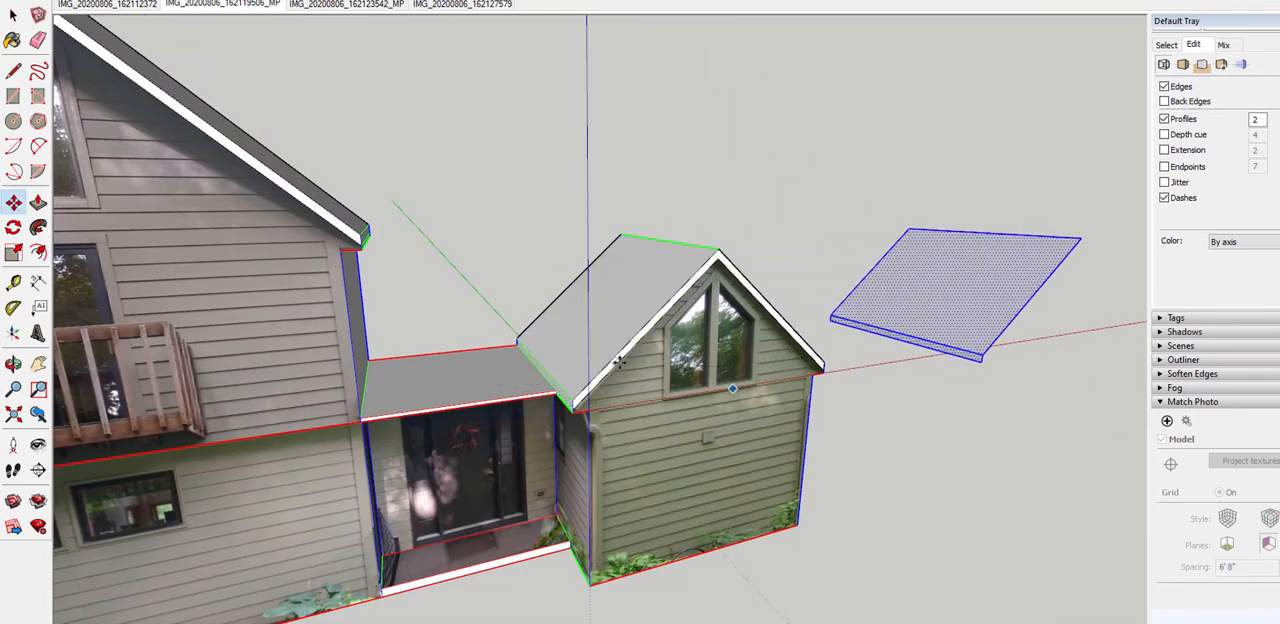
Rotate the copied roof slope about the vertical axis from its eave's midpoint until the eave runs parallel to the red axis
scroll(480, 378, "down", 4)
middle_click_drag(826, 387, 484, 371)
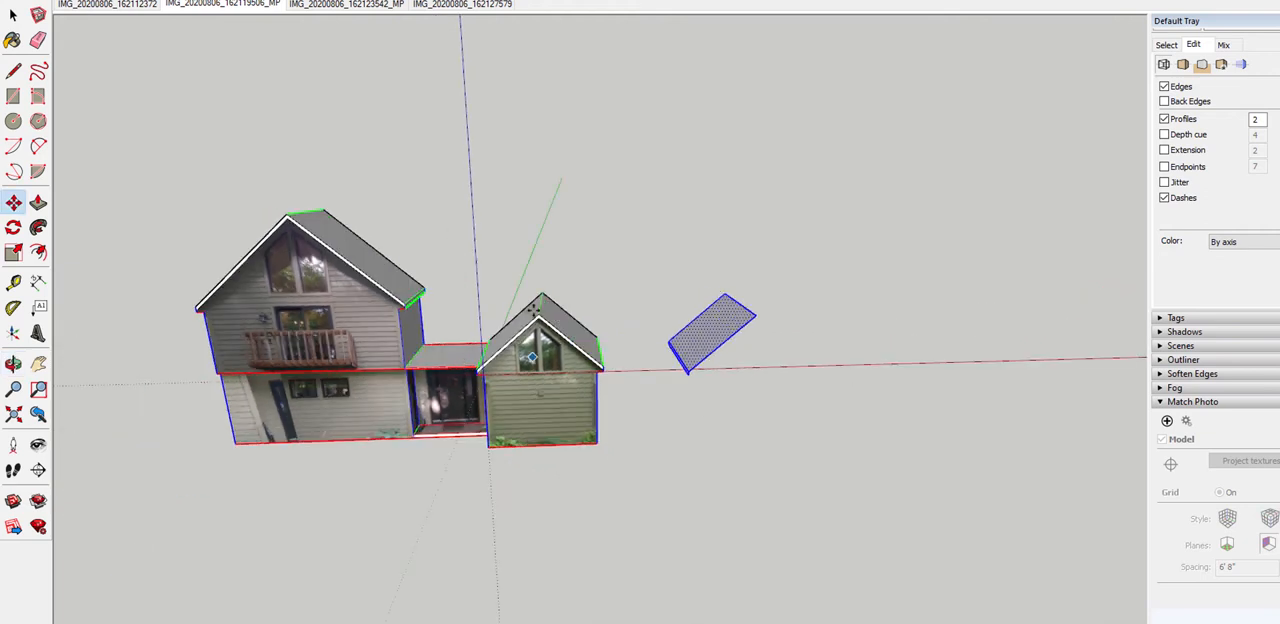
scroll(716, 318, "up", 6)
middle_click_drag(718, 312, 663, 393)
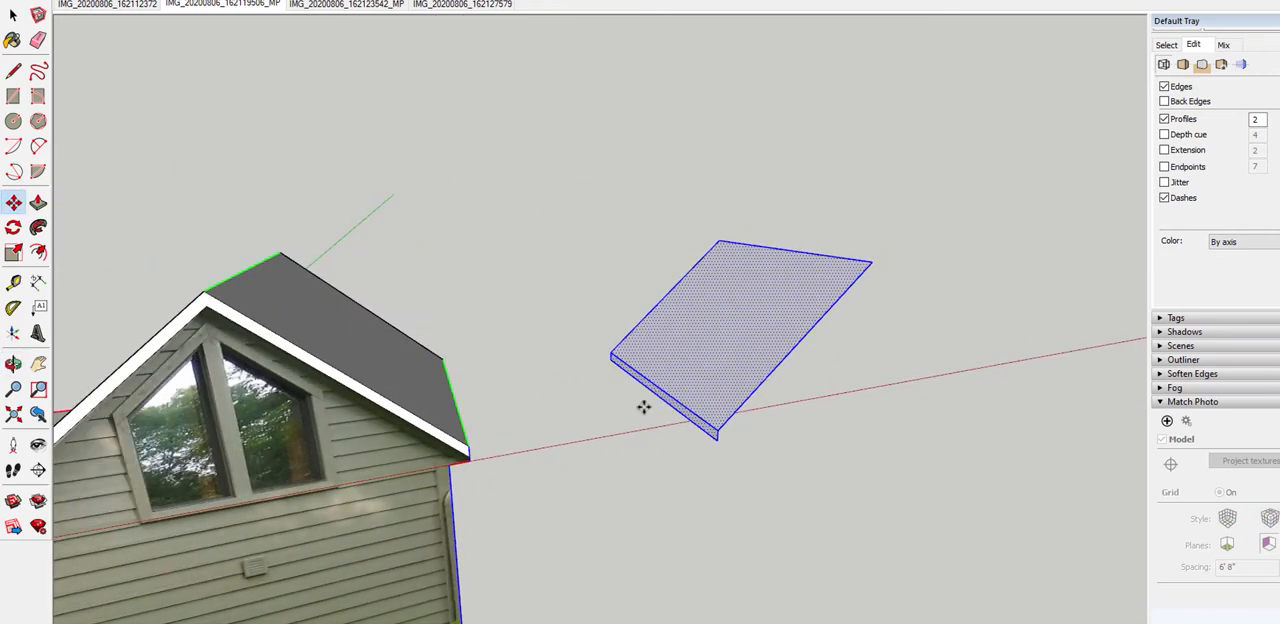
key("q")
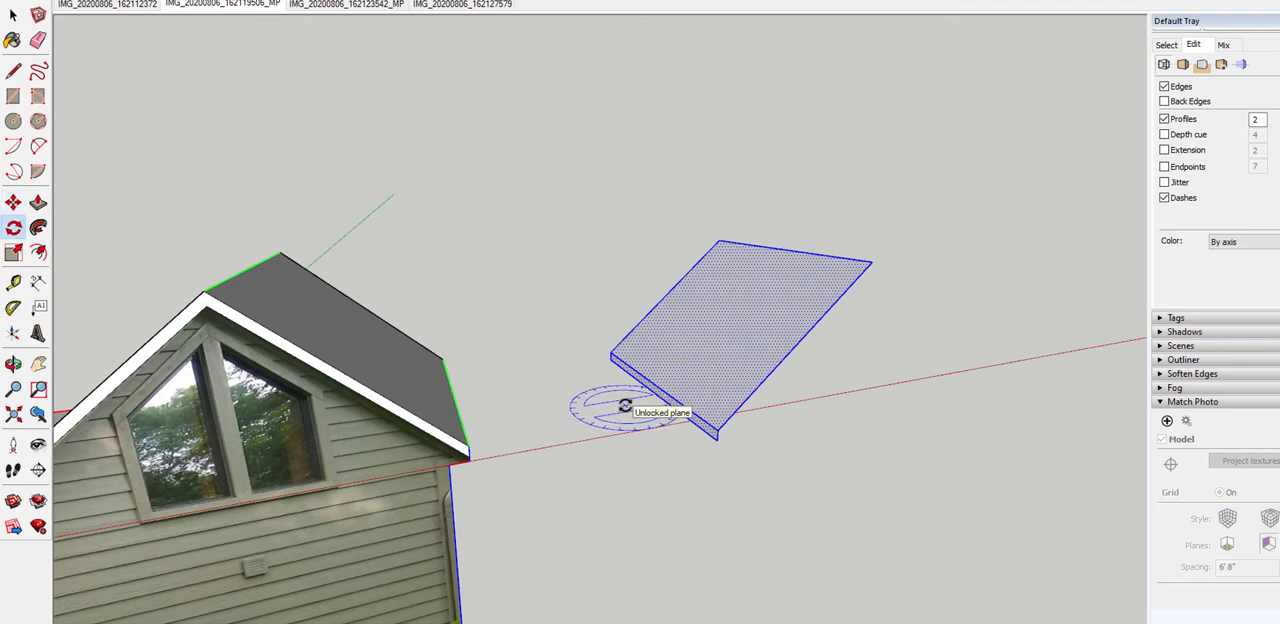
key("Right")
key("Left")
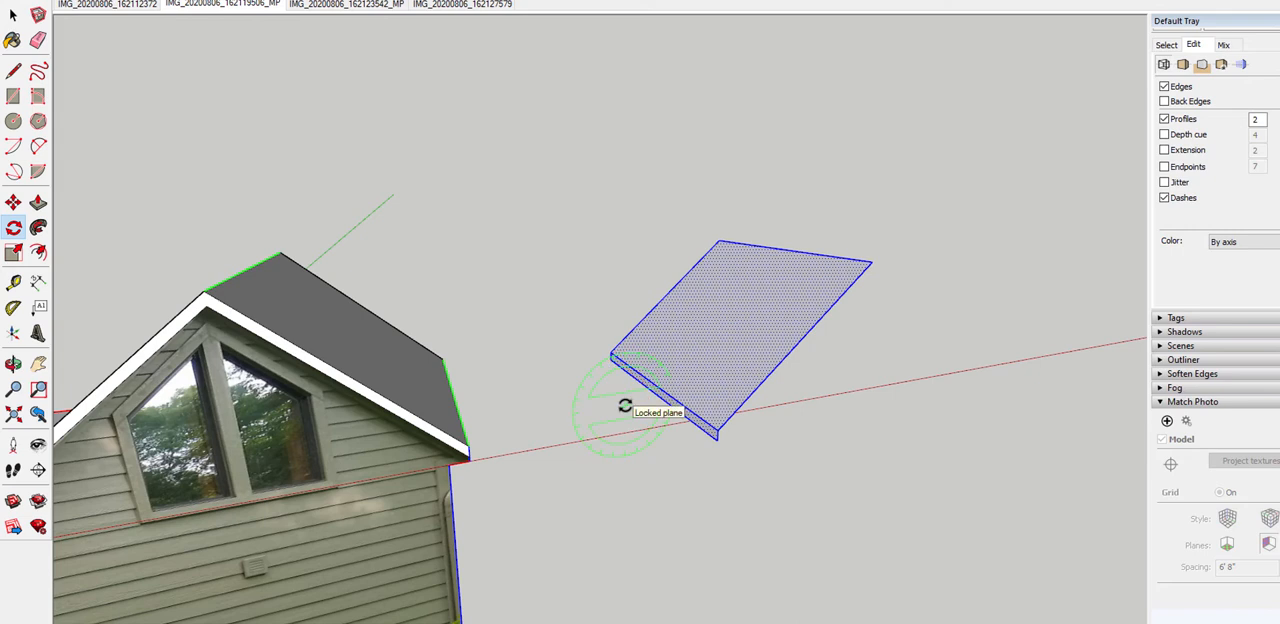
key("Up")
key("Right")
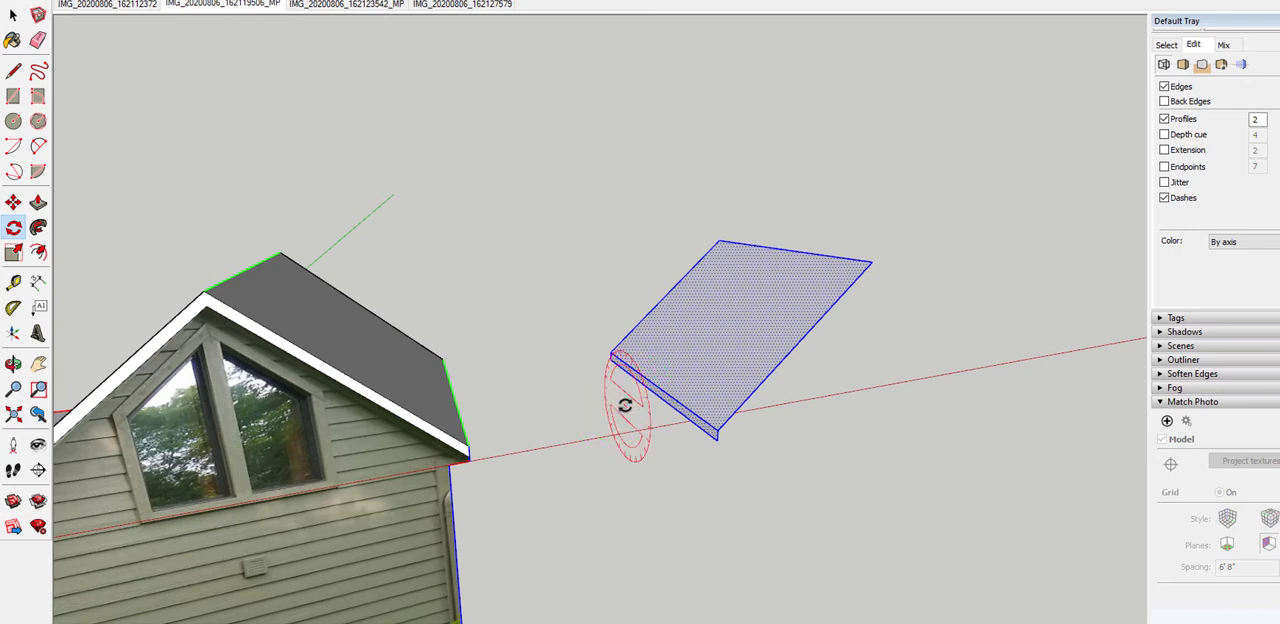
key("Left")
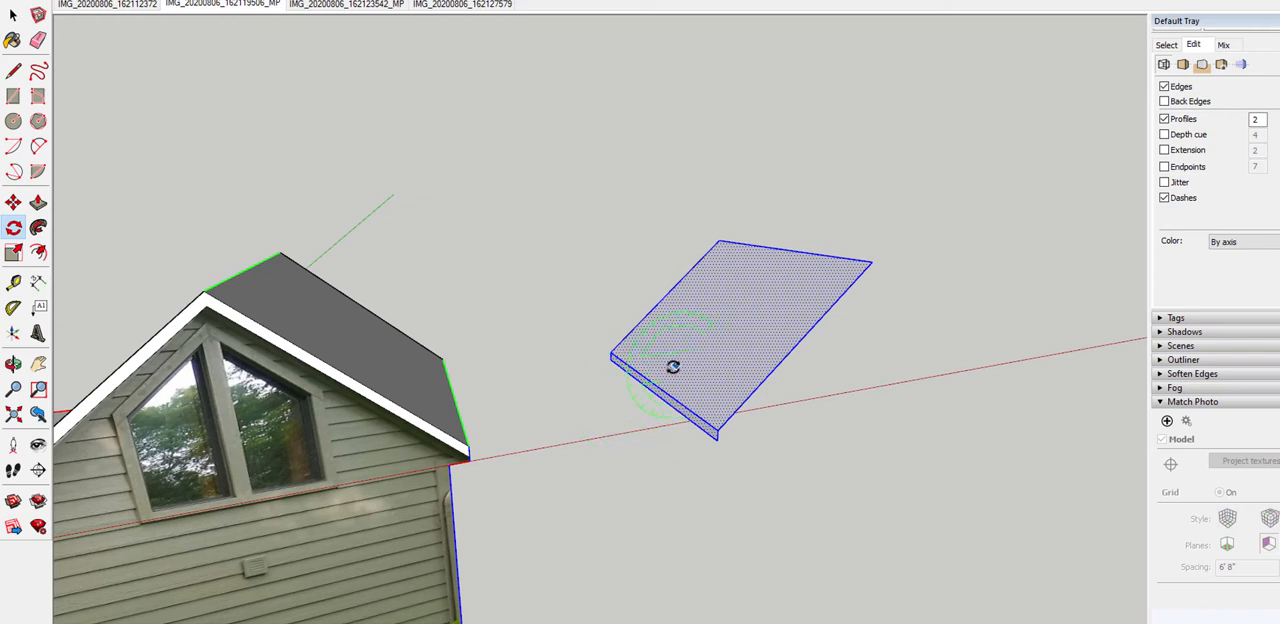
key("Up")
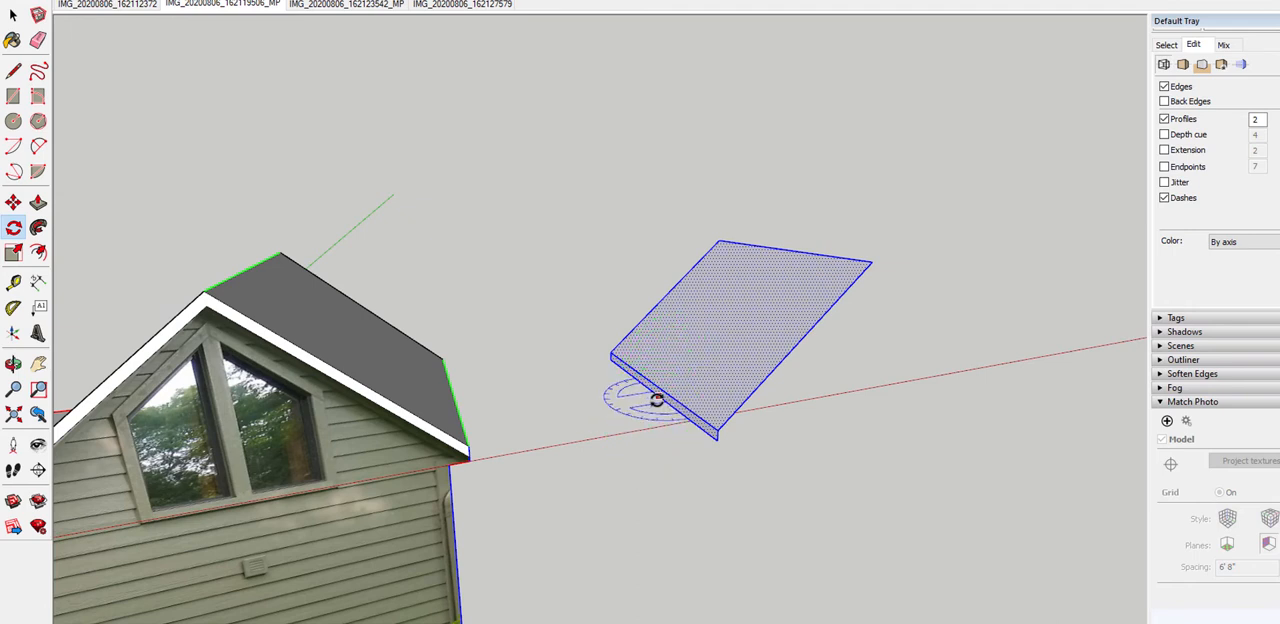
left_click(658, 397)
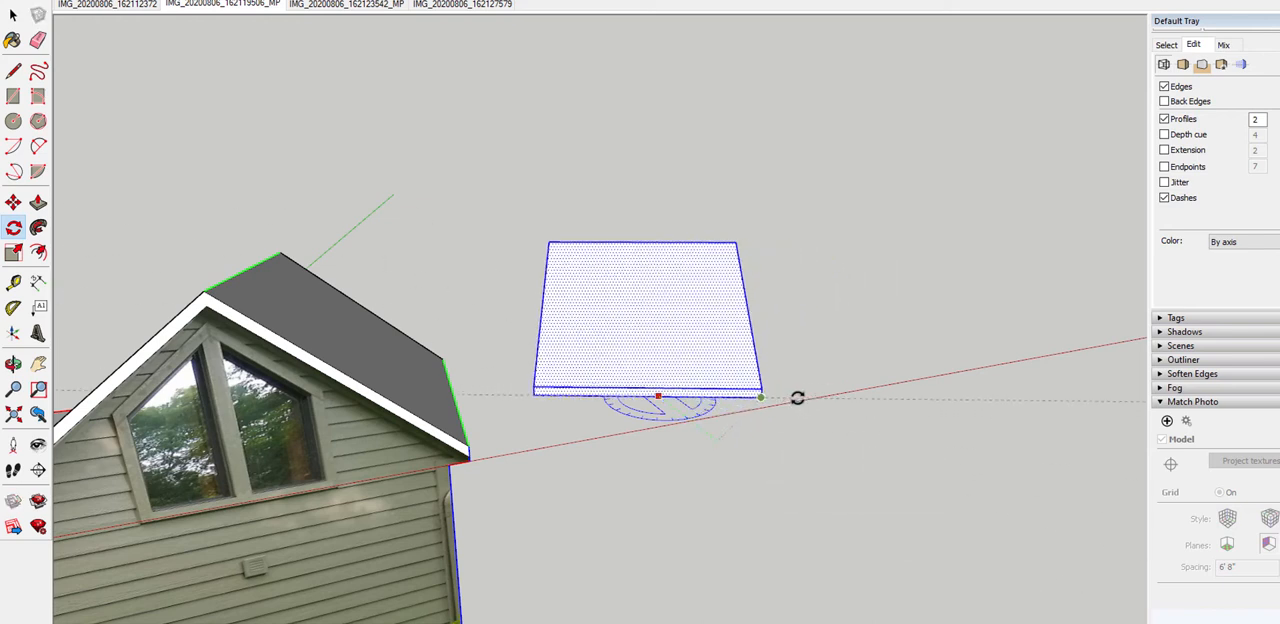
left_click(797, 398)
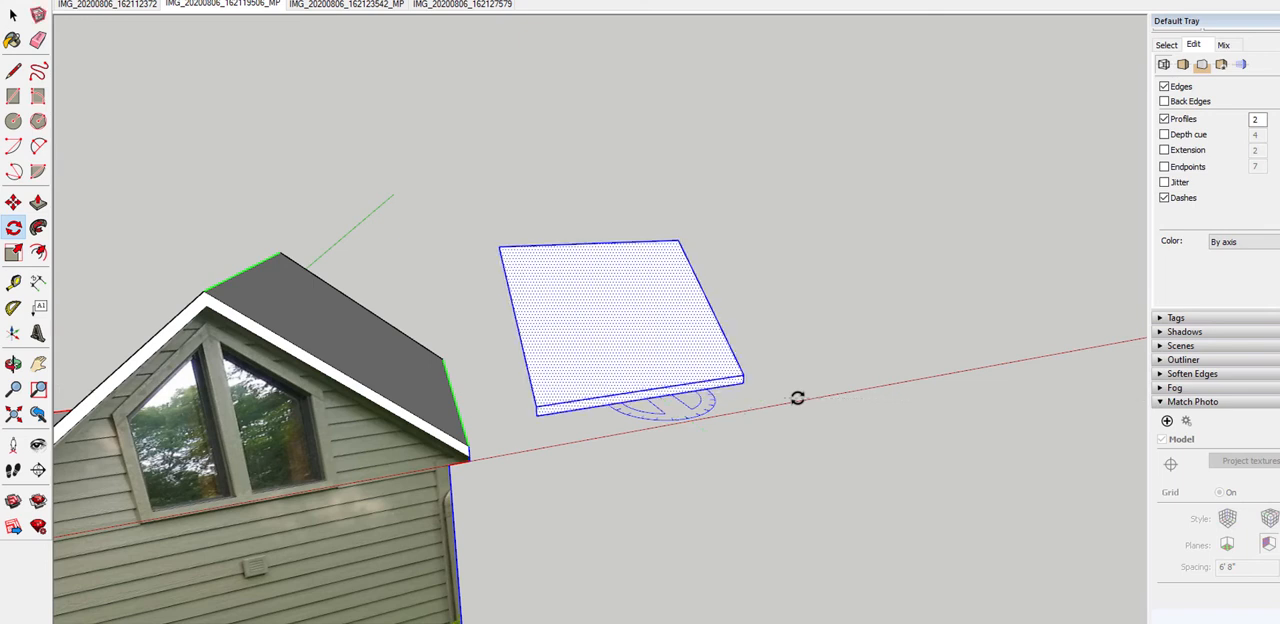
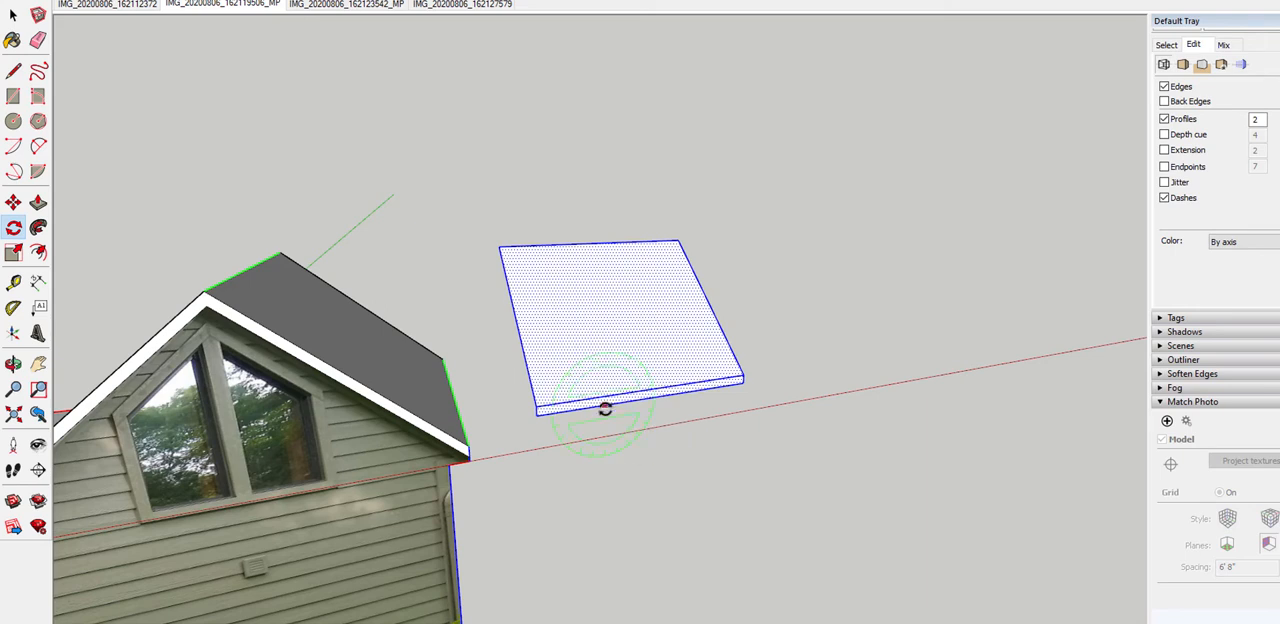
Move the rotated roof slope by its lower eave edge onto the front edge of the entry's flat roof, against the smaller gable
middle_click_drag(672, 444, 689, 395)
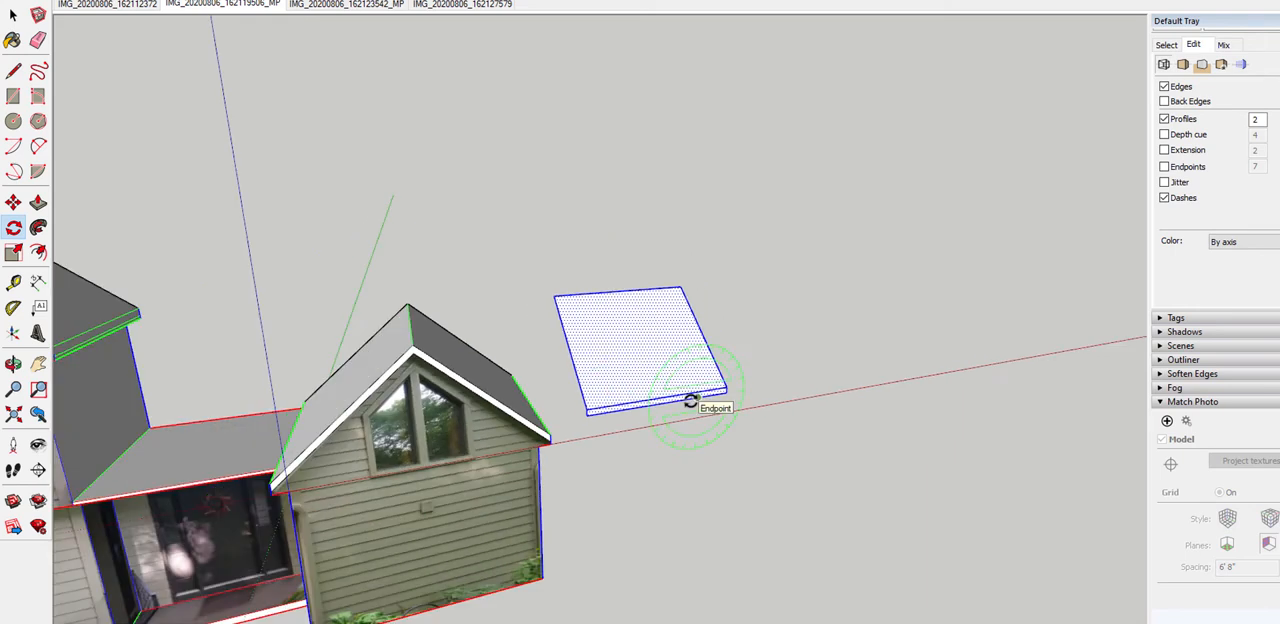
middle_click_drag(729, 454, 686, 433)
key("m")
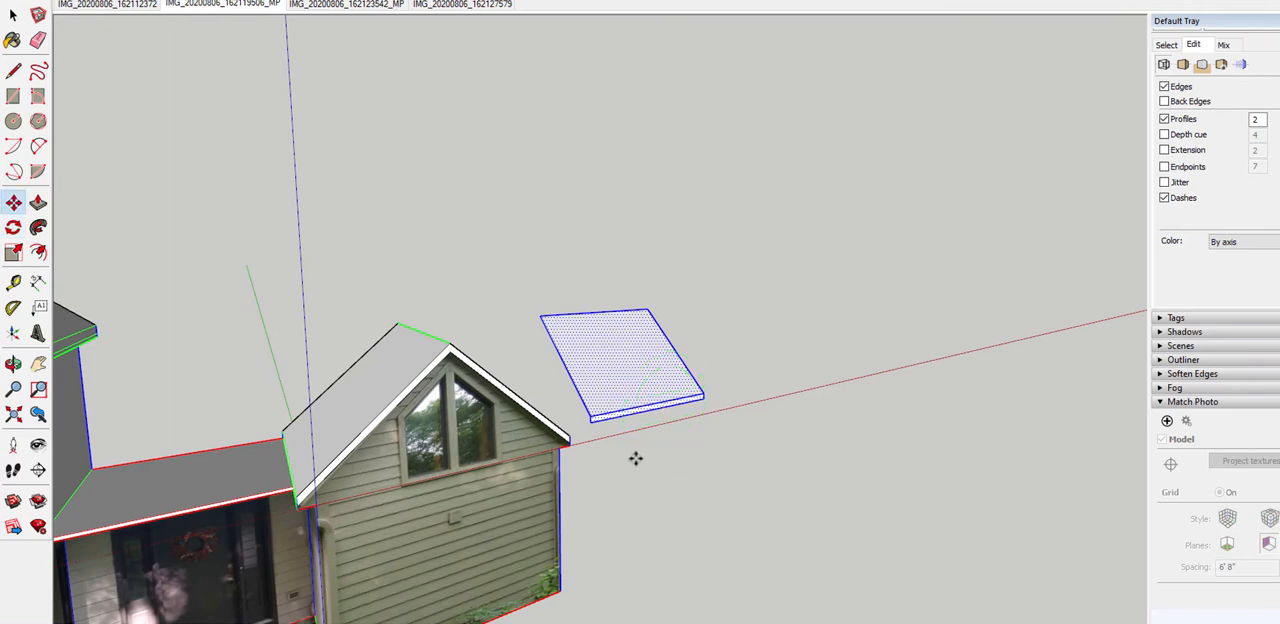
scroll(634, 431, "up", 3)
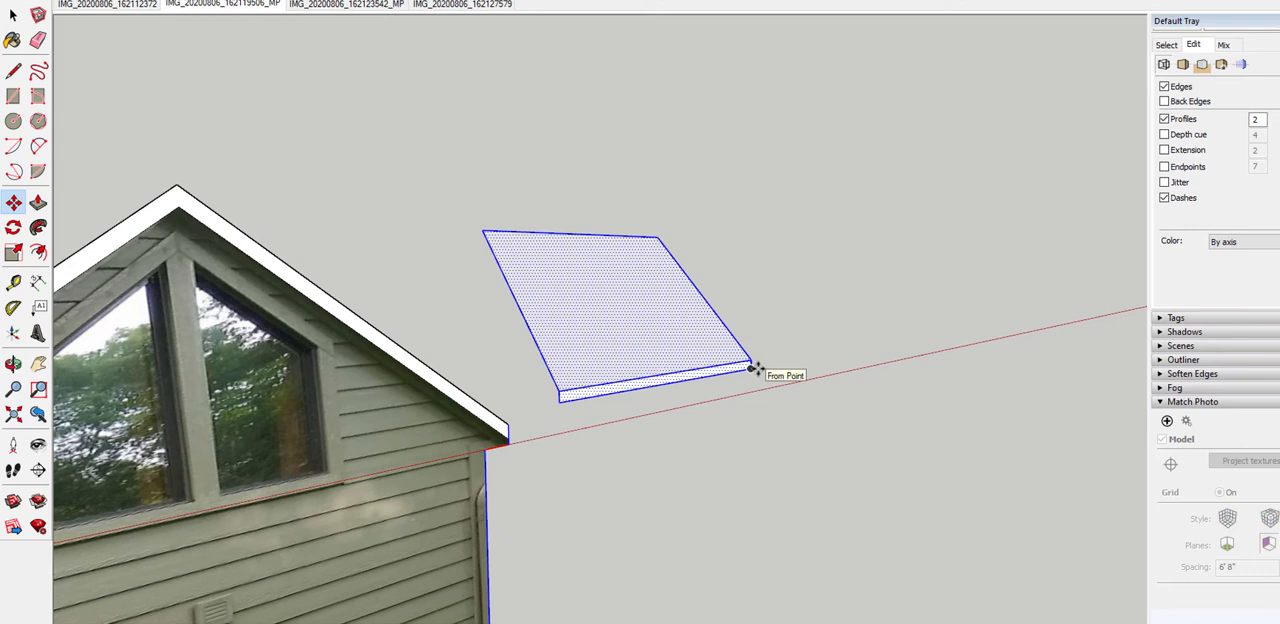
left_click(654, 385)
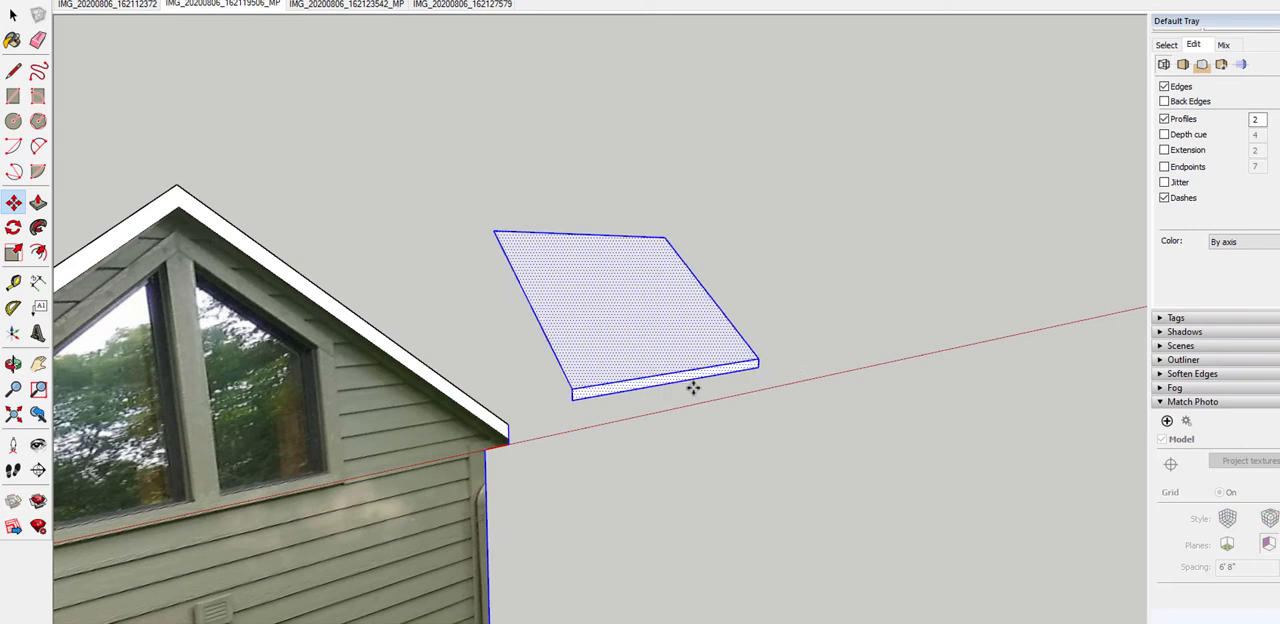
scroll(700, 375, "down", 5)
scroll(536, 322, "up", 5)
scroll(560, 385, "down", 3)
scroll(565, 393, "up", 6)
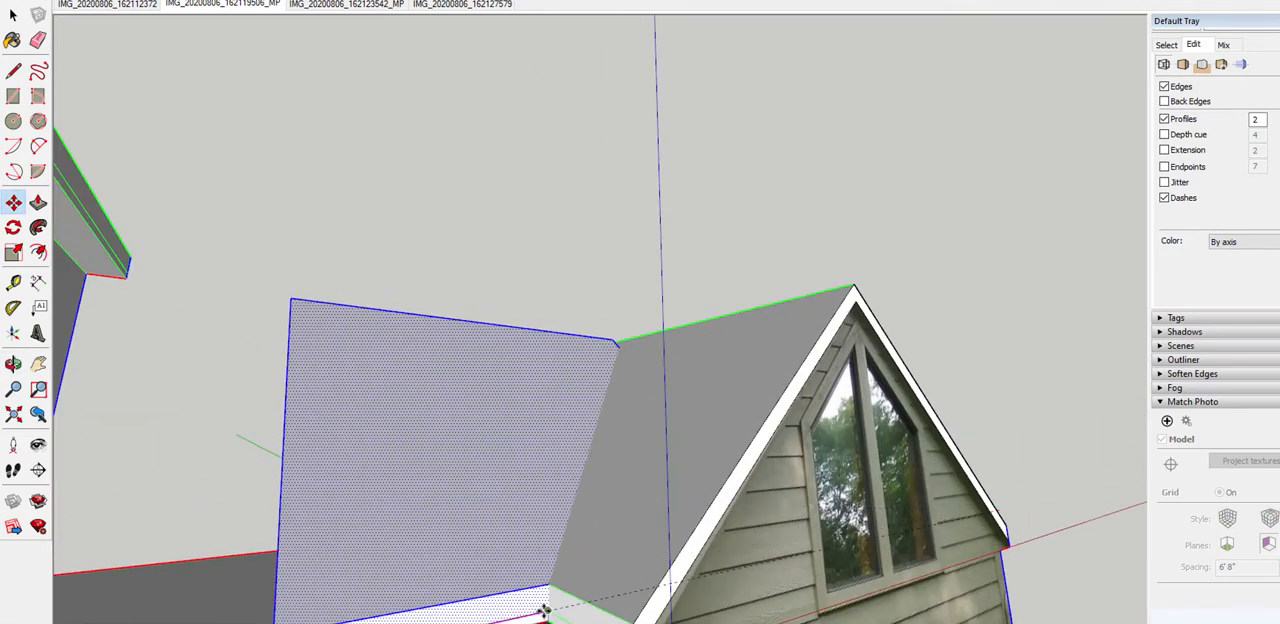
scroll(466, 474, "down", 5)
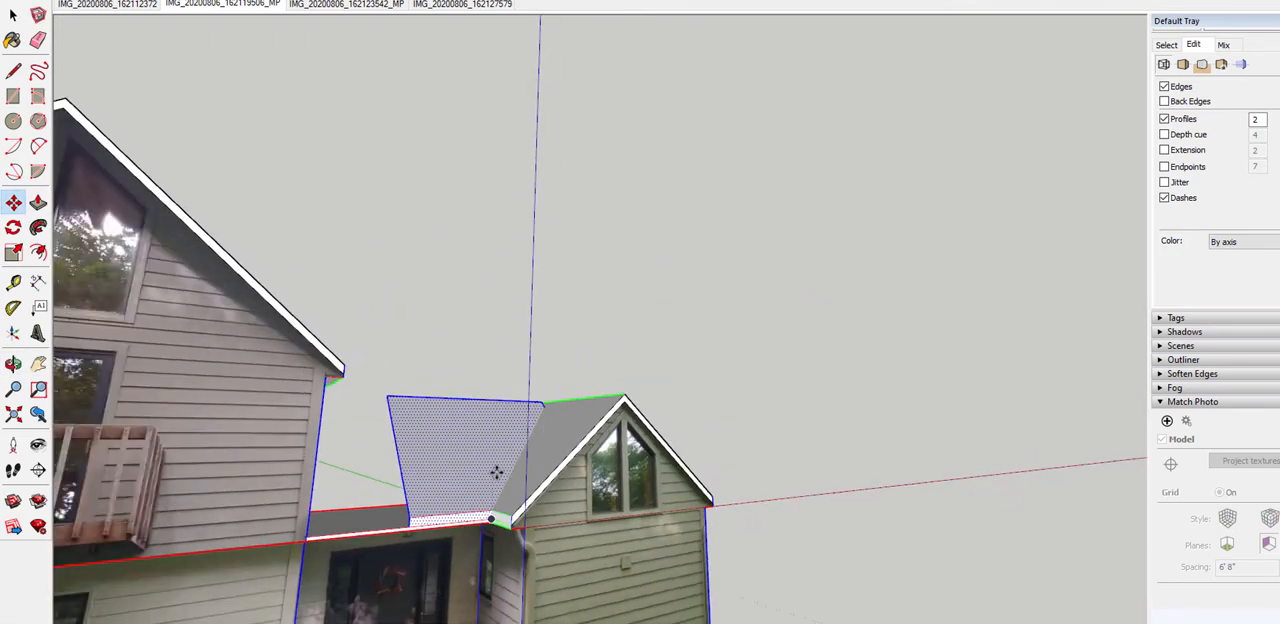
scroll(496, 472, "down", 5)
middle_click_drag(500, 420, 587, 400)
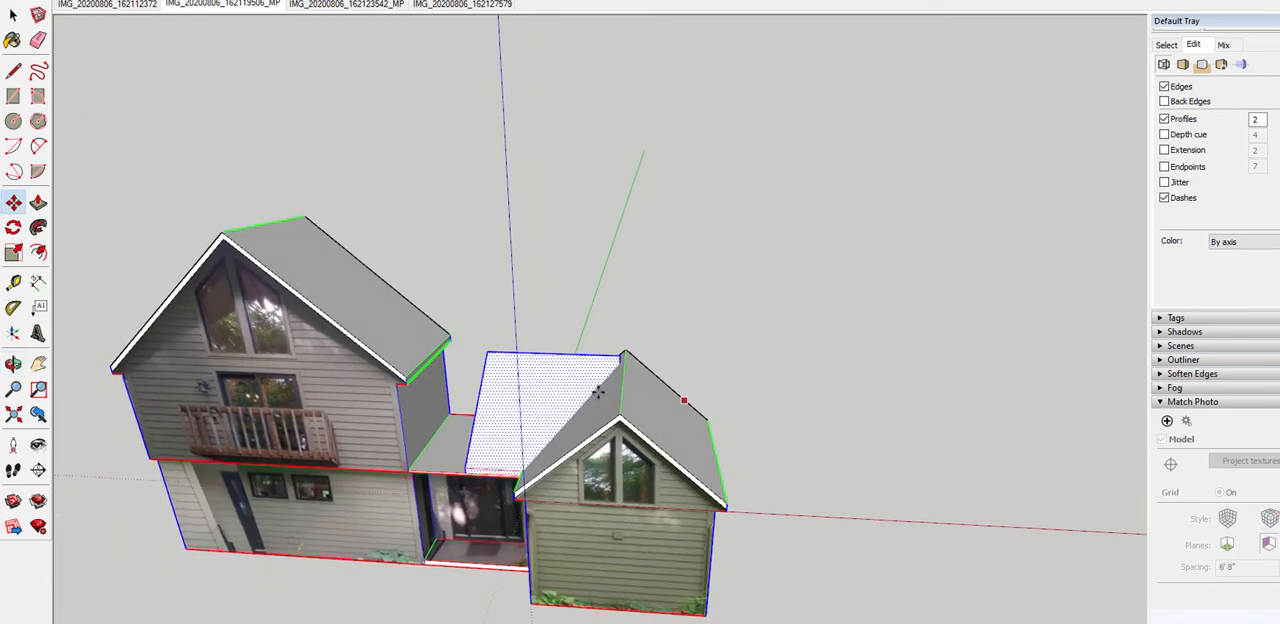
middle_click_drag(509, 416, 706, 383)
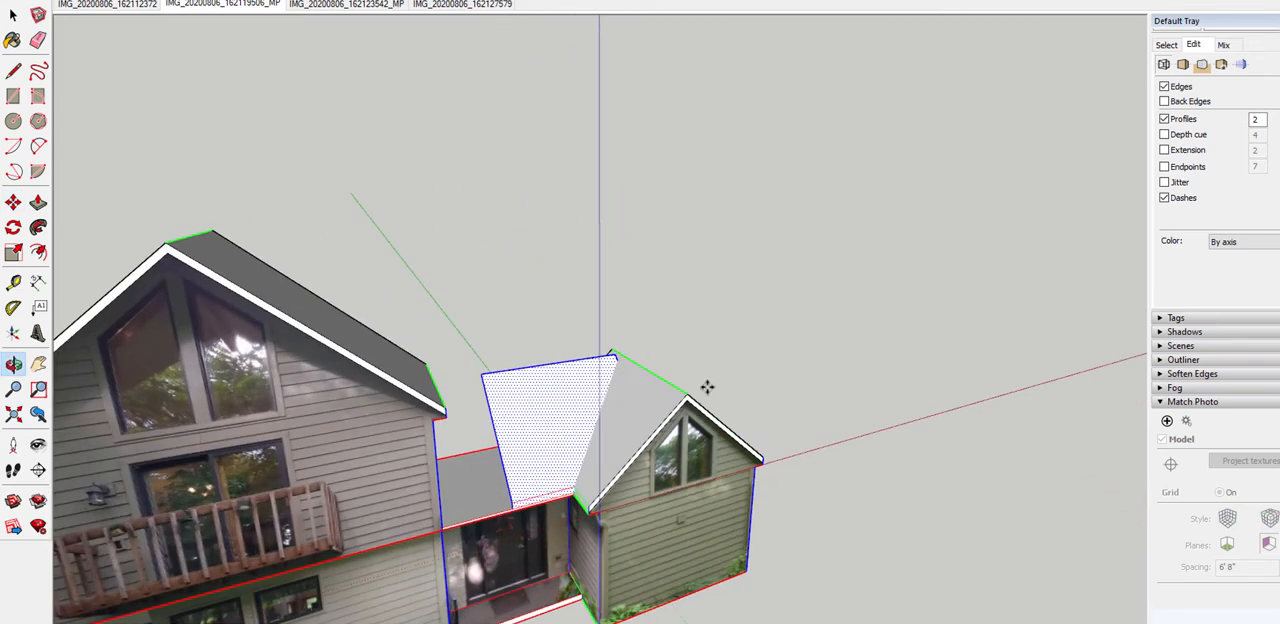
Stretch the entry roof slope by moving its free side edge along the red axis to the taller gable's wall
scroll(496, 430, "up", 5)
scroll(496, 430, "up", 1)
key("space")
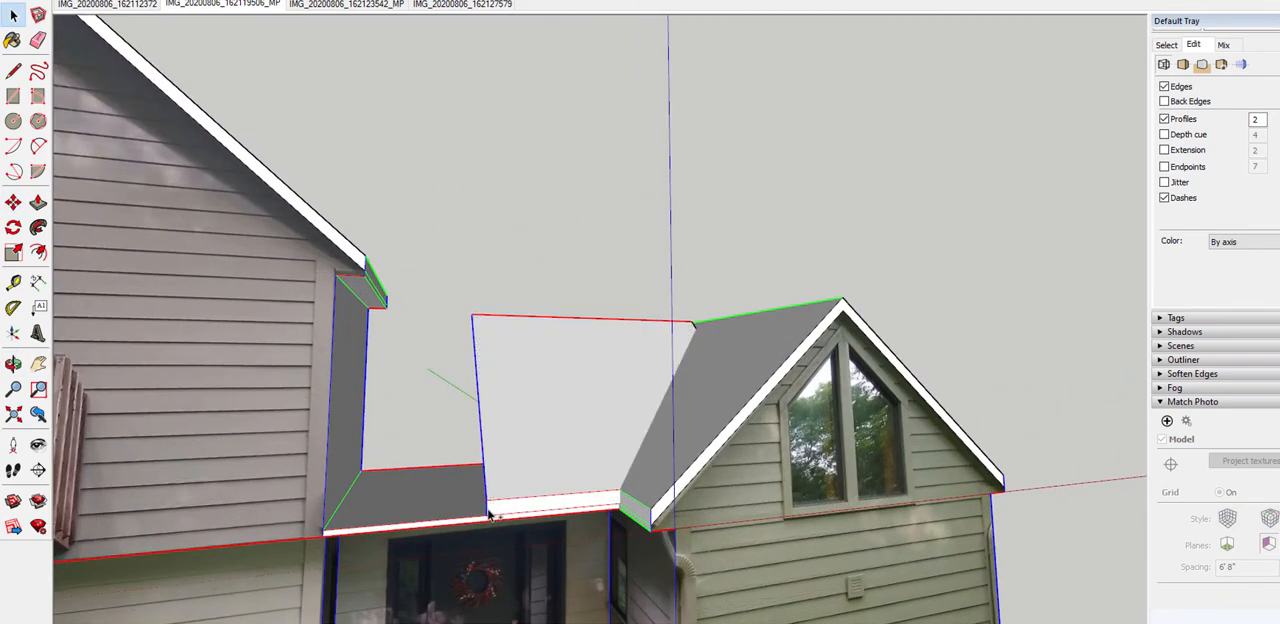
key("m")
left_click_drag(488, 514, 322, 517)
middle_click_drag(450, 480, 83, 528)
middle_click_drag(580, 385, 856, 455)
scroll(612, 510, "up", 4)
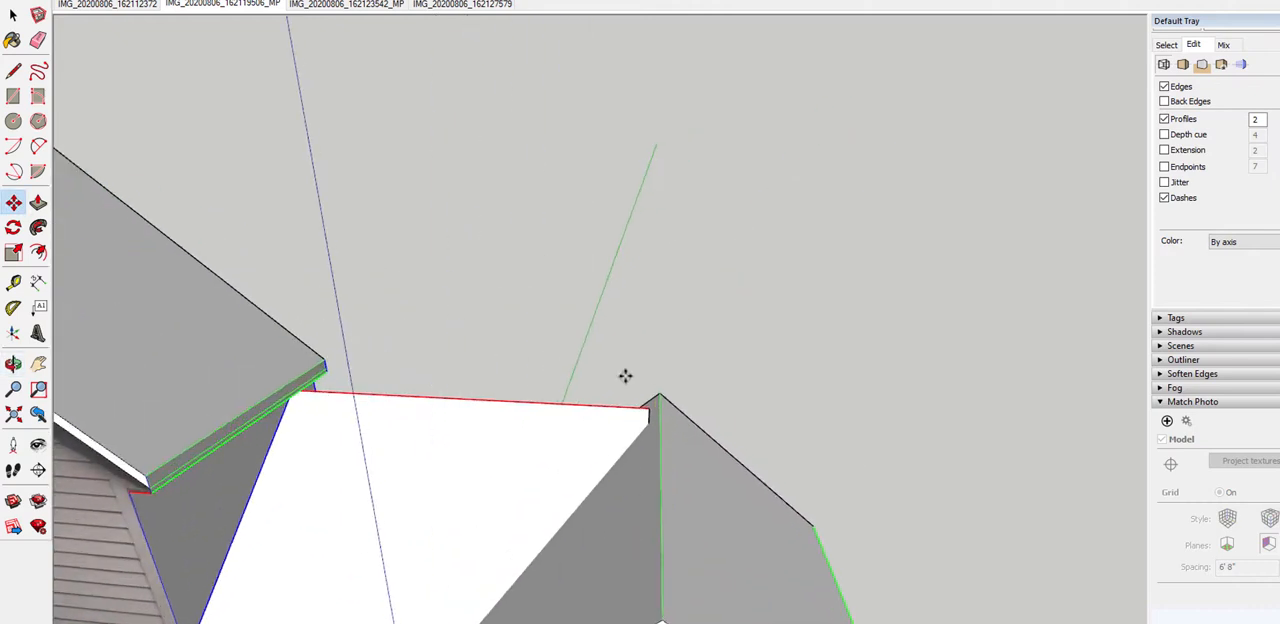
scroll(625, 376, "down", 4)
scroll(603, 443, "up", 2)
middle_click_drag(704, 416, 470, 375)
key("space")
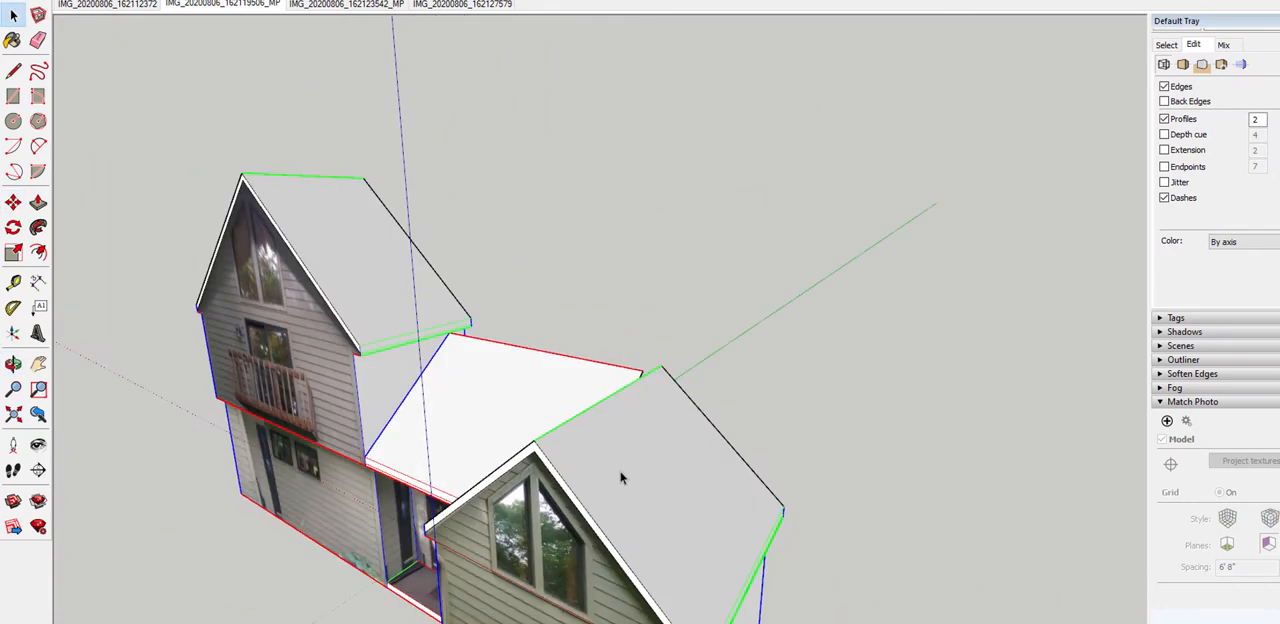
left_click(620, 478)
right_click(621, 482)
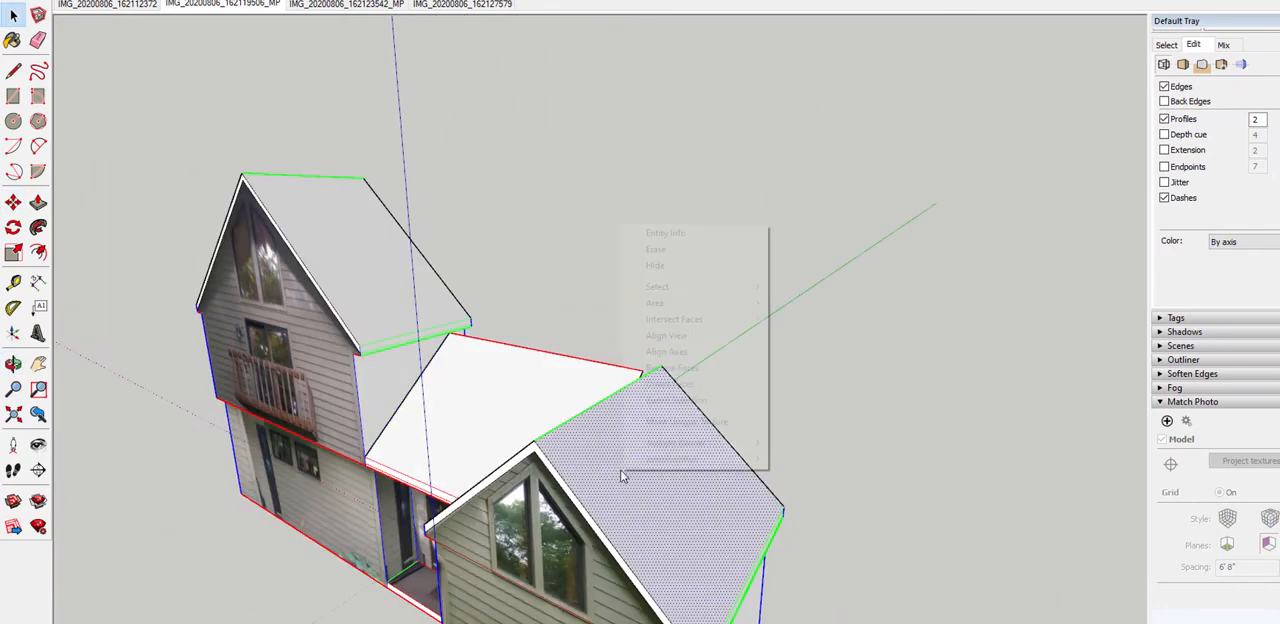
left_click(660, 266)
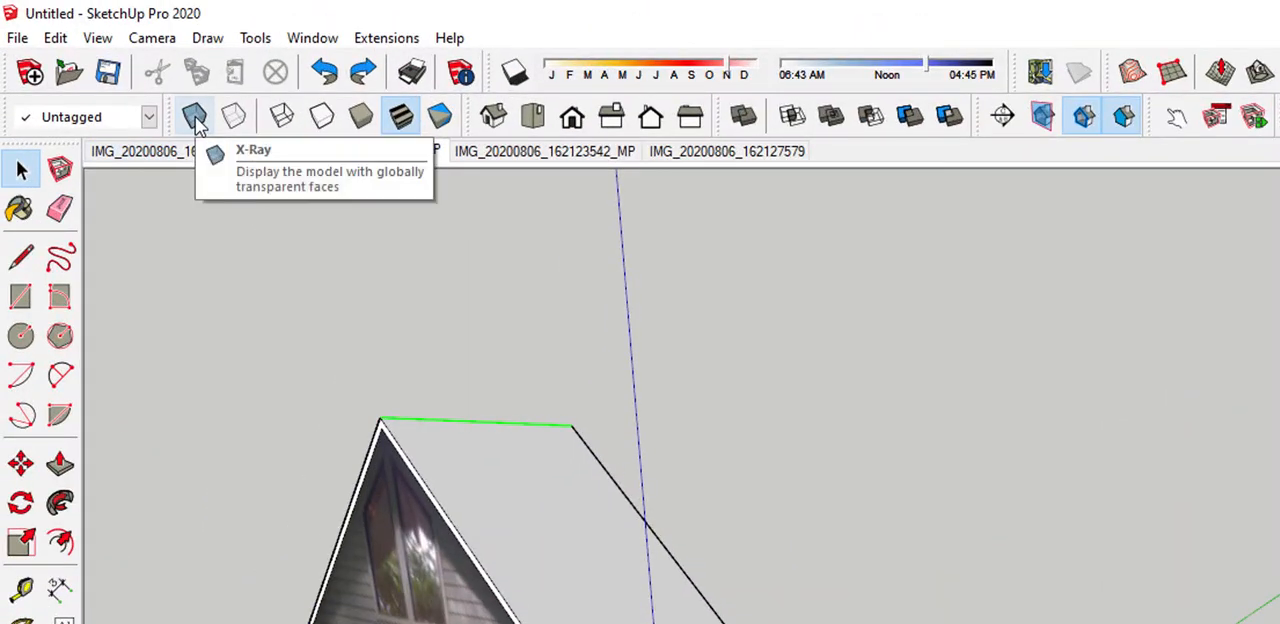
Turn on X-ray display and move the entry roof's side edge about 8' 9" along the red axis through the smaller gable's outer slope
left_click(198, 122)
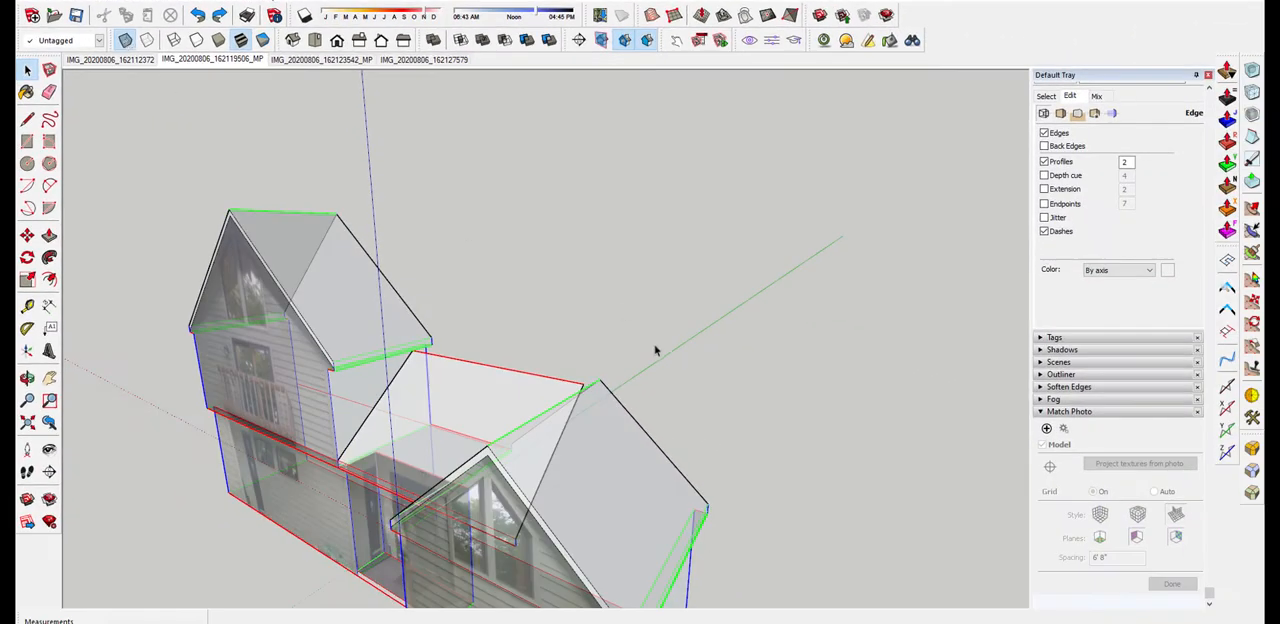
mouse_move(654, 351)
middle_mouse_down()
mouse_move(309, 289)
mouse_move(483, 277)
mouse_move(460, 432)
middle_mouse_up()
key("space")
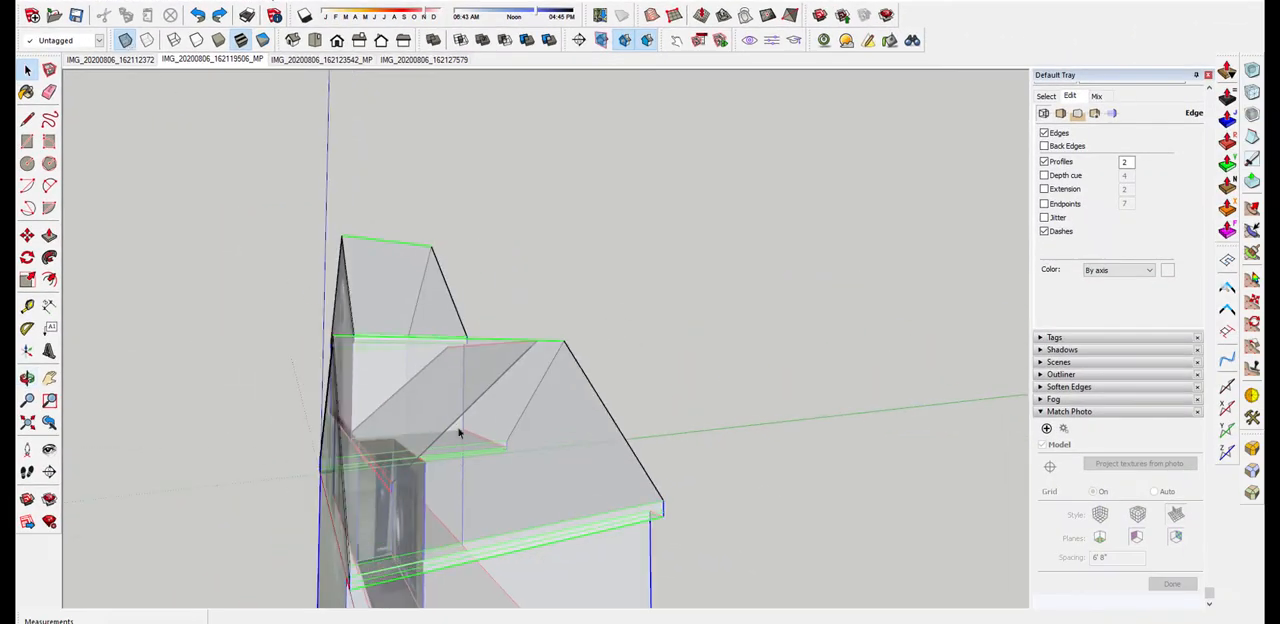
scroll(416, 505, "up", 4)
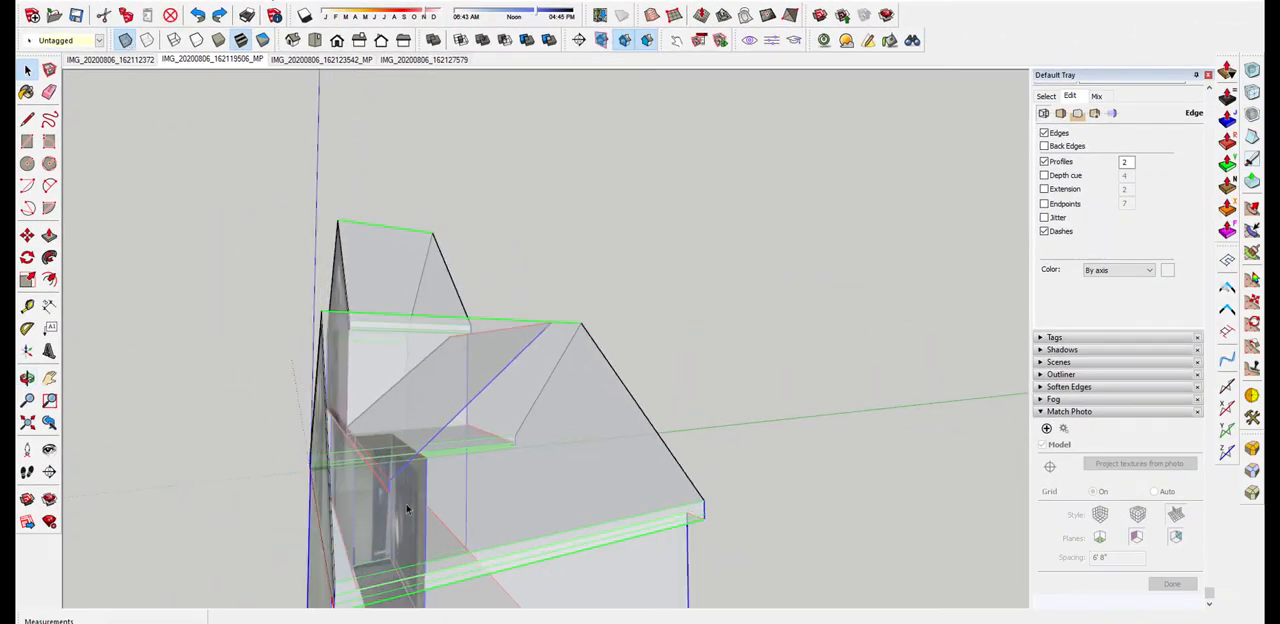
middle_click_drag(385, 487, 483, 428)
key("m")
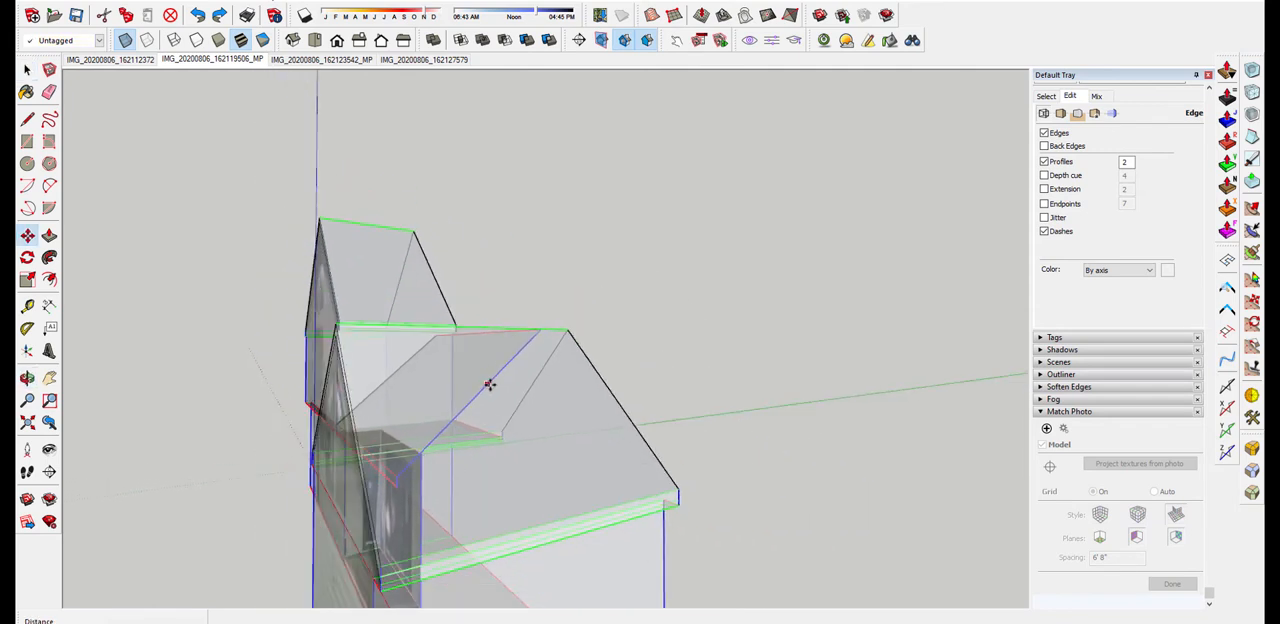
left_click(488, 383)
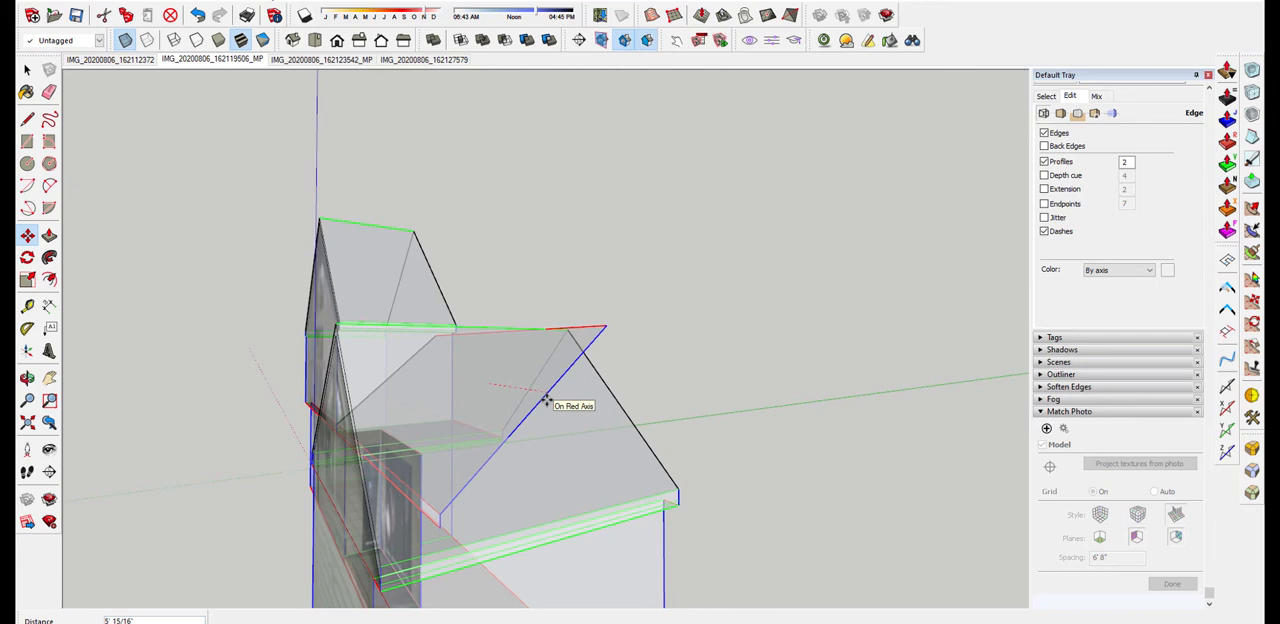
scroll(543, 400, "down", 1)
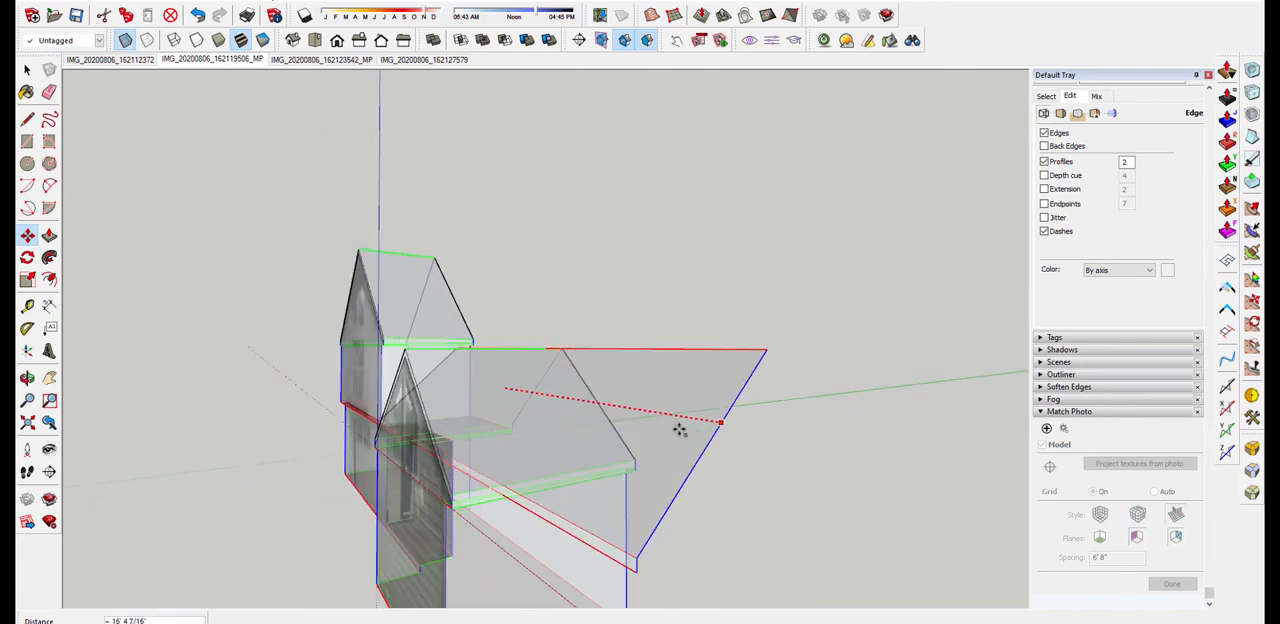
middle_click_drag(674, 434, 668, 491)
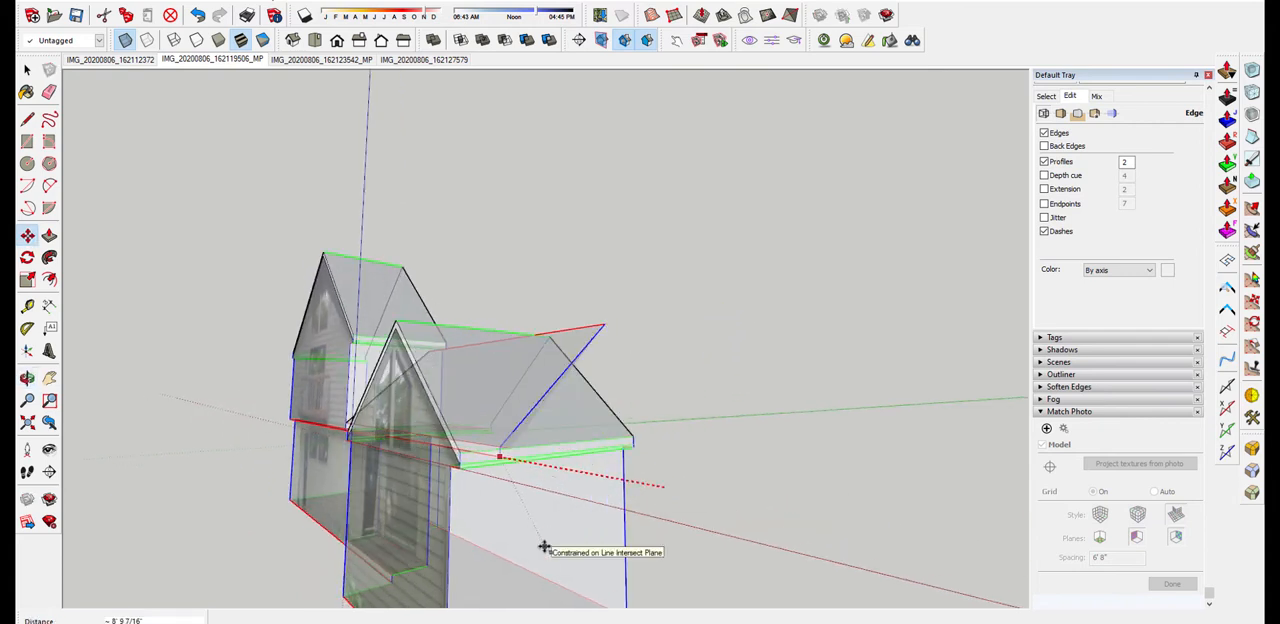
middle_click_drag(640, 490, 800, 587)
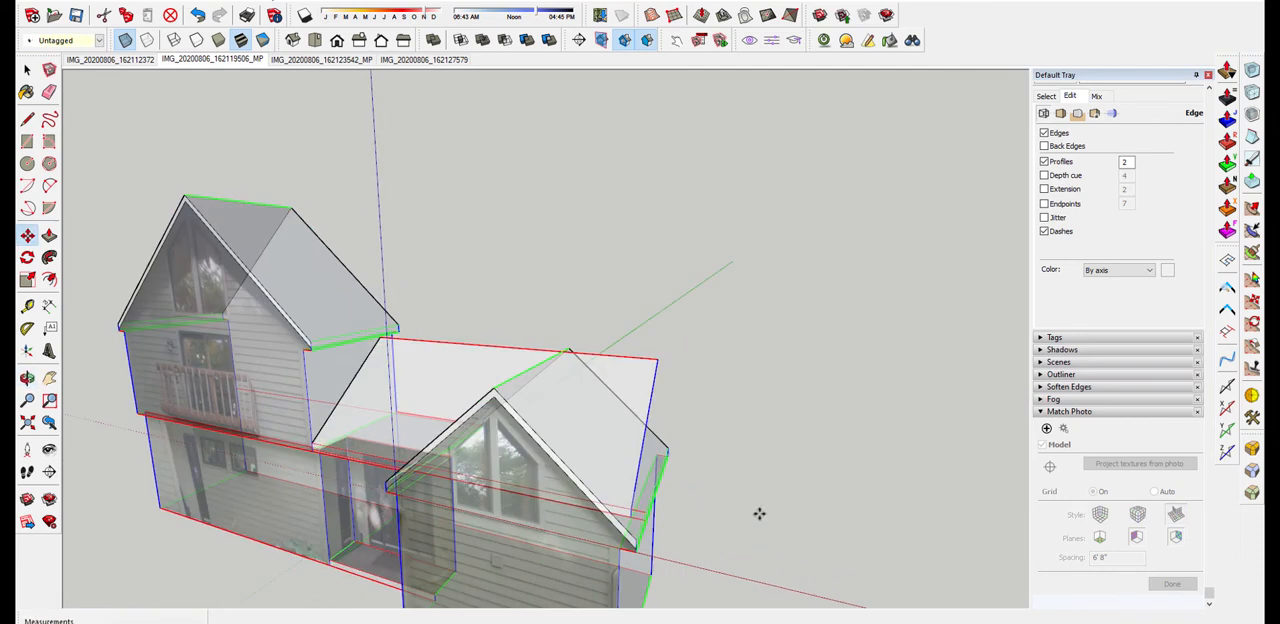
Turn off X-ray display and inspect the entry roof's corner protruding through the smaller gable's outer slope
key("space")
left_click(742, 340)
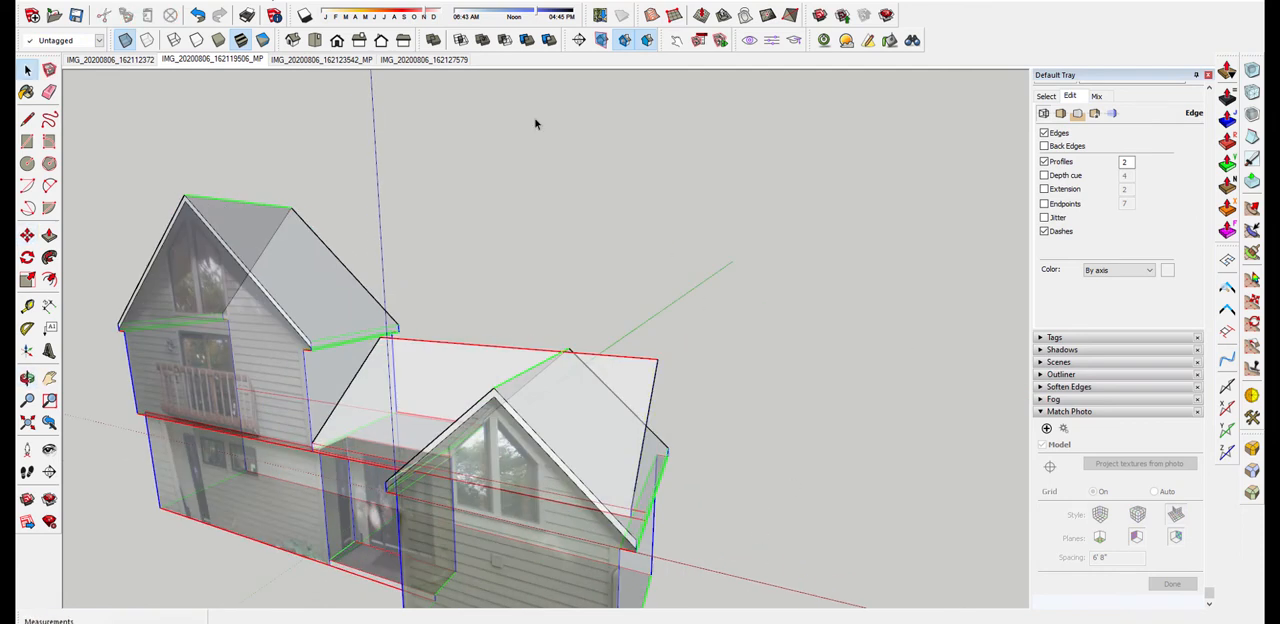
left_click(125, 40)
middle_click_drag(600, 286, 600, 343)
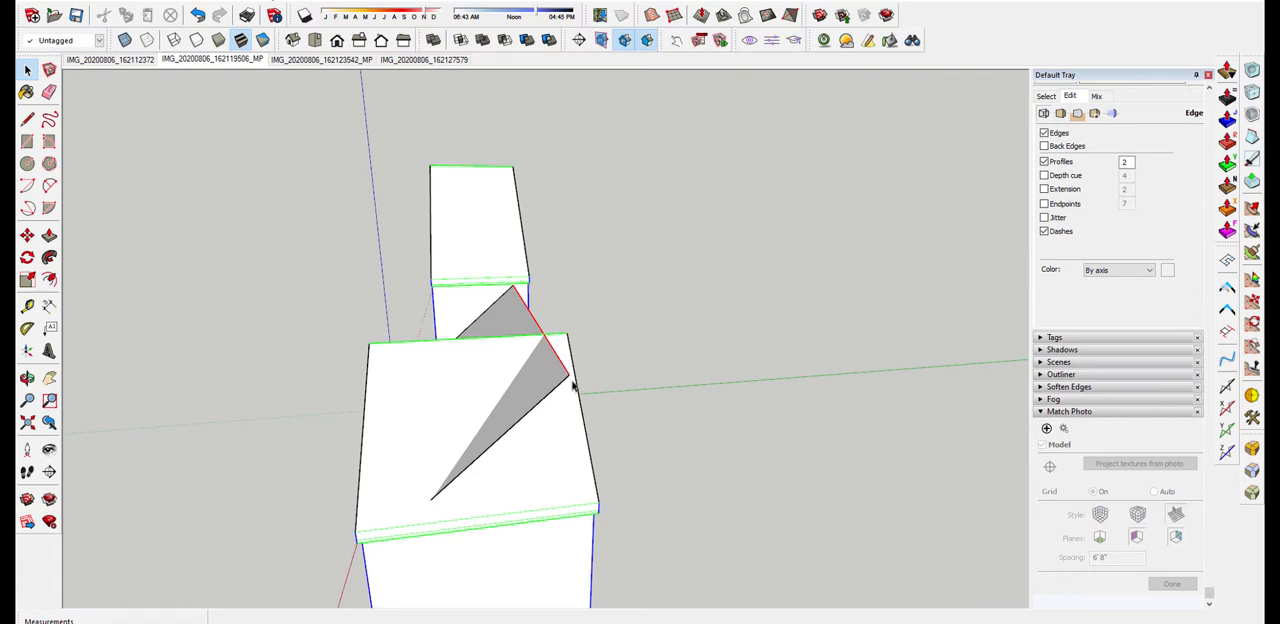
middle_click_drag(577, 372, 806, 425)
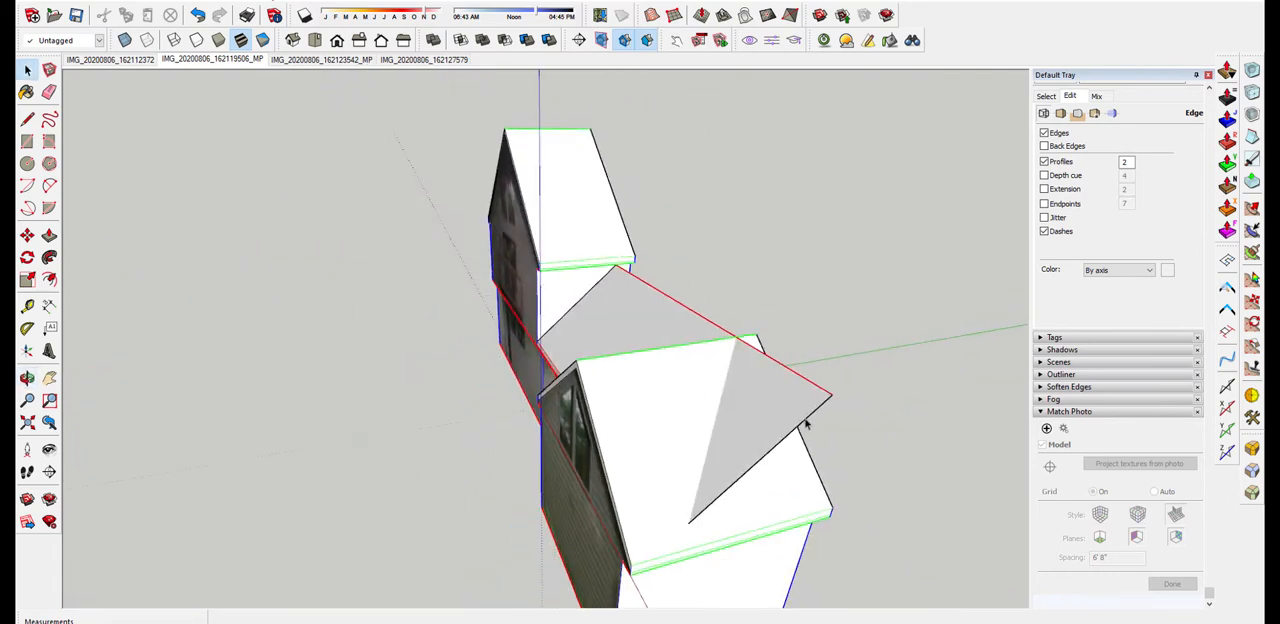
Extend the entry roof's protruding side edge up-slope and draw a 22' 4" red-axis line from its end, aligned with the opposite side edge
key("l")
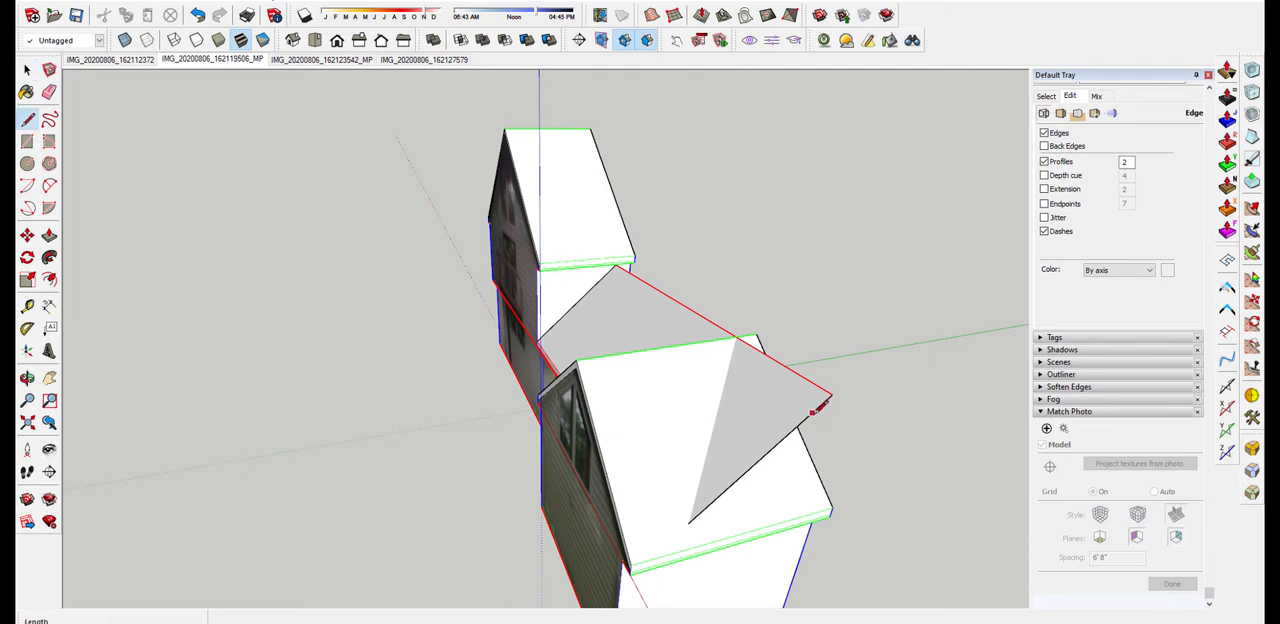
left_click(830, 394)
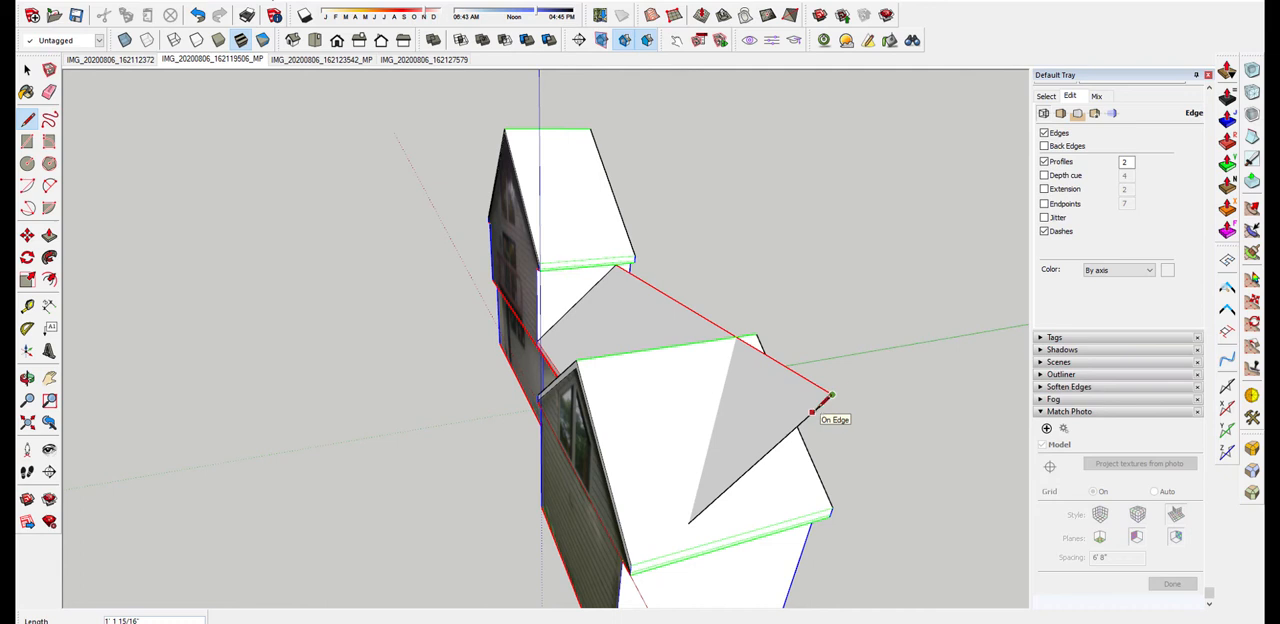
left_click(884, 348)
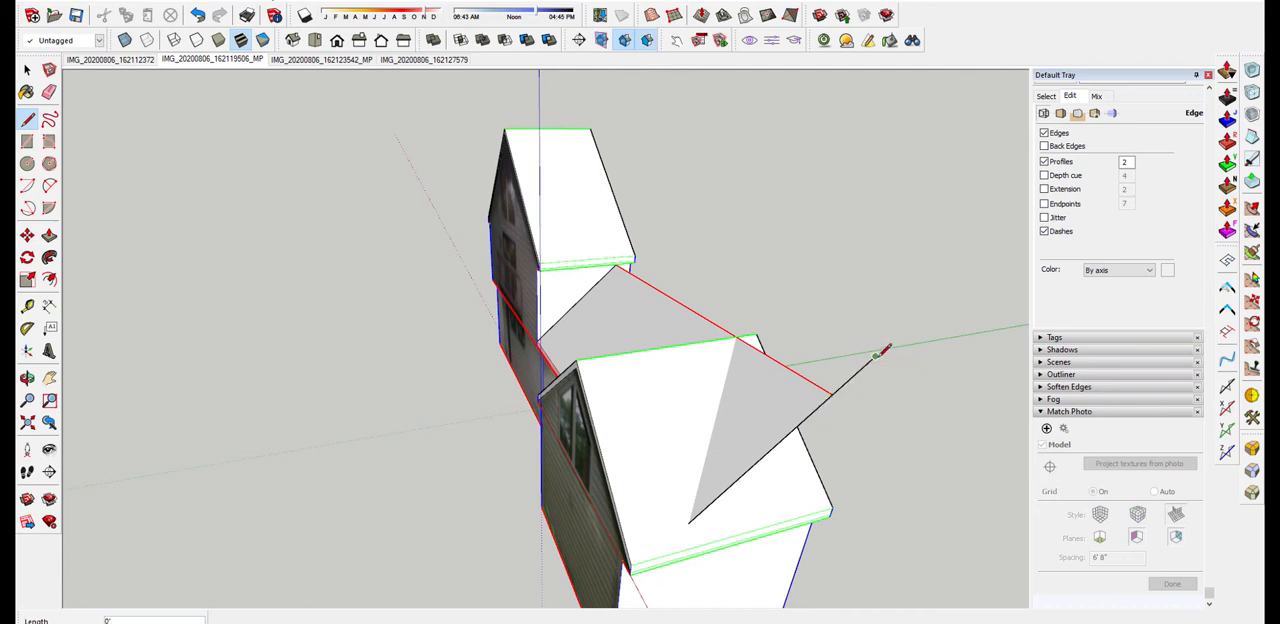
scroll(884, 346, "down", 1)
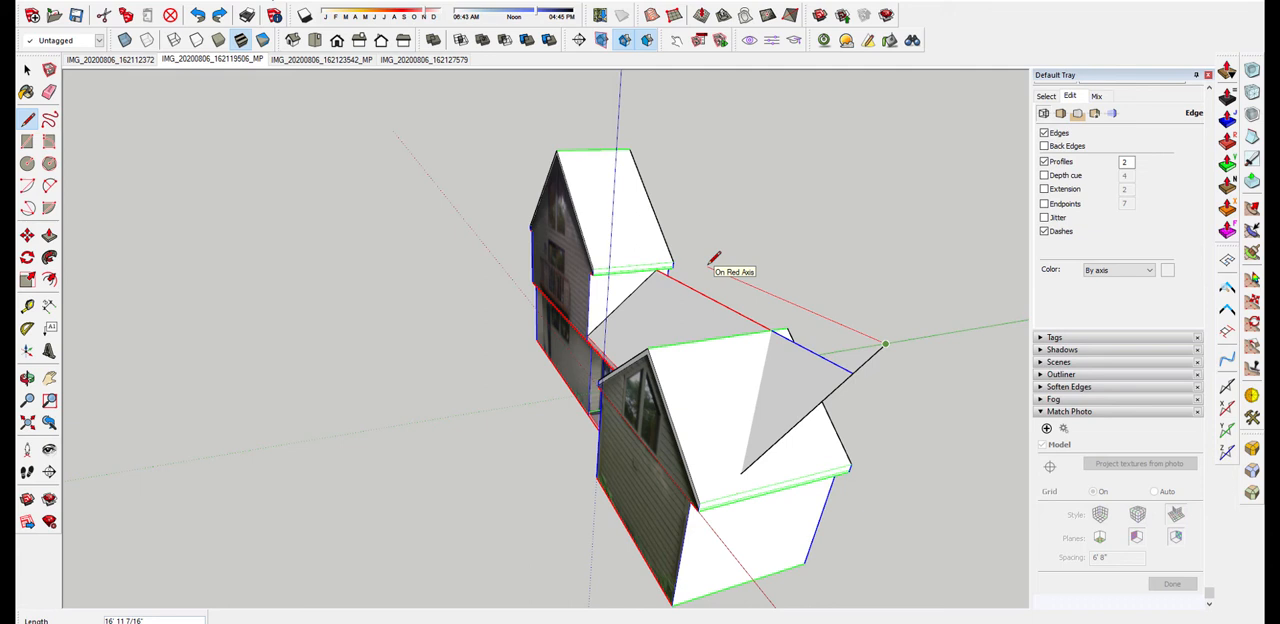
key("shift")
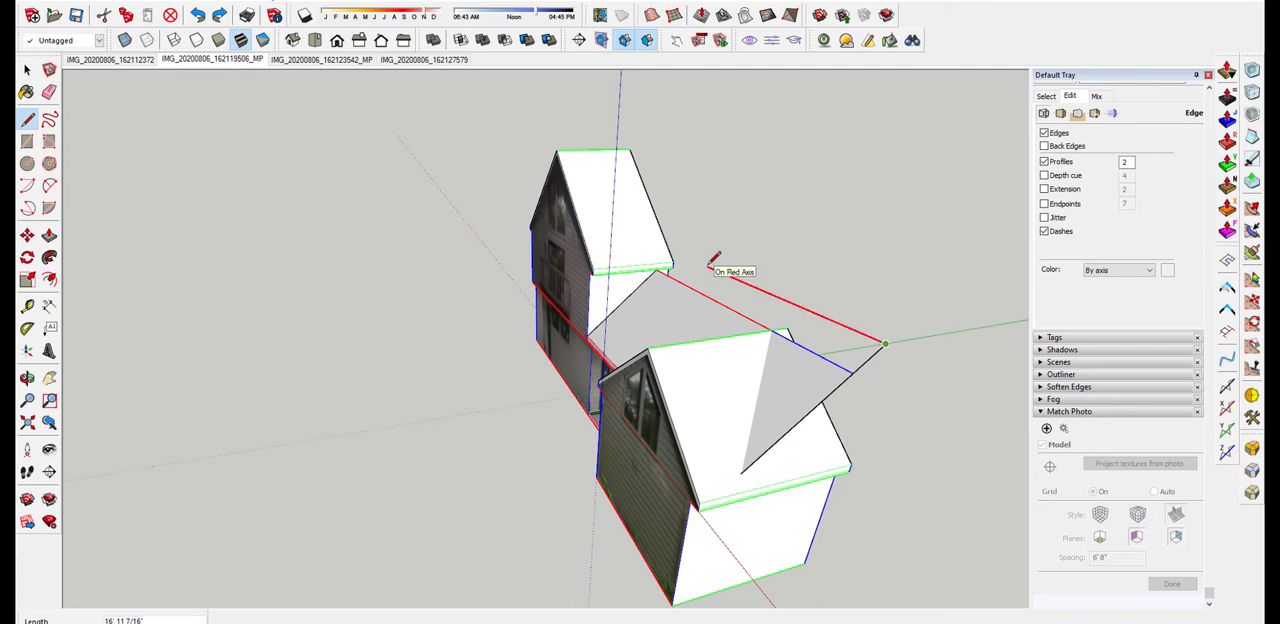
left_click(627, 289)
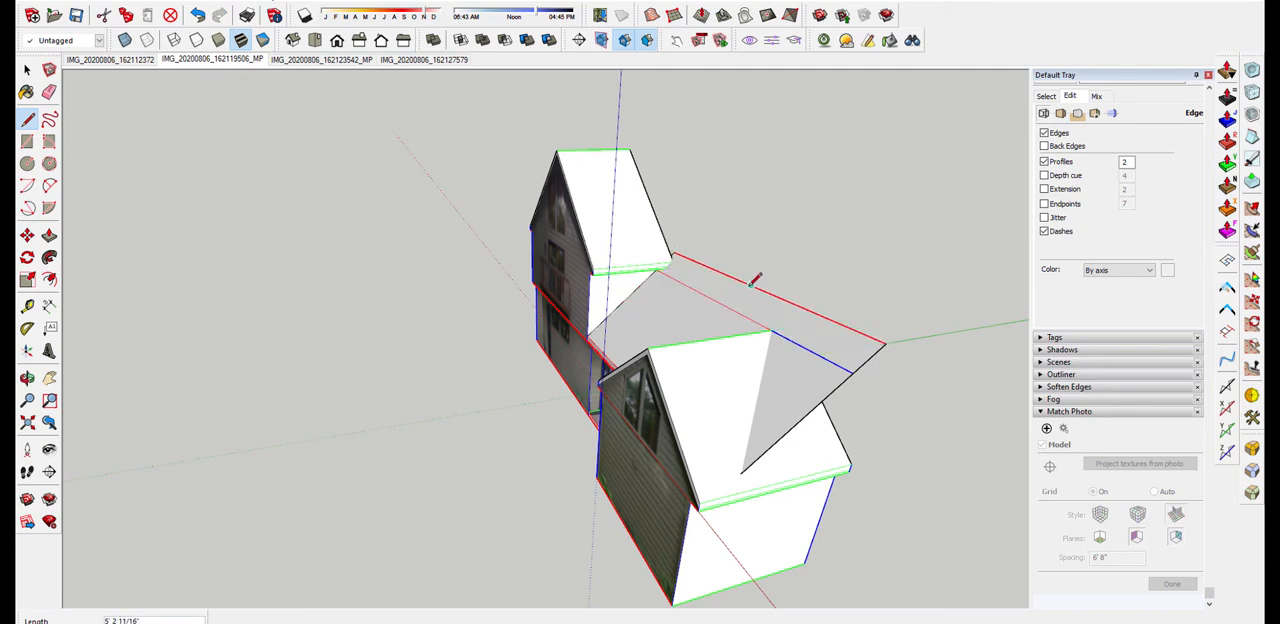
Erase both segments of the former upper edge so the extended entry roof becomes one continuous slope
middle_click_drag(751, 285, 523, 308)
mouse_move(808, 324)
middle_mouse_down()
mouse_move(723, 297)
mouse_move(679, 361)
mouse_move(943, 371)
middle_mouse_up()
key("e")
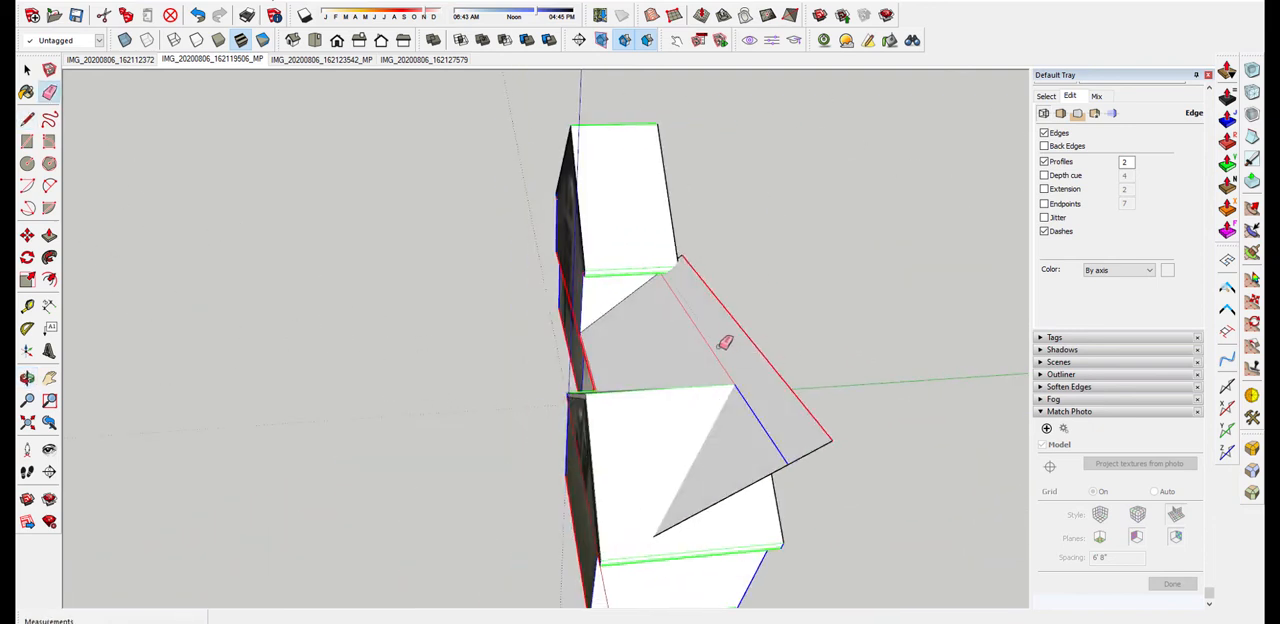
left_click(712, 351)
left_click(755, 412)
Draw a 22' 4" line along the red axis across the entry roof, from the larger gable's slope to the opposite side edge
mouse_move(778, 411)
middle_mouse_down()
mouse_move(449, 326)
mouse_move(297, 229)
mouse_move(661, 313)
mouse_move(853, 318)
middle_mouse_up()
scroll(711, 277, "up", 2)
scroll(700, 297, "down", 3)
scroll(700, 277, "up", 5)
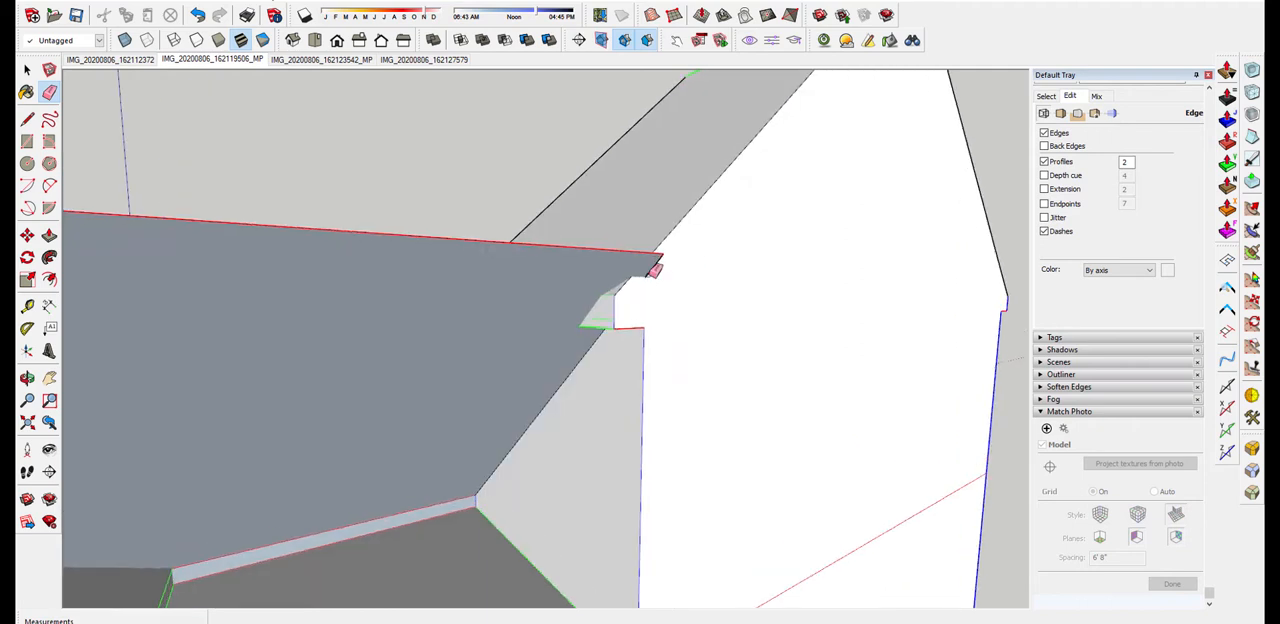
key("l")
scroll(650, 270, "up", 1)
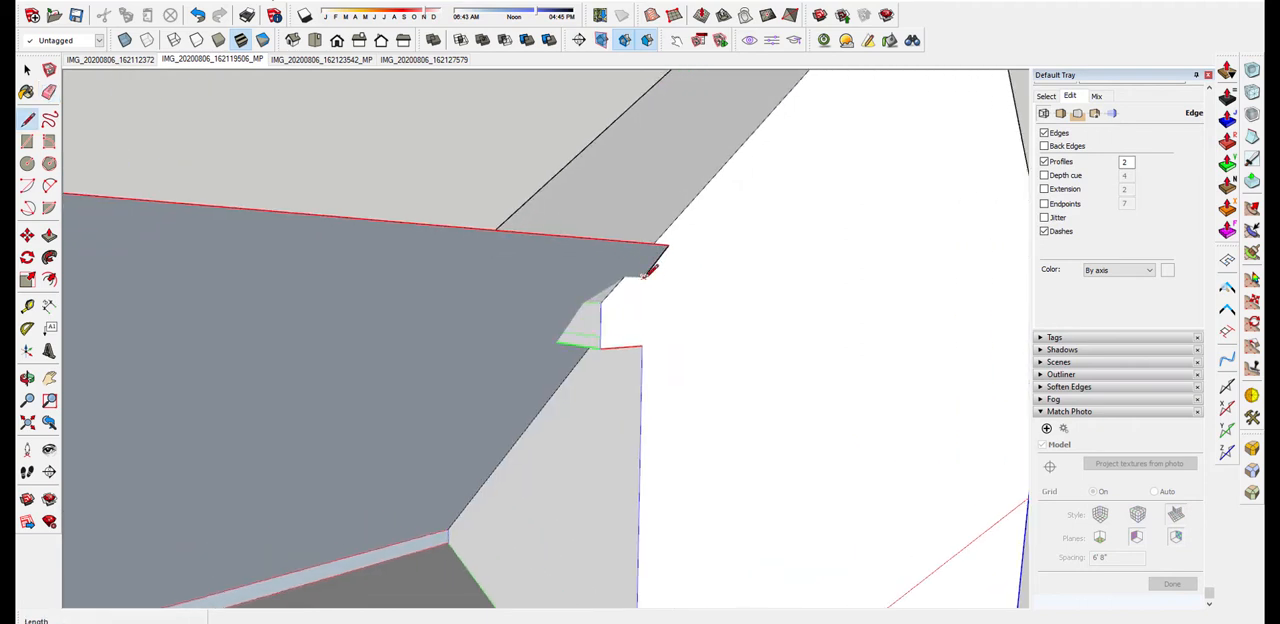
scroll(648, 272, "down", 3)
left_click(648, 275)
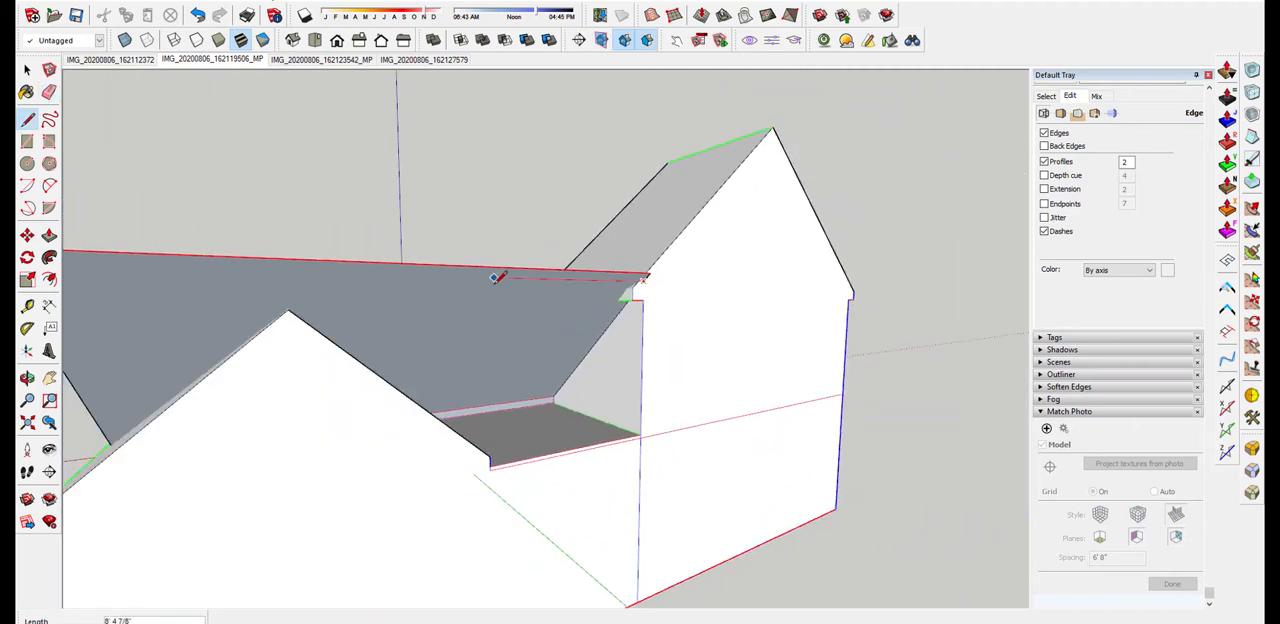
scroll(262, 280, "down", 1)
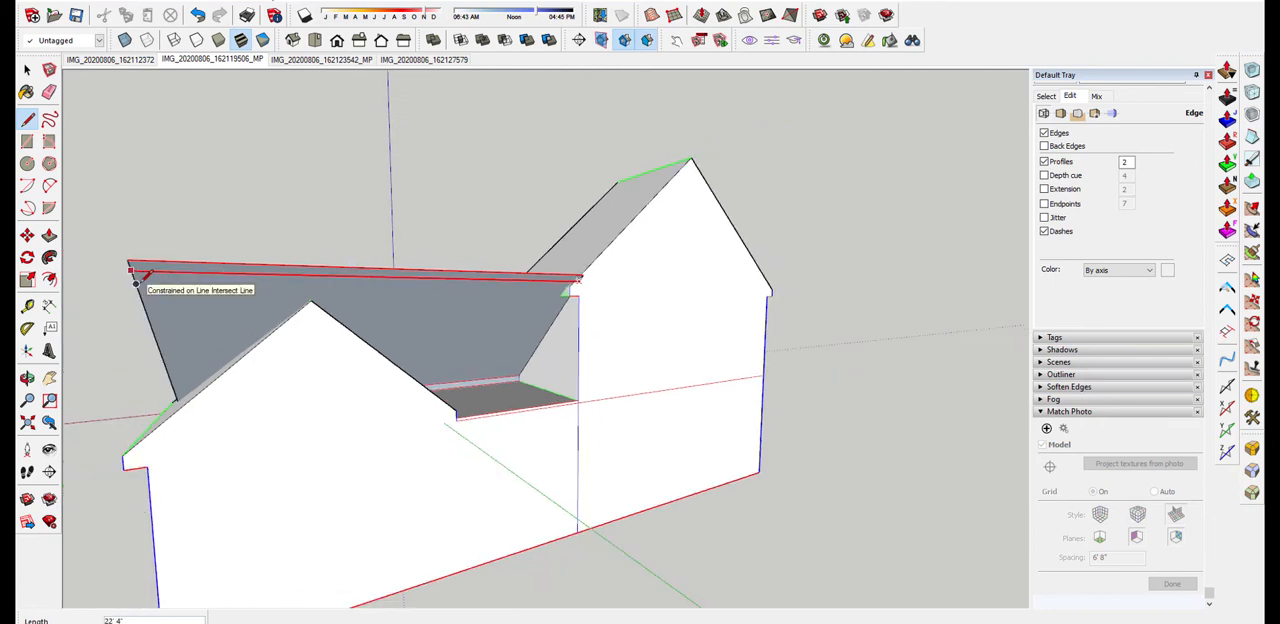
left_click(132, 273)
Erase the short side edge above the new line to remove the strip protruding past the larger gable's slope
middle_click_drag(215, 275, 714, 309)
key("space")
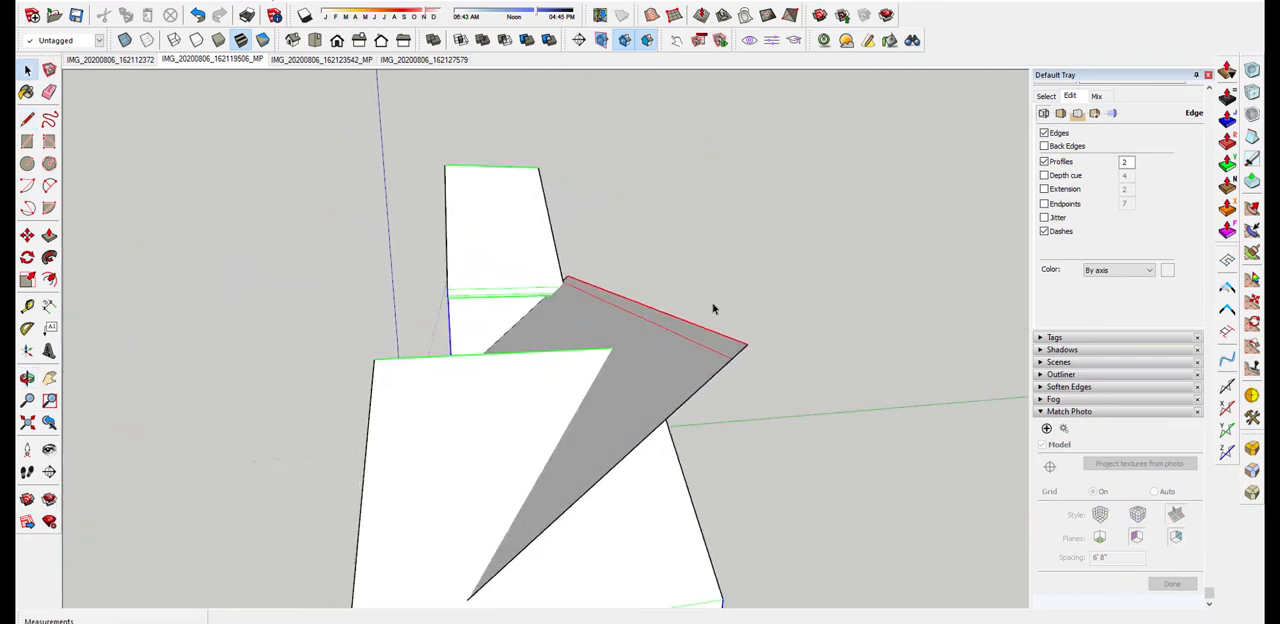
key("e")
scroll(570, 272, "up", 3)
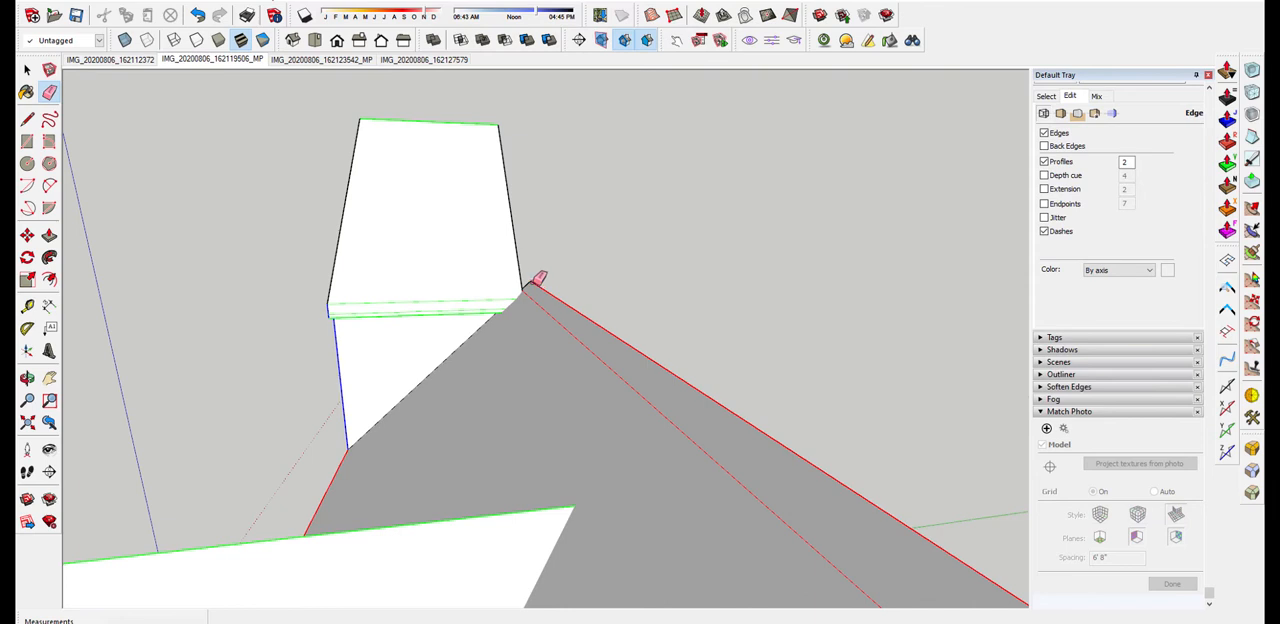
left_click(537, 279)
middle_click_drag(586, 266, 684, 309)
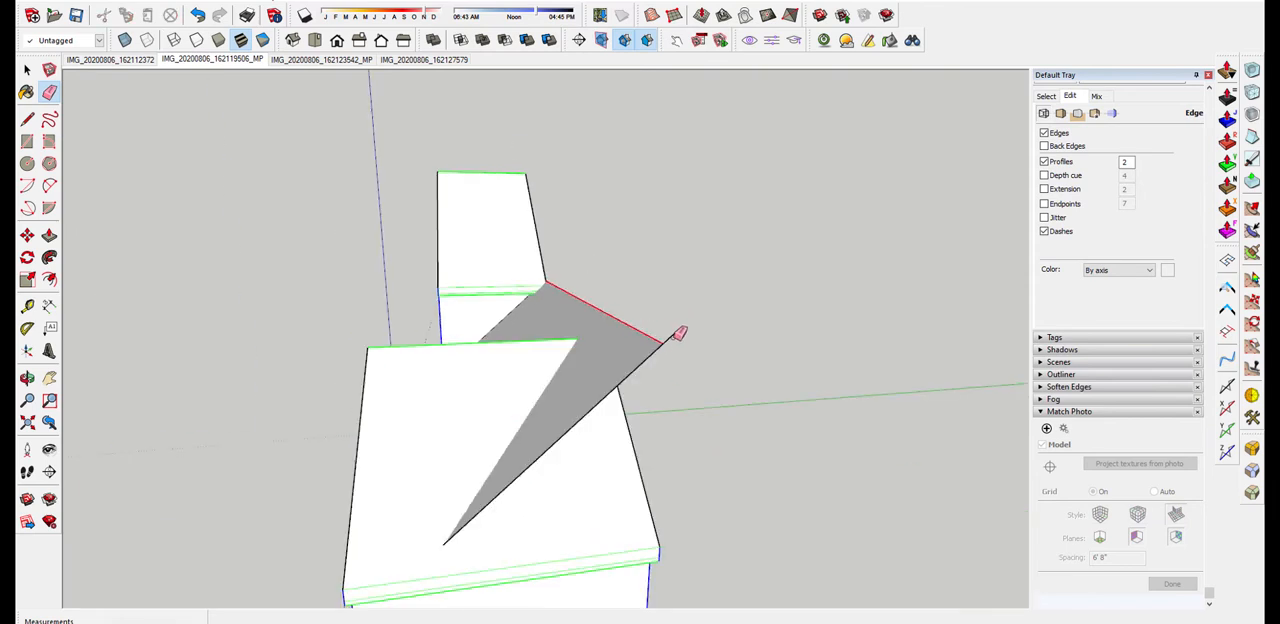
Close the triangle beside the smaller gable with a vertical line about 6' 11 1/4" long and a 7' 10 1/16" line across the slope
key("l")
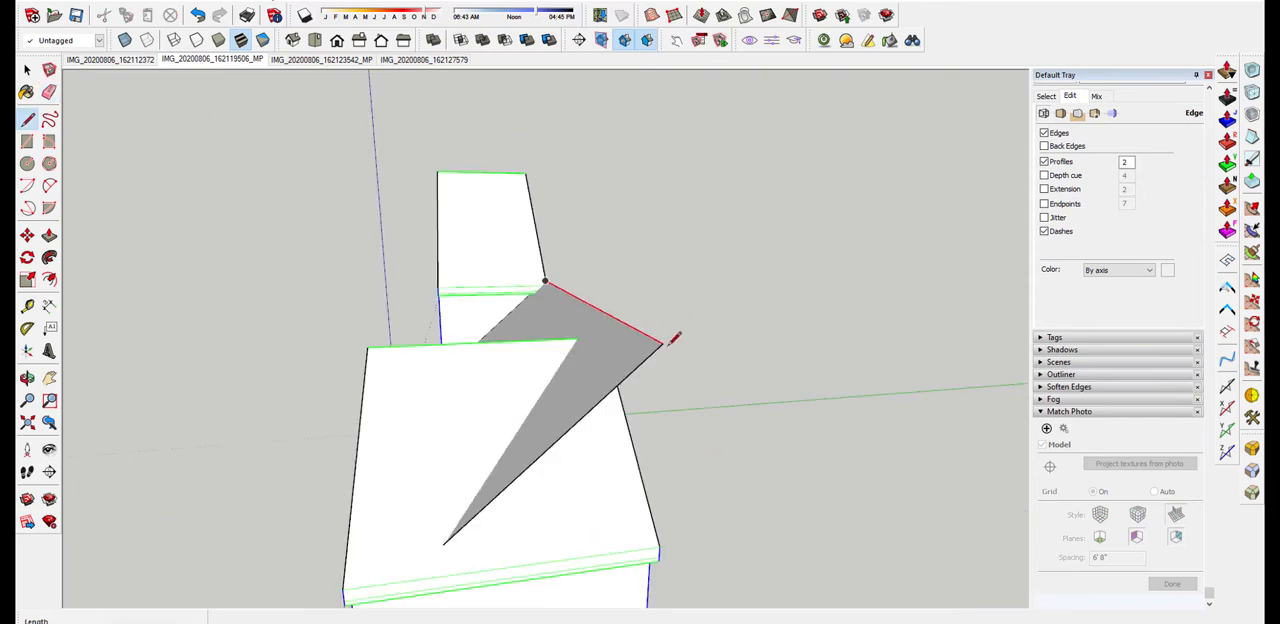
left_click(662, 342)
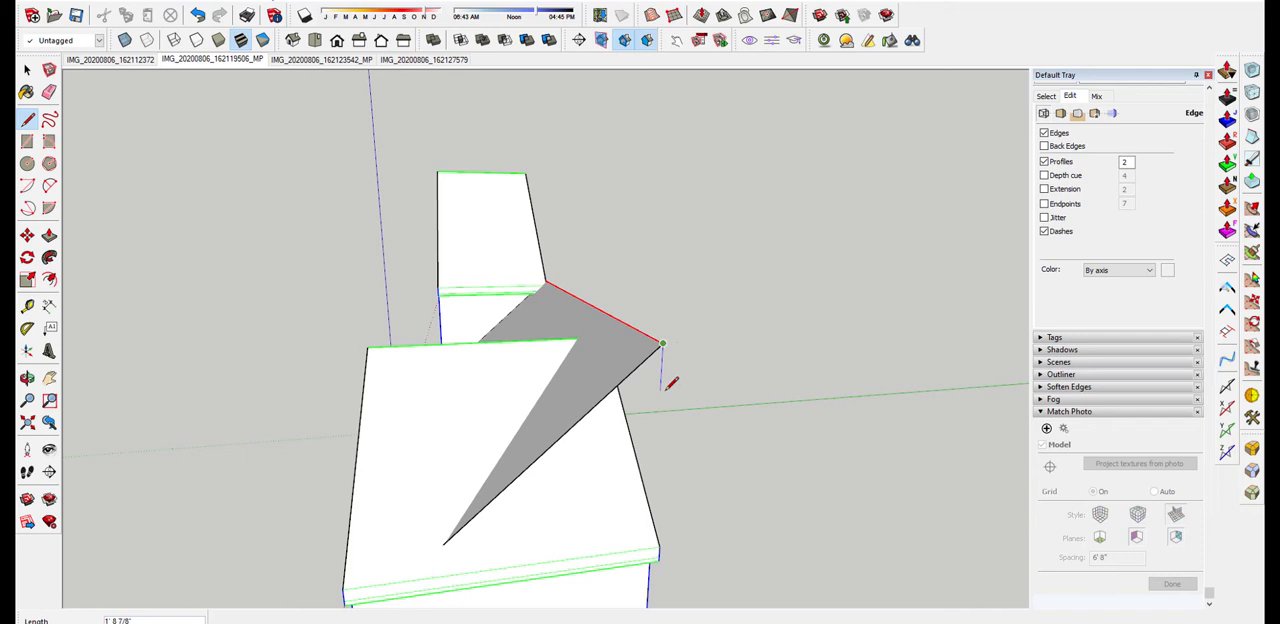
left_click(652, 516)
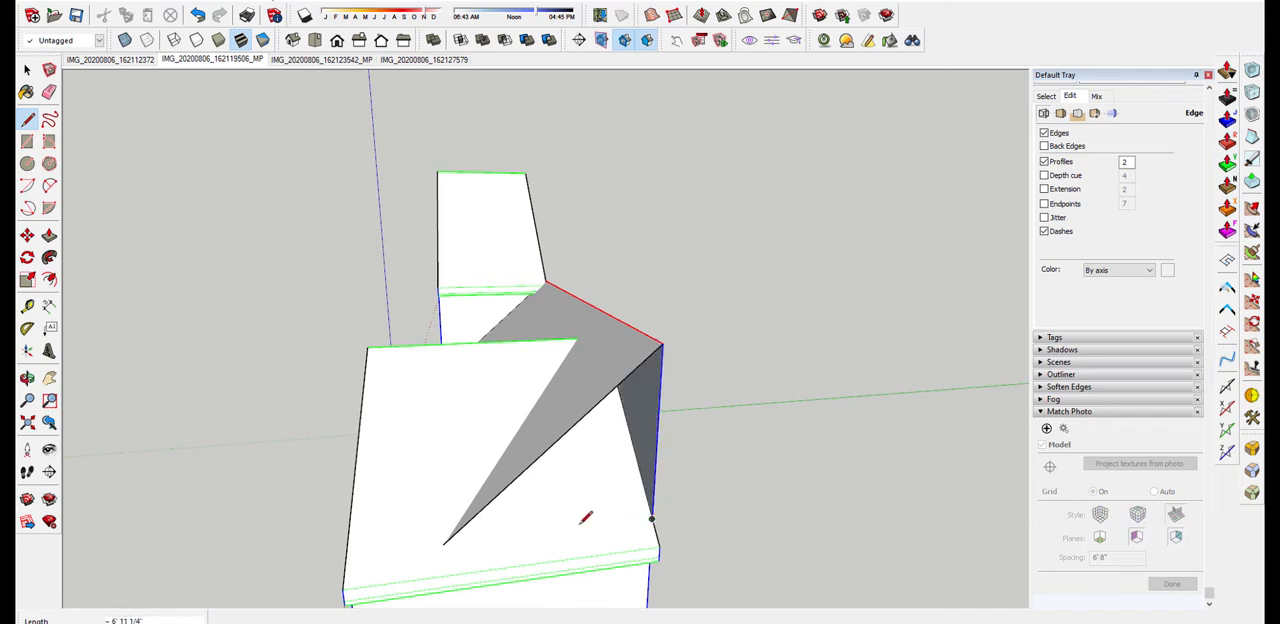
left_click(444, 540)
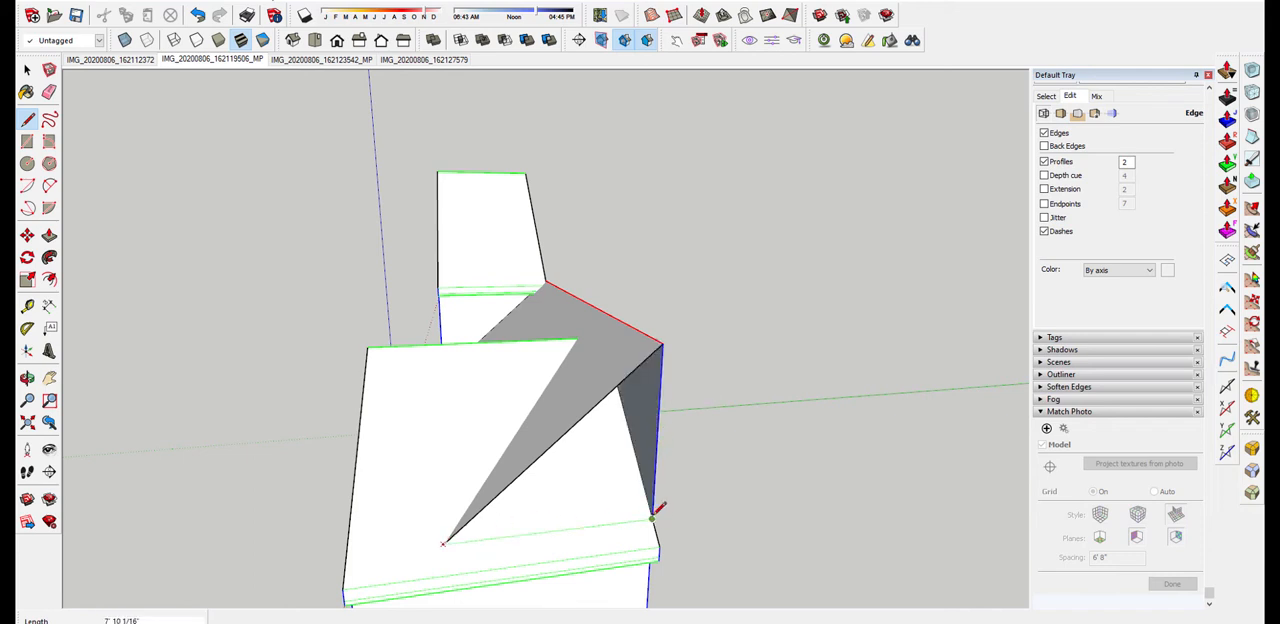
left_click(652, 516)
Inspect from the front how the entry roof sits between the two photo-textured gables
middle_click_drag(686, 486, 678, 263)
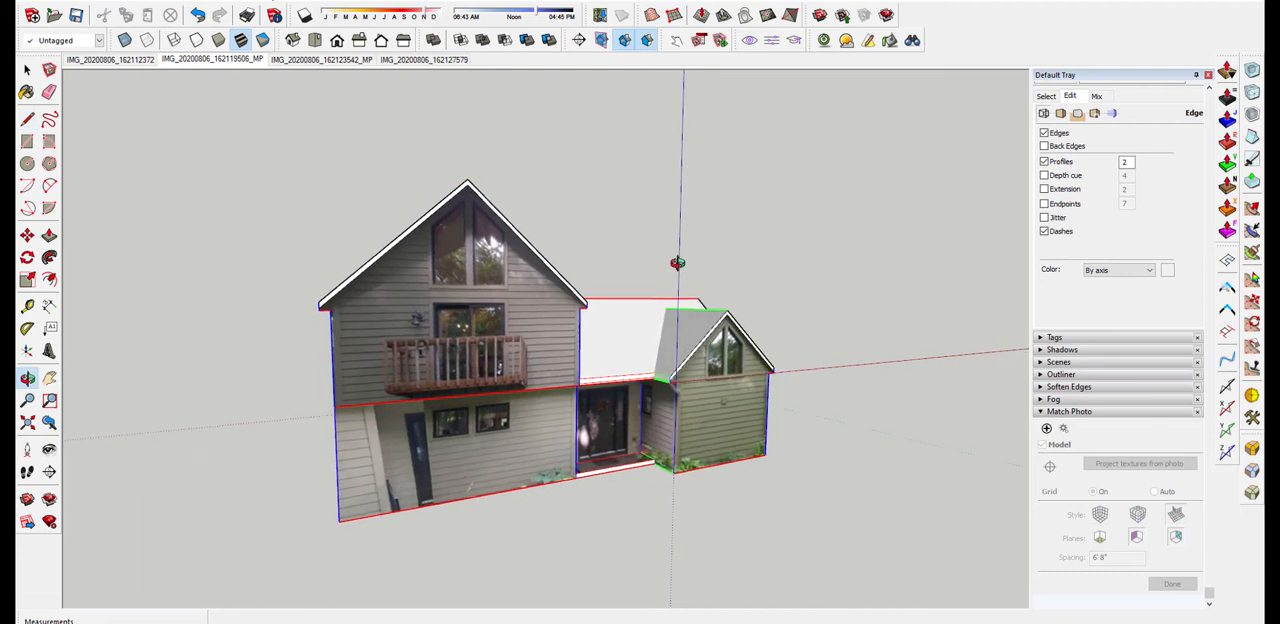
key("l")
scroll(676, 330, "up", 3)
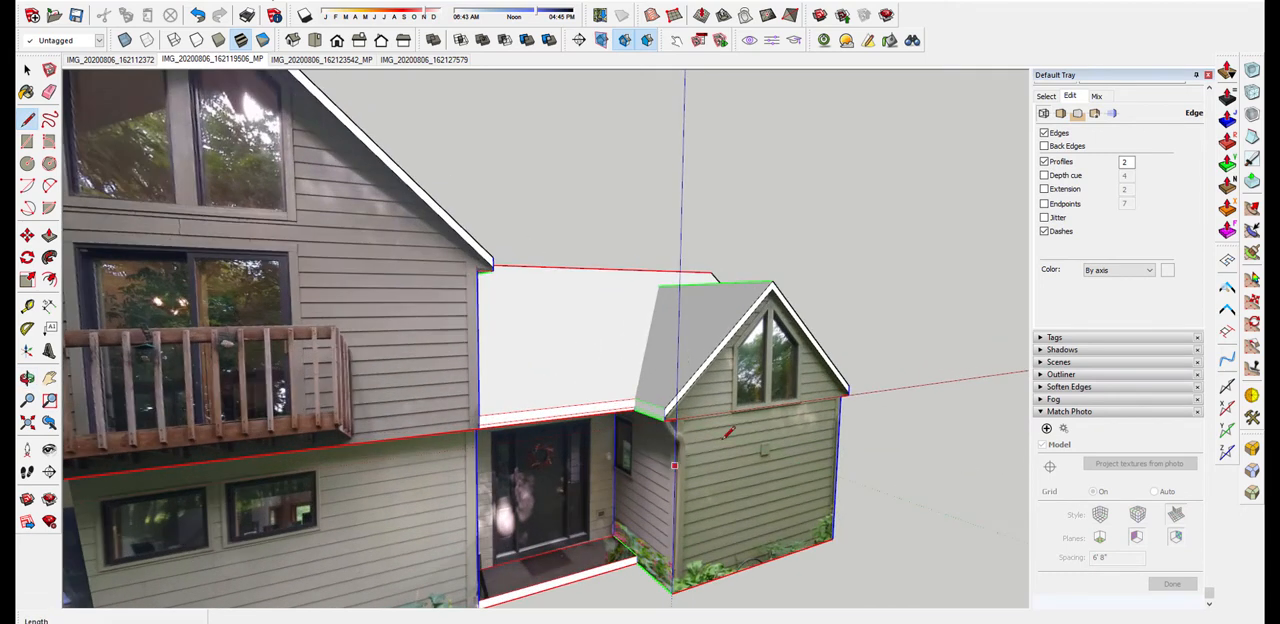
middle_click_drag(728, 432, 718, 391)
scroll(667, 368, "down", 2)
scroll(718, 391, "down", 3)
scroll(667, 386, "up", 3)
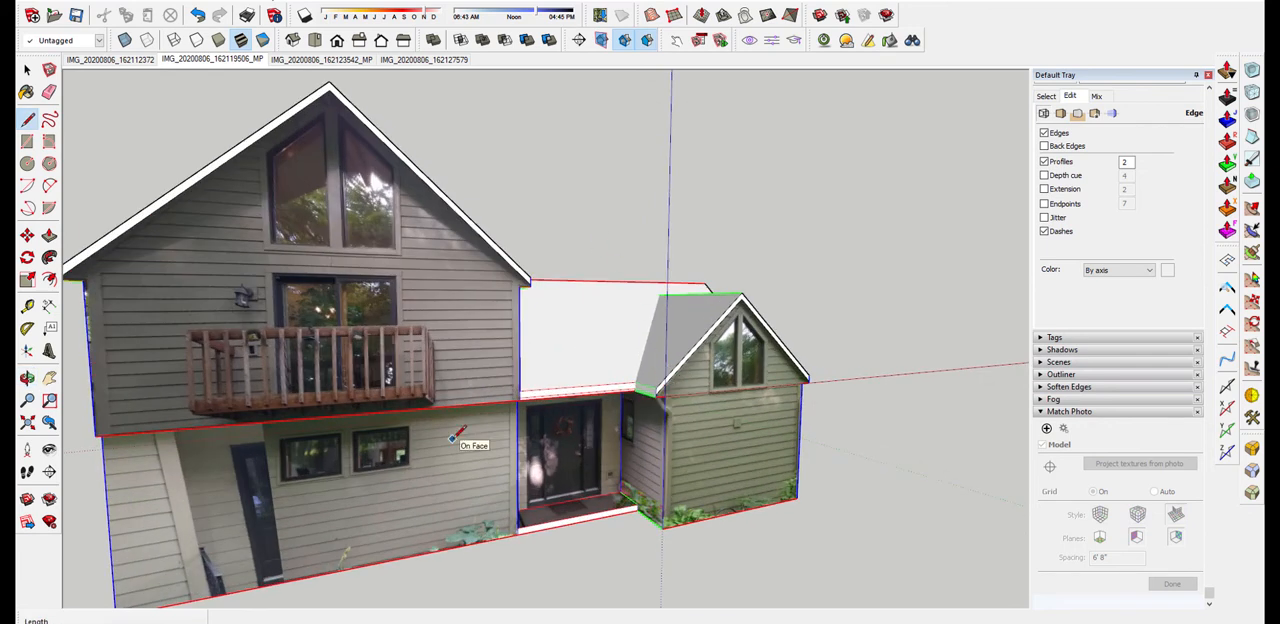
scroll(372, 357, "down", 2)
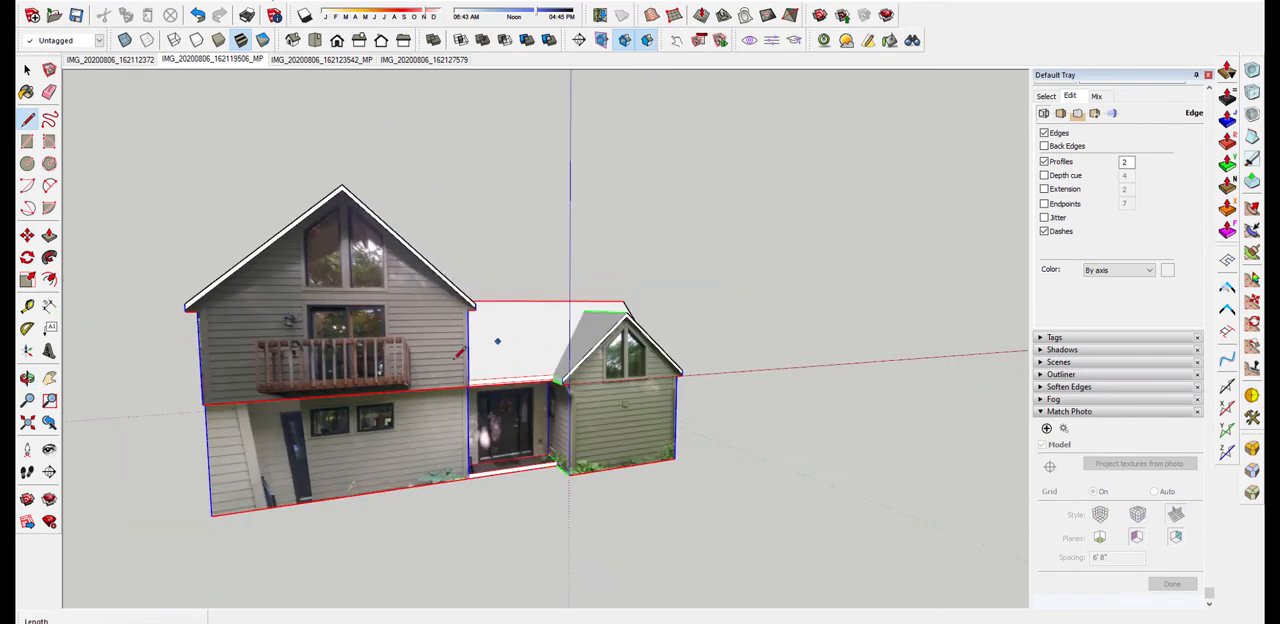
Examine the rear wall and the valleys where the entry roof meets both gable roofs, from behind and above
mouse_move(531, 340)
middle_mouse_down()
mouse_move(405, 362)
mouse_move(449, 421)
mouse_move(651, 344)
mouse_move(509, 381)
mouse_move(491, 362)
middle_mouse_up()
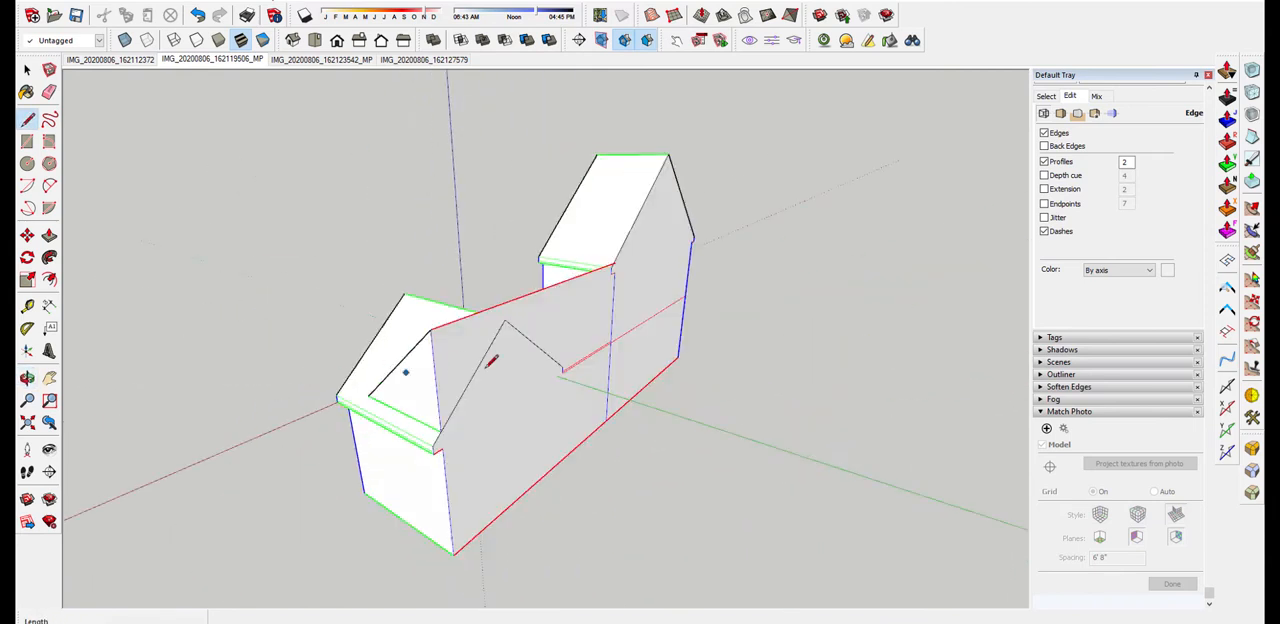
scroll(594, 352, "up", 6)
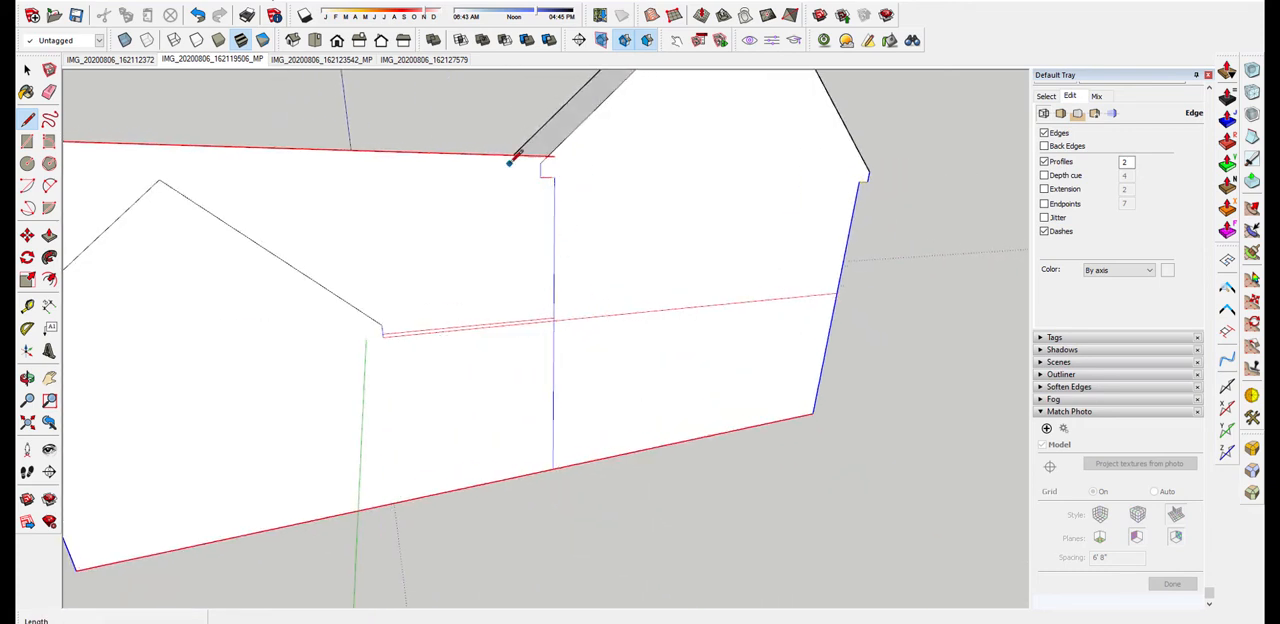
middle_click_drag(514, 157, 588, 210)
scroll(608, 225, "down", 3)
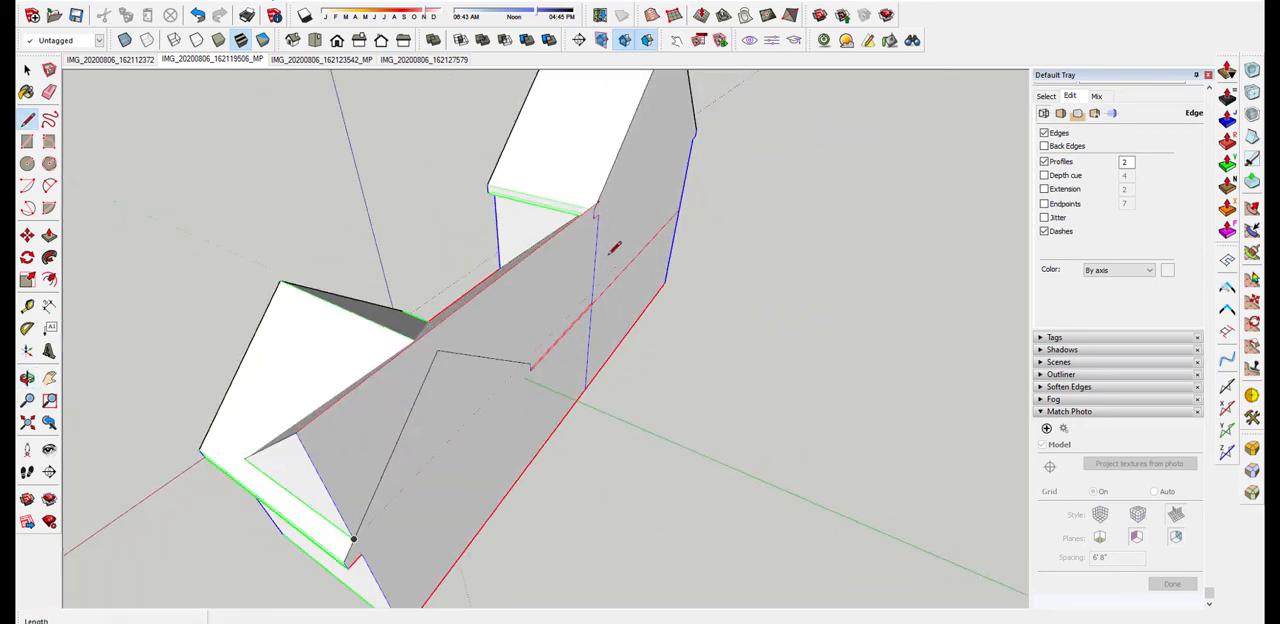
middle_click_drag(514, 361, 857, 370)
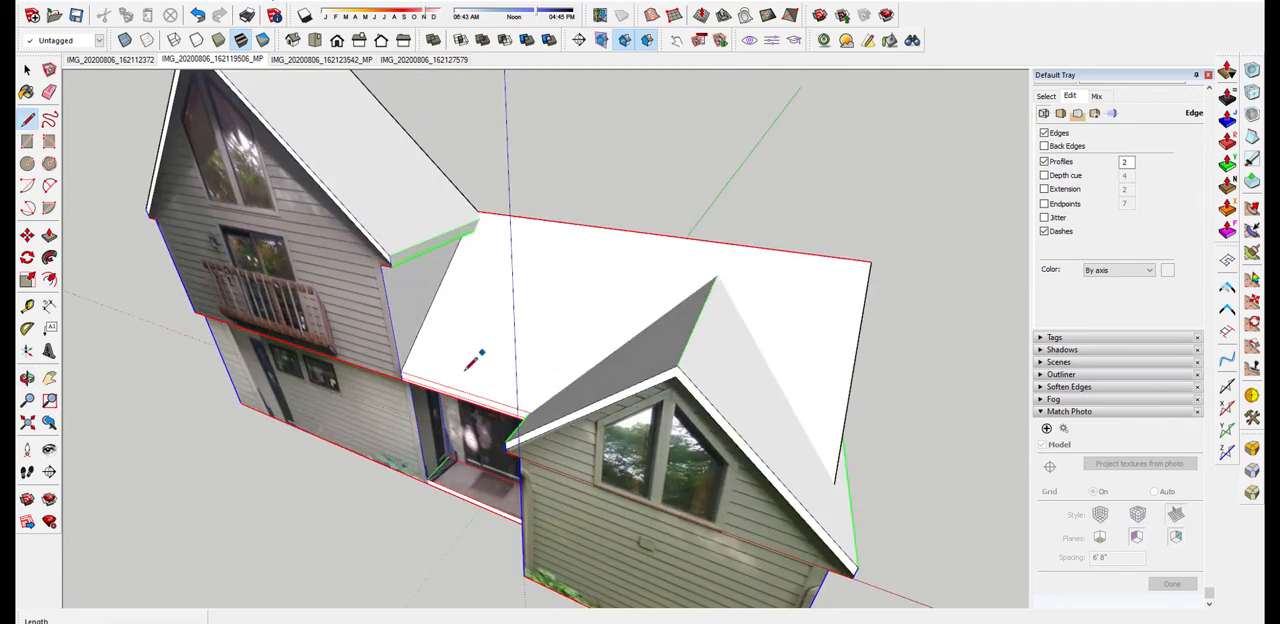
scroll(515, 250, "up", 2)
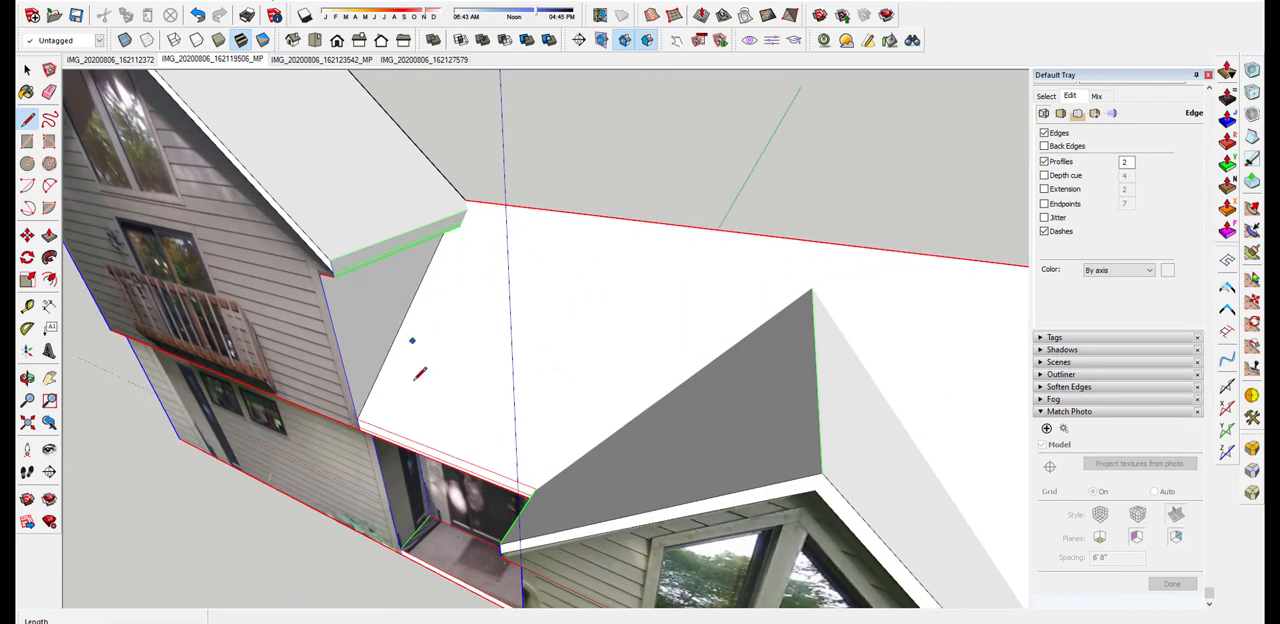
scroll(745, 263, "down", 2)
middle_click_drag(902, 395, 787, 480)
scroll(787, 480, "up", 1)
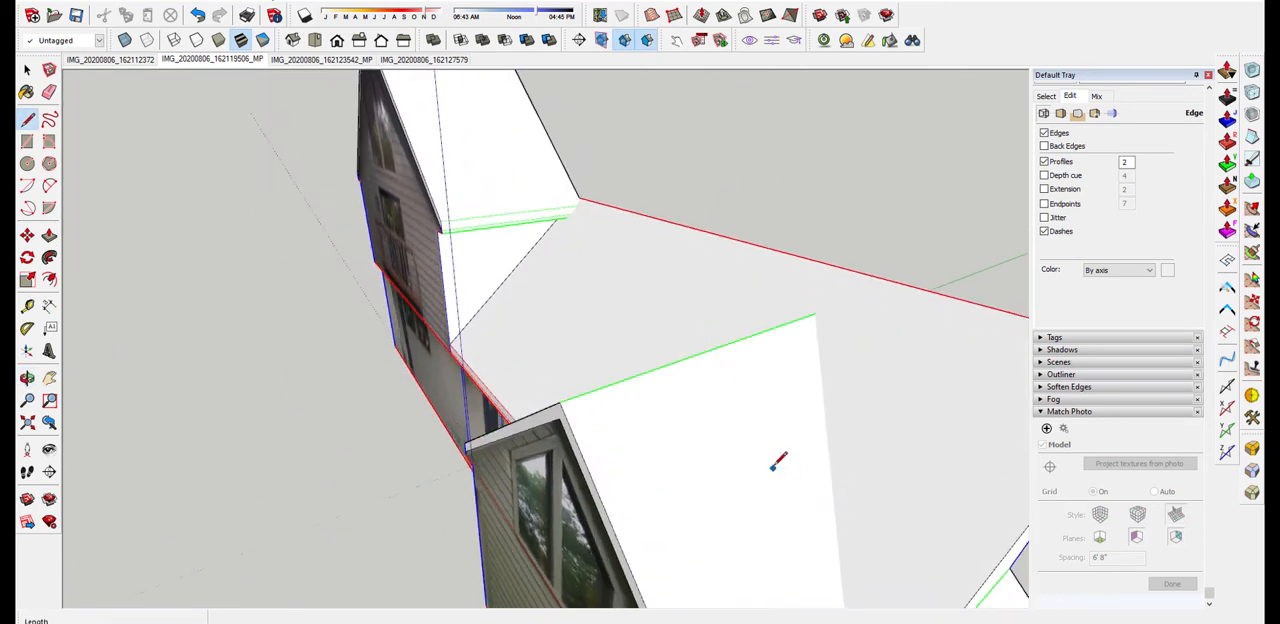
scroll(634, 323, "down", 5)
middle_click_drag(657, 329, 499, 336)
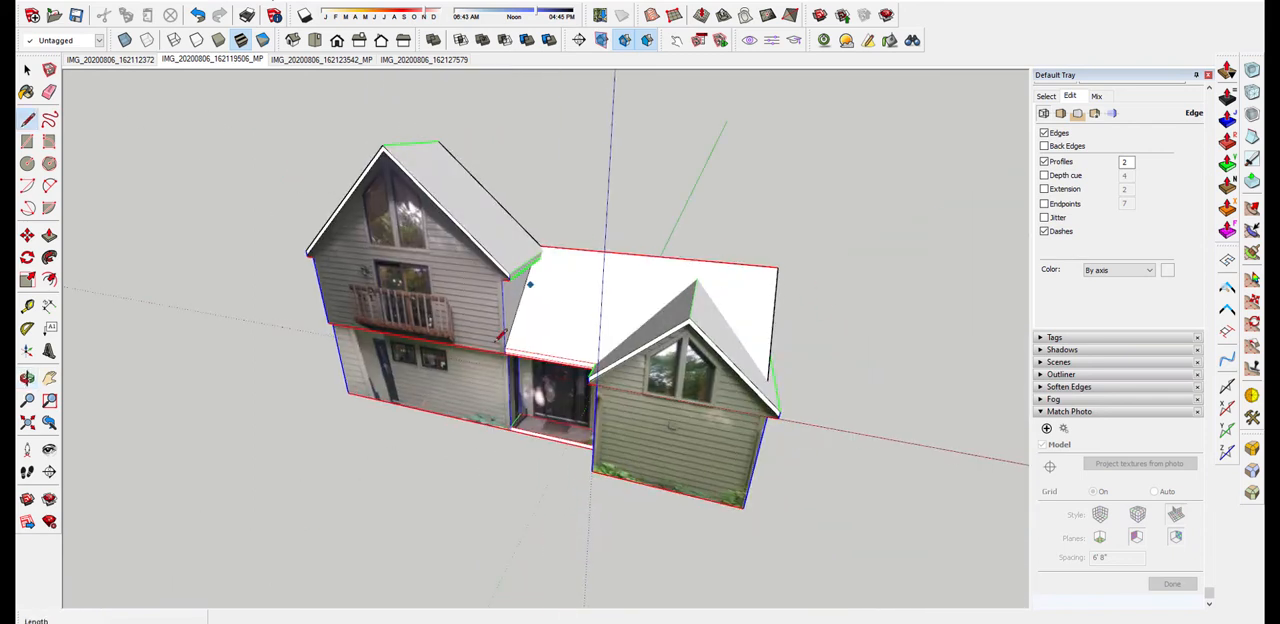
middle_click_drag(597, 305, 721, 296)
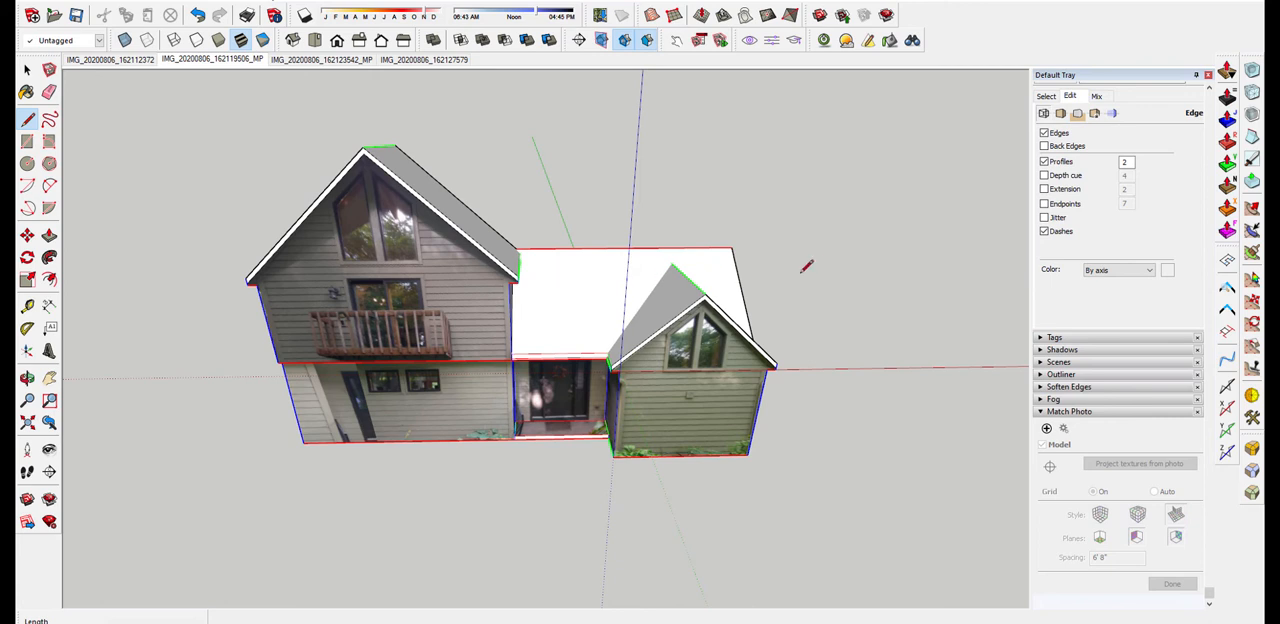
middle_click_drag(815, 273, 381, 293)
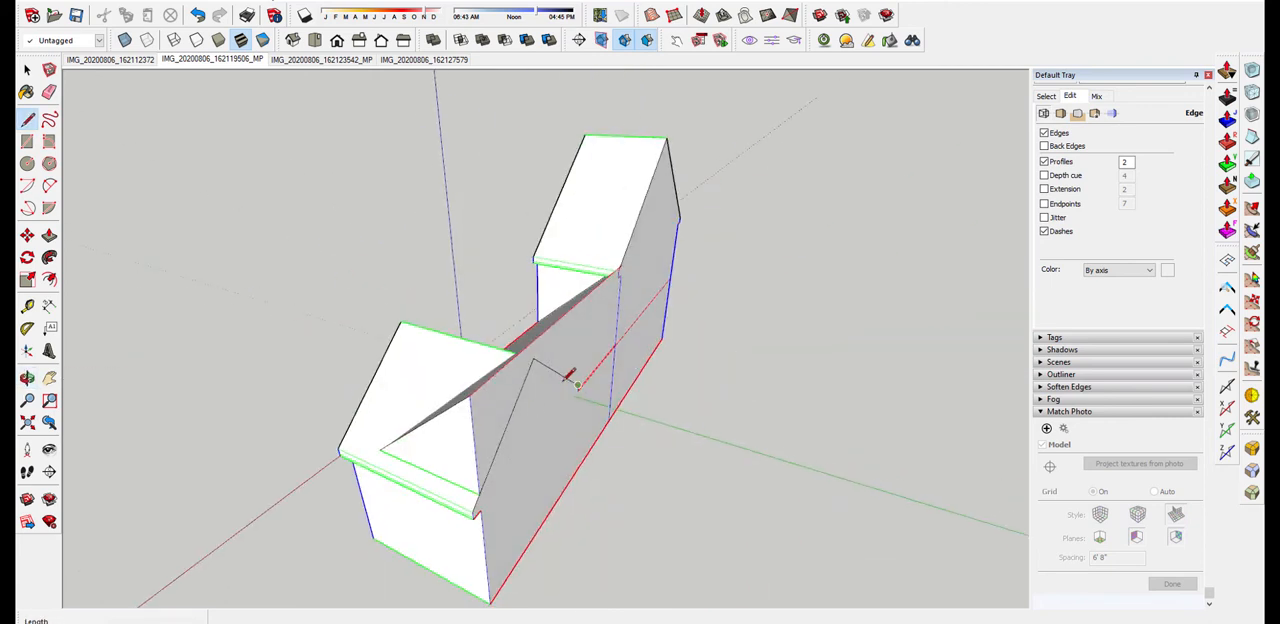
middle_click_drag(568, 374, 597, 246)
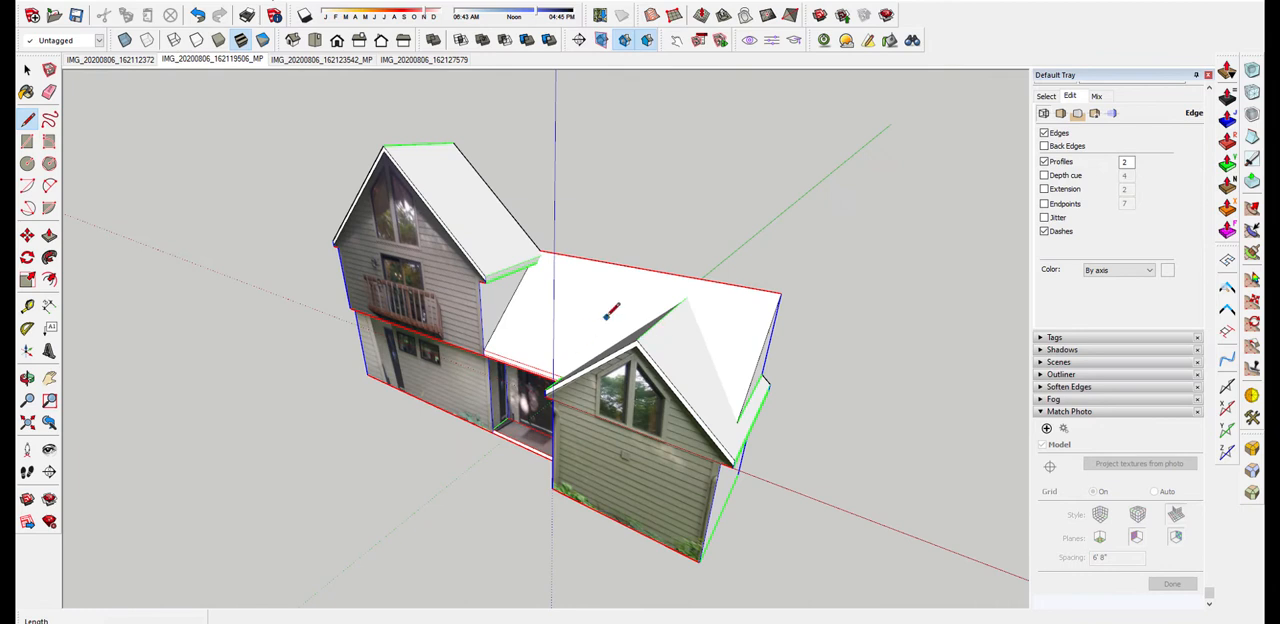
Intersect the entry roof face with the model
middle_click_drag(607, 313, 788, 297)
key("space")
left_click(545, 317)
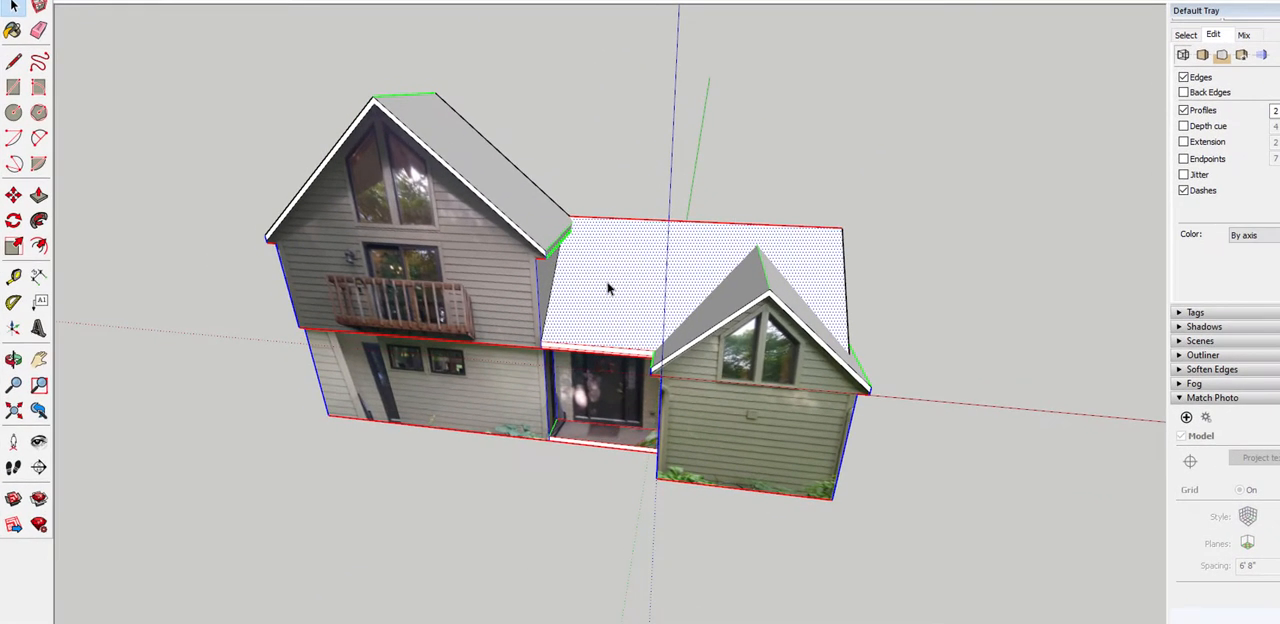
right_click(544, 316)
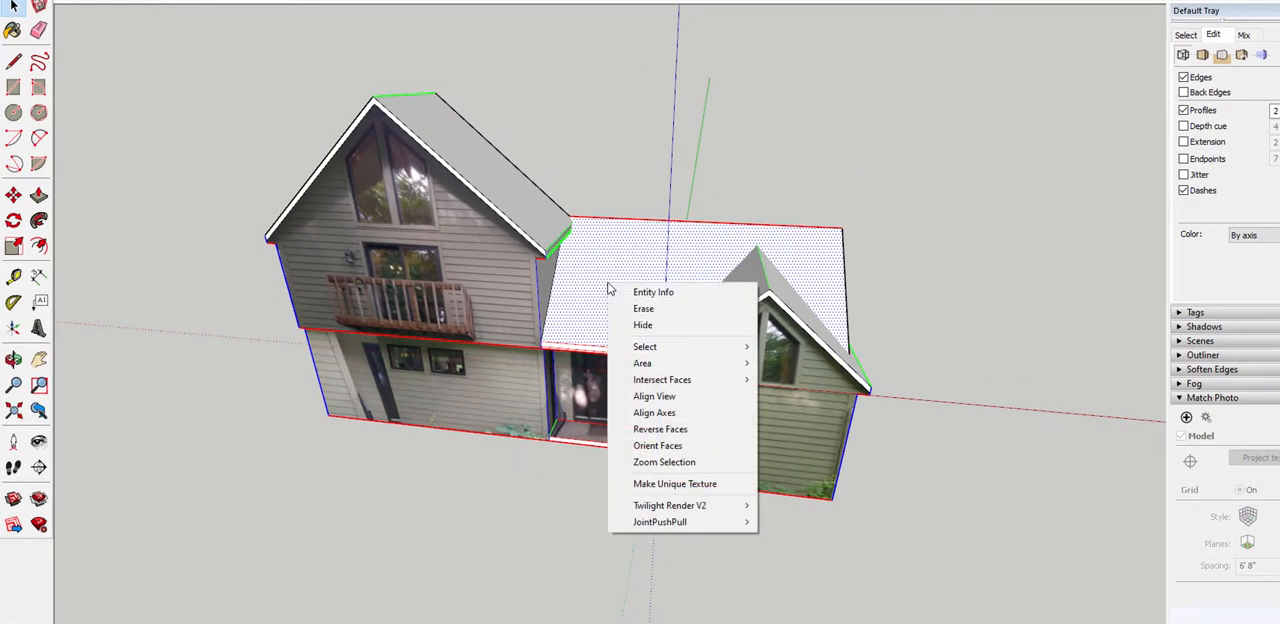
mouse_move(664, 382)
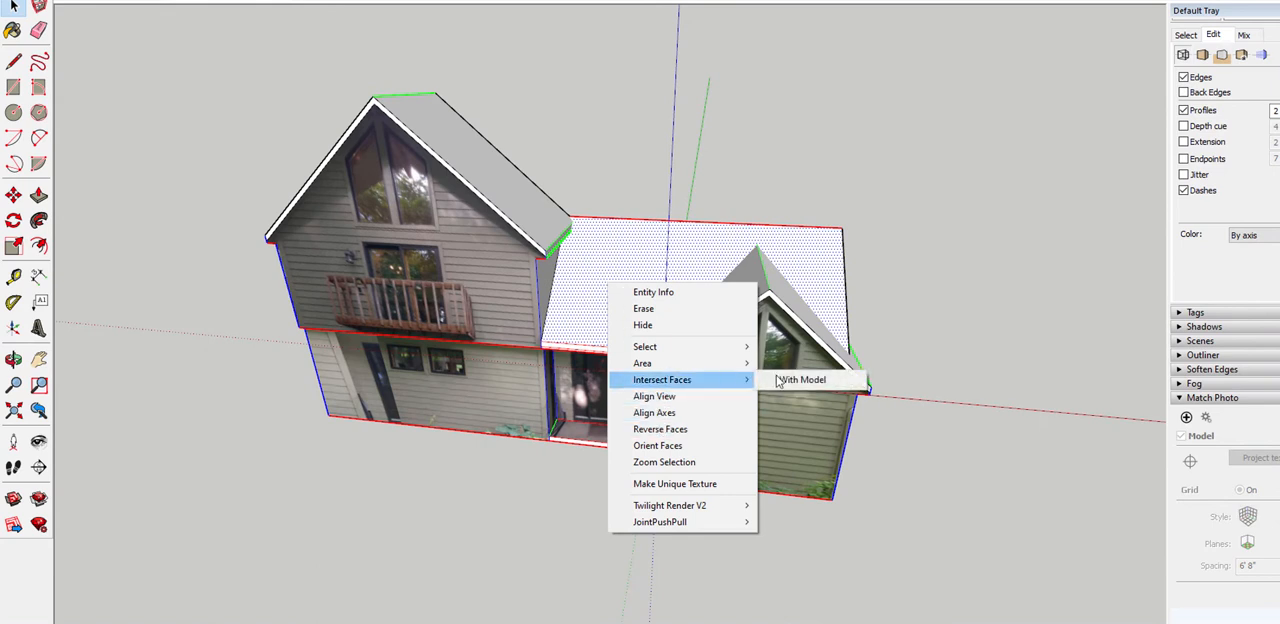
left_click(828, 385)
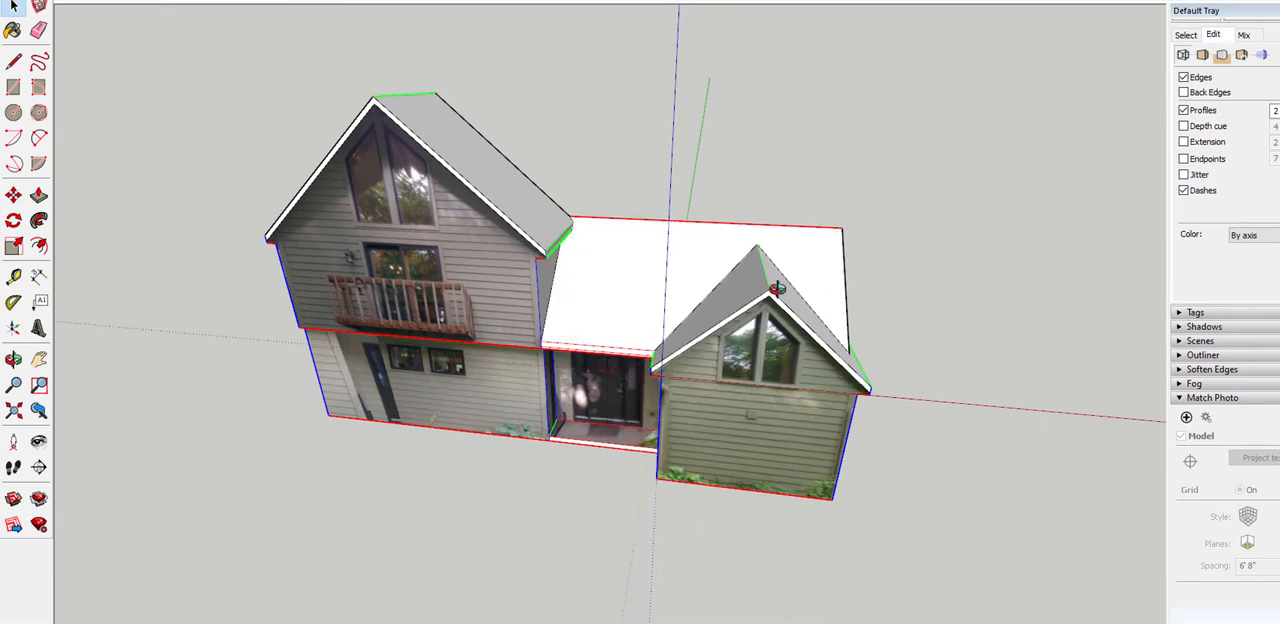
Erase the smaller gable's leftover outline and the two parallel red edges beside it from the house's rear wall
mouse_move(762, 380)
middle_mouse_down()
mouse_move(786, 377)
mouse_move(763, 360)
middle_mouse_up()
middle_click_drag(648, 306, 710, 191)
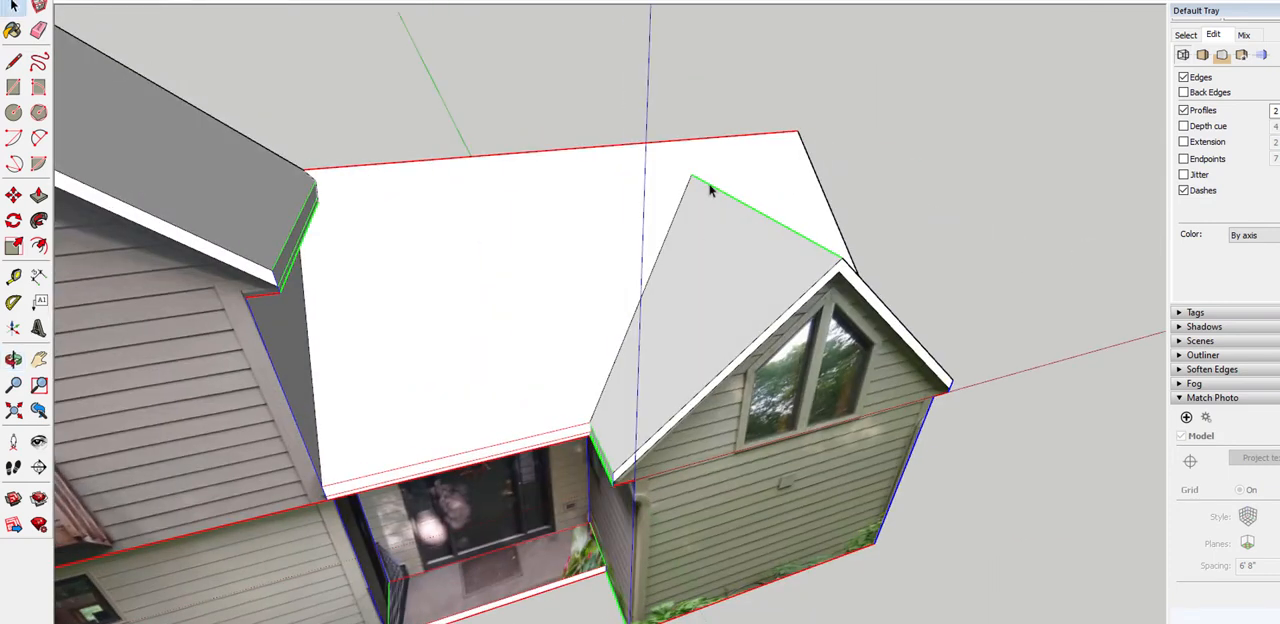
middle_click_drag(984, 234, 480, 272)
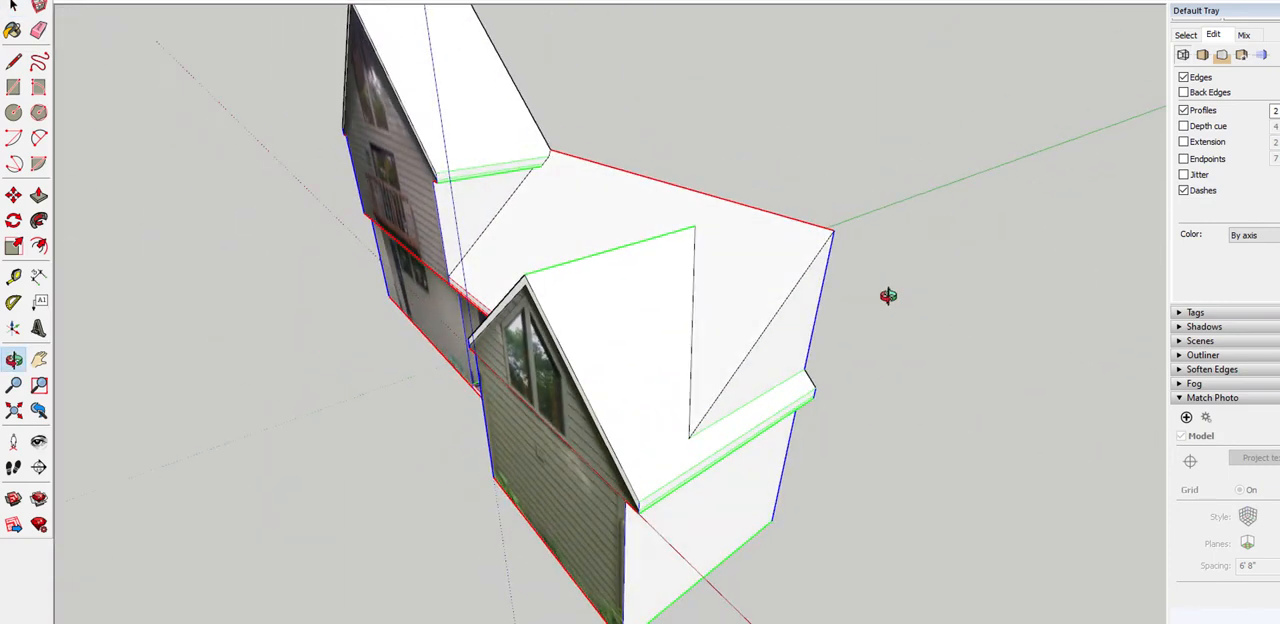
middle_click_drag(886, 292, 562, 320)
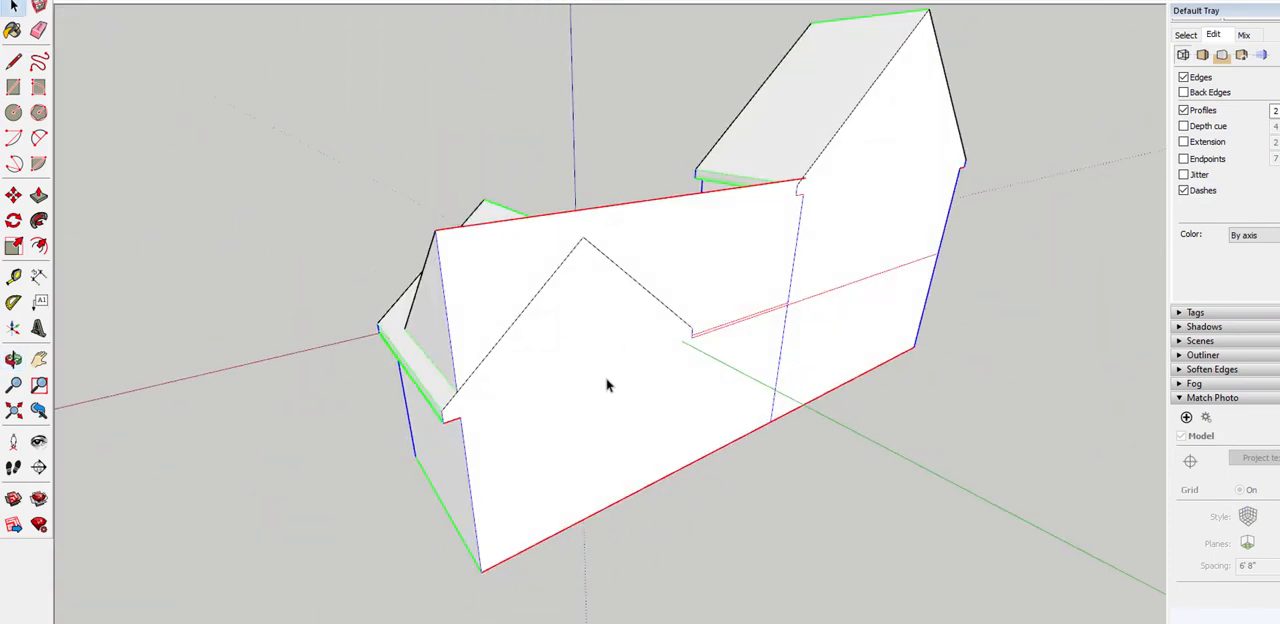
key("e")
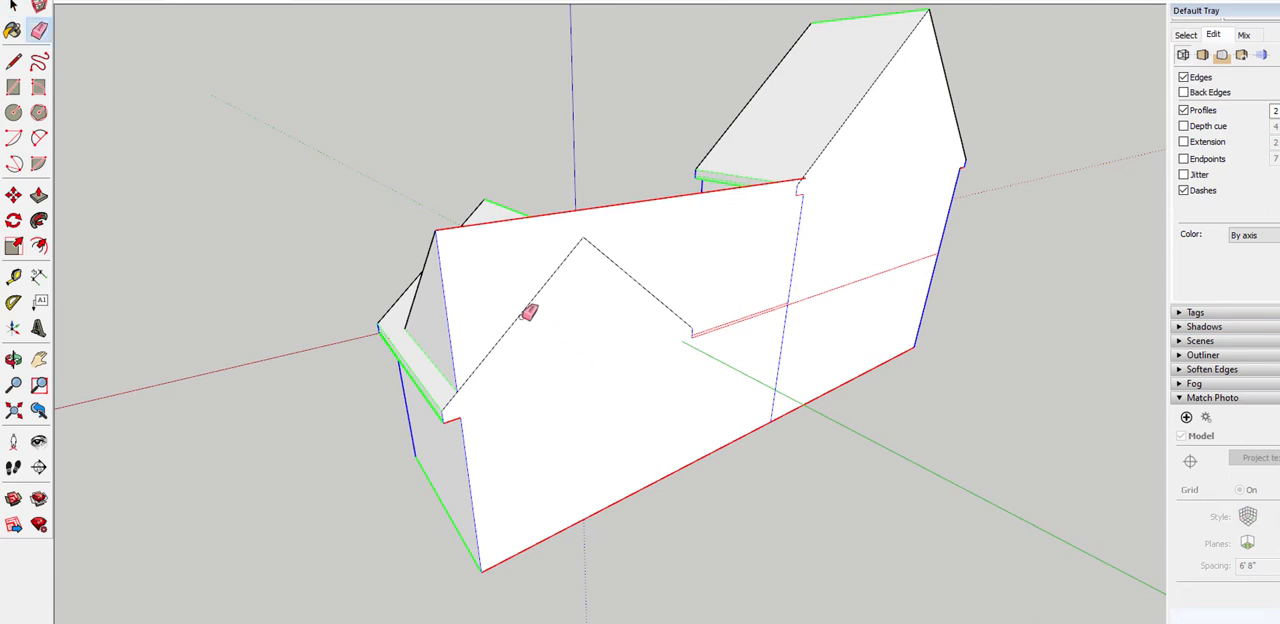
mouse_move(528, 306)
left_mouse_down()
mouse_move(555, 268)
mouse_move(603, 268)
left_mouse_up()
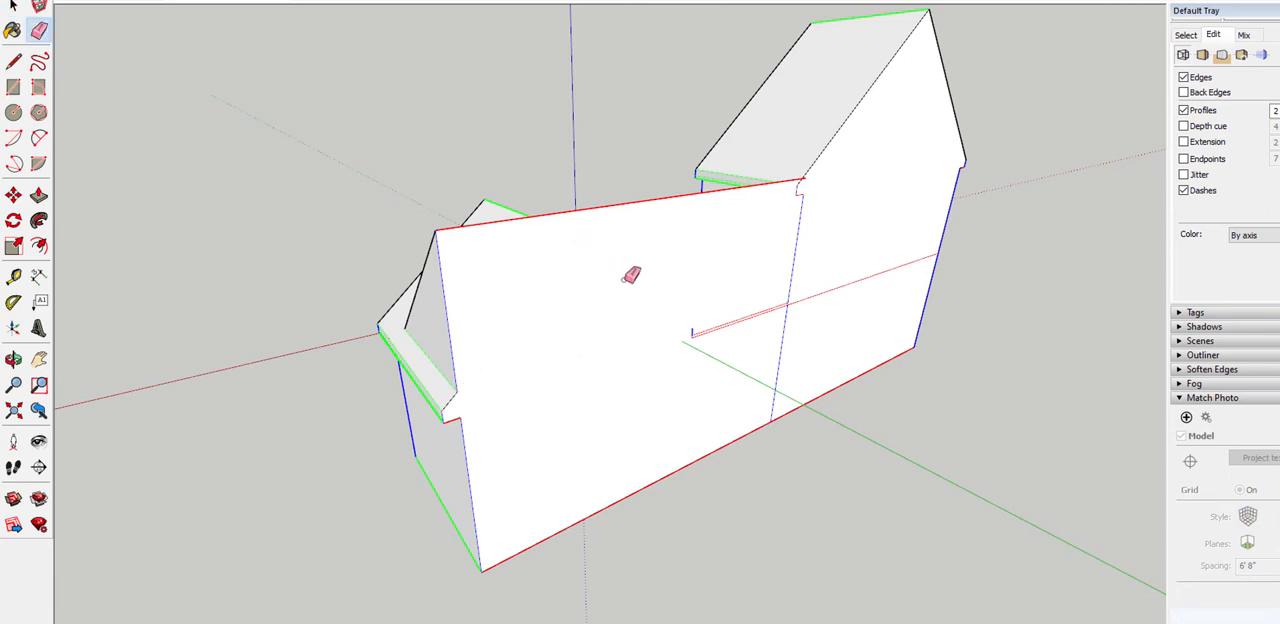
left_click_drag(690, 331, 706, 342)
left_click(696, 332)
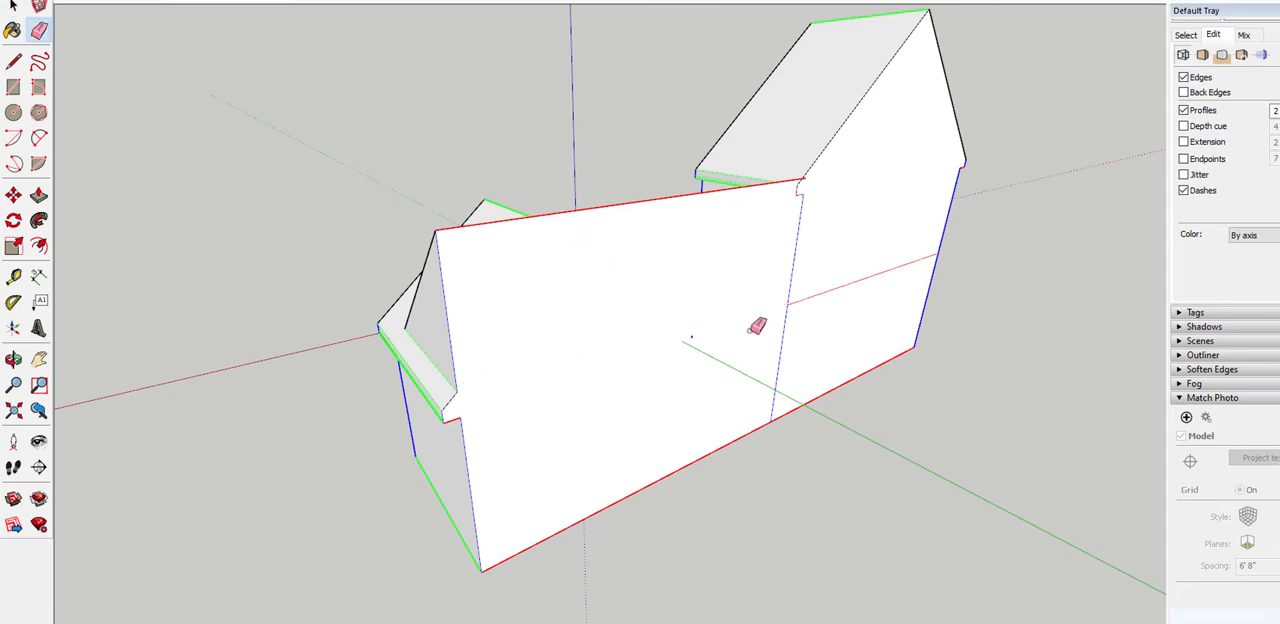
Erase the vertical seam and the taller gable's short leftover eave edges from the rear wall
left_click_drag(788, 320, 699, 347)
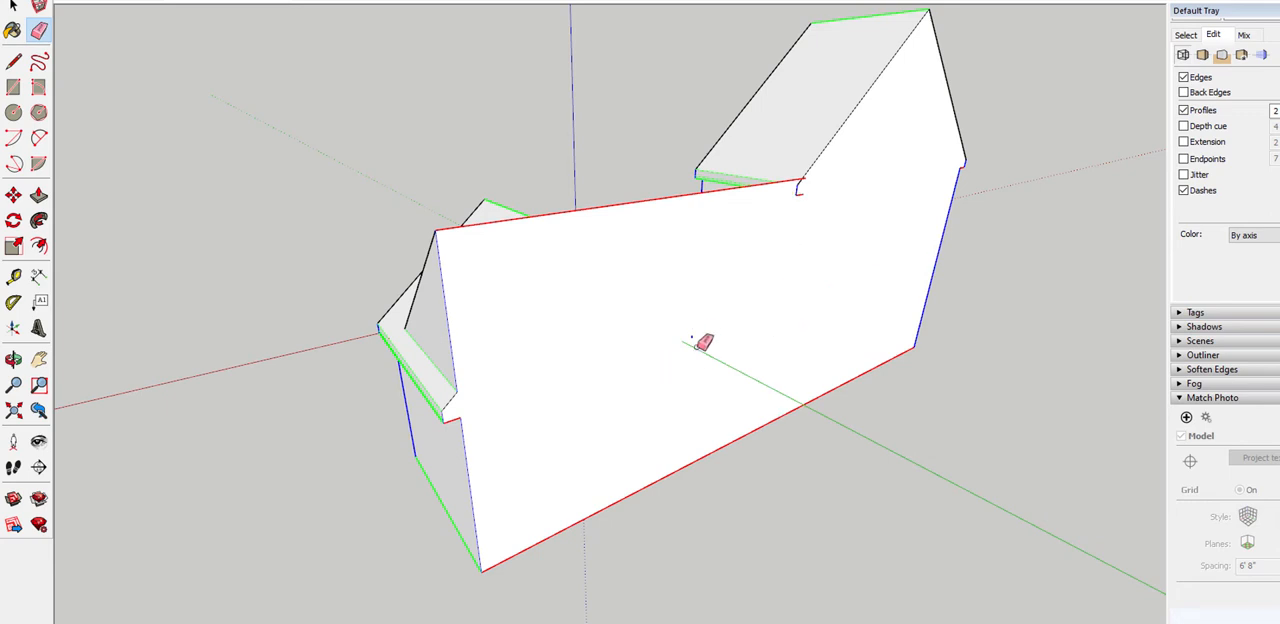
scroll(805, 190, "up", 4)
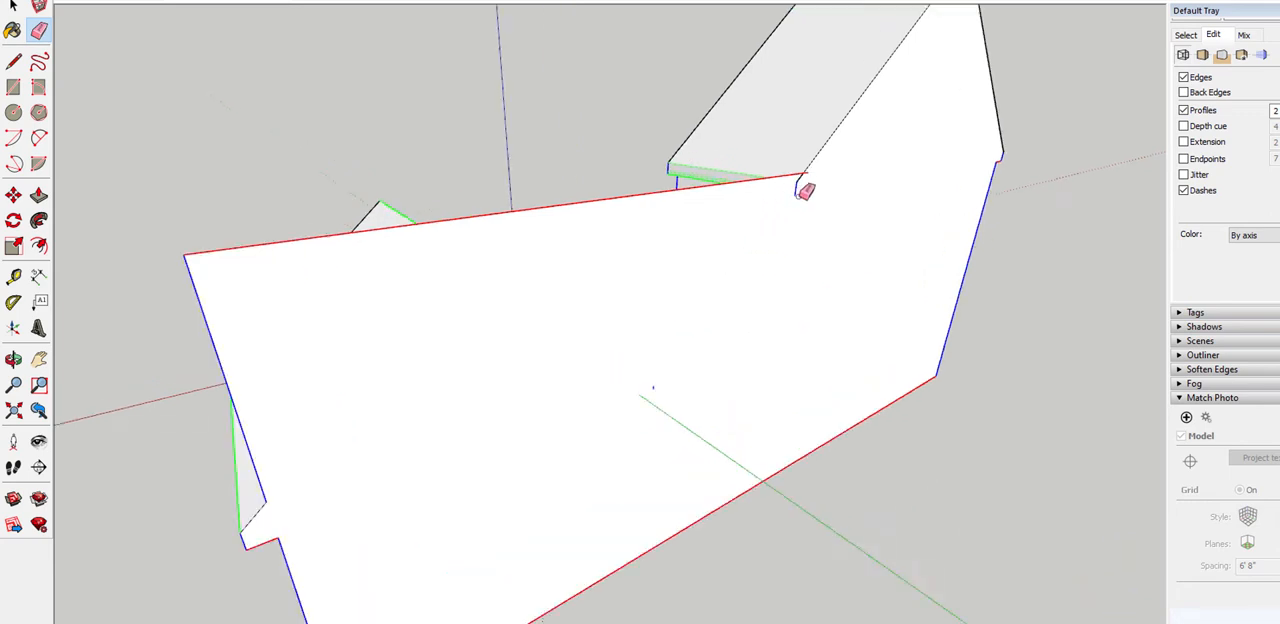
scroll(805, 163, "up", 3)
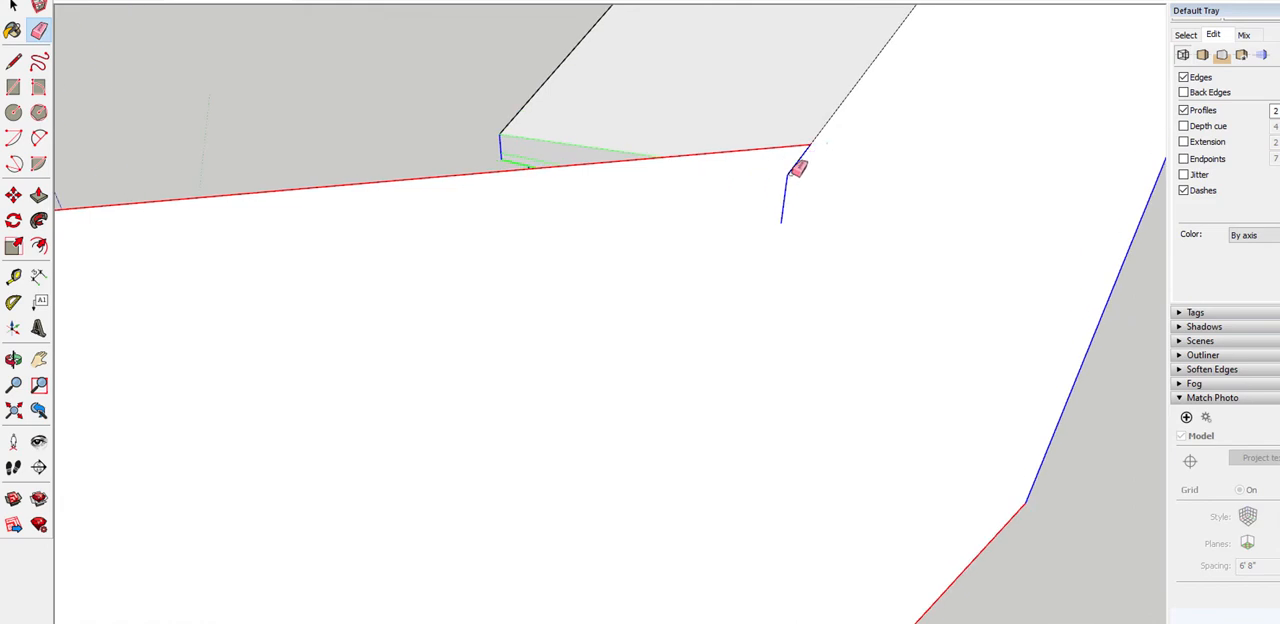
left_click(785, 210)
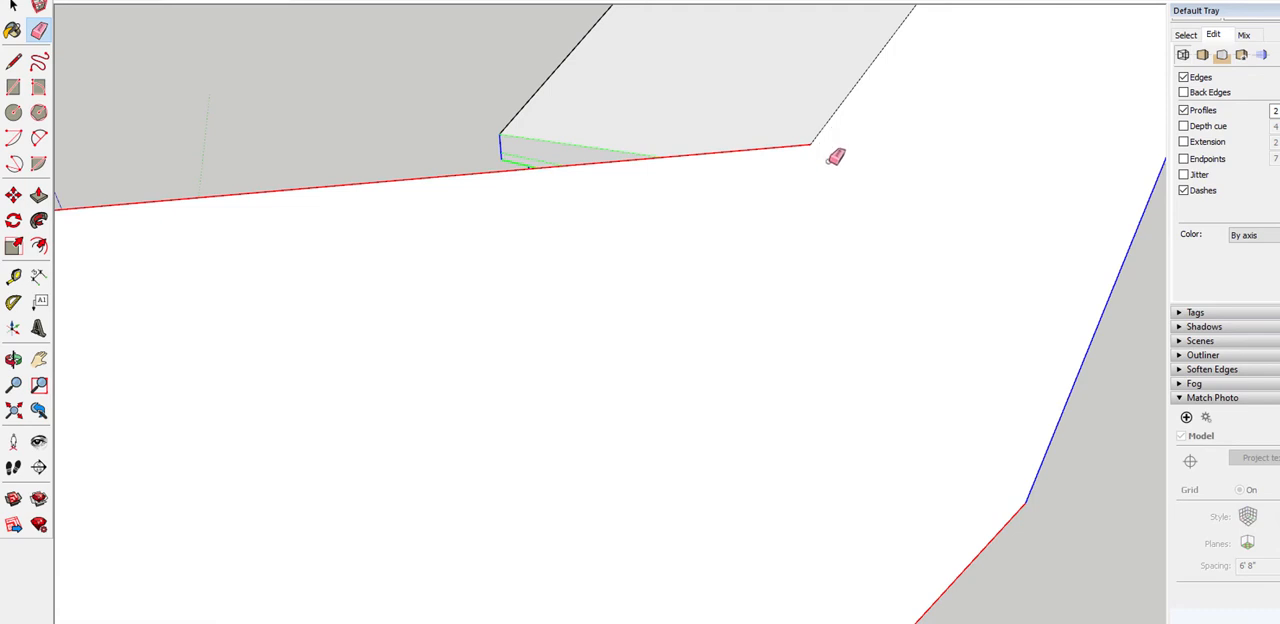
scroll(805, 160, "down", 5)
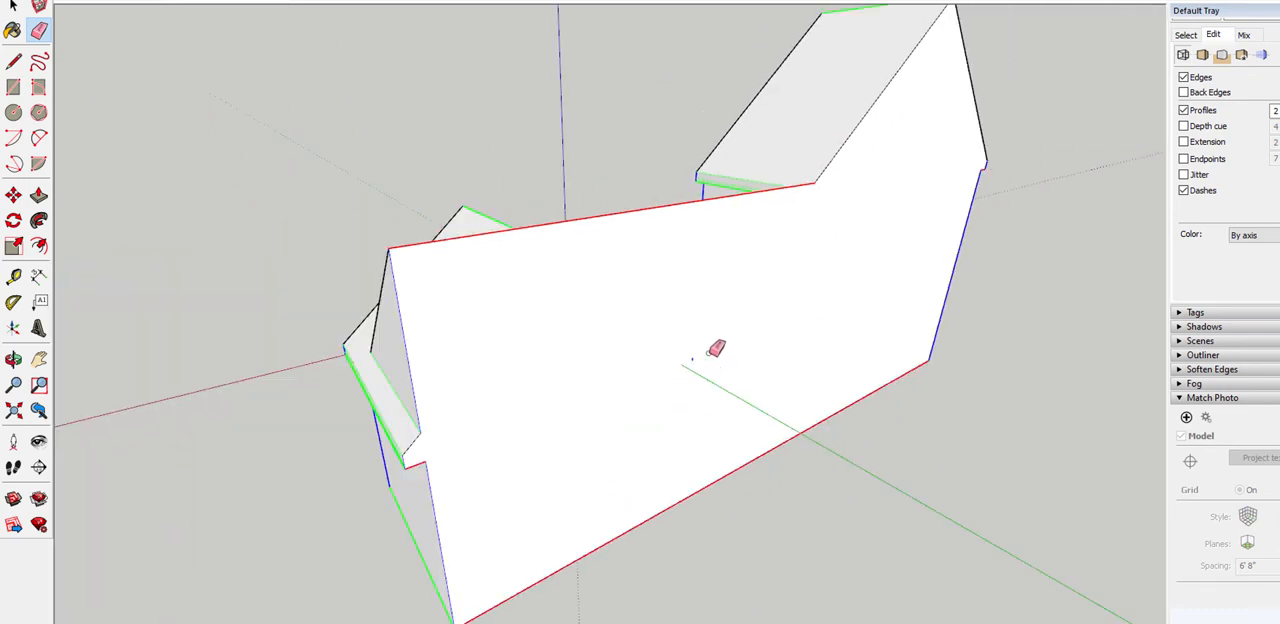
Examine the entry roof between the two gables from the front, above, low in front and the side
scroll(703, 361, "down", 3)
mouse_move(651, 423)
middle_mouse_down()
mouse_move(1249, 366)
mouse_move(1109, 354)
mouse_move(1232, 178)
mouse_move(923, 109)
mouse_move(837, 143)
mouse_move(847, 149)
middle_mouse_up()
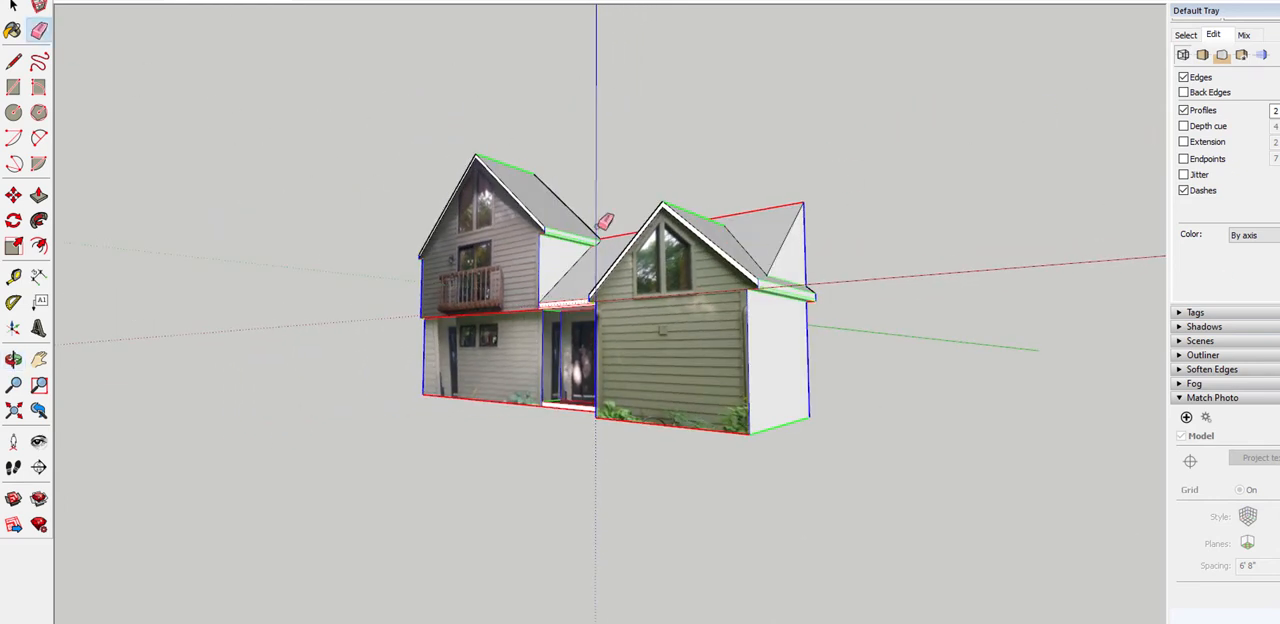
middle_click_drag(600, 228, 958, 345)
scroll(609, 158, "down", 2)
middle_click_drag(710, 174, 337, 260)
mouse_move(700, 240)
middle_mouse_down()
mouse_move(1190, 417)
mouse_move(723, 200)
mouse_move(429, 143)
mouse_move(998, 242)
mouse_move(937, 271)
mouse_move(606, 270)
middle_mouse_up()
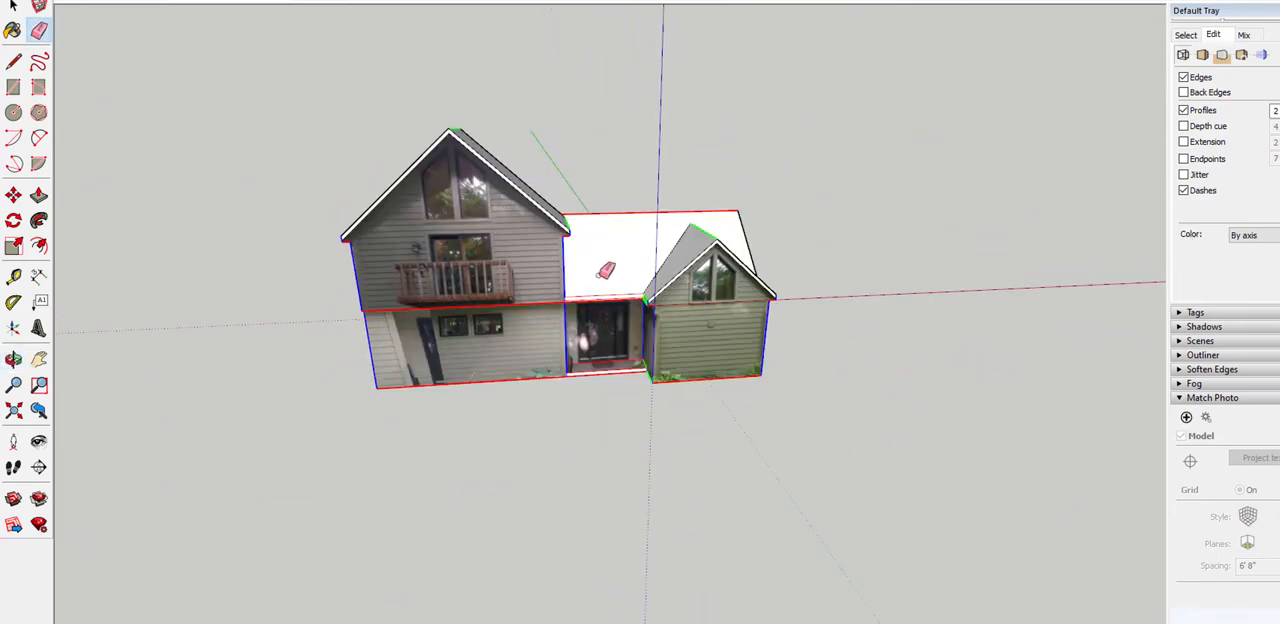
mouse_move(640, 149)
middle_mouse_down()
mouse_move(806, 204)
mouse_move(989, 86)
mouse_move(1120, 60)
middle_mouse_up()
scroll(708, 346, "up", 6)
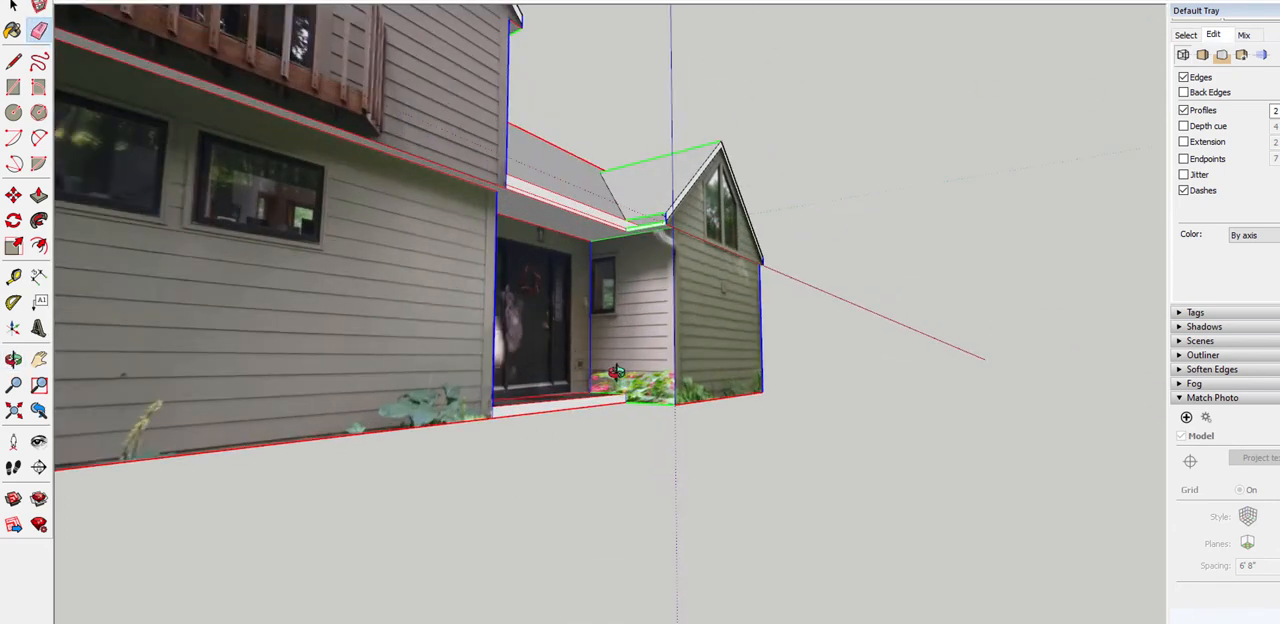
middle_click_drag(630, 357, 484, 488)
scroll(606, 349, "down", 2)
scroll(615, 325, "up", 2)
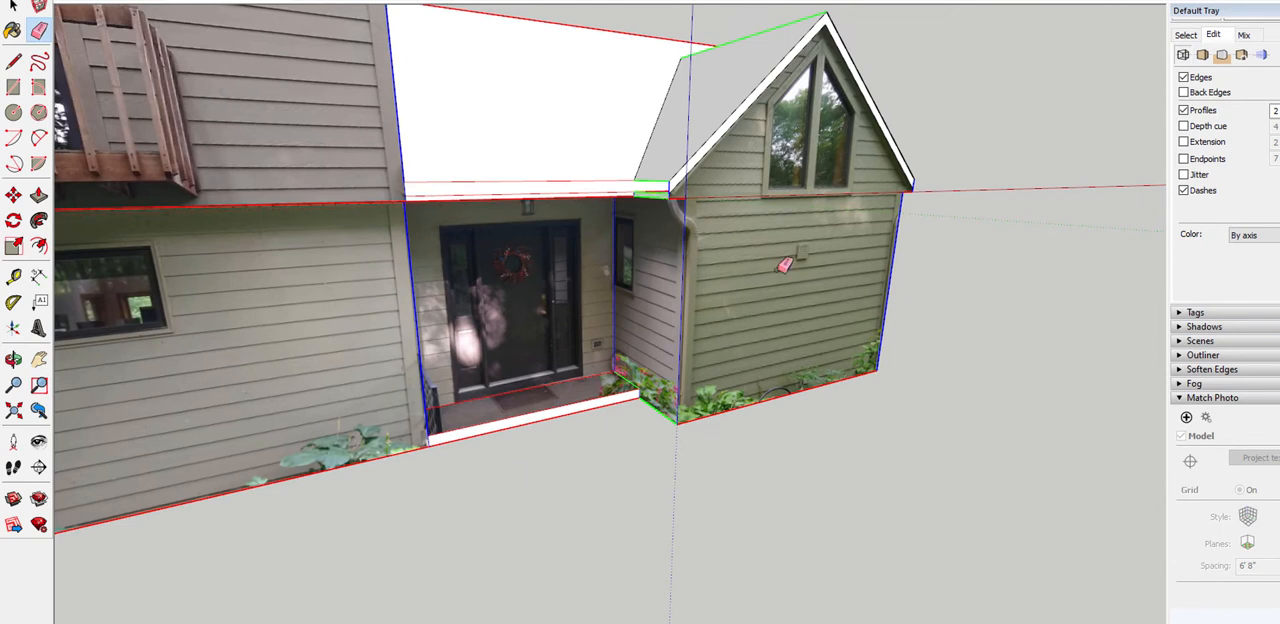
scroll(786, 265, "down", 5)
mouse_move(903, 251)
middle_mouse_down()
mouse_move(109, 274)
mouse_move(608, 251)
mouse_move(430, 237)
mouse_move(446, 229)
mouse_move(980, 363)
middle_mouse_up()
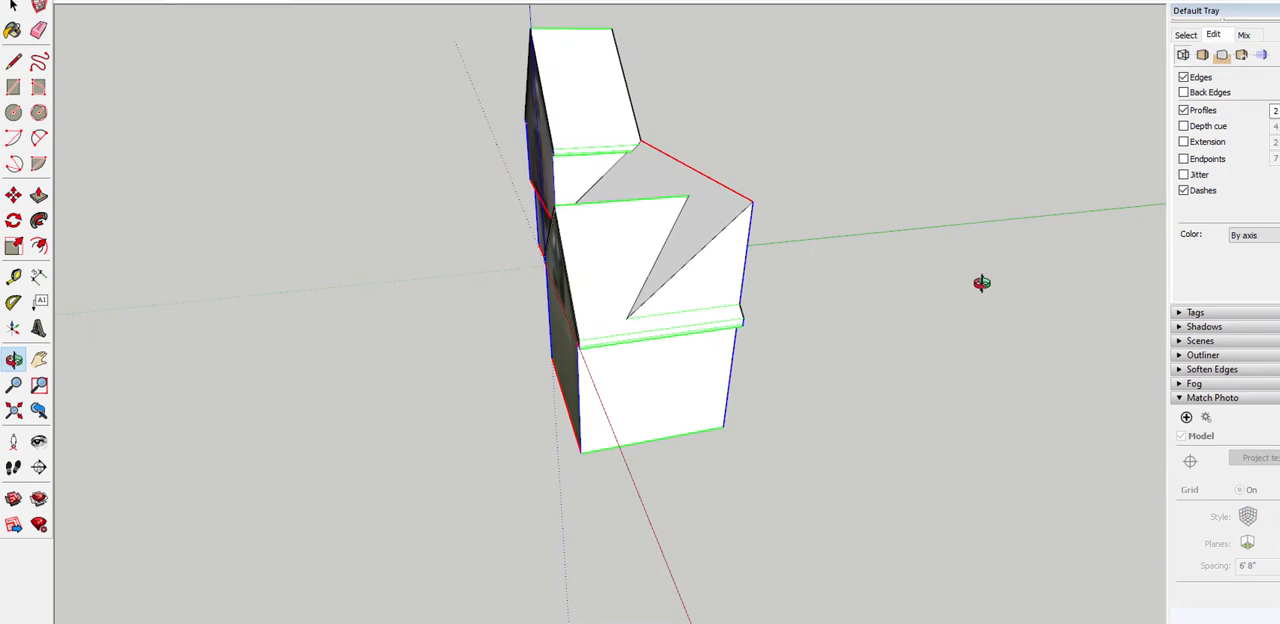
mouse_move(567, 256)
middle_mouse_down()
mouse_move(800, 177)
mouse_move(937, 177)
mouse_move(795, 136)
middle_mouse_up()
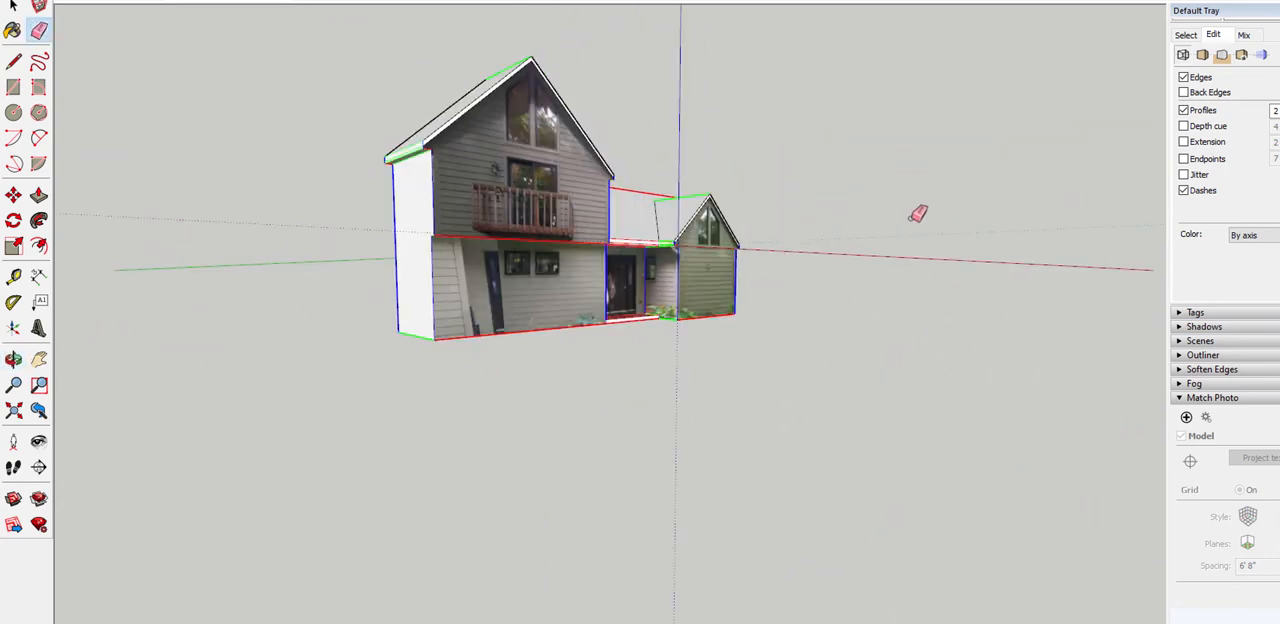
Review the photo-textured gable fronts and the recessed entrance from several front angles and distances
scroll(908, 262, "up", 3)
middle_click_drag(757, 277, 585, 305)
scroll(583, 260, "up", 3)
scroll(757, 240, "down", 3)
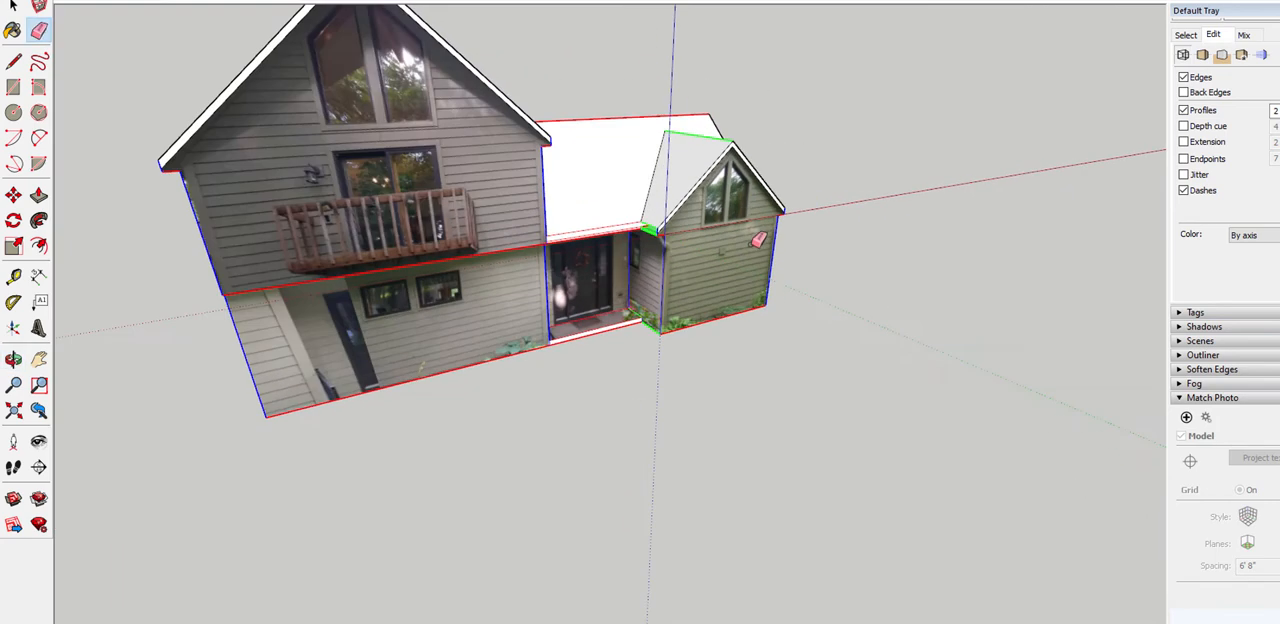
middle_click_drag(595, 126, 557, 141)
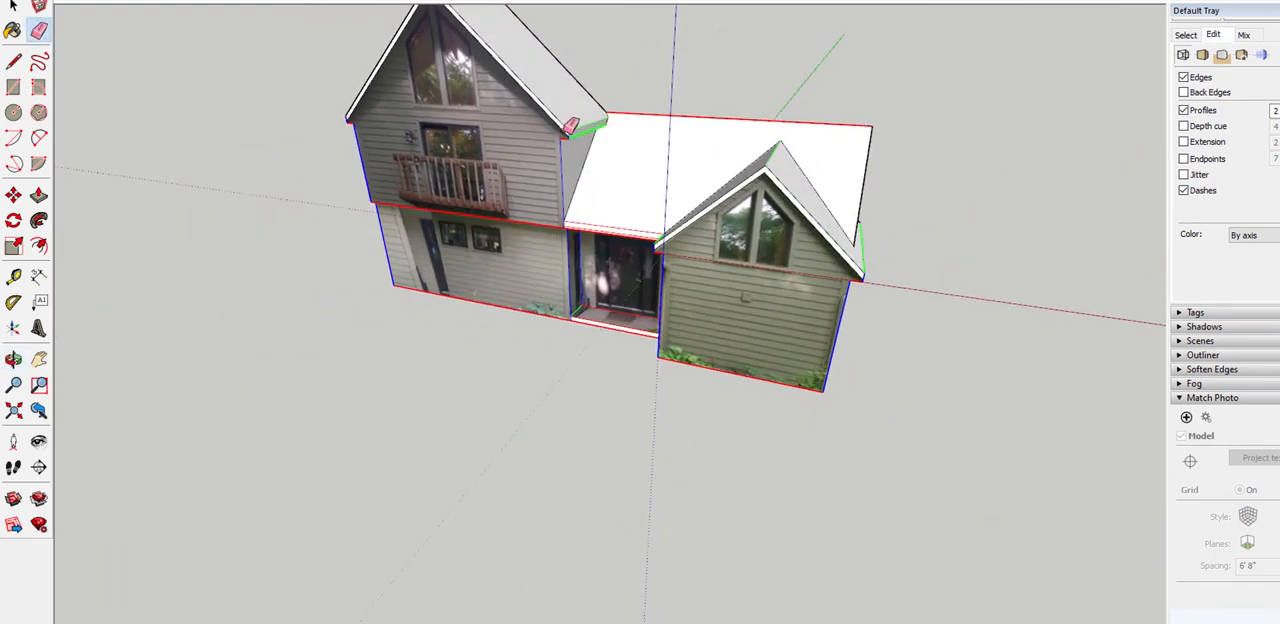
middle_click_drag(646, 182, 795, 134)
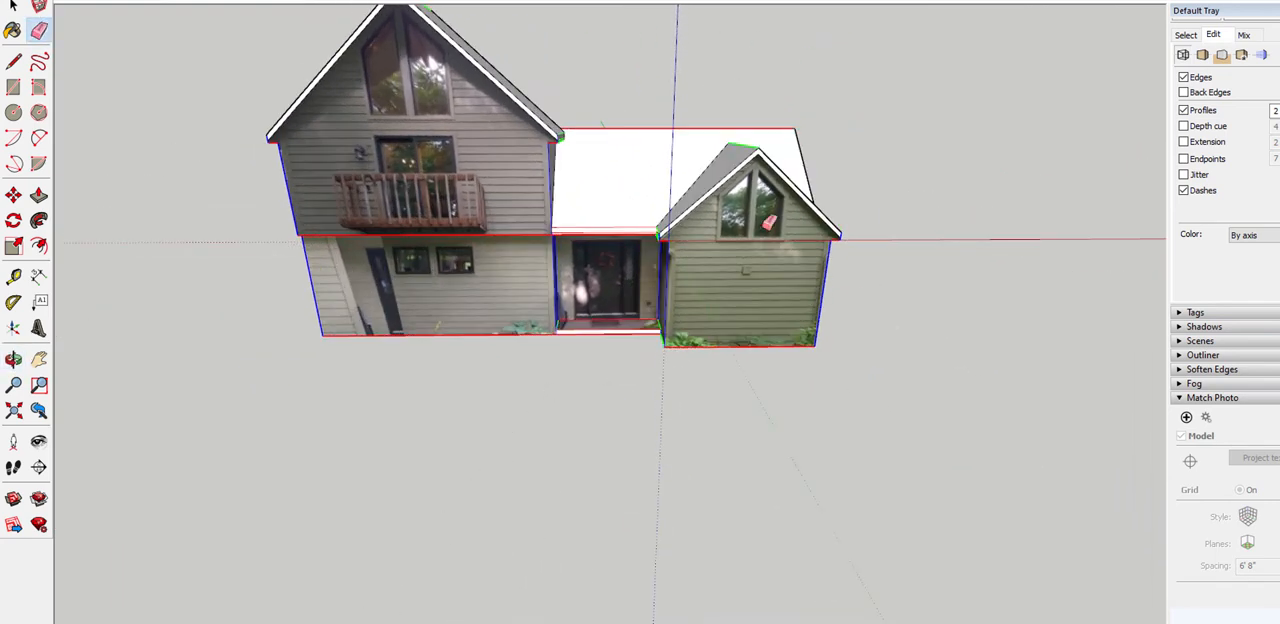
scroll(768, 222, "up", 2)
scroll(768, 222, "down", 5)
middle_click_drag(768, 222, 675, 208)
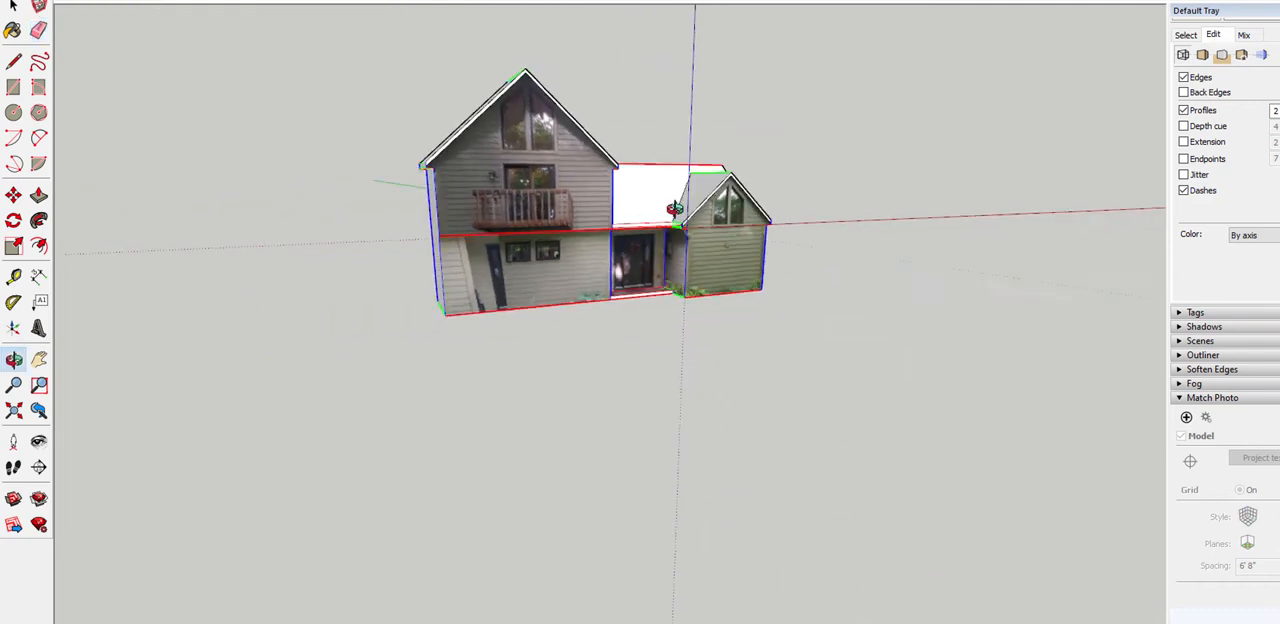
scroll(675, 208, "up", 4)
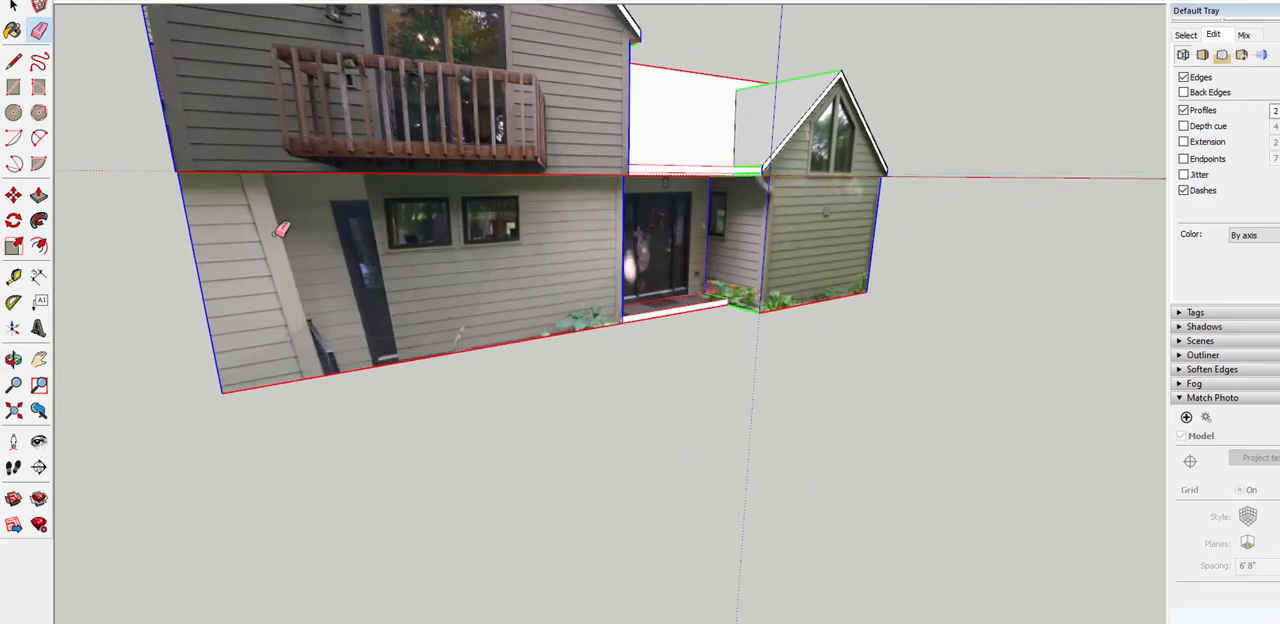
scroll(393, 227, "down", 3)
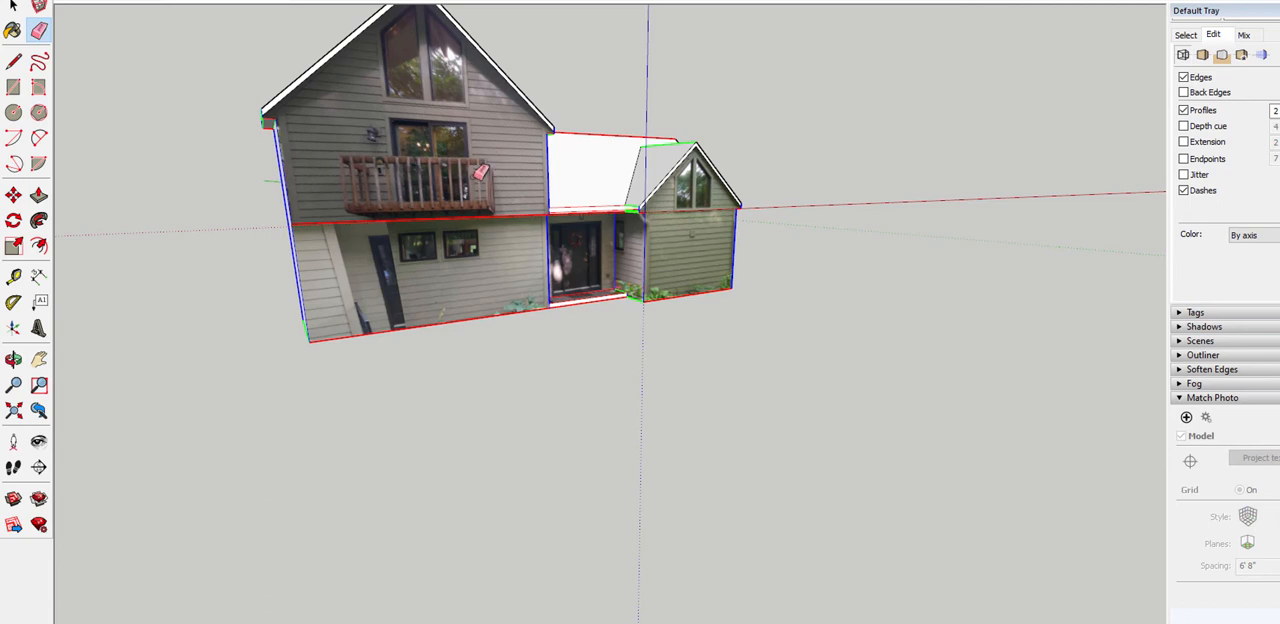
scroll(481, 172, "up", 4)
scroll(425, 178, "down", 5)
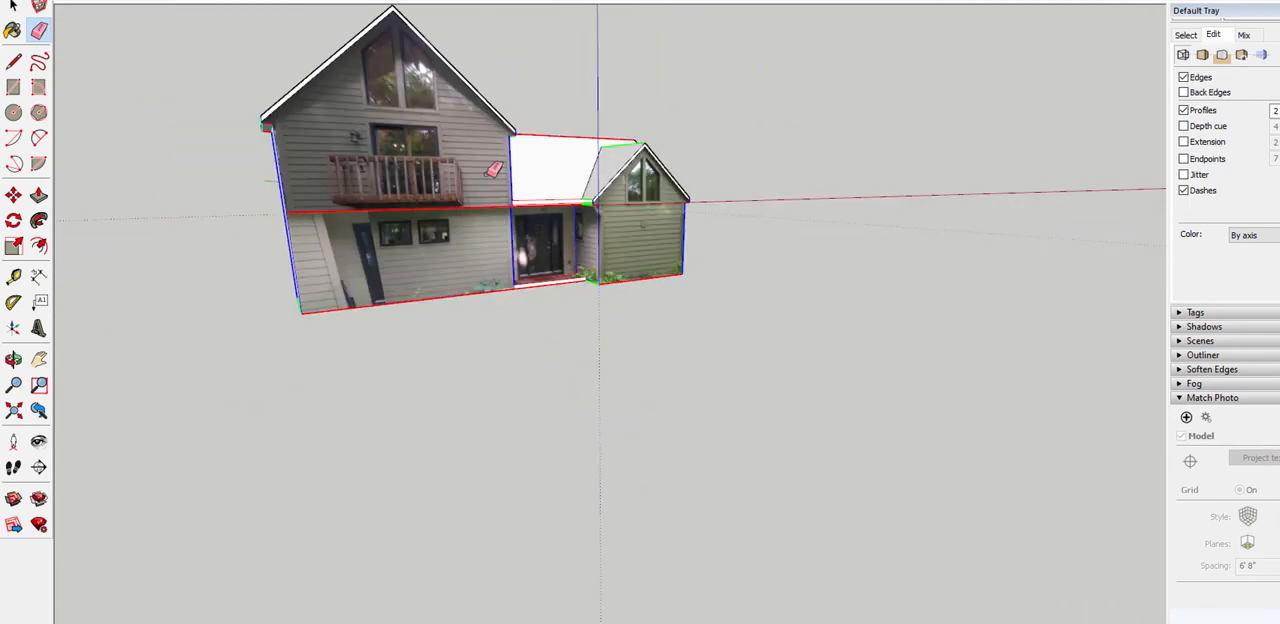
Examine where the entry roof and its fascia meet the smaller gable's eave, selecting the roof face and the fascia face to check their extents
scroll(576, 172, "up", 6)
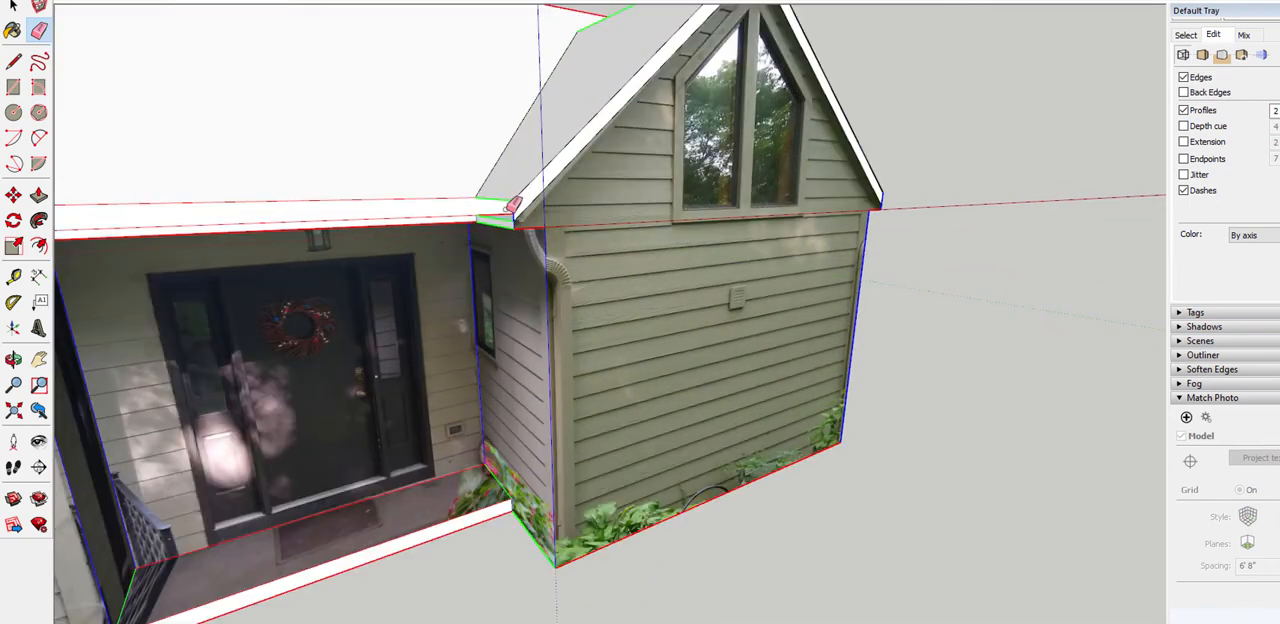
mouse_move(597, 262)
middle_mouse_down()
mouse_move(525, 229)
mouse_move(692, 284)
middle_mouse_up()
scroll(590, 214, "up", 5)
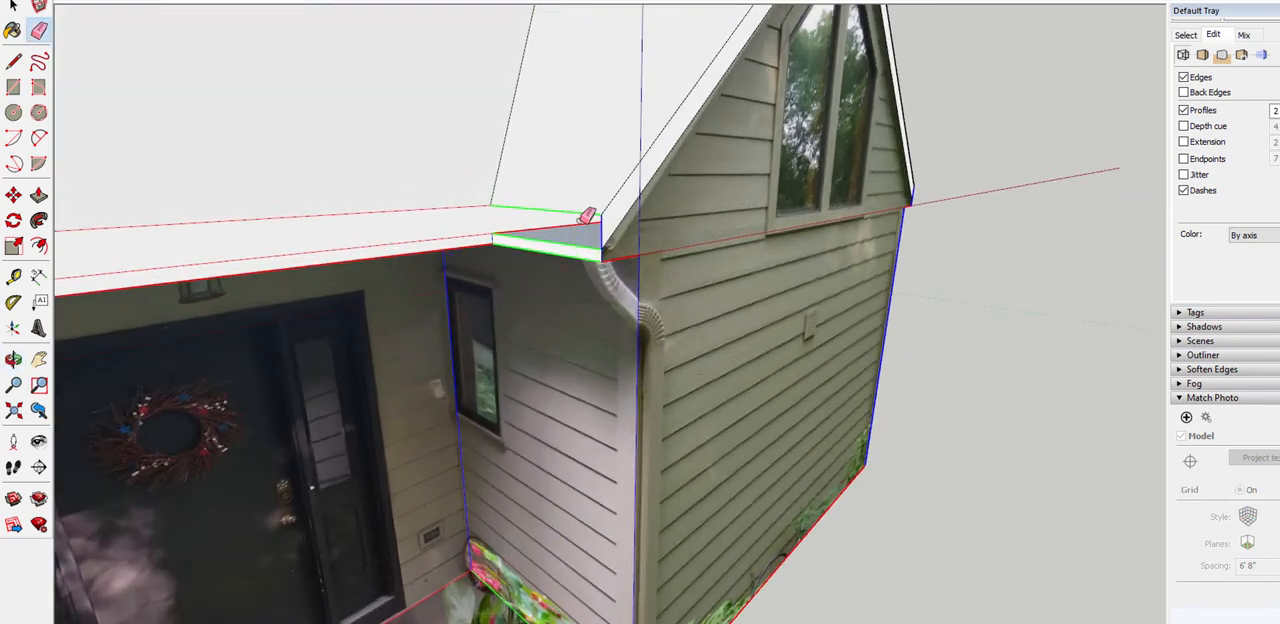
middle_click_drag(578, 119, 567, 170)
scroll(441, 150, "down", 3)
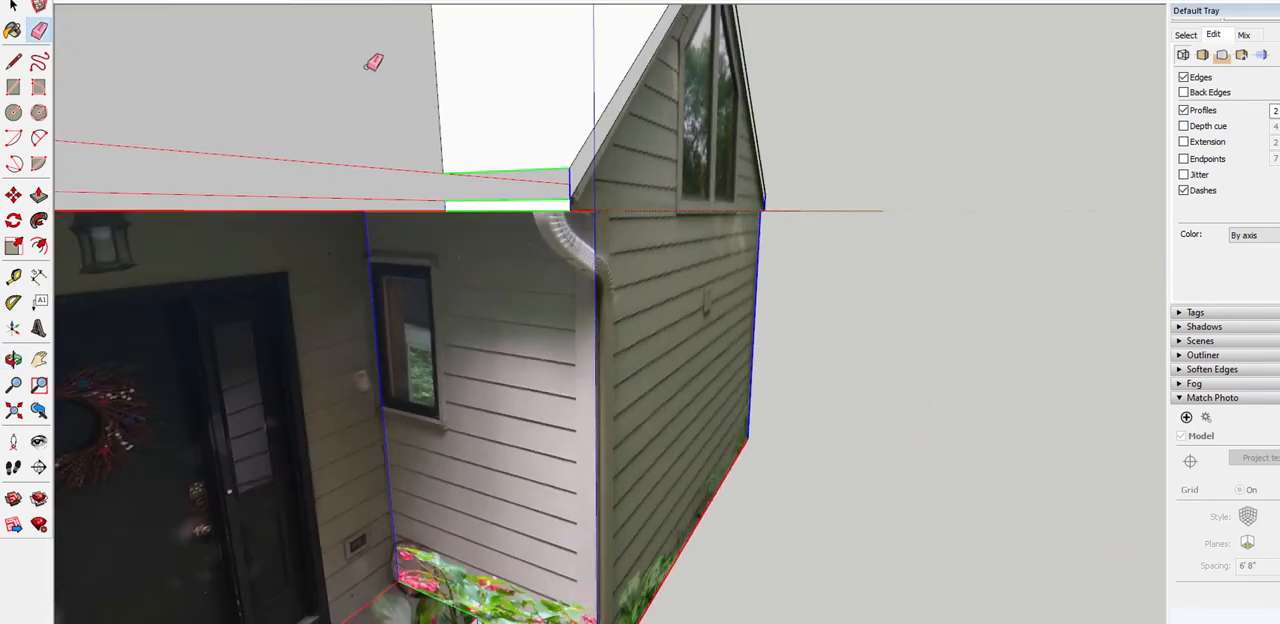
key("space")
left_click(382, 112)
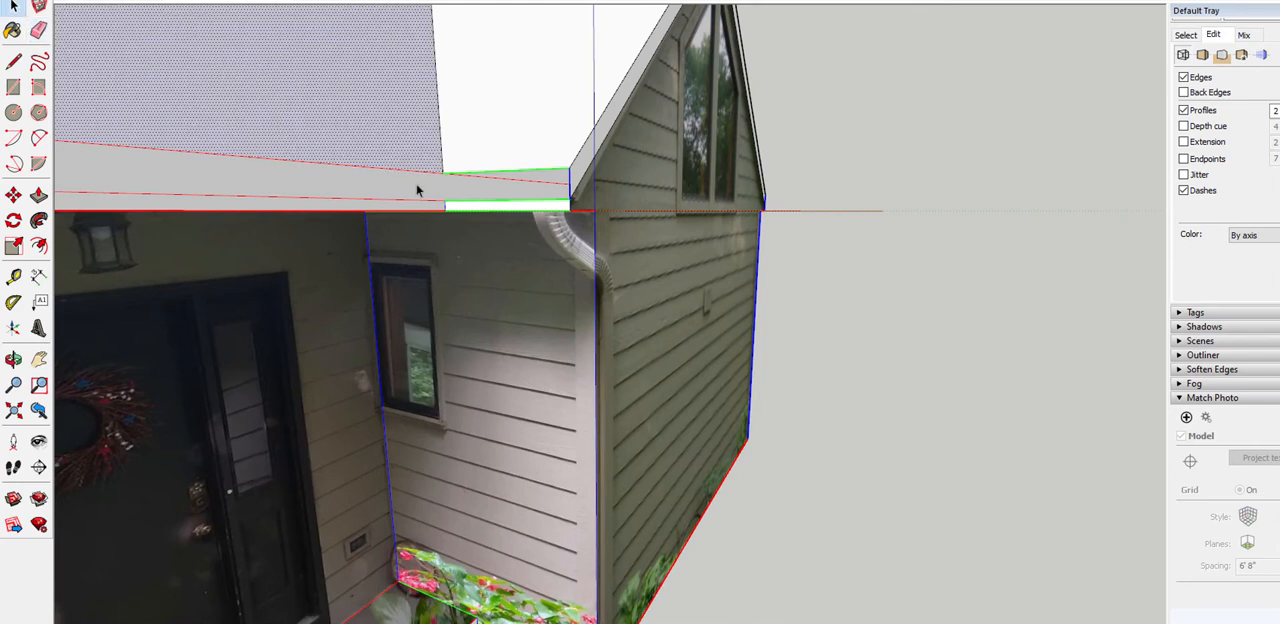
left_click(416, 183)
scroll(470, 166, "up", 5)
mouse_move(470, 166)
middle_mouse_down()
mouse_move(493, 197)
mouse_move(434, 216)
middle_mouse_up()
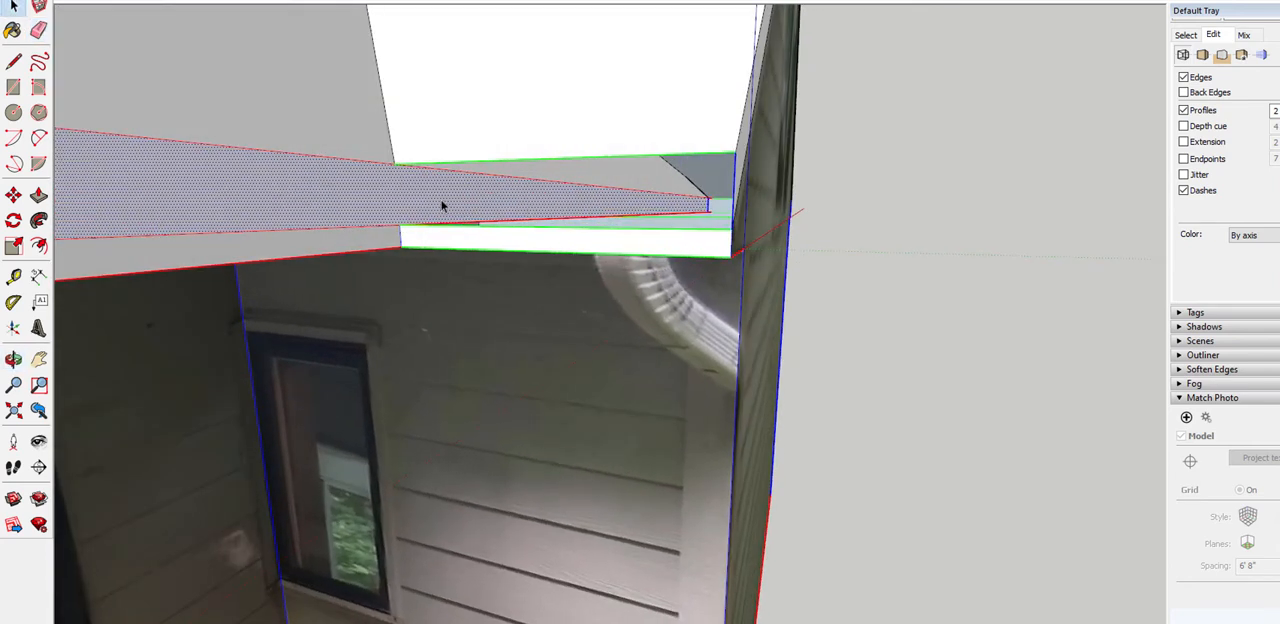
middle_click_drag(743, 172, 690, 178)
scroll(680, 208, "down", 3)
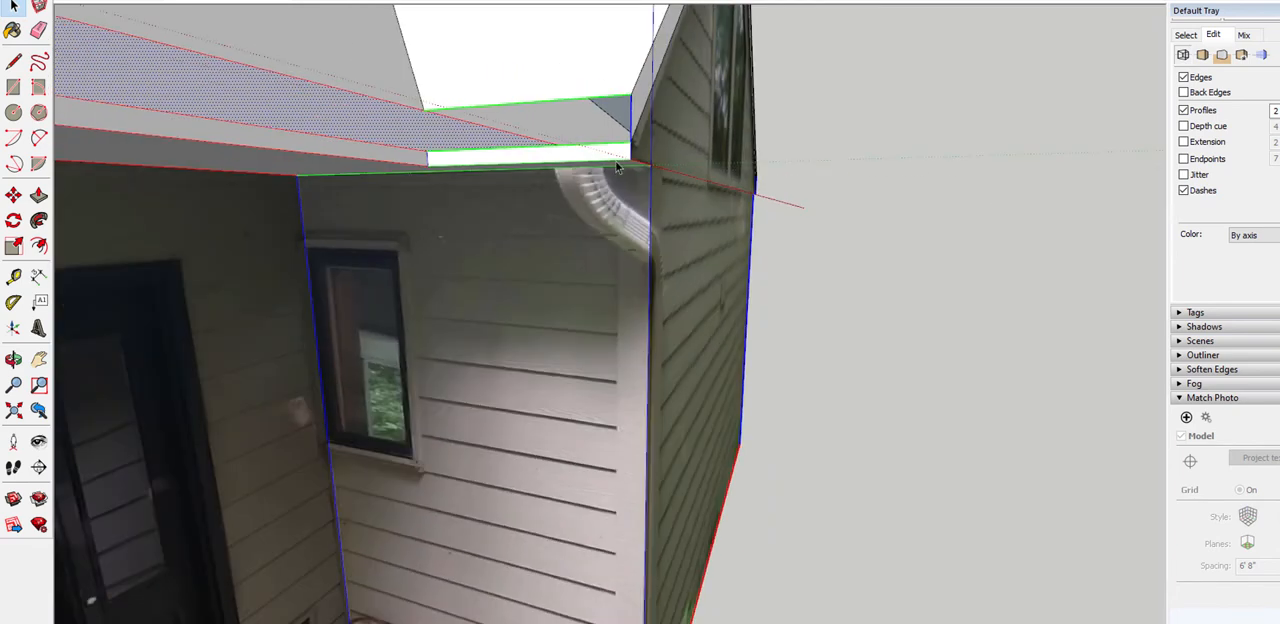
middle_click_drag(553, 161, 489, 199)
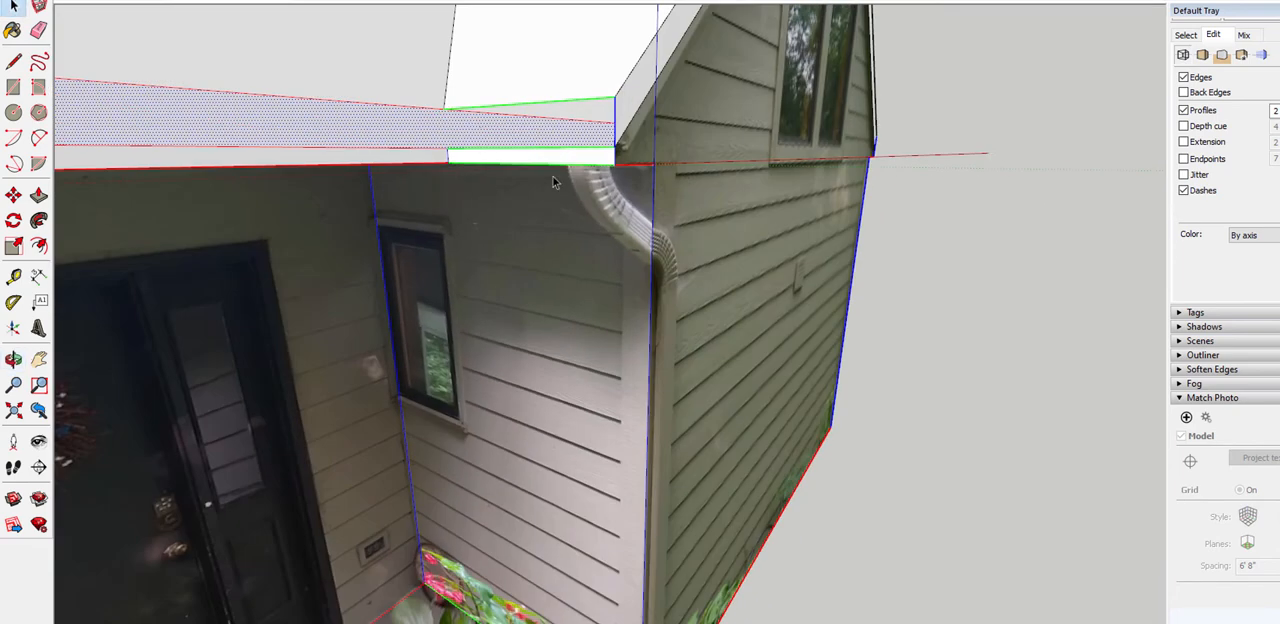
Draw a short edge across the entry roof's fascia, from the smaller gable's eave corner up to the lower end of the valley
key("l")
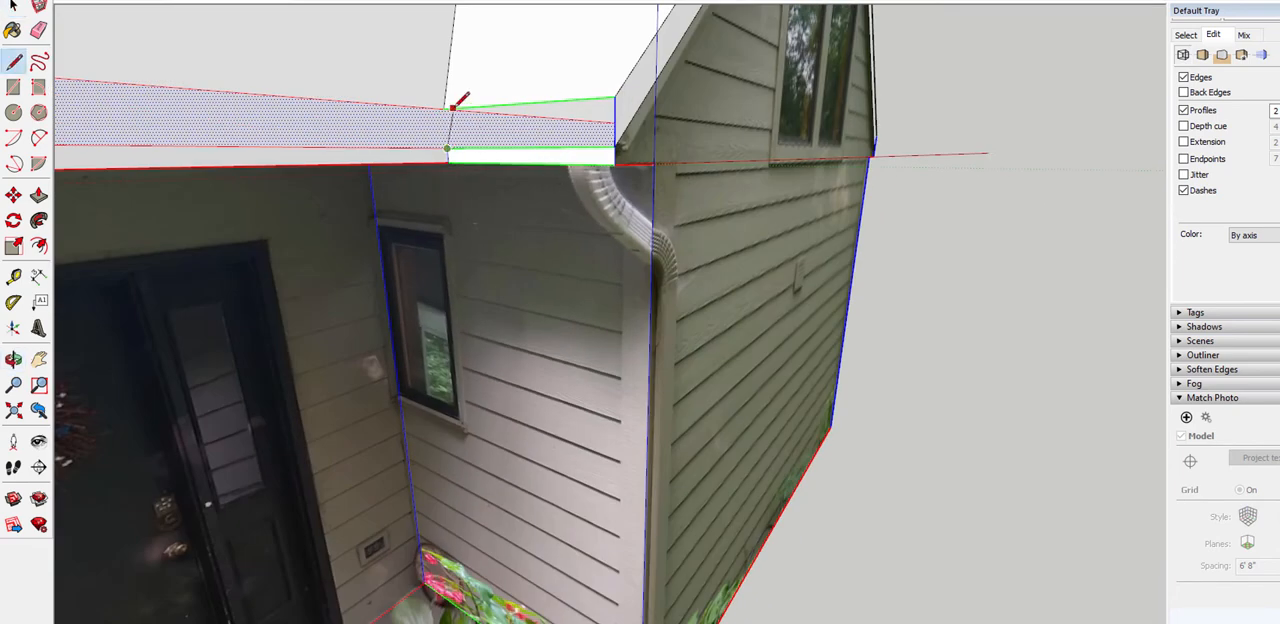
left_click(444, 106)
key("space")
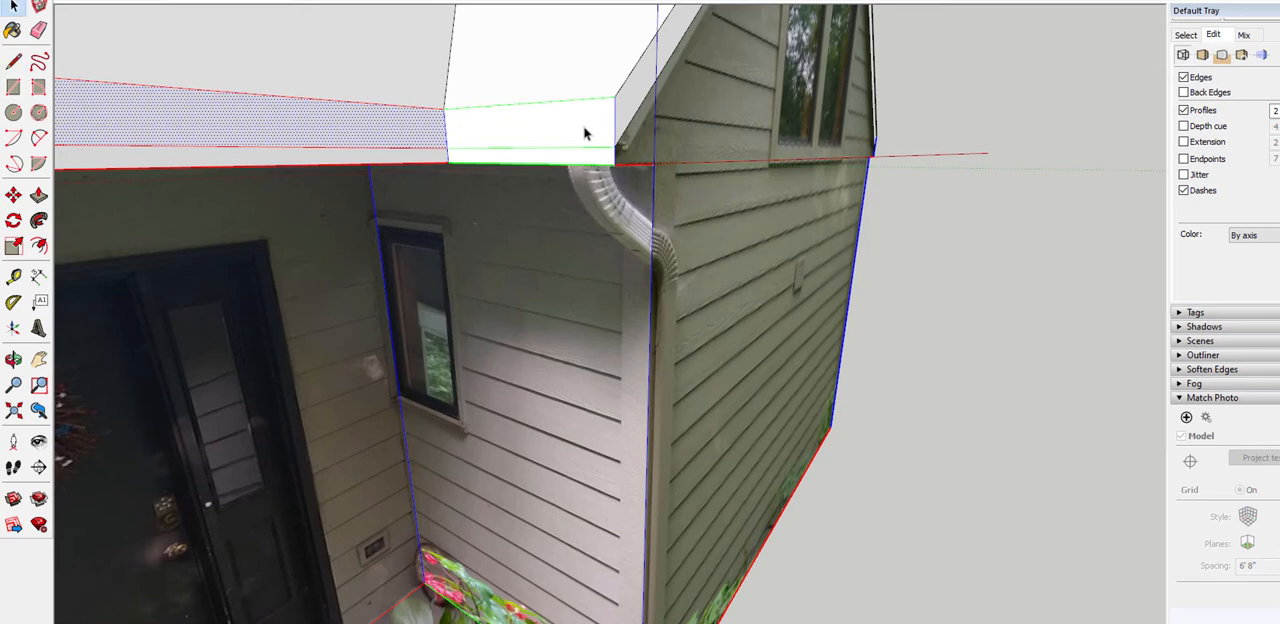
Turn on the X-ray face style and view the house from behind to expose the geometry inside the walls
middle_click_drag(585, 133, 1036, 135)
scroll(929, 313, "down", 5)
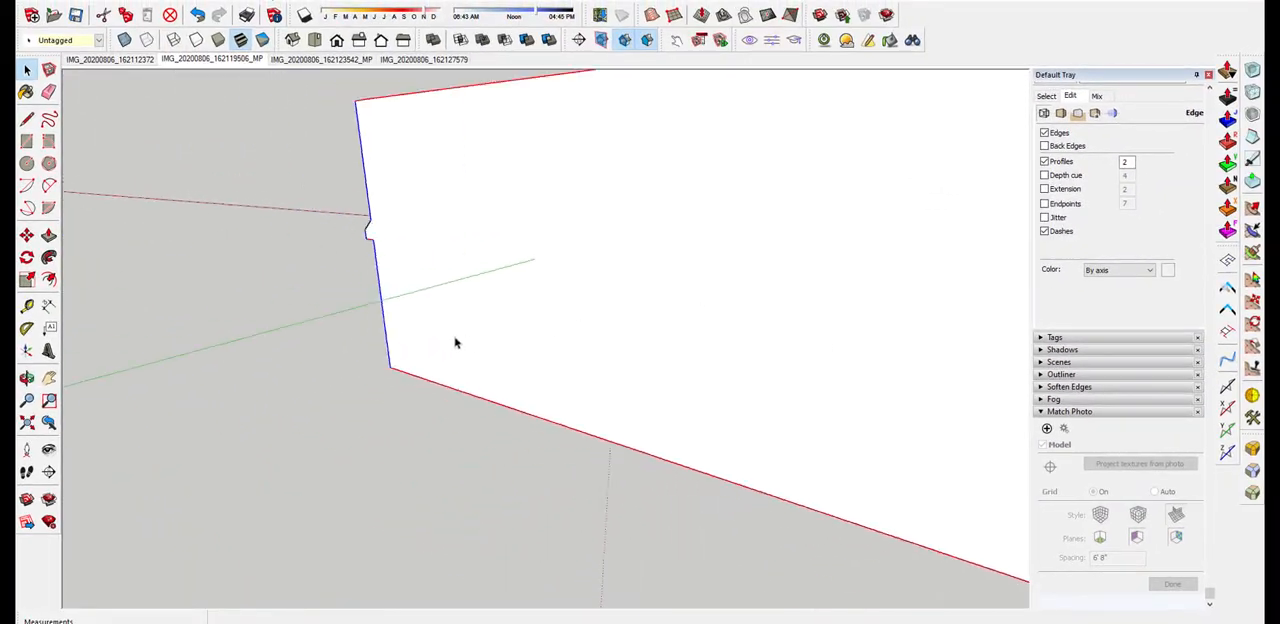
middle_click_drag(456, 343, 891, 351)
scroll(216, 333, "down", 3)
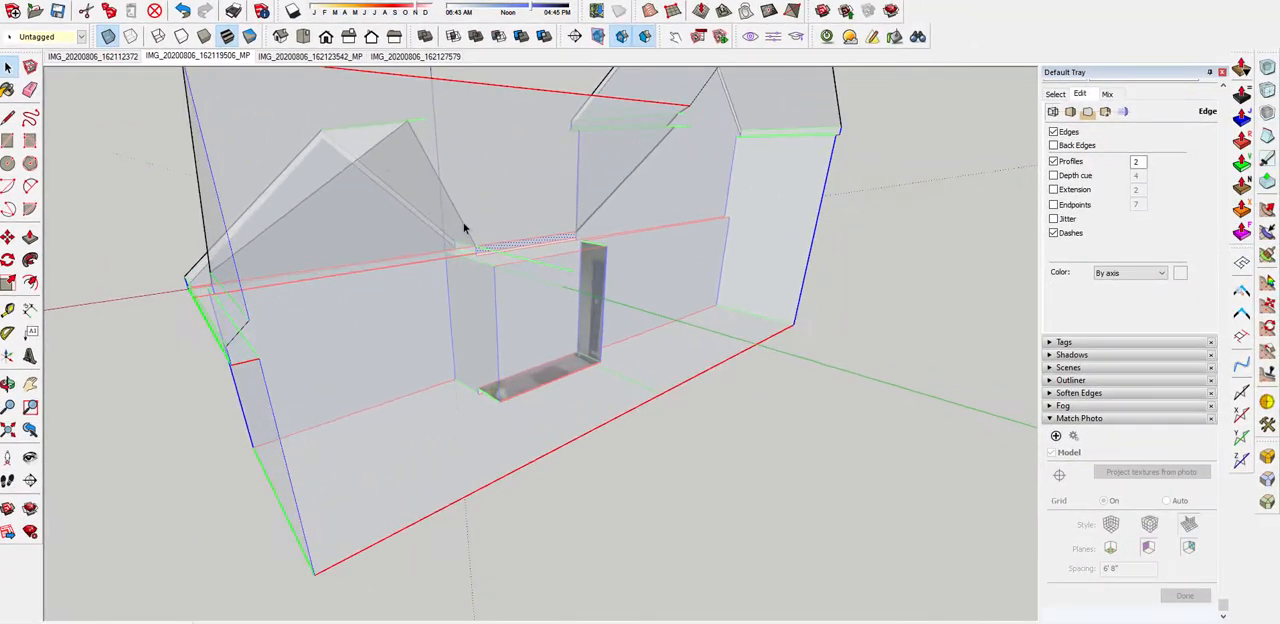
middle_click_drag(909, 473, 234, 580)
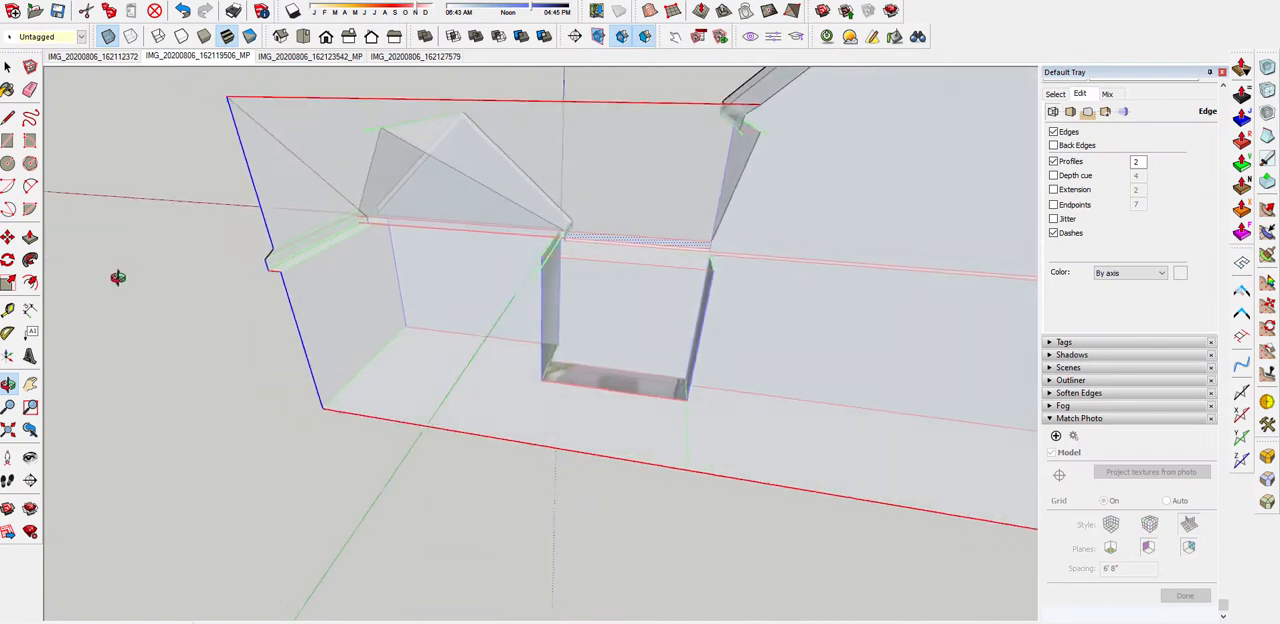
middle_click_drag(117, 277, 386, 264)
Erase the long edges of the entry fascia that run inside the house behind the smaller gable
key("r")
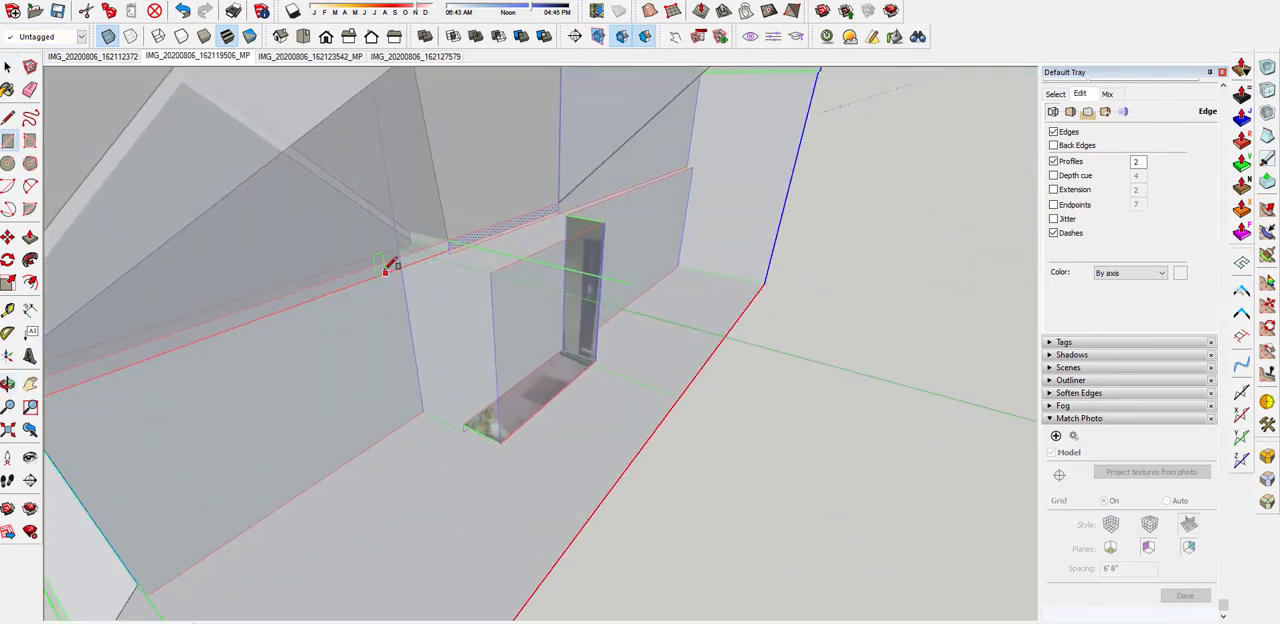
key("e")
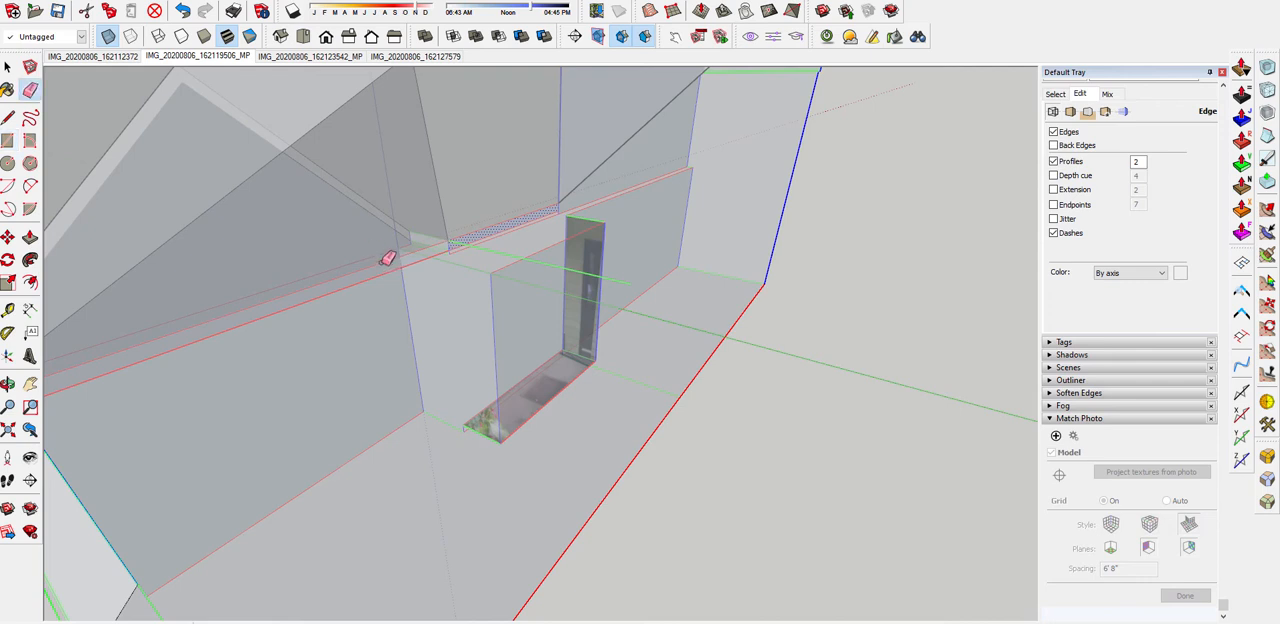
mouse_move(392, 270)
middle_mouse_down()
mouse_move(477, 246)
mouse_move(417, 266)
middle_mouse_up()
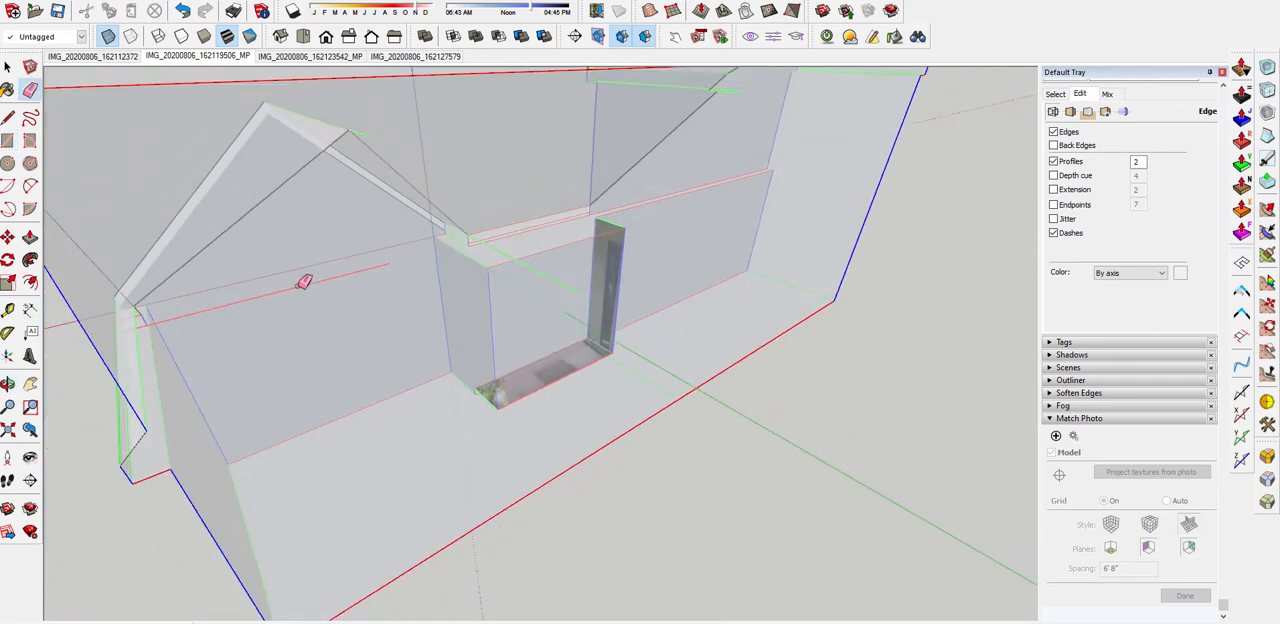
Erase the short leftover fascia edges inside the smaller gable's outer eave
scroll(215, 276, "up", 3)
scroll(215, 276, "up", 5)
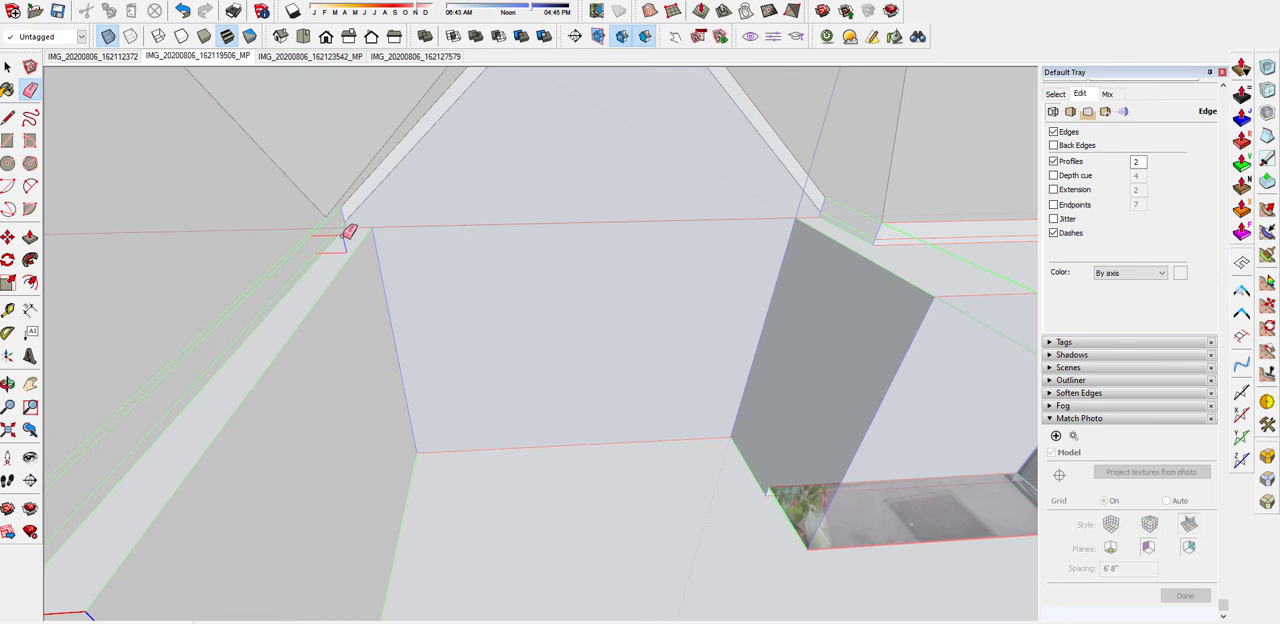
left_click(346, 234)
scroll(323, 283, "down", 6)
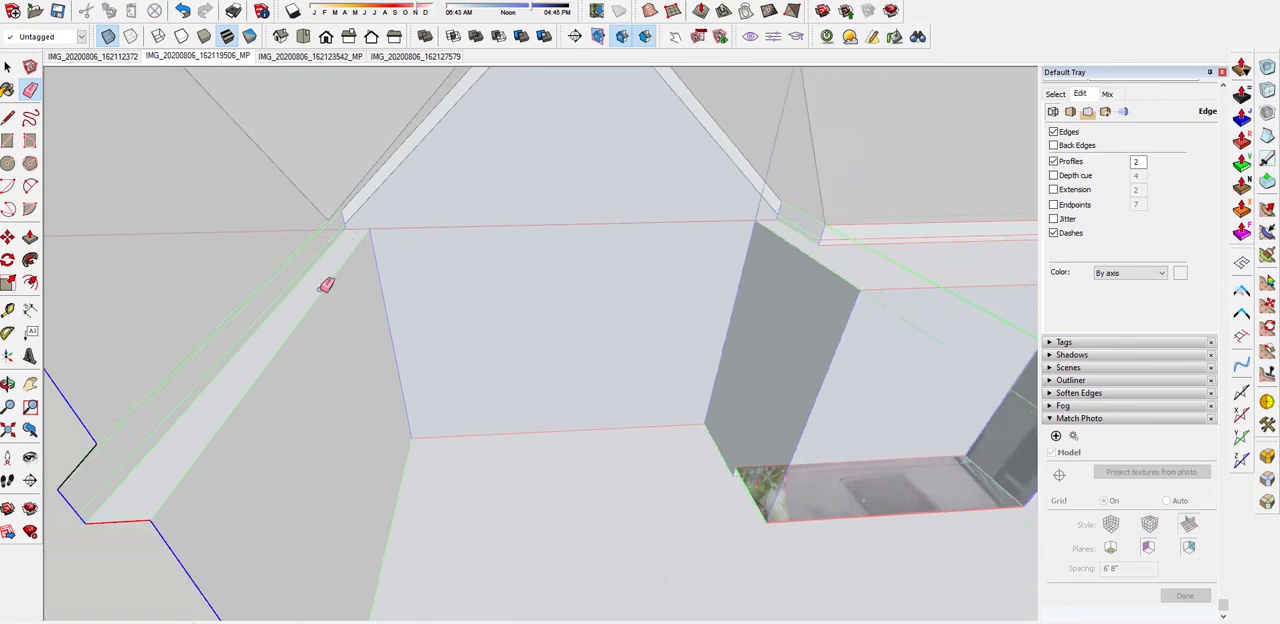
Turn off the X-ray face style and return to a view of the house's front
middle_click_drag(514, 266, 712, 218)
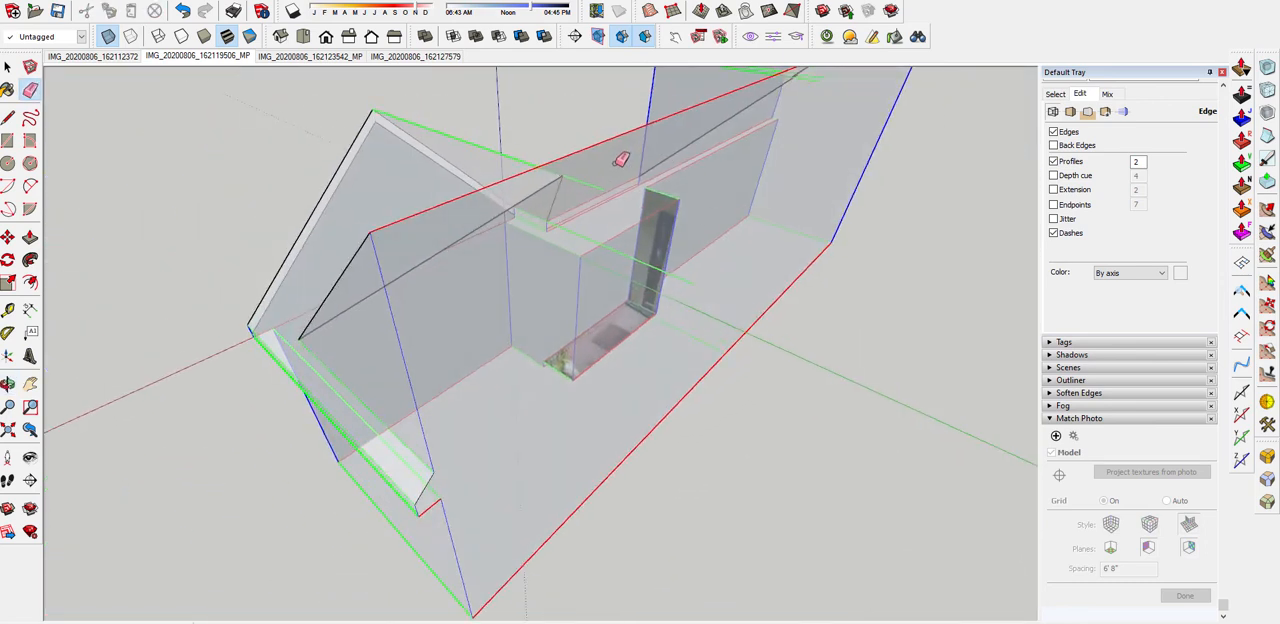
scroll(622, 158, "up", 2)
mouse_move(628, 215)
middle_mouse_down()
mouse_move(668, 266)
mouse_move(517, 157)
mouse_move(845, 256)
mouse_move(840, 229)
mouse_move(443, 220)
mouse_move(467, 241)
mouse_move(640, 240)
mouse_move(361, 230)
mouse_move(529, 229)
mouse_move(654, 200)
mouse_move(686, 246)
mouse_move(549, 270)
mouse_move(900, 262)
mouse_move(756, 265)
mouse_move(857, 223)
middle_mouse_up()
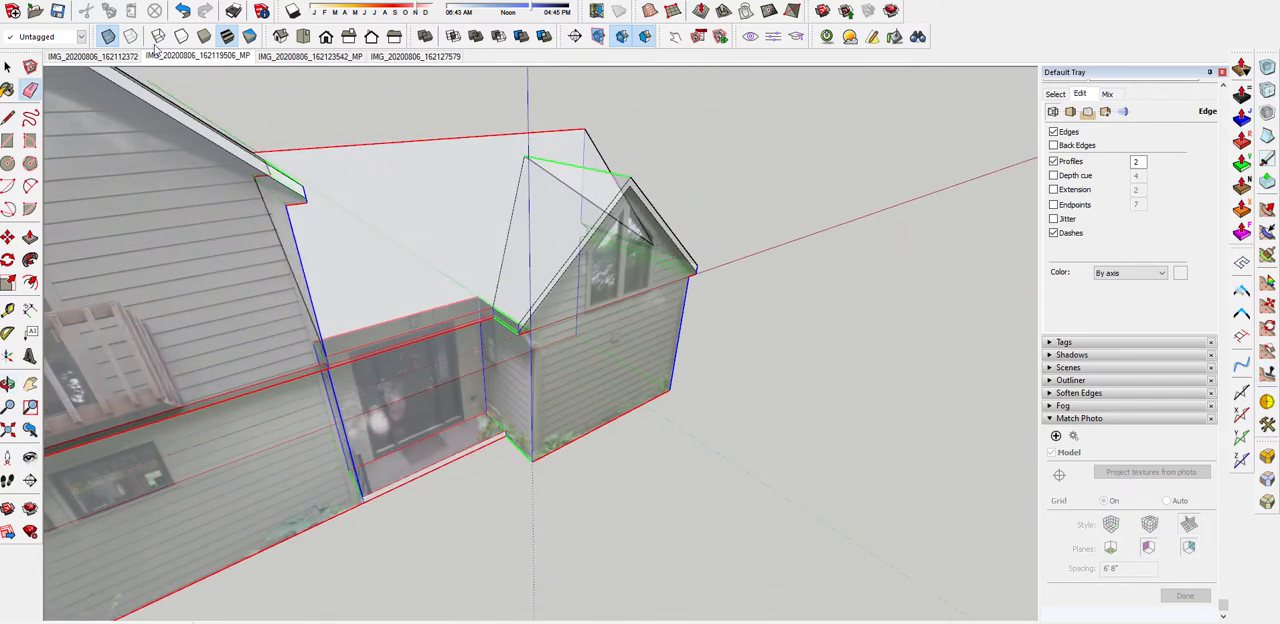
left_click(109, 37)
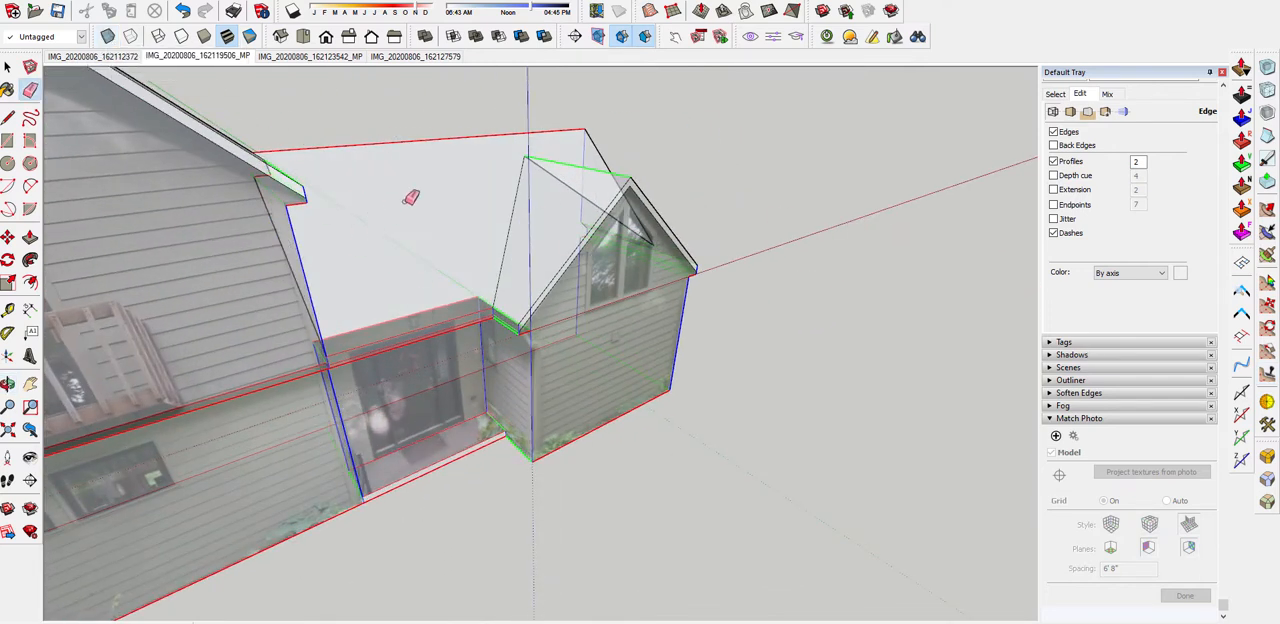
Examine the cleaned-up entry roof, fascia and both gables from several sides of the house
middle_click_drag(550, 280, 322, 231)
mouse_move(900, 240)
middle_mouse_down()
mouse_move(330, 245)
mouse_move(865, 325)
middle_mouse_up()
middle_click_drag(345, 255, 525, 288)
scroll(525, 288, "up", 5)
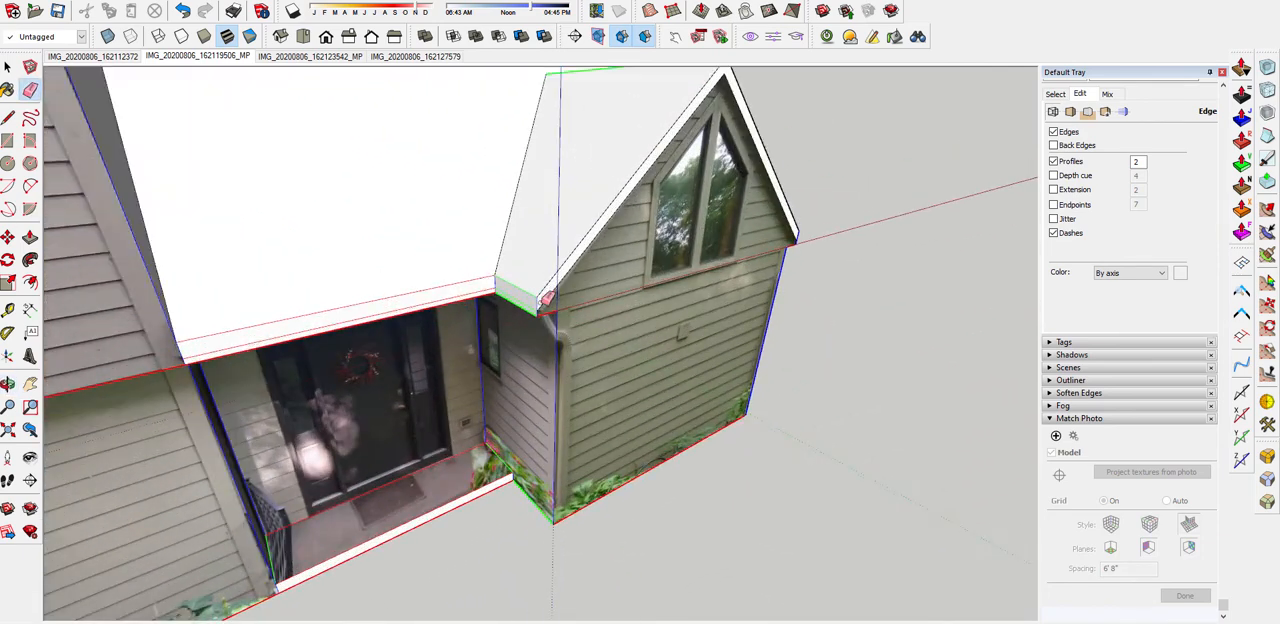
scroll(682, 278, "down", 6)
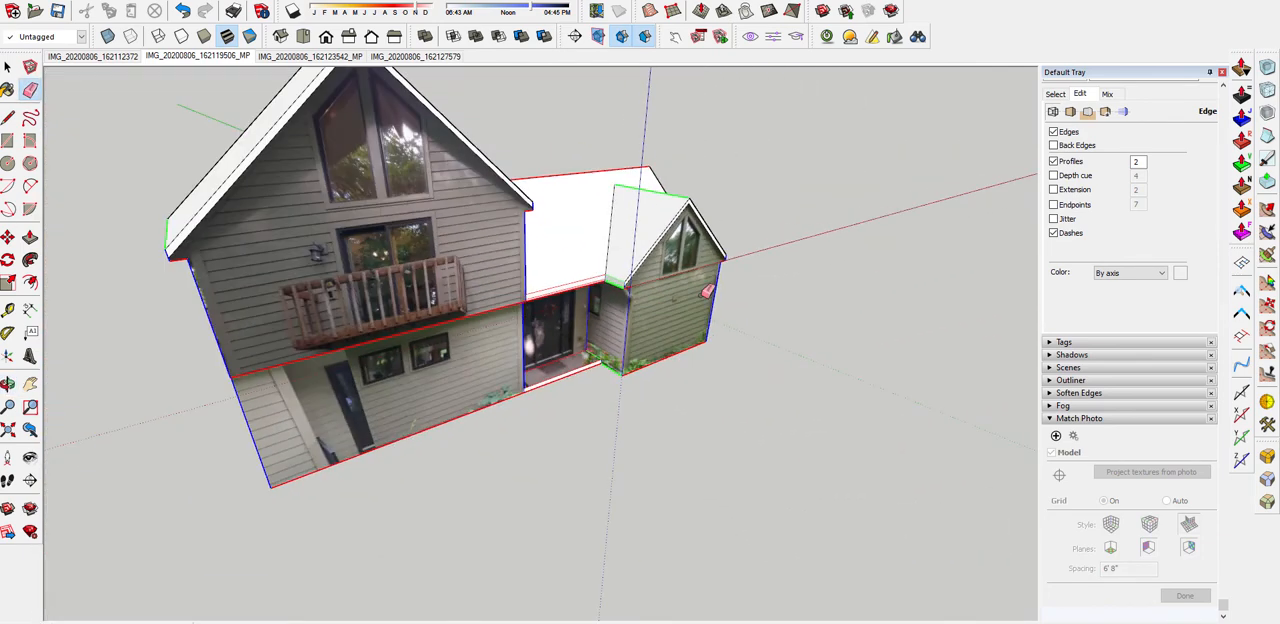
middle_click_drag(704, 296, 575, 317)
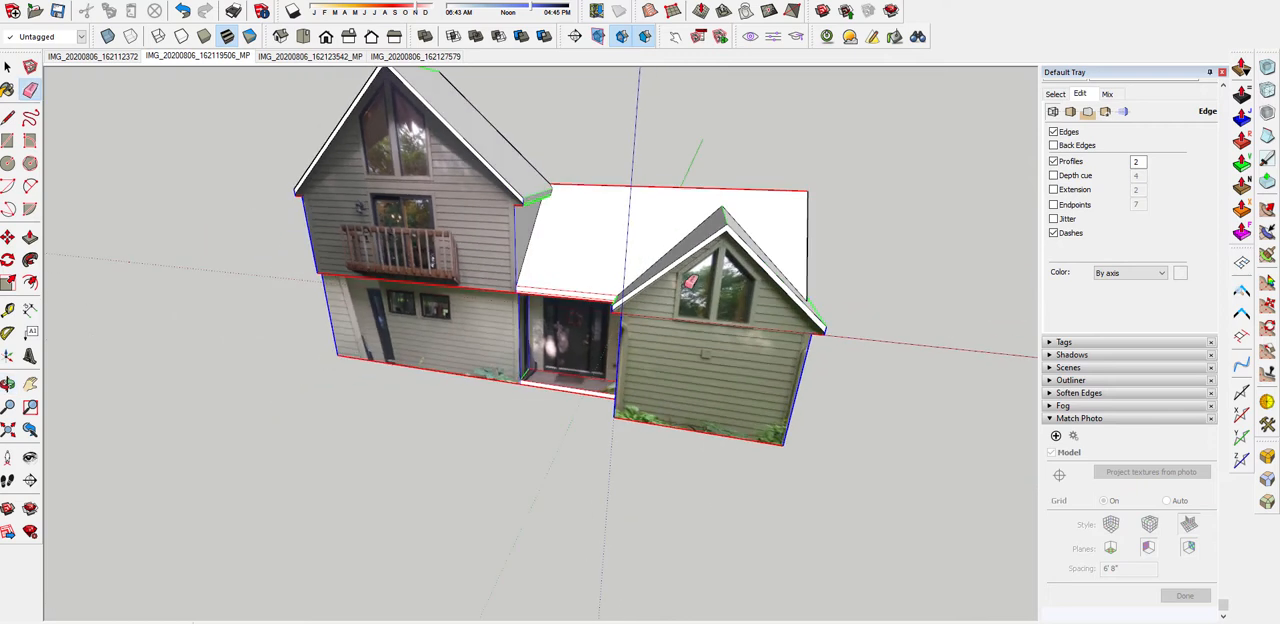
mouse_move(690, 282)
middle_mouse_down()
mouse_move(470, 210)
mouse_move(558, 185)
middle_mouse_up()
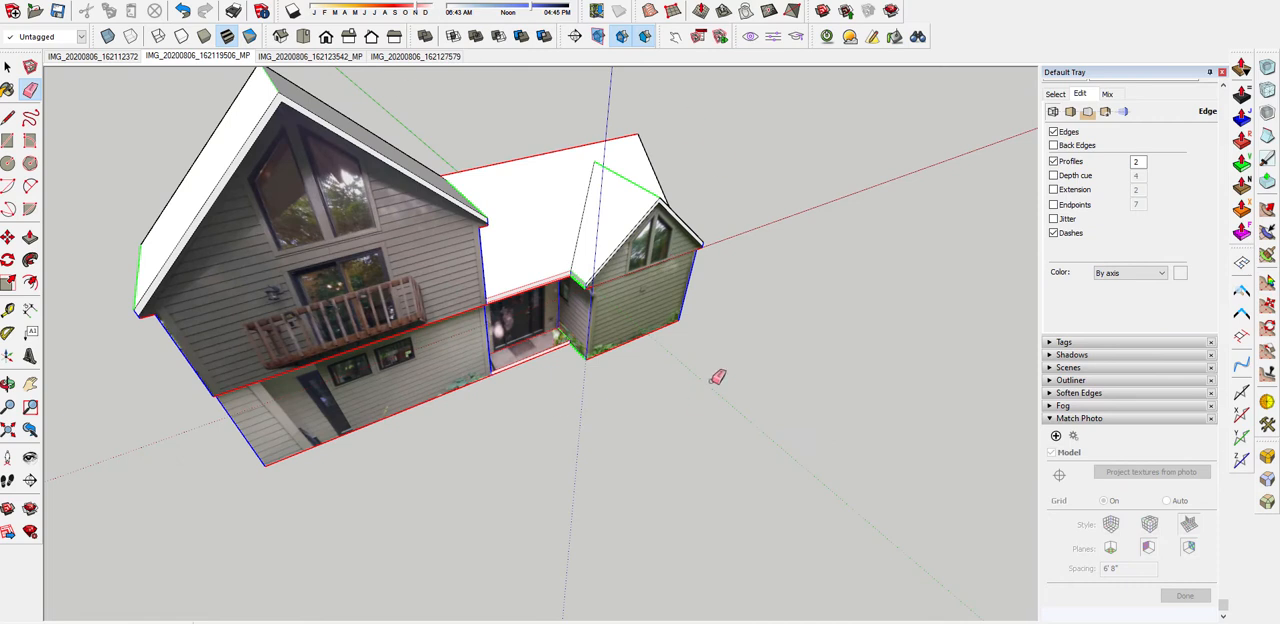
middle_click_drag(734, 246, 600, 143)
Place a vertical guide on the smaller gable's front wall, running through the gable's peak
scroll(734, 334, "up", 5)
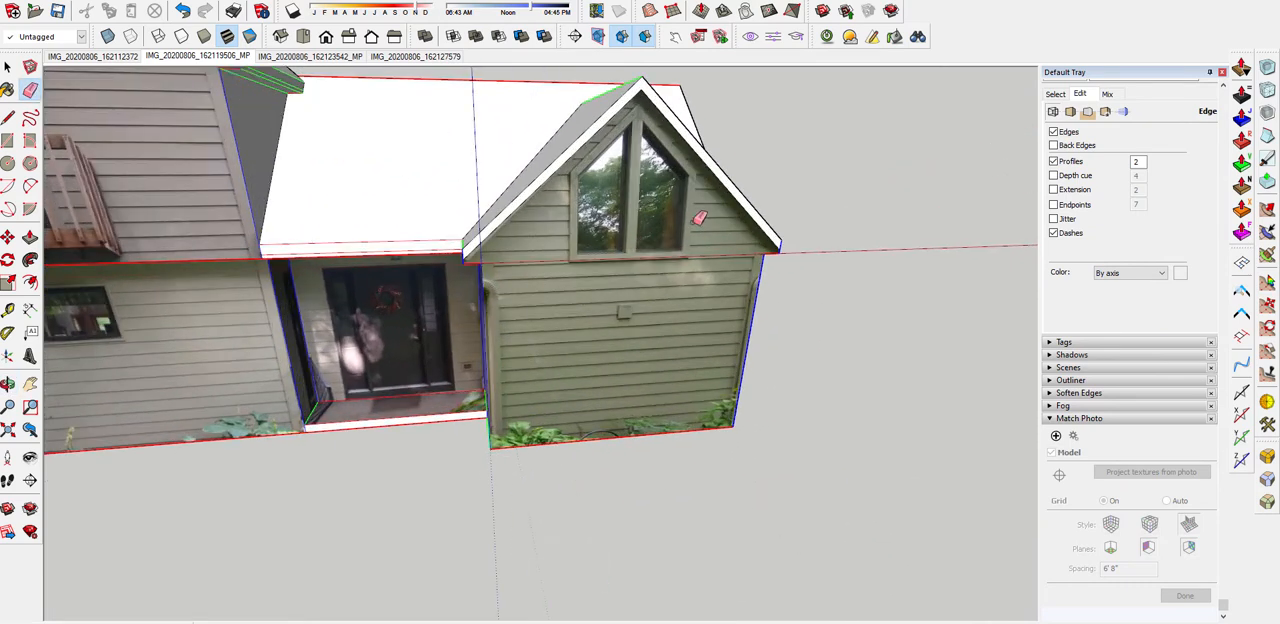
scroll(700, 218, "up", 2)
mouse_move(537, 299)
middle_mouse_down()
mouse_move(635, 271)
mouse_move(522, 242)
middle_mouse_up()
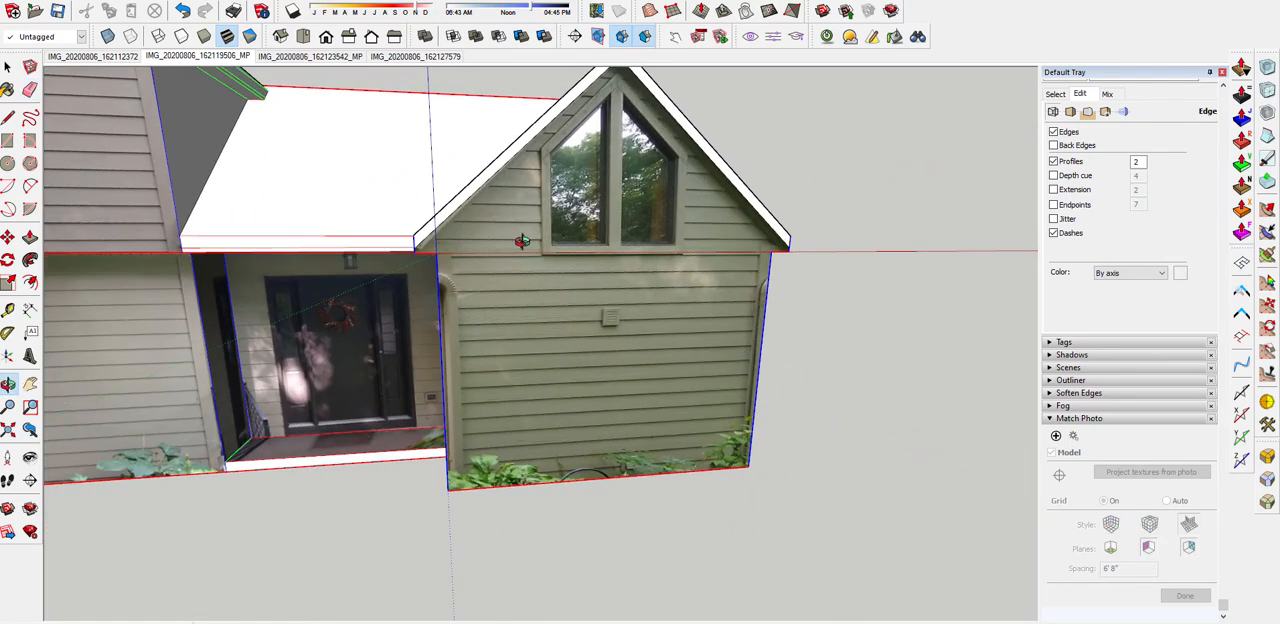
scroll(545, 241, "down", 2)
scroll(580, 244, "up", 2)
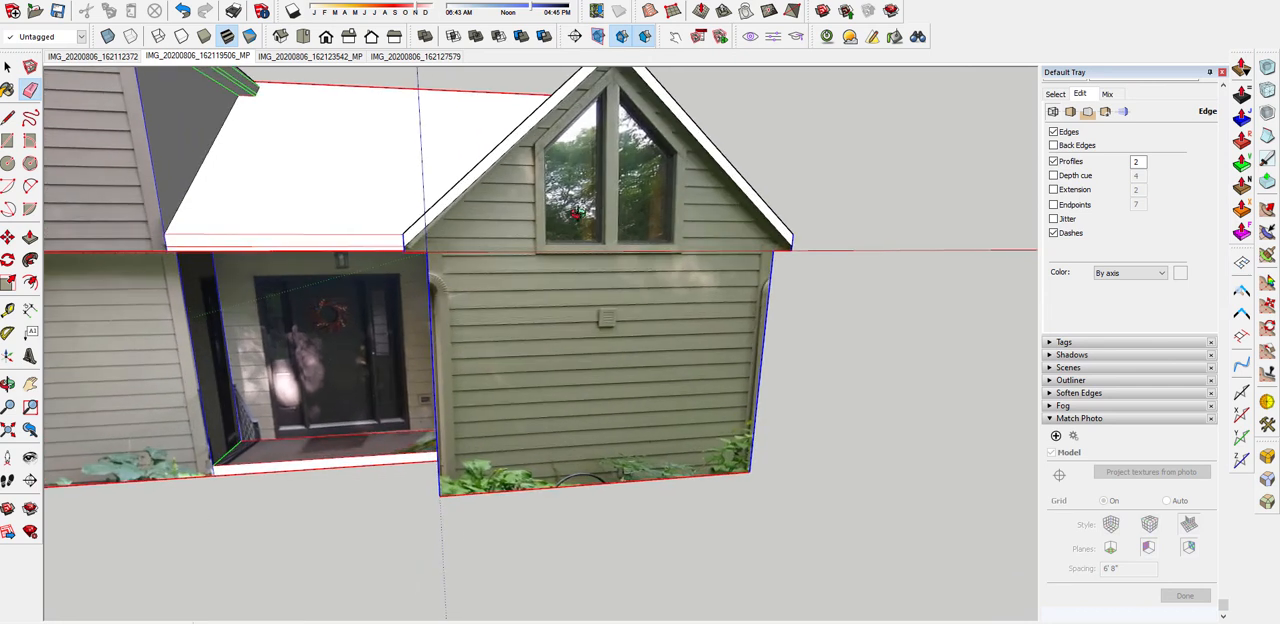
middle_click_drag(718, 146, 655, 142)
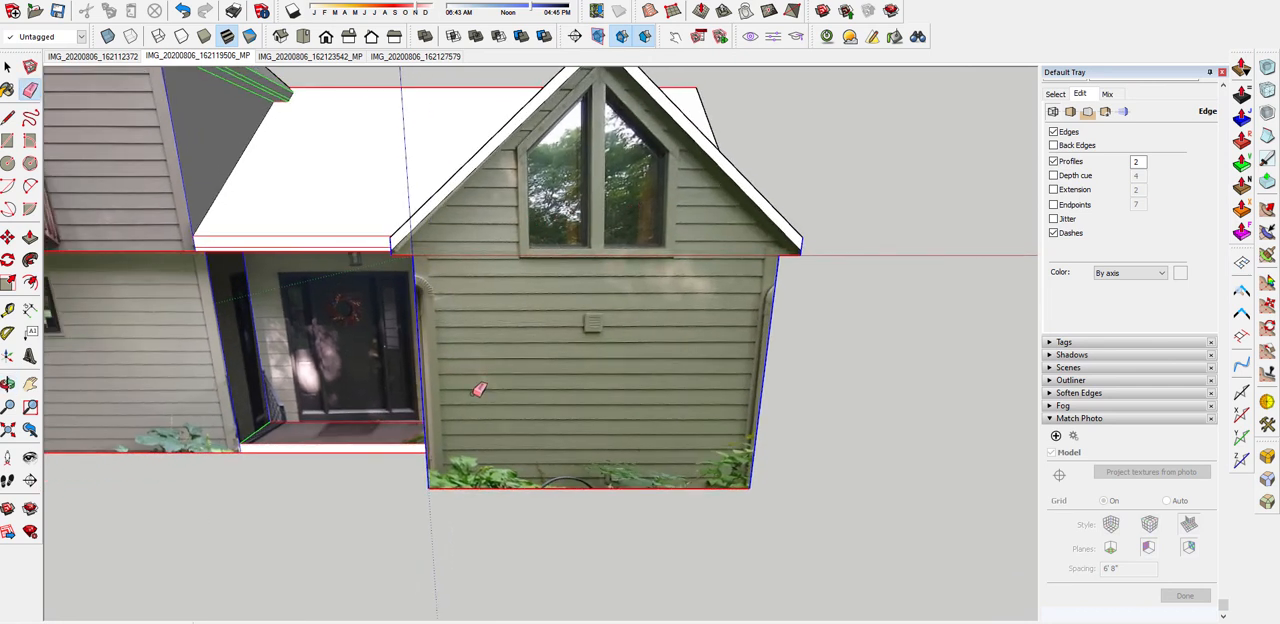
key("t")
left_click(421, 394)
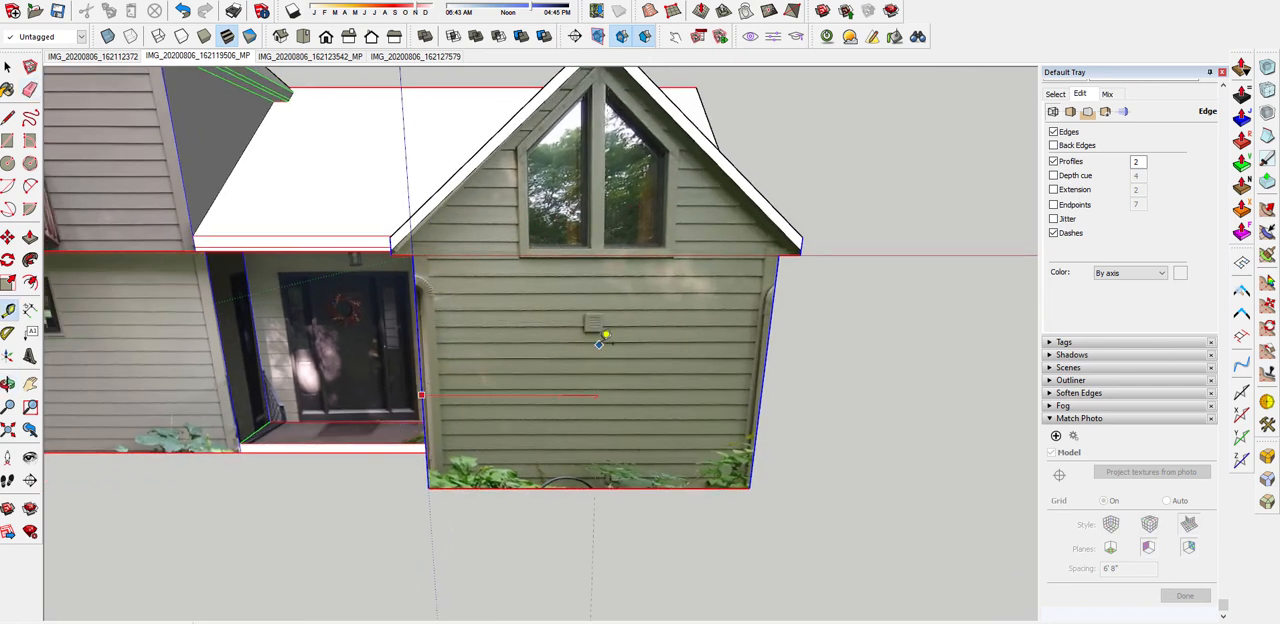
scroll(601, 343, "down", 2)
middle_click_drag(598, 343, 555, 372)
scroll(590, 200, "up", 2)
left_click(588, 127)
Delete the misplaced vertical guide beside the smaller gable's centre guide
scroll(565, 262, "up", 2)
scroll(566, 260, "up", 2)
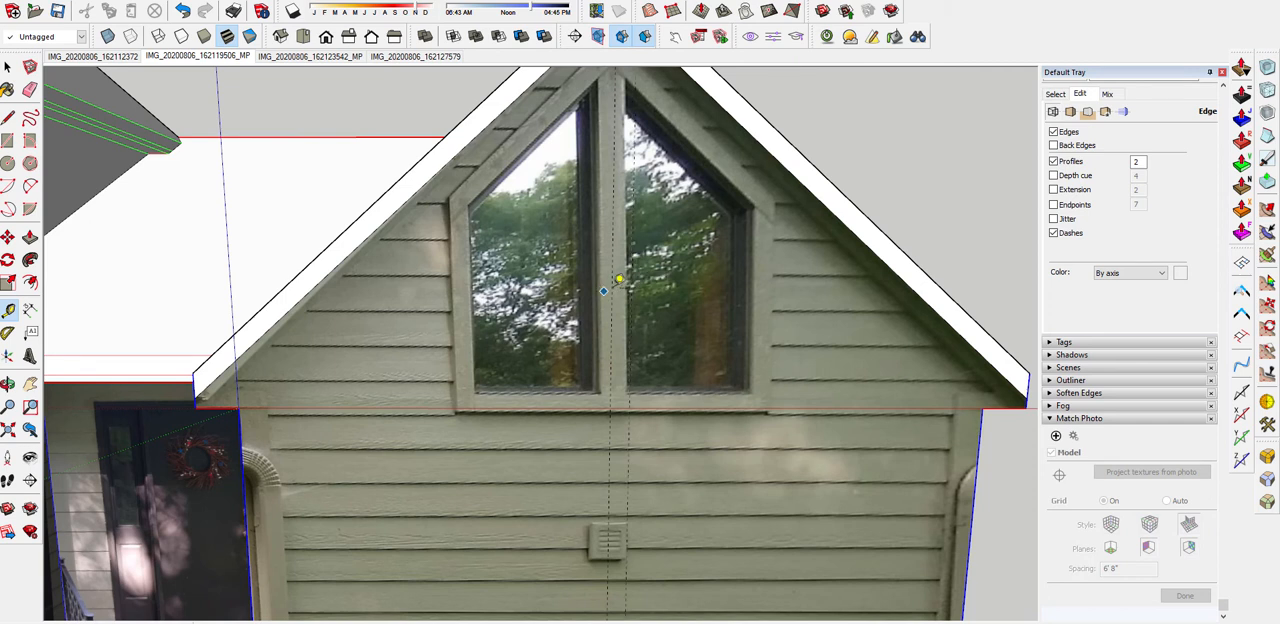
scroll(604, 328, "up", 1)
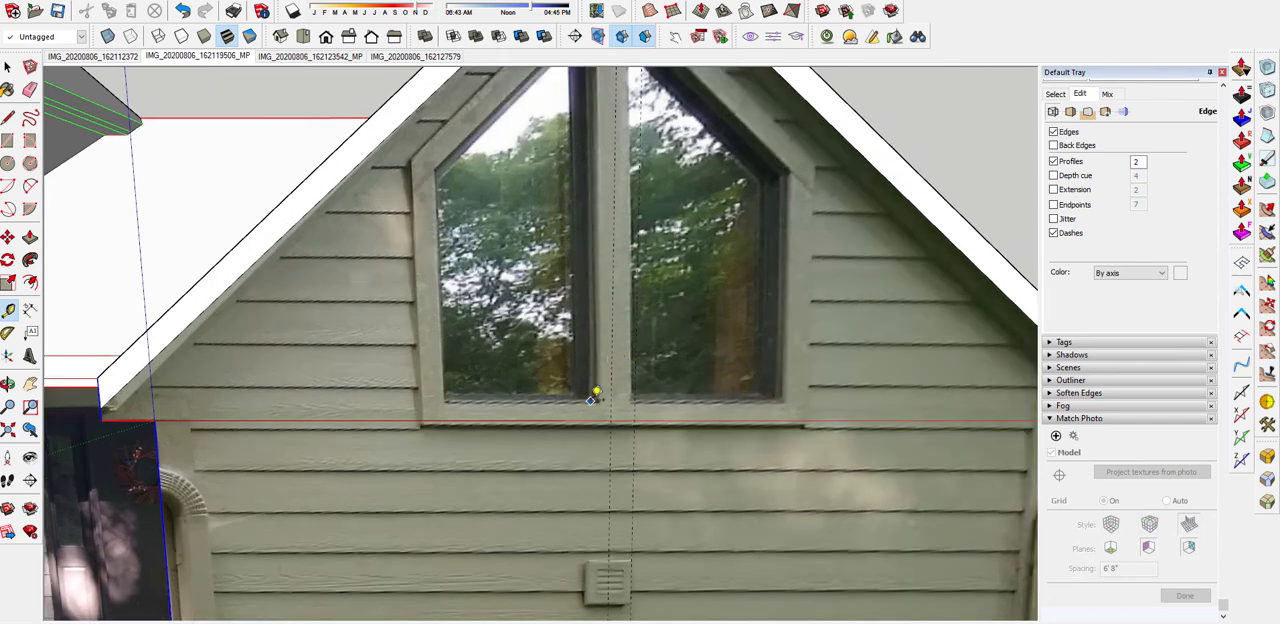
left_click(595, 398)
key("space")
scroll(633, 362, "down", 2)
left_click(641, 367)
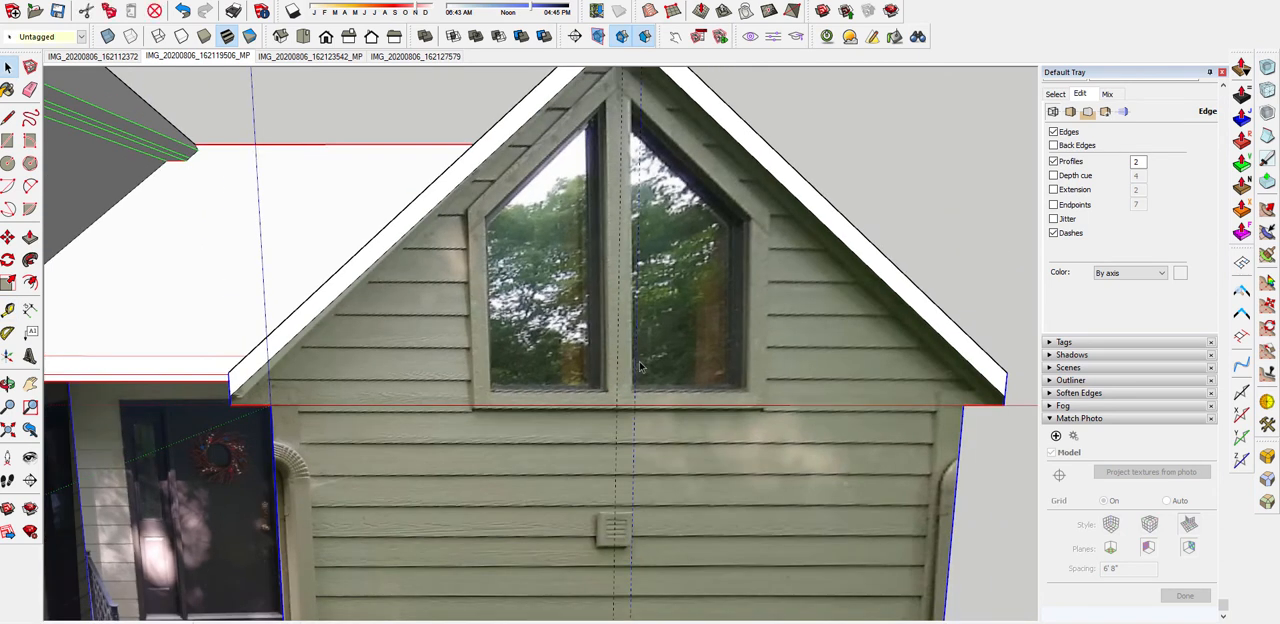
key("Delete")
Offset vertical guides about 3 7/16" to each side of the gable's centre guide, along the inner edges of the two window panes
key("t")
left_click(617, 364)
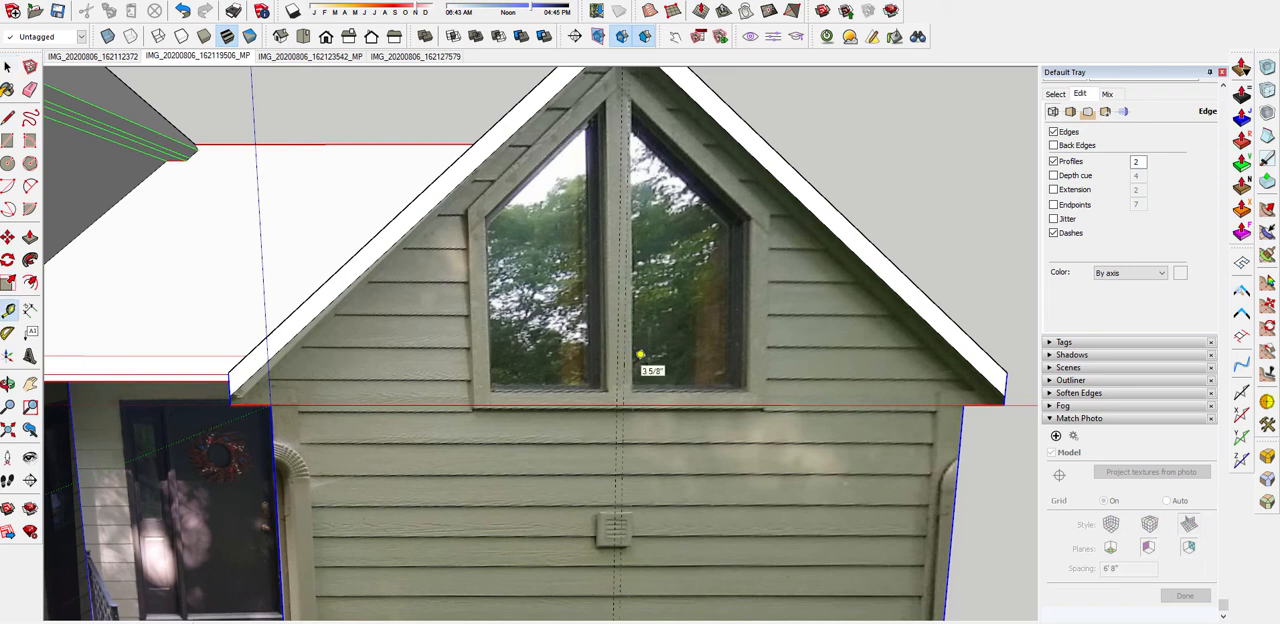
left_click(186, 11)
scroll(690, 378, "up", 2)
middle_click_drag(683, 380, 593, 364)
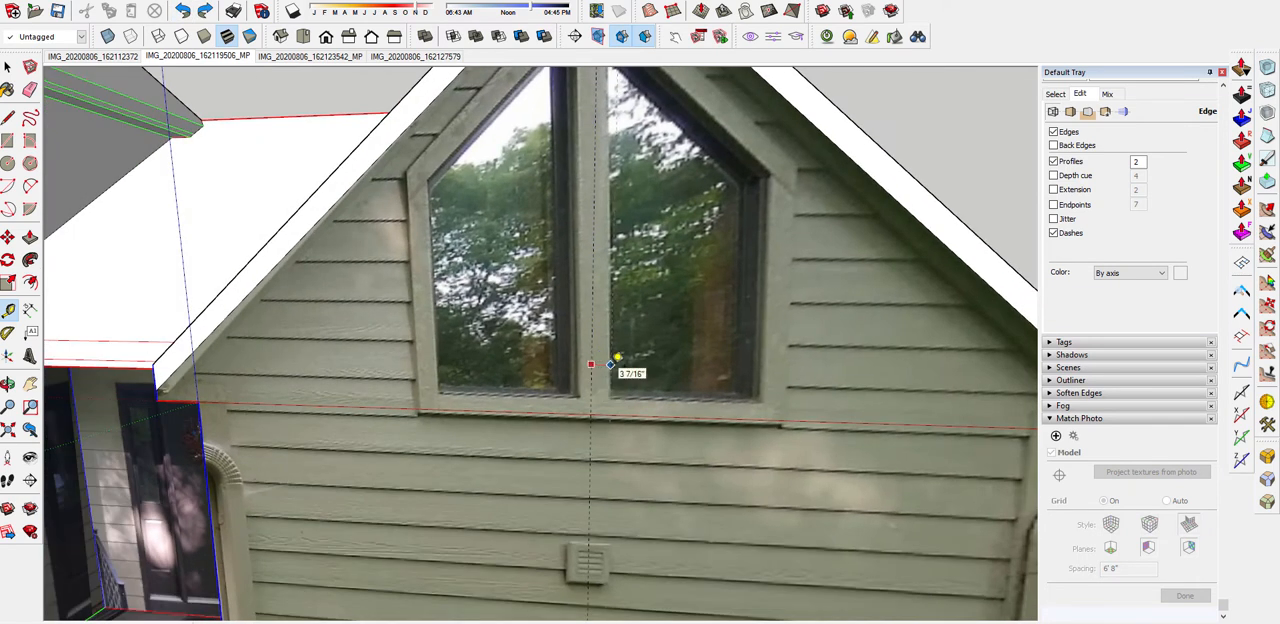
key("Return")
left_click(591, 374)
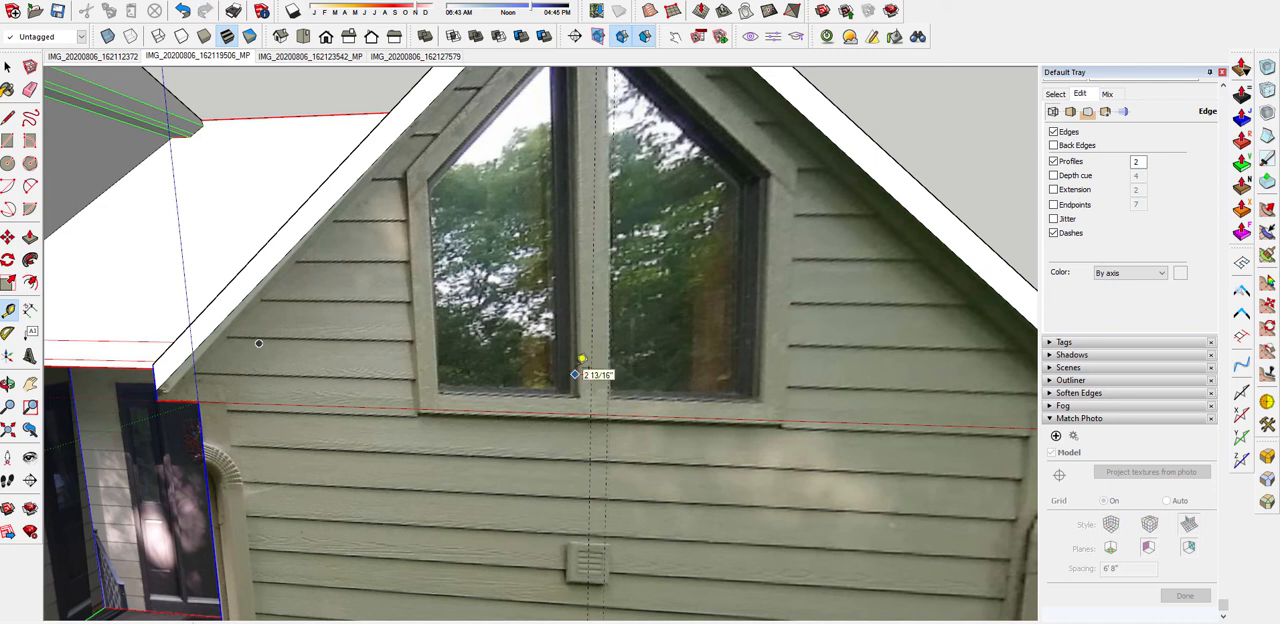
left_click(592, 321)
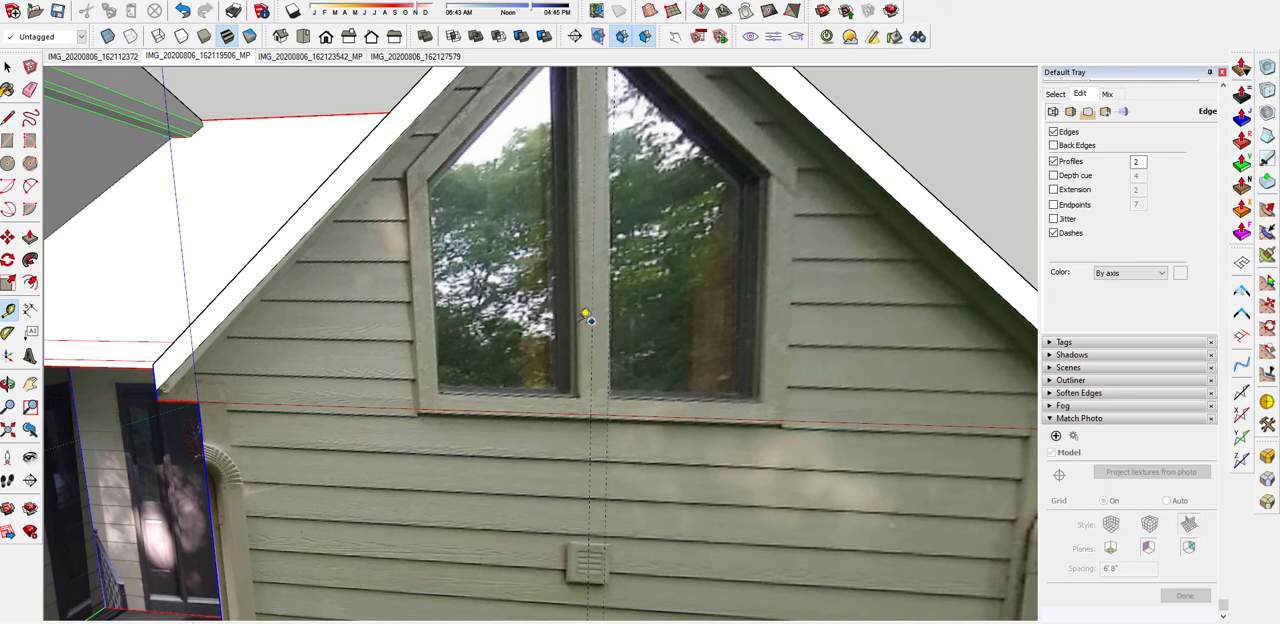
scroll(574, 318, "down", 4)
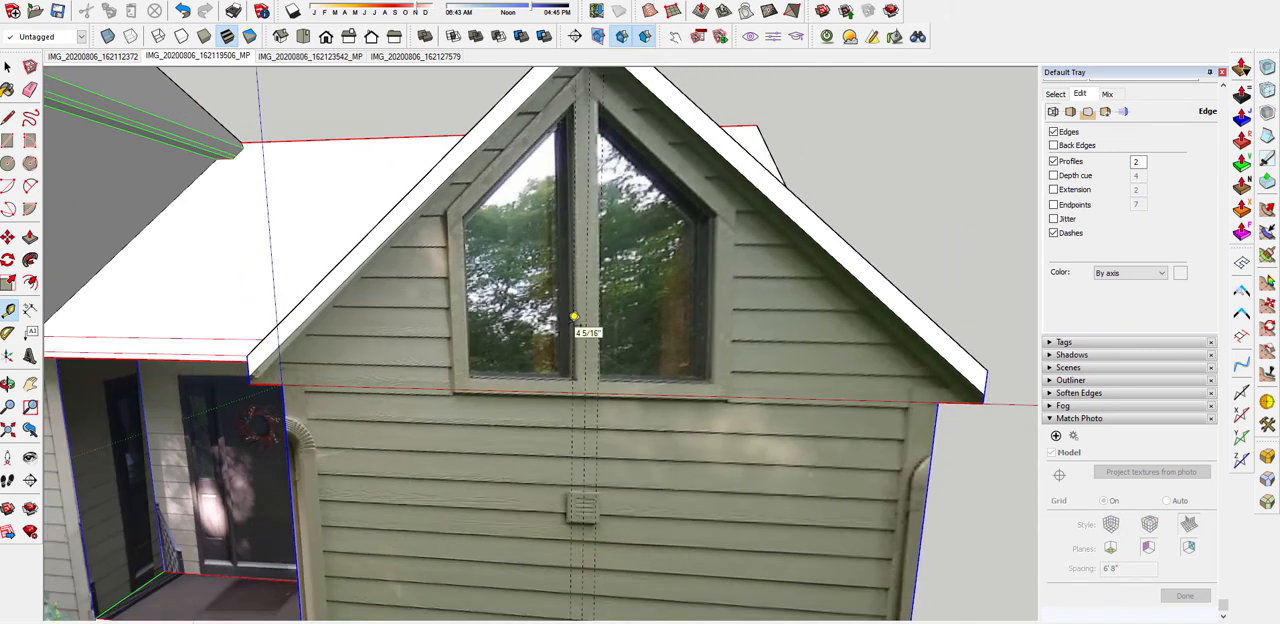
Offset vertical guides to the outer edges of both window panes, about 2' 1 5/8" from the inner ones, and to the outer trim edges
scroll(578, 340, "up", 5)
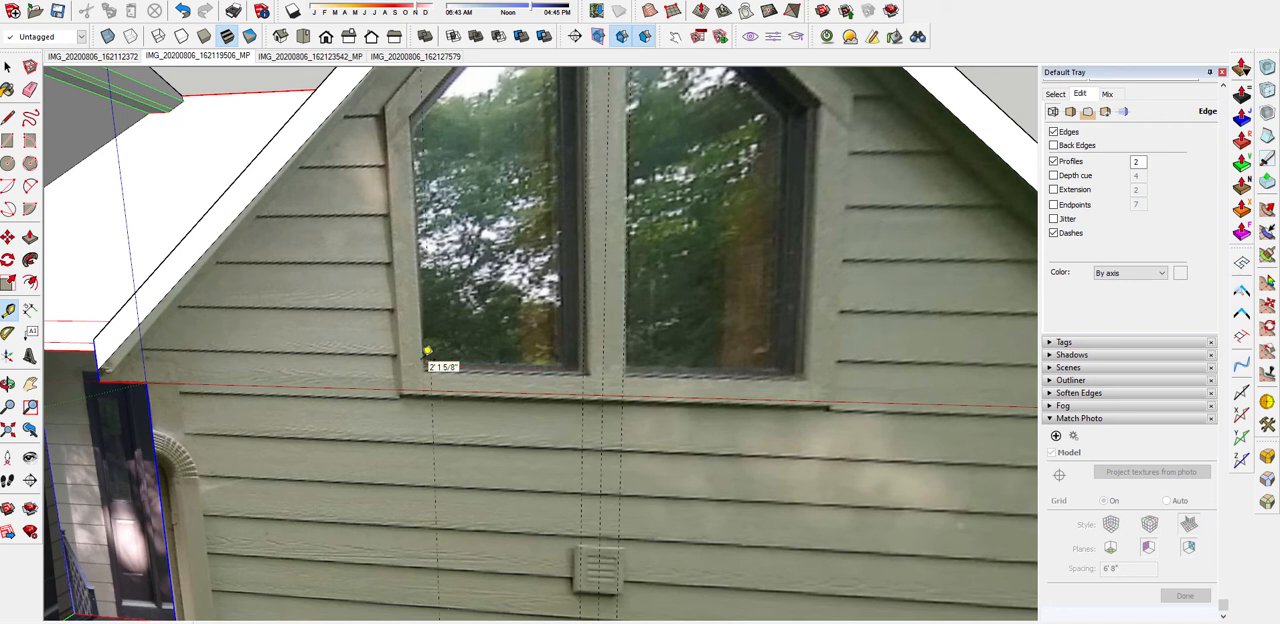
left_click(424, 358)
left_click(624, 357)
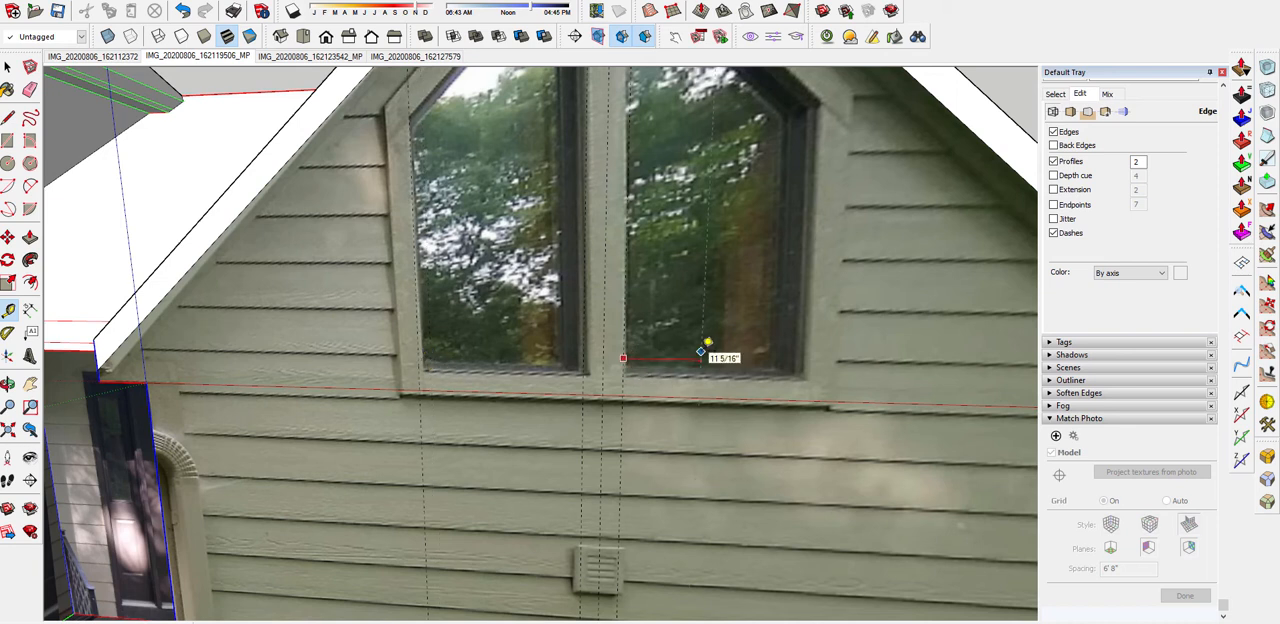
scroll(708, 343, "down", 2)
scroll(503, 322, "up", 1)
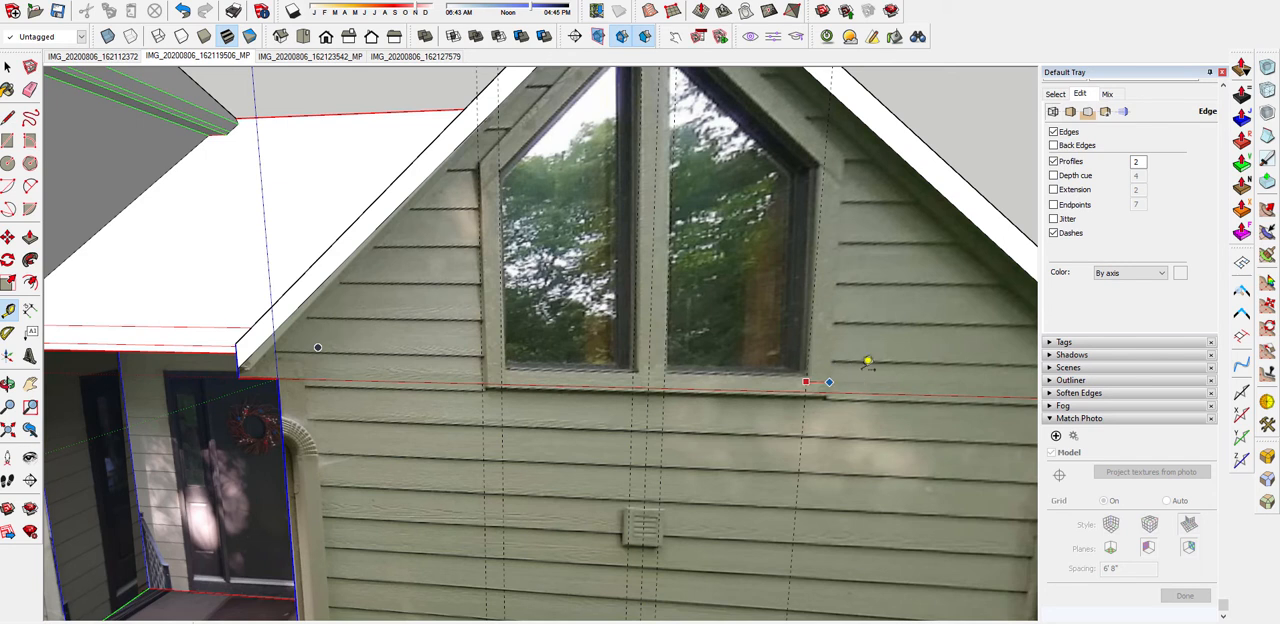
scroll(866, 441, "up", 1)
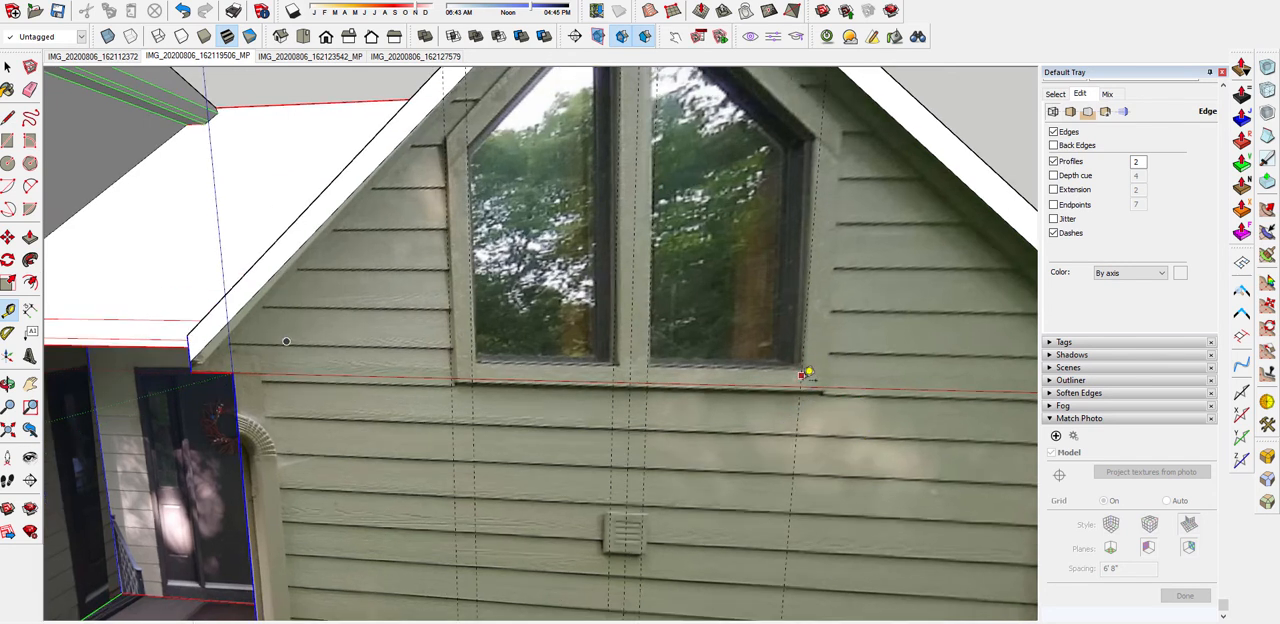
left_click(797, 412)
Offset horizontal guides from the gable wall's base edge to the underside of the window trim and from there to the bottom of the panes
scroll(851, 400, "down", 4)
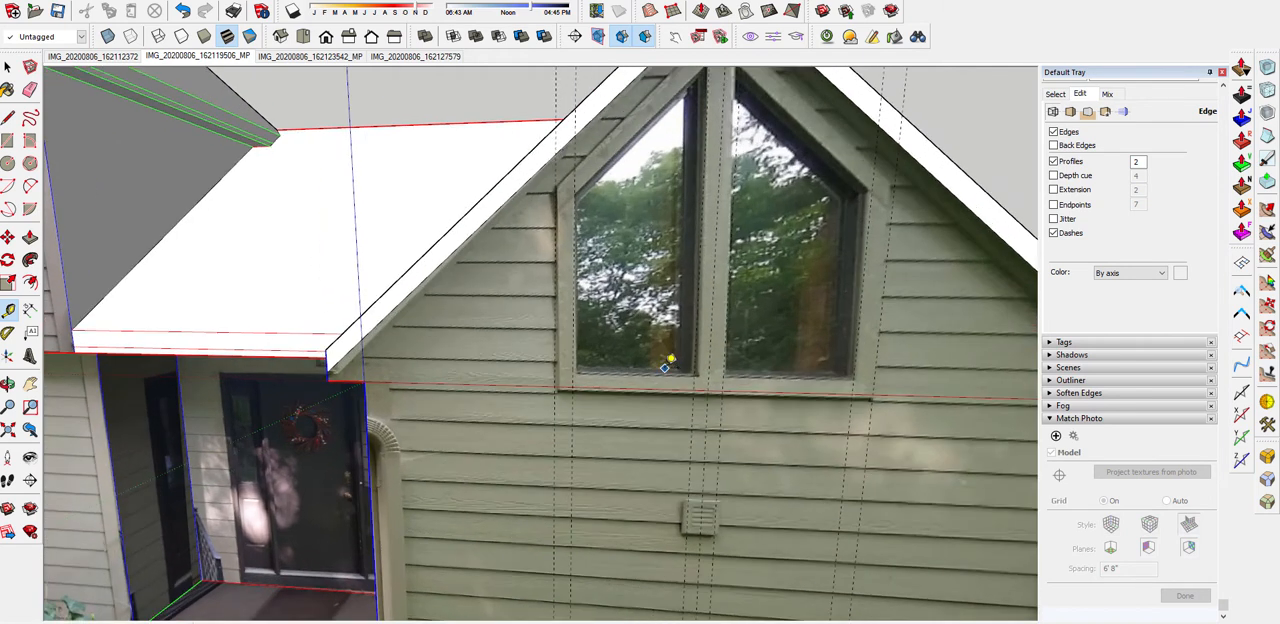
scroll(563, 330, "up", 2)
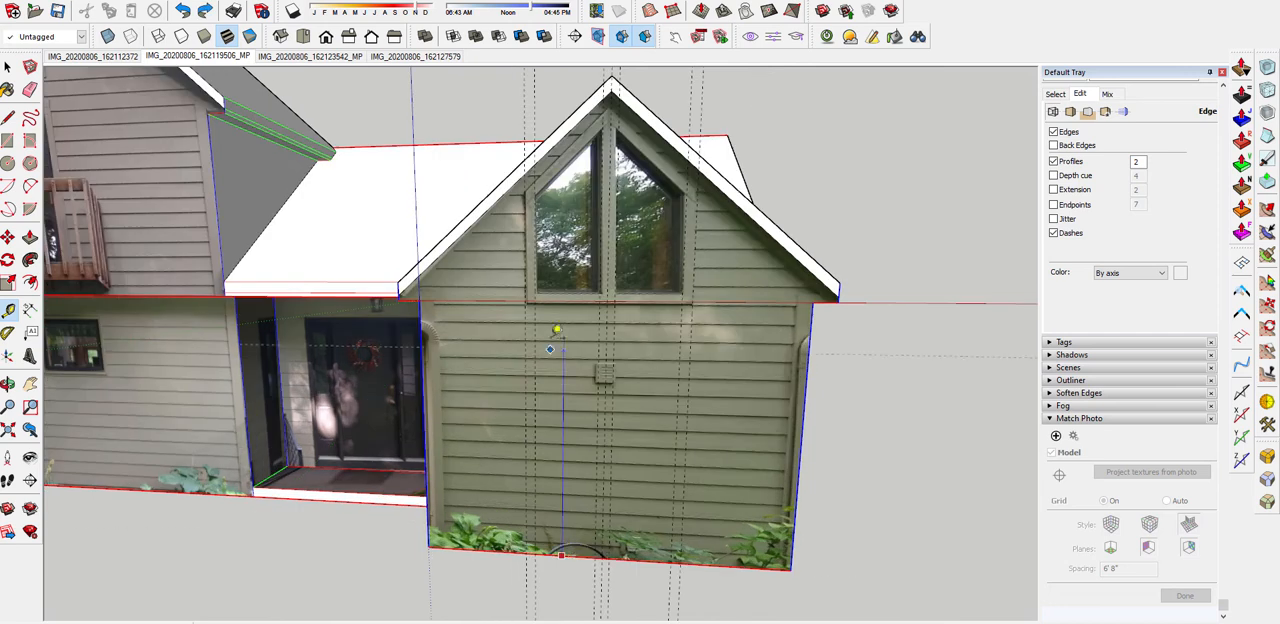
scroll(553, 302, "up", 4)
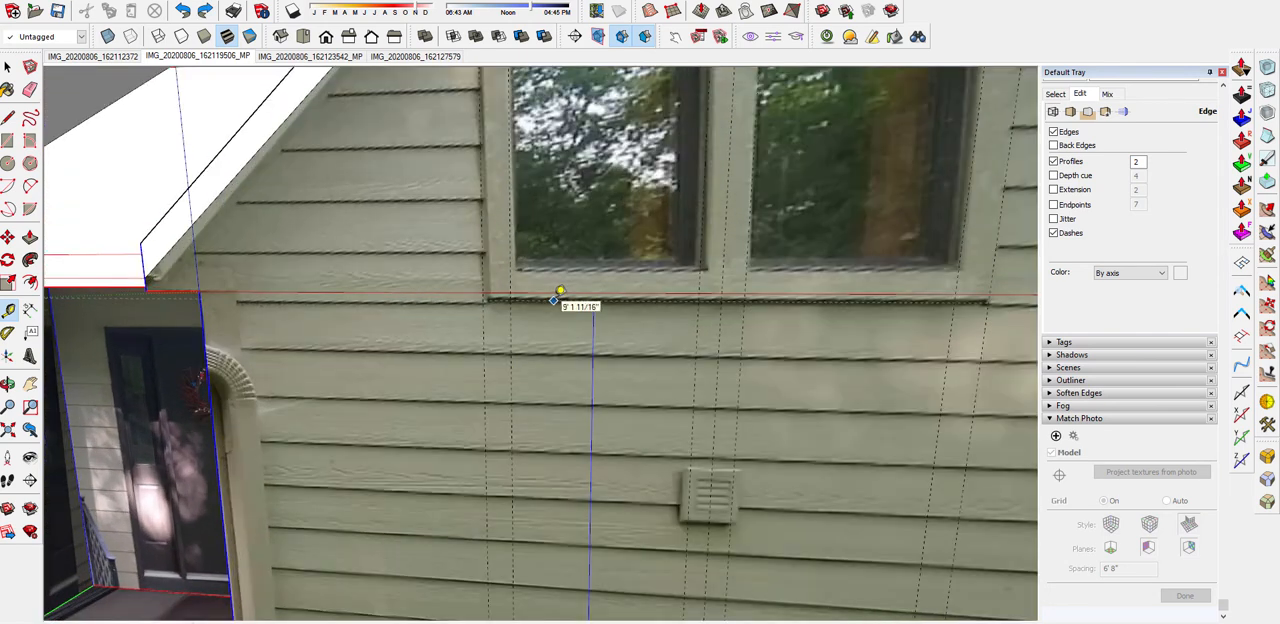
left_click(553, 300)
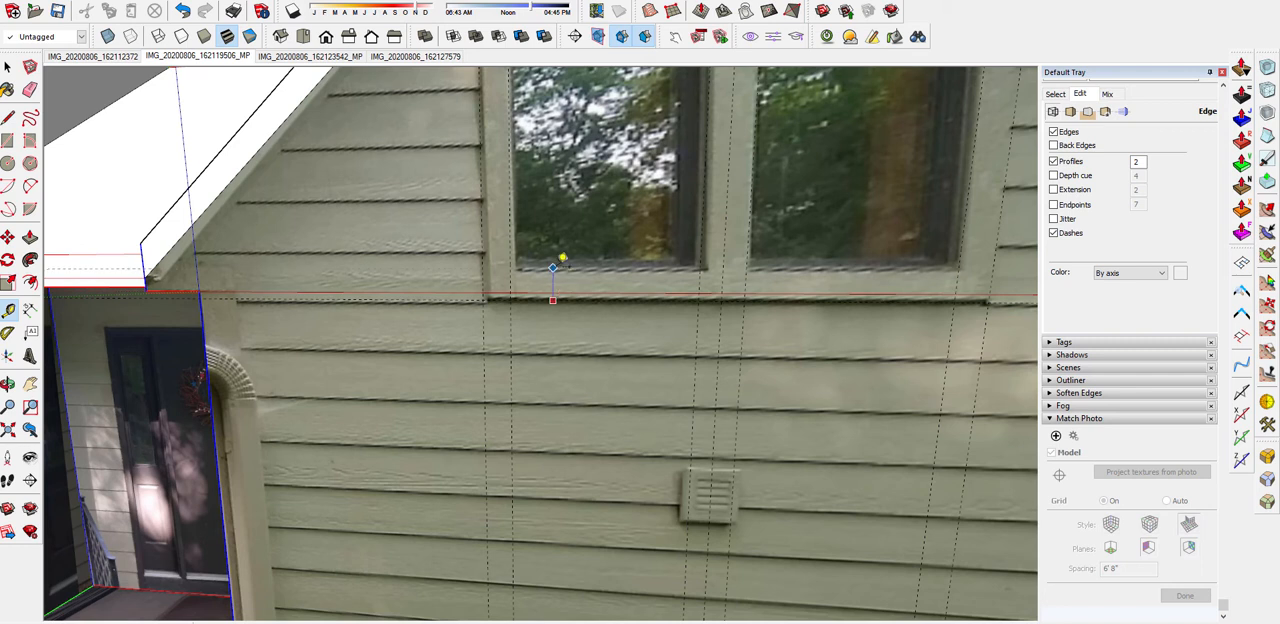
scroll(563, 259, "down", 5)
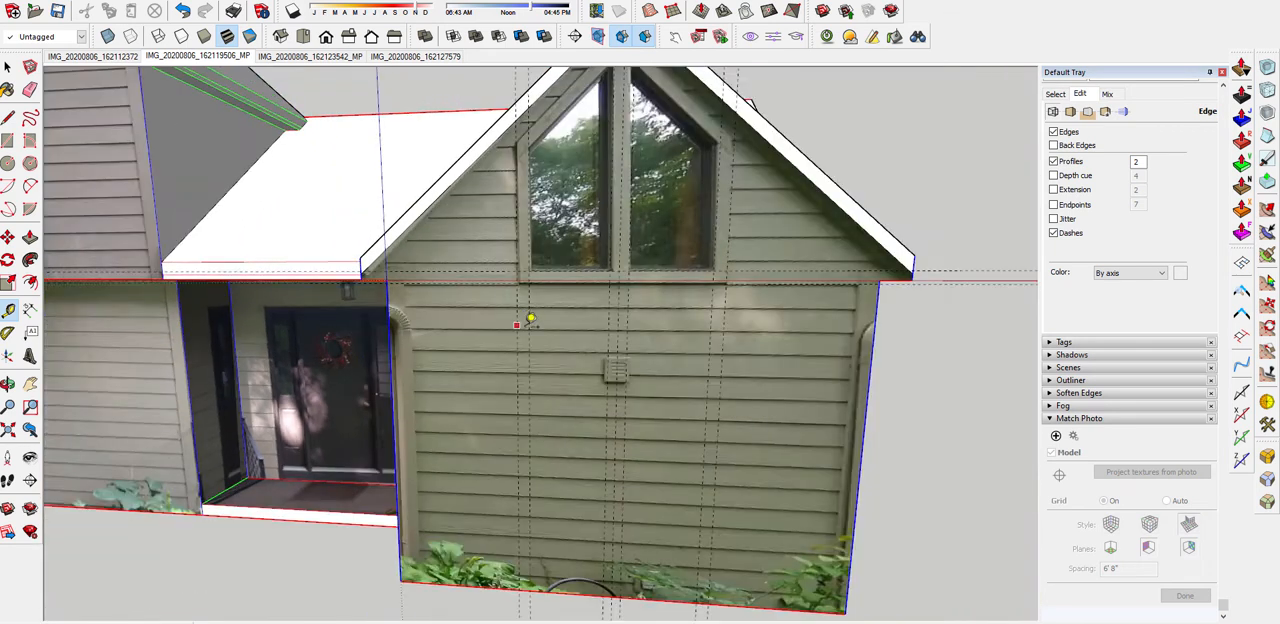
Add horizontal guides at the panes' outer upper corners and, about 2' 1/4" higher, at the panes' peaks
scroll(594, 288, "up", 2)
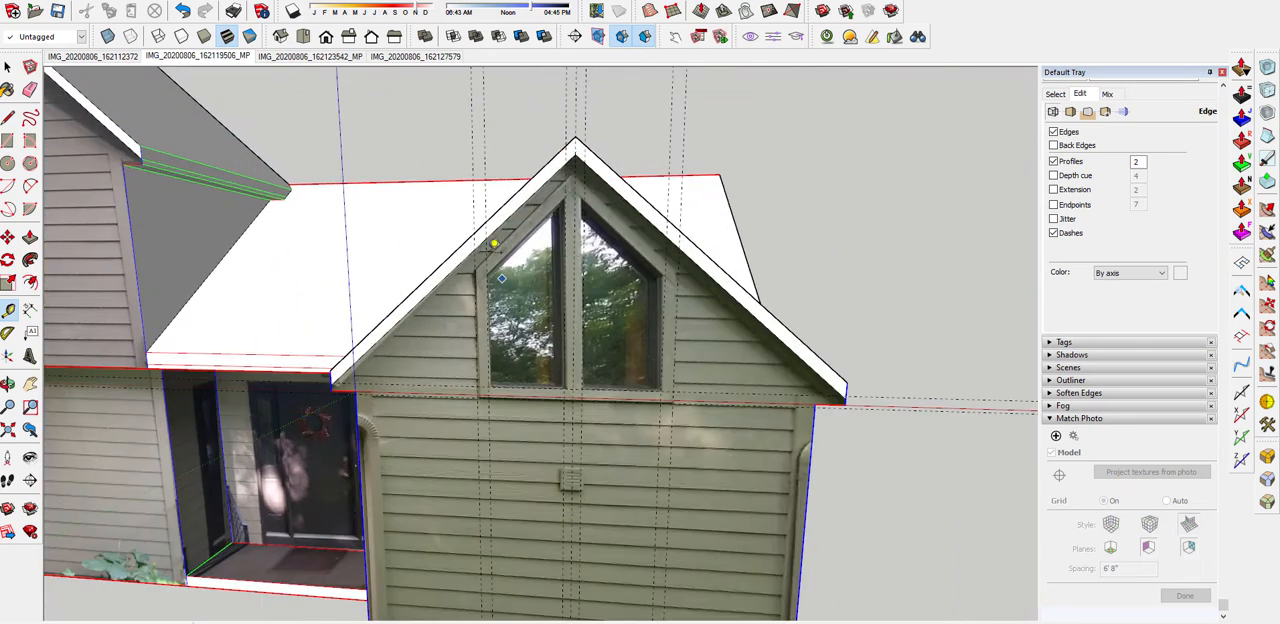
scroll(491, 245, "up", 1)
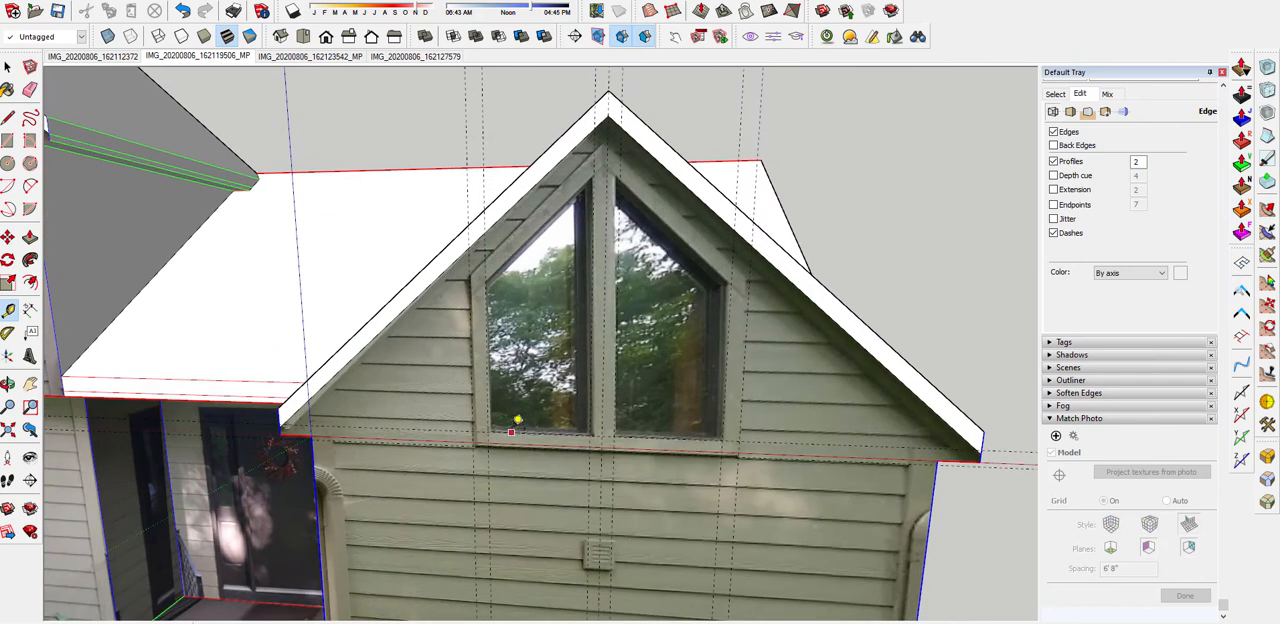
left_click(510, 431)
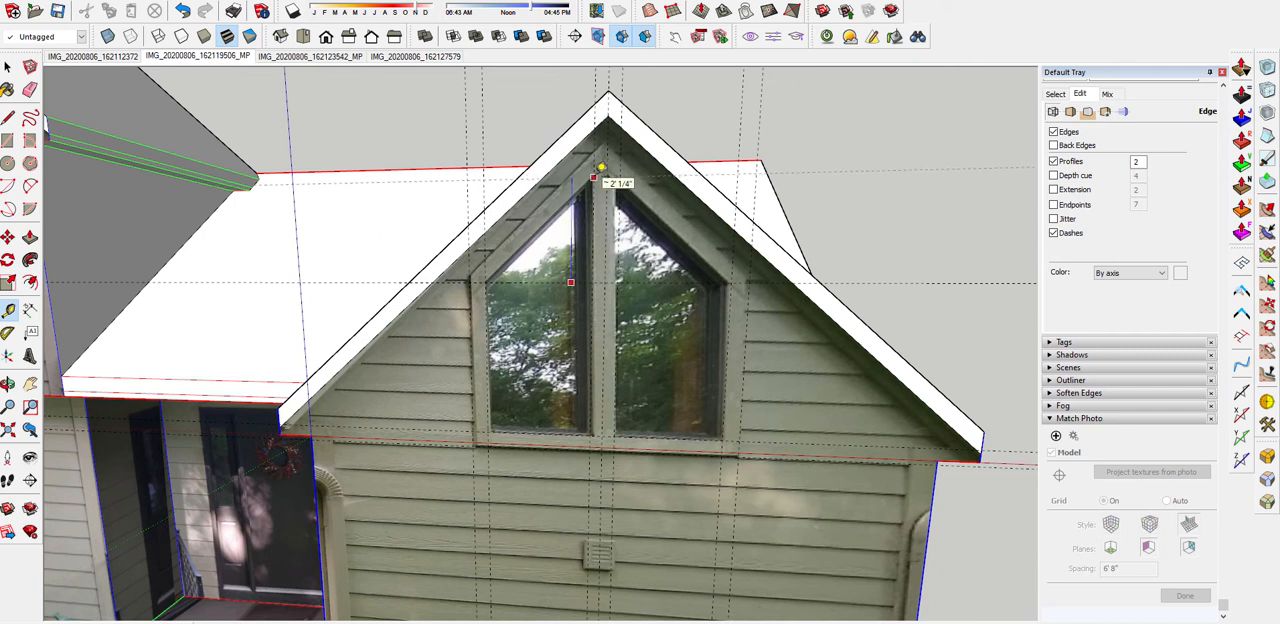
left_click(600, 168)
Draw the outline of the gable window's left pane with lines between the guide intersections
key("l")
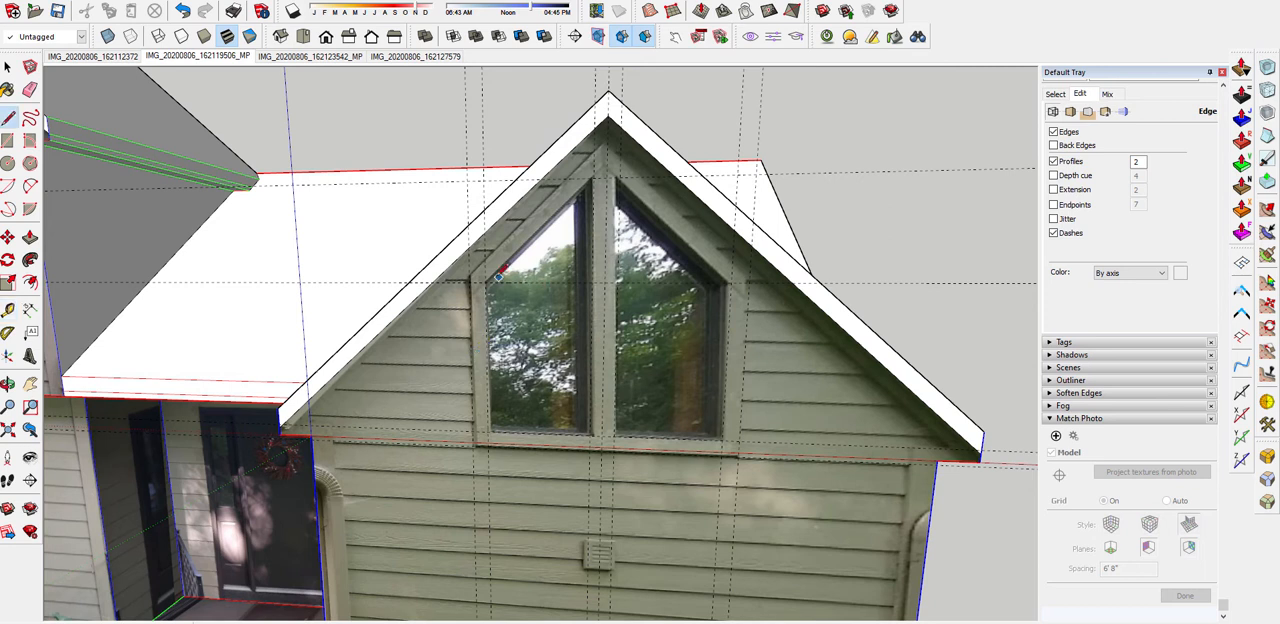
left_click(594, 178)
left_click(590, 434)
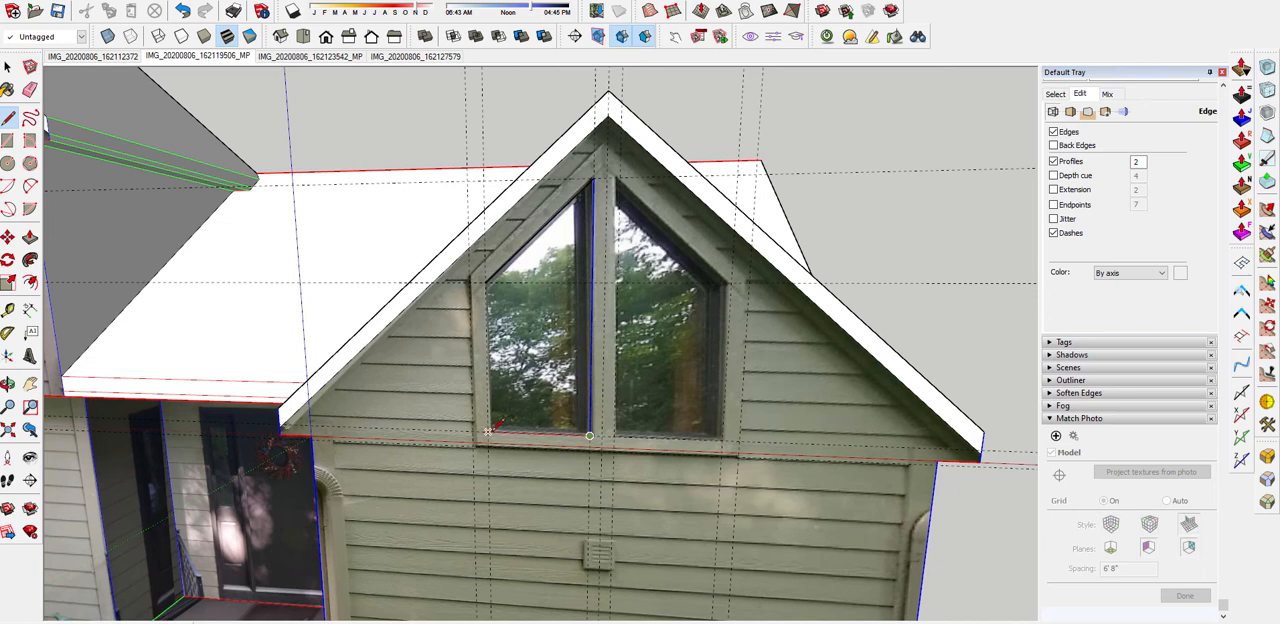
key("space")
scroll(517, 320, "down", 3)
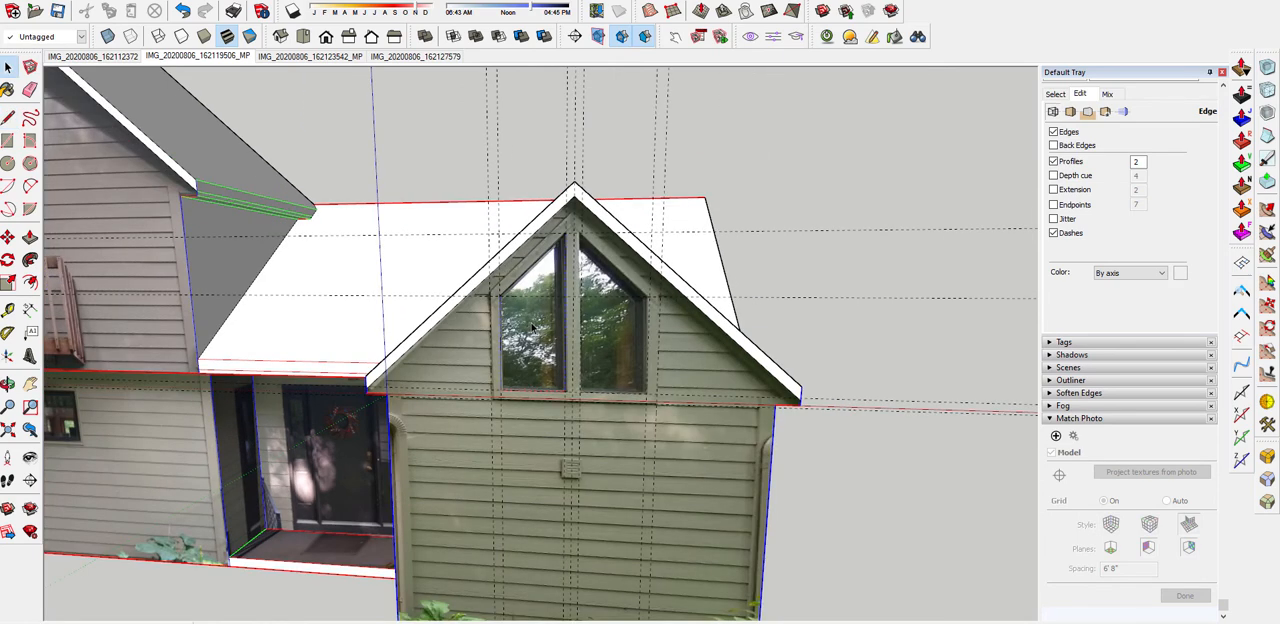
Turn off textures in the shaded display and offset the left pane's outline outward to the outer trim guide
double_click(532, 325)
middle_click_drag(532, 325, 499, 311)
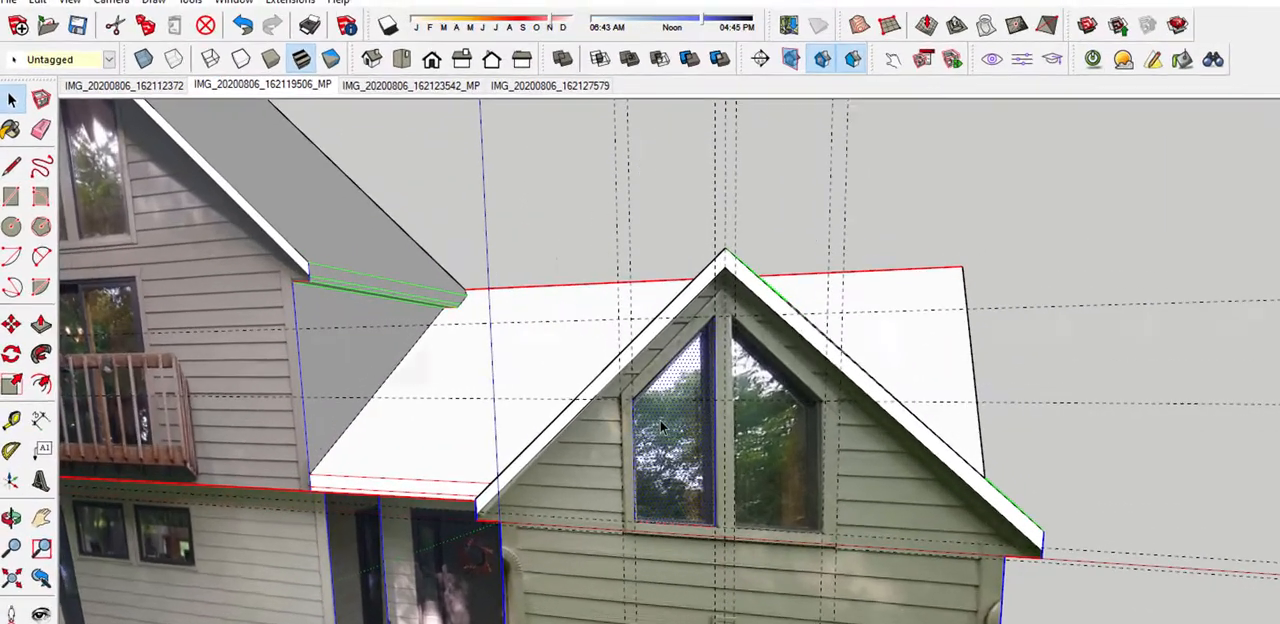
middle_click_drag(660, 420, 919, 473)
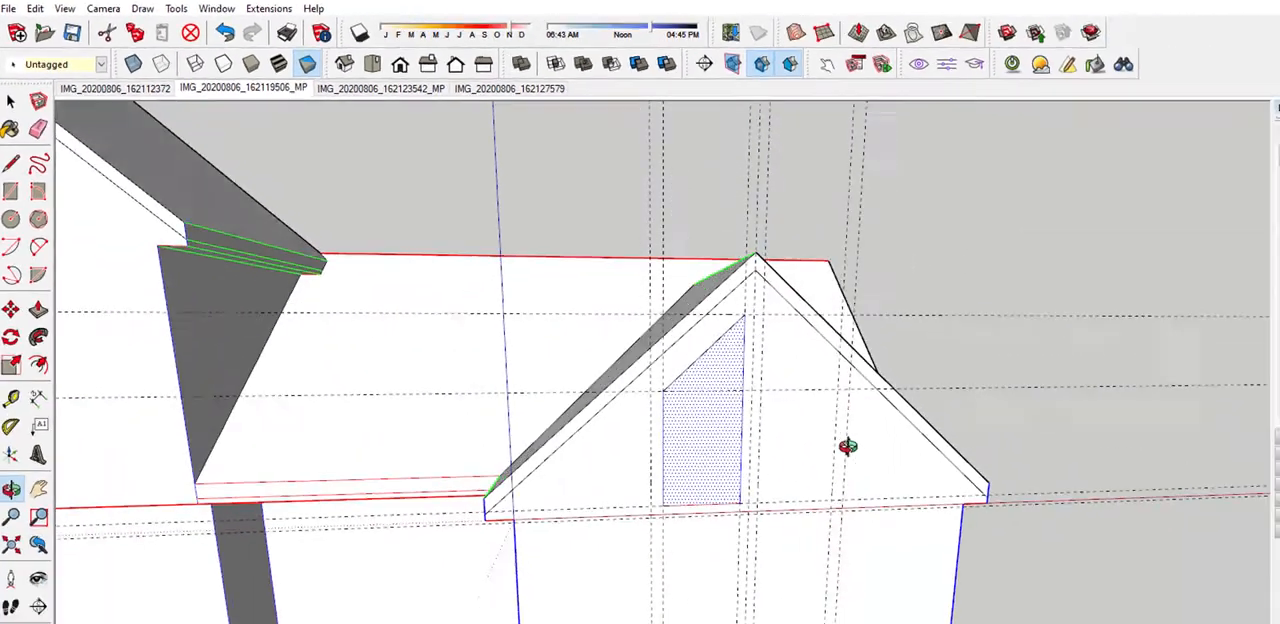
middle_click_drag(847, 446, 704, 433)
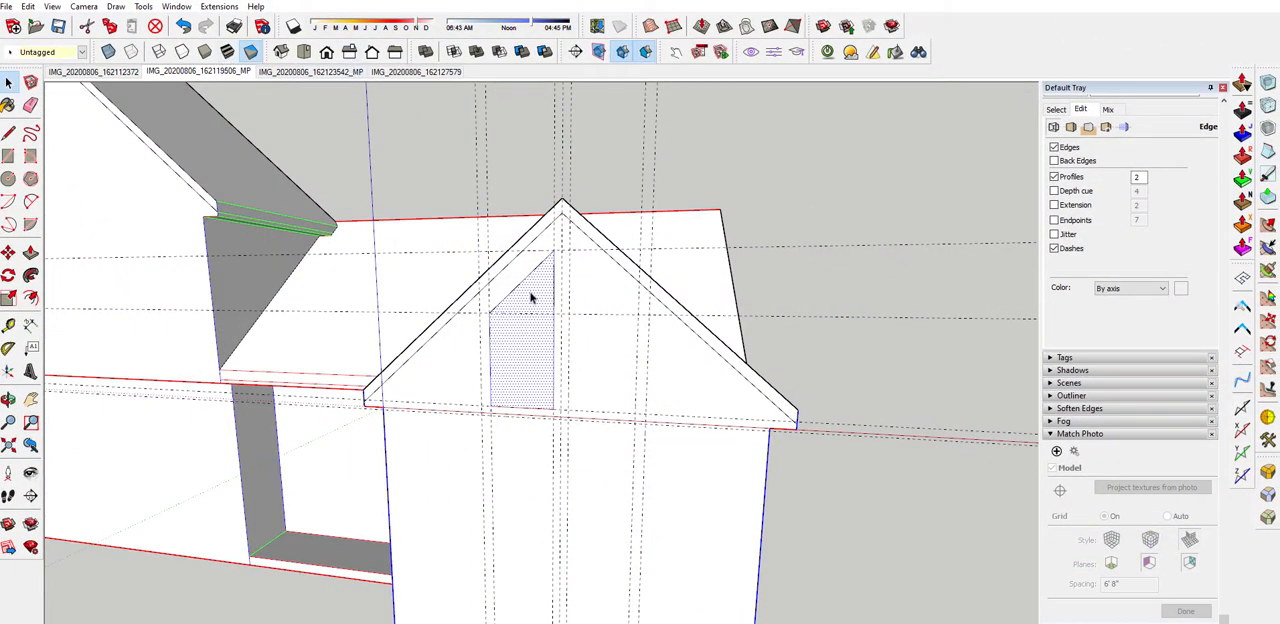
key("f")
left_click(489, 382)
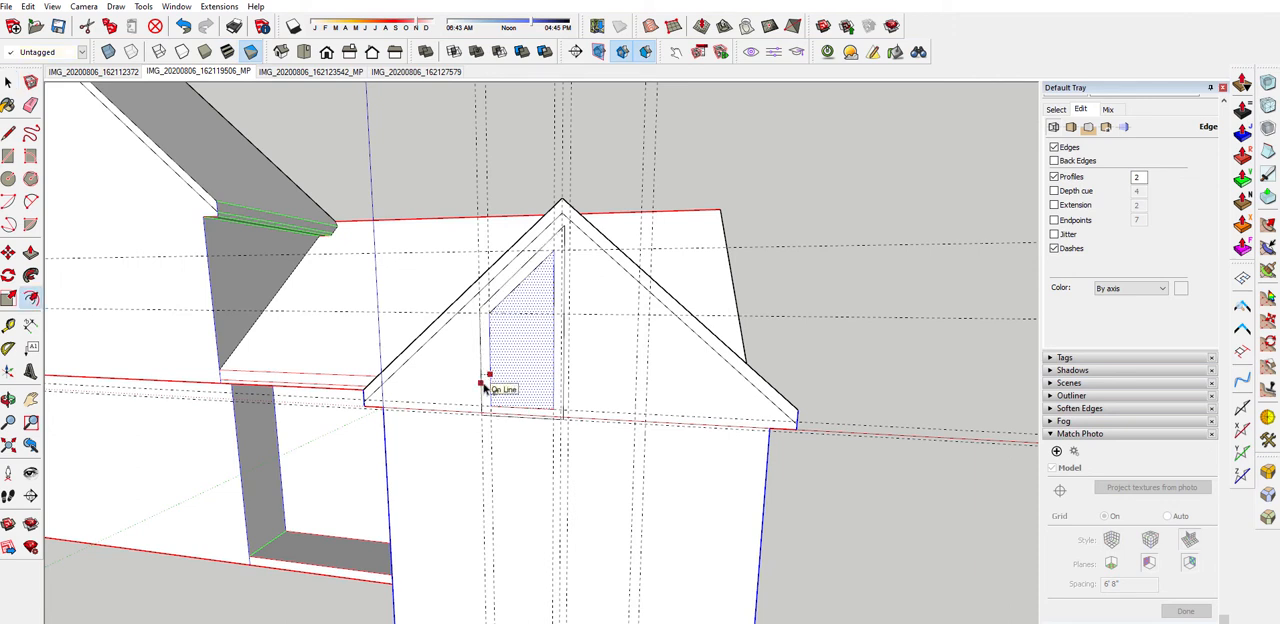
middle_click_drag(521, 376, 566, 364)
key("space")
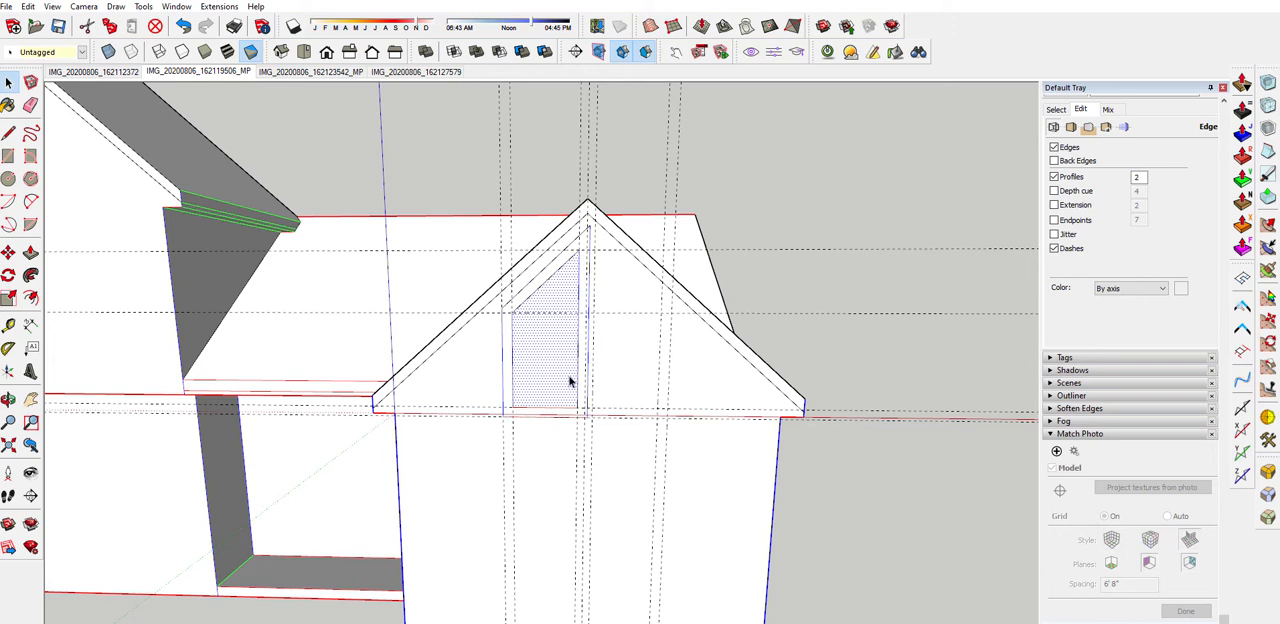
Create a copy of the left pane and its trim rotated 180 degrees about the vertical axis at the window's centre guide
scroll(591, 243, "up", 5)
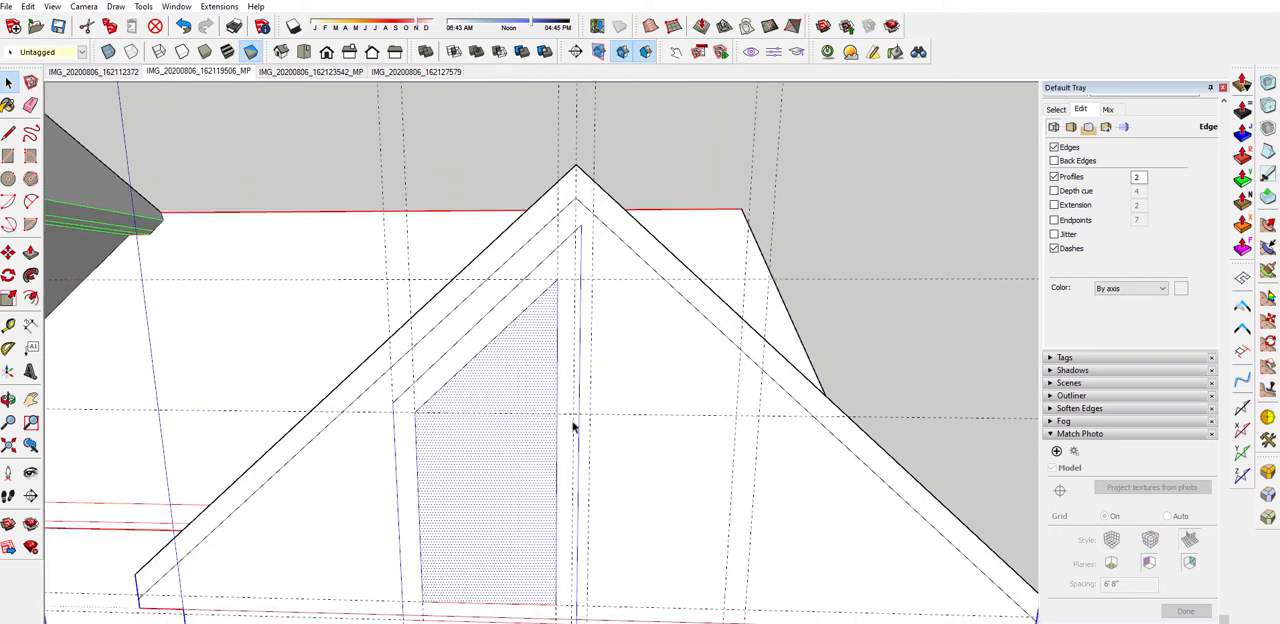
scroll(503, 349, "down", 2)
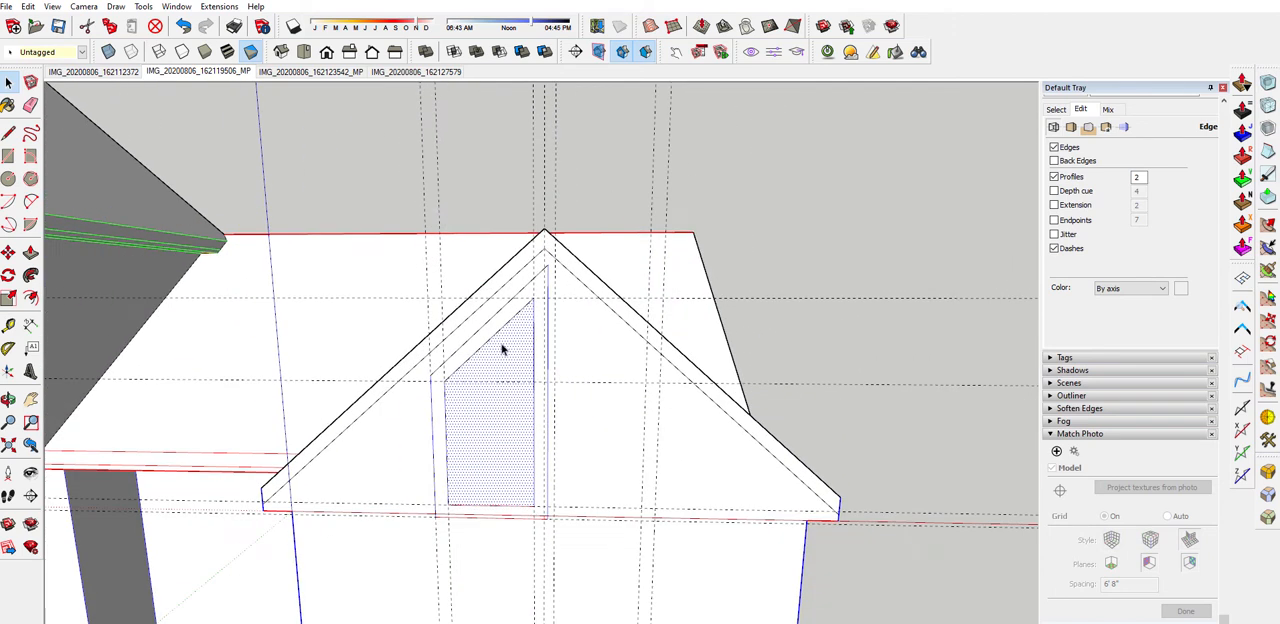
double_click(461, 493)
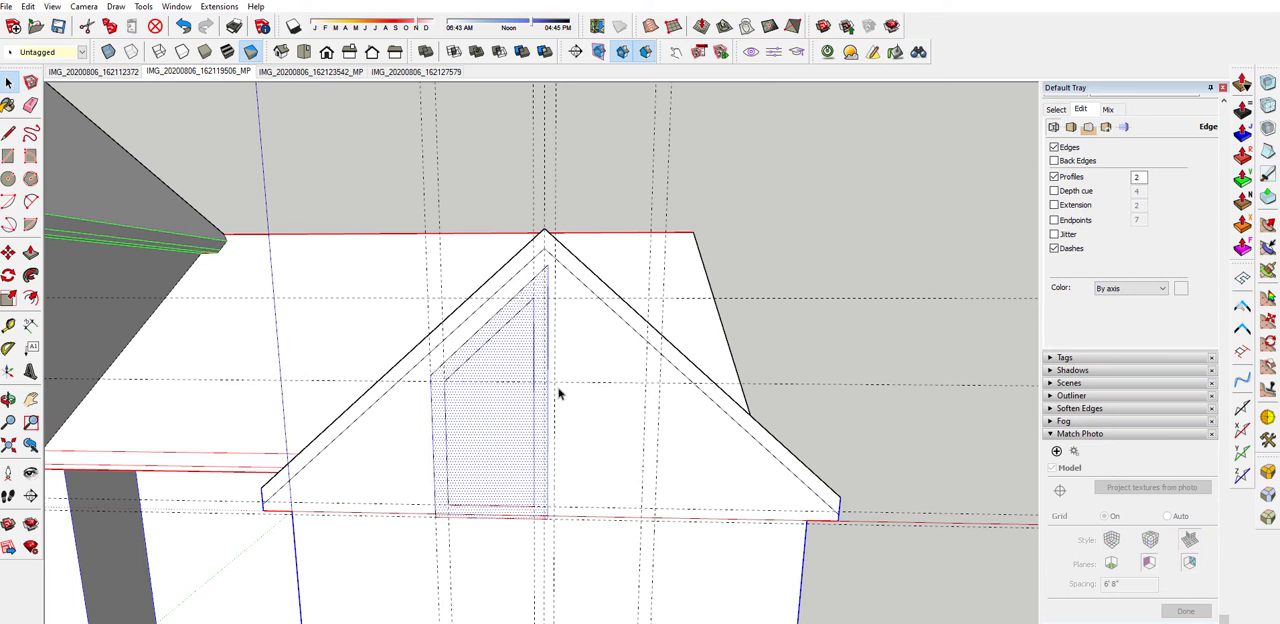
scroll(551, 452, "up", 2)
middle_click_drag(545, 349, 545, 513)
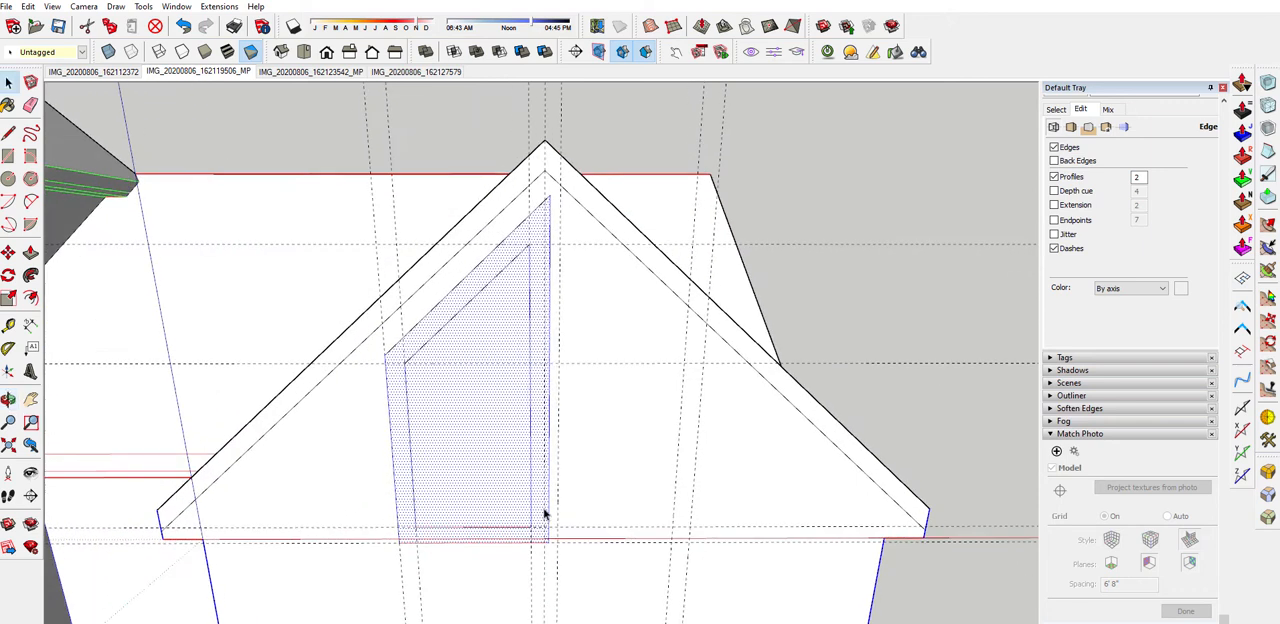
left_click(8, 277)
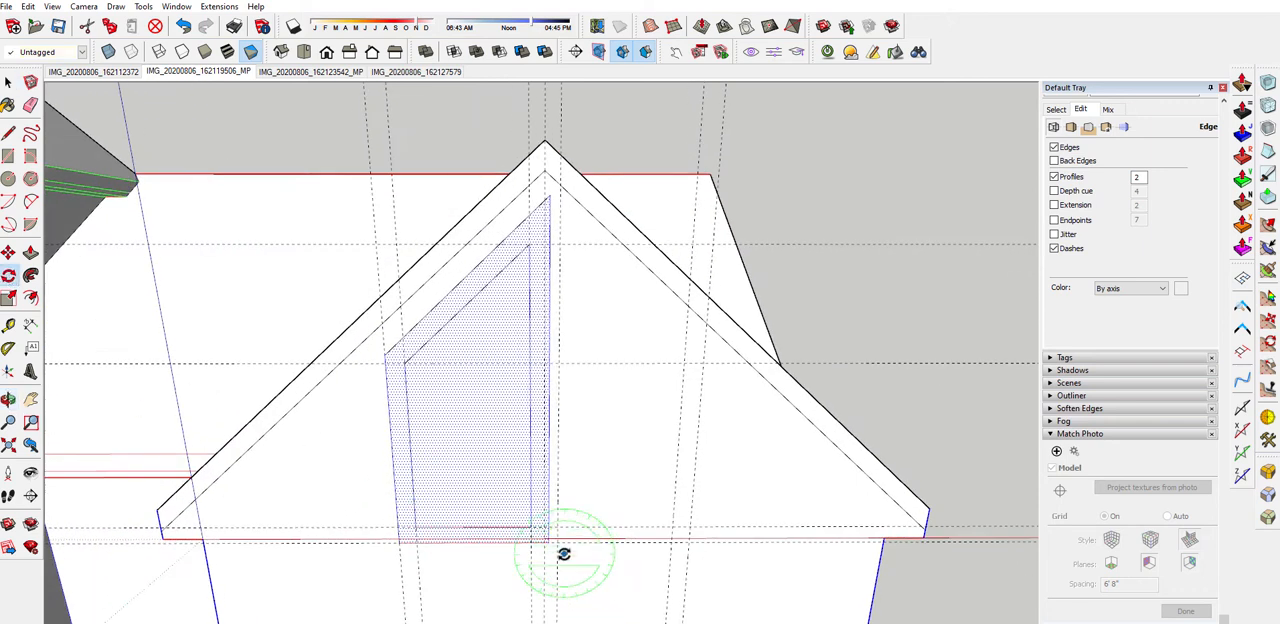
key("r")
scroll(540, 530, "up", 3)
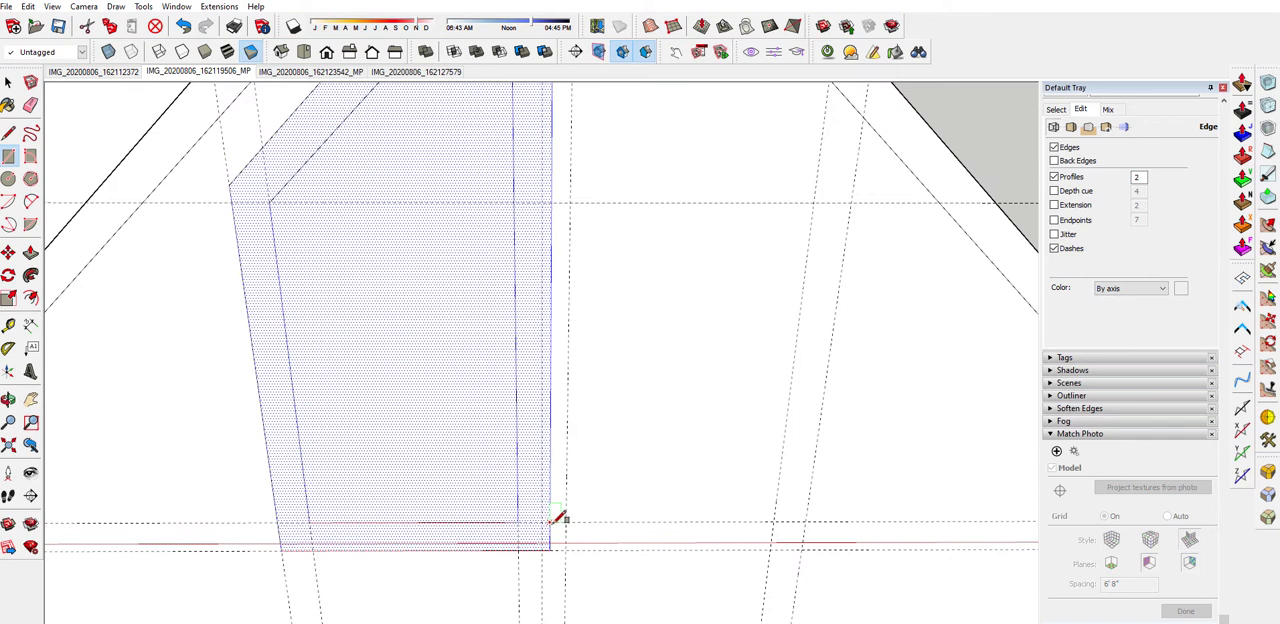
left_click(8, 277)
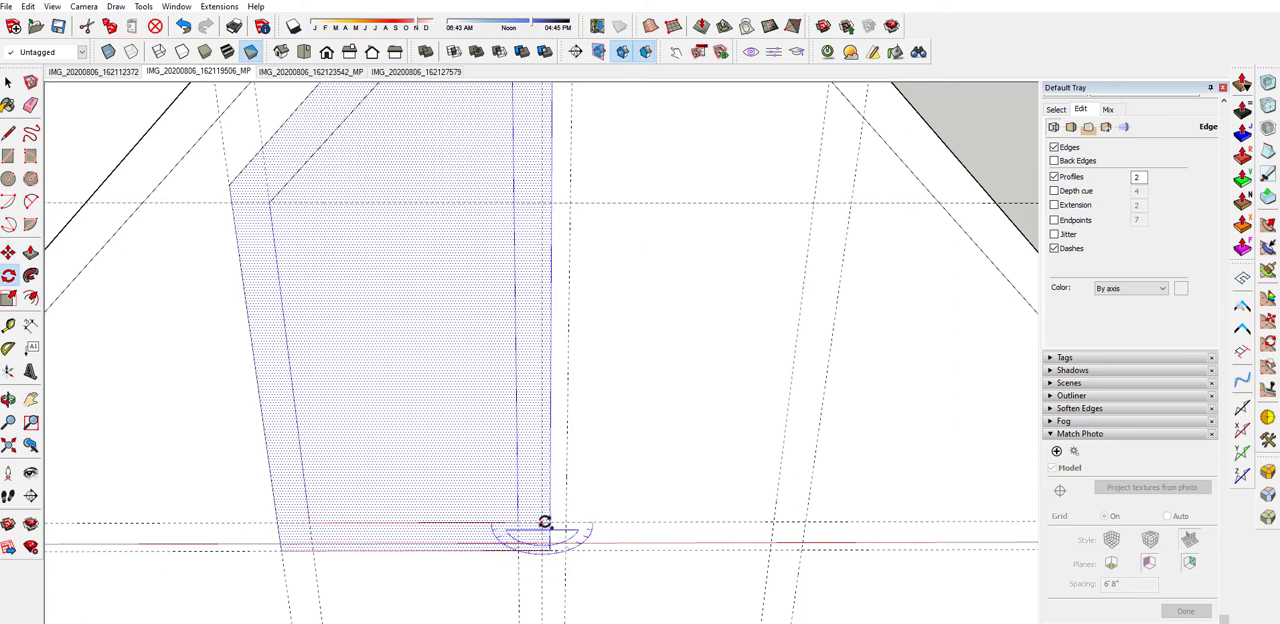
left_click(543, 522)
left_click(372, 522)
scroll(385, 562, "down", 3)
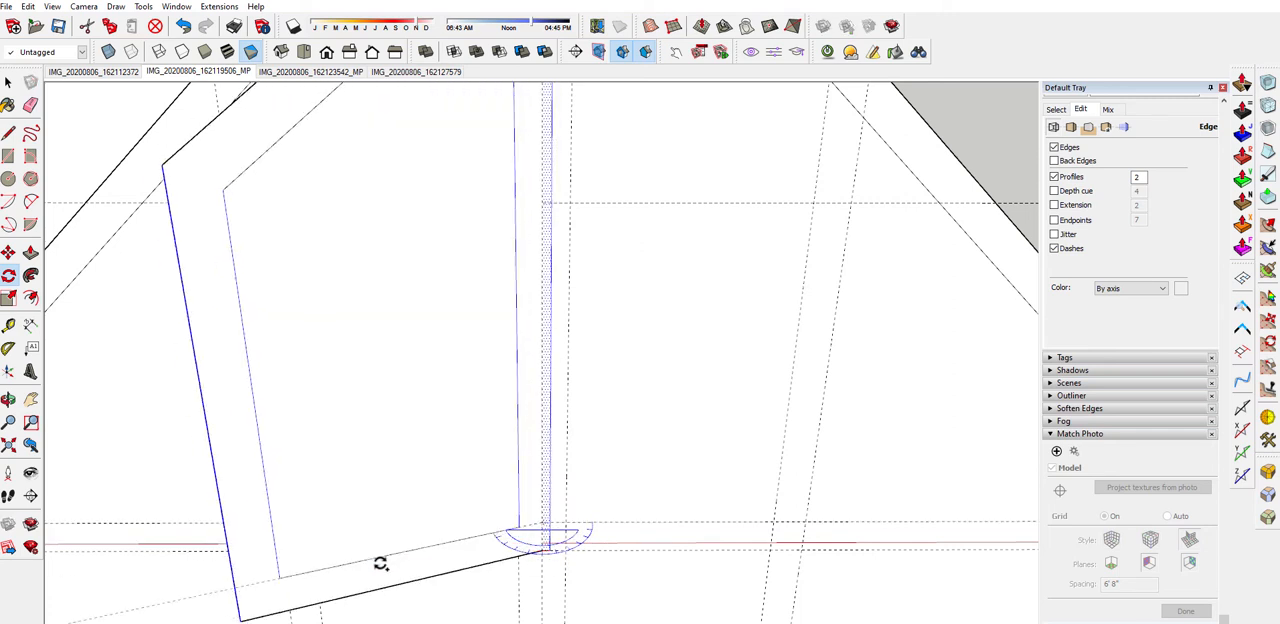
scroll(380, 570, "down", 3)
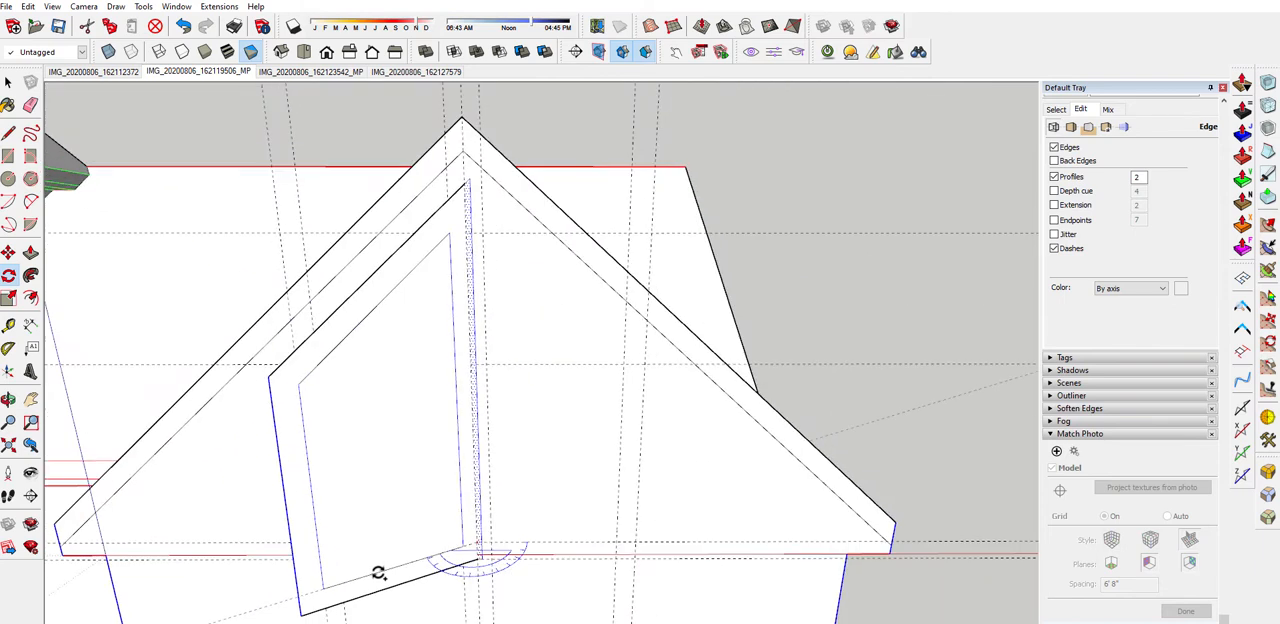
type("180")
key("Return")
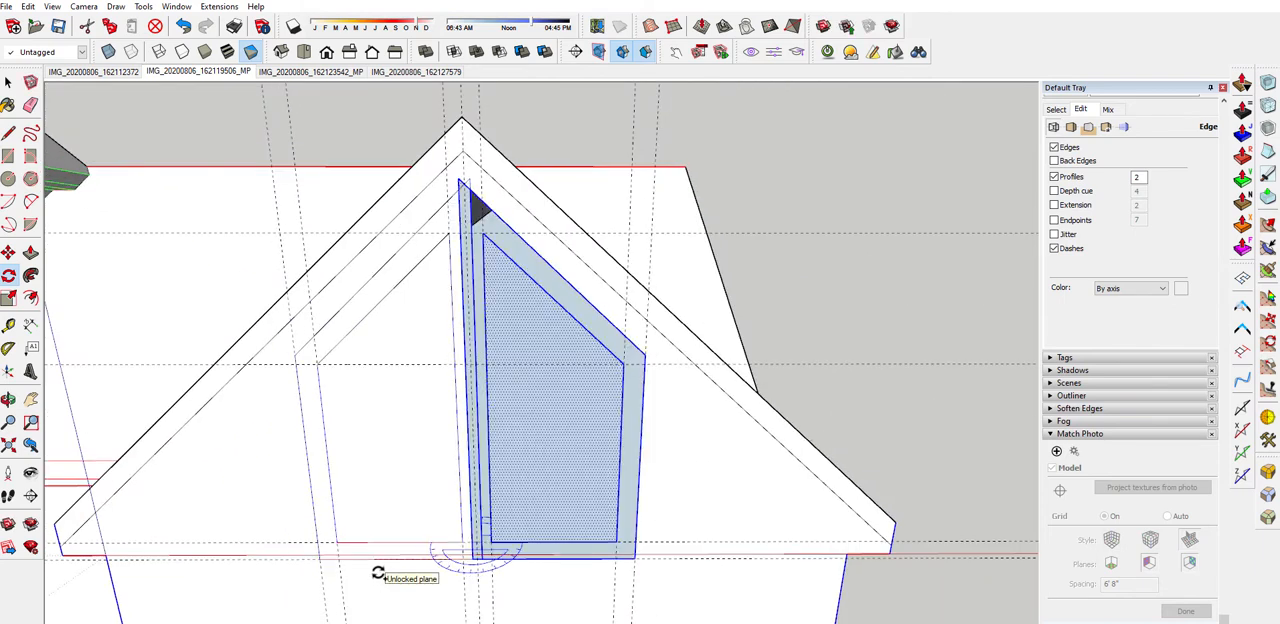
key("space")
Erase the overlapping trim edges between the two panes so one continuous frame surrounds both
middle_click_drag(489, 528, 405, 493)
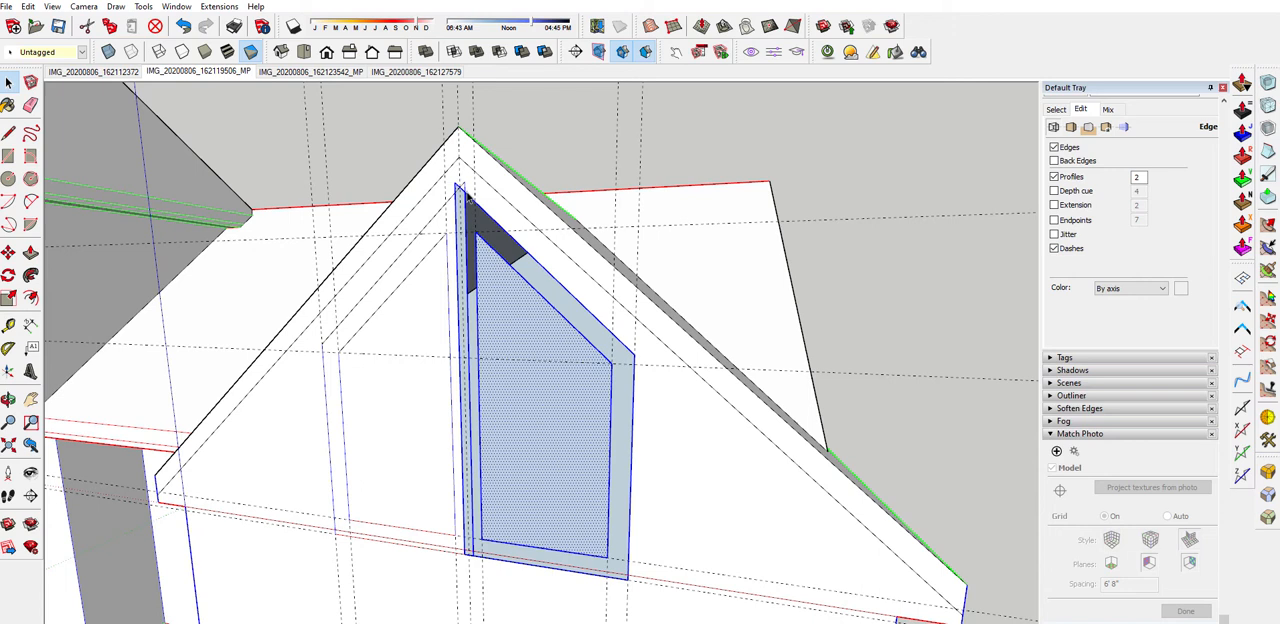
scroll(467, 197, "up", 1)
key("t")
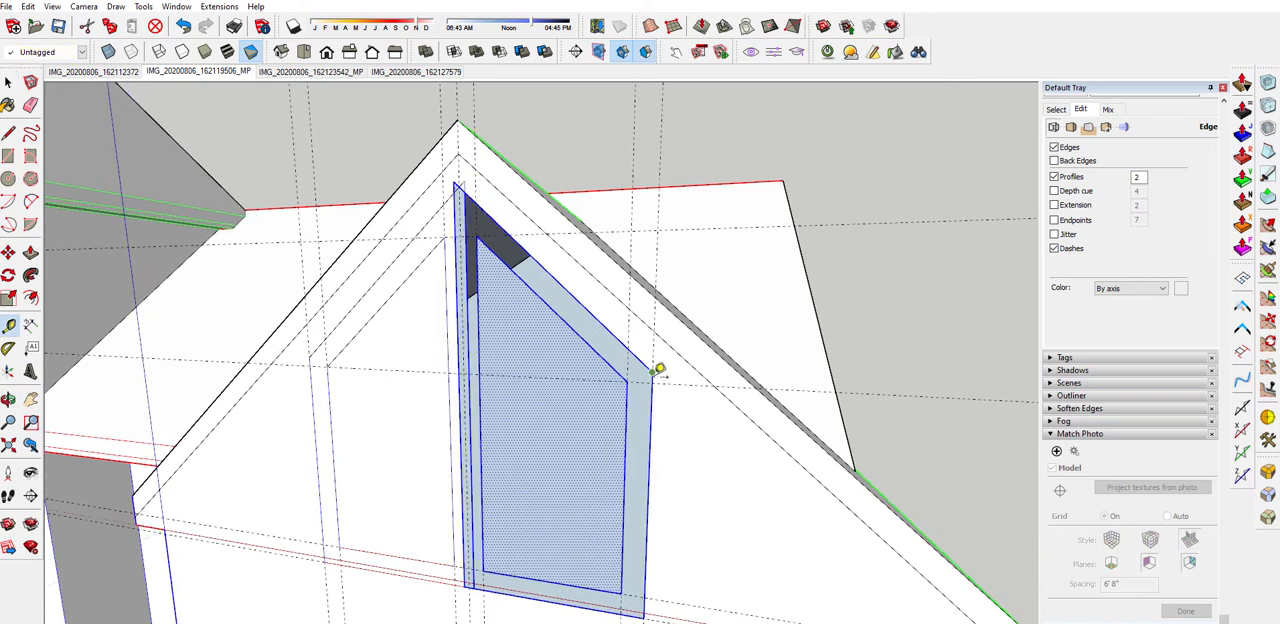
key("space")
key("l")
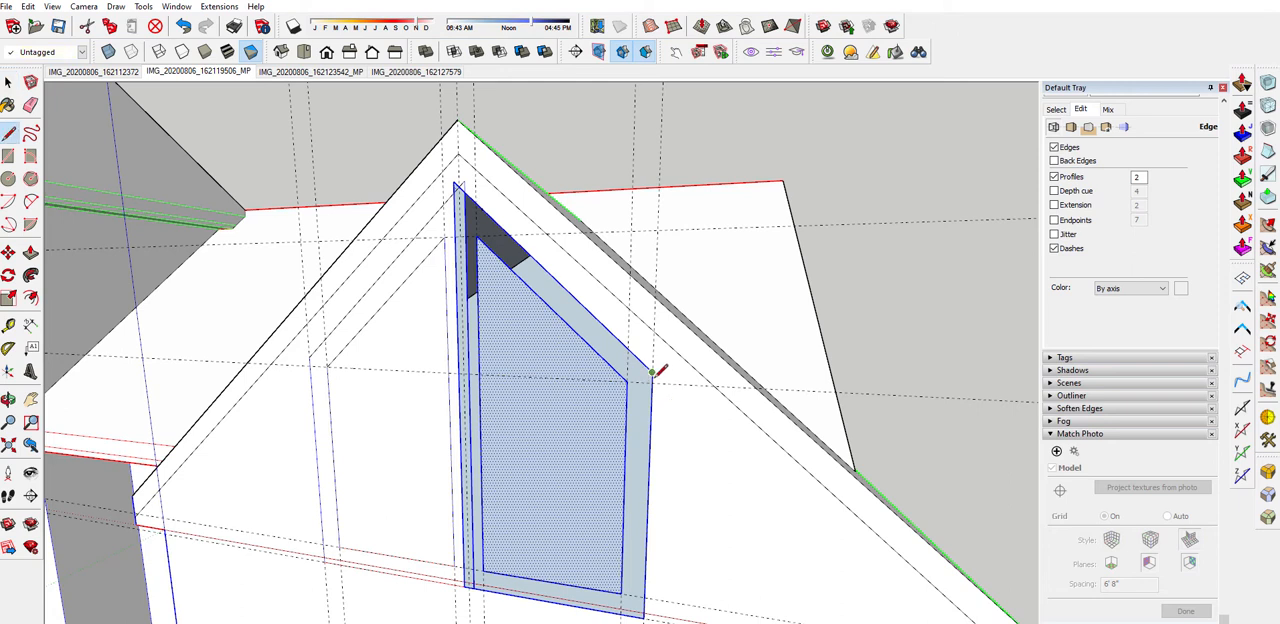
middle_click_drag(460, 180, 613, 213)
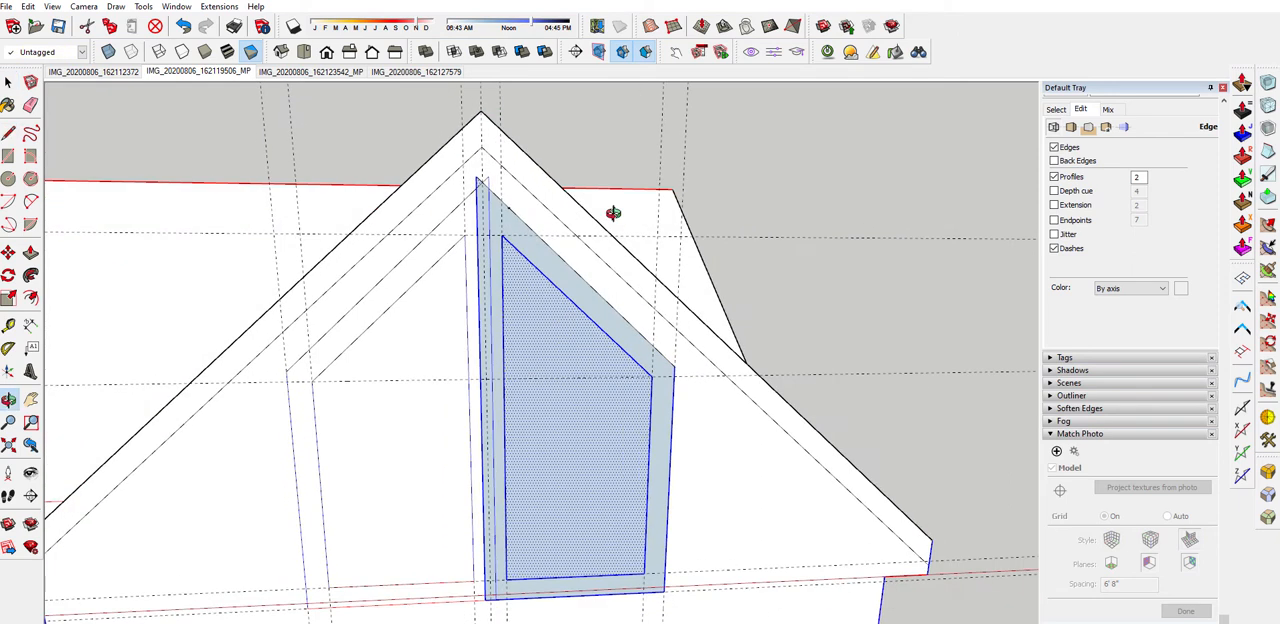
key("space")
key("e")
scroll(503, 330, "up", 1)
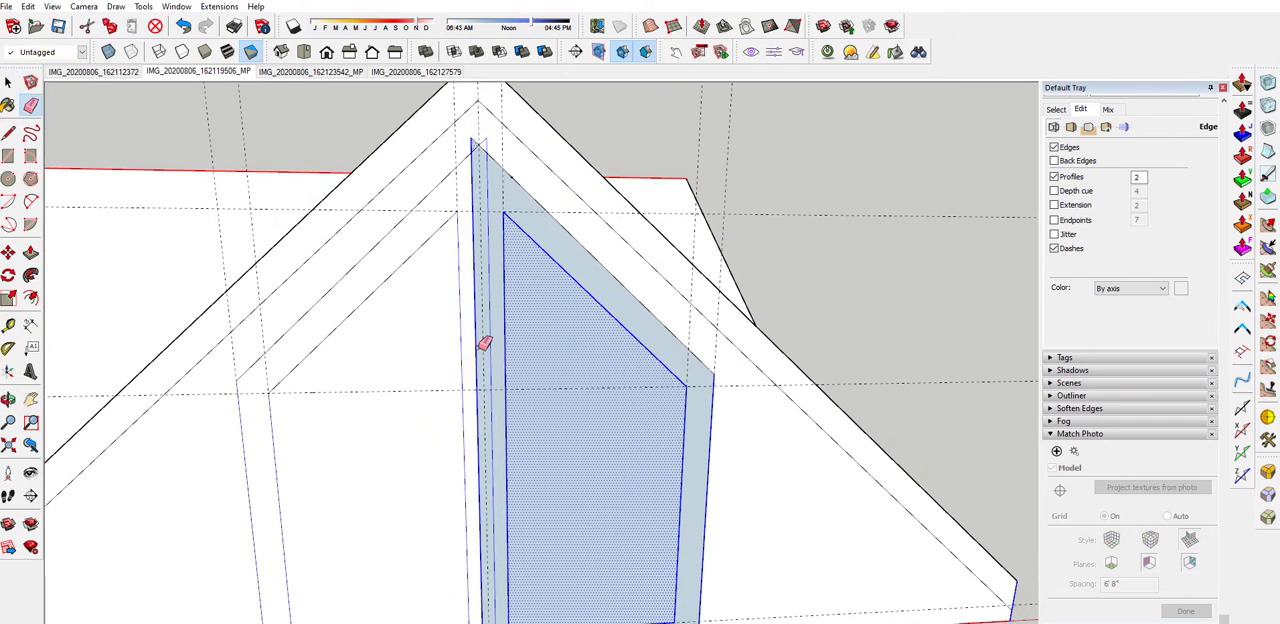
left_click_drag(481, 350, 500, 345)
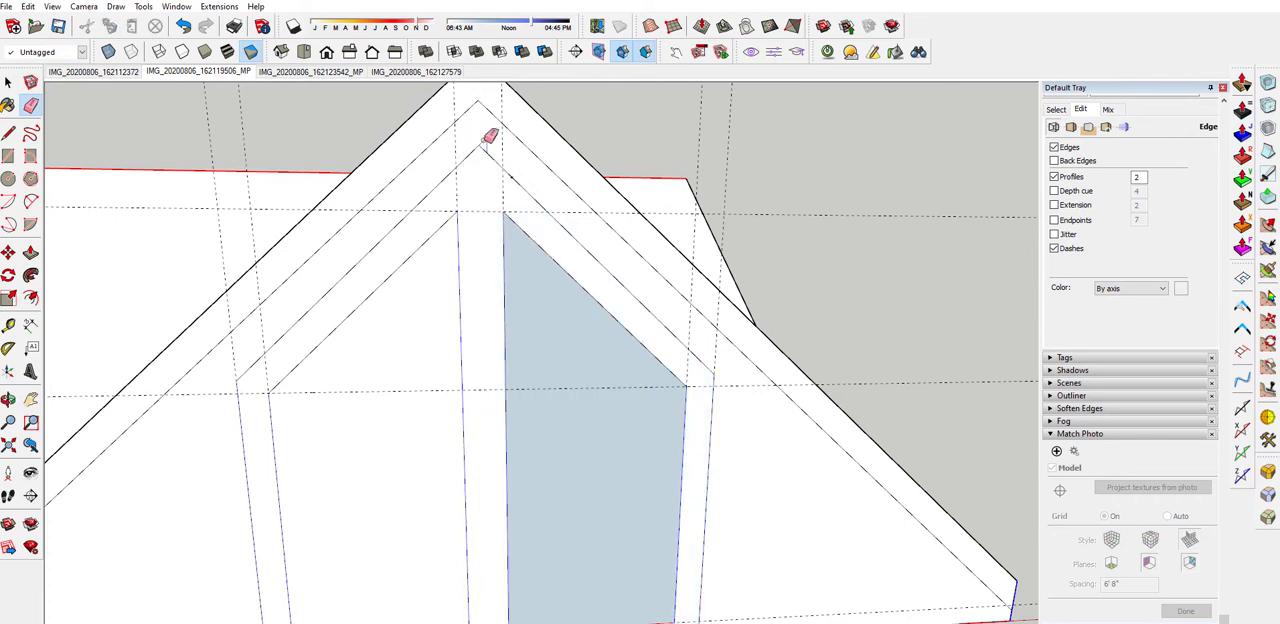
scroll(478, 140, "down", 2)
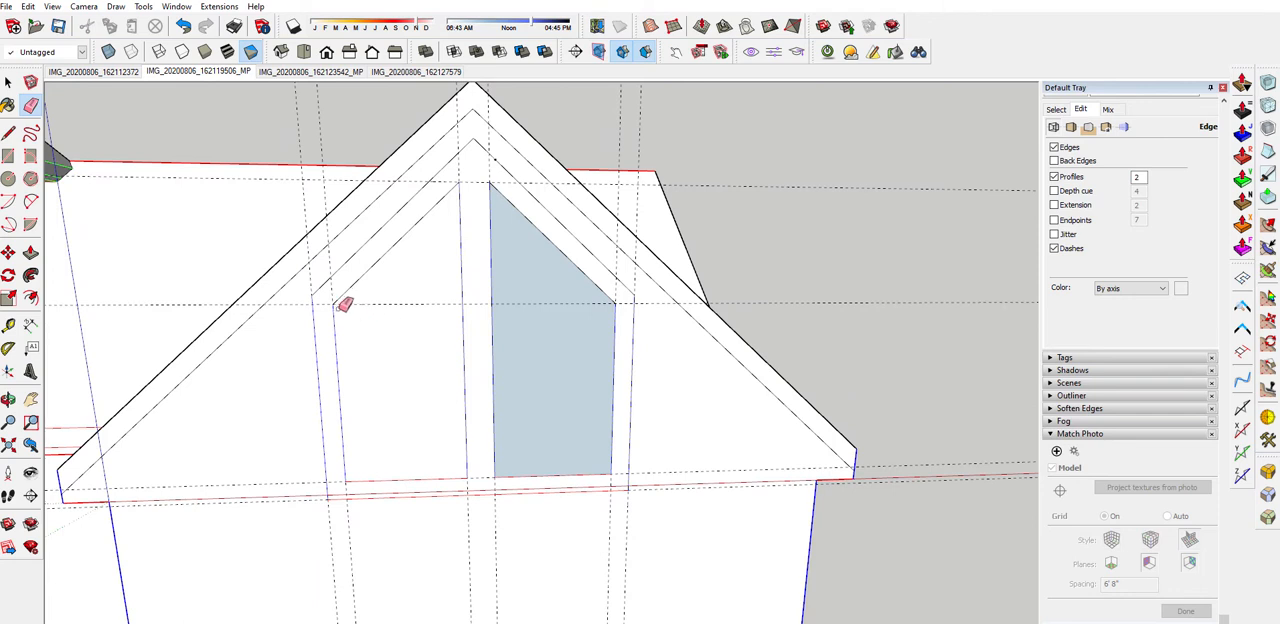
Reverse the right pane's face and display the model with textures again
key("space")
left_click(569, 389)
right_click(569, 388)
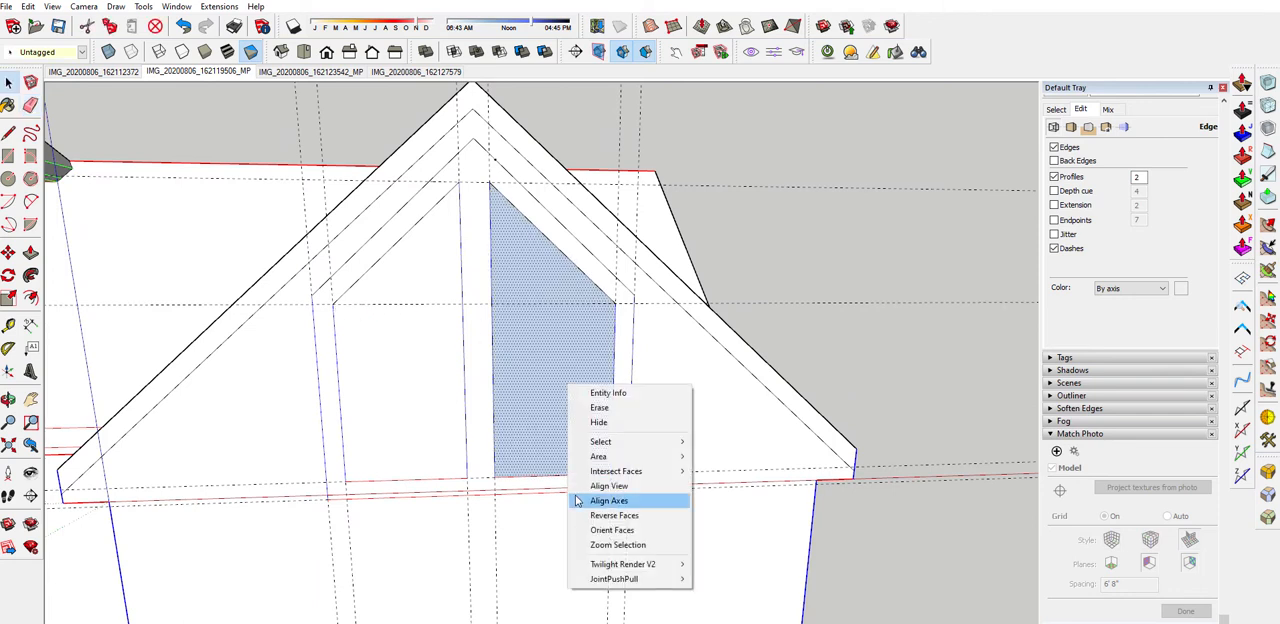
left_click(614, 517)
scroll(562, 374, "down", 2)
middle_click_drag(562, 370, 594, 335)
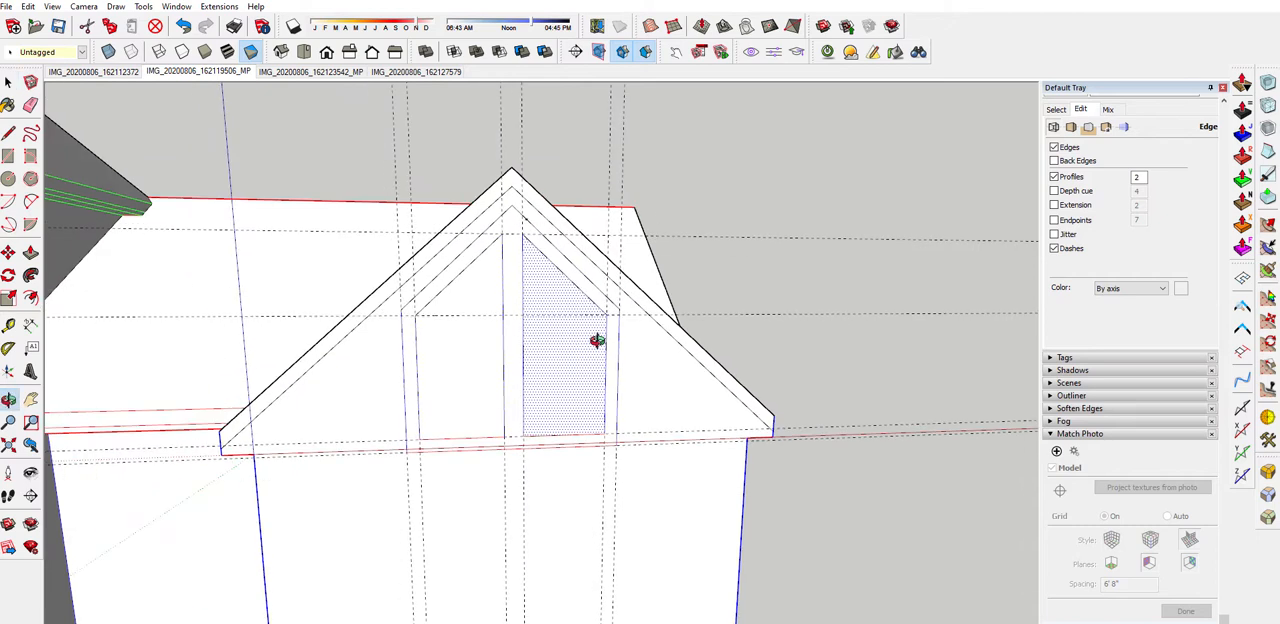
left_click(227, 52)
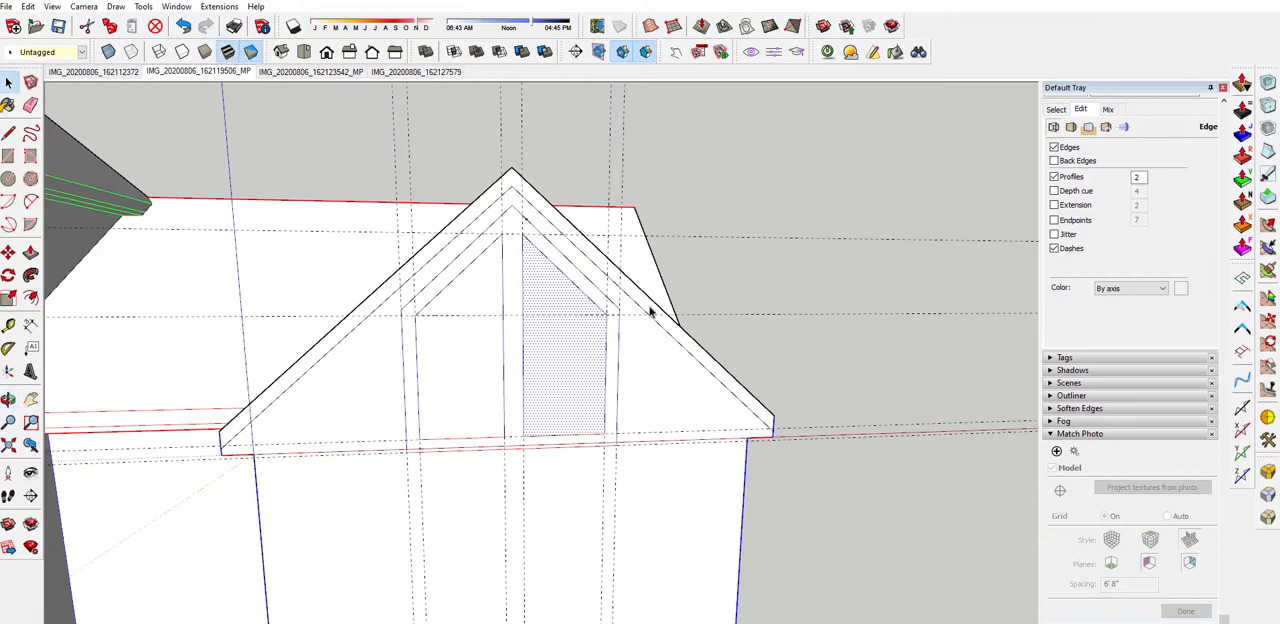
Examine the gable window's panes and trim against the projected photo from several angles
scroll(462, 253, "up", 3)
middle_click_drag(462, 253, 410, 440)
scroll(385, 245, "down", 3)
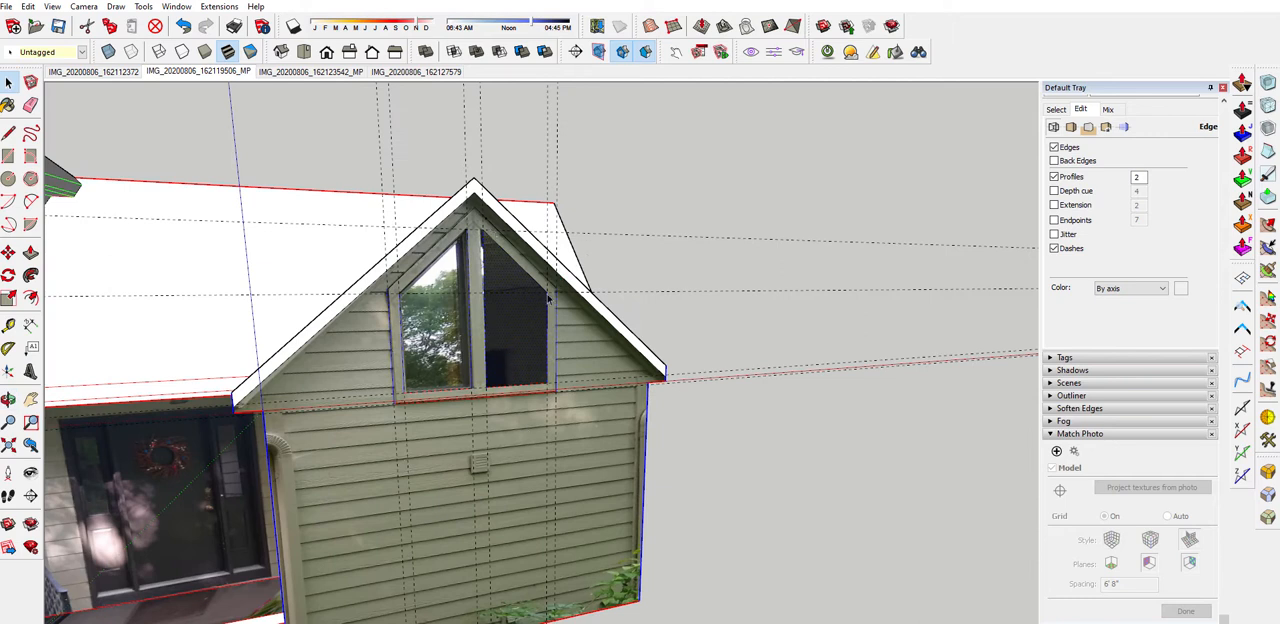
middle_click_drag(511, 313, 620, 289)
scroll(578, 321, "up", 2)
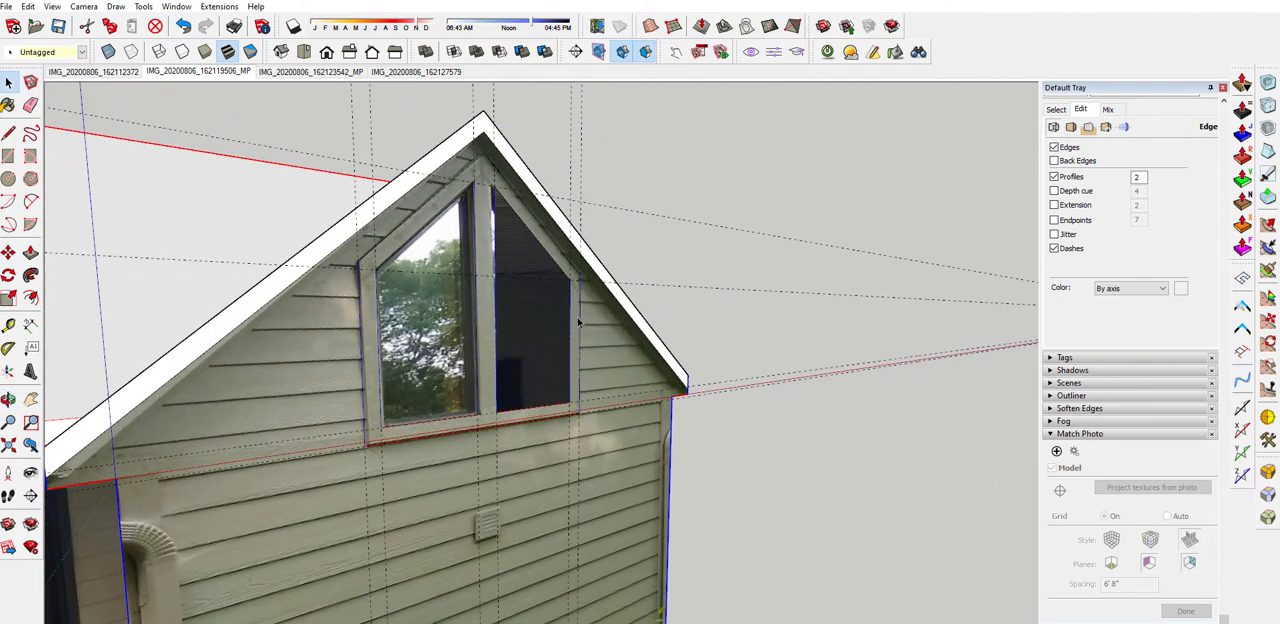
scroll(546, 311, "down", 2)
middle_click_drag(539, 311, 468, 350)
scroll(466, 355, "up", 3)
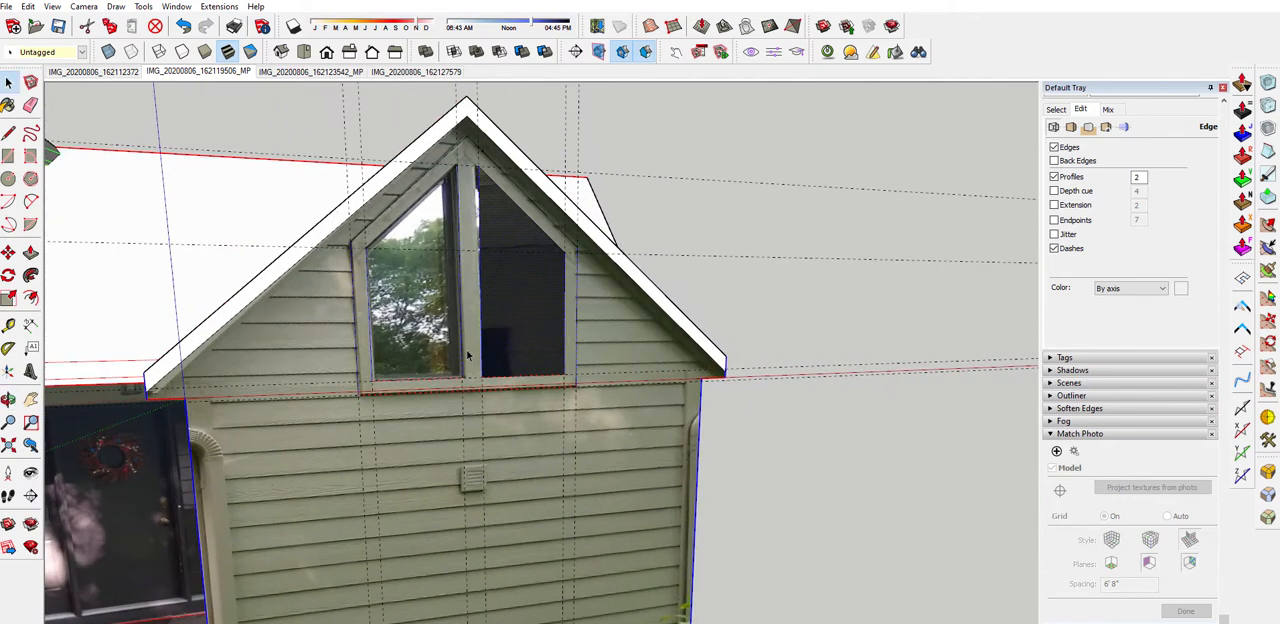
middle_click_drag(481, 266, 421, 286)
scroll(210, 424, "down", 3)
scroll(240, 420, "up", 5)
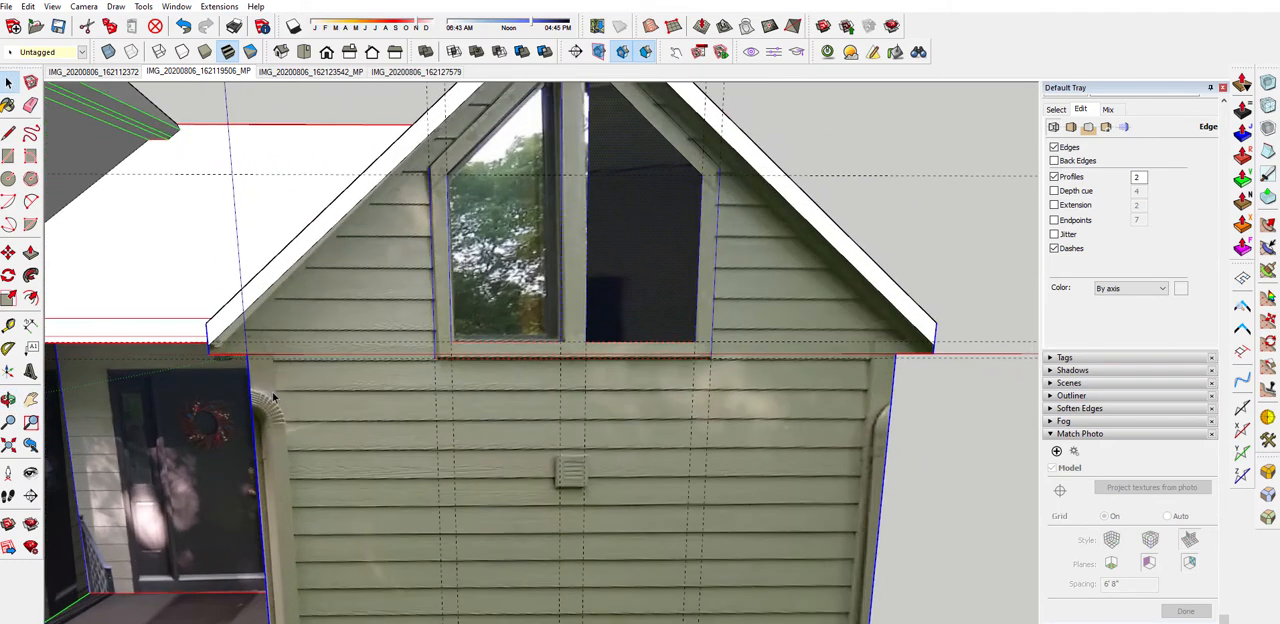
Offset vertical guides inward from the gable wall's side edges for the corner trim, about 6" on the left and 5 1/2" on the right
key("t")
scroll(262, 370, "up", 2)
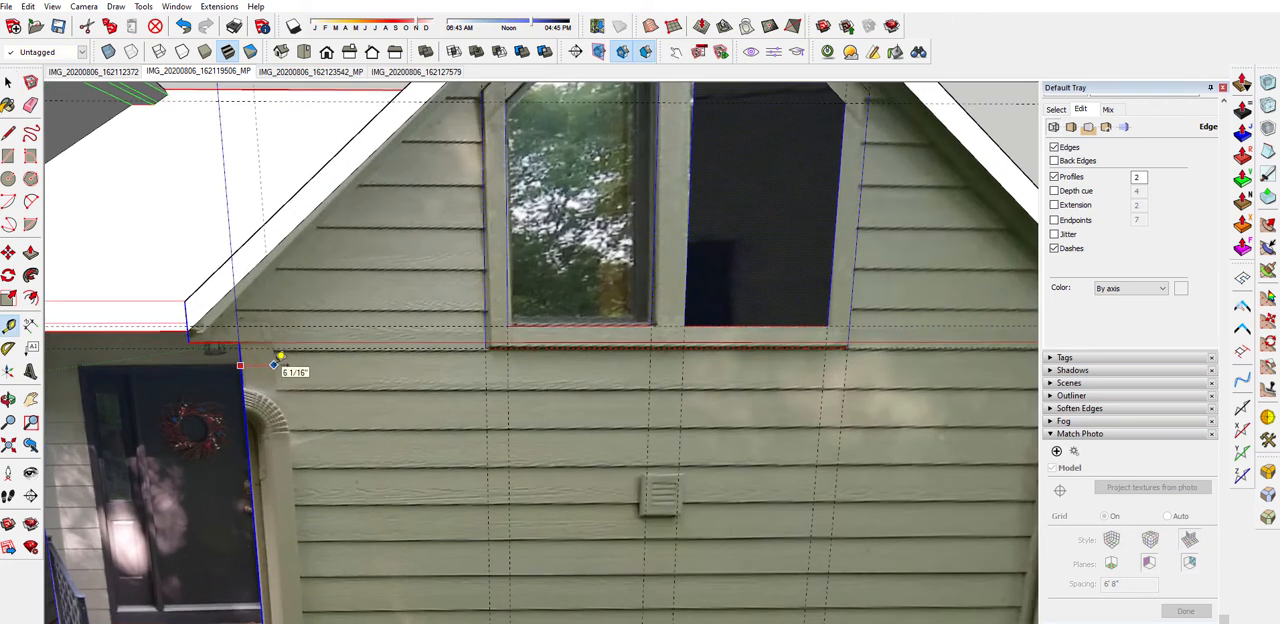
scroll(280, 356, "down", 4)
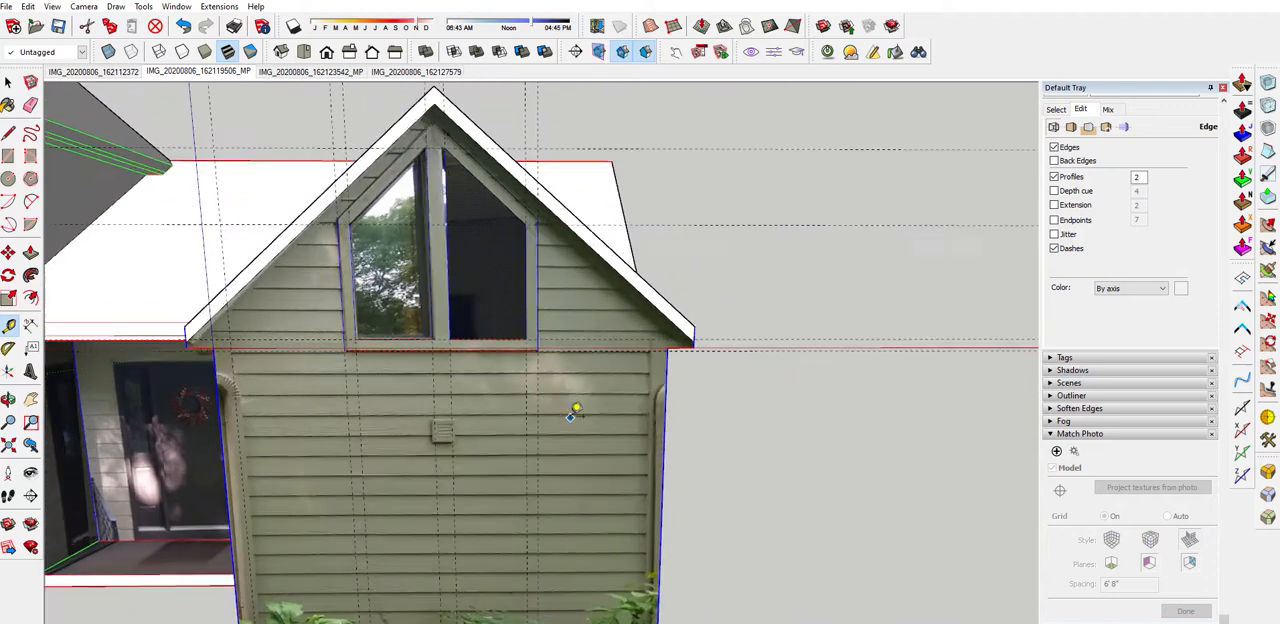
scroll(678, 358, "up", 3)
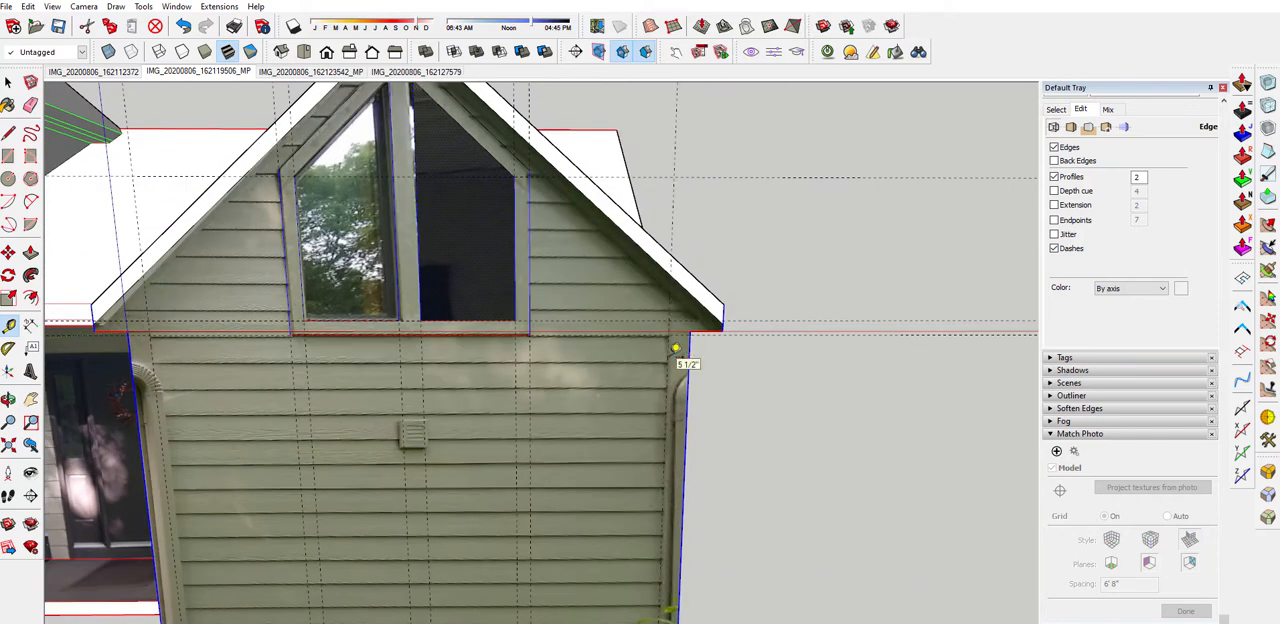
scroll(676, 348, "down", 4)
key("space")
Draw the gable wall's left corner trim as a rectangle from the wall's upper corner to the guide's intersection with the base edge
scroll(404, 392, "up", 5)
scroll(378, 313, "down", 1)
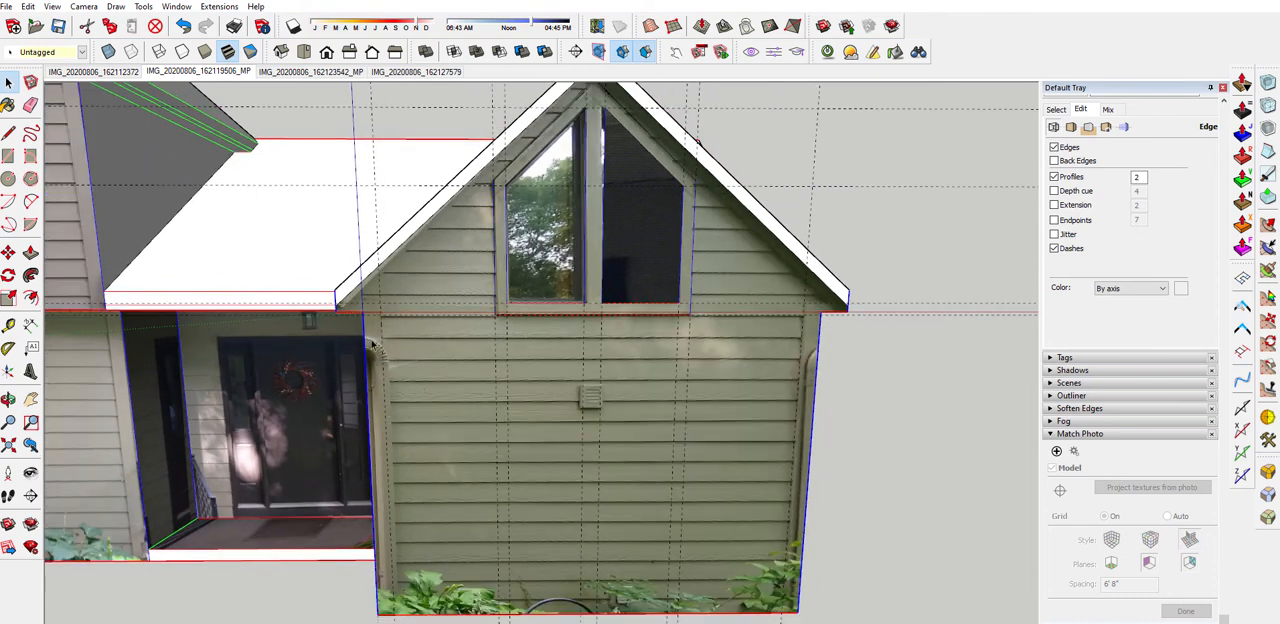
scroll(370, 330, "up", 3)
key("r")
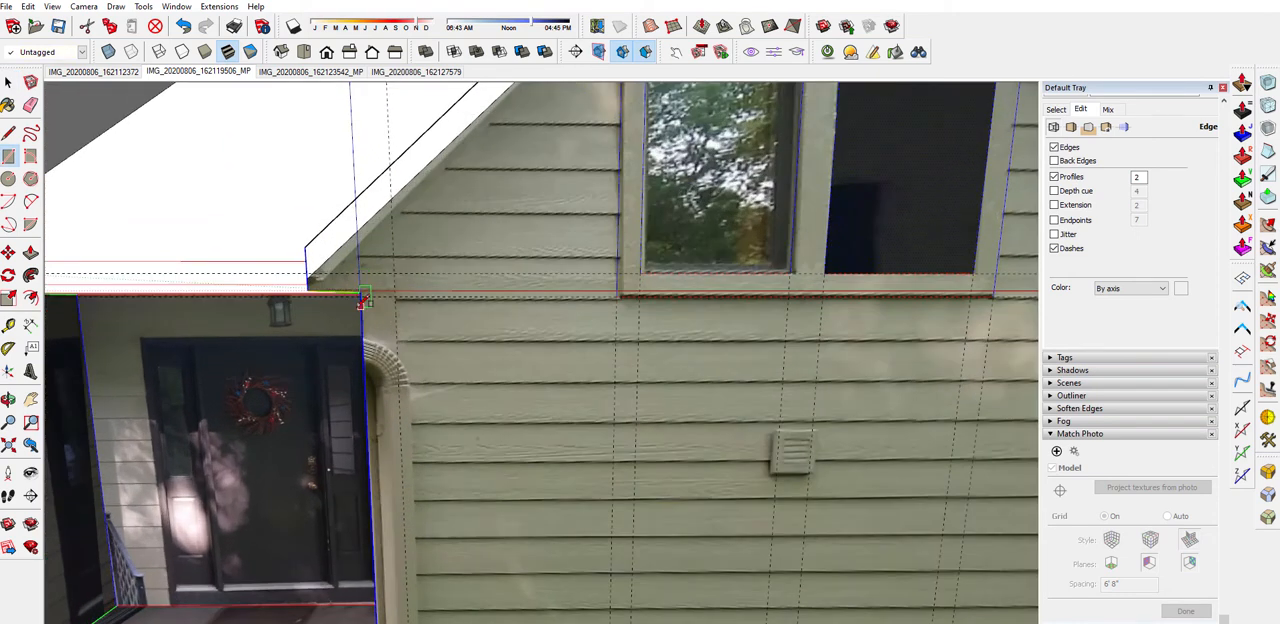
middle_click_drag(360, 291, 480, 285)
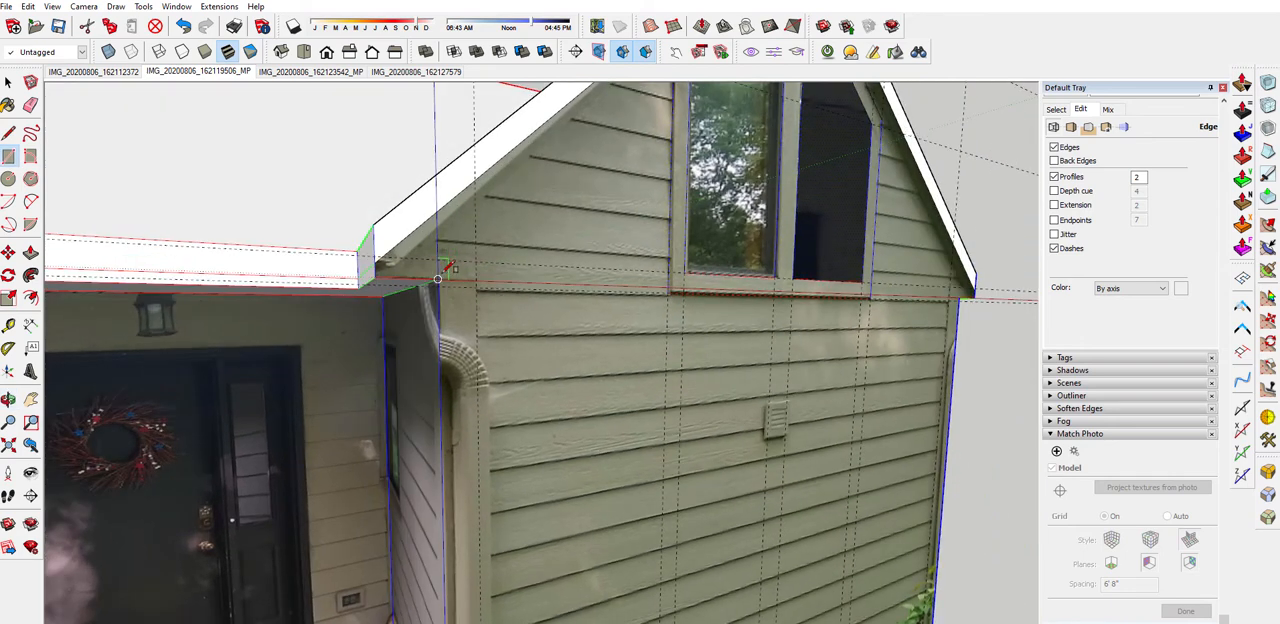
scroll(449, 250, "down", 3)
scroll(453, 548, "up", 2)
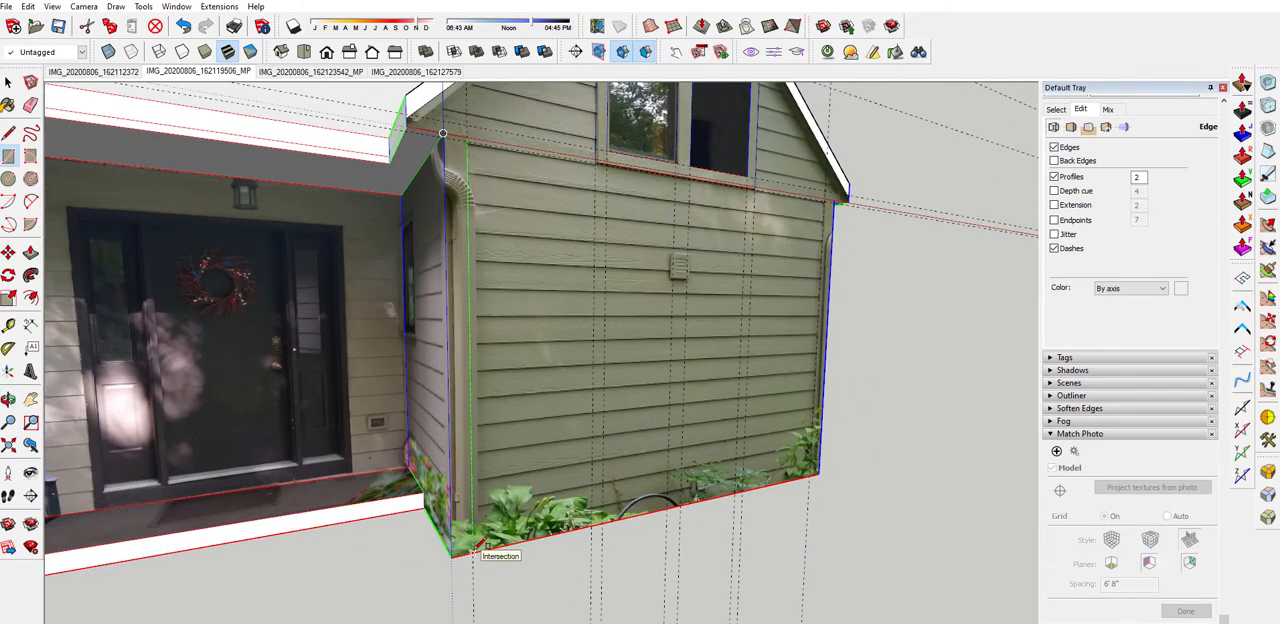
left_click(471, 549)
Draw a matching full-height rectangle for the right corner trim between the wall's edge and its vertical guide
scroll(456, 540, "down", 1)
scroll(456, 540, "down", 1)
middle_click_drag(735, 272, 673, 292)
scroll(677, 298, "up", 5)
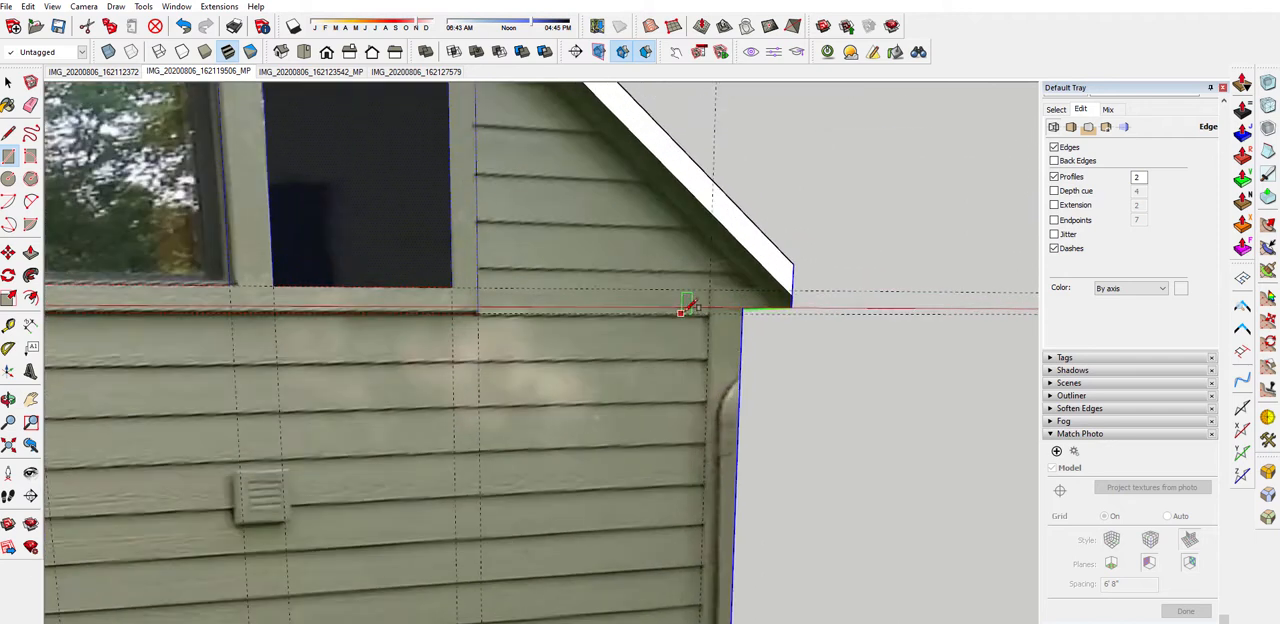
scroll(715, 306, "down", 3)
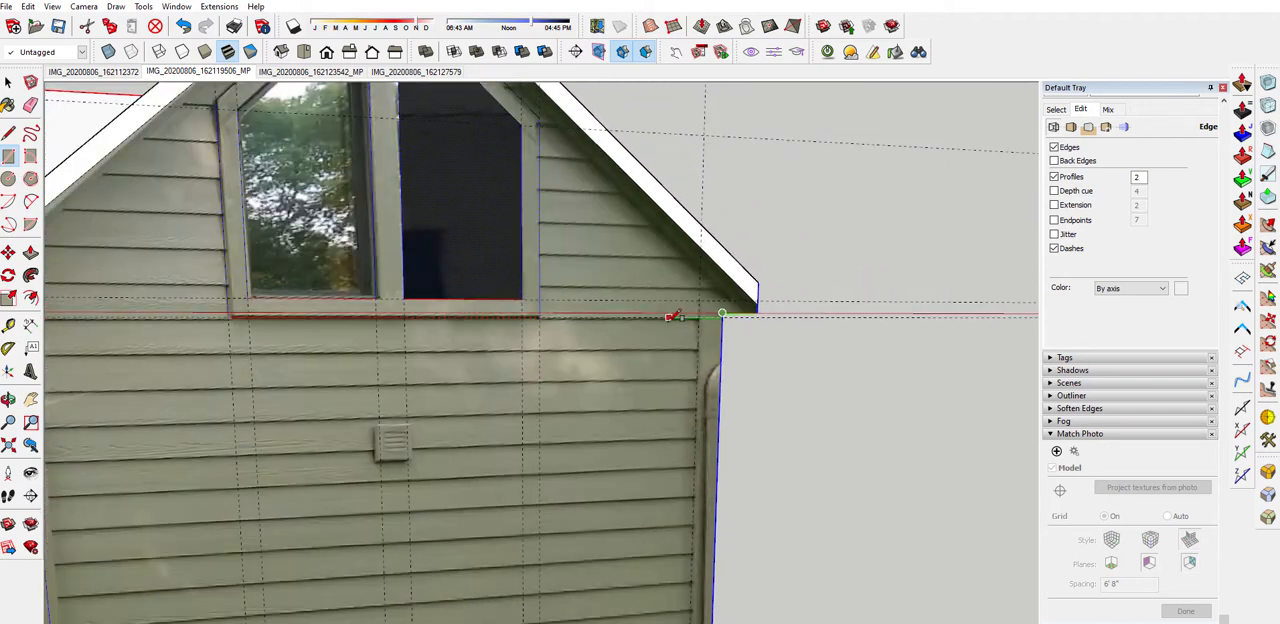
left_click(684, 606)
scroll(514, 390, "down", 2)
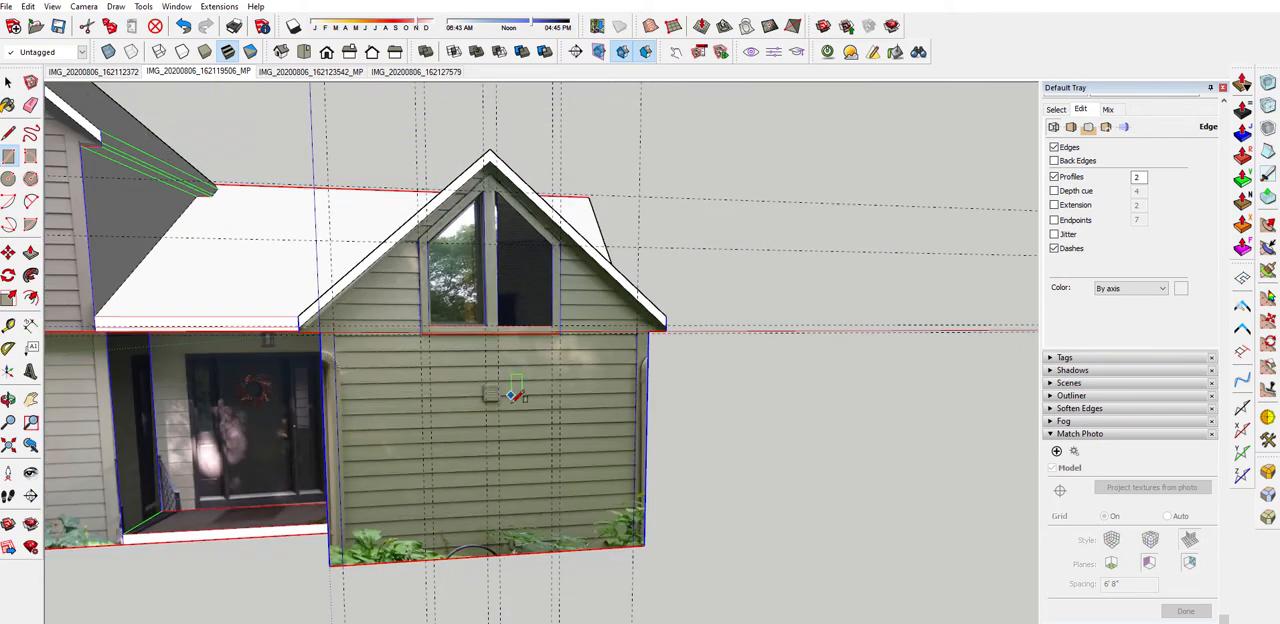
Display the model in monochrome without the photo textures and delete all guides
key("space")
middle_click_drag(514, 390, 425, 375)
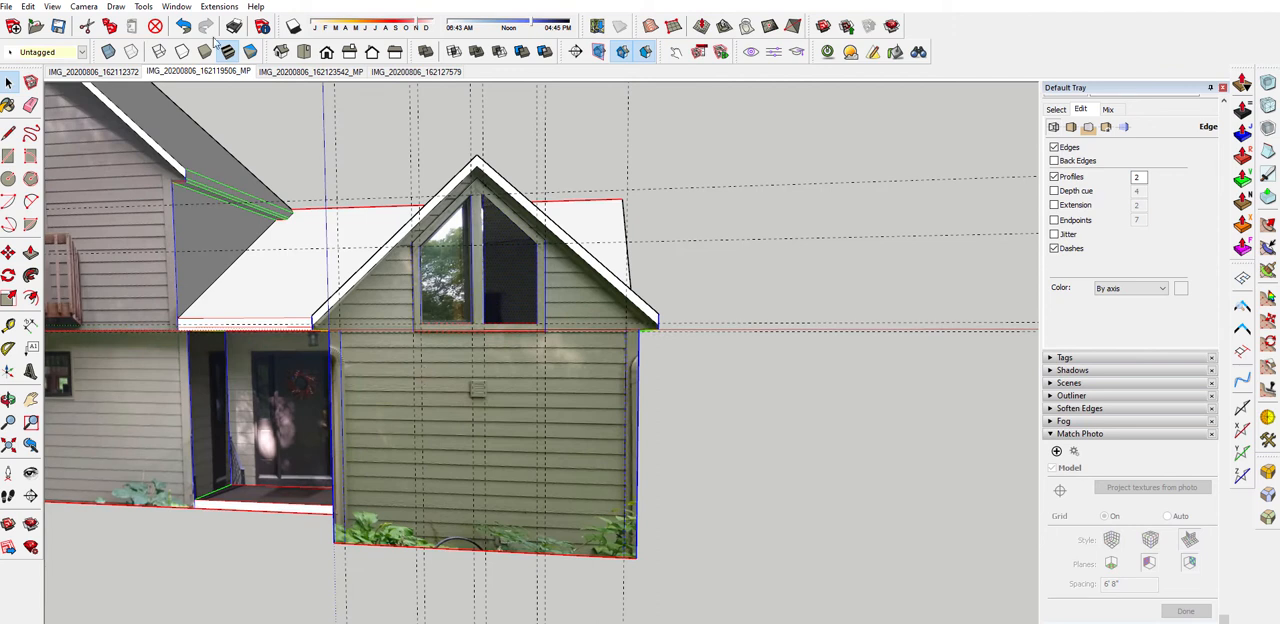
left_click(250, 52)
middle_click_drag(340, 374, 475, 193)
middle_click_drag(657, 290, 521, 225)
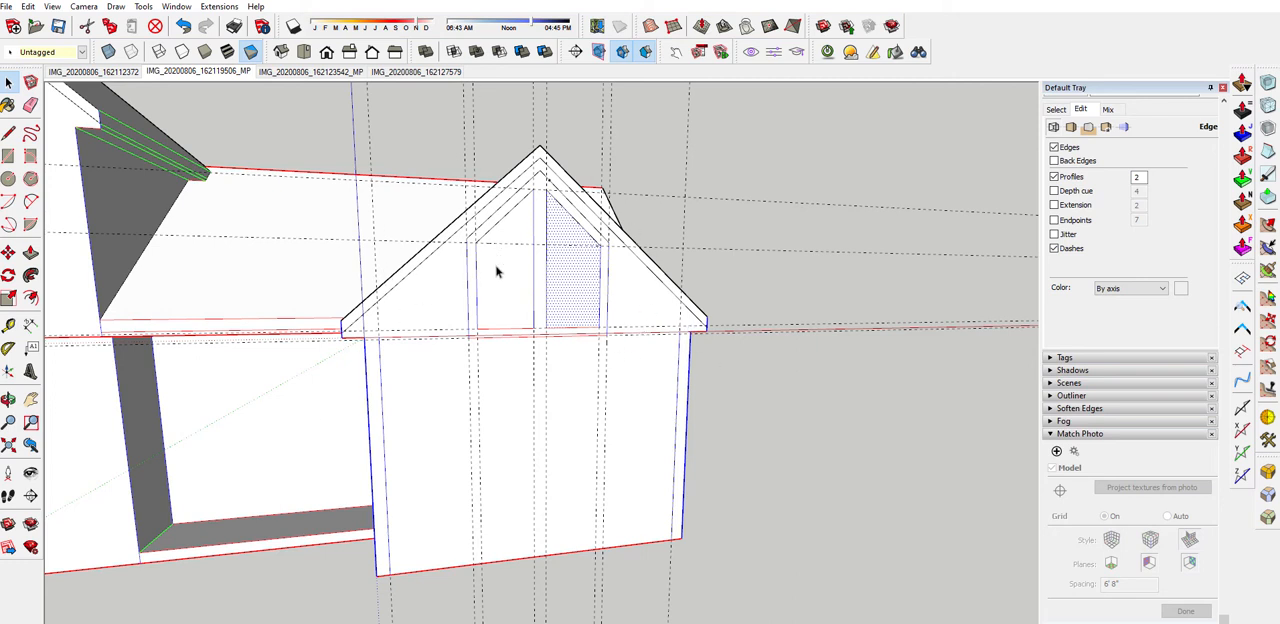
left_click(30, 6)
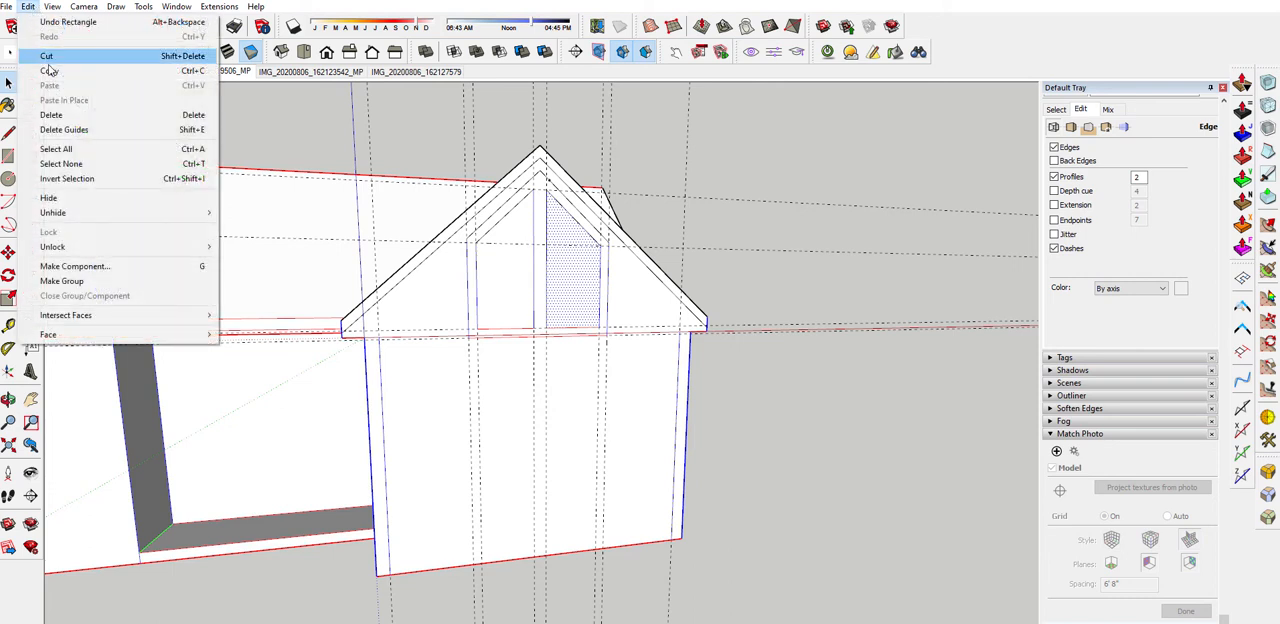
left_click(90, 126)
middle_click_drag(556, 222, 660, 302)
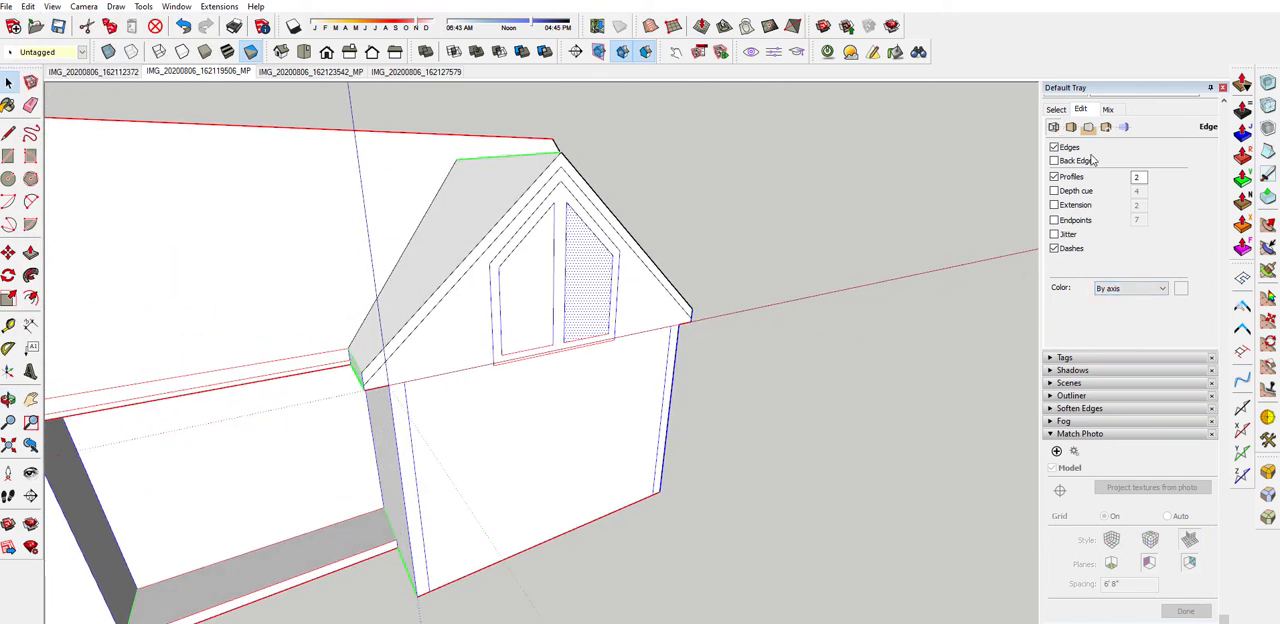
Set the style's edge color to All same instead of coloring by axis
scroll(1065, 121, "up", 3)
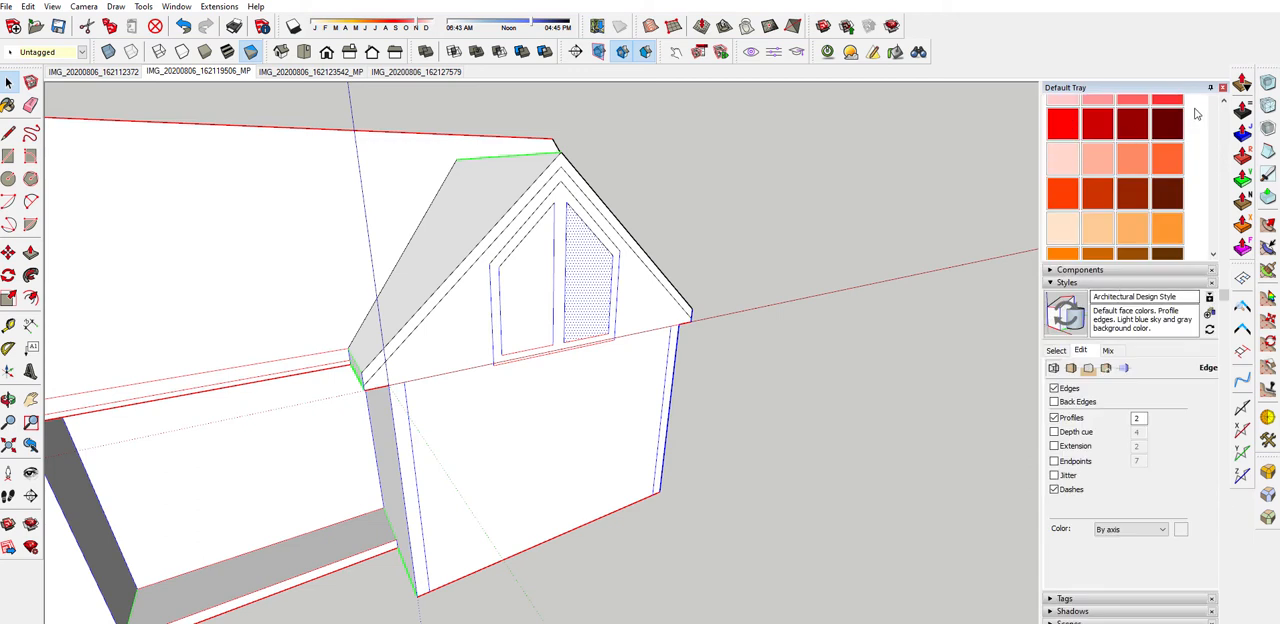
scroll(1128, 206, "down", 3)
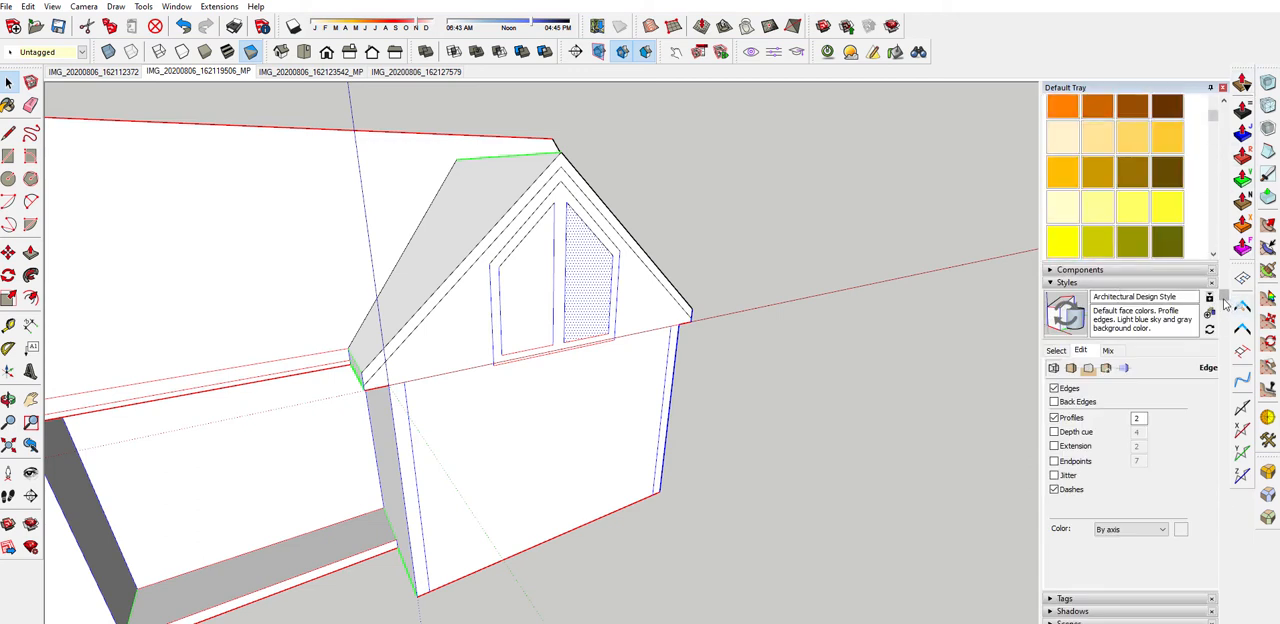
left_click_drag(1224, 300, 1211, 486)
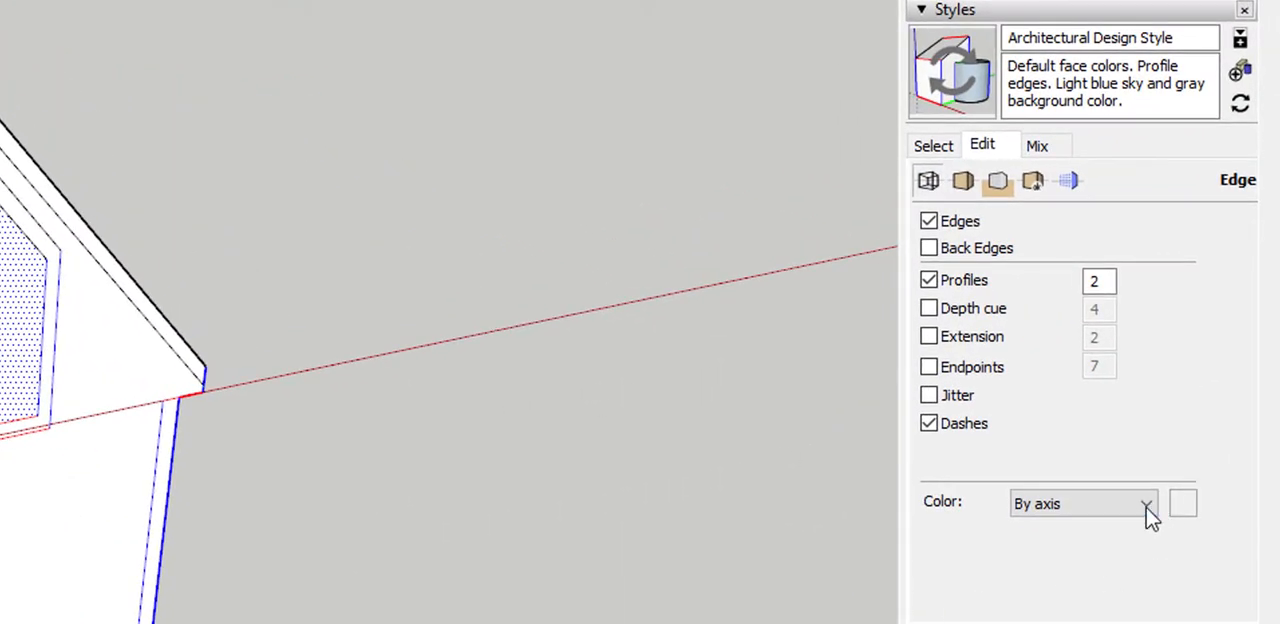
left_click(1147, 506)
left_click(1145, 520)
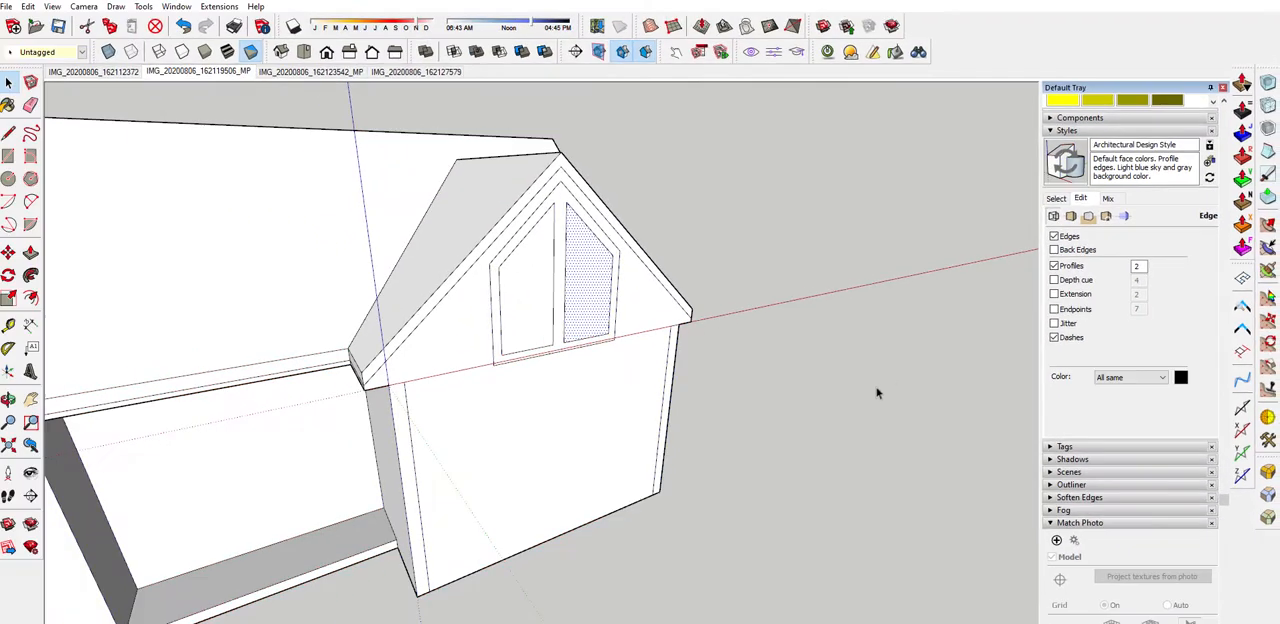
Push/Pull the two corner trim strips and the gable window's frame slightly outward from the wall
middle_click_drag(886, 400, 456, 432)
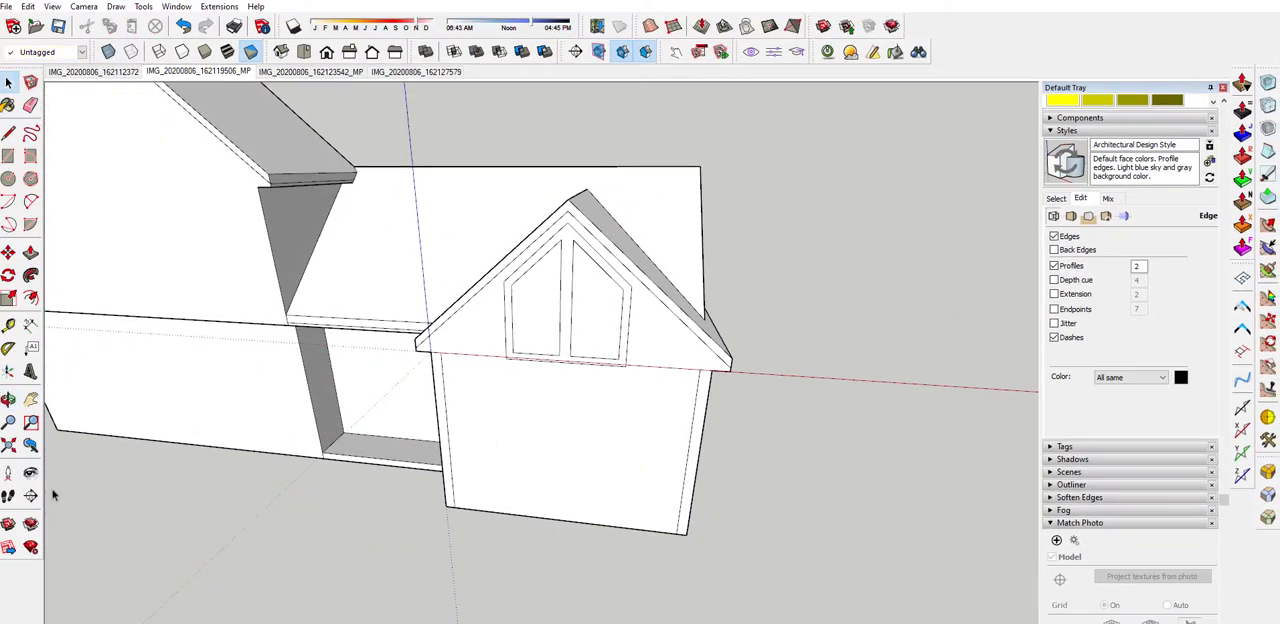
middle_click_drag(152, 528, 333, 376)
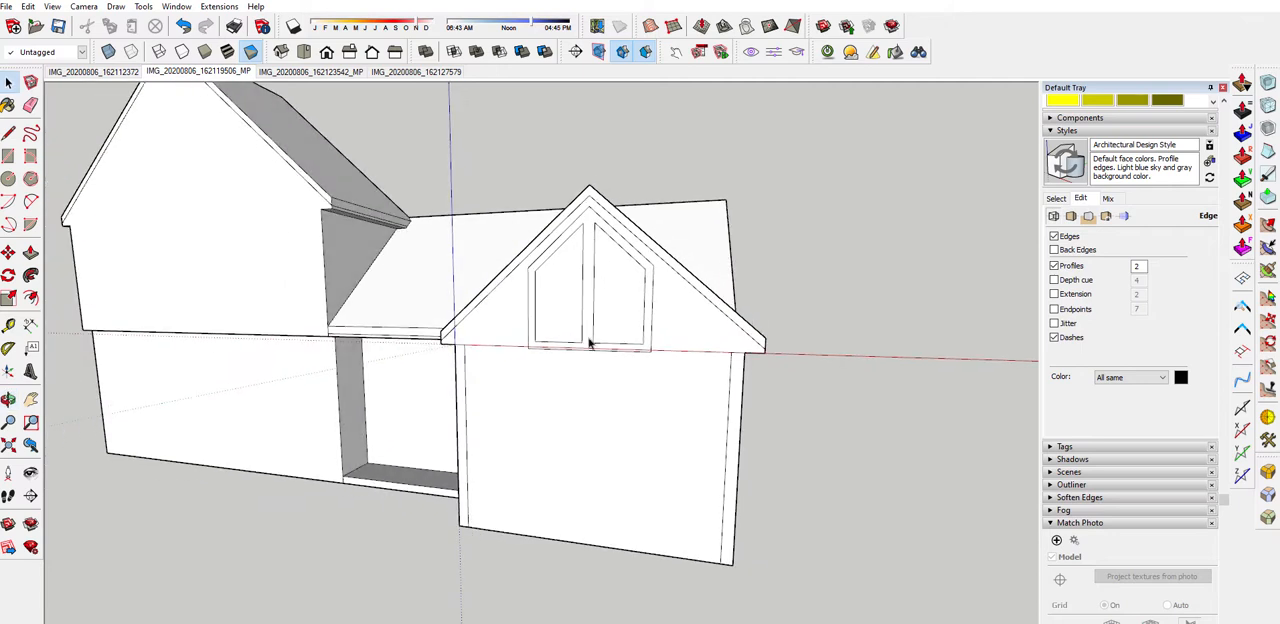
middle_click_drag(505, 309, 693, 301)
scroll(693, 301, "up", 3)
middle_click_drag(711, 371, 573, 353)
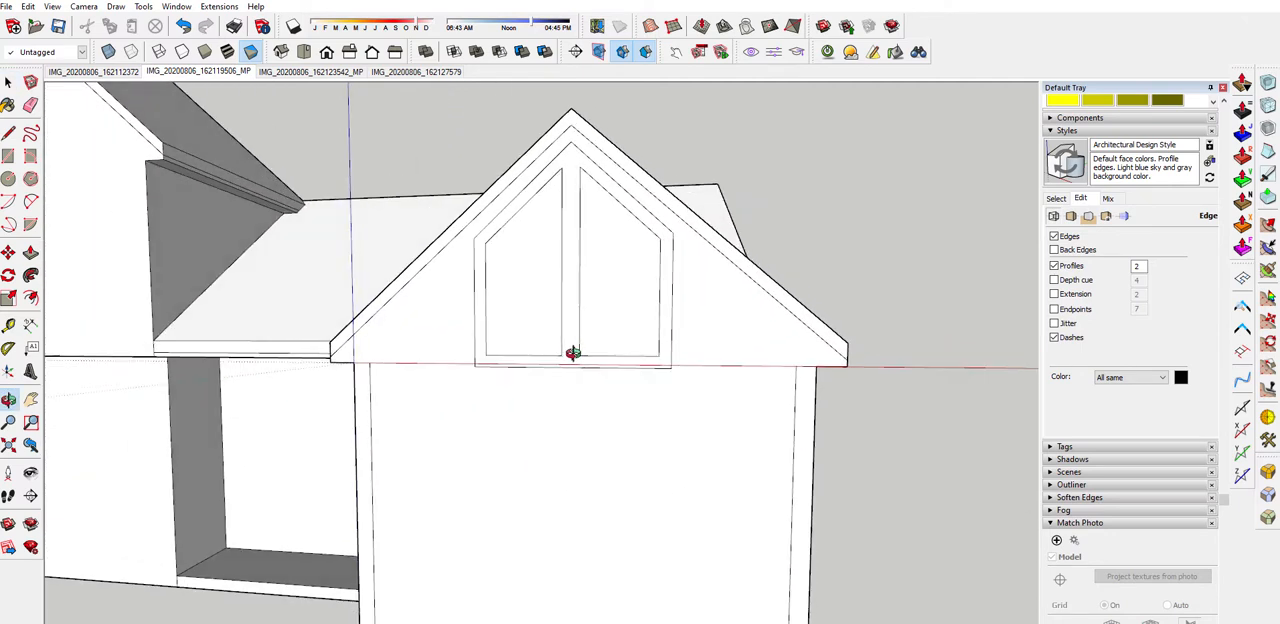
scroll(572, 355, "down", 3)
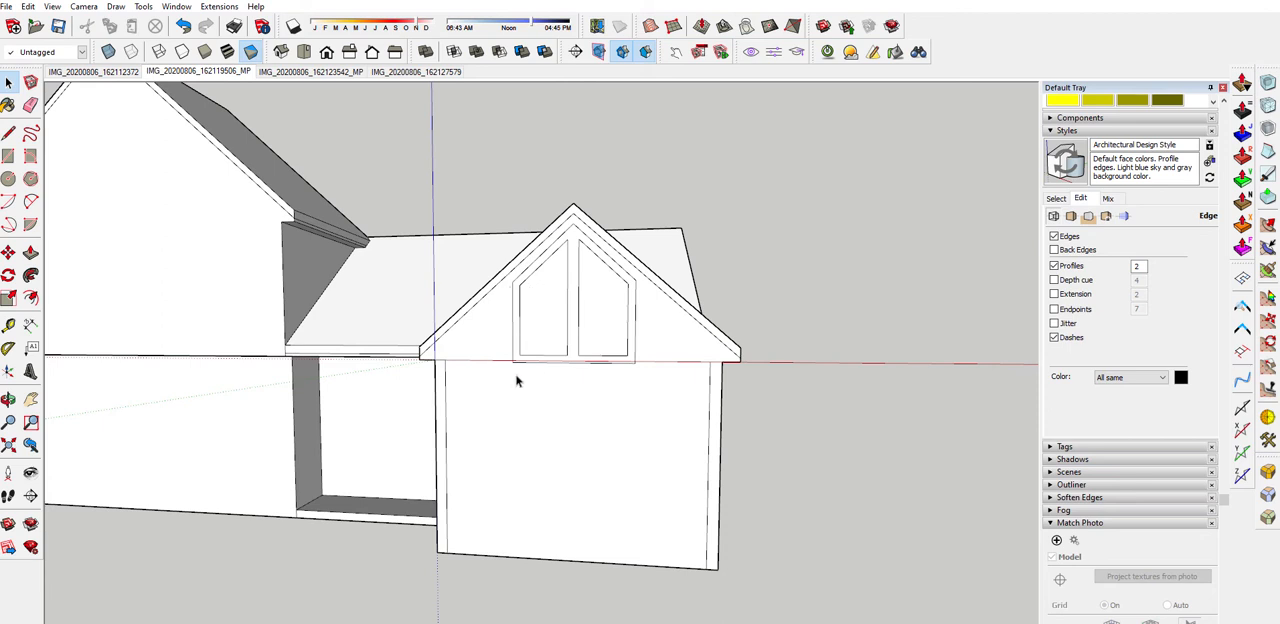
scroll(517, 380, "down", 2)
scroll(429, 423, "up", 3)
key("p")
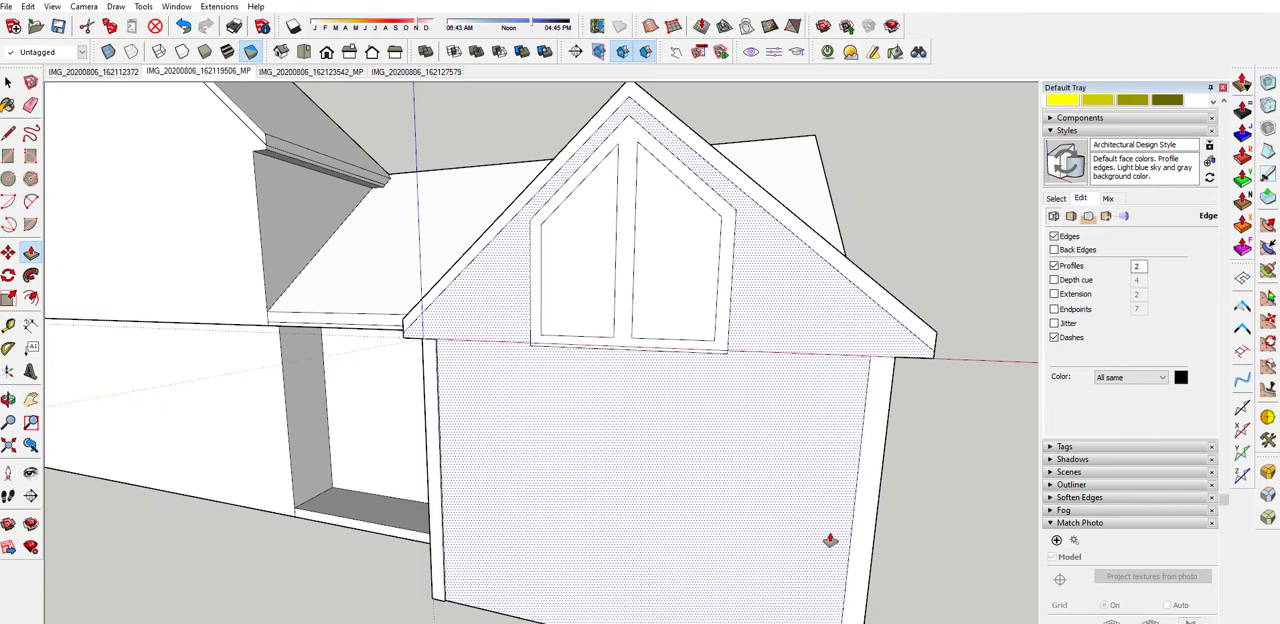
left_click(708, 356)
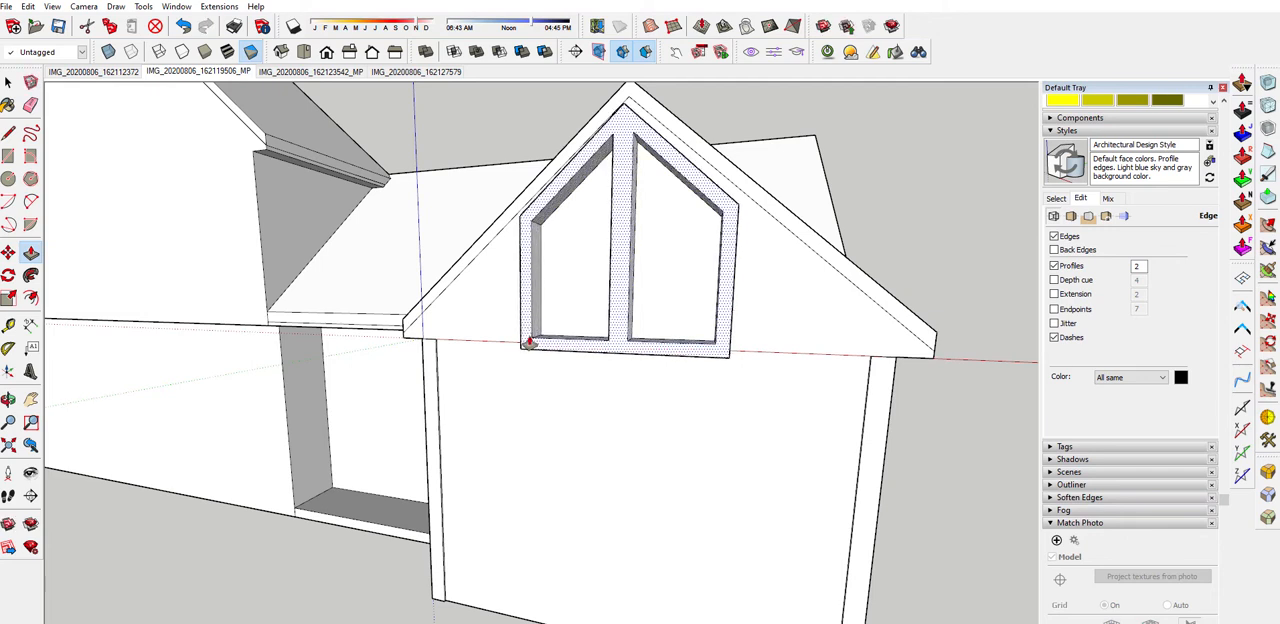
left_click(529, 343)
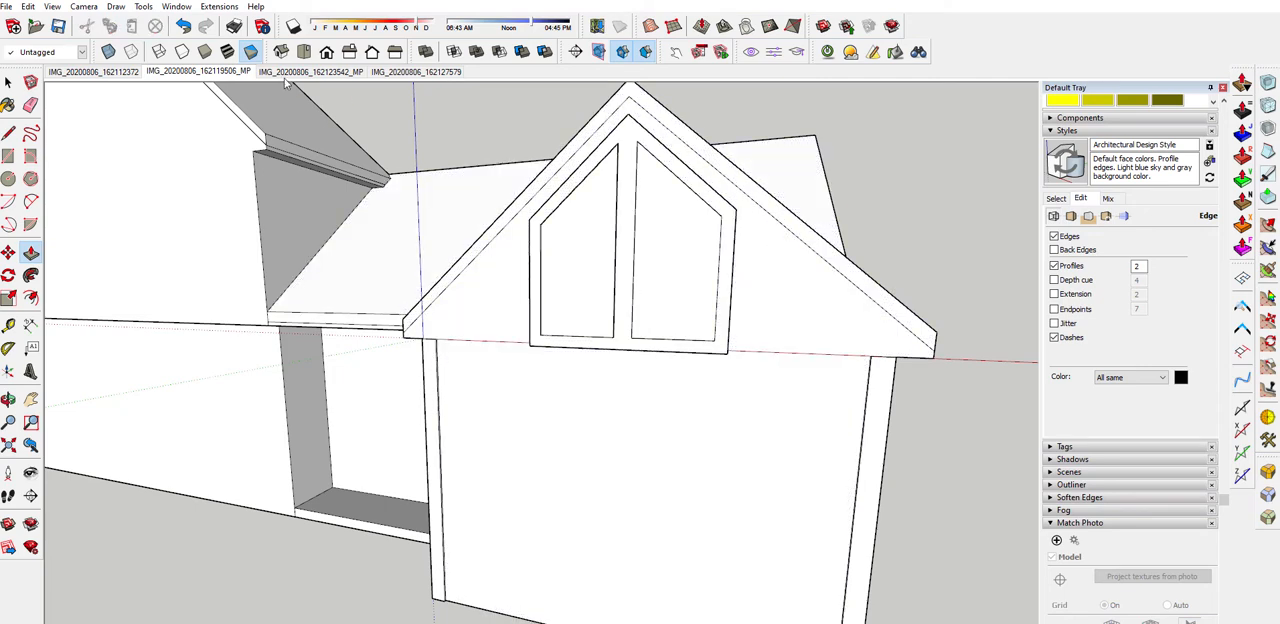
Compare the raised trim with matched photos IMG_20200806_162112372 and IMG_20200806_162119506_MP, in textured and monochrome display
left_click(60, 72)
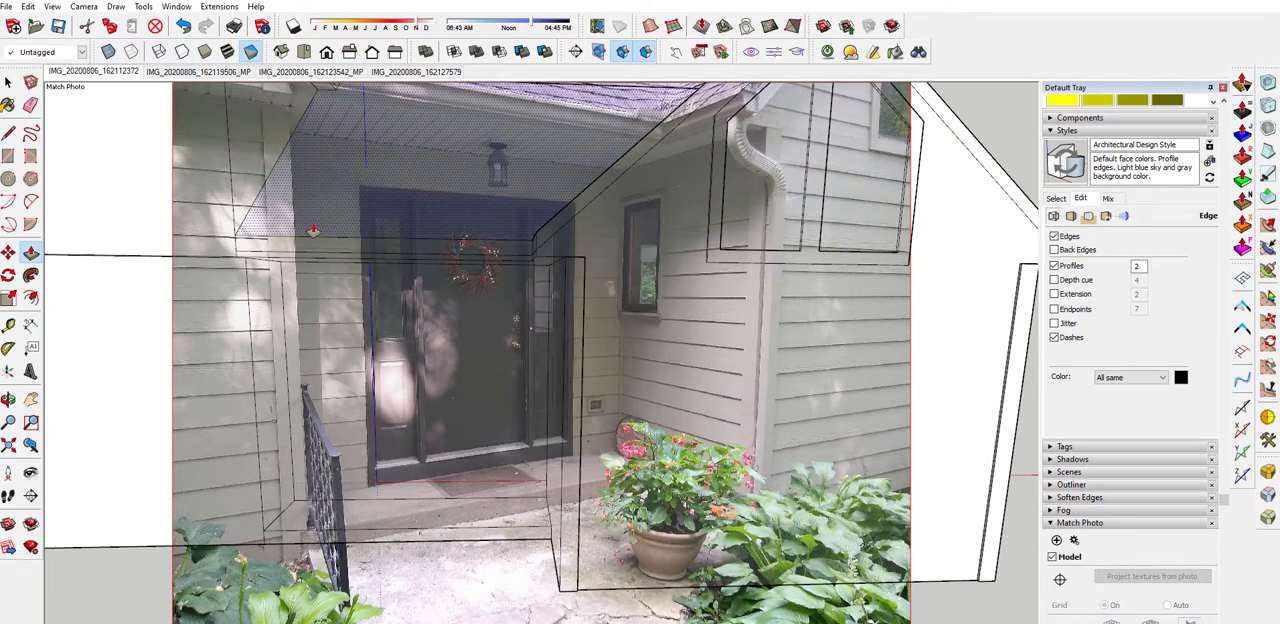
left_click(198, 72)
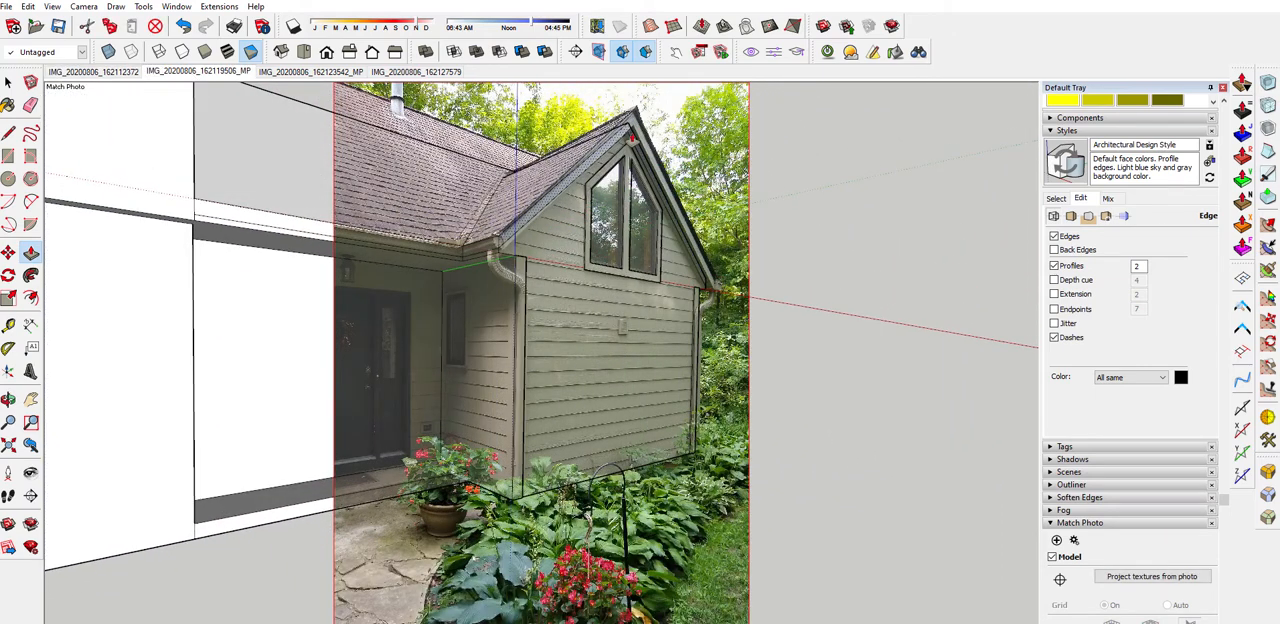
left_click_drag(631, 139, 642, 138)
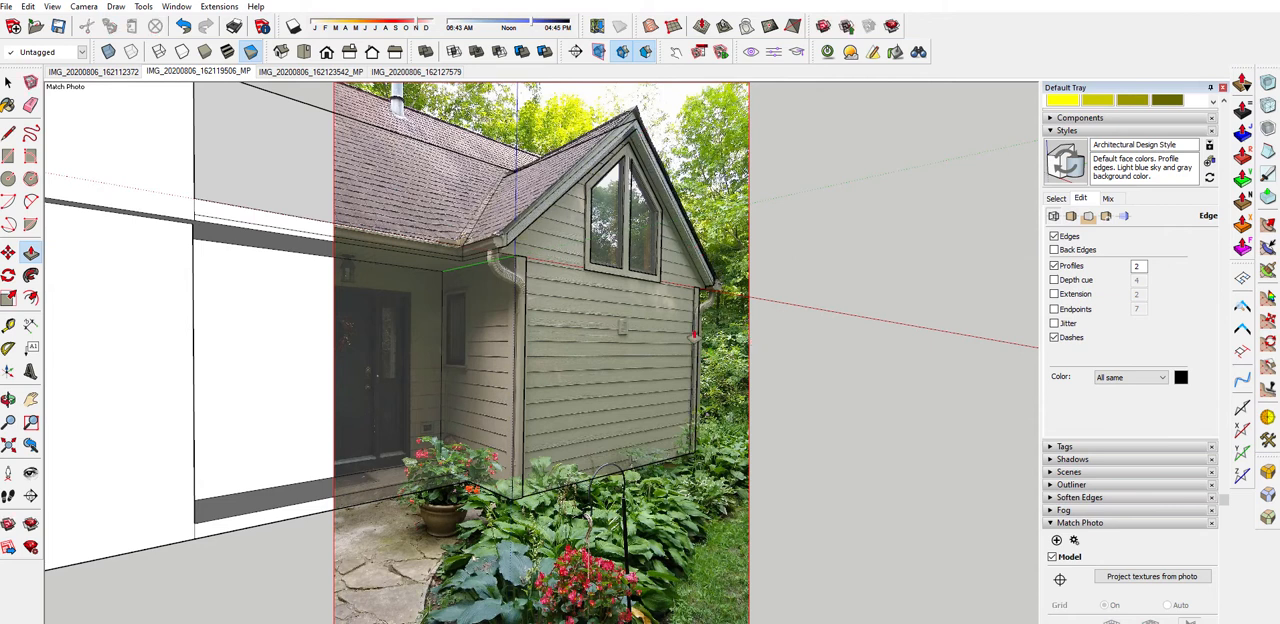
scroll(693, 336, "down", 3)
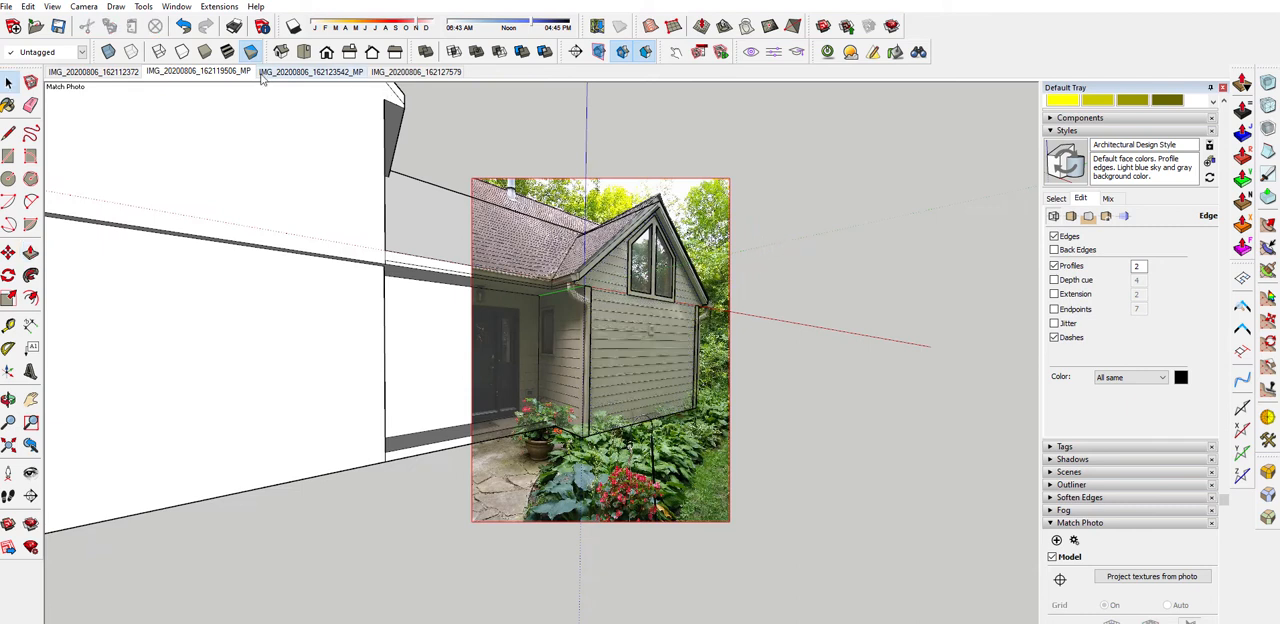
left_click(227, 51)
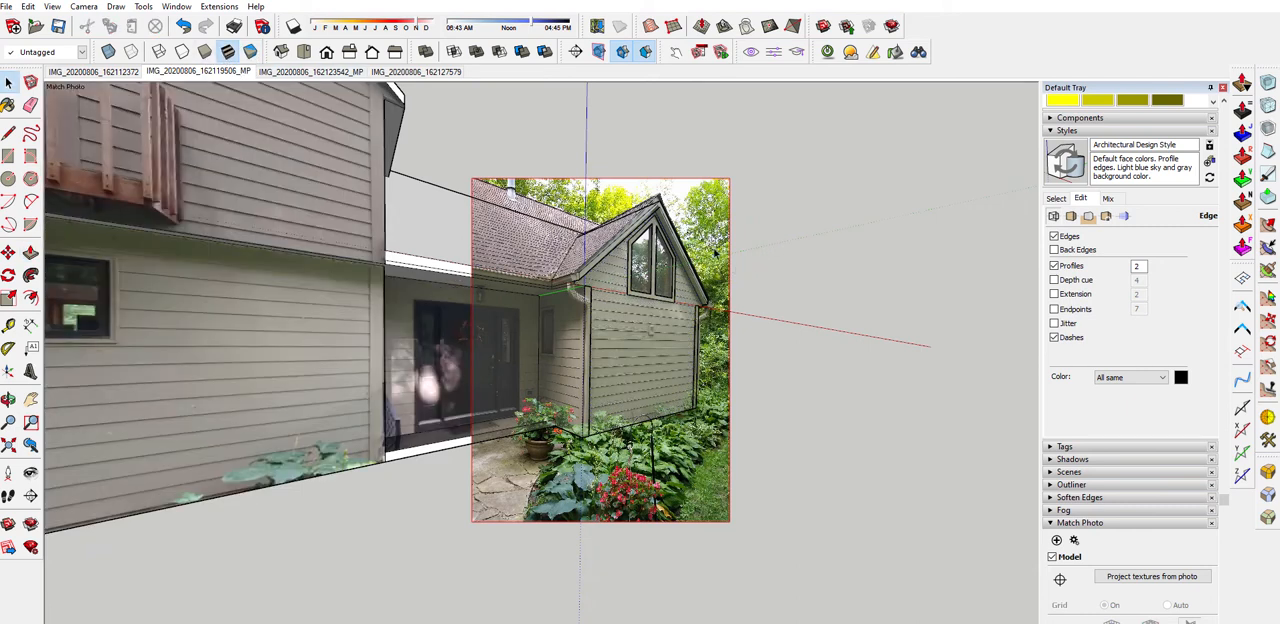
left_click(250, 52)
middle_click_drag(738, 238, 901, 279)
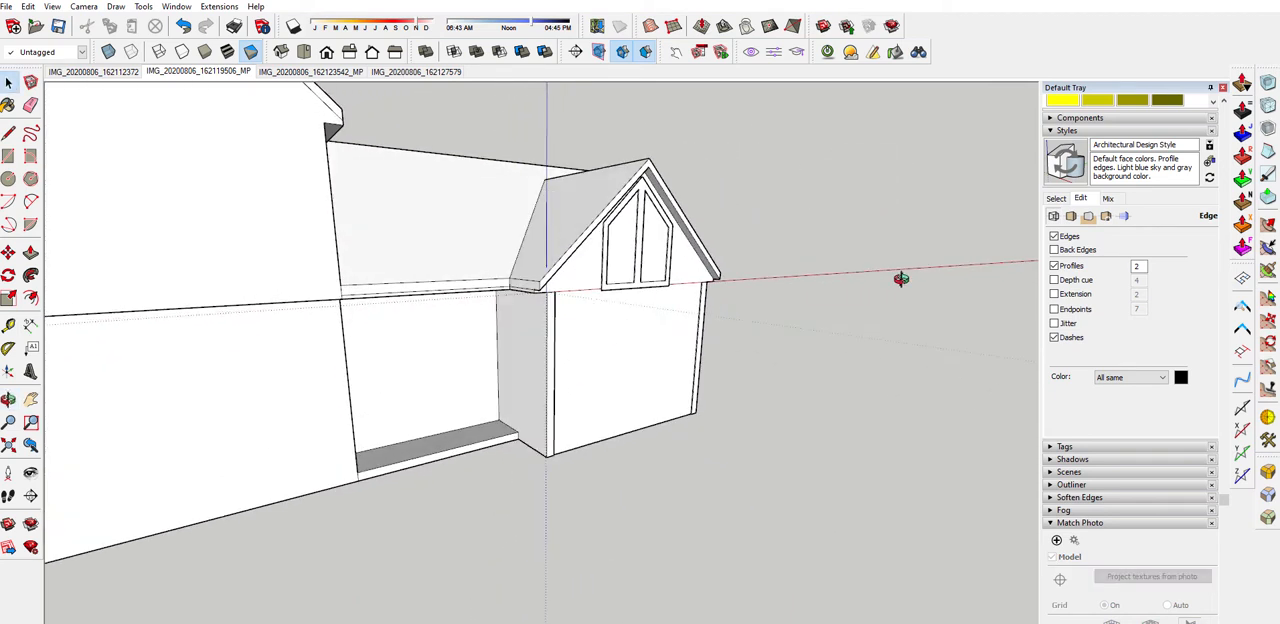
middle_click_drag(653, 299, 345, 254)
mouse_move(715, 275)
middle_mouse_down()
mouse_move(589, 277)
mouse_move(848, 321)
mouse_move(611, 280)
mouse_move(706, 280)
middle_mouse_up()
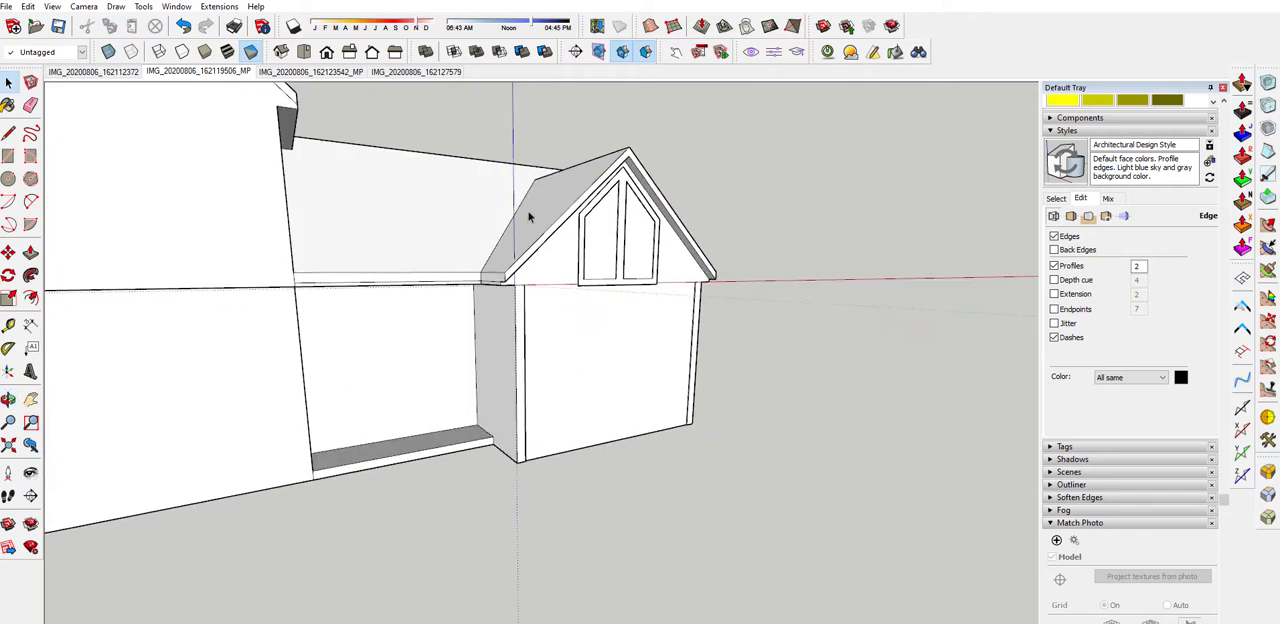
Push/Pull the trim band along the larger gable's sloping roof edge outward from its wall
middle_click_drag(534, 217, 440, 307)
scroll(496, 224, "down", 4)
middle_click_drag(431, 199, 691, 140)
key("m")
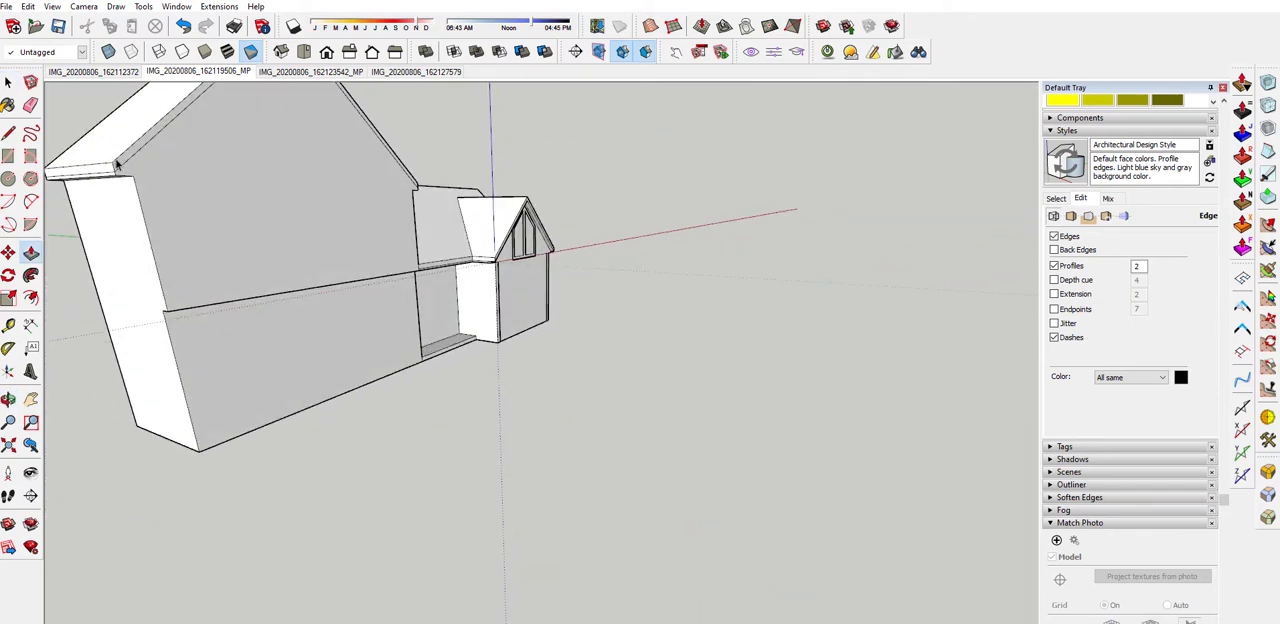
double_click(118, 165)
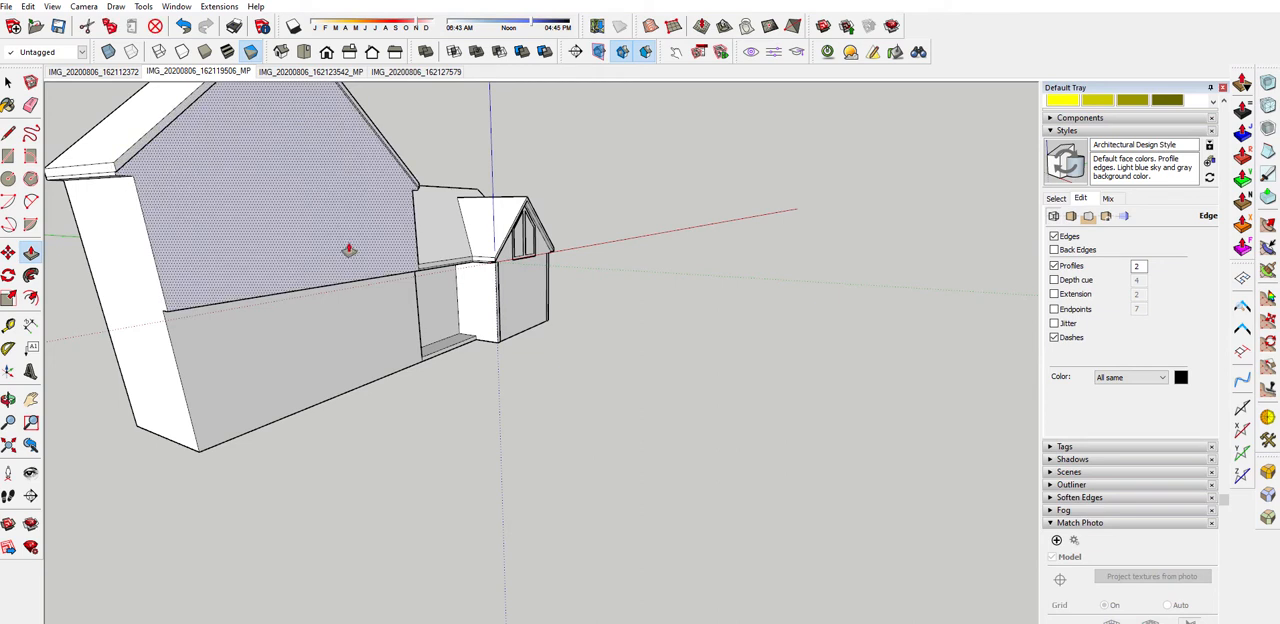
scroll(394, 157, "up", 2)
middle_click_drag(396, 158, 530, 168)
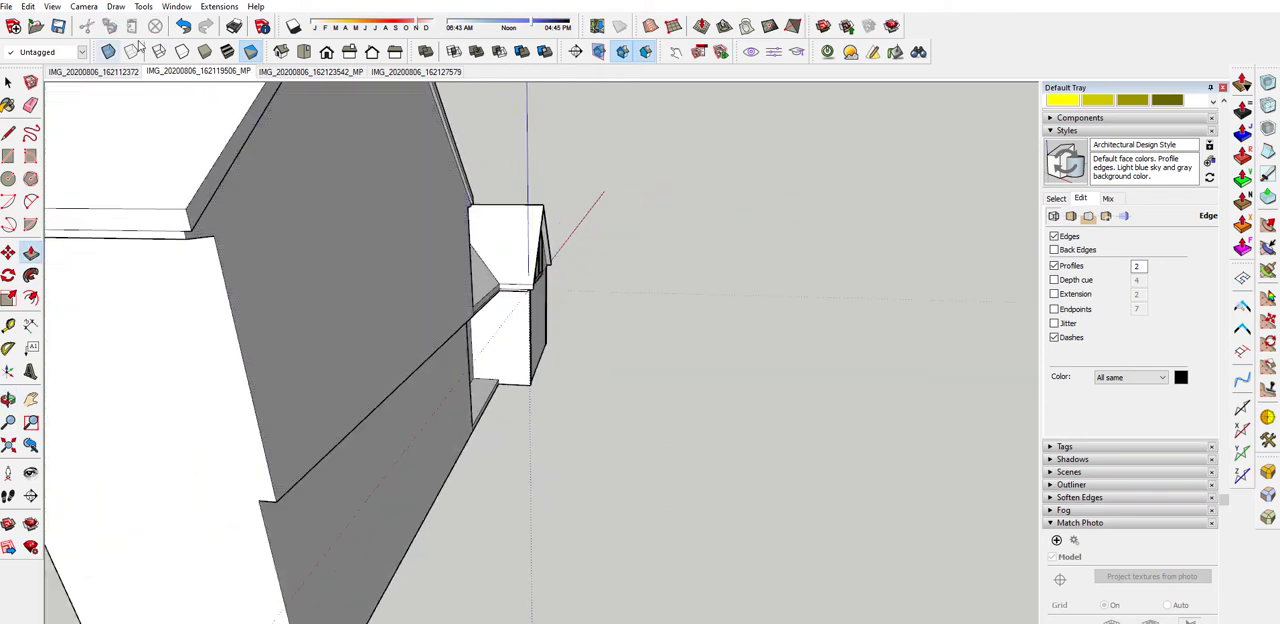
scroll(460, 207, "up", 1)
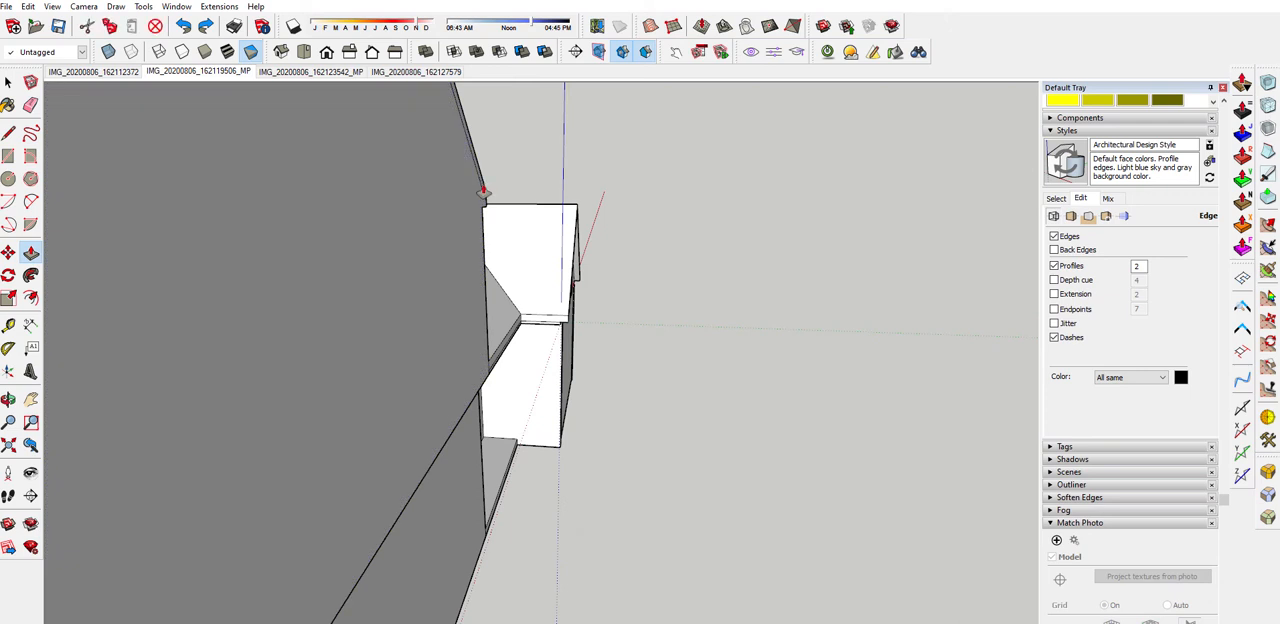
middle_click_drag(497, 192, 457, 207)
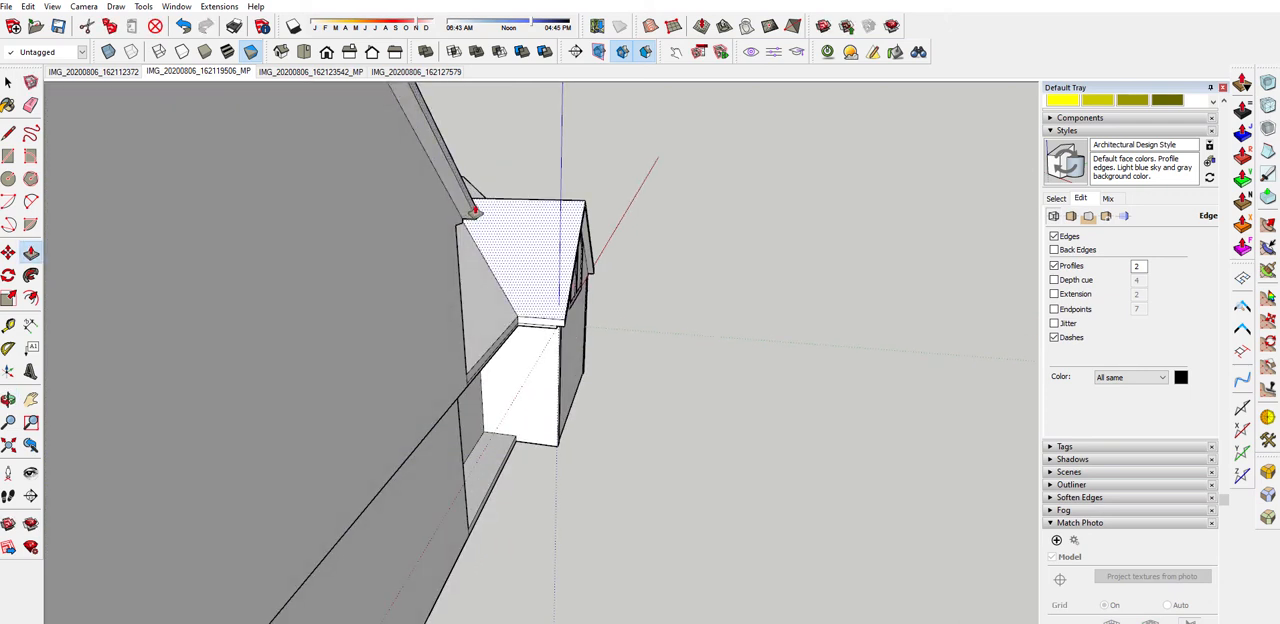
scroll(560, 284, "down", 3)
scroll(560, 284, "down", 3)
key("space")
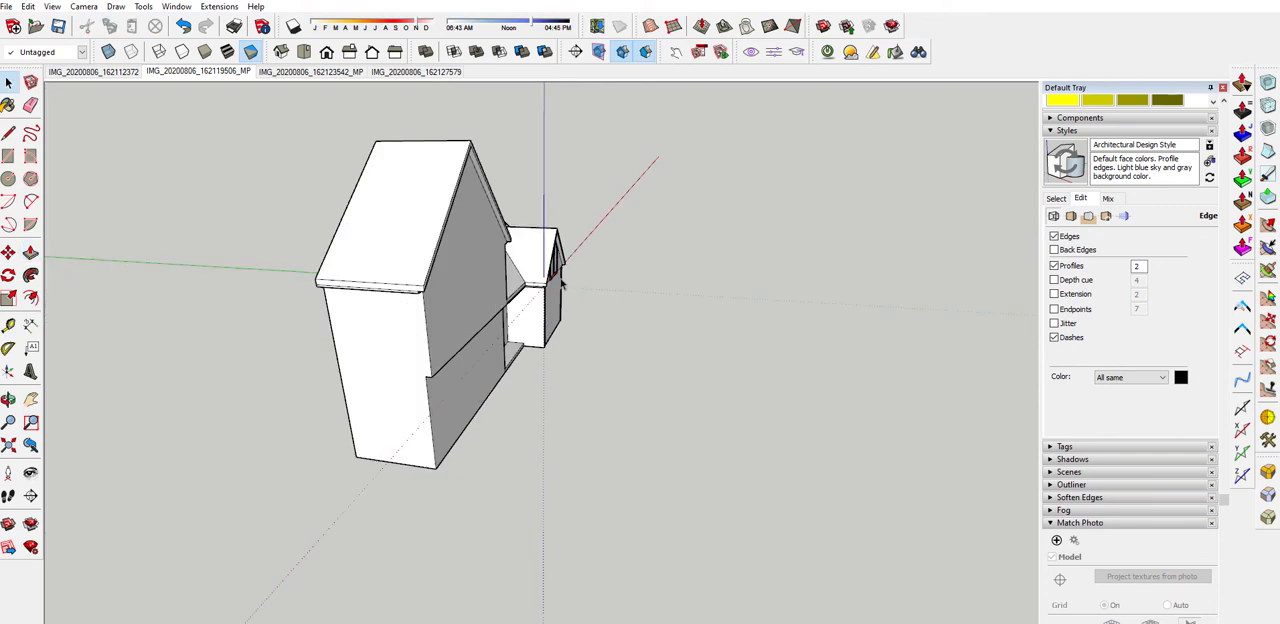
Compare the larger gable with matched photo IMG_20200806_162127579 and draw a line across the roof trim's front face at its apex
middle_click_drag(561, 284, 450, 197)
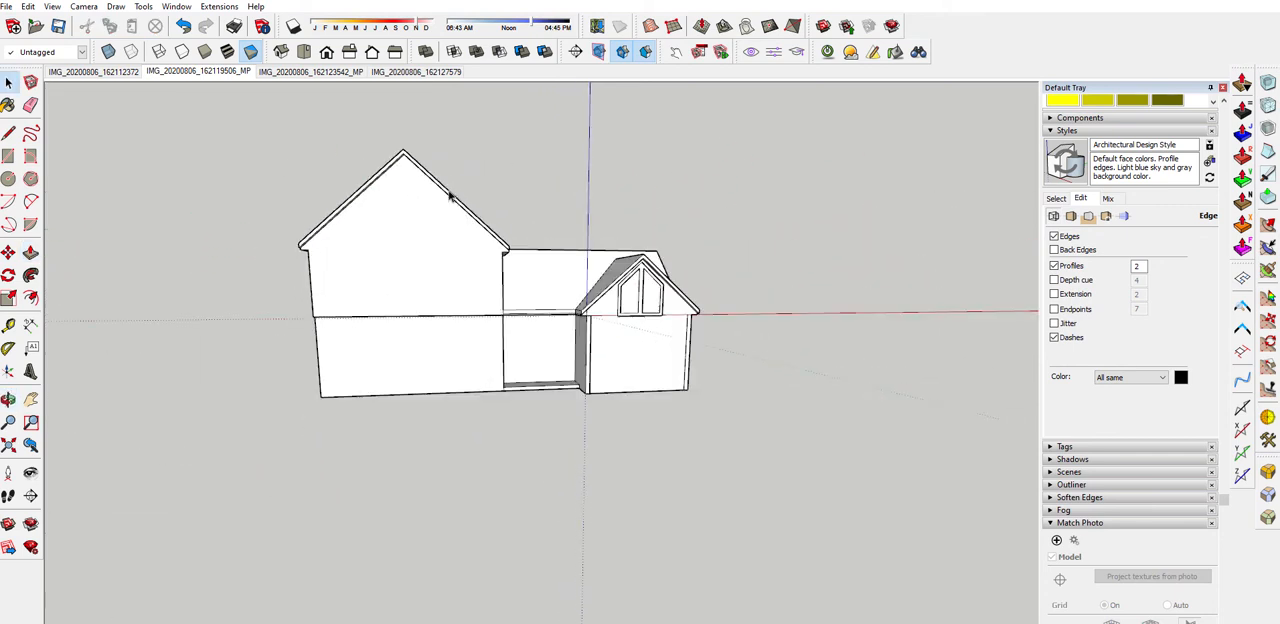
scroll(435, 188, "up", 2)
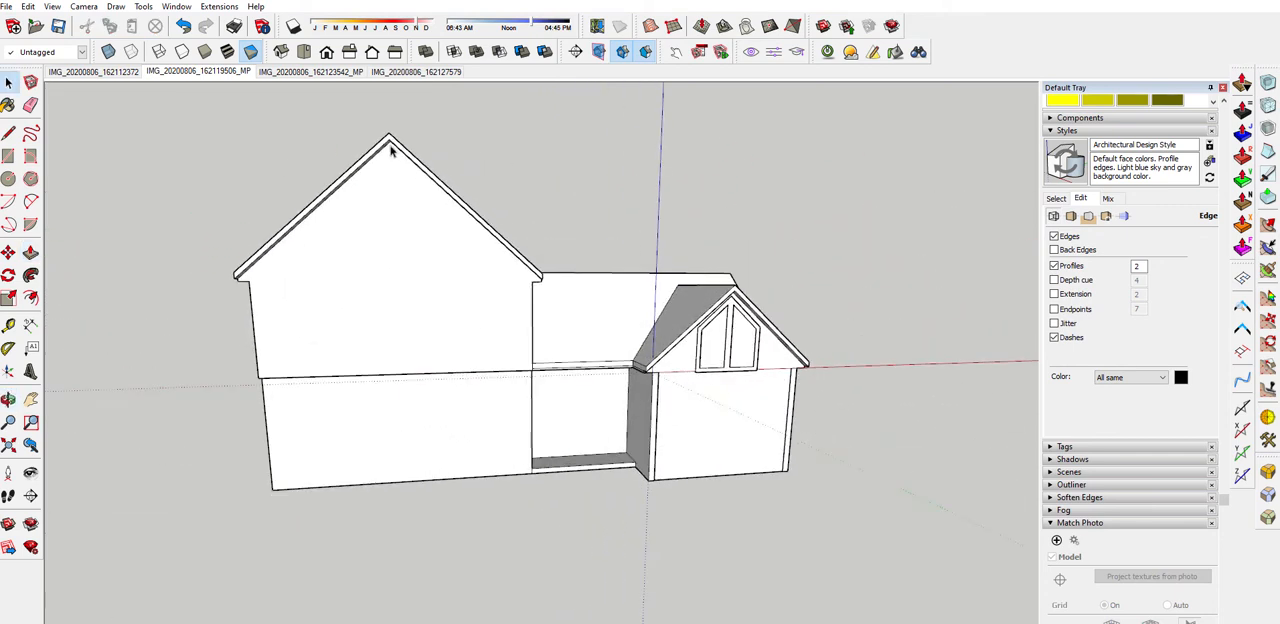
left_click(399, 76)
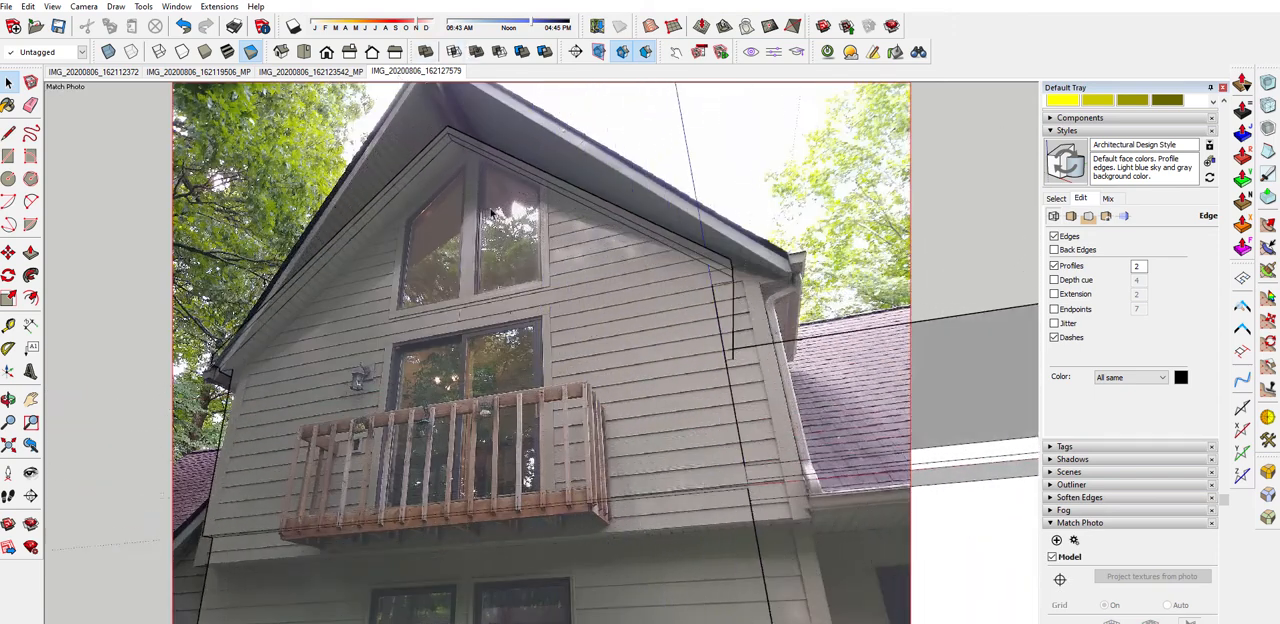
scroll(491, 161, "down", 3)
scroll(480, 115, "up", 5)
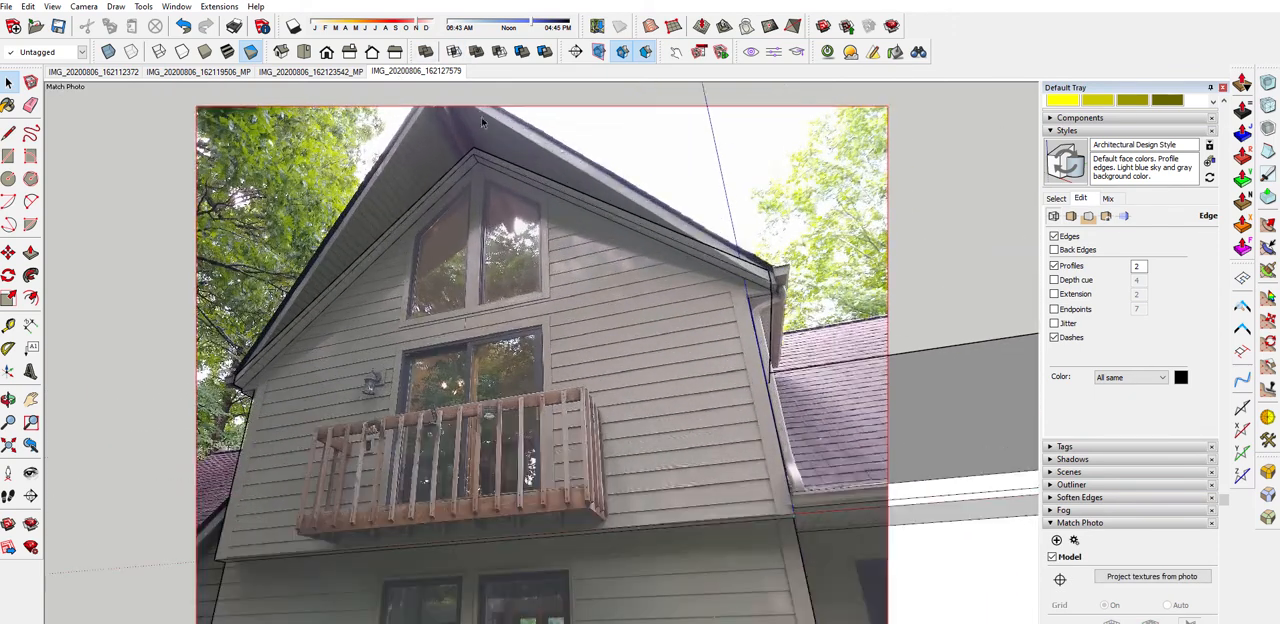
middle_click_drag(494, 182, 490, 258)
scroll(477, 120, "up", 3)
scroll(478, 124, "up", 1)
key("l")
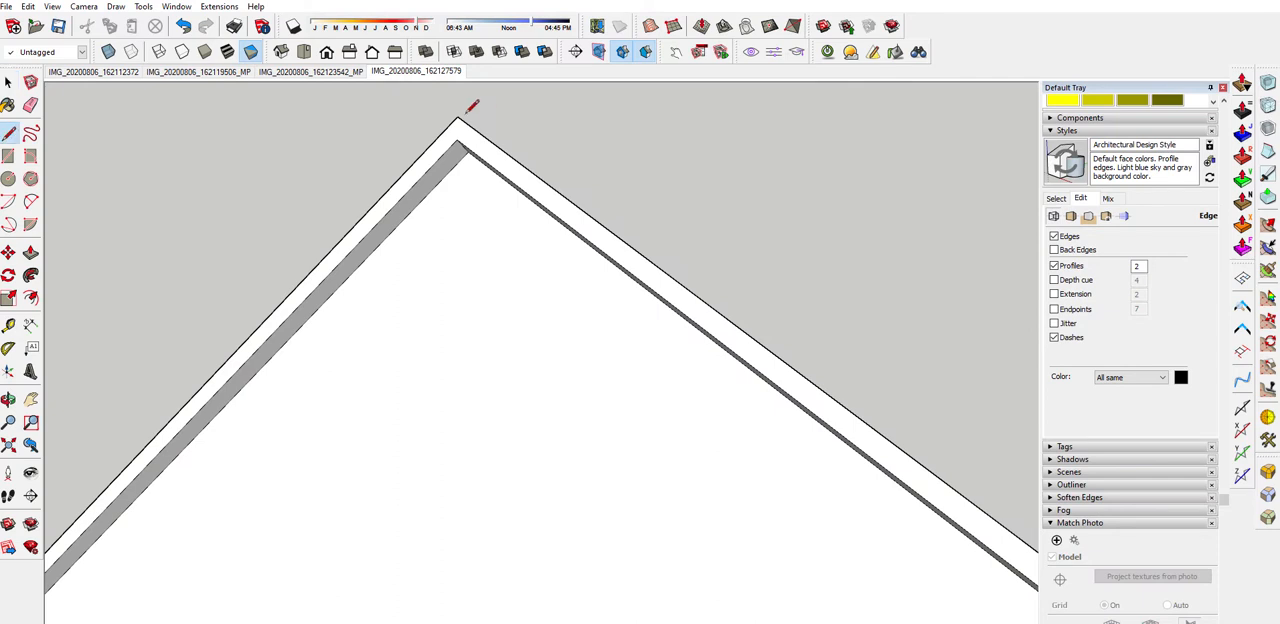
key("space")
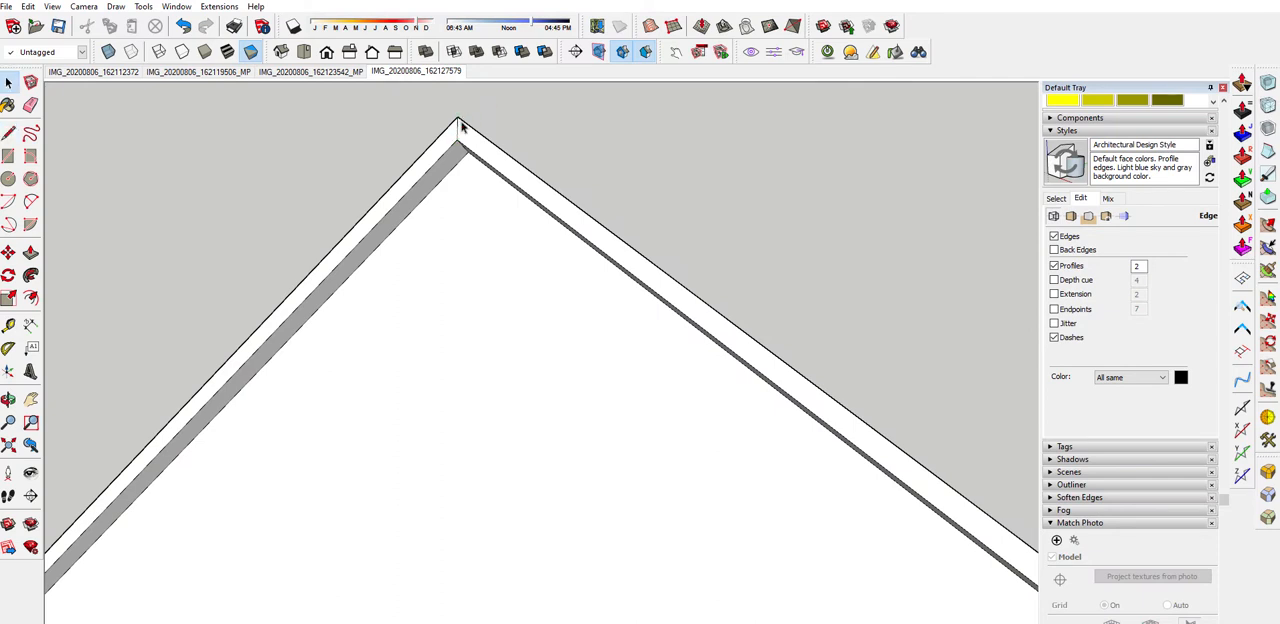
left_click(412, 73)
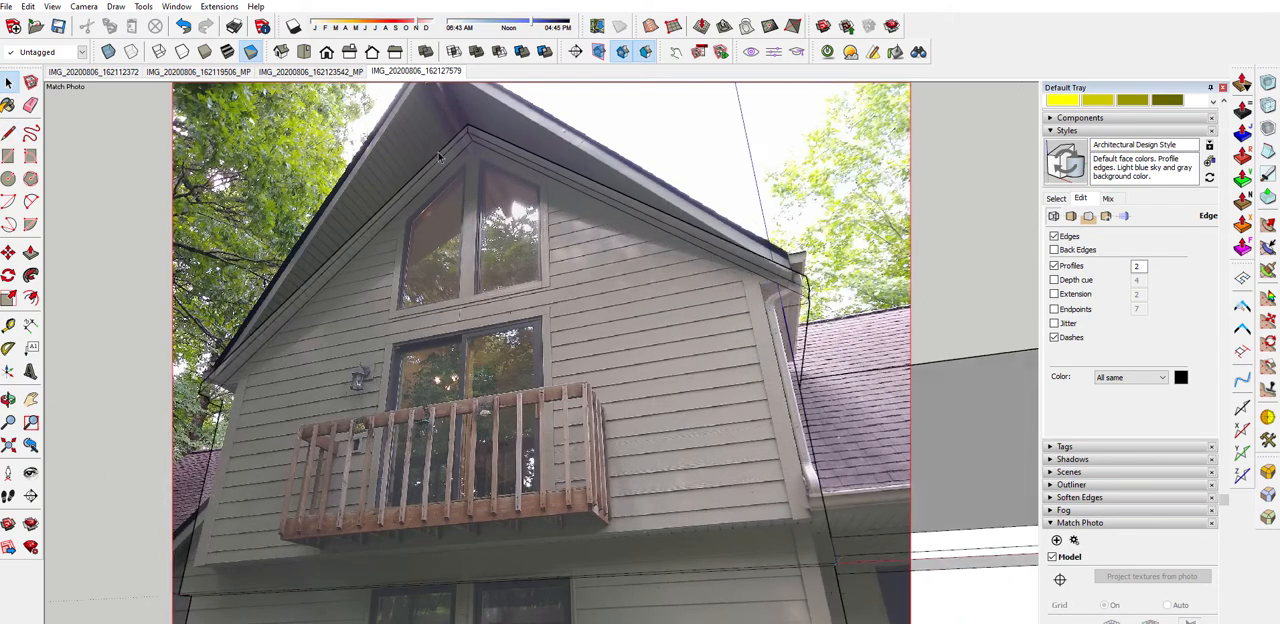
key("m")
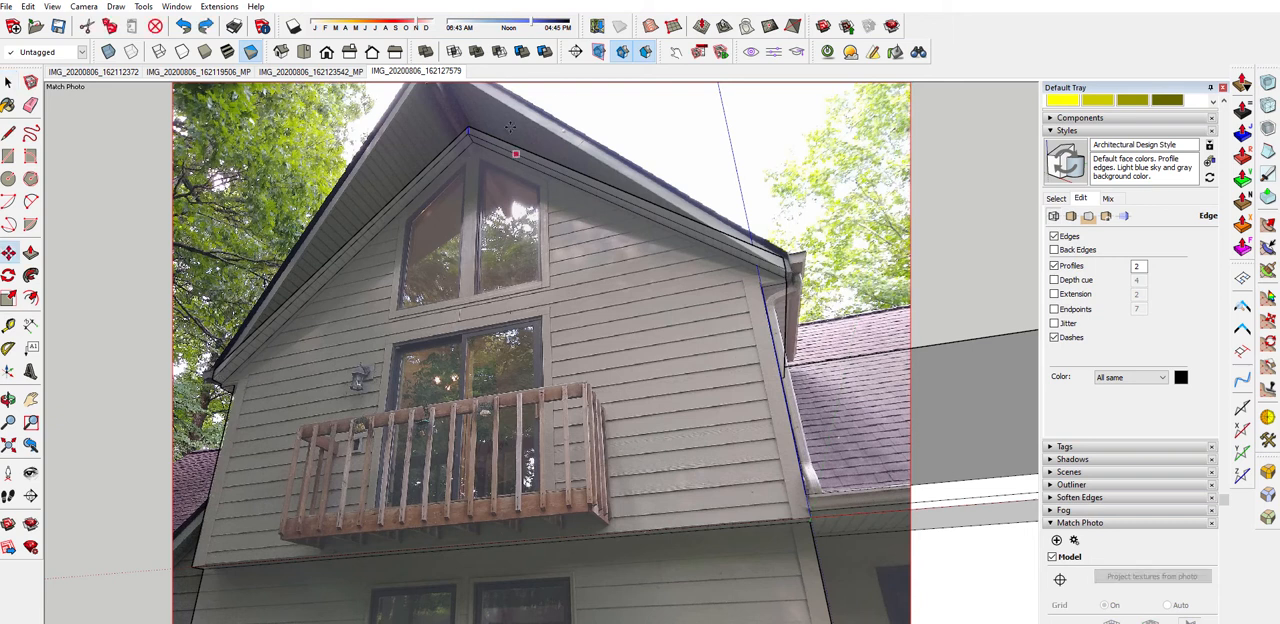
left_click(468, 133)
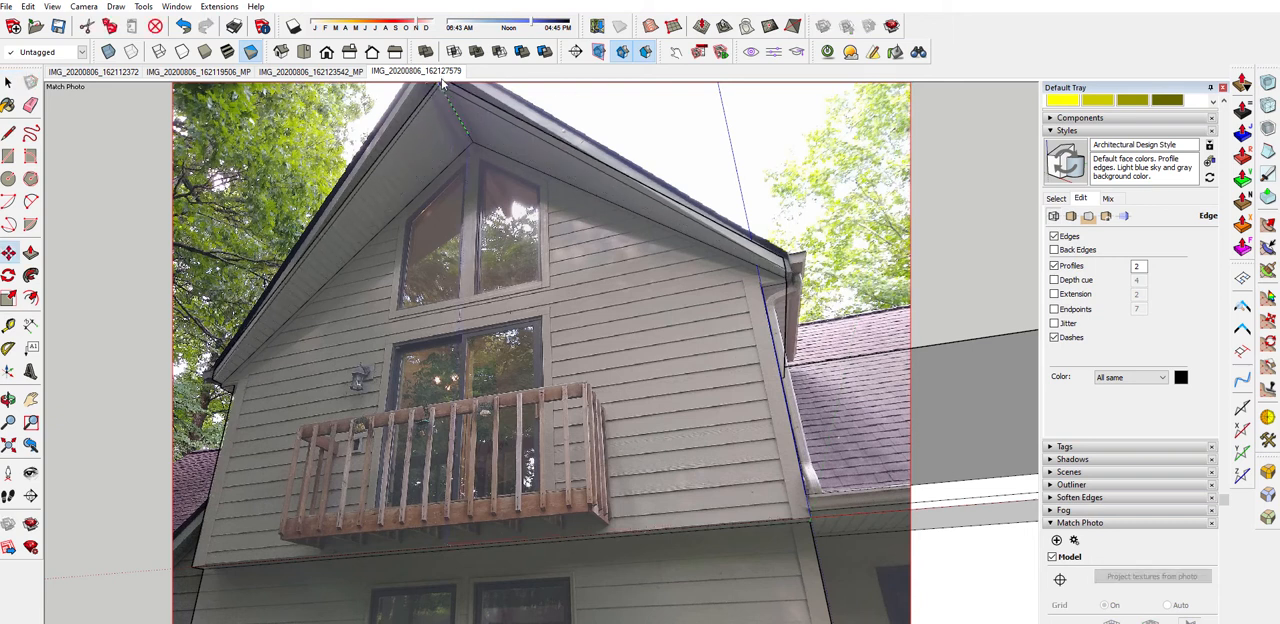
left_click(437, 86)
scroll(430, 80, "down", 4)
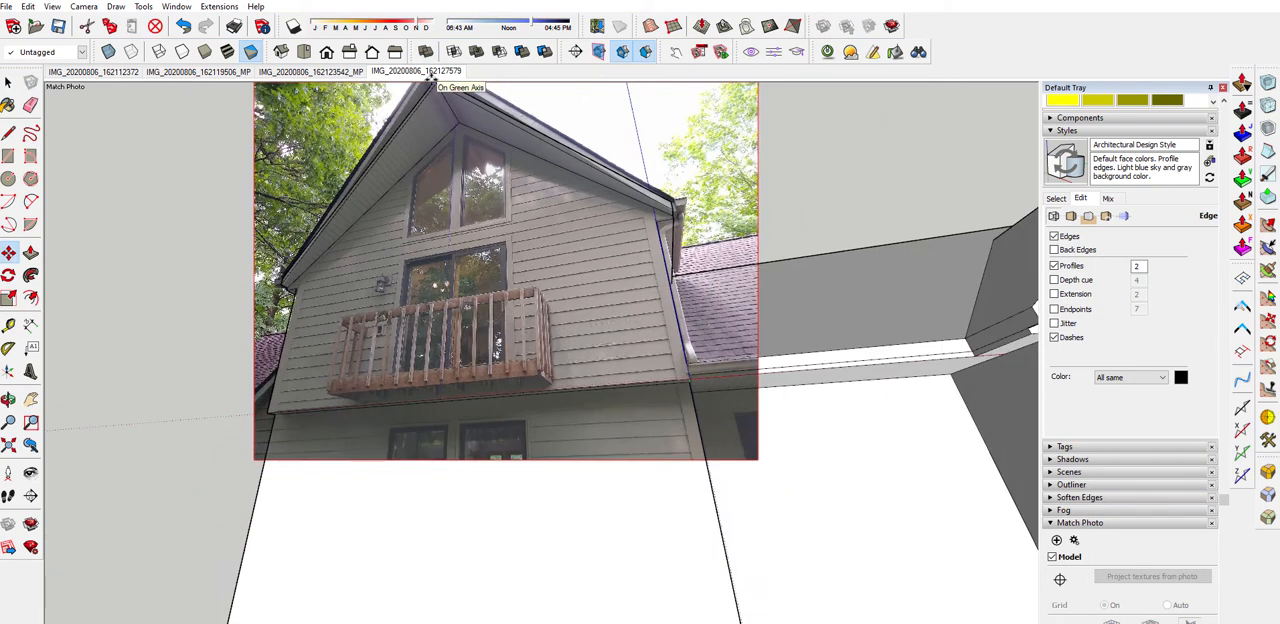
middle_click_drag(438, 97, 462, 76)
scroll(459, 149, "down", 4)
scroll(443, 112, "up", 3)
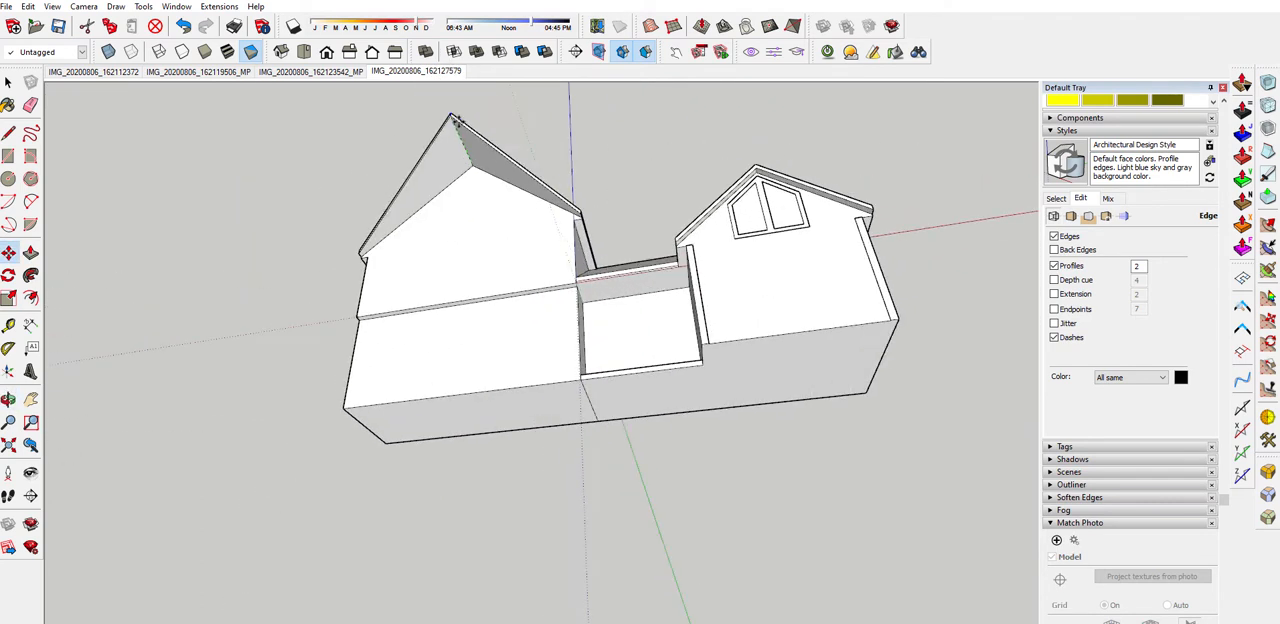
key("space")
Place a Tape Measure guide parallel to the larger gable's sloping roof edge, offset outward from the wall
middle_click_drag(474, 190, 500, 292)
scroll(484, 124, "down", 2)
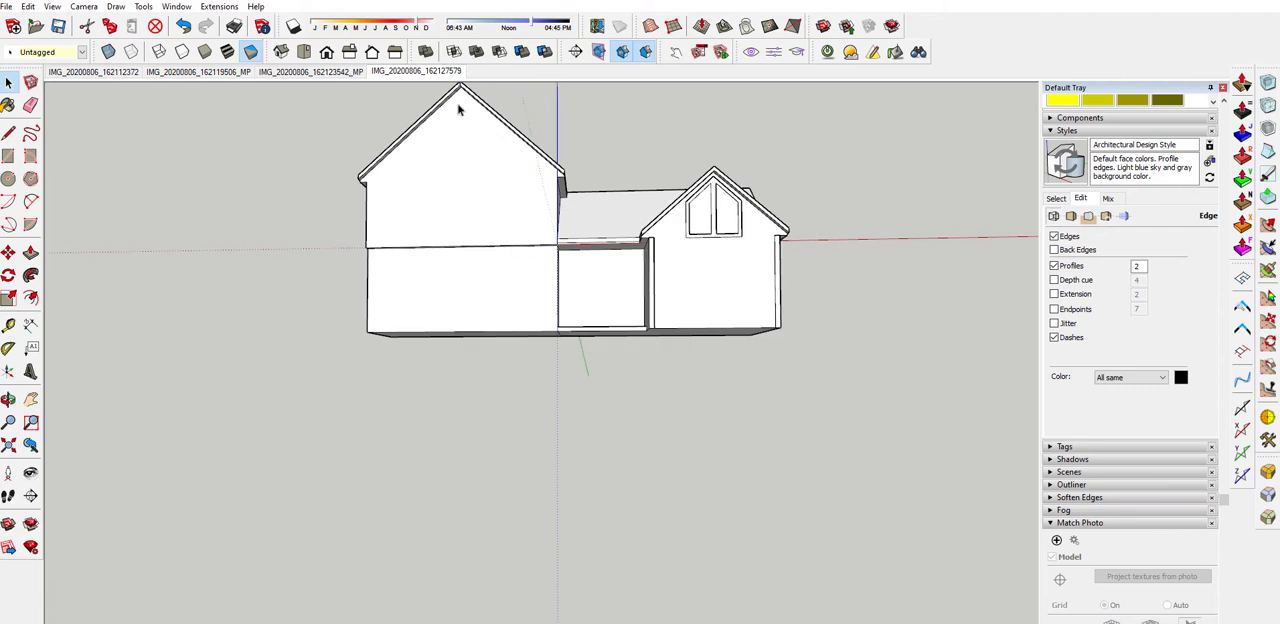
middle_click_drag(458, 107, 676, 250)
scroll(533, 146, "down", 2)
scroll(520, 170, "up", 3)
middle_click_drag(509, 191, 554, 100)
scroll(548, 98, "up", 4)
scroll(517, 126, "up", 5)
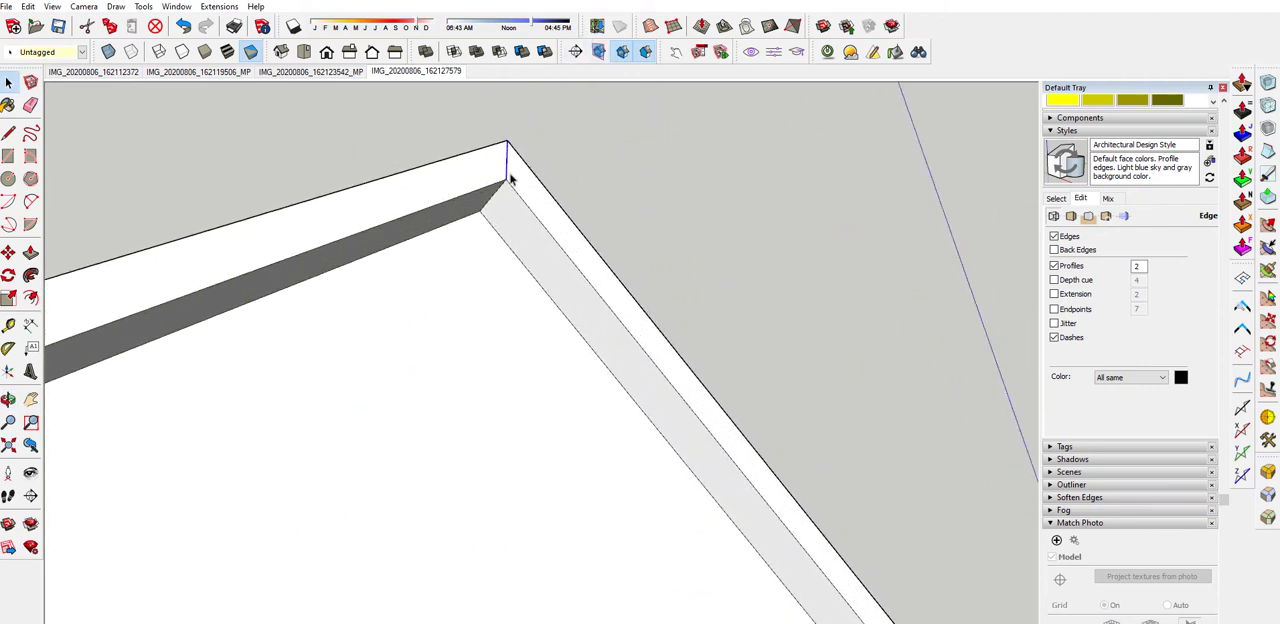
key("t")
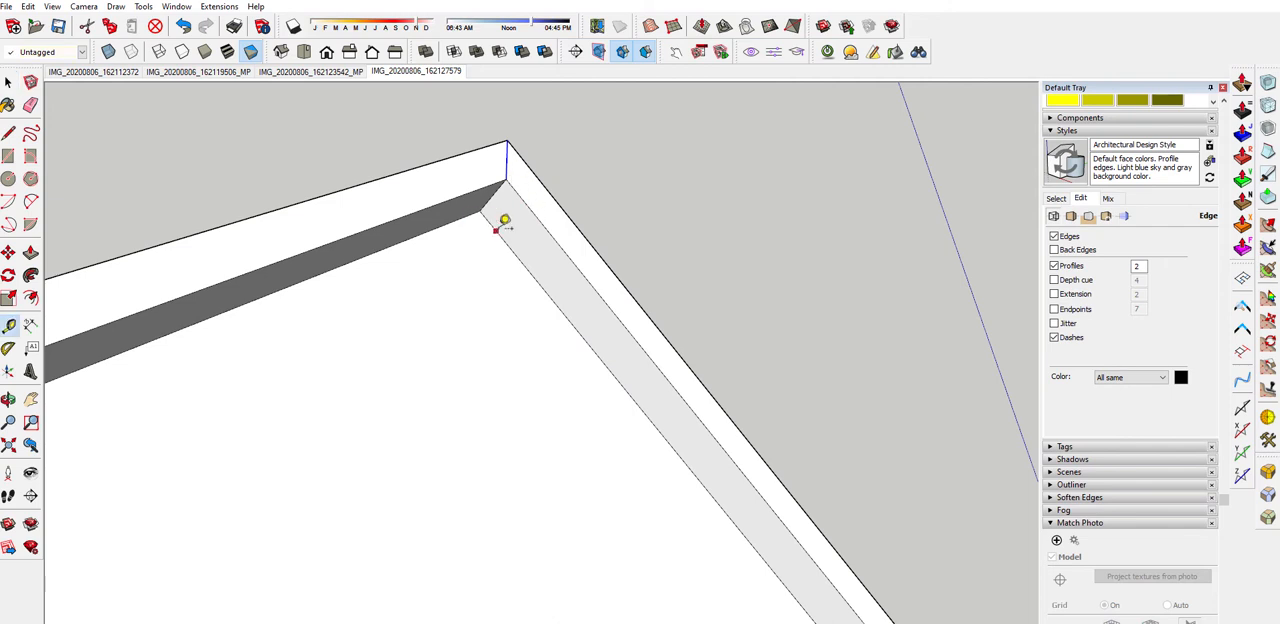
left_click(496, 231)
left_click(523, 201)
scroll(490, 200, "down", 3)
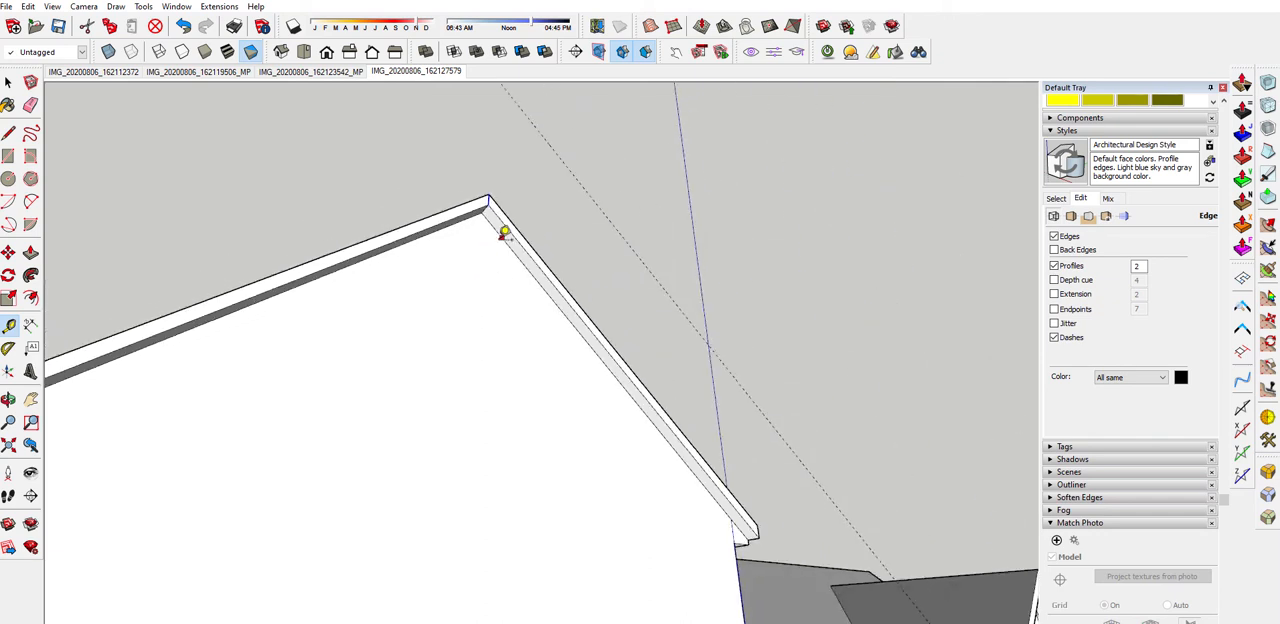
Move the trim's apex edge on the larger gable outward from the wall to the guide, forming a pointed roof overhang
key("space")
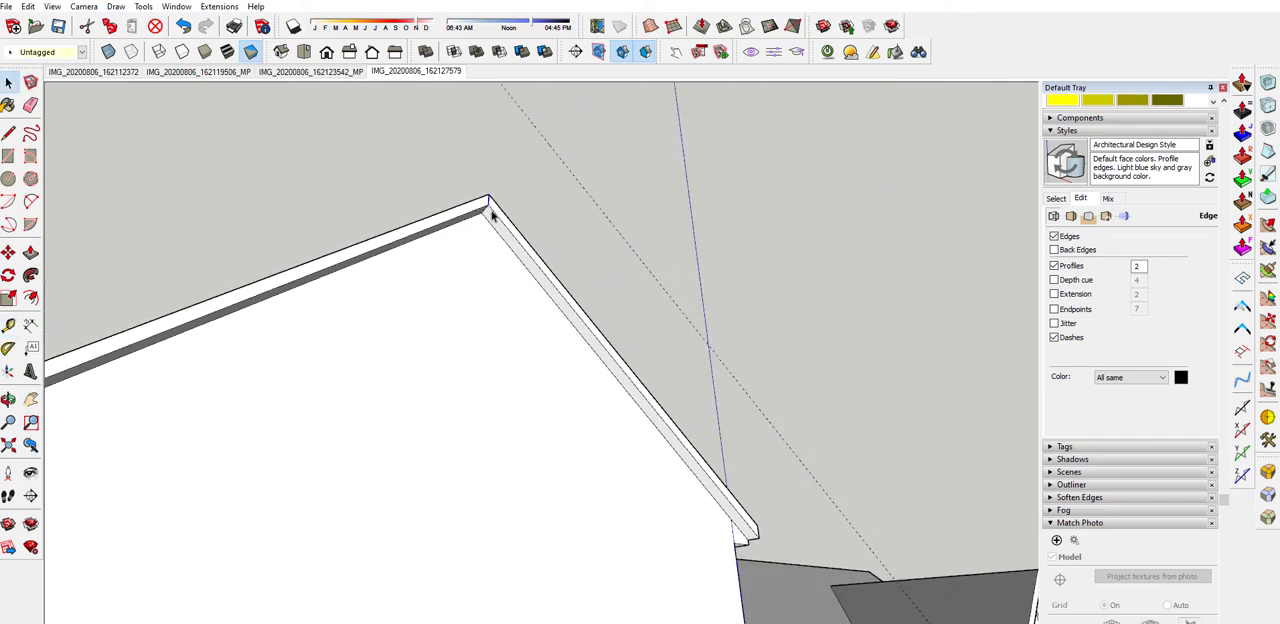
key("m")
key("space")
key("m")
left_click(489, 201)
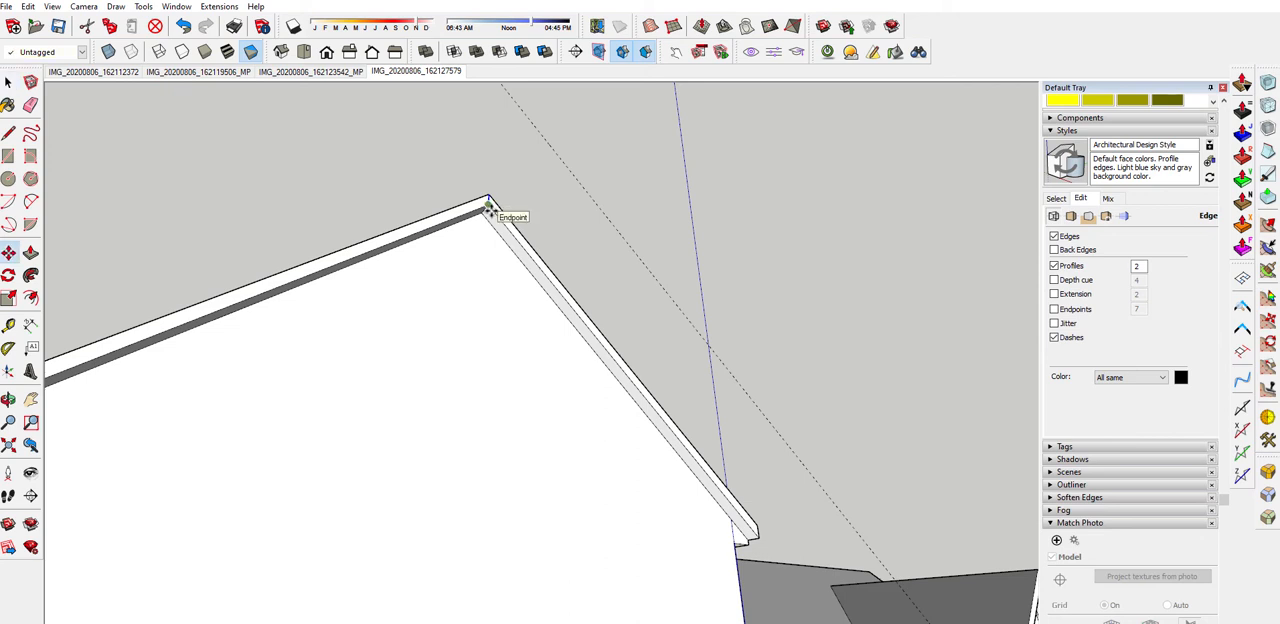
left_click(543, 131)
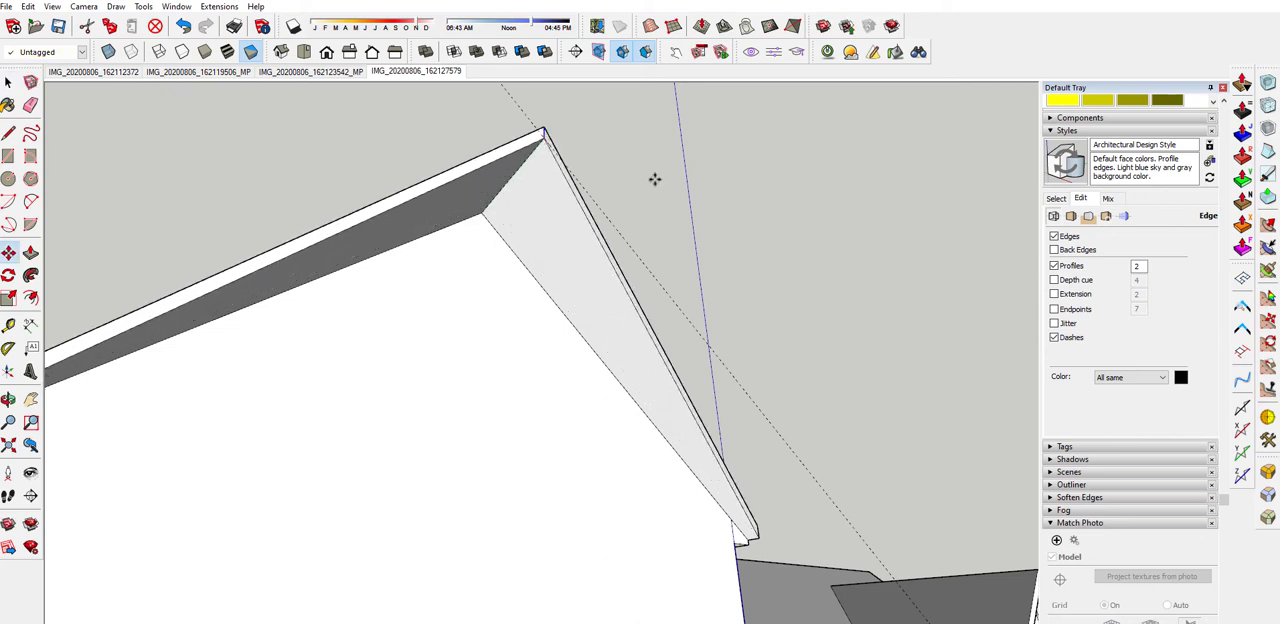
Move the larger gable's apex edge slightly further outward along the green axis, checking it against matched photo IMG_20200806_162127579
left_click(410, 72)
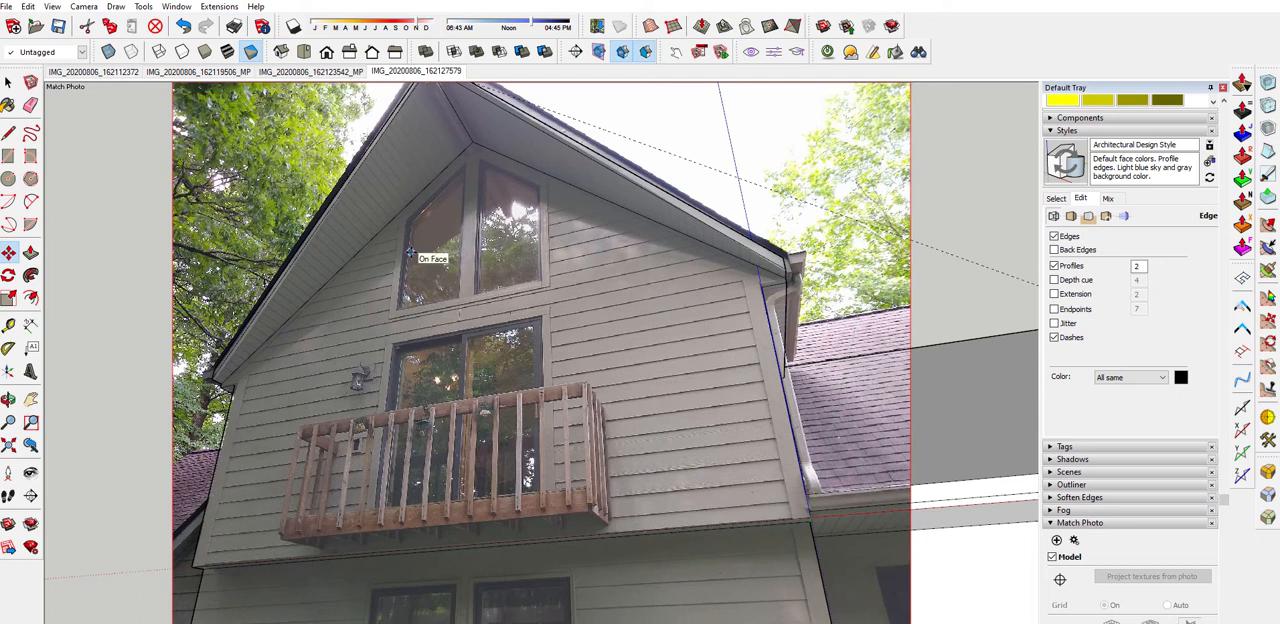
scroll(419, 210, "down", 7)
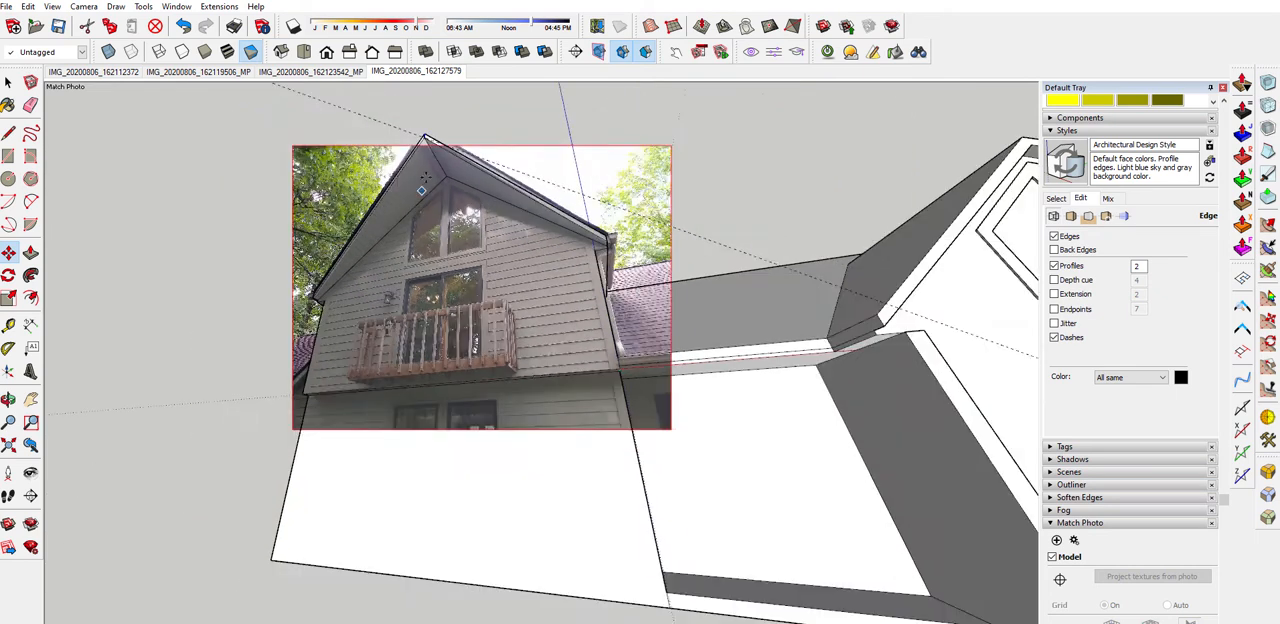
middle_click_drag(419, 210, 402, 151)
scroll(401, 151, "up", 2)
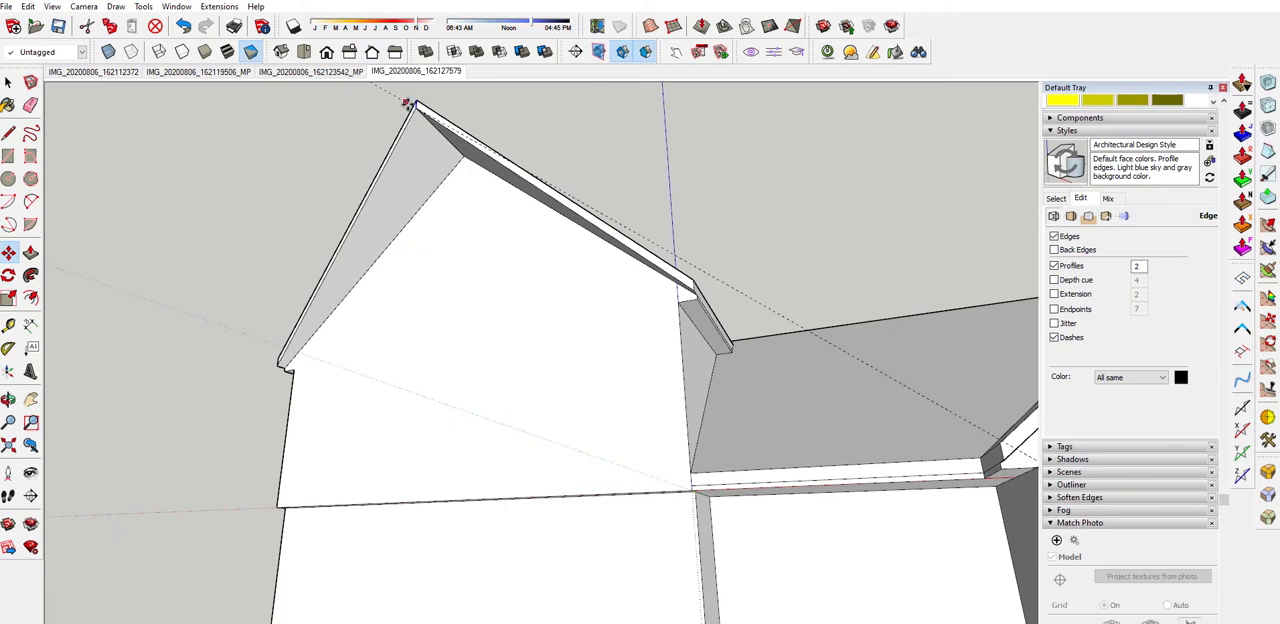
left_click(417, 107)
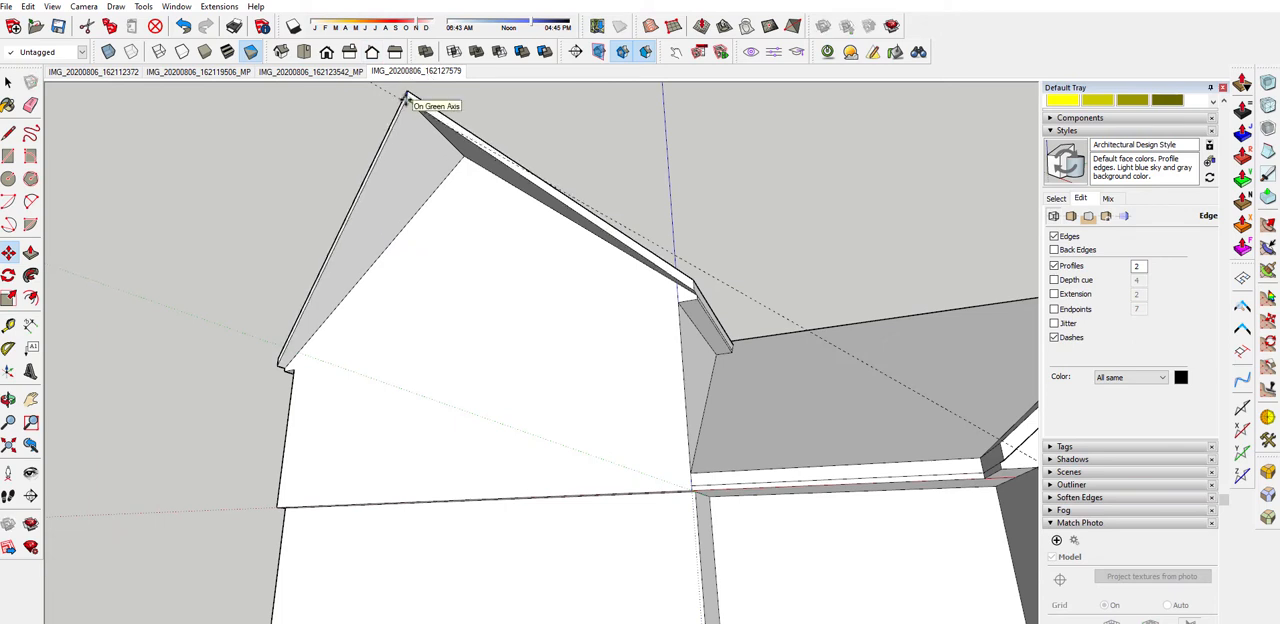
left_click(410, 97)
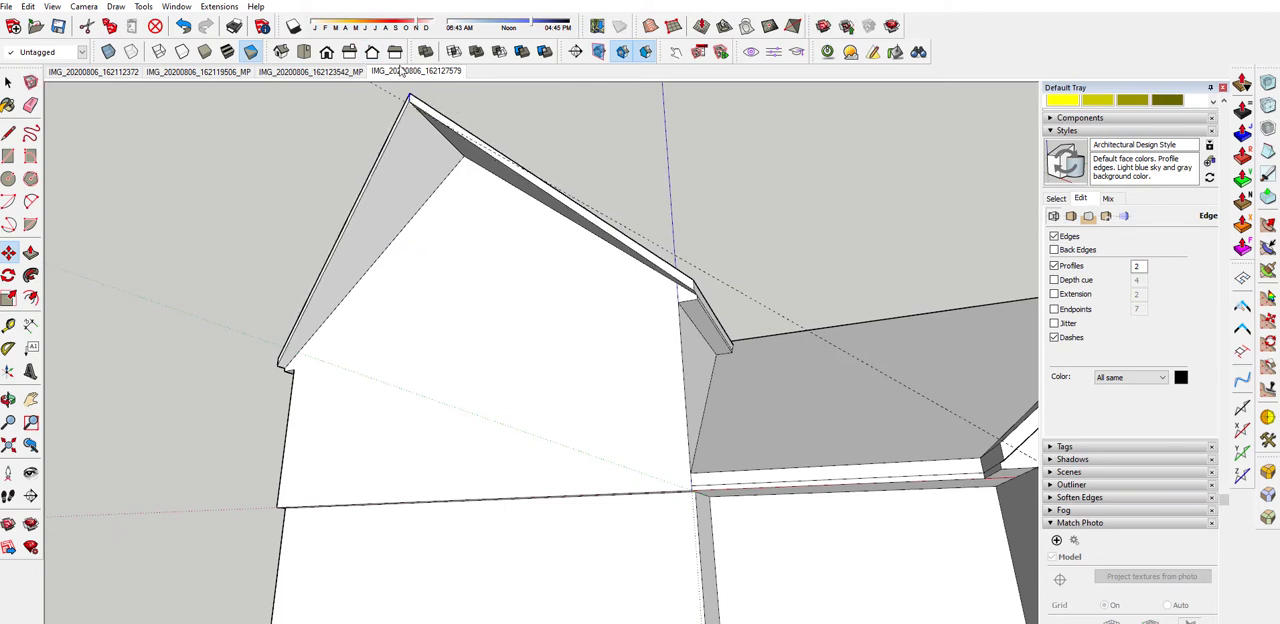
left_click(386, 73)
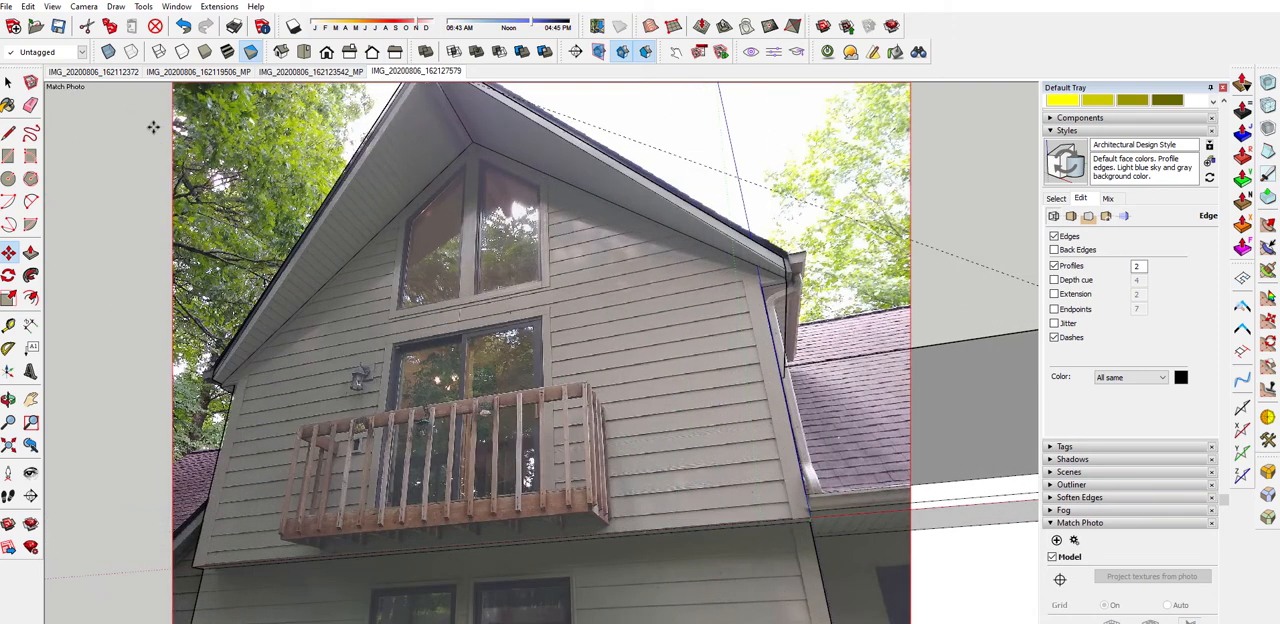
scroll(513, 207, "down", 5)
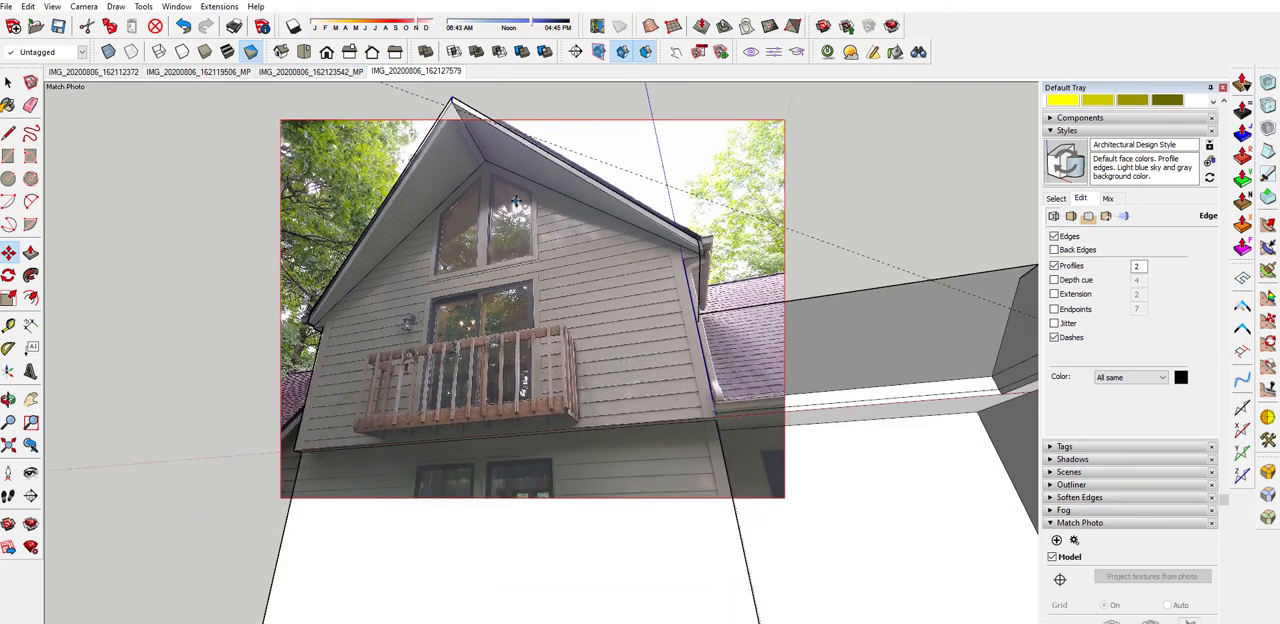
Delete the guides from the model
middle_click_drag(509, 190, 723, 209)
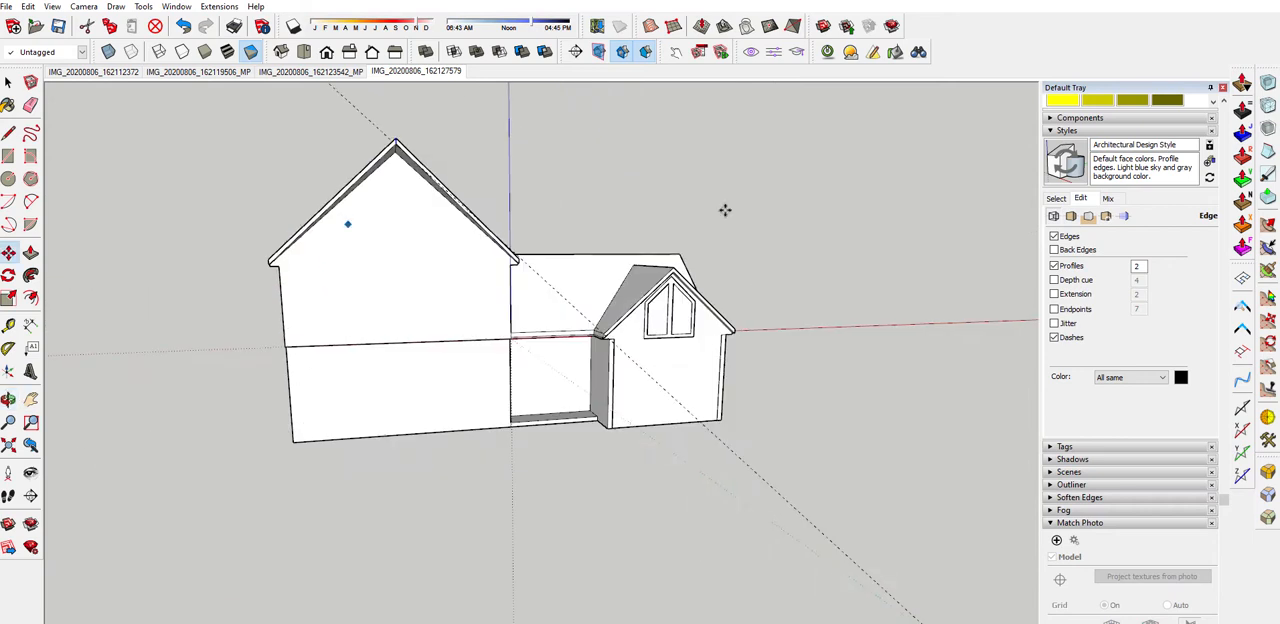
middle_click_drag(929, 194, 590, 205)
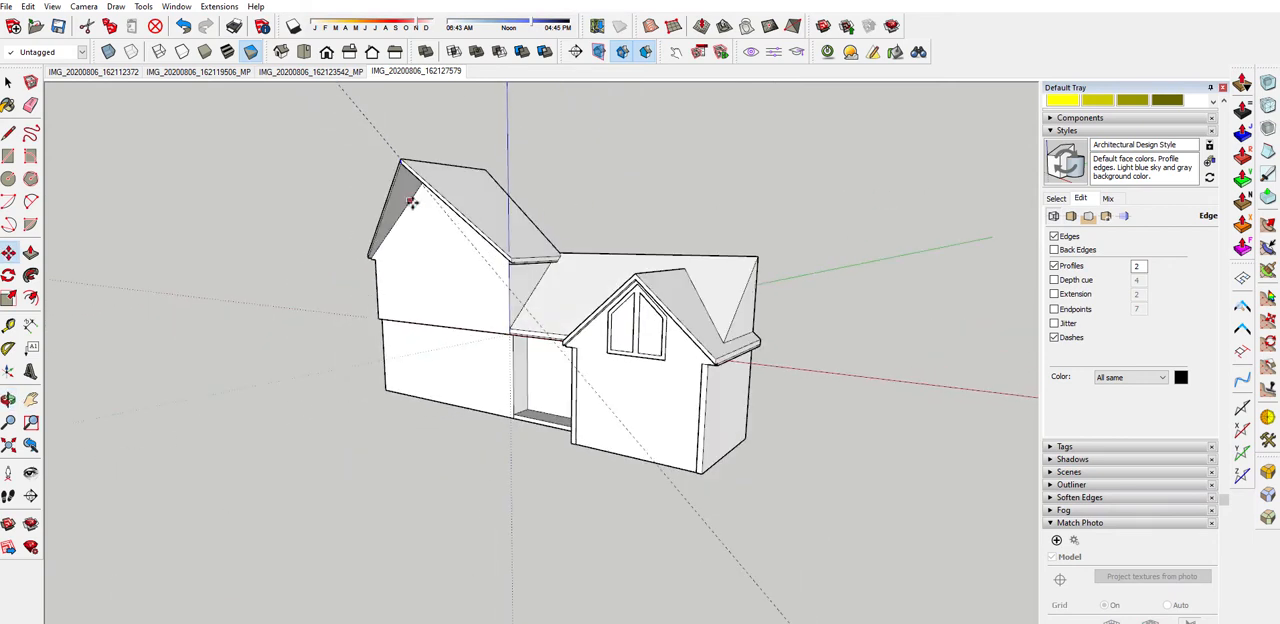
left_click(26, 7)
left_click(64, 130)
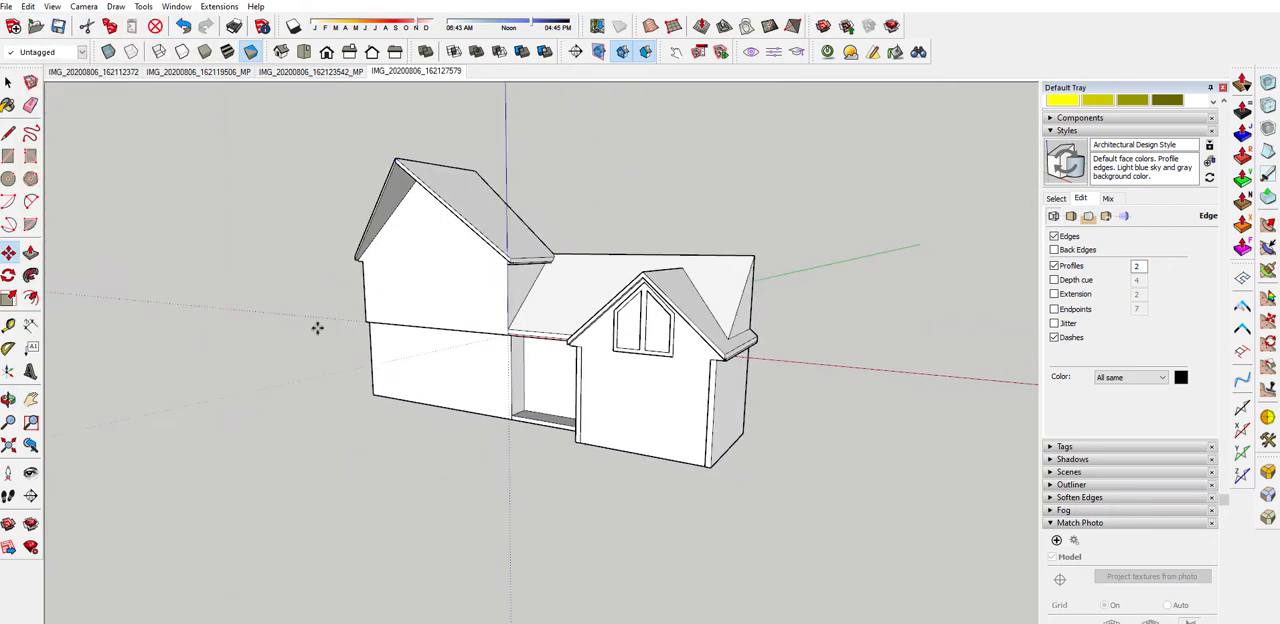
left_click(9, 83)
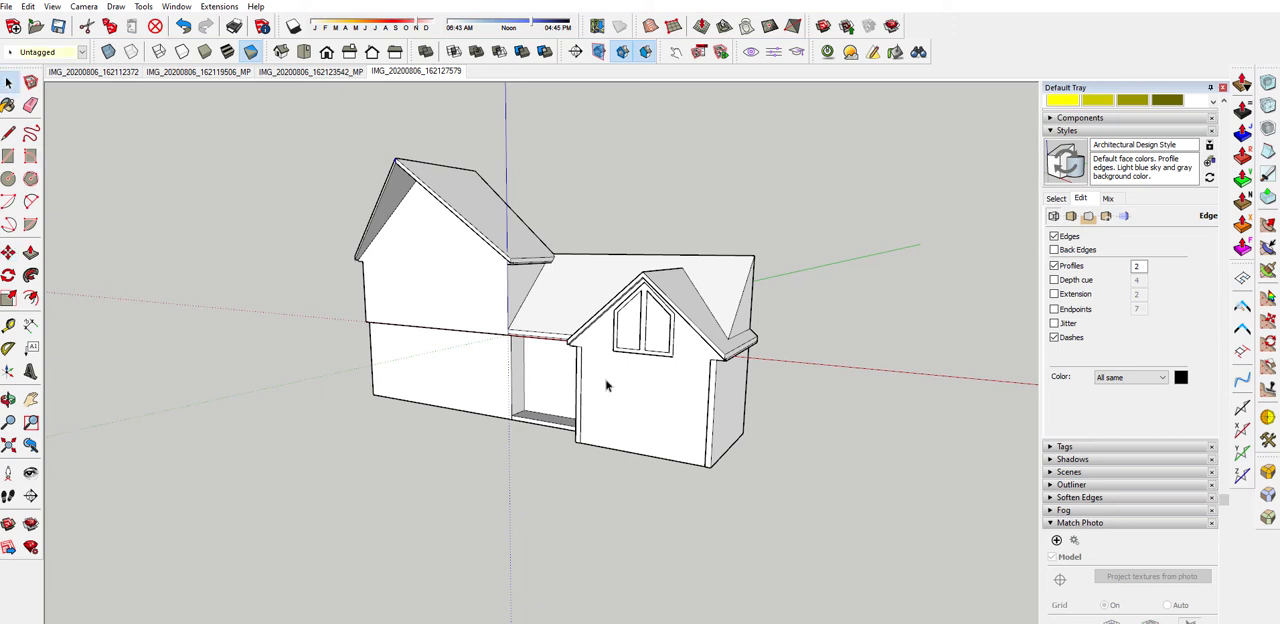
Display the model with textures and draw a freehand rectangle on the smaller gable's wall, below its window
middle_click_drag(605, 379, 655, 373)
scroll(686, 375, "up", 4)
scroll(685, 390, "down", 3)
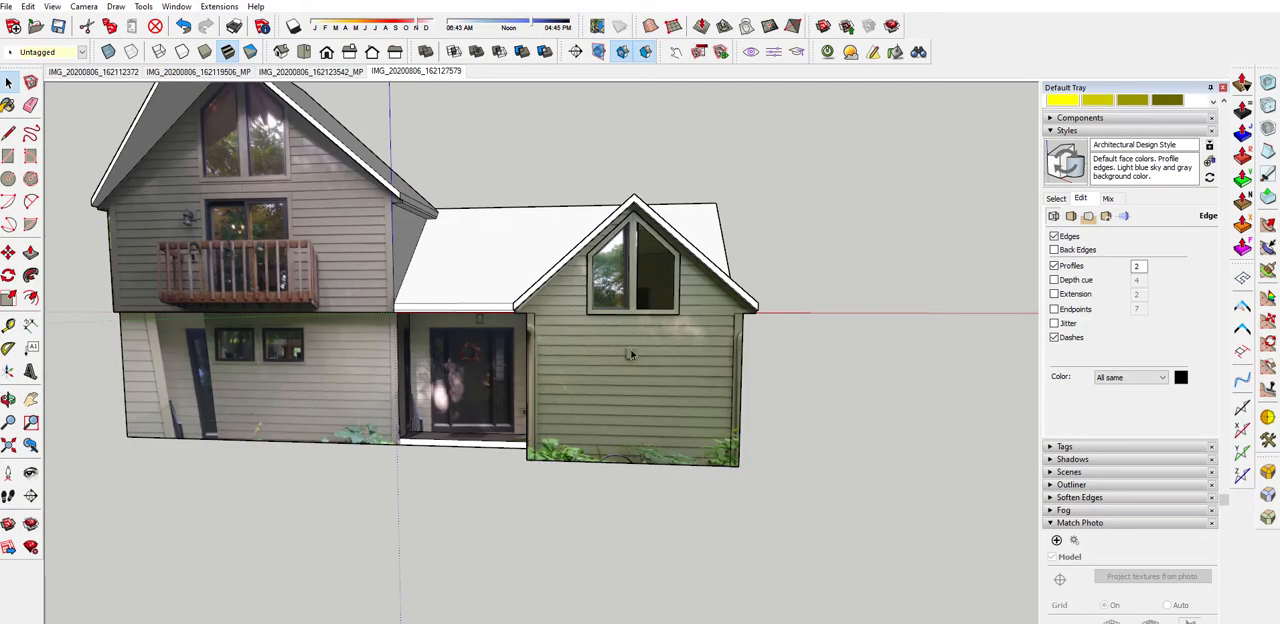
scroll(631, 354, "up", 3)
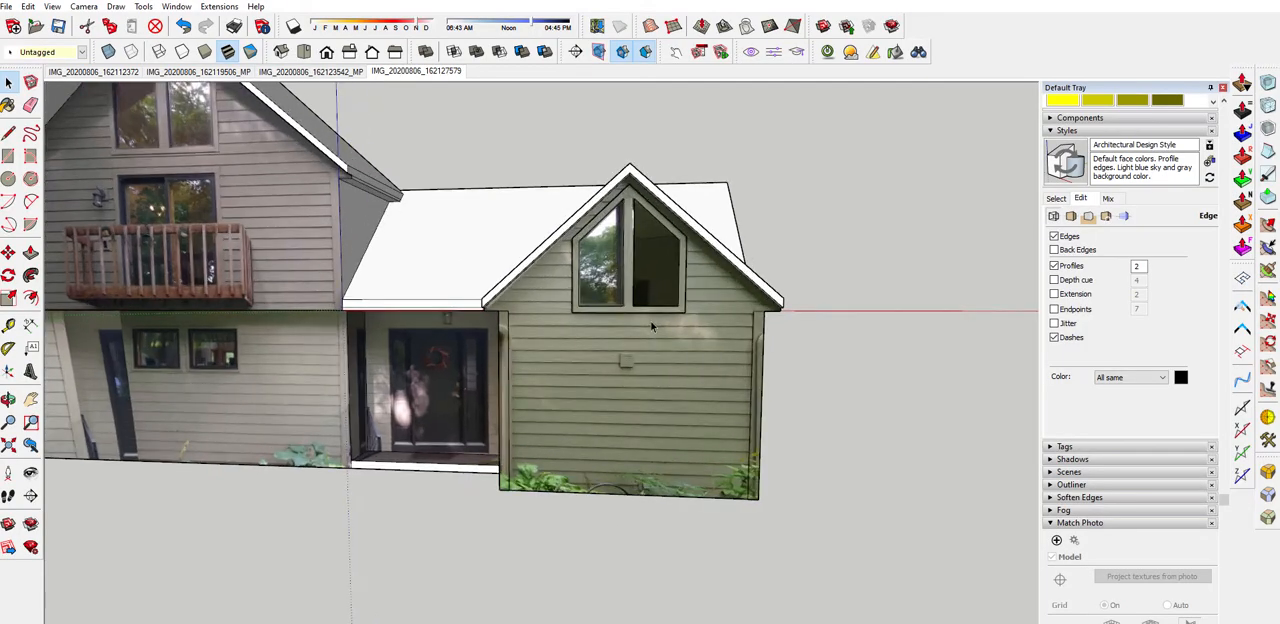
key("r")
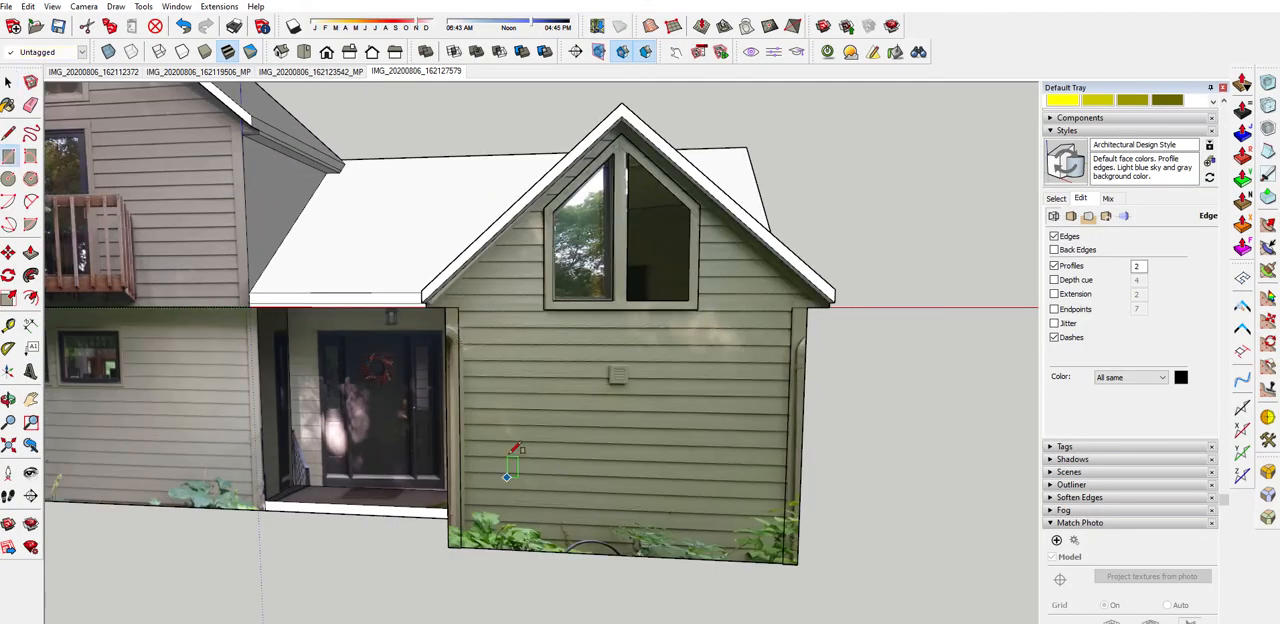
left_click(514, 414)
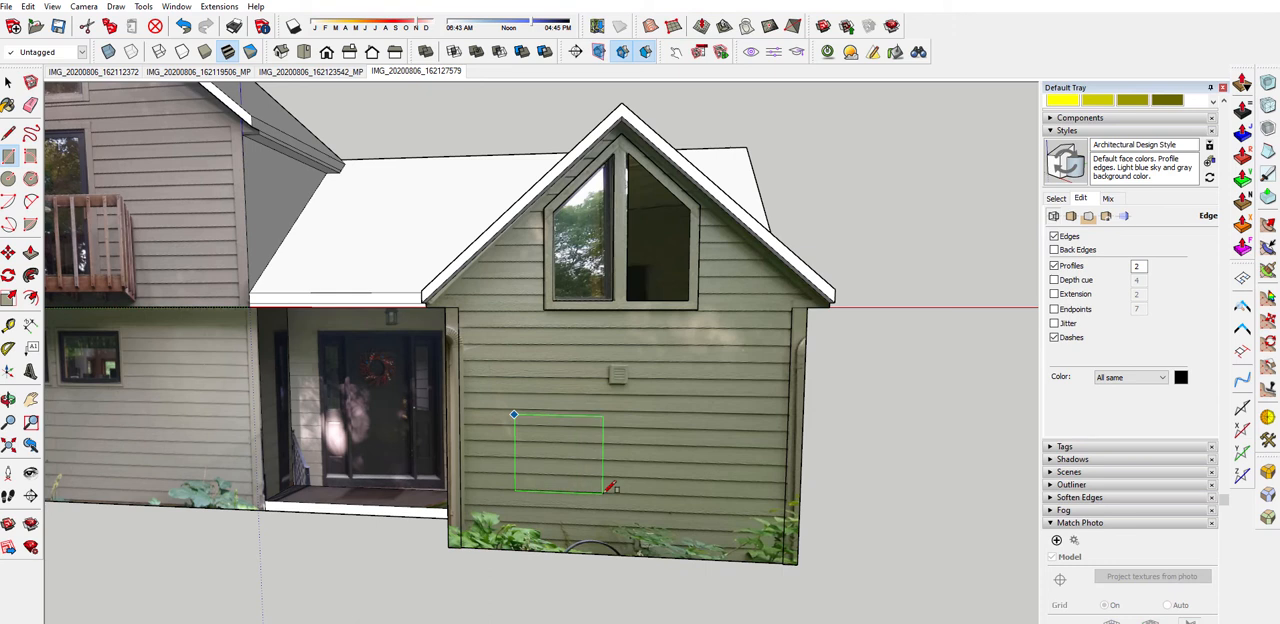
left_click(604, 493)
scroll(668, 496, "down", 1)
Move the top edge of the rectangle on the smaller gable's wall into line with the nearest siding board line
key("space")
scroll(580, 420, "up", 2)
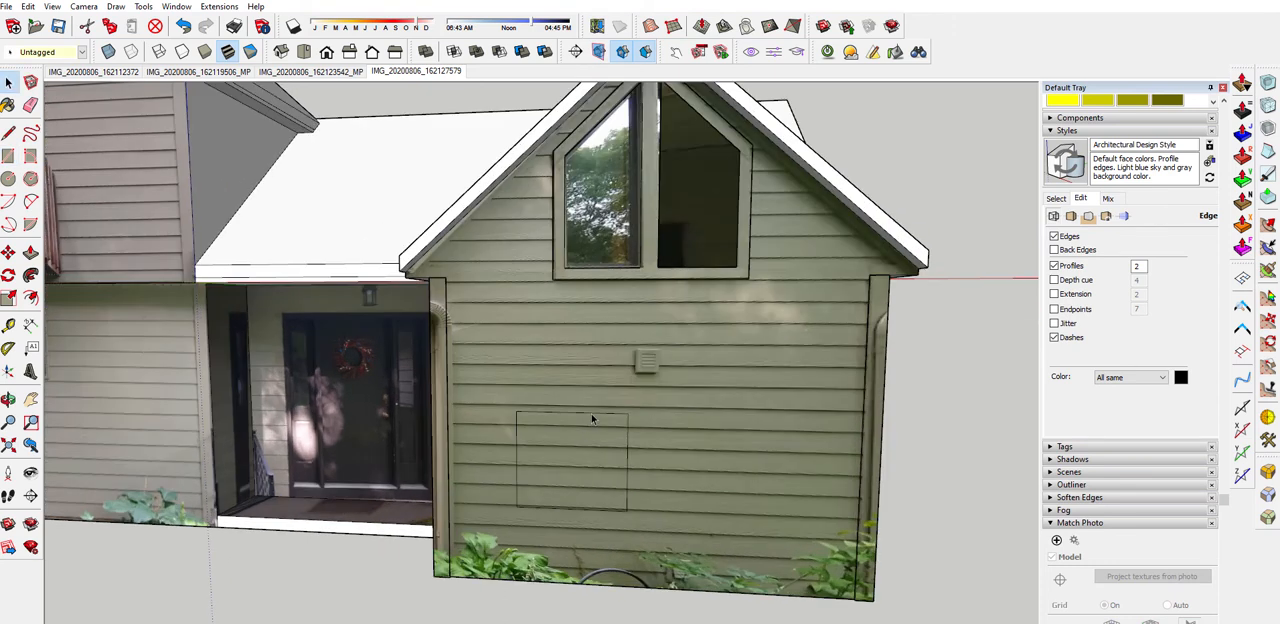
scroll(591, 414, "up", 2)
key("m")
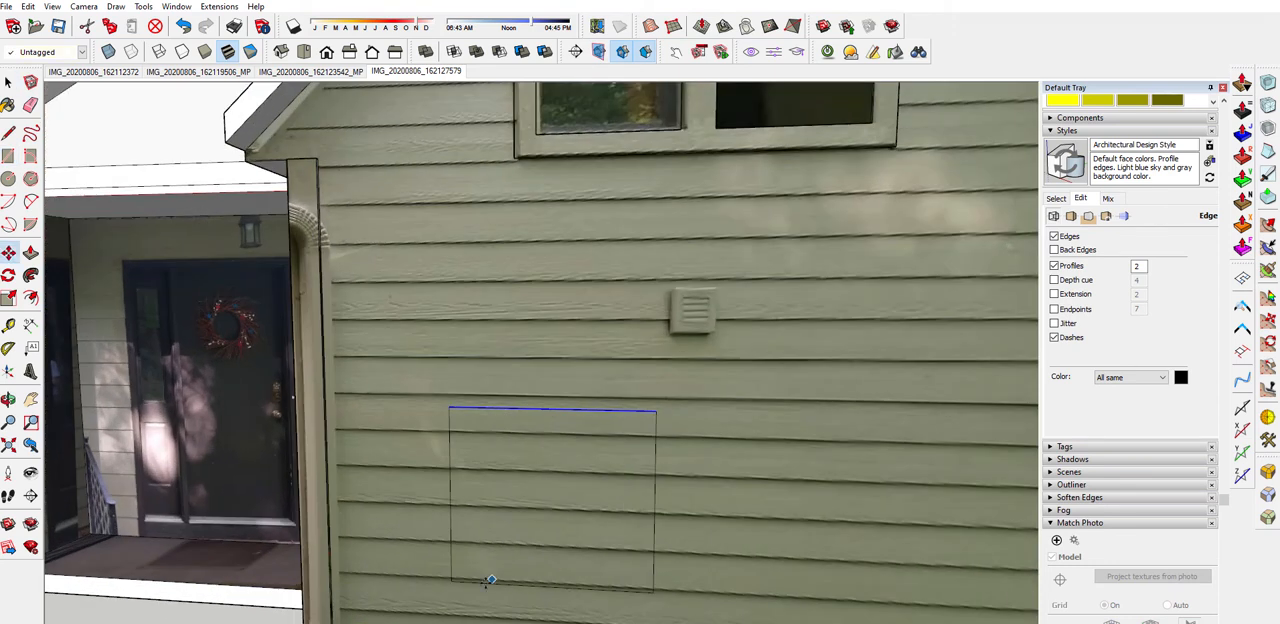
left_click_drag(451, 407, 446, 432)
scroll(450, 430, "up", 2)
scroll(474, 343, "down", 2)
Move the rectangle's bottom edge into line with a siding board line in the wall's photo texture
key("space")
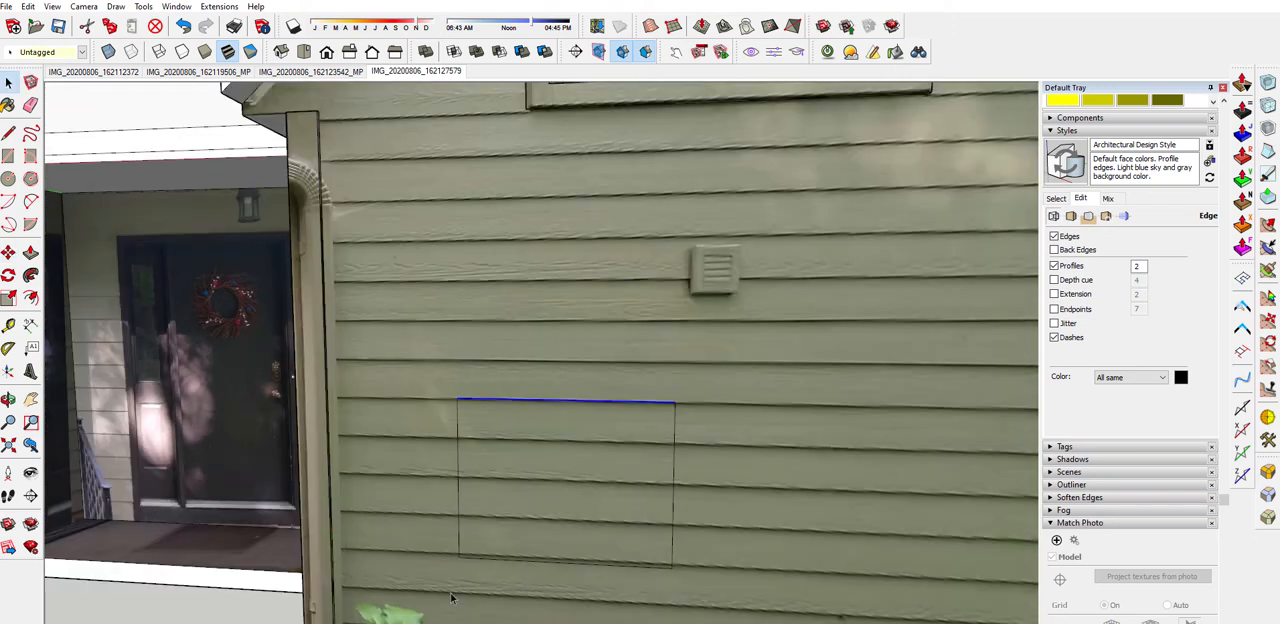
key("m")
scroll(476, 557, "up", 6)
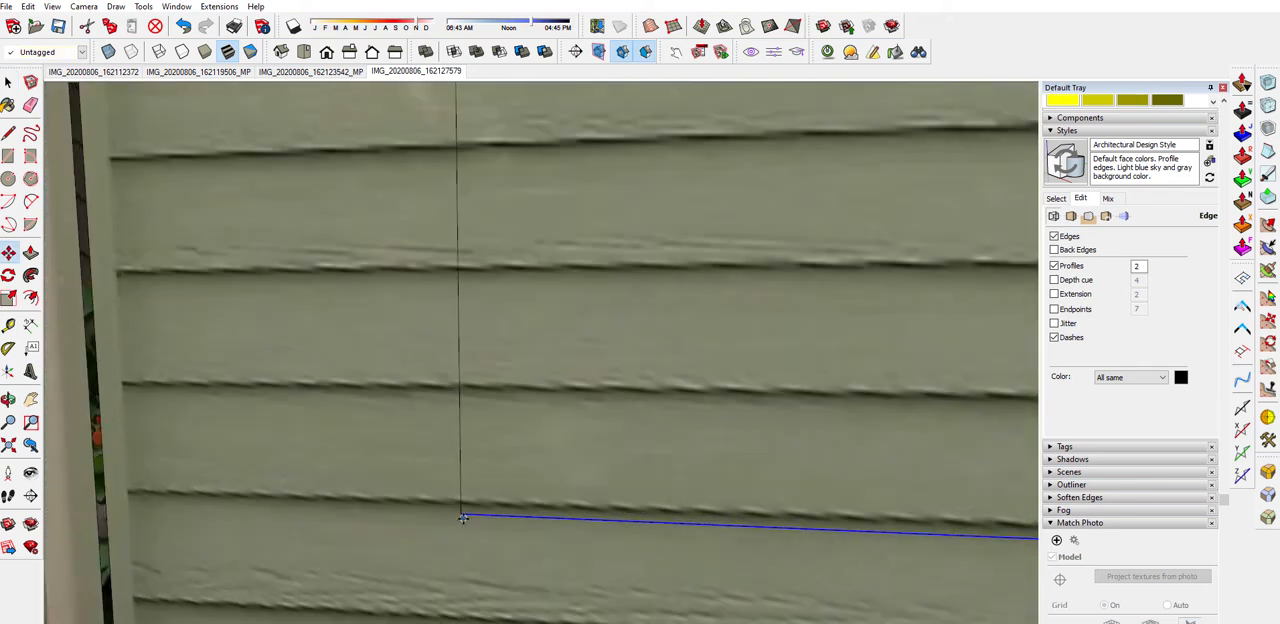
left_click_drag(463, 518, 451, 558)
scroll(447, 510, "down", 6)
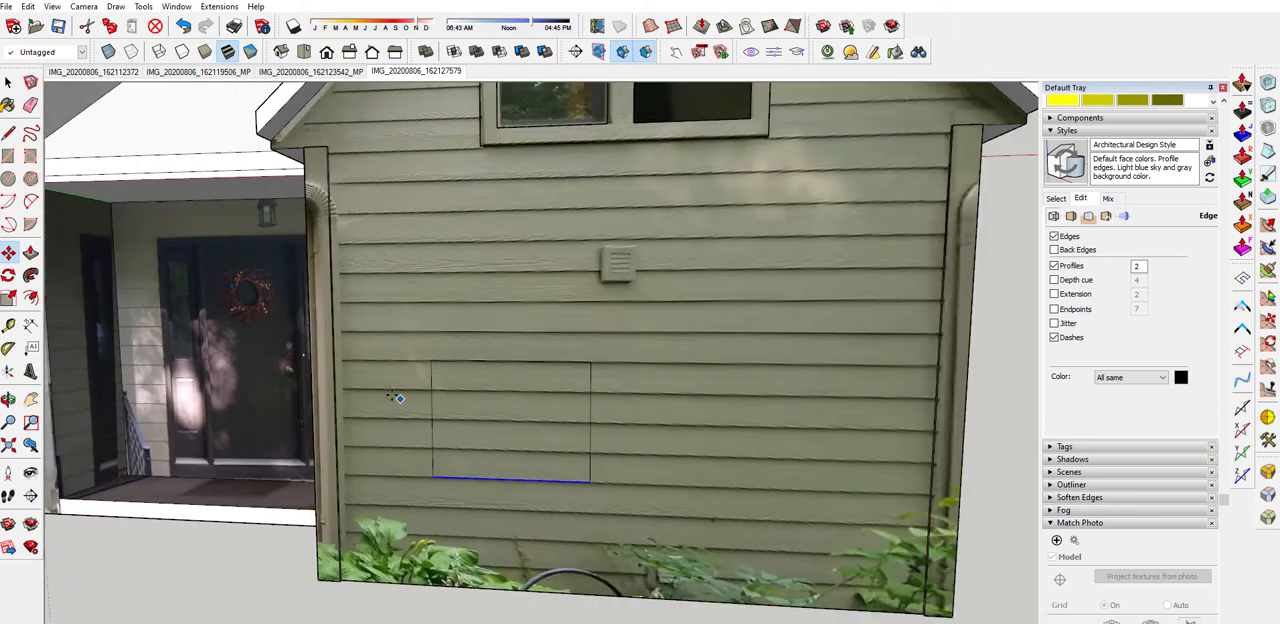
Paint the rectangle with the Cladding Siding White material from the Brick, Cladding and Siding collection
scroll(1108, 142, "up", 4)
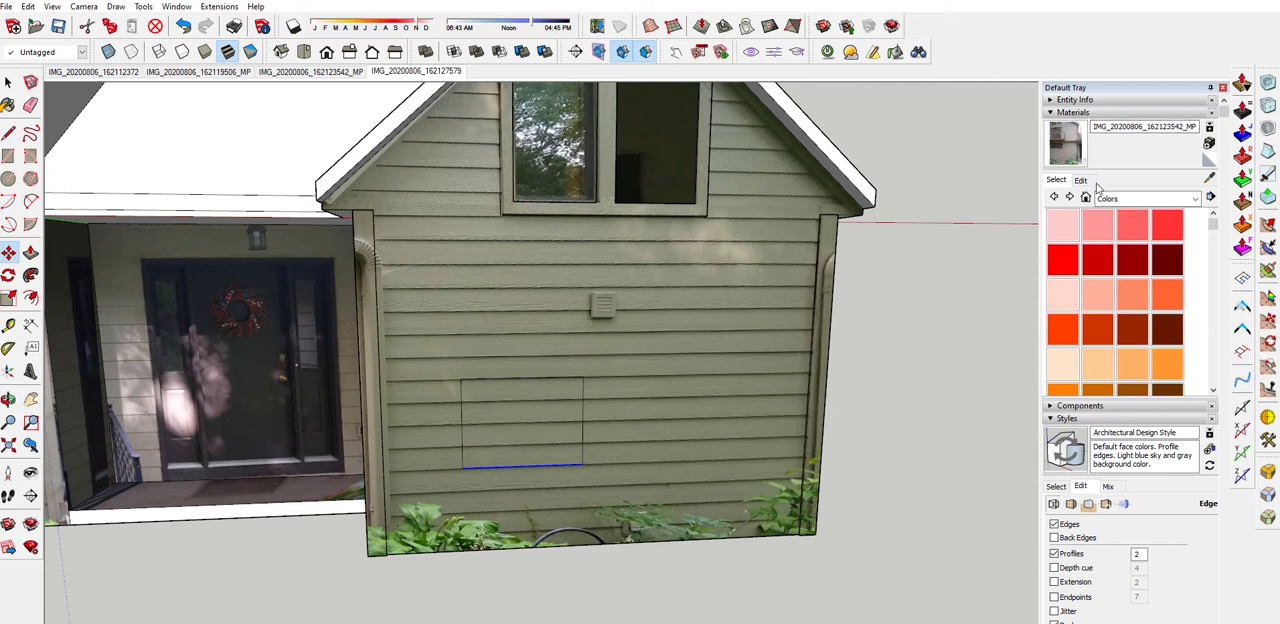
left_click(1195, 201)
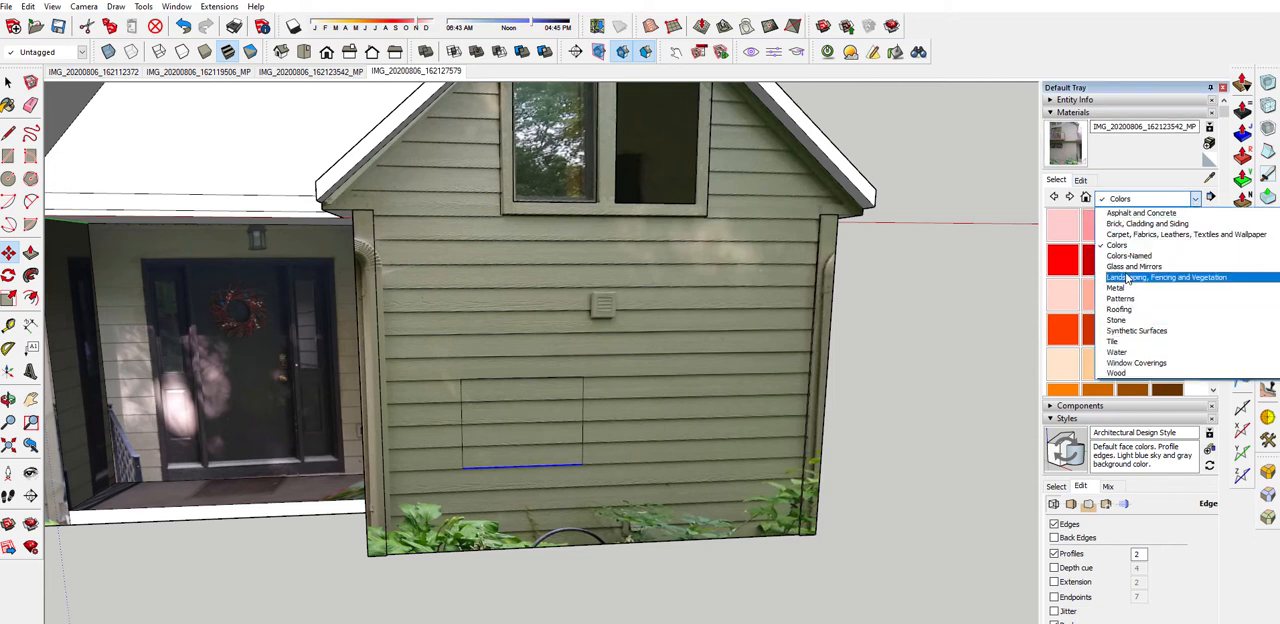
scroll(1134, 266, "up", 1)
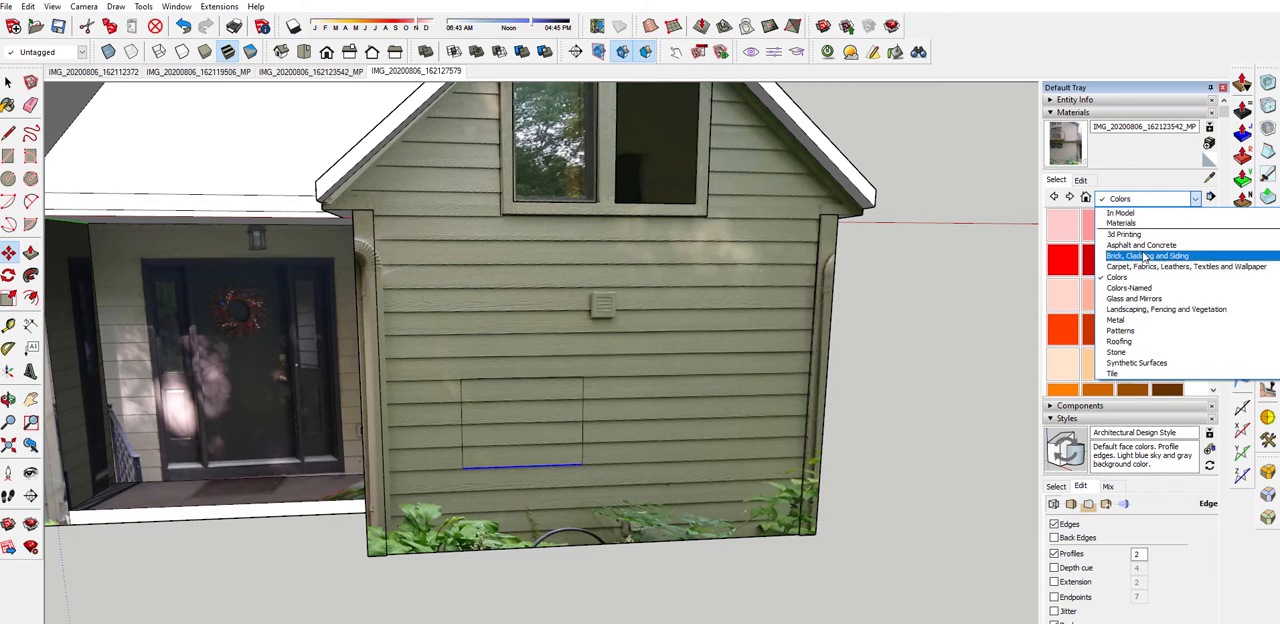
left_click(1147, 256)
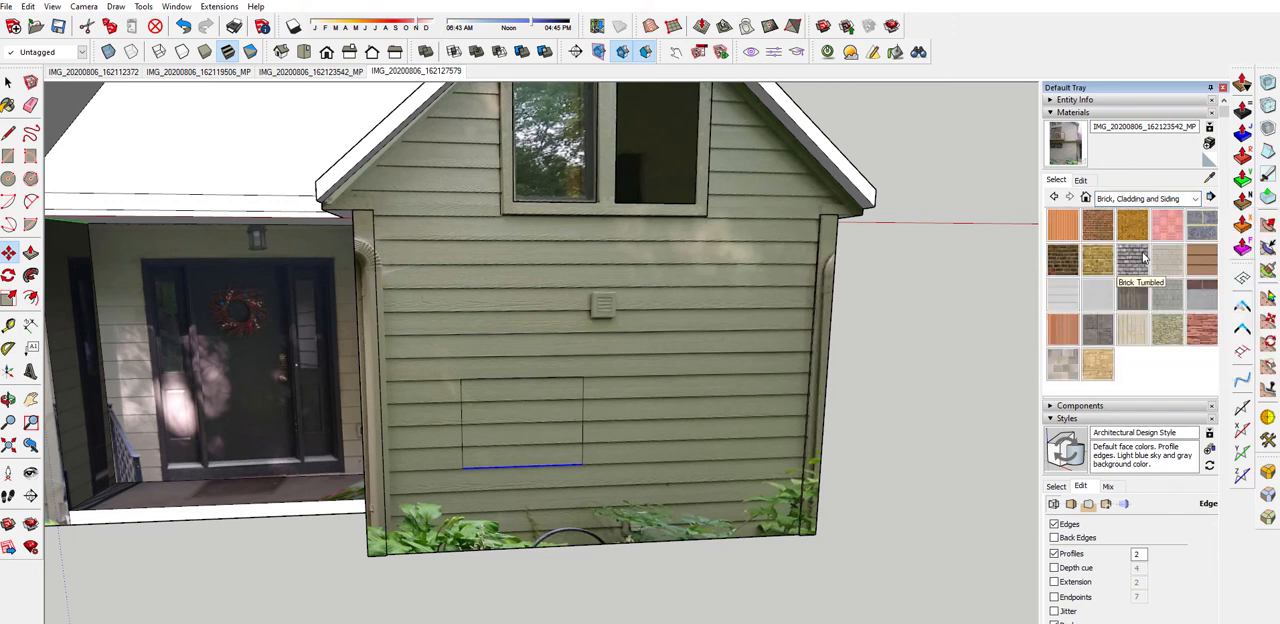
left_click(1064, 296)
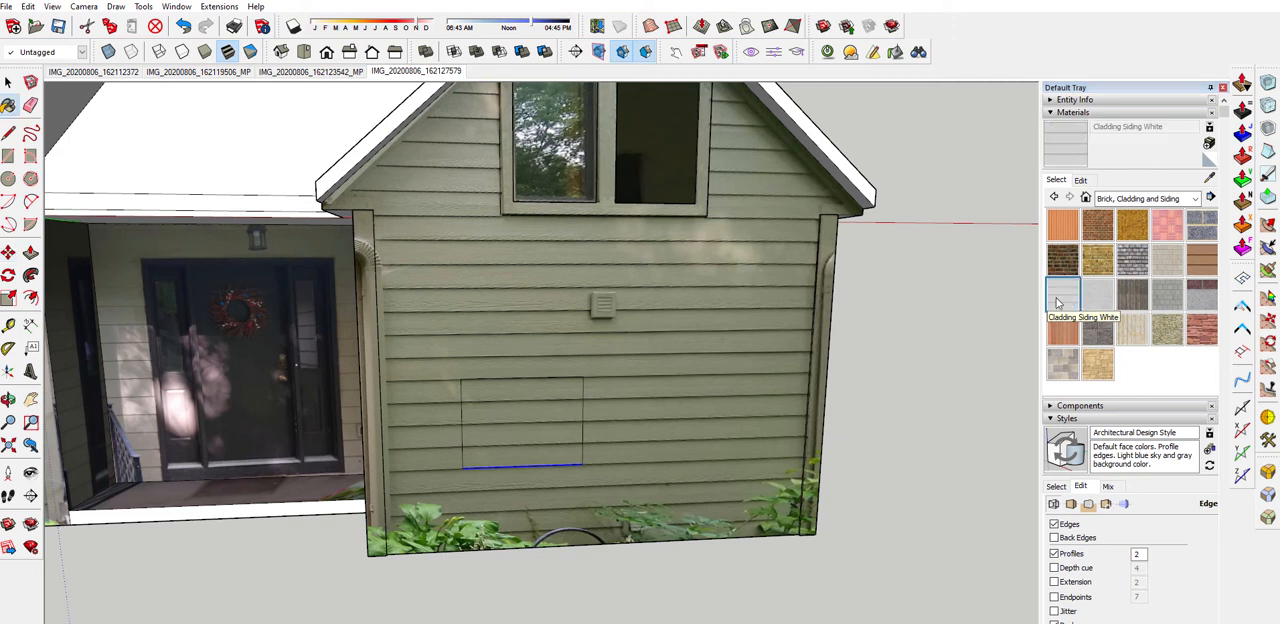
left_click(505, 407)
scroll(505, 407, "down", 2)
scroll(512, 404, "up", 4)
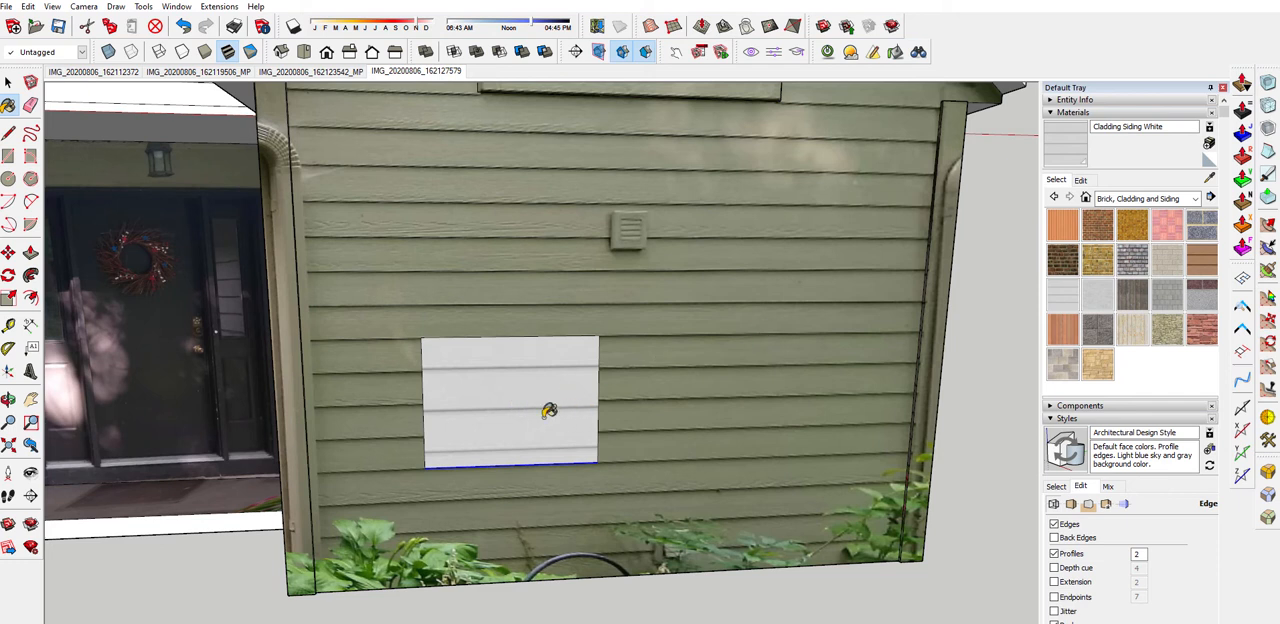
Start positioning the siding texture on the rectangle and move its origin pin to the rectangle's lower-left corner
key("space")
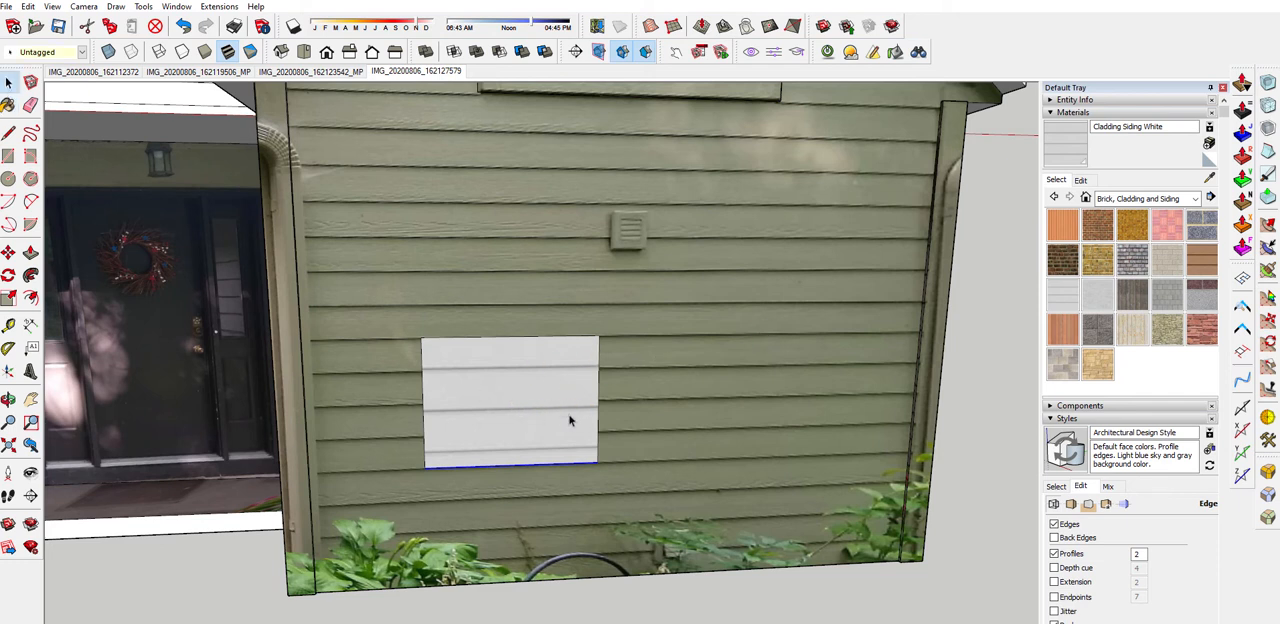
left_click(548, 396)
right_click(548, 396)
mouse_move(596, 567)
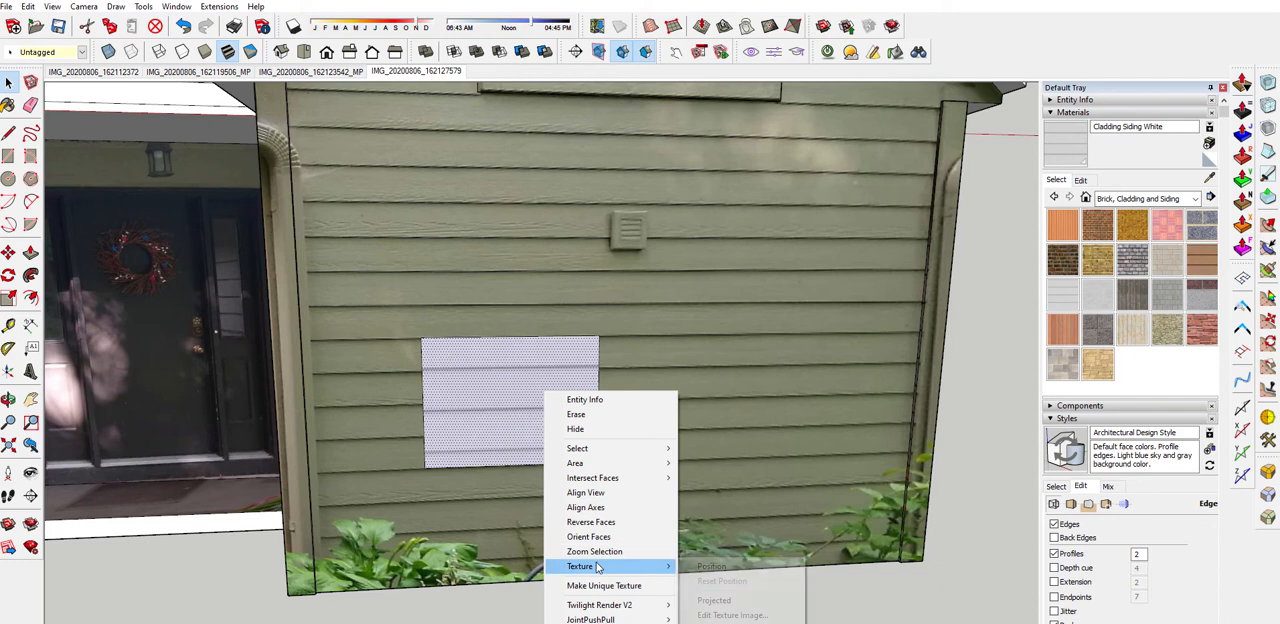
left_click(712, 567)
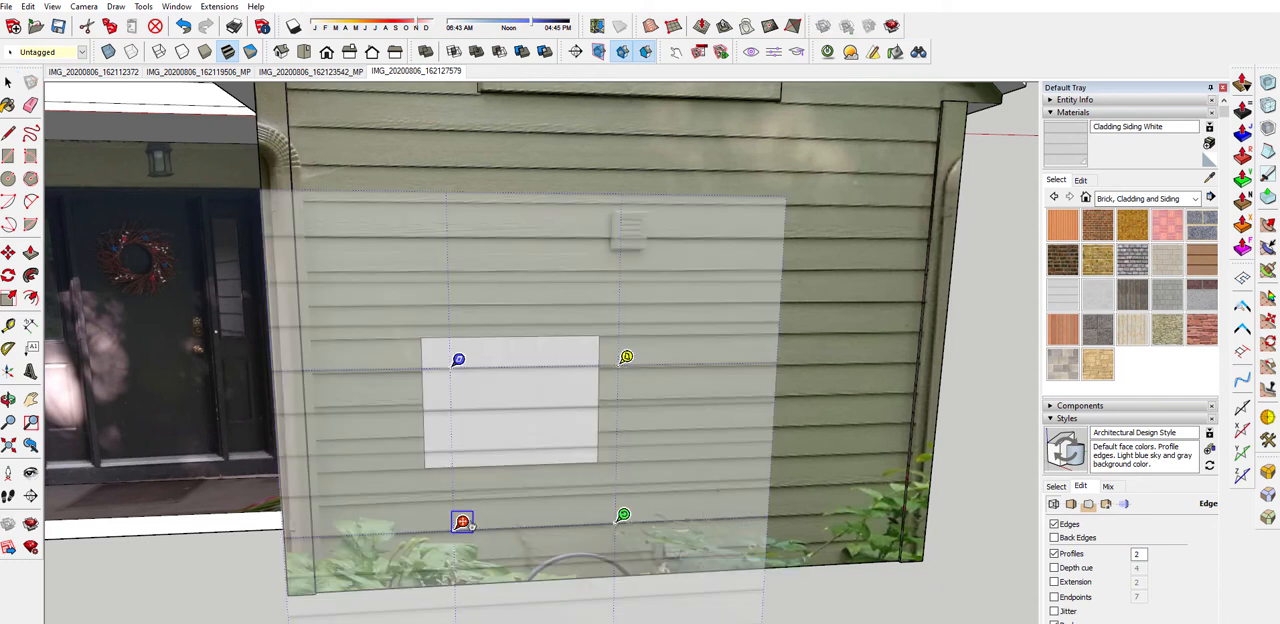
left_click_drag(462, 521, 433, 459)
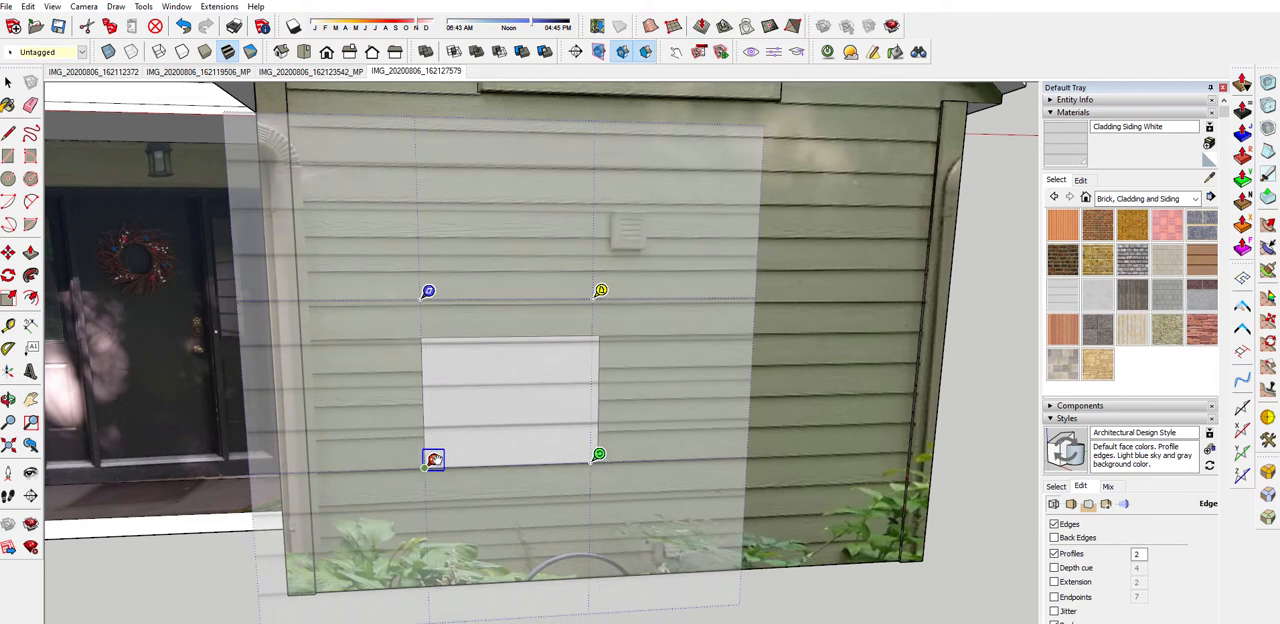
scroll(446, 458, "up", 4)
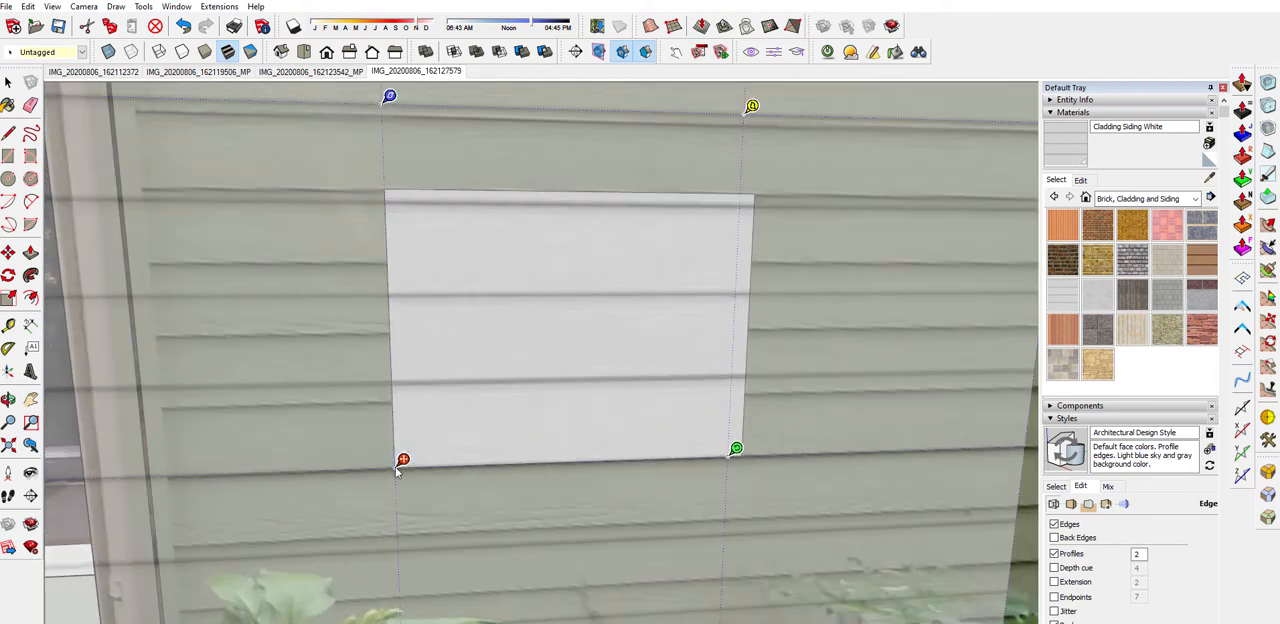
scroll(411, 451, "down", 3)
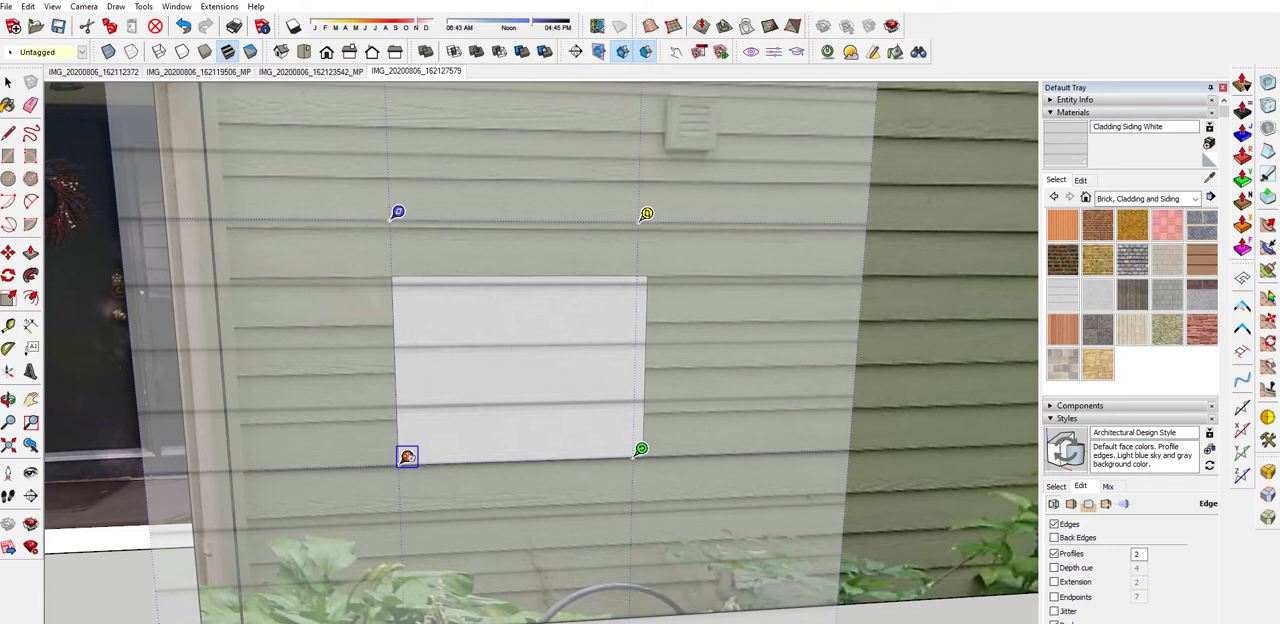
Reposition and scale the siding texture on the rectangle so its boards line up with the photographed wall, and accept the placement
middle_click_drag(543, 469, 340, 449)
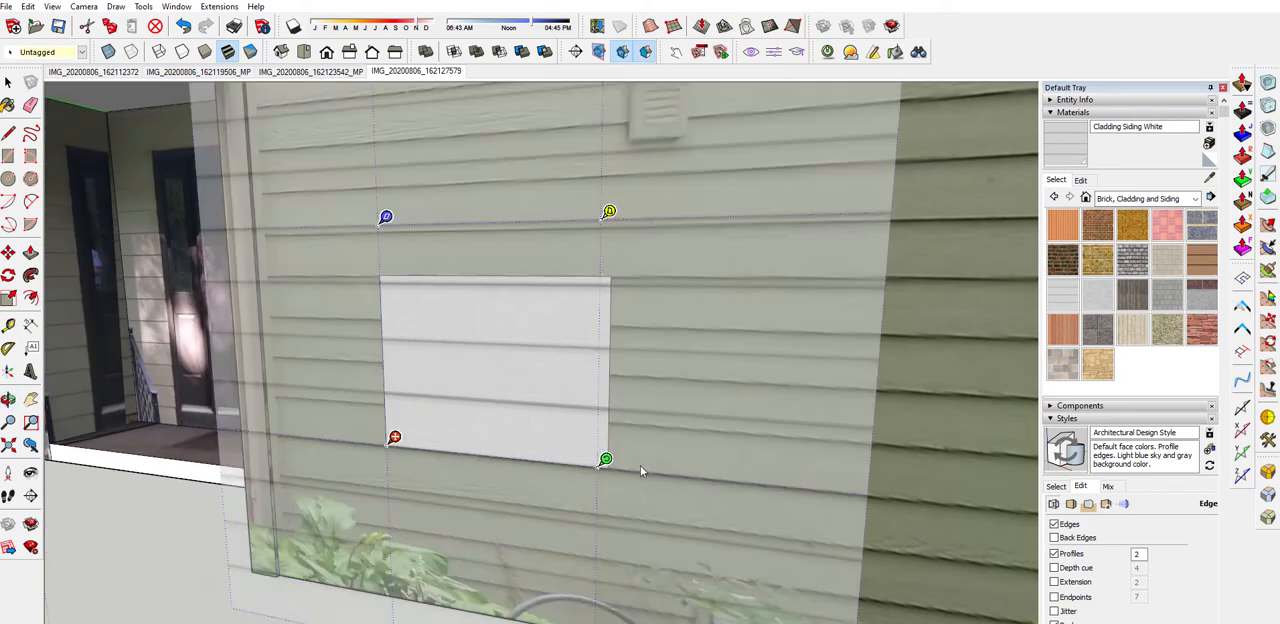
middle_click_drag(510, 437, 717, 441)
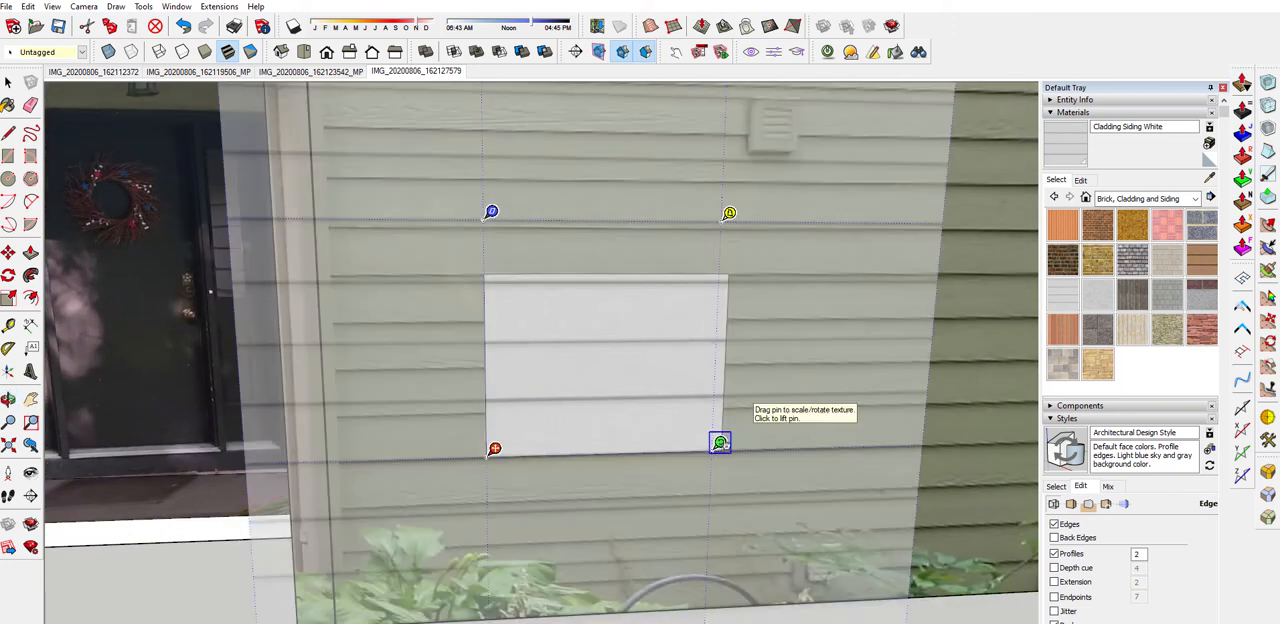
mouse_move(720, 442)
left_click_drag(720, 442, 671, 443)
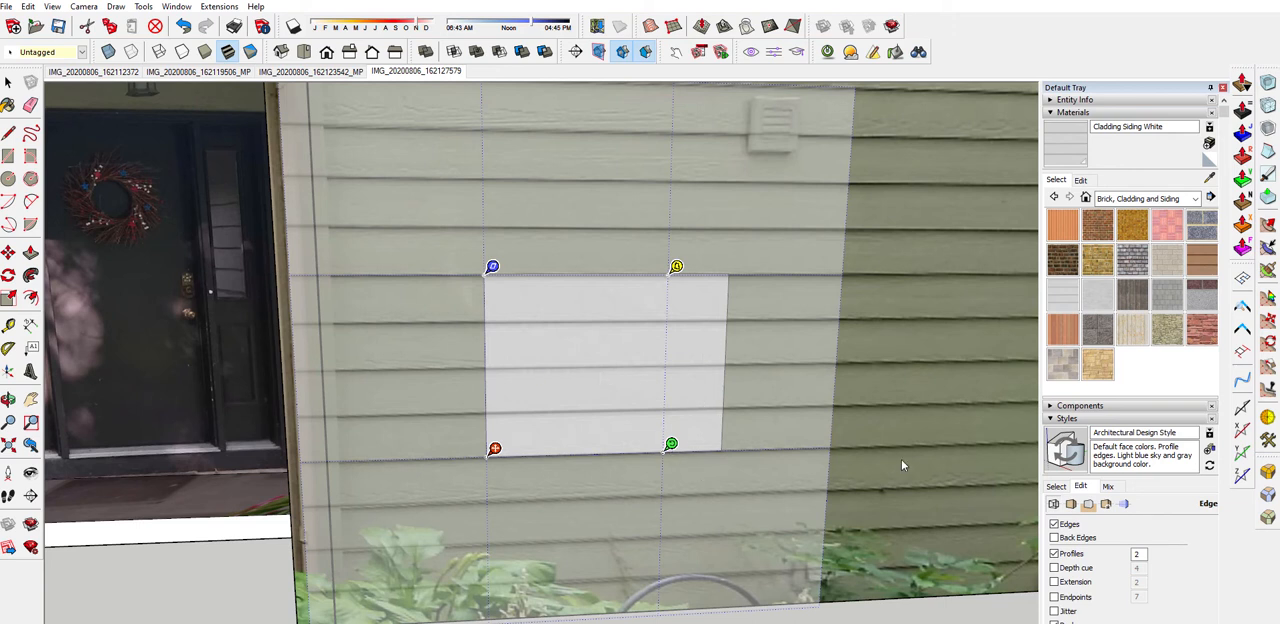
mouse_move(671, 444)
left_mouse_down()
mouse_move(609, 338)
mouse_move(670, 445)
left_mouse_up()
right_click(584, 384)
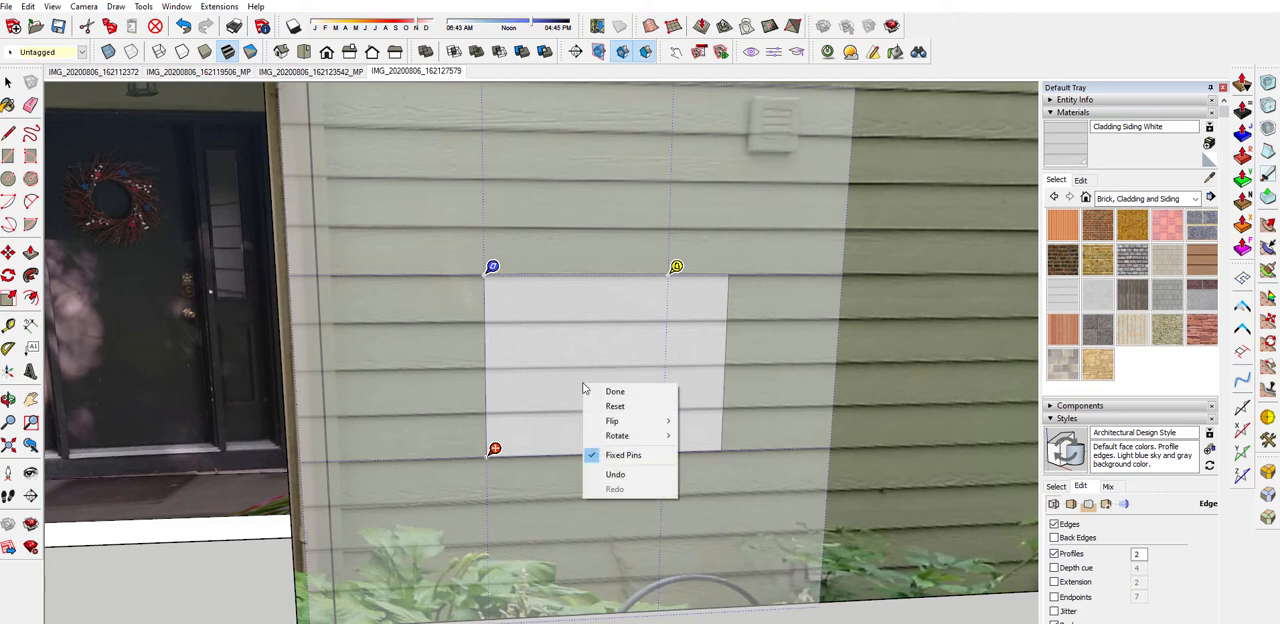
left_click(603, 391)
Open the Cladding Siding White material's colour and texture settings for editing
mouse_move(602, 397)
middle_mouse_down()
mouse_move(560, 395)
mouse_move(619, 406)
middle_mouse_up()
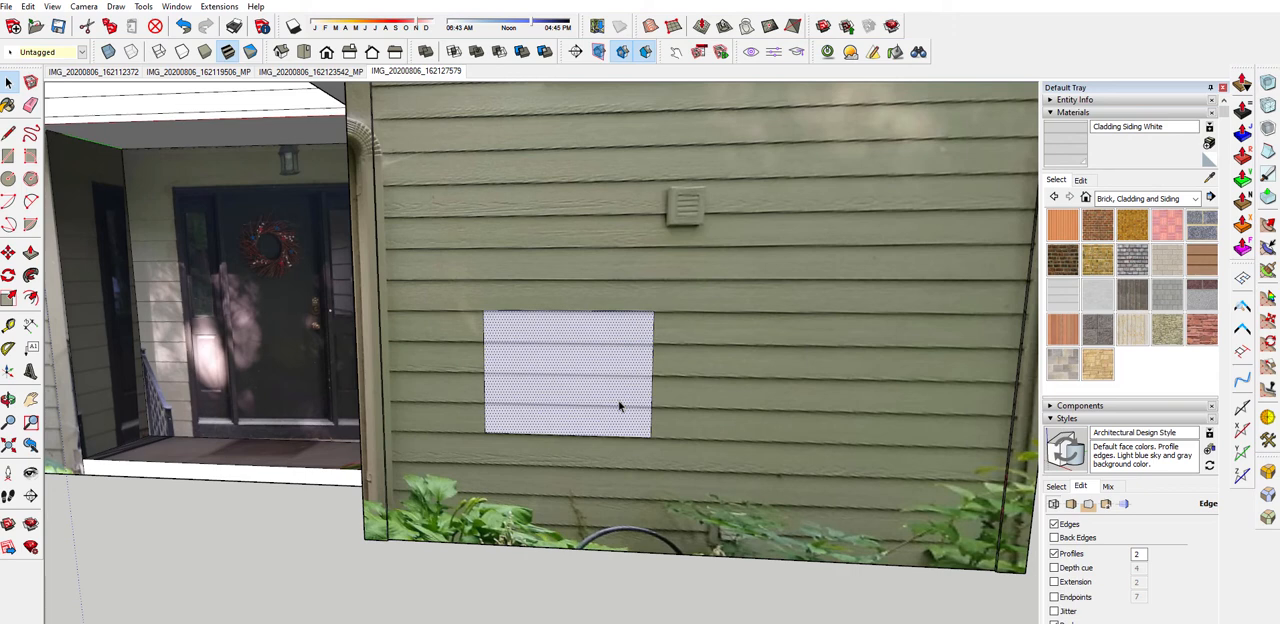
mouse_move(619, 406)
middle_mouse_down()
mouse_move(606, 391)
mouse_move(640, 400)
middle_mouse_up()
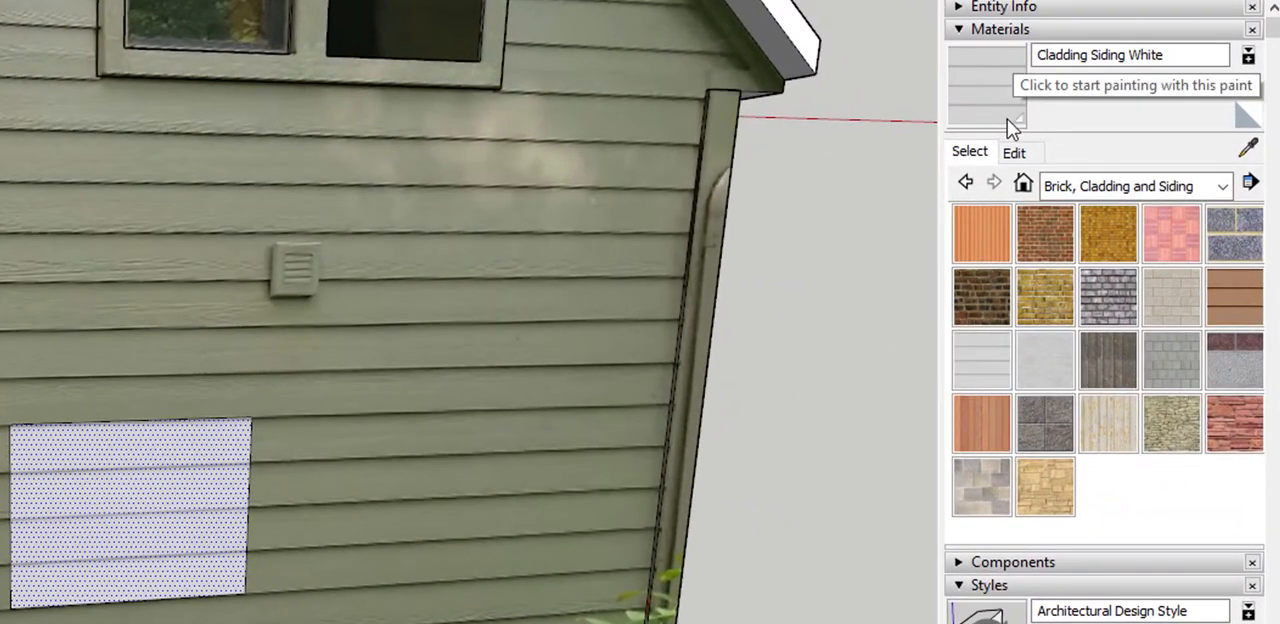
left_click(1248, 150)
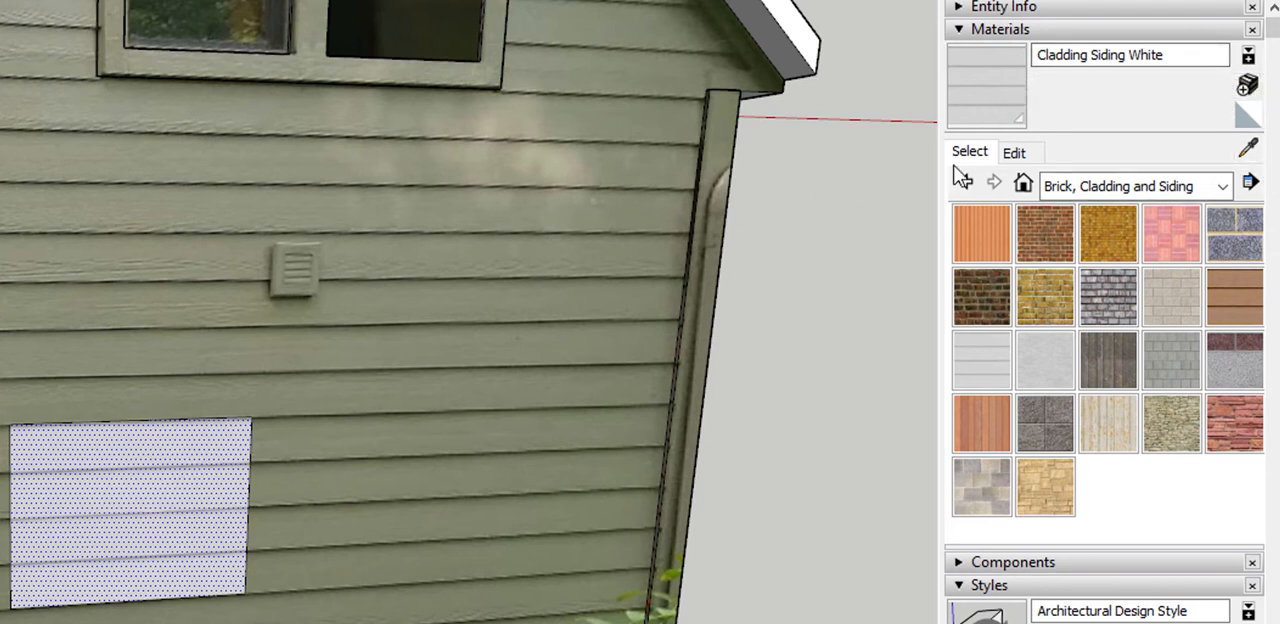
left_click(1014, 153)
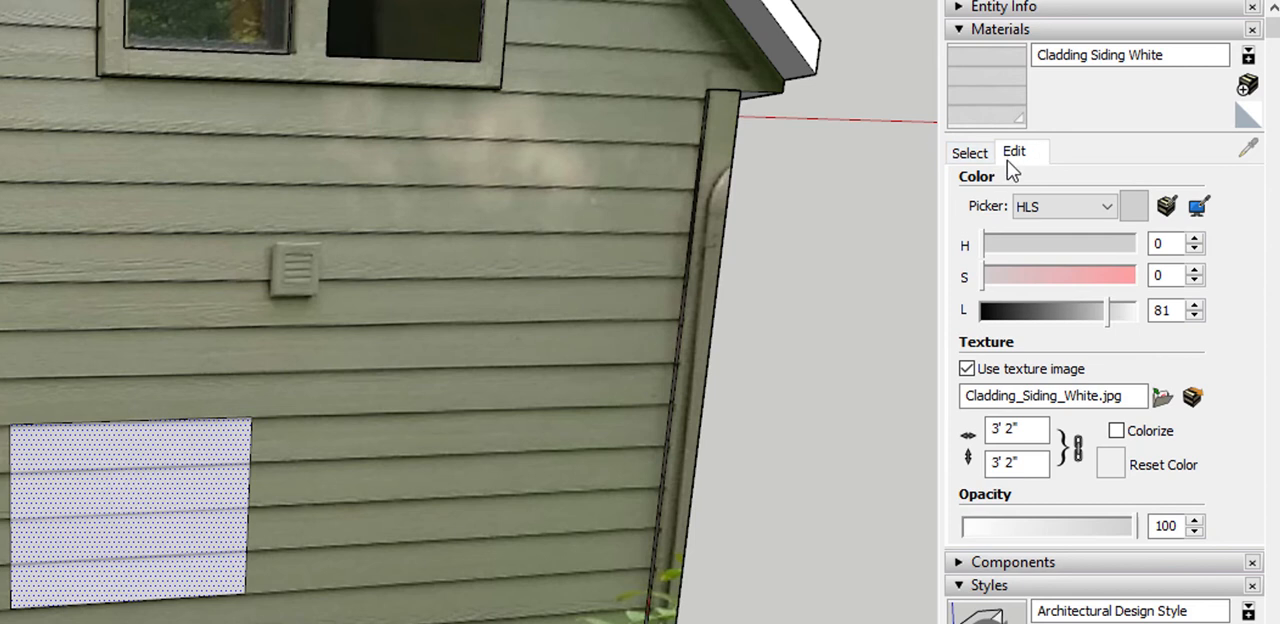
Switch the material's colour picker to Color Wheel and back to HLS
left_click(1104, 207)
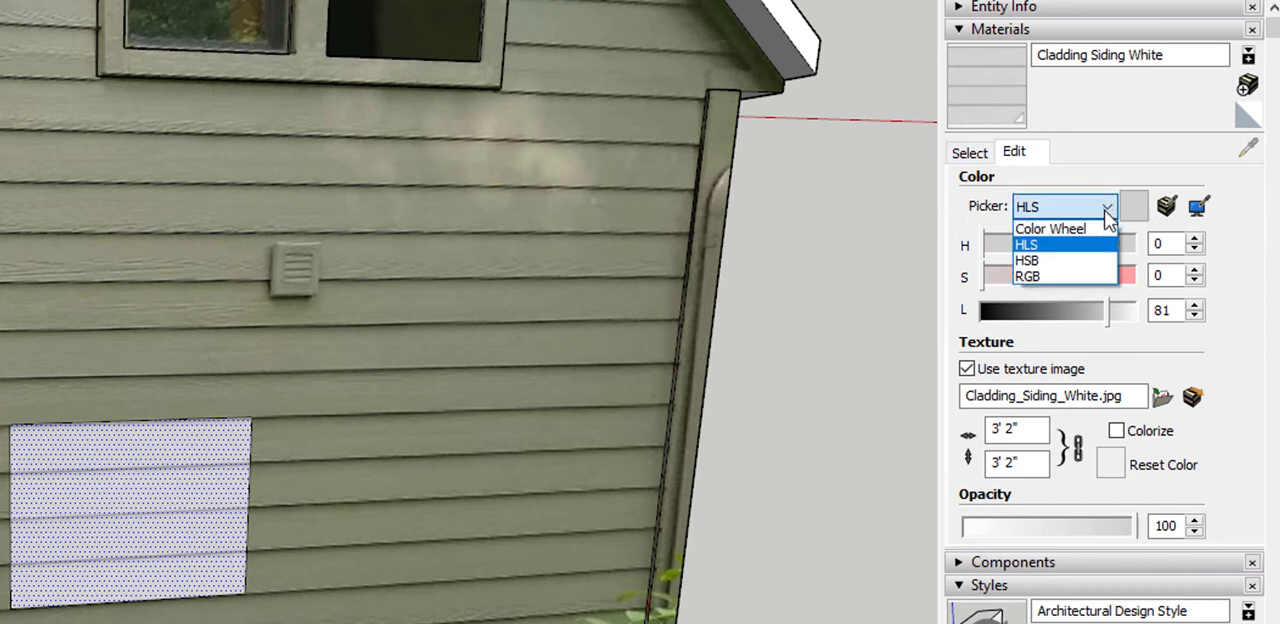
left_click(1091, 234)
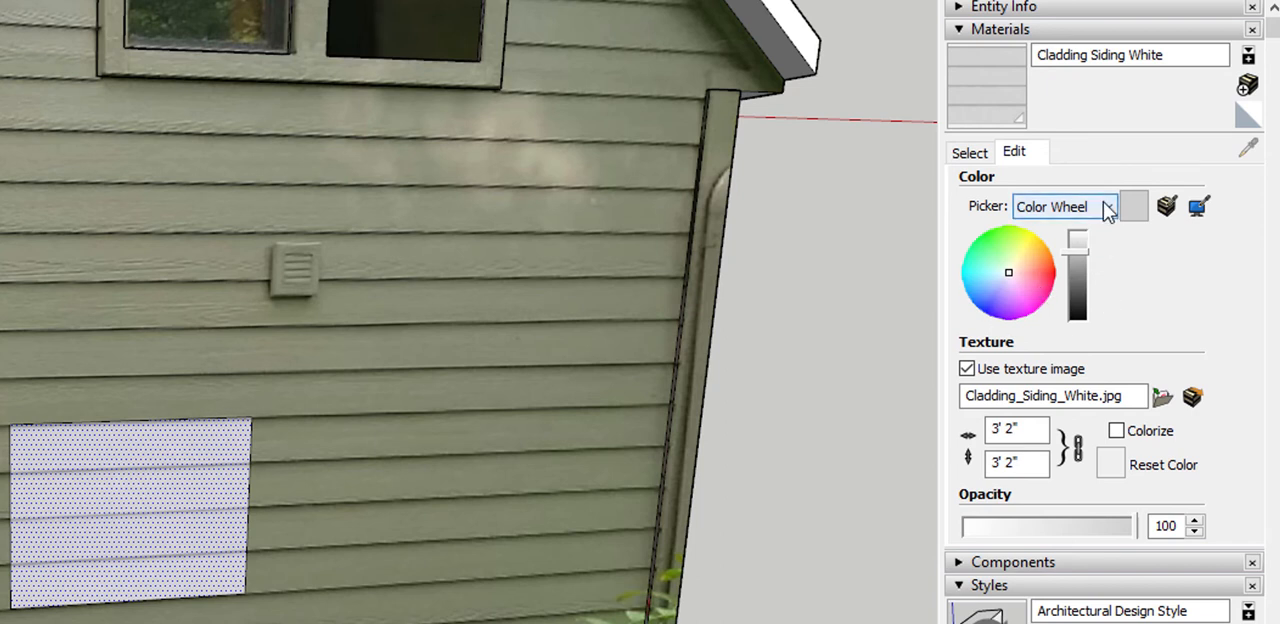
left_click(1033, 207)
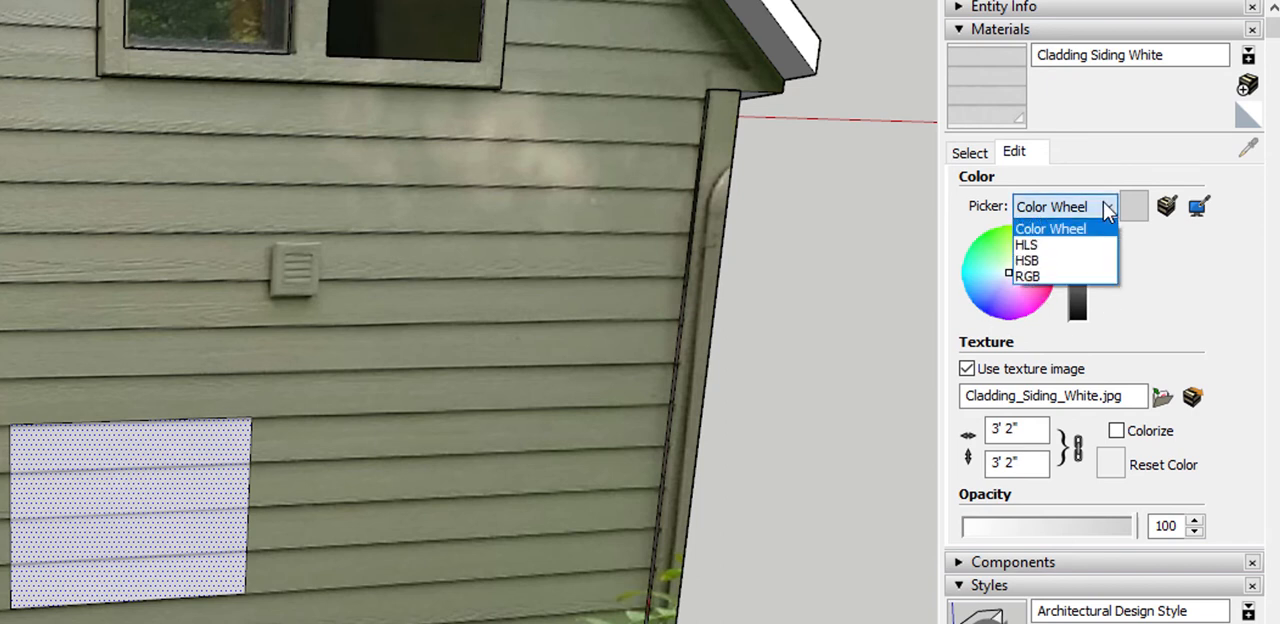
left_click(1076, 254)
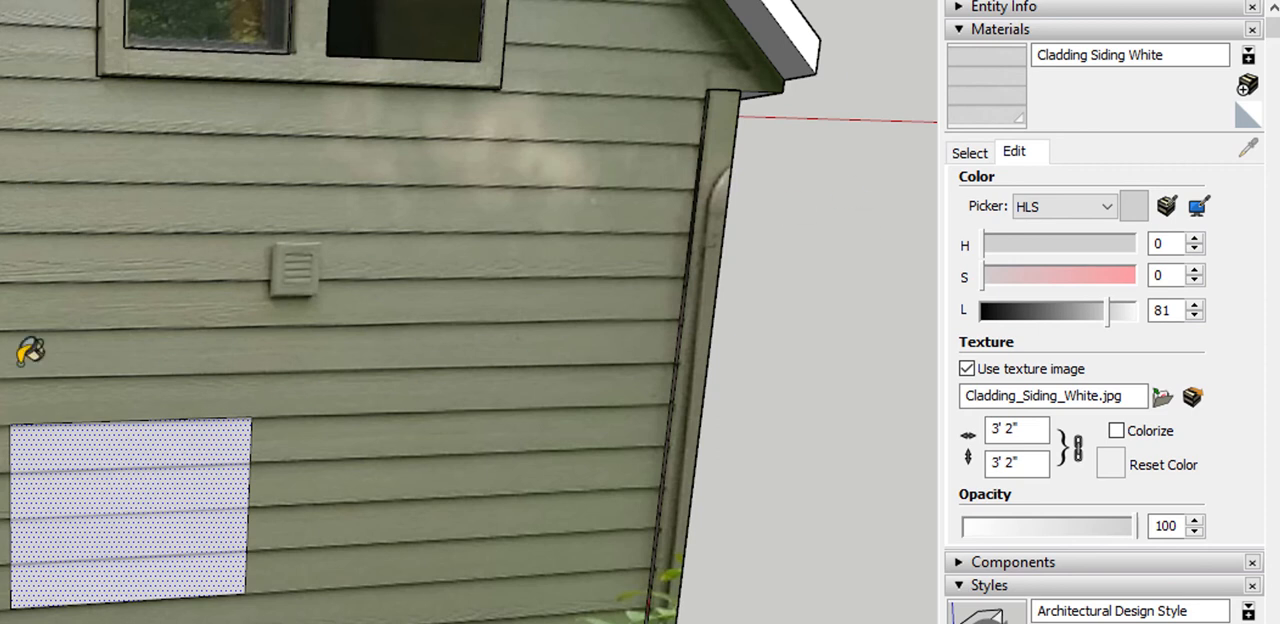
Examine the white siding patch against the gable wall, the porch side wall and the main house siding to compare their colours
scroll(18, 372, "down", 3)
middle_click_drag(3, 352, 116, 396)
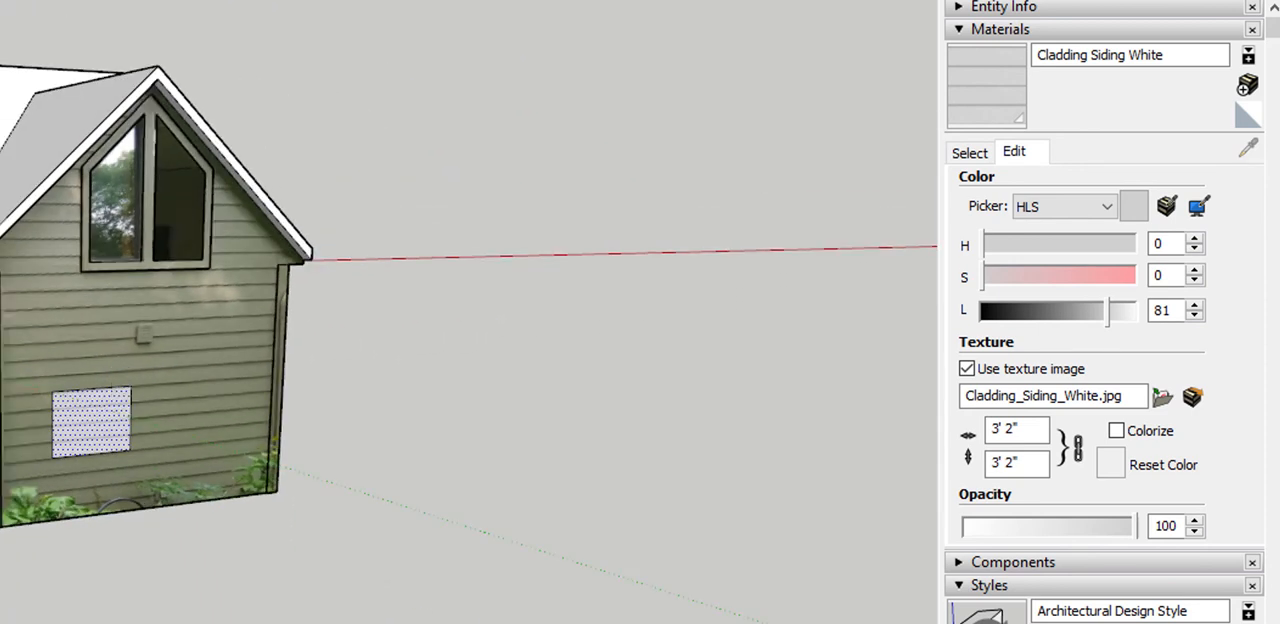
middle_click_drag(2, 285, 5, 298)
scroll(3, 298, "up", 2)
middle_click_drag(362, 284, 256, 288)
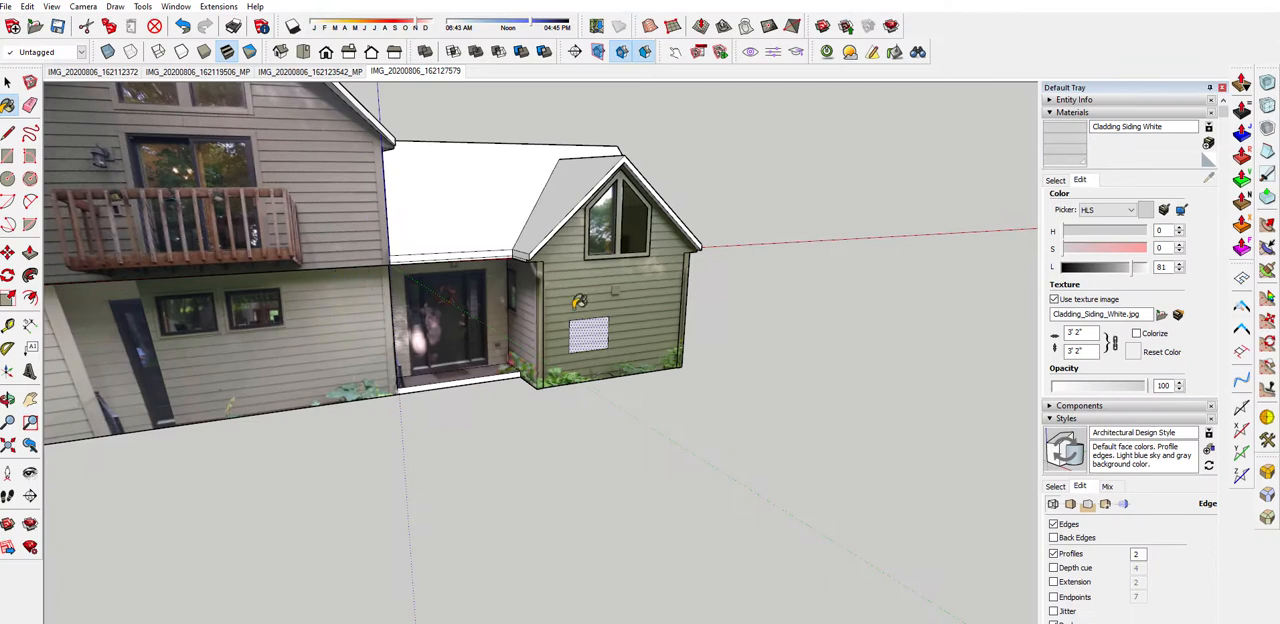
scroll(635, 280, "up", 3)
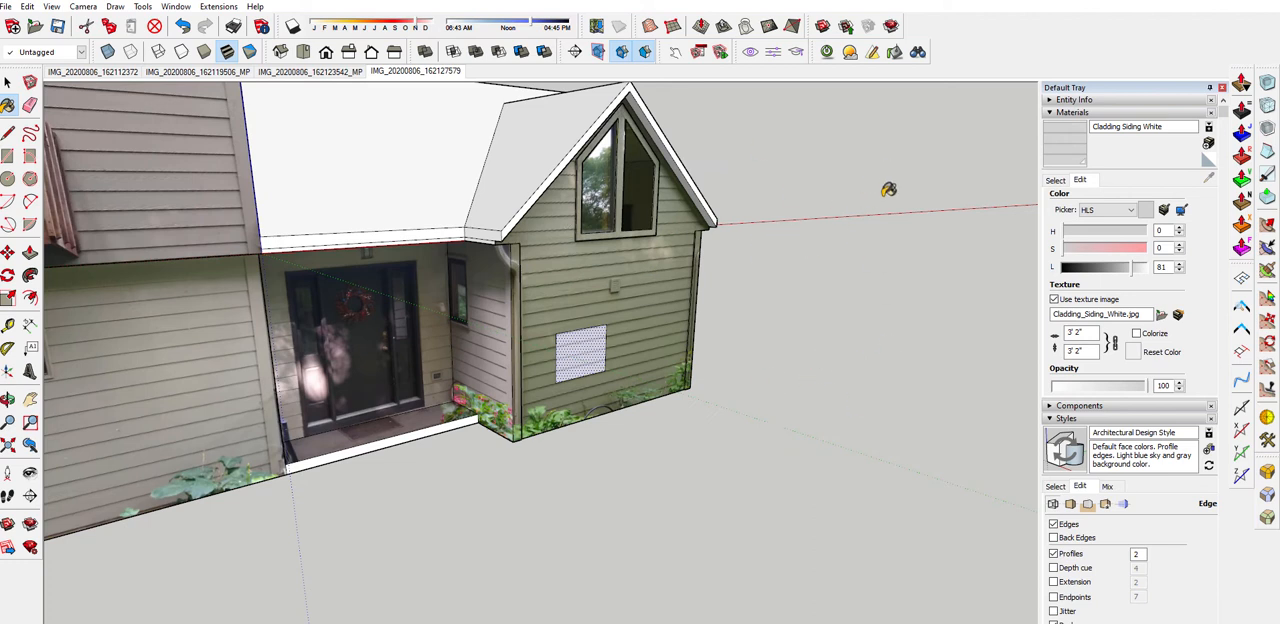
mouse_move(619, 283)
middle_mouse_down()
mouse_move(601, 306)
mouse_move(438, 322)
mouse_move(621, 323)
mouse_move(475, 340)
mouse_move(392, 293)
middle_mouse_up()
scroll(480, 315, "up", 3)
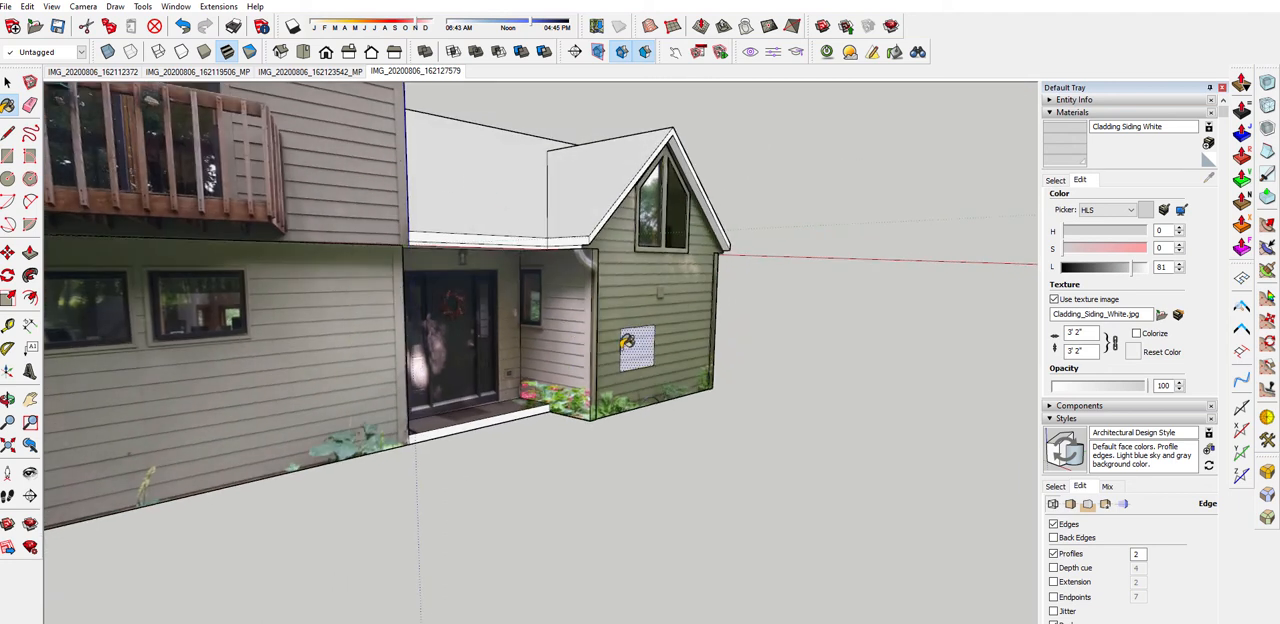
middle_click_drag(627, 342, 596, 336)
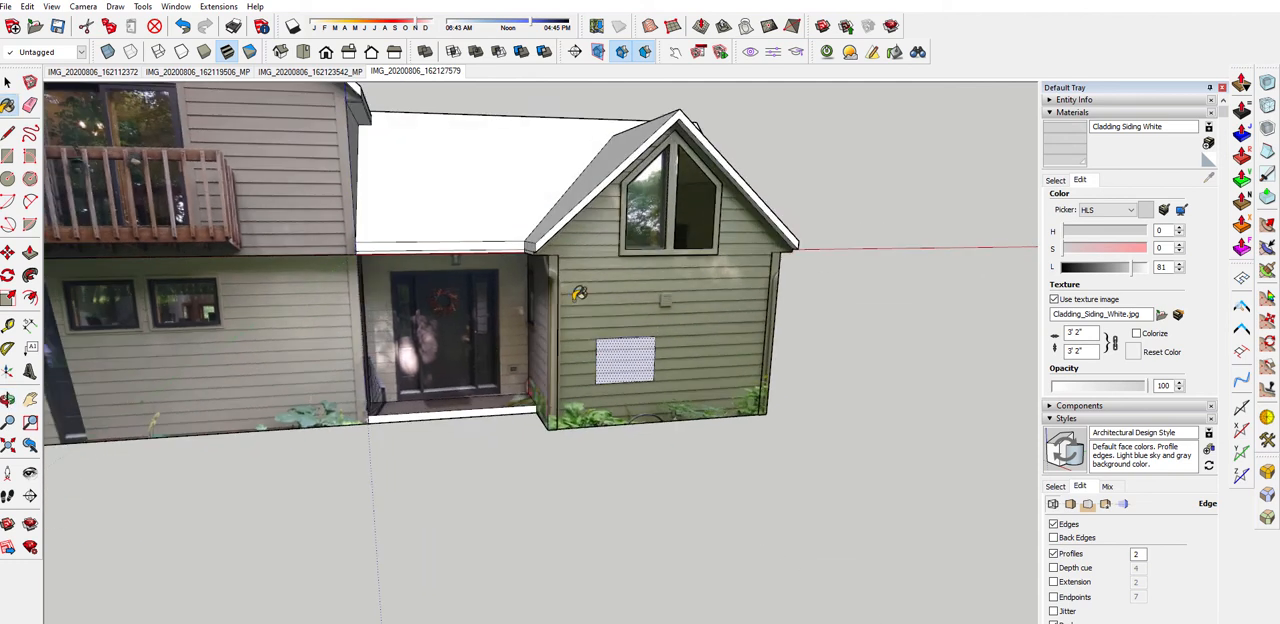
middle_click_drag(579, 293, 786, 278)
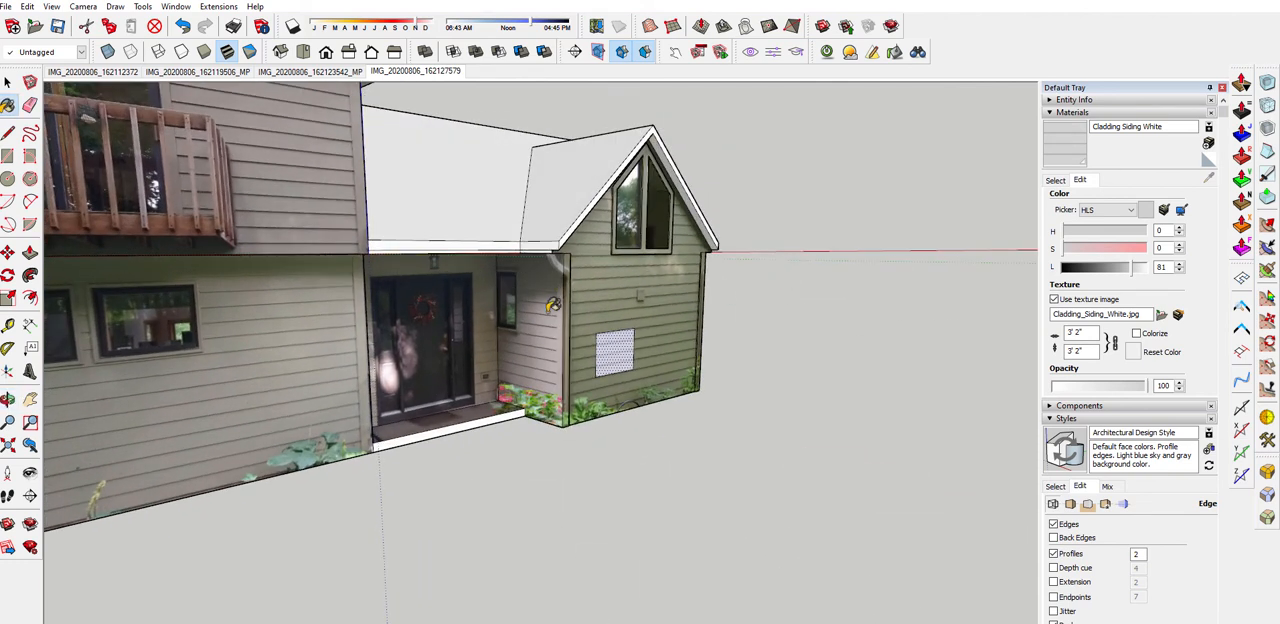
scroll(553, 305, "up", 6)
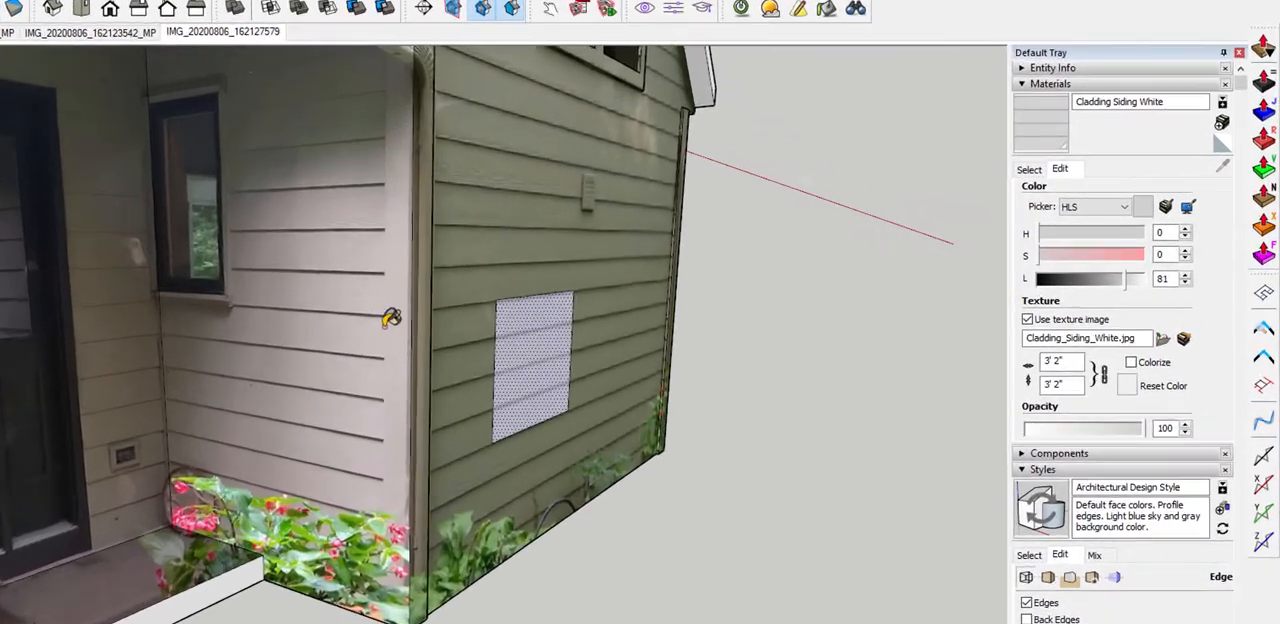
scroll(390, 318, "down", 3)
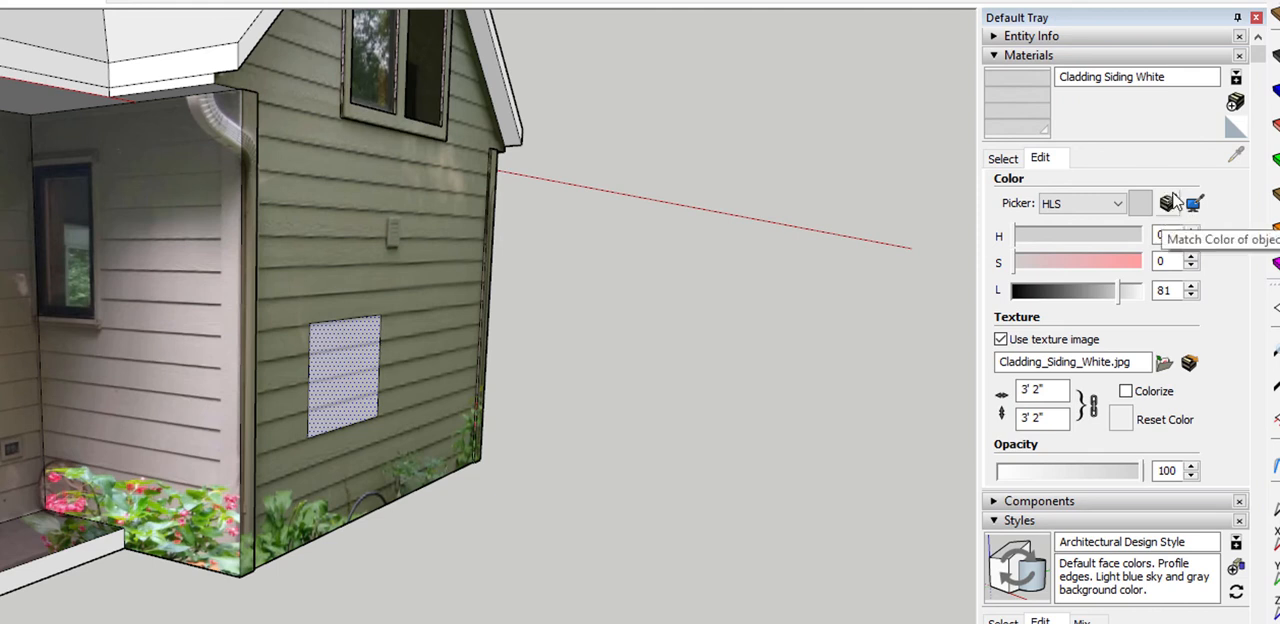
Match the Cladding Siding White colour to an on-screen sample from the light corner edge of the porch side wall
left_click(1176, 203)
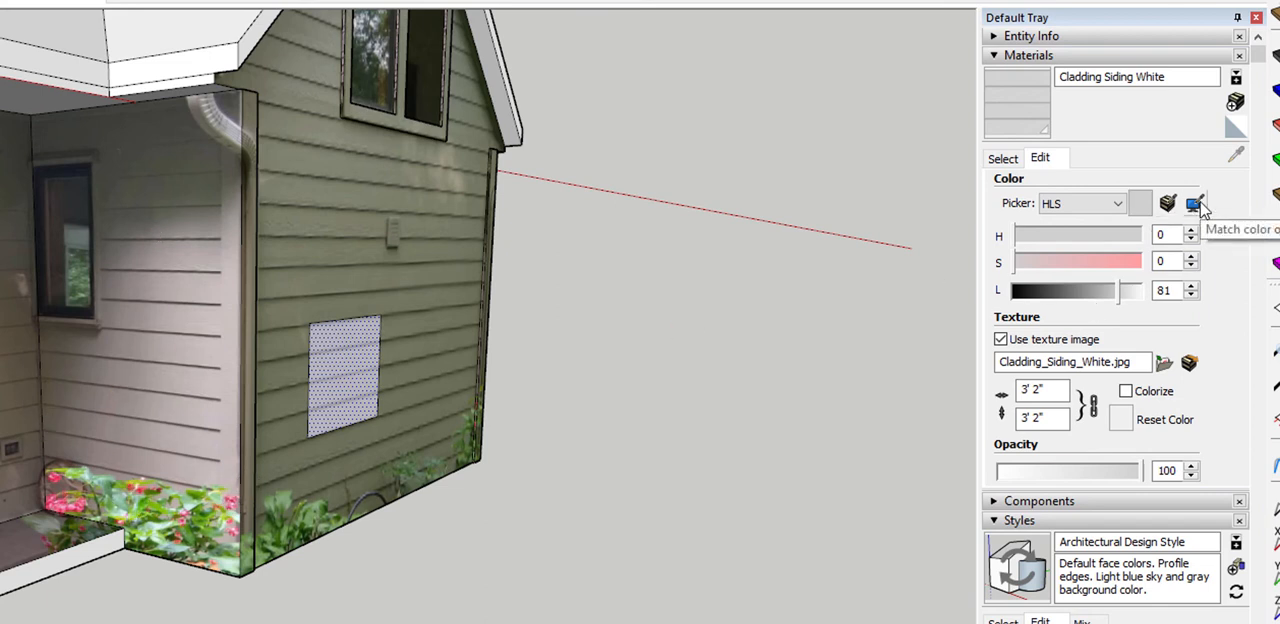
left_click(1194, 204)
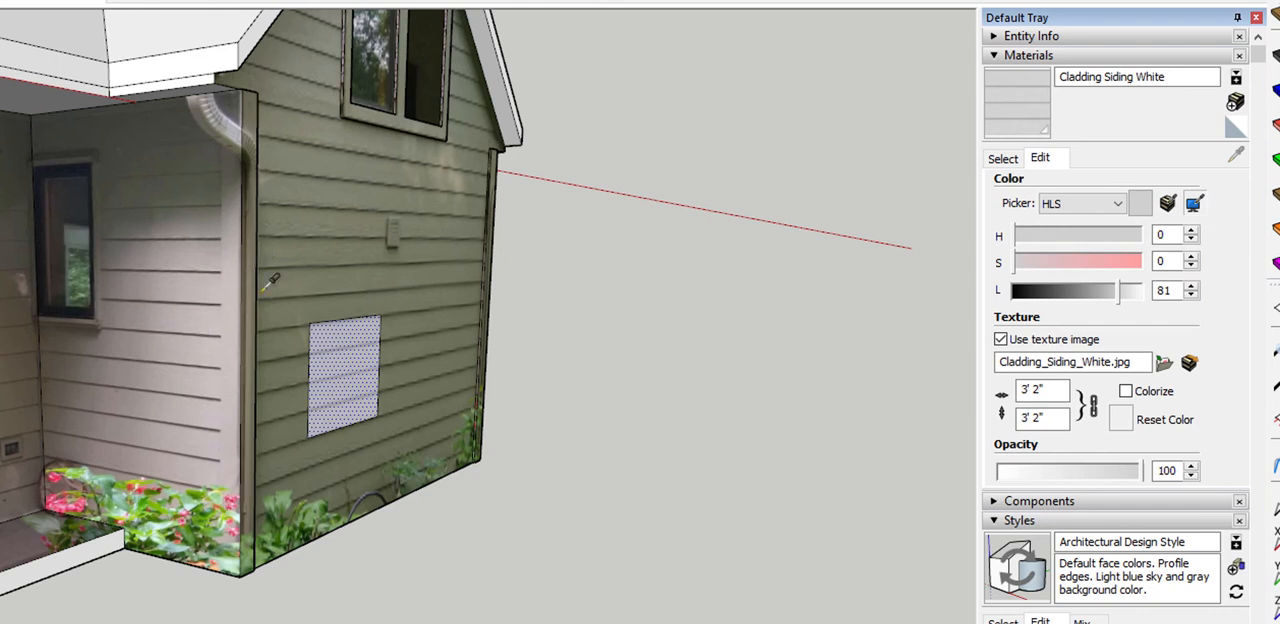
scroll(258, 190, "up", 10)
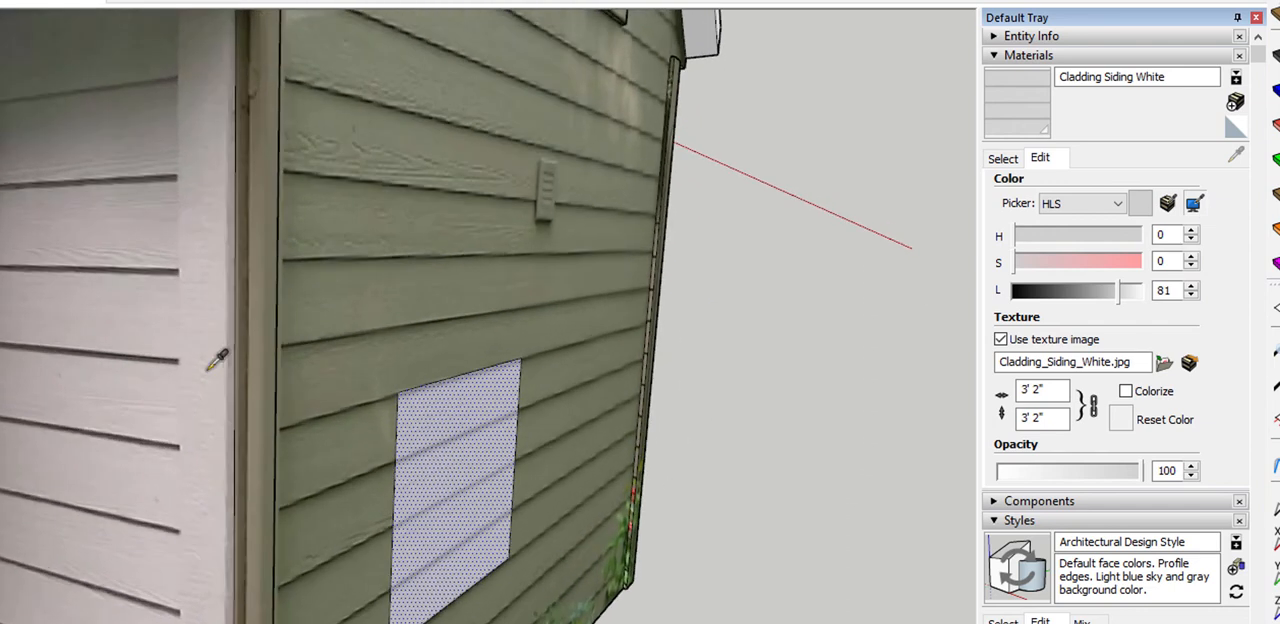
scroll(262, 318, "up", 4)
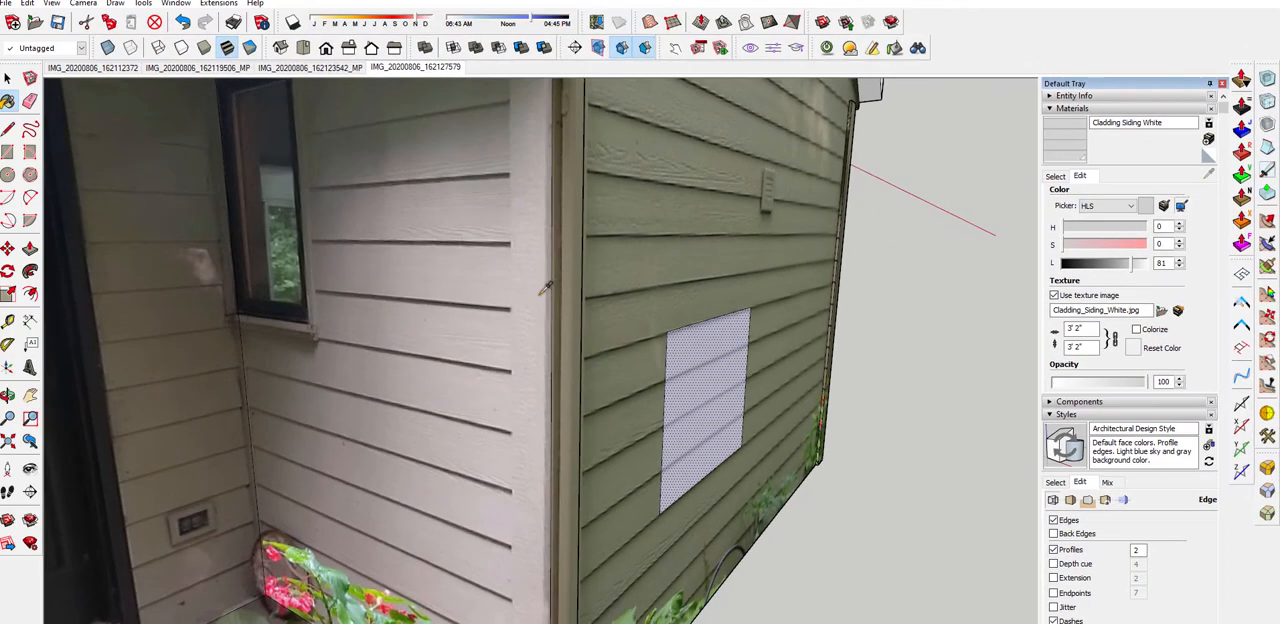
left_click(544, 290)
middle_click_drag(757, 282, 640, 320)
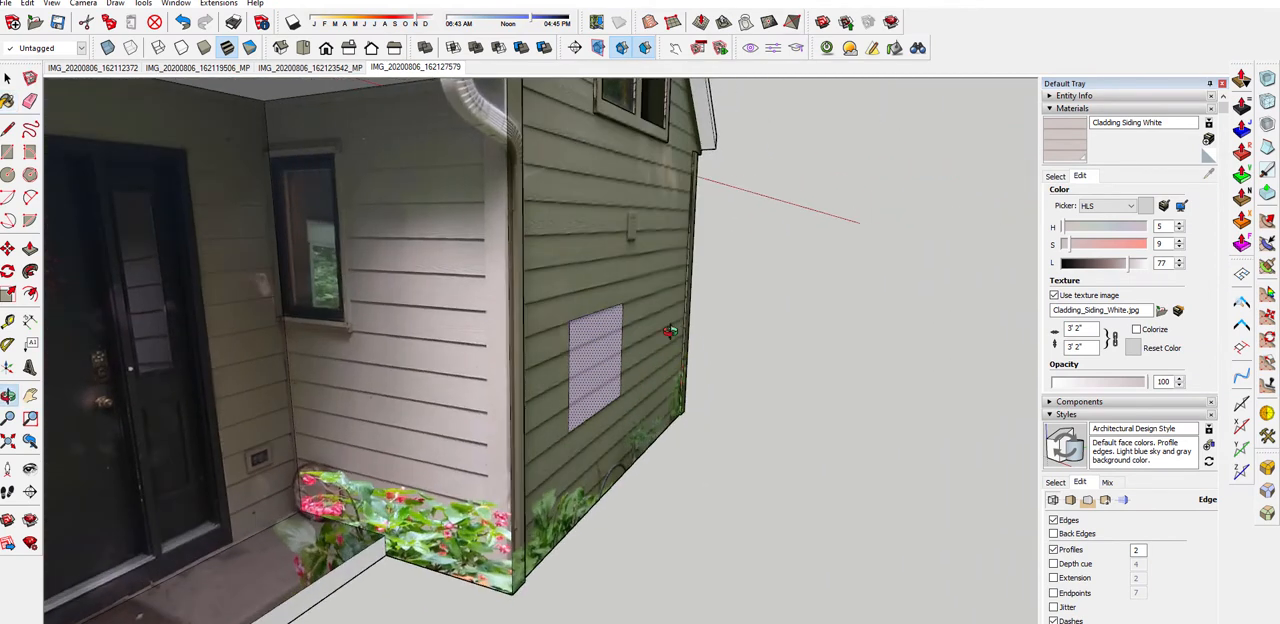
Resample the material's colour from the screen at the edge of the porch side window
left_click(1181, 206)
scroll(365, 267, "up", 1)
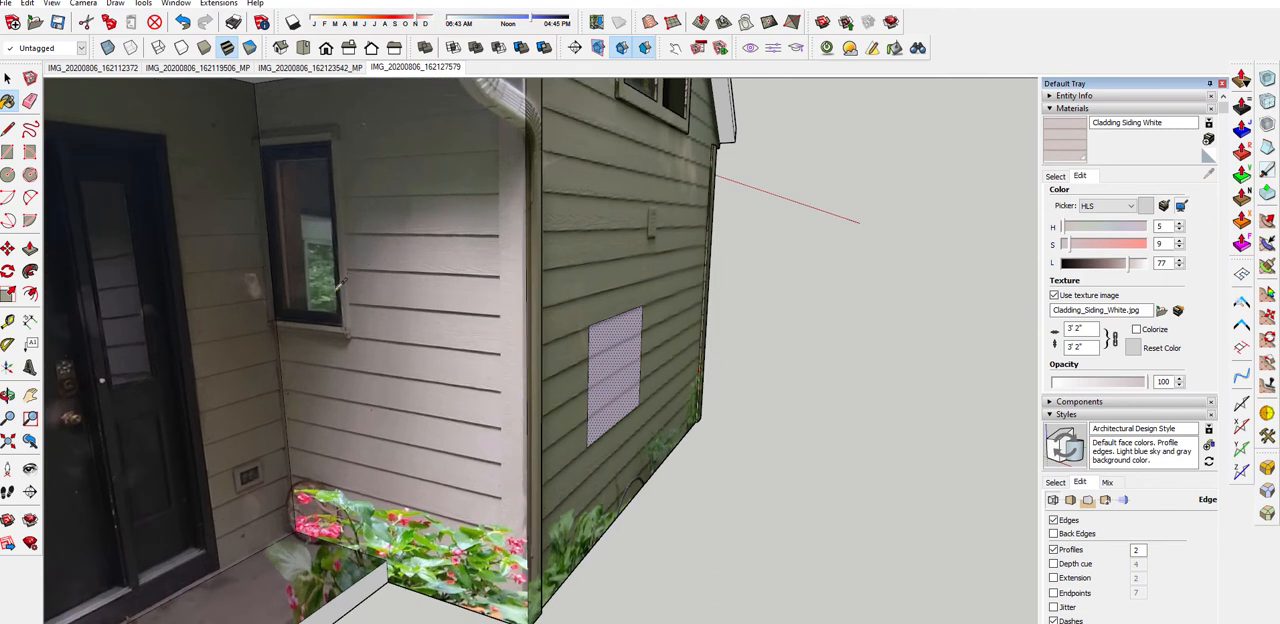
left_click(342, 311)
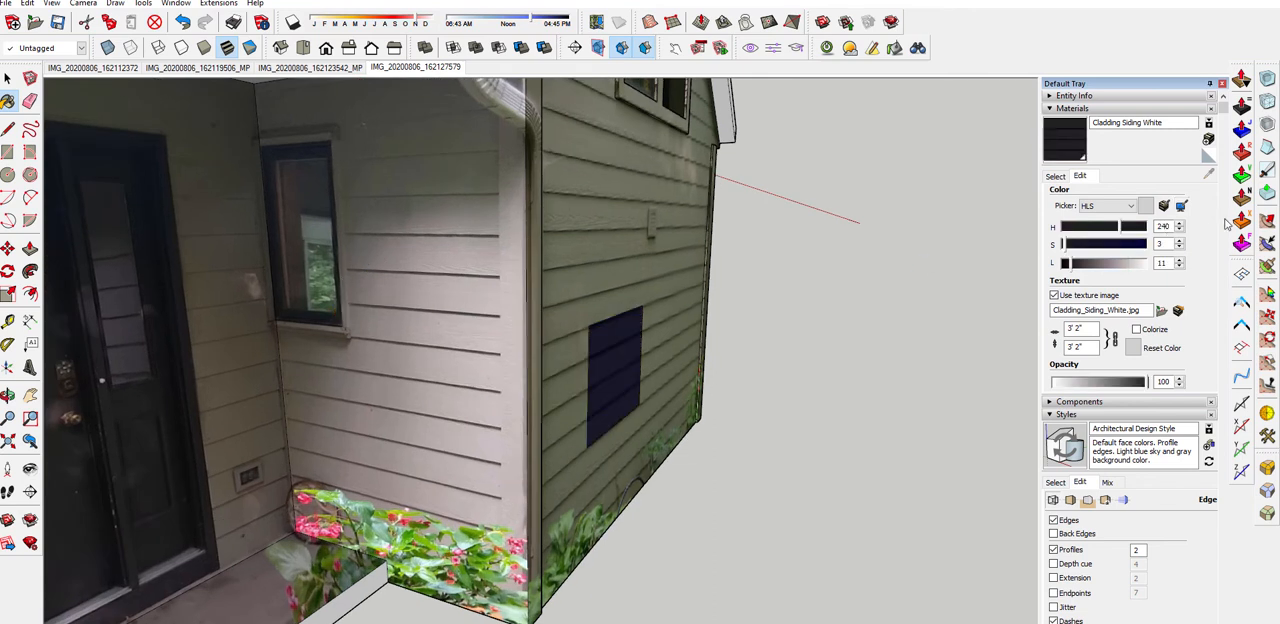
Match the Cladding Siding White colour to an on-screen sample of the porch side wall's siding boards
scroll(510, 329, "up", 4)
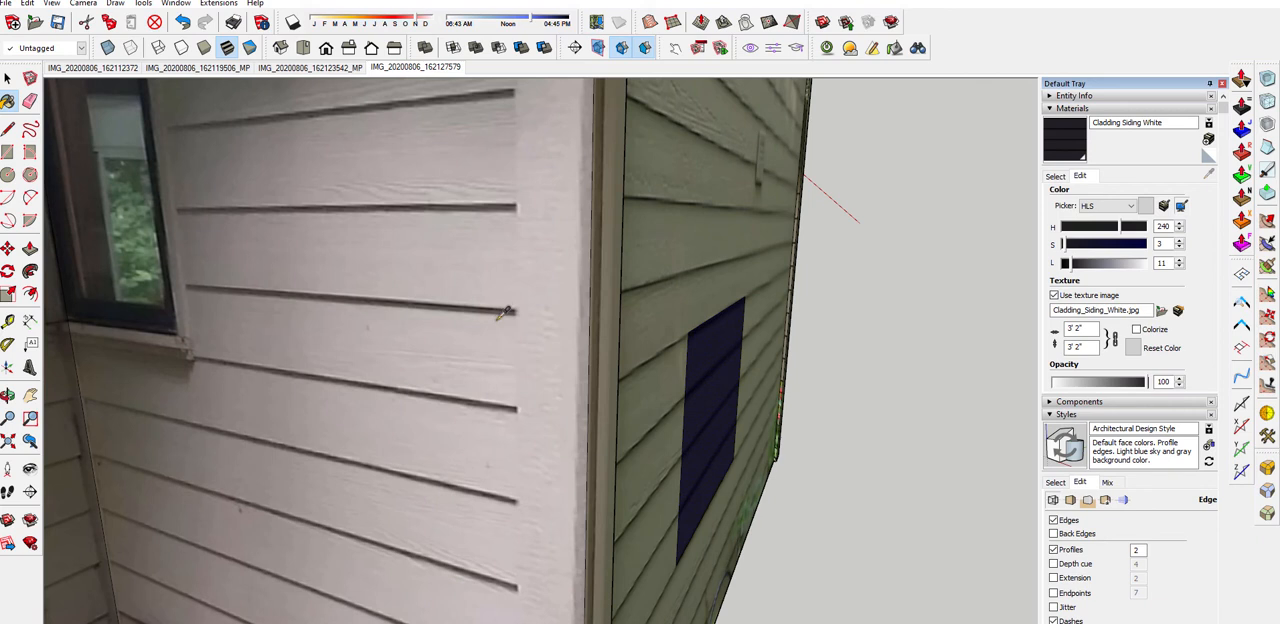
left_click(506, 313)
scroll(490, 320, "down", 6)
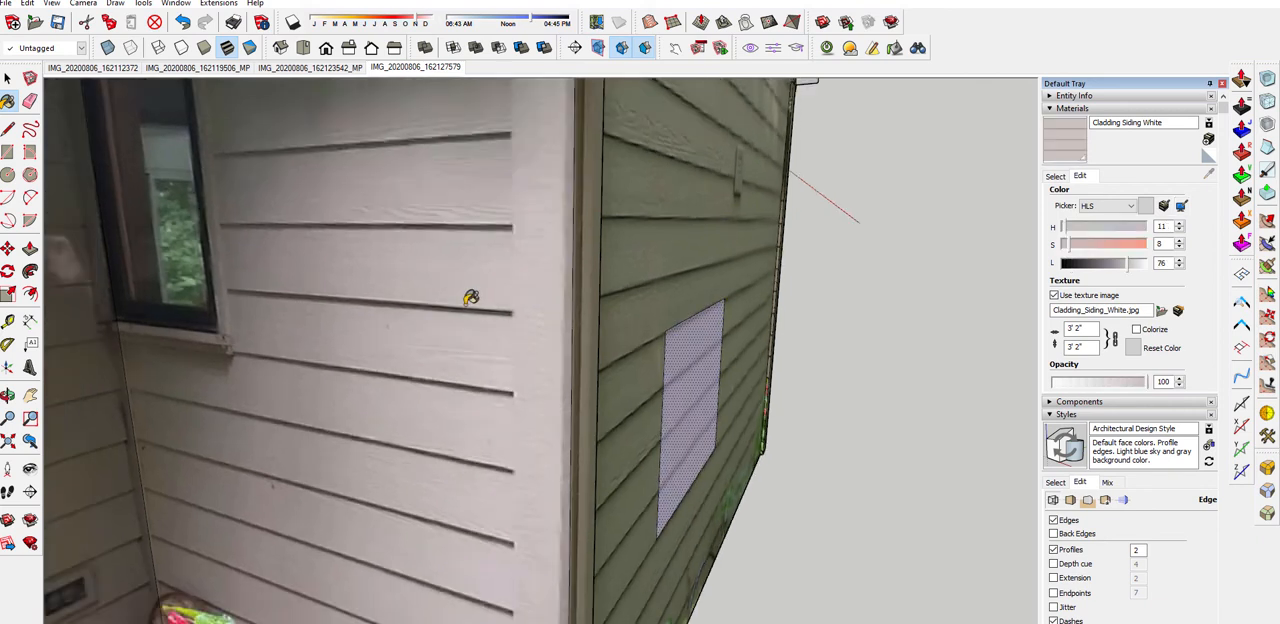
Compare the recoloured patch with the house walls, including in the IMG_20200806_162123542_MP and IMG_20200806_162119506_MP photo scenes
scroll(474, 326, "down", 2)
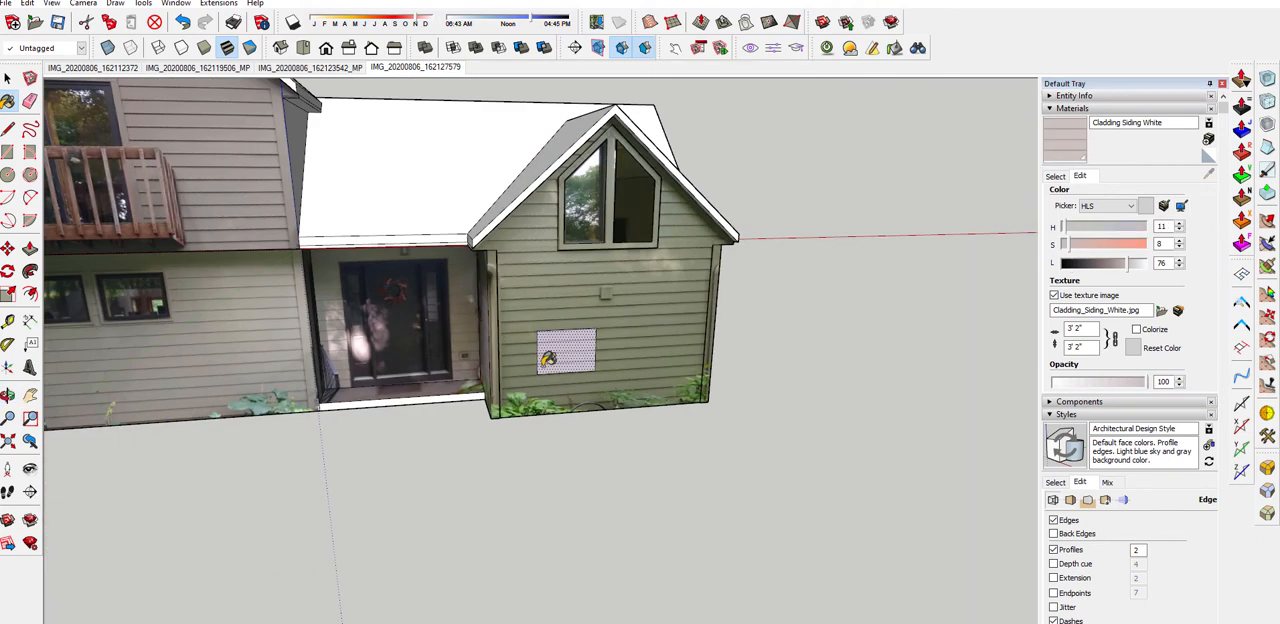
middle_click_drag(610, 355, 757, 282)
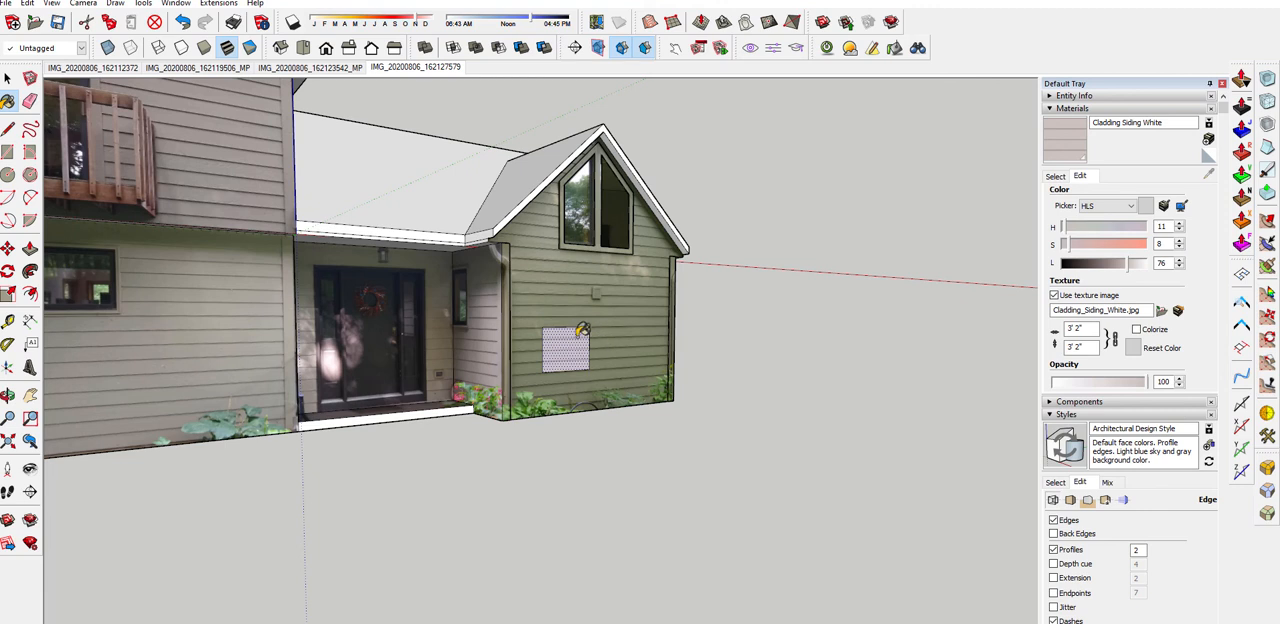
middle_click_drag(583, 330, 484, 350)
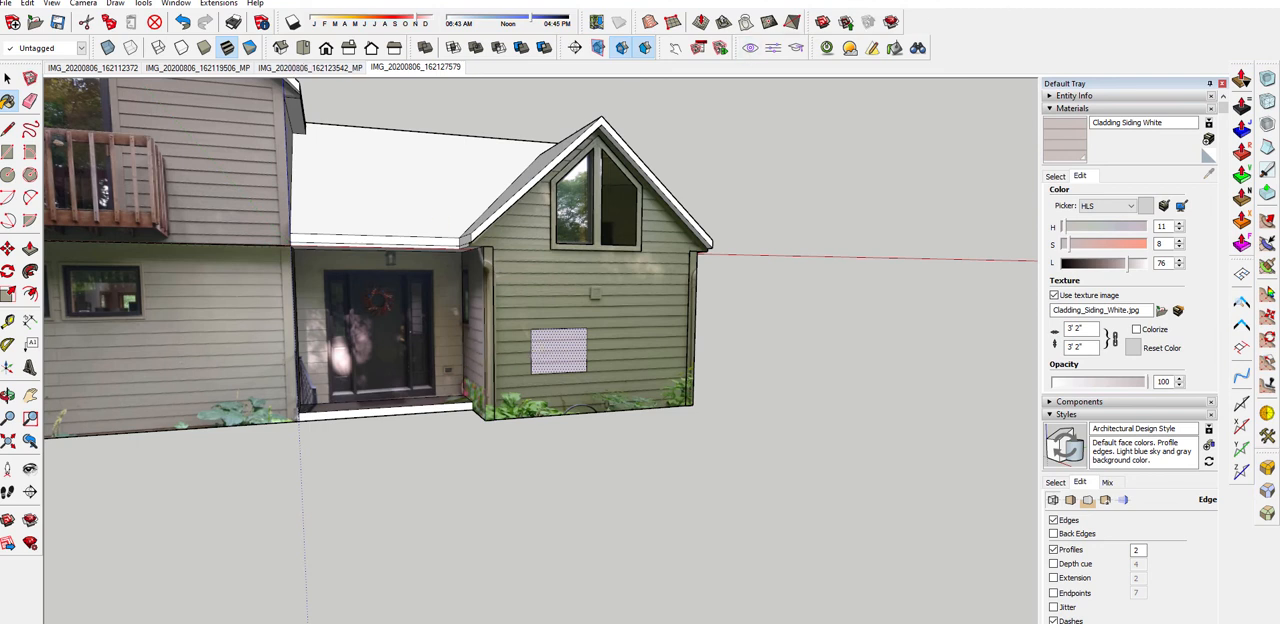
left_click(318, 68)
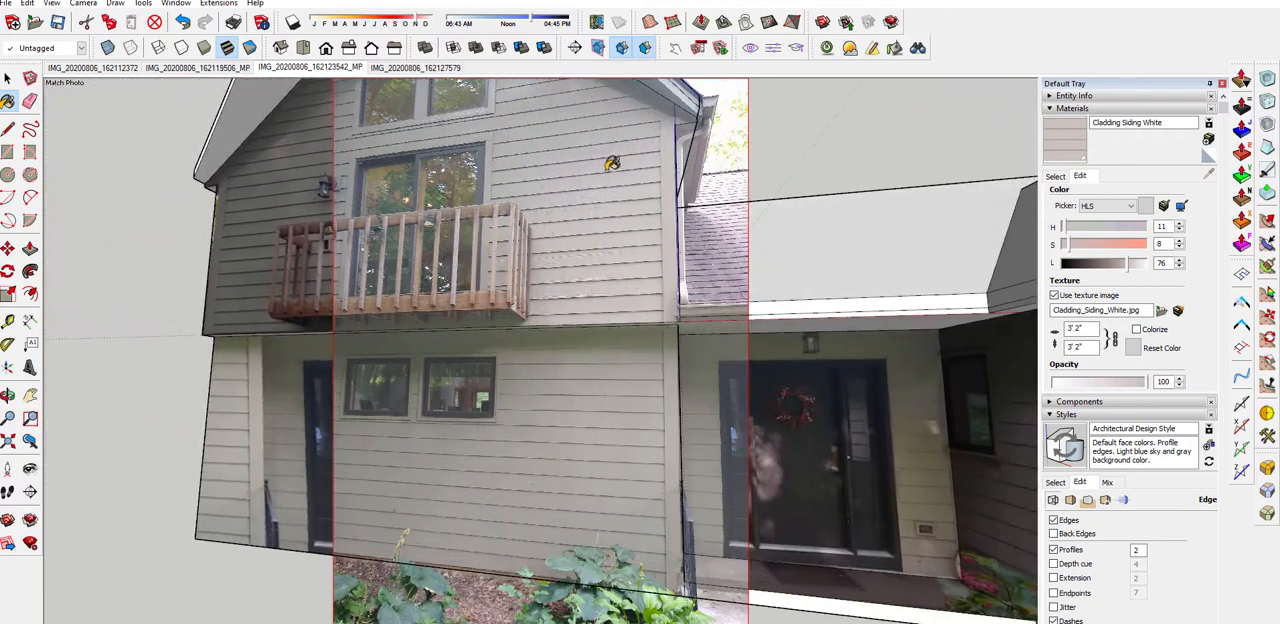
left_click(218, 68)
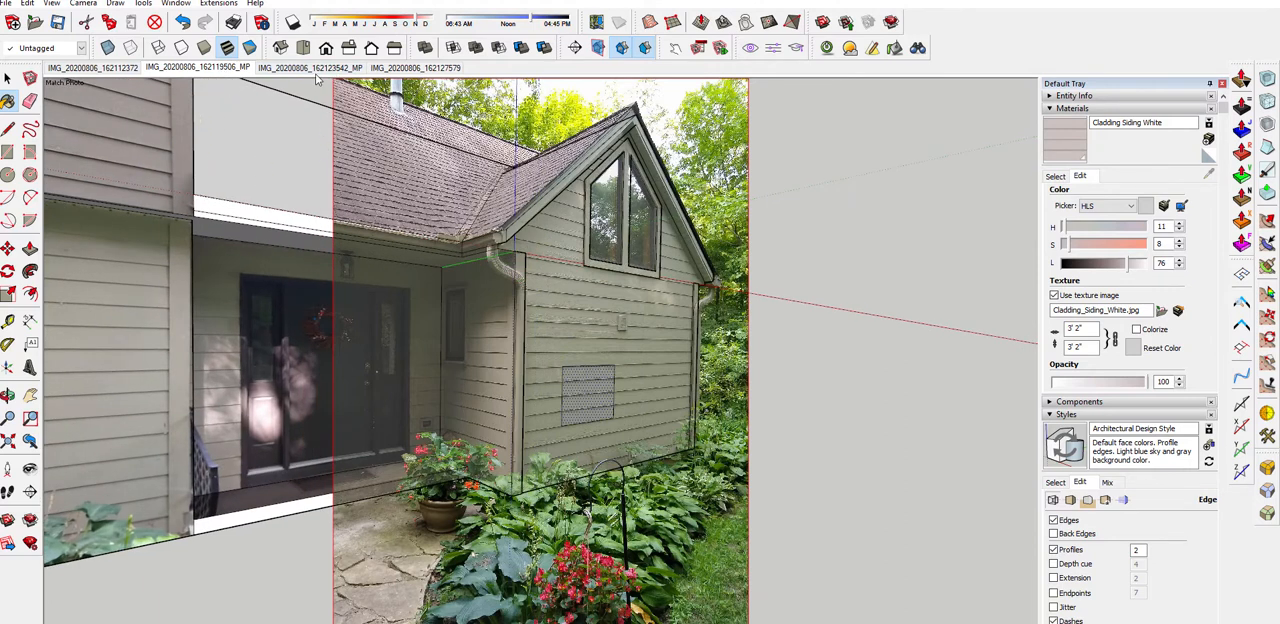
Paint the wall face surrounding the rectangle on the small front gable with the recoloured Cladding Siding White material
middle_click_drag(777, 197, 695, 255)
scroll(688, 262, "down", 3)
scroll(627, 370, "up", 2)
middle_click_drag(599, 381, 596, 392)
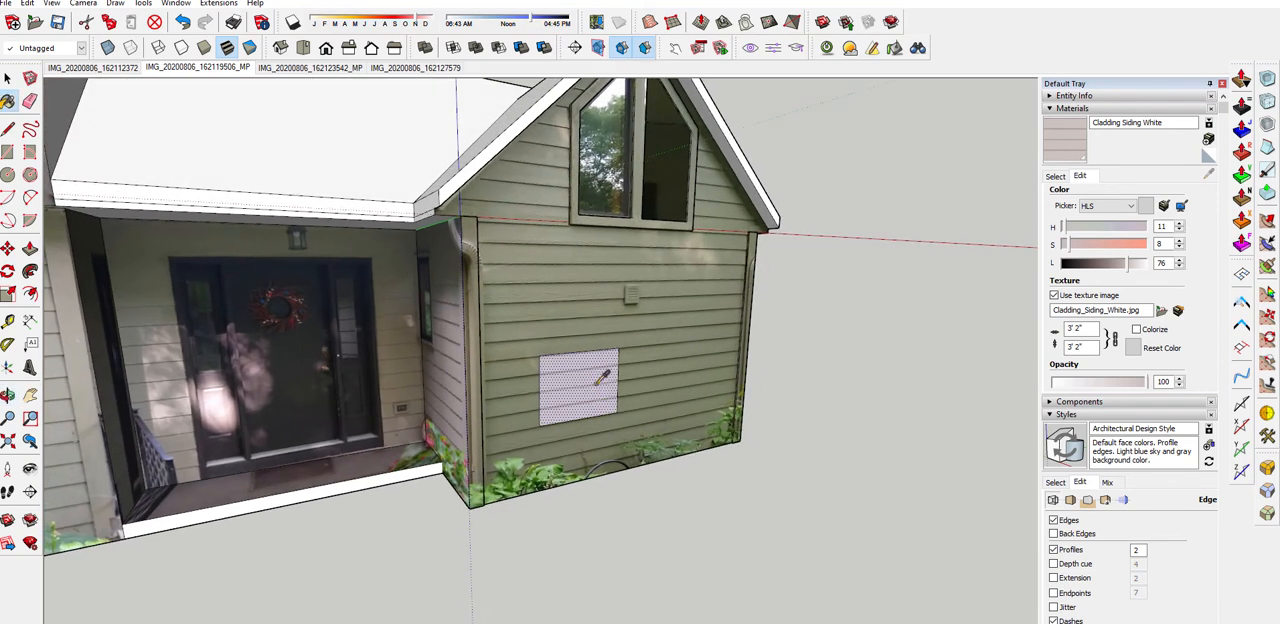
left_click(603, 297)
mouse_move(603, 297)
middle_mouse_down()
mouse_move(486, 289)
mouse_move(232, 318)
mouse_move(614, 309)
mouse_move(763, 334)
mouse_move(499, 308)
mouse_move(523, 286)
mouse_move(636, 330)
mouse_move(479, 364)
middle_mouse_up()
scroll(500, 300, "up", 3)
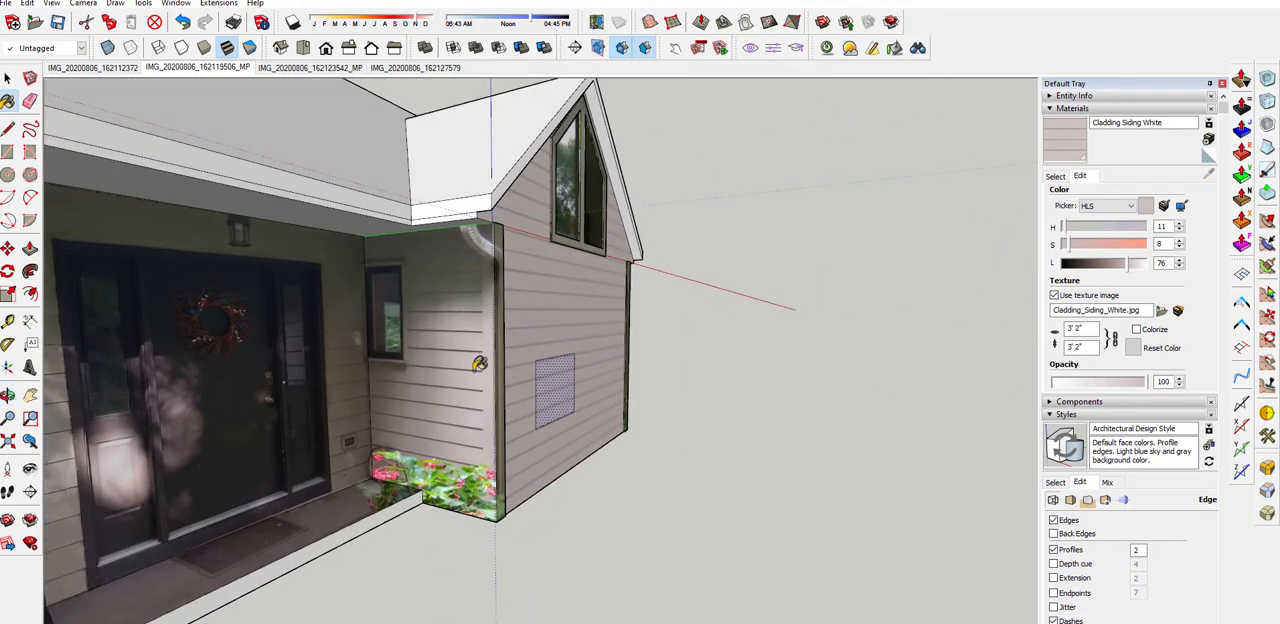
Paint the narrow vertical trim strip at the gable wall's porch-side corner with the Cladding Siding White material
middle_click_drag(637, 271, 455, 253)
middle_click_drag(486, 449, 523, 372)
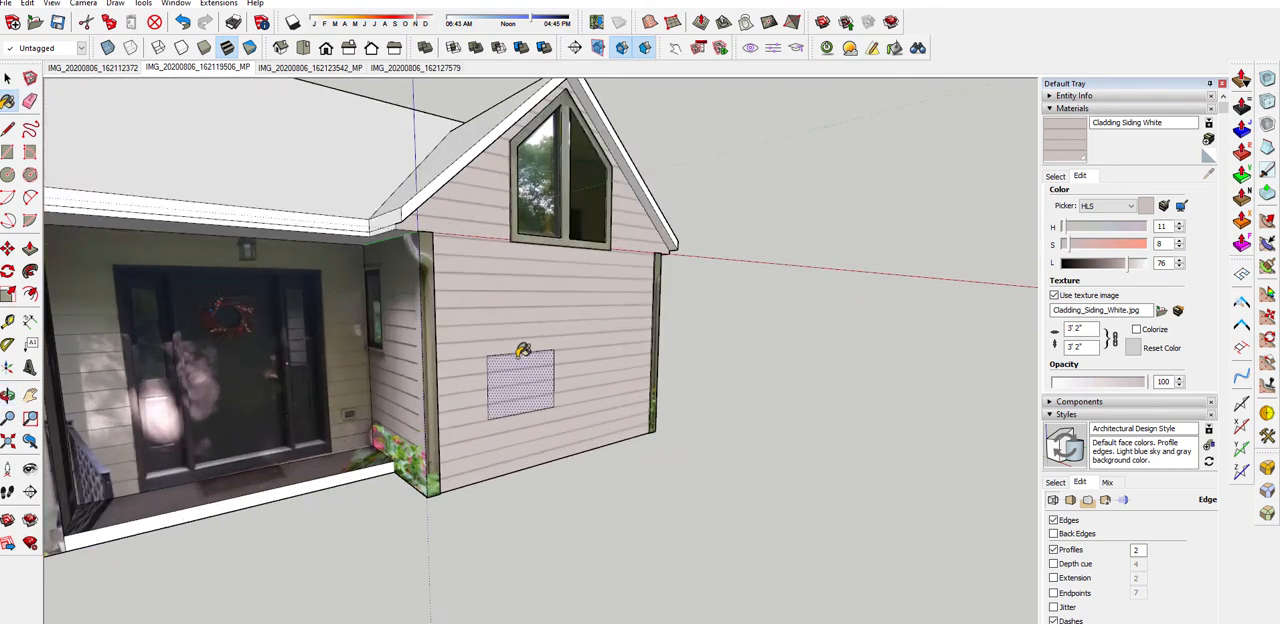
scroll(434, 342, "up", 2)
scroll(434, 342, "up", 1)
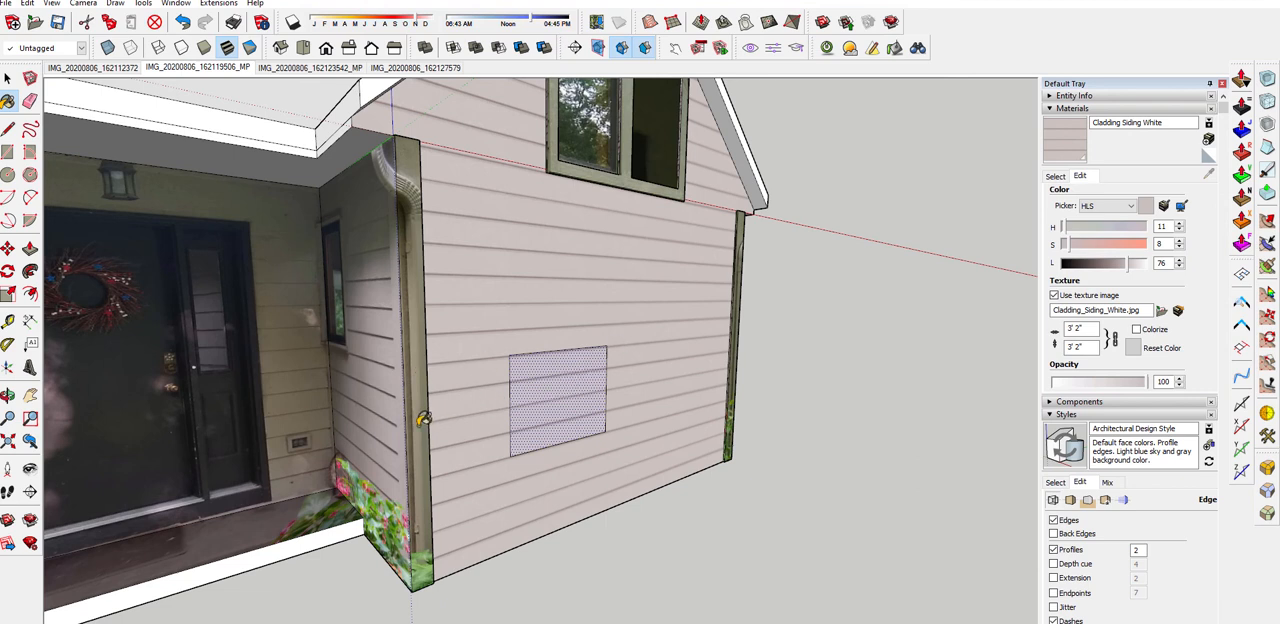
middle_click_drag(424, 420, 397, 410)
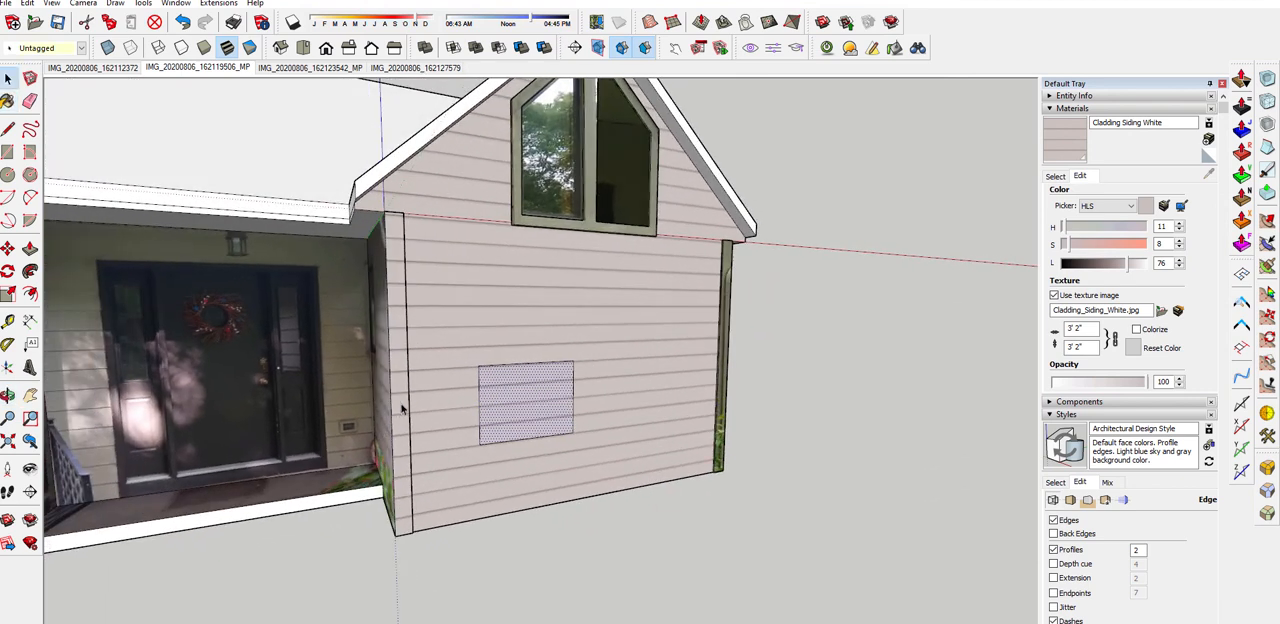
Rotate the siding texture a quarter turn on the corner strip and shift it so a plain board area covers the strip
left_click(401, 408)
right_click(401, 408)
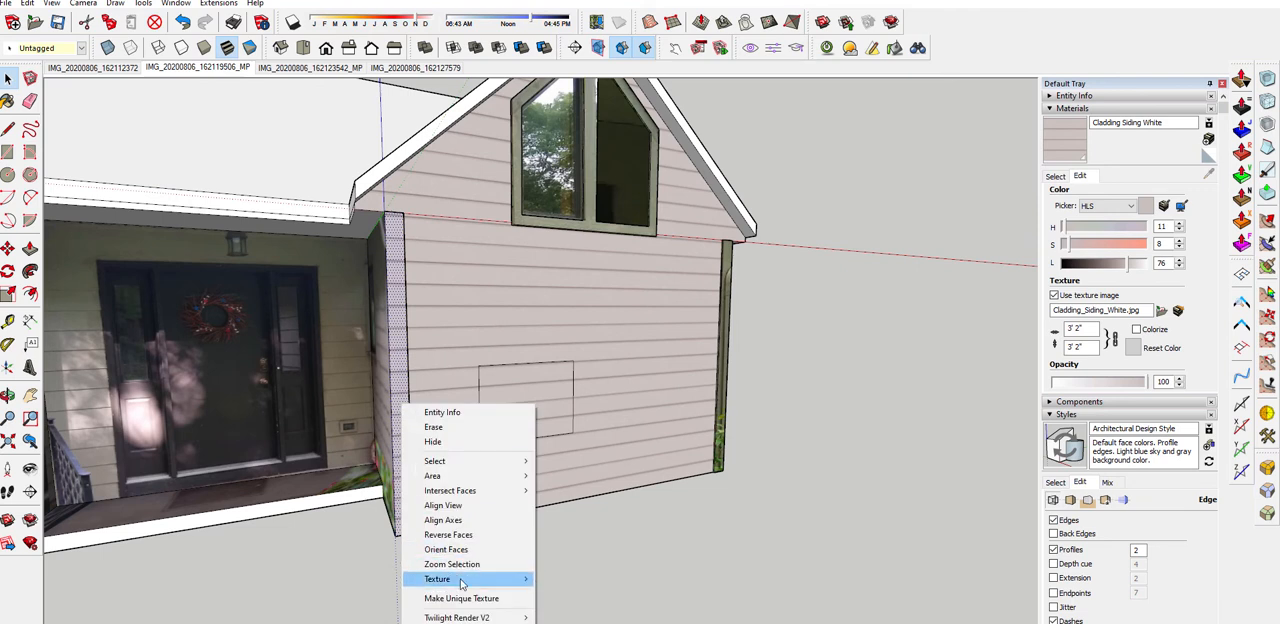
mouse_move(462, 575)
left_click(578, 578)
mouse_move(488, 437)
left_mouse_down()
mouse_move(426, 366)
mouse_move(397, 360)
left_mouse_up()
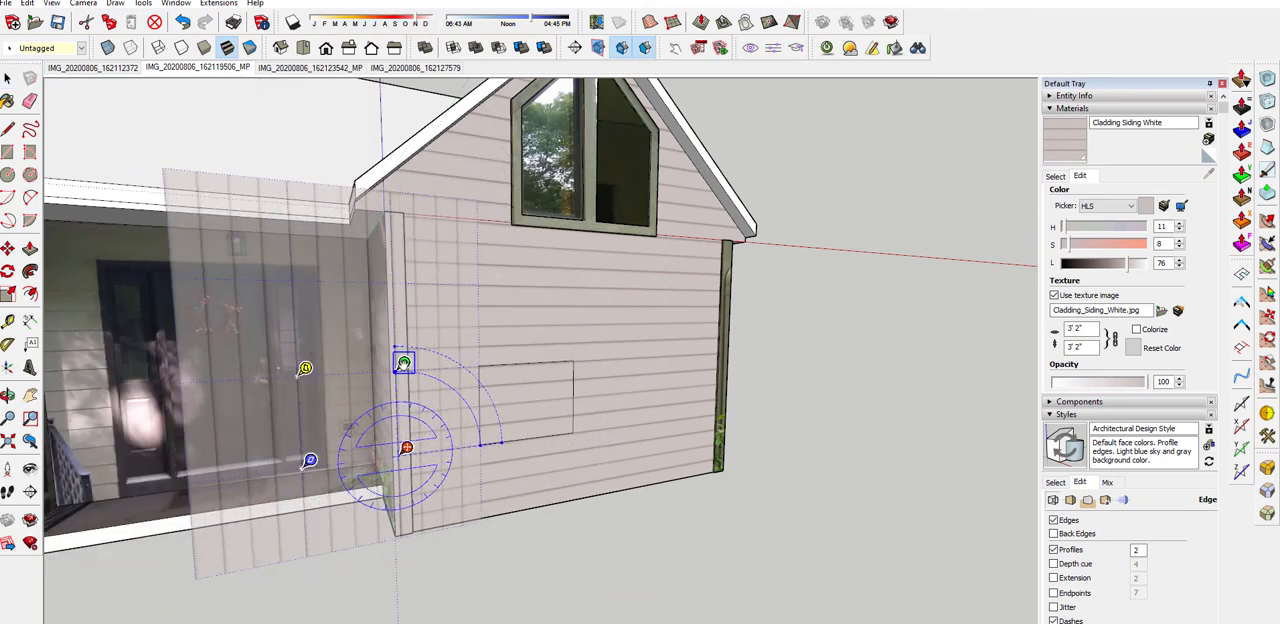
scroll(404, 418, "up", 5)
mouse_move(404, 418)
left_mouse_down()
mouse_move(414, 386)
mouse_move(476, 380)
mouse_move(240, 380)
mouse_move(537, 381)
mouse_move(394, 398)
left_mouse_up()
right_click(385, 432)
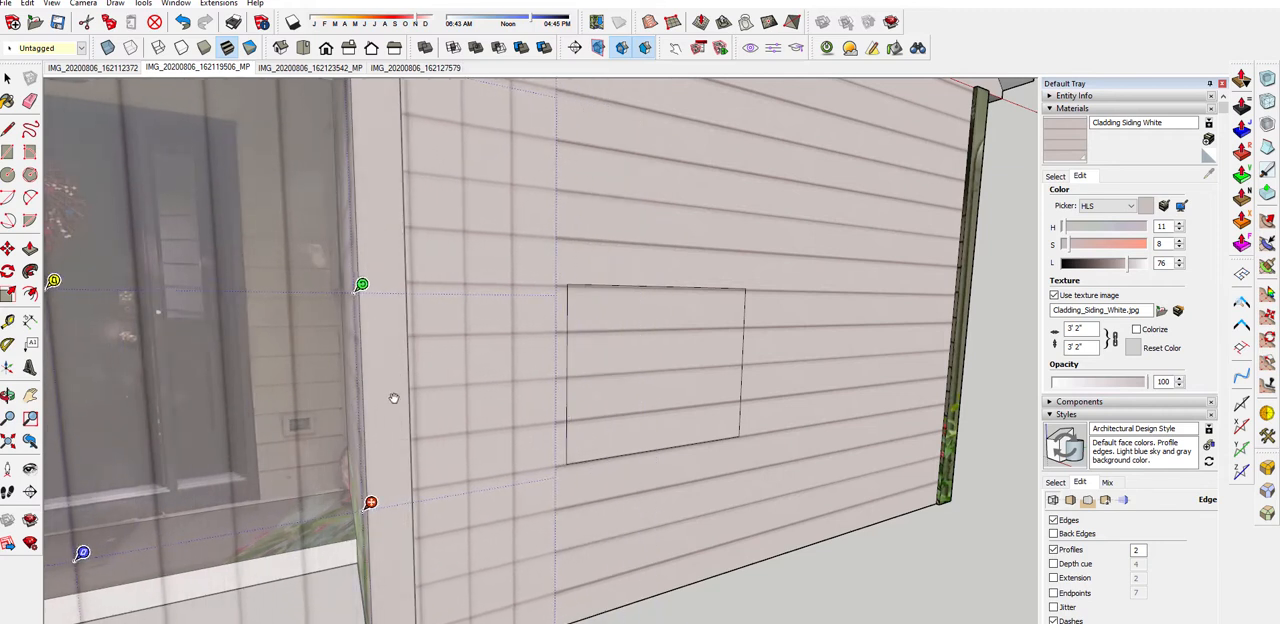
right_click(394, 403)
left_click(420, 407)
scroll(392, 406, "down", 3)
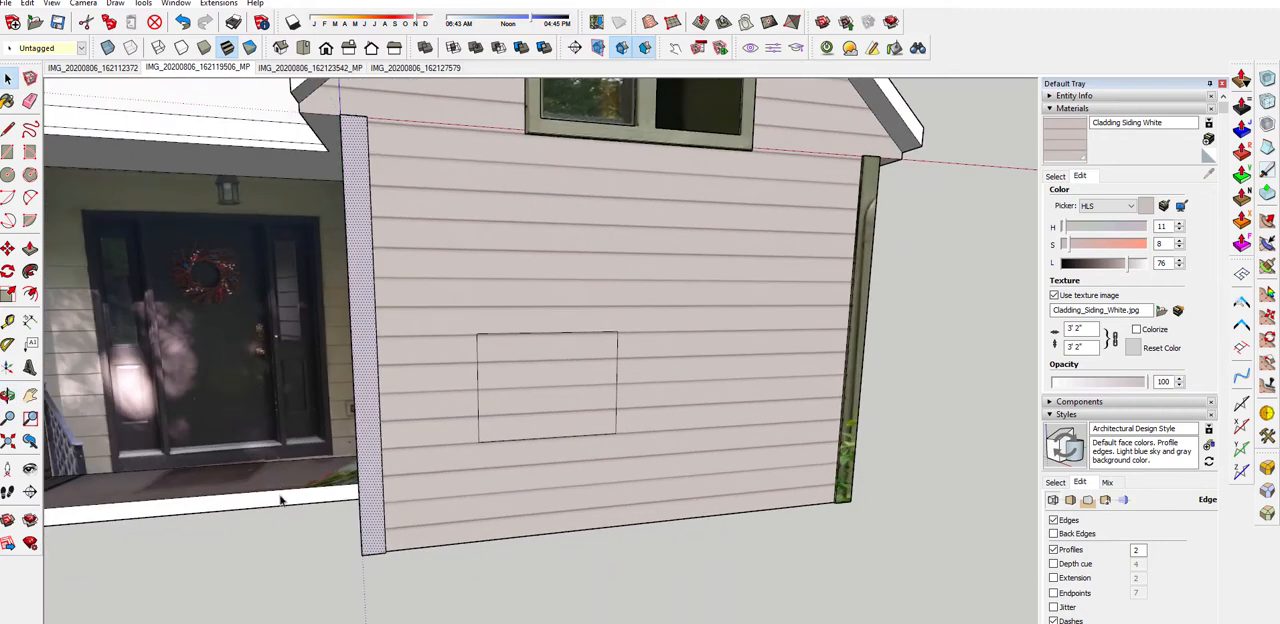
Examine the siding lines and plain corner trim on the gable wall up close and from several angles
scroll(389, 409, "up", 2)
scroll(389, 409, "up", 3)
scroll(485, 302, "down", 1)
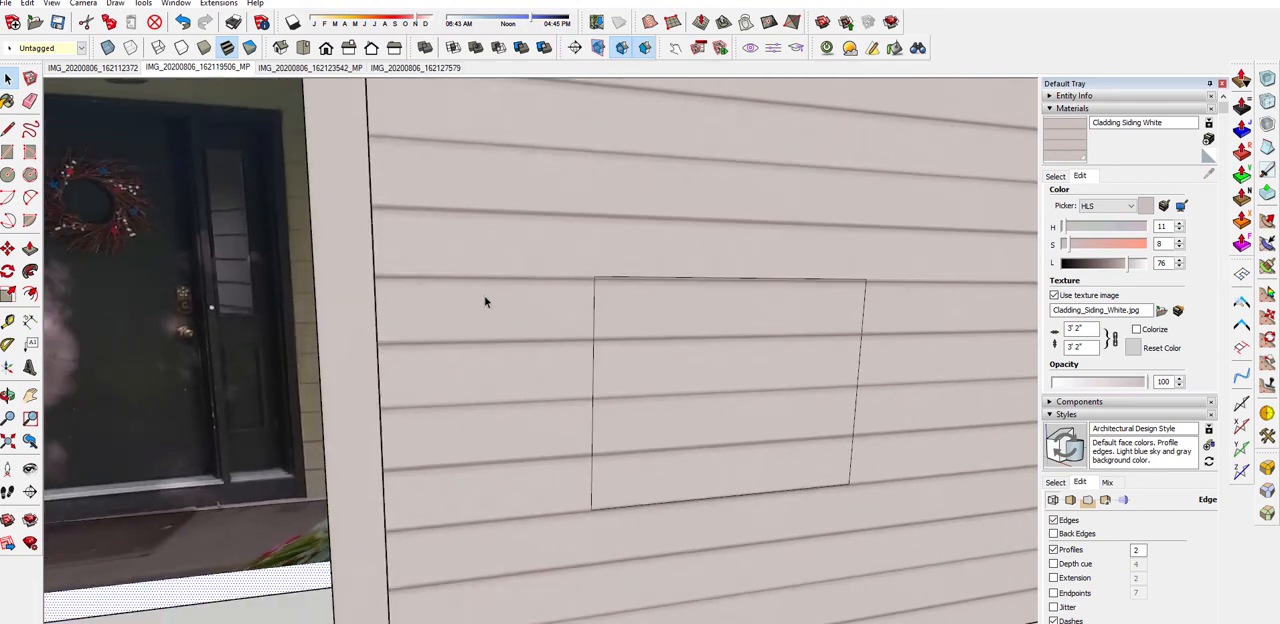
scroll(385, 318, "up", 2)
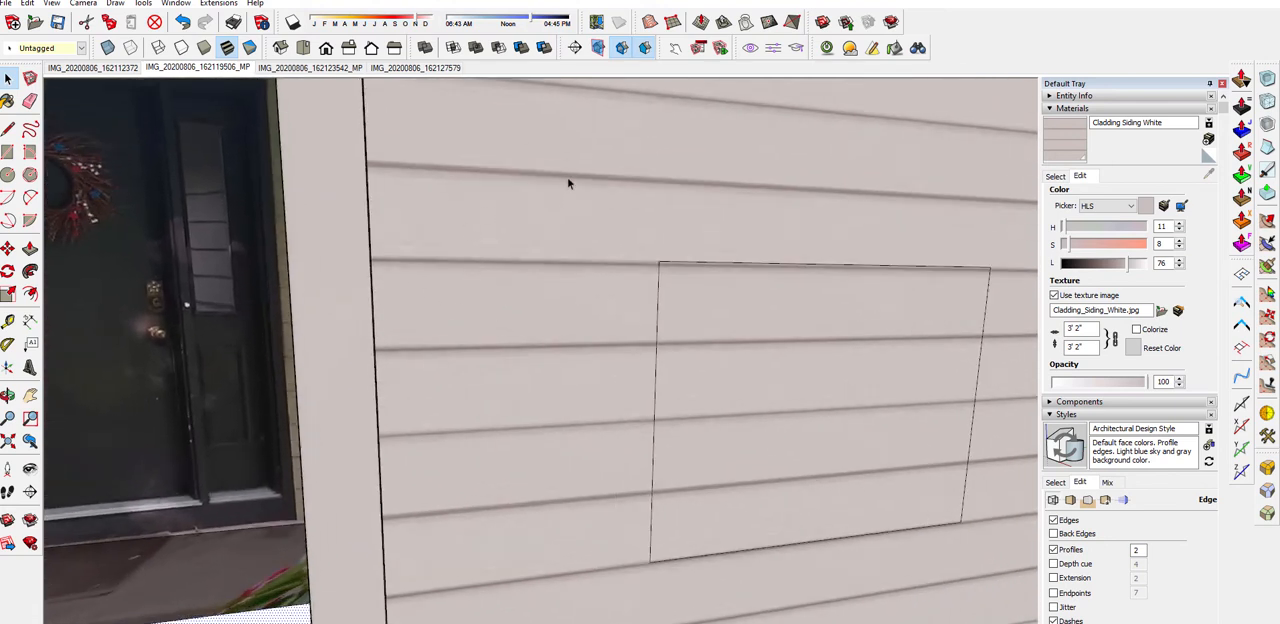
scroll(449, 366, "down", 3)
scroll(434, 185, "down", 2)
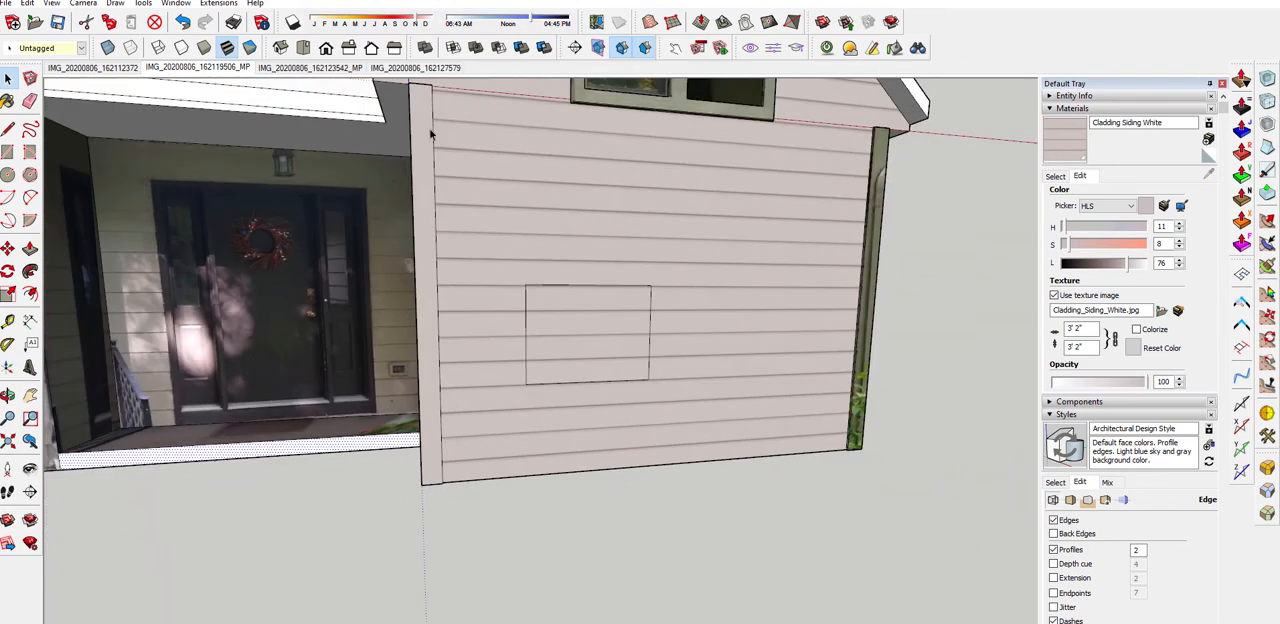
middle_click_drag(449, 421, 554, 443)
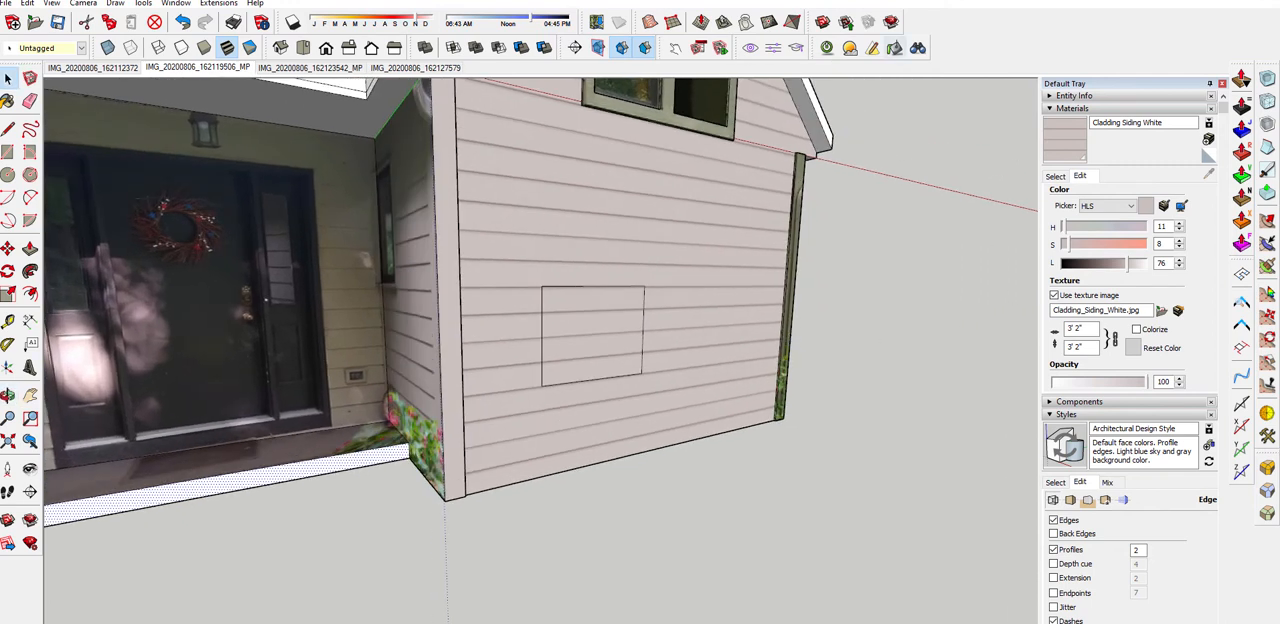
middle_click_drag(486, 271, 420, 294)
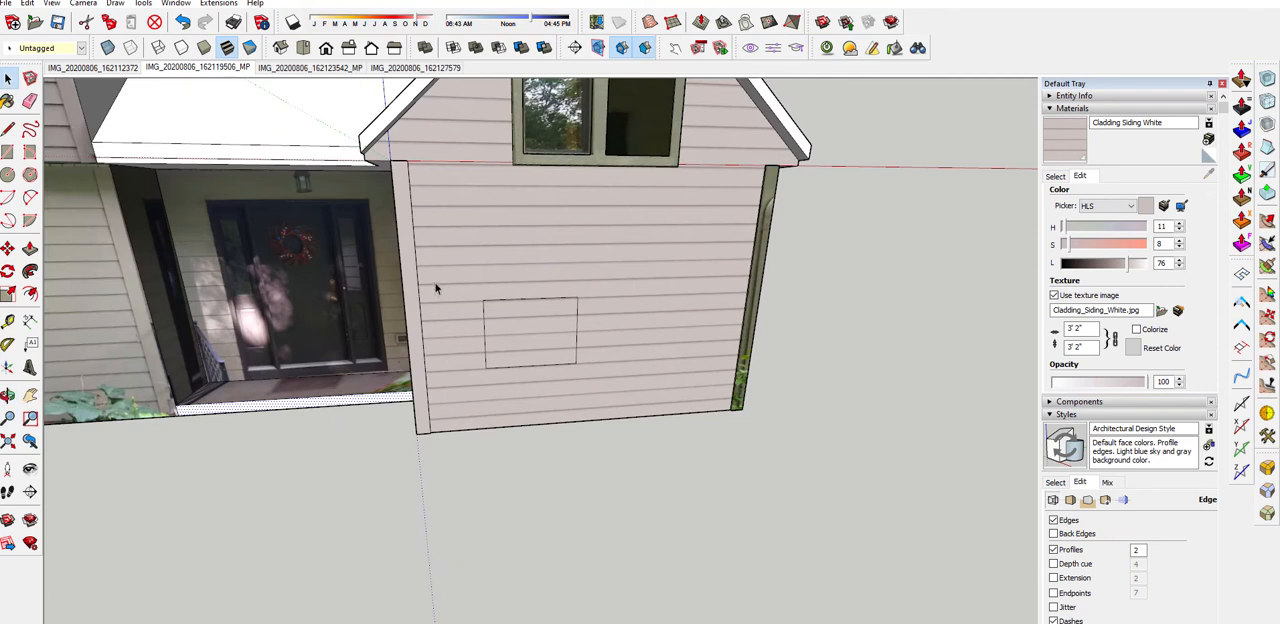
scroll(397, 173, "up", 2)
scroll(400, 178, "up", 2)
scroll(408, 187, "down", 3)
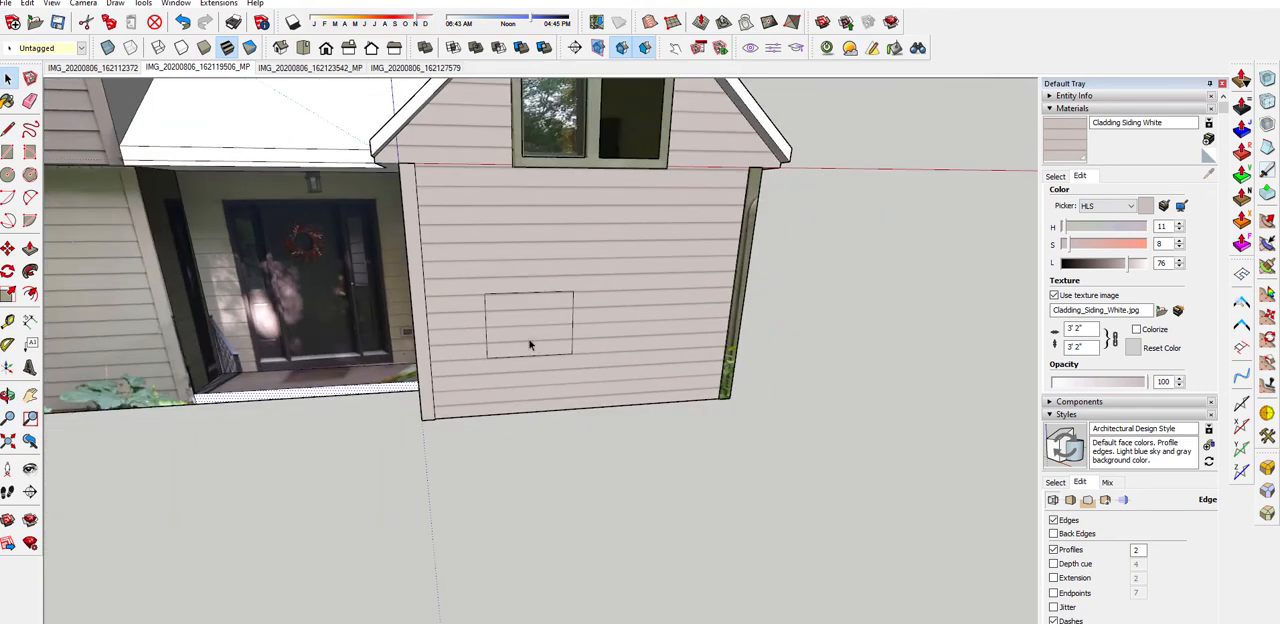
middle_click_drag(550, 312, 501, 341)
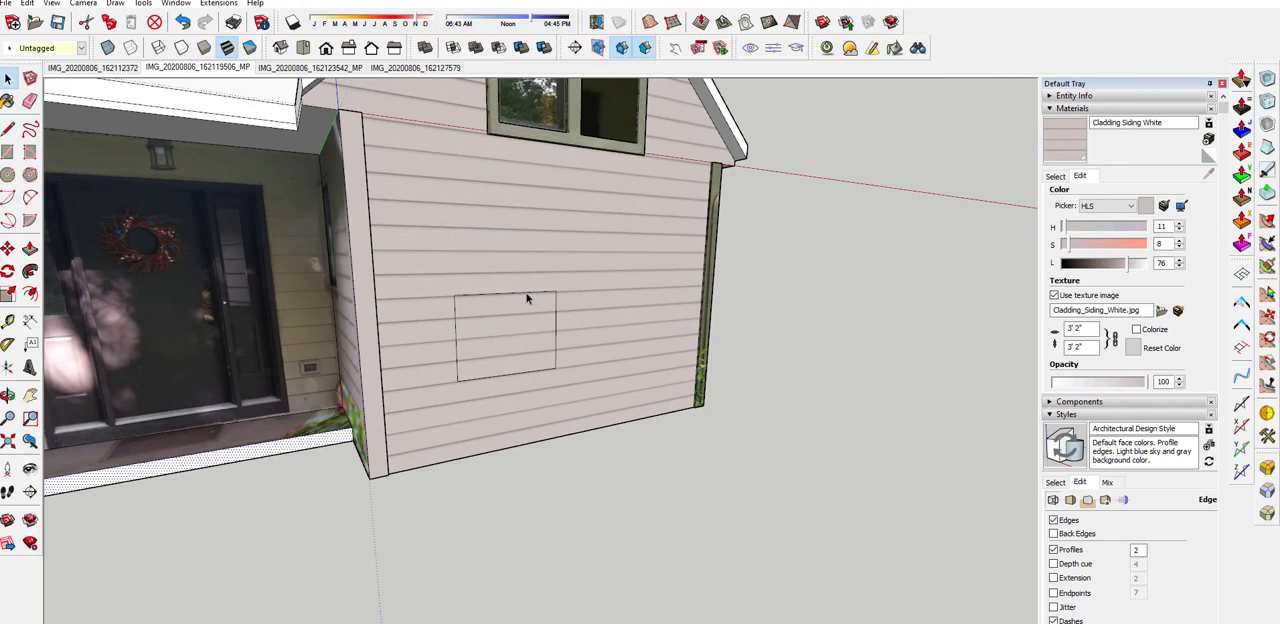
Delete the four edges of the test rectangle on the gable wall while keeping the face
double_click(506, 342)
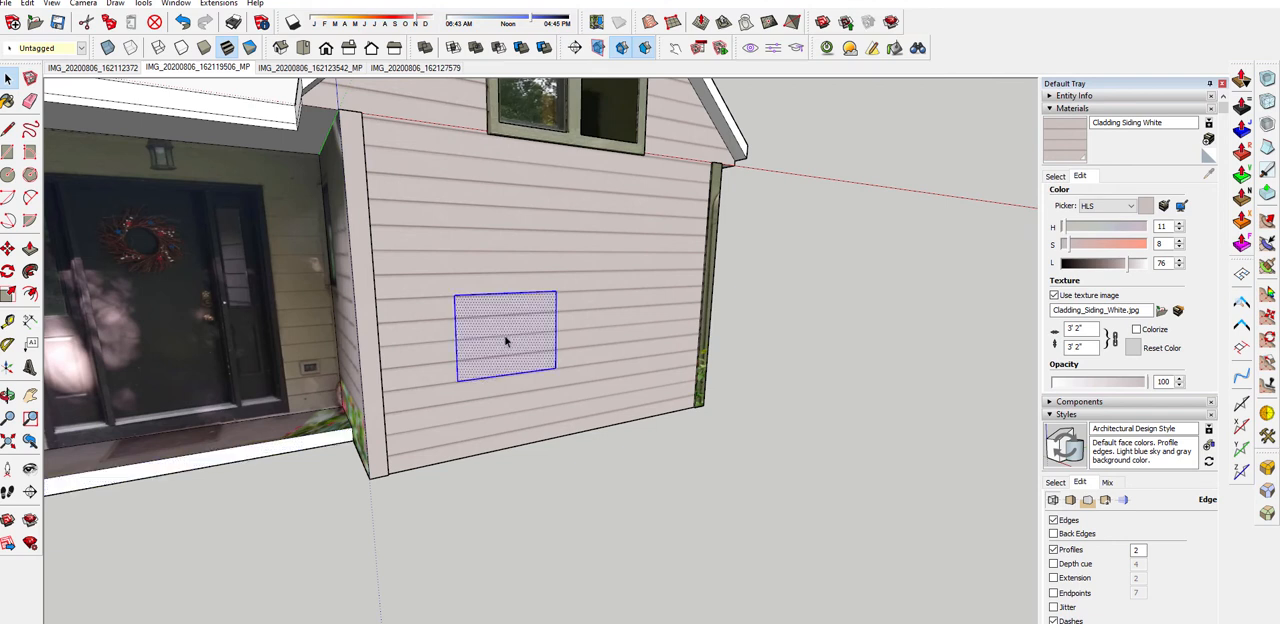
left_click(506, 342, "shift")
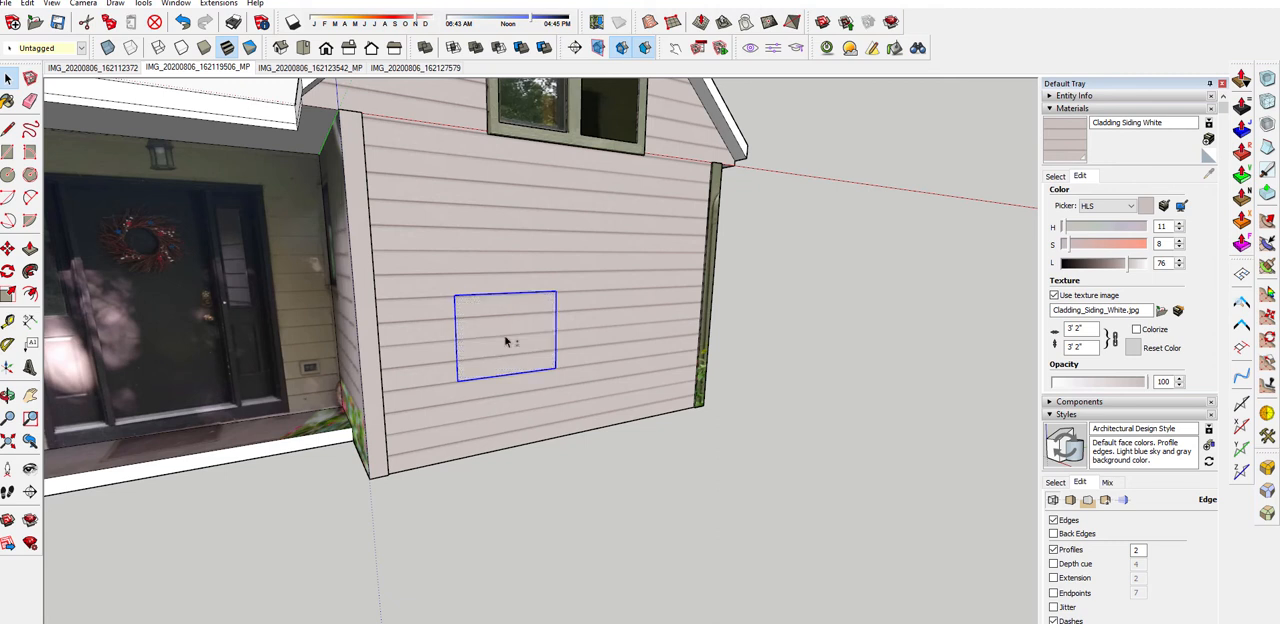
key("Delete")
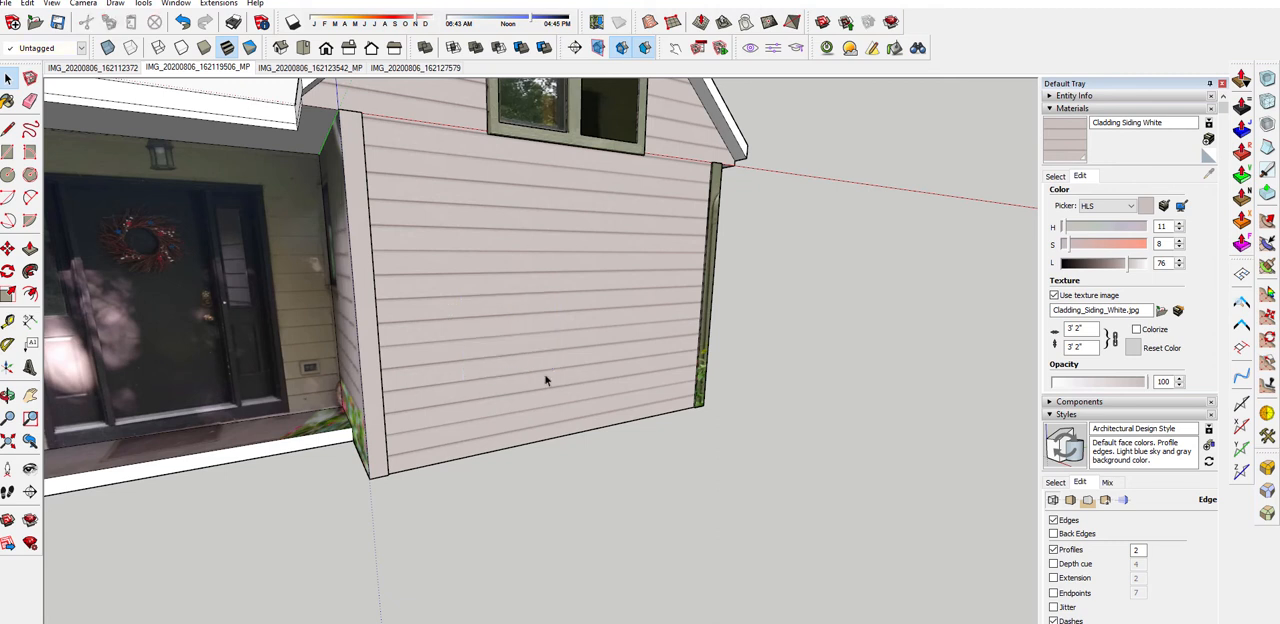
Compare the newly clad gable wall and corner strip with the photo-textured parts of the house
scroll(590, 410, "down", 5)
middle_click_drag(626, 440, 349, 473)
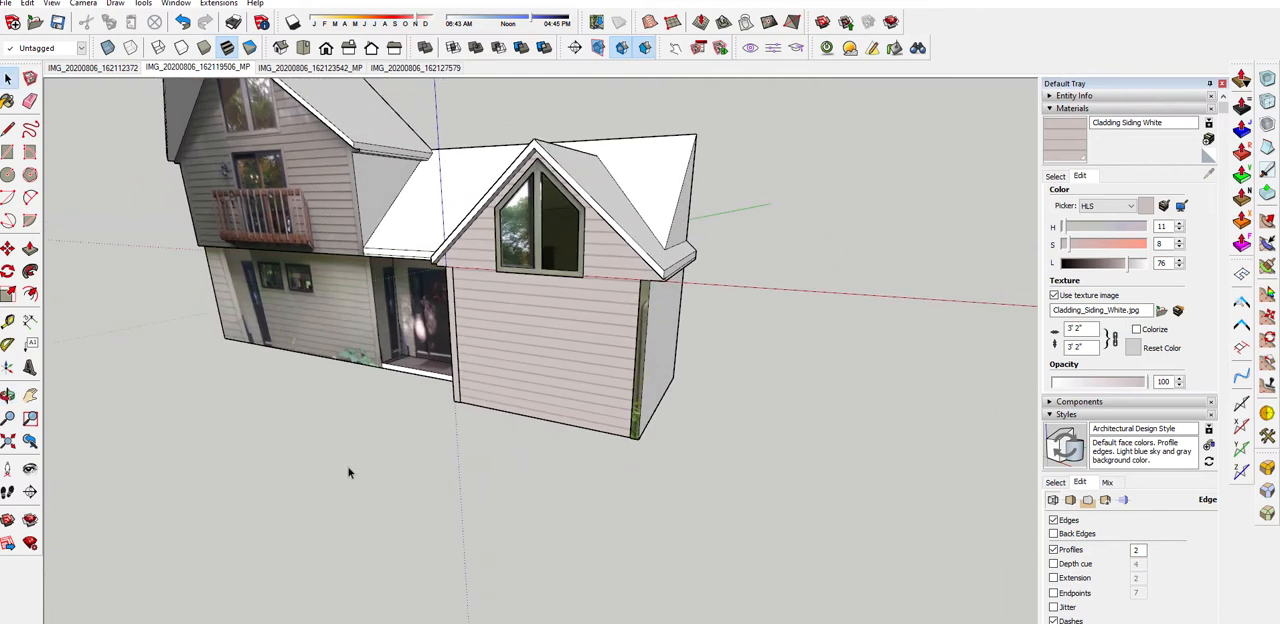
scroll(540, 365, "up", 3)
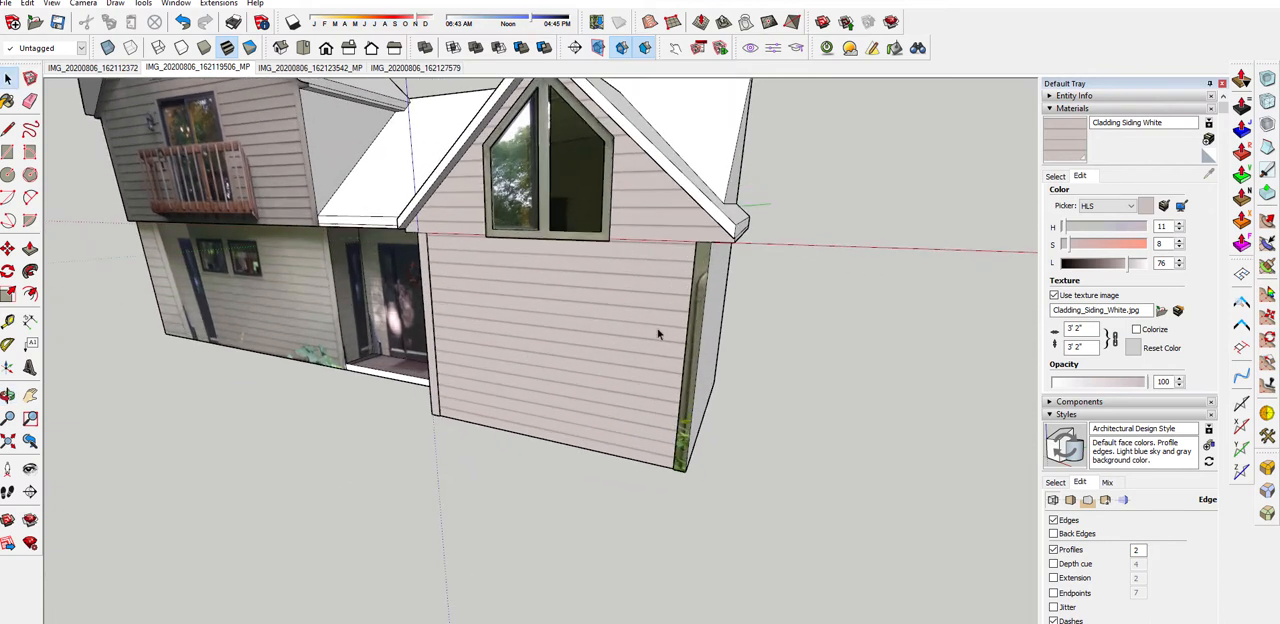
middle_click_drag(658, 334, 766, 297)
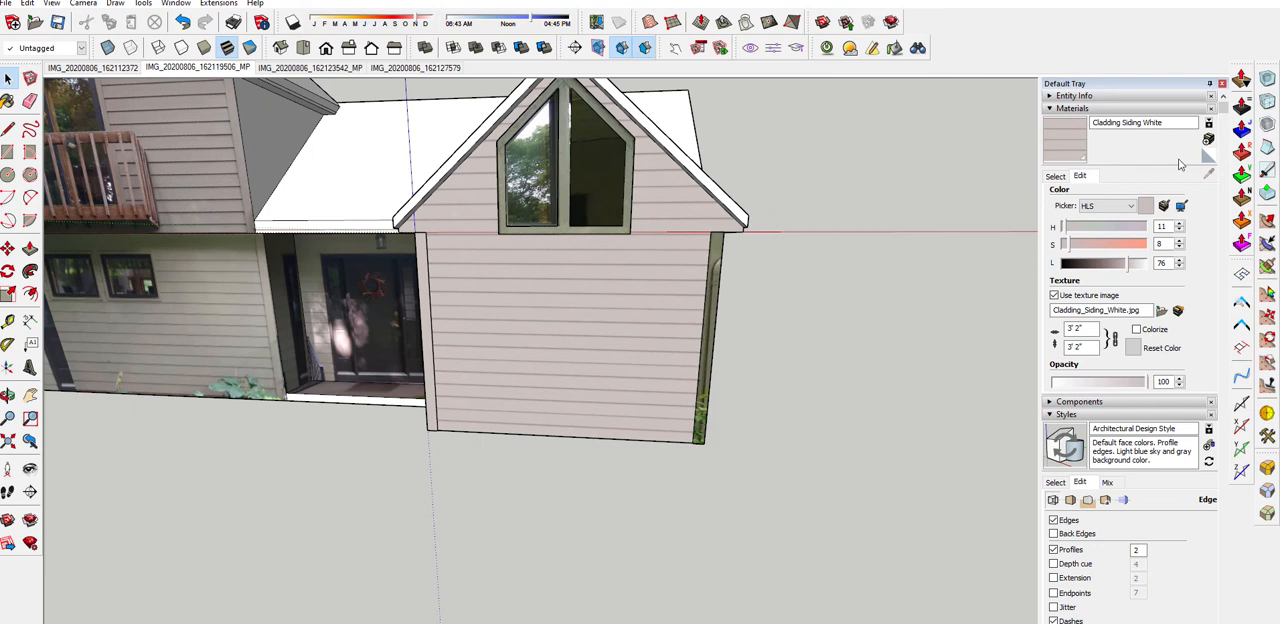
left_click(1181, 207)
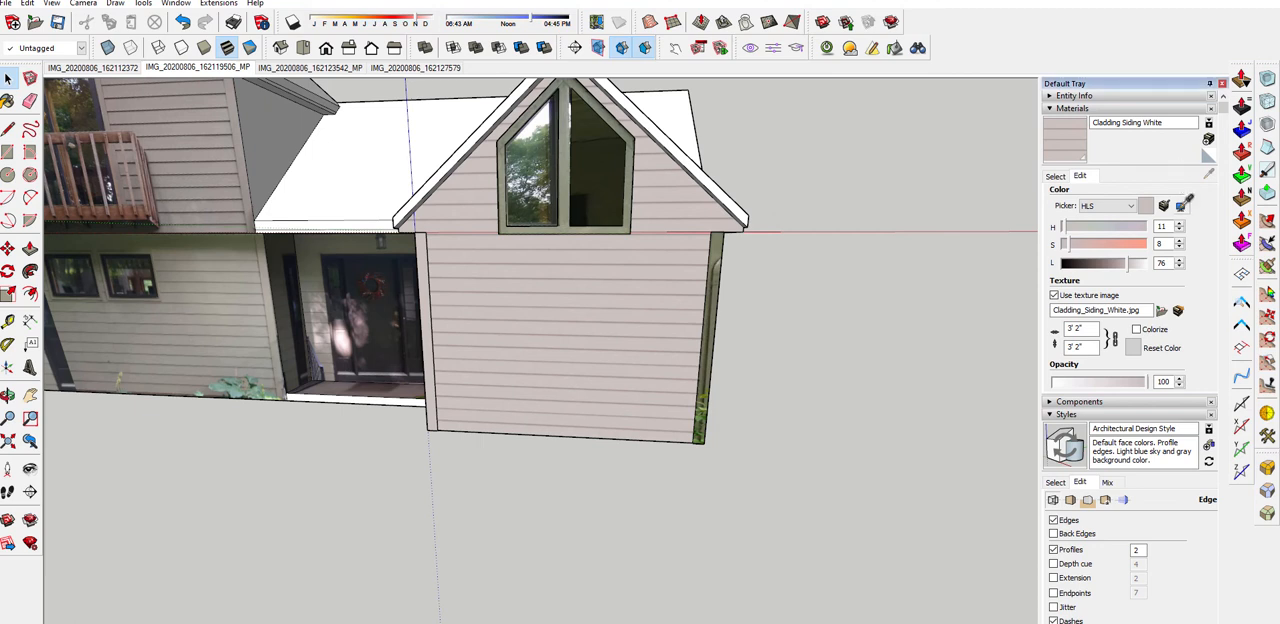
scroll(437, 291, "up", 2)
middle_click_drag(437, 291, 589, 271)
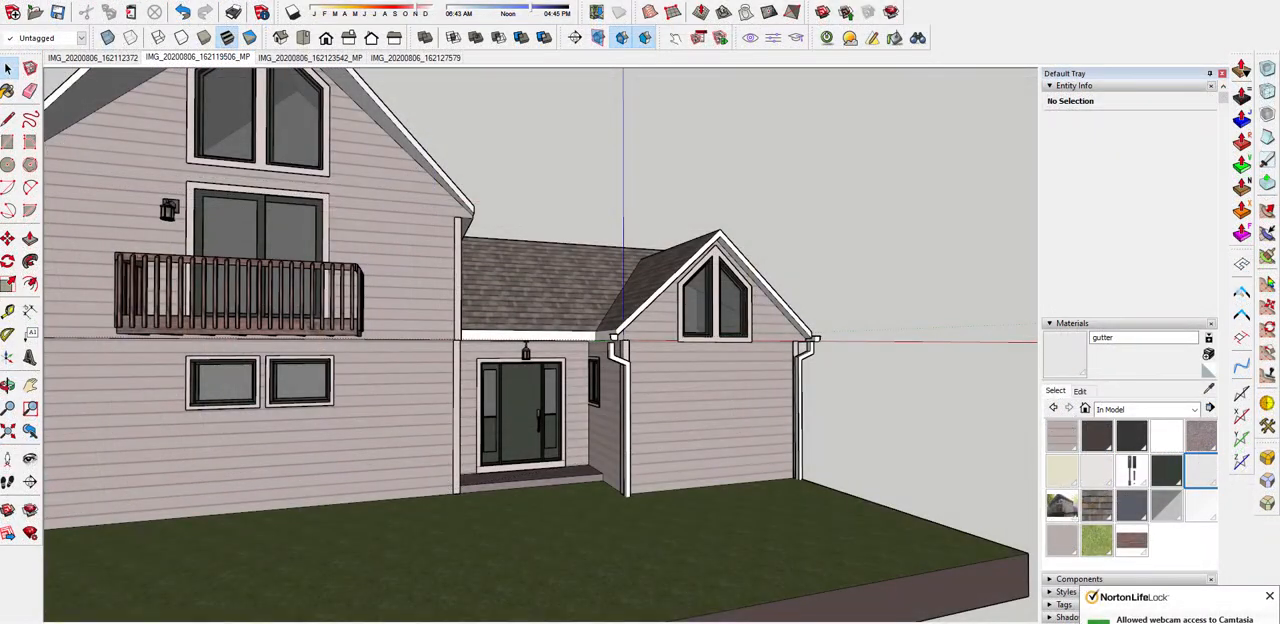
Examine the finished house model's siding, trim, roof edges, gutters and downspouts around the small front gable and porch
left_click(1269, 596)
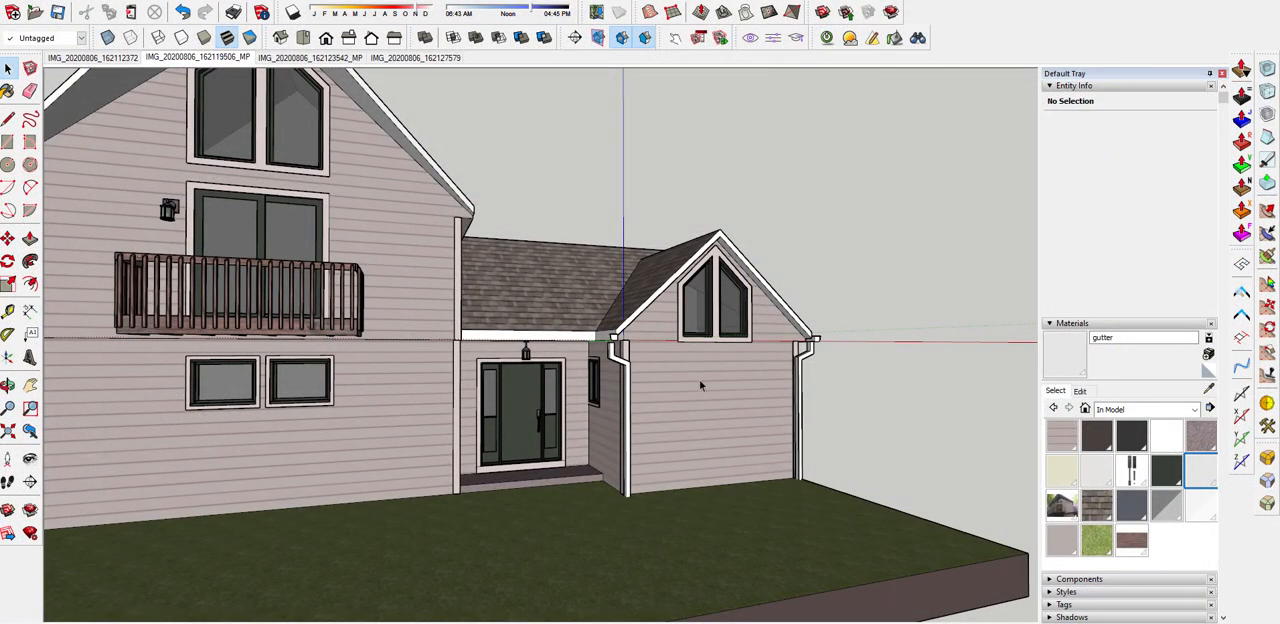
middle_click_drag(699, 379, 716, 413)
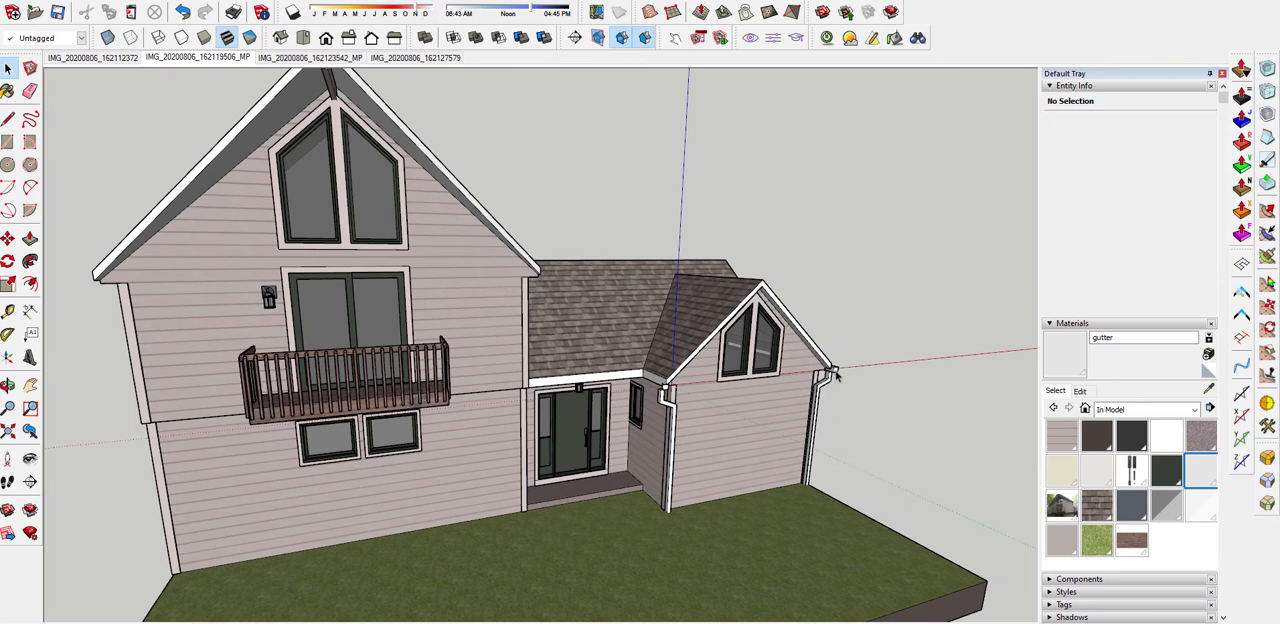
scroll(836, 375, "up", 4)
scroll(556, 382, "up", 4)
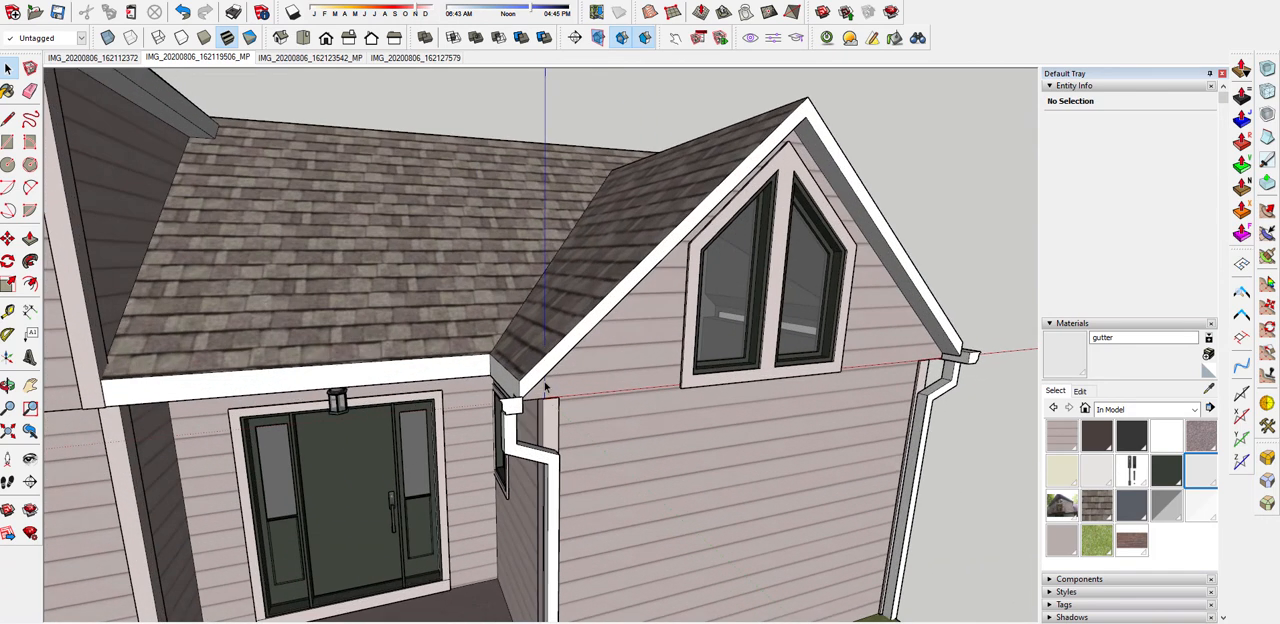
middle_click_drag(545, 387, 425, 262)
scroll(520, 315, "up", 1)
scroll(507, 320, "down", 2)
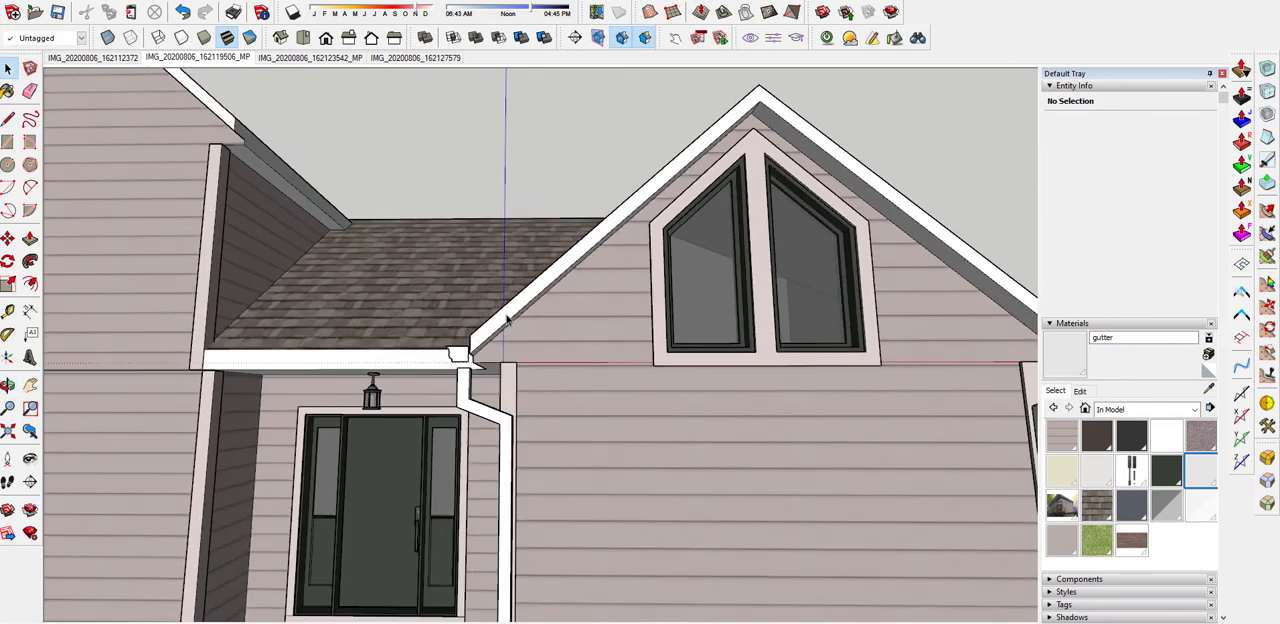
scroll(680, 160, "down", 2)
scroll(902, 280, "up", 3)
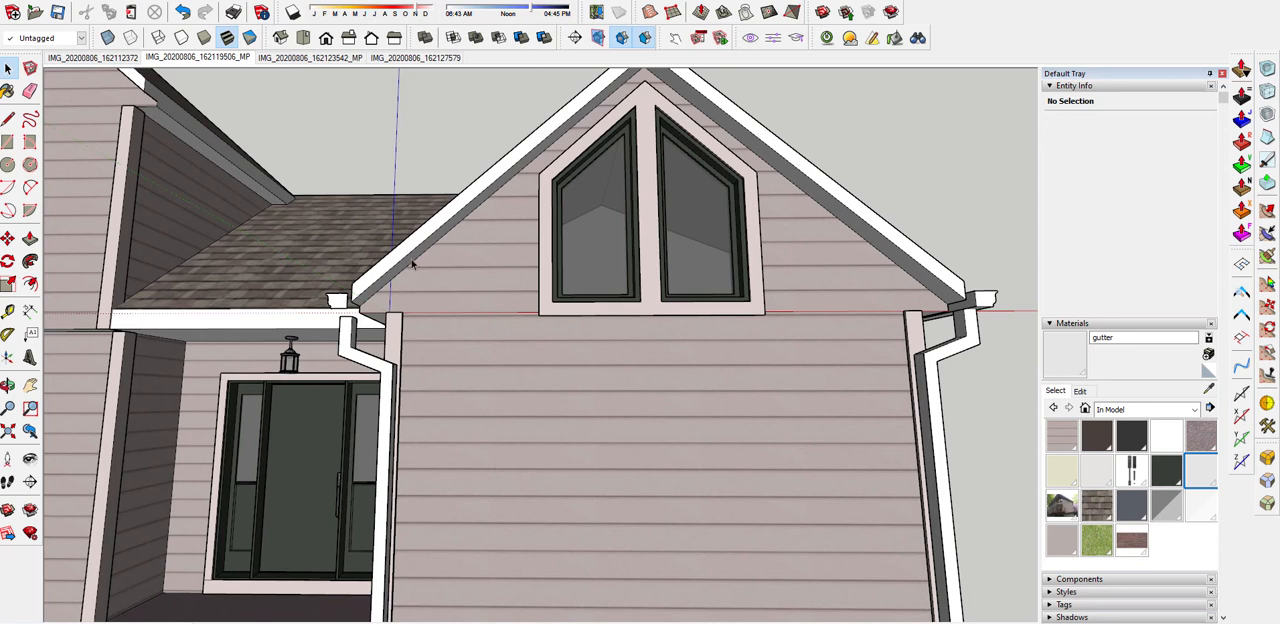
scroll(400, 275, "up", 3)
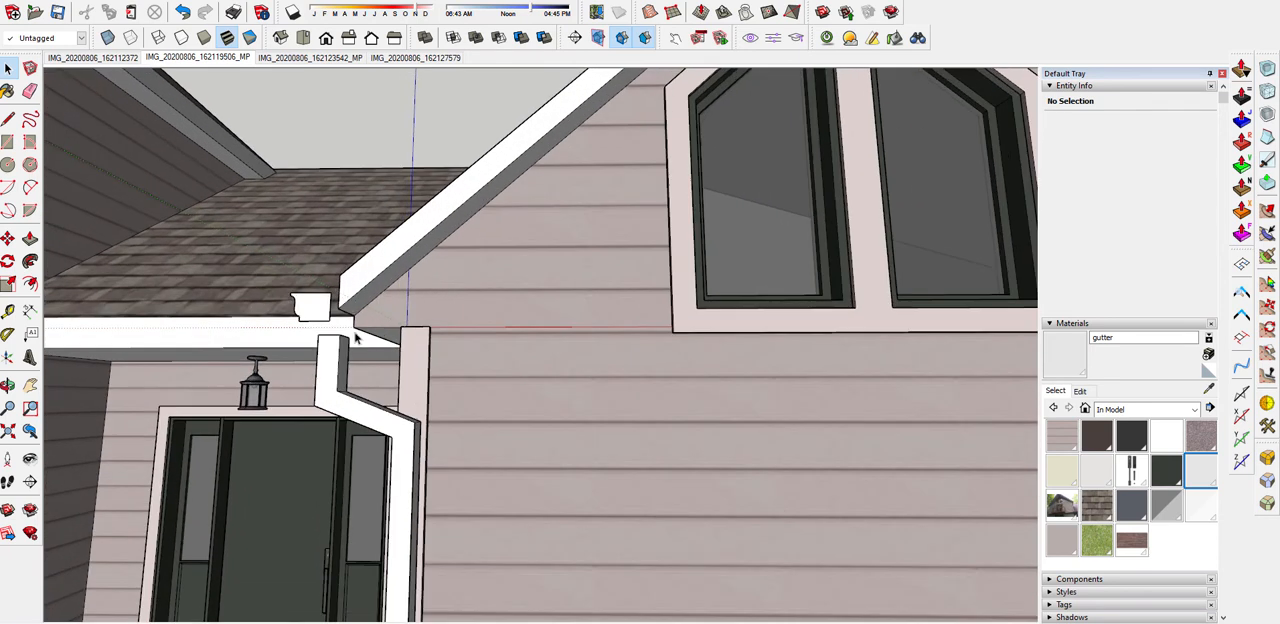
scroll(355, 335, "down", 5)
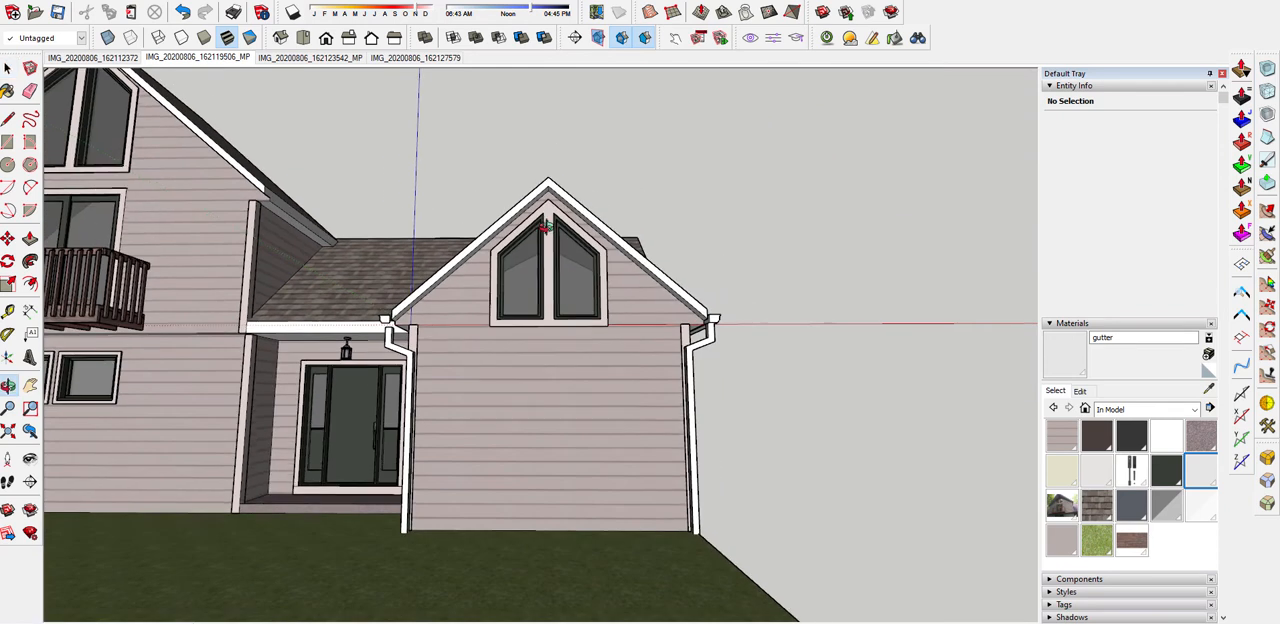
Select both underside faces of the small front gable's roof overhang and ready the Move tool at the lower eave corner
scroll(573, 204, "up", 2)
middle_click_drag(568, 197, 519, 270)
left_click(595, 232)
scroll(519, 270, "up", 2)
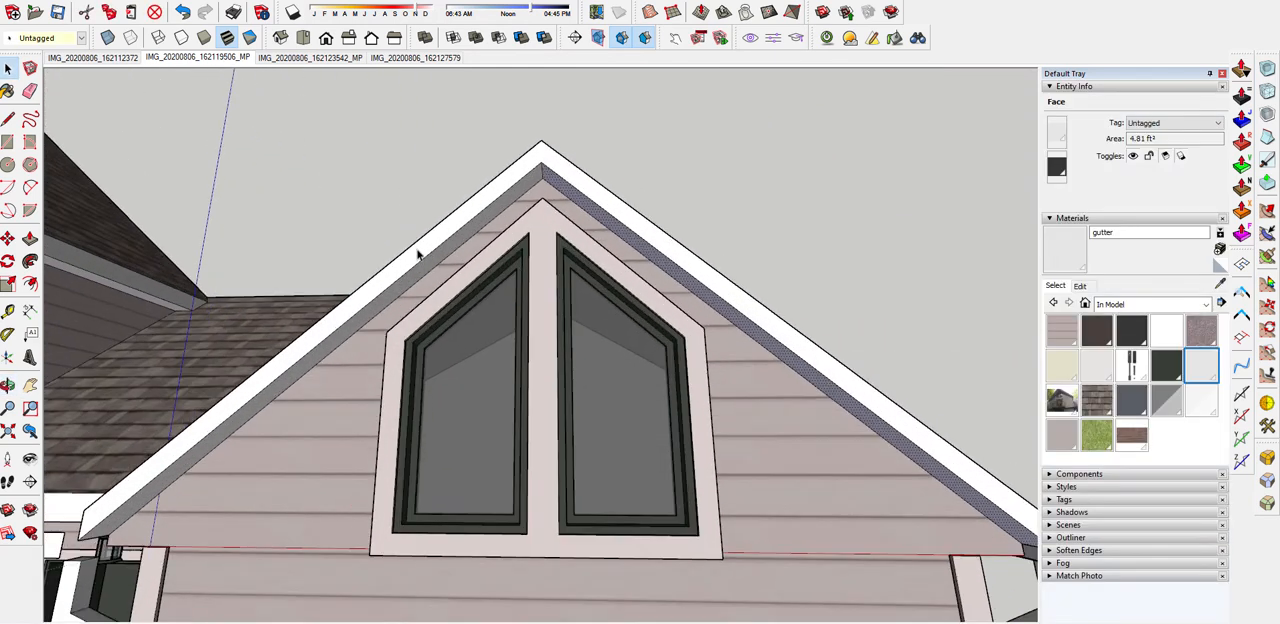
left_click(418, 282, "ctrl")
scroll(355, 407, "down", 2)
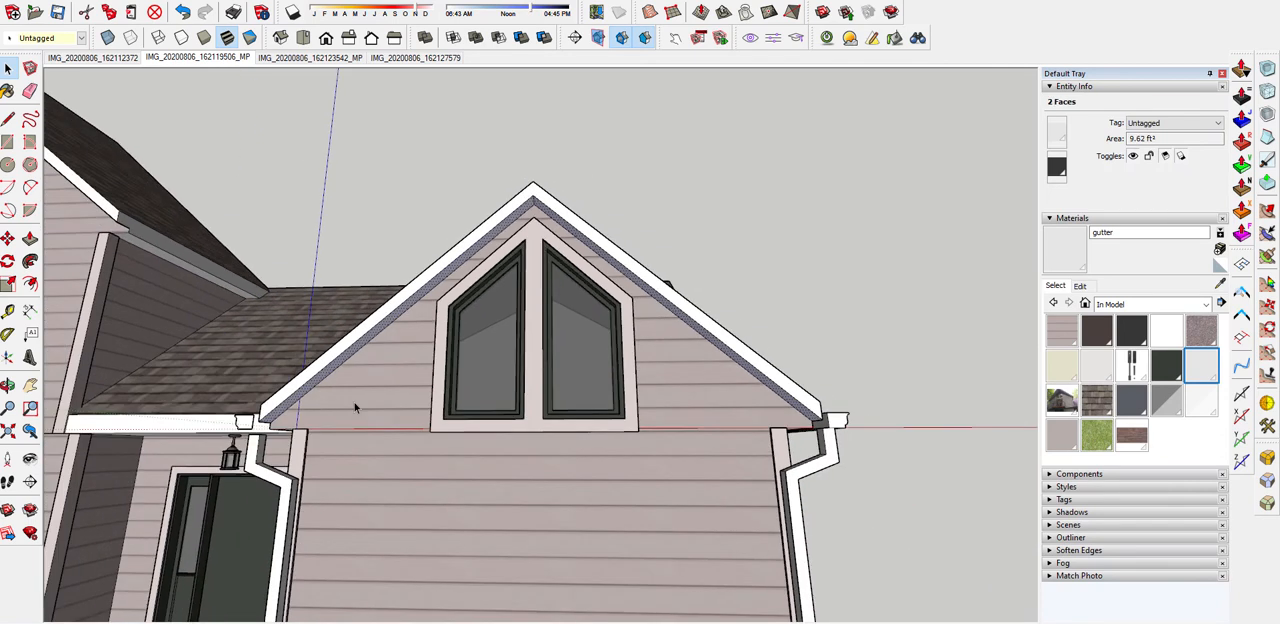
key("m")
scroll(294, 411, "up", 5)
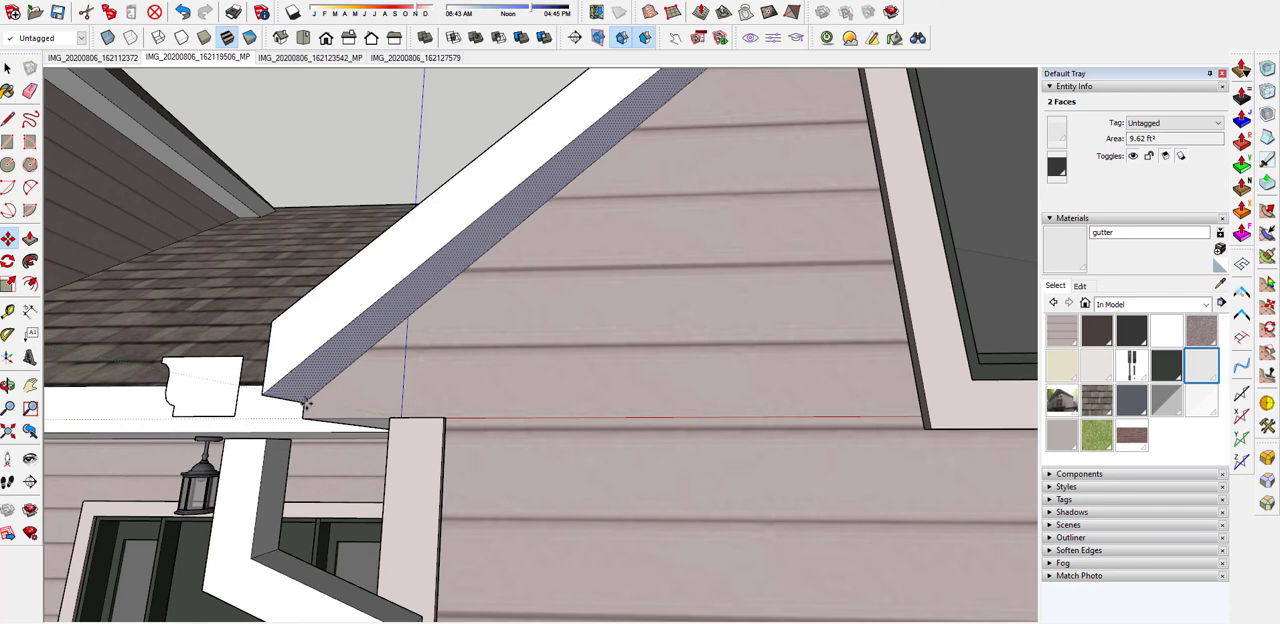
scroll(494, 333, "down", 3)
scroll(494, 333, "down", 3)
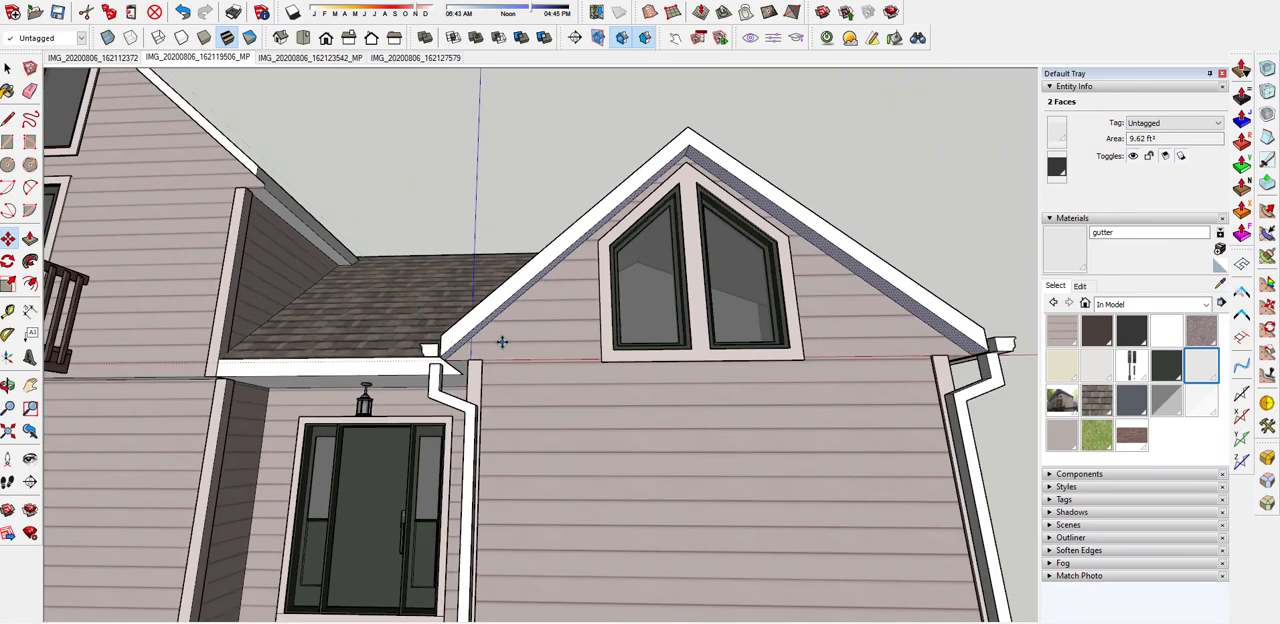
scroll(609, 349, "down", 3)
scroll(517, 195, "down", 3)
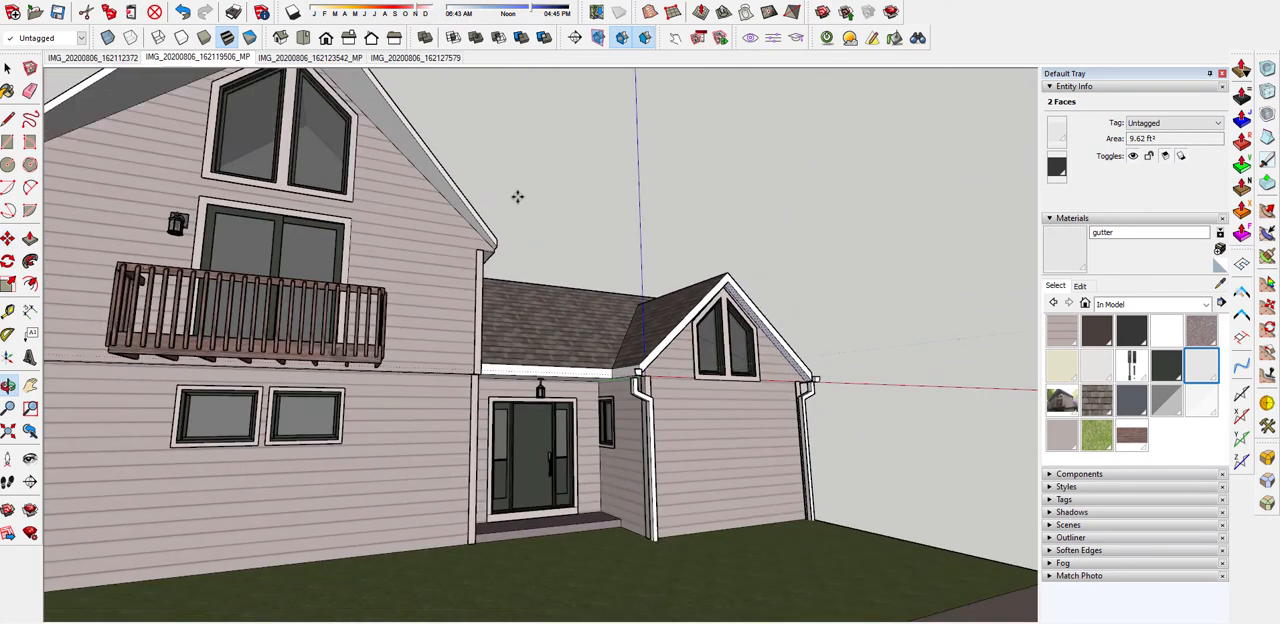
Move both underside faces of the large front gable's roof overhang down to the endpoint at the fascia's lower eave corner
scroll(449, 197, "up", 4)
key("space")
left_click(430, 213)
scroll(515, 250, "down", 4)
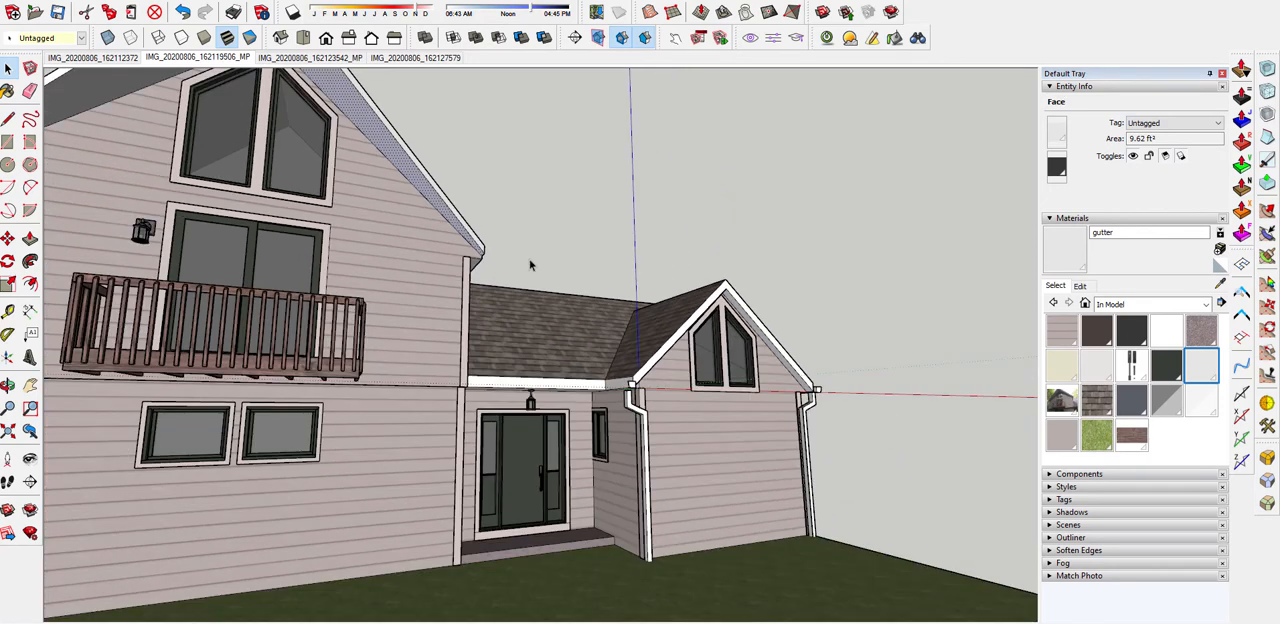
scroll(262, 146, "up", 2)
scroll(234, 173, "down", 2)
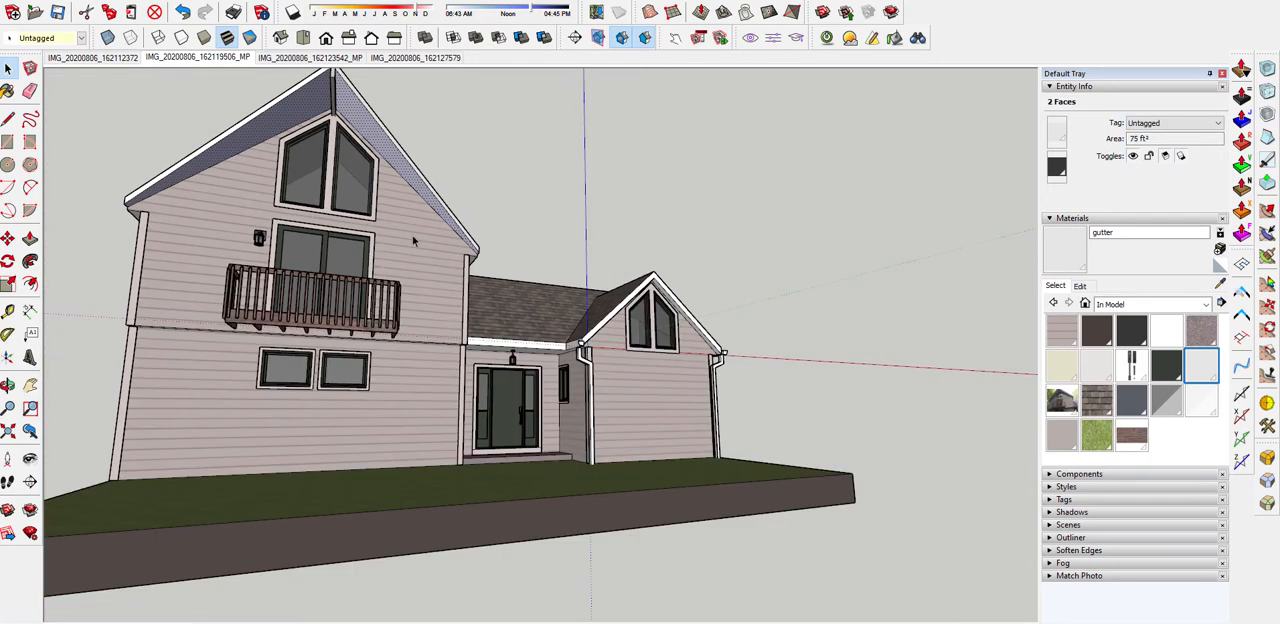
scroll(485, 246, "up", 4)
key("m")
scroll(505, 255, "up", 1)
scroll(517, 285, "up", 1)
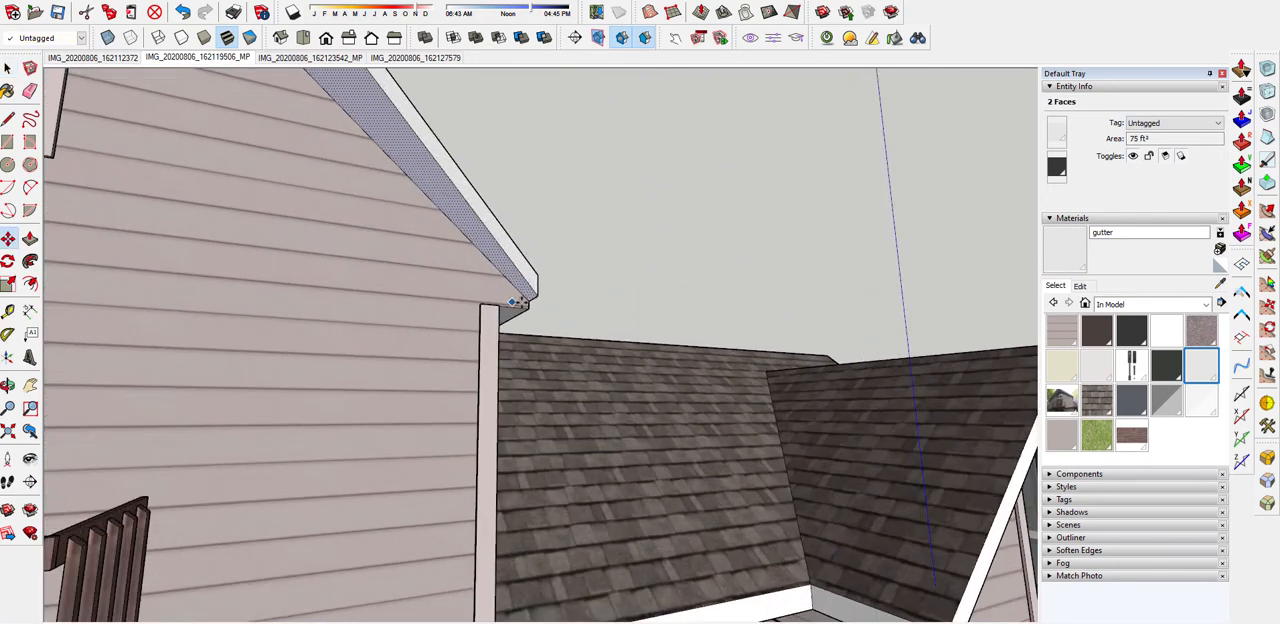
left_click(530, 297)
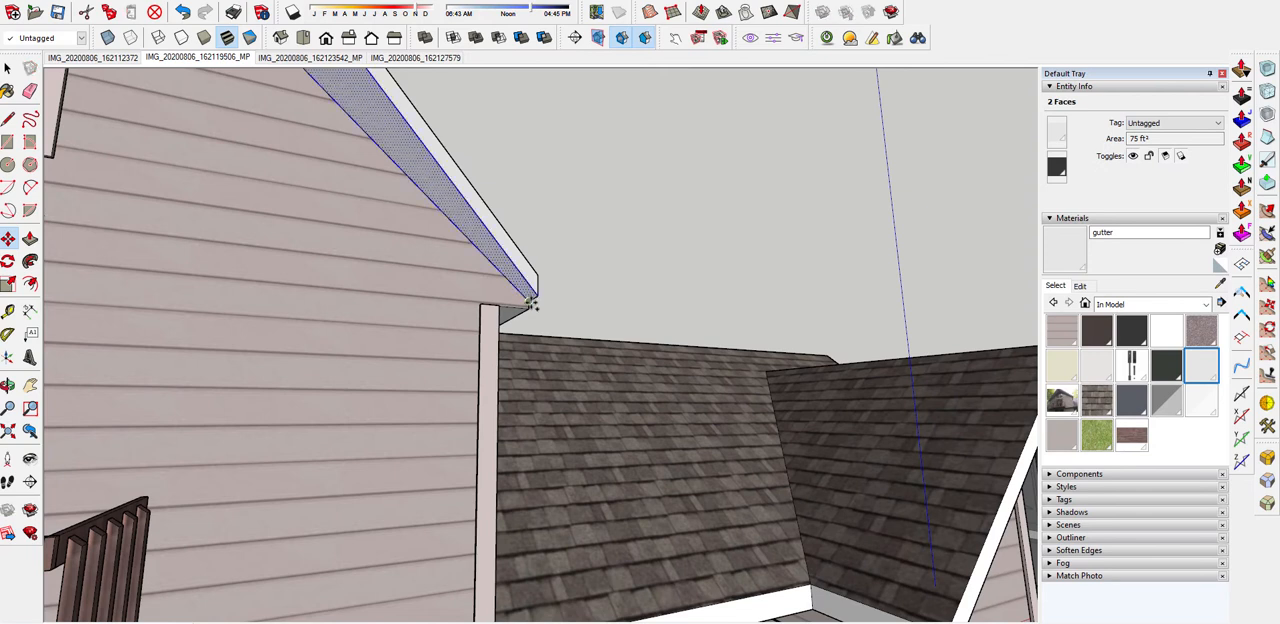
left_click(531, 307)
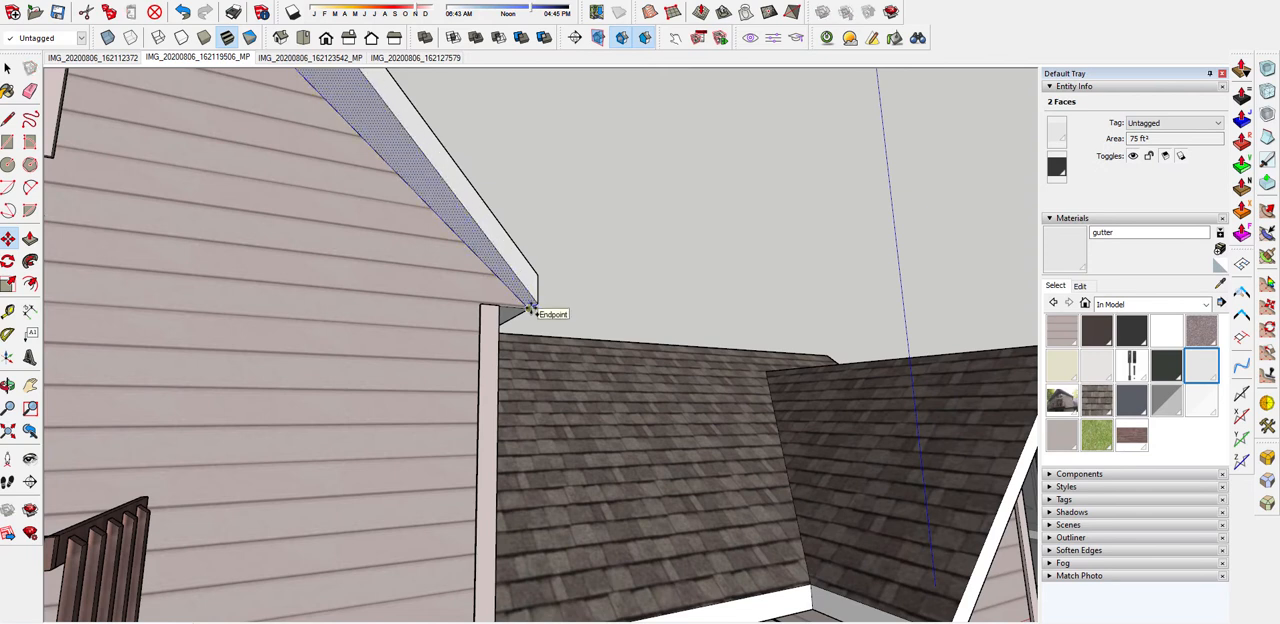
scroll(550, 235, "down", 7)
key("space")
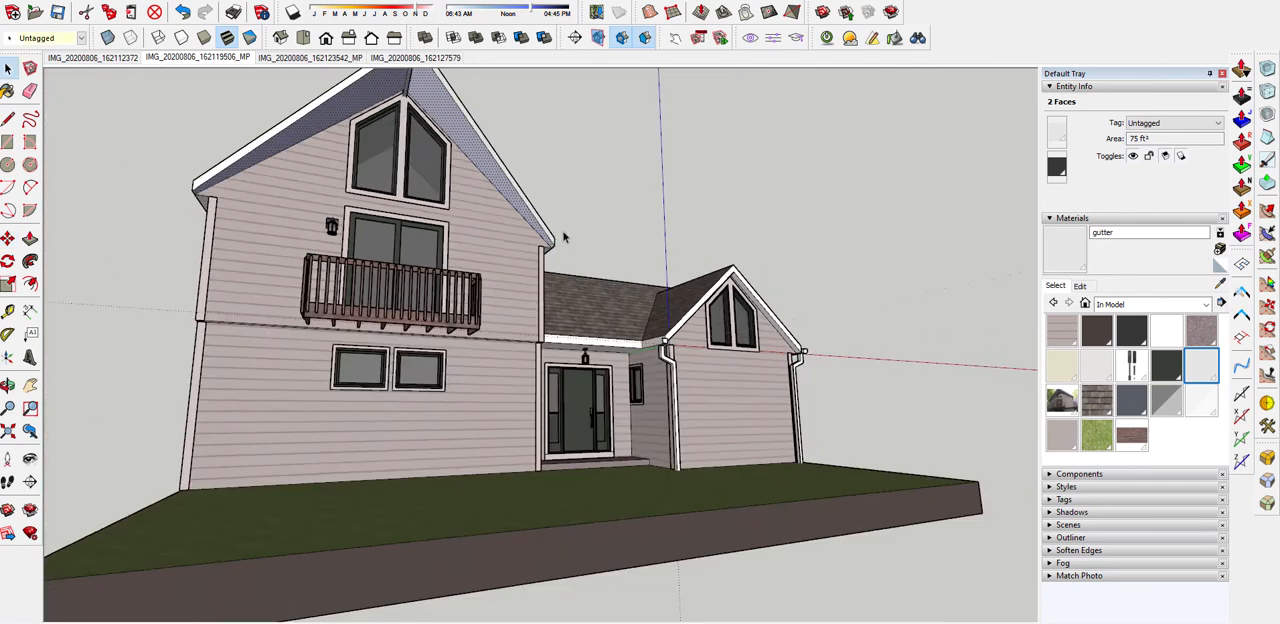
Compare the model's gables, roof overhangs and downspouts with the matched photos IMG_20200806_162127579 and IMG_20200806_162119506_MP
middle_click_drag(563, 238, 539, 127)
middle_click_drag(577, 244, 914, 323)
scroll(735, 344, "up", 5)
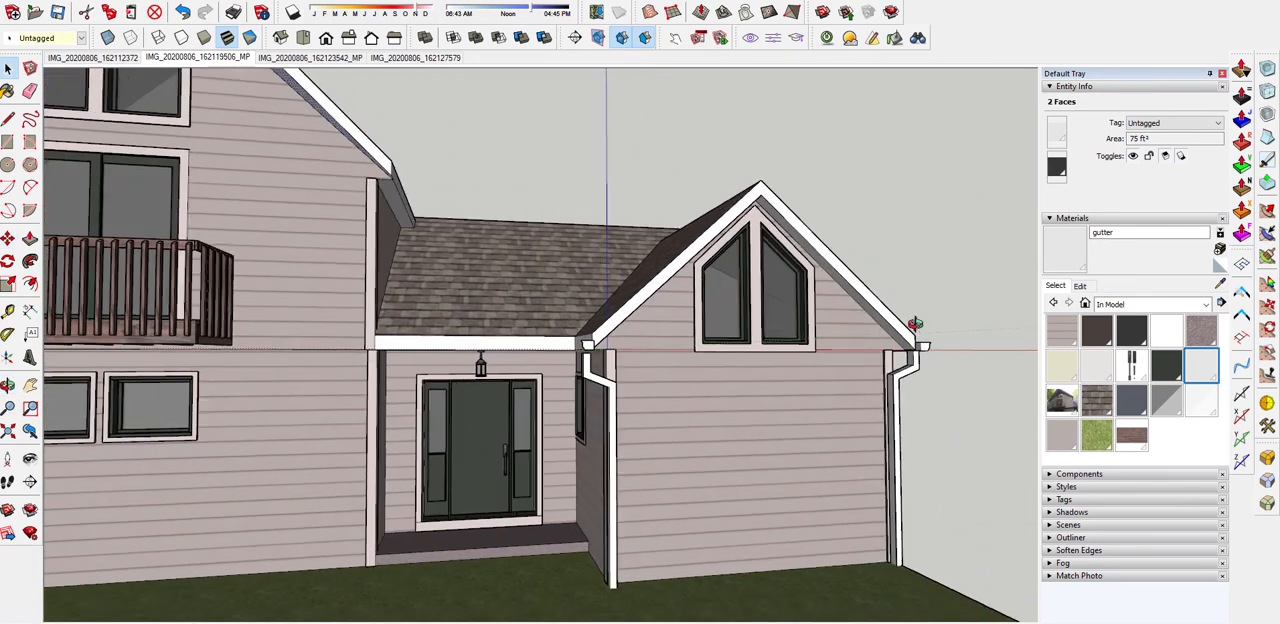
left_click(396, 60)
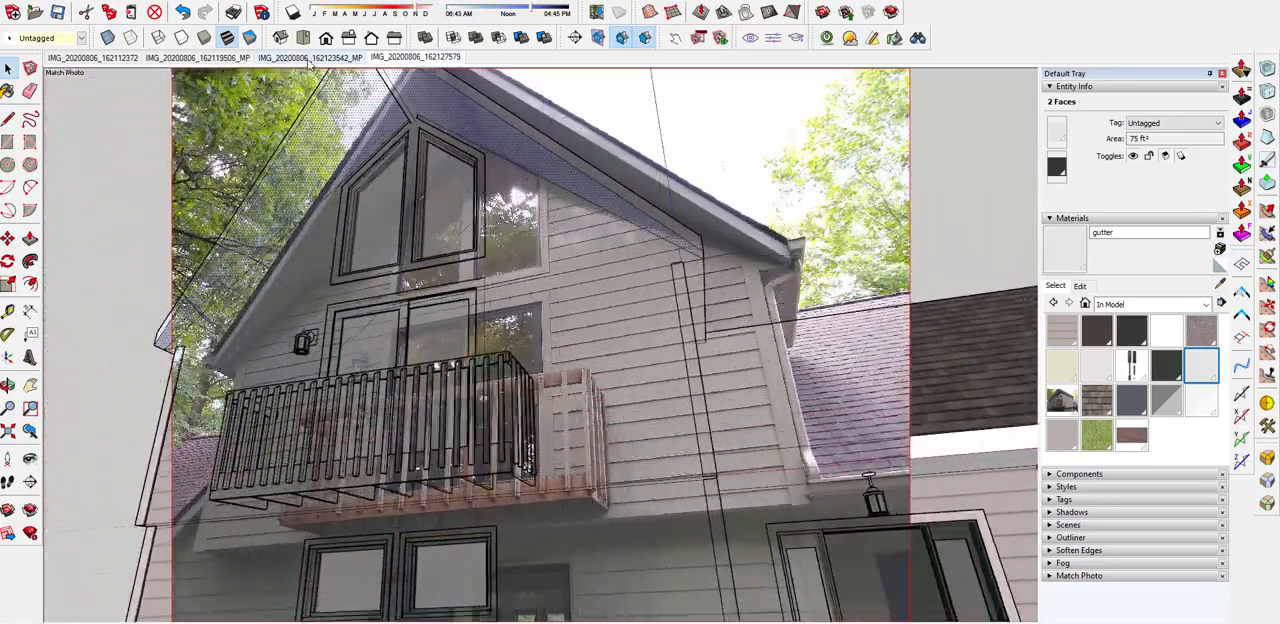
left_click(310, 62)
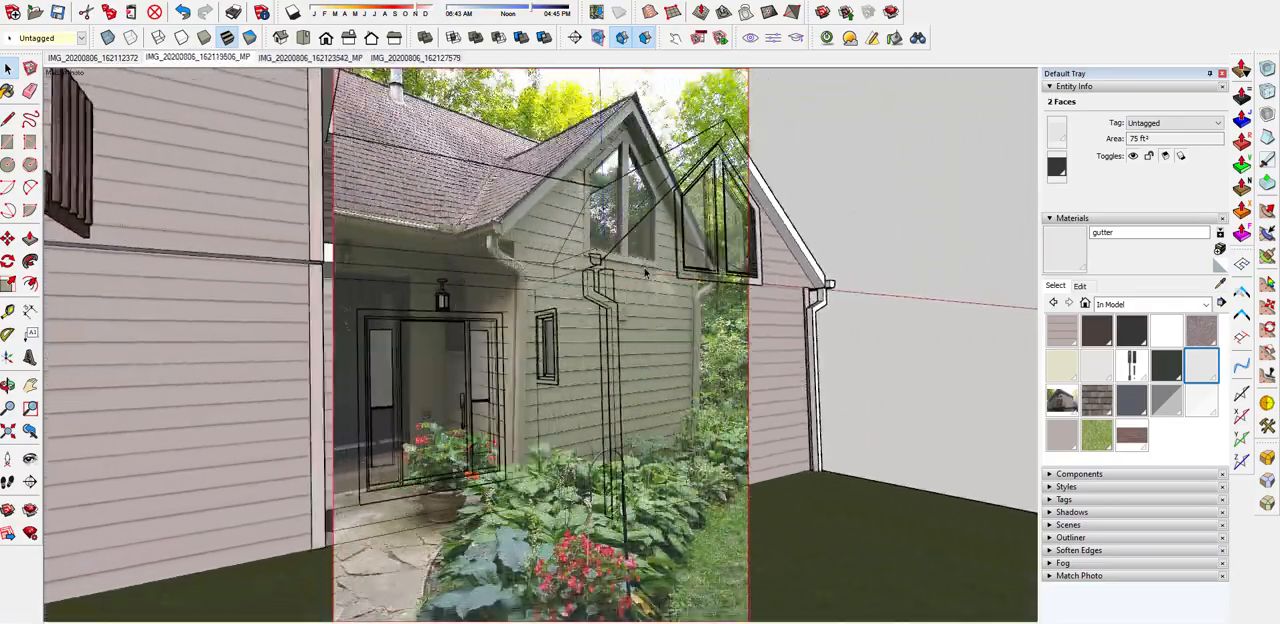
scroll(714, 272, "up", 3)
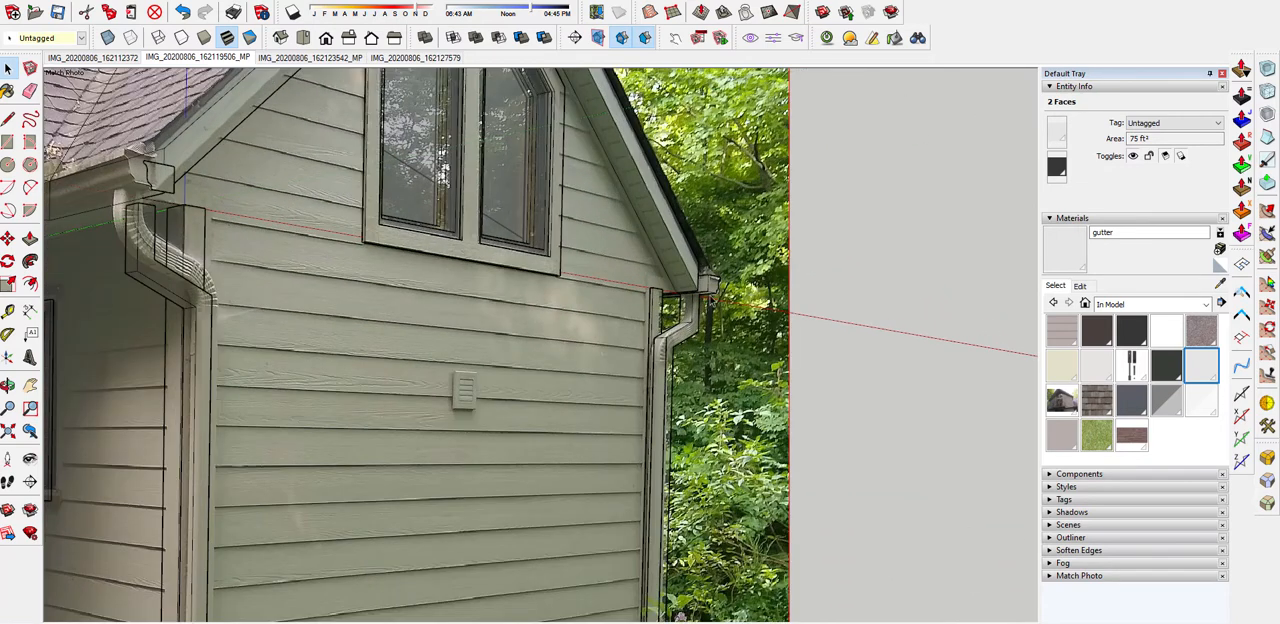
scroll(700, 265, "down", 2)
middle_click_drag(807, 249, 508, 280)
Inspect the small gable's window frame, downspout and corner board components and the lantern above the front door
left_click(508, 268)
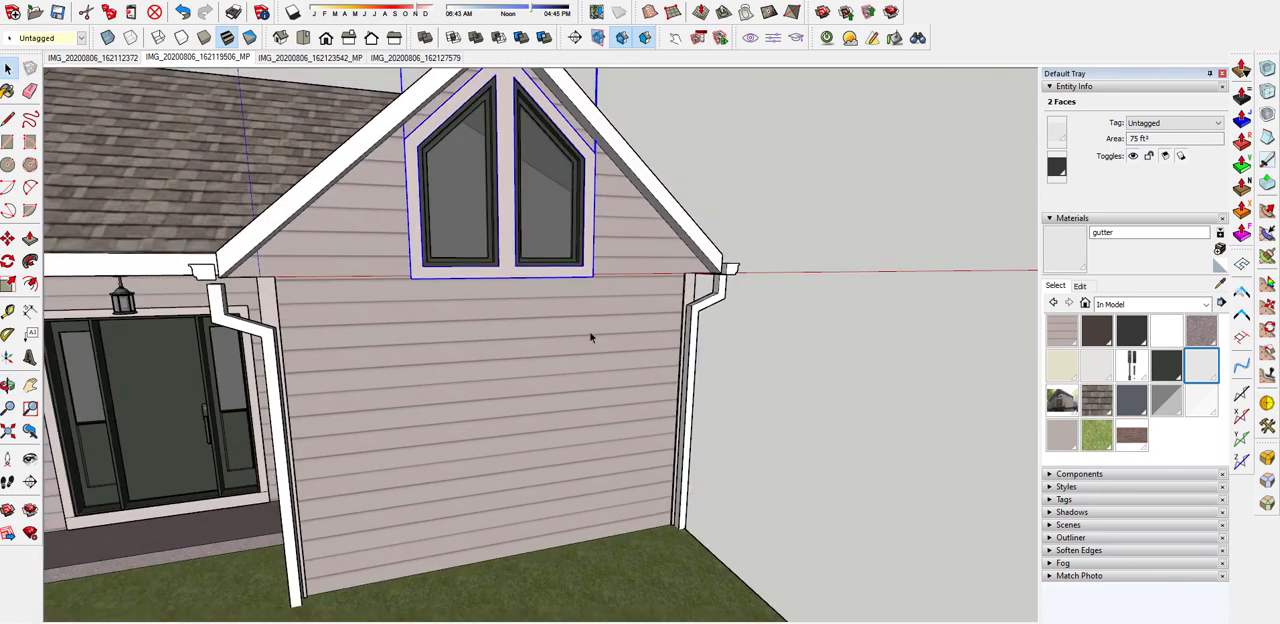
left_click(694, 315)
left_click(697, 313)
scroll(828, 309, "down", 2)
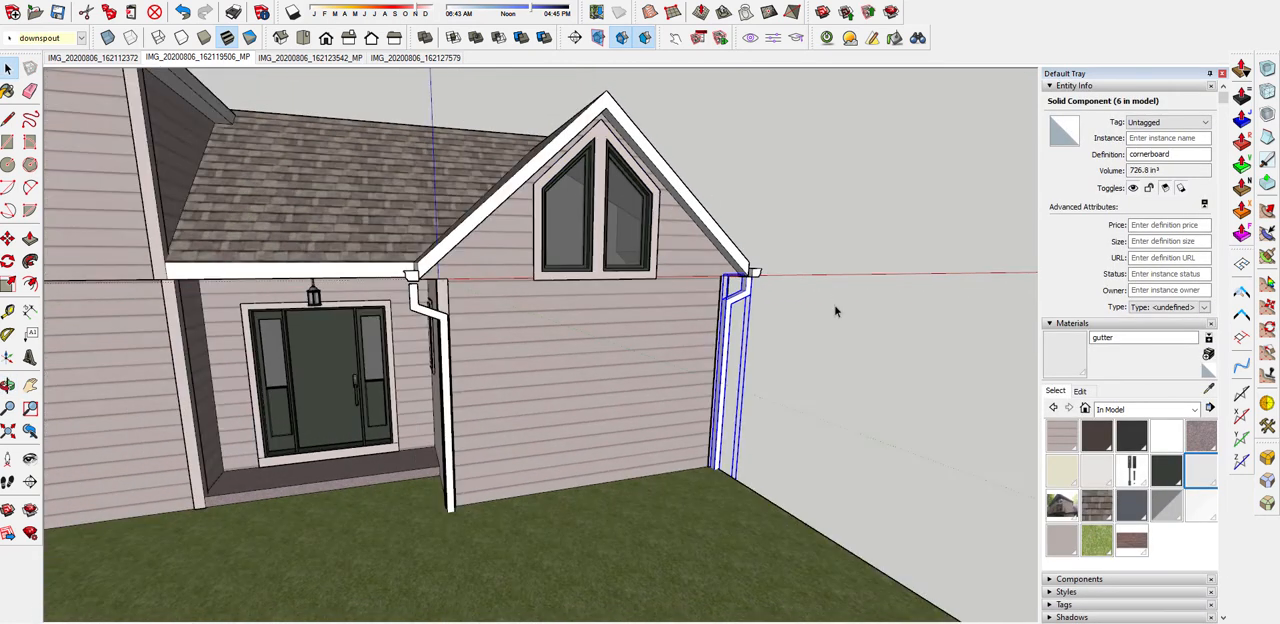
left_click(447, 307)
scroll(446, 305, "down", 3)
scroll(360, 308, "up", 5)
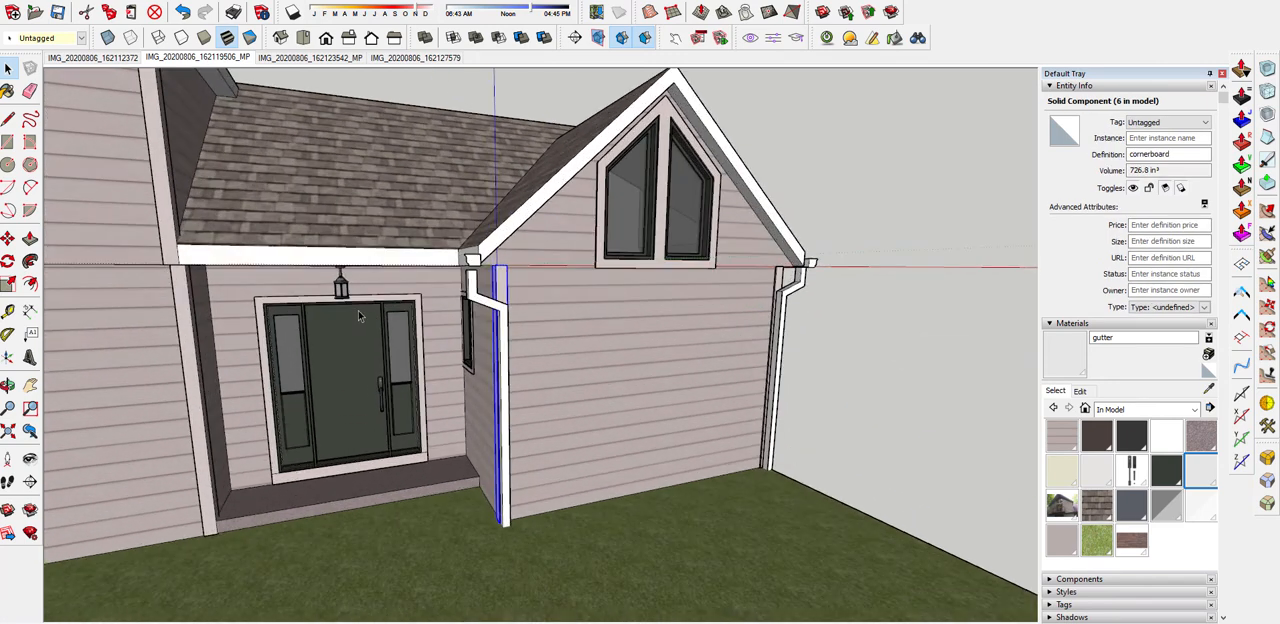
scroll(377, 357, "down", 2)
scroll(416, 308, "up", 2)
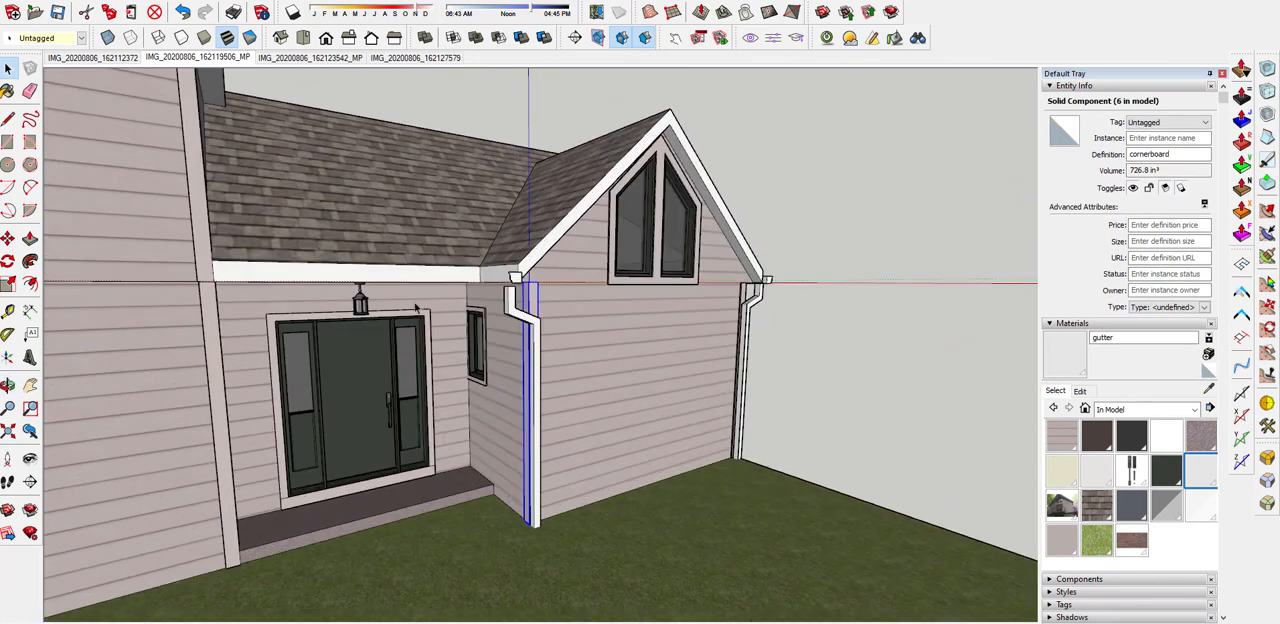
scroll(361, 309, "up", 4)
left_click(366, 313)
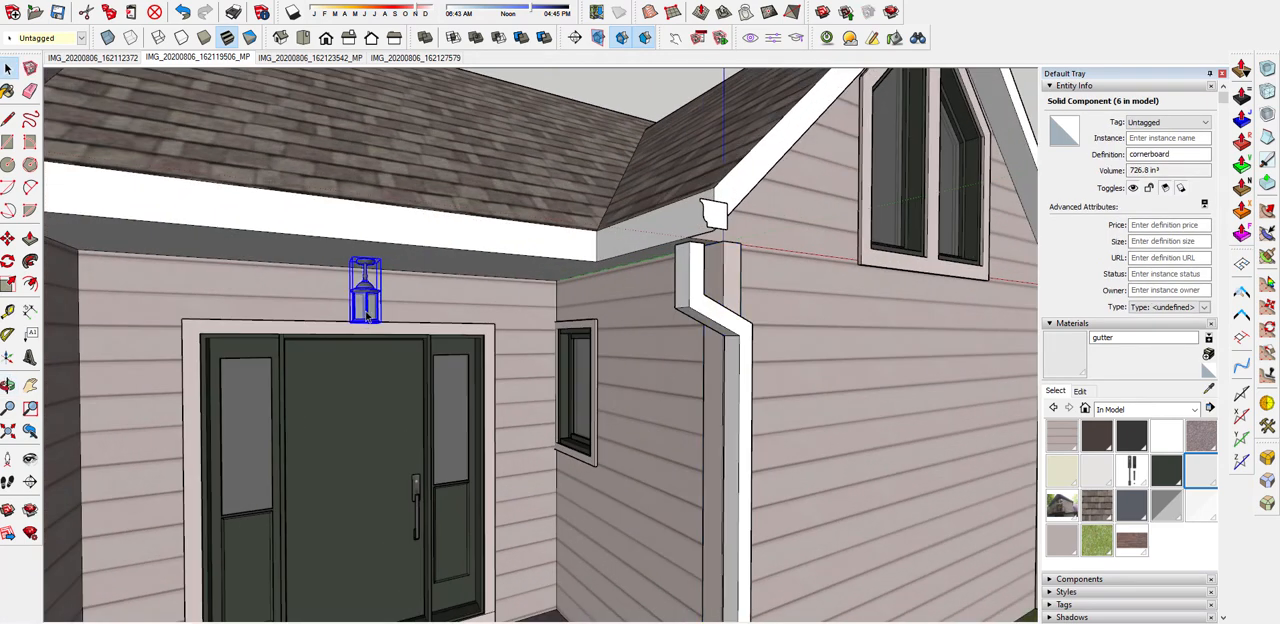
scroll(440, 335, "down", 7)
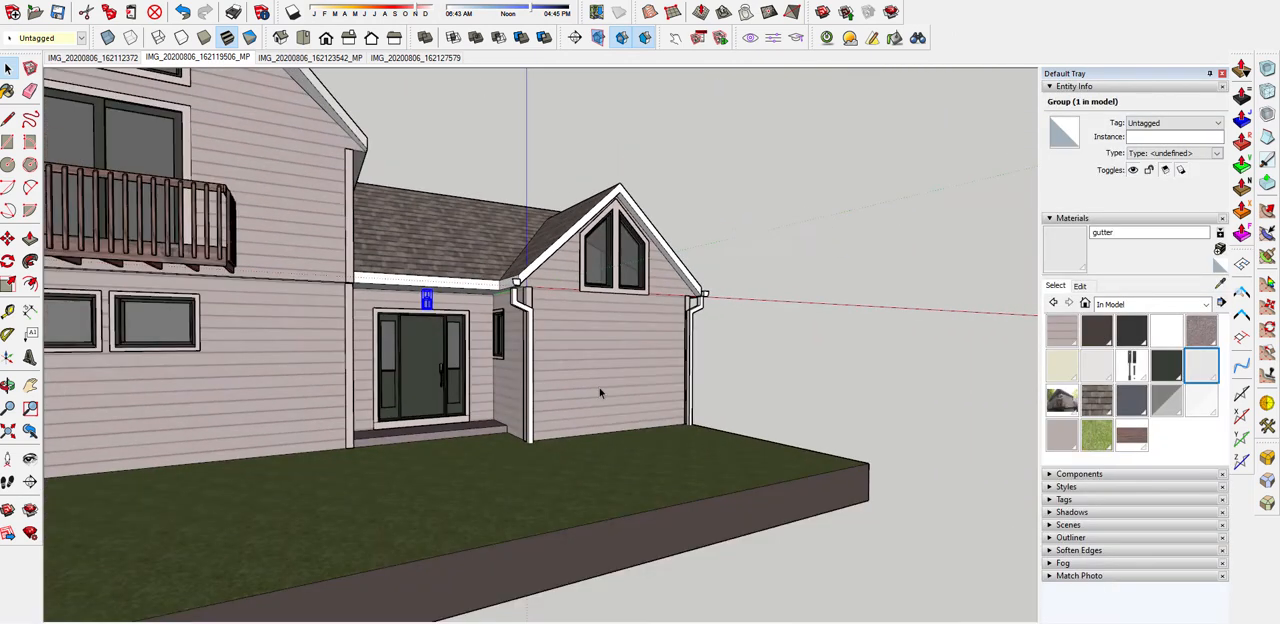
Paint the front face of the mounting block behind the balcony wall light with the trim material sampled from the door casing
middle_click_drag(360, 371, 250, 335)
scroll(265, 245, "up", 3)
scroll(307, 222, "up", 2)
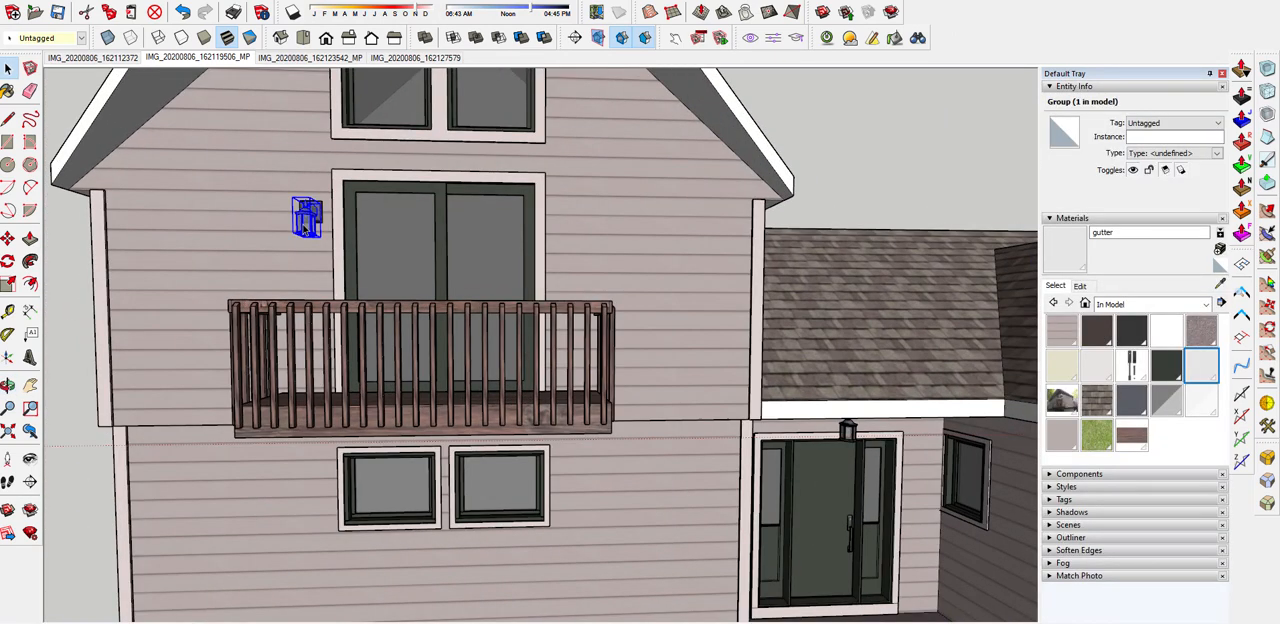
middle_click_drag(300, 220, 120, 323)
scroll(355, 242, "up", 7)
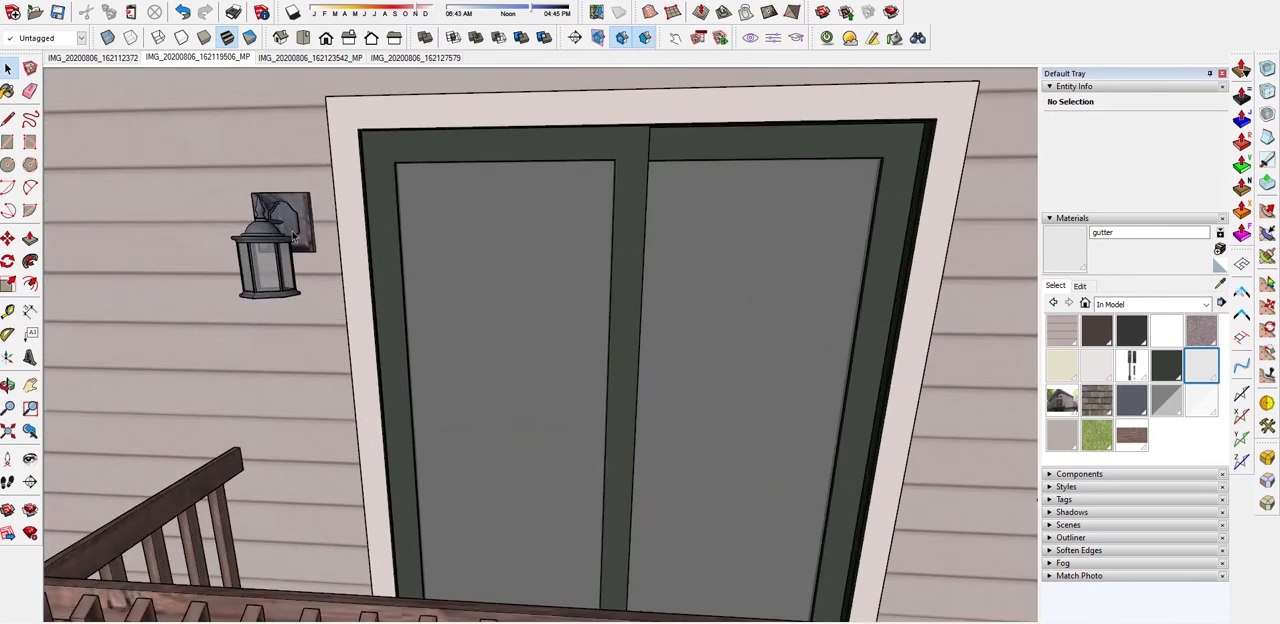
scroll(297, 232, "down", 3)
middle_click_drag(355, 238, 280, 245)
key("space")
left_click(280, 245)
key("b")
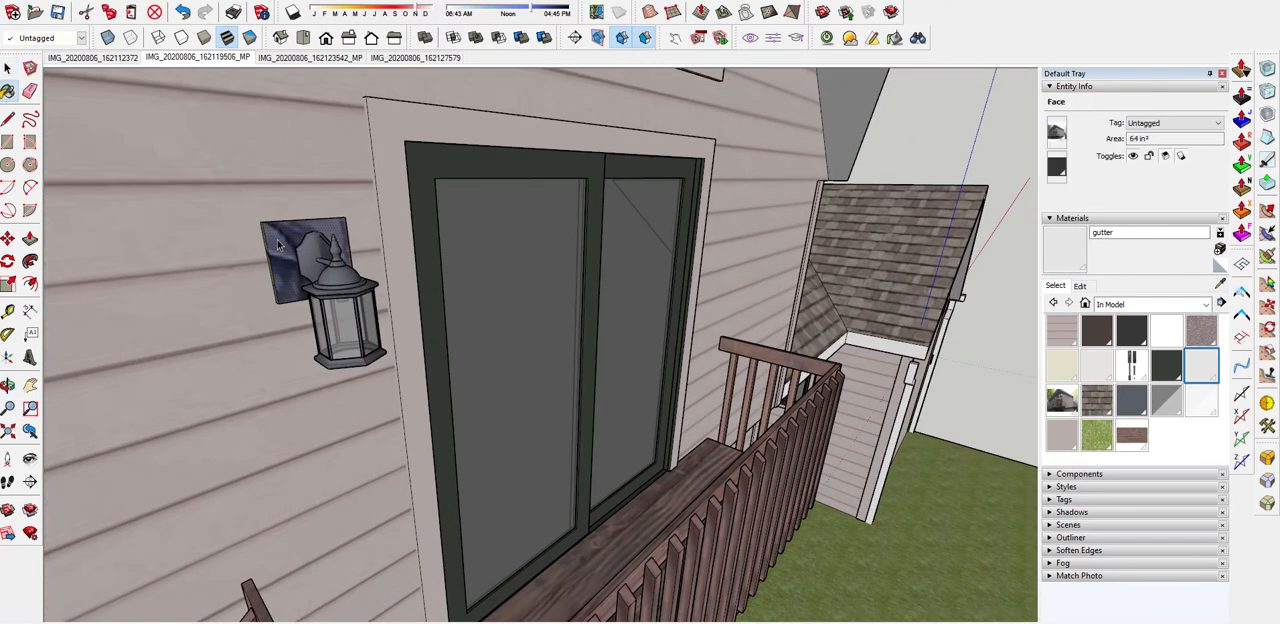
left_click(405, 200, "alt")
scroll(305, 235, "up", 1)
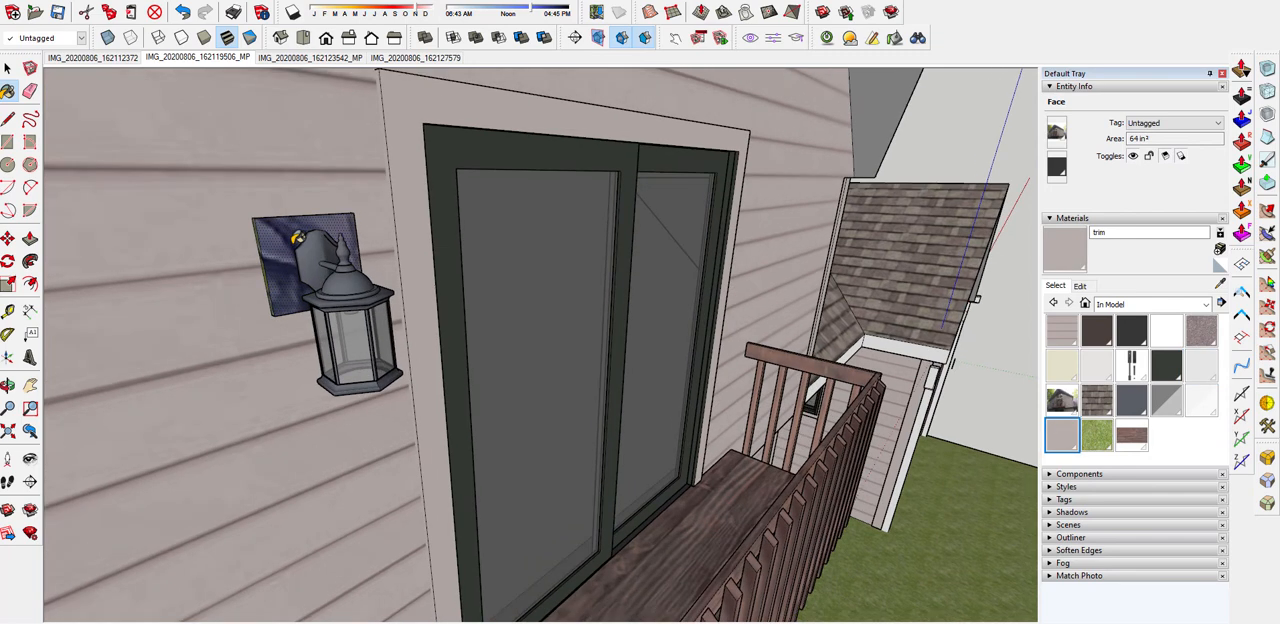
left_click(297, 237)
Paint the side faces of the wall light's mounting block with the trim material and leave the light's group
middle_click_drag(297, 237, 201, 305)
left_click(208, 300)
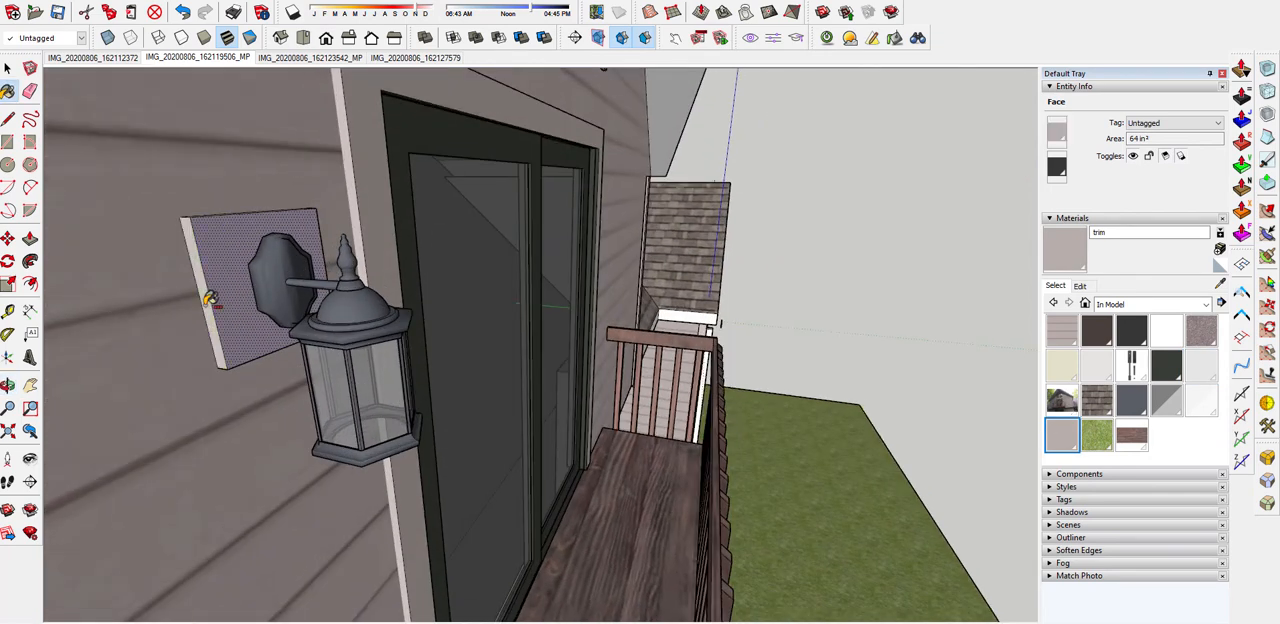
scroll(220, 304, "down", 2)
mouse_move(285, 306)
middle_mouse_down()
mouse_move(200, 230)
mouse_move(140, 137)
mouse_move(344, 184)
middle_mouse_up()
scroll(426, 205, "down", 3)
left_click(146, 322)
scroll(450, 560, "down", 3)
Examine the front facade, balcony, entrance porch and the small gable's eave and downspouts from several angles
middle_click_drag(458, 571, 467, 88)
middle_click_drag(437, 347, 382, 373)
scroll(382, 373, "down", 3)
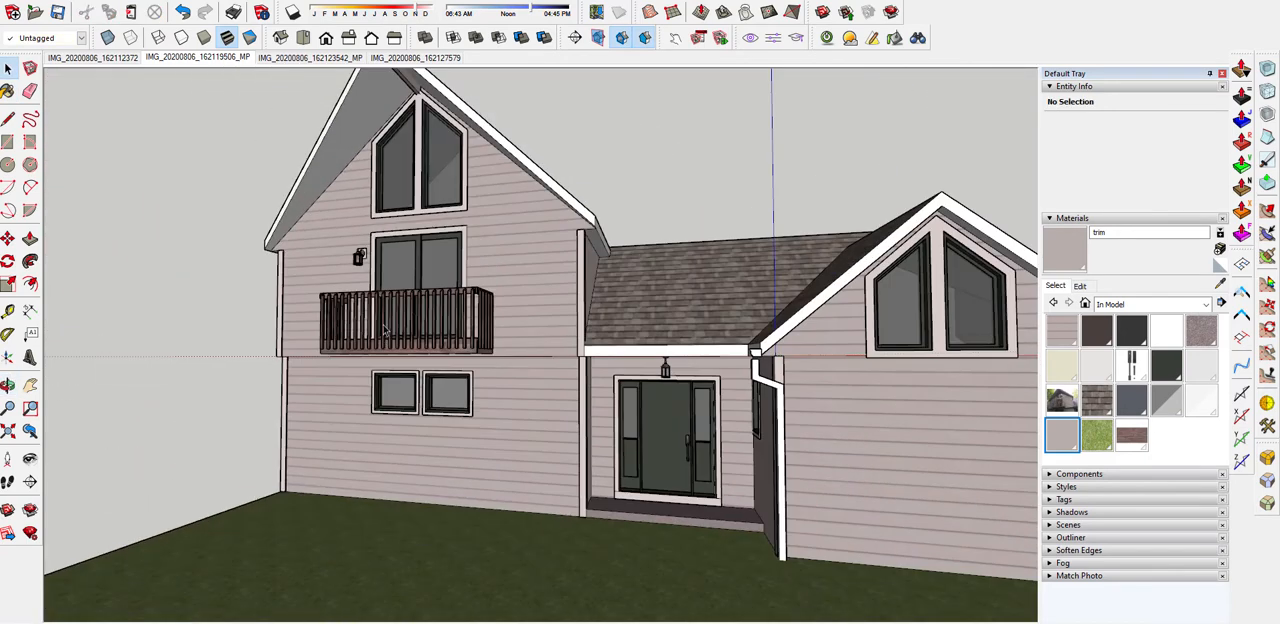
scroll(384, 325, "down", 2)
middle_click_drag(697, 453, 666, 549)
scroll(663, 470, "up", 3)
scroll(663, 468, "up", 1)
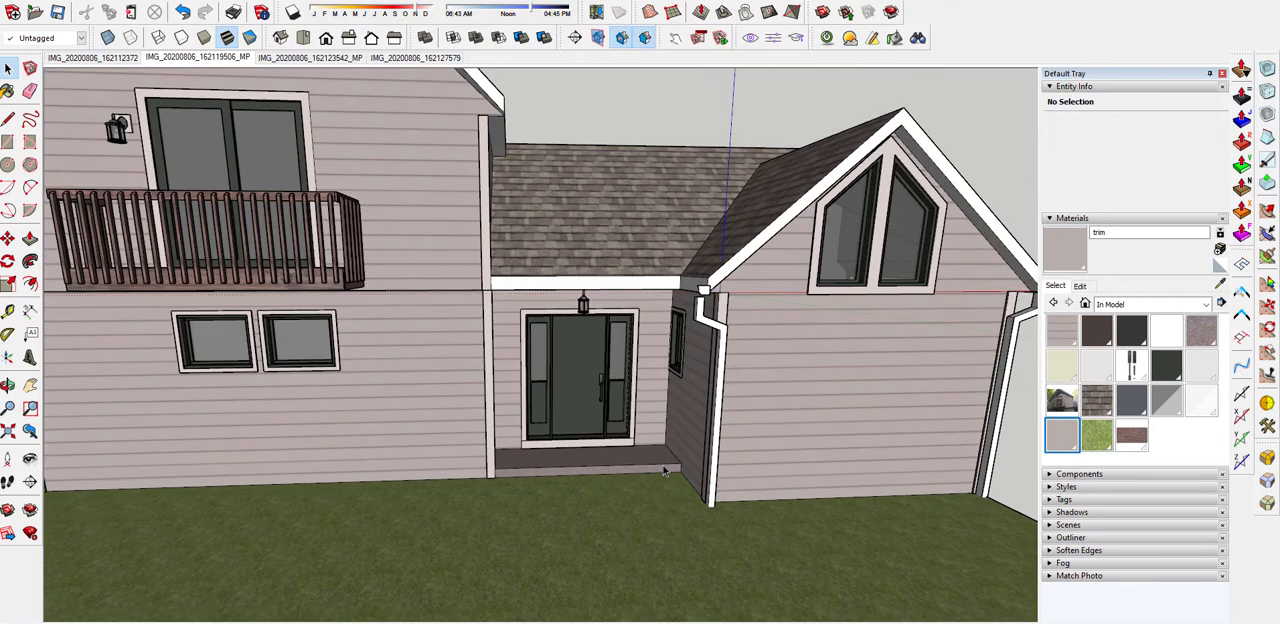
middle_click_drag(592, 422, 726, 508)
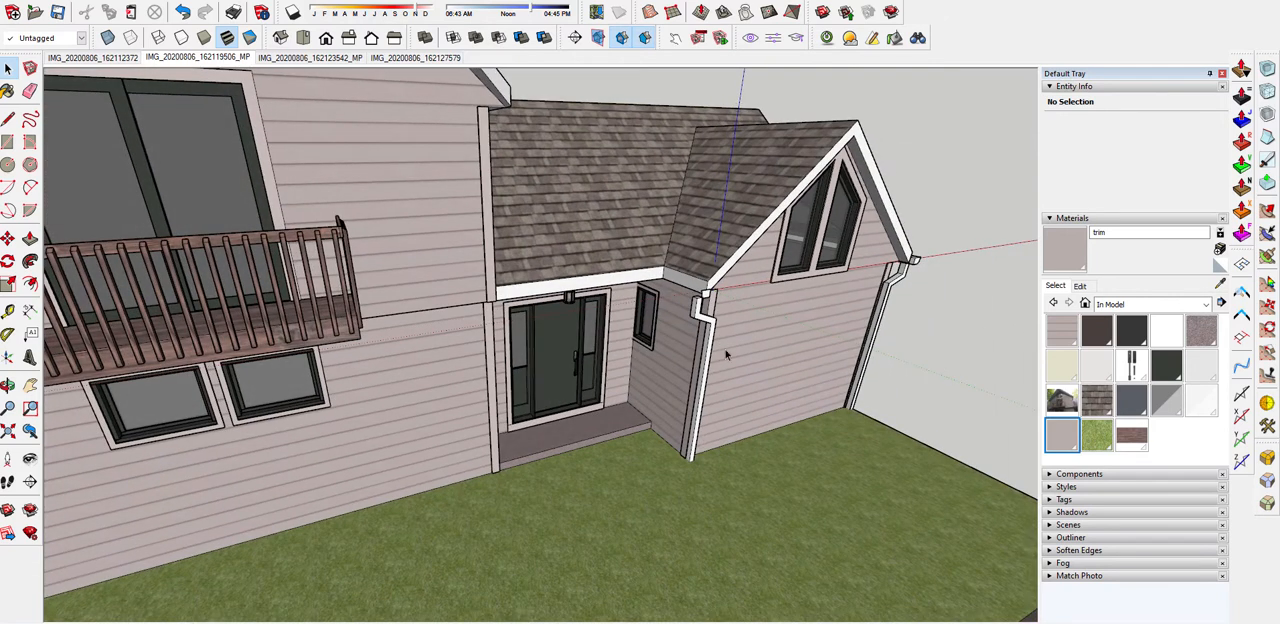
scroll(323, 233, "down", 1)
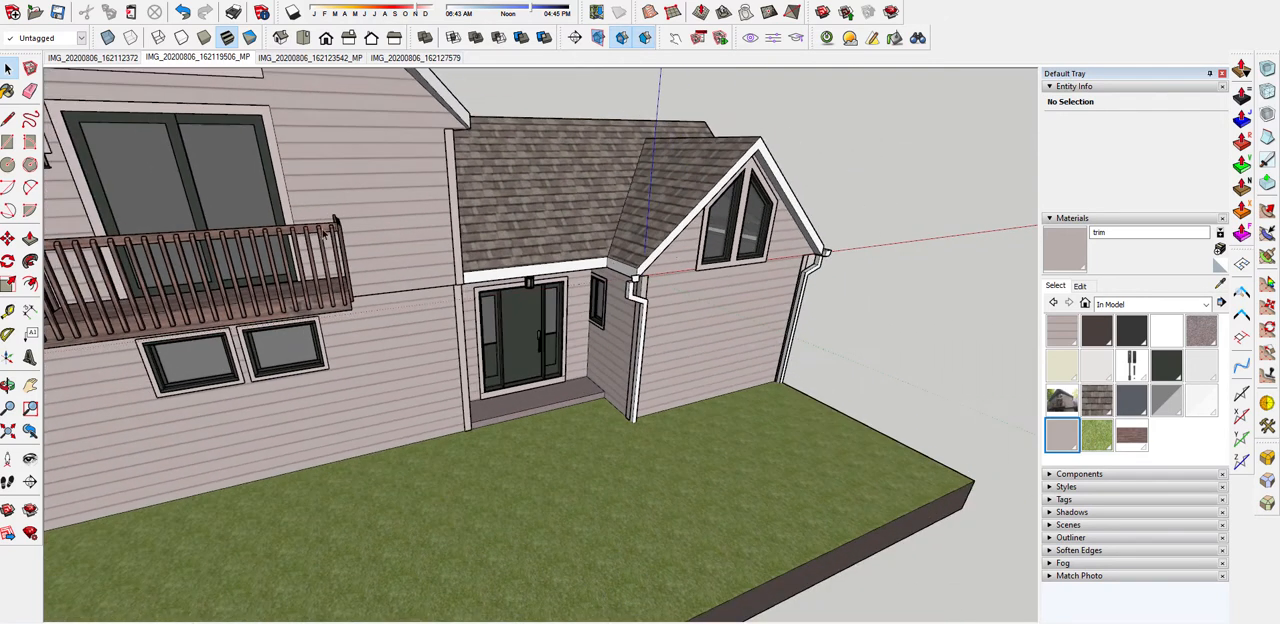
scroll(674, 253, "up", 5)
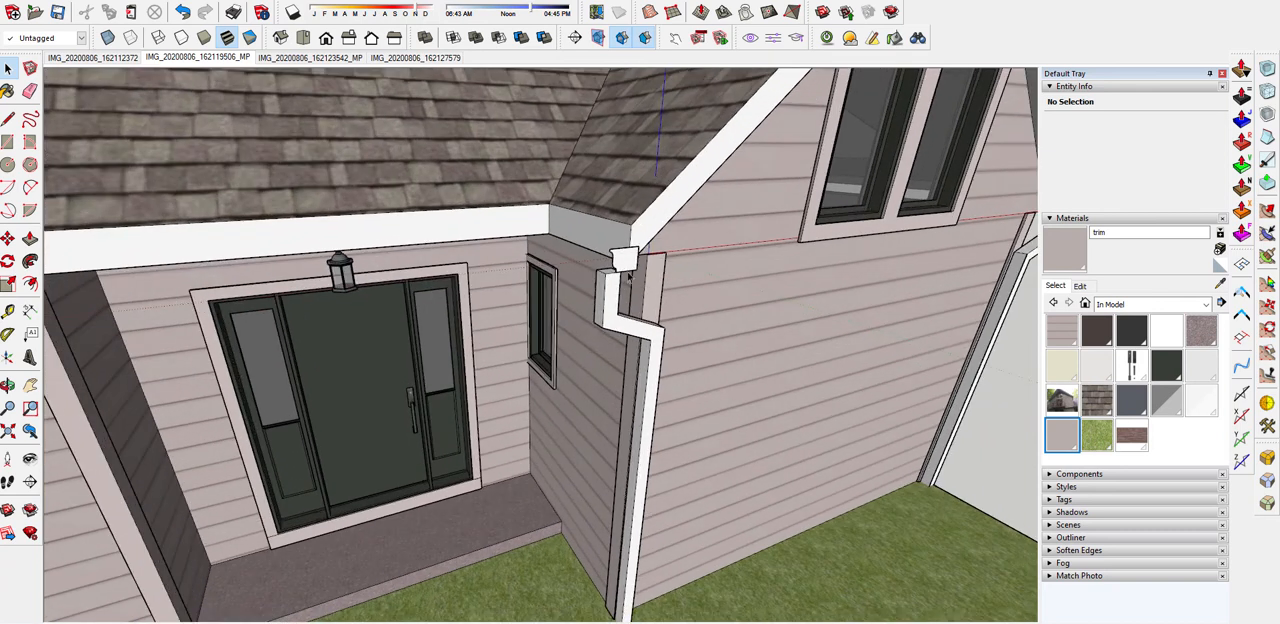
middle_click_drag(652, 266, 645, 320)
scroll(520, 240, "up", 2)
scroll(512, 240, "down", 2)
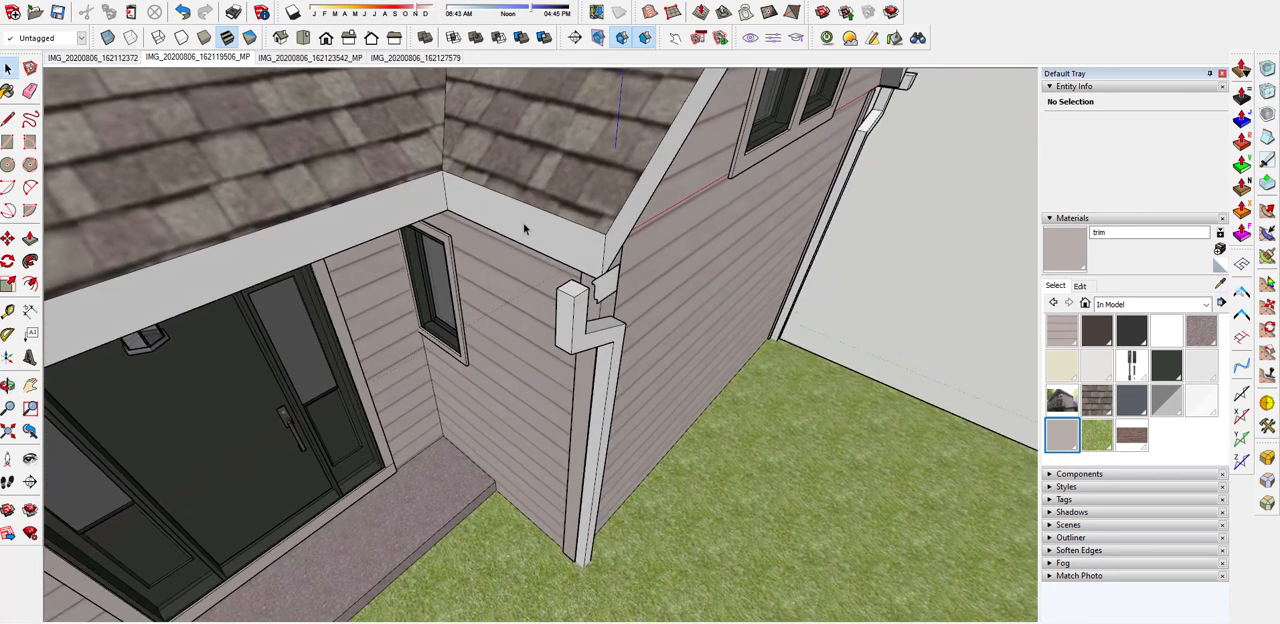
scroll(350, 168, "down", 2)
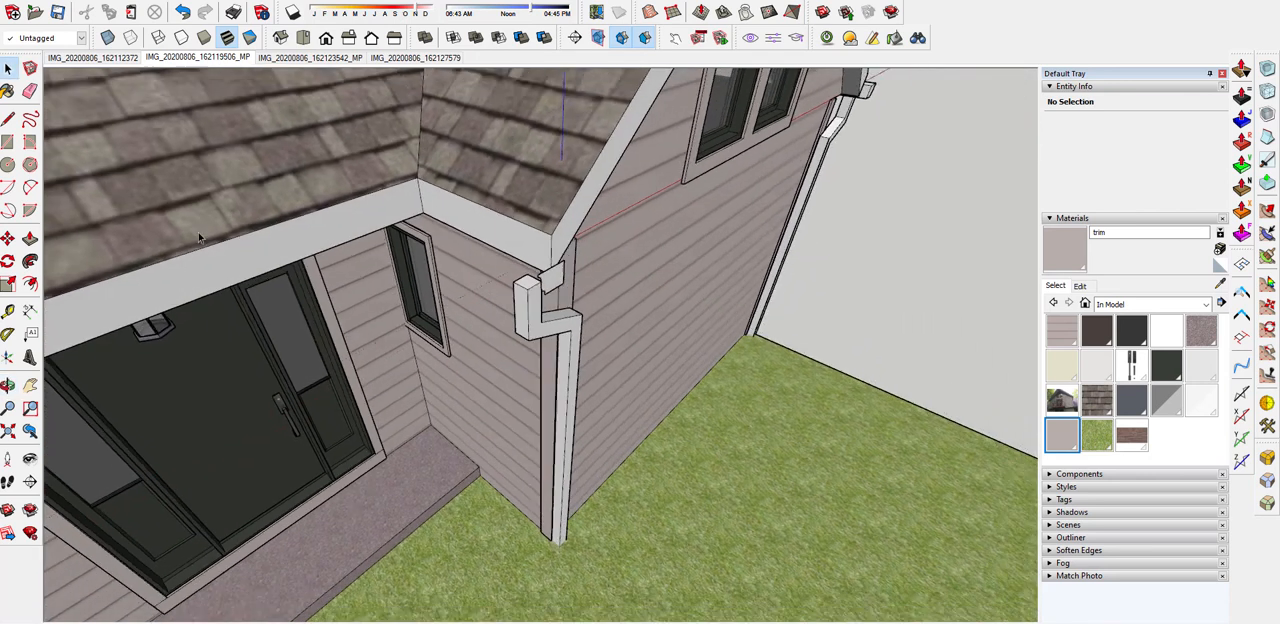
middle_click_drag(570, 208, 417, 182)
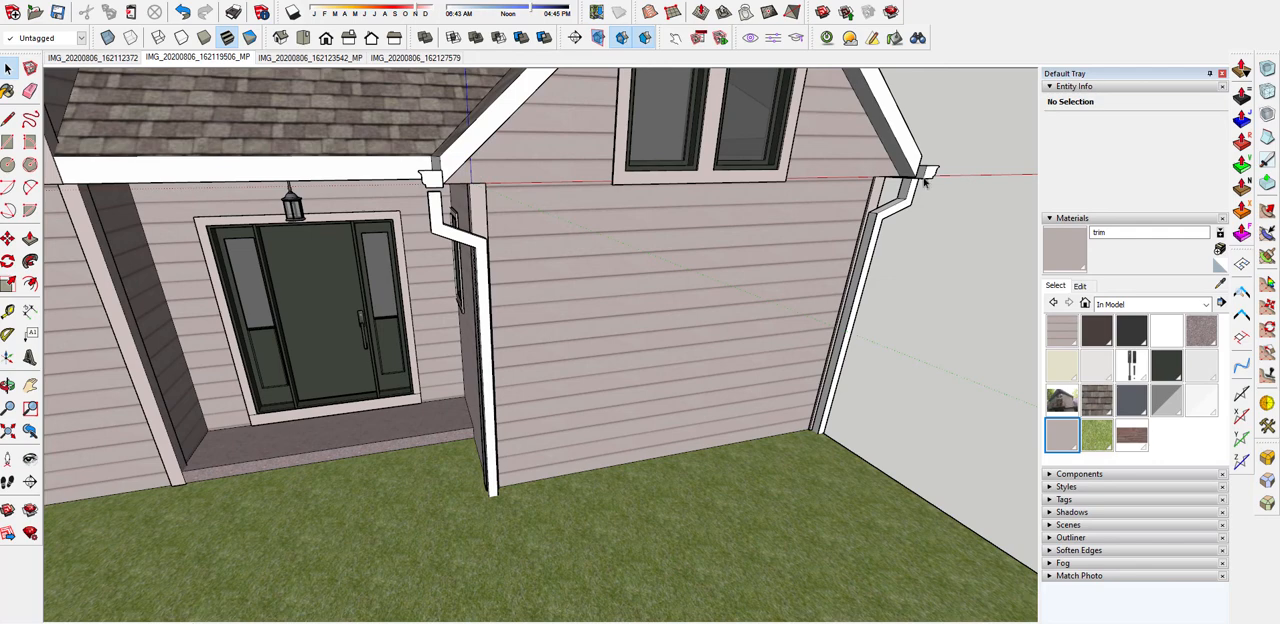
Study the gutter run and downspout connections at the small gable in the matched photo IMG_20200806_162119506_MP
left_click(211, 60)
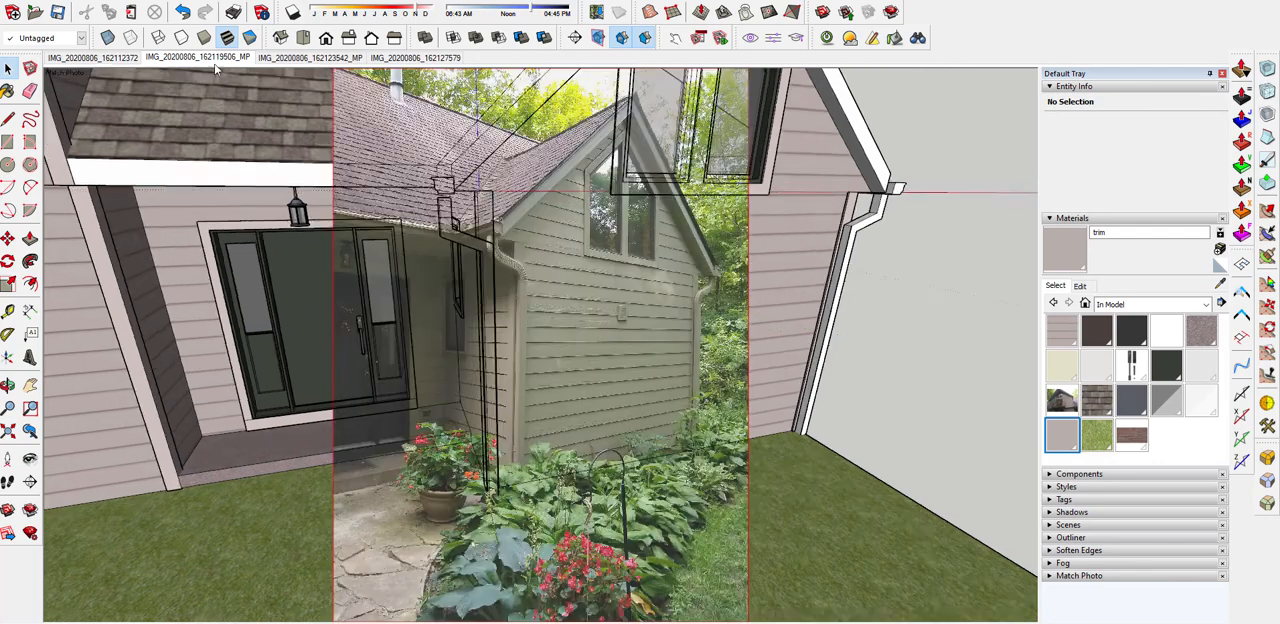
scroll(790, 356, "up", 5)
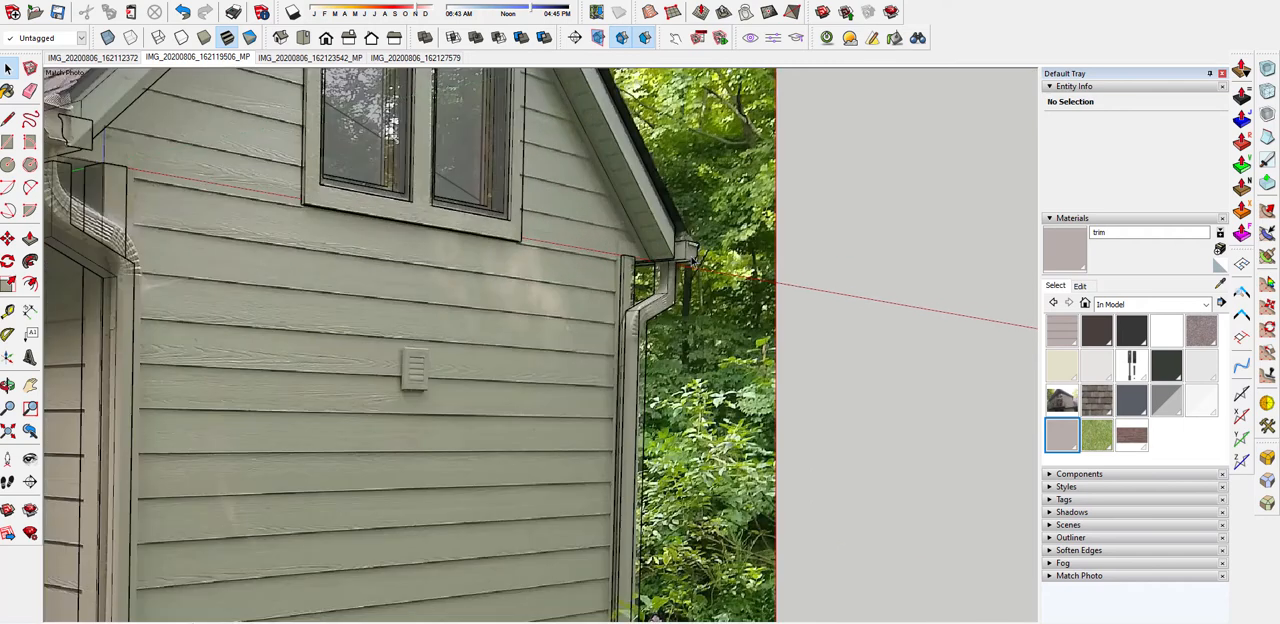
scroll(692, 260, "down", 6)
scroll(459, 225, "up", 5)
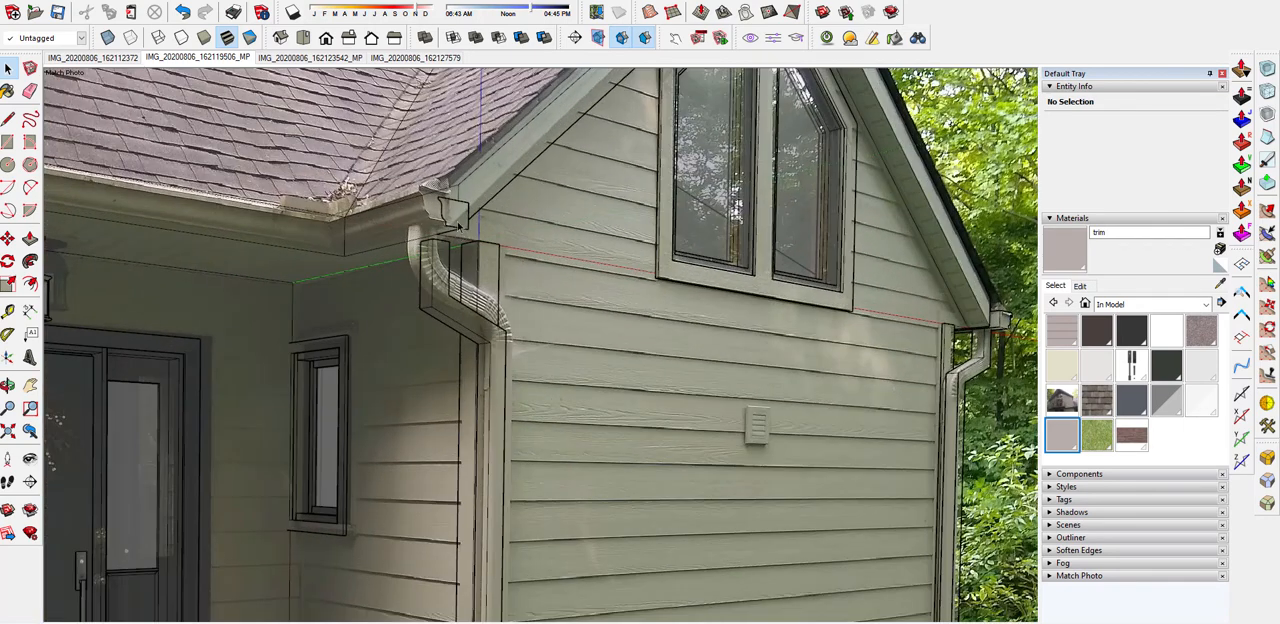
Create a component named "gutter set 2" from the entrance eave edge, the adjoining small-gable eave edge and the gutter profile face
middle_click_drag(460, 222, 427, 364)
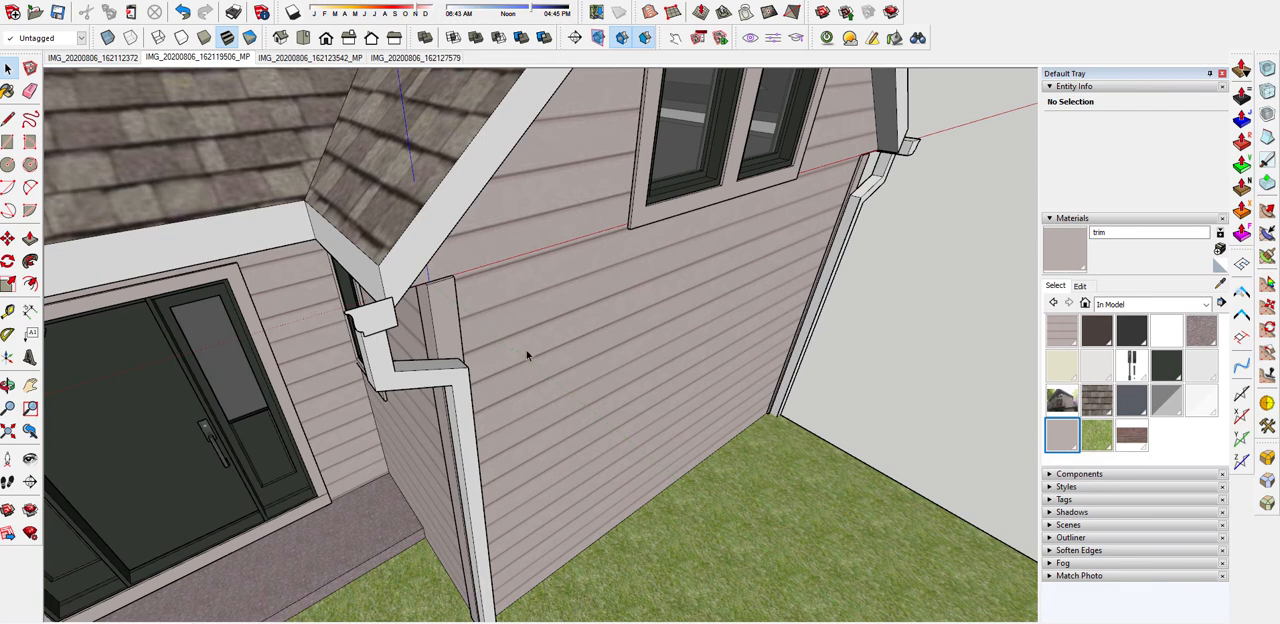
scroll(640, 425, "down", 6)
middle_click_drag(504, 394, 545, 375)
scroll(570, 350, "up", 5)
left_click(8, 119)
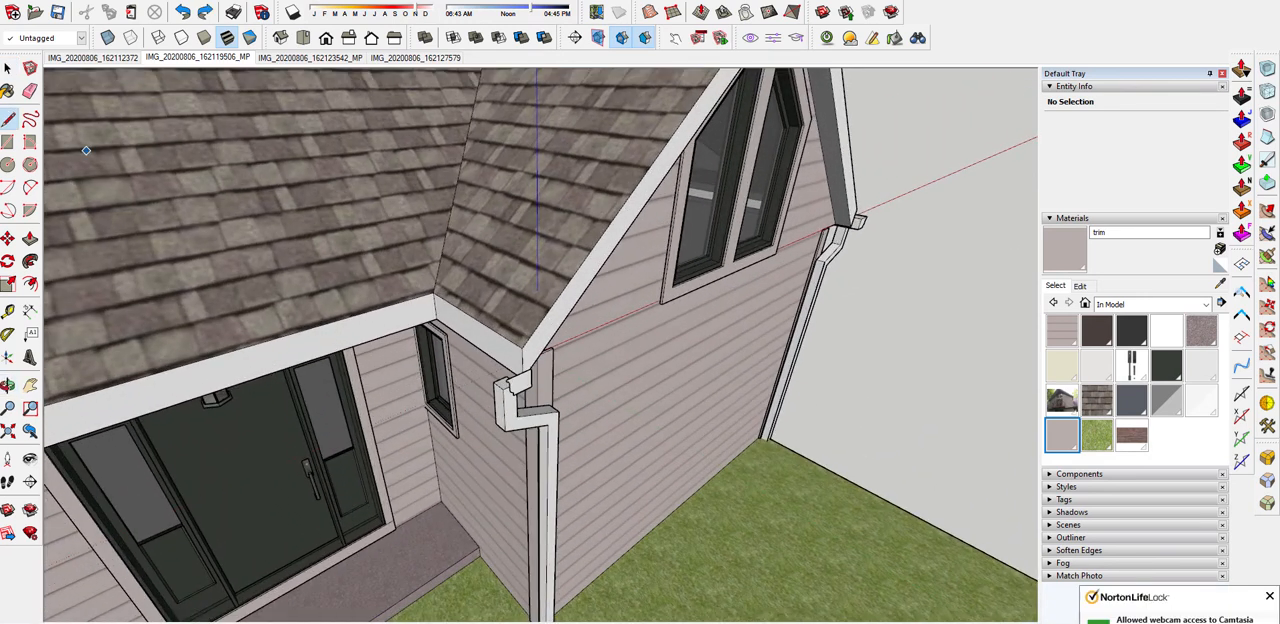
key("space")
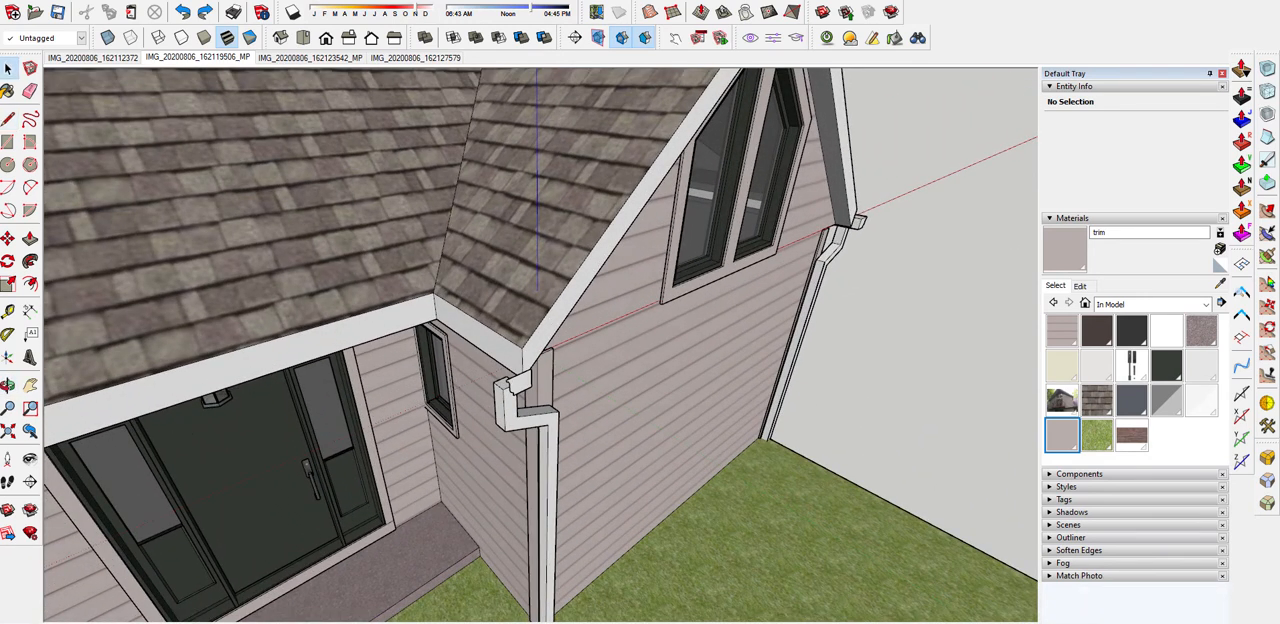
left_click(168, 372)
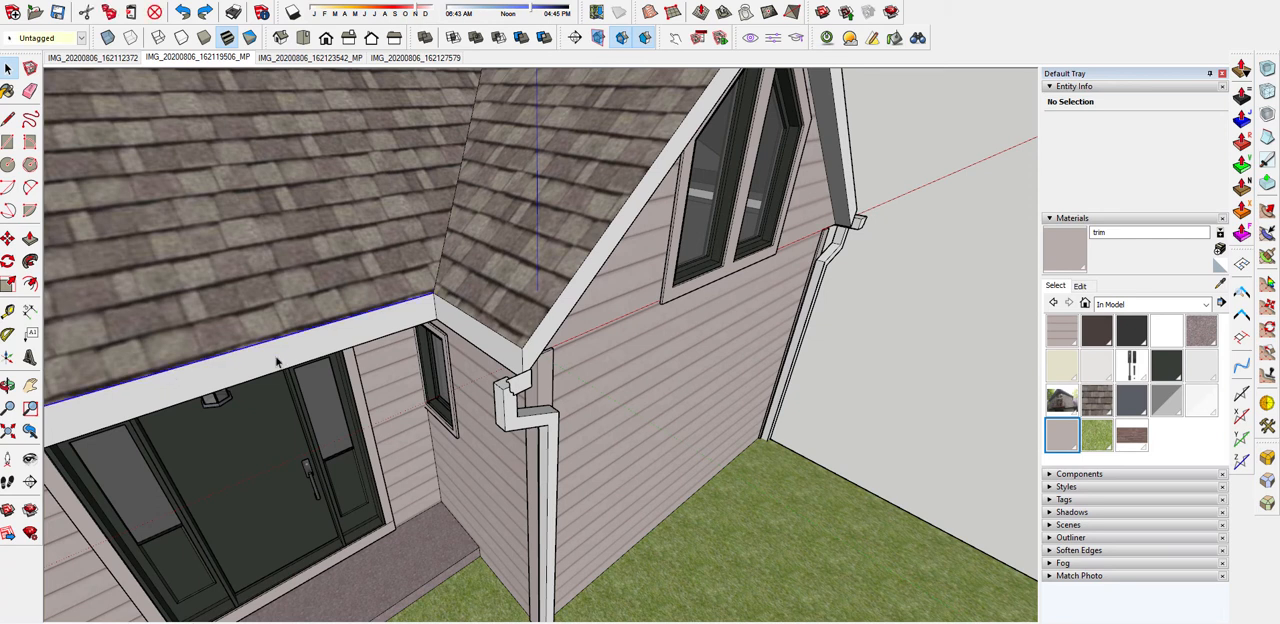
left_click(480, 324, "ctrl")
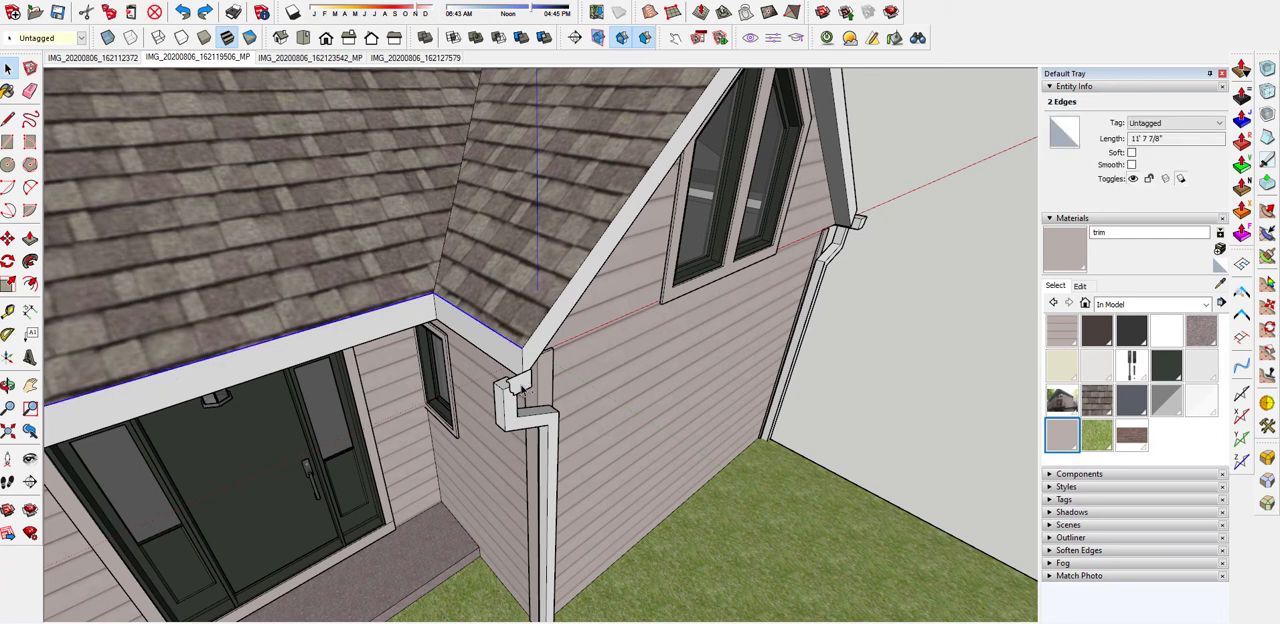
left_click(514, 387, "ctrl")
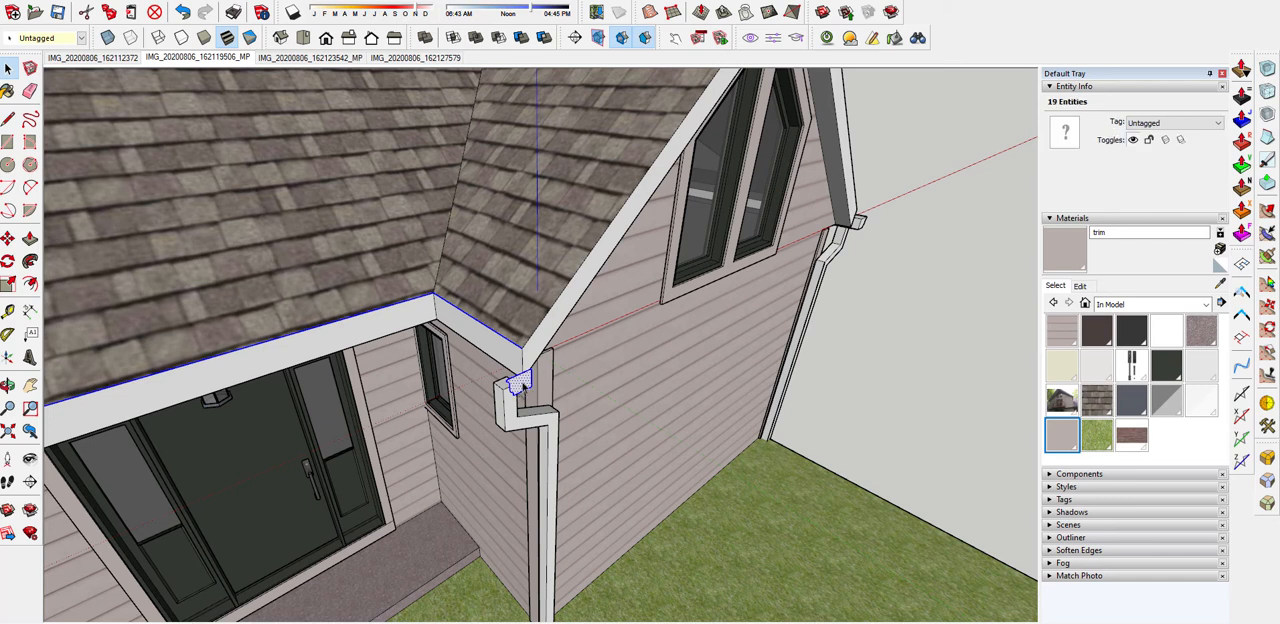
right_click(520, 380)
left_click(602, 485)
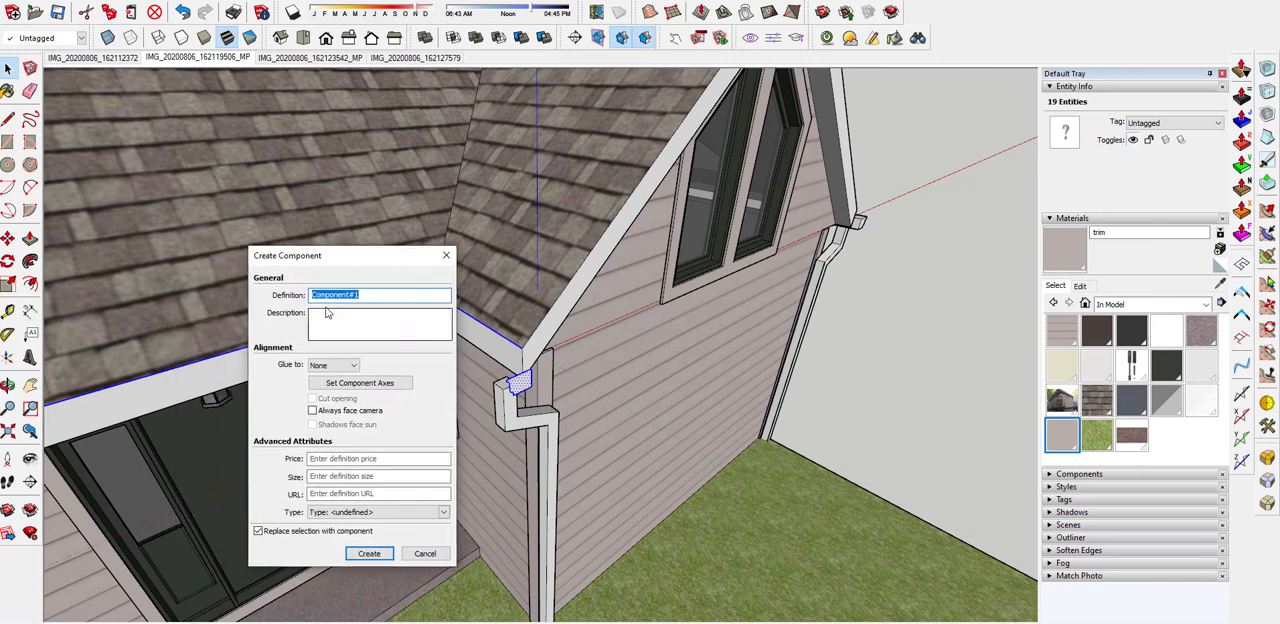
type("gutter set 2")
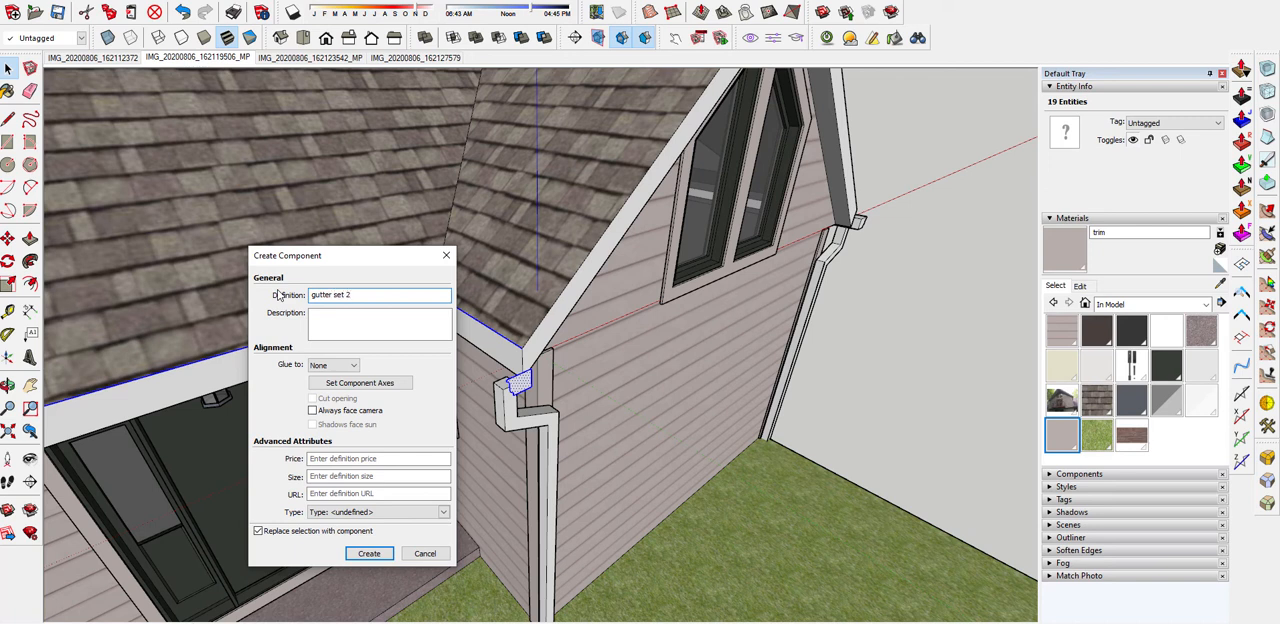
key("Return")
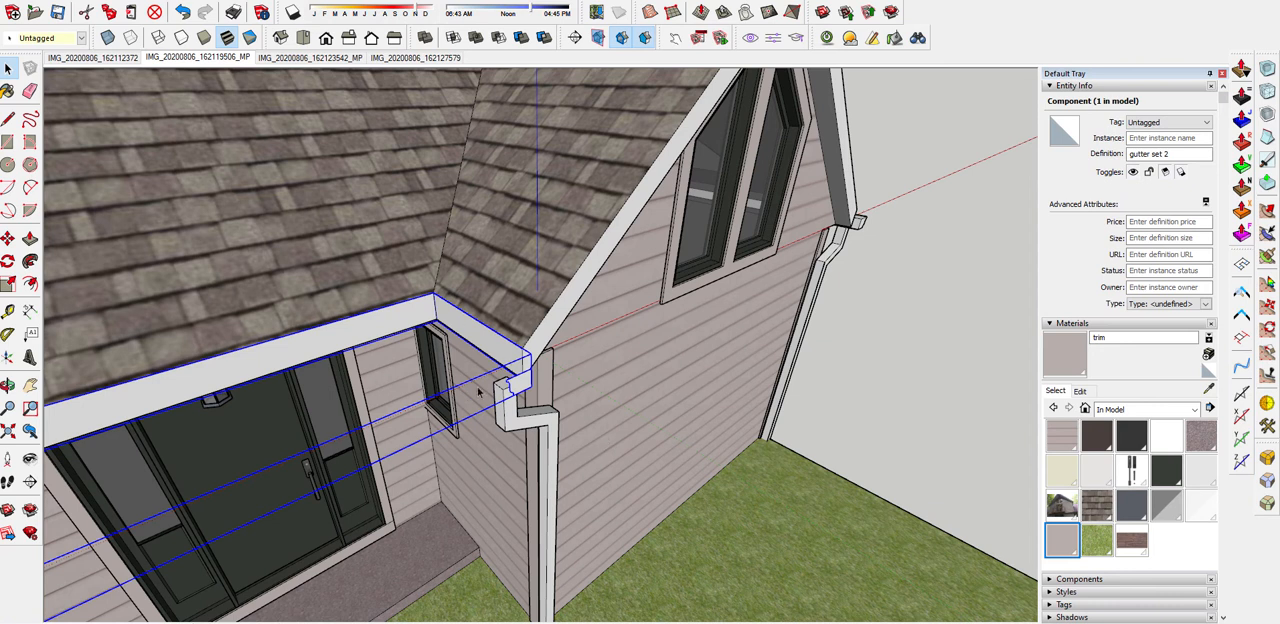
Inside the component, sweep the gutter profile along both eave edges with Follow Me and erase the leftover path edges
double_click(520, 388)
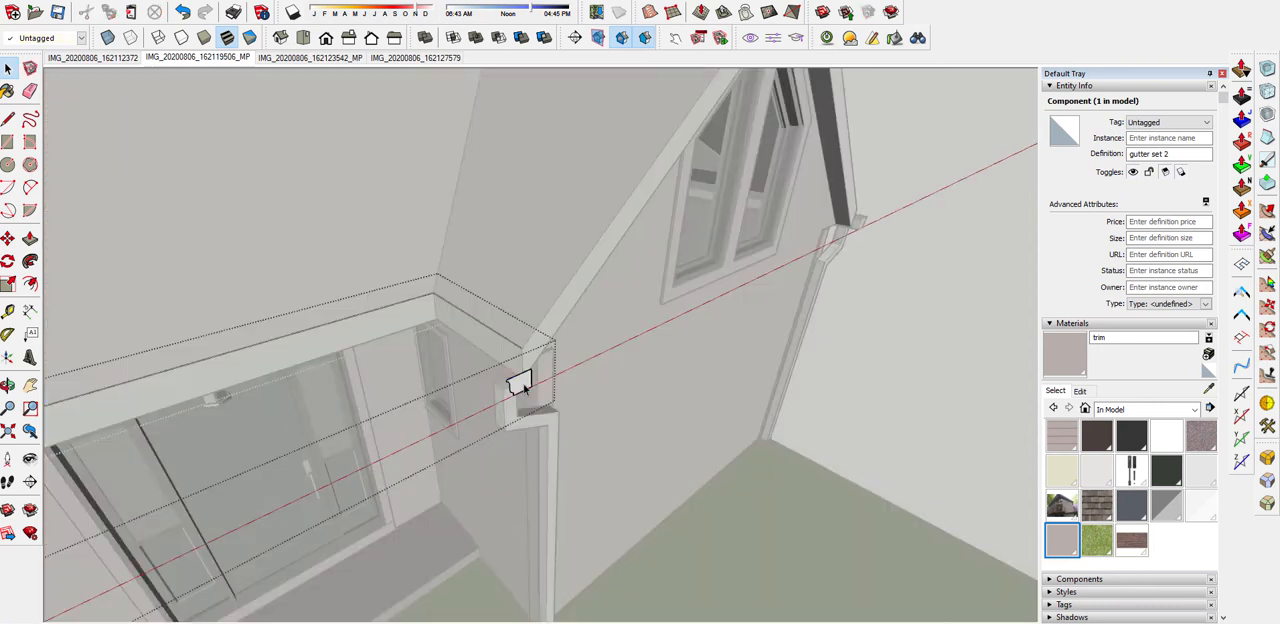
left_click(482, 326)
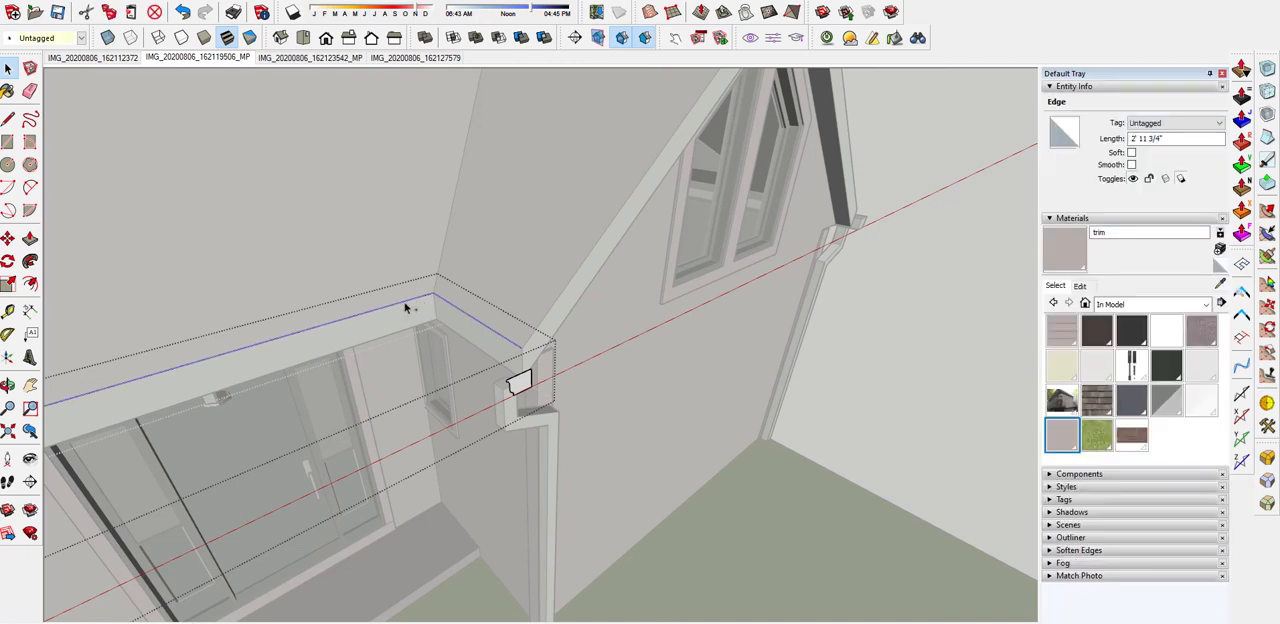
left_click(376, 321, "shift")
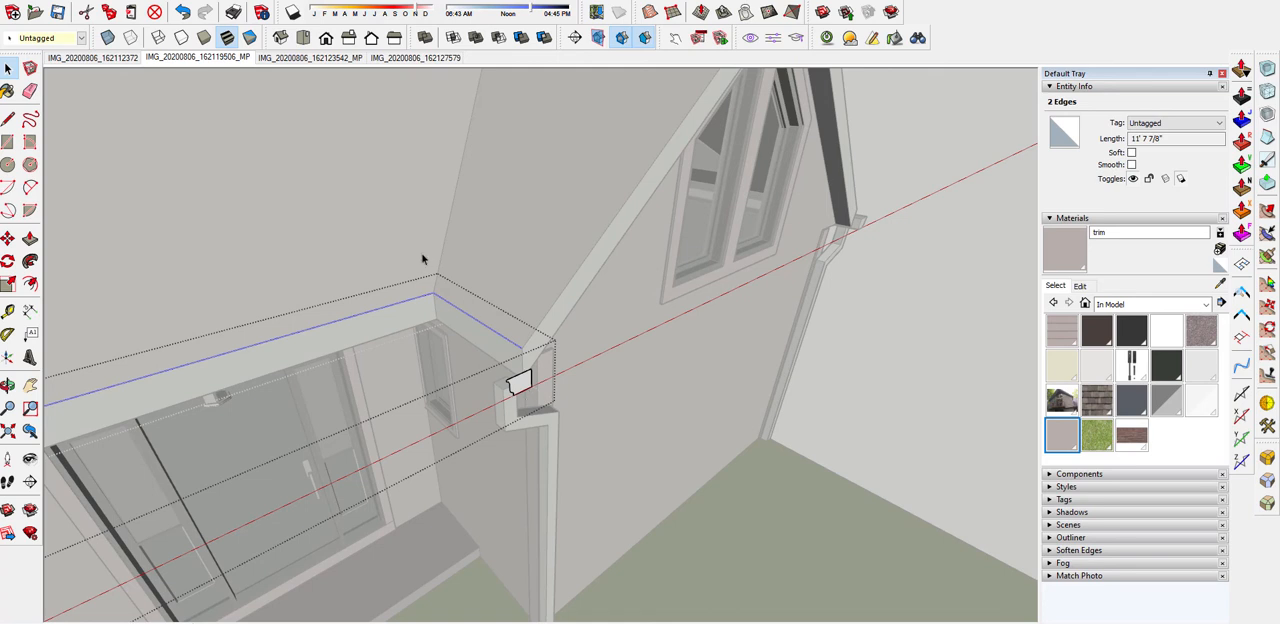
left_click(30, 263)
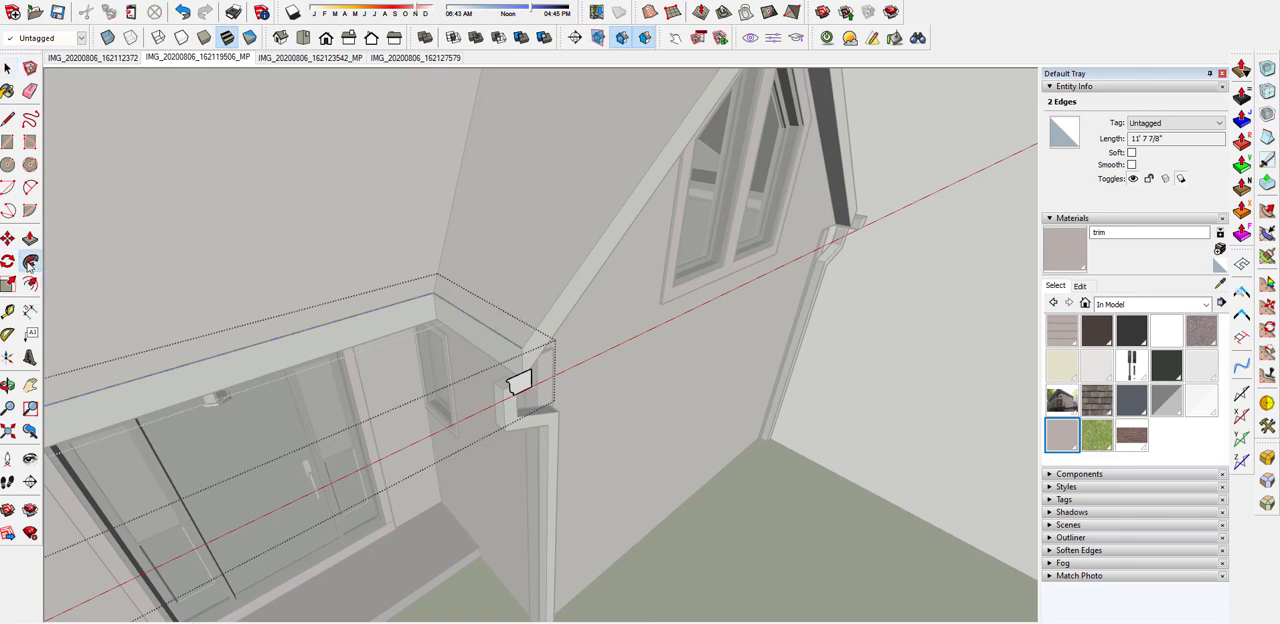
left_click(519, 385)
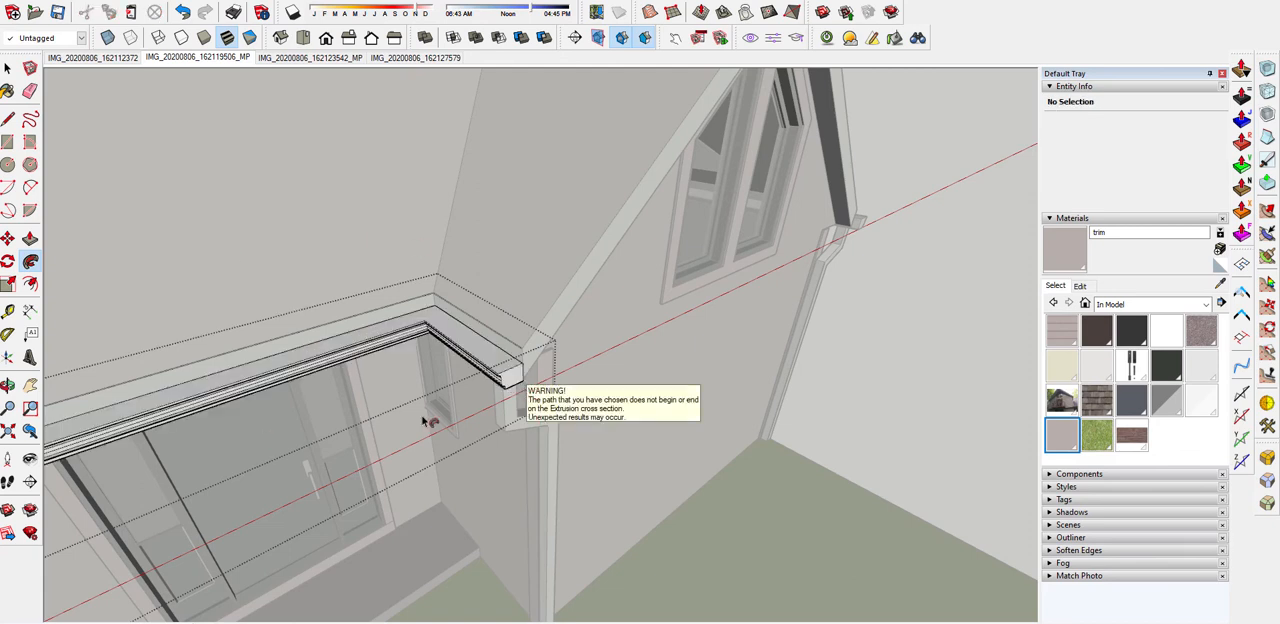
middle_click_drag(531, 375, 481, 350)
scroll(481, 350, "up", 2)
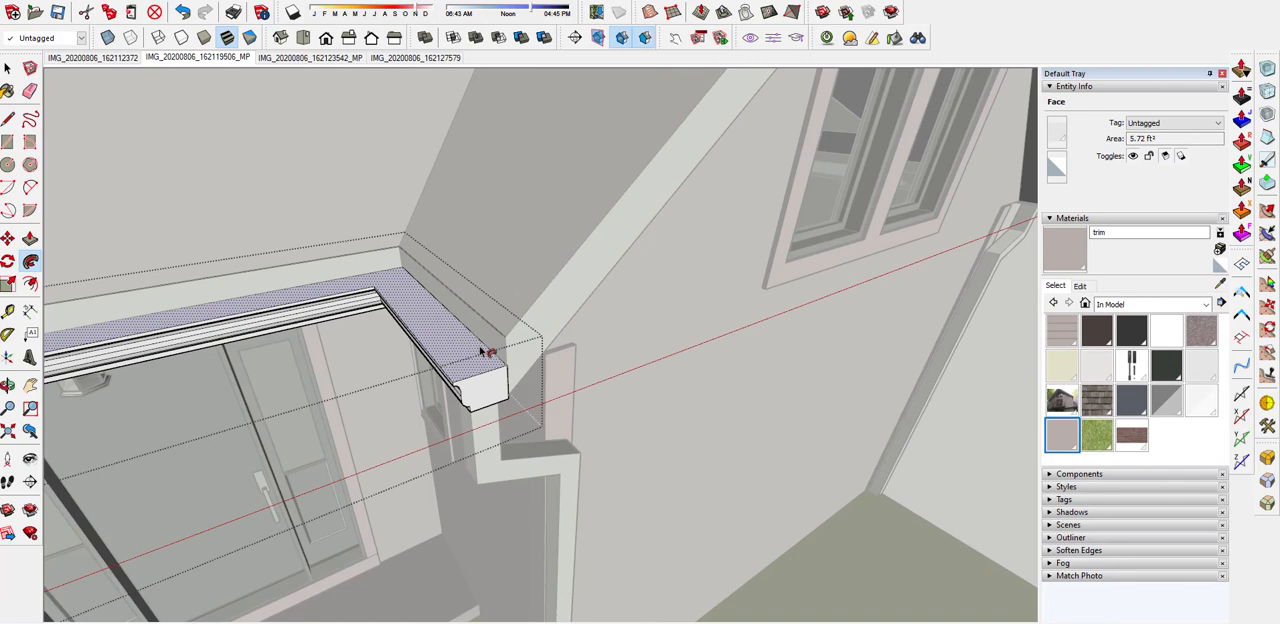
key("Escape")
key("e")
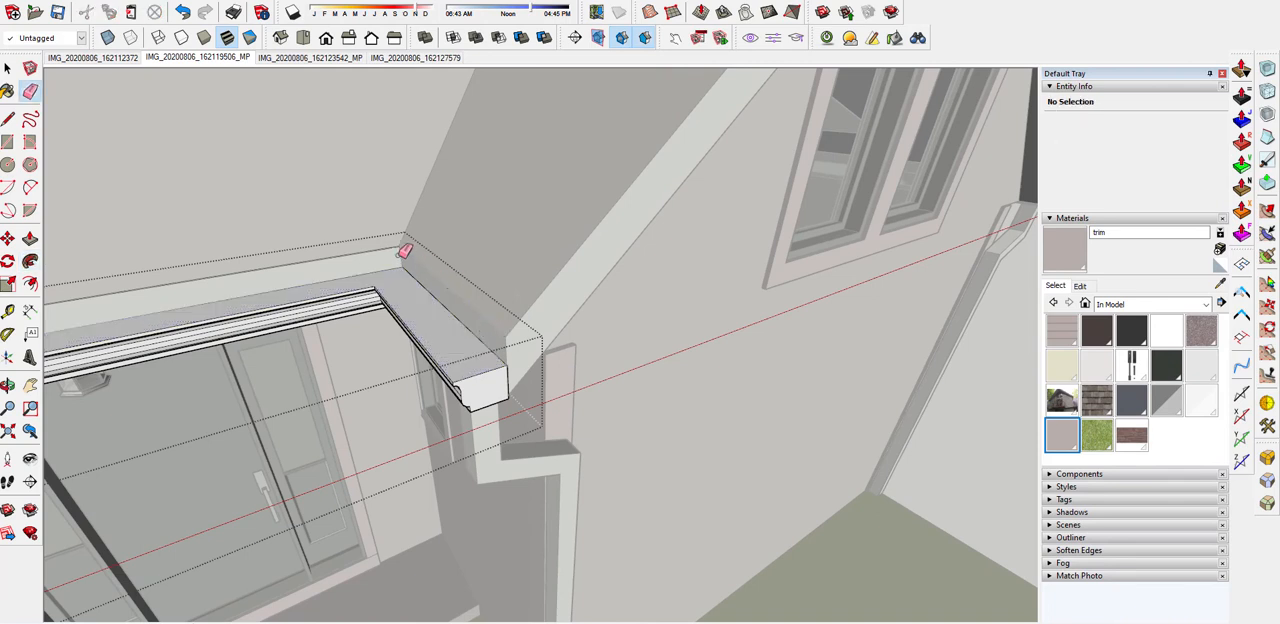
mouse_move(394, 246)
middle_mouse_down()
mouse_move(640, 272)
mouse_move(486, 283)
mouse_move(622, 358)
middle_mouse_up()
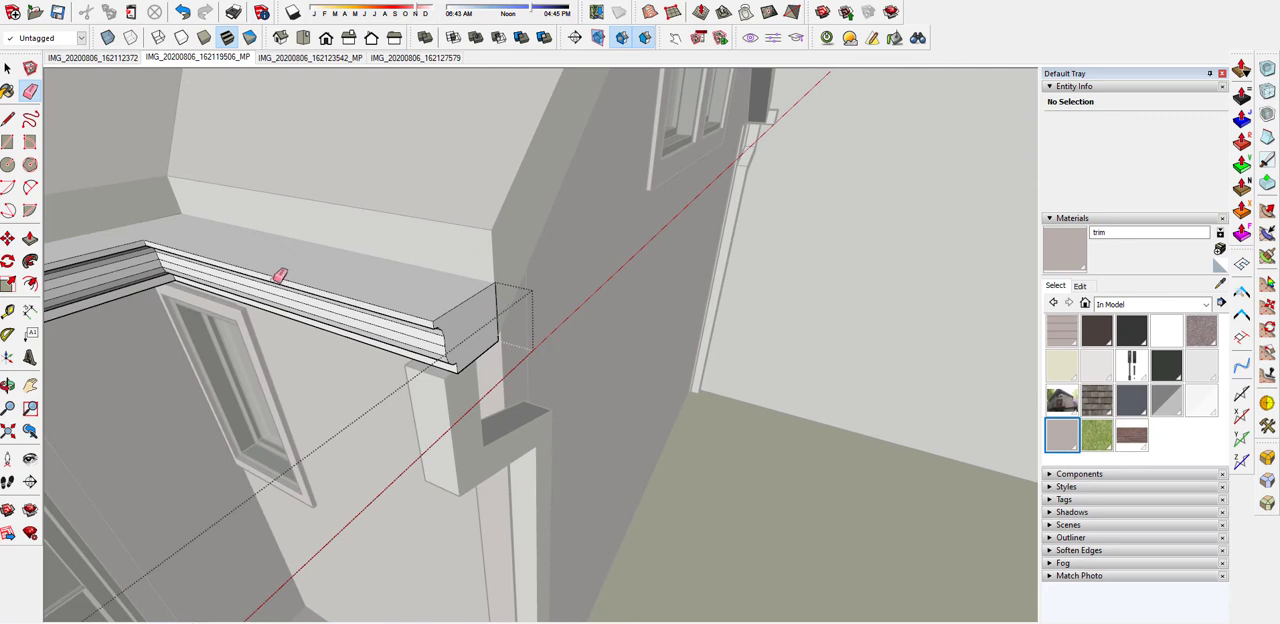
Push/Pull the gutter's end face at the small gable until it lines up with the end of the gutter on the gable's opposite side
key("p")
left_click(471, 320)
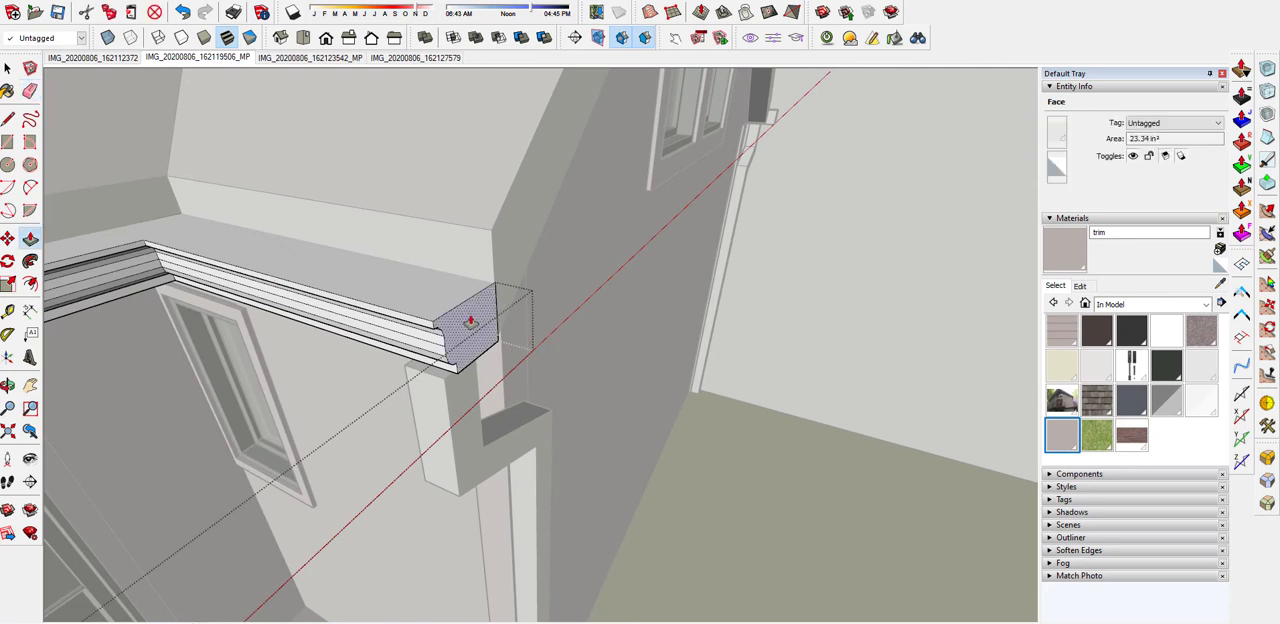
scroll(594, 323, "down", 3)
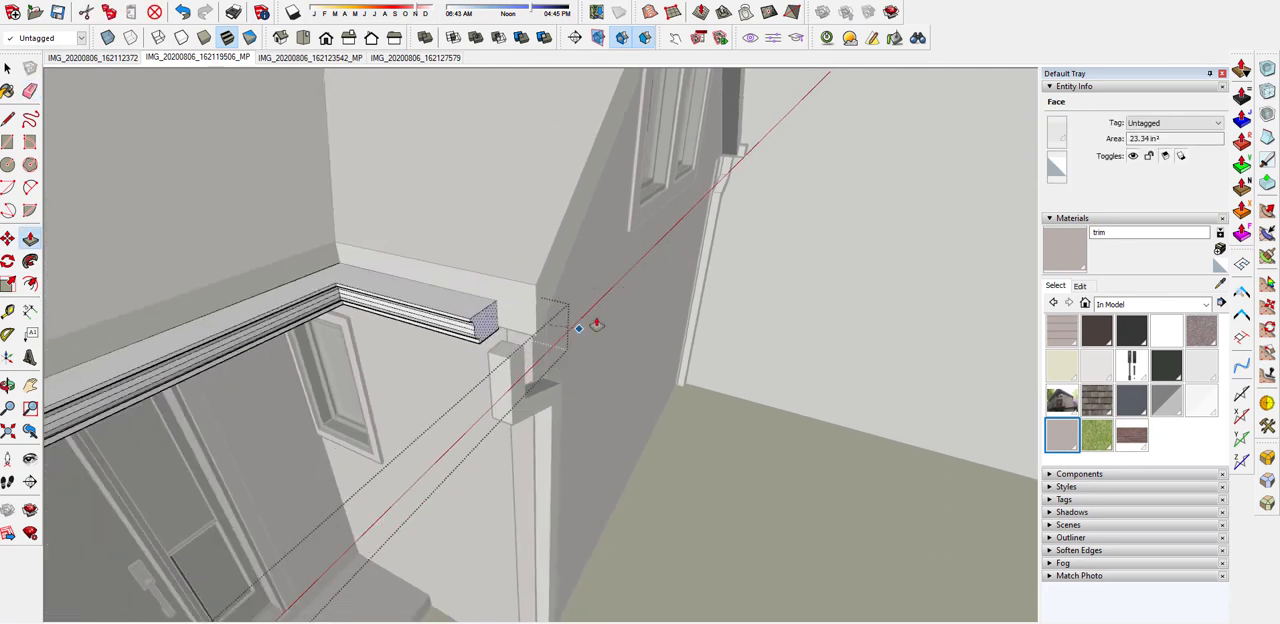
left_click(748, 158)
middle_click_drag(748, 158, 640, 222)
scroll(466, 283, "up", 4)
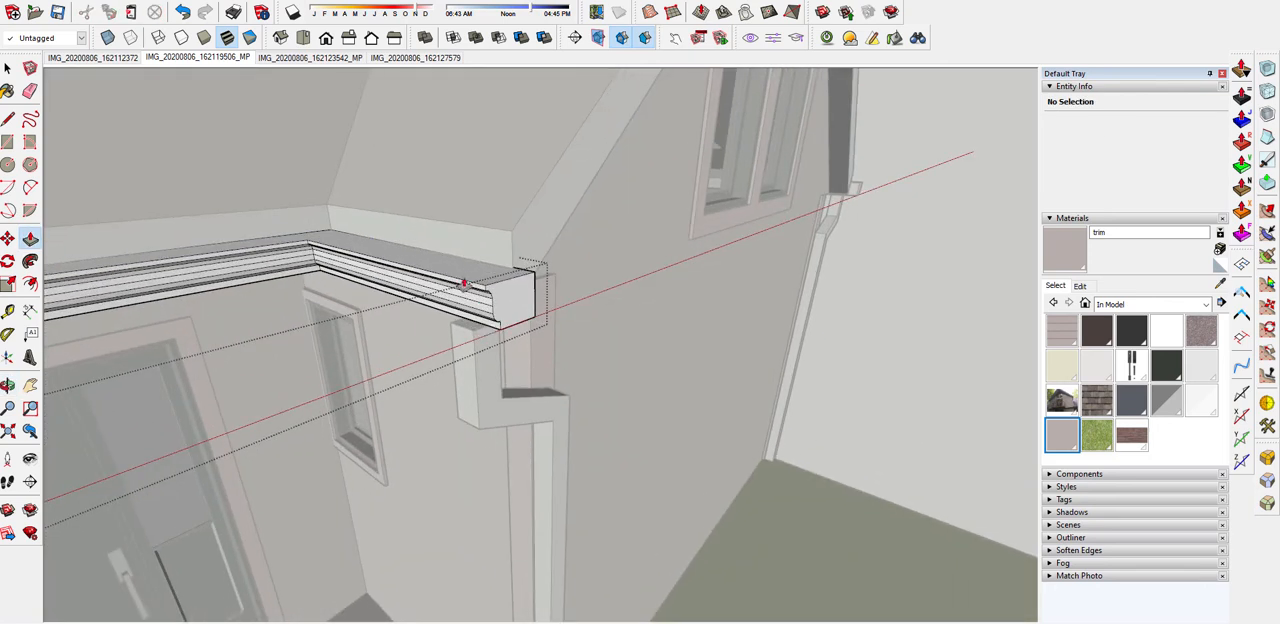
Smooth the edges across the curved front of the short gutter run beside the small gable
middle_click_drag(451, 323, 434, 184)
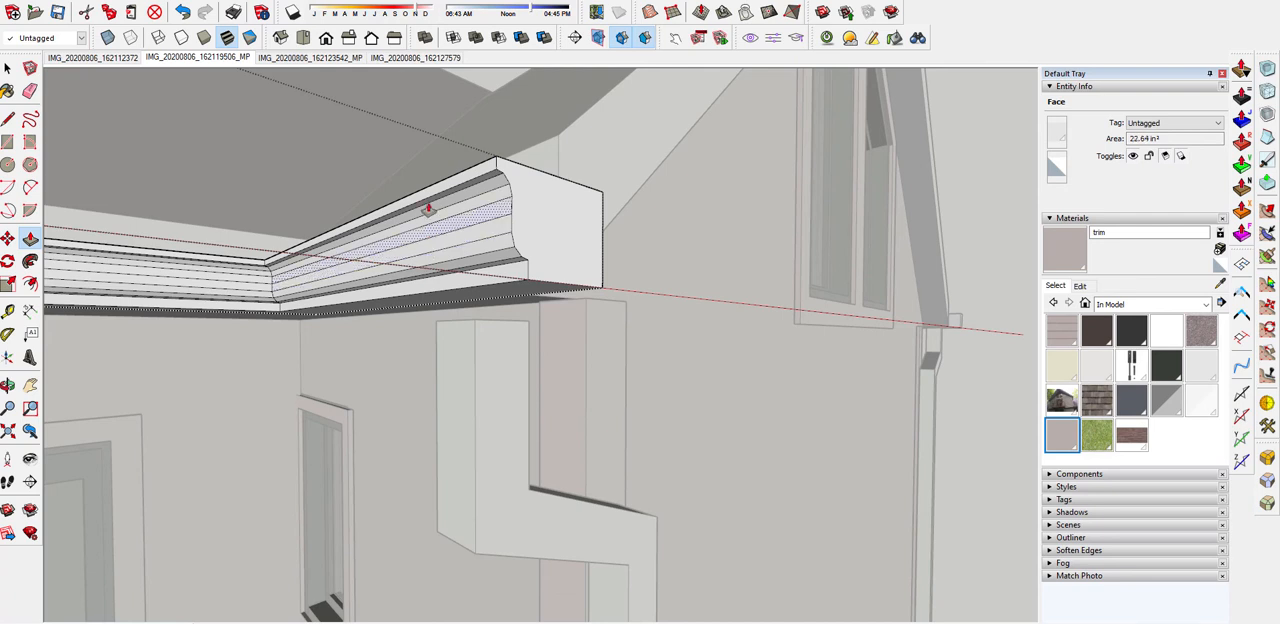
scroll(429, 209, "up", 3)
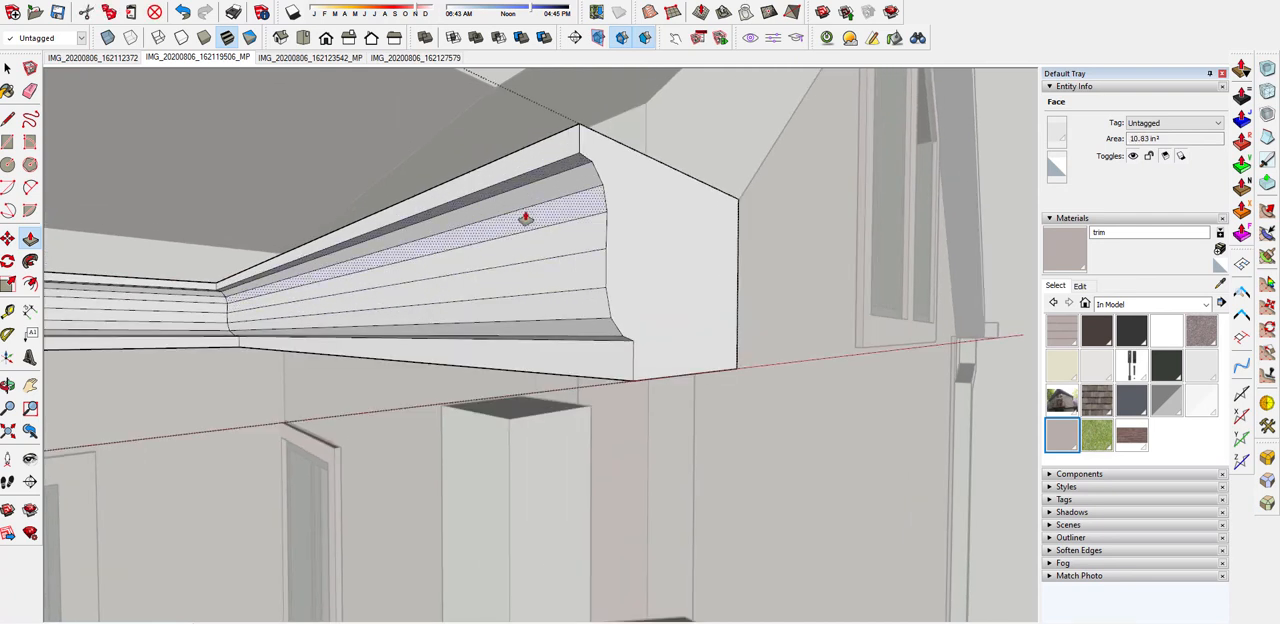
key("e")
scroll(588, 186, "up", 2)
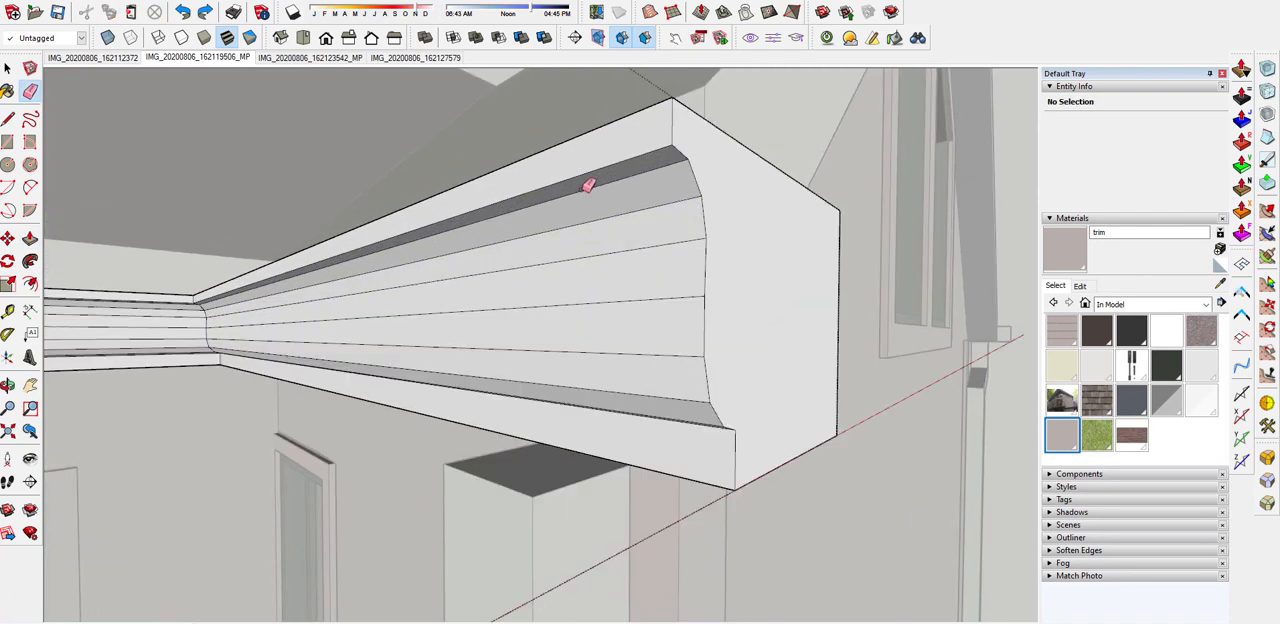
mouse_move(588, 186)
left_mouse_down()
mouse_move(600, 297)
mouse_move(640, 394)
left_mouse_up()
mouse_move(640, 394)
middle_mouse_down()
mouse_move(634, 289)
mouse_move(649, 302)
middle_mouse_up()
left_click(648, 292)
scroll(660, 296, "down", 2)
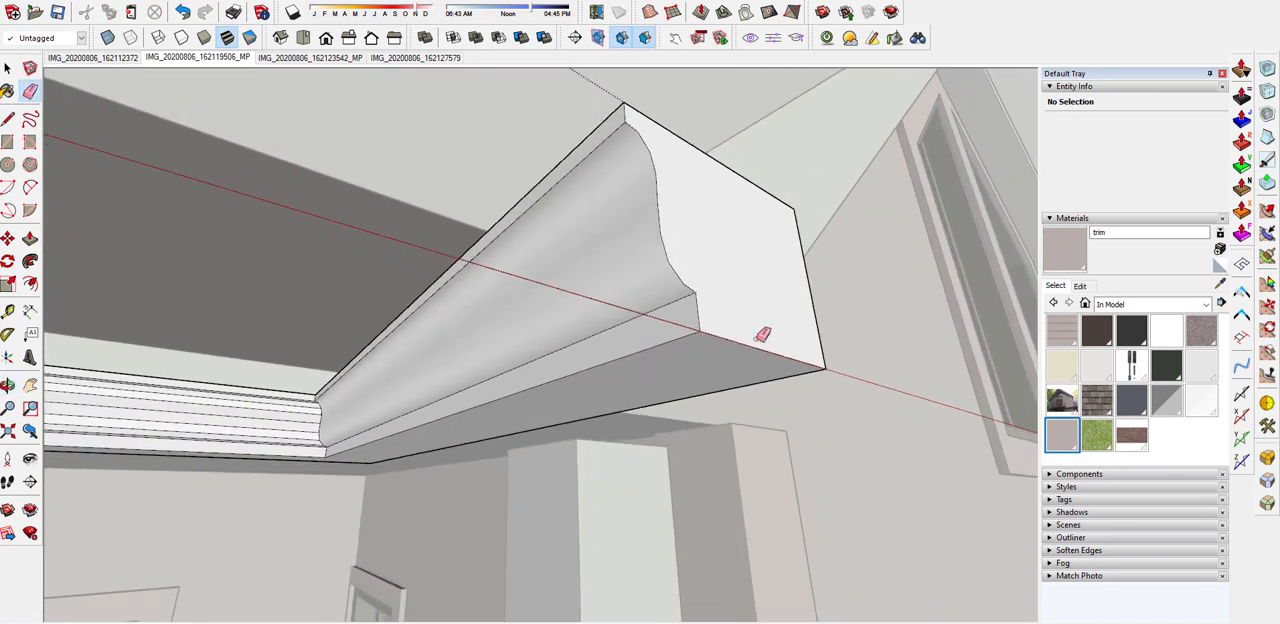
Smooth the edges across the curved front of the long gutter run above the entrance and close the component
scroll(300, 397, "up", 5)
scroll(364, 378, "up", 2)
scroll(347, 389, "up", 2)
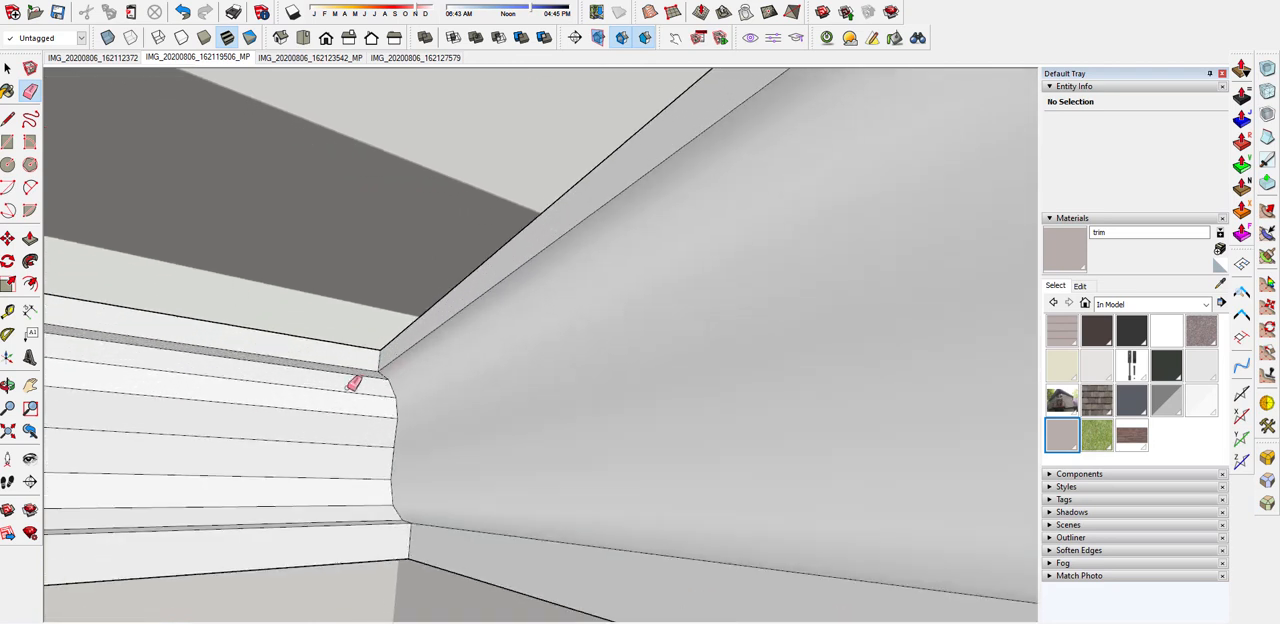
left_click_drag(358, 369, 322, 515)
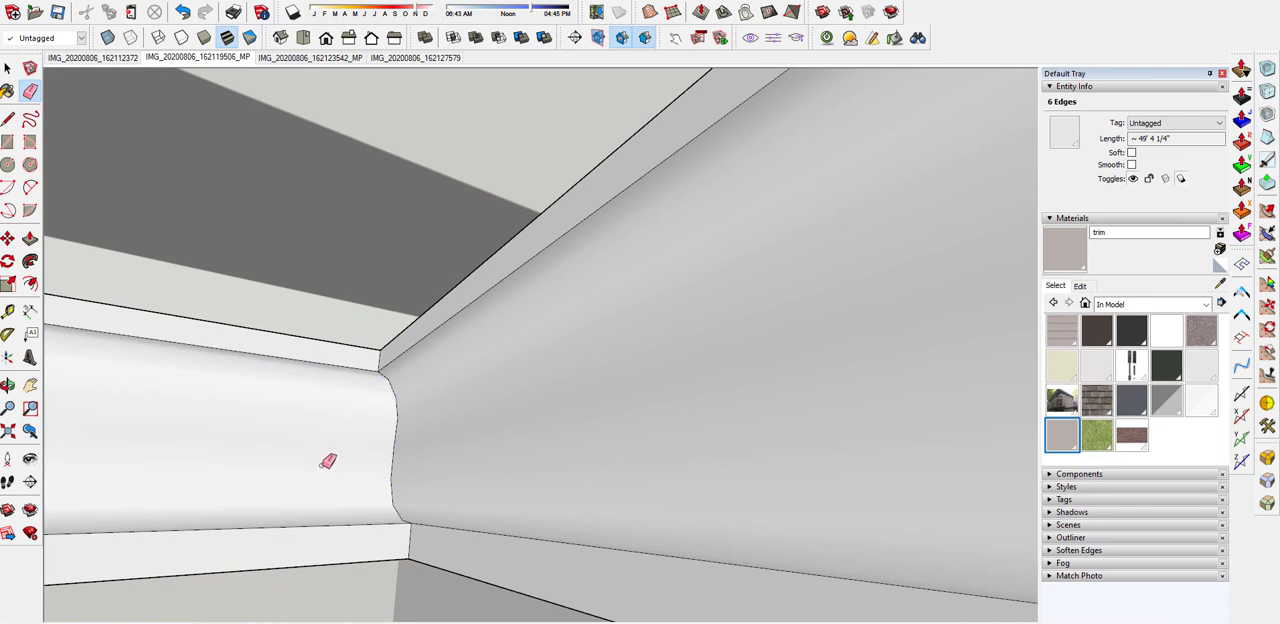
mouse_move(320, 450)
middle_mouse_down()
mouse_move(428, 283)
mouse_move(434, 383)
mouse_move(414, 394)
mouse_move(594, 389)
mouse_move(545, 407)
mouse_move(609, 391)
middle_mouse_up()
scroll(463, 403, "down", 3)
scroll(485, 393, "down", 5)
scroll(508, 390, "down", 2)
key("space")
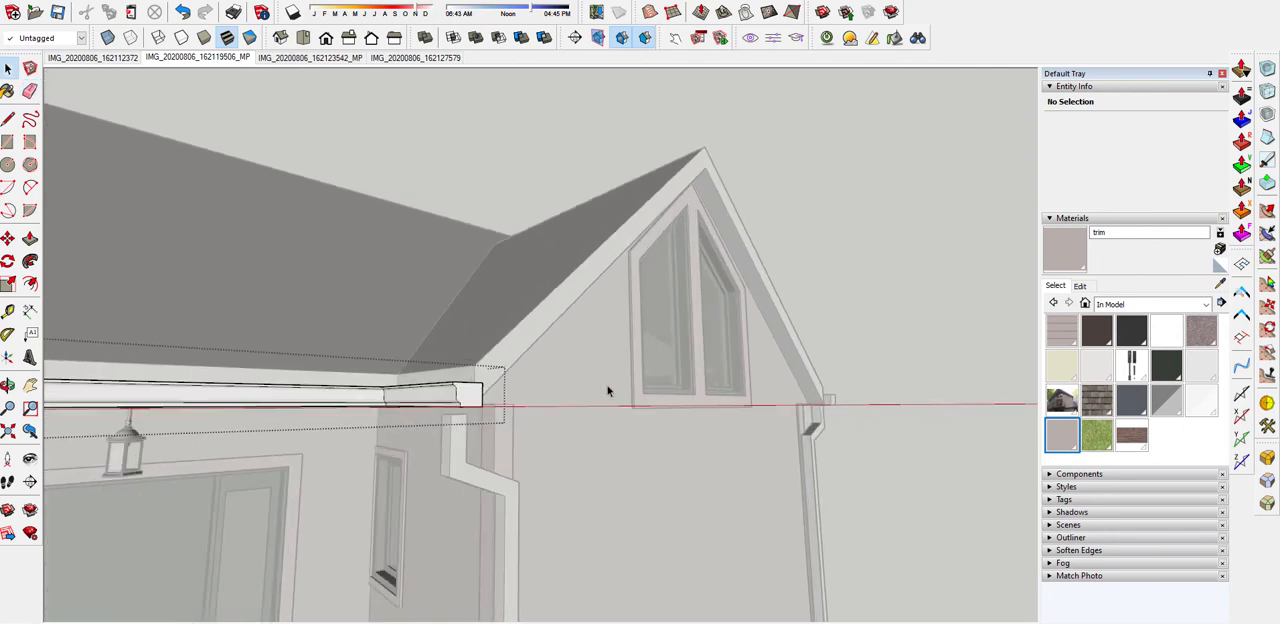
right_click(849, 277)
left_click(885, 286)
Move the new gutter component vertically until it is level with the gutter on the small gable's opposite side
middle_click_drag(851, 324, 553, 444)
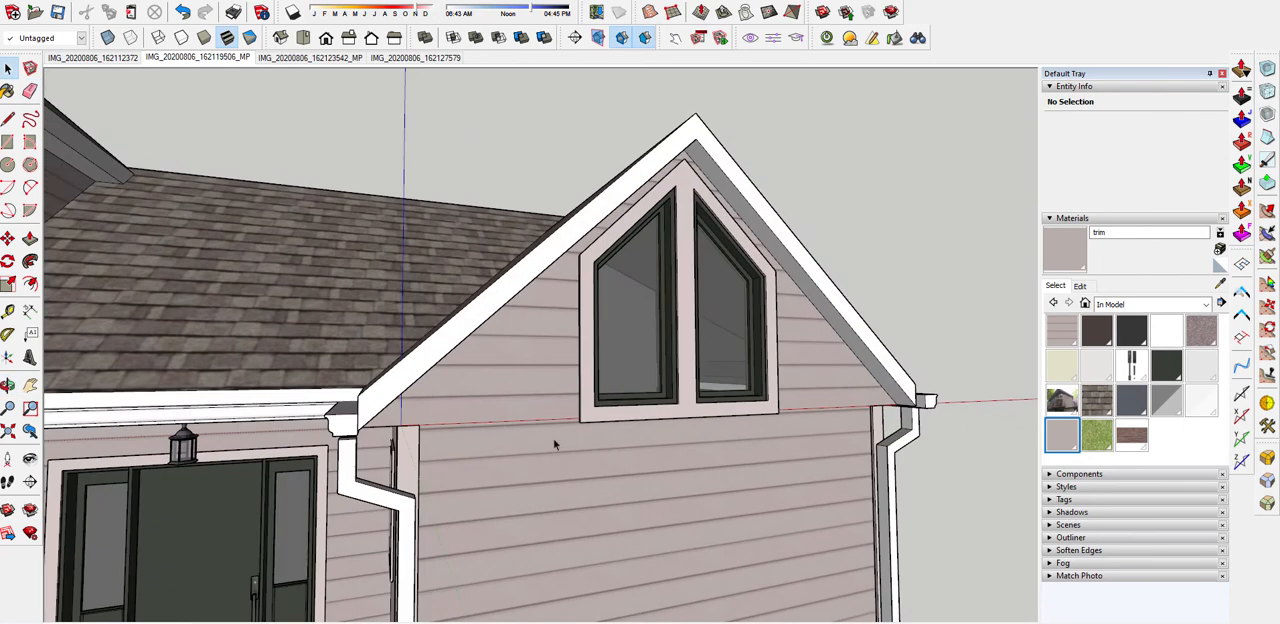
left_click(345, 438)
key("m")
scroll(351, 422, "up", 1)
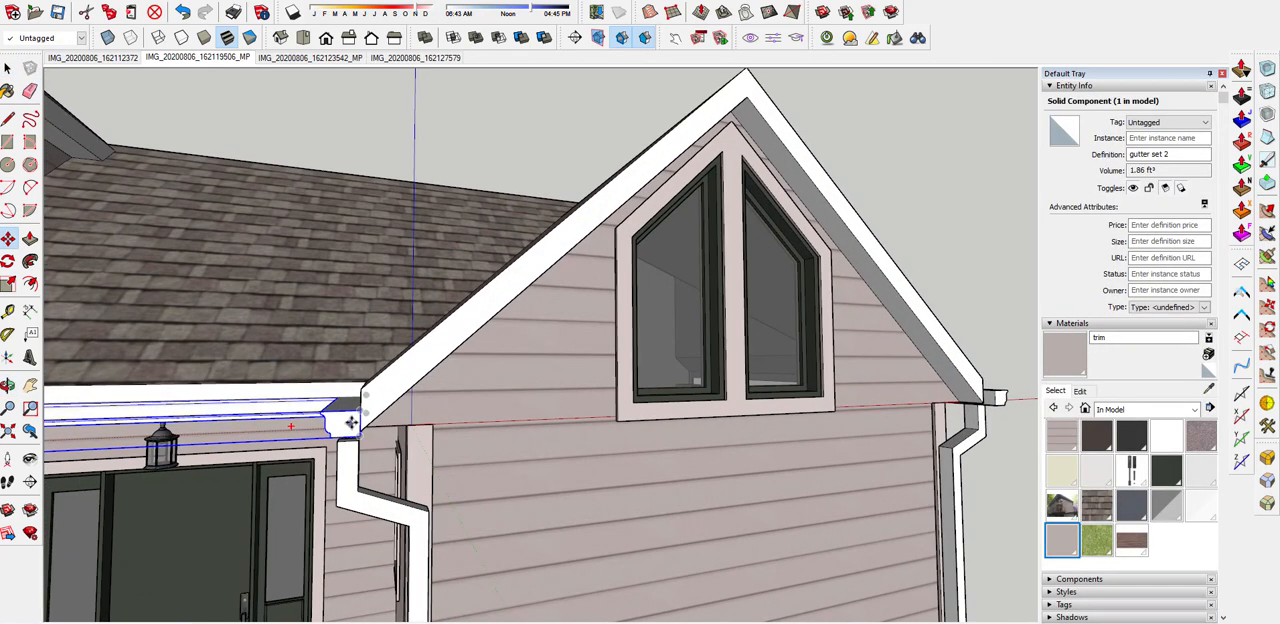
left_click(360, 411)
key("Up")
scroll(362, 388, "down", 2)
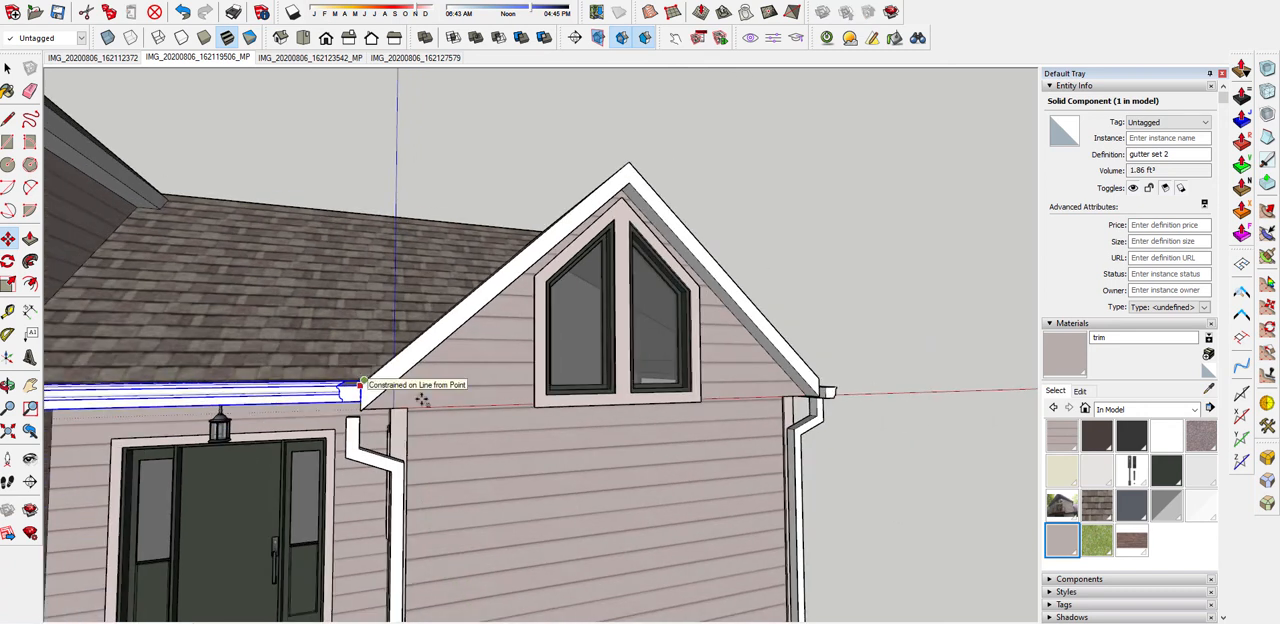
left_click(829, 389)
middle_click_drag(468, 414, 523, 395)
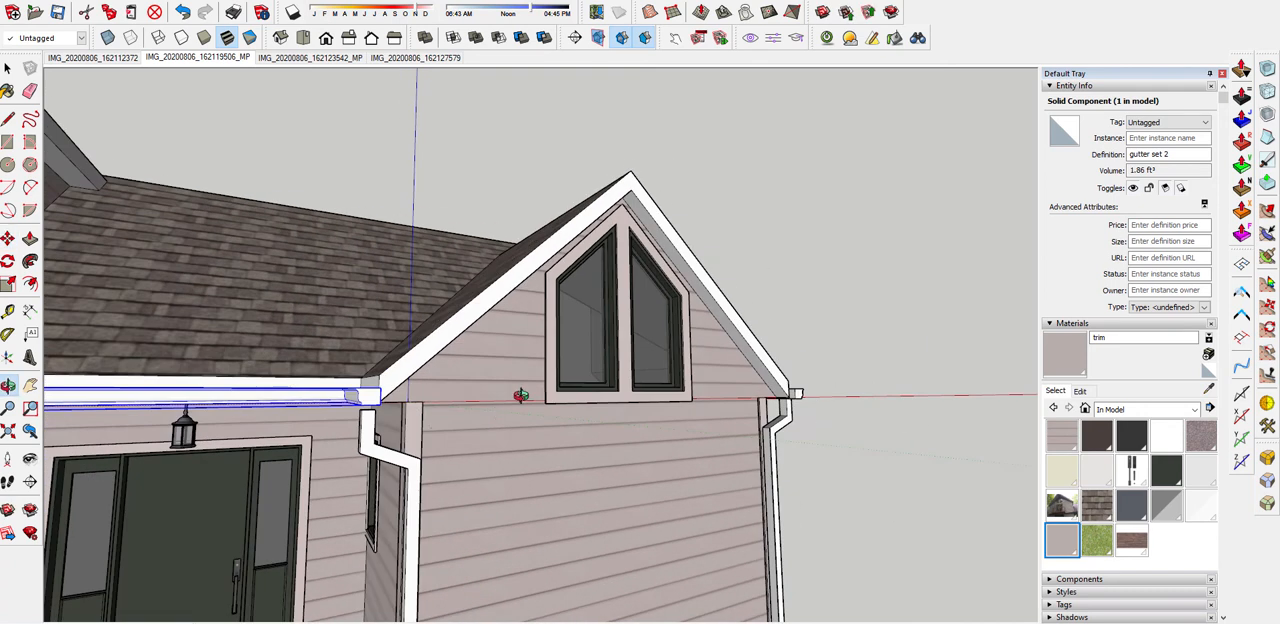
Move the front downspout beside the entrance up to meet the underside of the new gutter, and clear the selection
key("space")
left_click(372, 425)
scroll(372, 425, "up", 3)
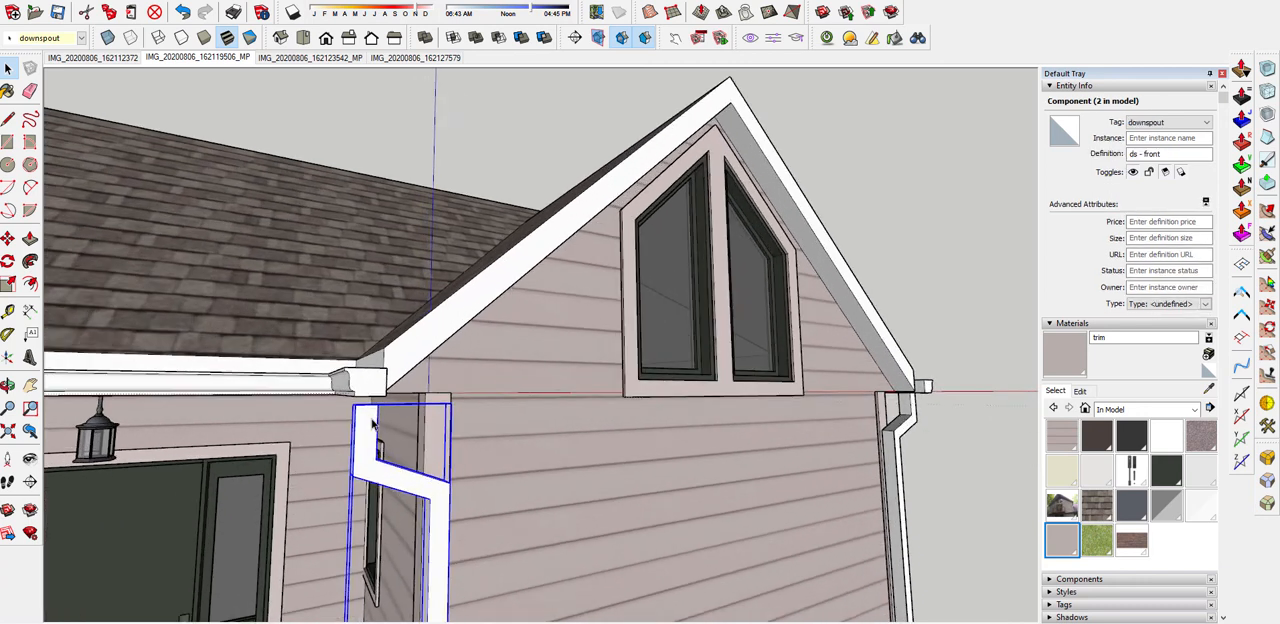
left_click(377, 405)
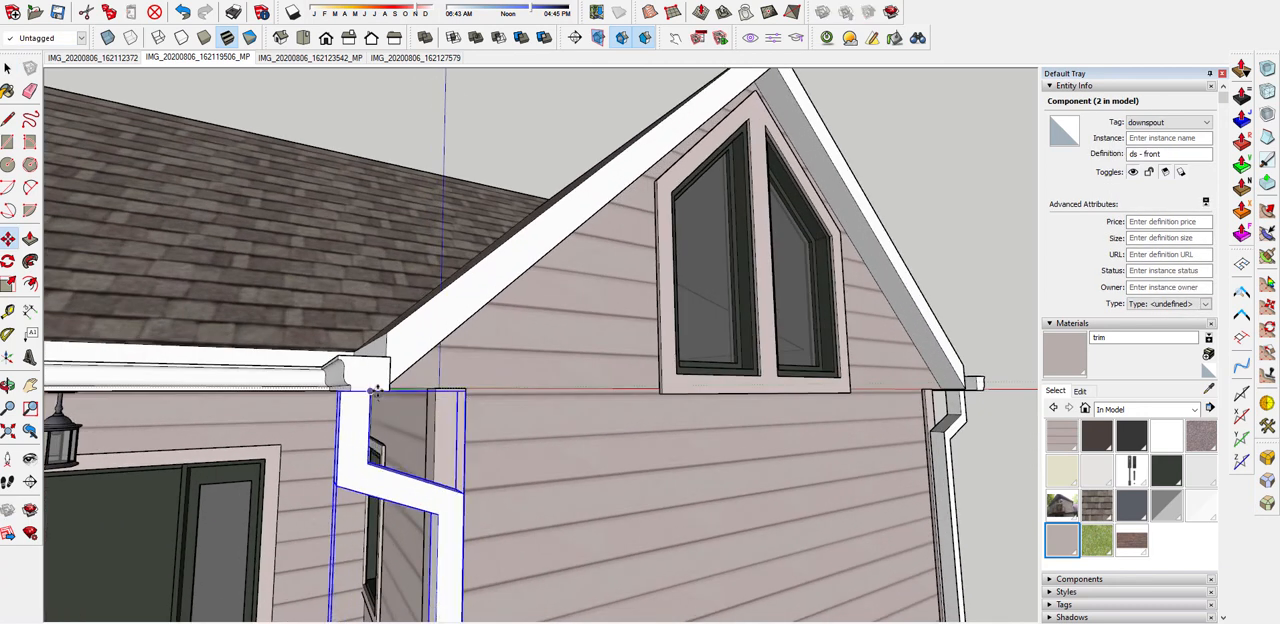
left_click(377, 390)
middle_click_drag(366, 421, 486, 421)
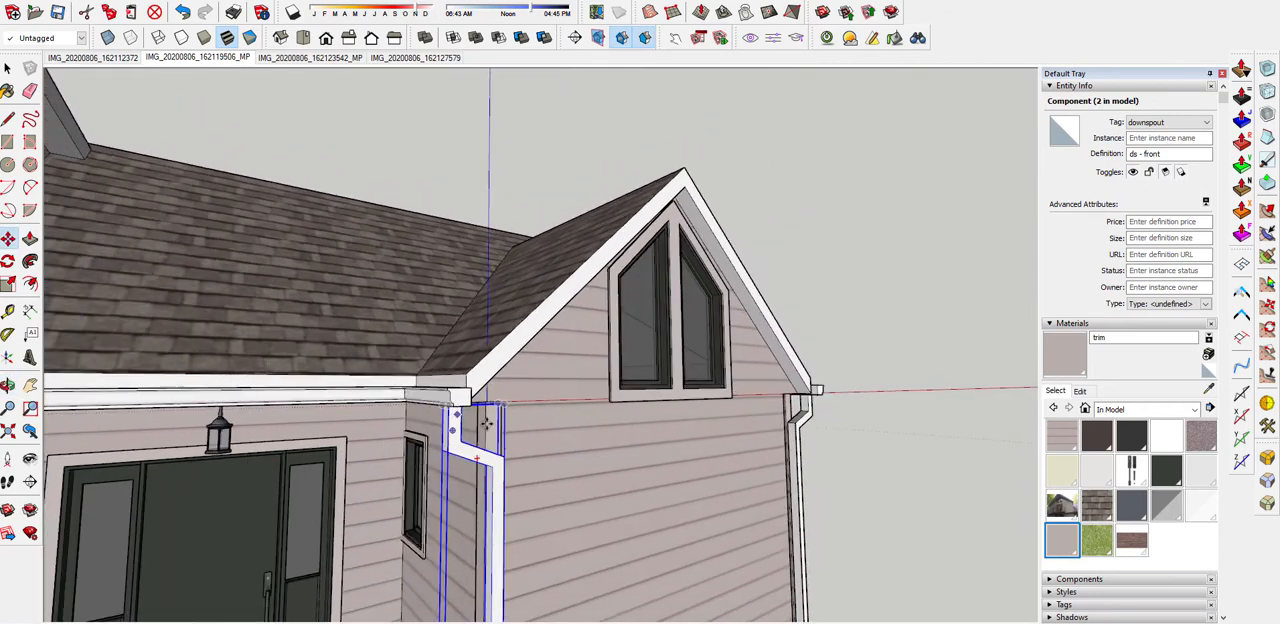
scroll(486, 421, "down", 3)
middle_click_drag(722, 461, 293, 399)
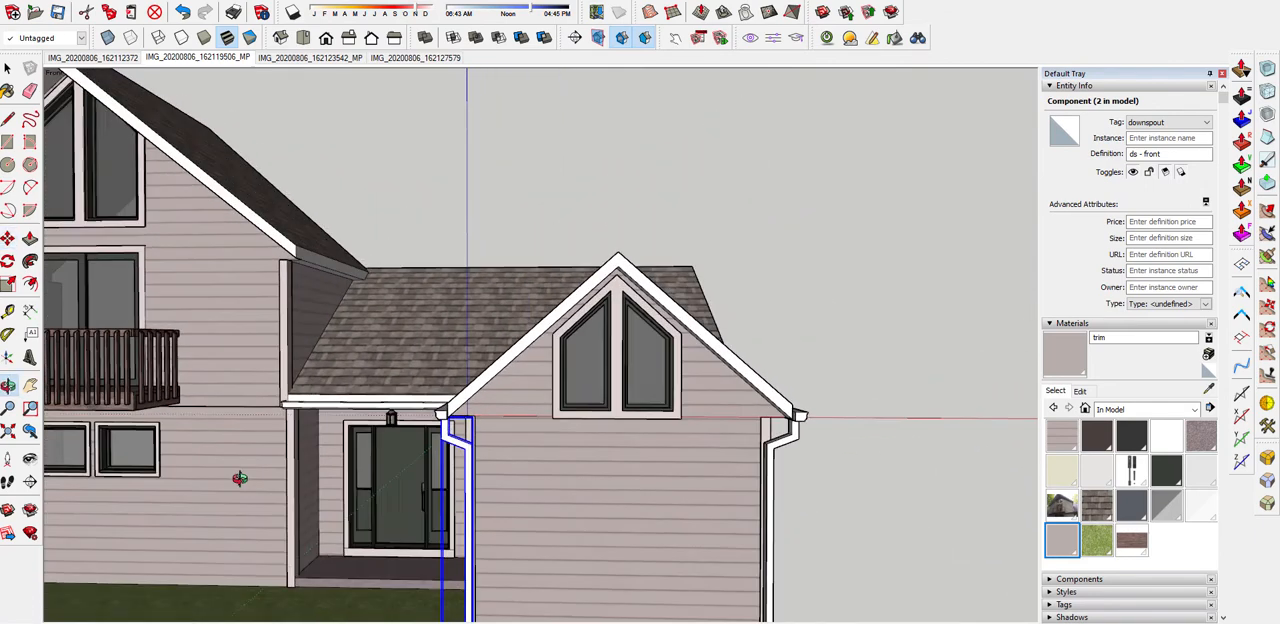
scroll(293, 399, "up", 2)
left_click(438, 208)
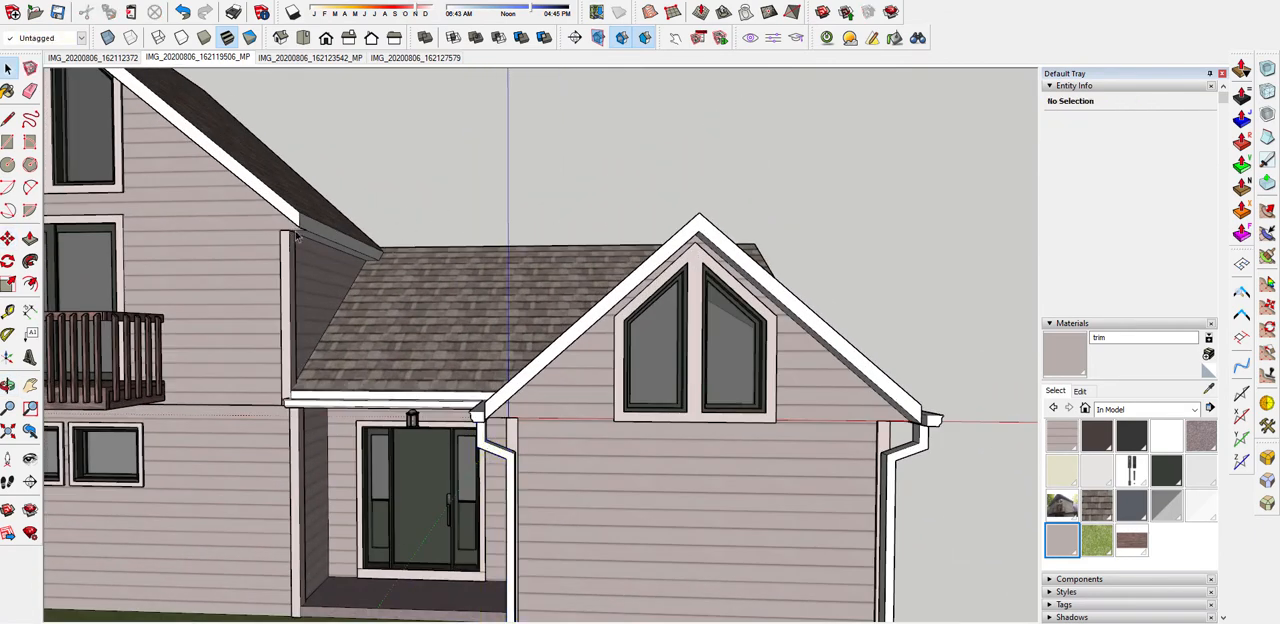
Copy the gutter and downspout from the small gable's outer corner to the tall gable's eave corner beside the entrance roof
left_click(401, 62)
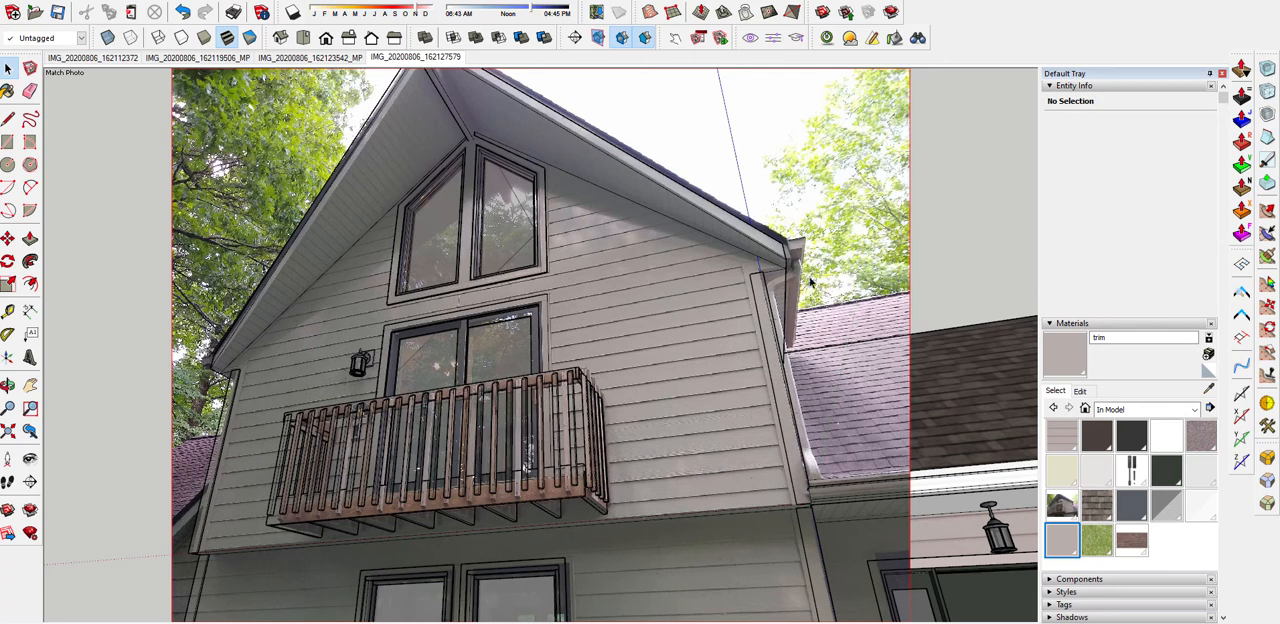
middle_click_drag(751, 239, 800, 378)
scroll(412, 218, "down", 5)
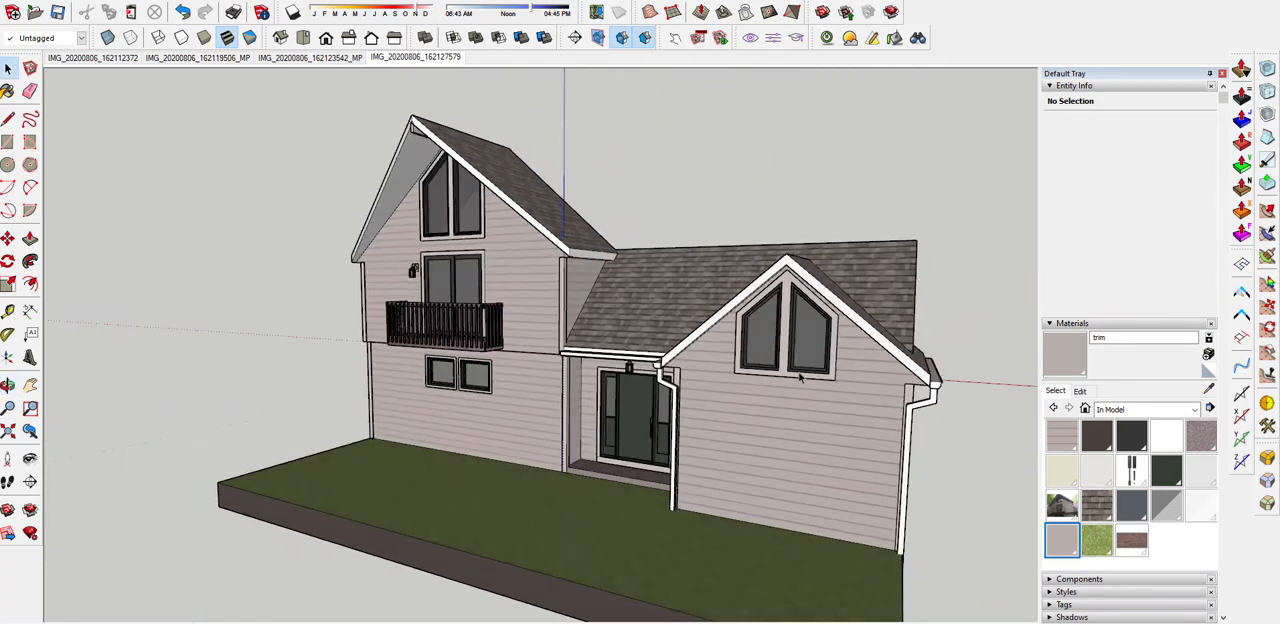
scroll(800, 378, "up", 2)
left_click(965, 415)
left_click(985, 390)
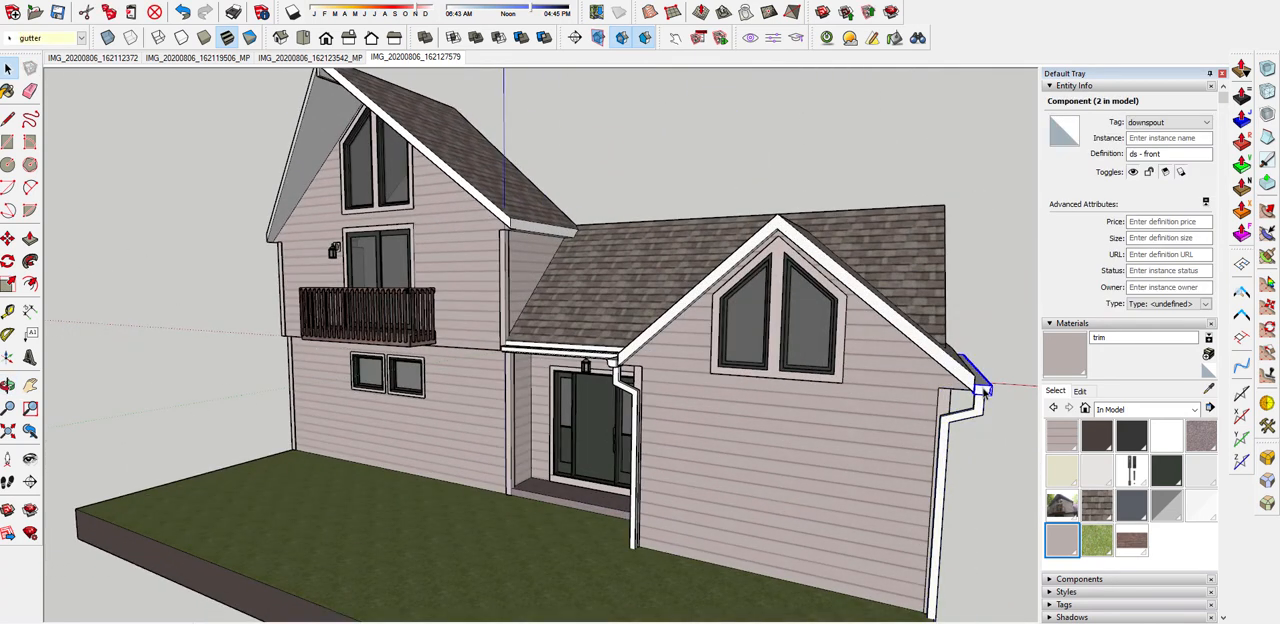
key("super")
left_click(978, 412, "ctrl")
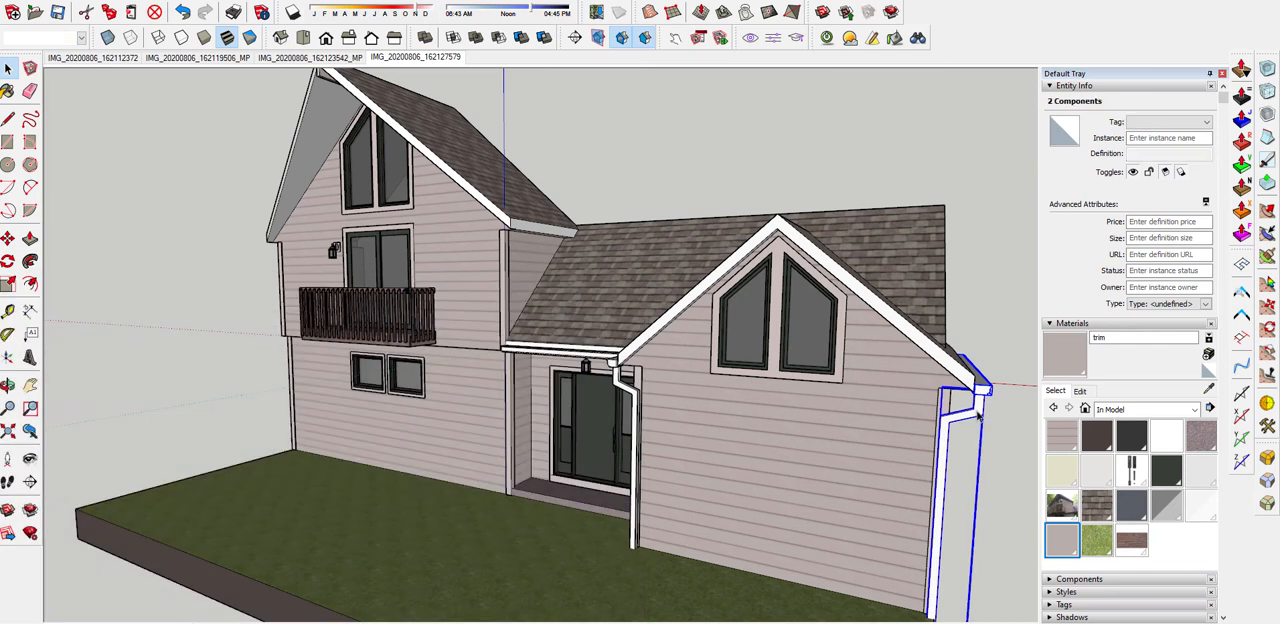
scroll(976, 406, "up", 2)
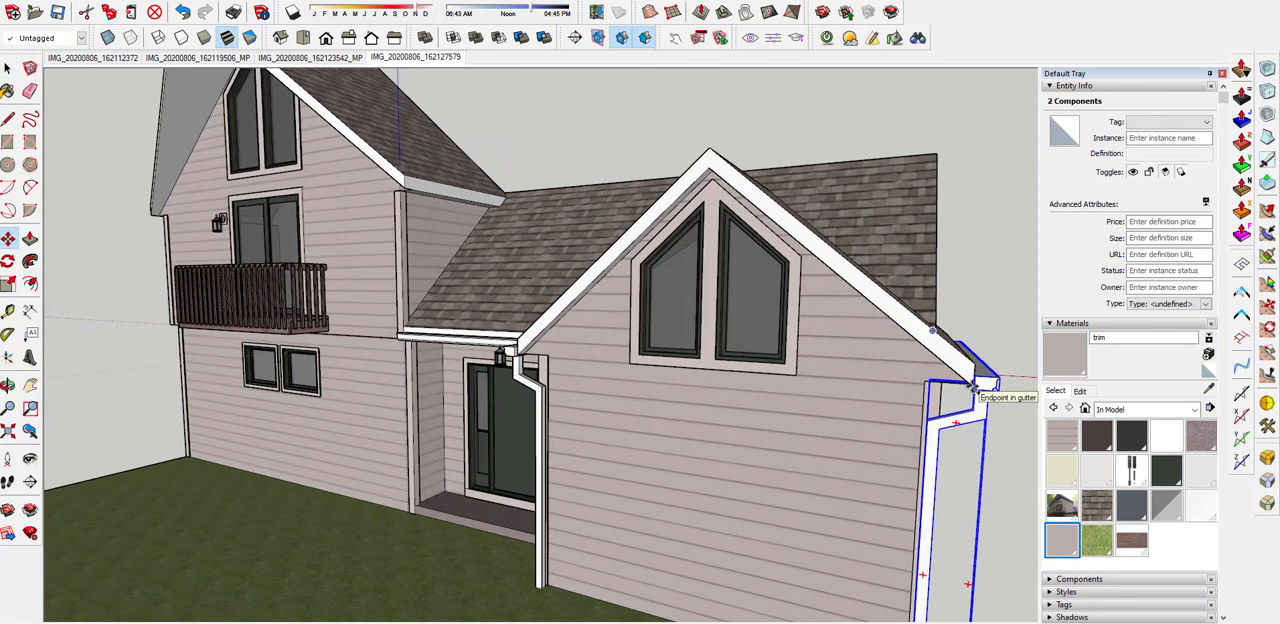
left_click(975, 388)
left_click(974, 368)
key("ctrl")
scroll(407, 214, "up", 2)
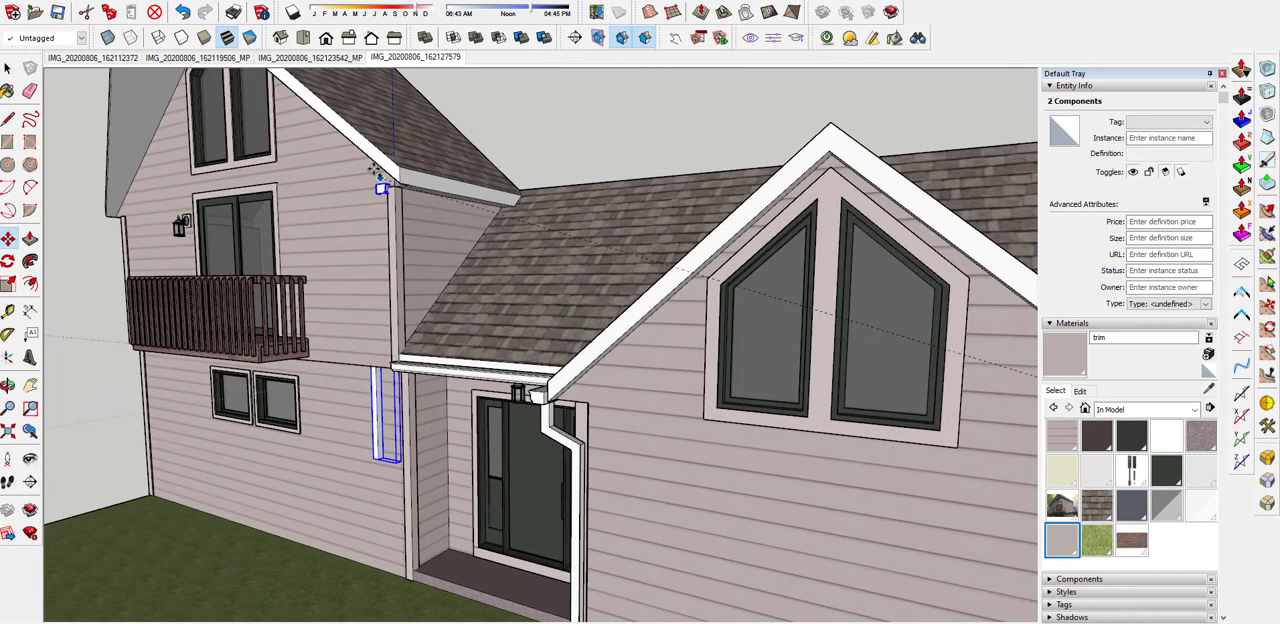
left_click(395, 165)
middle_click_drag(500, 214, 508, 238)
scroll(414, 380, "up", 3)
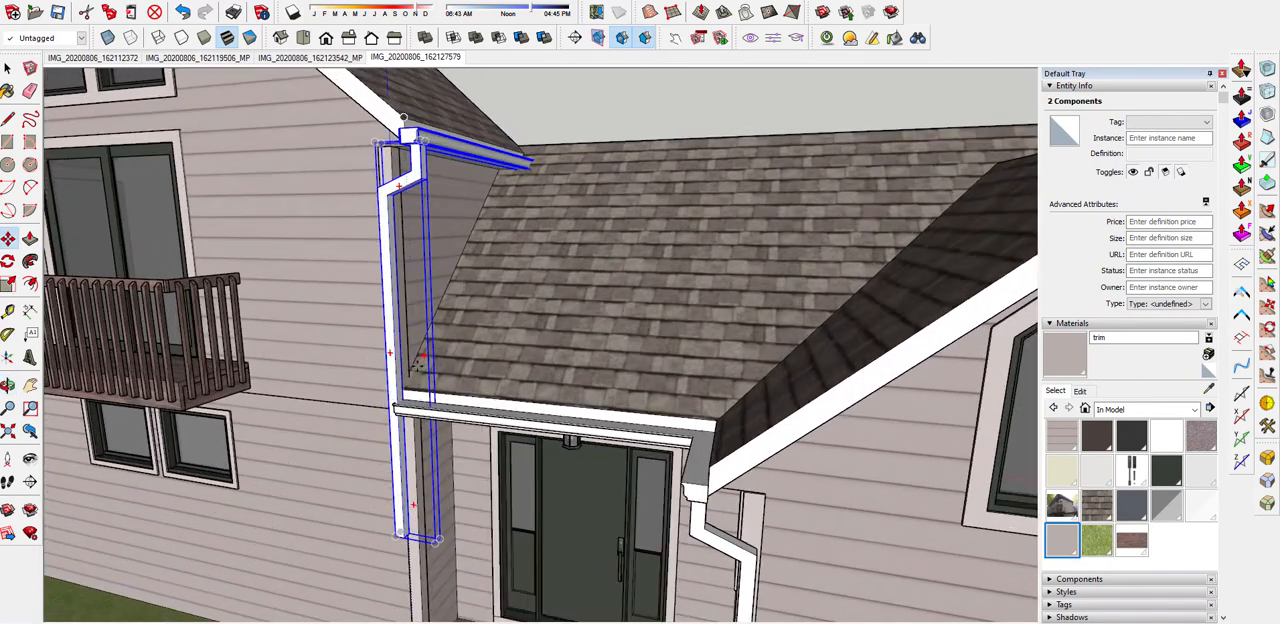
Scale the copied gutter shorter so it stops where the tall gable's eave meets the adjoining roof
middle_click_drag(428, 348, 504, 342)
scroll(448, 146, "up", 1)
middle_click_drag(444, 156, 302, 332)
scroll(443, 223, "down", 5)
key("space")
left_click(440, 200)
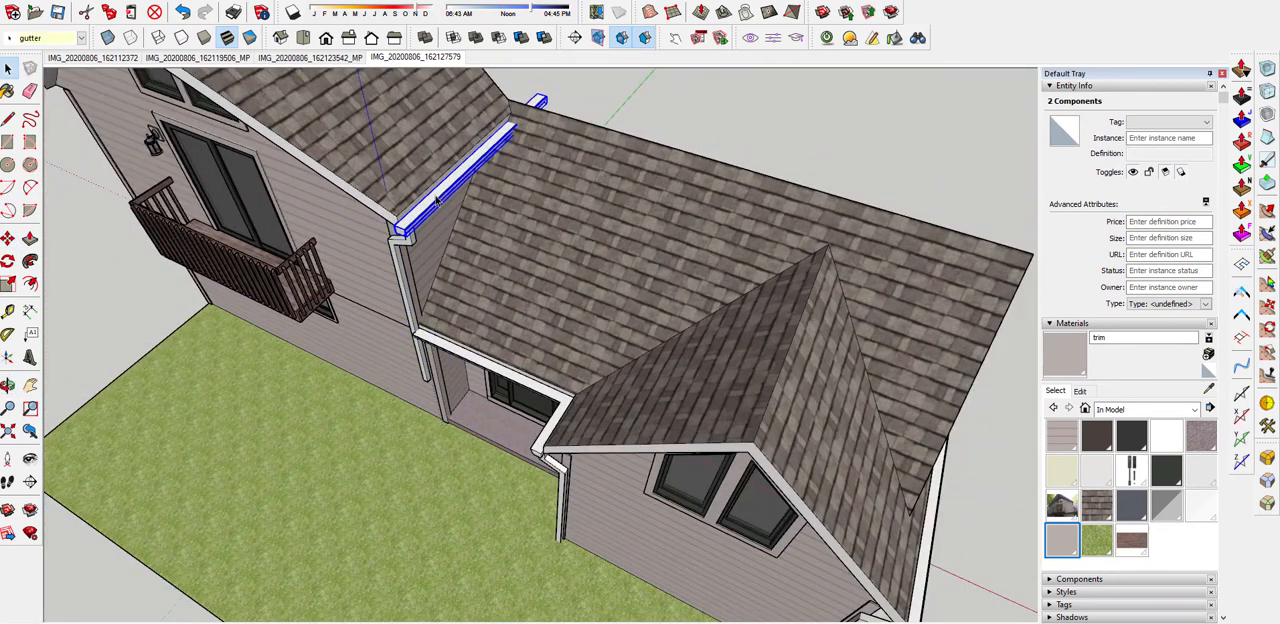
middle_click_drag(460, 181, 503, 175)
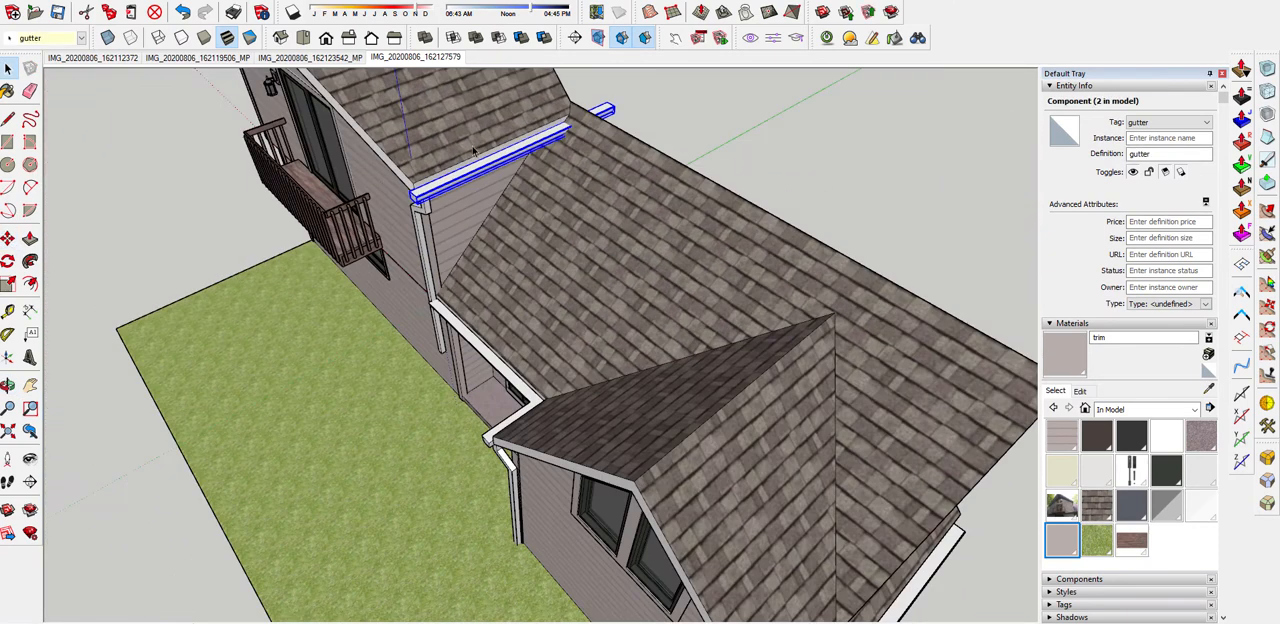
scroll(474, 151, "down", 2)
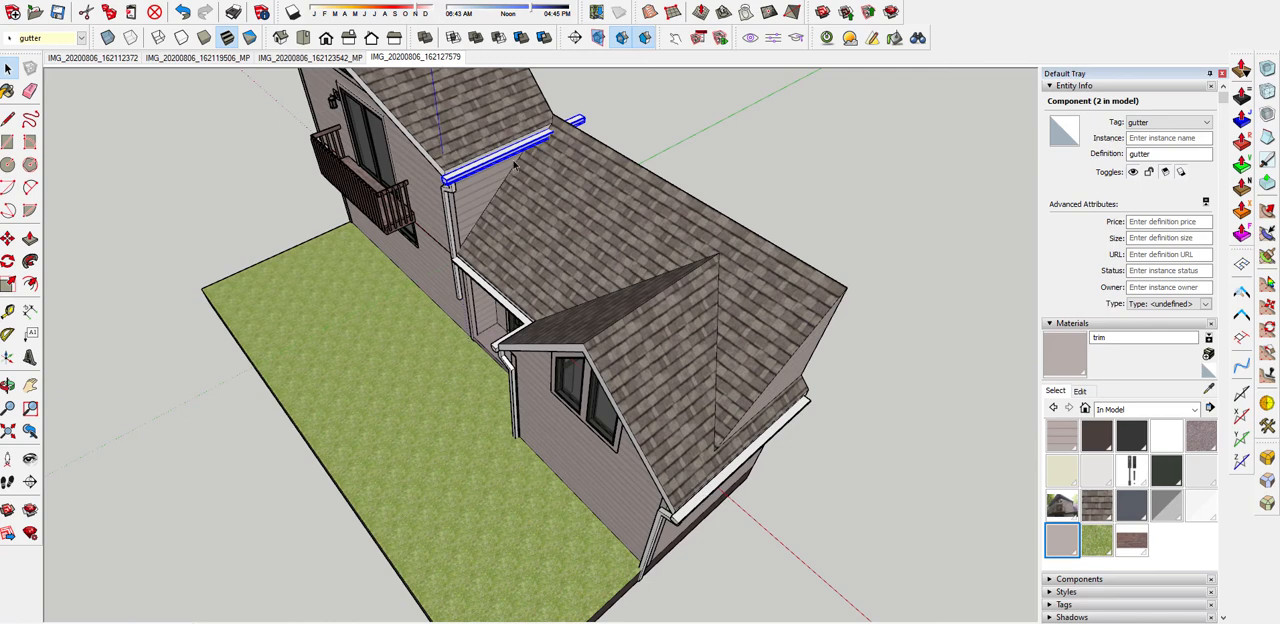
scroll(505, 152, "up", 3)
middle_click_drag(457, 160, 738, 182)
scroll(755, 275, "up", 2)
key("s")
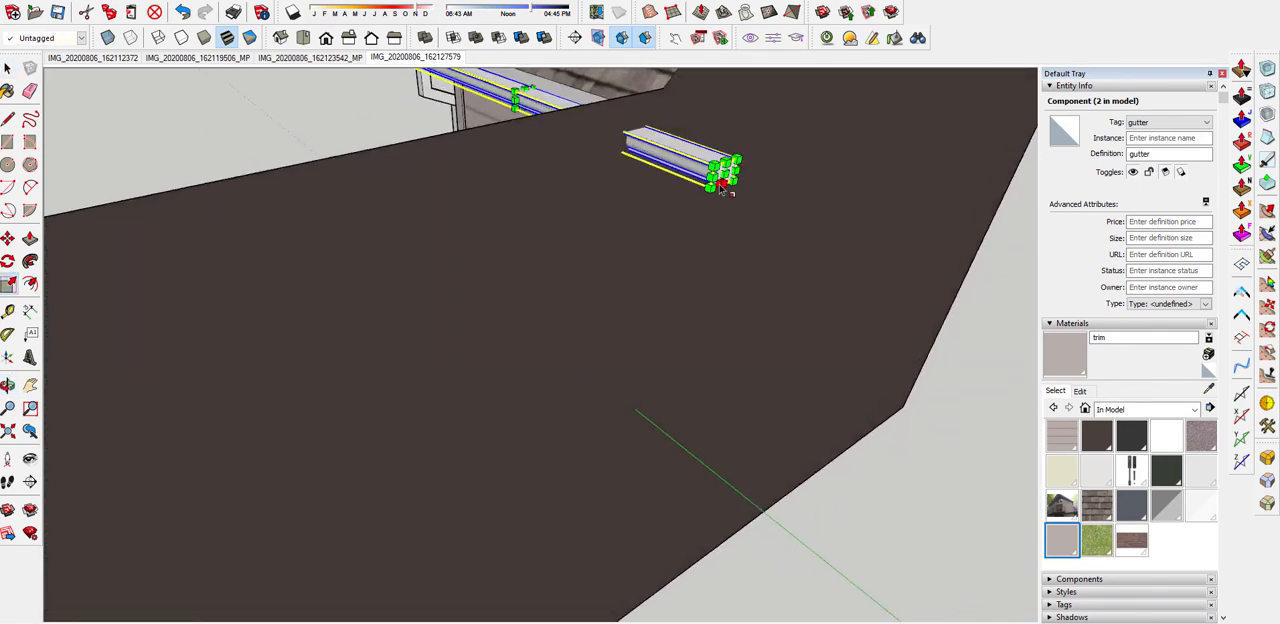
left_click_drag(722, 175, 597, 102)
middle_click_drag(570, 91, 803, 234)
scroll(585, 165, "up", 3)
left_click_drag(580, 162, 609, 160)
scroll(704, 195, "down", 2)
middle_click_drag(704, 195, 507, 153)
scroll(600, 112, "down", 2)
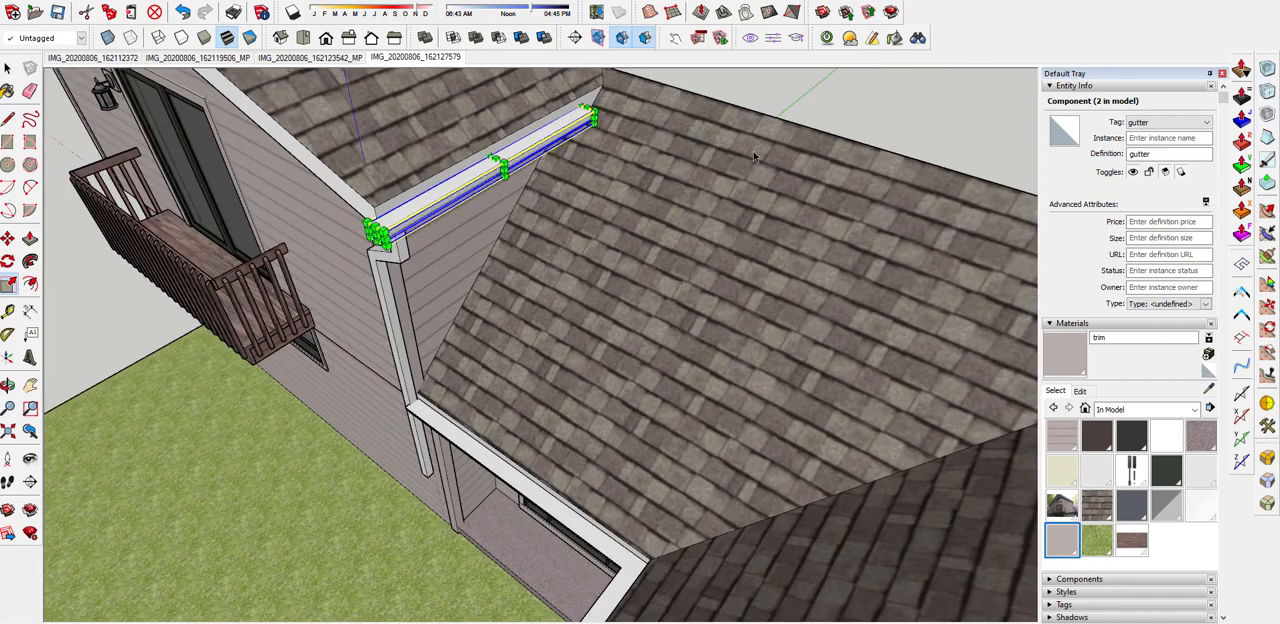
Make the copied downspout at the tall gable's corner a unique component
key("space")
scroll(608, 185, "down", 3)
middle_click_drag(604, 204, 462, 162)
middle_click_drag(581, 296, 762, 197)
middle_click_drag(595, 218, 461, 146)
middle_click_drag(520, 223, 511, 143)
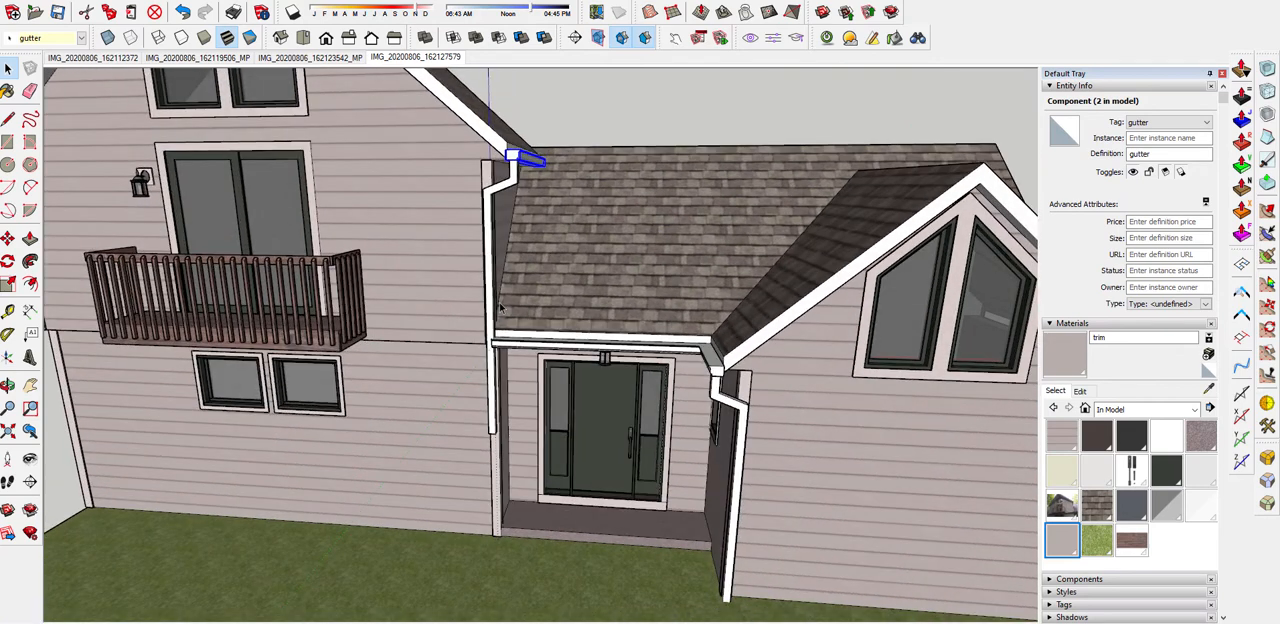
scroll(511, 143, "up", 2)
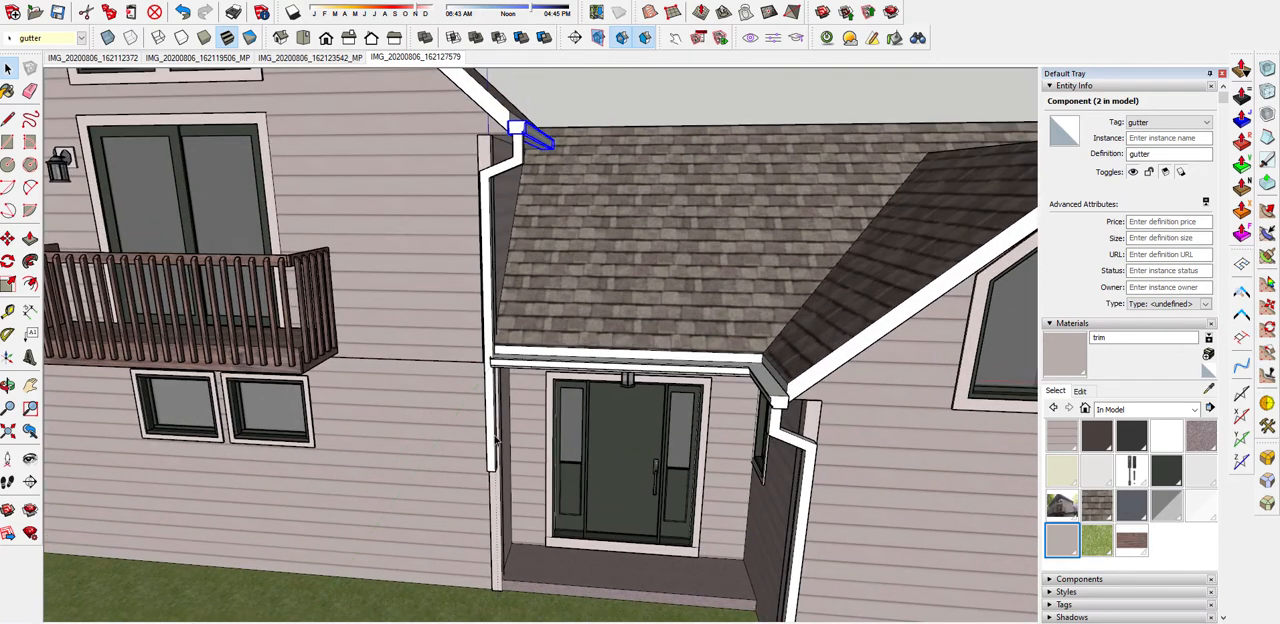
left_click(496, 200)
right_click(527, 163)
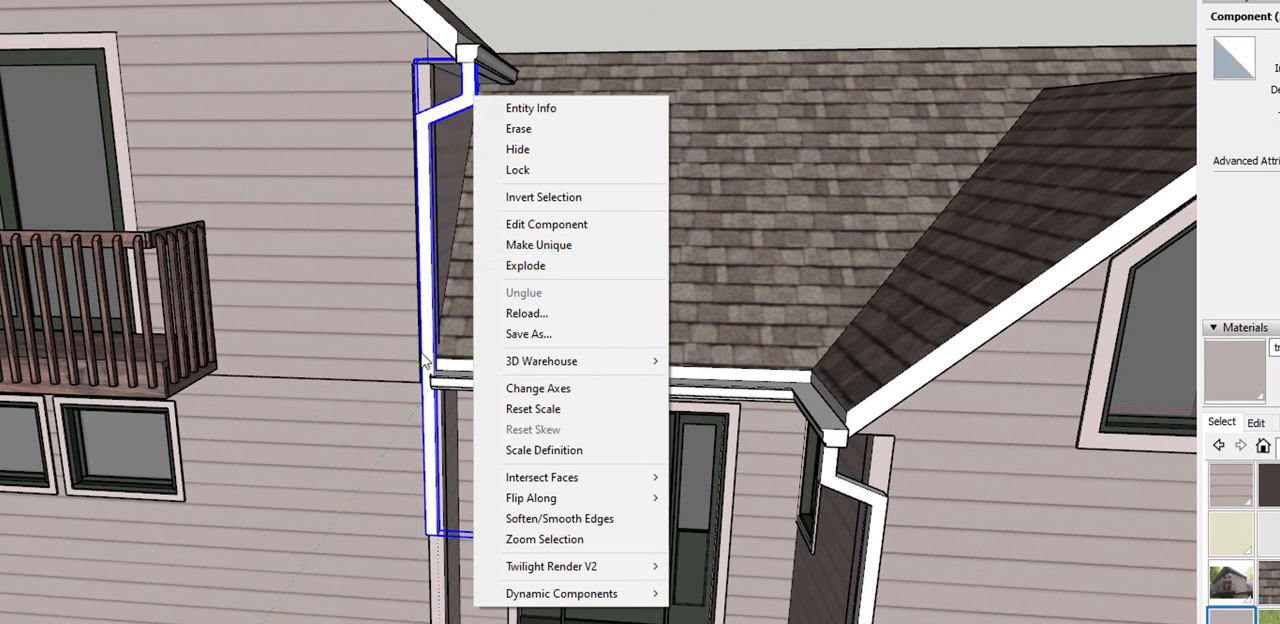
left_click(566, 248)
scroll(566, 250, "down", 3)
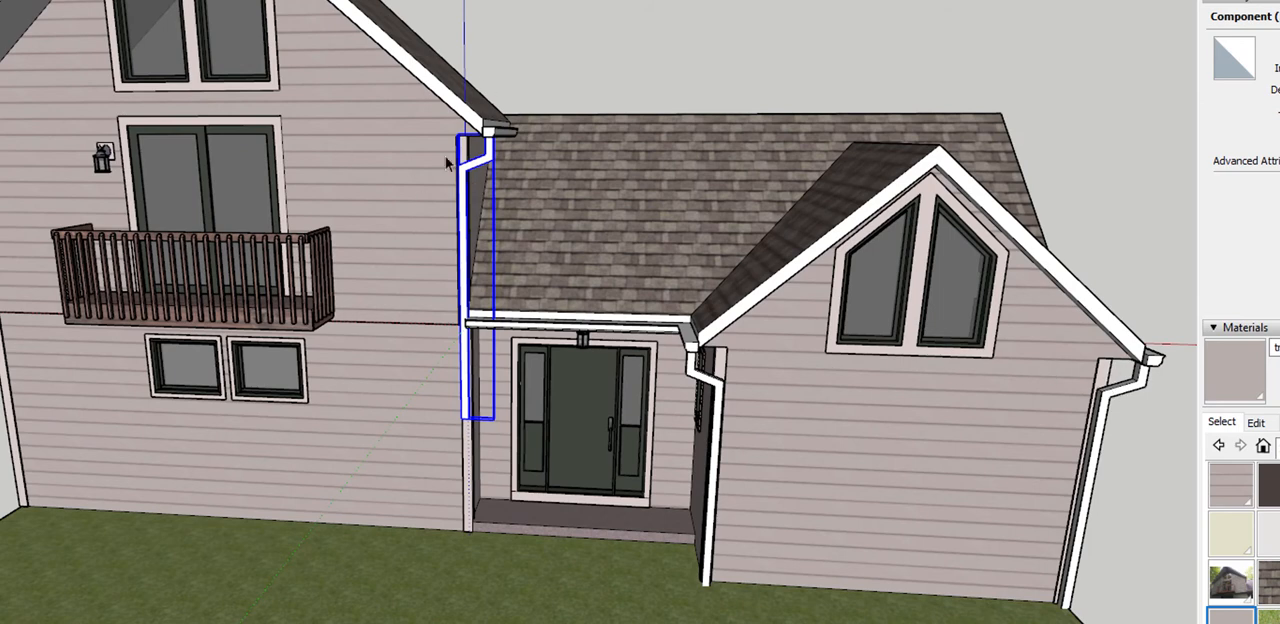
scroll(487, 120, "up", 3)
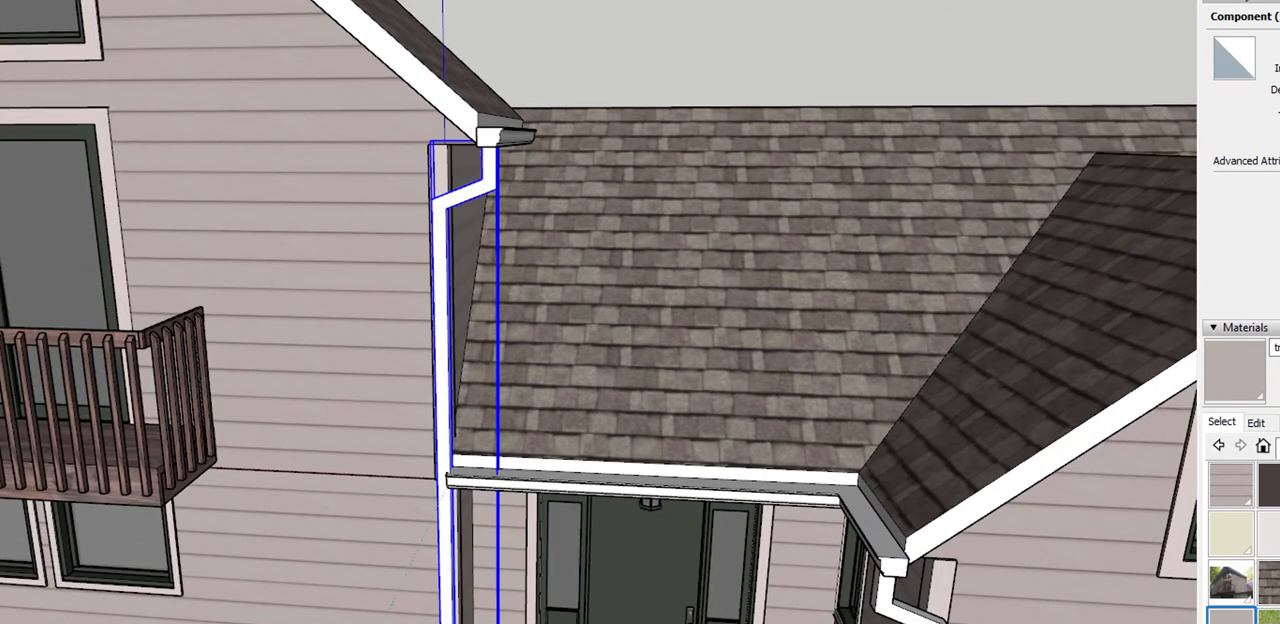
Move the tall gable's gutter and downspout together up to the fascia corner to match the reference photo
left_click(420, 2)
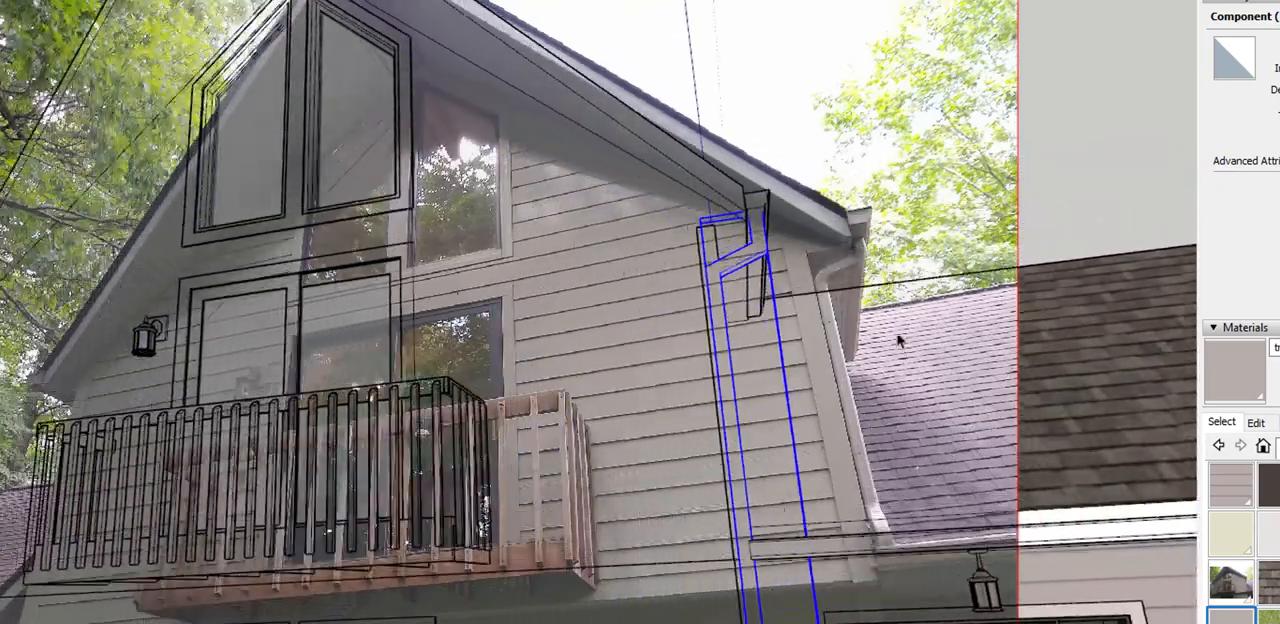
scroll(860, 275, "up", 3)
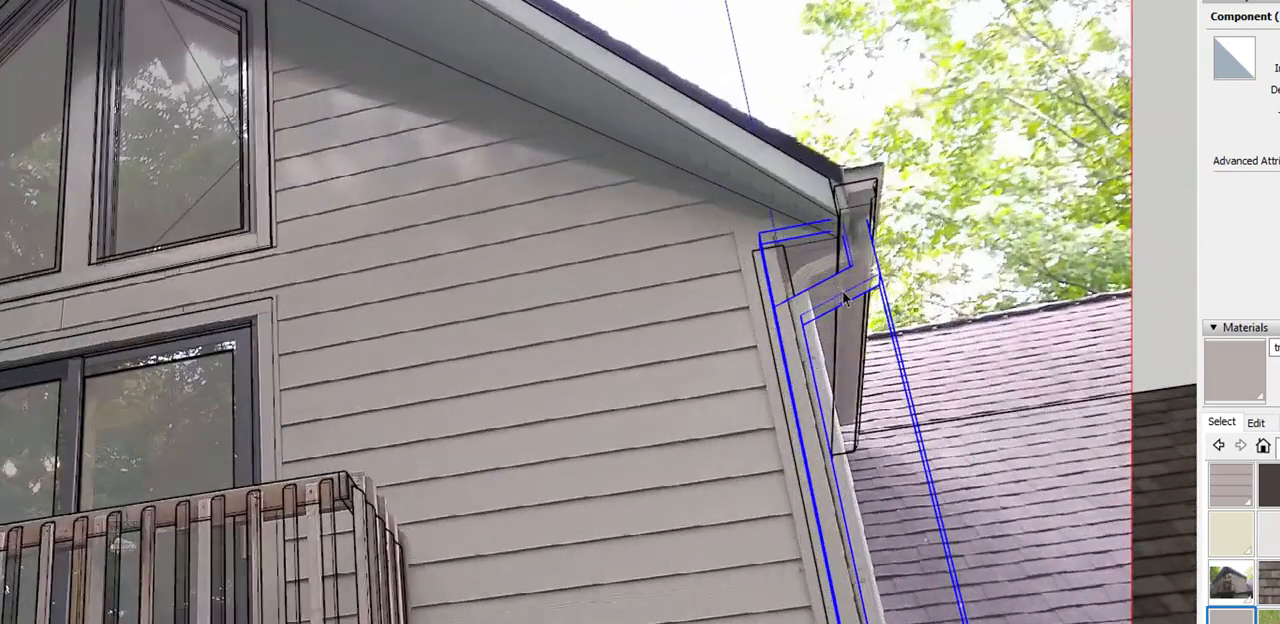
scroll(731, 303, "down", 4)
middle_click_drag(806, 320, 472, 436)
scroll(713, 336, "up", 2)
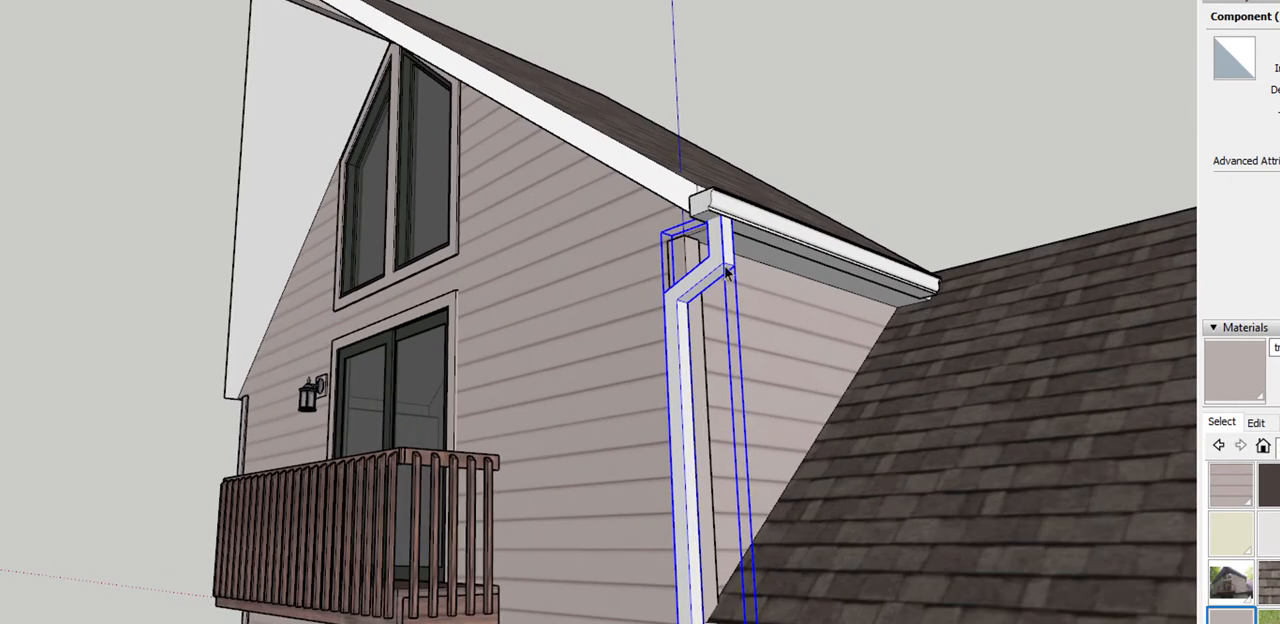
scroll(727, 260, "up", 1)
left_click(400, 2)
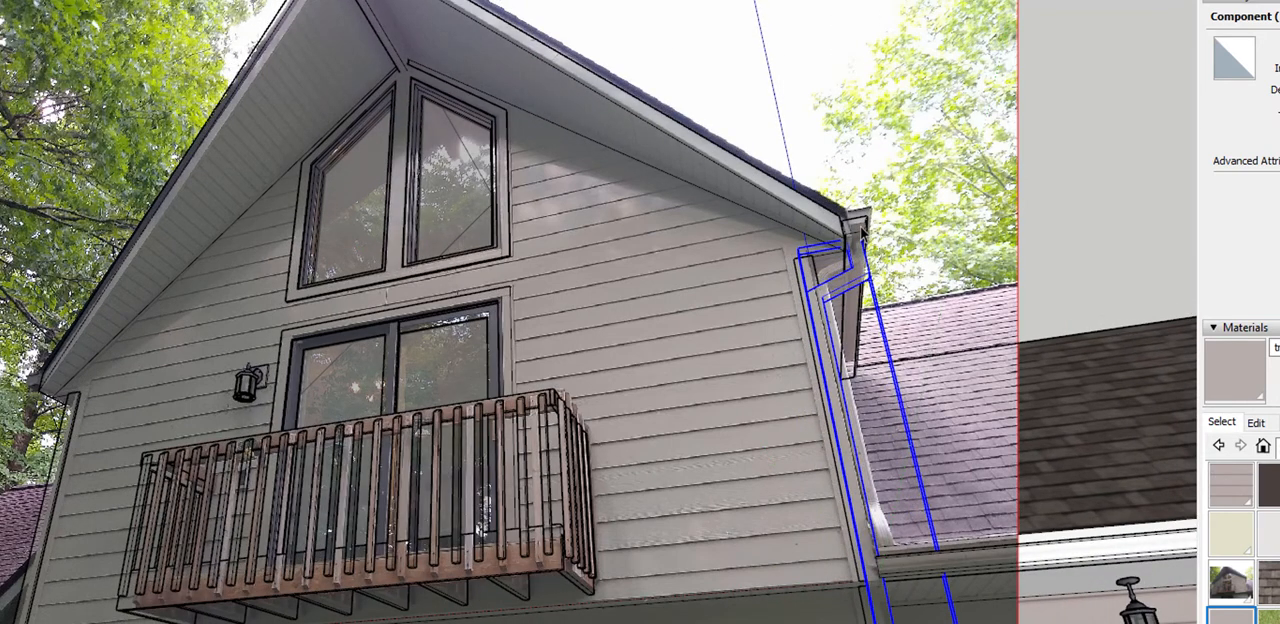
scroll(857, 230, "up", 5)
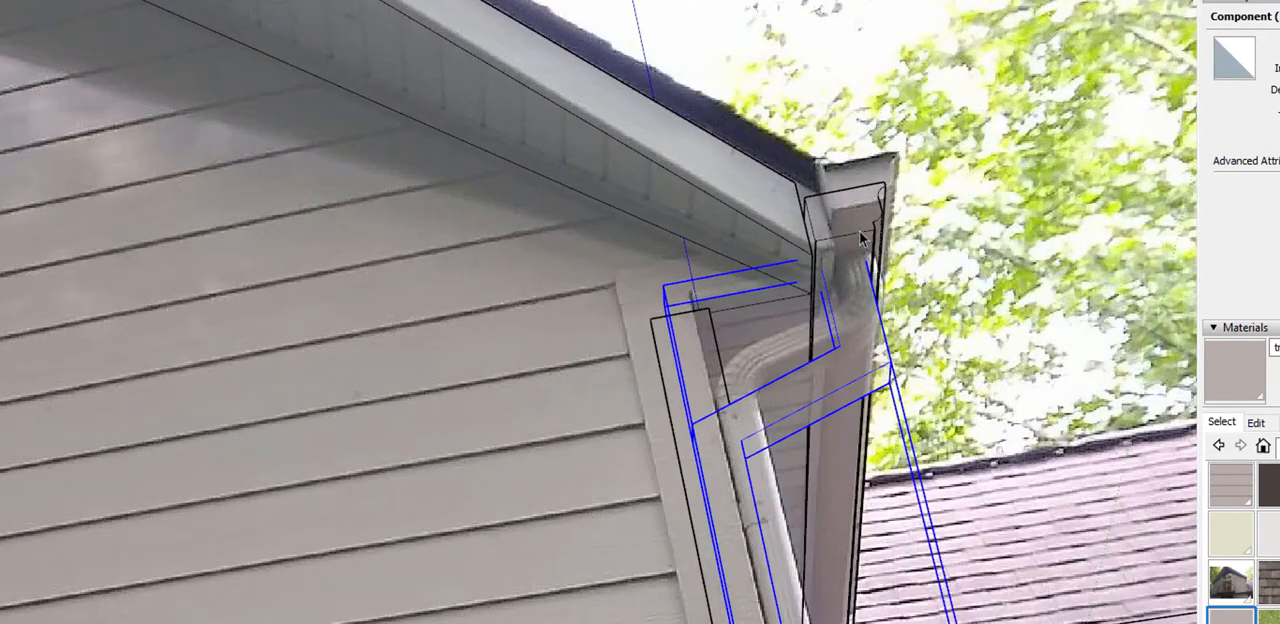
left_click(872, 345, "ctrl")
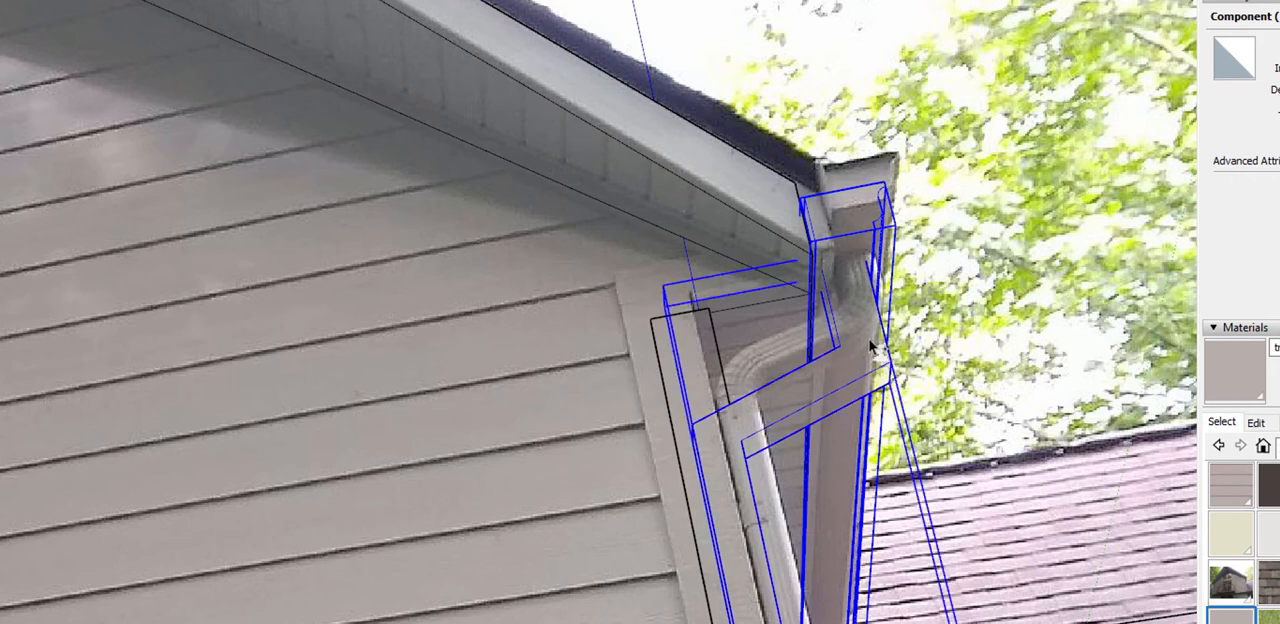
scroll(805, 198, "up", 1)
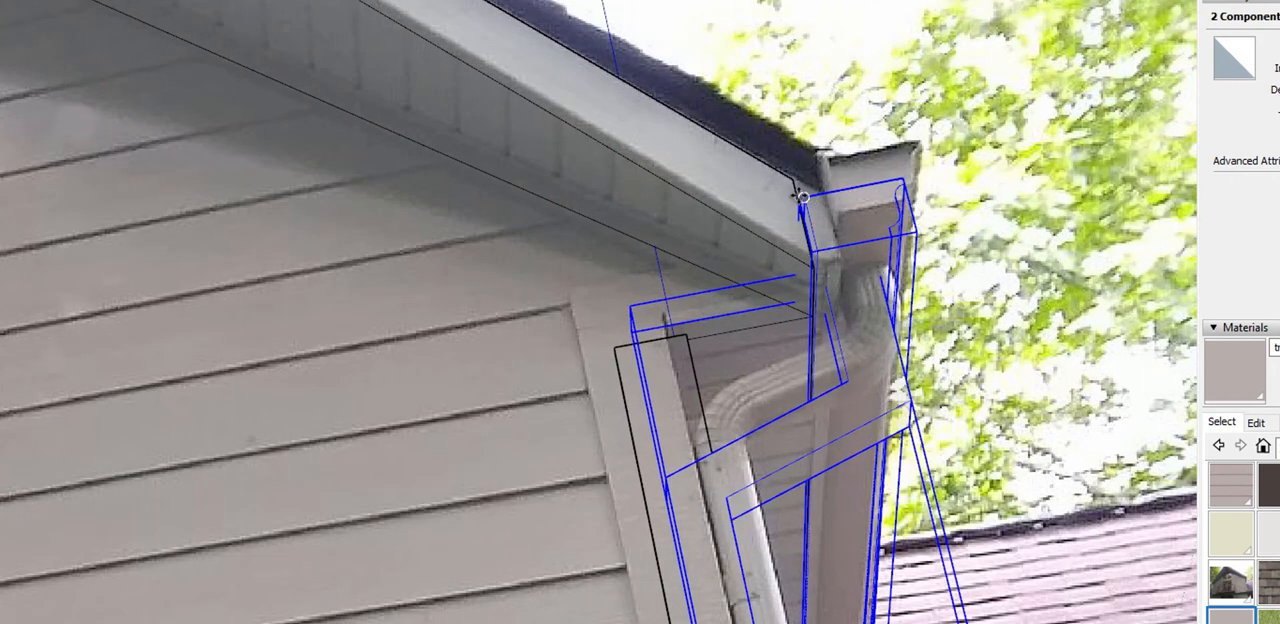
left_click_drag(803, 198, 791, 170)
middle_click_drag(794, 190, 626, 549)
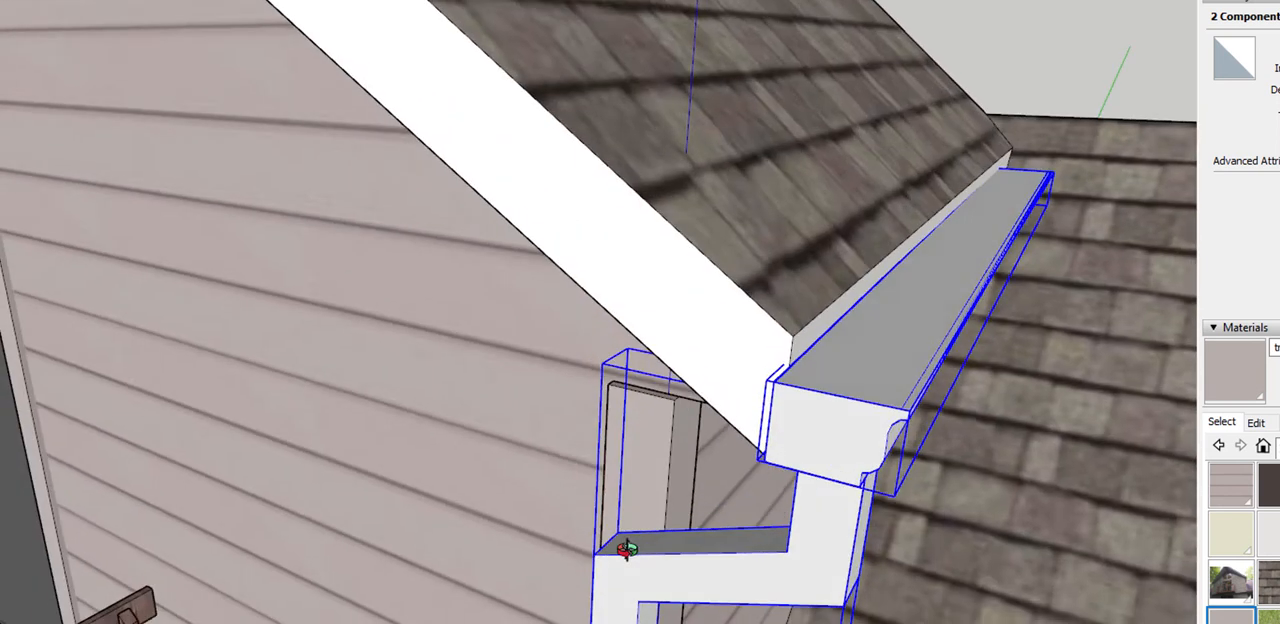
middle_click_drag(777, 346, 1096, 105)
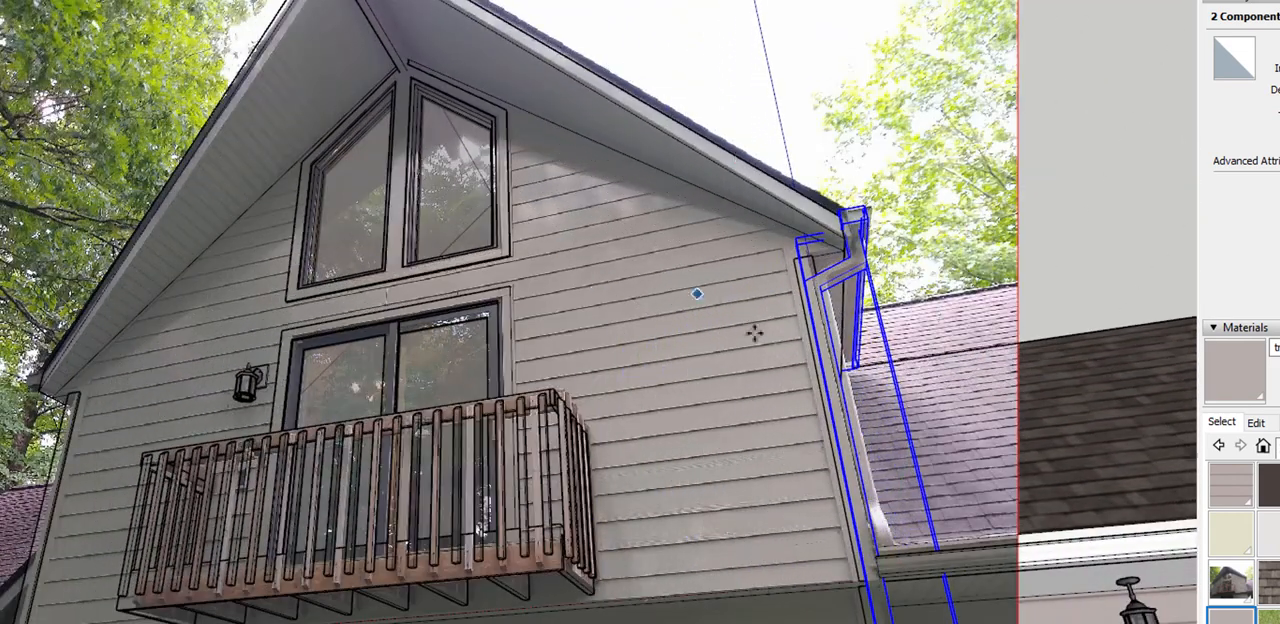
Open the downspout component at the tall gable's eave corner for editing
scroll(780, 315, "up", 4)
left_click(816, 302)
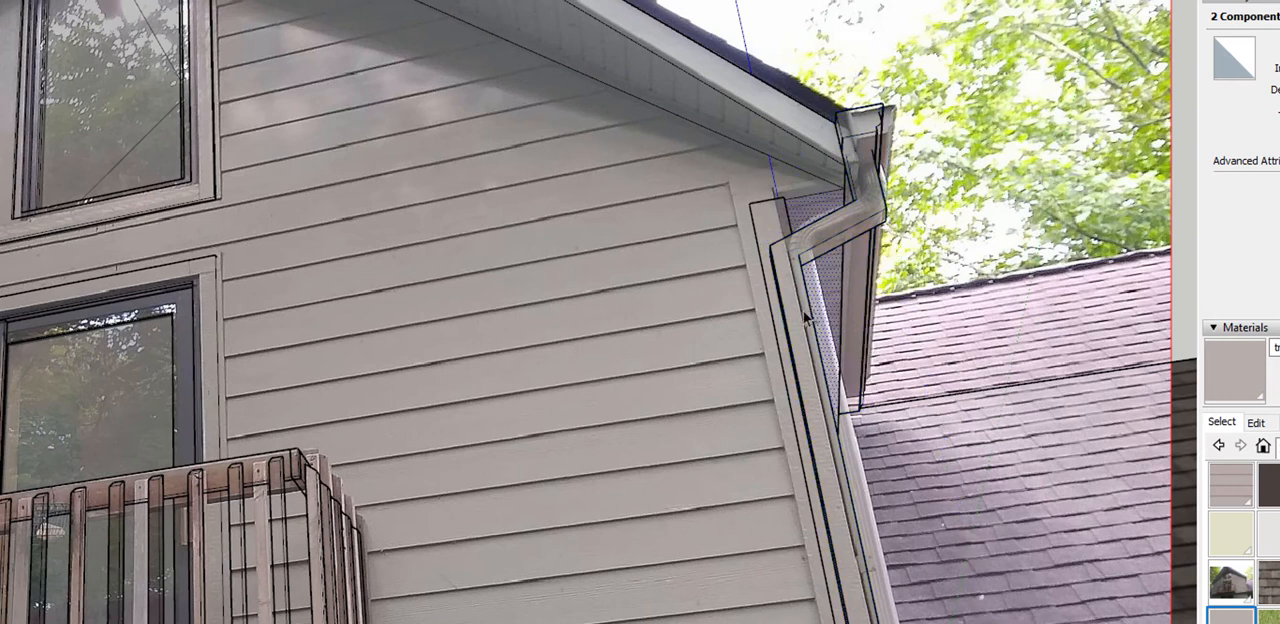
left_click(803, 311)
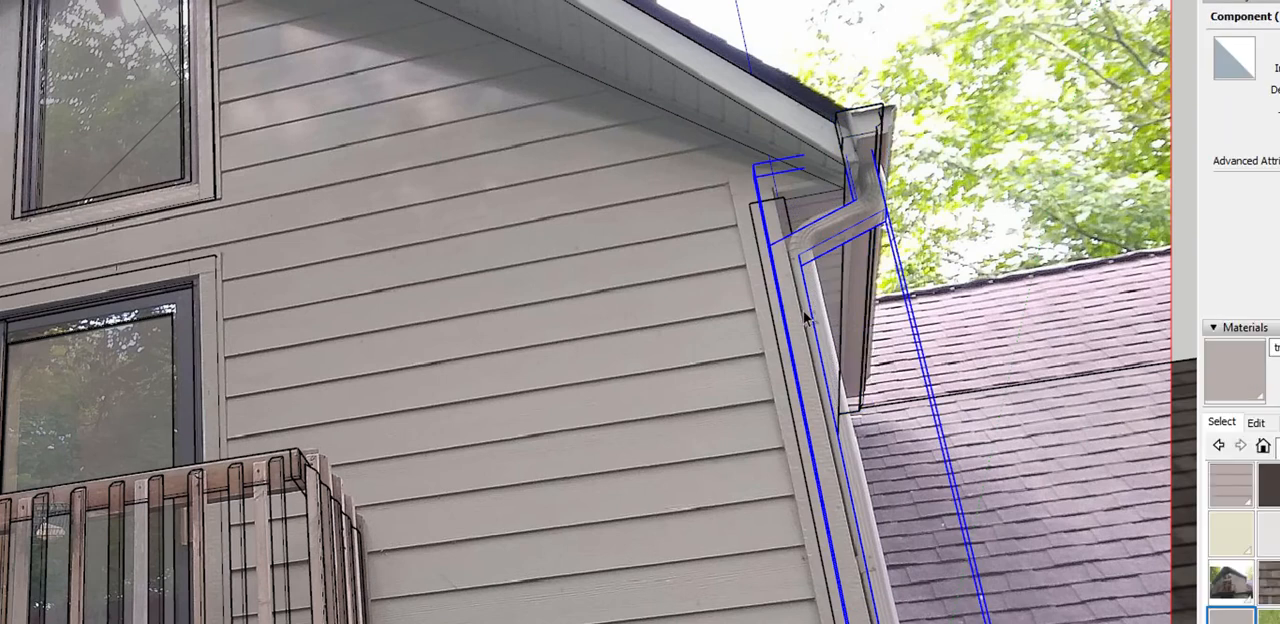
double_click(803, 311)
scroll(801, 311, "down", 4)
Move the downspout's long vertical leg along the green axis to the outer edge of the corner trim, working in front view
left_click_drag(762, 269, 947, 620)
middle_click_drag(935, 490, 884, 528)
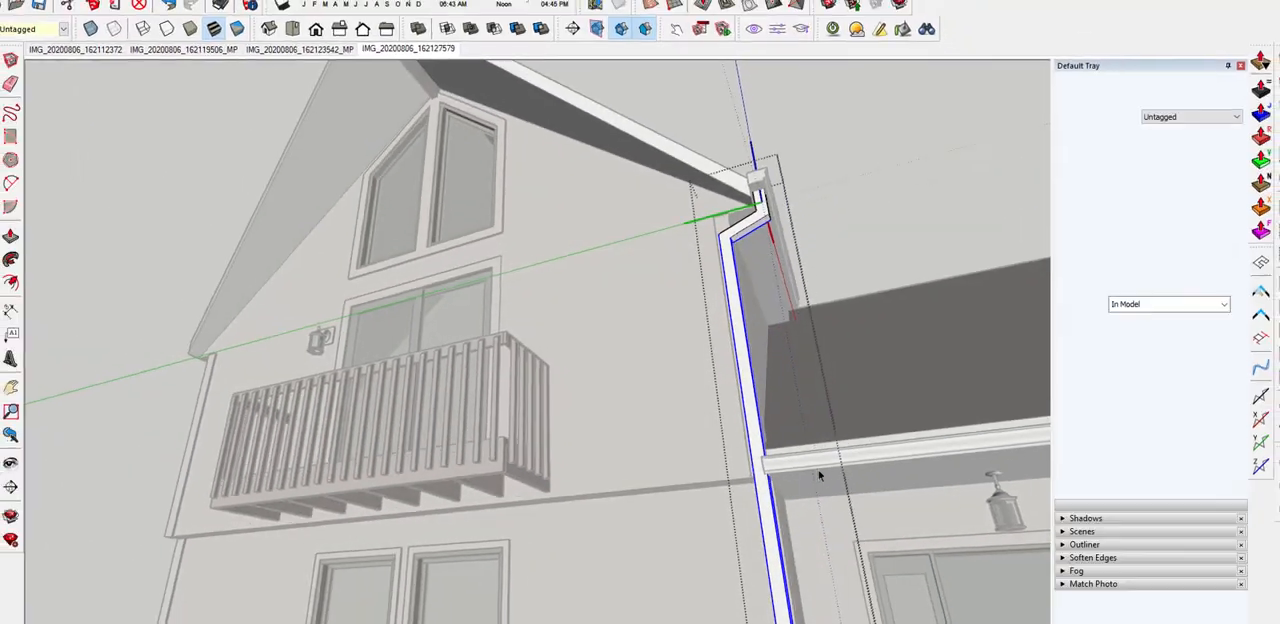
scroll(808, 440, "down", 3)
middle_click_drag(777, 405, 768, 388)
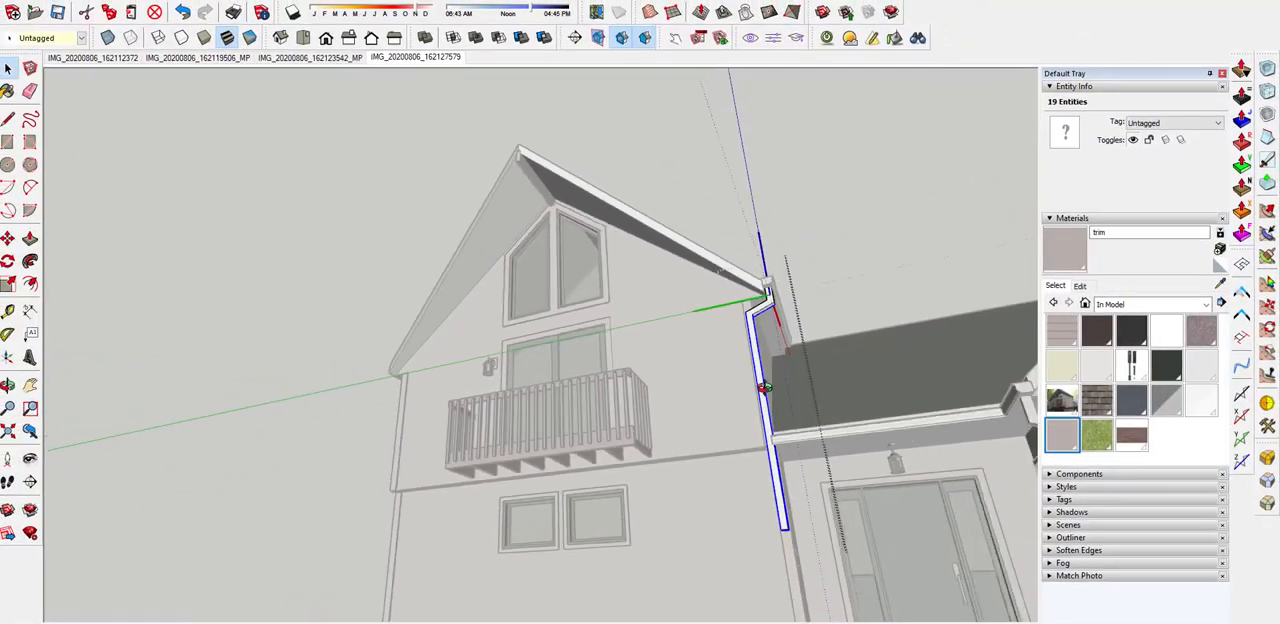
left_click_drag(759, 474, 817, 449)
middle_click_drag(680, 280, 832, 214)
middle_click_drag(620, 478, 600, 460)
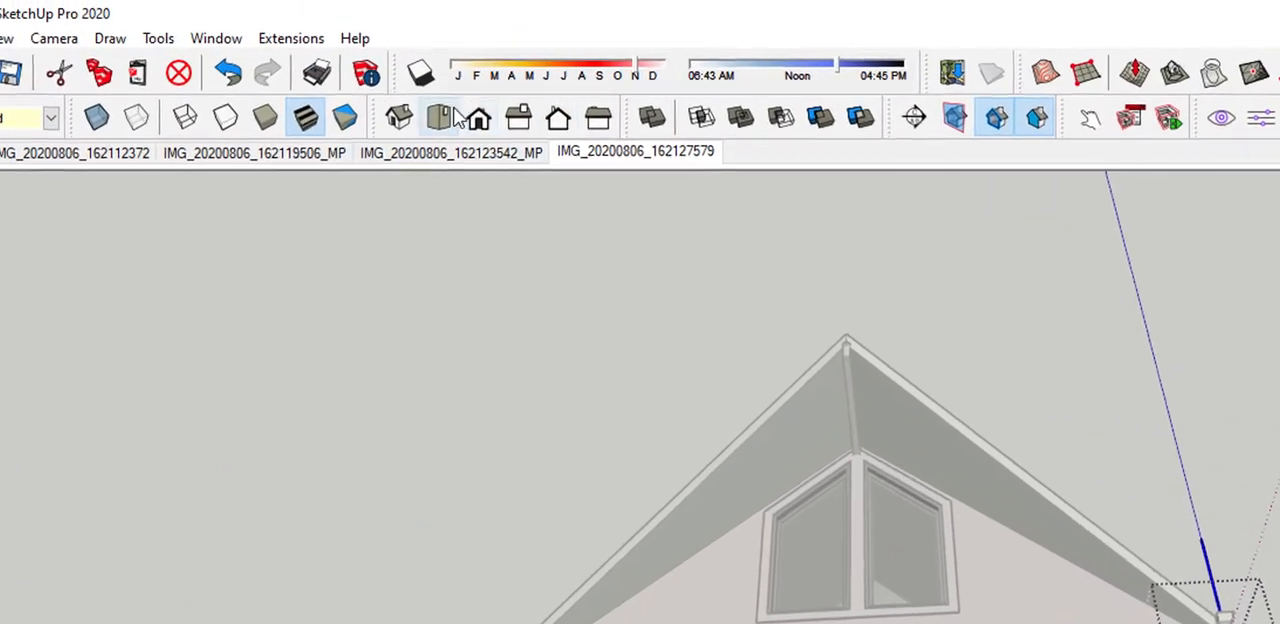
left_click(326, 38)
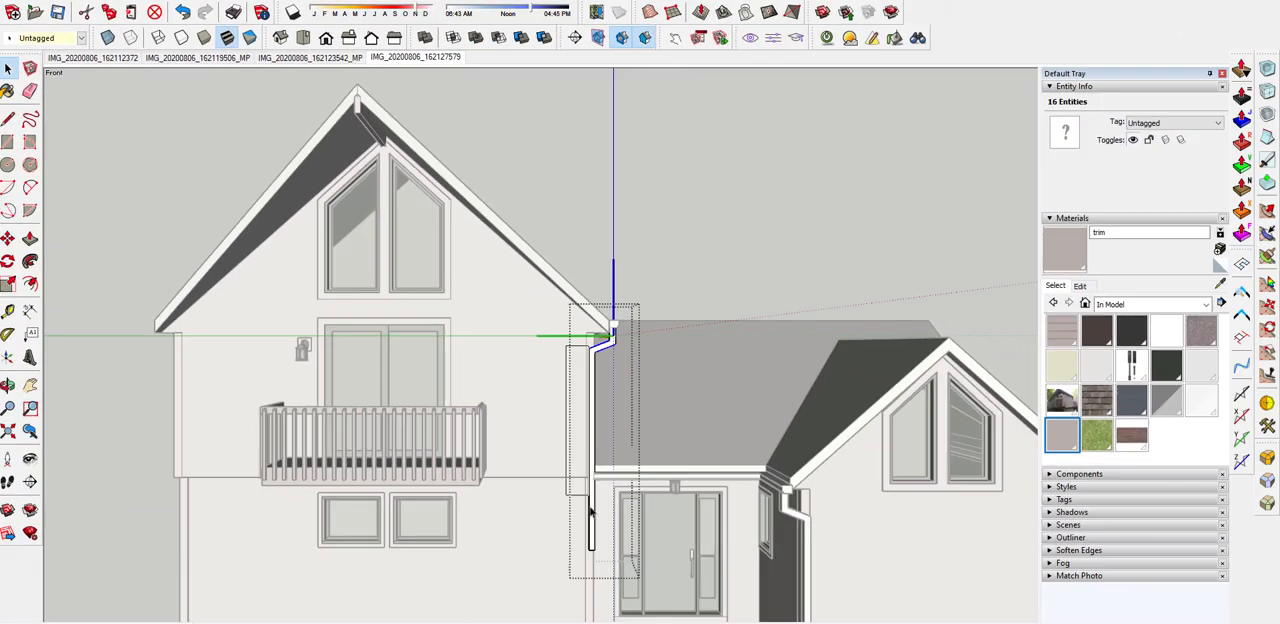
left_click(591, 480, "shift")
scroll(590, 380, "up", 3)
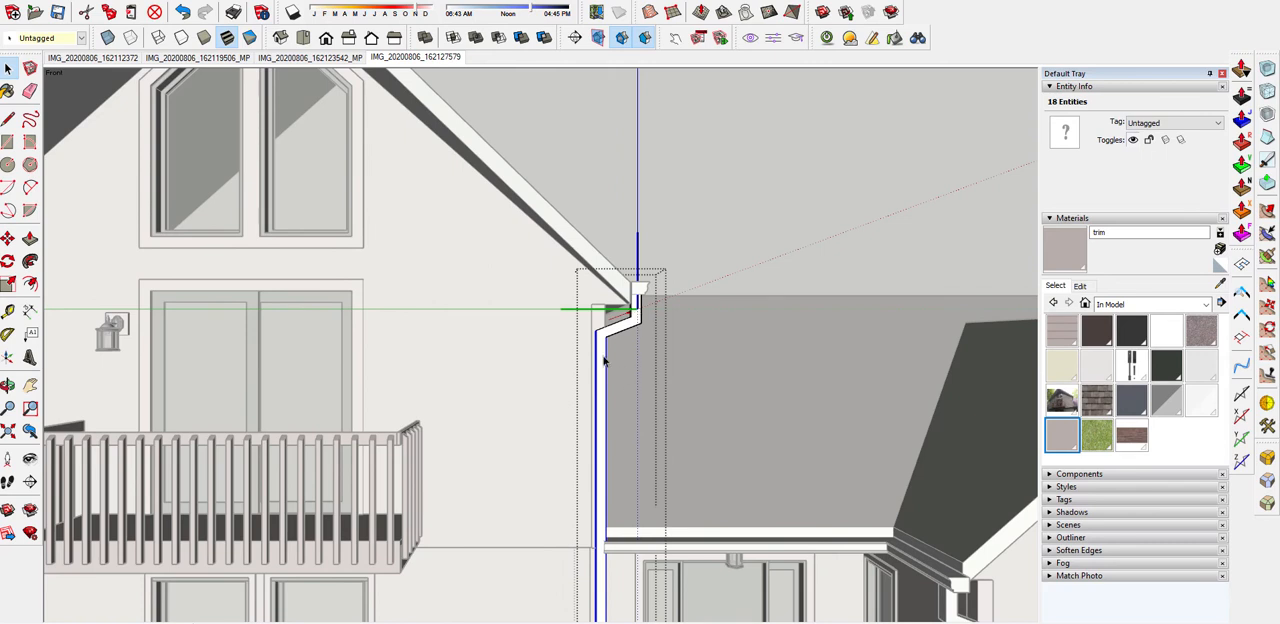
scroll(605, 358, "up", 2)
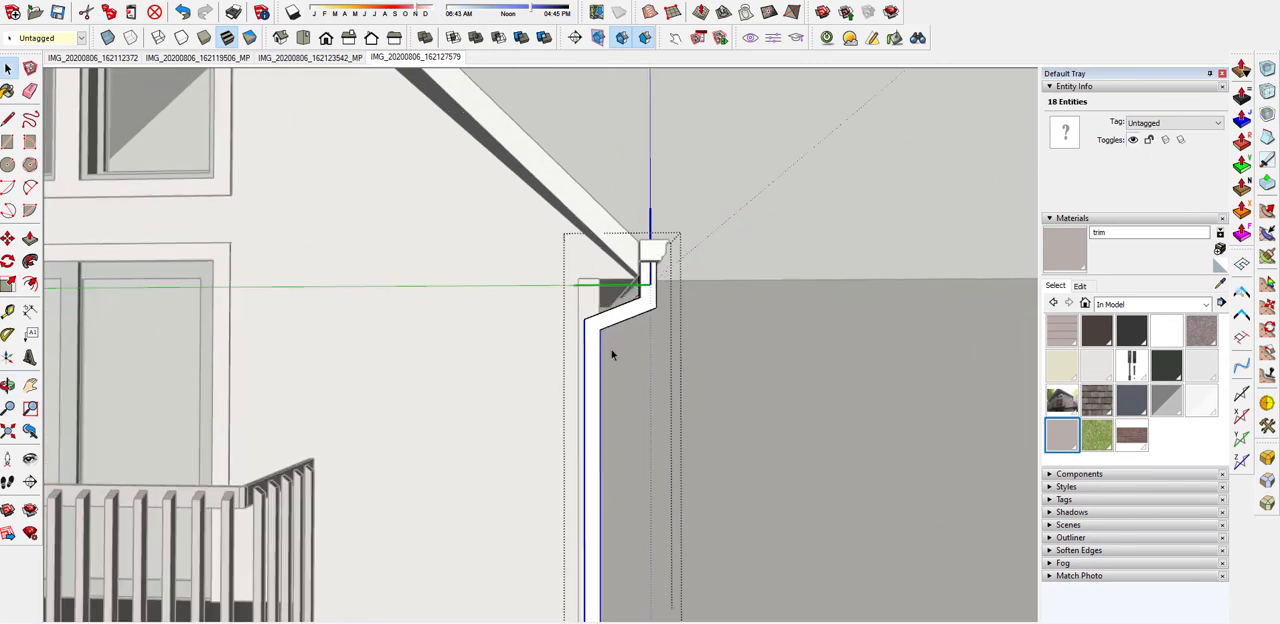
scroll(613, 355, "up", 1)
scroll(613, 355, "up", 1)
key("m")
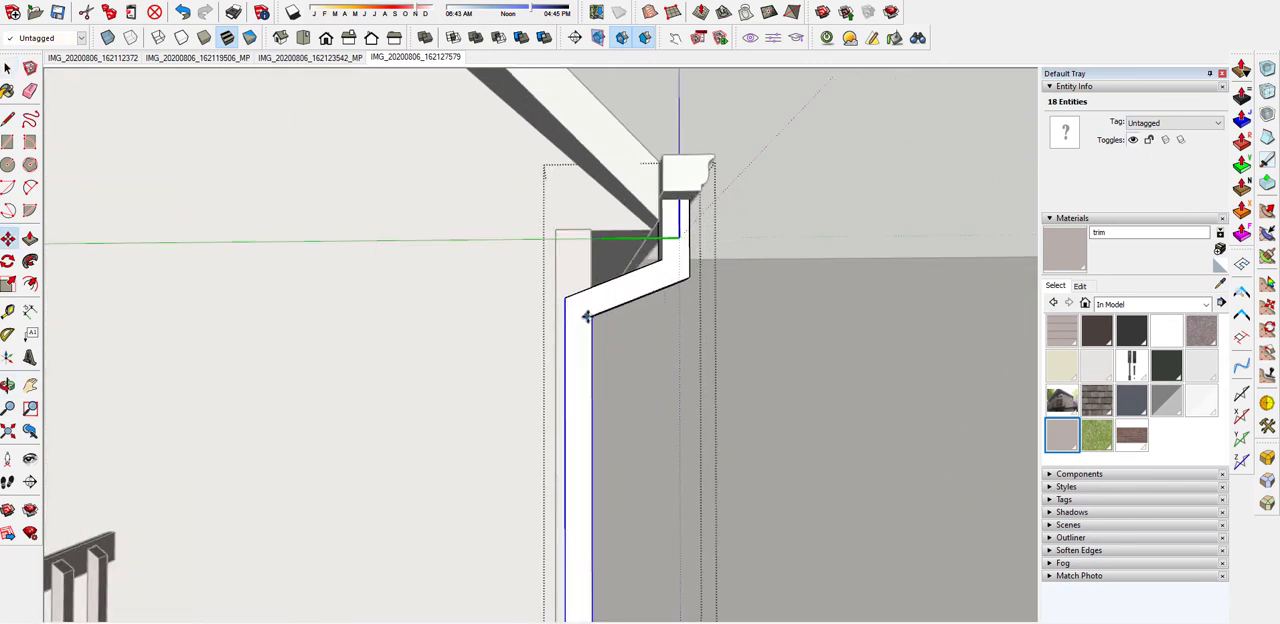
left_click(563, 316)
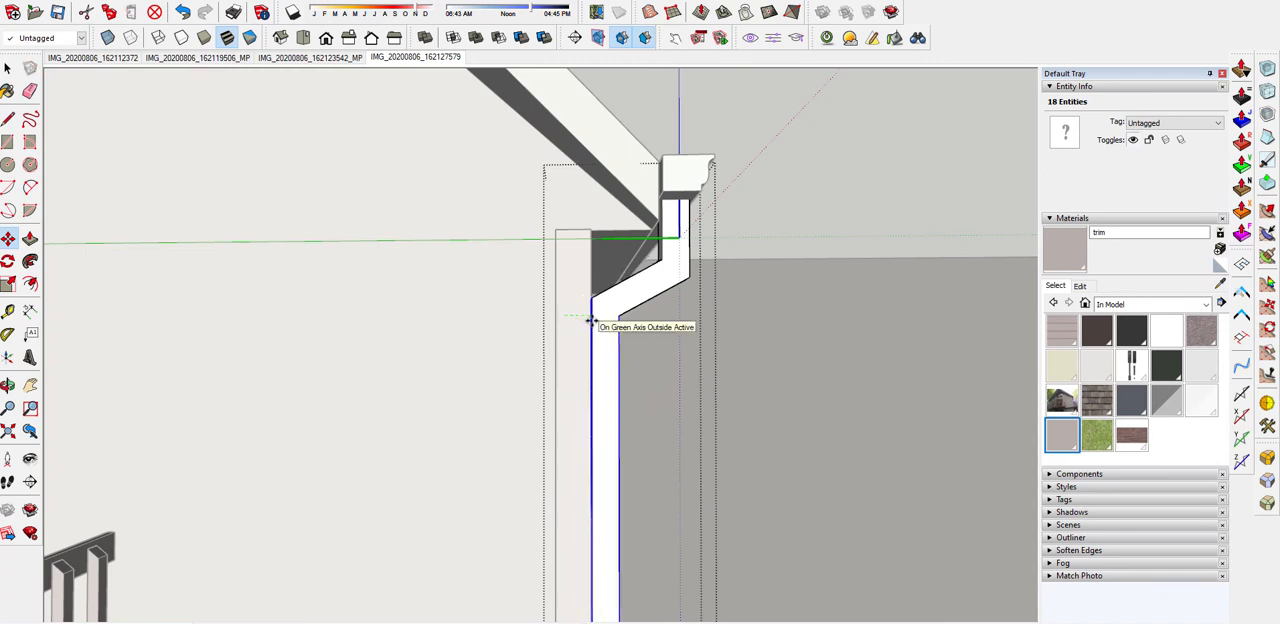
Finish editing the downspout and move the whole component slightly outward along the green axis at the gable corner
middle_click_drag(579, 337, 463, 346)
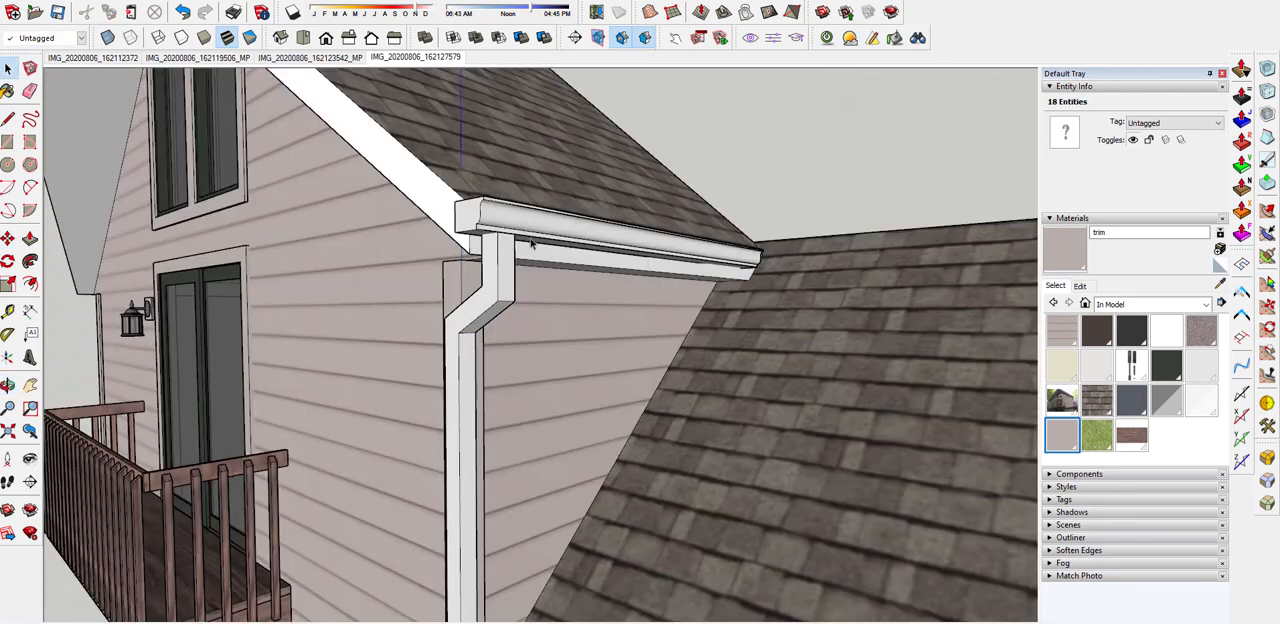
left_click(500, 288)
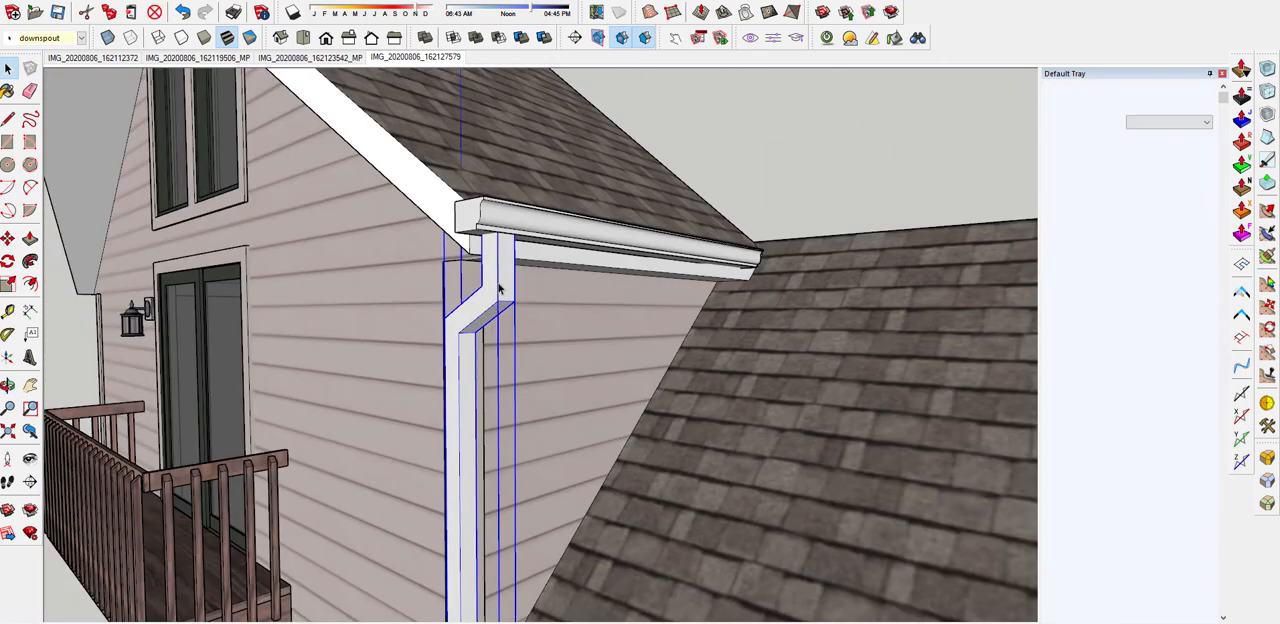
key("m")
scroll(444, 304, "up", 2)
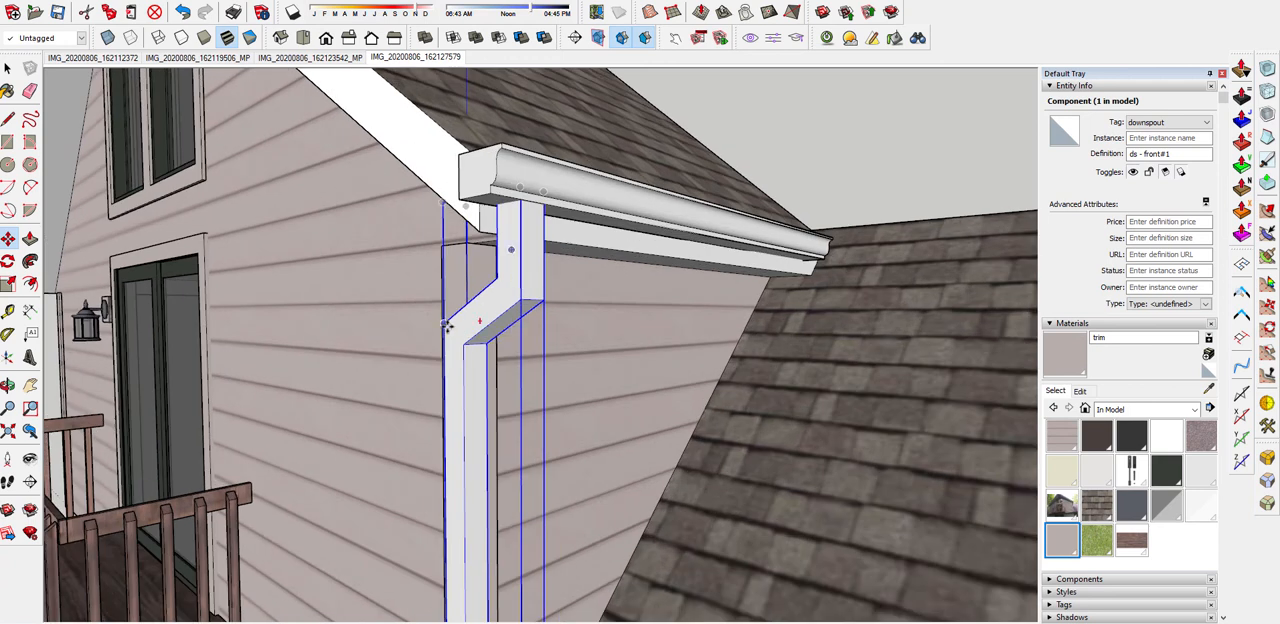
left_click_drag(455, 320, 465, 318)
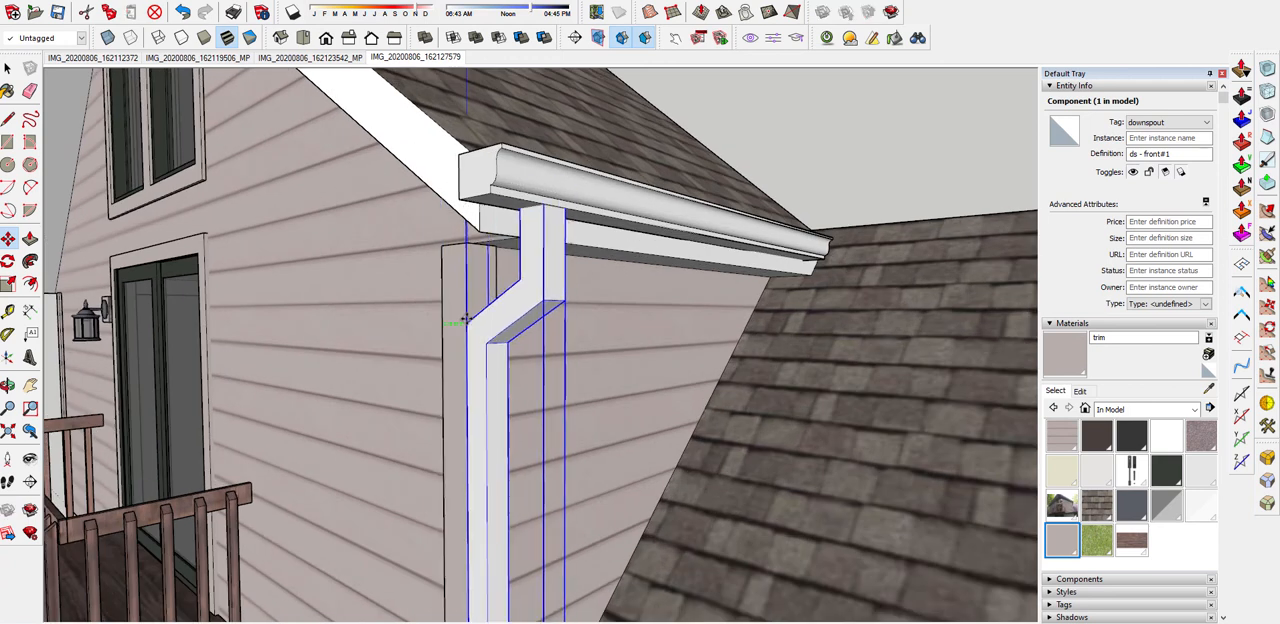
left_click(466, 318)
Reopen the tall gable's downspout for editing where its leg runs down to the lower roof
middle_click_drag(523, 297, 619, 284)
scroll(591, 296, "down", 3)
scroll(619, 282, "down", 2)
middle_click_drag(629, 429, 537, 496)
scroll(650, 318, "down", 3)
scroll(629, 484, "up", 3)
scroll(640, 403, "up", 3)
middle_click_drag(570, 387, 540, 300)
scroll(490, 415, "up", 2)
scroll(500, 420, "down", 2)
double_click(512, 430)
triple_click(555, 505)
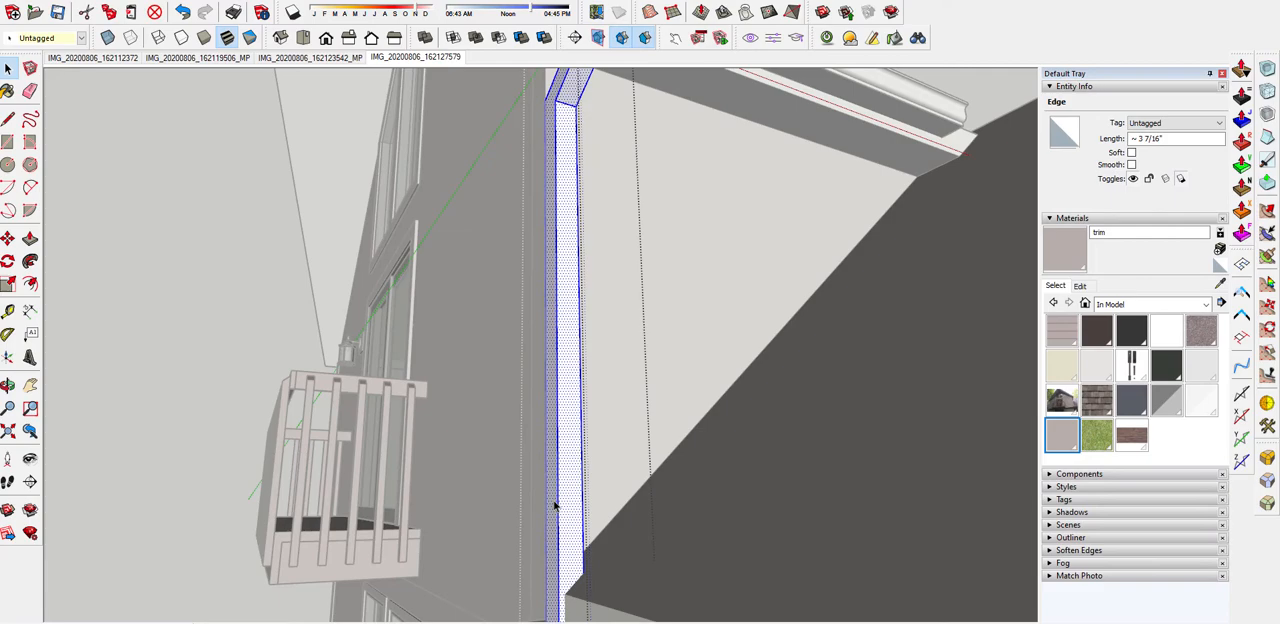
Mark a cut line across the downspout's leg just above the lower roof, following the matched photo
middle_click_drag(555, 505, 830, 480)
left_click(397, 58)
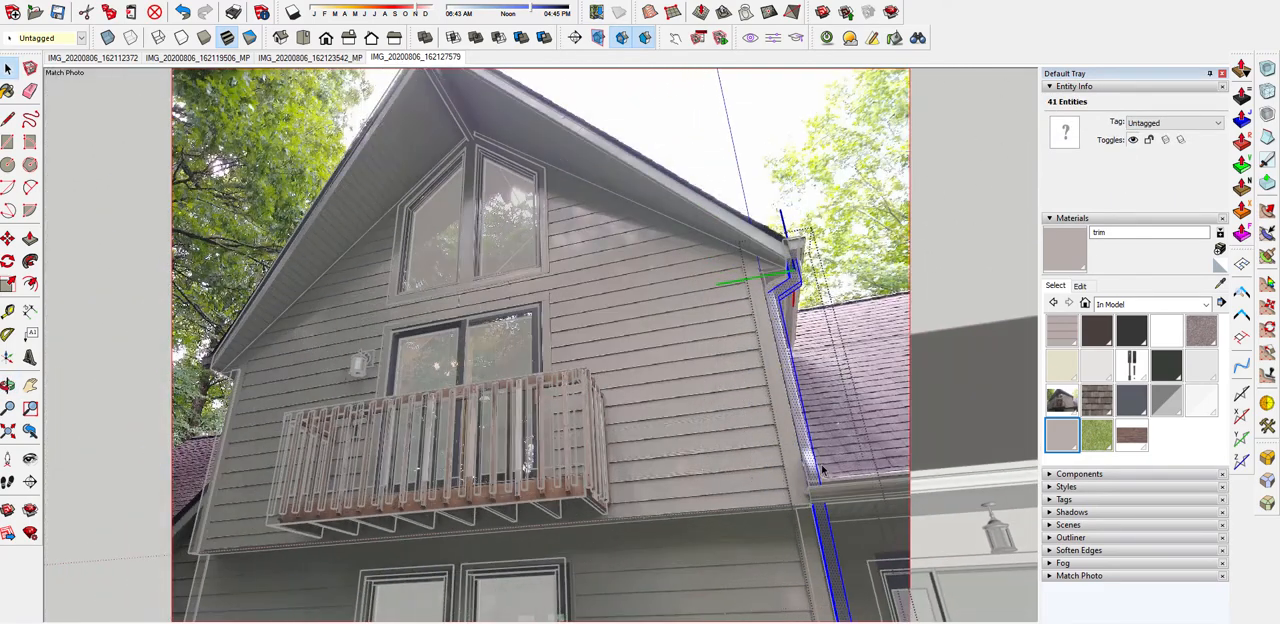
scroll(825, 475, "up", 6)
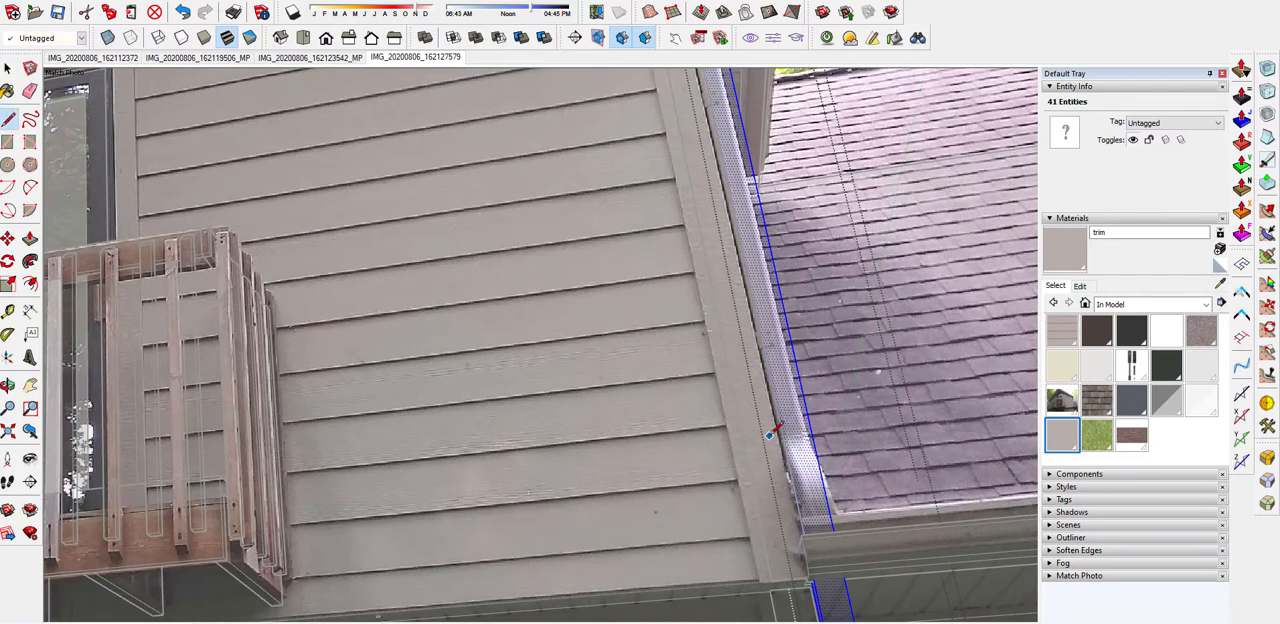
middle_click_drag(815, 432, 595, 515)
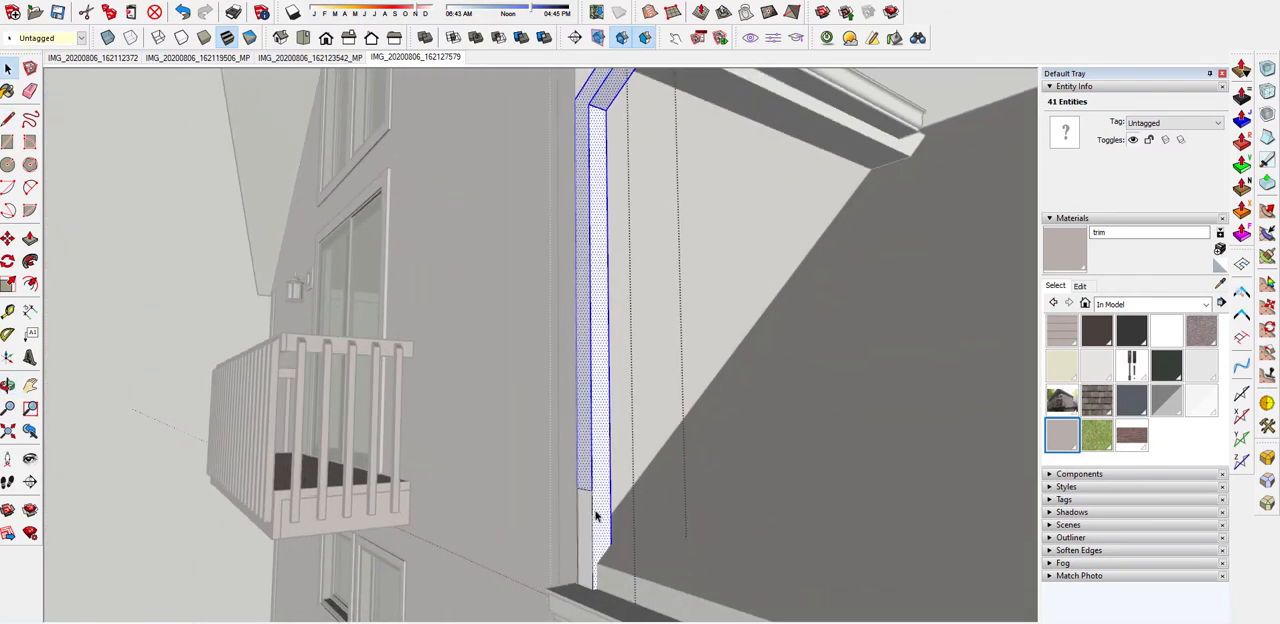
Push away the part of the leg below the cut line and erase its leftover edges
key("p")
left_click(585, 518)
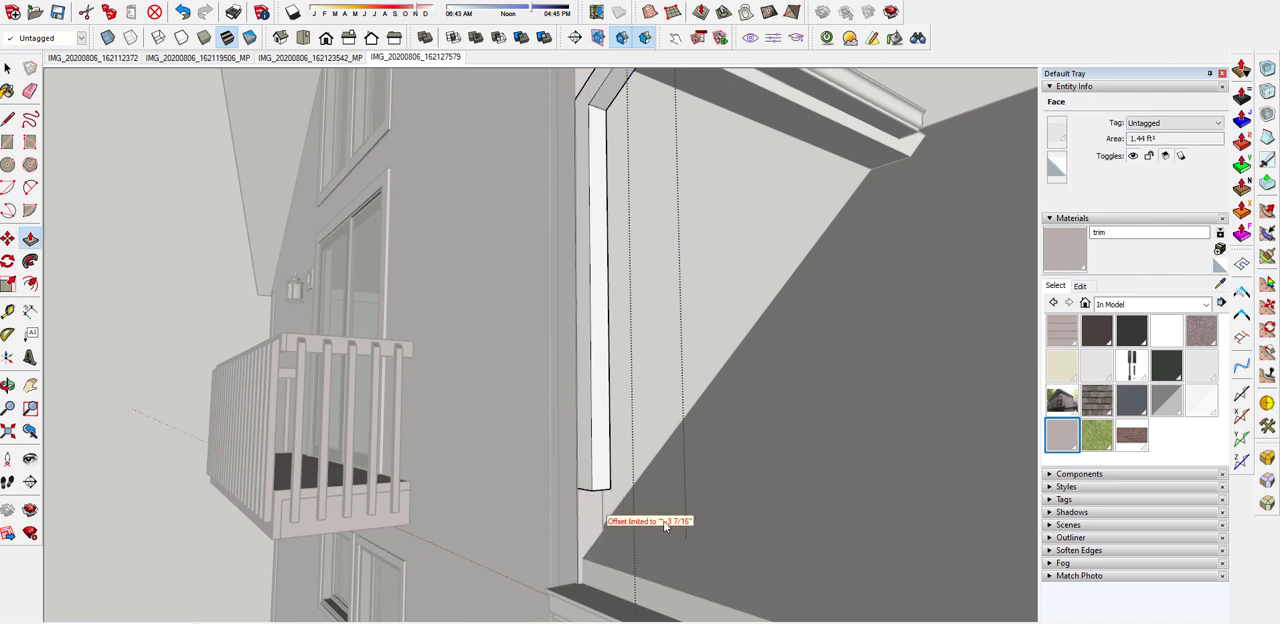
scroll(665, 527, "down", 5)
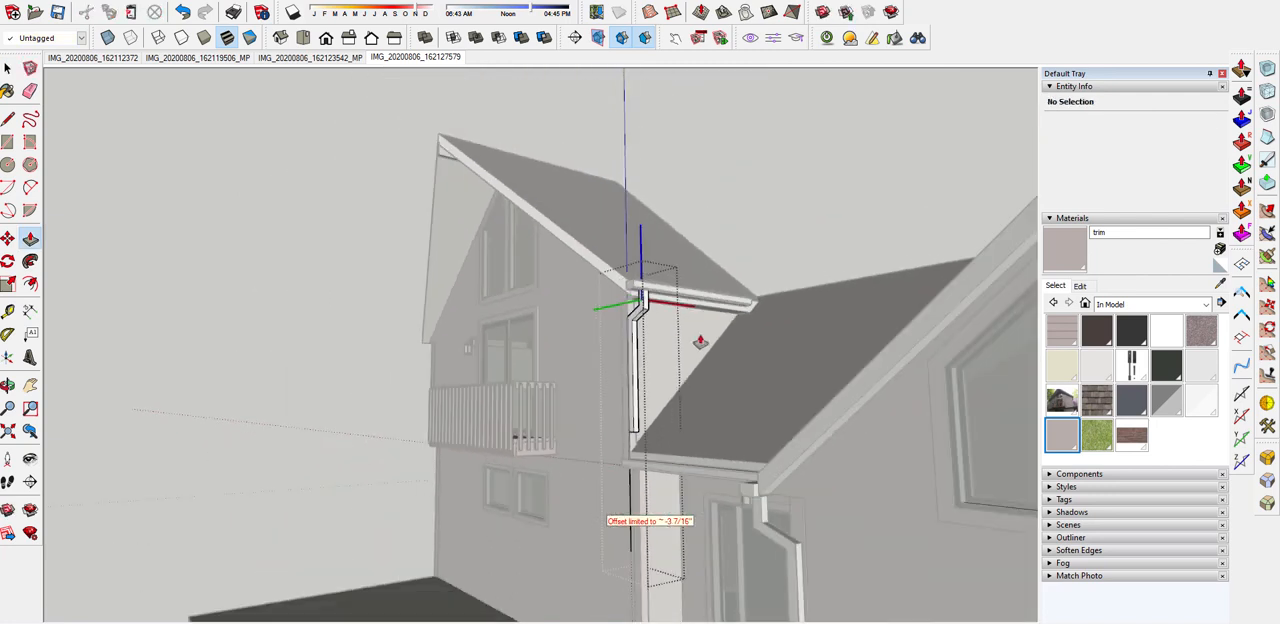
scroll(631, 505, "up", 3)
key("e")
left_click(649, 489)
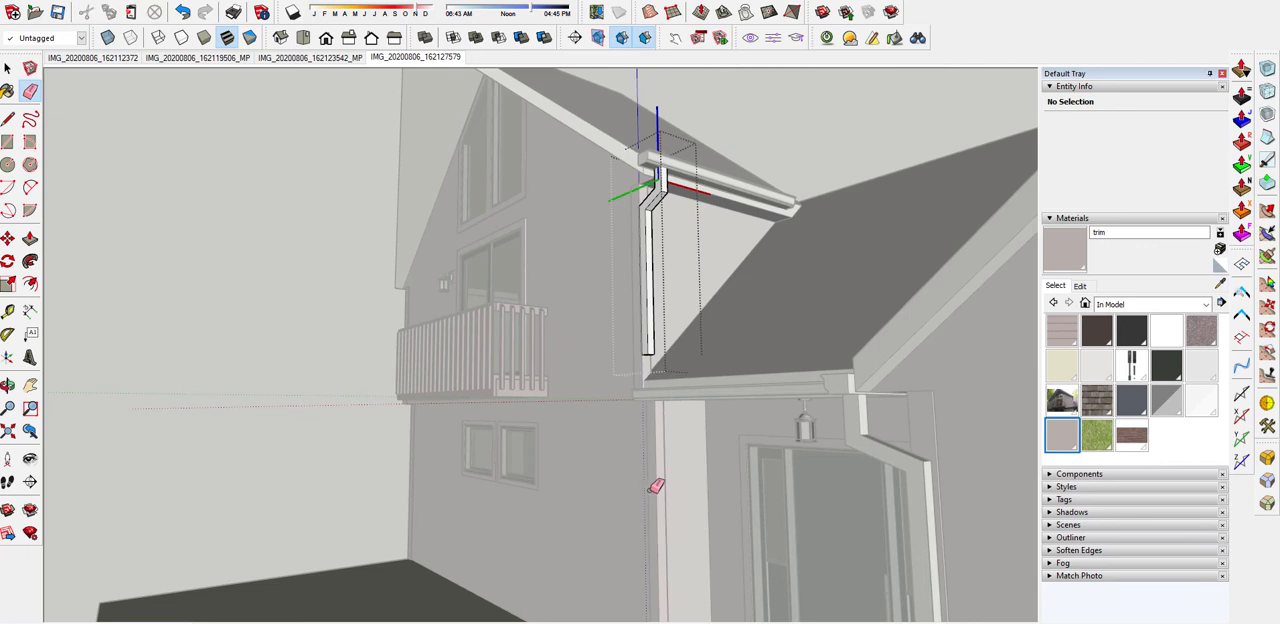
Copy the cut leg's bottom face down to the lower roof's gutter and extrude it upward in two stacked segments
middle_click_drag(651, 385, 655, 302)
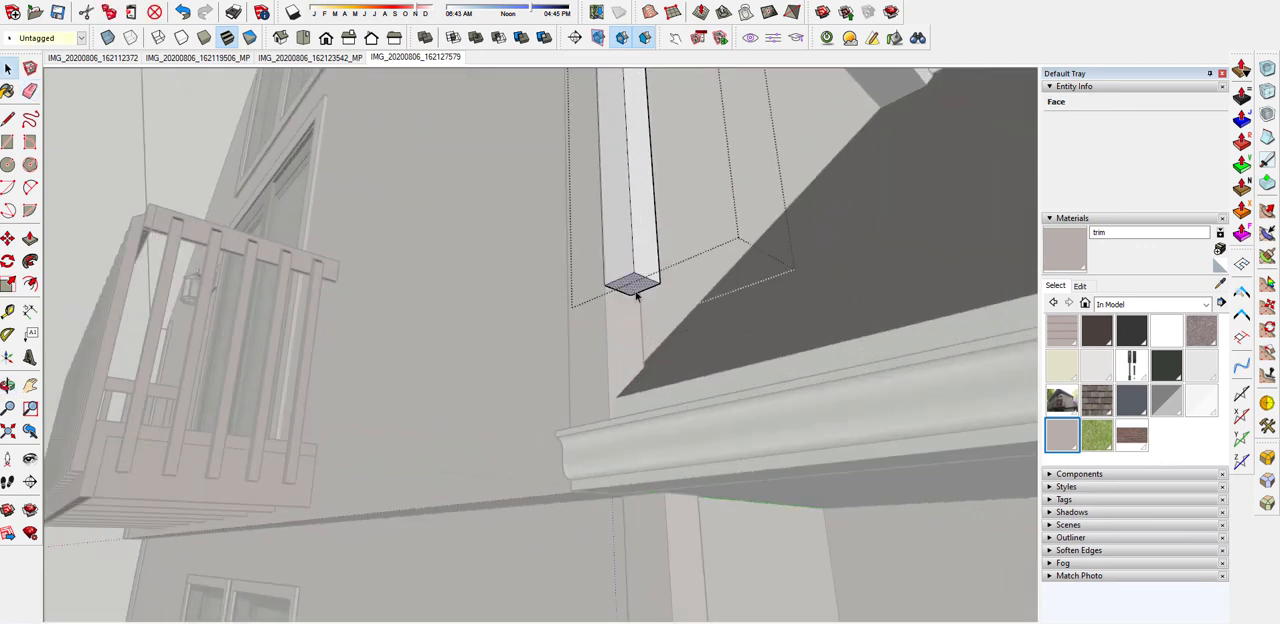
key("m")
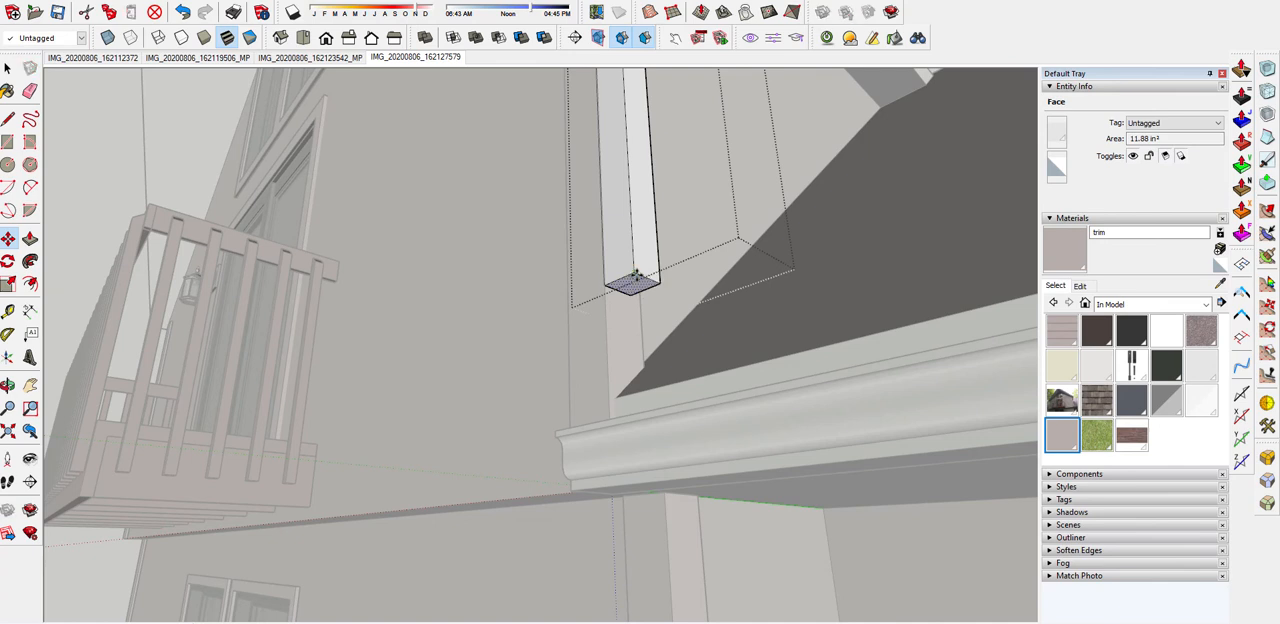
middle_click_drag(632, 283, 571, 474)
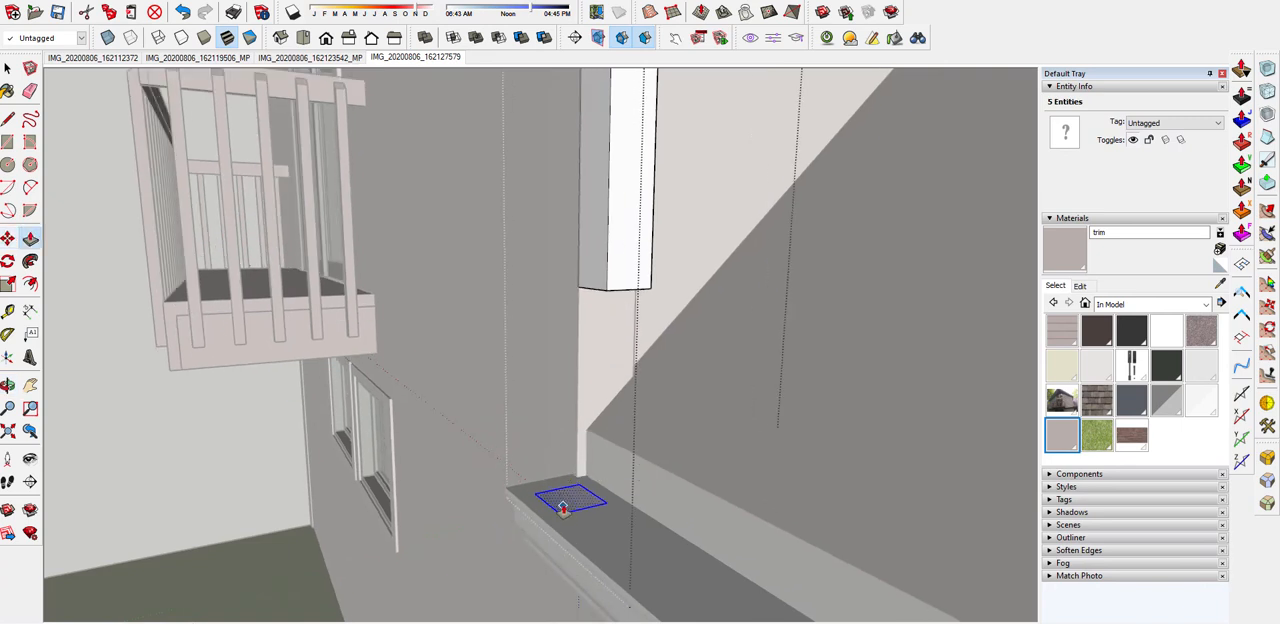
left_click_drag(566, 500, 591, 310)
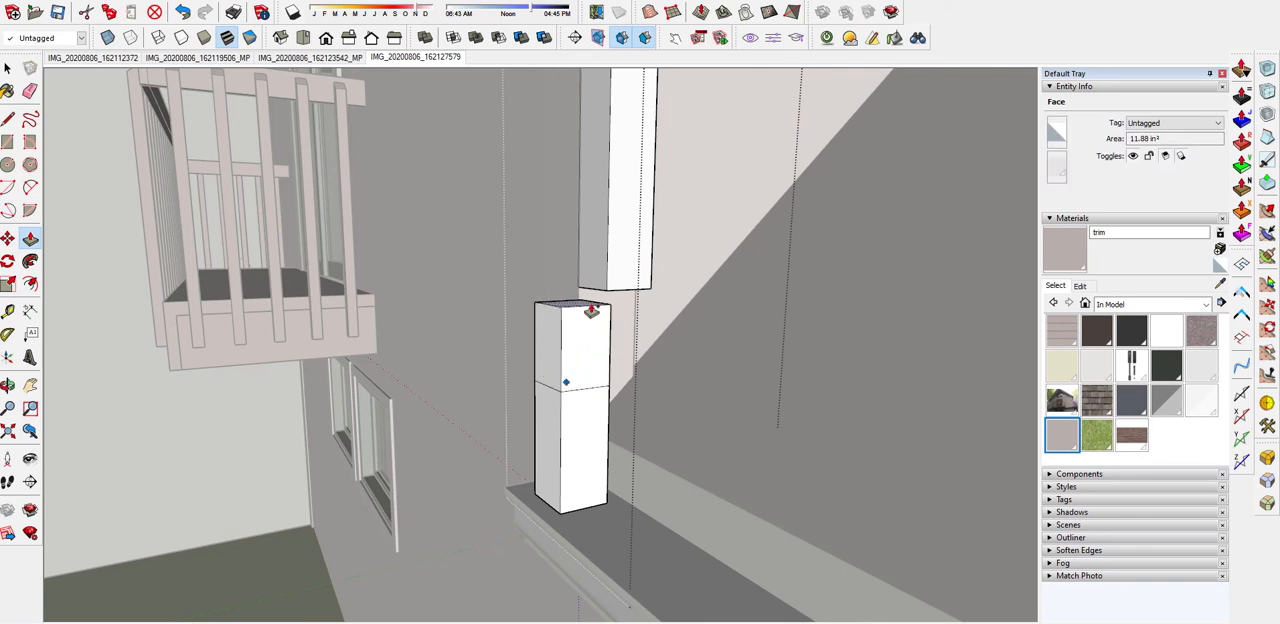
middle_click_drag(591, 310, 580, 310)
key("space")
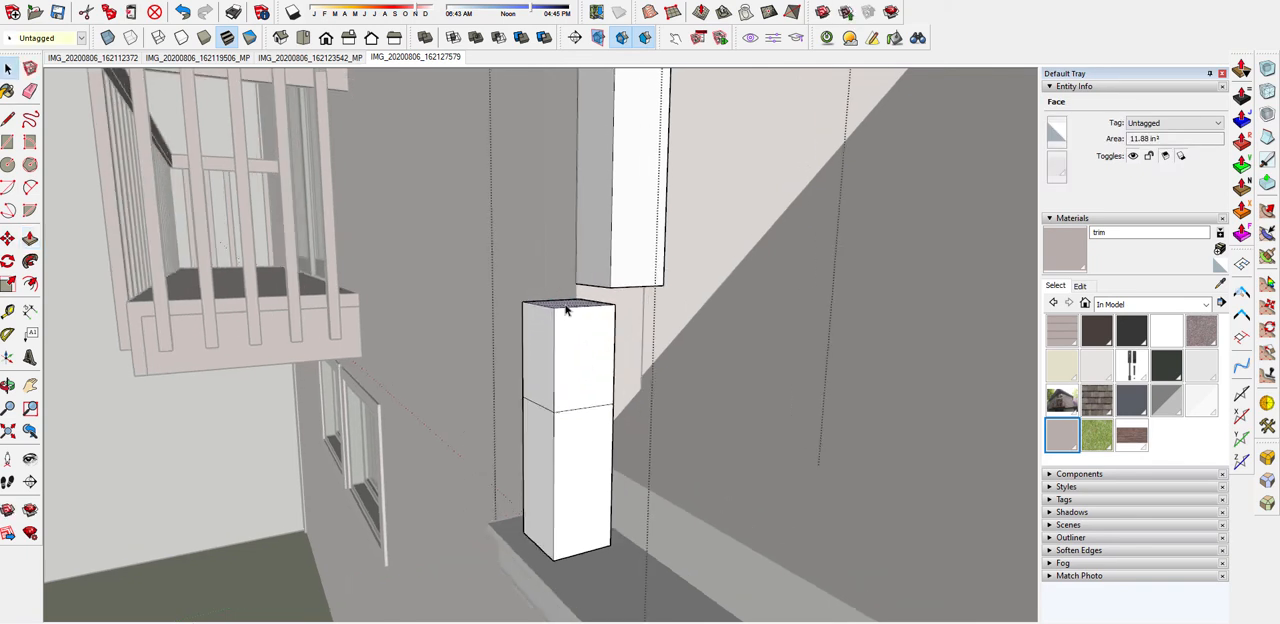
Shift the new piece's top face to slant its upper segment, and move the whole piece to join the cut leg
left_click_drag(615, 303, 660, 294)
middle_click_drag(626, 286, 676, 327)
triple_click(676, 342)
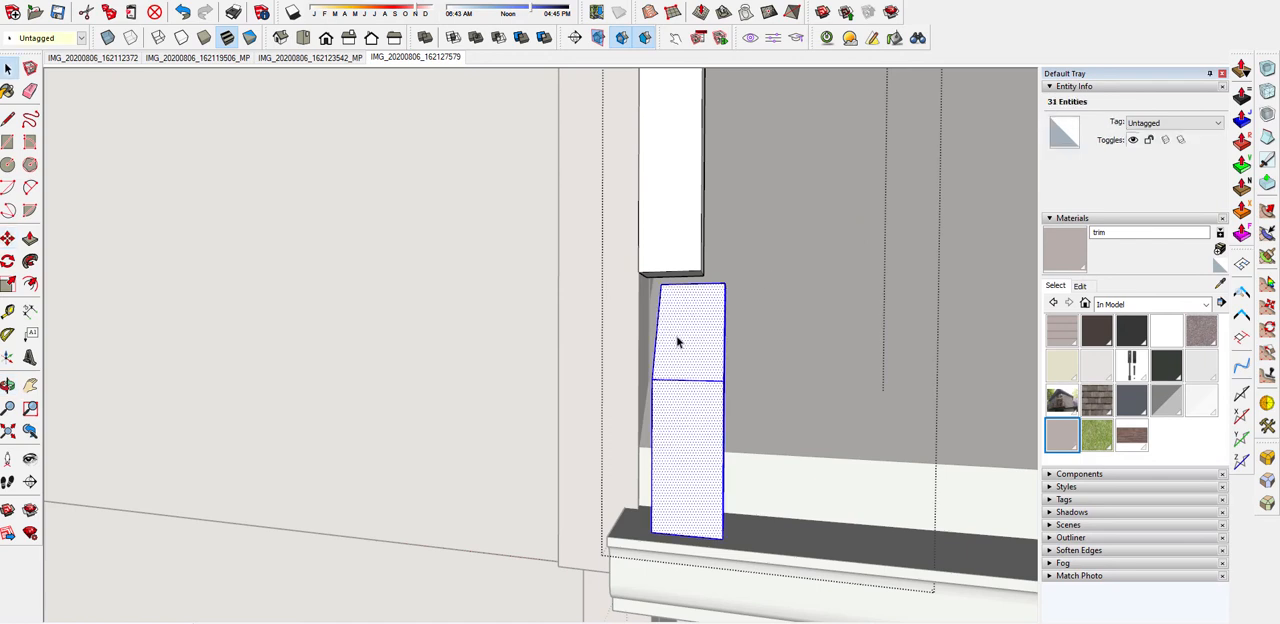
scroll(676, 338, "up", 3)
key("m")
left_click_drag(655, 261, 643, 263)
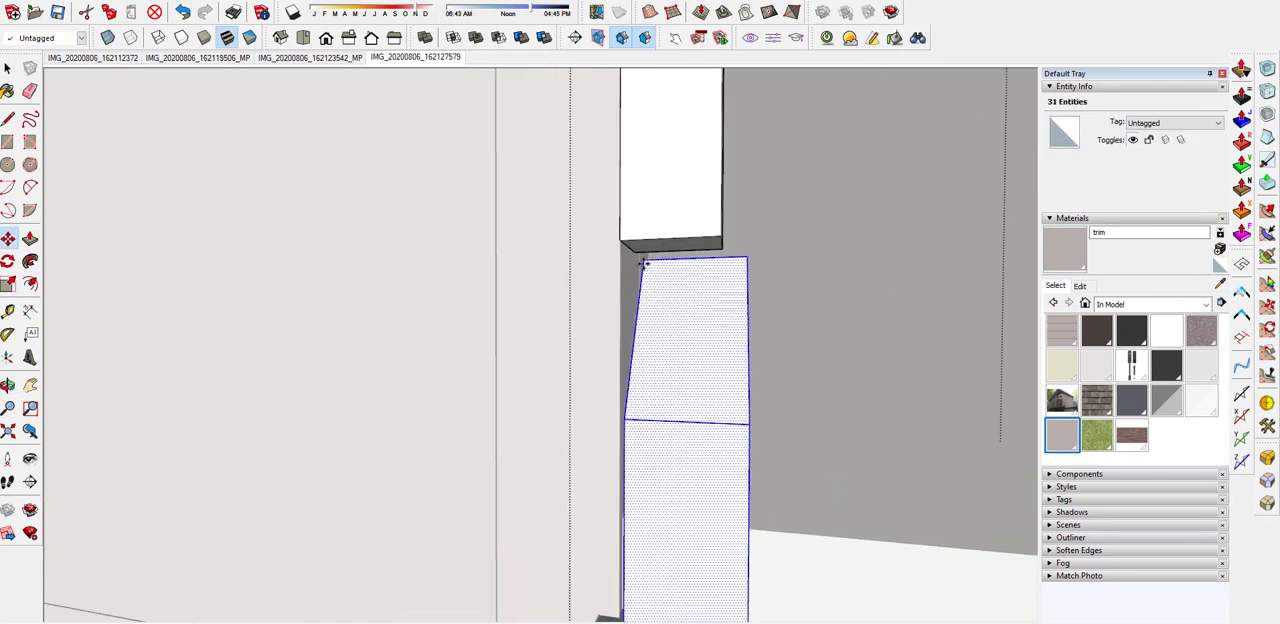
key("Escape")
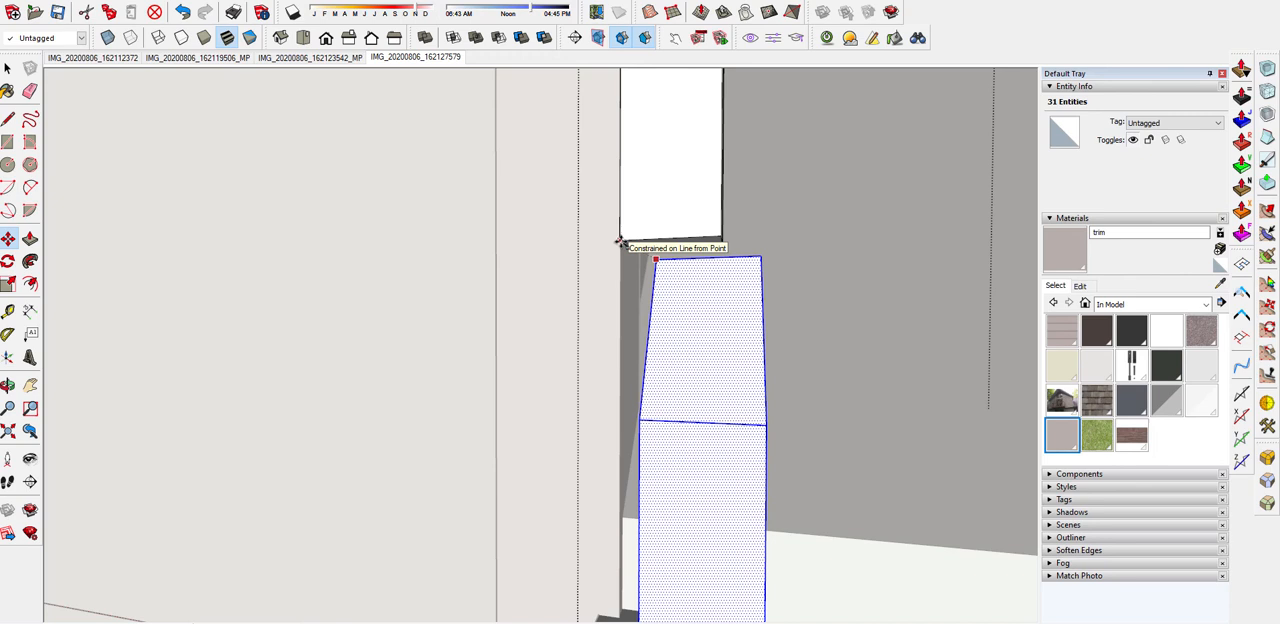
left_click(620, 242)
Extend the downspout's new bottom end with Push/Pull down into the lower roof's gutter
middle_click_drag(708, 309, 1058, 136)
scroll(700, 437, "up", 4)
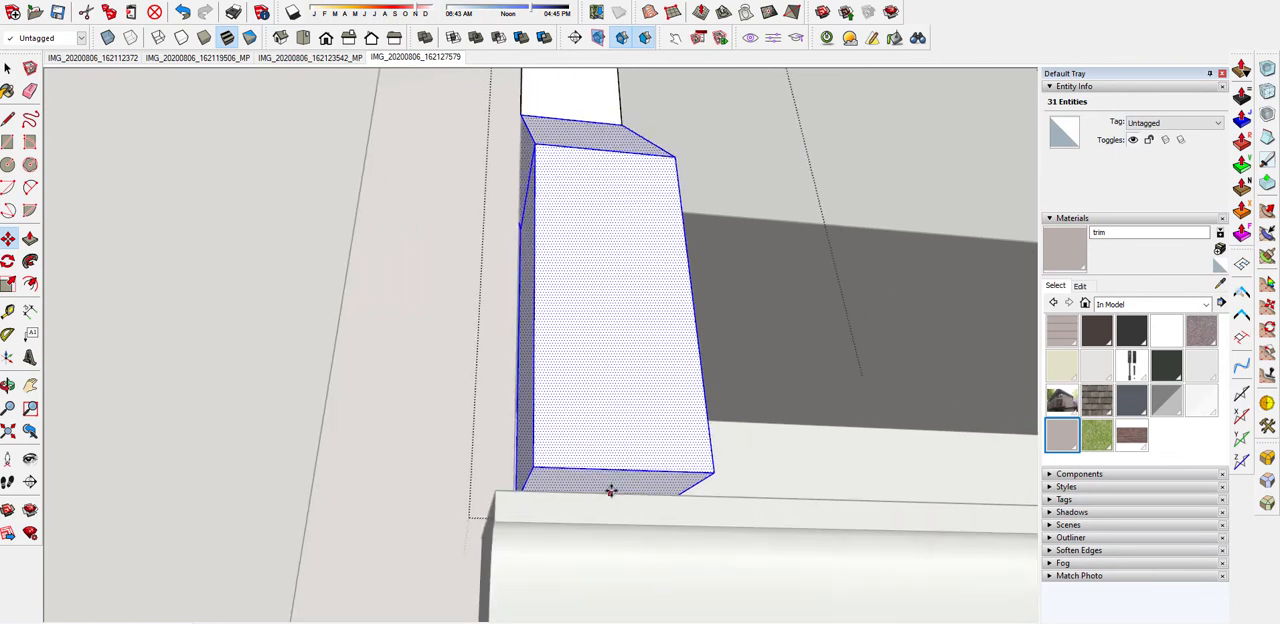
key("p")
left_click(509, 498)
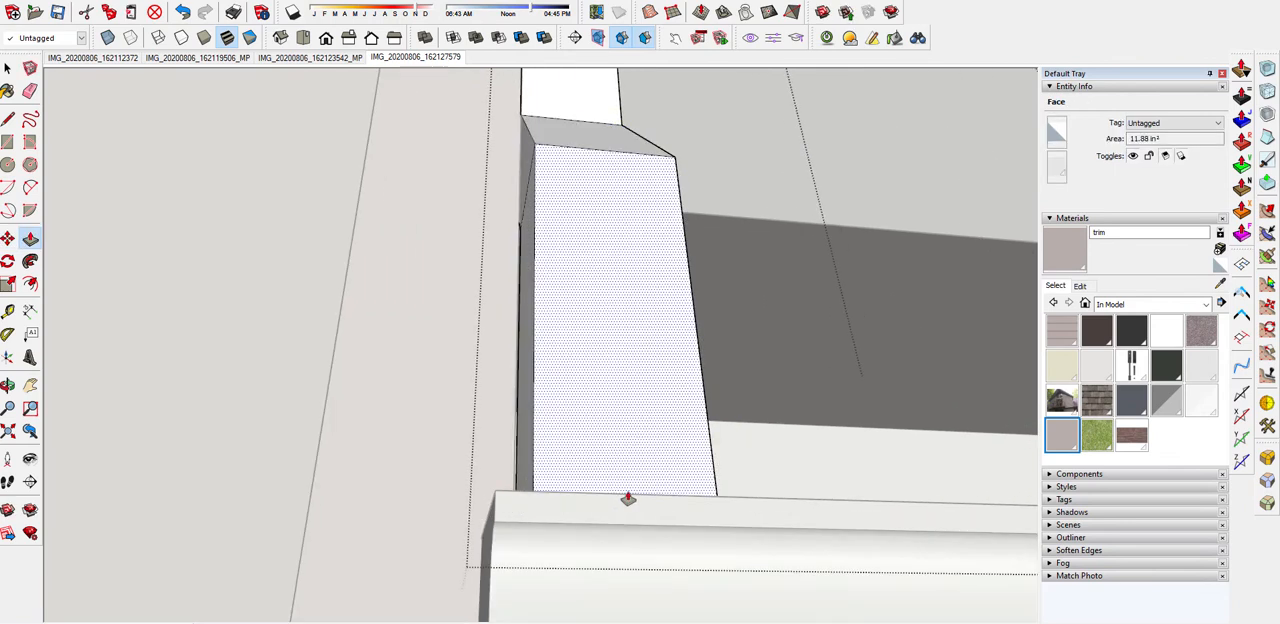
Try erasing the seam edge at the elbow's upper bend, and undo the erasure
middle_click_drag(628, 497, 443, 606)
middle_click_drag(300, 590, 445, 500)
middle_click_drag(566, 309, 422, 325)
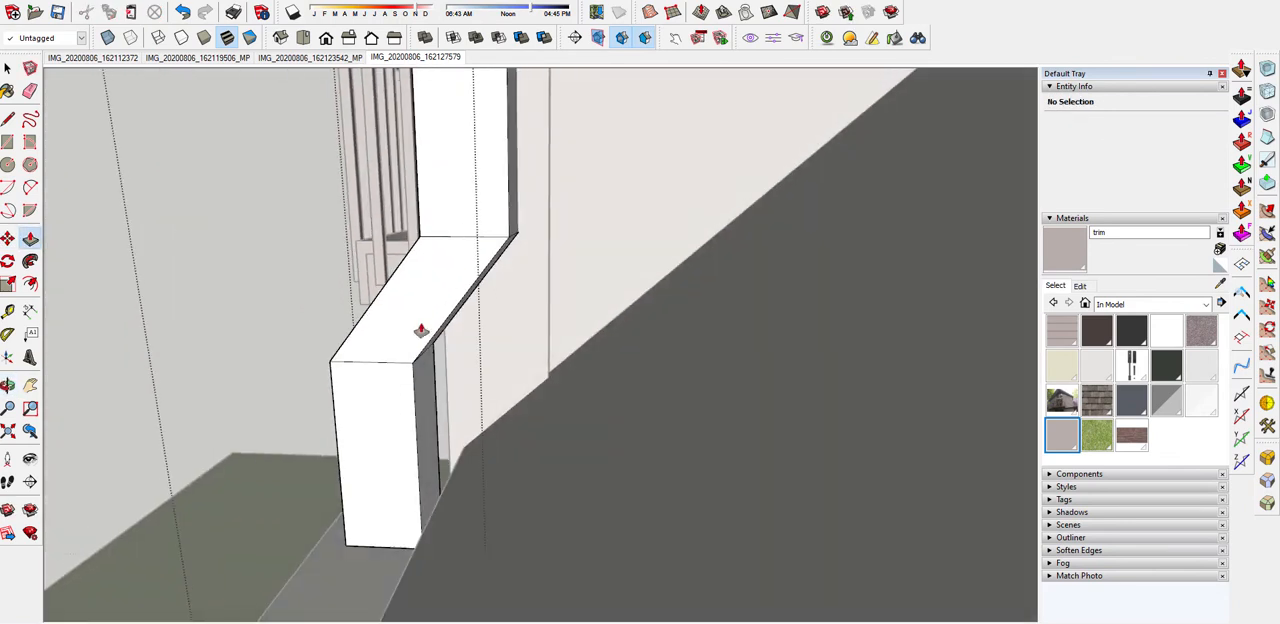
scroll(428, 312, "up", 1)
key("space")
middle_click_drag(620, 231, 543, 234)
scroll(543, 234, "up", 3)
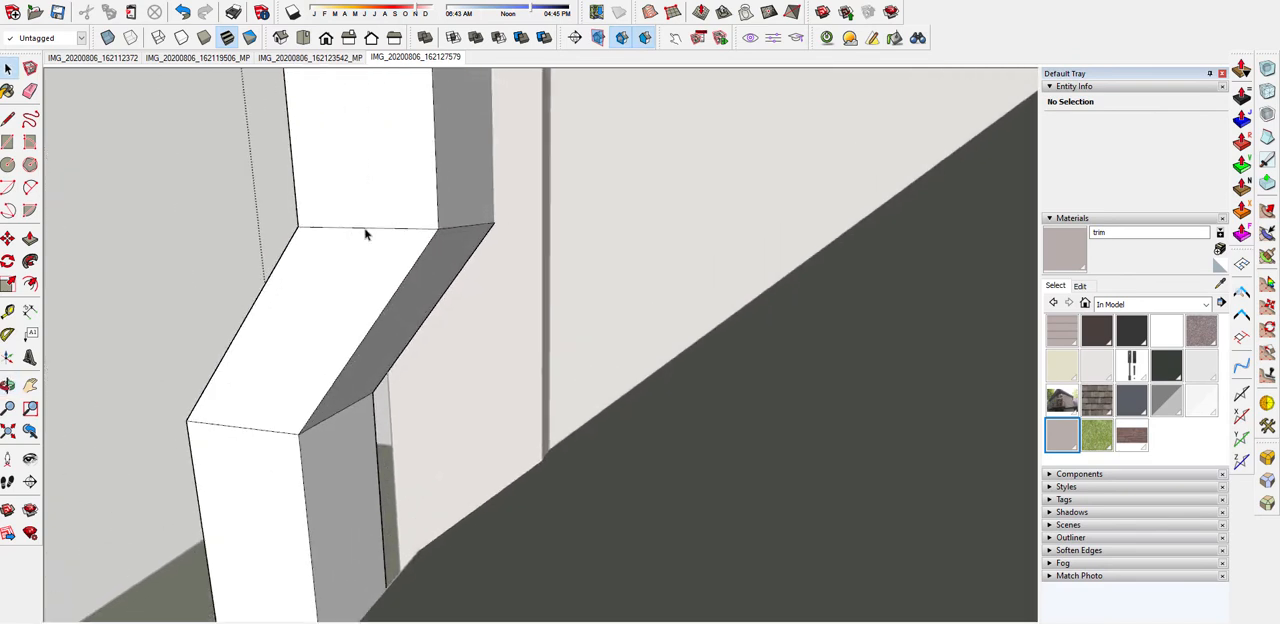
scroll(369, 233, "down", 2)
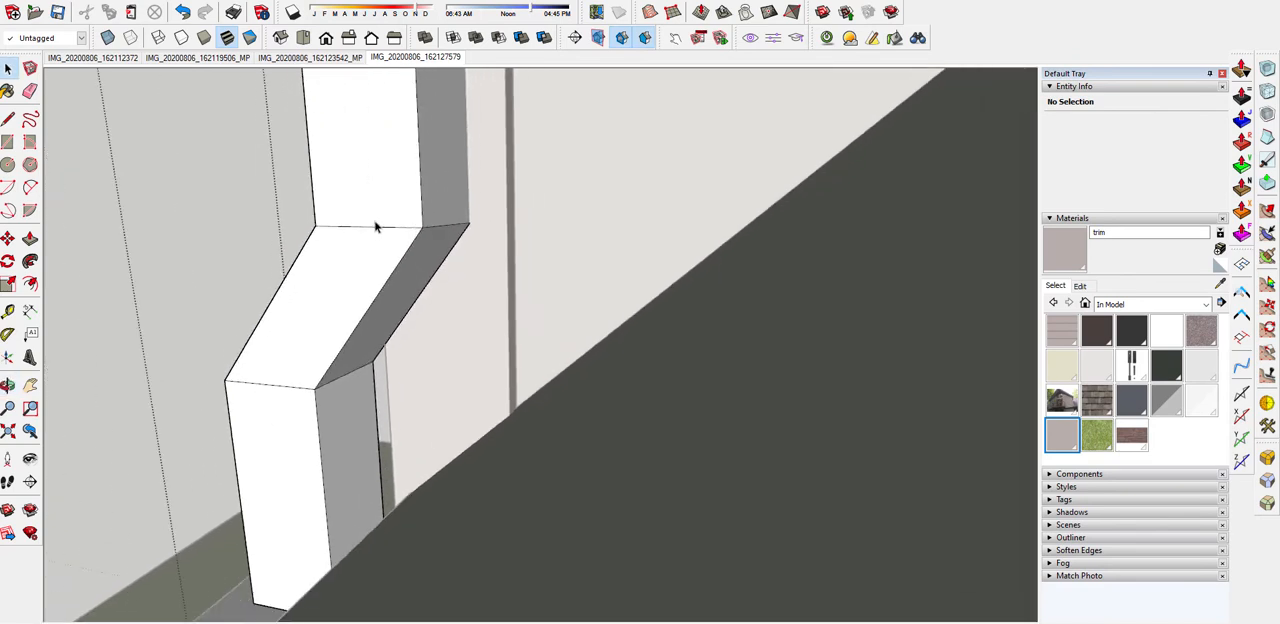
key("e")
left_click(376, 226)
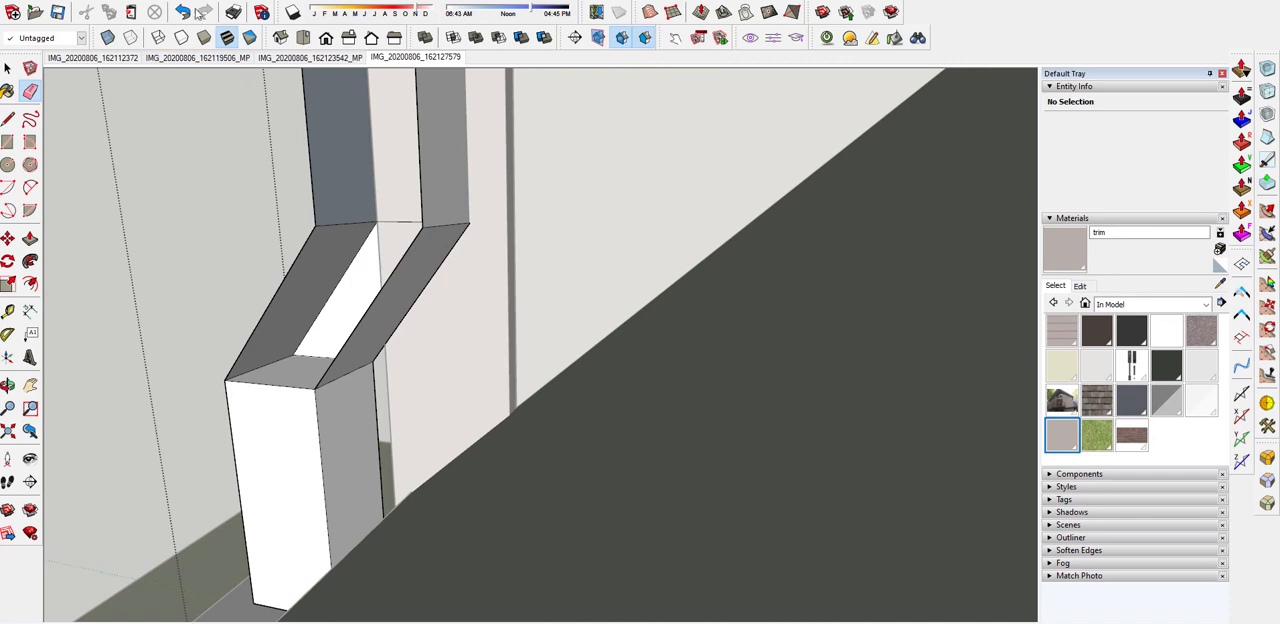
key("ctrl+z")
scroll(703, 154, "up", 5)
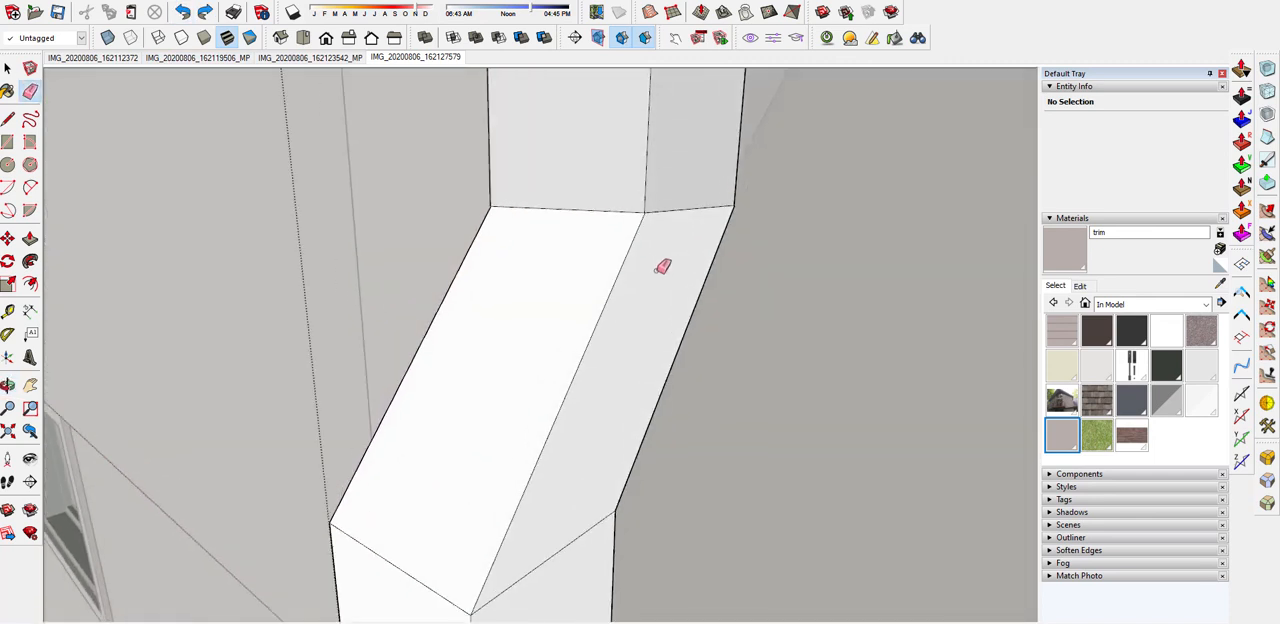
Move the downspout elbow's slanted front face downward to thicken the angled segment between the two bends
key("m")
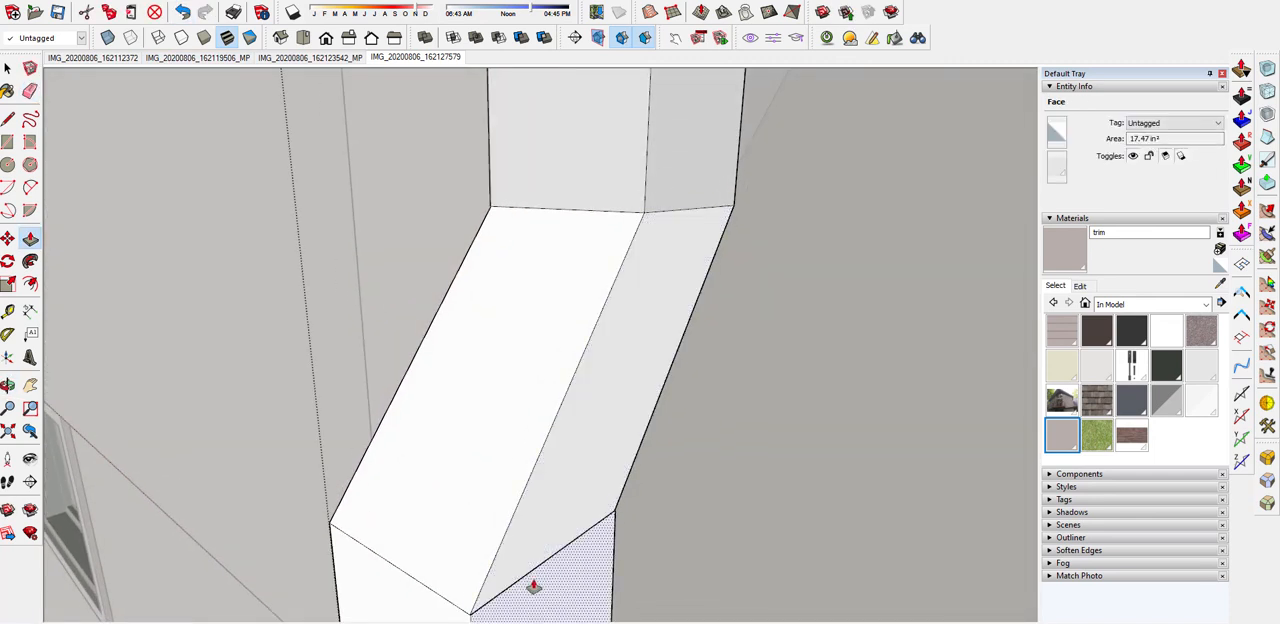
middle_click_drag(569, 489, 658, 323)
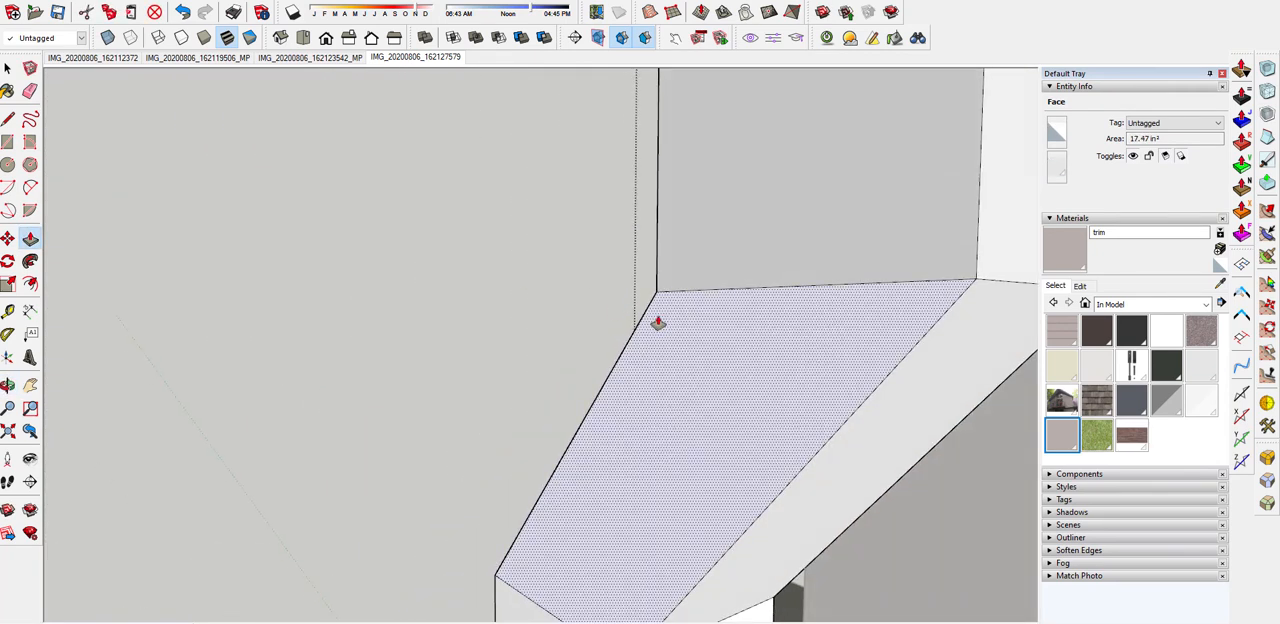
scroll(705, 345, "down", 2)
key("space")
left_click(757, 470)
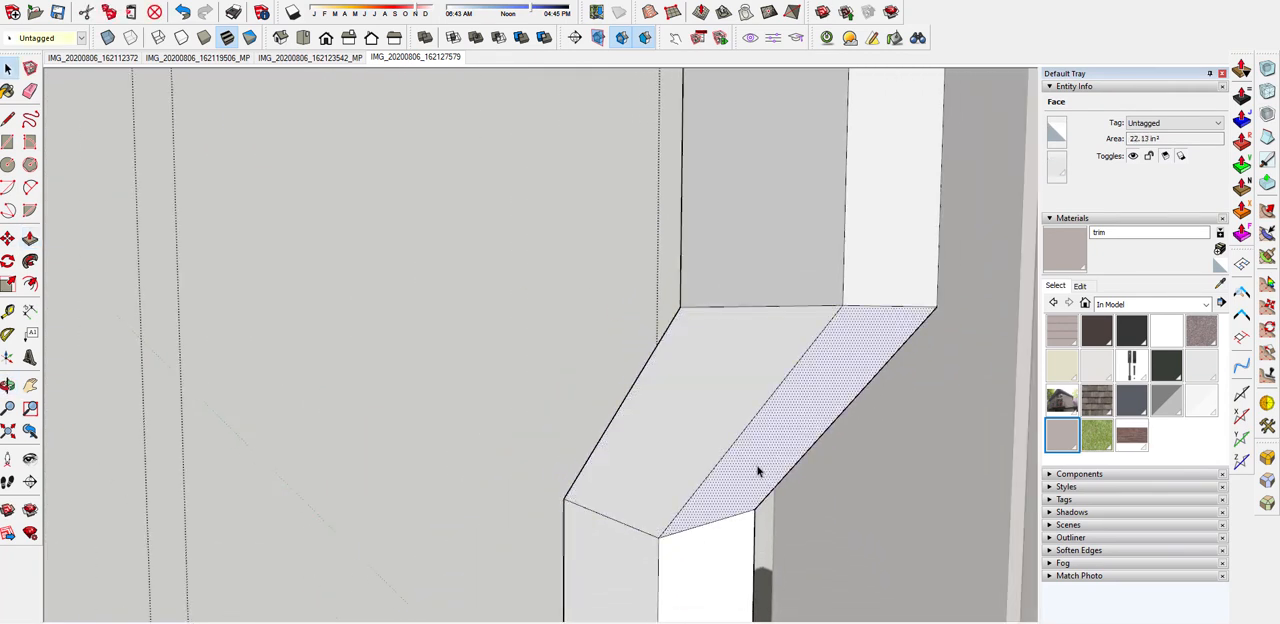
key("m")
left_click_drag(757, 470, 757, 477)
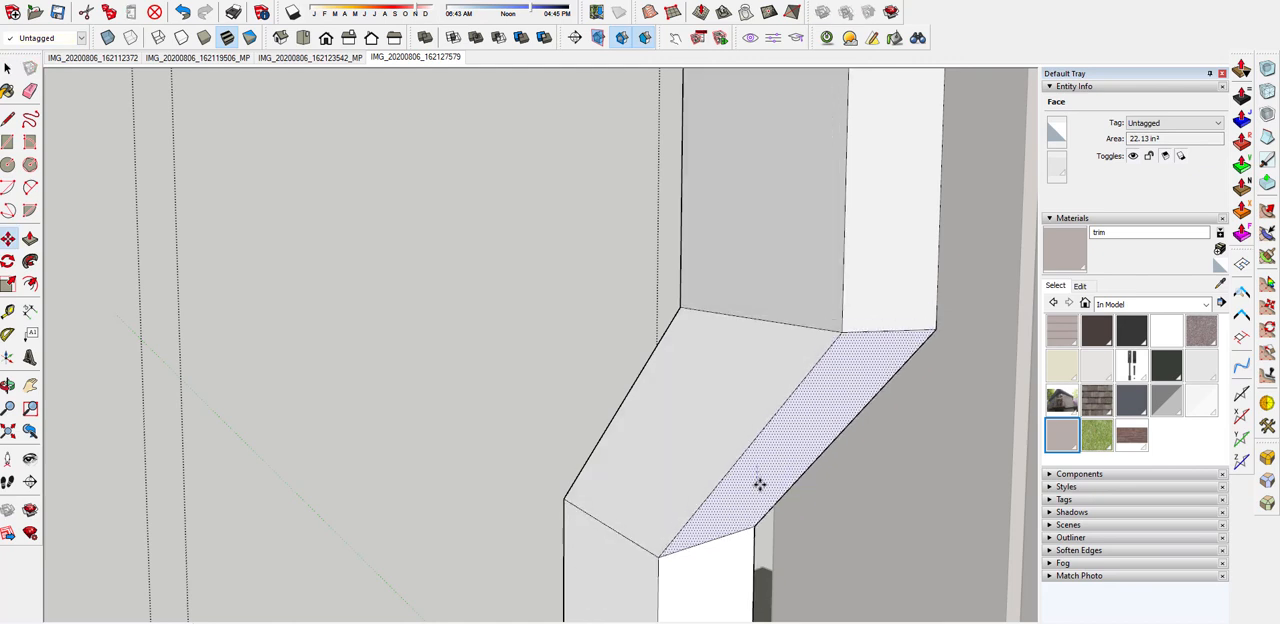
middle_click_drag(769, 475, 468, 332)
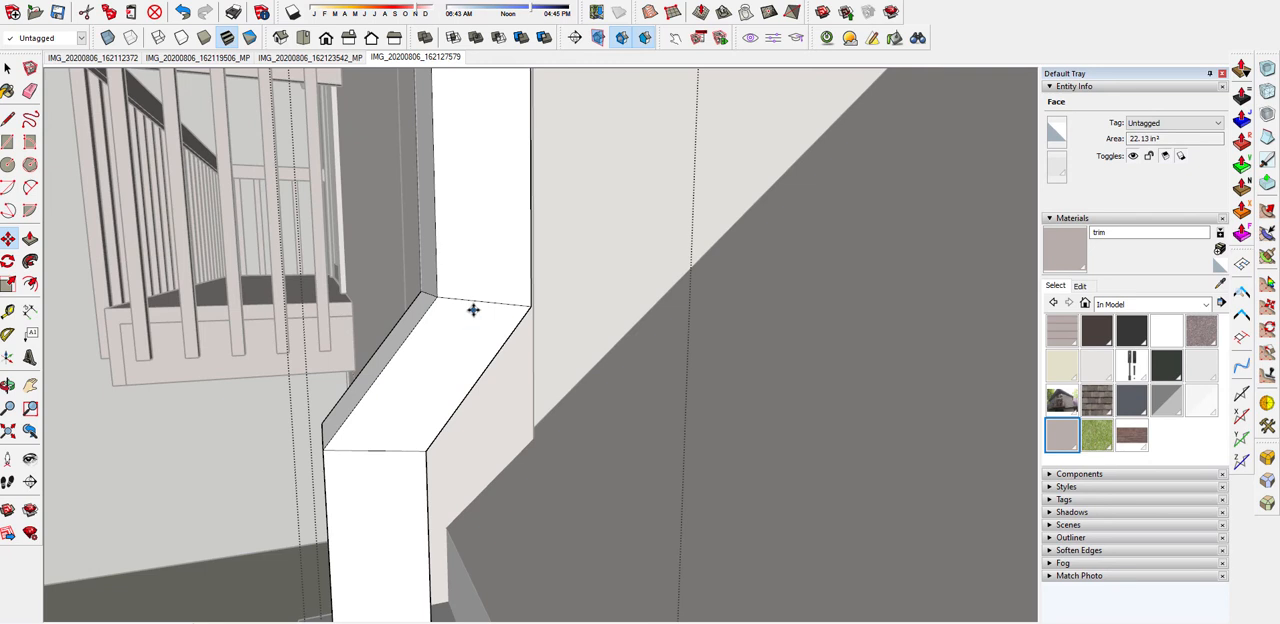
Run the Eraser over the seam edges at the elbow's bends and paint the downspout with the gutter material
key("e")
left_click(486, 300)
middle_click_drag(410, 452, 851, 400)
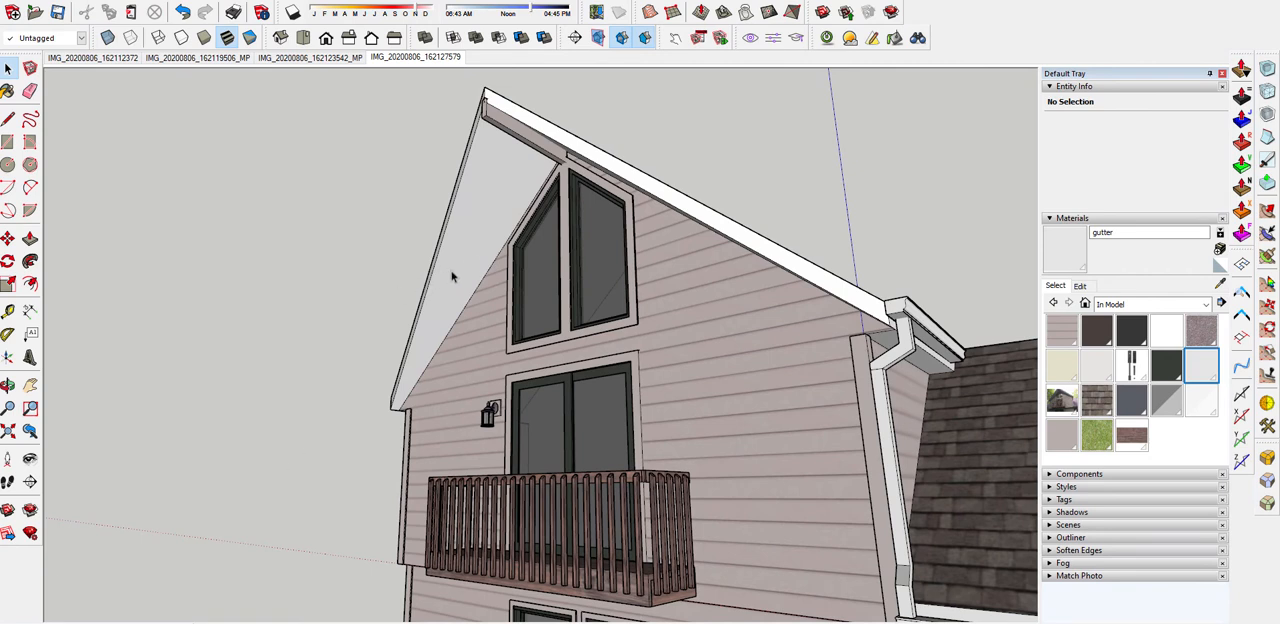
In the IMG_20200806_162127579 photo scene, trace two neighbouring board seams as short reference lines on the tall gable's left soffit
middle_click_drag(499, 240, 751, 237)
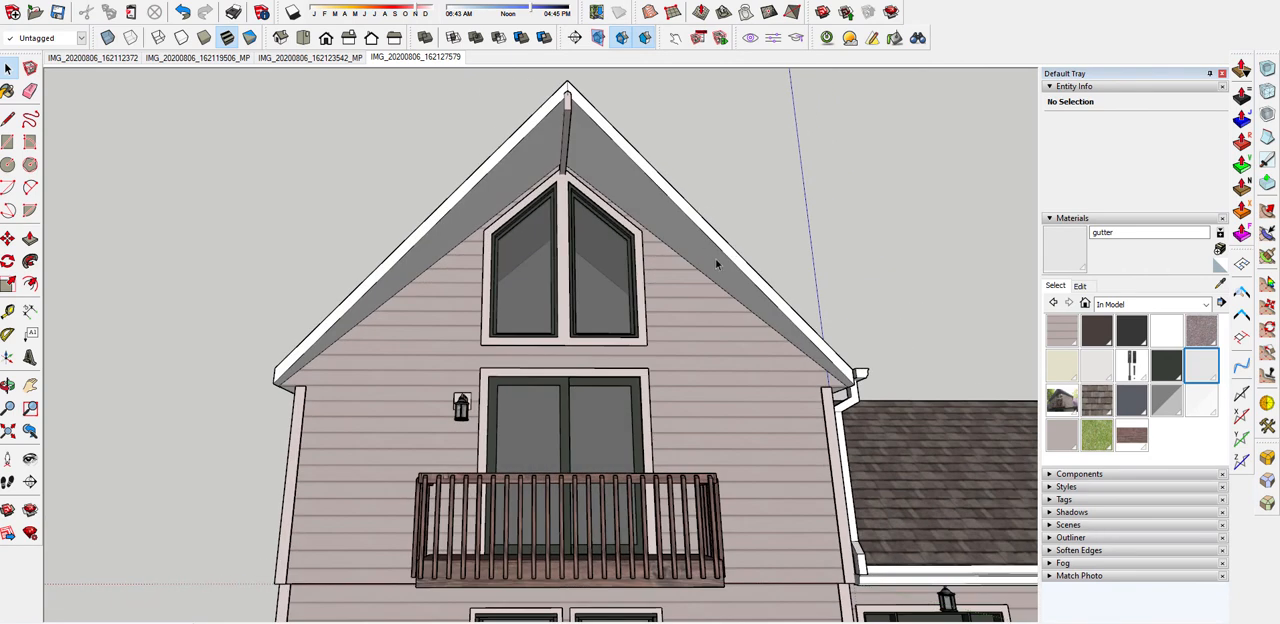
scroll(715, 258, "down", 3)
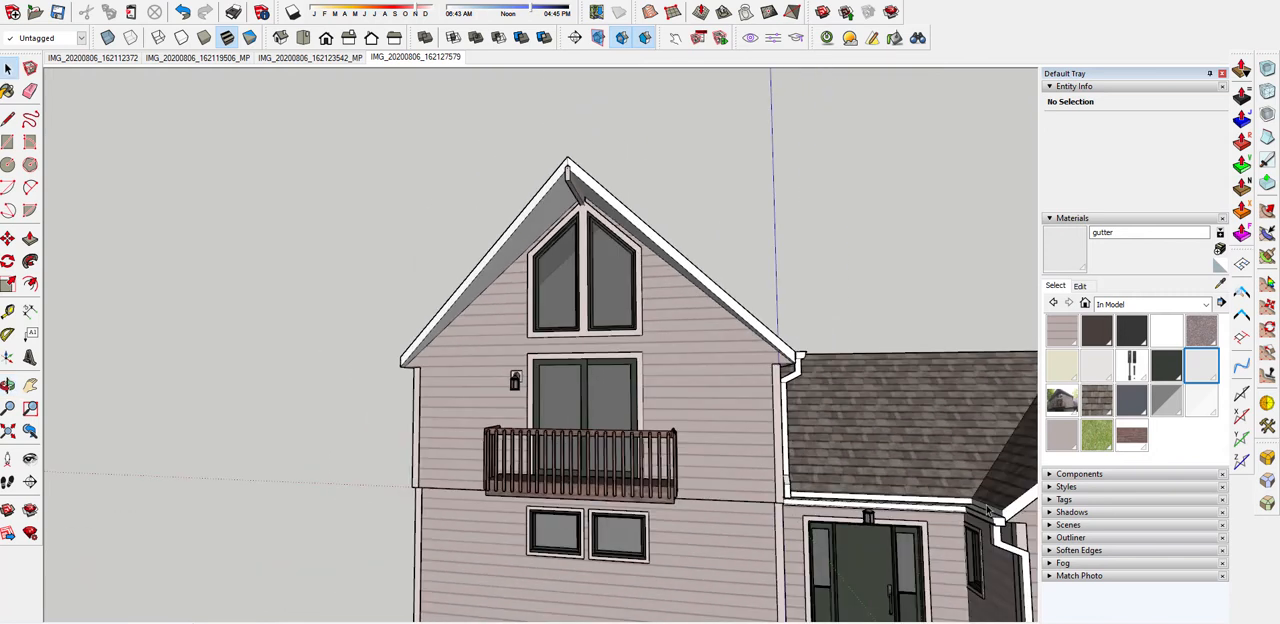
middle_click_drag(902, 466, 722, 410)
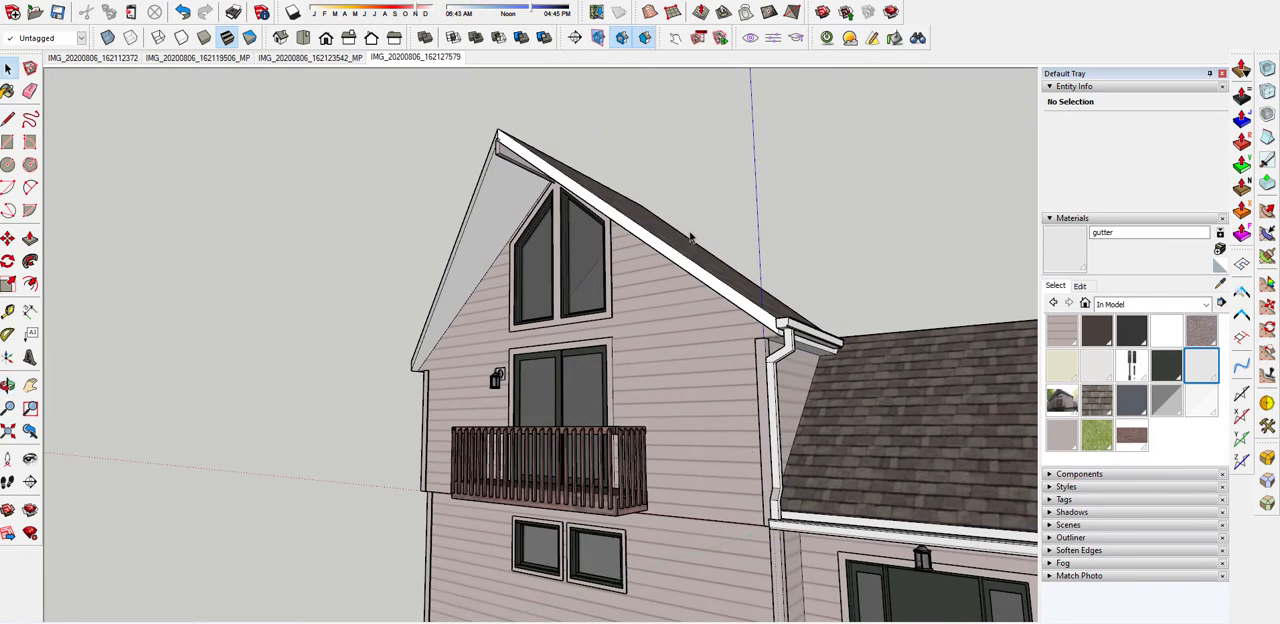
scroll(689, 238, "up", 3)
scroll(546, 177, "up", 2)
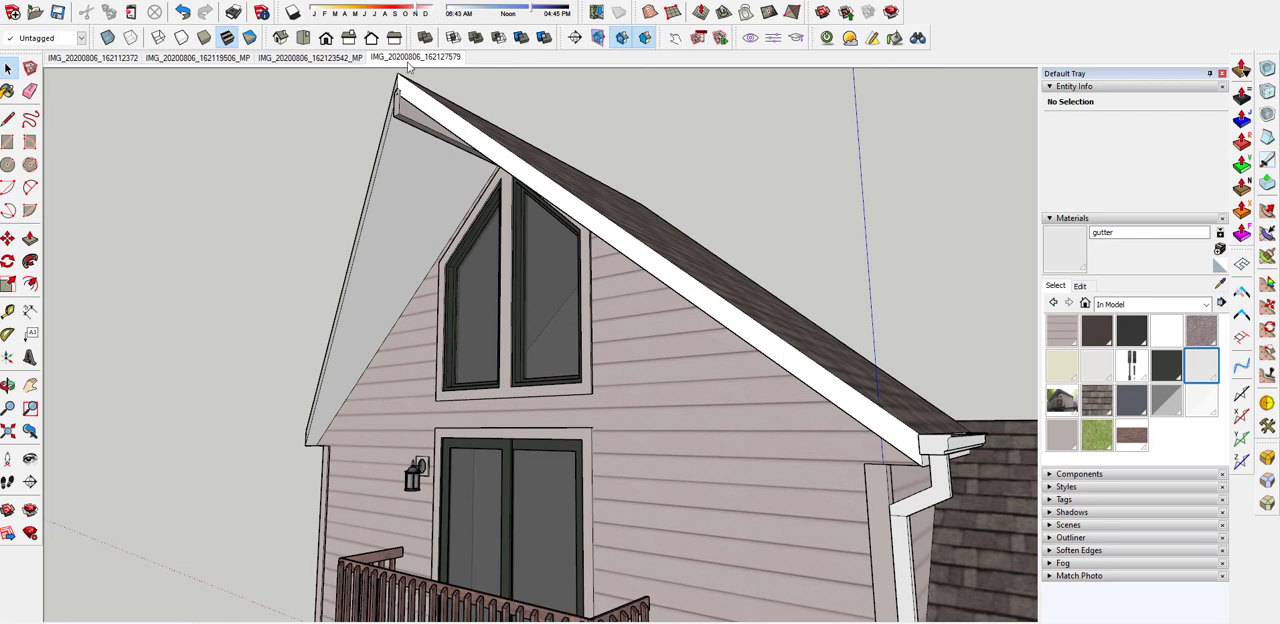
left_click(410, 59)
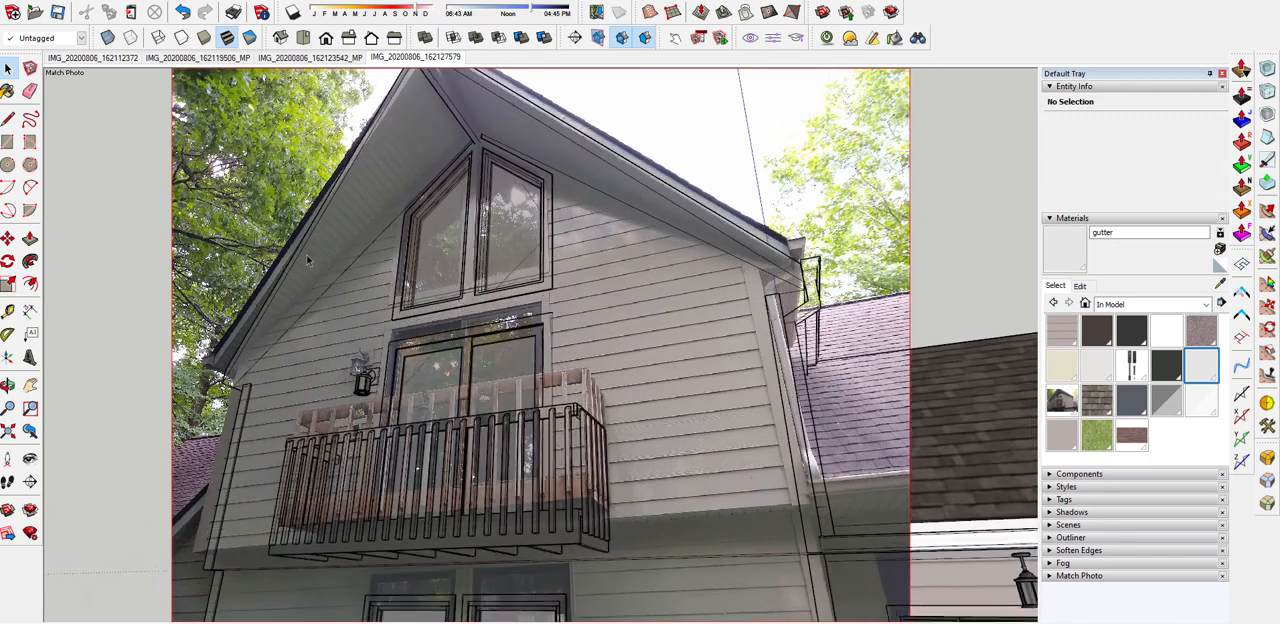
scroll(362, 185, "up", 6)
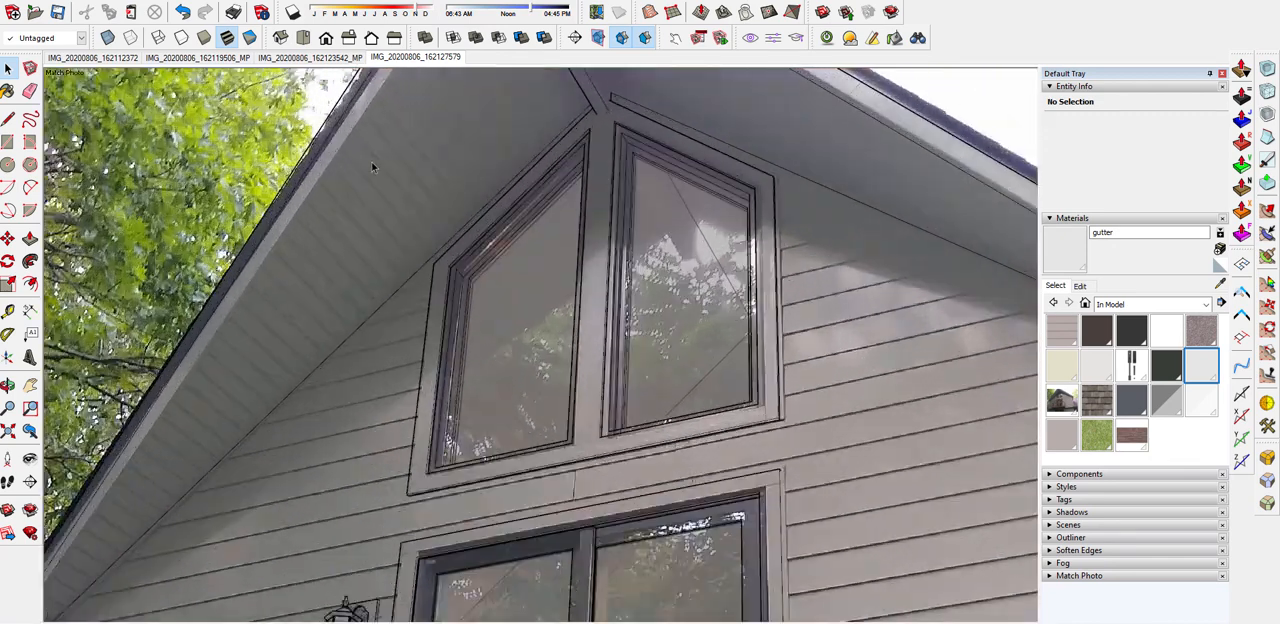
key("r")
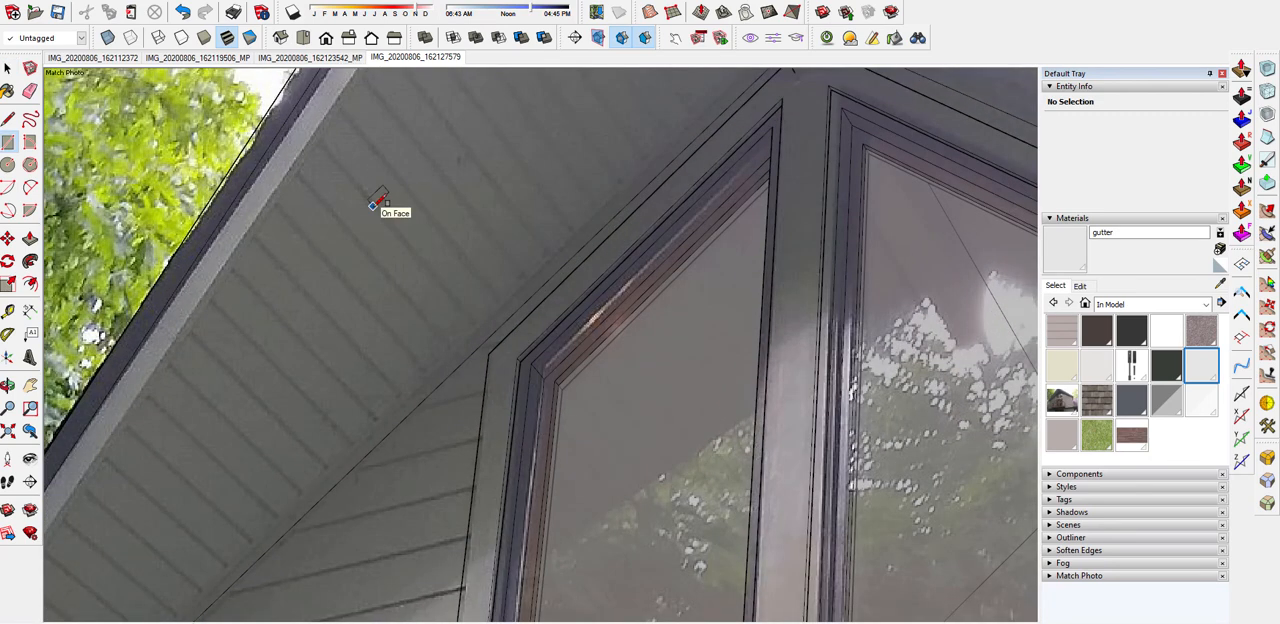
key("l")
left_click(339, 165)
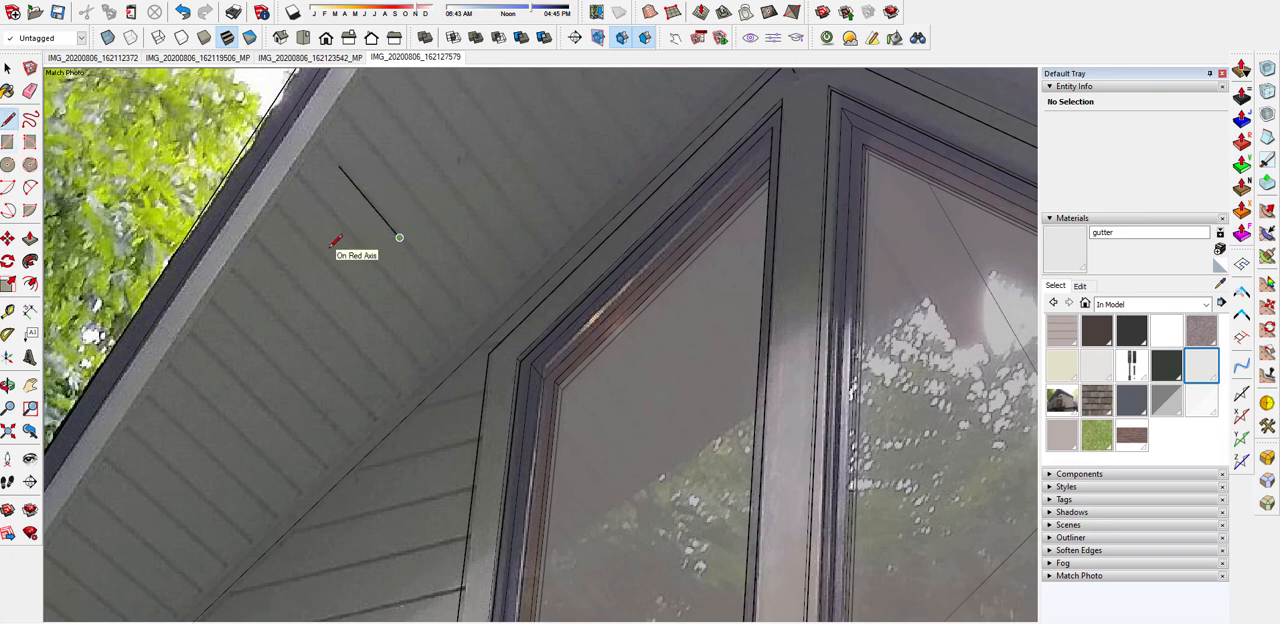
key("Escape")
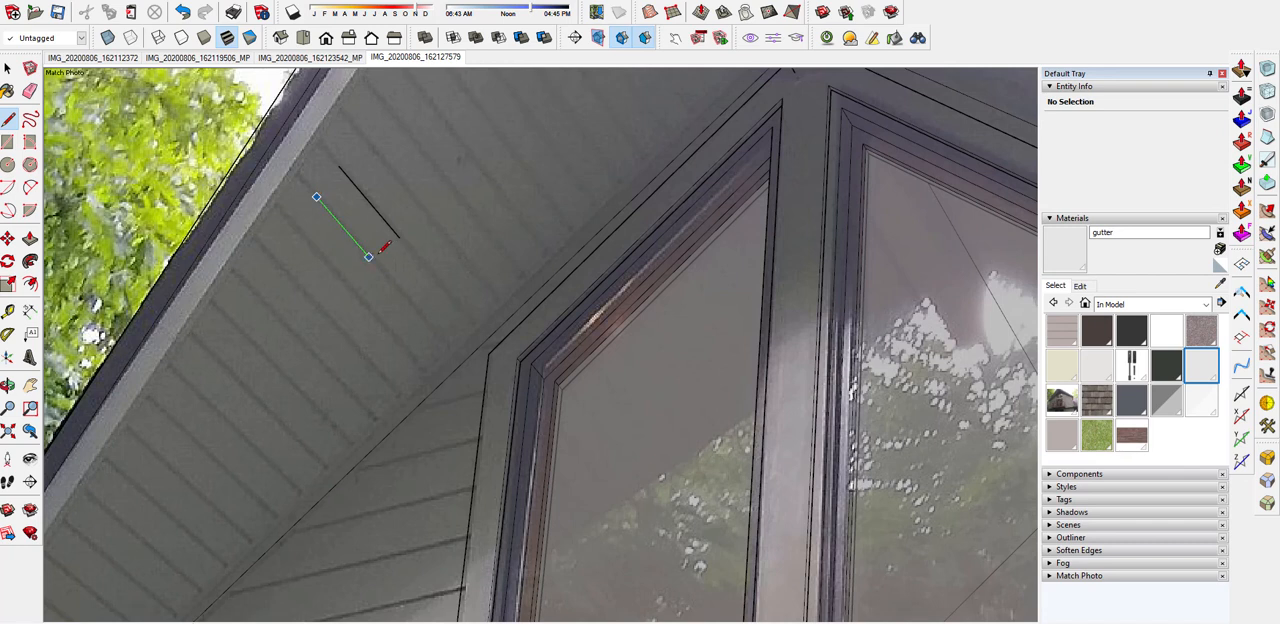
Create a material named soffit based on Cladding Siding White, with the texture's colour reset to its original
key("space")
scroll(372, 256, "down", 4)
mouse_move(330, 258)
middle_mouse_down()
mouse_move(295, 291)
mouse_move(310, 363)
mouse_move(297, 295)
middle_mouse_up()
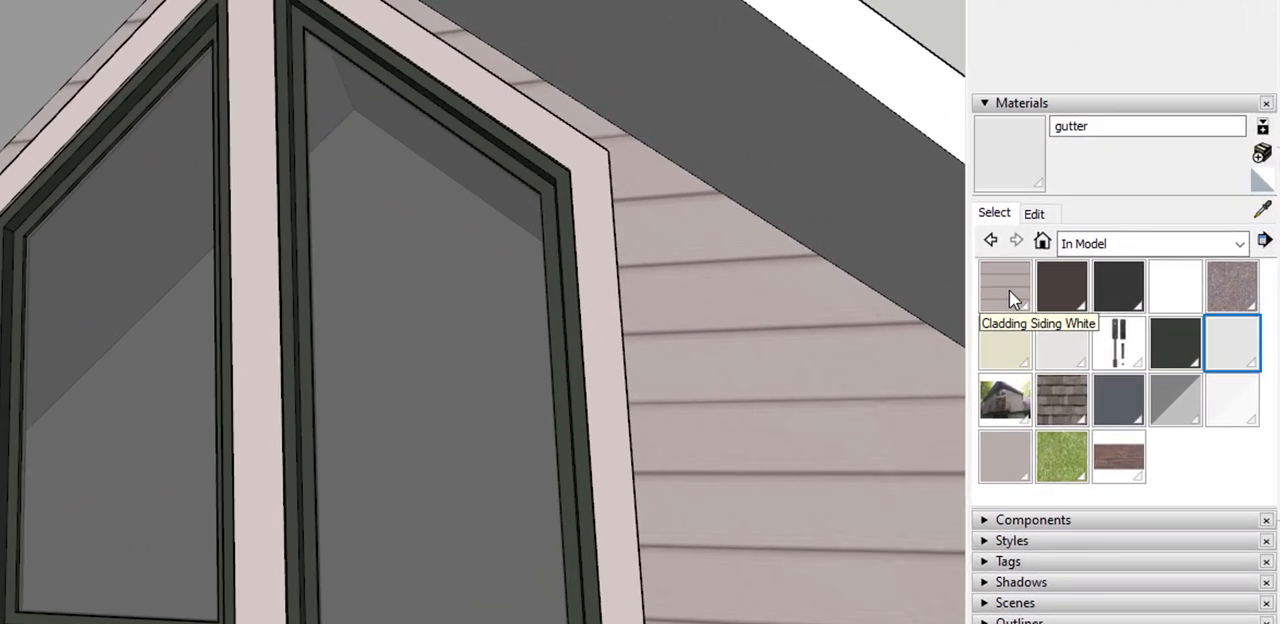
left_click(1008, 288)
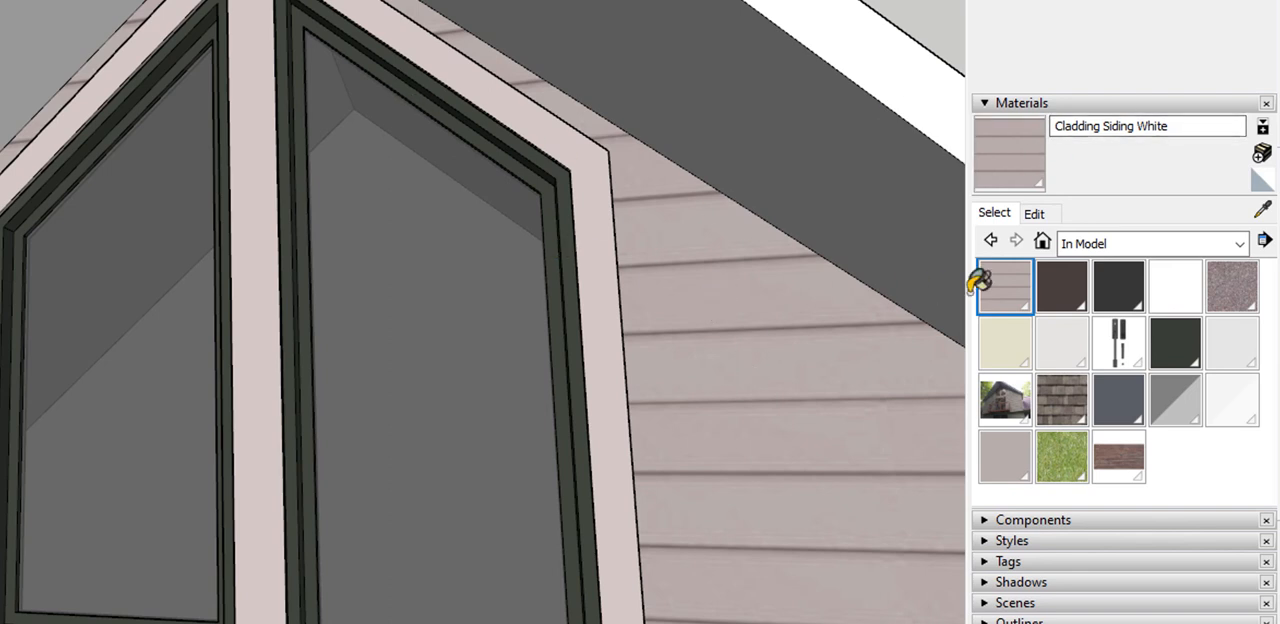
left_click(1261, 153)
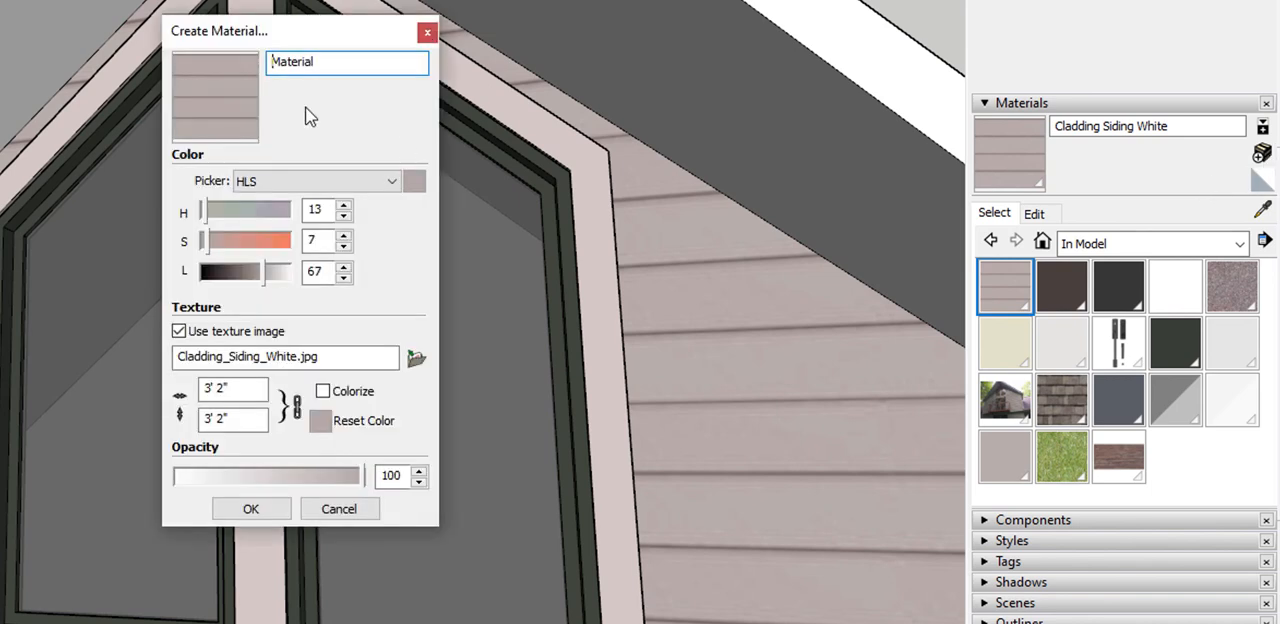
left_click_drag(344, 60, 209, 63)
type("soffit")
left_click(319, 421)
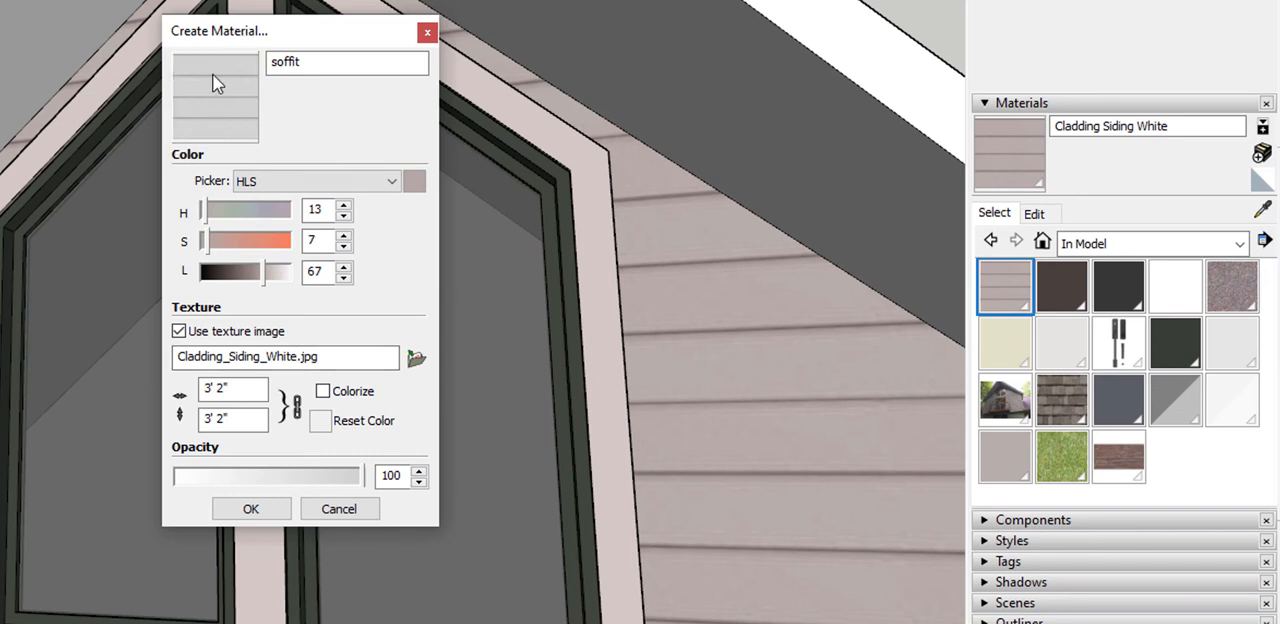
left_click(266, 510)
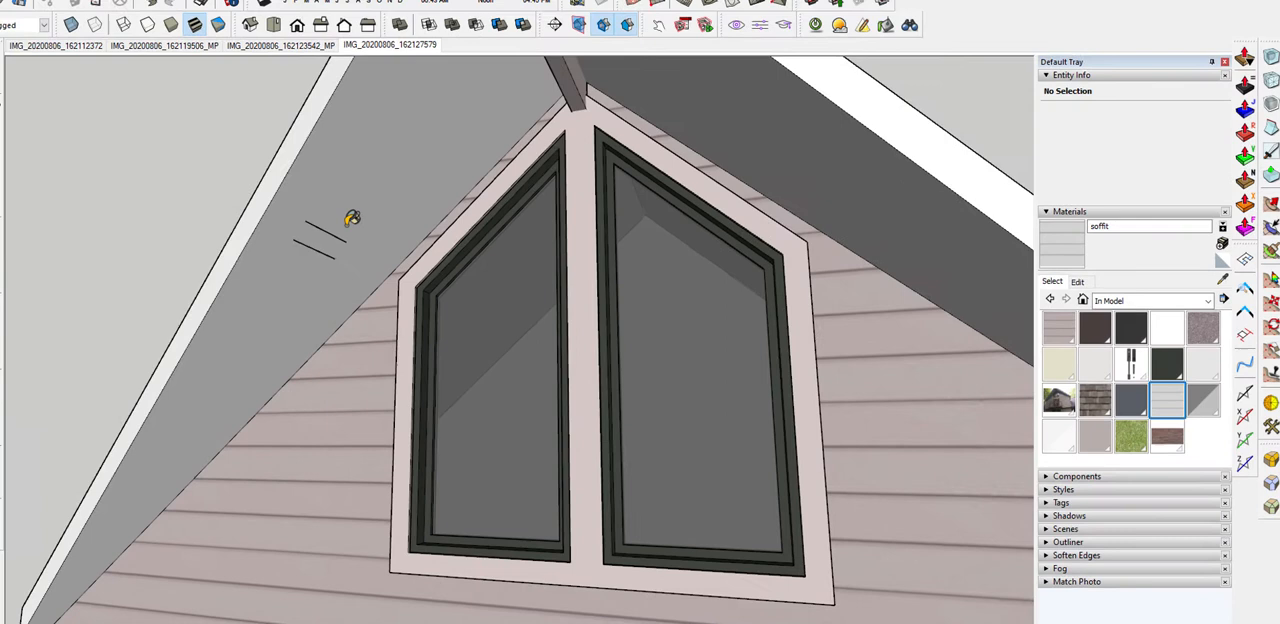
Paint the underside of the tall gable's left overhang with the soffit material
left_click(45, 150)
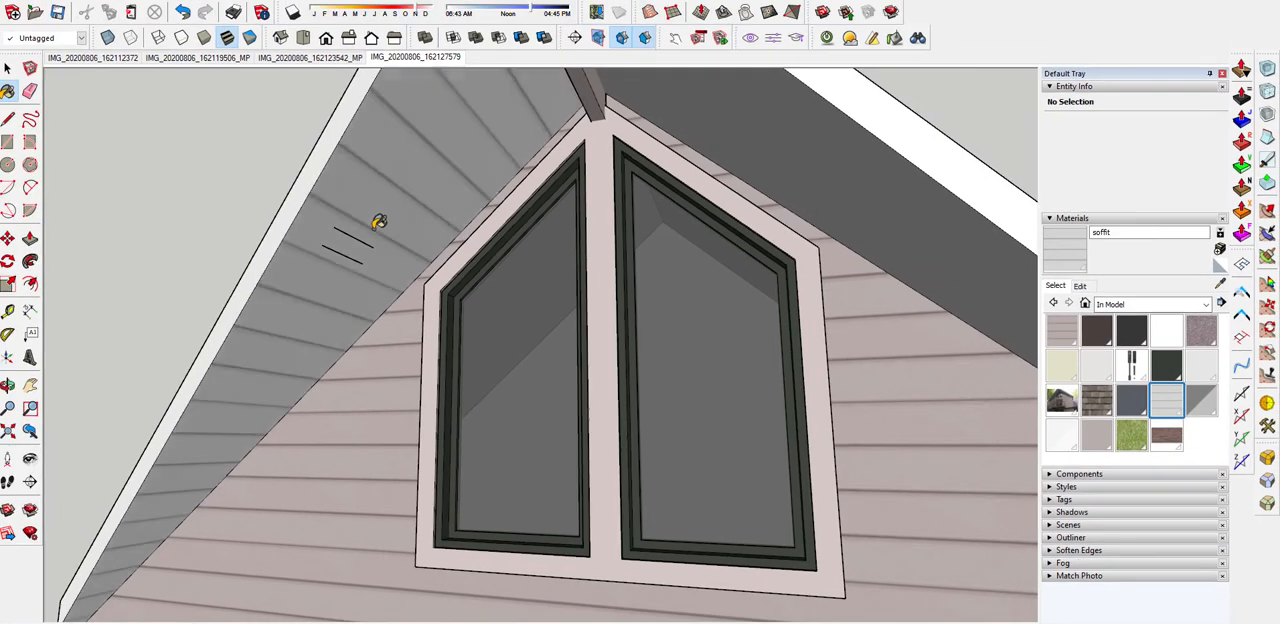
middle_click_drag(386, 217, 252, 198)
scroll(422, 130, "down", 2)
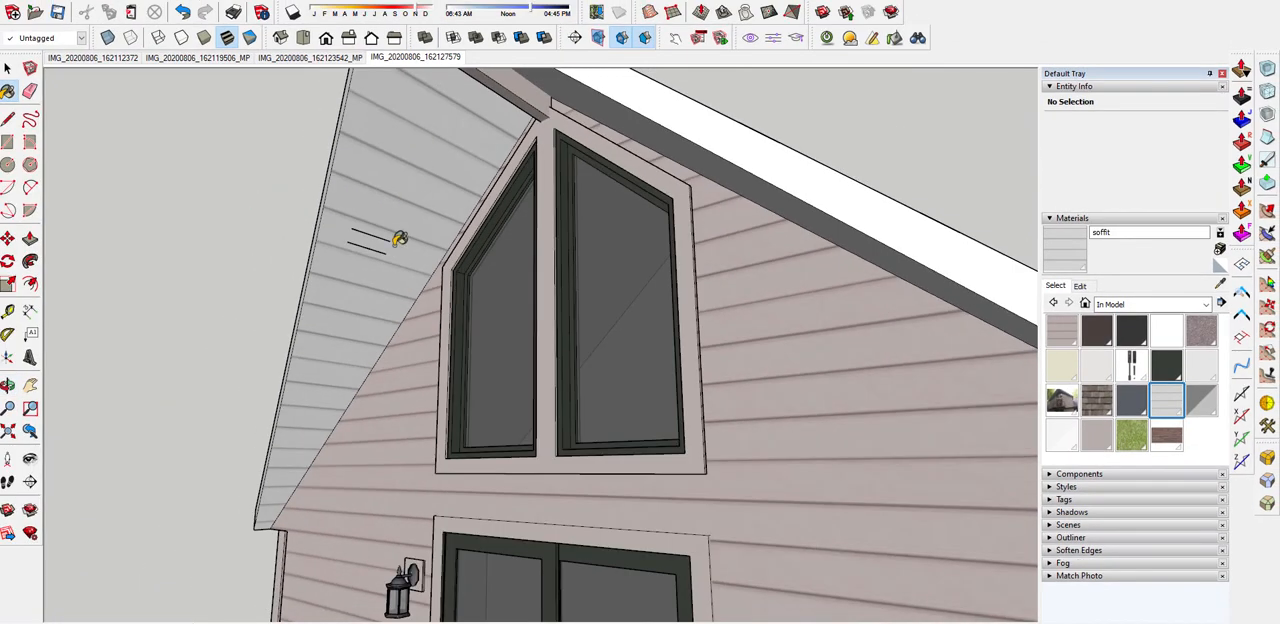
Reposition and shrink the soffit texture on the left overhang so its board seams match the two traced reference lines
key("space")
left_click(394, 226)
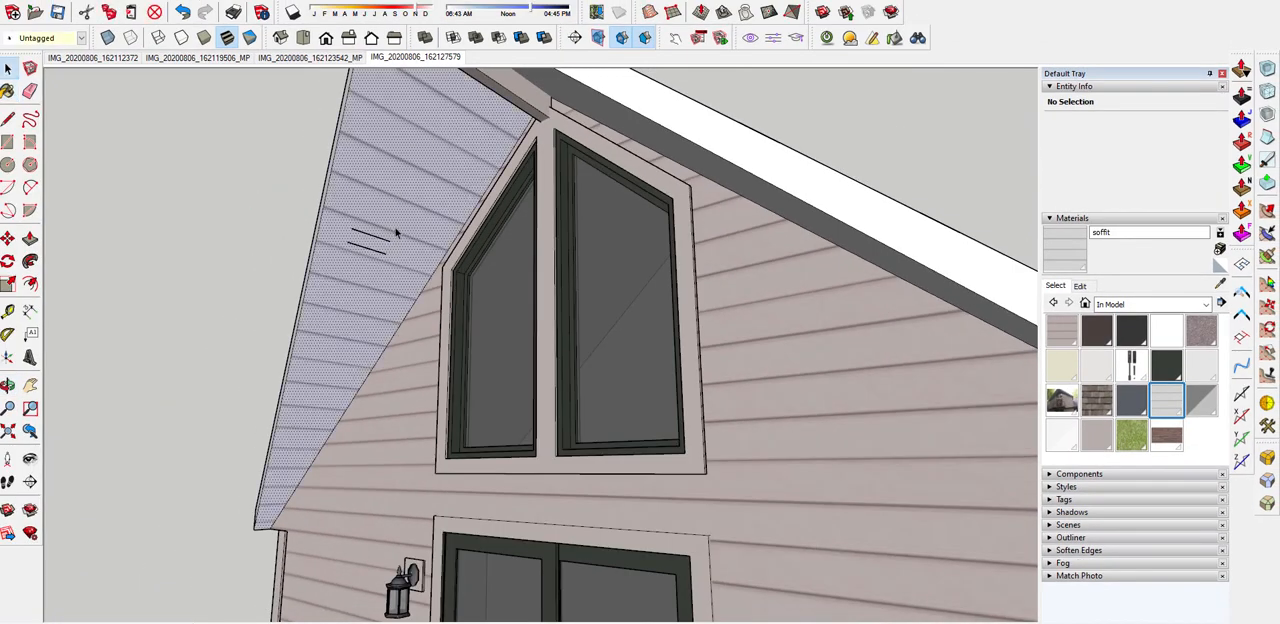
right_click(396, 232)
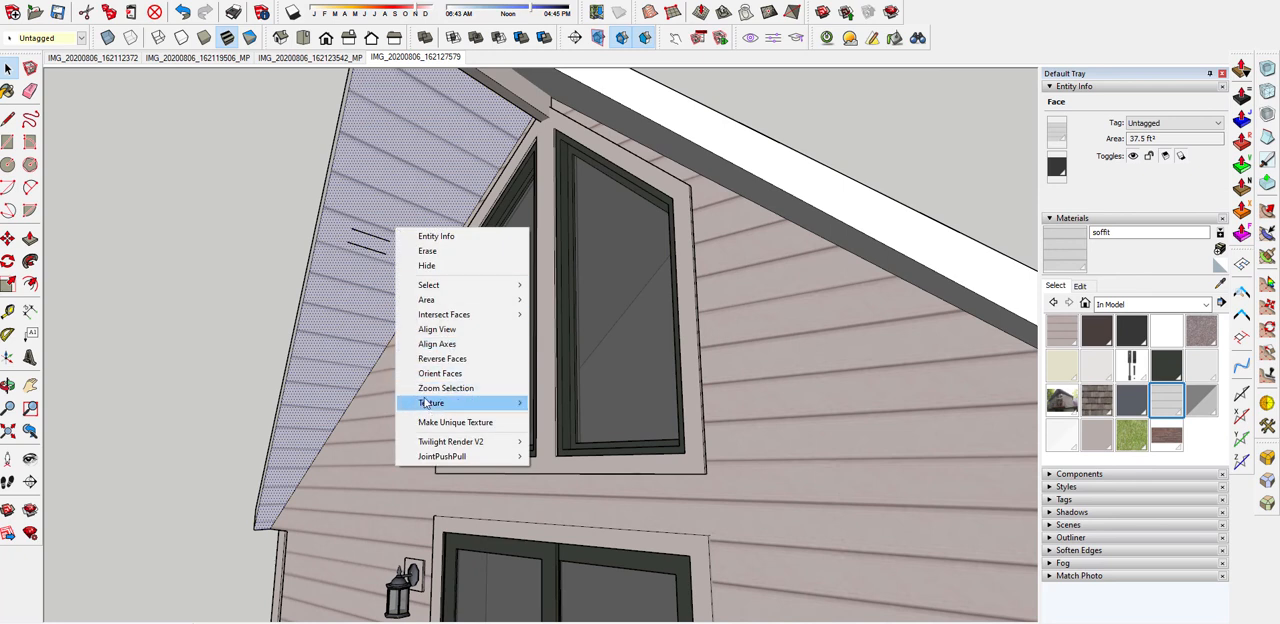
mouse_move(425, 402)
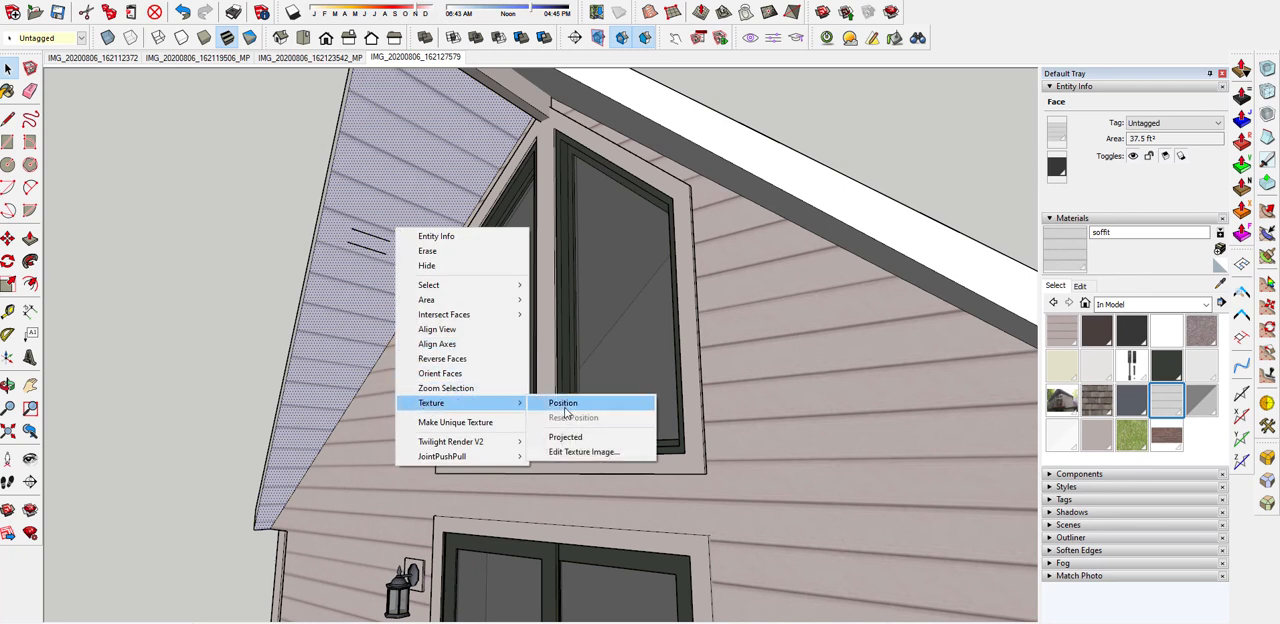
left_click(563, 402)
scroll(292, 314, "up", 3)
mouse_move(213, 312)
left_mouse_down()
mouse_move(286, 237)
mouse_move(335, 220)
left_mouse_up()
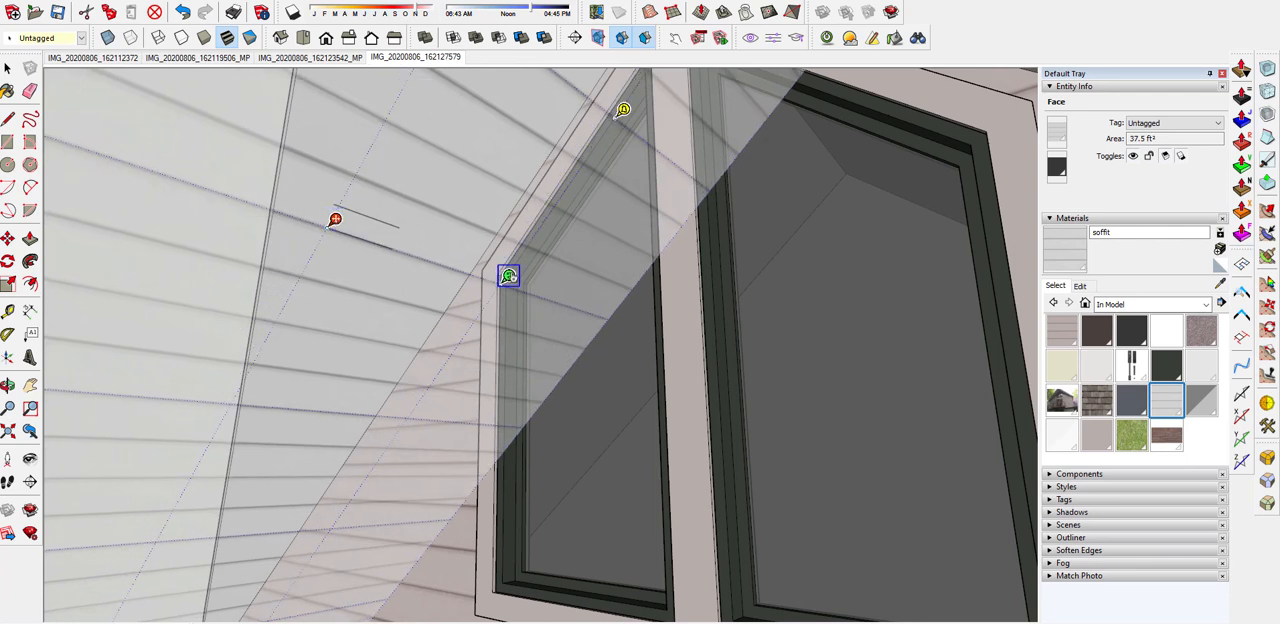
left_click_drag(508, 276, 422, 248)
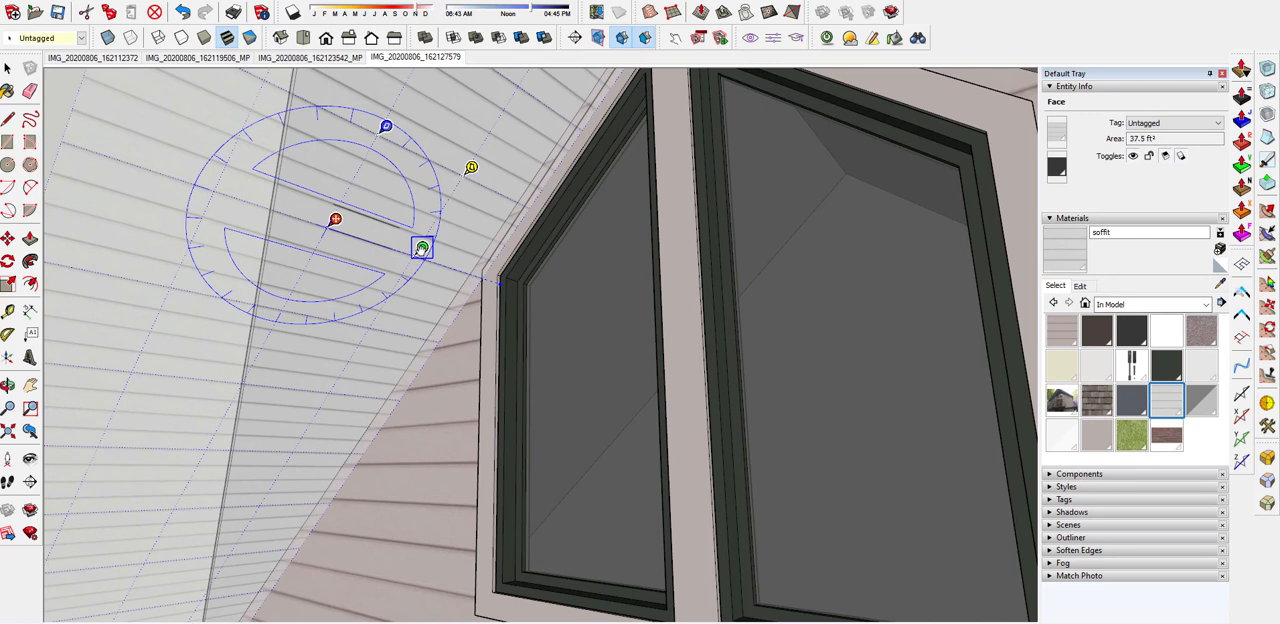
left_click_drag(422, 248, 422, 248)
scroll(398, 240, "up", 5)
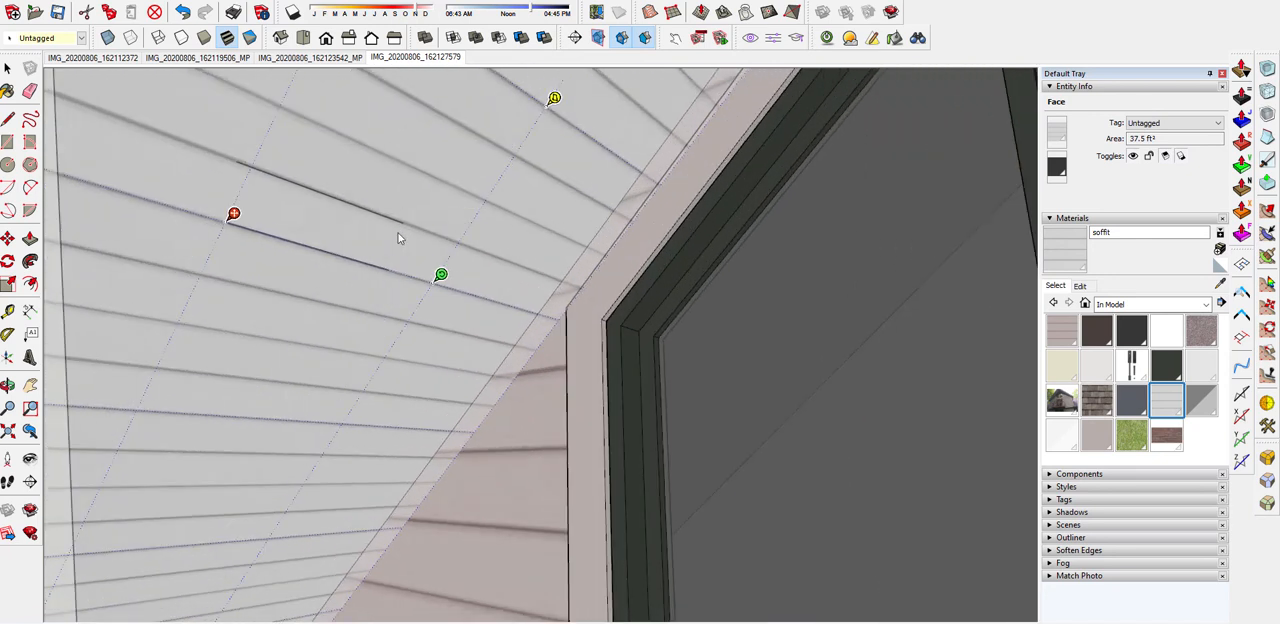
right_click(316, 232)
left_click(354, 235)
scroll(352, 250, "down", 3)
Delete the two traced reference lines from the left soffit
left_click(342, 250)
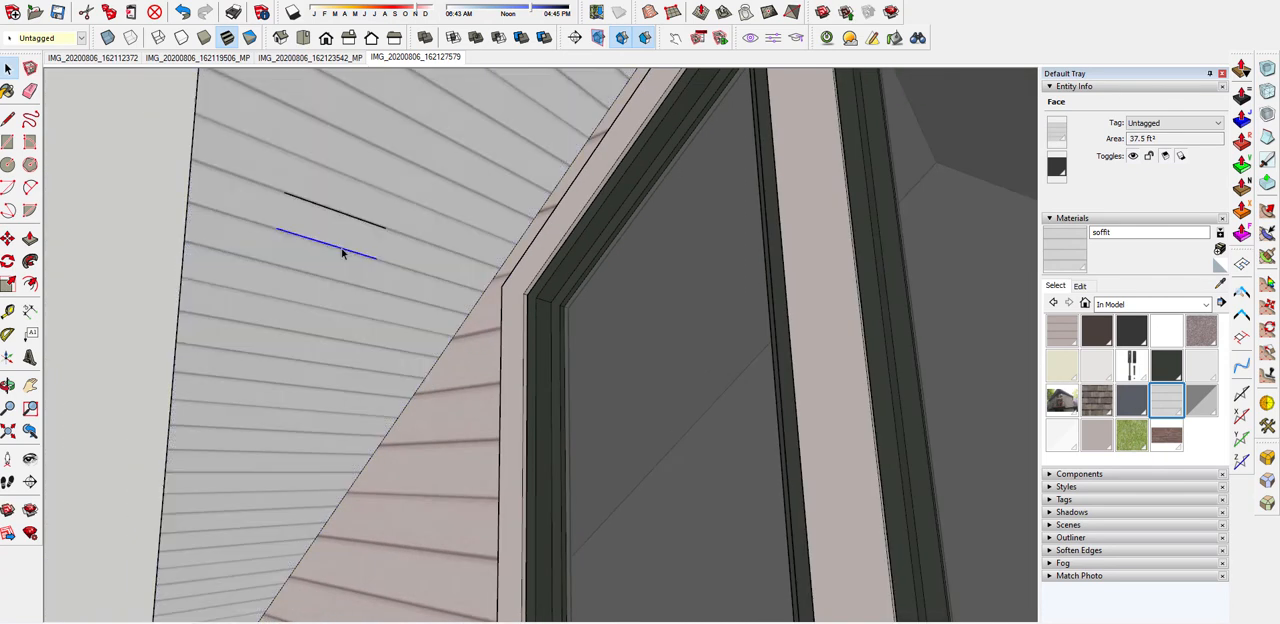
key("Delete")
left_click(346, 221)
key("Delete")
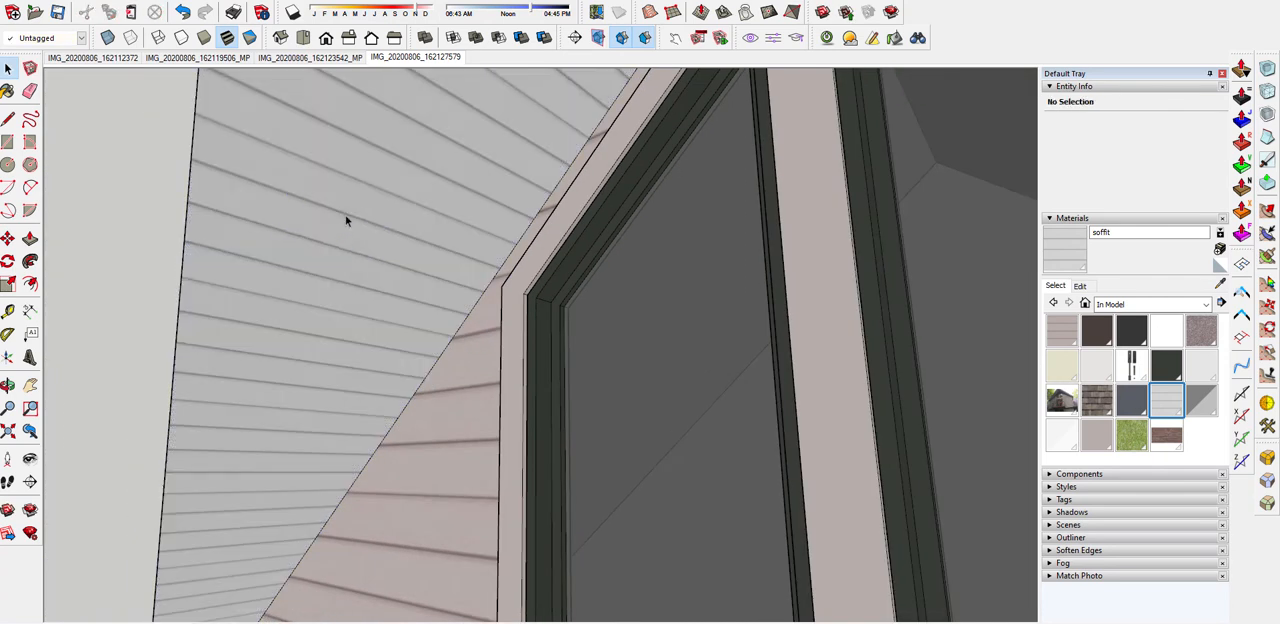
Sample the resized soffit texture from the left overhang and apply it to the gable's right soffit
key("b")
scroll(348, 217, "down", 6)
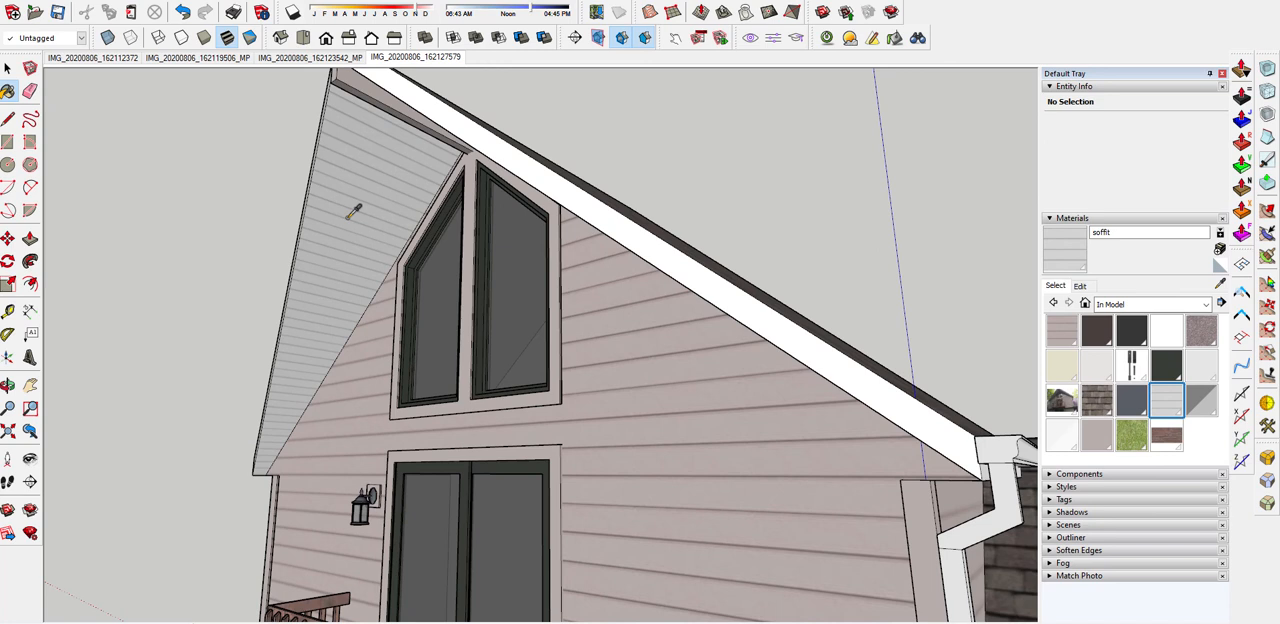
middle_click_drag(385, 200, 645, 177)
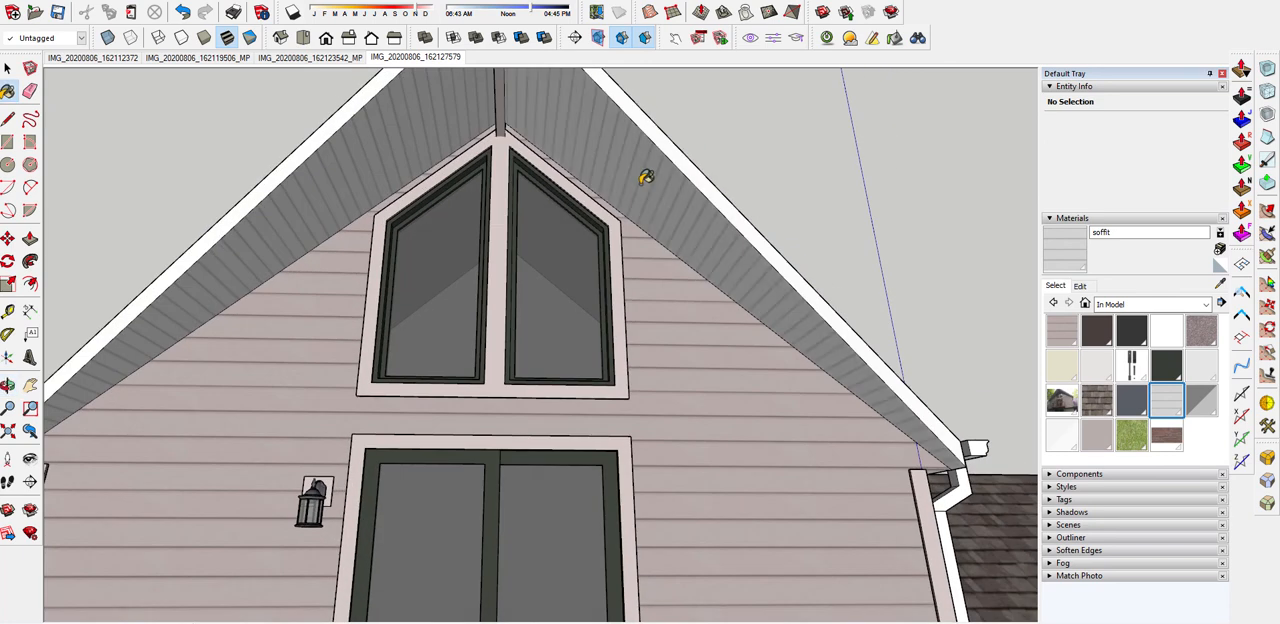
scroll(645, 177, "down", 6)
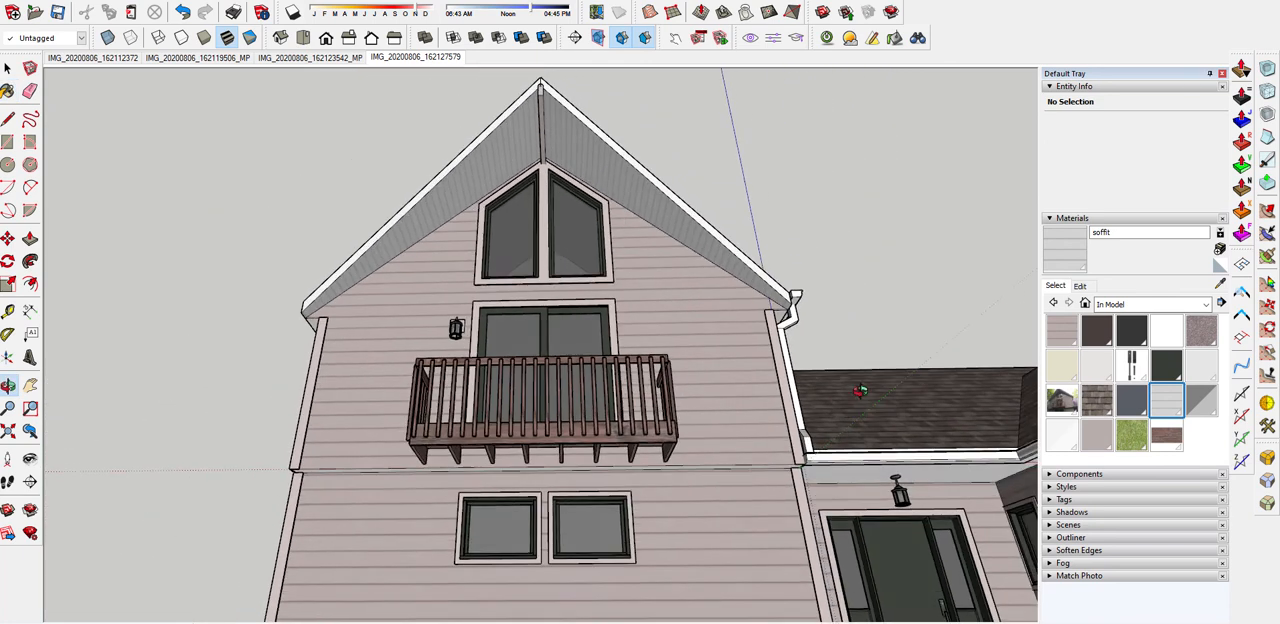
Paint the underside of the roof overhang above the front entry with the soffit material
scroll(860, 468, "up", 6)
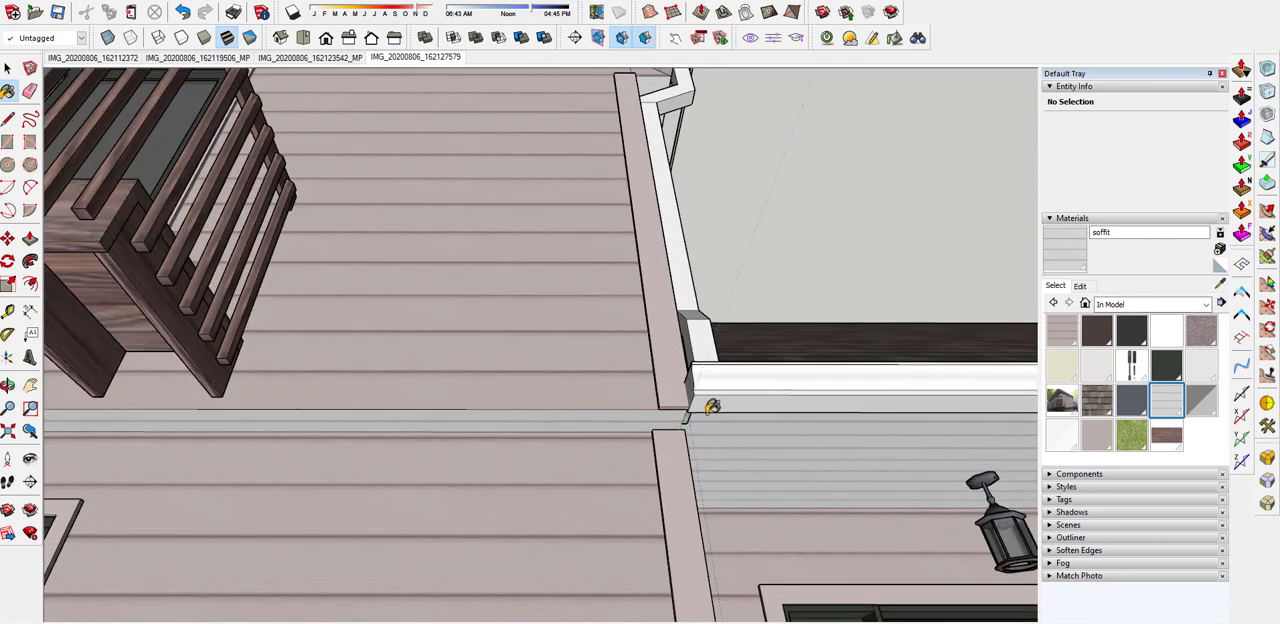
scroll(711, 406, "down", 3)
key("space")
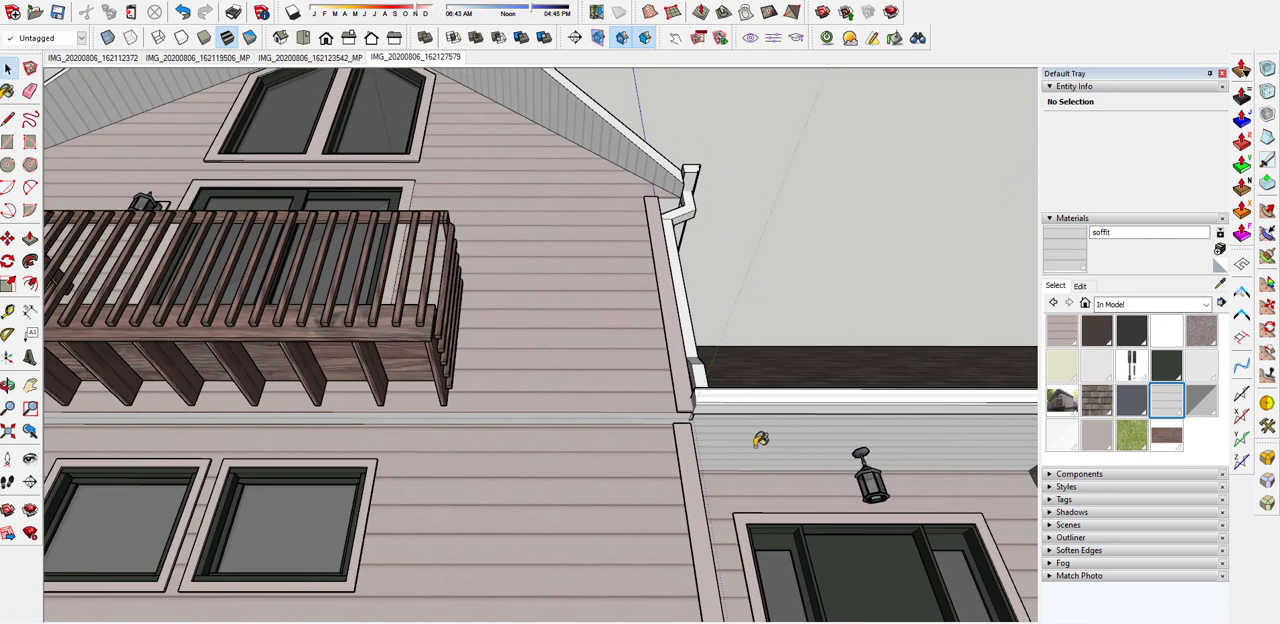
Rotate the soffit texture above the front entry a quarter turn so its boards run from the fascia toward the wall
left_click(754, 446)
right_click(754, 446)
mouse_move(805, 383)
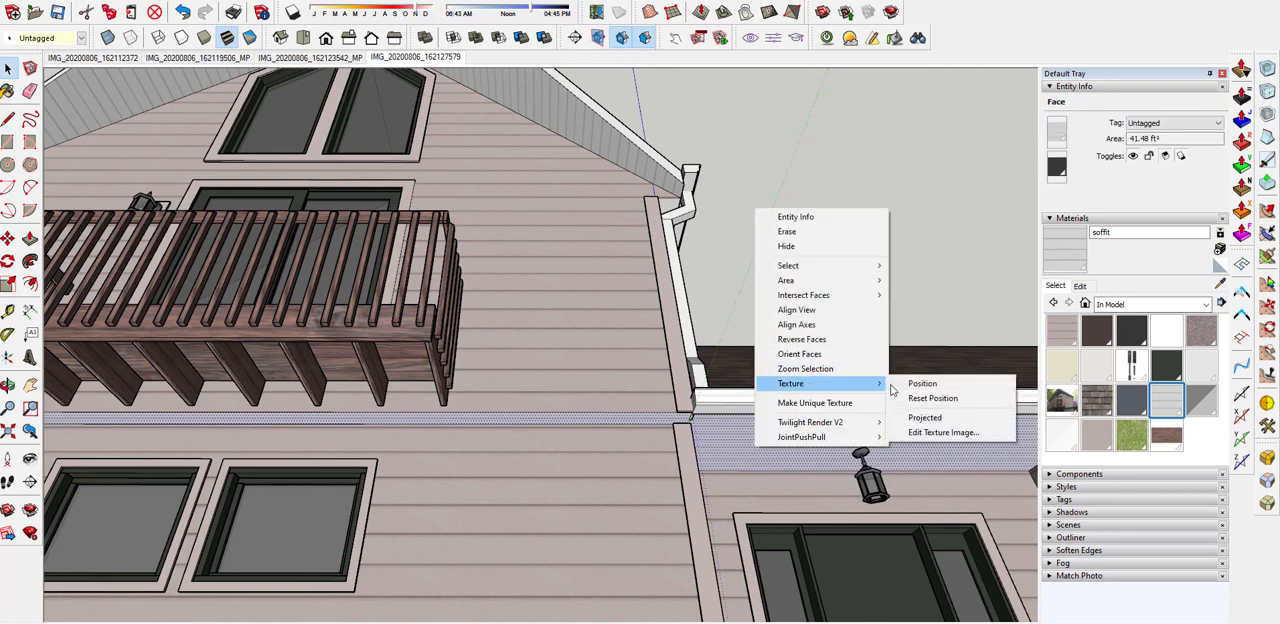
left_click(918, 383)
scroll(780, 445, "up", 5)
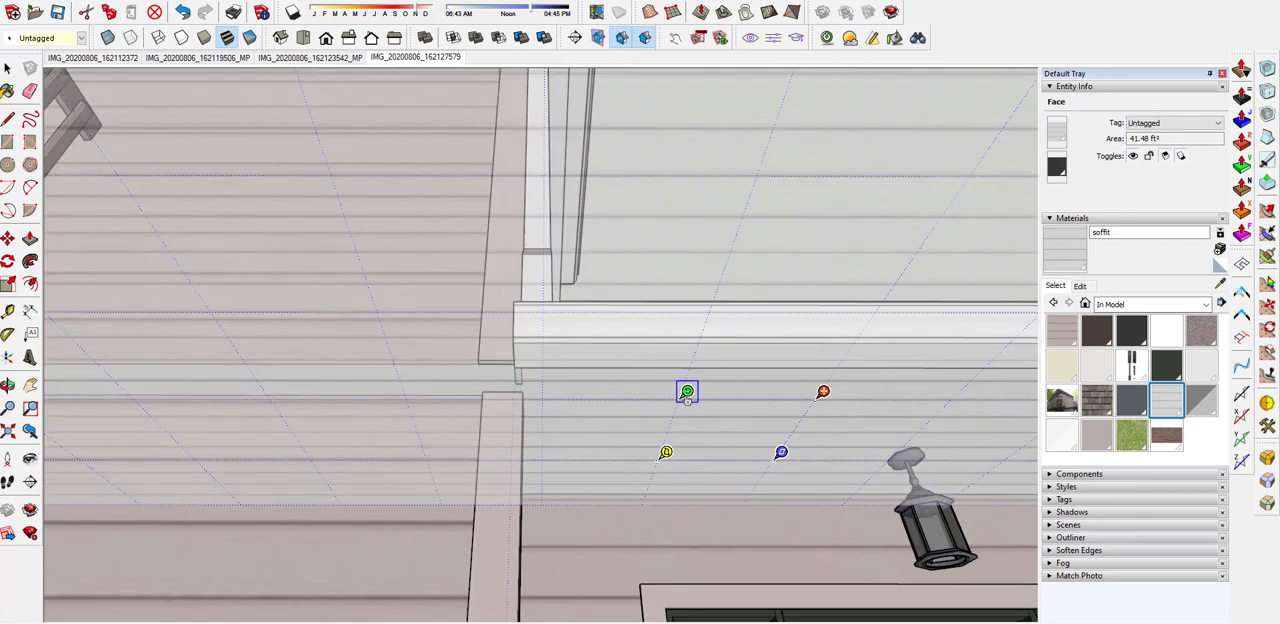
left_click_drag(686, 391, 876, 310)
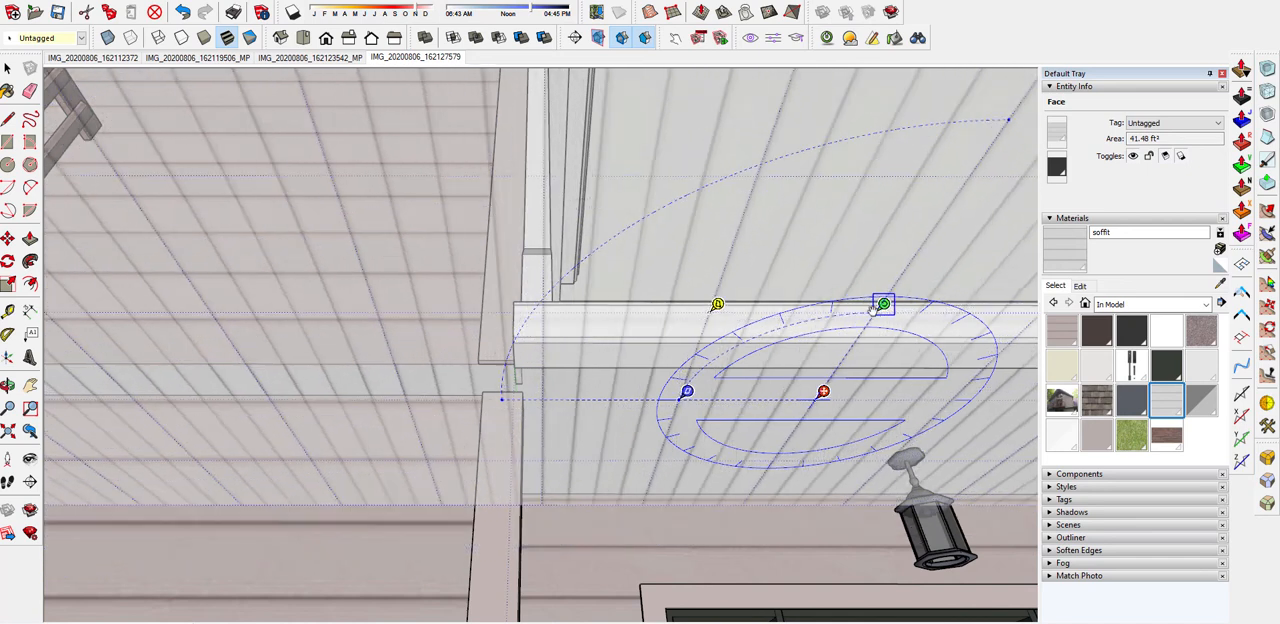
mouse_move(876, 310)
left_mouse_down()
mouse_move(1029, 112)
mouse_move(884, 304)
left_mouse_up()
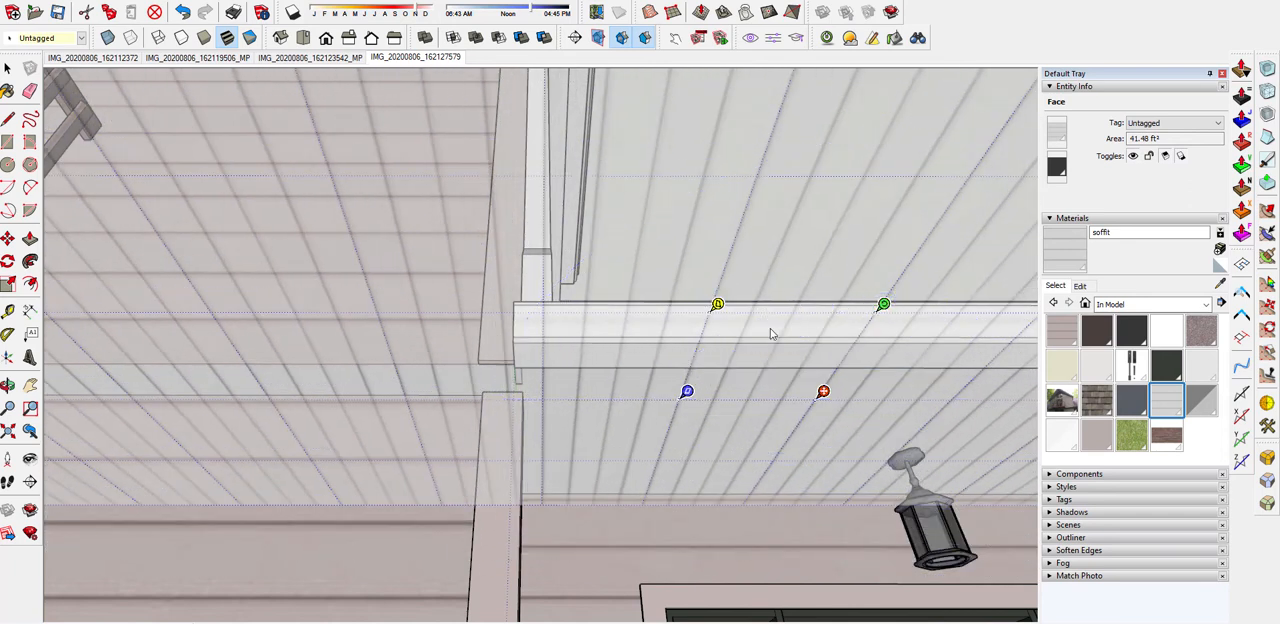
scroll(720, 320, "down", 5)
right_click(645, 284)
left_click(660, 291)
scroll(642, 279, "down", 4)
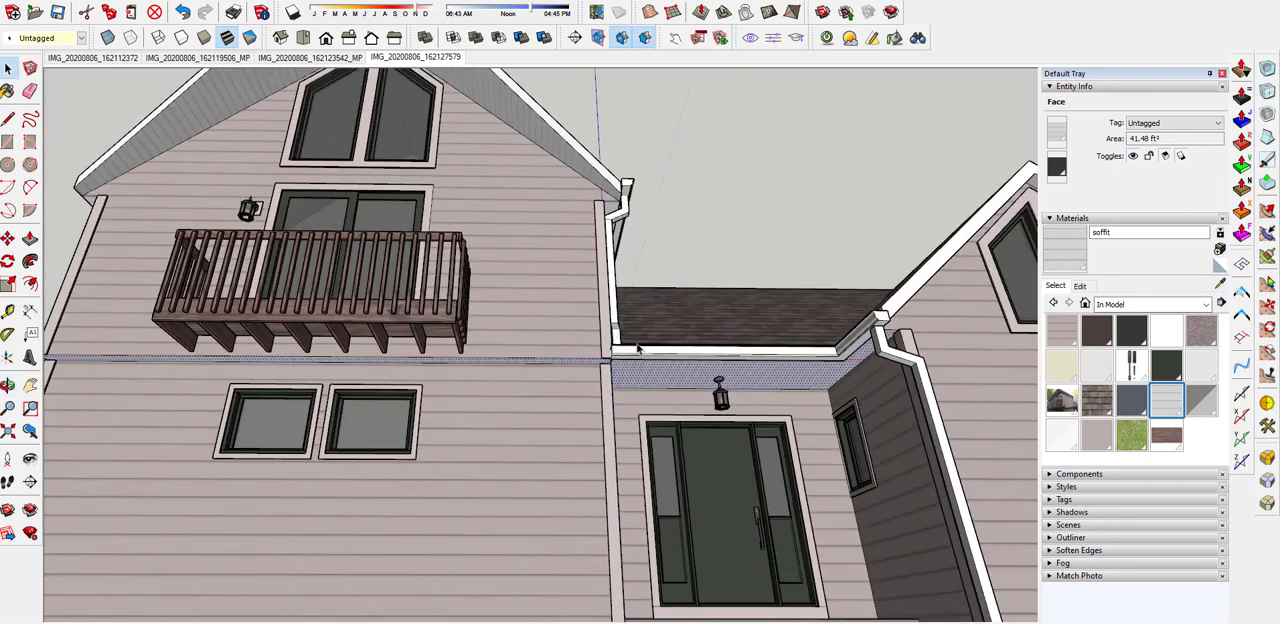
Sample the tall gable's soffit texture and apply it to the undersides of the small gable's overhangs
middle_click_drag(642, 279, 815, 262)
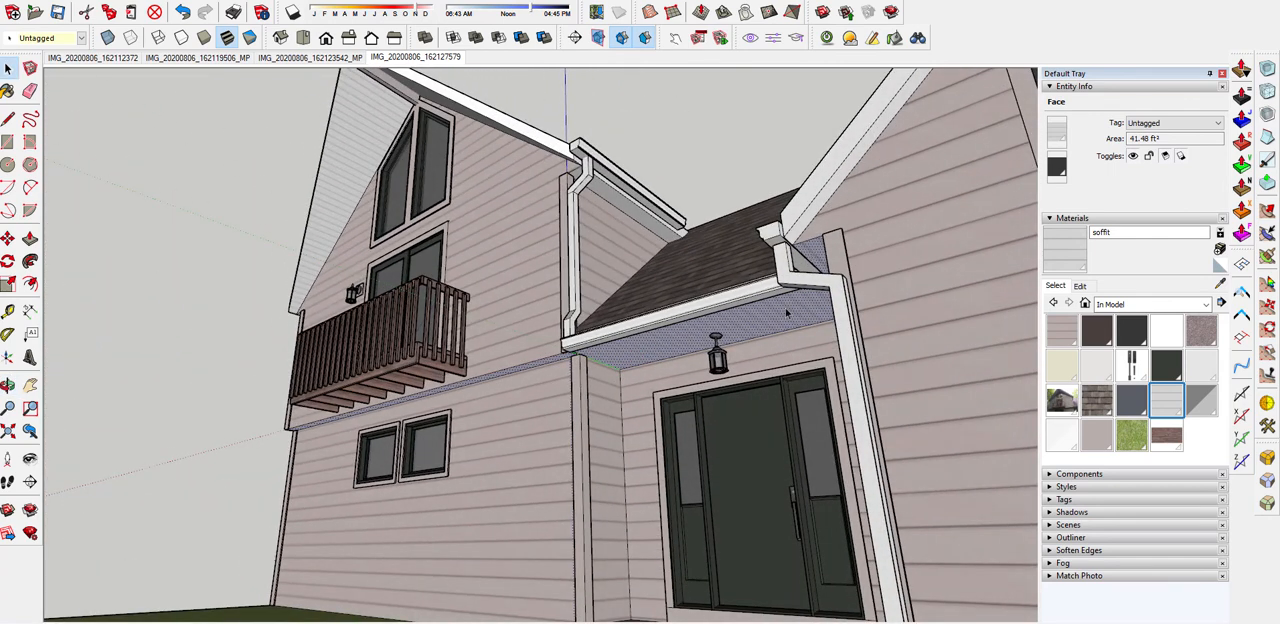
key("b")
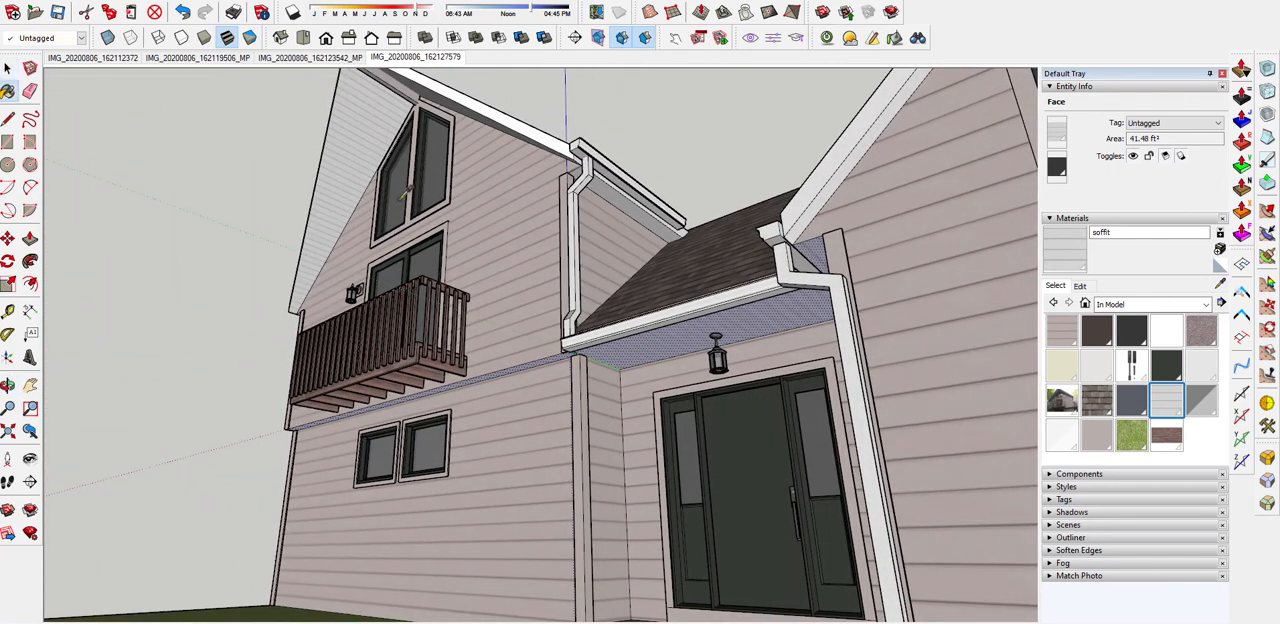
scroll(812, 204, "down", 3)
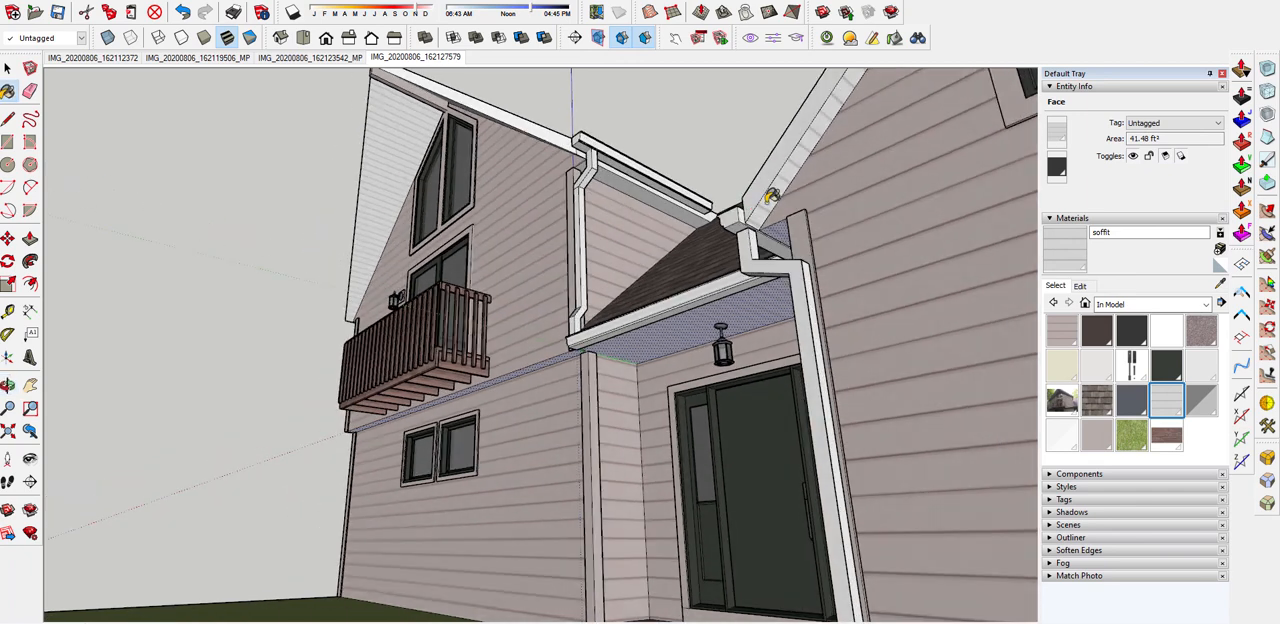
middle_click_drag(765, 210, 848, 229)
scroll(760, 283, "up", 6)
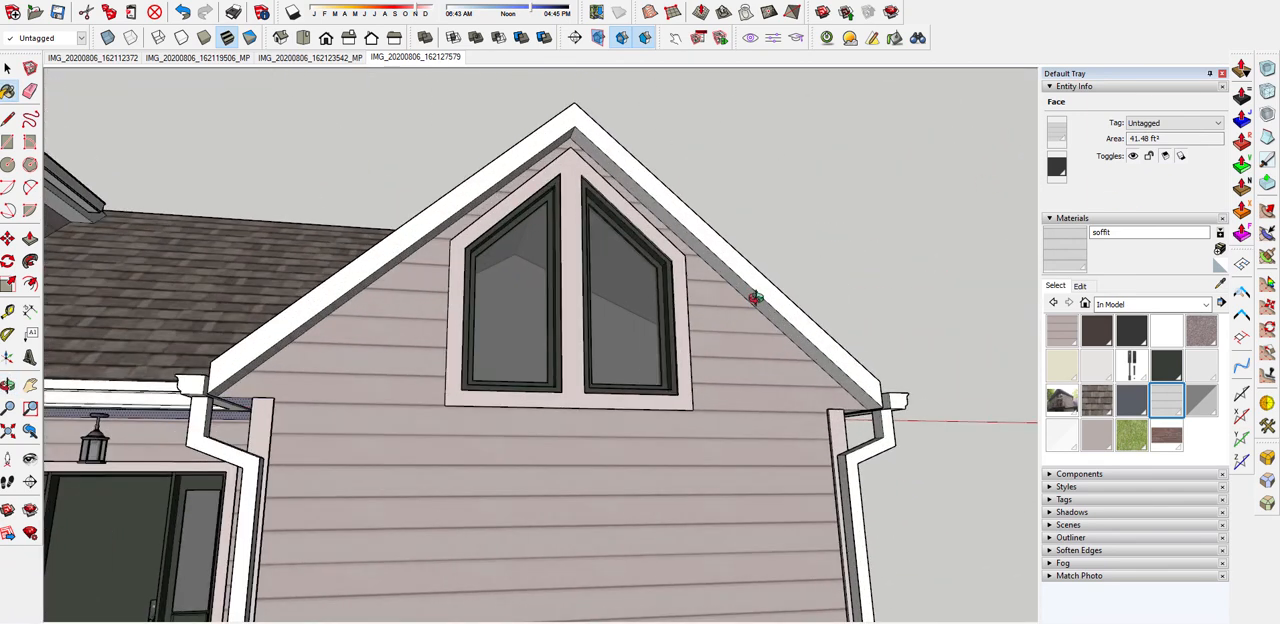
middle_click_drag(755, 298, 800, 347)
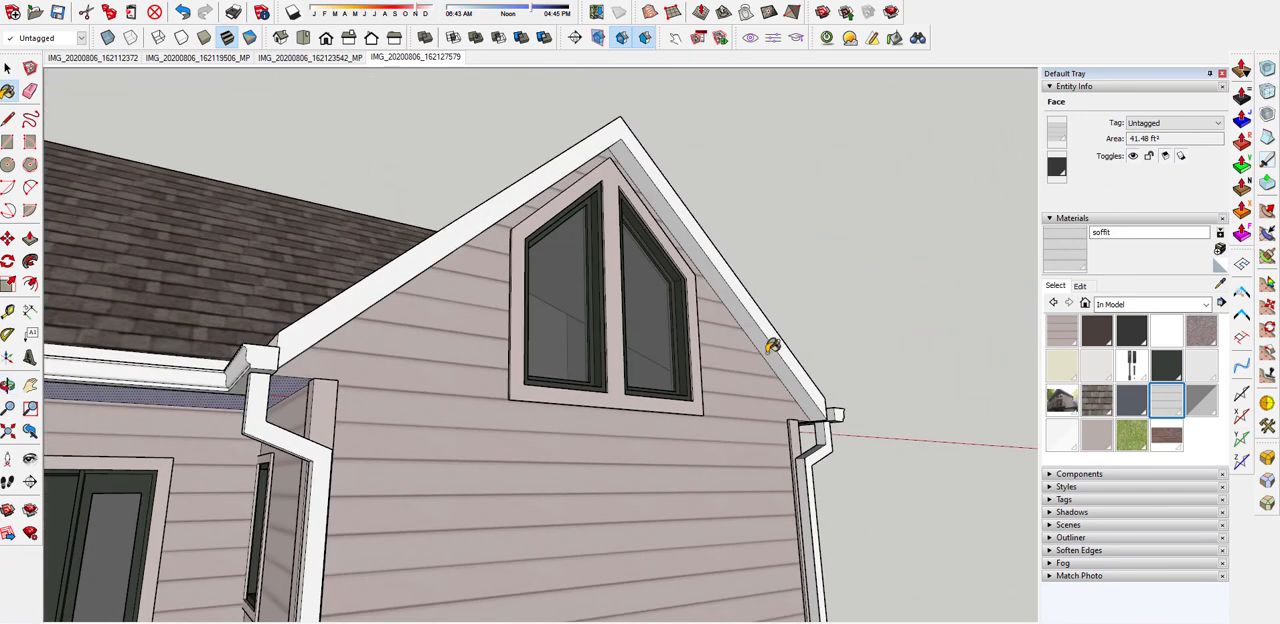
scroll(766, 249, "down", 3)
key("space")
scroll(795, 252, "down", 2)
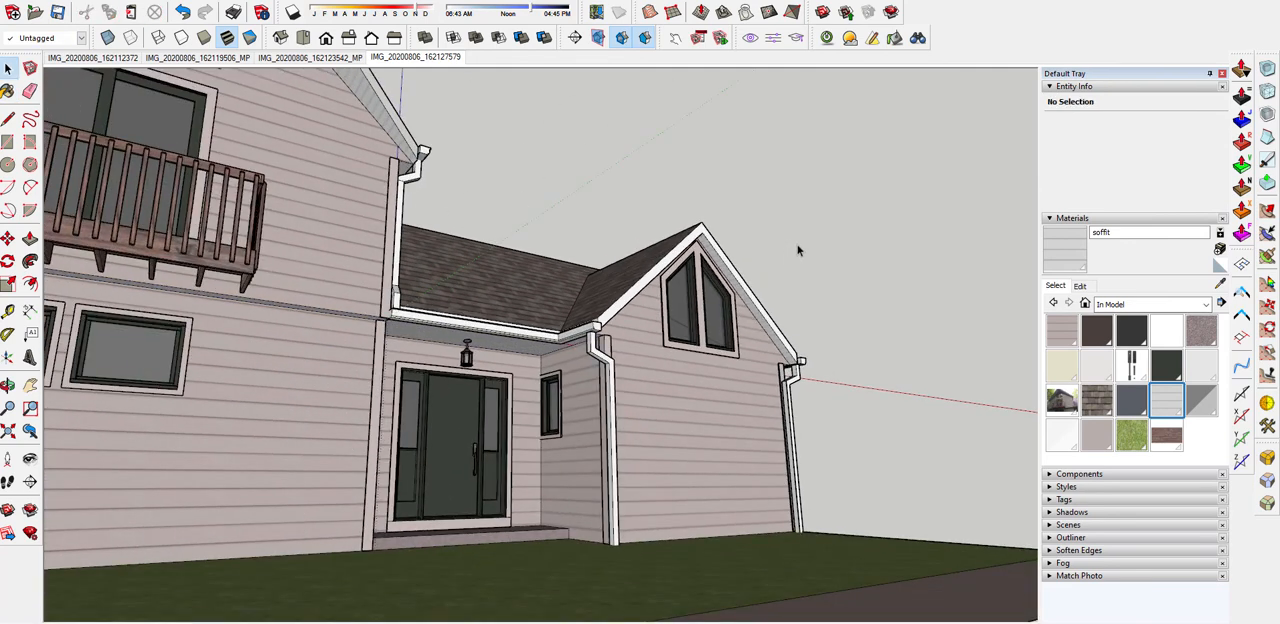
Examine the house exterior from several angles, checking the soffits, gutters, balcony and front entry
scroll(798, 250, "down", 2)
scroll(651, 206, "down", 1)
middle_click_drag(651, 206, 437, 109)
scroll(584, 256, "down", 2)
scroll(584, 256, "down", 2)
scroll(450, 136, "up", 5)
middle_click_drag(455, 166, 481, 215)
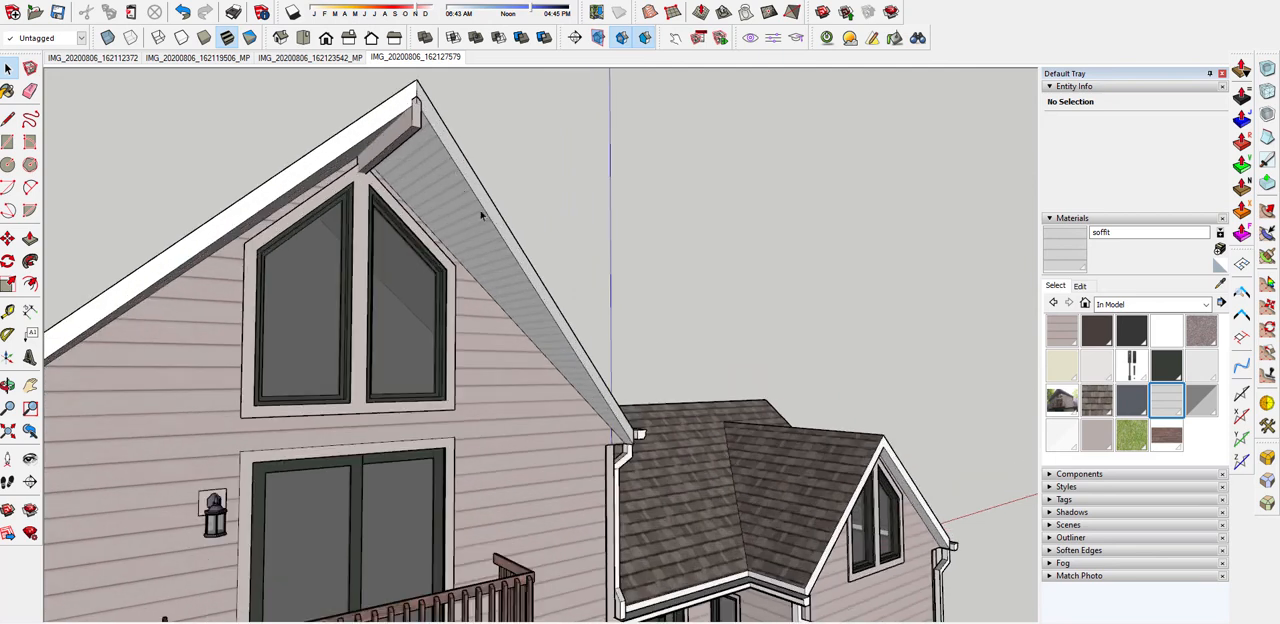
scroll(576, 255, "down", 3)
middle_click_drag(677, 277, 605, 246)
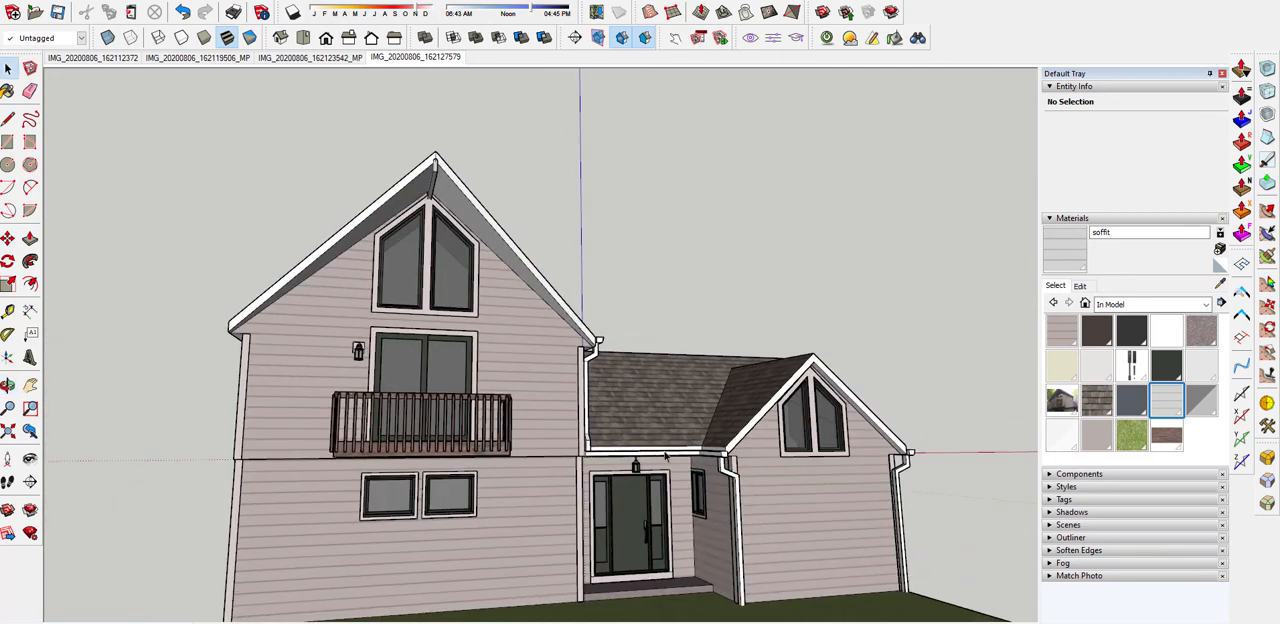
scroll(648, 532, "up", 5)
mouse_move(642, 528)
middle_mouse_down()
mouse_move(326, 531)
mouse_move(622, 516)
middle_mouse_up()
scroll(580, 333, "down", 2)
middle_click_drag(581, 333, 716, 504)
scroll(647, 487, "up", 4)
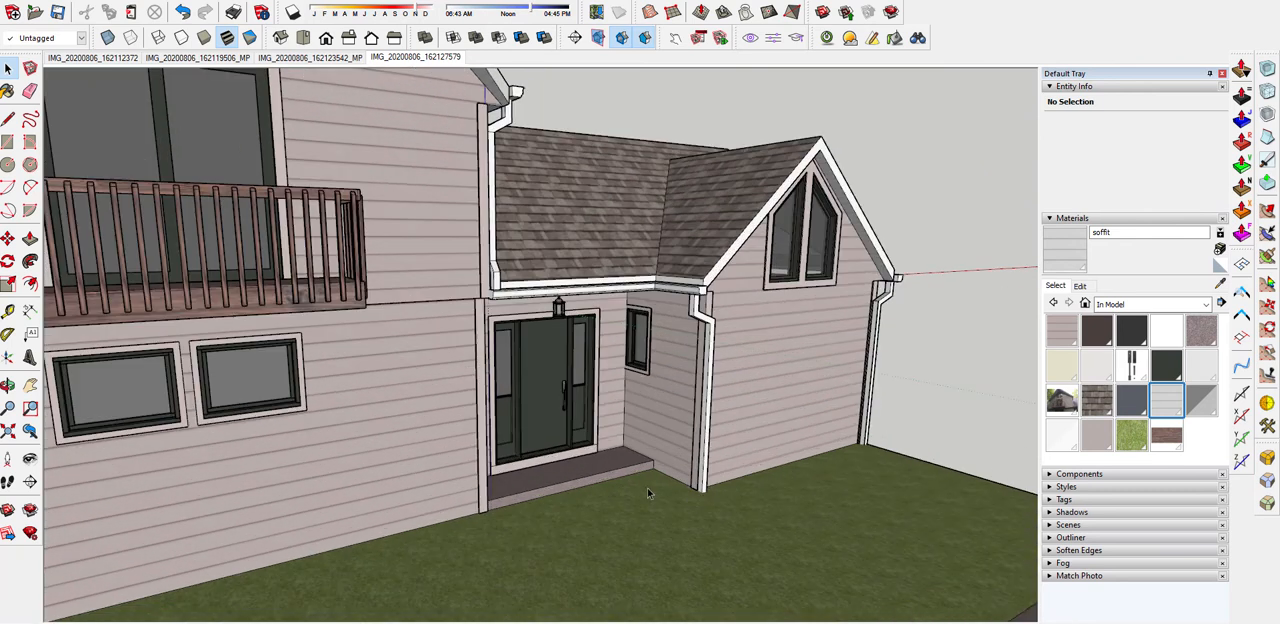
scroll(631, 474, "down", 1)
scroll(700, 420, "down", 3)
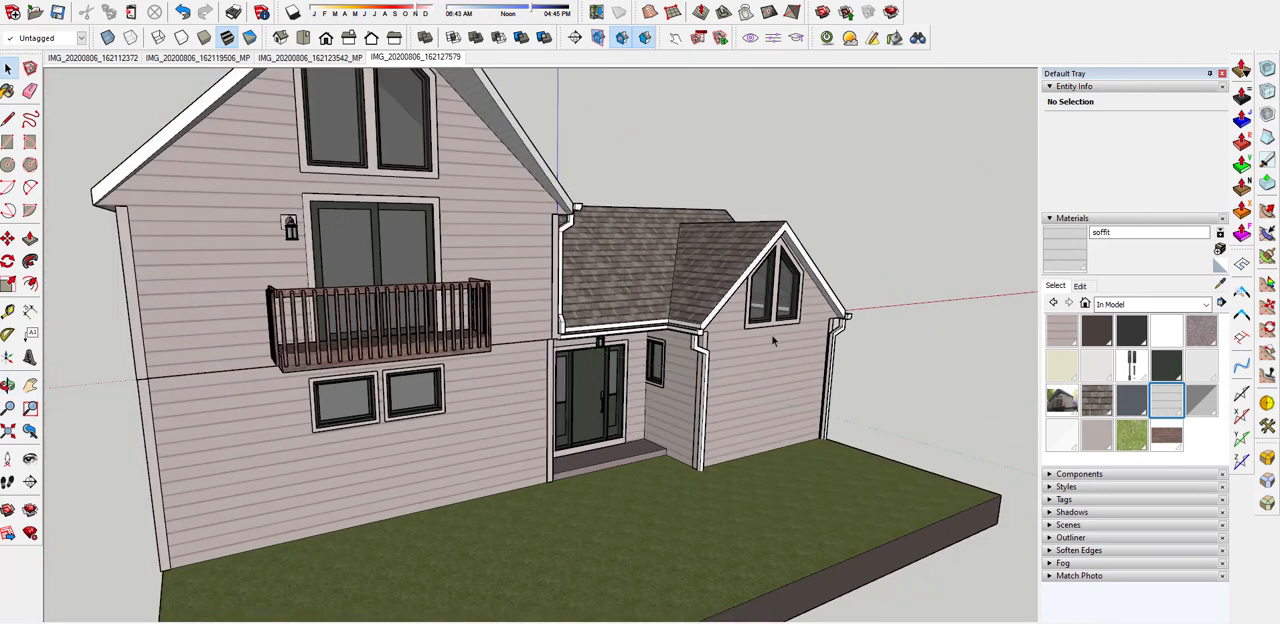
middle_click_drag(773, 341, 578, 373)
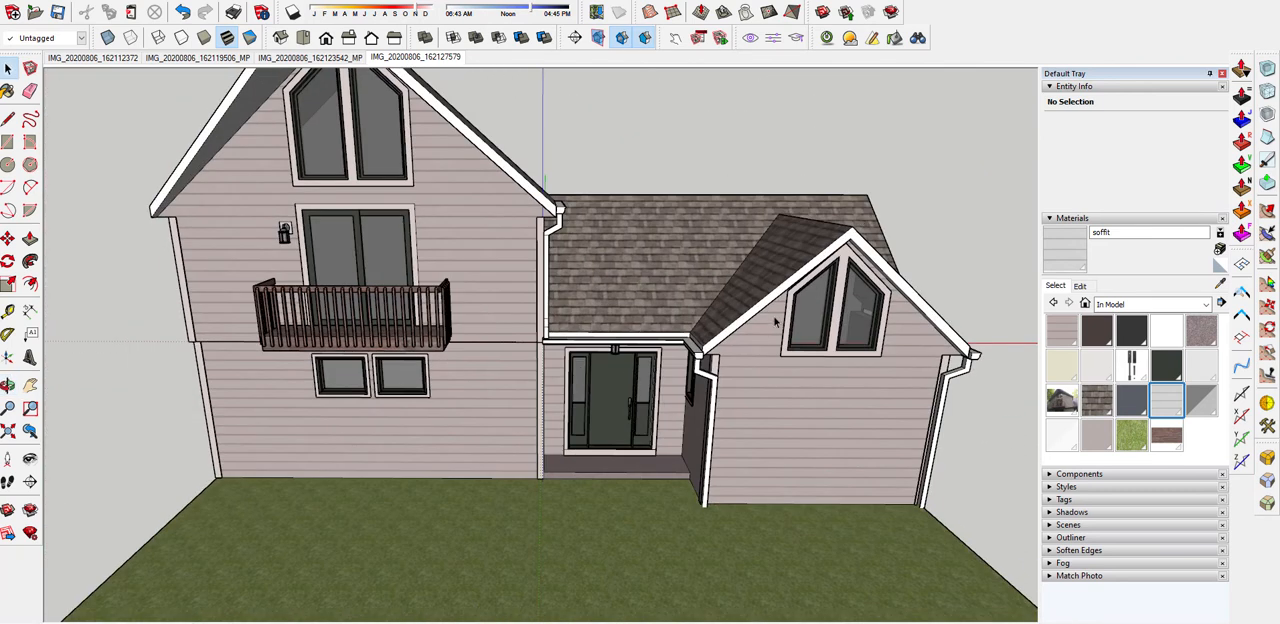
middle_click_drag(775, 322, 323, 126)
scroll(386, 143, "up", 4)
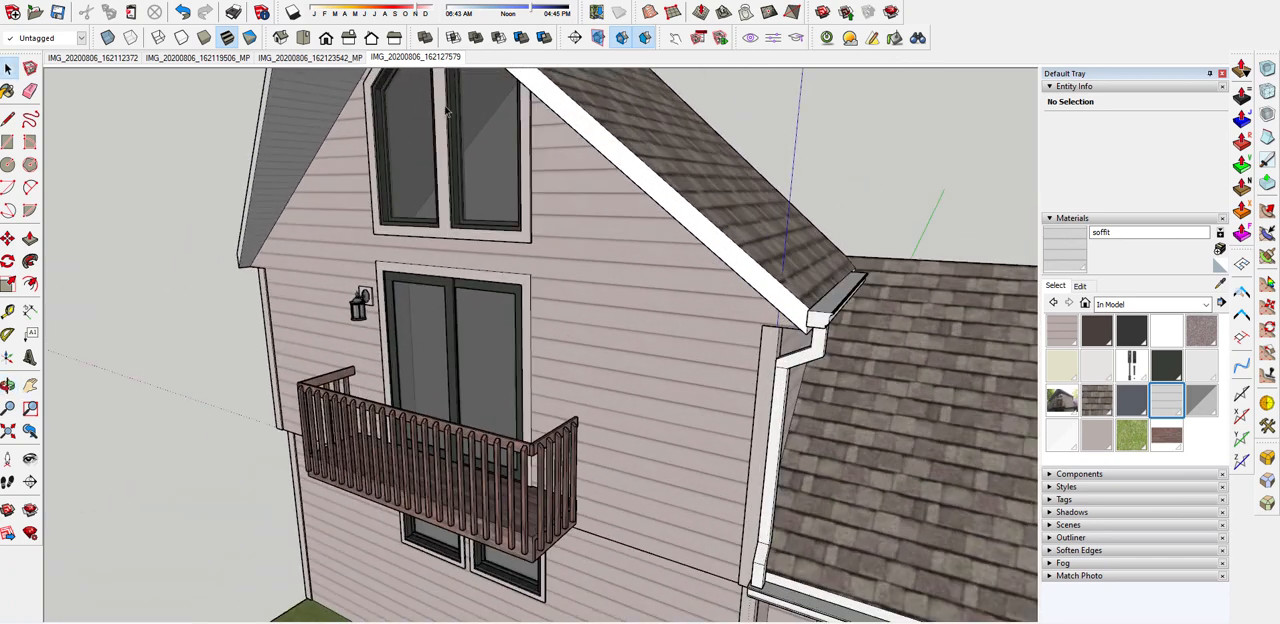
middle_click_drag(446, 112, 633, 262)
scroll(508, 314, "down", 3)
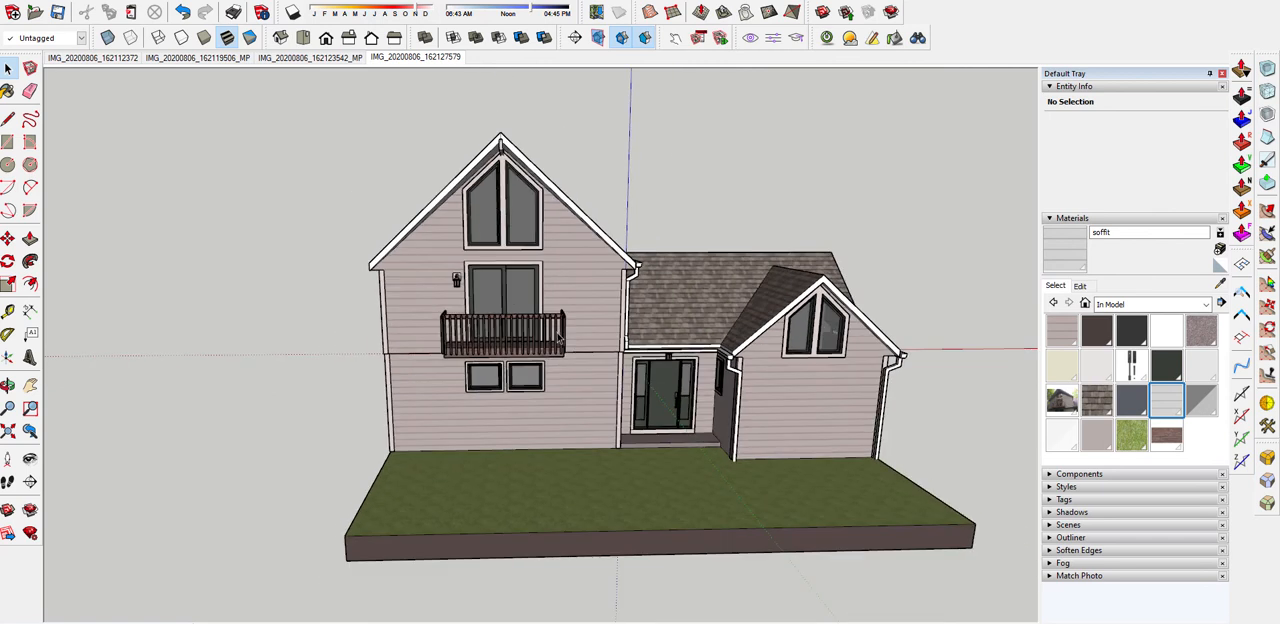
mouse_move(538, 256)
middle_mouse_down()
mouse_move(524, 288)
mouse_move(604, 314)
middle_mouse_up()
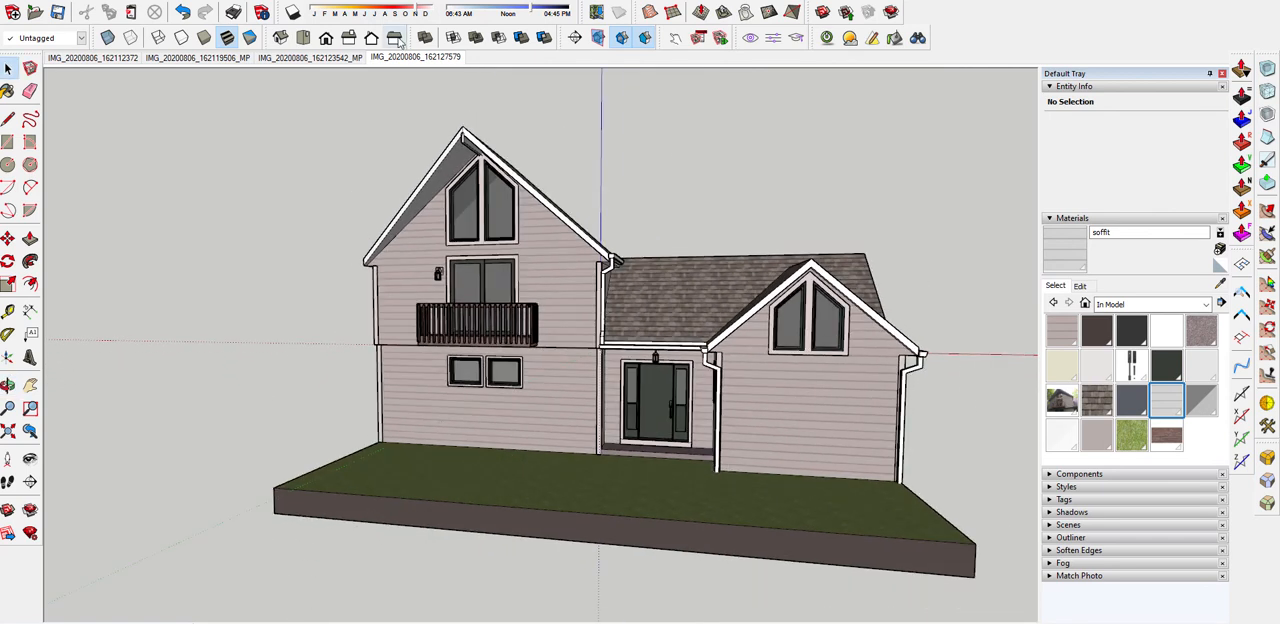
mouse_move(372, 358)
middle_mouse_down()
mouse_move(386, 362)
mouse_move(278, 345)
mouse_move(597, 355)
middle_mouse_up()
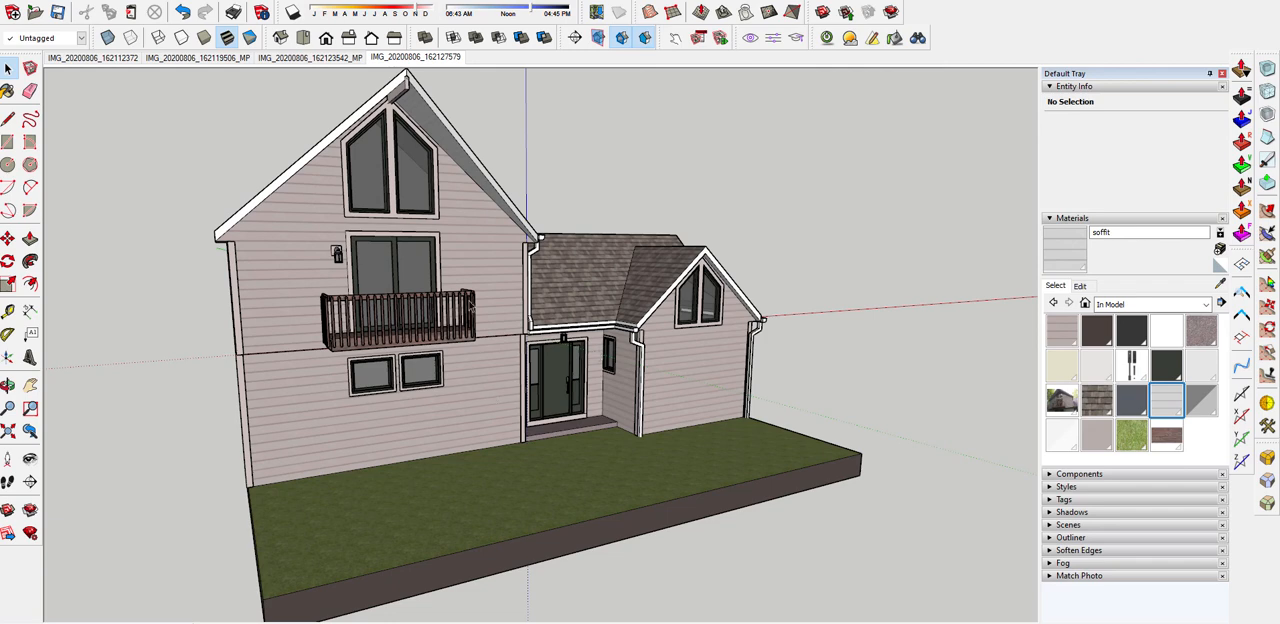
Compare the model with each of the four matched-photo scenes, from IMG_20200806_162127579 back to IMG_20200806_162112372
left_click(410, 57)
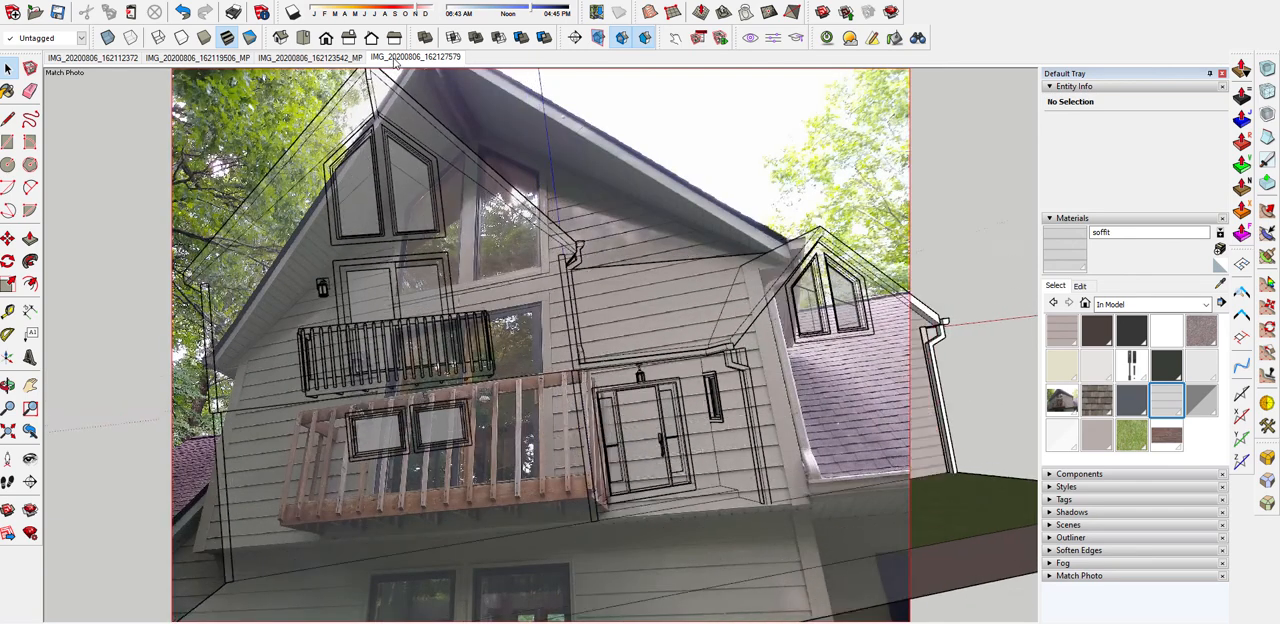
left_click(296, 60)
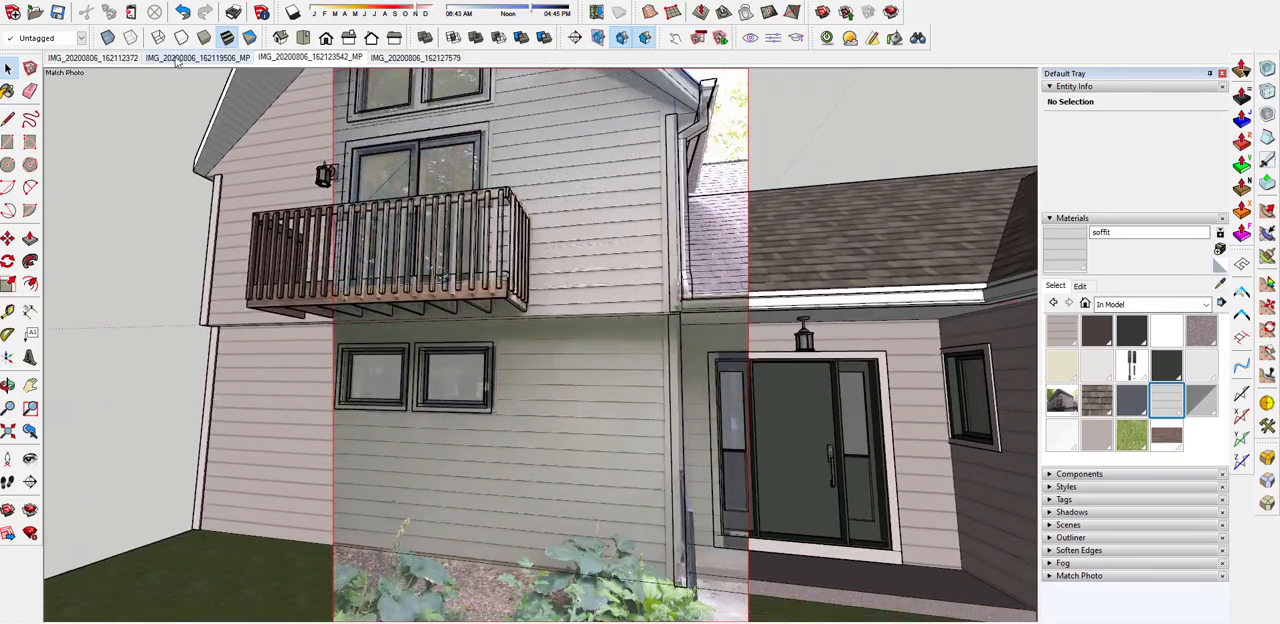
left_click(177, 59)
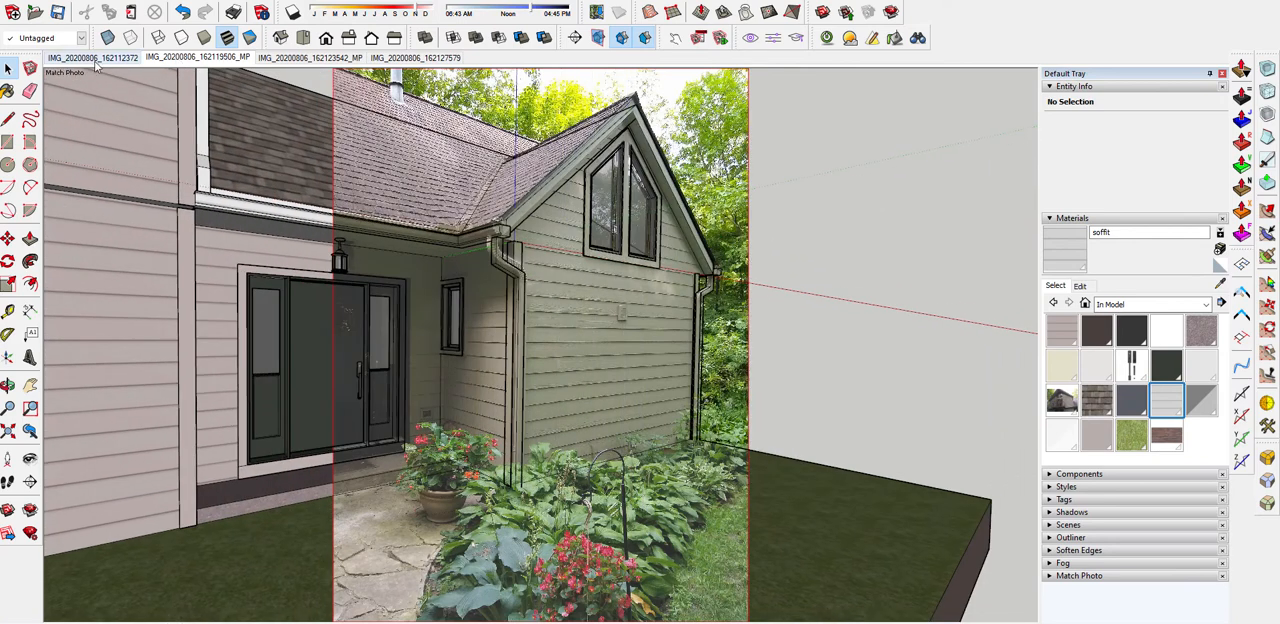
left_click(94, 59)
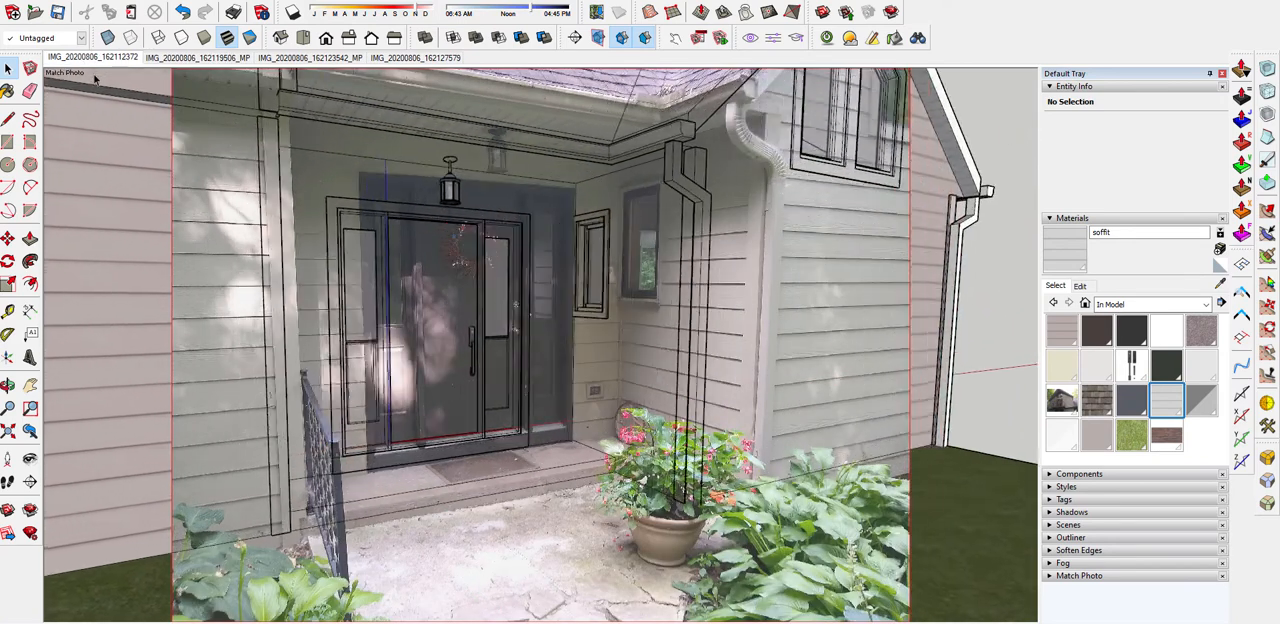
Delete the photo material IMG_20200806_162127579 from the model and replace its use with the default material
middle_click_drag(176, 297, 660, 262)
left_click(1075, 87)
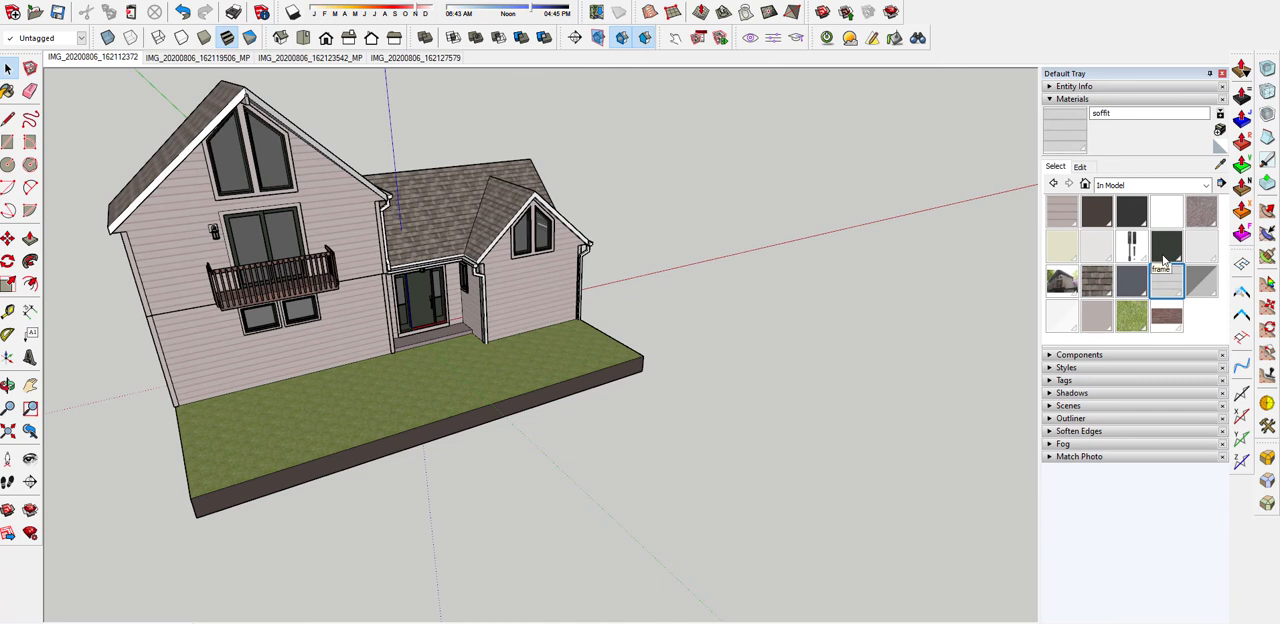
left_click(1057, 289)
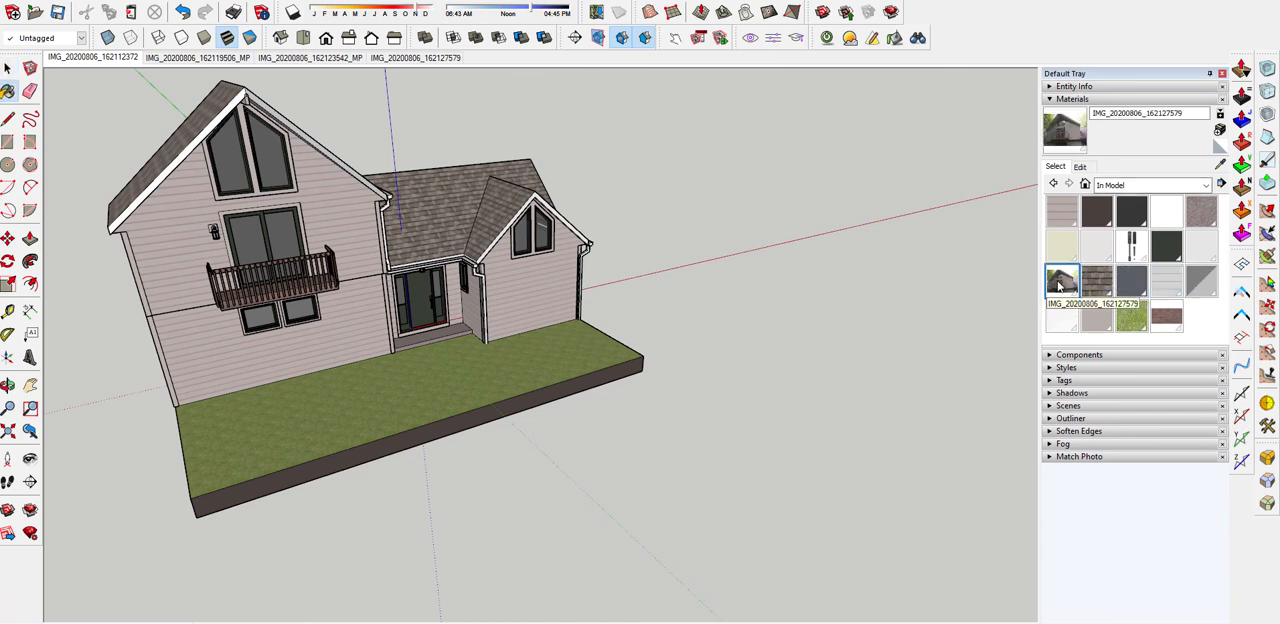
right_click(1060, 287)
left_click(1080, 294)
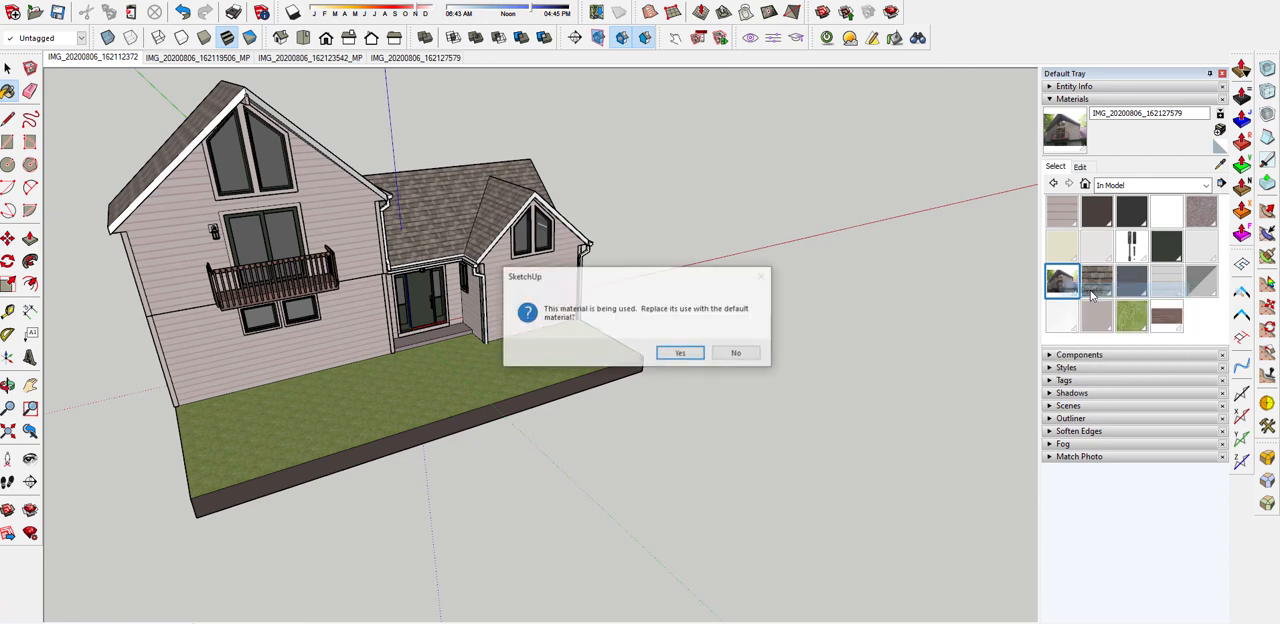
left_click(666, 355)
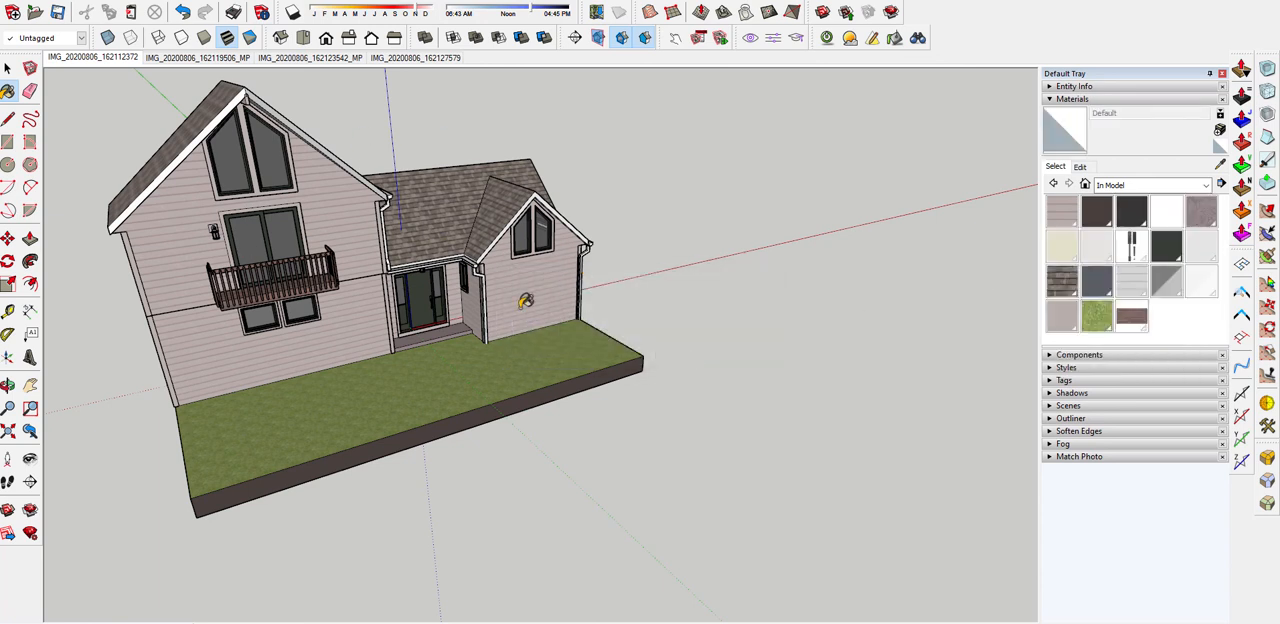
Delete the matched-photo scenes IMG_20200806_162112372 and IMG_20200806_162119506_MP from the model
middle_click_drag(270, 242, 230, 207)
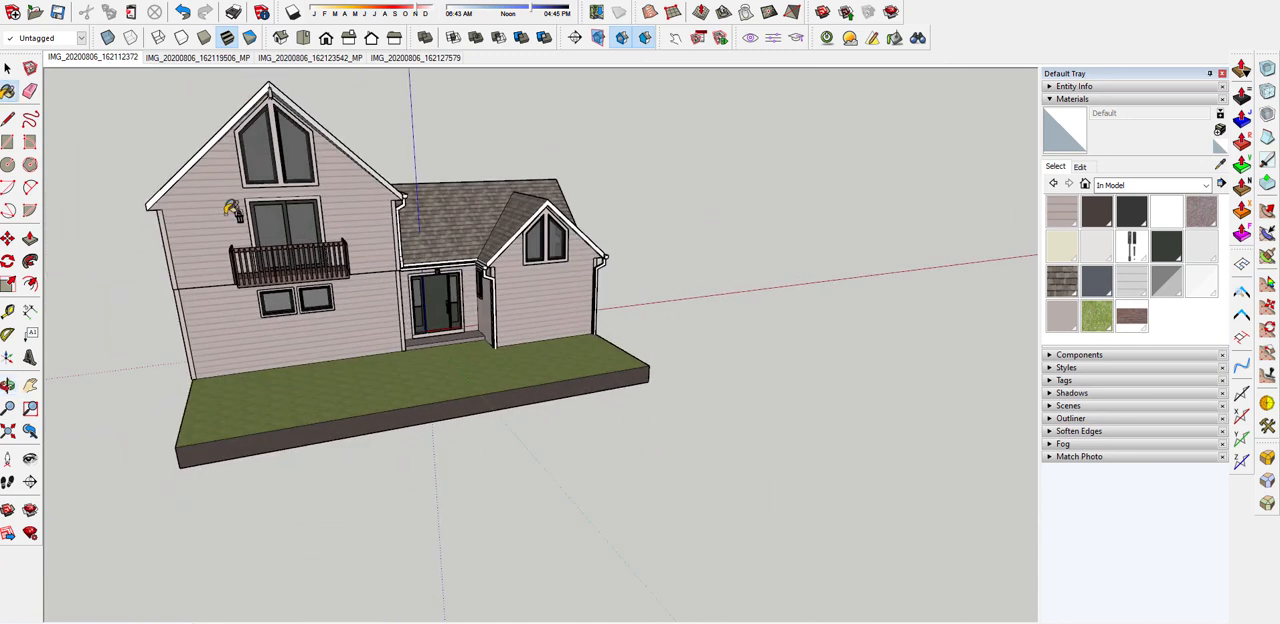
right_click(130, 60)
left_click(172, 140)
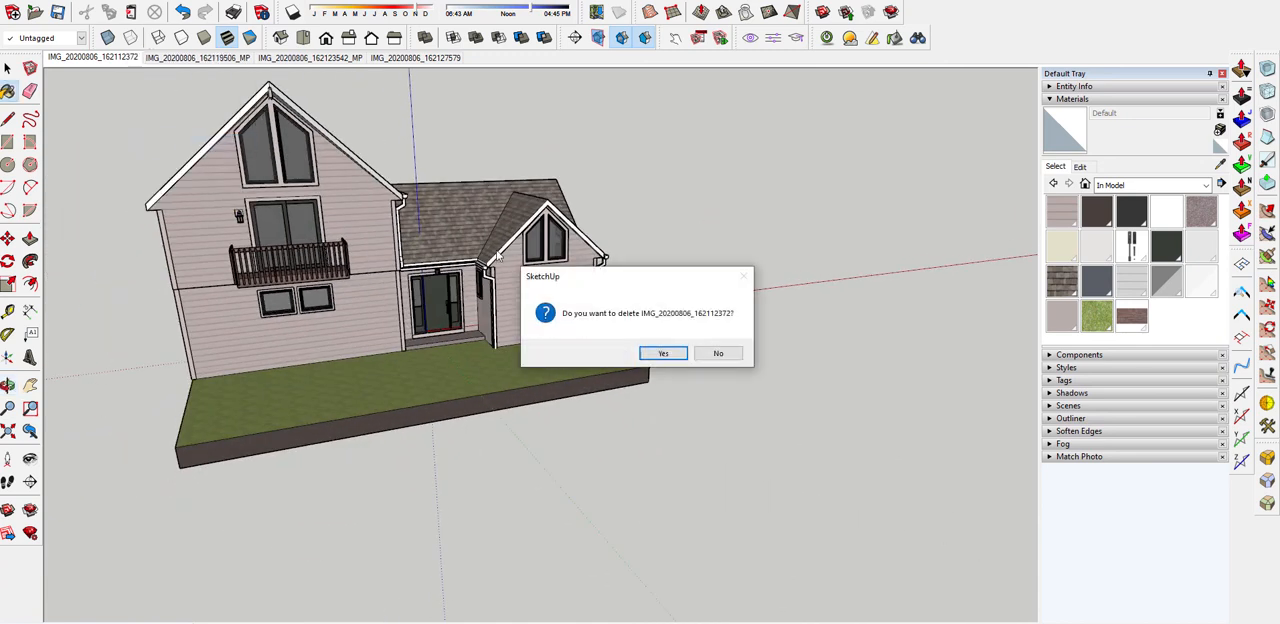
left_click(663, 353)
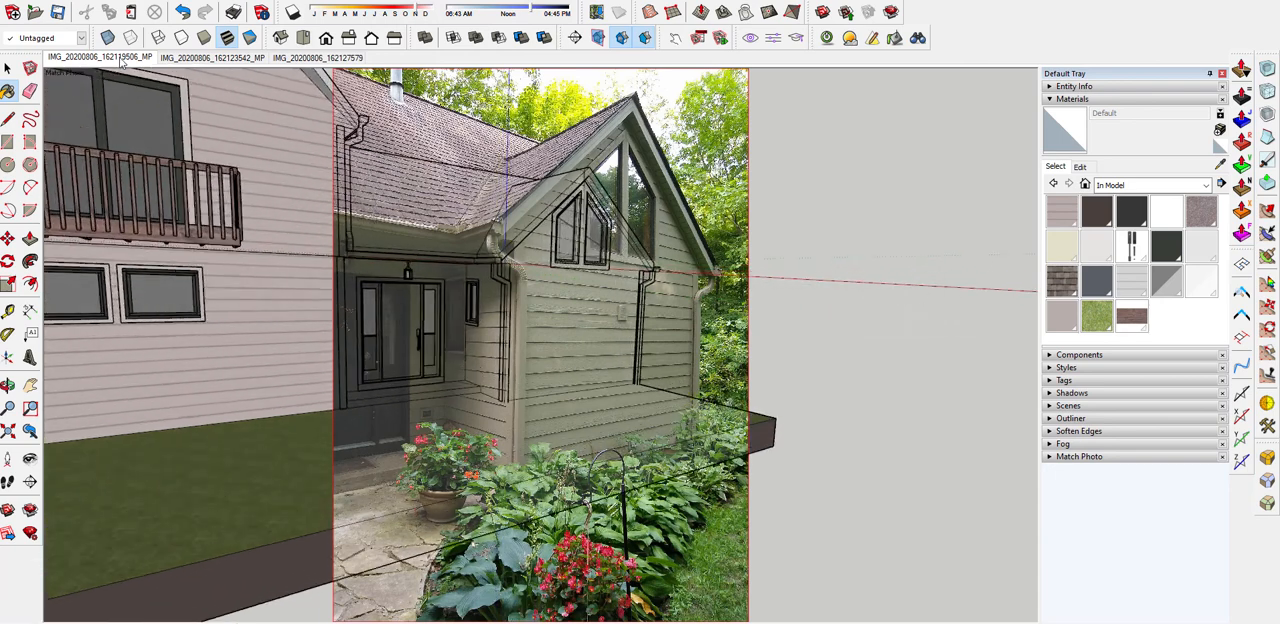
right_click(122, 58)
left_click(160, 144)
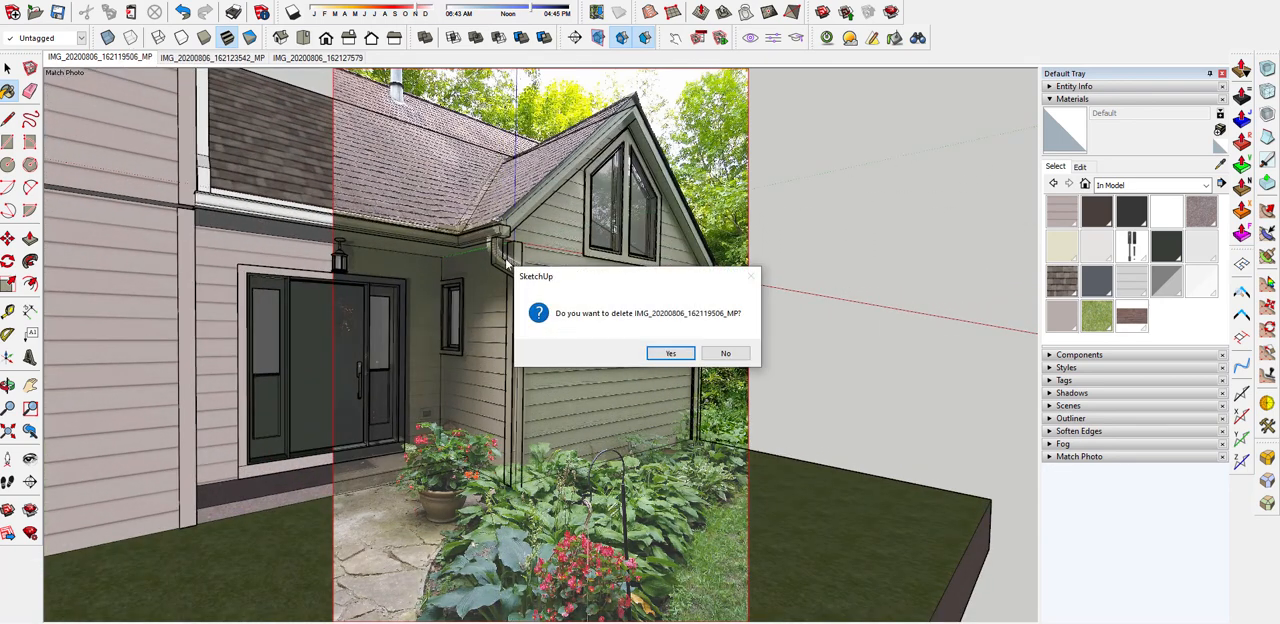
left_click(668, 353)
Delete the two remaining matched-photo scenes, IMG_20200806_162123542_MP and IMG_20200806_162127579
right_click(142, 58)
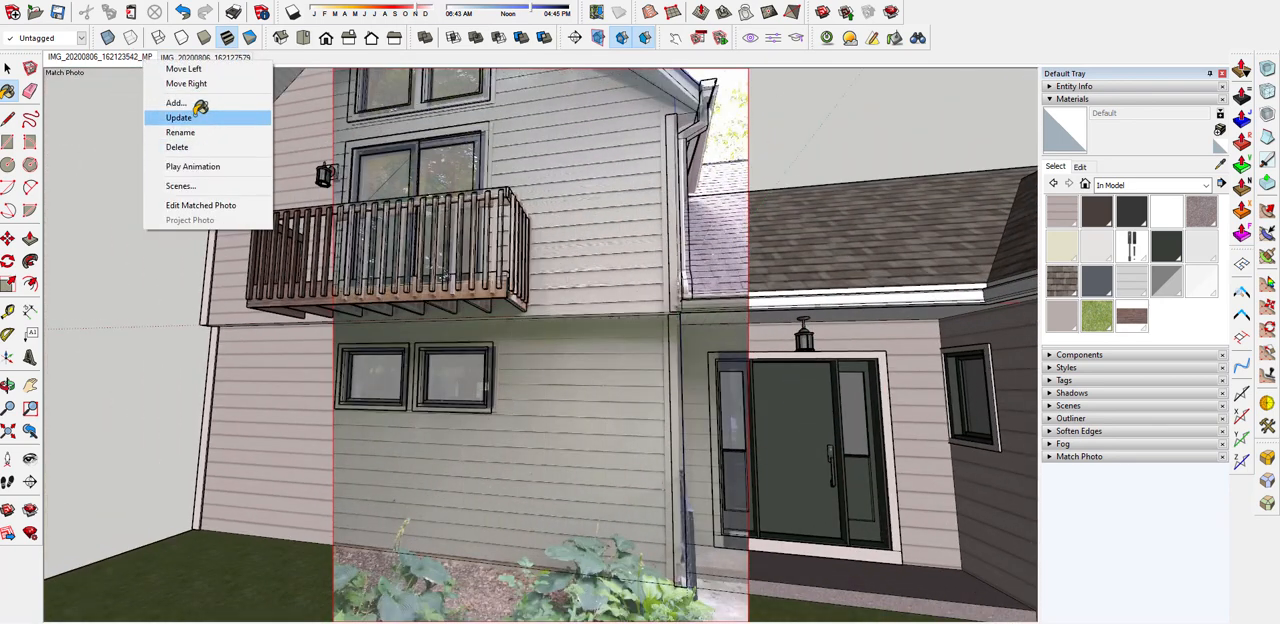
left_click(180, 147)
left_click(668, 350)
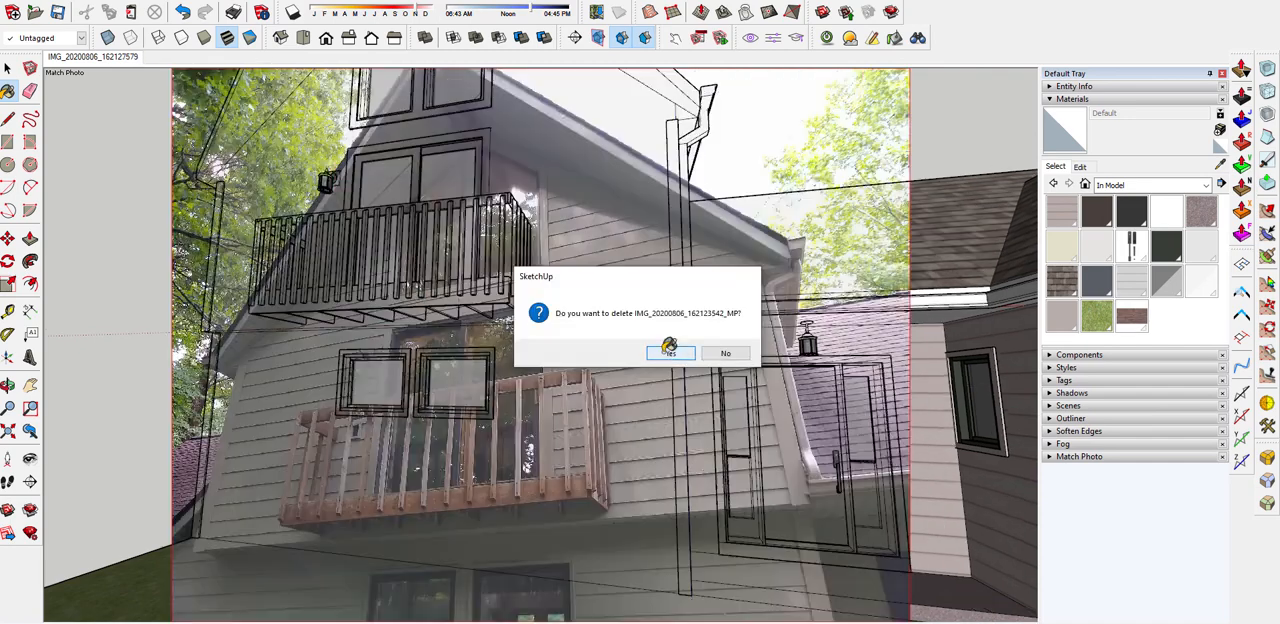
right_click(130, 57)
left_click(180, 140)
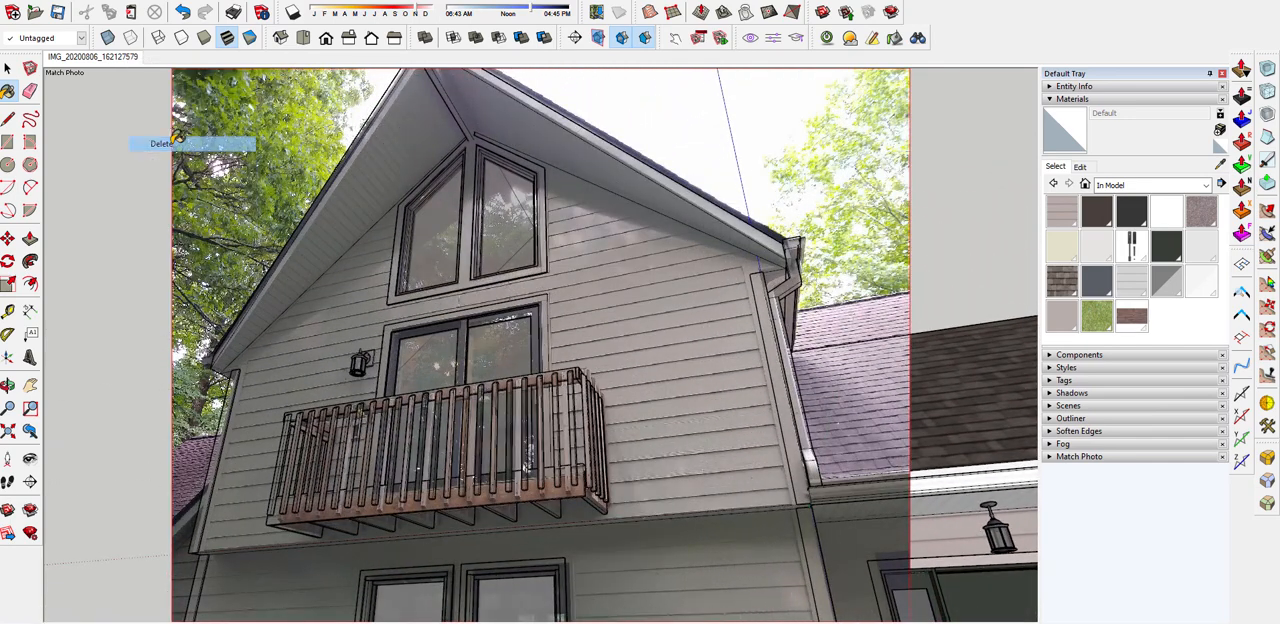
left_click(666, 354)
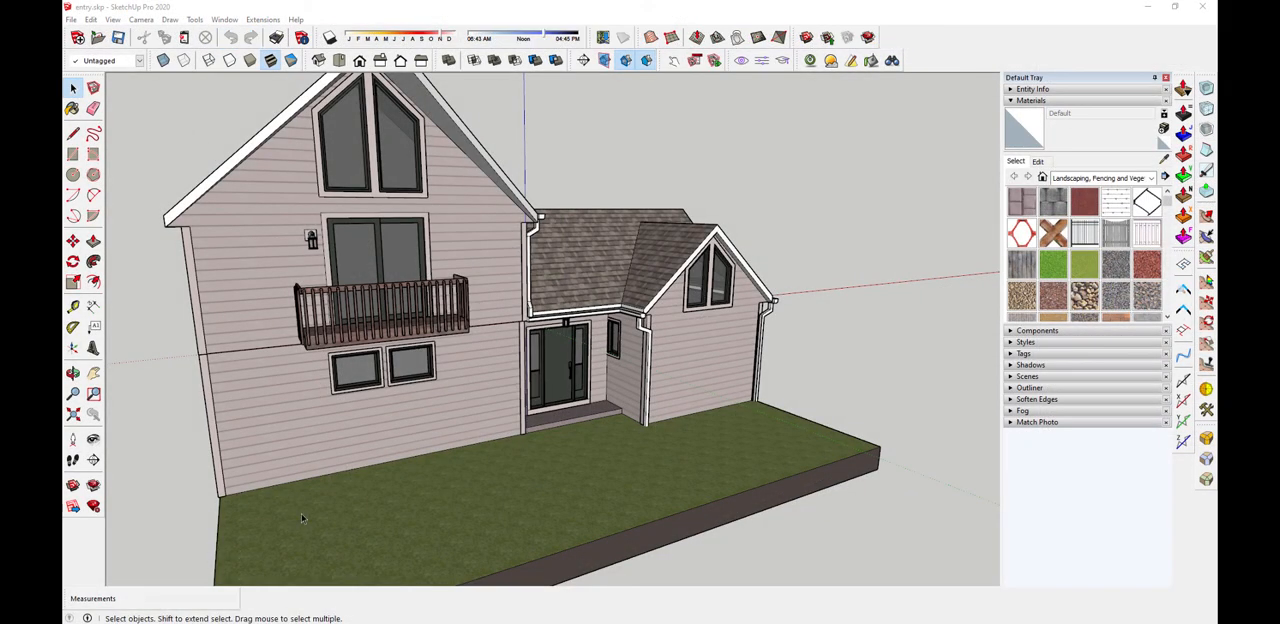
Select the whole house with its lawn slab and make it a component with the definition name "existing"
scroll(531, 464, "down", 3)
left_click_drag(256, 166, 820, 578)
middle_click_drag(820, 578, 499, 413)
right_click(511, 404)
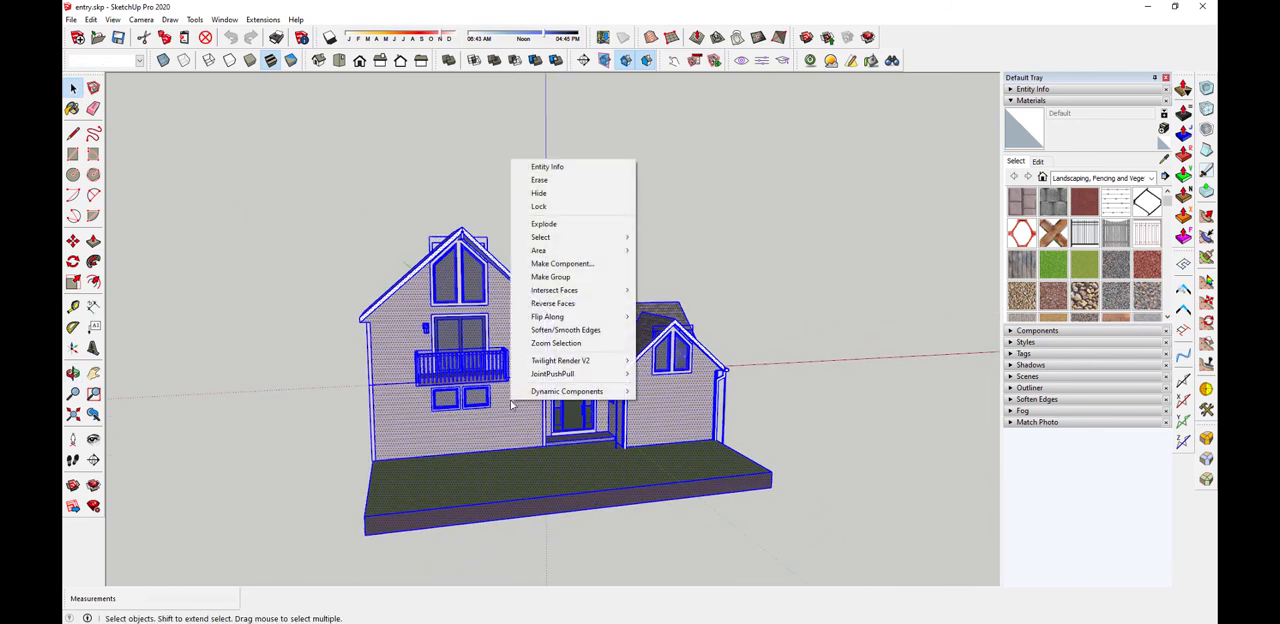
left_click(572, 268)
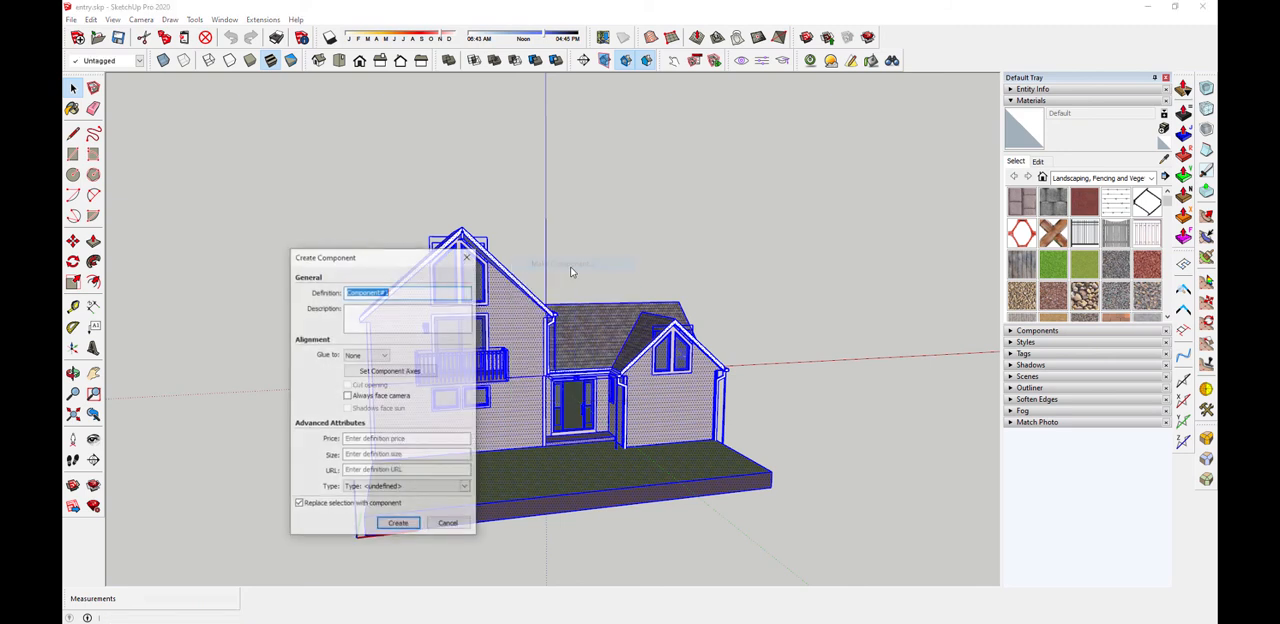
type("r")
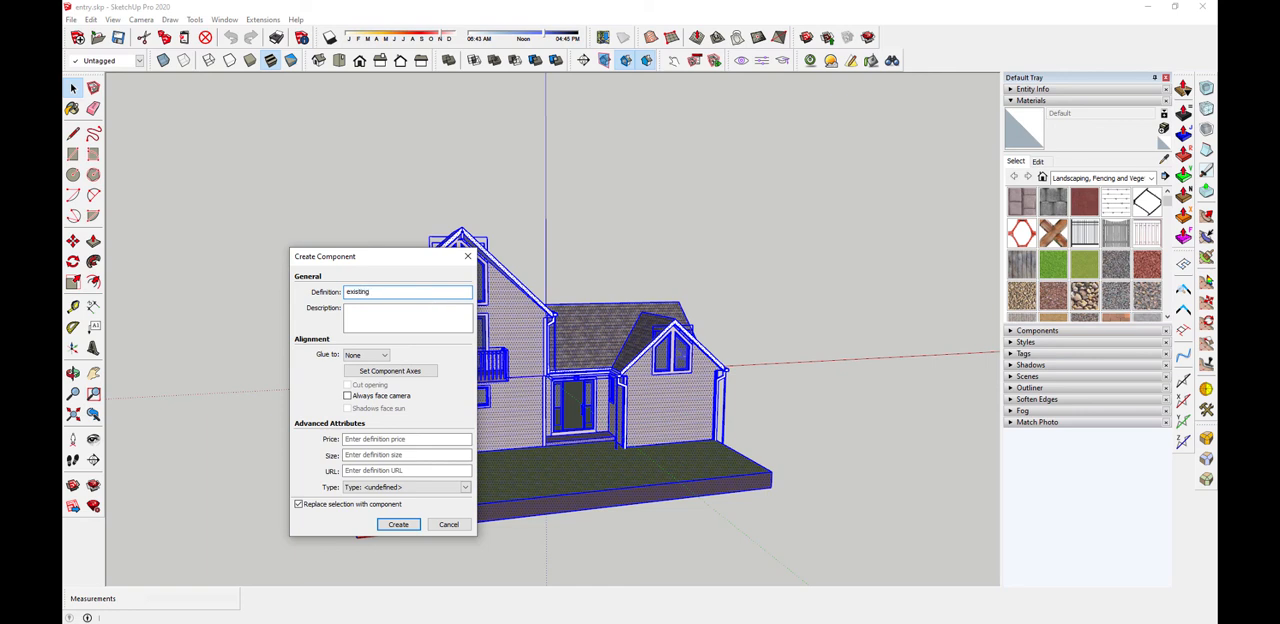
left_click(398, 524)
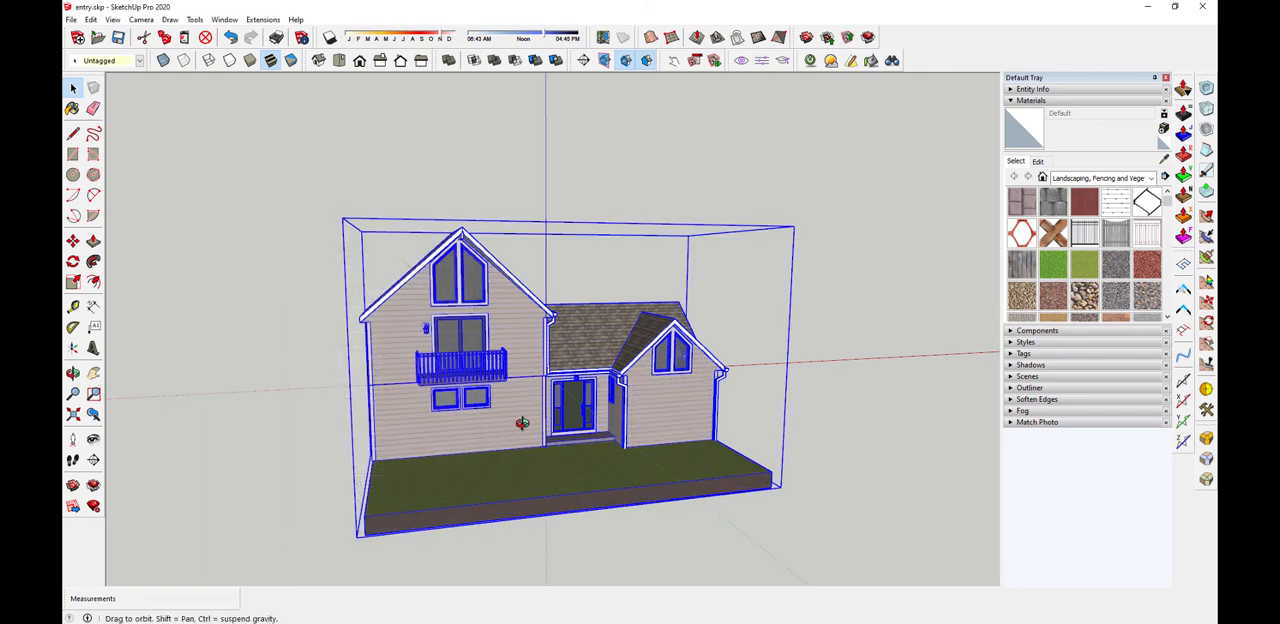
Lock the house component against editing and clear the selection
middle_click_drag(522, 423, 630, 392)
scroll(630, 392, "up", 5)
scroll(630, 392, "down", 4)
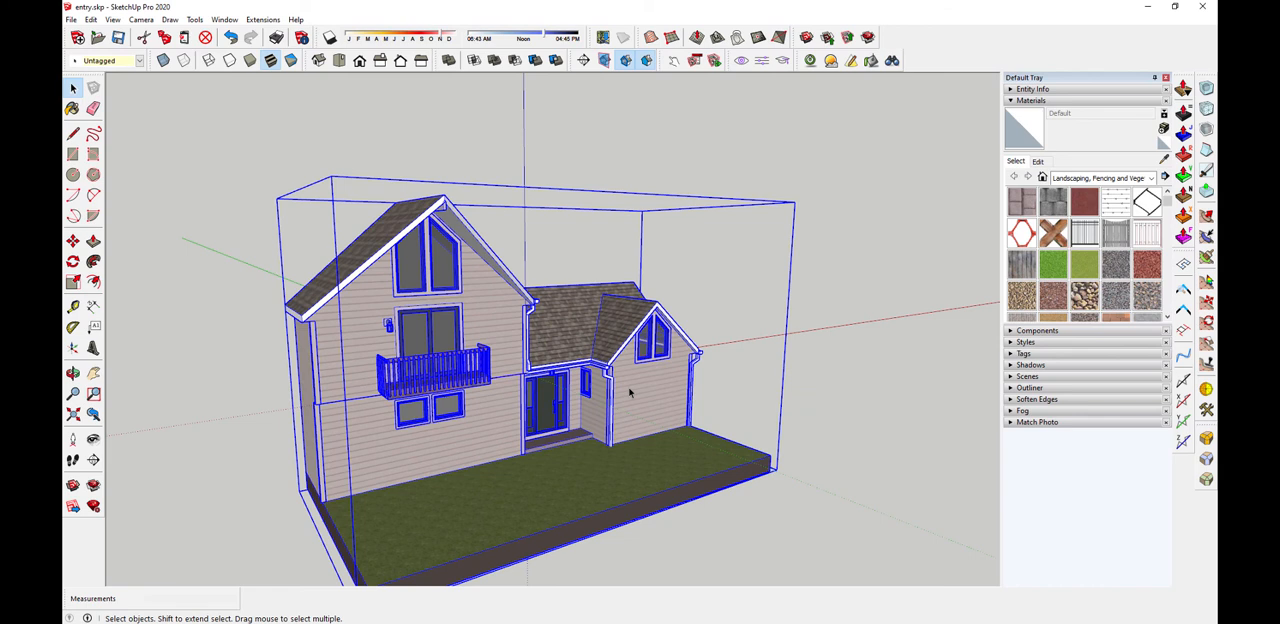
right_click(630, 392)
left_click(680, 107)
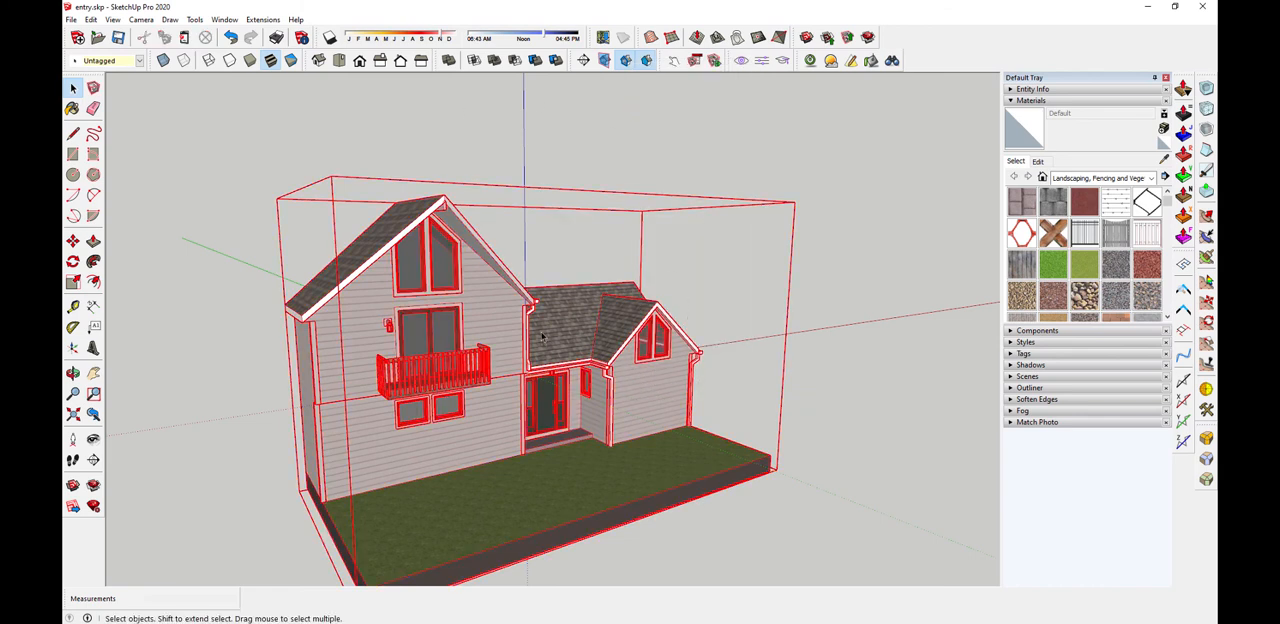
left_click(551, 163)
Draw a test circle on the lawn of the locked house, in front of the tall gable wall
middle_click_drag(601, 243, 458, 217)
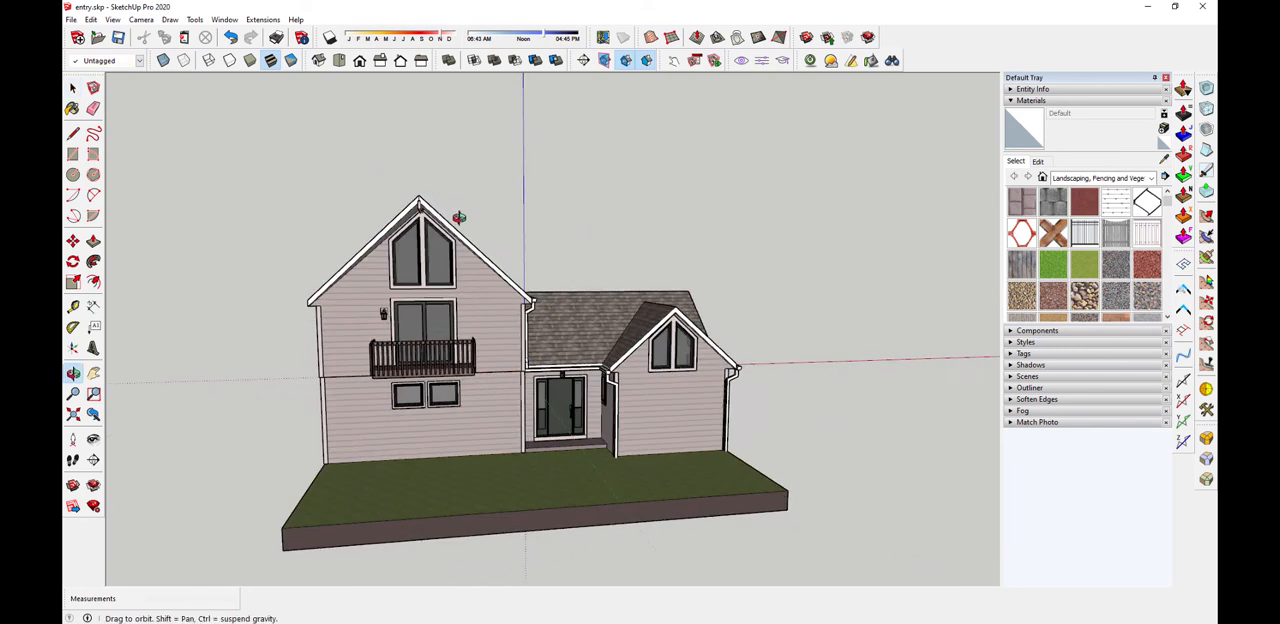
left_click(505, 323)
middle_click_drag(497, 339, 615, 444)
scroll(566, 422, "up", 4)
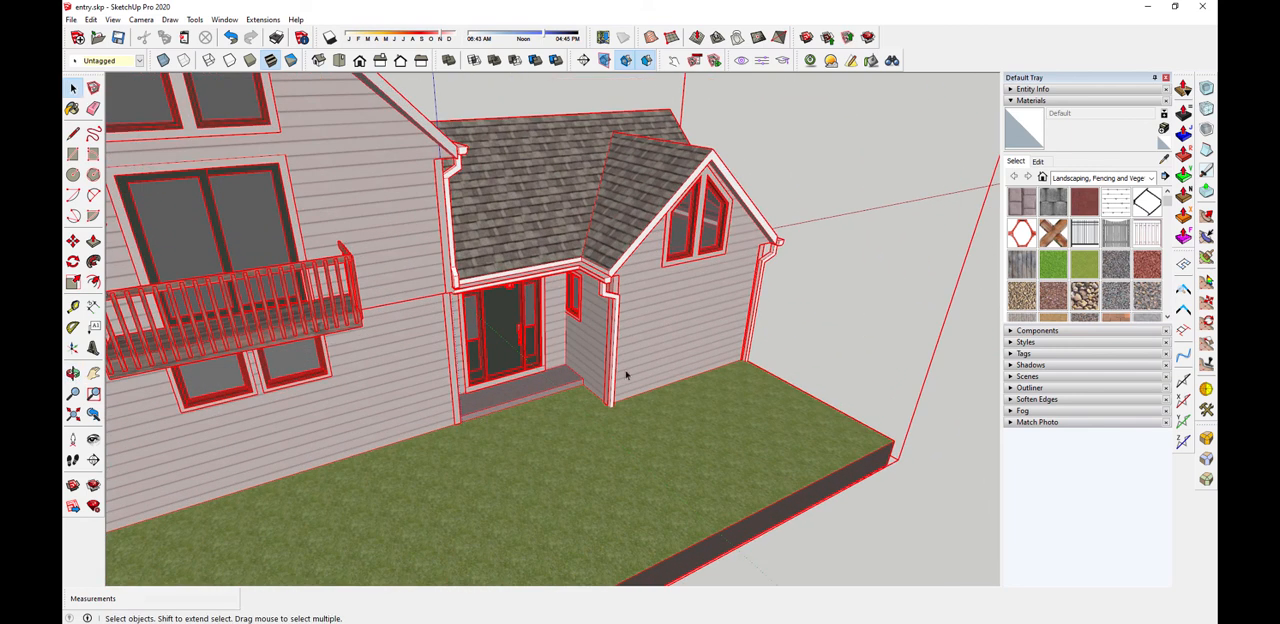
scroll(629, 427, "down", 3)
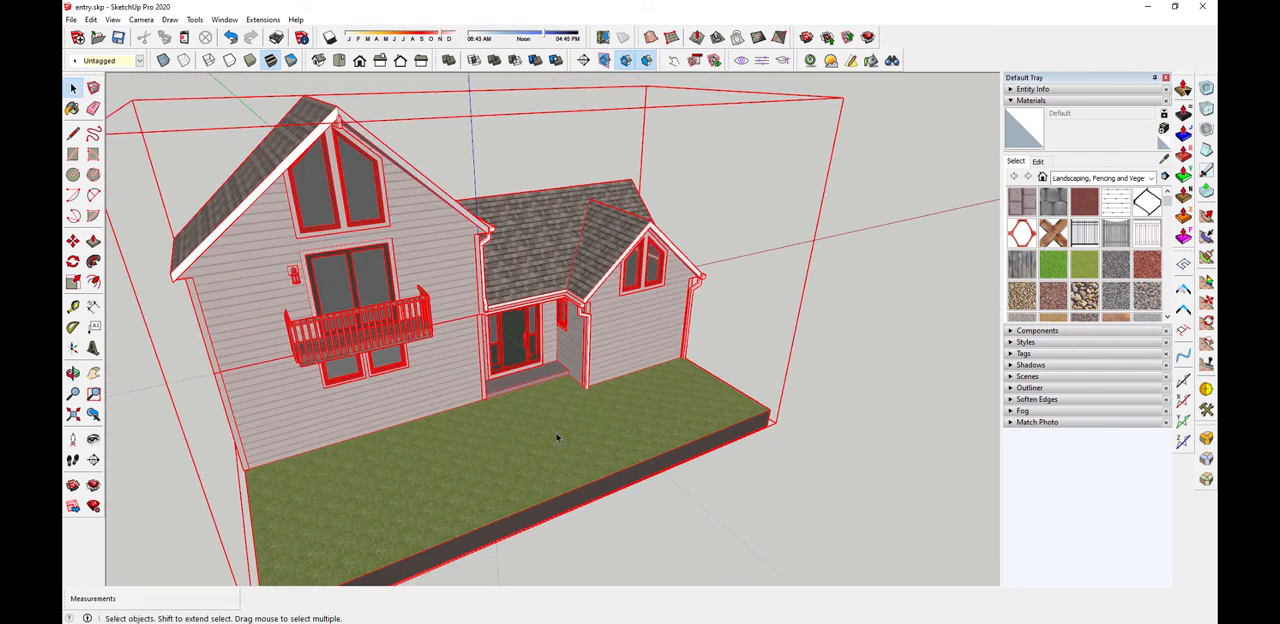
key("c")
left_click(474, 437)
left_click(515, 460)
key("space")
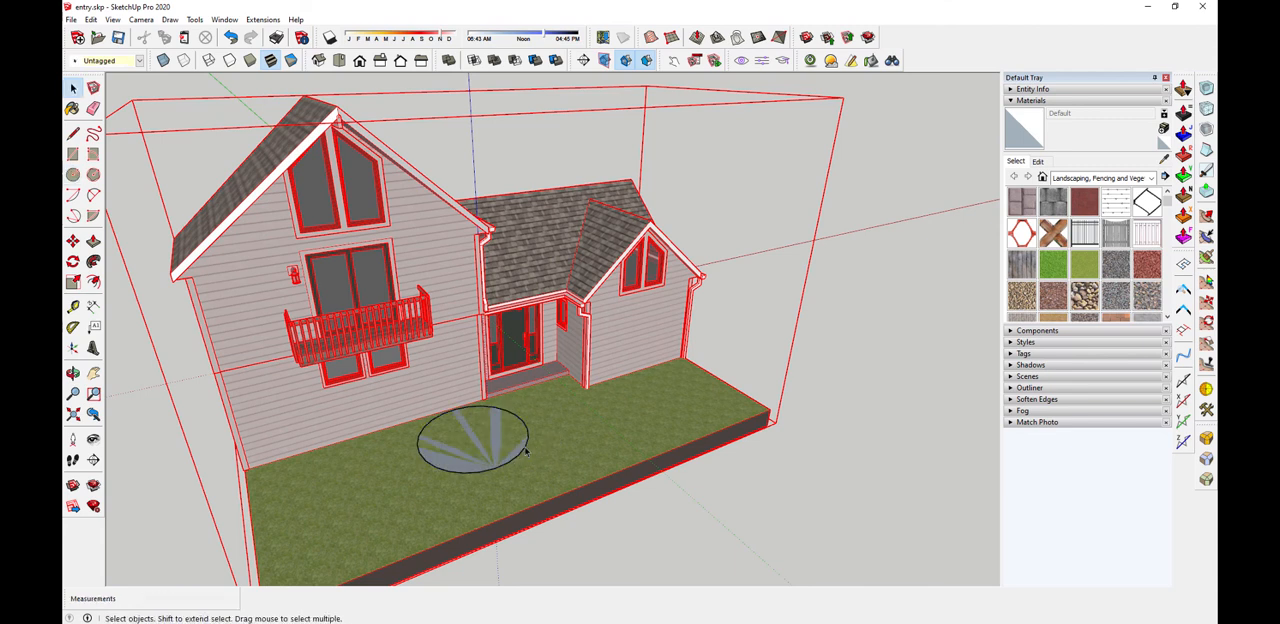
Move the test circle about 16' 8" across the lawn to the small gable's wall and delete it
left_click(525, 449)
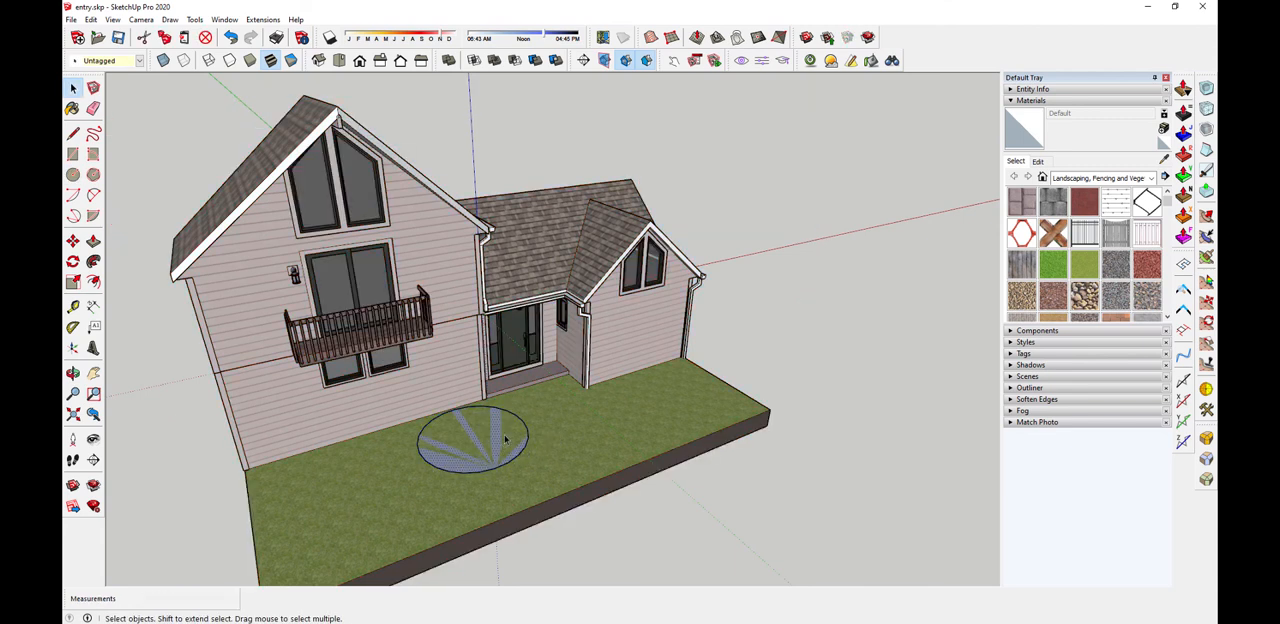
key("m")
left_click(505, 440)
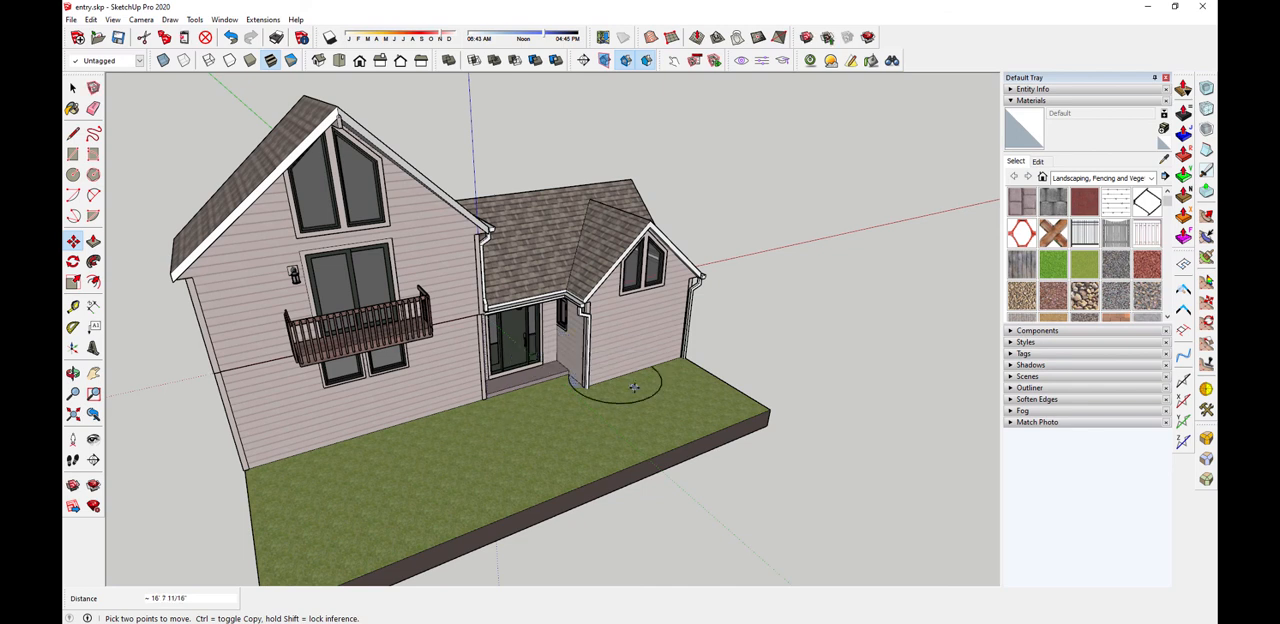
key("space")
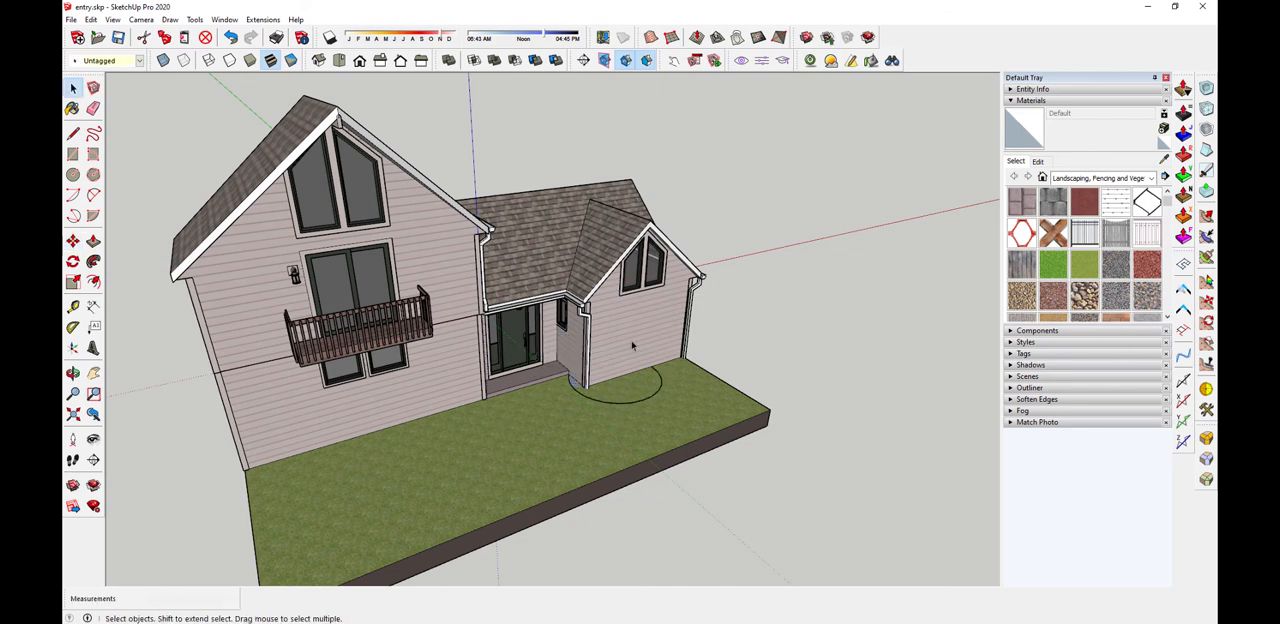
left_click(698, 345)
left_click(646, 402)
key("Delete")
middle_click_drag(857, 376, 626, 385)
scroll(510, 520, "down", 2)
mouse_move(531, 514)
middle_mouse_down()
mouse_move(563, 514)
mouse_move(535, 524)
middle_mouse_up()
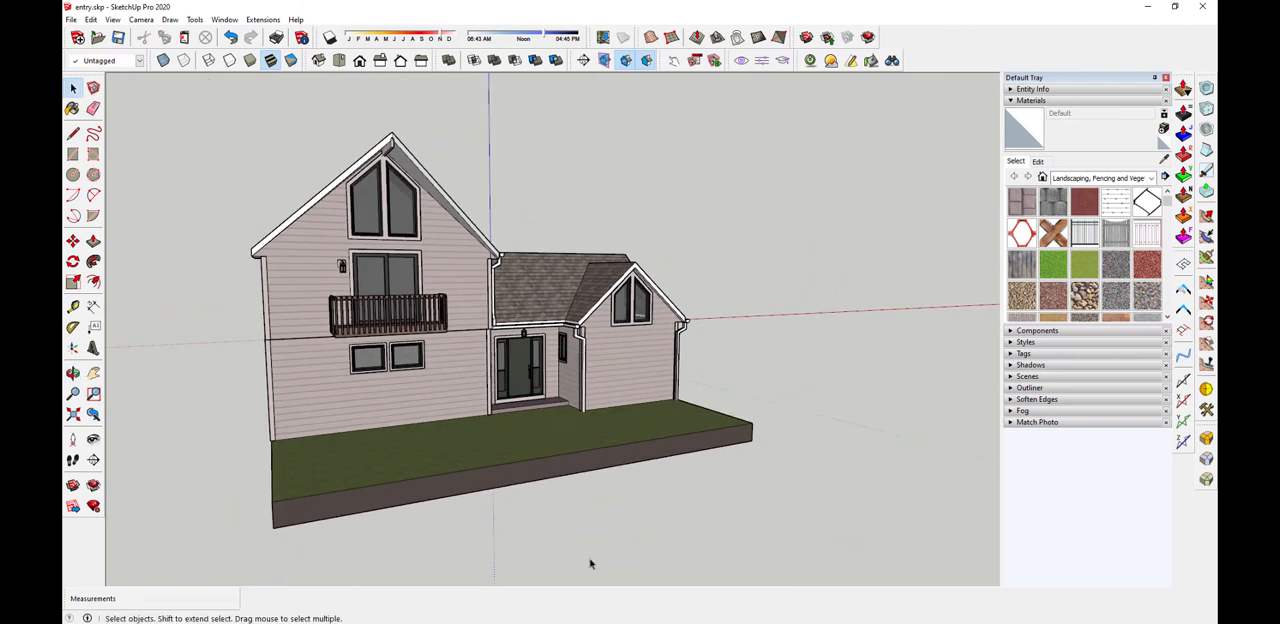
middle_click_drag(564, 525, 582, 560)
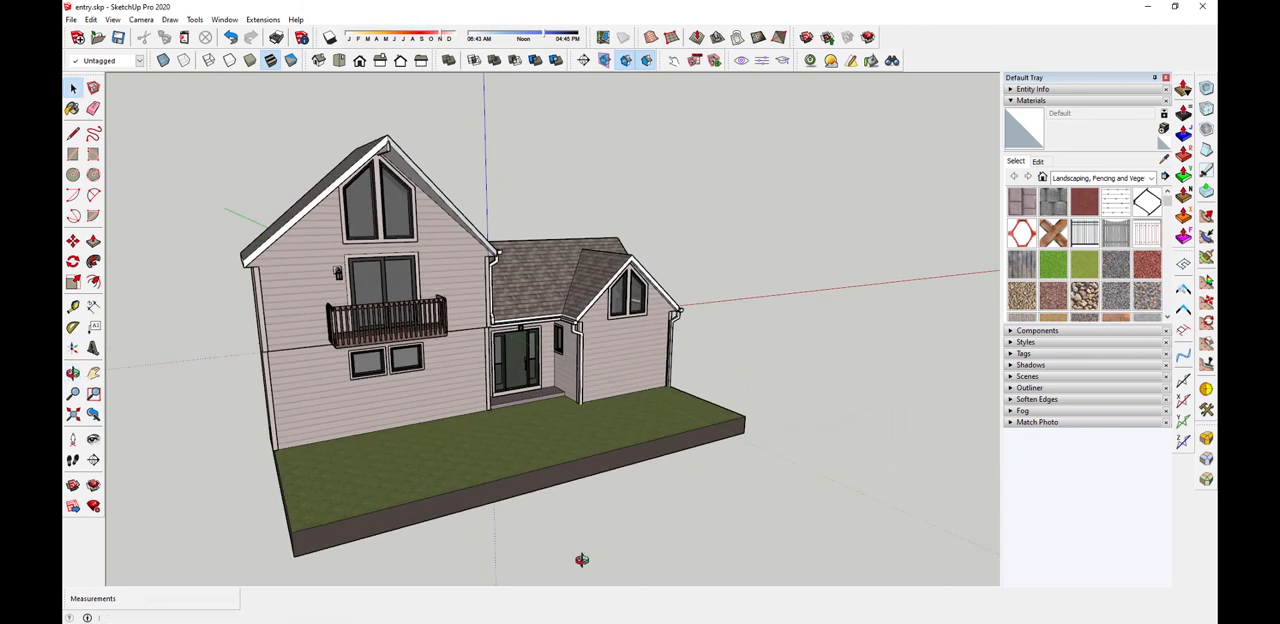